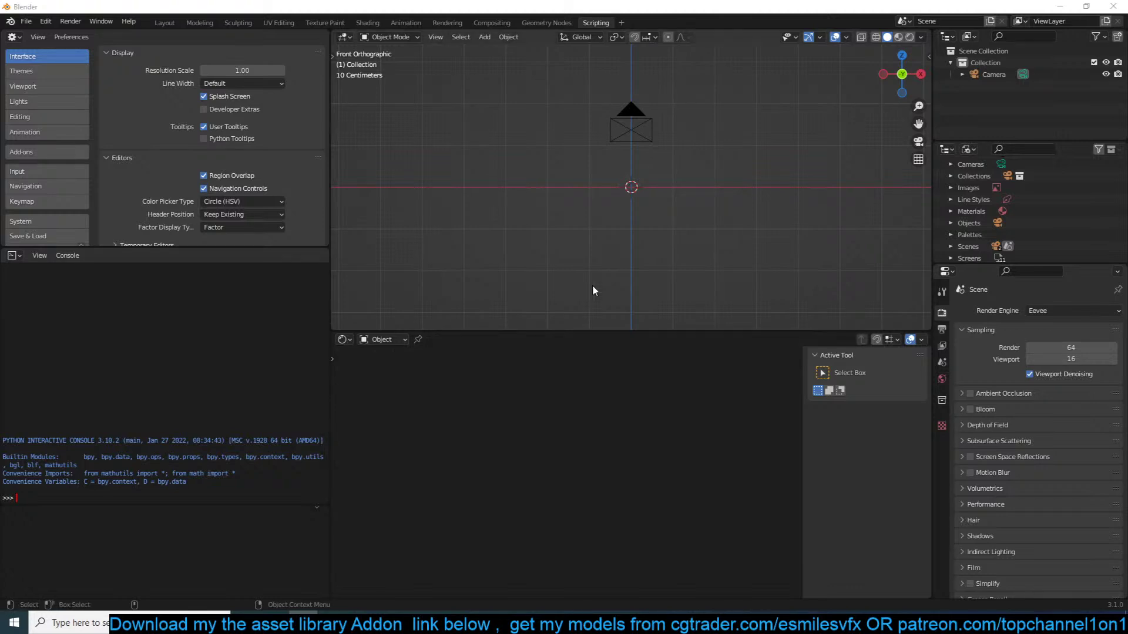
# Switch to the Layout workspace
pyautogui.click(163, 23)
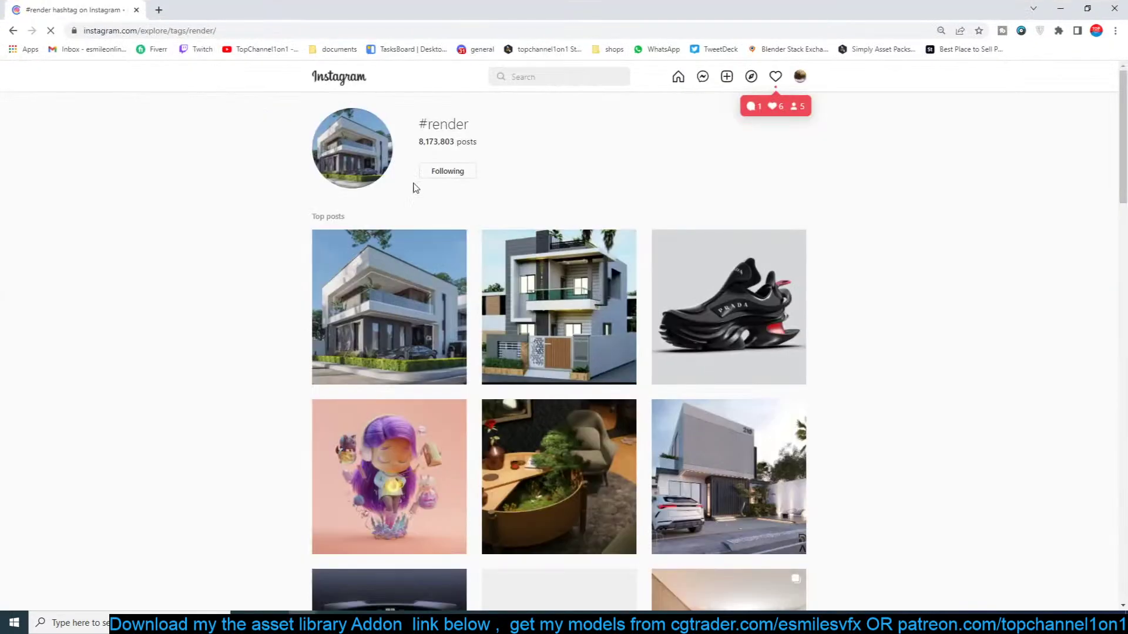
# Look through the top and most recent Instagram posts for the #render hashtag in Chrome
pyautogui.scroll(-5, 196, 360)
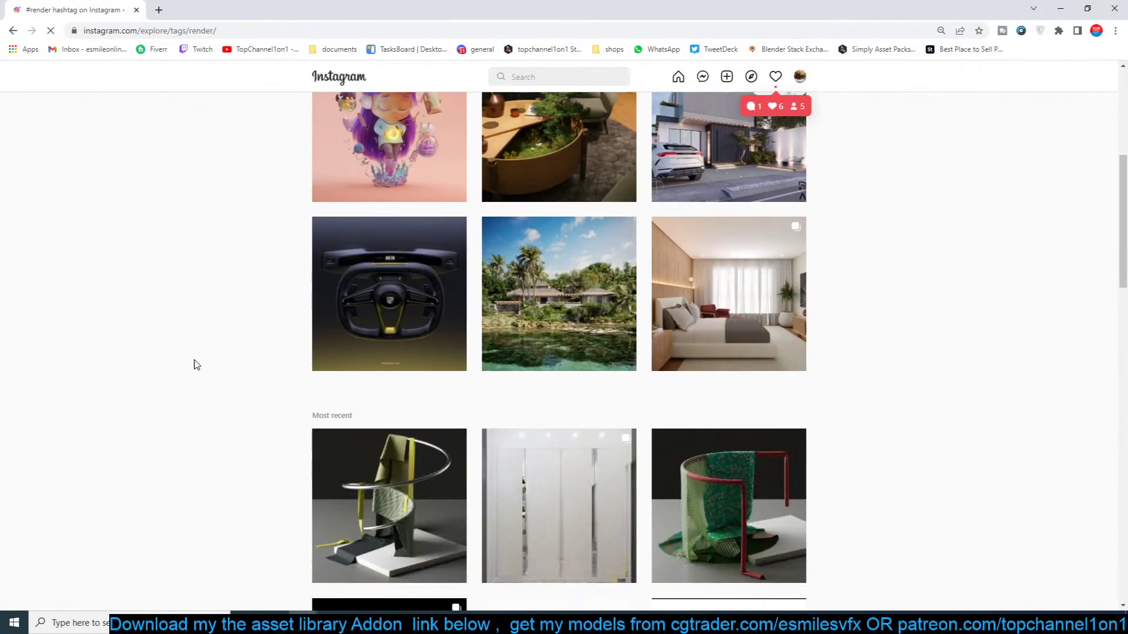
pyautogui.scroll(-3, 197, 365)
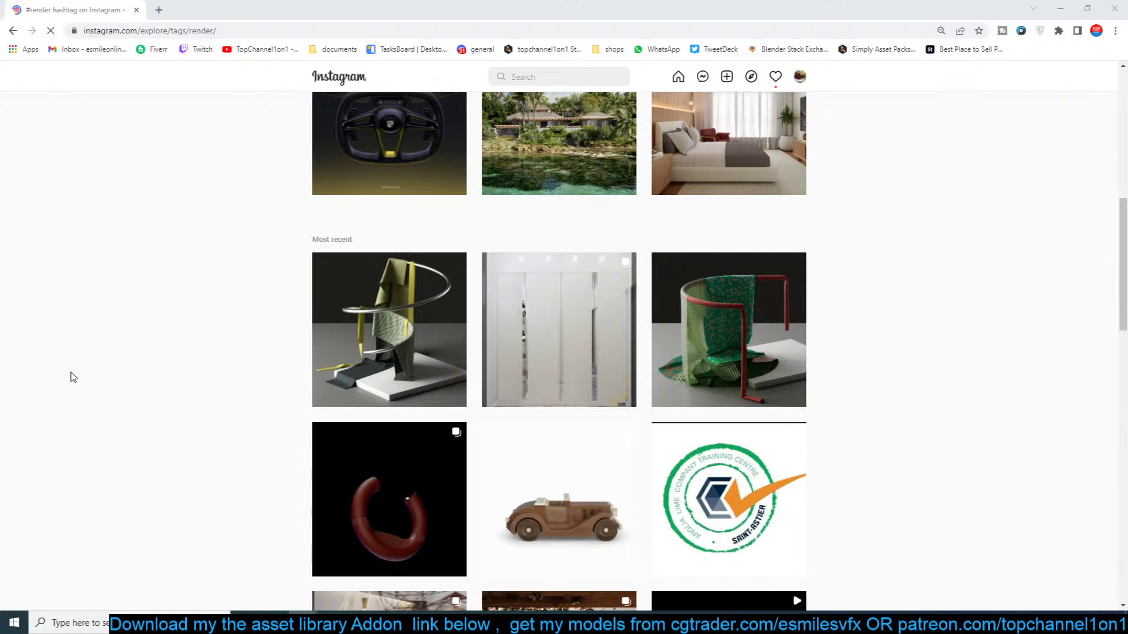
pyautogui.scroll(-6, 97, 423)
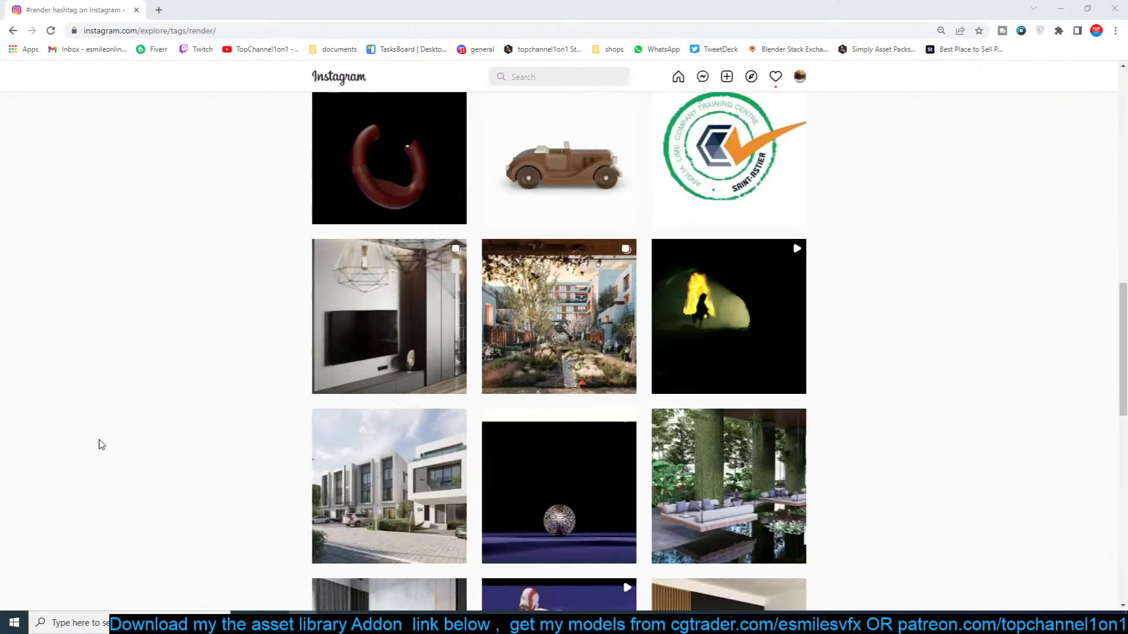
pyautogui.scroll(-10, 101, 445)
pyautogui.scroll(-6, 101, 445)
pyautogui.scroll(5, 101, 444)
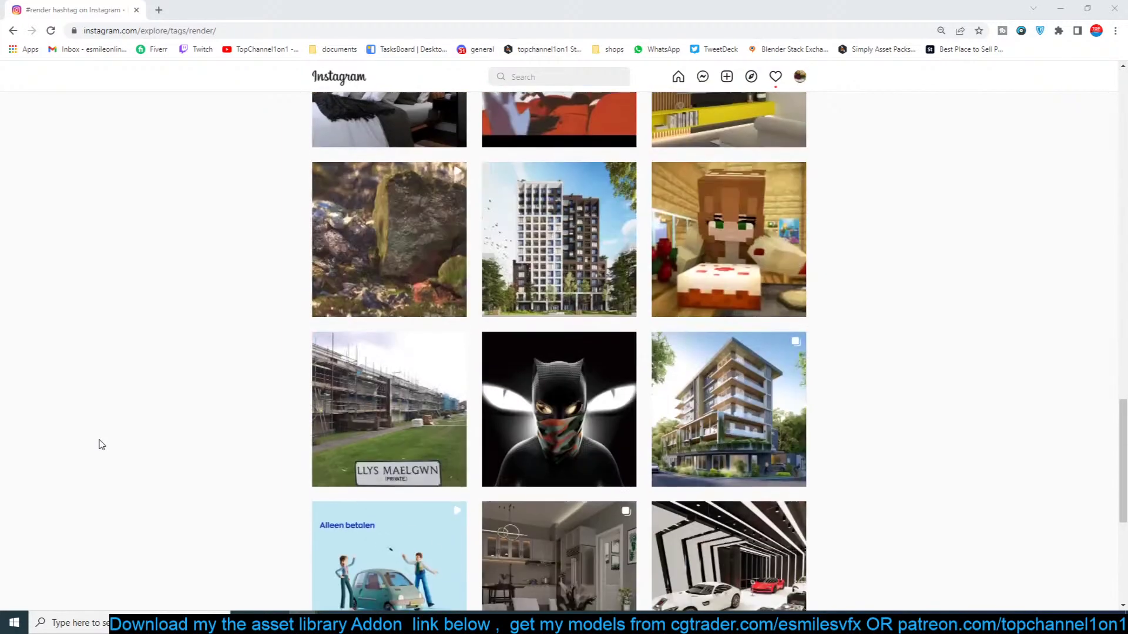
pyautogui.scroll(20, 101, 445)
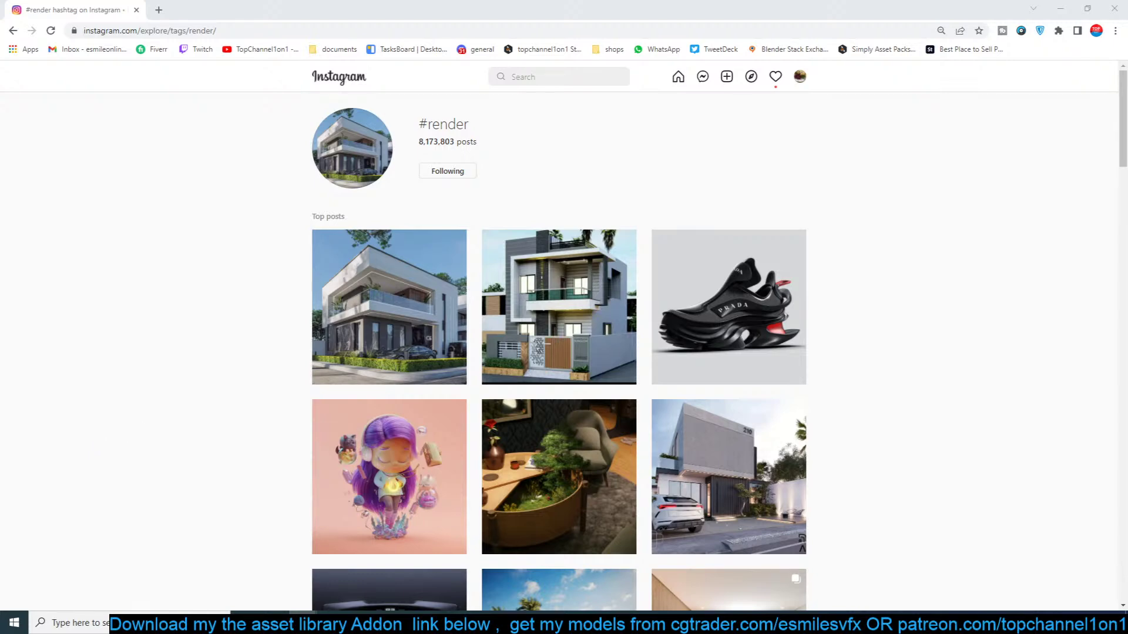
# Bring up the Blender Market window, maximize it, and examine the Simply Cloth Pro product page, including its asset bundle and installation guide
pyautogui.moveTo(0, 191); pyautogui.dragTo(802, 42)
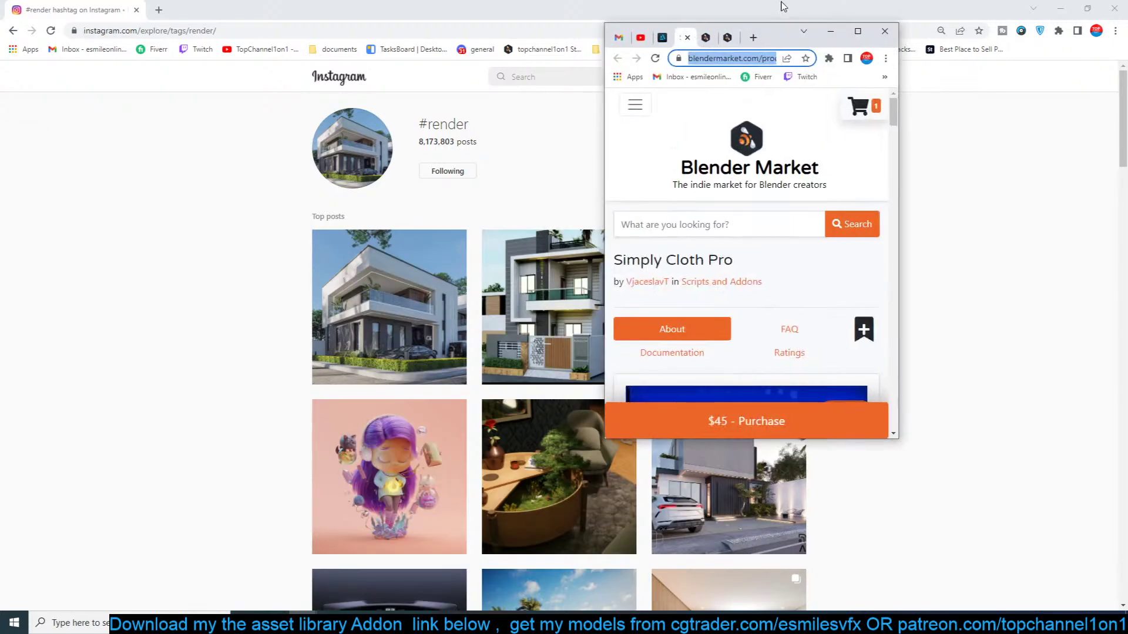
pyautogui.click(857, 33)
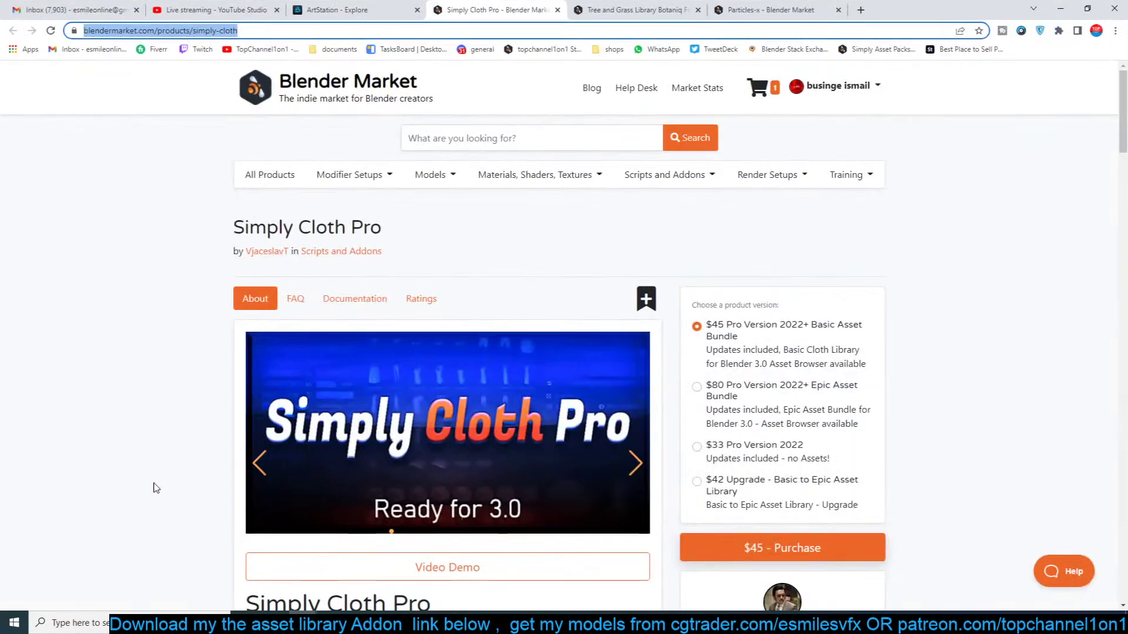
pyautogui.scroll(-5, 139, 491)
pyautogui.scroll(-15, 140, 491)
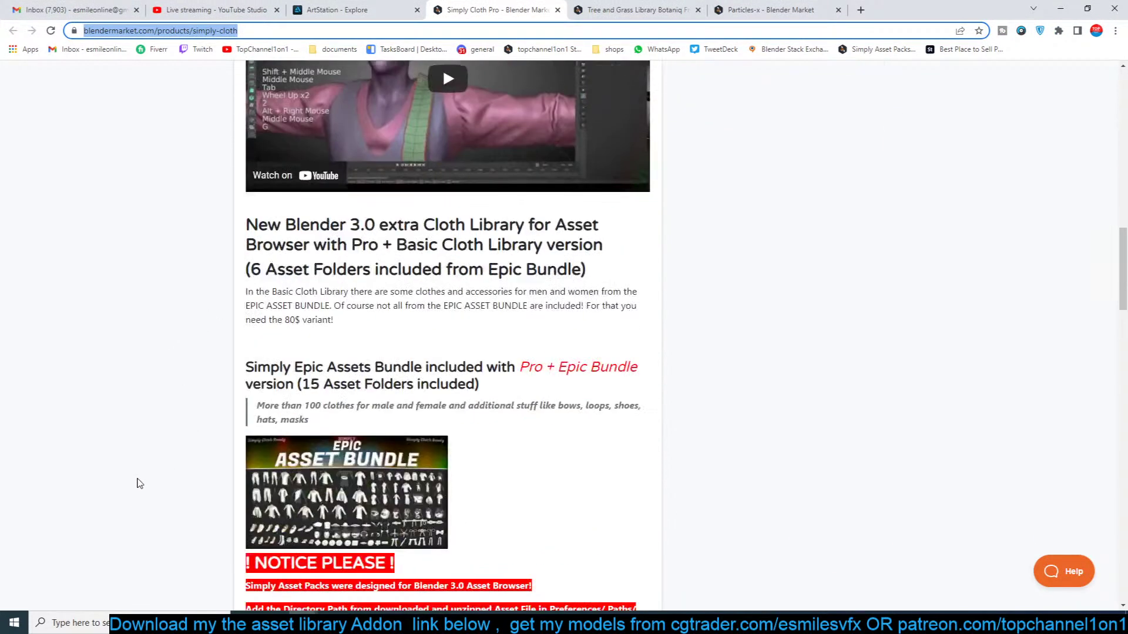
pyautogui.scroll(-1, 139, 482)
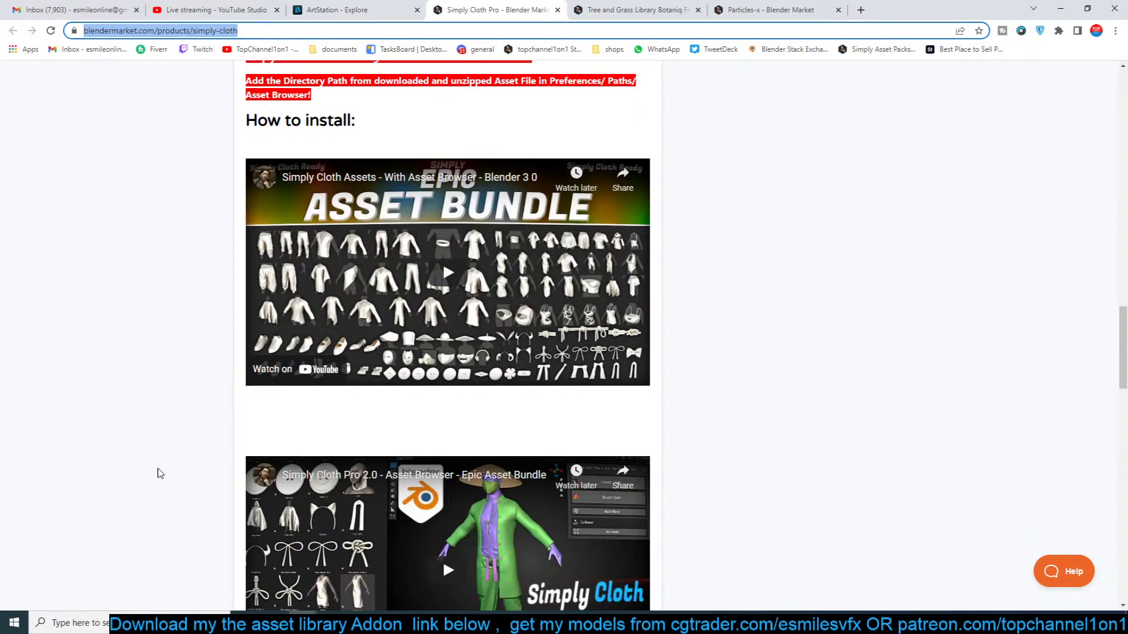
pyautogui.scroll(-5, 136, 513)
pyautogui.scroll(5, 136, 513)
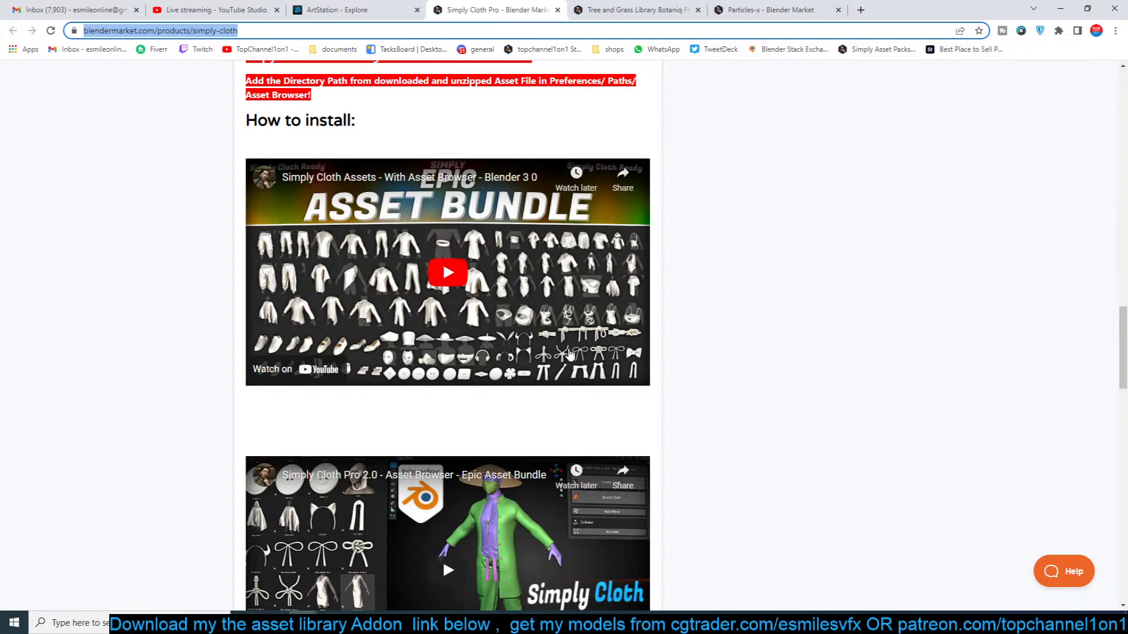
pyautogui.scroll(-10, 425, 348)
pyautogui.scroll(-12, 512, 383)
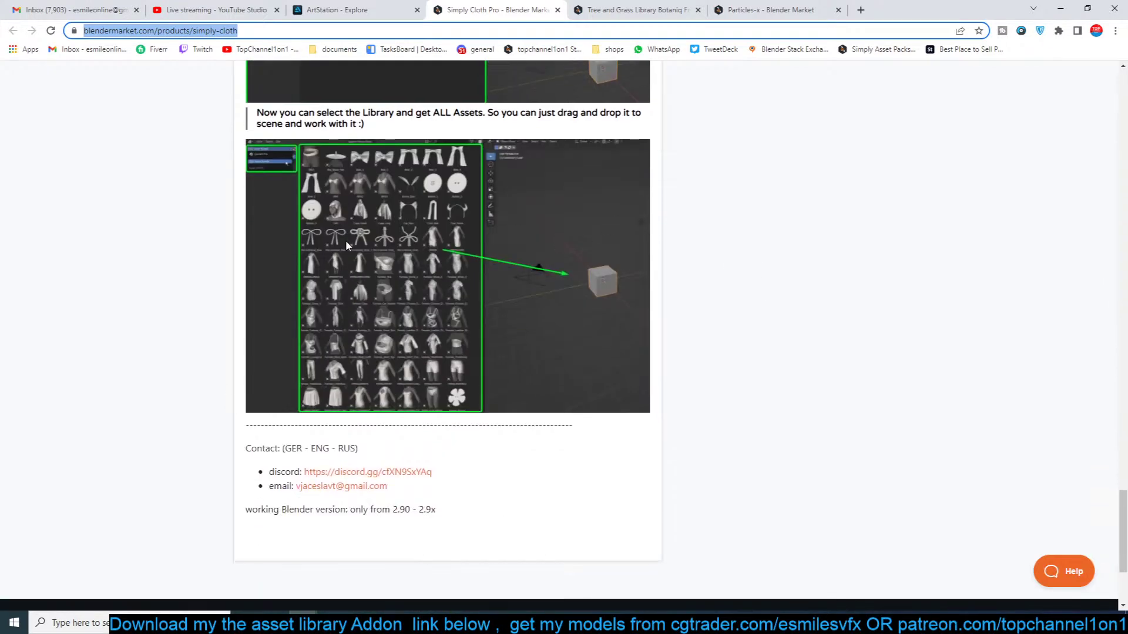
pyautogui.scroll(4, 461, 264)
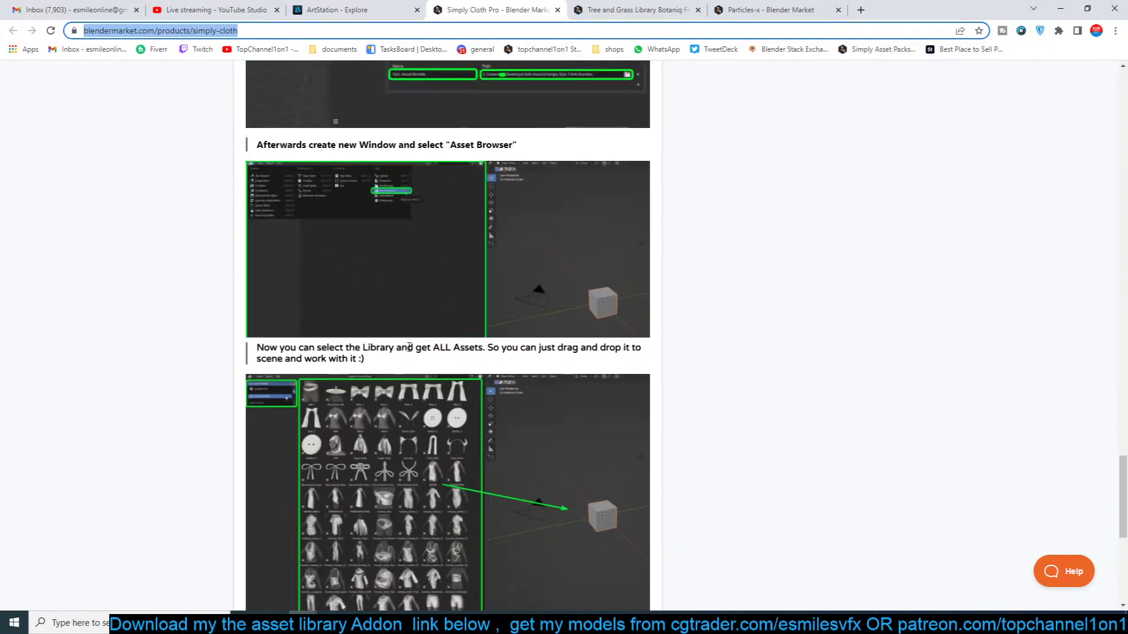
pyautogui.scroll(-5, 397, 376)
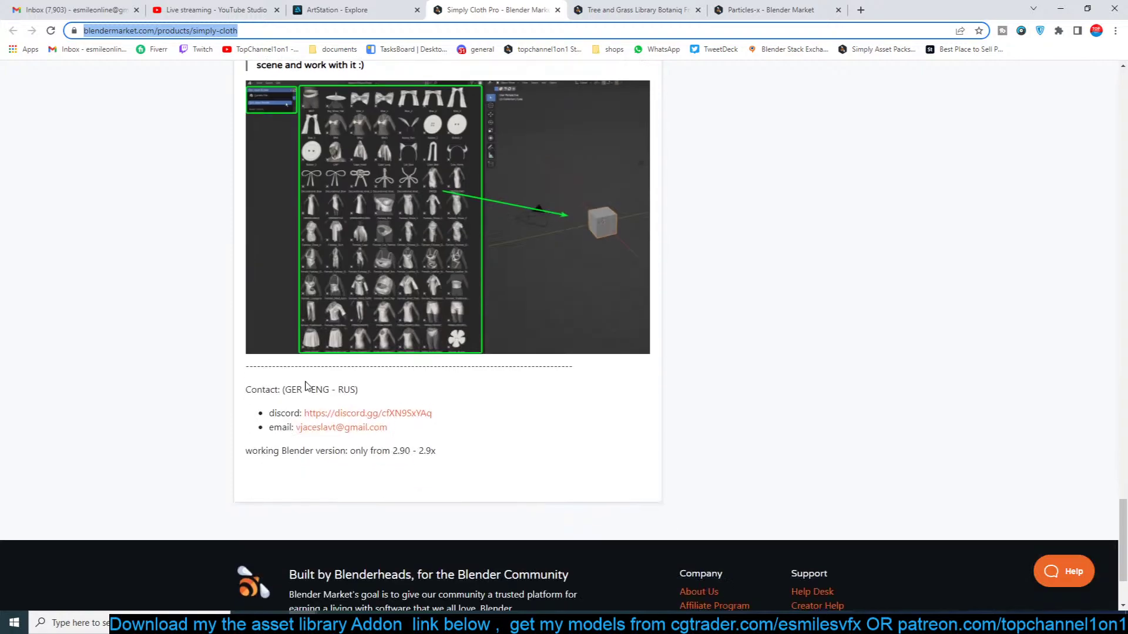
pyautogui.scroll(2, 315, 316)
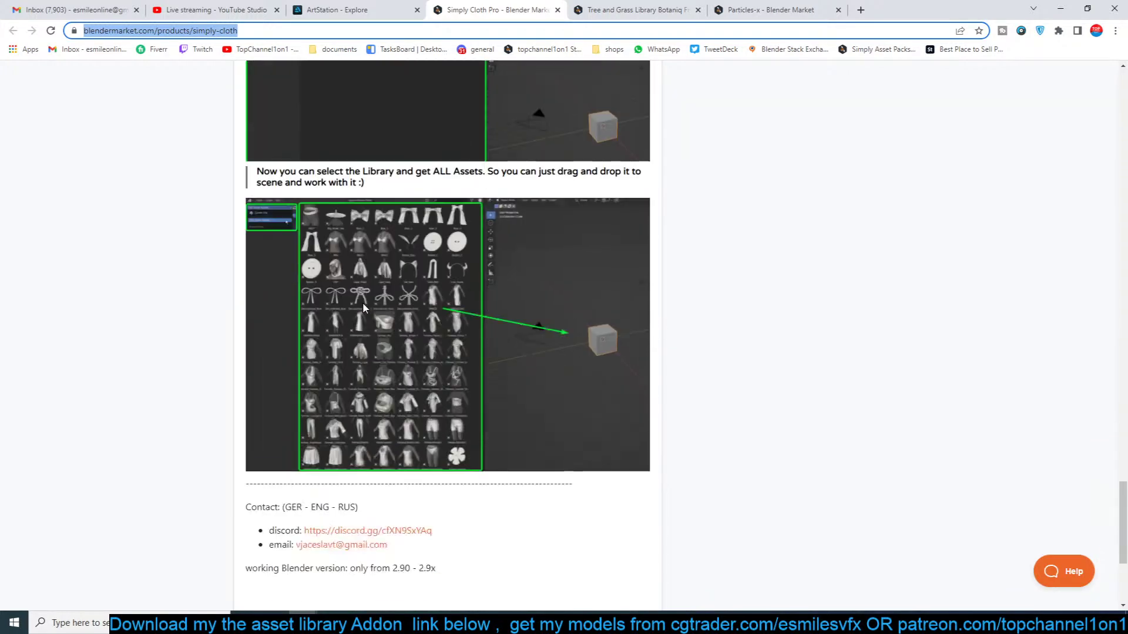
pyautogui.scroll(15, 366, 301)
pyautogui.scroll(10, 413, 292)
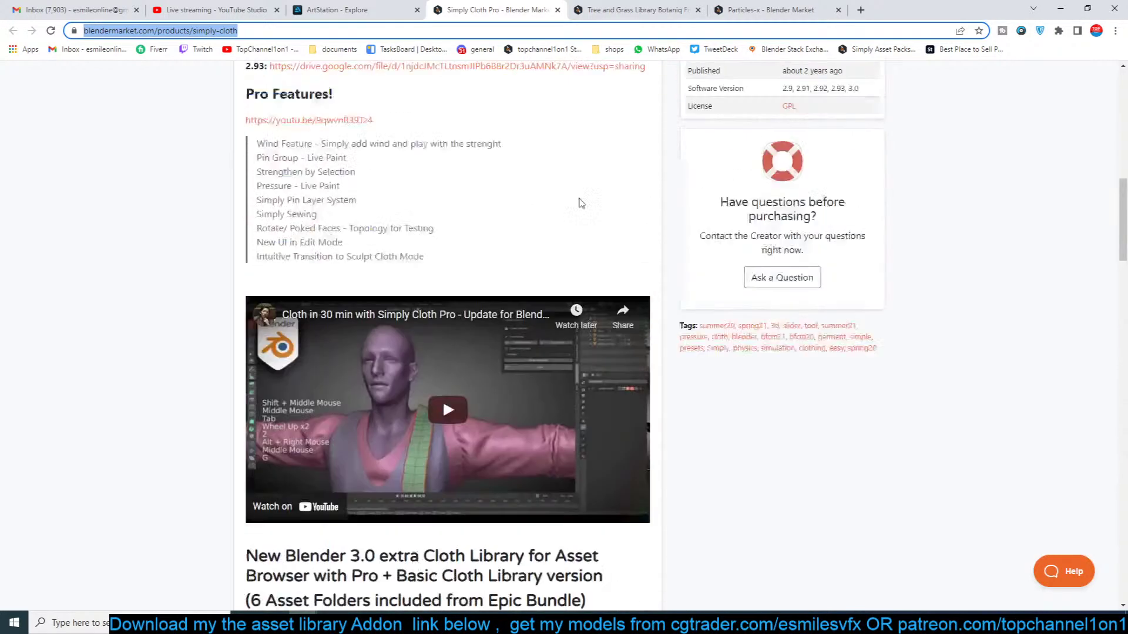
# Close the Simply Cloth Pro page and examine the Botaniq tree and grass library's features and plant lists
pyautogui.click(558, 10)
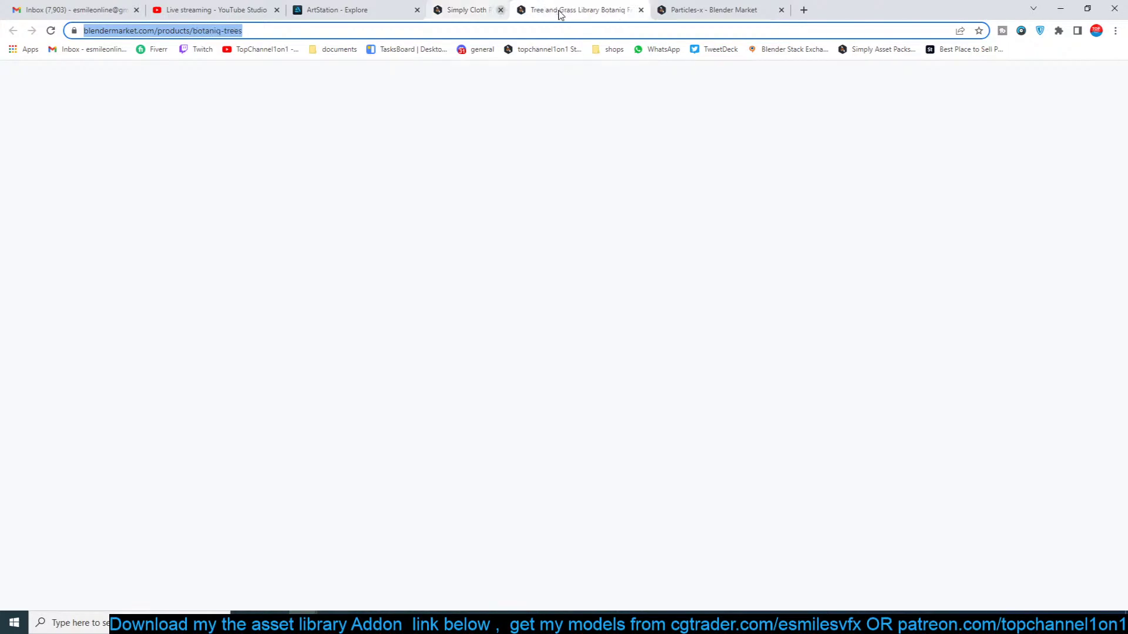
pyautogui.scroll(-5, 339, 279)
pyautogui.scroll(-20, 176, 335)
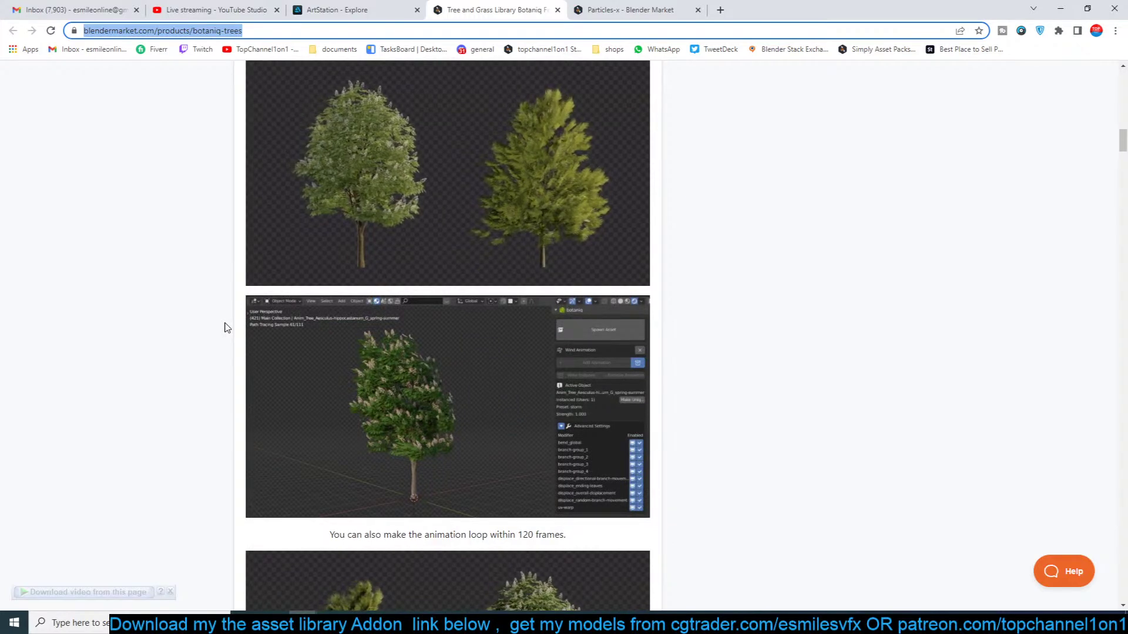
pyautogui.scroll(-6, 225, 327)
pyautogui.scroll(-10, 252, 319)
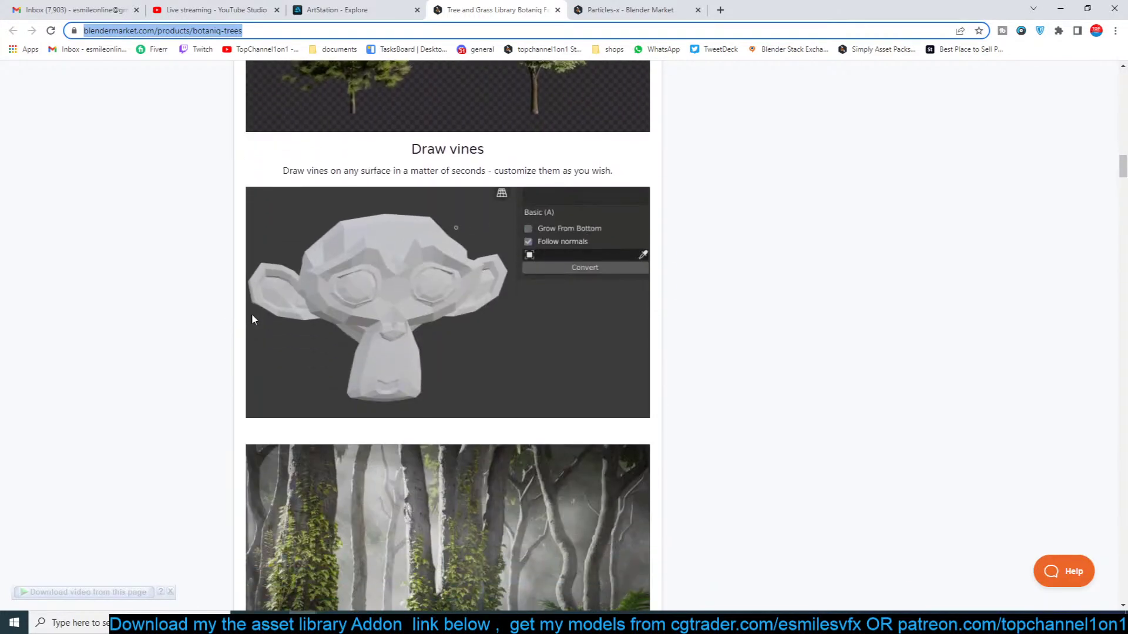
pyautogui.scroll(-6, 273, 318)
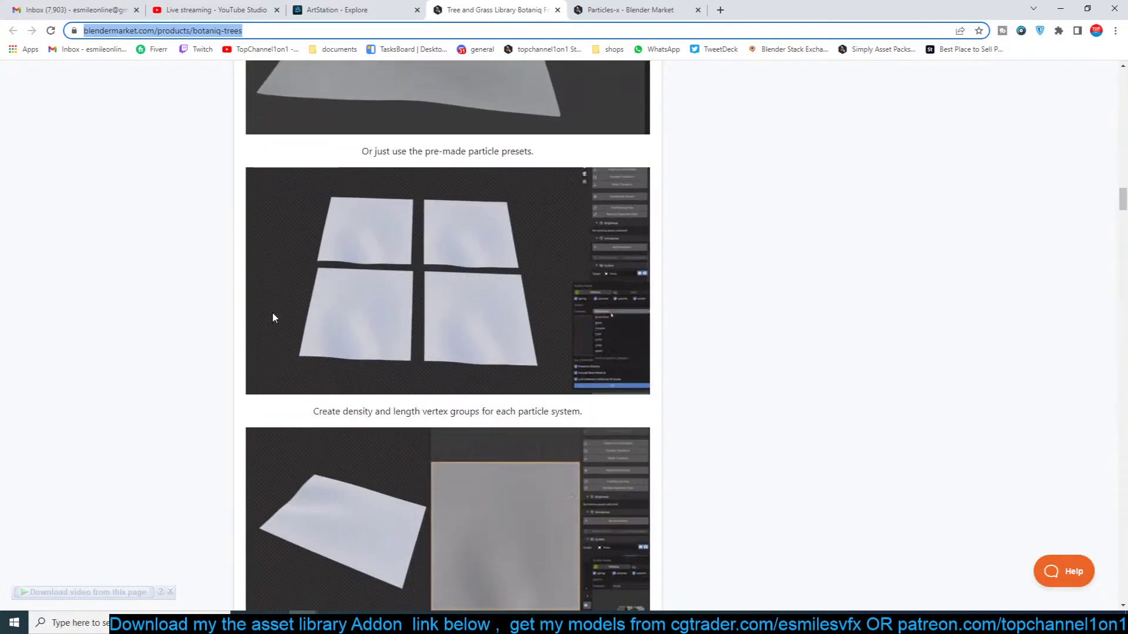
pyautogui.scroll(-6, 272, 318)
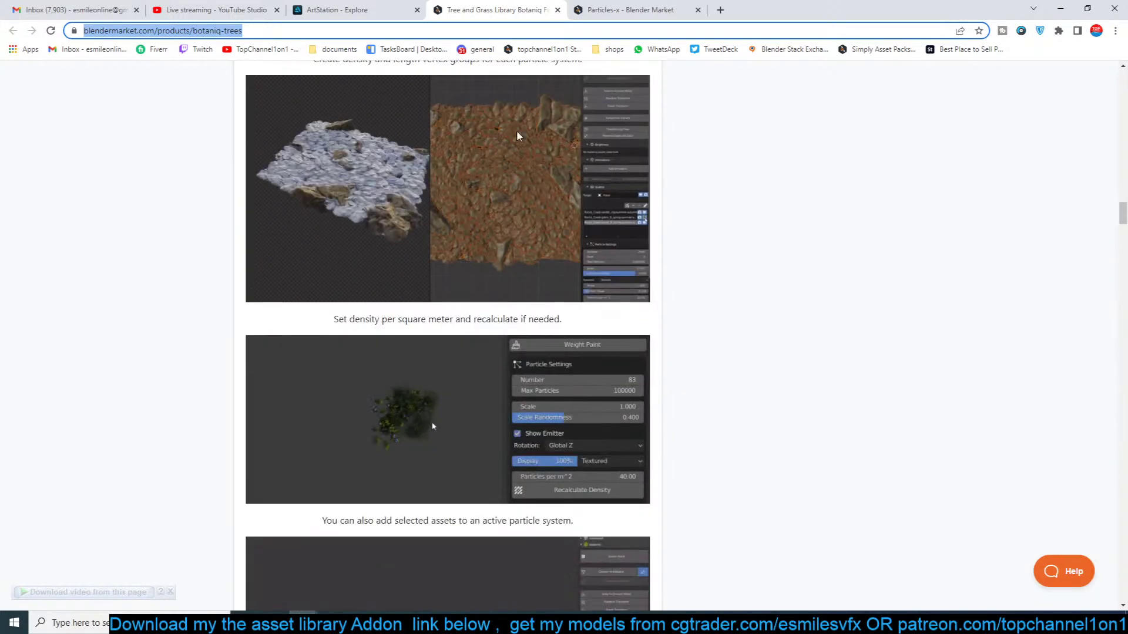
pyautogui.scroll(-15, 181, 295)
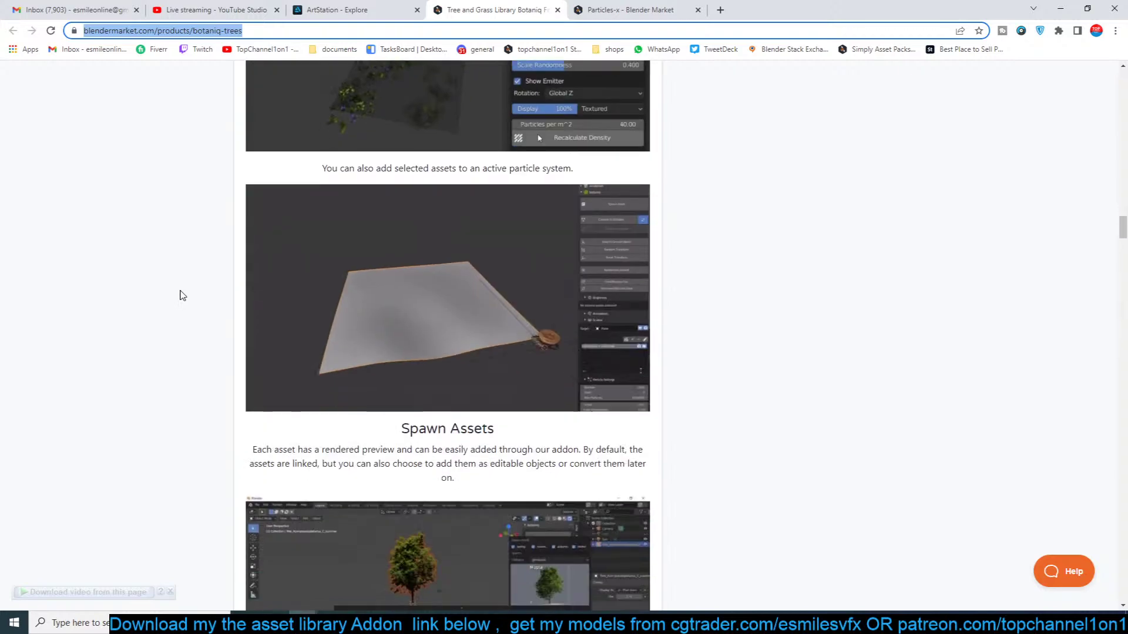
pyautogui.scroll(-8, 188, 283)
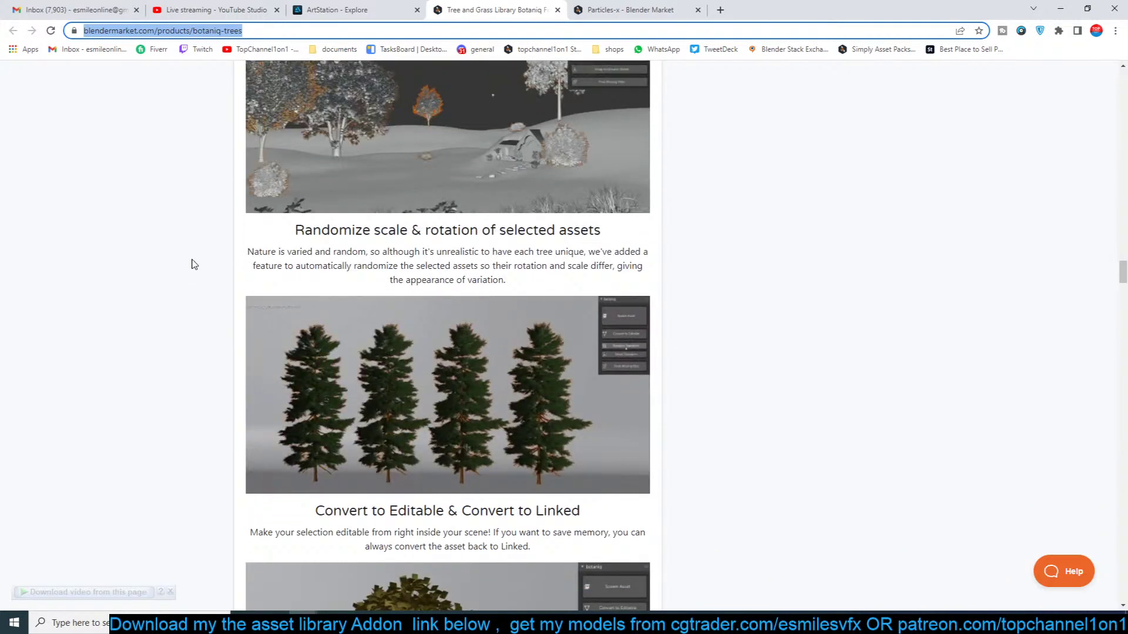
pyautogui.scroll(-9, 191, 270)
pyautogui.scroll(-20, 194, 263)
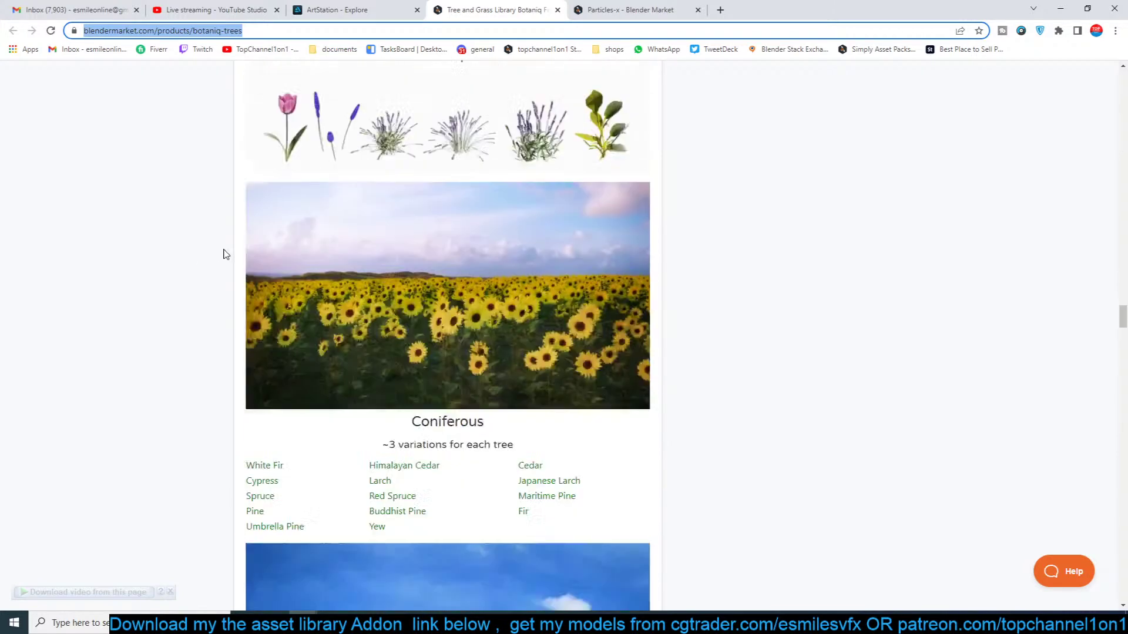
pyautogui.scroll(-6, 419, 317)
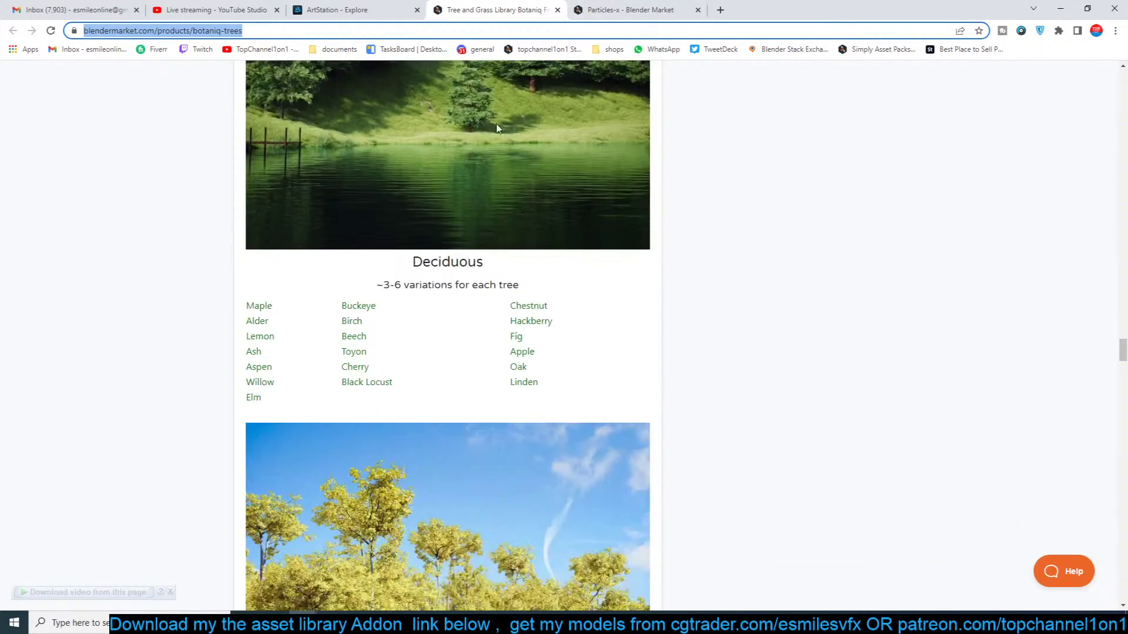
# Close the Botaniq page and examine the Particles-X product page, including its particle effects and presets
pyautogui.click(557, 10)
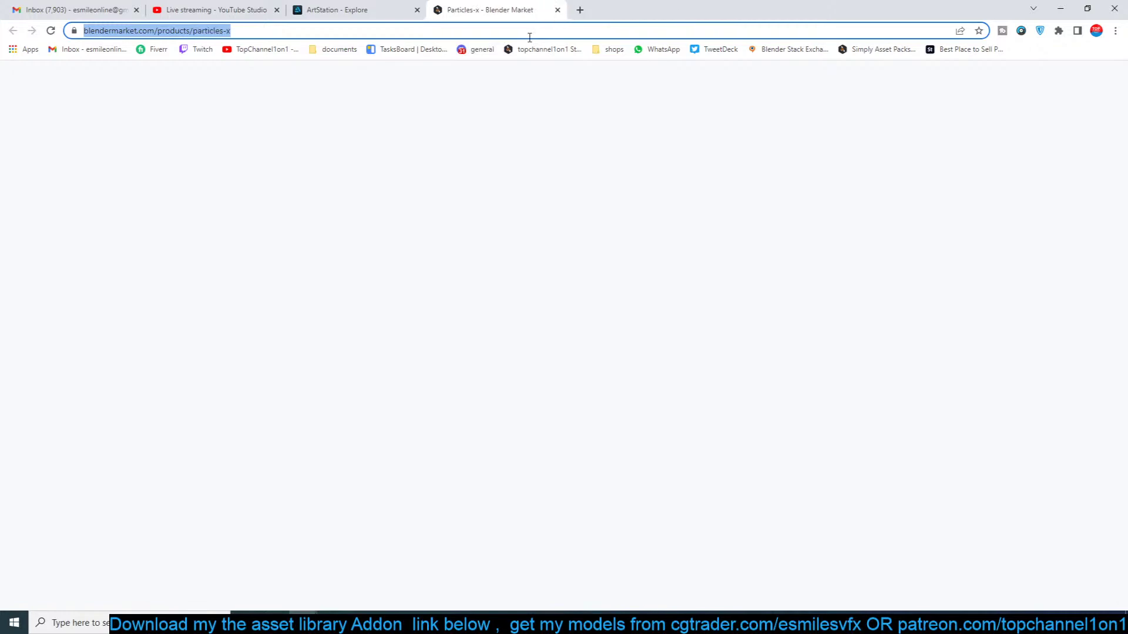
pyautogui.scroll(-4, 122, 277)
pyautogui.scroll(-12, 123, 278)
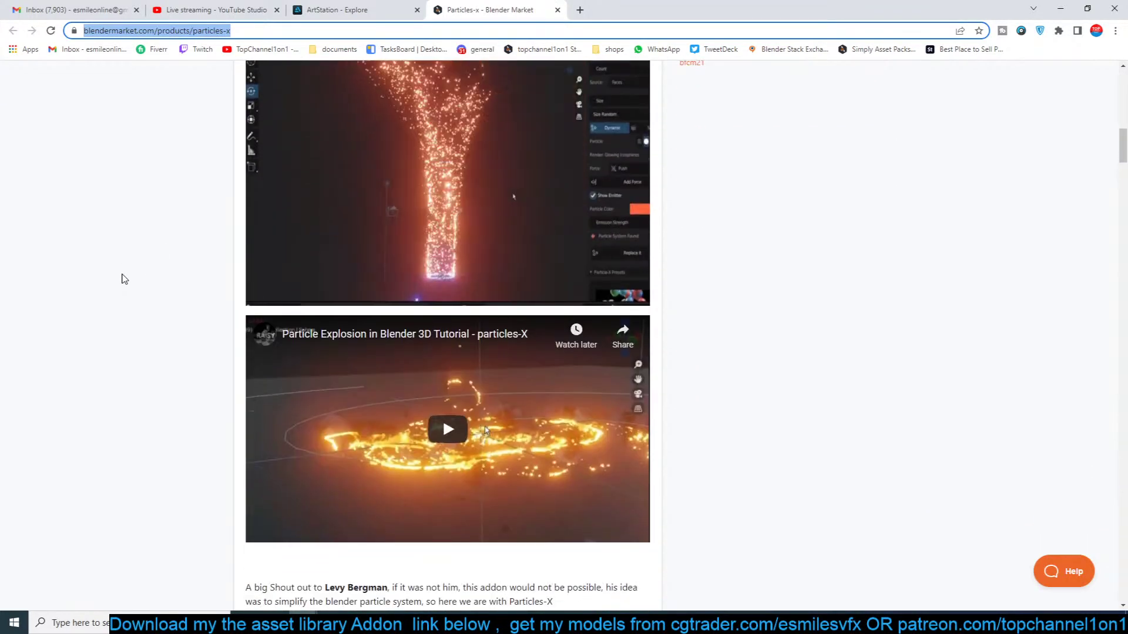
pyautogui.scroll(-8, 124, 280)
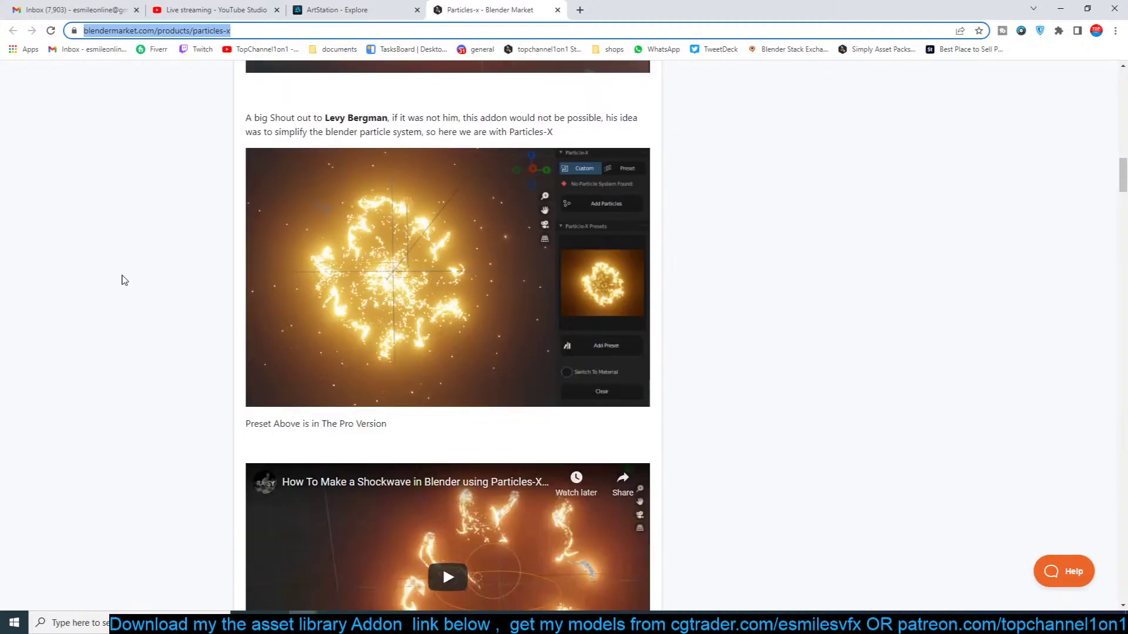
pyautogui.scroll(-14, 125, 278)
pyautogui.scroll(-8, 129, 277)
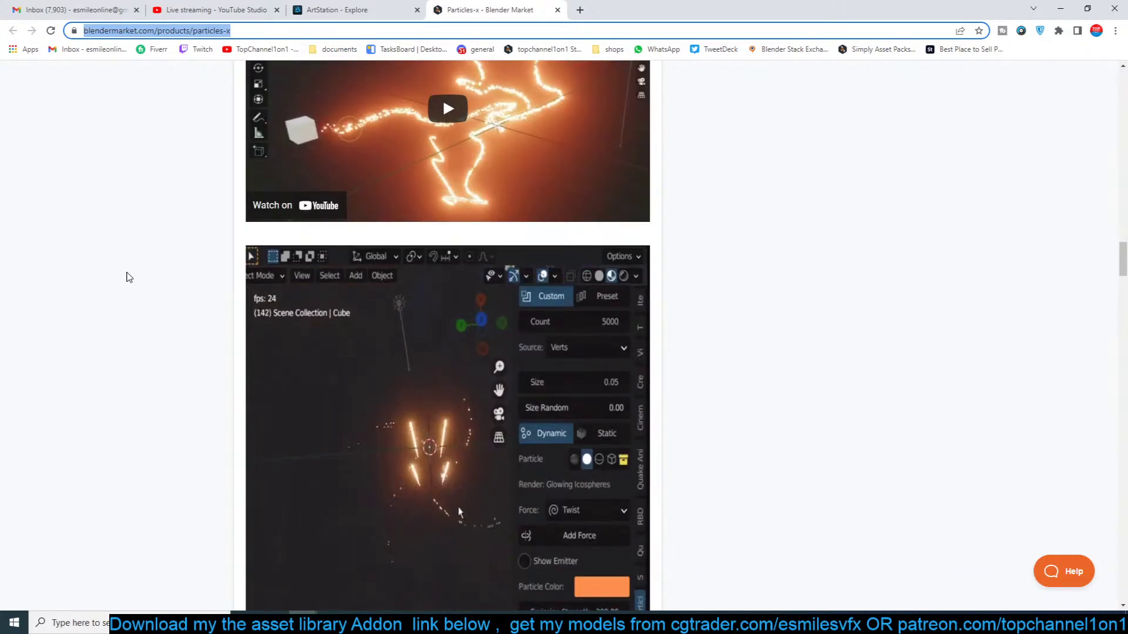
pyautogui.scroll(-6, 129, 278)
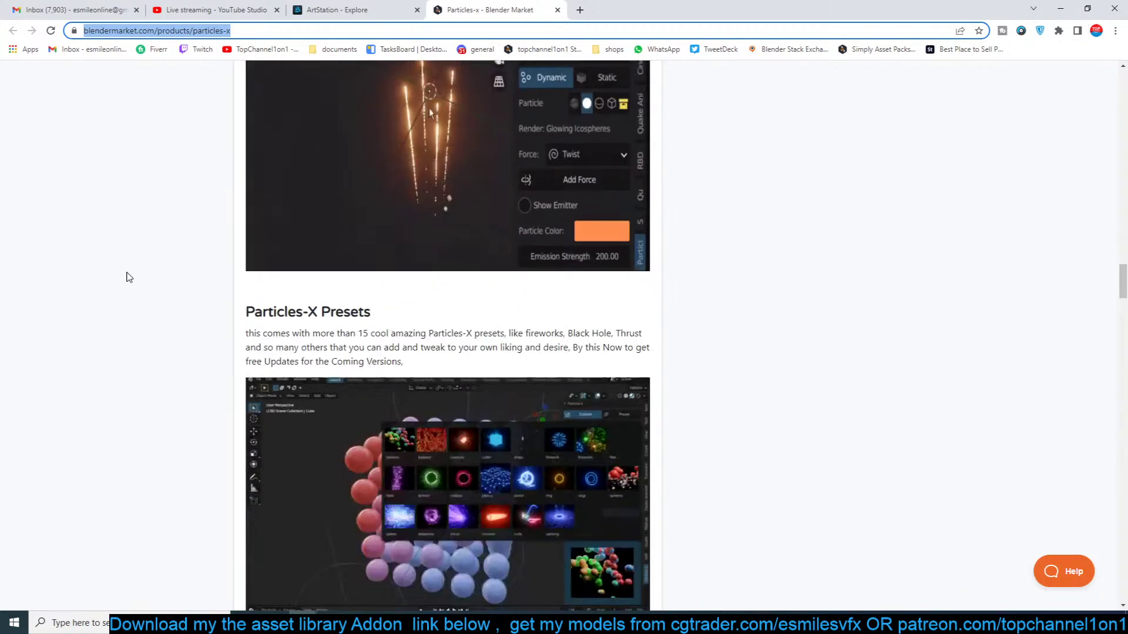
pyautogui.scroll(-20, 129, 277)
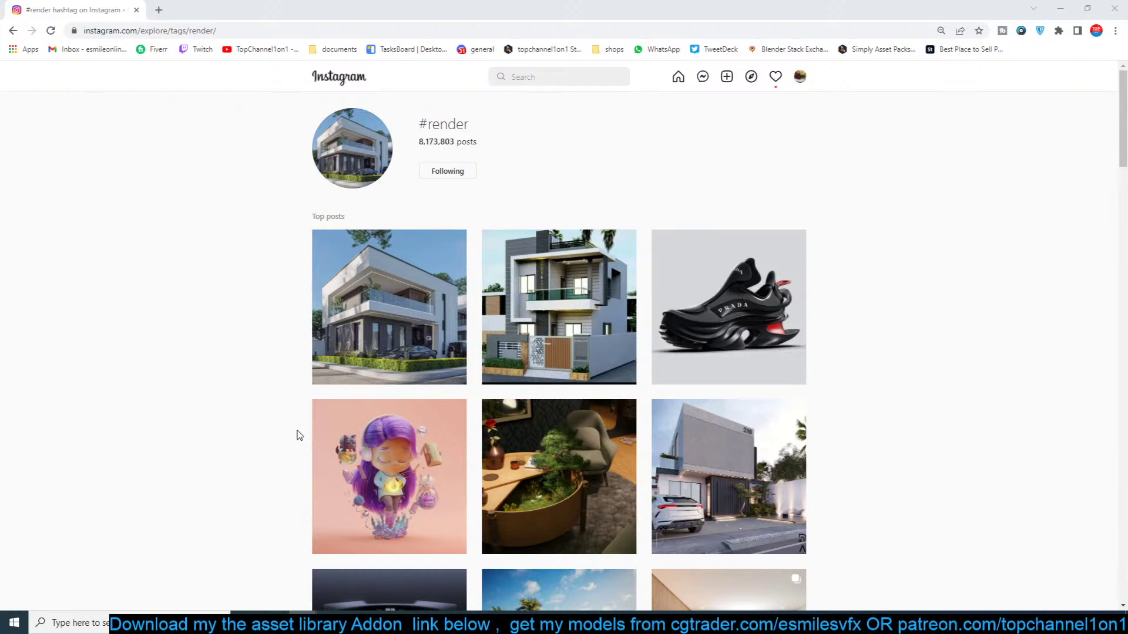
# Search Instagram for #3d and open the #3d hashtag
pyautogui.click(538, 77)
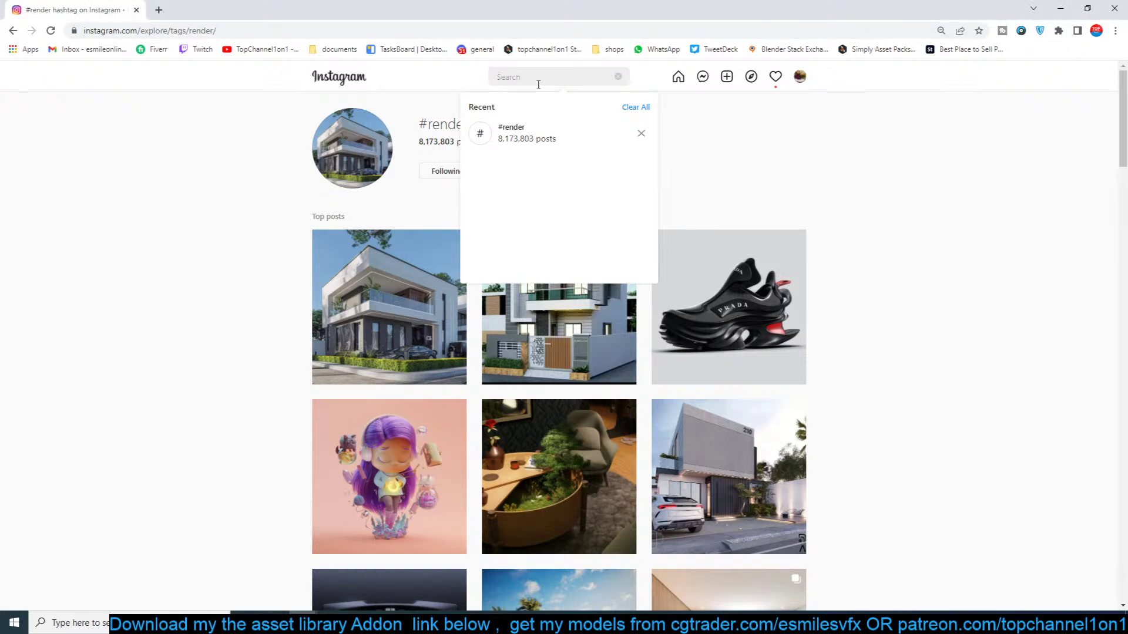
pyautogui.write('#e')
pyautogui.press('Left')
pyautogui.write('3')
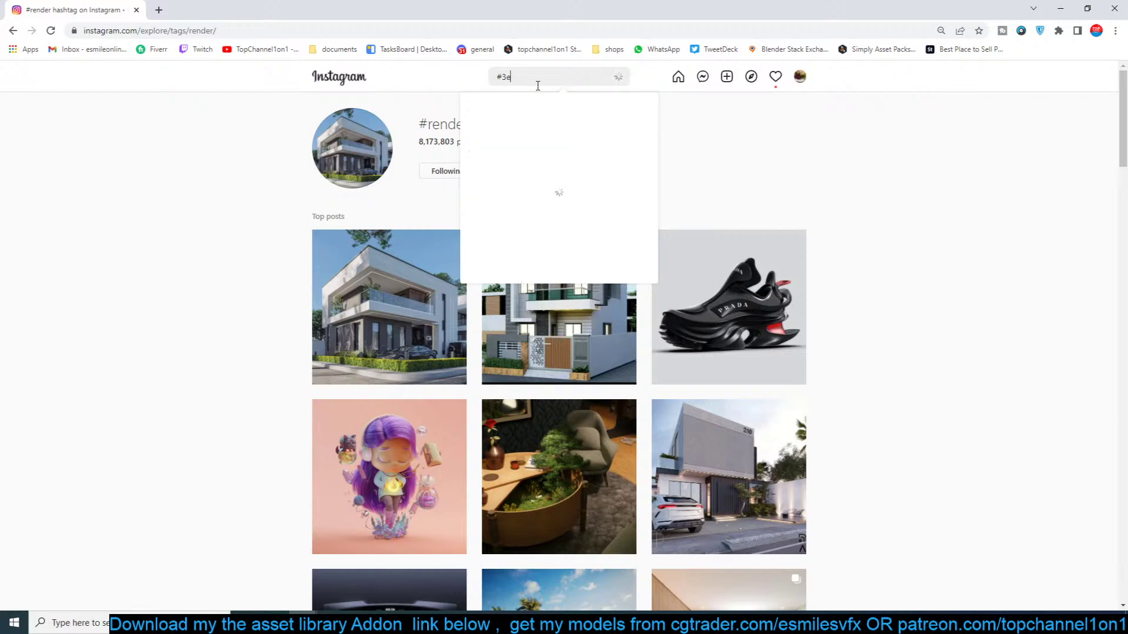
pyautogui.press('BackSpace')
pyautogui.write('d')
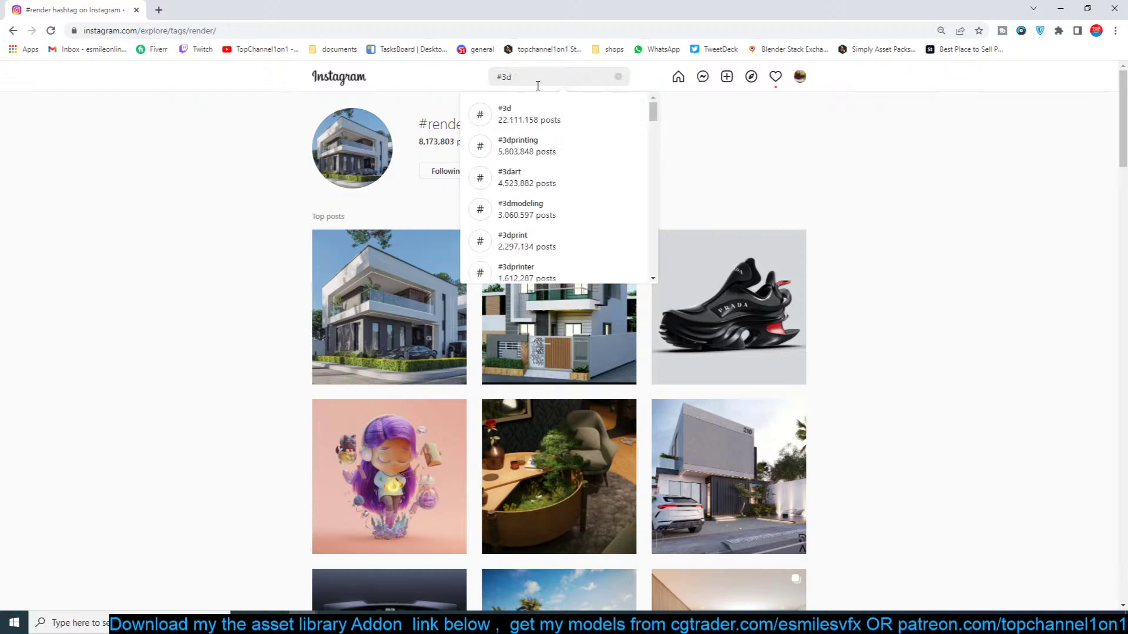
pyautogui.click(566, 113)
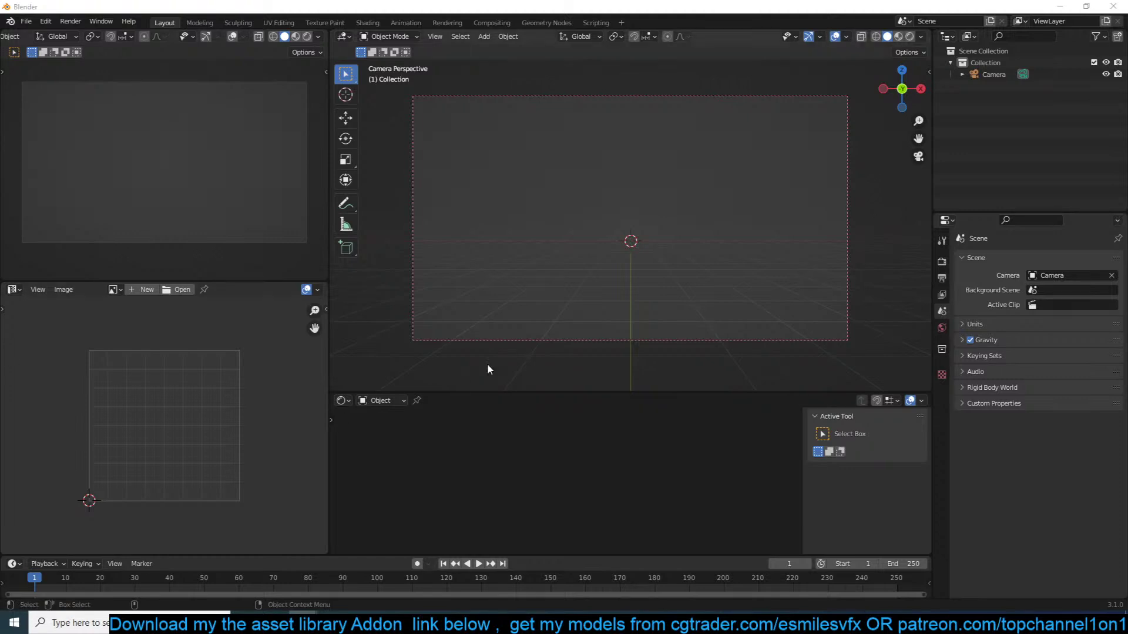
# Select the camera, set the small camera viewport to rendered shading, and start the Shortcut VUr key display
pyautogui.click(847, 311)
pyautogui.click(705, 238)
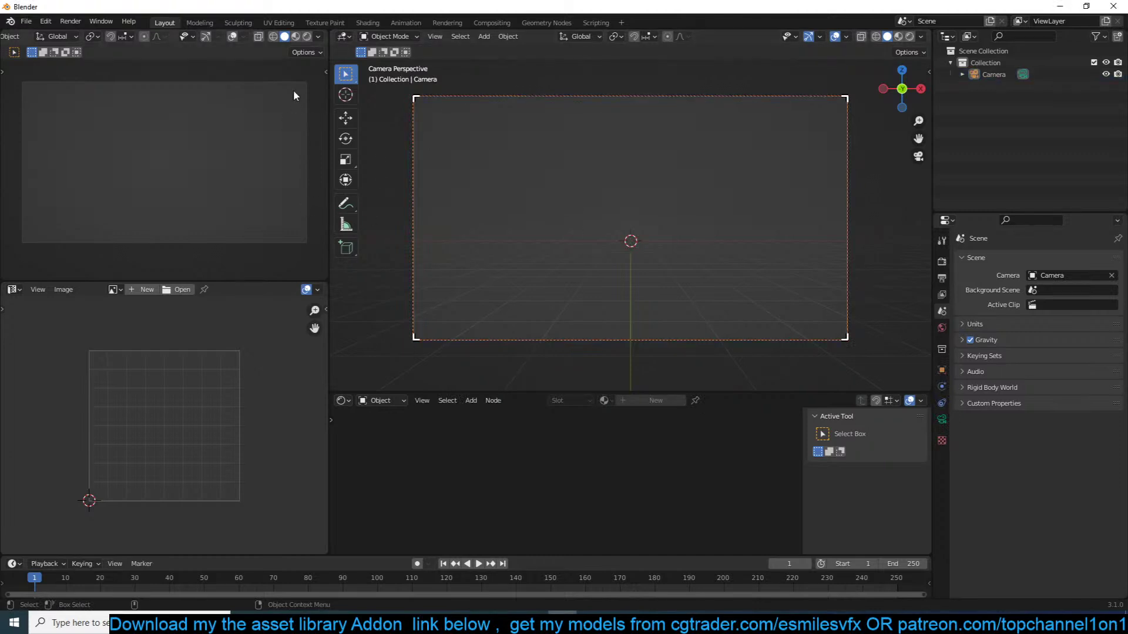
pyautogui.click(306, 36)
pyautogui.press('n')
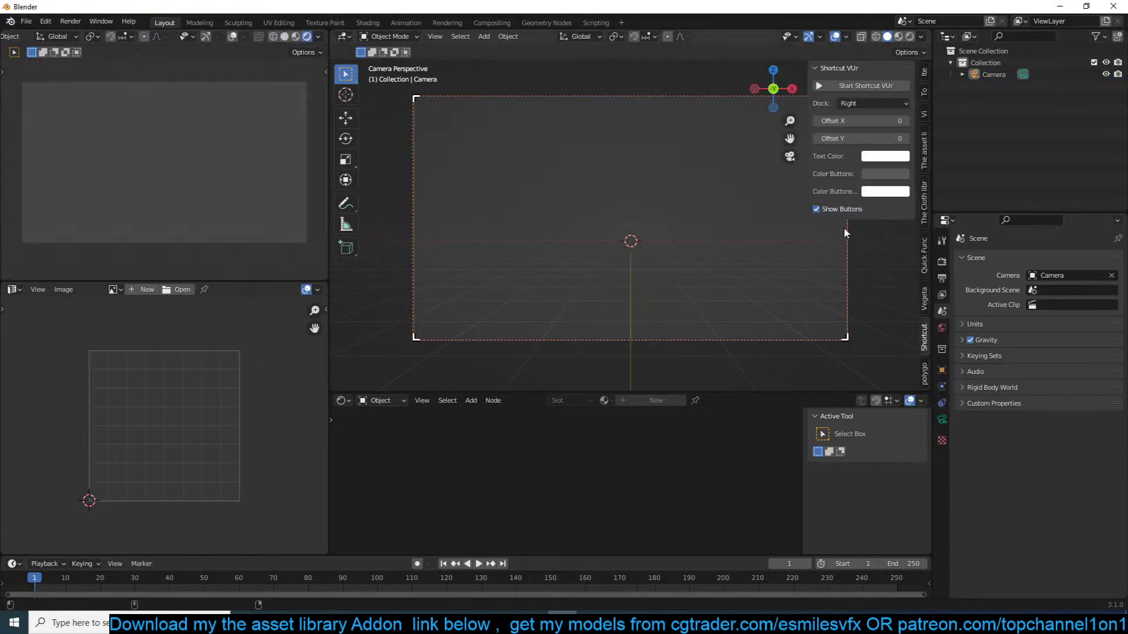
pyautogui.click(866, 86)
pyautogui.press('n')
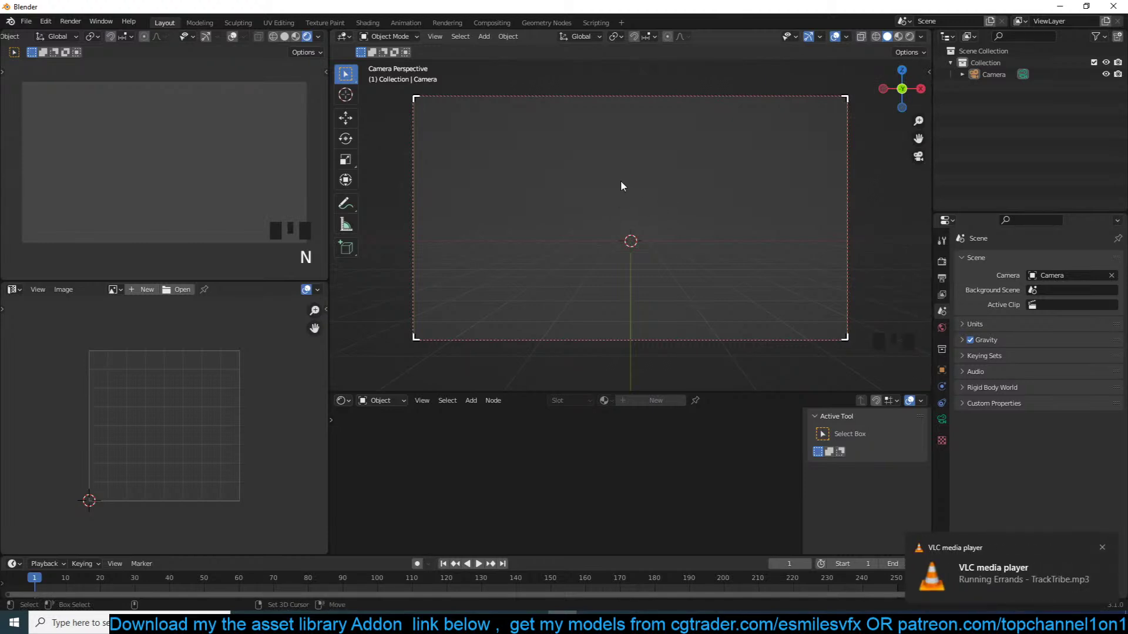
# Add a plane at the scene origin and scale it up in two passes until it fills the camera's foreground
pyautogui.hotkey('shift', 'a')
pyautogui.click(664, 182)
pyautogui.press('s')
pyautogui.click(722, 290)
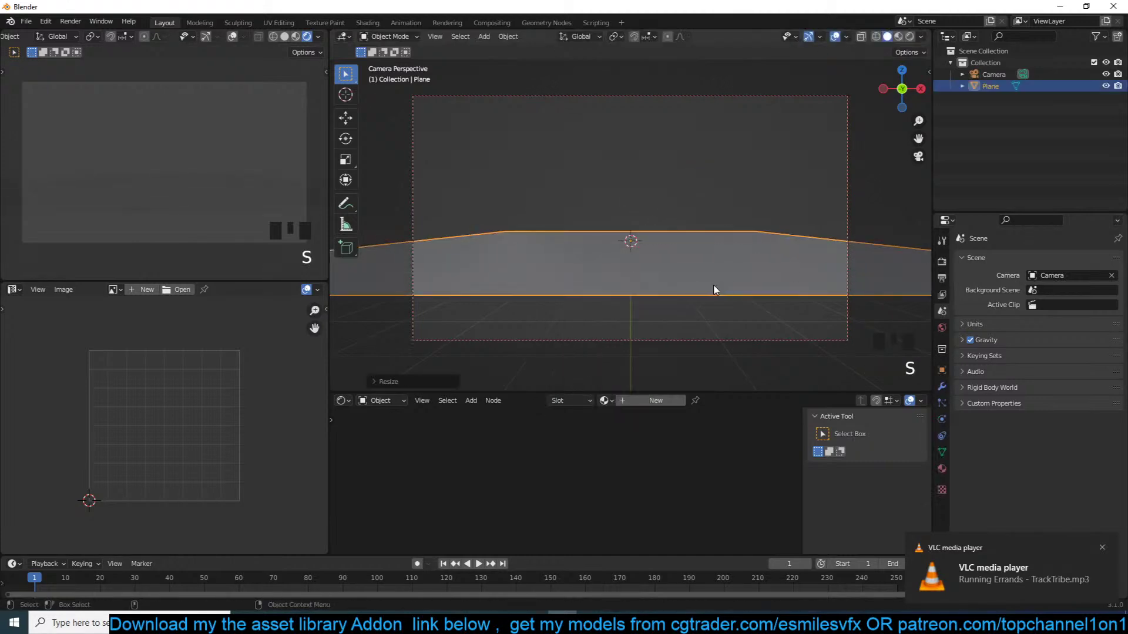
pyautogui.press('s')
pyautogui.click(834, 288)
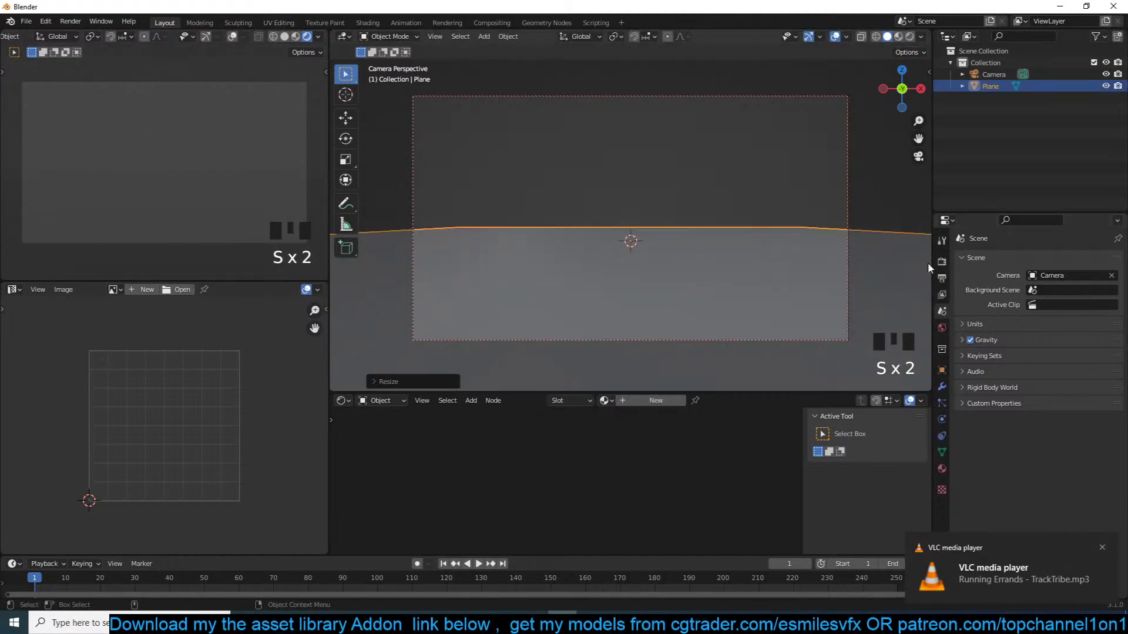
# Set the render engine to Cycles
pyautogui.click(941, 262)
pyautogui.click(1043, 259)
pyautogui.click(1039, 298)
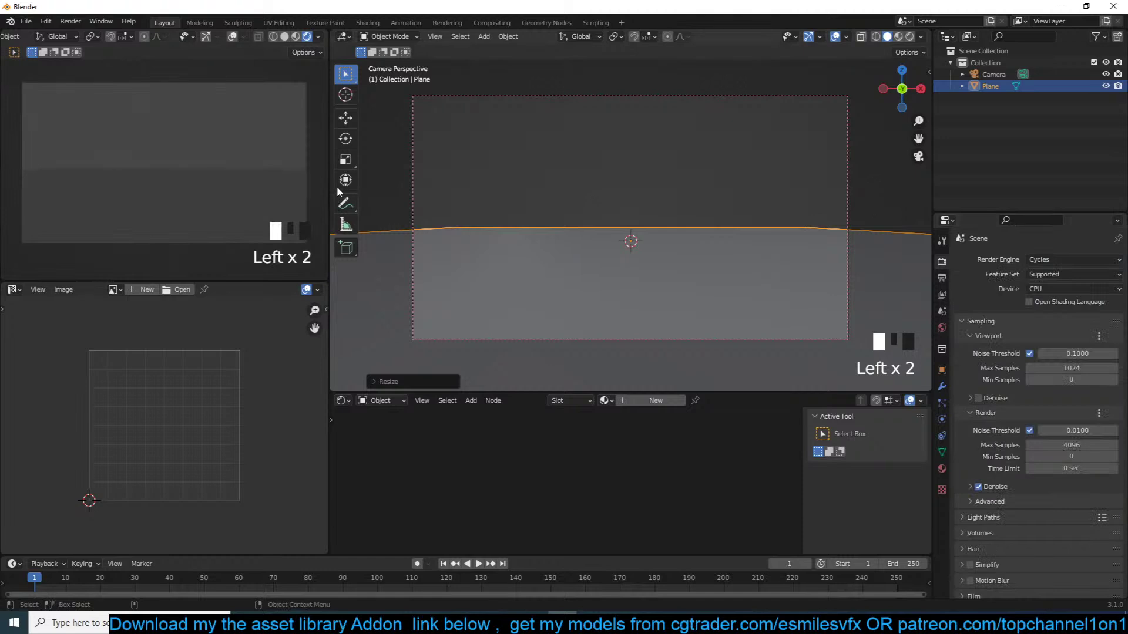
pyautogui.click(150, 97)
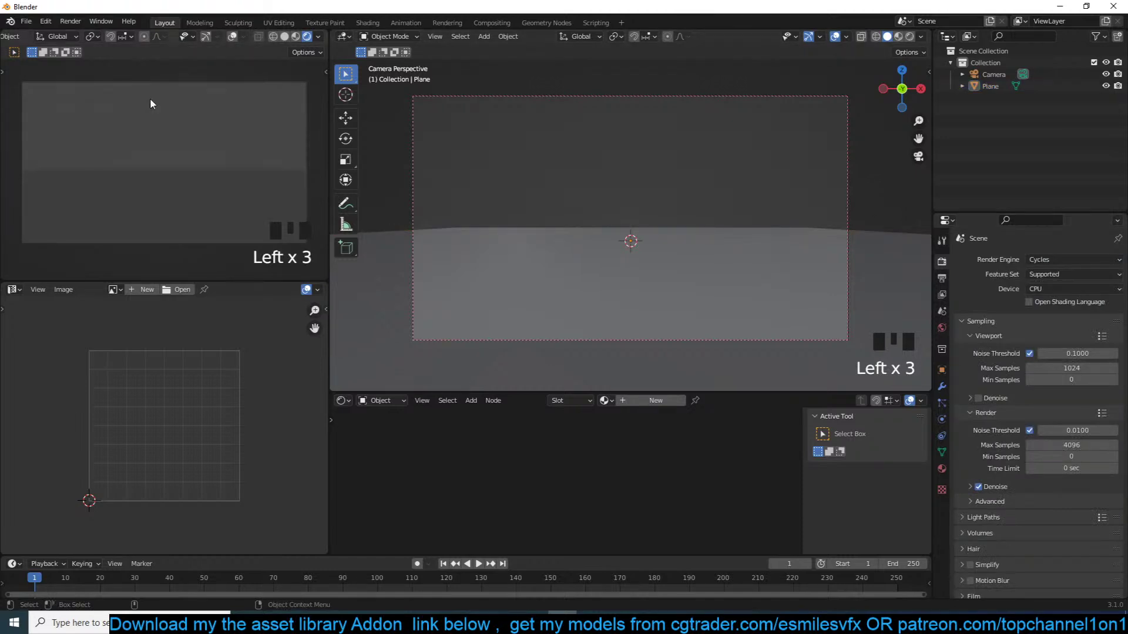
# Enlarge the ground plane further beyond the camera frame
pyautogui.click(614, 290)
pyautogui.scroll(-3, 675, 299)
pyautogui.press('s')
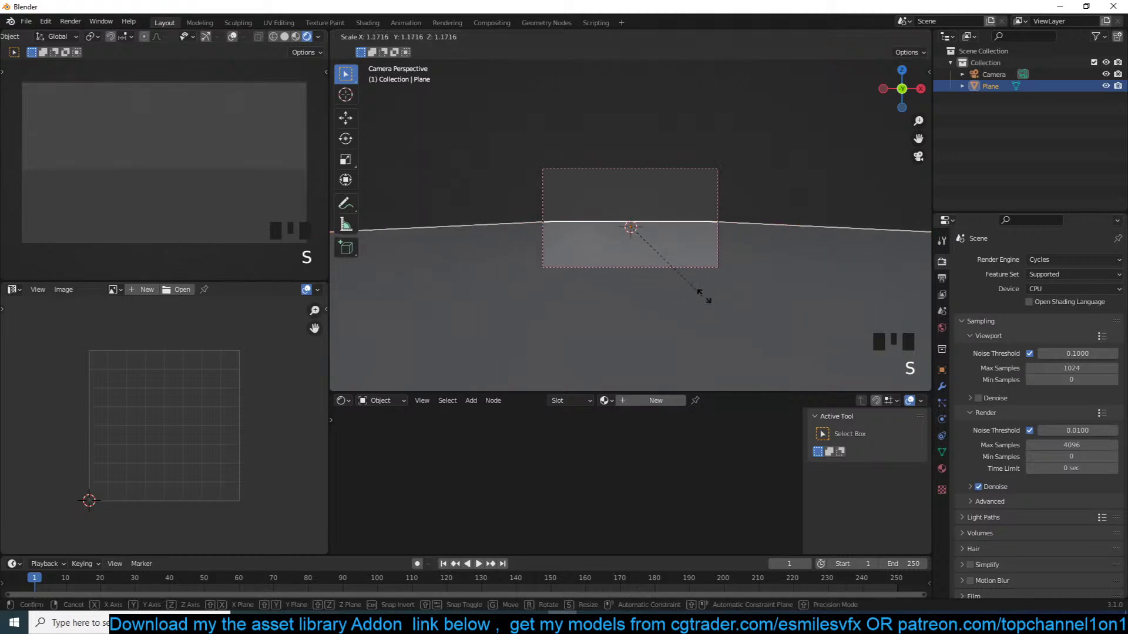
pyautogui.click(730, 296)
# View the camera and plane from the top, switch the main viewport to coloured object shading, and select the plane
pyautogui.scroll(3, 735, 282)
pyautogui.hotkey('alt', 'a')
pyautogui.click(767, 125)
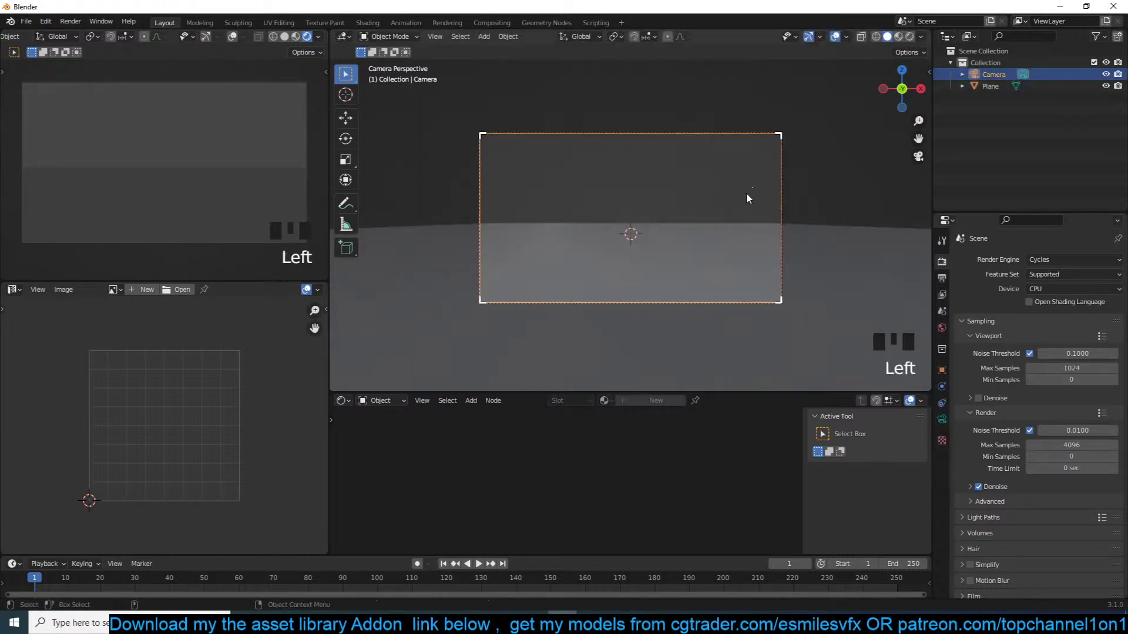
pyautogui.press('KP_7')
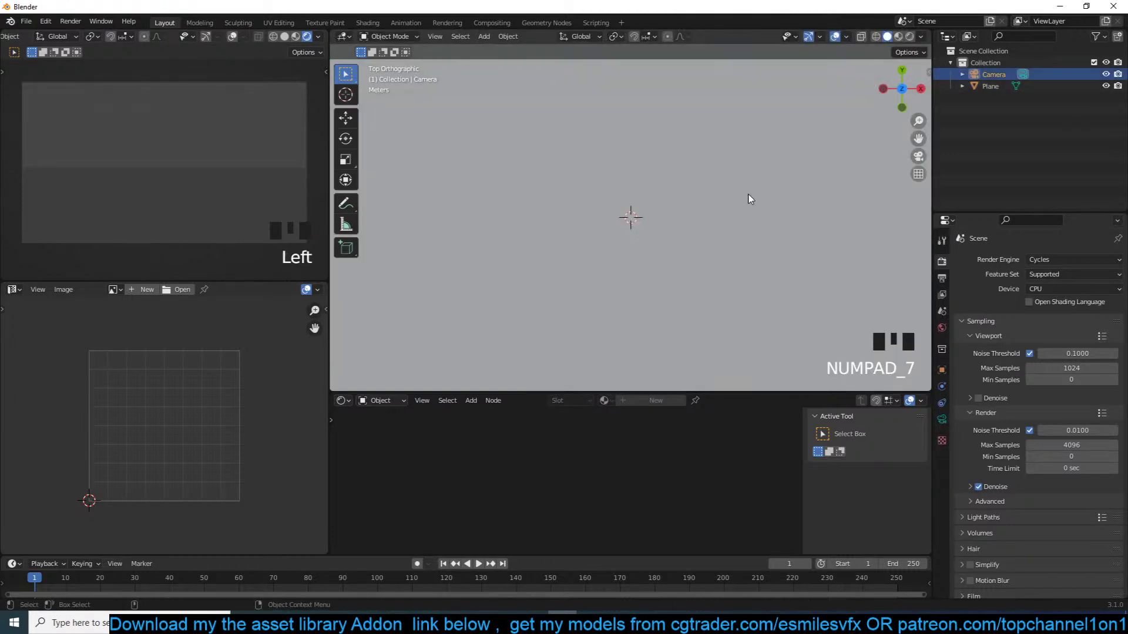
pyautogui.scroll(-10, 752, 200)
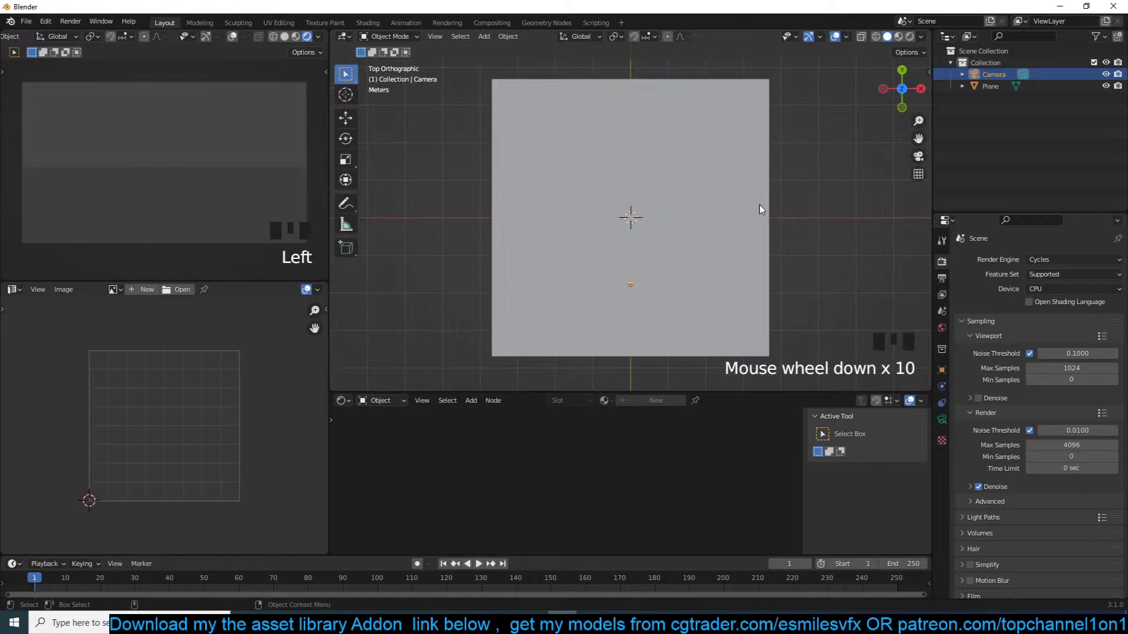
pyautogui.hotkey('shift', 'q')
pyautogui.click(642, 160)
pyautogui.click(674, 226)
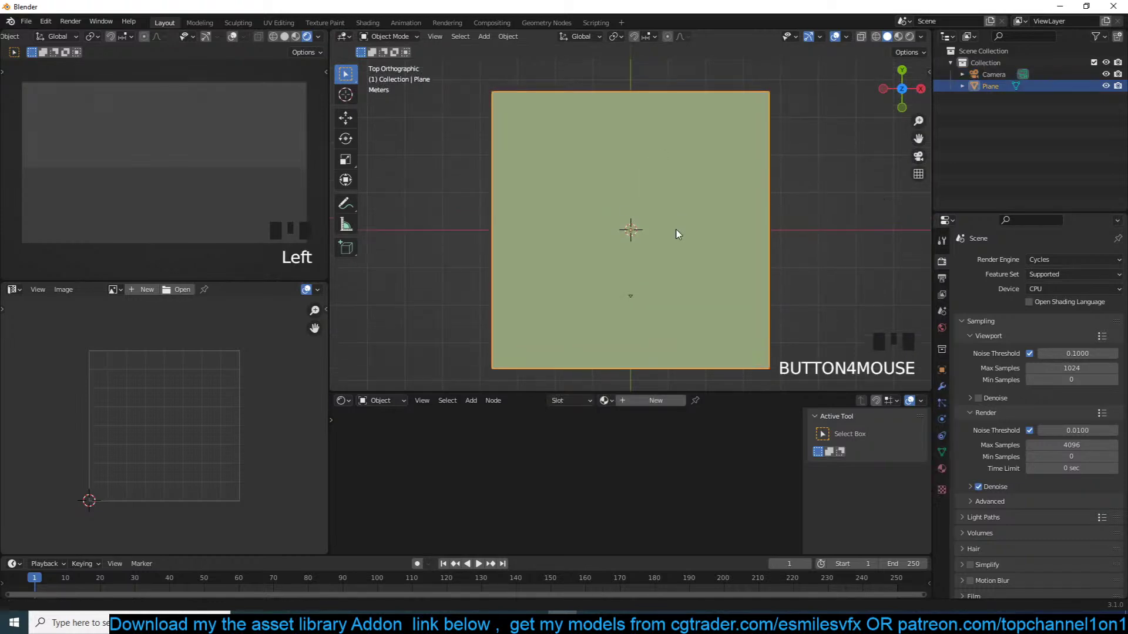
# Move the ground plane about 23 m forward along Y so its near edge meets the camera, and widen it along X
pyautogui.press('g')
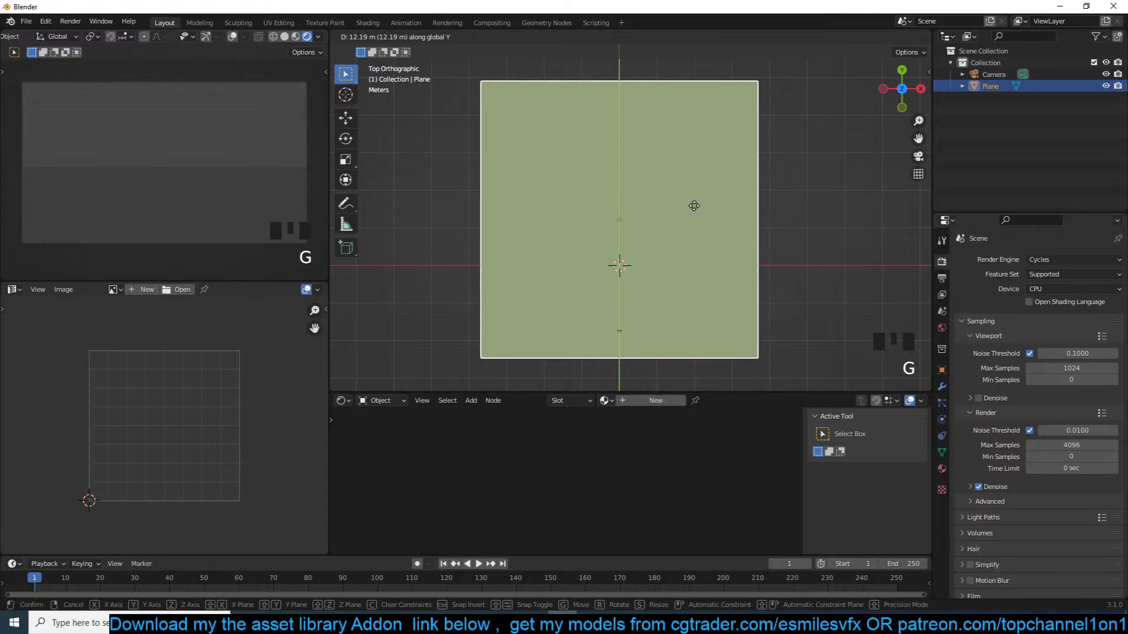
pyautogui.scroll(-1, 722, 194)
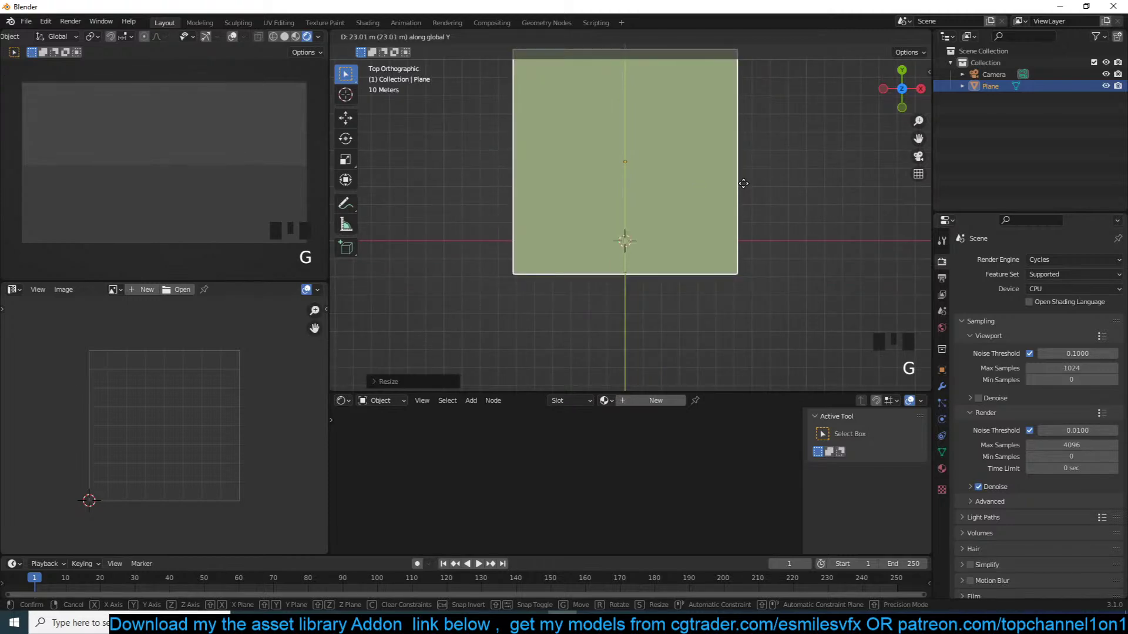
pyautogui.click(743, 183)
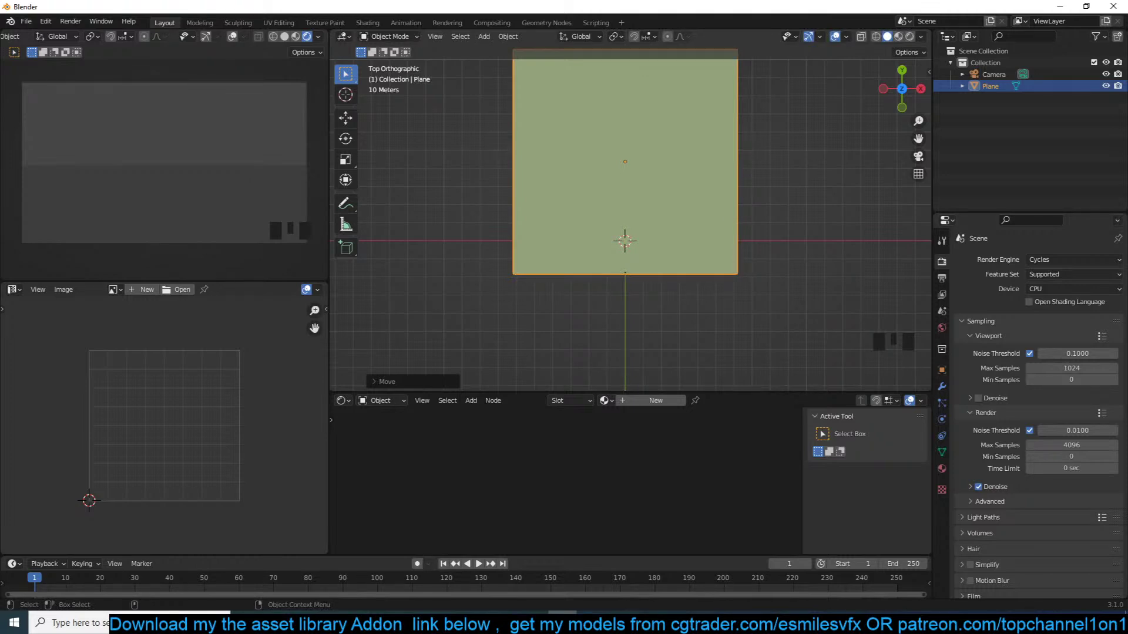
pyautogui.doubleClick(600, 286)
pyautogui.scroll(3, 669, 255)
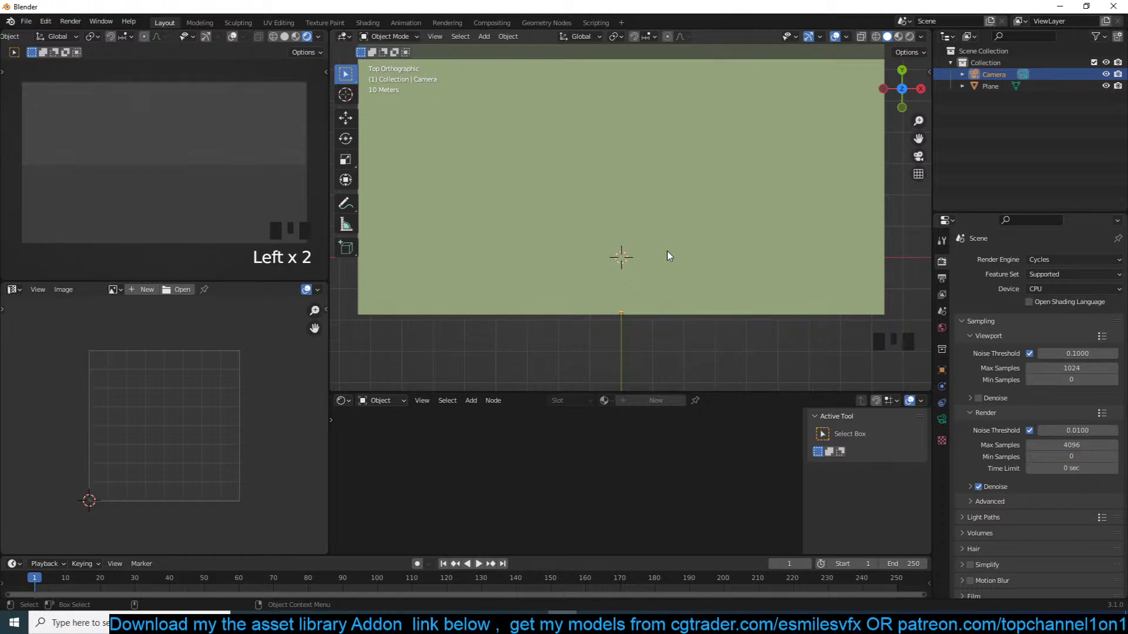
pyautogui.scroll(-1, 677, 249)
pyautogui.scroll(2, 679, 258)
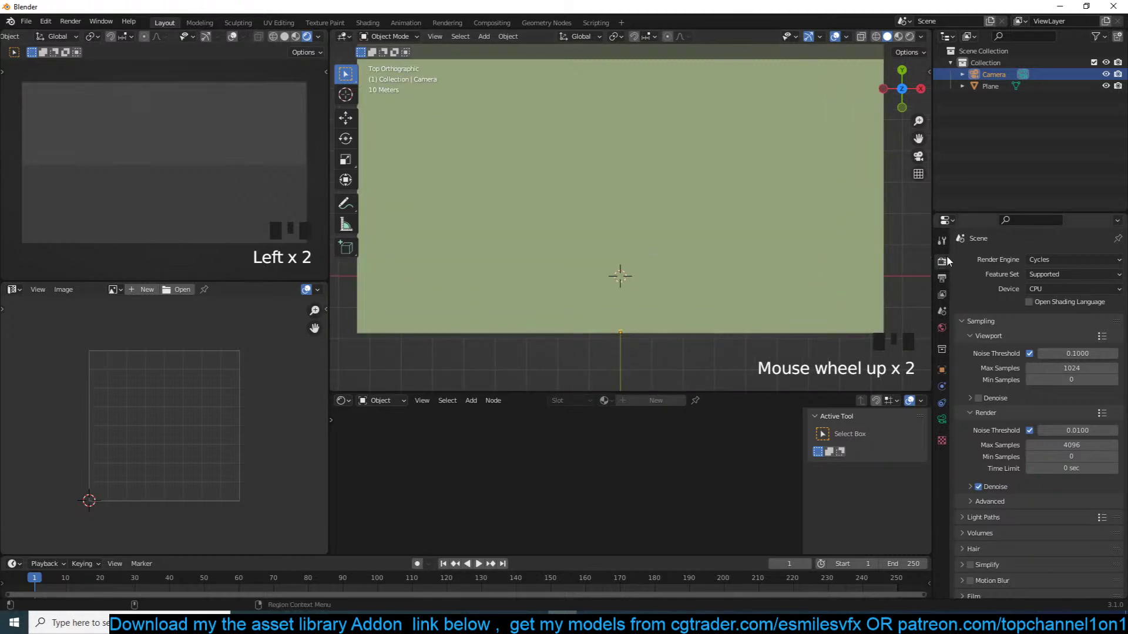
# Set the Cycles render device to GPU Compute and select the ground plane
pyautogui.click(1057, 289)
pyautogui.click(1041, 312)
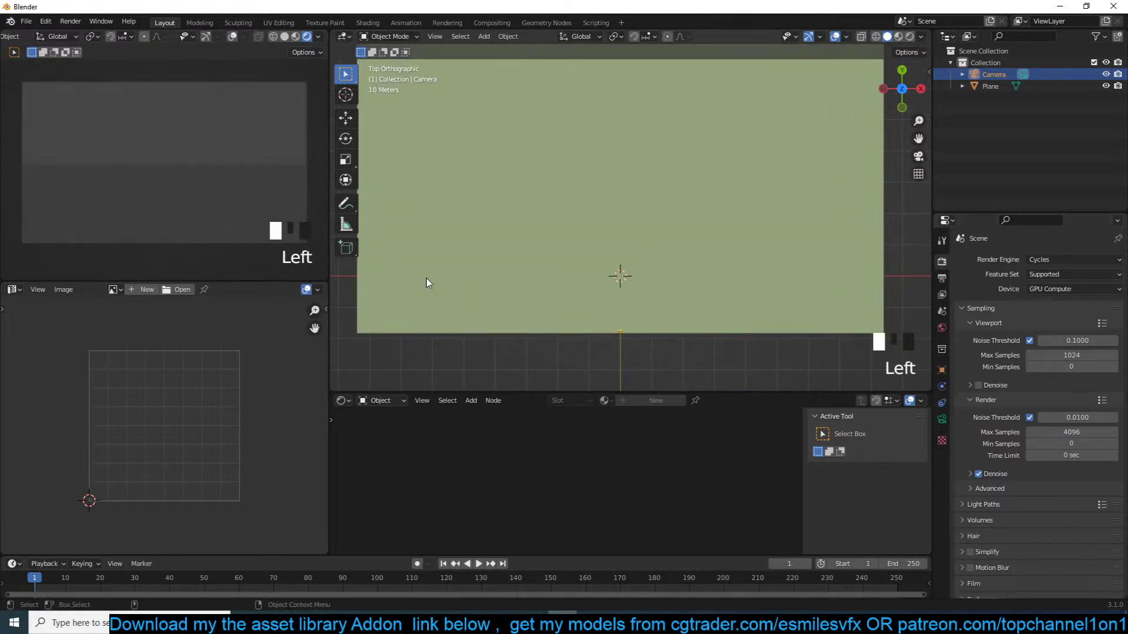
pyautogui.click(479, 212)
pyautogui.scroll(-4, 655, 240)
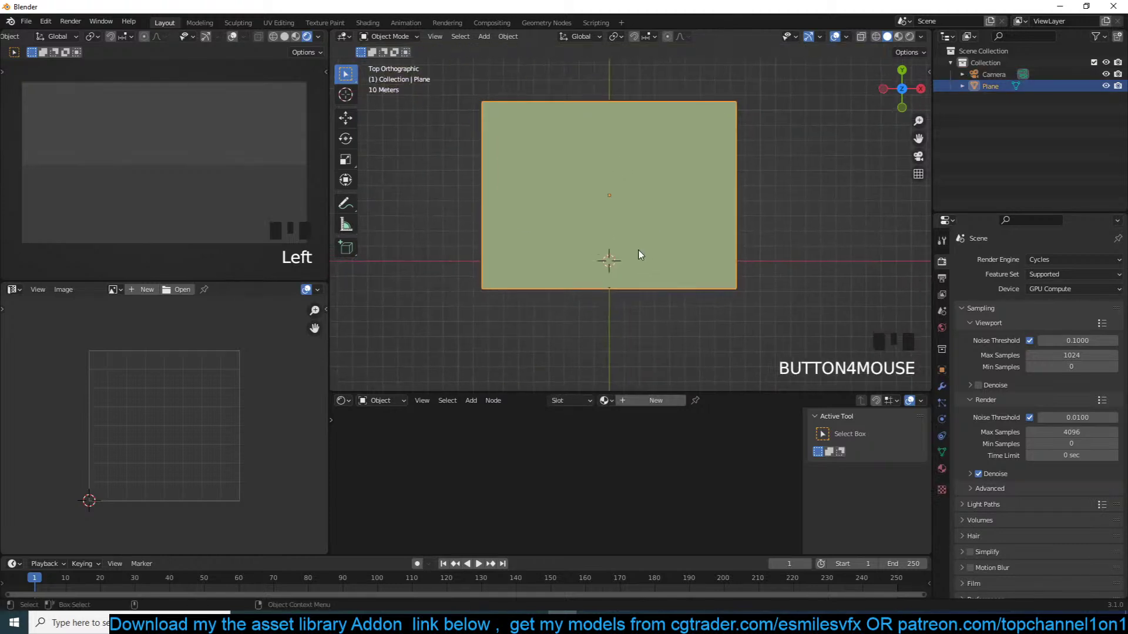
pyautogui.scroll(4, 638, 251)
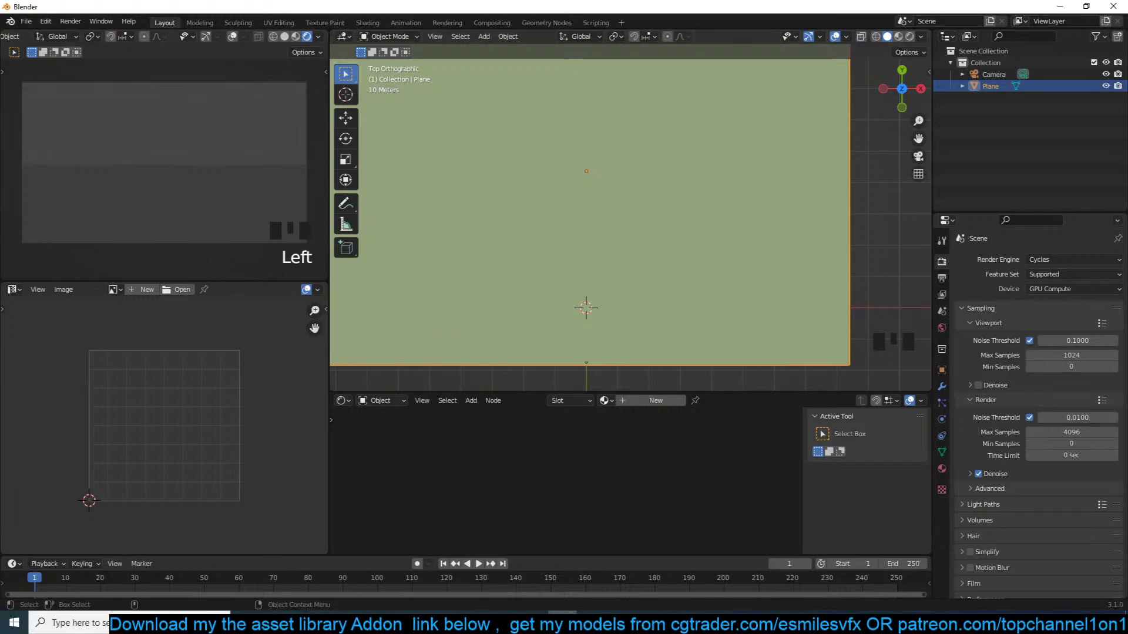
# Switch to the browser, look through ArtStation's trending artworks, and open the dusk transmission tower artwork in a new tab
pyautogui.click(303, 623)
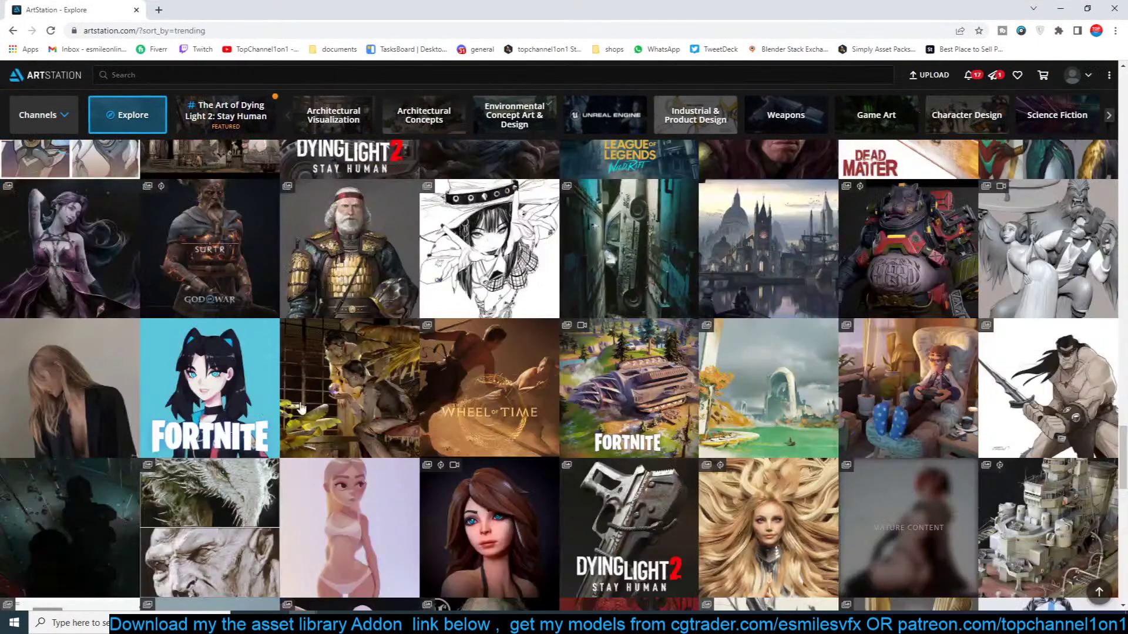
pyautogui.scroll(-1, 376, 396)
pyautogui.scroll(10, 376, 395)
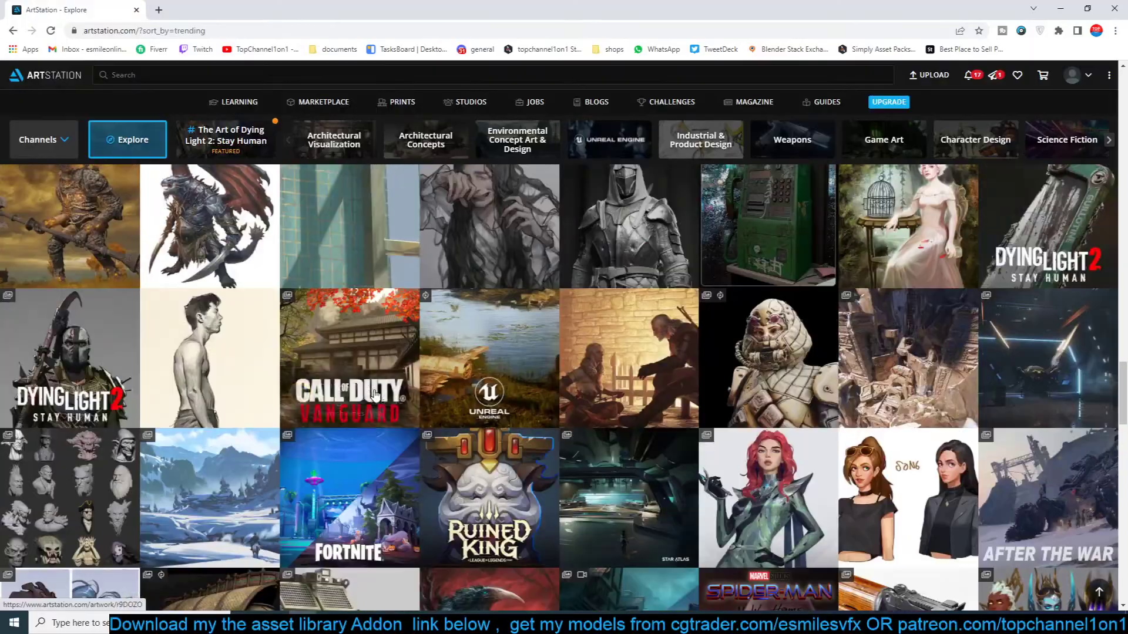
pyautogui.scroll(-10, 376, 394)
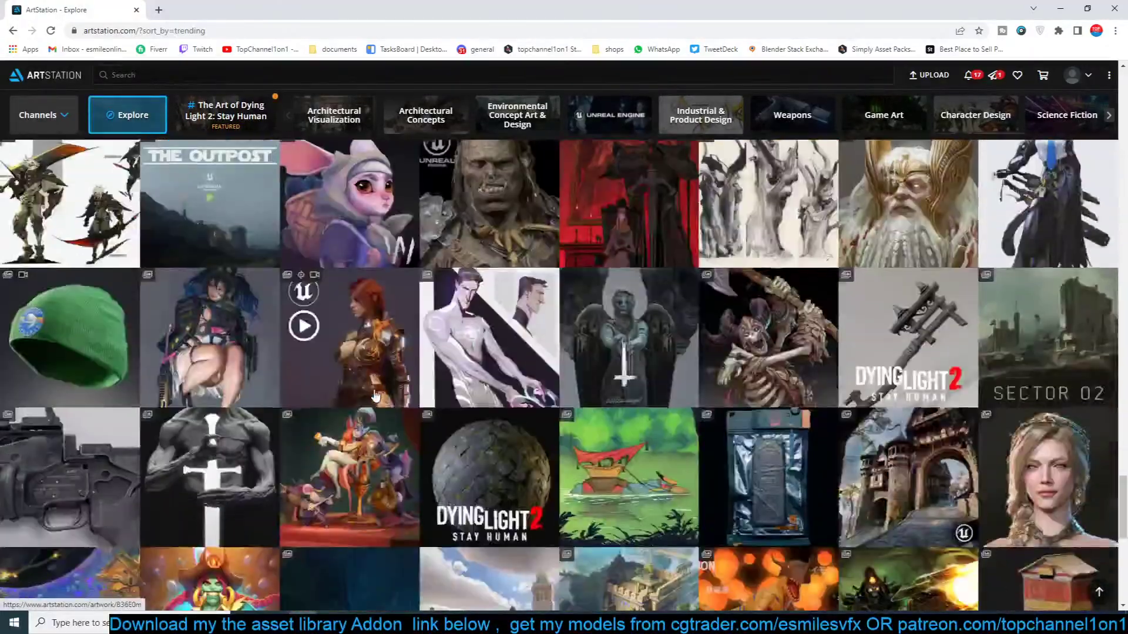
pyautogui.scroll(-5, 375, 396)
pyautogui.scroll(10, 552, 356)
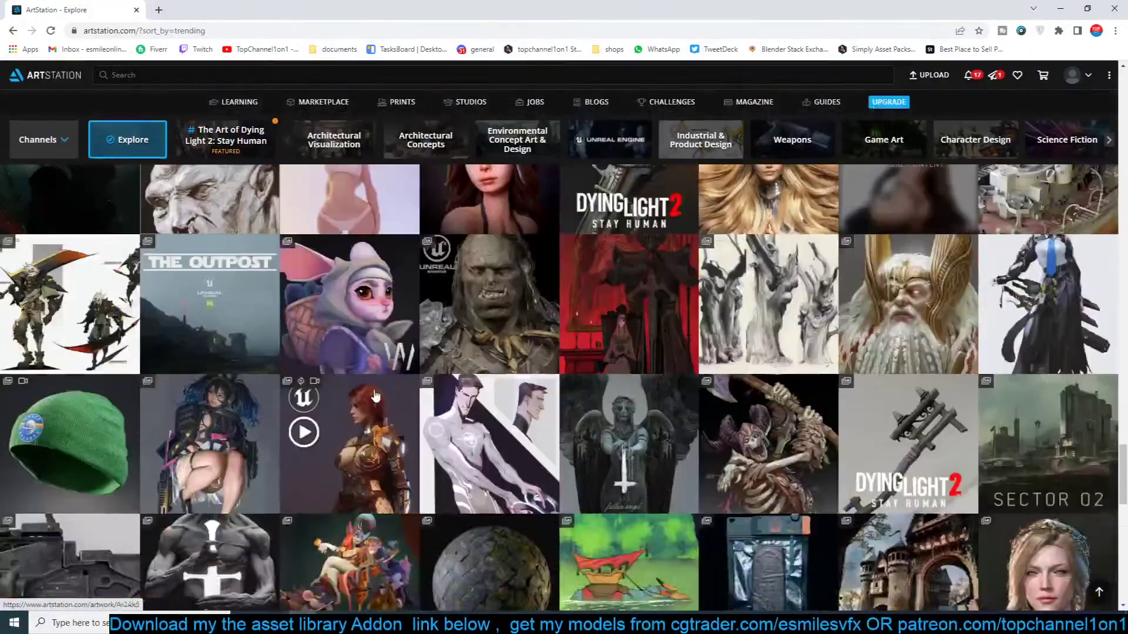
pyautogui.scroll(12, 553, 356)
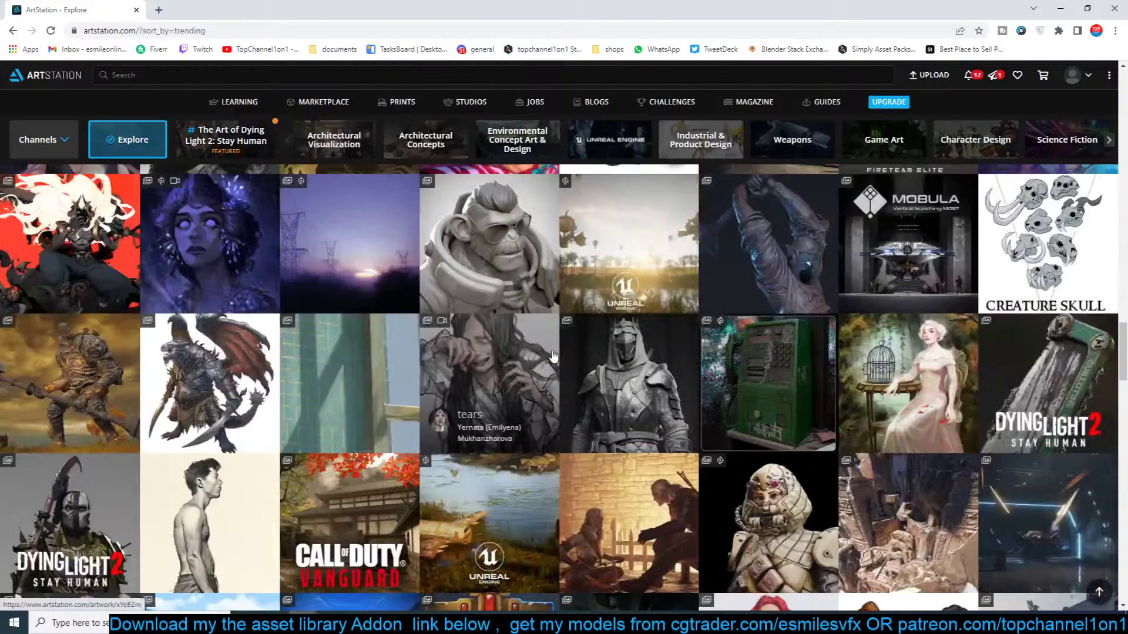
pyautogui.scroll(3, 552, 356)
pyautogui.middleClick(376, 402)
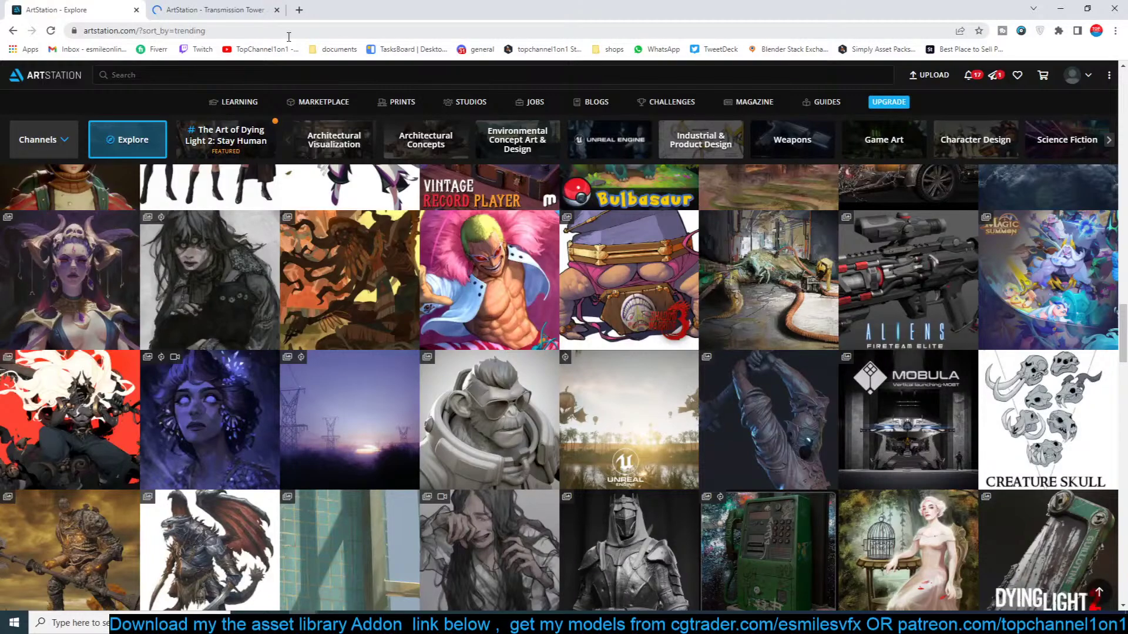
# Open a blank browser tab, return to the ArtStation explore page, and search it for batman
pyautogui.click(300, 12)
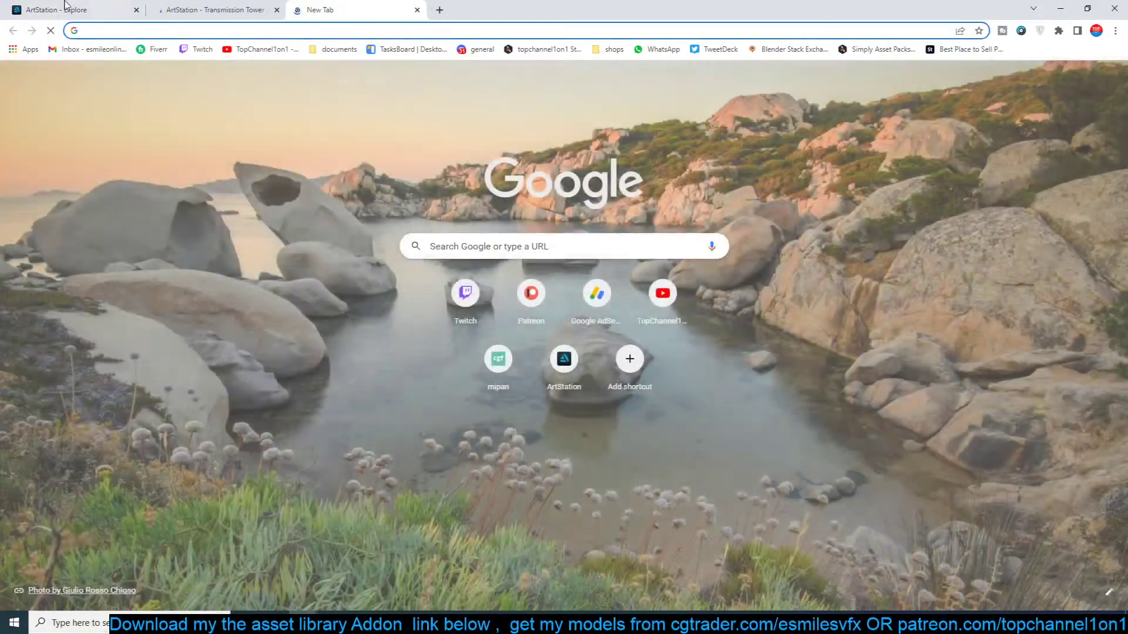
pyautogui.click(110, 14)
pyautogui.click(426, 75)
pyautogui.write('b')
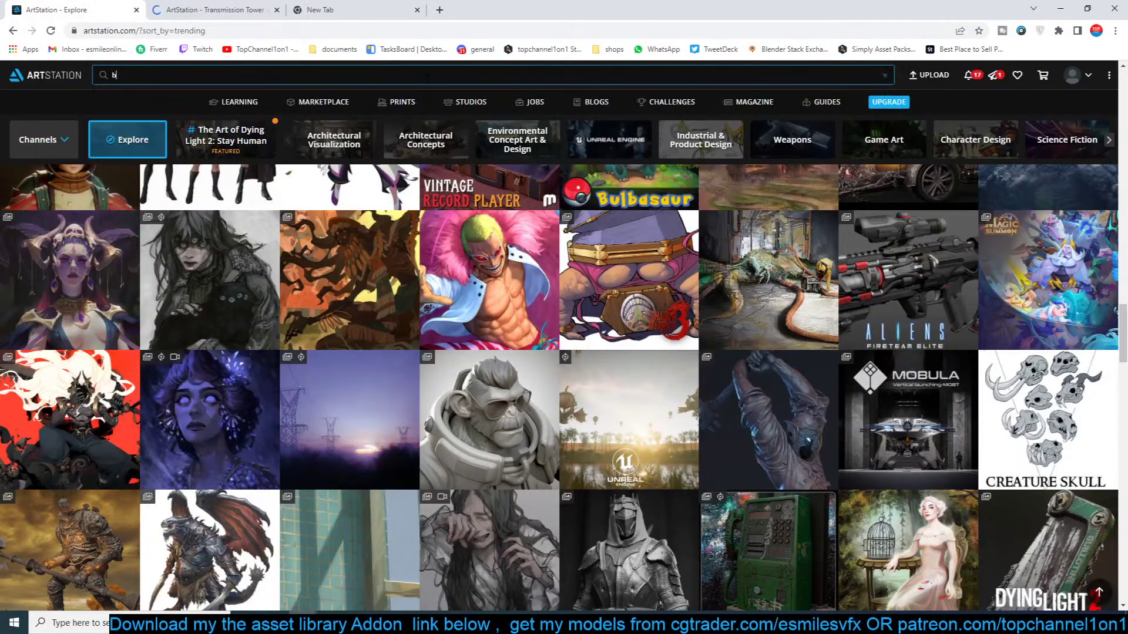
pyautogui.write('atman')
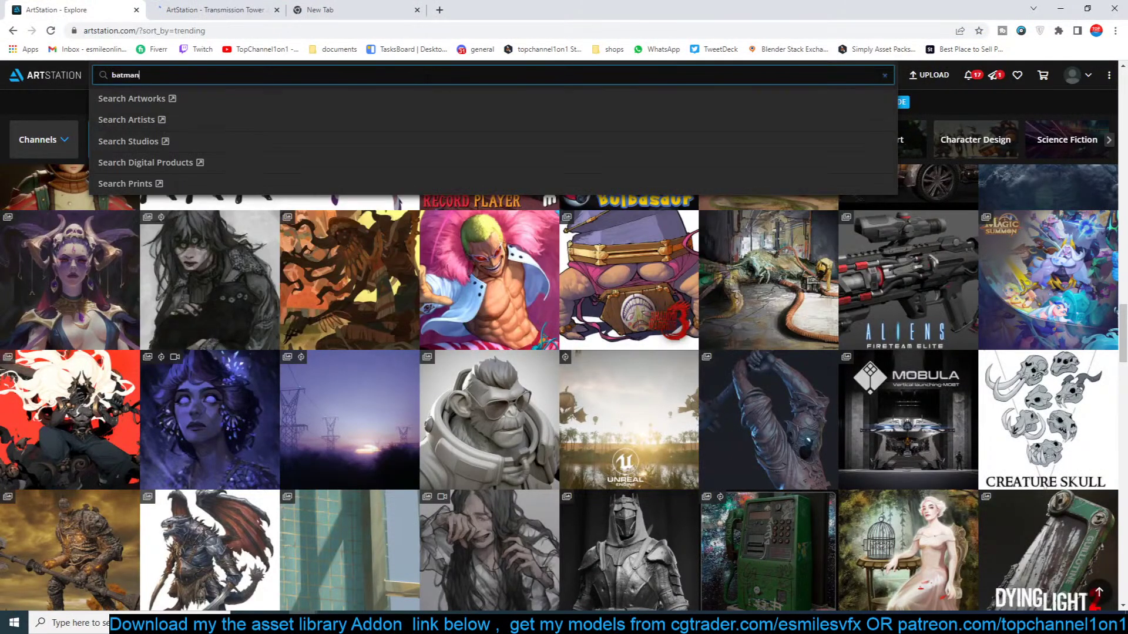
pyautogui.press('Return')
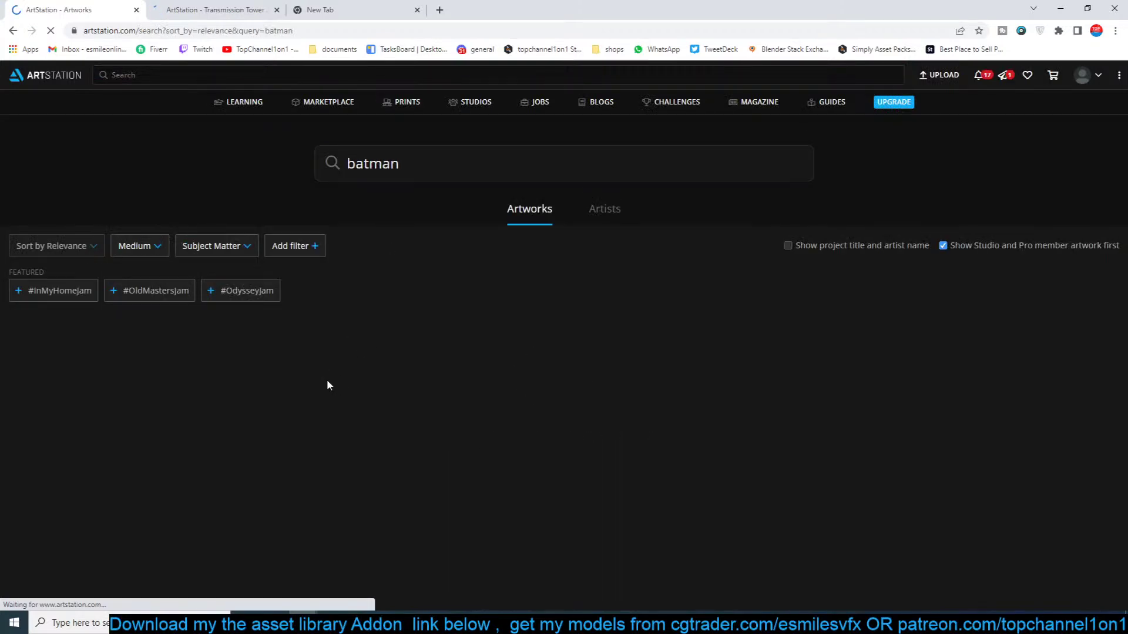
# Bring up the Transmission Tower artwork page, pause its video, and examine the images and the list of software used
pyautogui.click(223, 7)
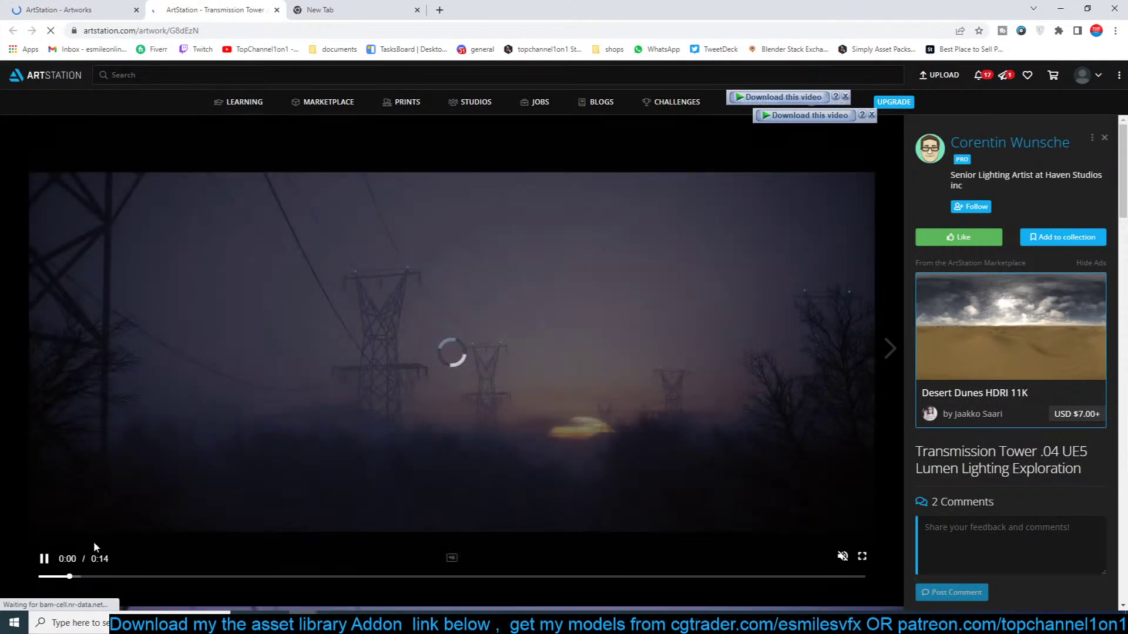
pyautogui.click(45, 560)
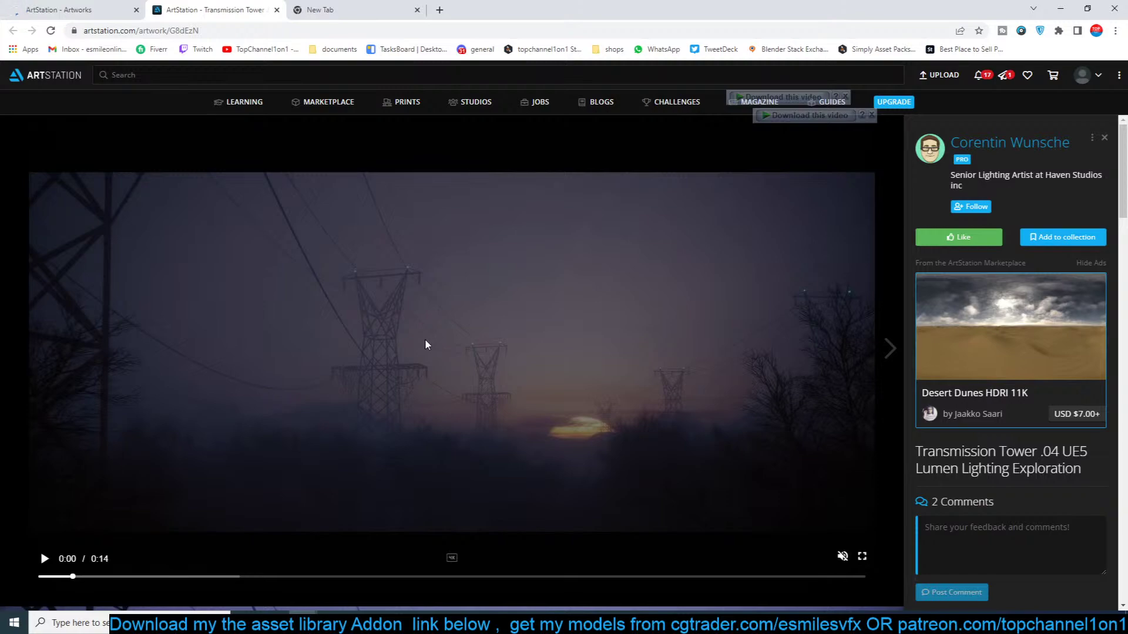
pyautogui.scroll(-4, 722, 430)
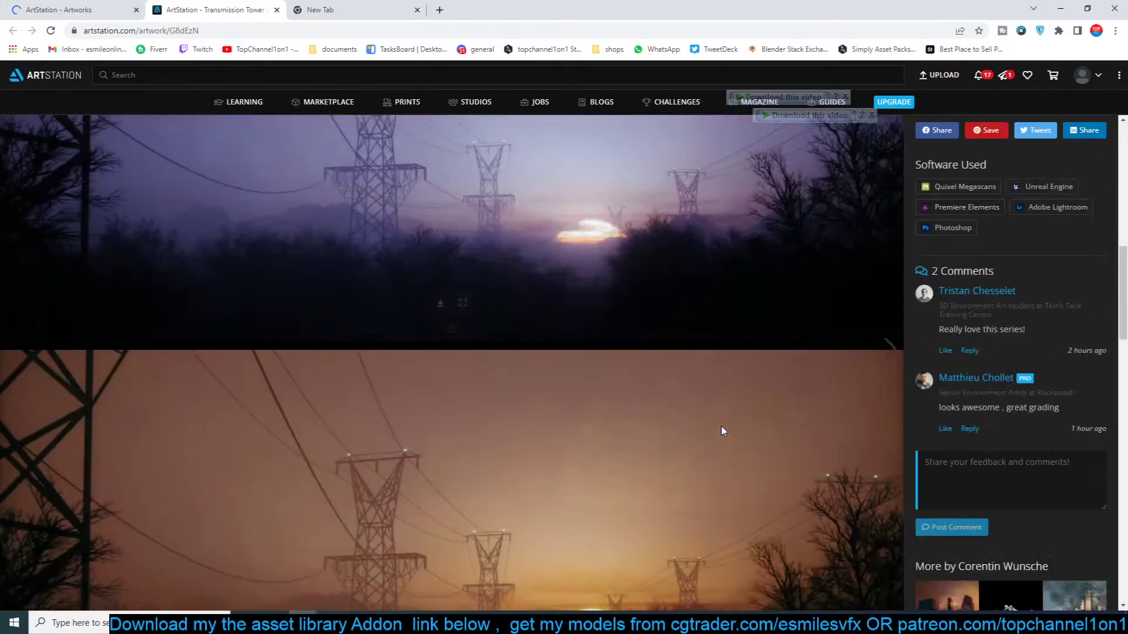
pyautogui.scroll(3, 721, 430)
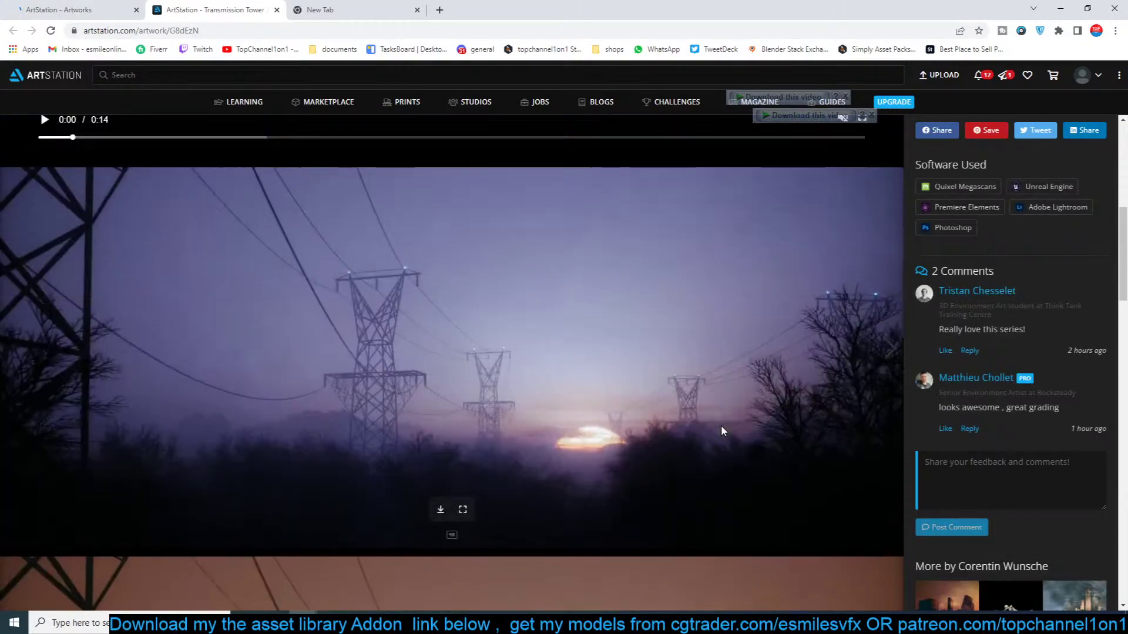
pyautogui.scroll(-10, 721, 425)
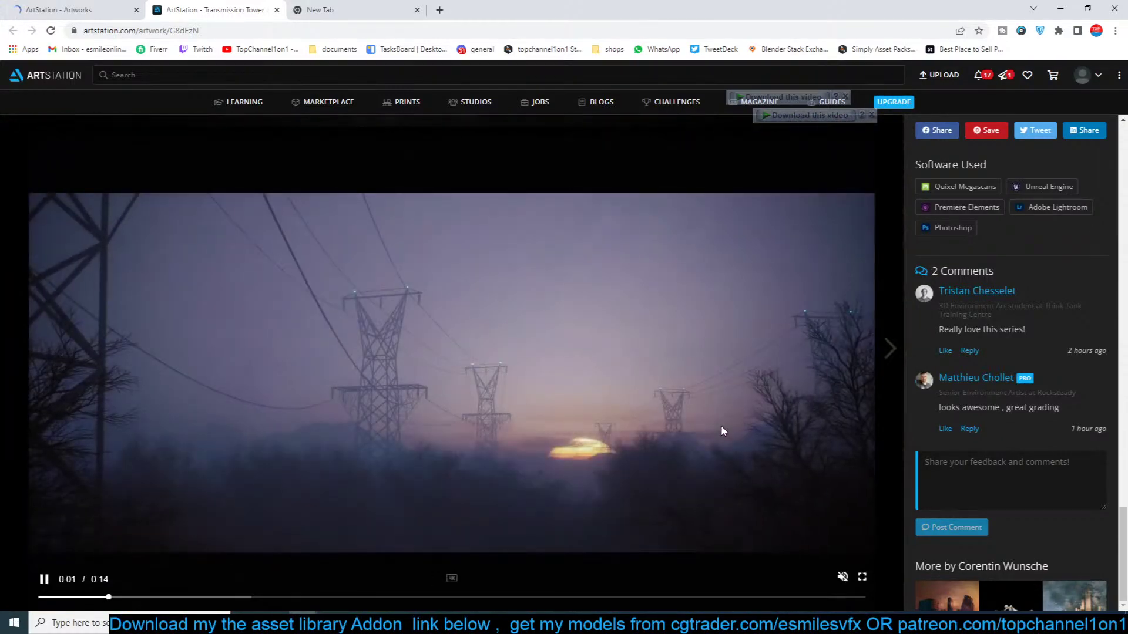
# Save the purple dusk transmission tower image from the artwork page to the Downloads folder as a JPEG
pyautogui.scroll(10, 721, 427)
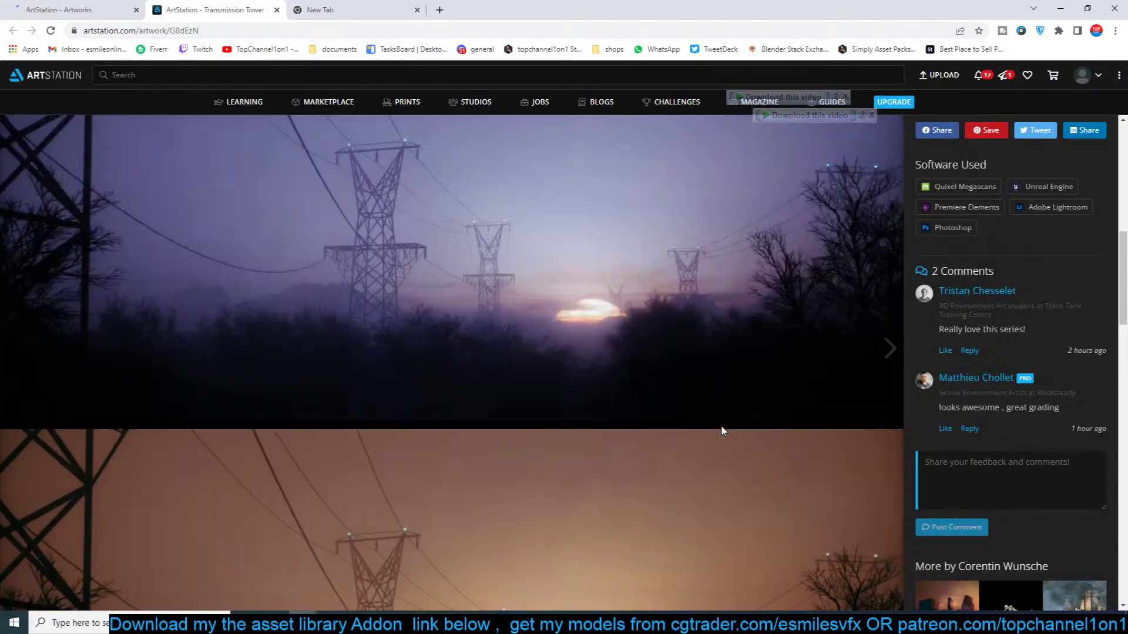
pyautogui.scroll(4, 722, 429)
pyautogui.scroll(-2, 722, 429)
pyautogui.rightClick(549, 329)
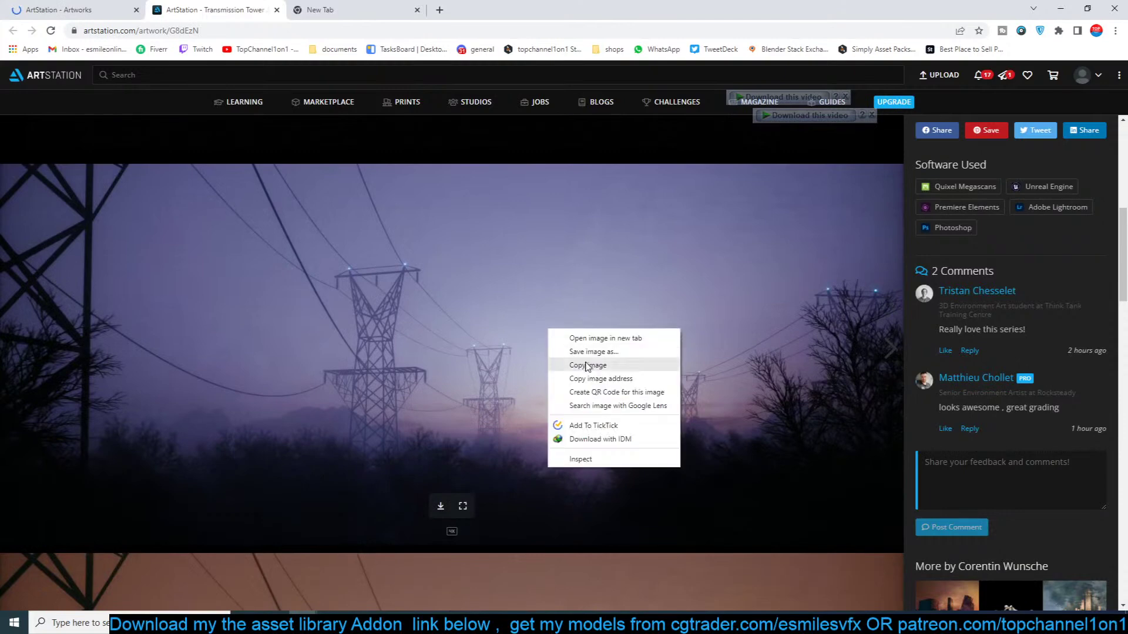
pyautogui.click(602, 352)
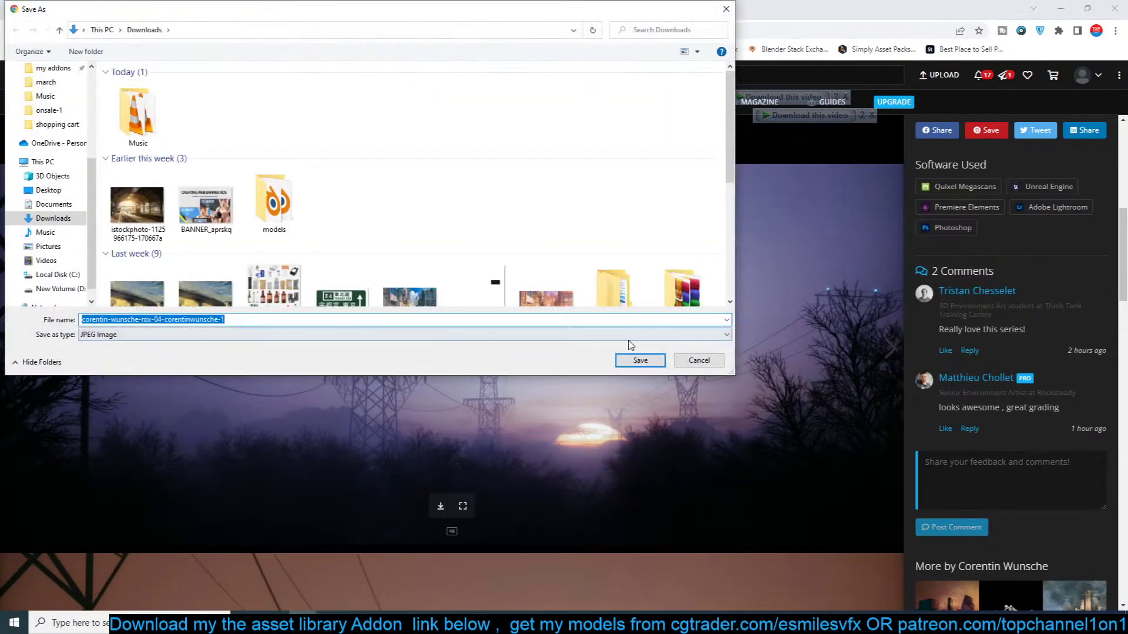
pyautogui.click(640, 360)
# Switch to Blender, load the saved dusk tower image into the image editor as a reference, and frame the ground plane in top view
pyautogui.moveTo(47, 595); pyautogui.dragTo(562, 613)
pyautogui.moveTo(185, 386); pyautogui.dragTo(185, 386)
pyautogui.scroll(-9, 184, 385)
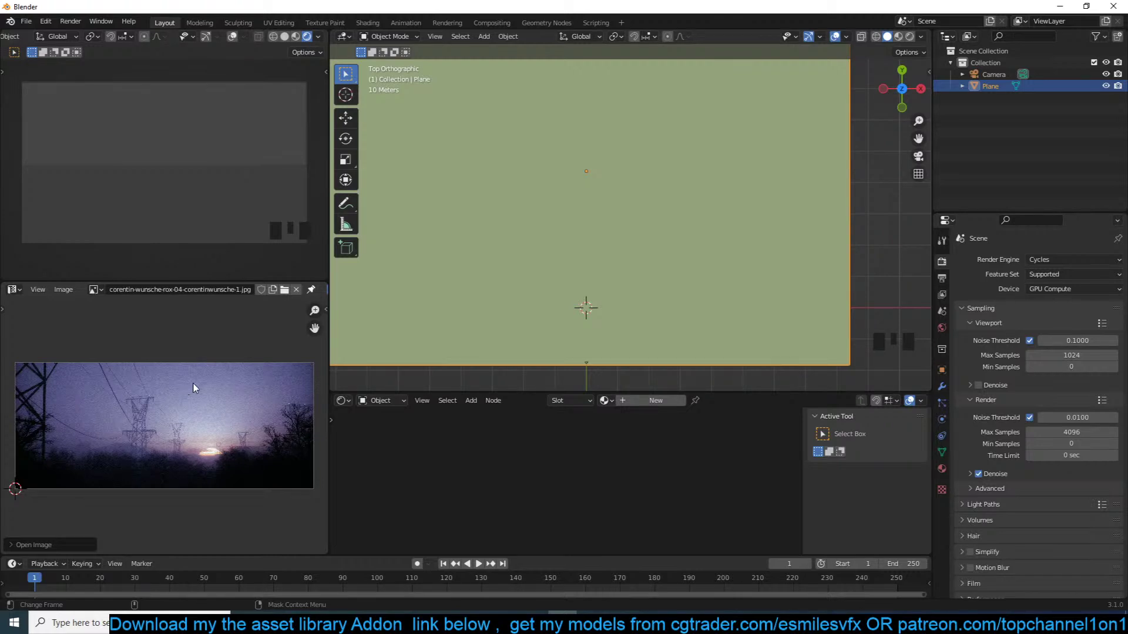
pyautogui.click(562, 249)
pyautogui.scroll(-4, 604, 269)
pyautogui.click(611, 289)
pyautogui.click(611, 289)
pyautogui.scroll(4, 166, 411)
pyautogui.scroll(-2, 166, 410)
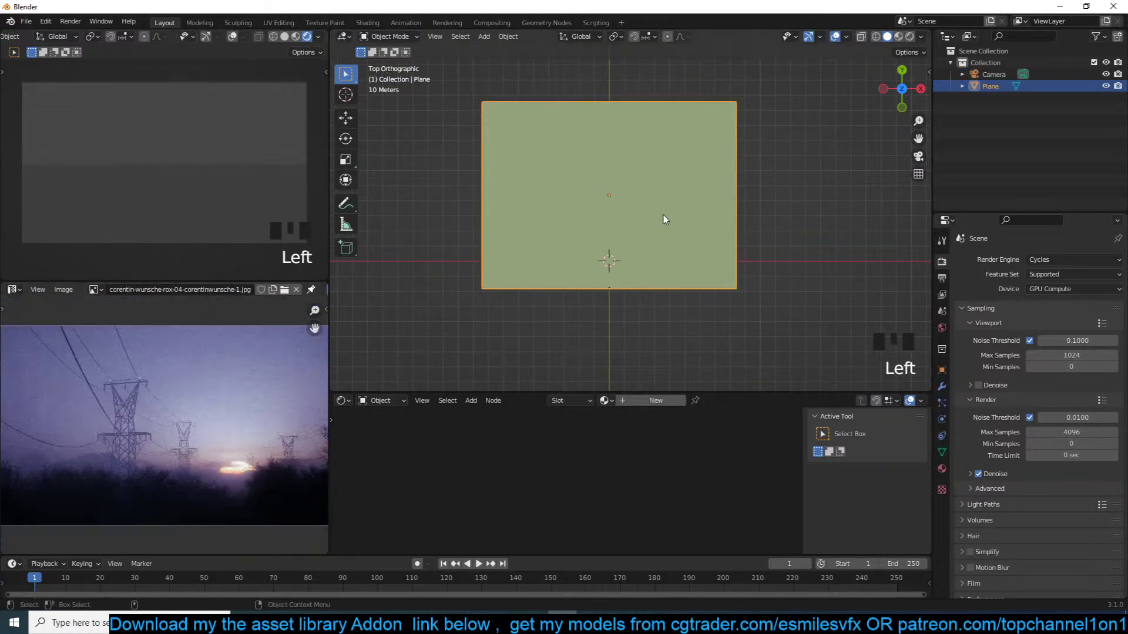
# Search the whole asset library for tower objects and choose the red-and-white transmission tower asset
pyautogui.press('n')
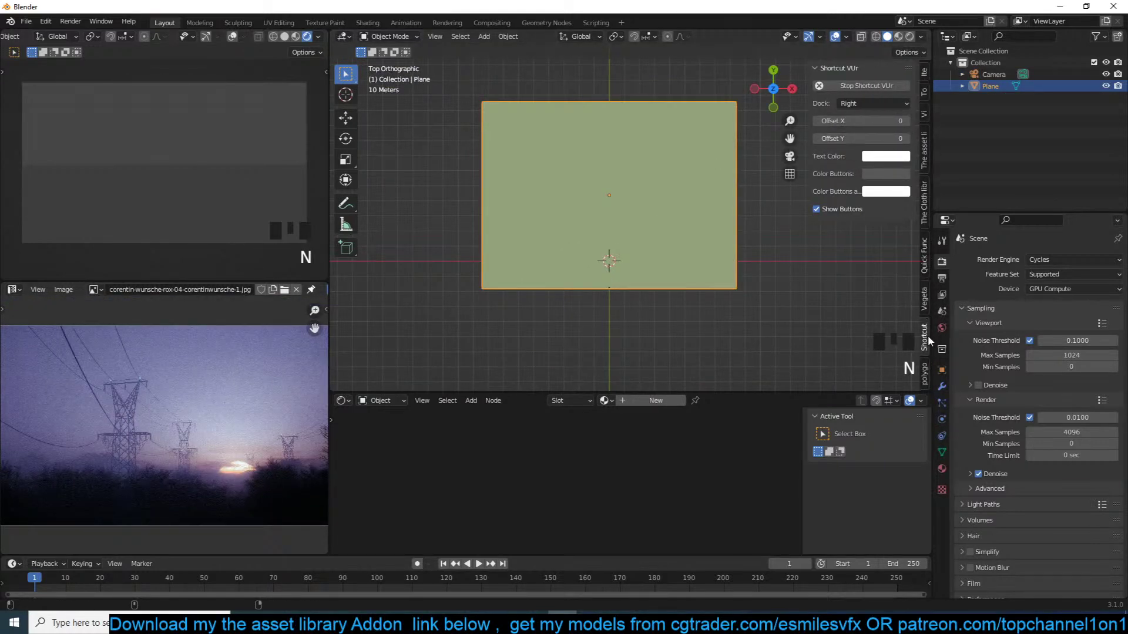
pyautogui.click(926, 367)
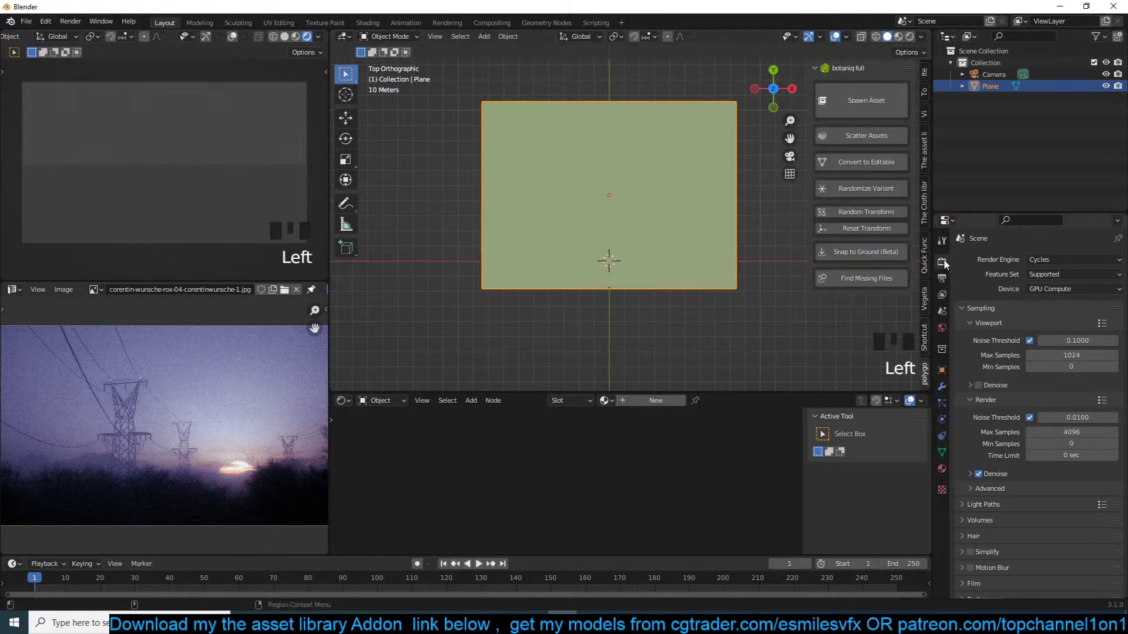
pyautogui.click(919, 208)
pyautogui.click(925, 156)
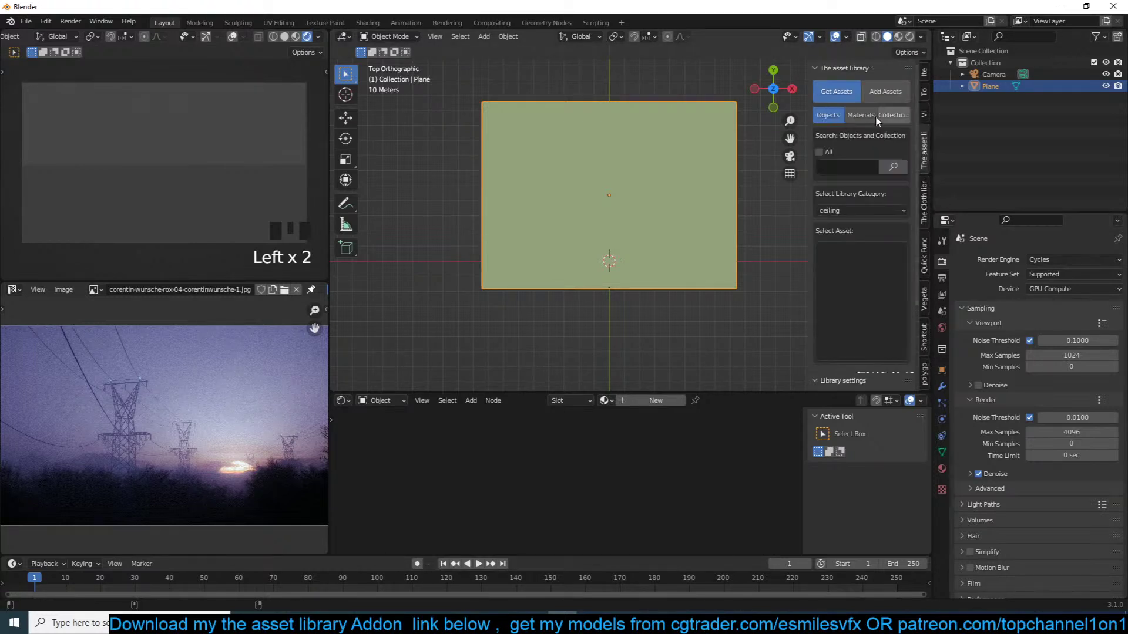
pyautogui.click(836, 164)
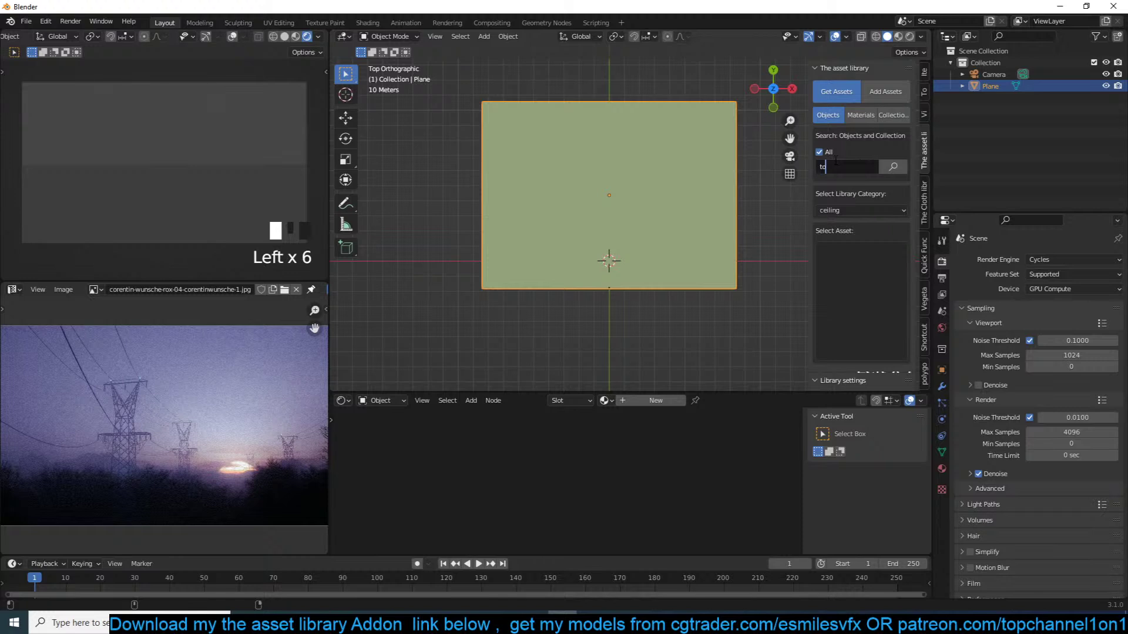
pyautogui.click(837, 307)
pyautogui.click(837, 307)
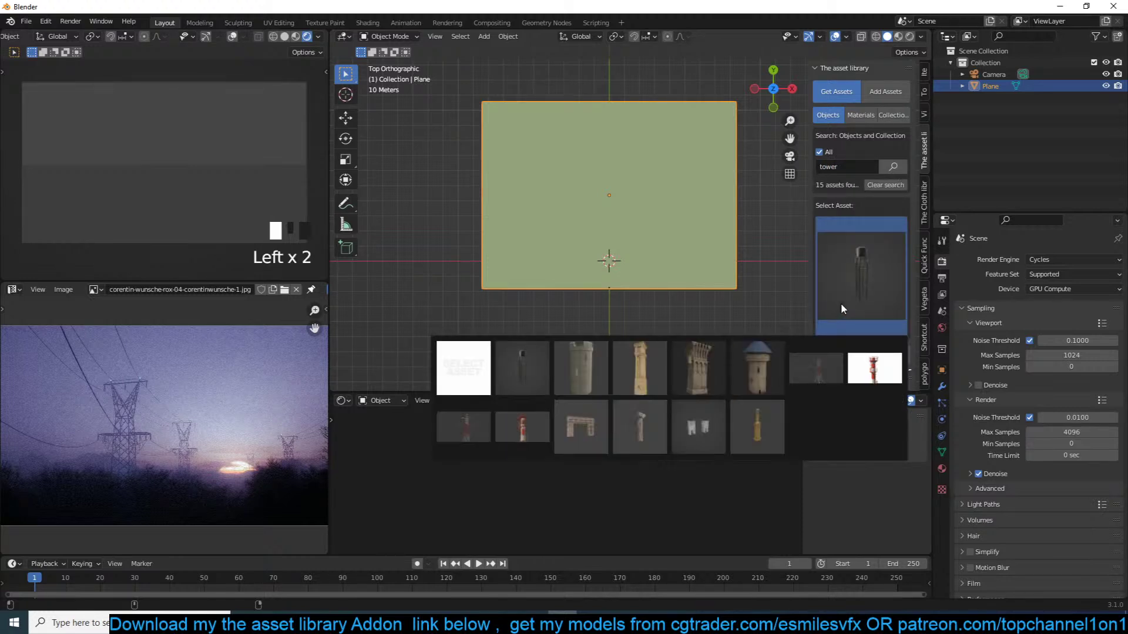
pyautogui.click(818, 361)
# Add the transmission tower to the ground plane, then scale it and position it slightly left of the plane's centre within the camera's view
pyautogui.keyDown('shift'); pyautogui.rightClick(532, 262); pyautogui.keyUp('shift')
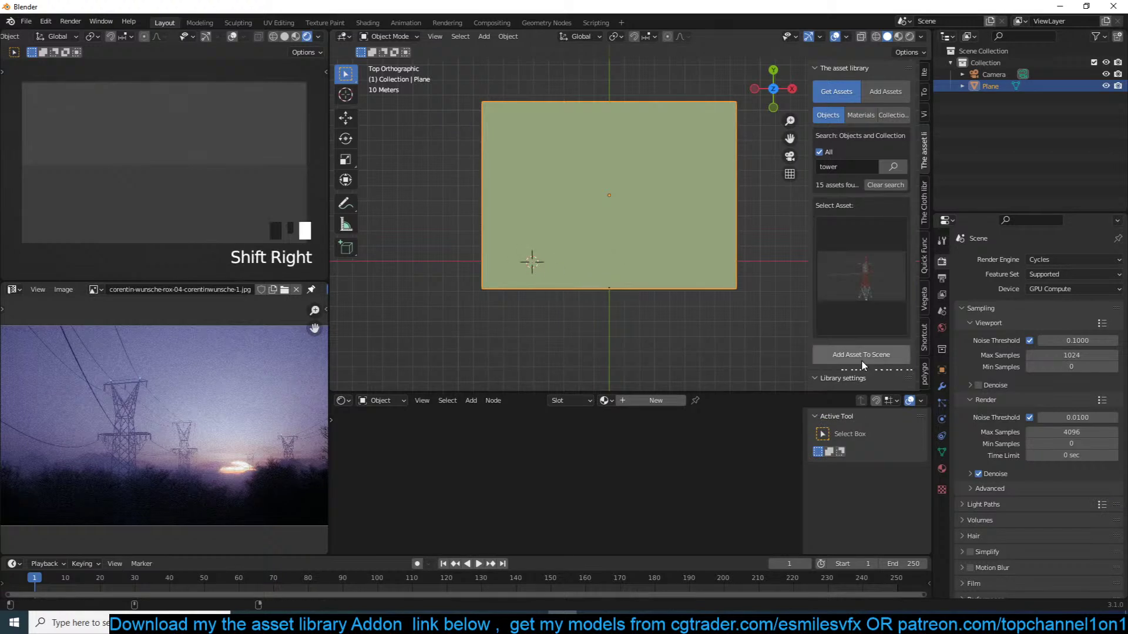
pyautogui.press('s')
pyautogui.click(717, 252)
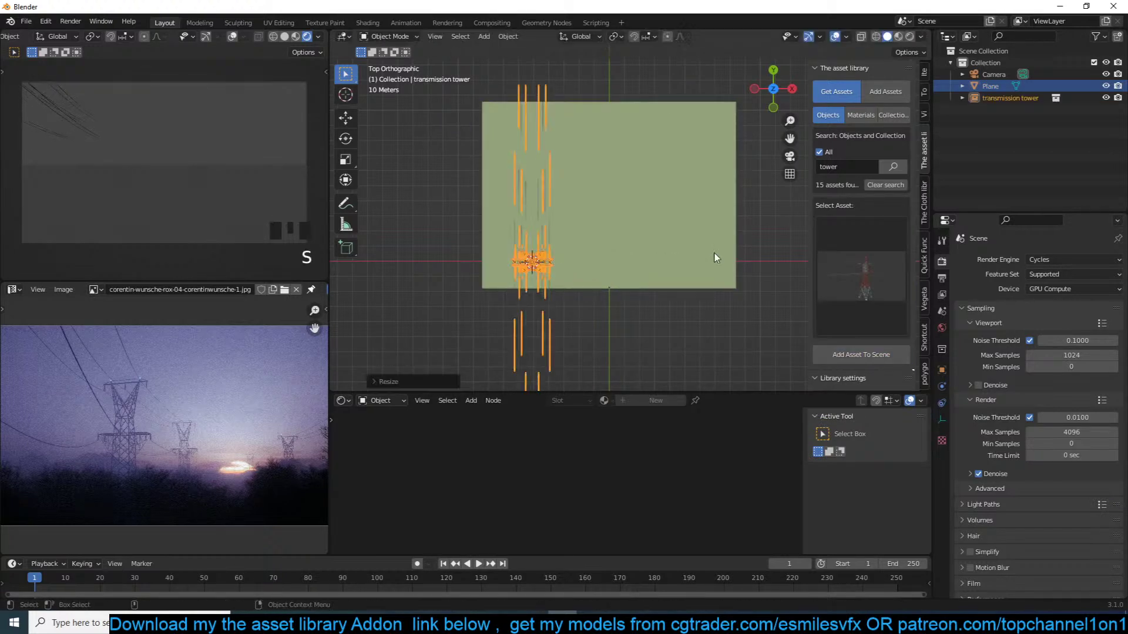
pyautogui.press('s')
pyautogui.click(616, 269)
pyautogui.press('g')
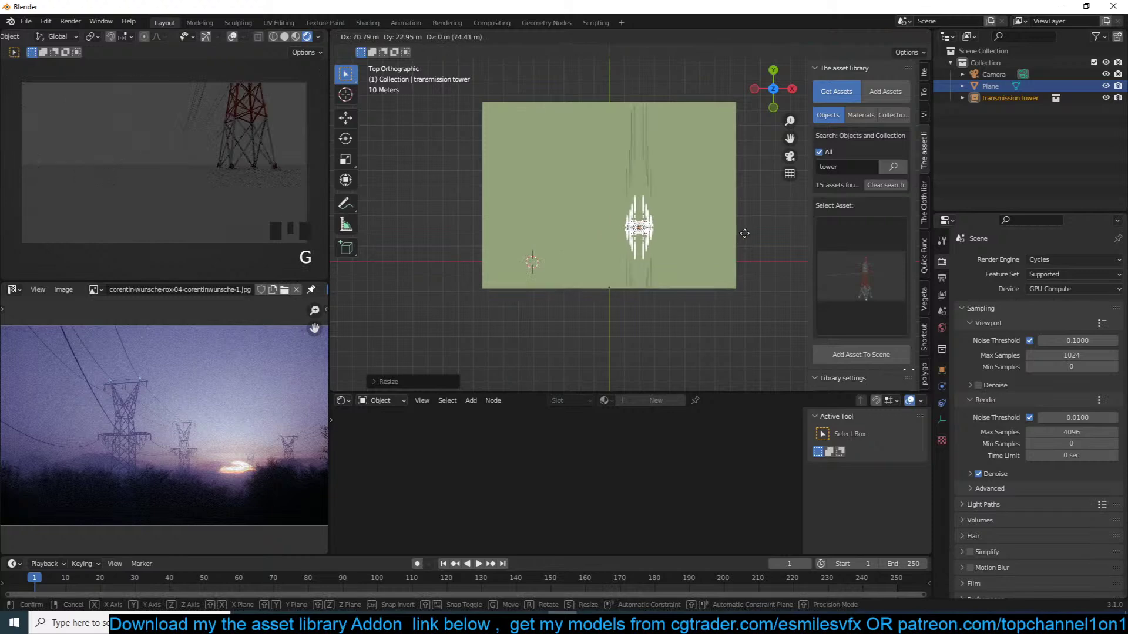
pyautogui.click(675, 230)
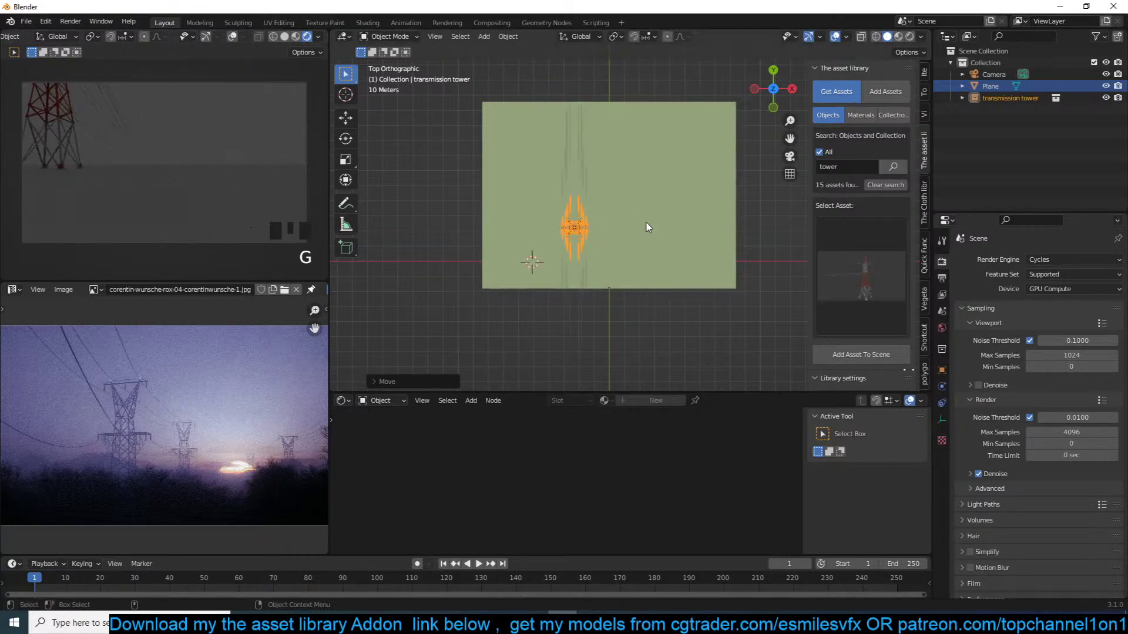
# Move and rotate the camera in camera view so the tower stands at the left edge of the frame, seen from a low angle
pyautogui.press('KP_0')
pyautogui.scroll(-5, 648, 227)
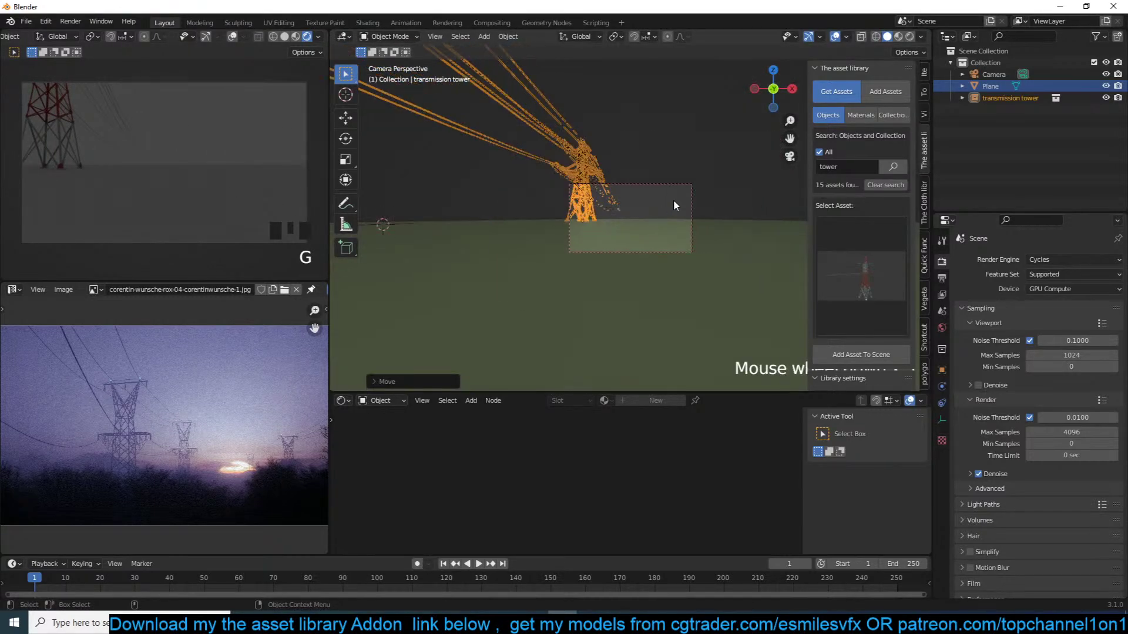
pyautogui.click(678, 185)
pyautogui.press('g')
pyautogui.click(645, 390)
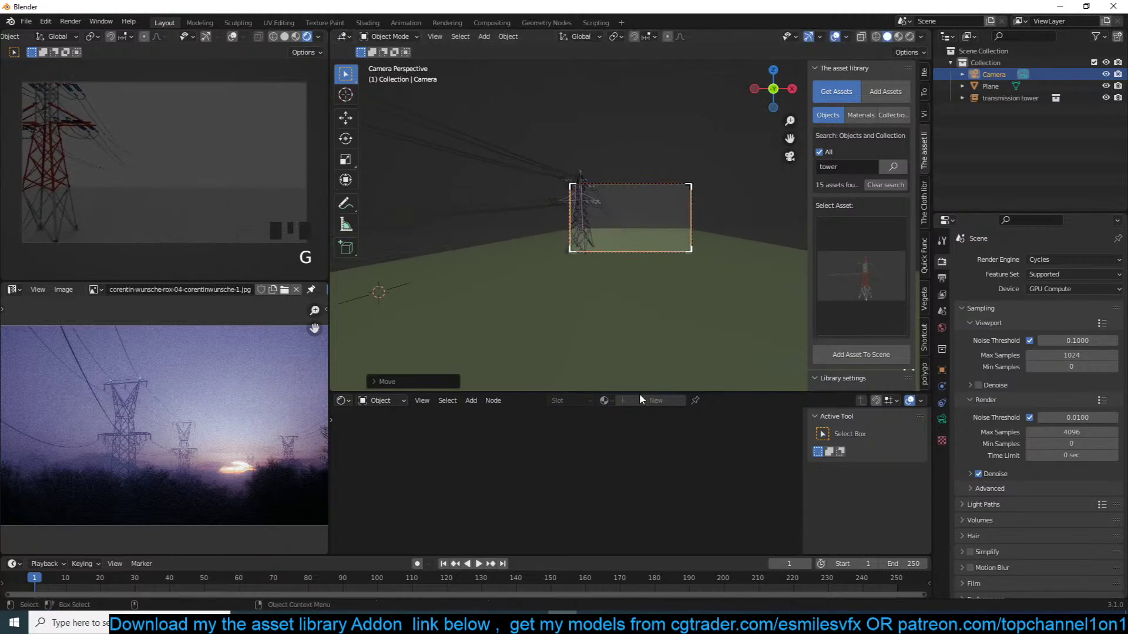
pyautogui.press('g')
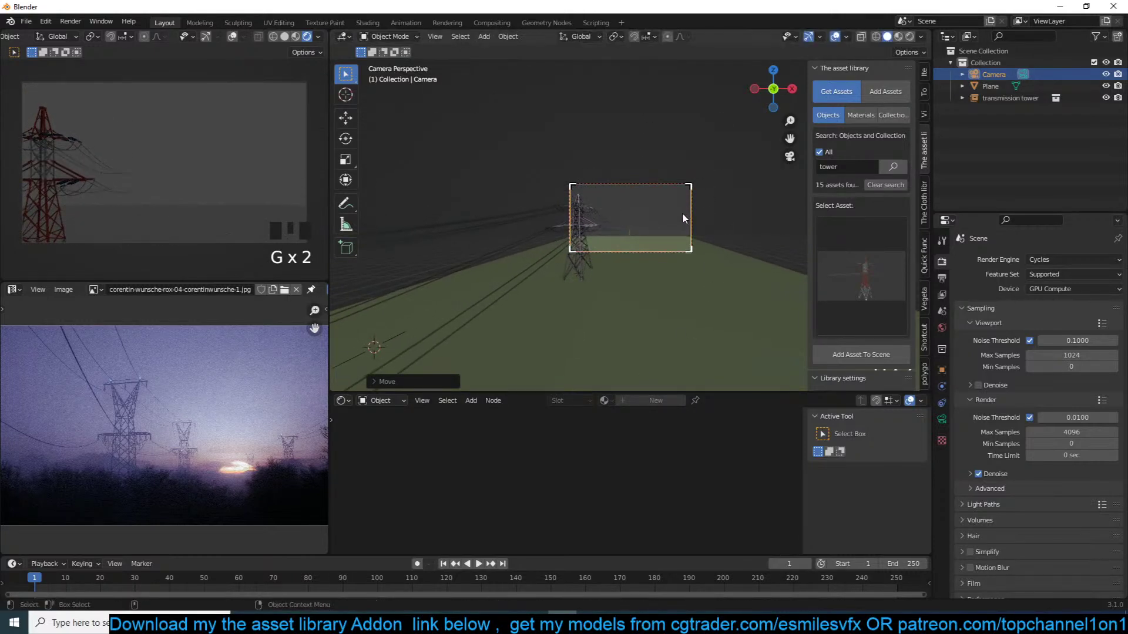
pyautogui.press('r')
pyautogui.press('r')
pyautogui.click(678, 229)
pyautogui.press('g')
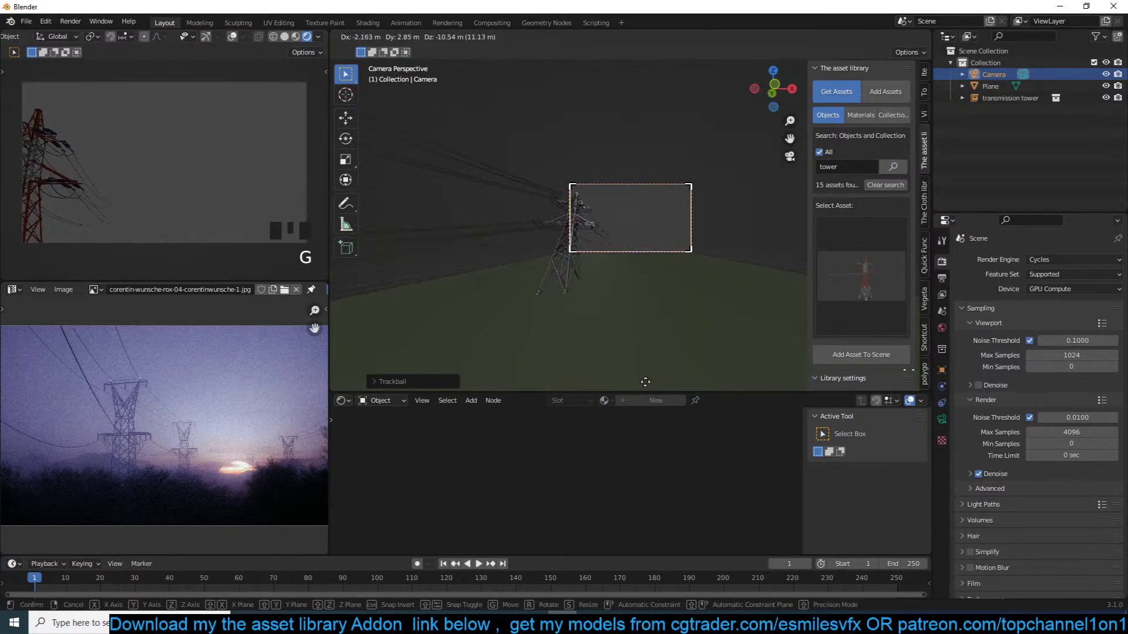
pyautogui.click(645, 385)
# Use a Nishita Sky Texture as the world background colour and set its sun elevation to 0.1°
pyautogui.click(942, 327)
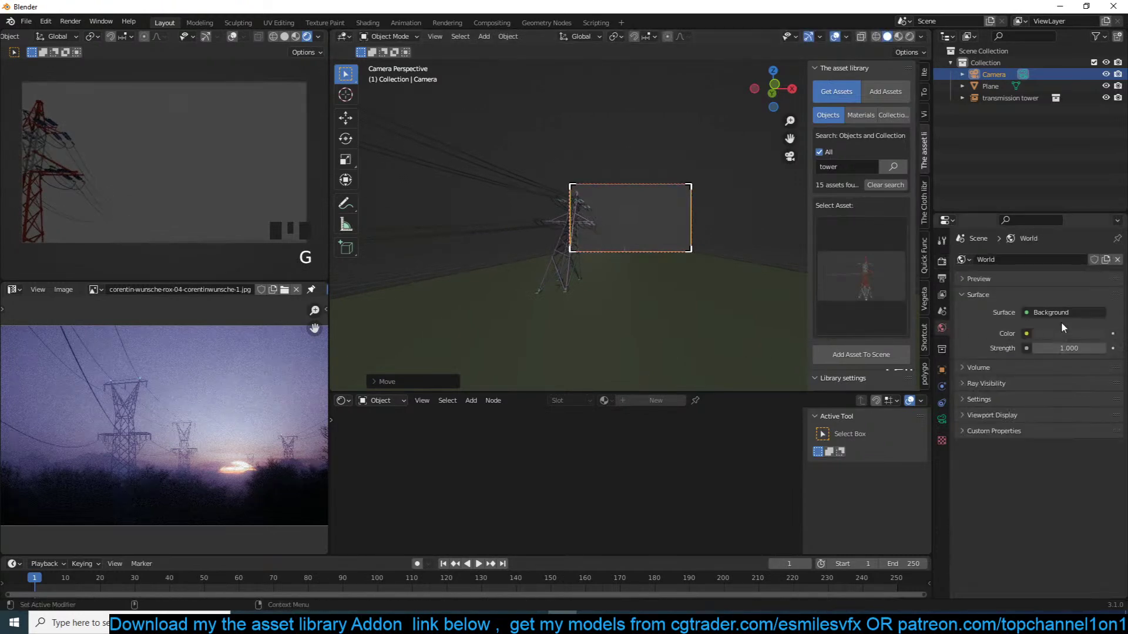
pyautogui.click(1026, 333)
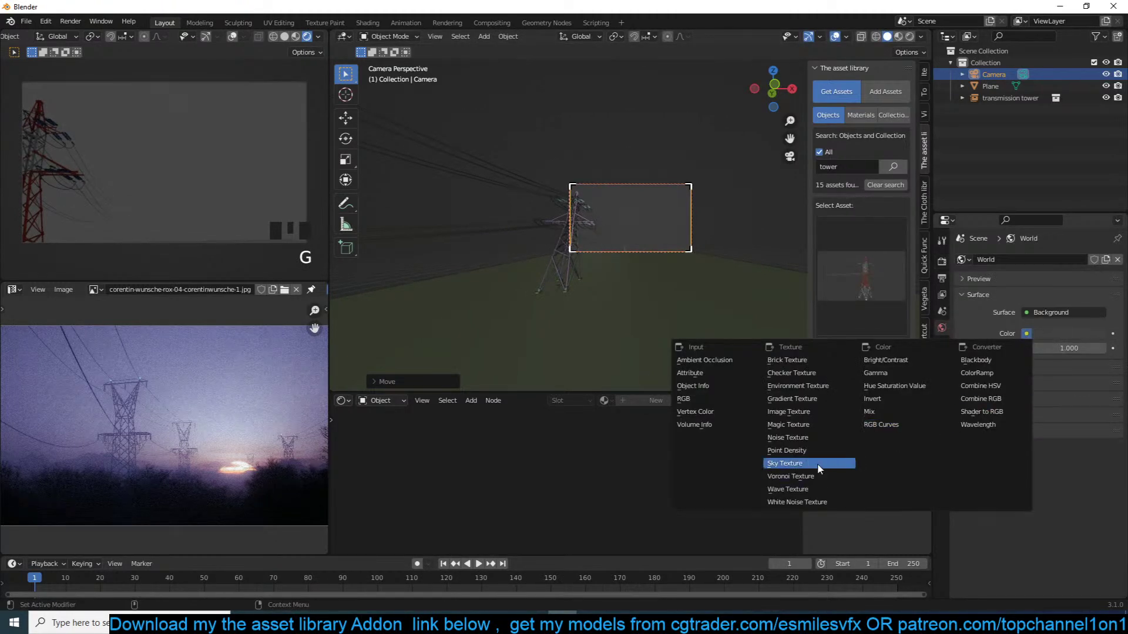
pyautogui.click(794, 463)
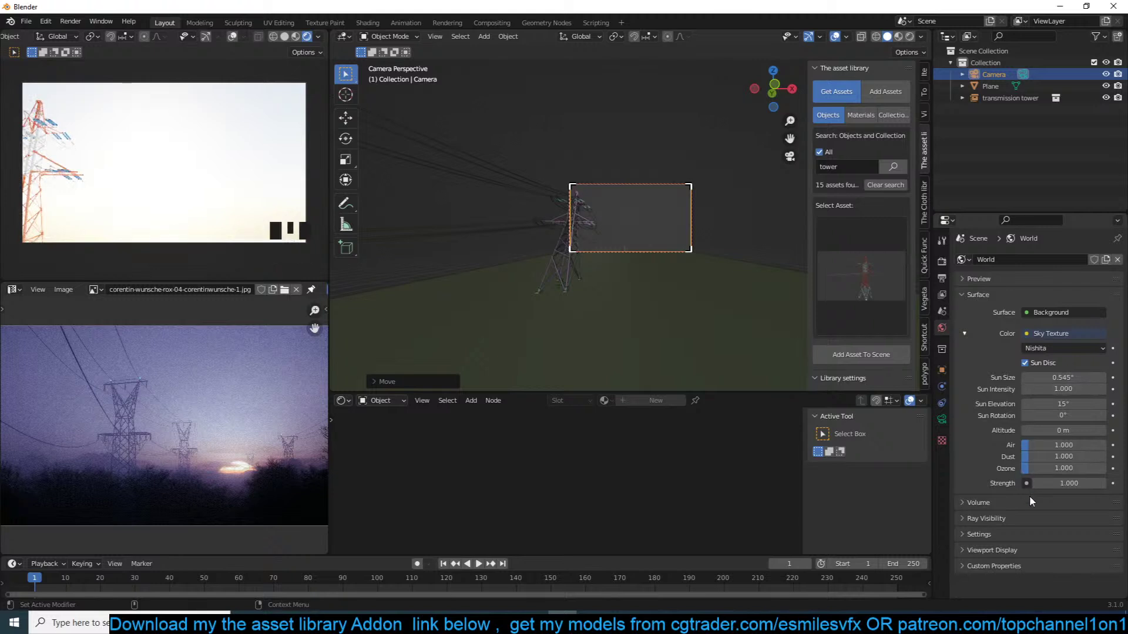
pyautogui.click(1060, 404)
pyautogui.write('1')
pyautogui.click(997, 420)
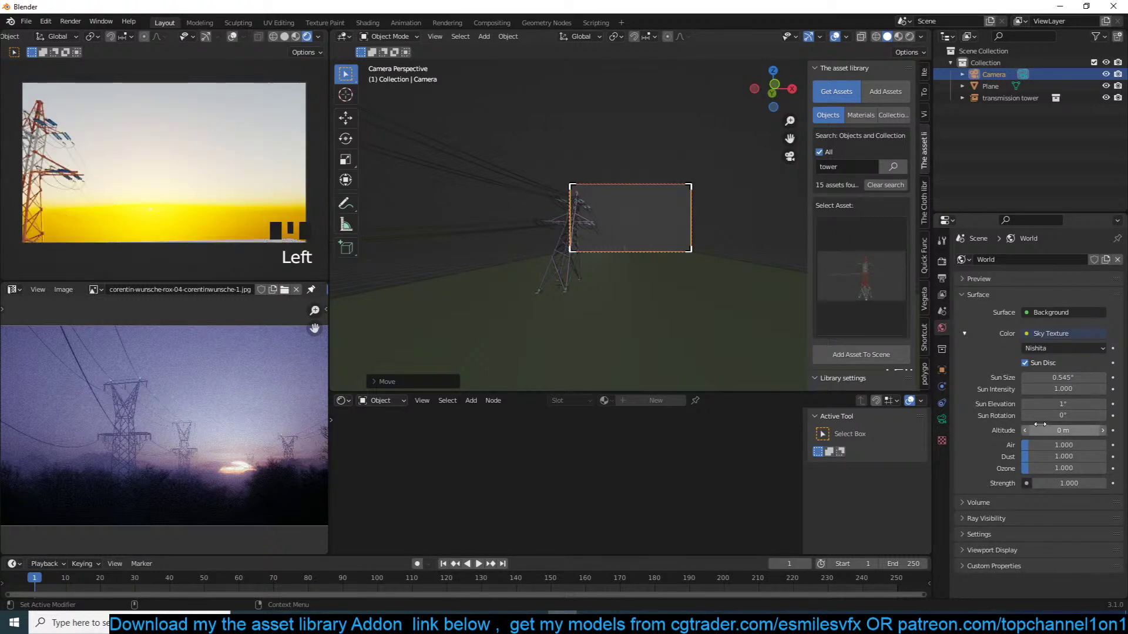
pyautogui.click(1051, 405)
pyautogui.press('BackSpace')
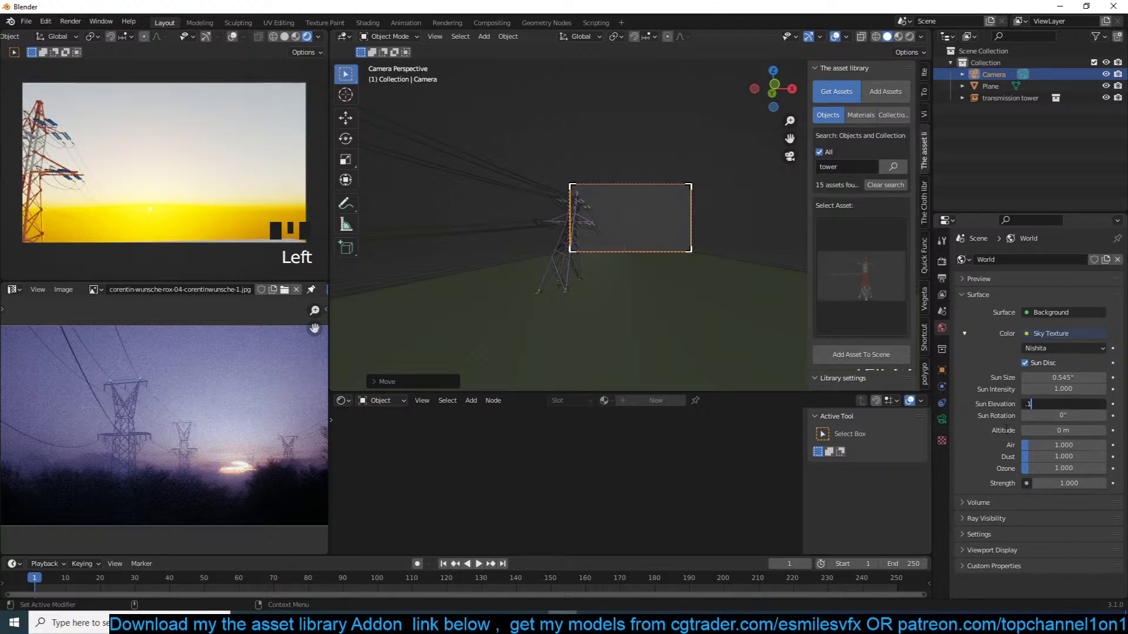
pyautogui.write('0.1')
pyautogui.click(1005, 427)
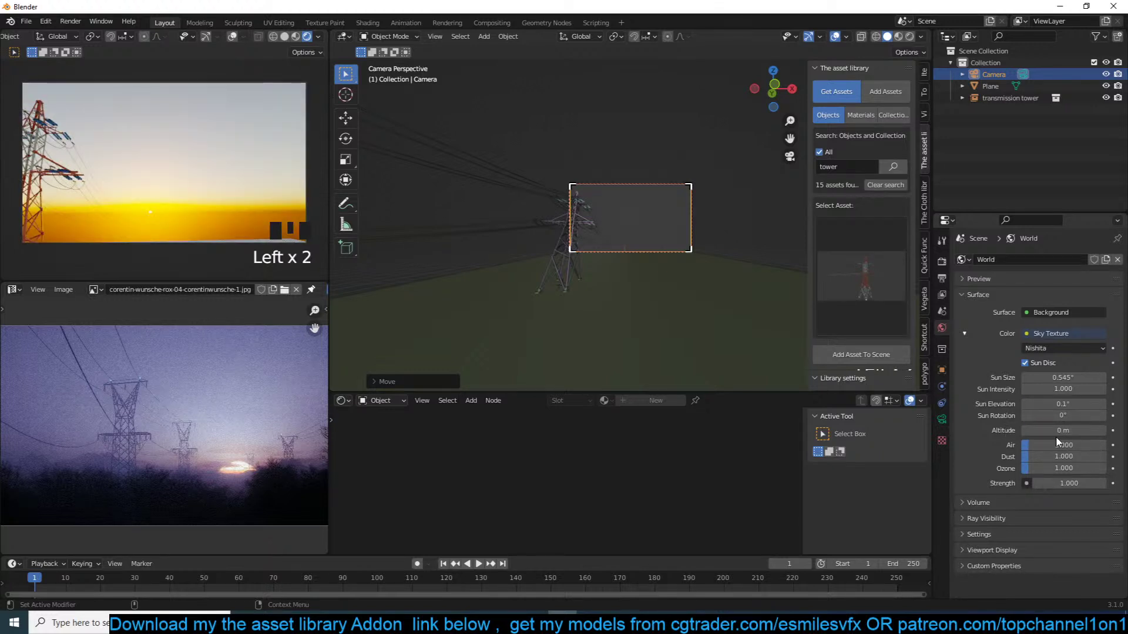
# Set the world strength to 0.1 and adjust the sky to air 0.796, dust 2.020 and ozone 7.871
pyautogui.moveTo(1033, 468); pyautogui.dragTo(1064, 476)
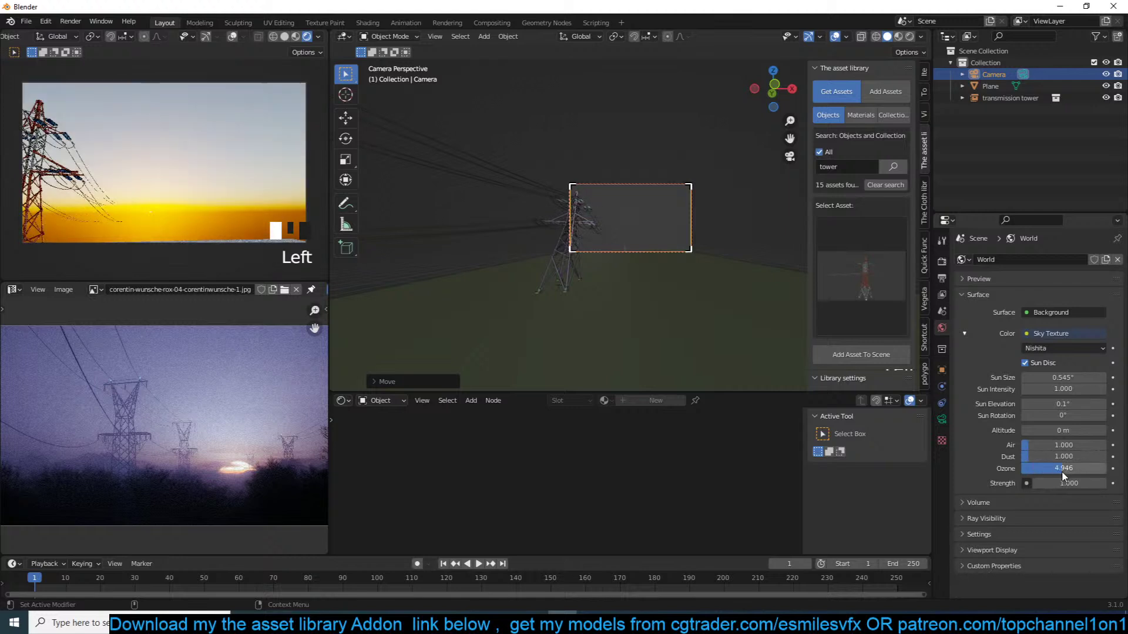
pyautogui.click(1060, 482)
pyautogui.press('BackSpace')
pyautogui.write('0.1')
pyautogui.click(1012, 489)
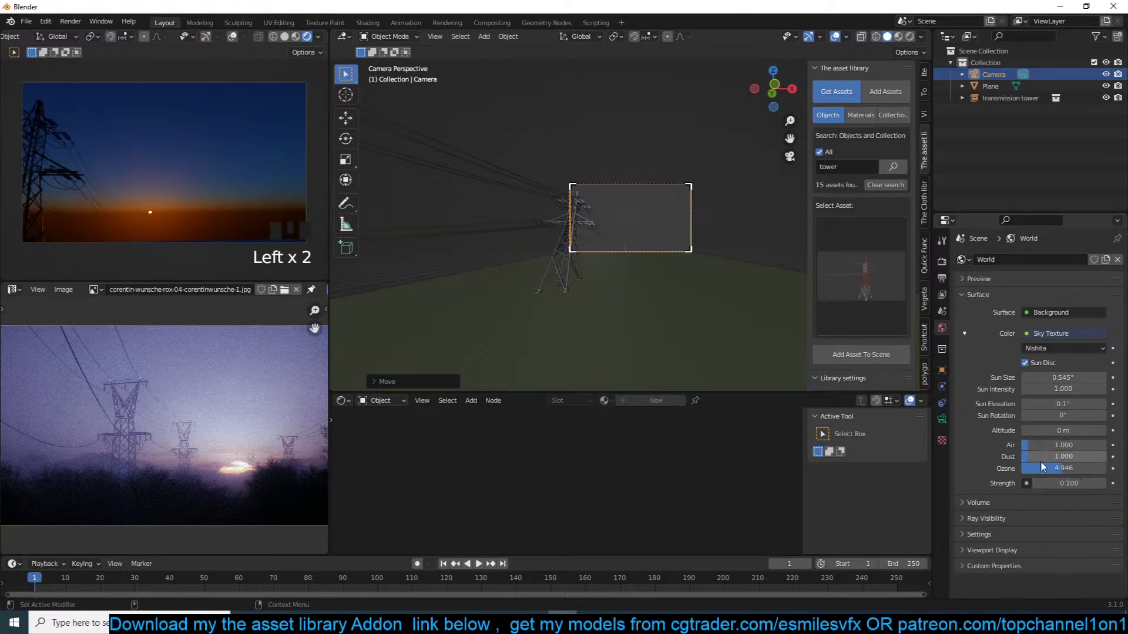
pyautogui.moveTo(1037, 446); pyautogui.dragTo(1087, 468)
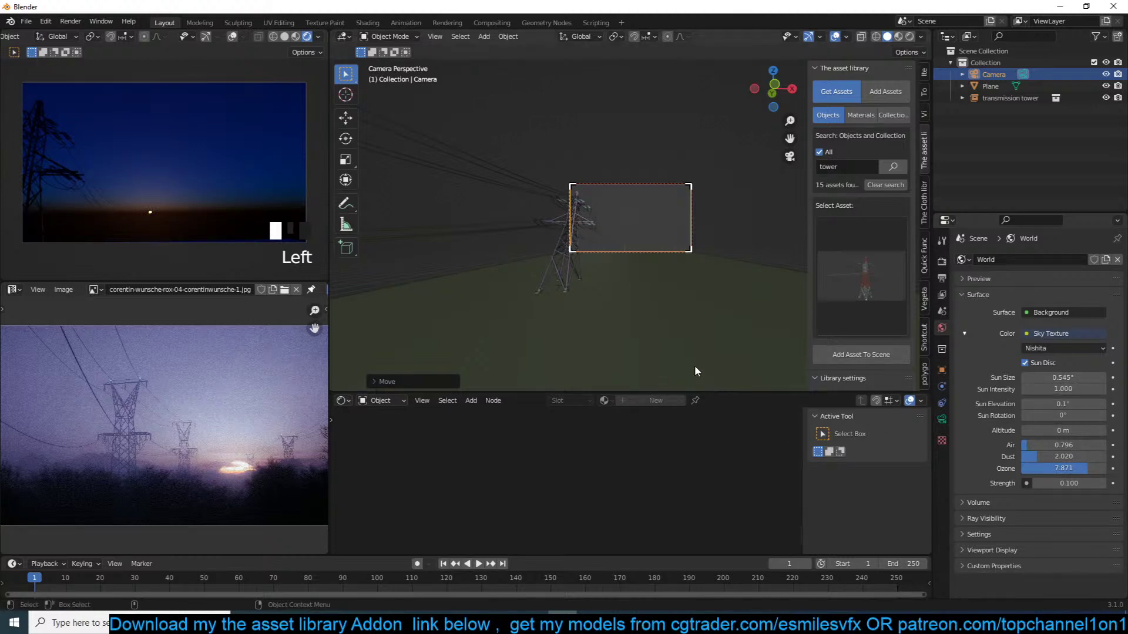
# Make a linked duplicate of the transmission tower in top view and place it about 166 m behind the original along Y
pyautogui.click(521, 185)
pyautogui.press('KP_7')
pyautogui.scroll(-4, 521, 185)
pyautogui.keyDown('shift'); pyautogui.moveTo(521, 185); pyautogui.dragTo(524, 259, button='middle'); pyautogui.keyUp('shift')
pyautogui.scroll(3, 524, 259)
pyautogui.hotkey('alt', 'd')
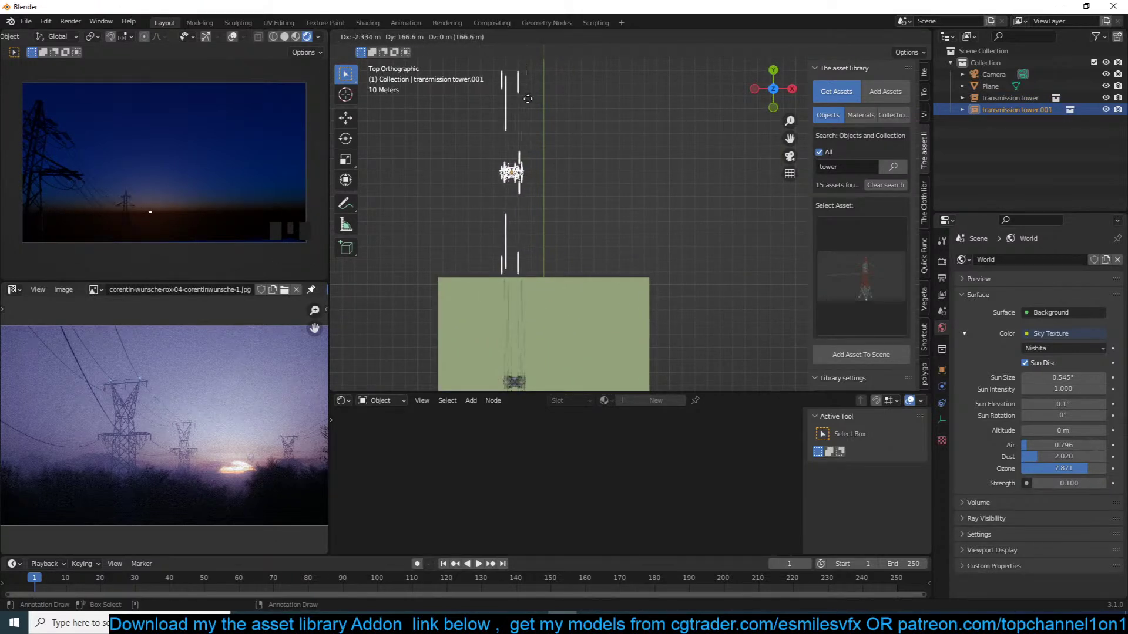
pyautogui.click(528, 101)
# Adjust the duplicated tower's position in the right side view so its power lines meet those of the first tower
pyautogui.moveTo(548, 133); pyautogui.dragTo(470, 143, button='middle')
pyautogui.press('KP_1')
pyautogui.press('KP_3')
pyautogui.scroll(7, 693, 213)
pyautogui.scroll(-5, 693, 216)
pyautogui.press('g')
pyautogui.click(699, 256)
# Make linked duplicates of both towers along the Y axis to continue the row into the distance, and clear the selection
pyautogui.scroll(-4, 612, 273)
pyautogui.scroll(-6, 612, 269)
pyautogui.scroll(2, 639, 246)
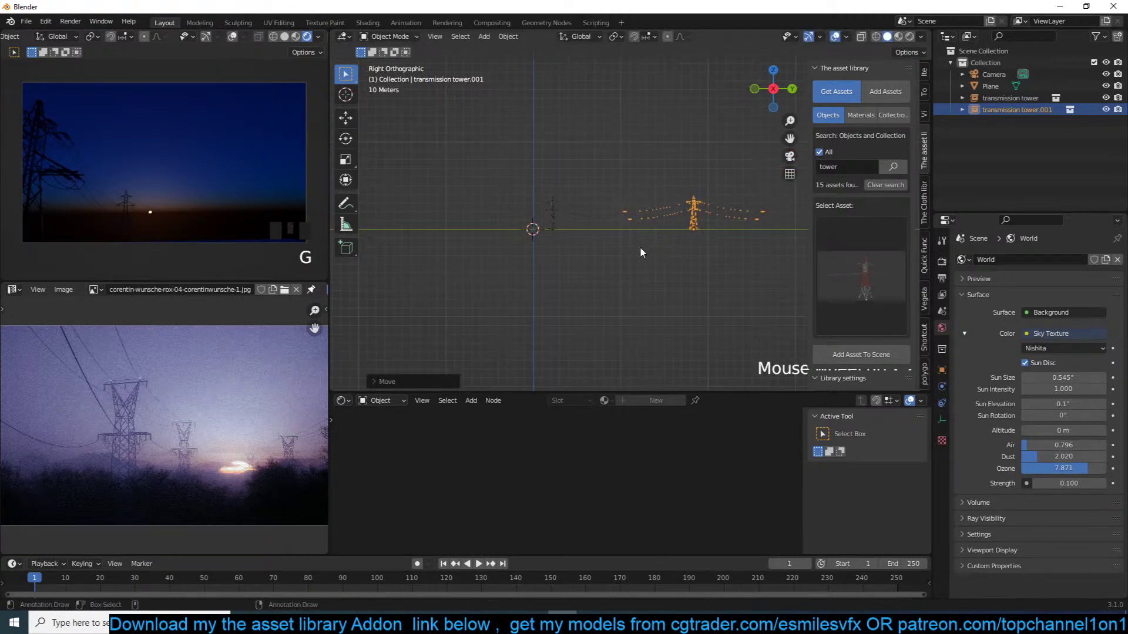
pyautogui.keyDown('shift'); pyautogui.click(554, 211); pyautogui.keyUp('shift')
pyautogui.keyDown('shift'); pyautogui.moveTo(639, 224); pyautogui.dragTo(441, 245, button='middle'); pyautogui.keyUp('shift')
pyautogui.hotkey('alt', 'd')
pyautogui.press('y')
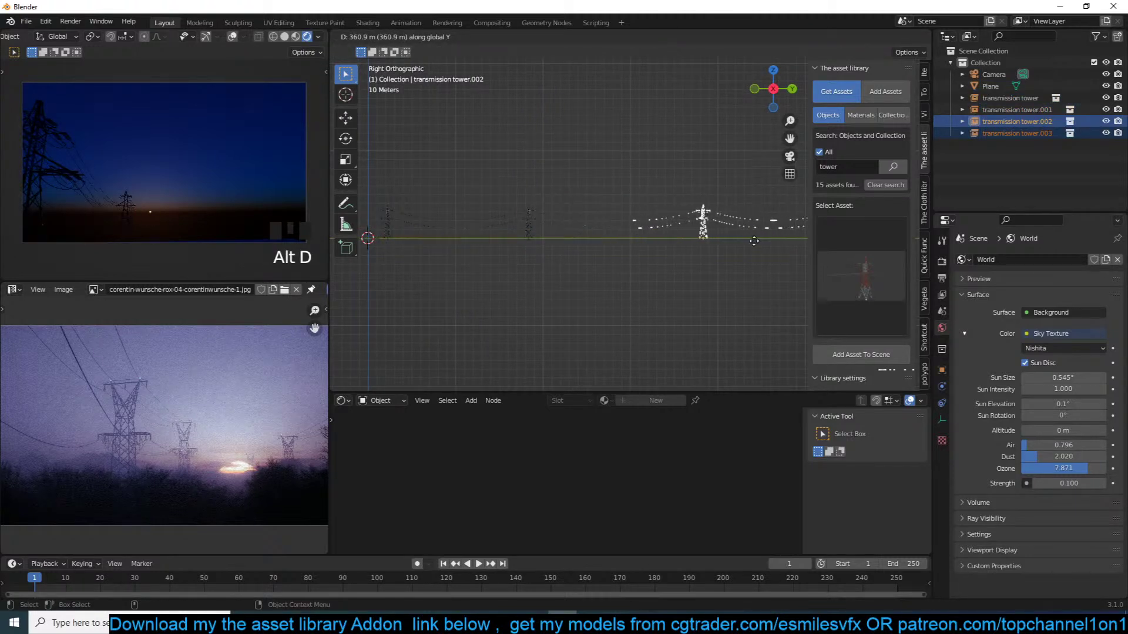
pyautogui.scroll(-3, 721, 245)
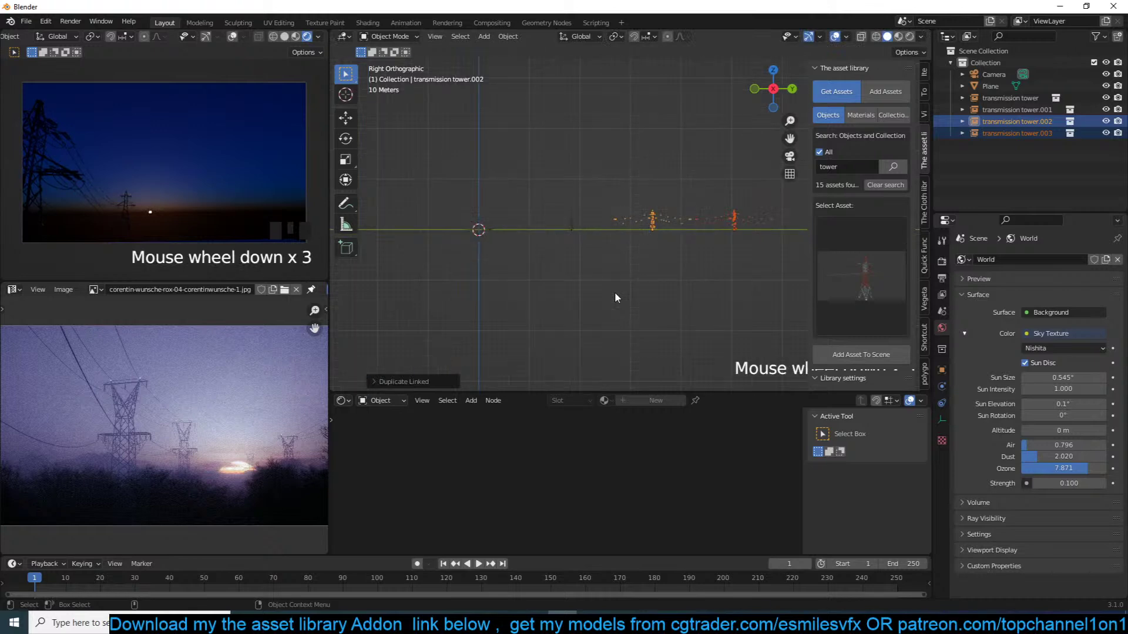
pyautogui.hotkey('alt', 'a')
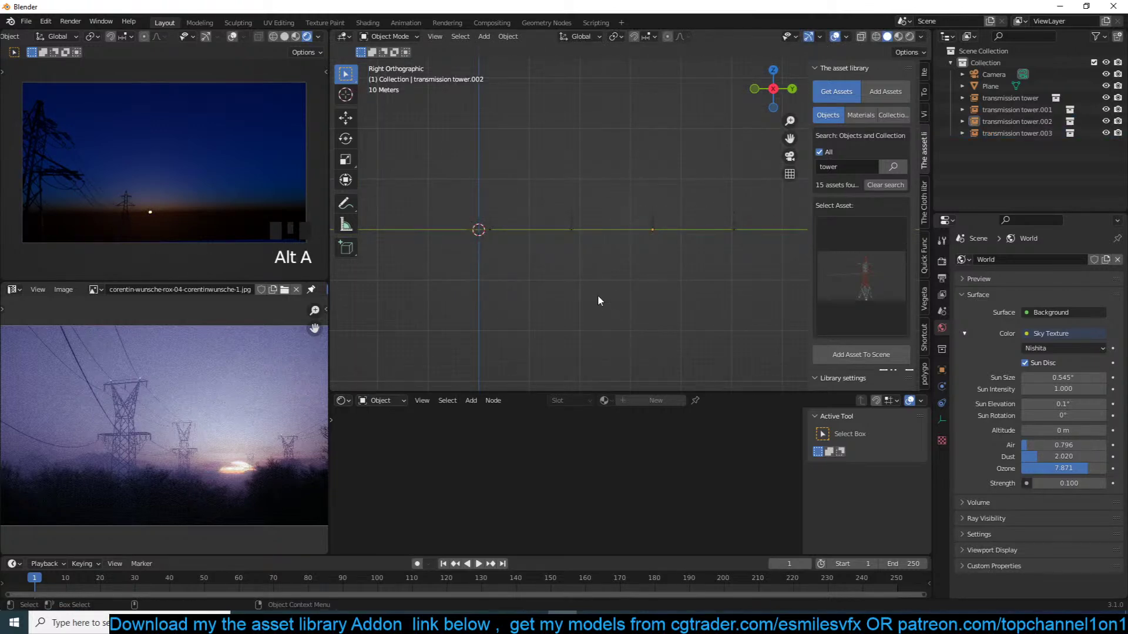
# Reframe the camera view by lowering the camera about 9 m, tilting it and shifting it sideways to bring the nearest tower into frame
pyautogui.press('KP_0')
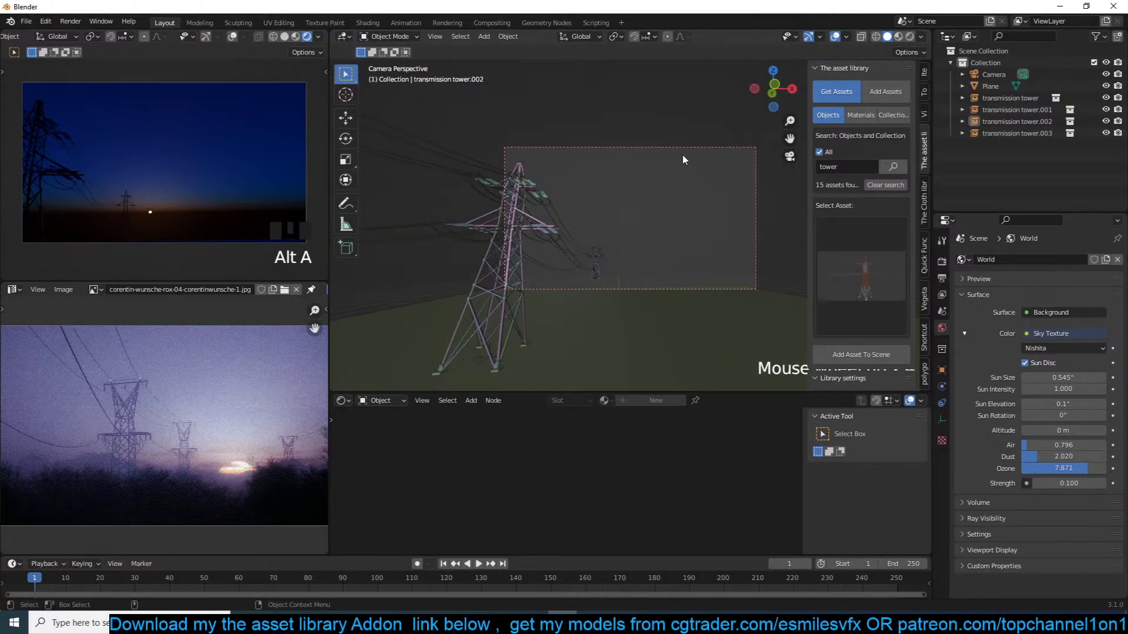
pyautogui.click(679, 158)
pyautogui.press('g')
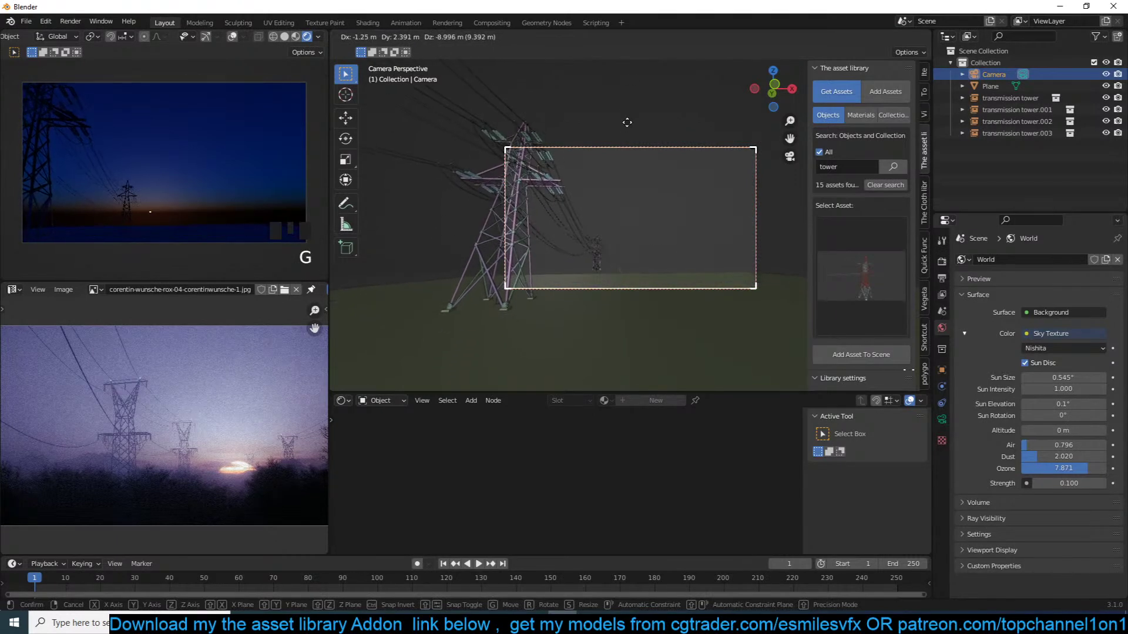
pyautogui.click(626, 122)
pyautogui.press('r')
pyautogui.press('r')
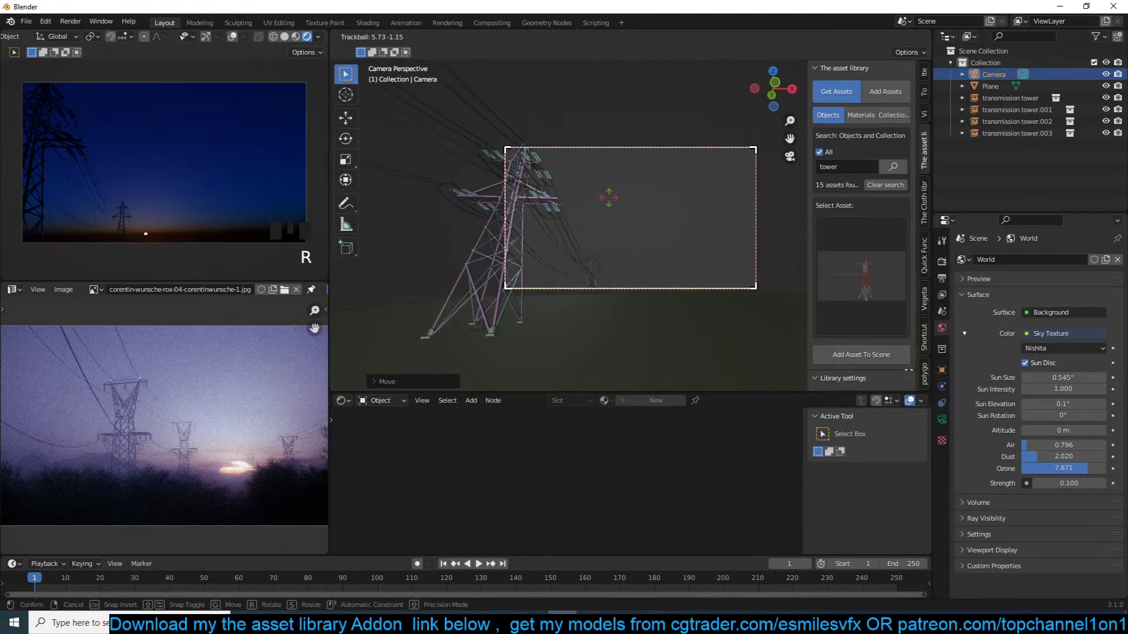
pyautogui.press('g')
pyautogui.press('g')
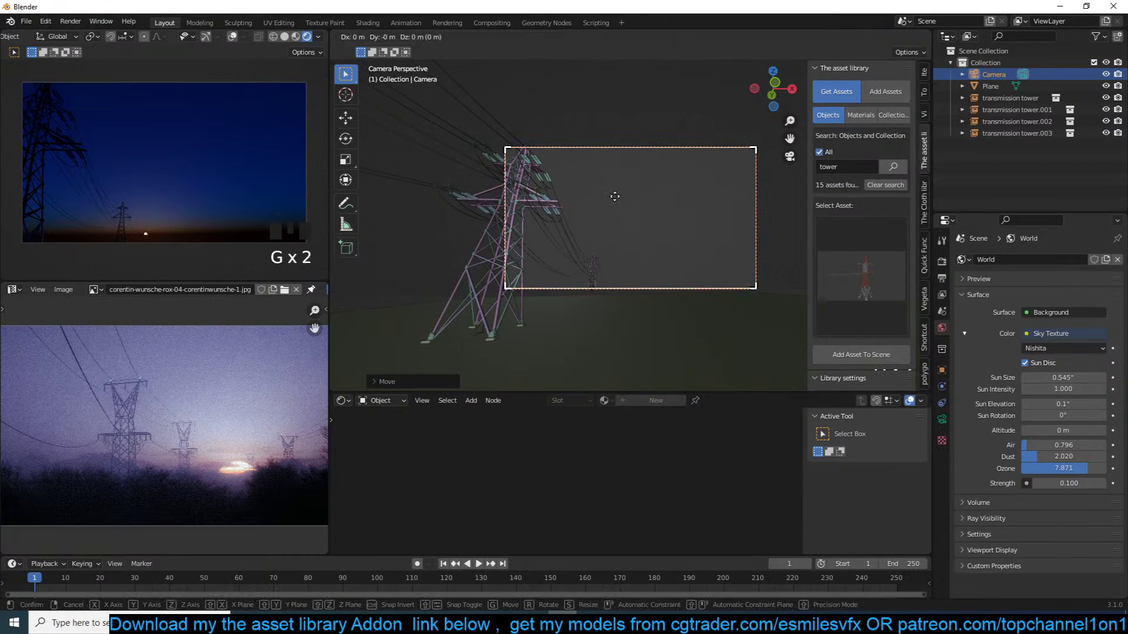
pyautogui.click(575, 196)
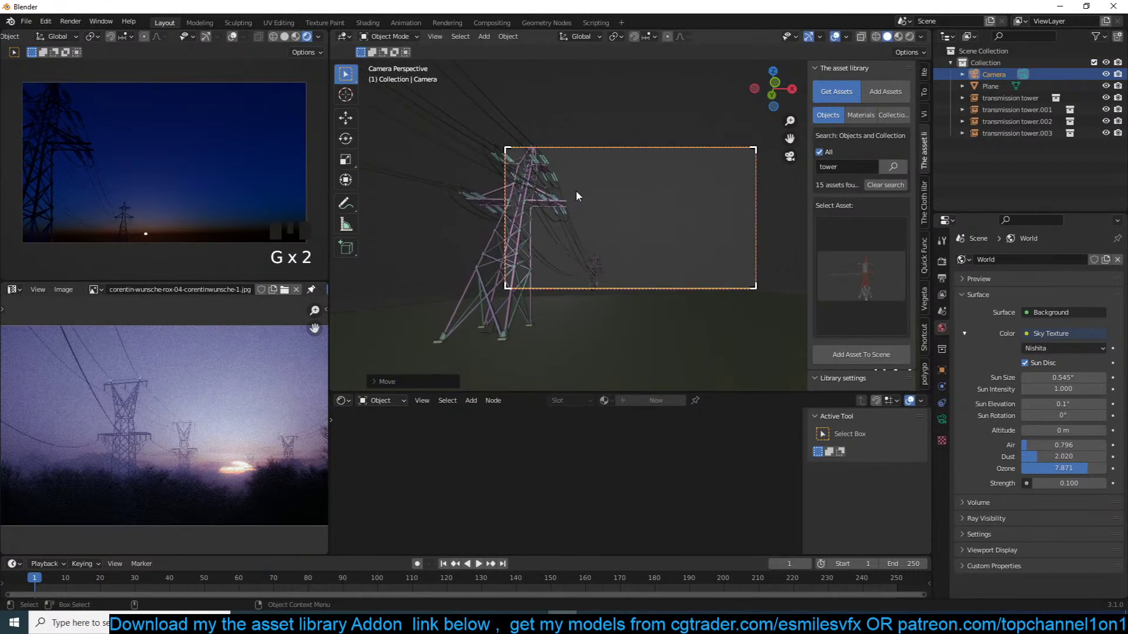
pyautogui.scroll(-2, 579, 195)
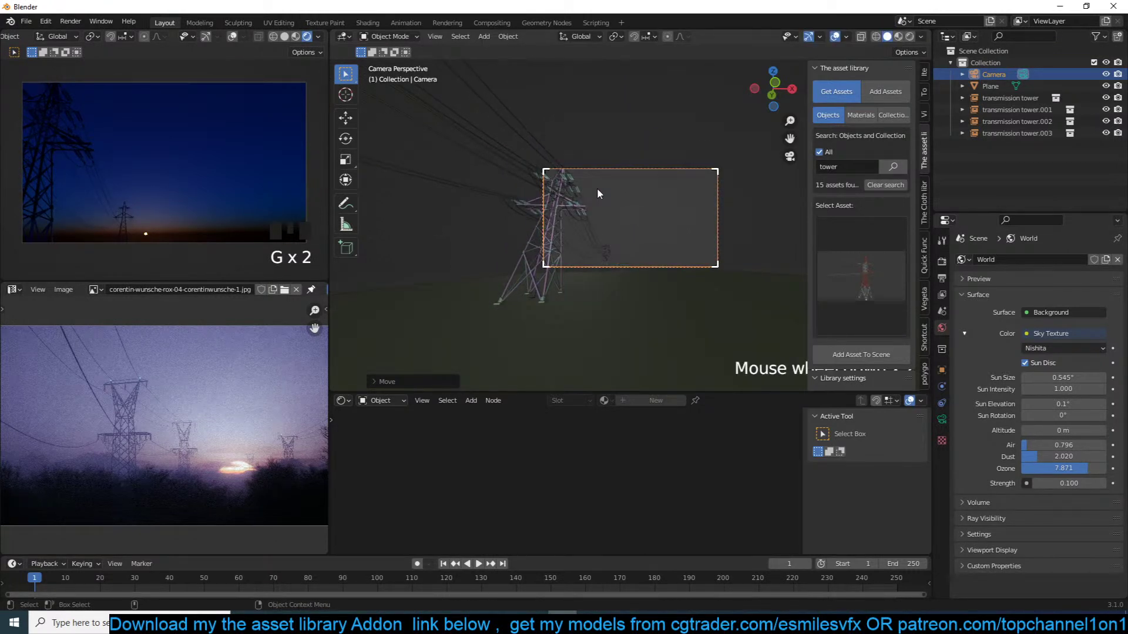
# Pause the rendered camera preview while viewing the whole tower row in perspective
pyautogui.press('KP_7')
pyautogui.scroll(-2, 606, 226)
pyautogui.moveTo(609, 240); pyautogui.dragTo(573, 191, button='middle')
pyautogui.scroll(5, 573, 190)
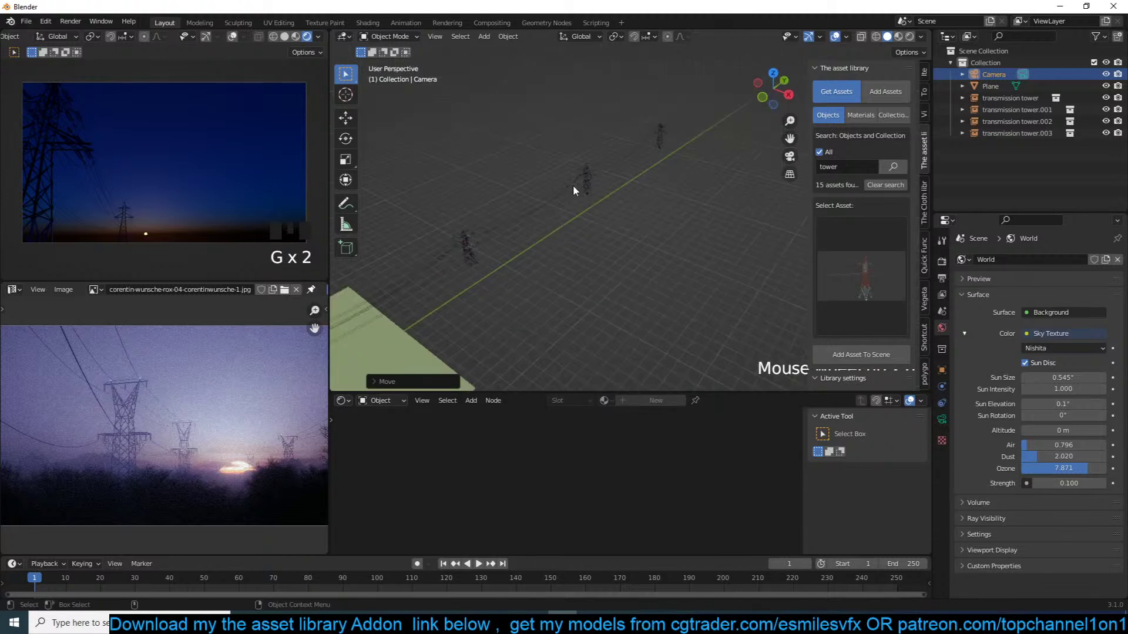
pyautogui.scroll(-3, 573, 191)
pyautogui.moveTo(668, 125); pyautogui.dragTo(421, 305)
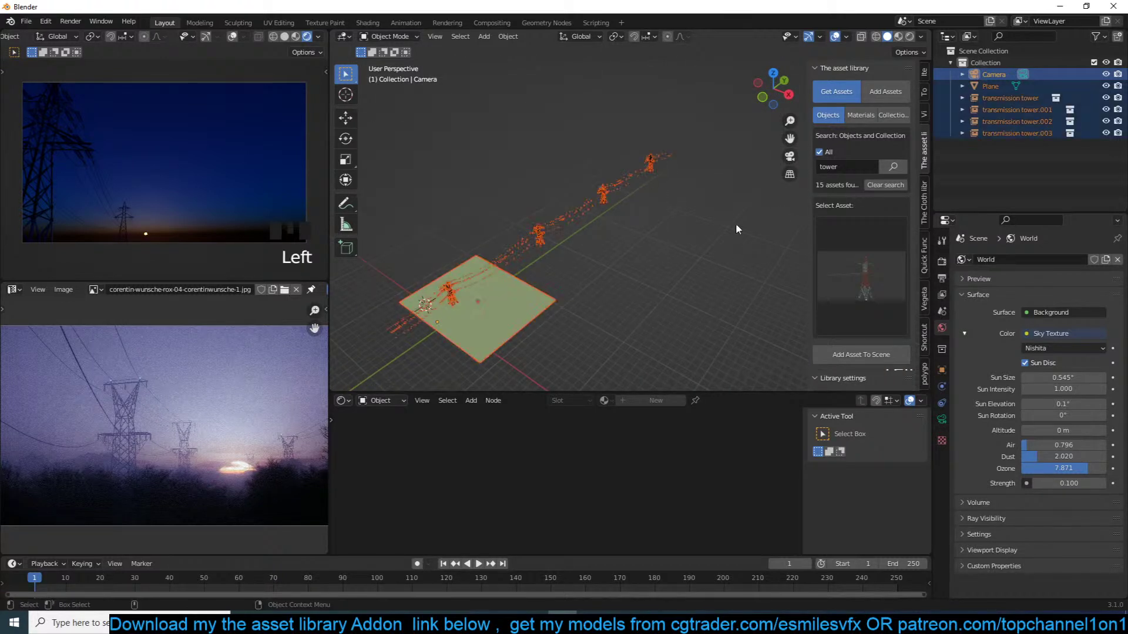
pyautogui.scroll(-2, 313, 38)
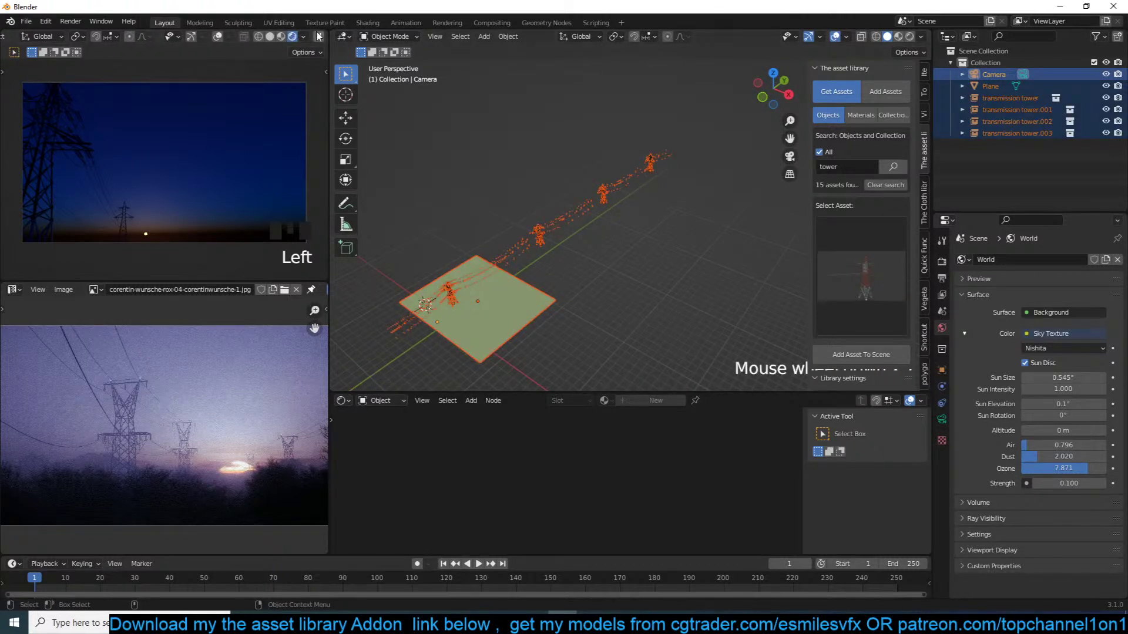
pyautogui.click(319, 37)
# Select the four transmission towers and scale them down together
pyautogui.click(452, 288)
pyautogui.keyDown('shift'); pyautogui.click(539, 233); pyautogui.keyUp('shift')
pyautogui.keyDown('shift'); pyautogui.click(647, 166); pyautogui.keyUp('shift')
pyautogui.keyDown('shift'); pyautogui.click(605, 193); pyautogui.keyUp('shift')
pyautogui.press('s')
pyautogui.click(615, 177)
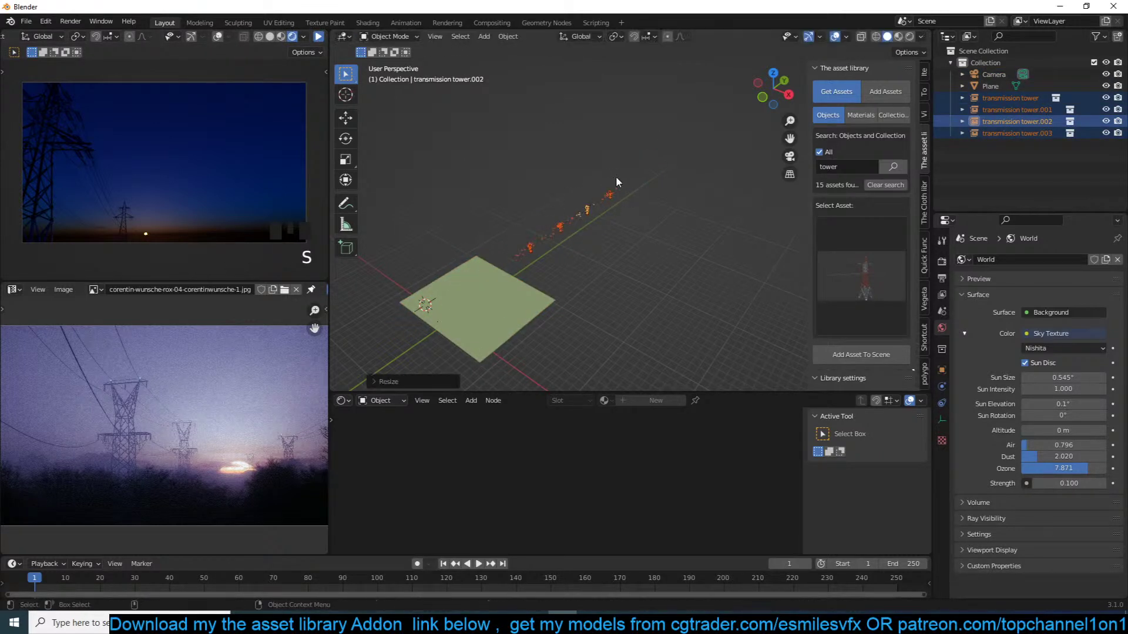
# Move the four scaled towers in top view along negative Y so the row starts on the ground plane
pyautogui.press('KP_7')
pyautogui.scroll(-3, 626, 178)
pyautogui.press('g')
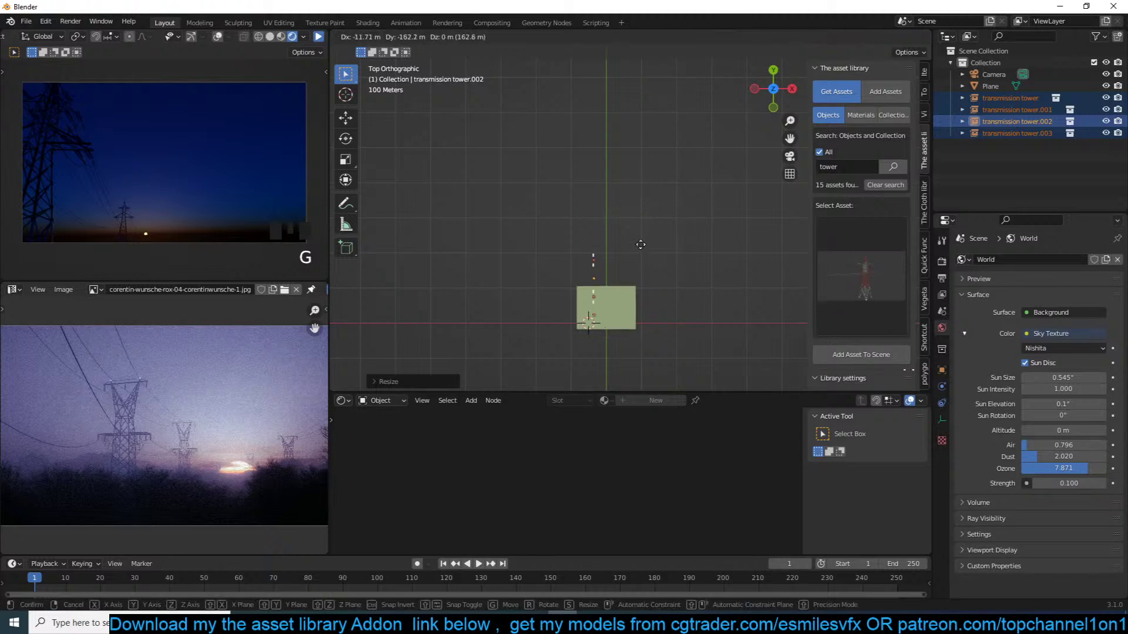
pyautogui.click(646, 253)
# Select the camera, show the scene as wireframe from the right side and resume the rendered preview
pyautogui.press('KP_0')
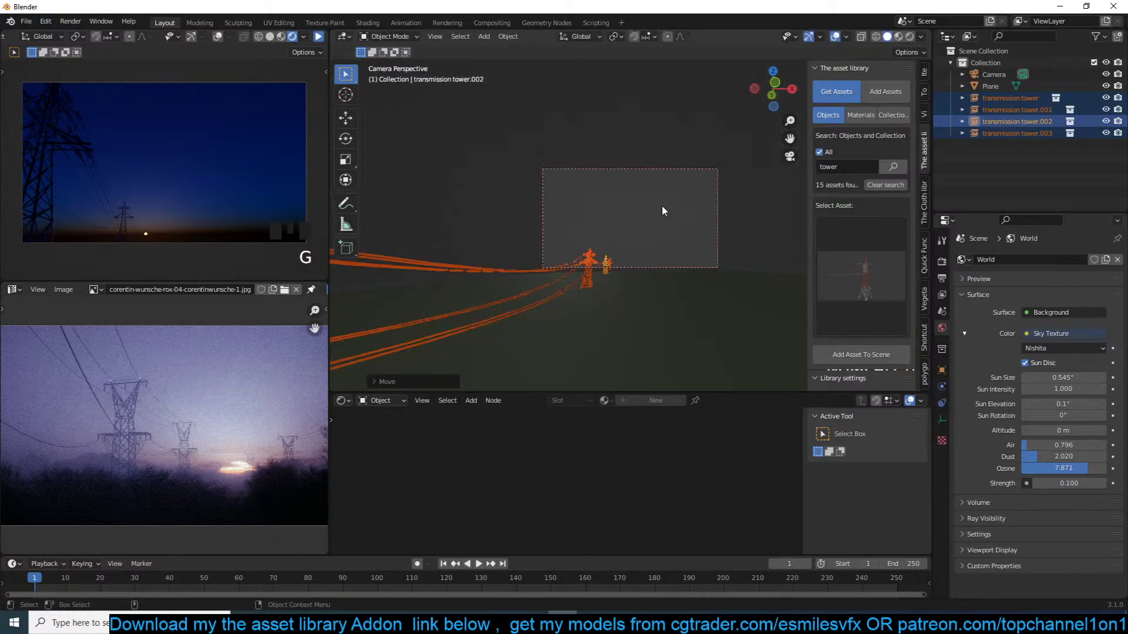
pyautogui.click(661, 181)
pyautogui.click(674, 174)
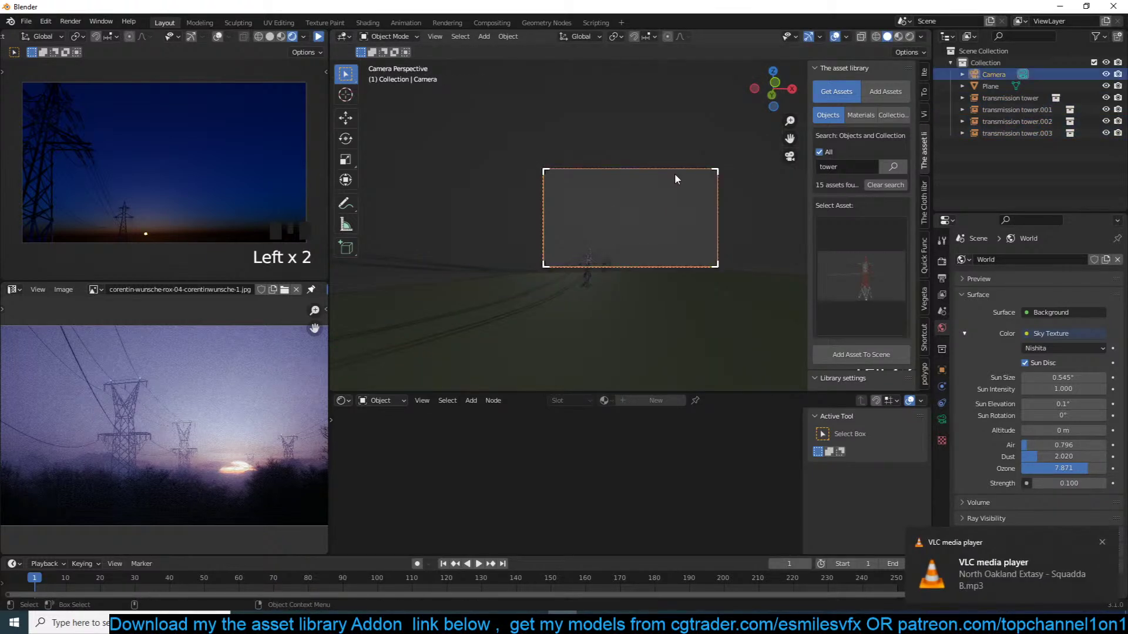
pyautogui.press('KP_3')
pyautogui.press('z')
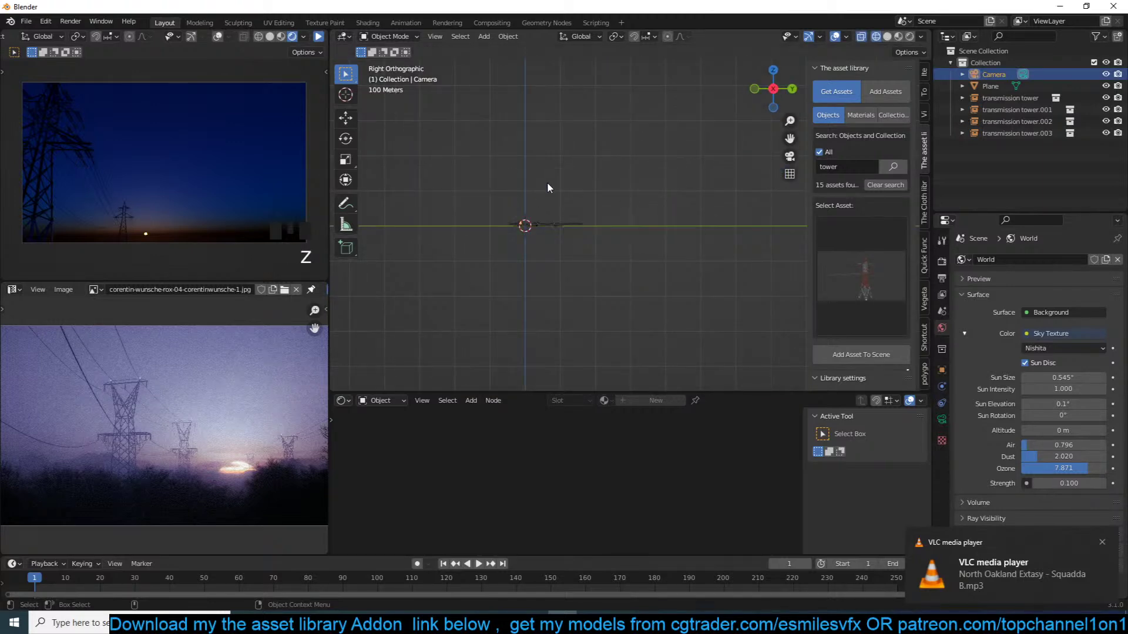
pyautogui.scroll(10, 543, 186)
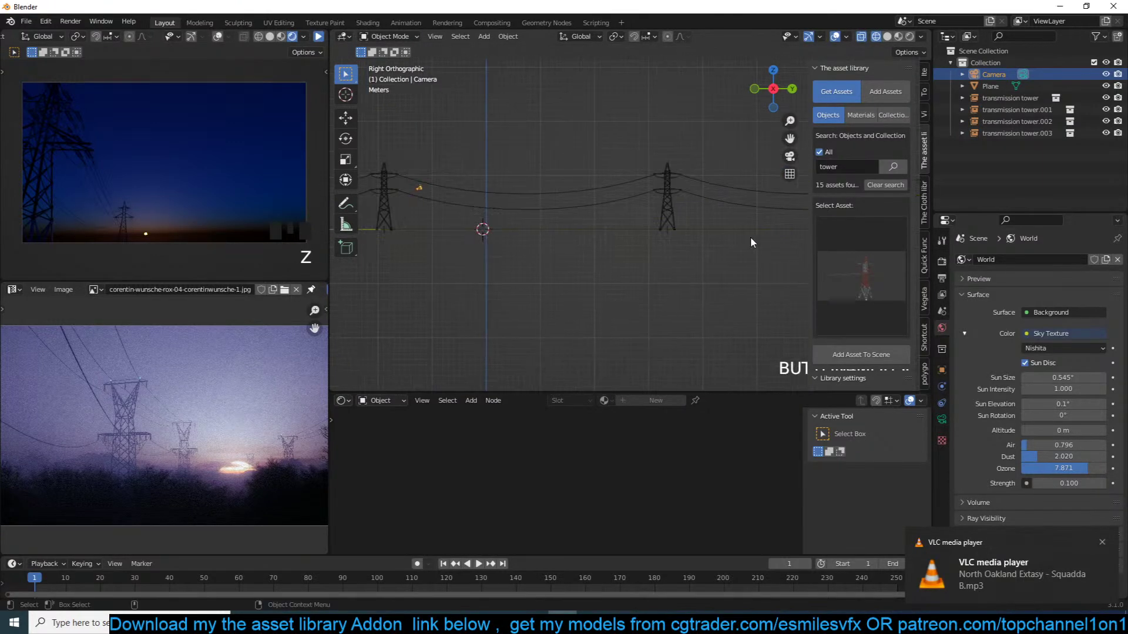
pyautogui.scroll(-4, 745, 237)
pyautogui.scroll(6, 652, 200)
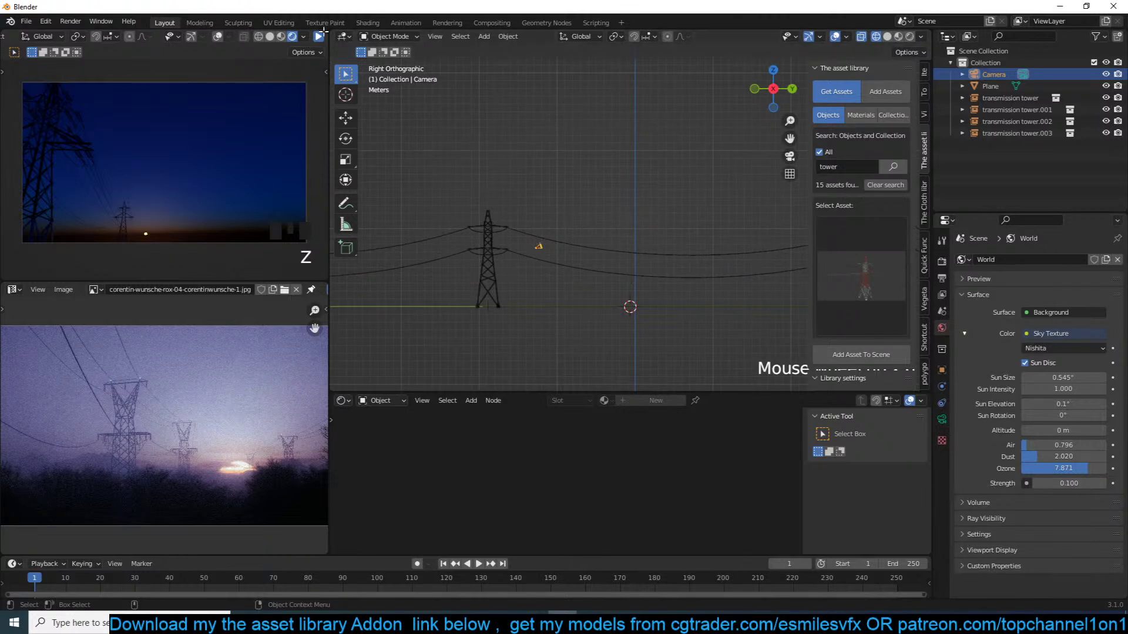
pyautogui.click(320, 35)
# Lower the camera in the right side view and move it back along negative Y past the nearest tower
pyautogui.scroll(-5, 642, 192)
pyautogui.press('g')
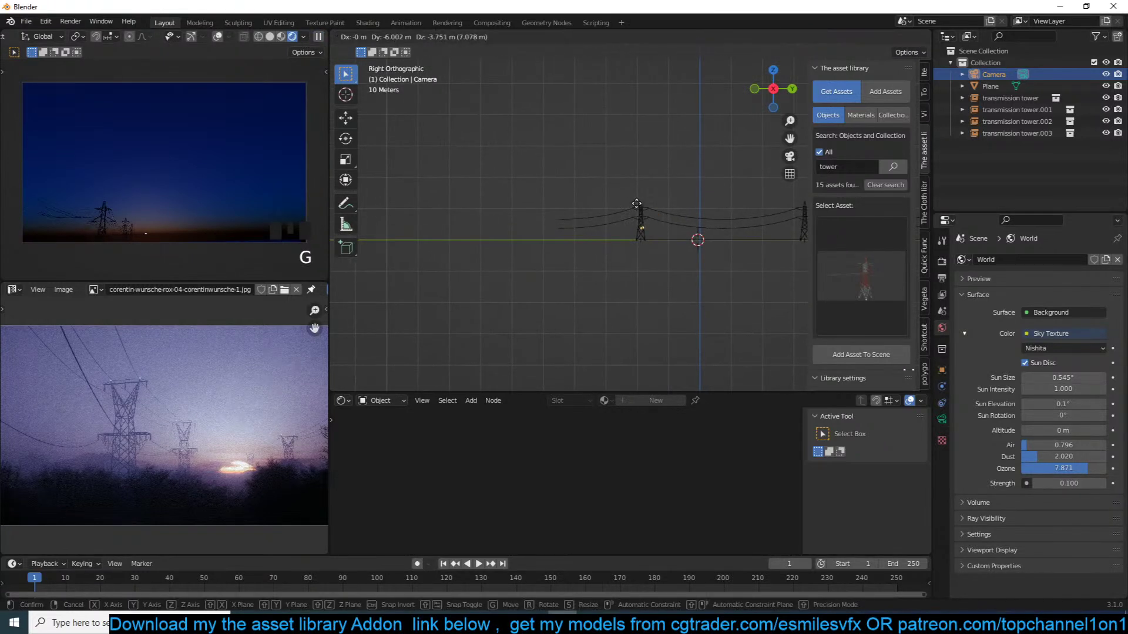
pyautogui.click(630, 205)
pyautogui.press('g')
pyautogui.click(565, 199)
# Shift the camera about 5 m along negative X in top view, closer to the tower row
pyautogui.press('KP_7')
pyautogui.press('g')
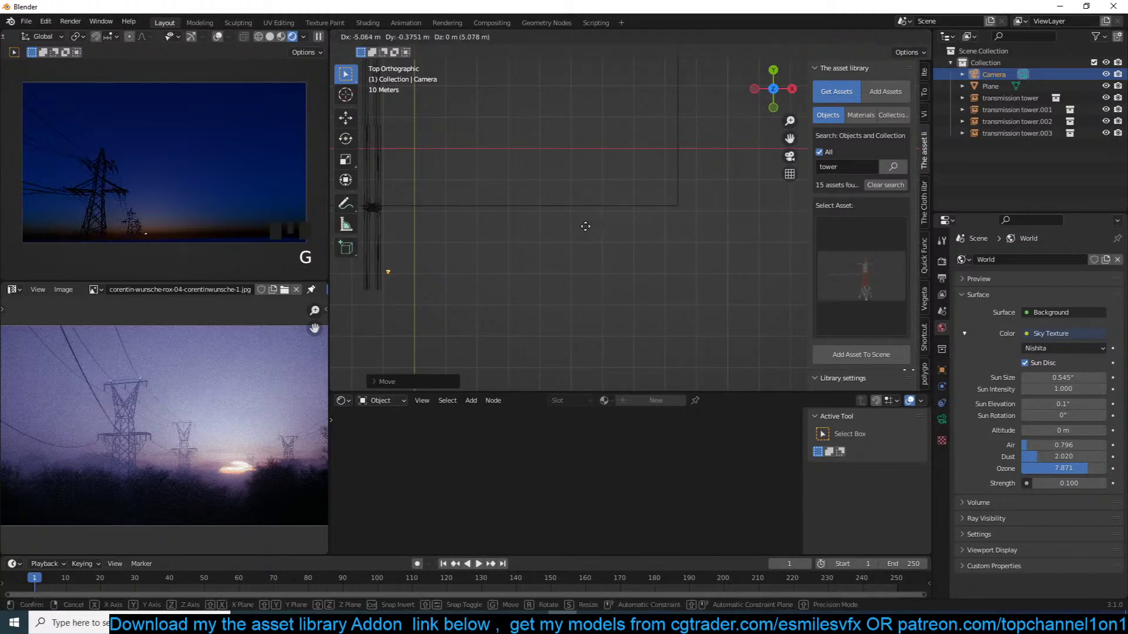
pyautogui.click(585, 231)
pyautogui.scroll(2, 586, 226)
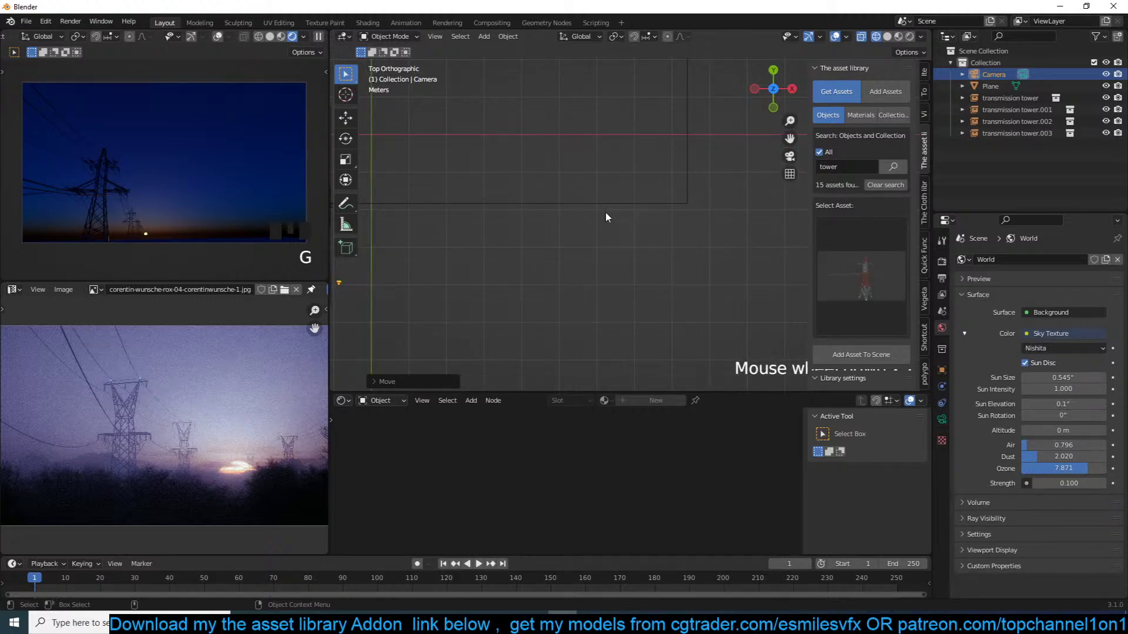
pyautogui.scroll(-3, 606, 214)
# Duplicate all four towers in front view and place the copies along positive X as a second row
pyautogui.press('KP_1')
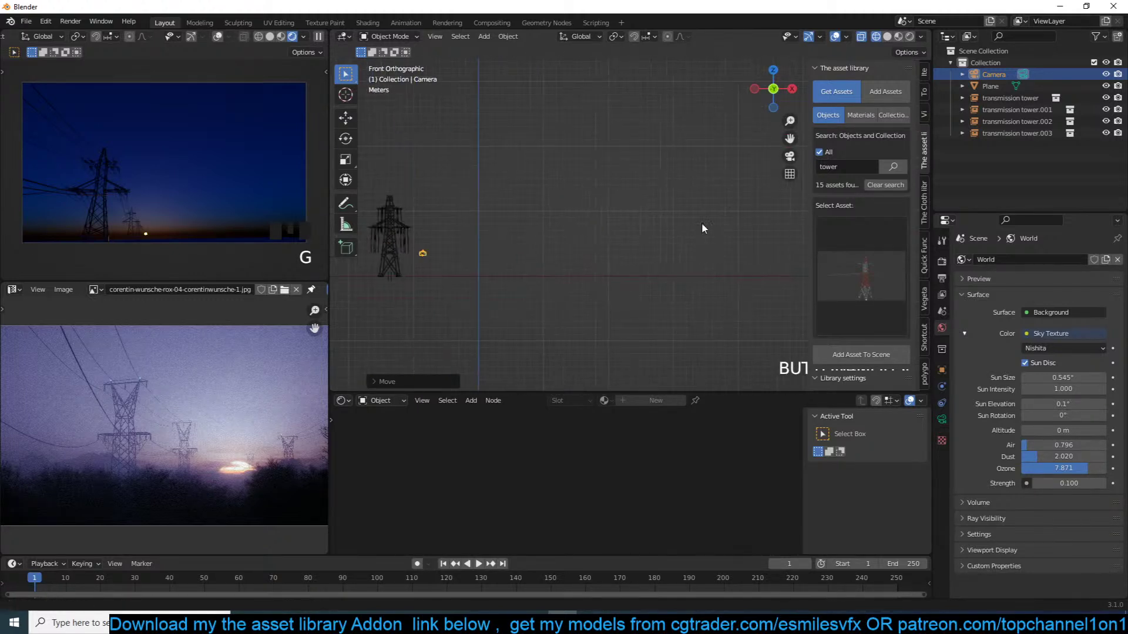
pyautogui.click(473, 215)
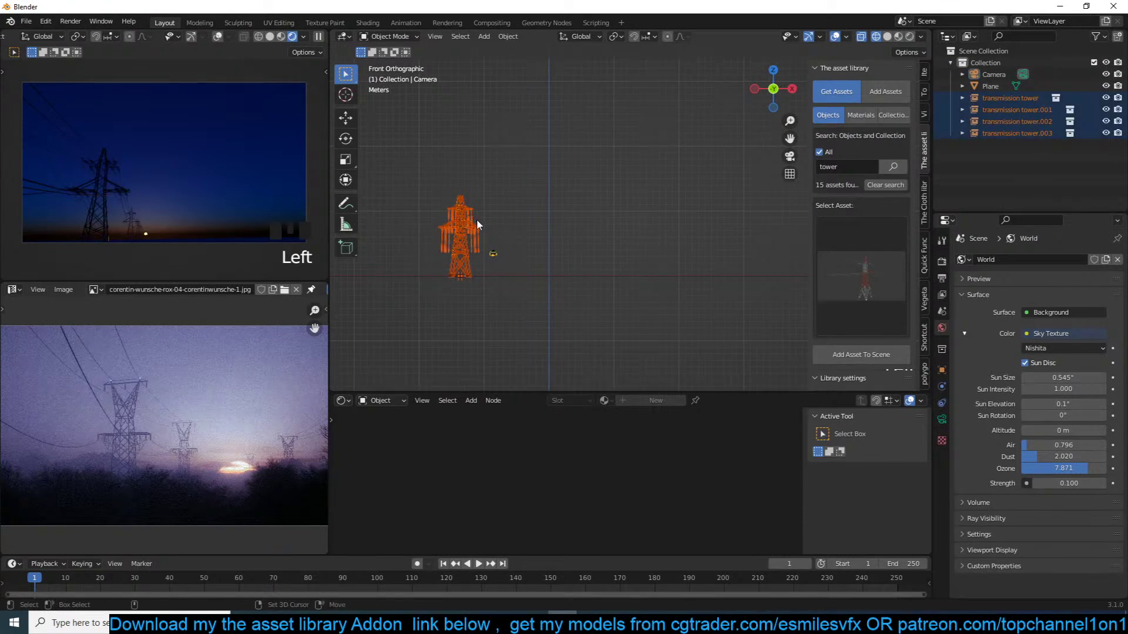
pyautogui.hotkey('shift', 'd')
pyautogui.press('x')
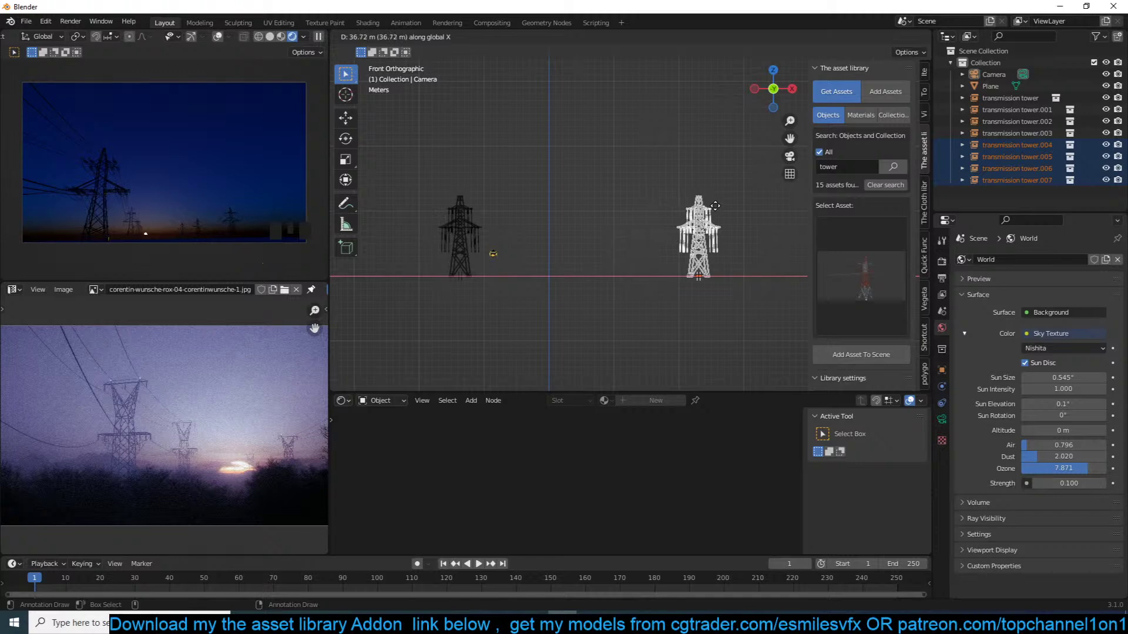
pyautogui.click(758, 206)
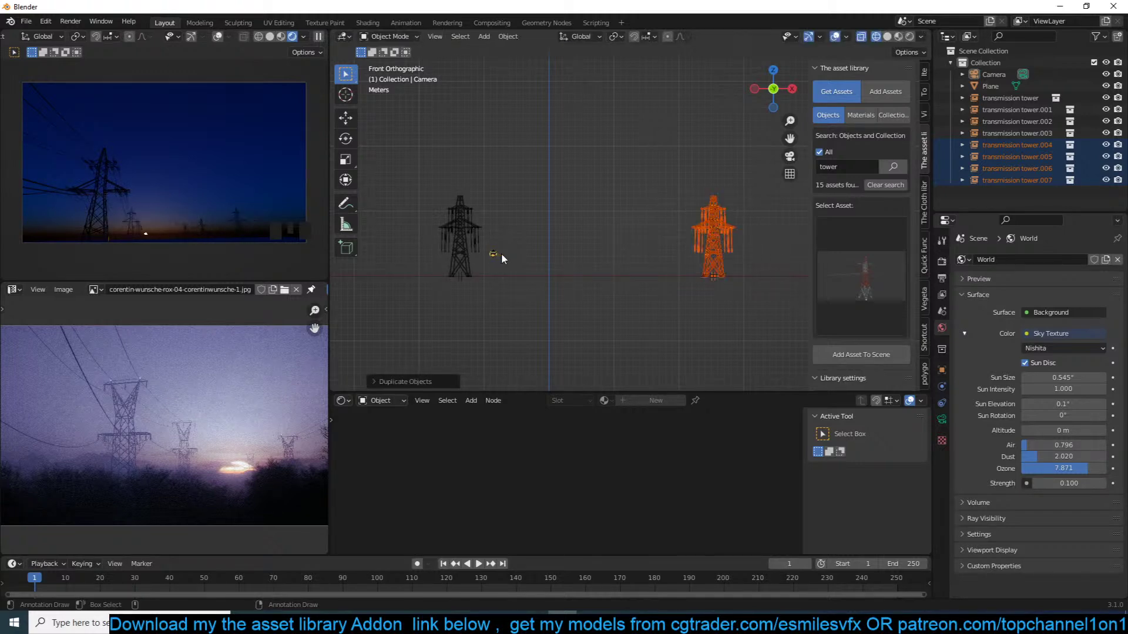
pyautogui.scroll(3, 693, 247)
pyautogui.scroll(-2, 160, 478)
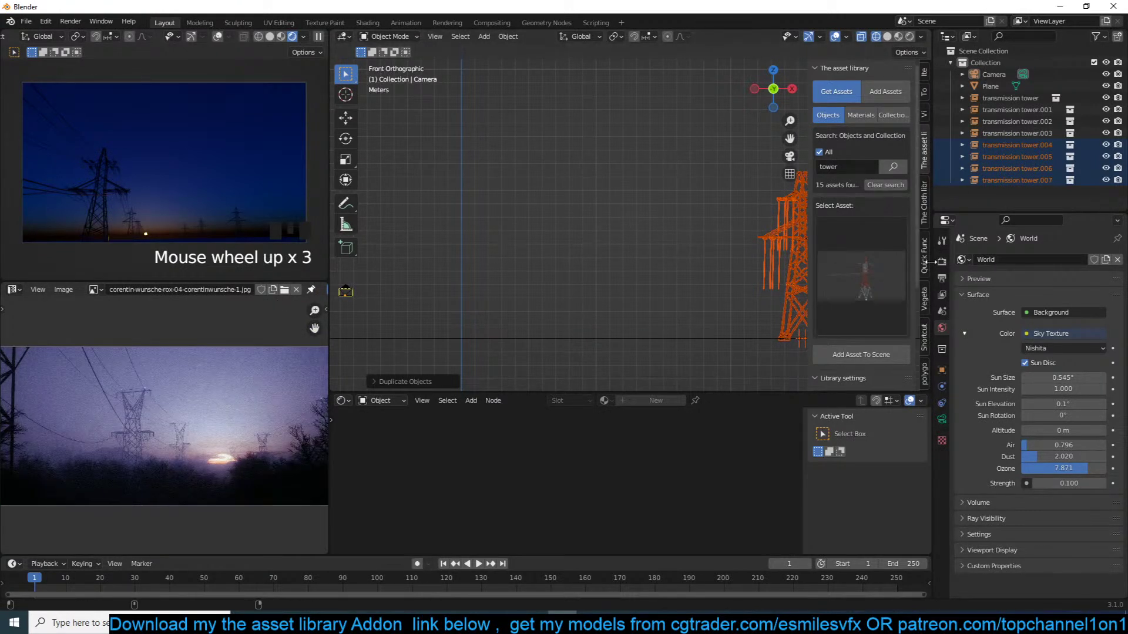
# Spawn the Maritime Pine asset Pinus pinaster (E) from the coniferous category of the botaniq library
pyautogui.click(925, 366)
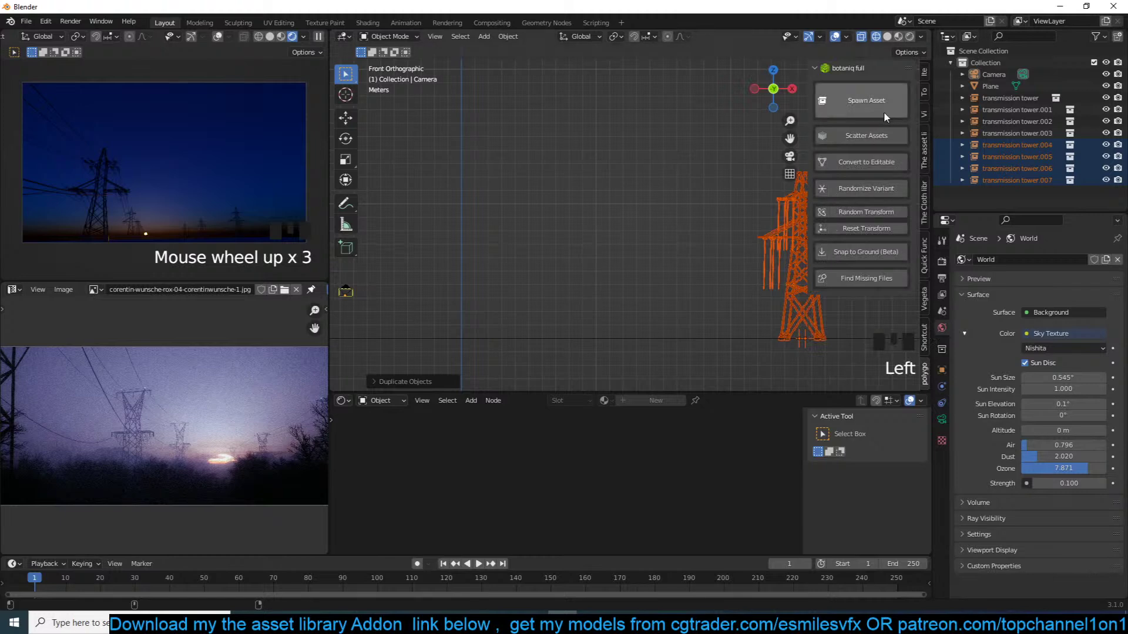
pyautogui.click(887, 93)
pyautogui.click(900, 208)
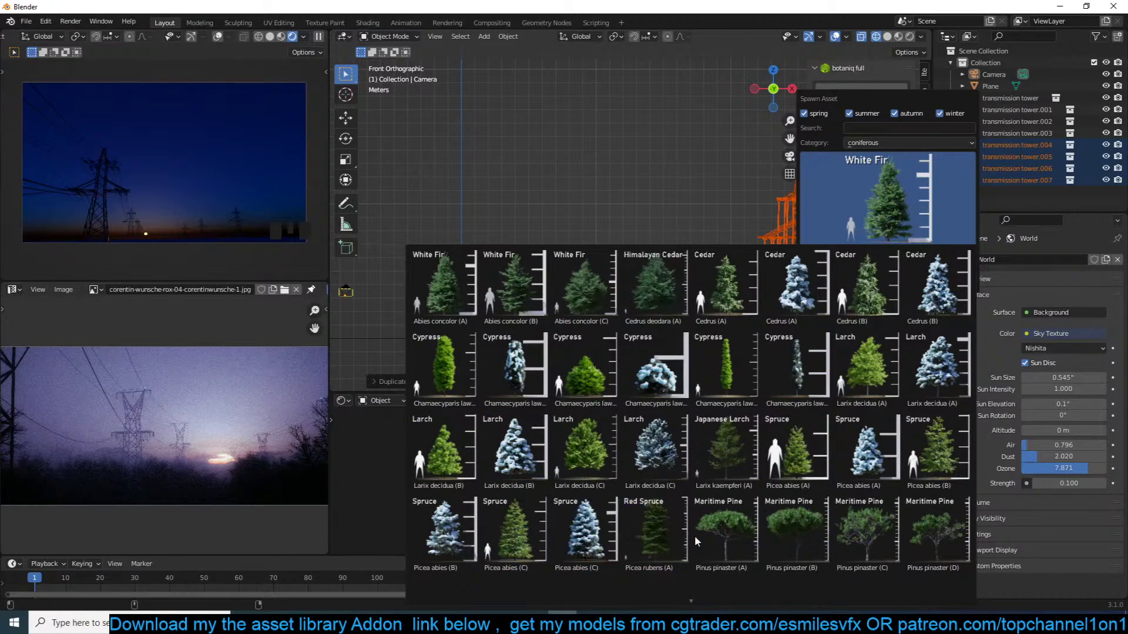
pyautogui.scroll(-5, 690, 540)
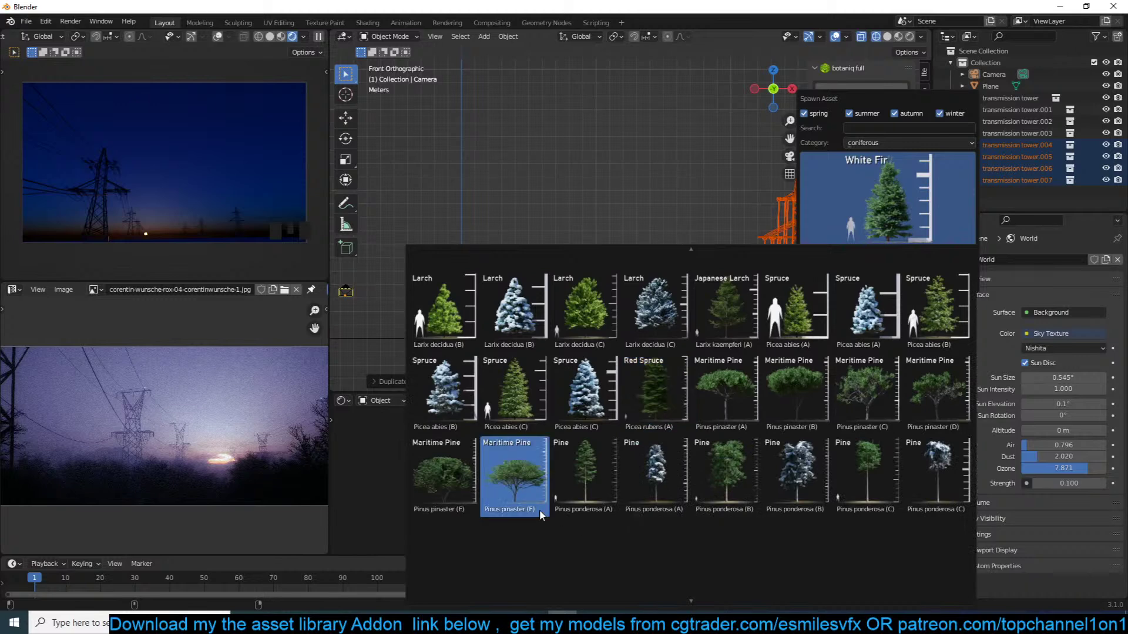
pyautogui.click(468, 491)
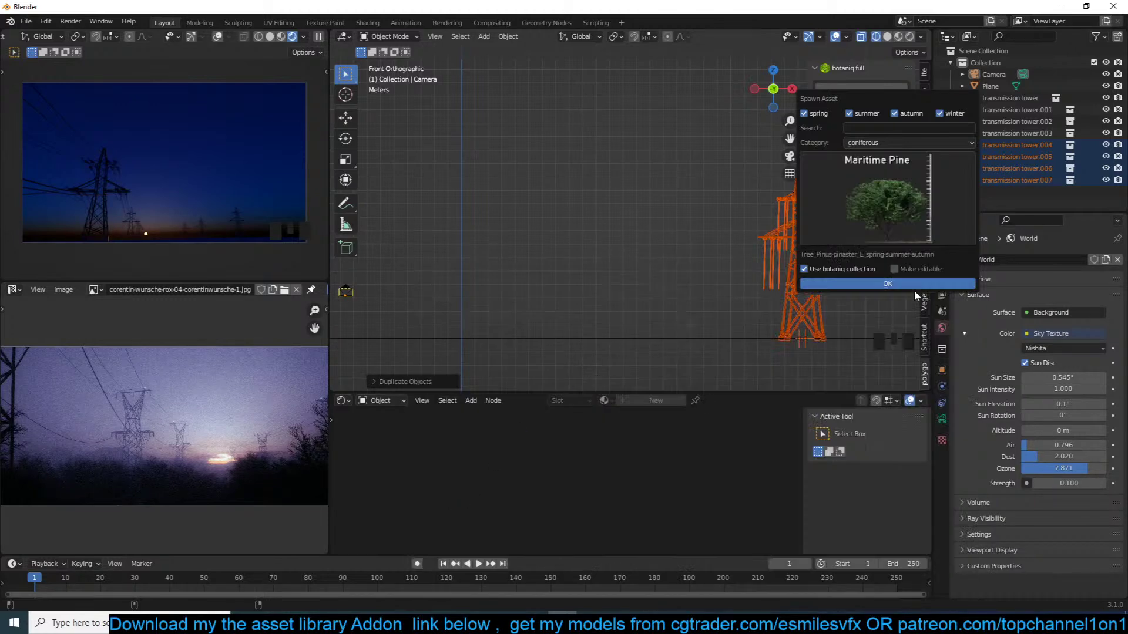
pyautogui.scroll(-2, 721, 306)
pyautogui.click(725, 293)
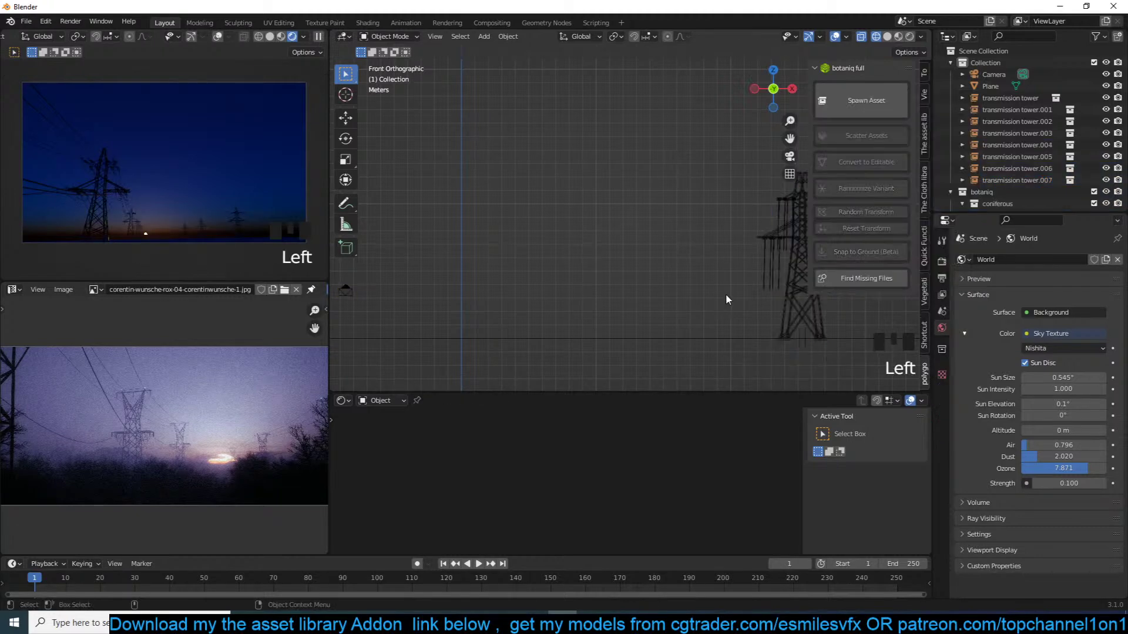
# Position the pine using front and top views, on the negative X side of the first tower row
pyautogui.scroll(-8, 724, 293)
pyautogui.keyDown('shift'); pyautogui.moveTo(596, 266); pyautogui.dragTo(580, 280, button='middle'); pyautogui.keyUp('shift')
pyautogui.click(440, 242)
pyautogui.press('g')
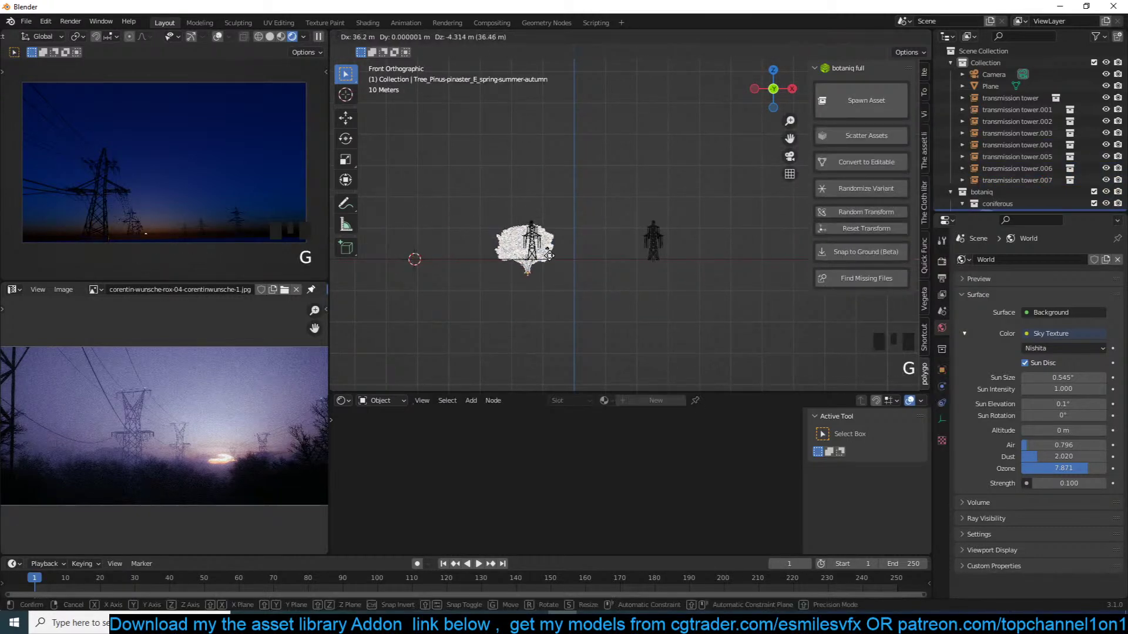
pyautogui.click(523, 251)
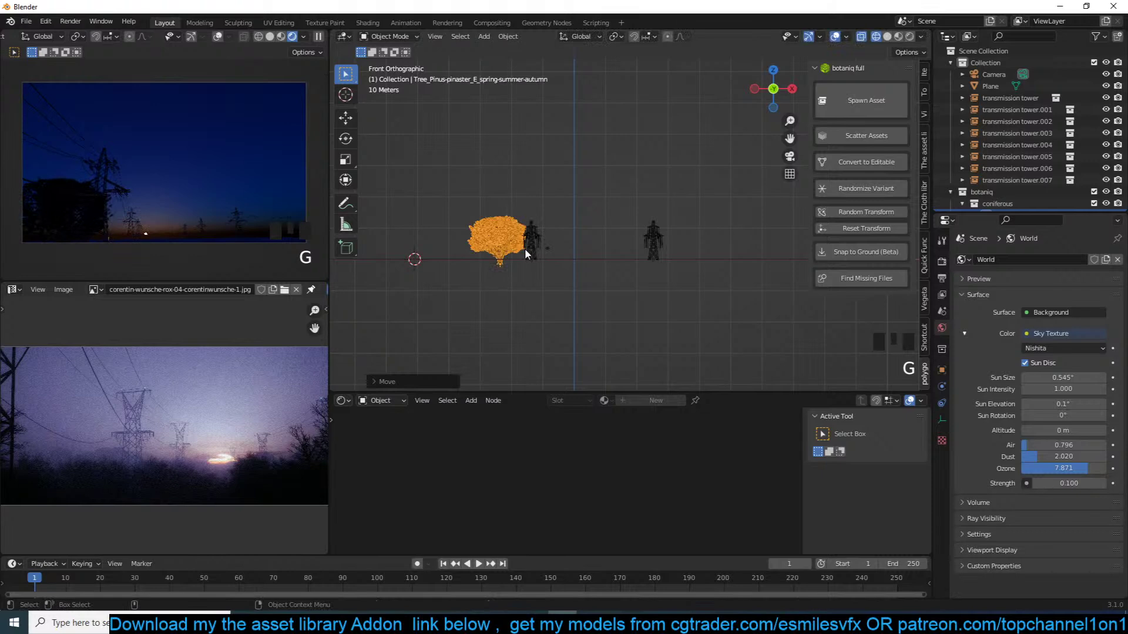
pyautogui.press('KP_7')
pyautogui.press('g')
pyautogui.click(638, 286)
# Make five linked duplicates of the pine in top view to form a tree band across both tower rows, resizing the third copy
pyautogui.hotkey('alt', 'd')
pyautogui.click(710, 270)
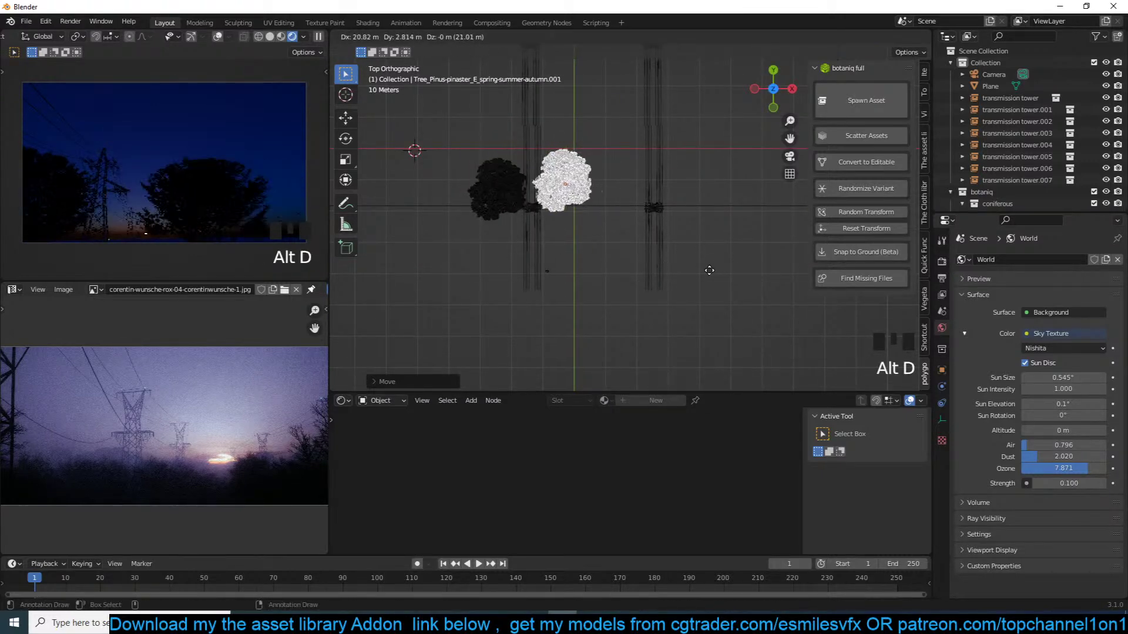
pyautogui.hotkey('alt', 'd')
pyautogui.click(741, 254)
pyautogui.hotkey('alt', 'd')
pyautogui.click(806, 213)
pyautogui.press('s')
pyautogui.click(729, 235)
pyautogui.hotkey('alt', 'd')
pyautogui.click(712, 231)
pyautogui.hotkey('alt', 'd')
pyautogui.click(569, 269)
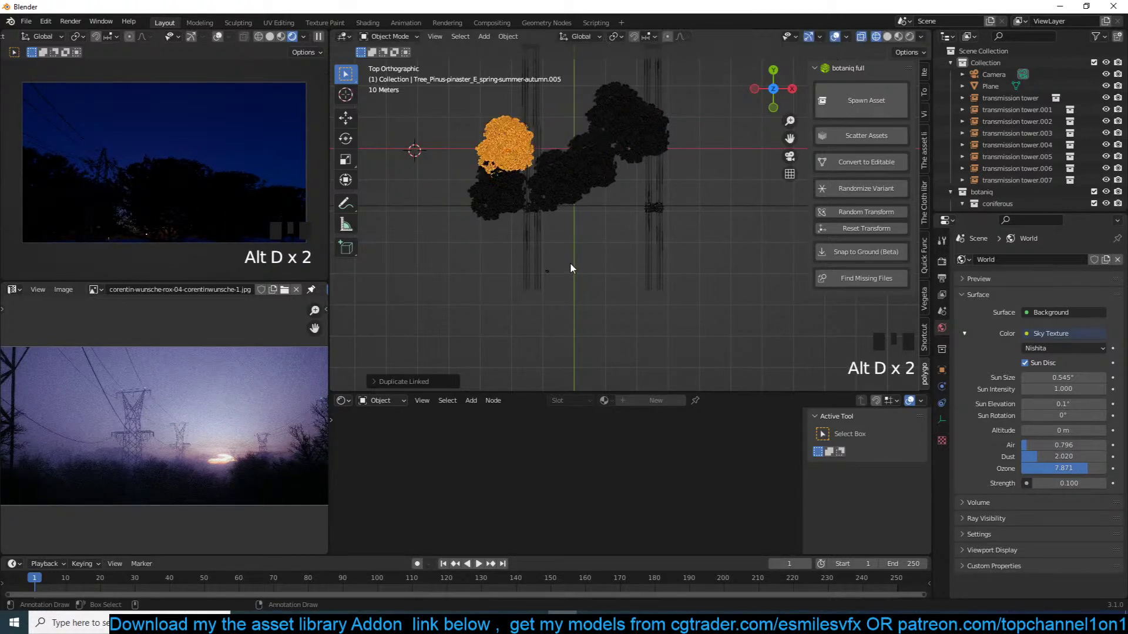
# Select all the pines and lower them along Z in front view, leaving nothing selected
pyautogui.keyDown('shift'); pyautogui.click(486, 201); pyautogui.keyUp('shift')
pyautogui.keyDown('shift'); pyautogui.click(555, 179); pyautogui.keyUp('shift')
pyautogui.keyDown('shift'); pyautogui.click(593, 155); pyautogui.keyUp('shift')
pyautogui.keyDown('shift'); pyautogui.click(621, 122); pyautogui.keyUp('shift')
pyautogui.keyDown('shift'); pyautogui.click(590, 164); pyautogui.keyUp('shift')
pyautogui.keyDown('shift'); pyautogui.click(611, 144); pyautogui.keyUp('shift')
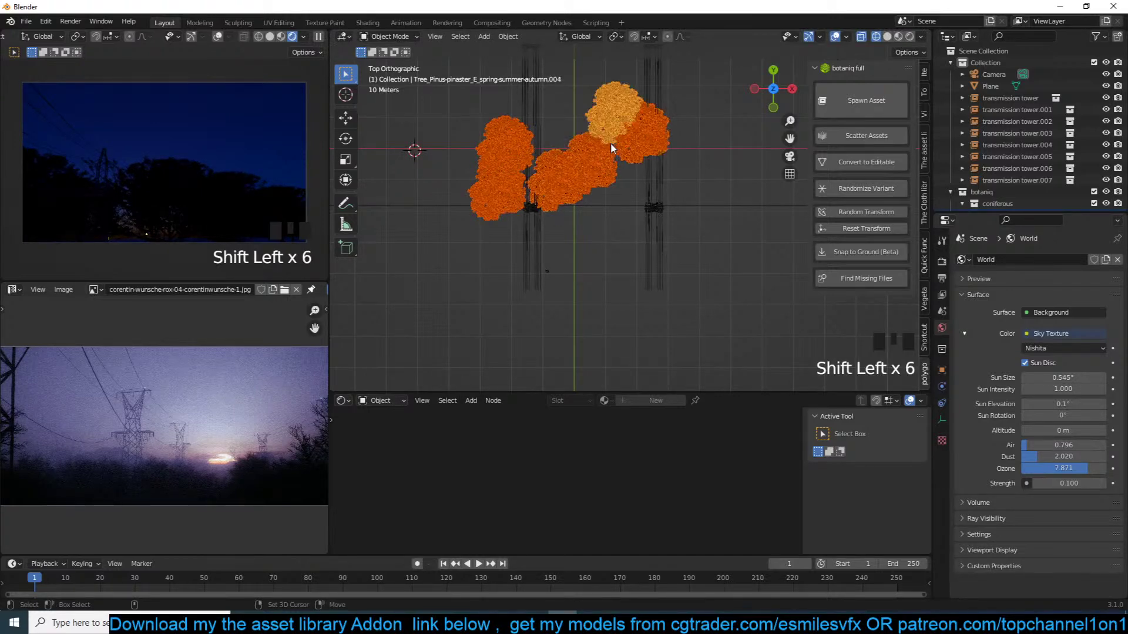
pyautogui.press('KP_1')
pyautogui.press('g')
pyautogui.press('z')
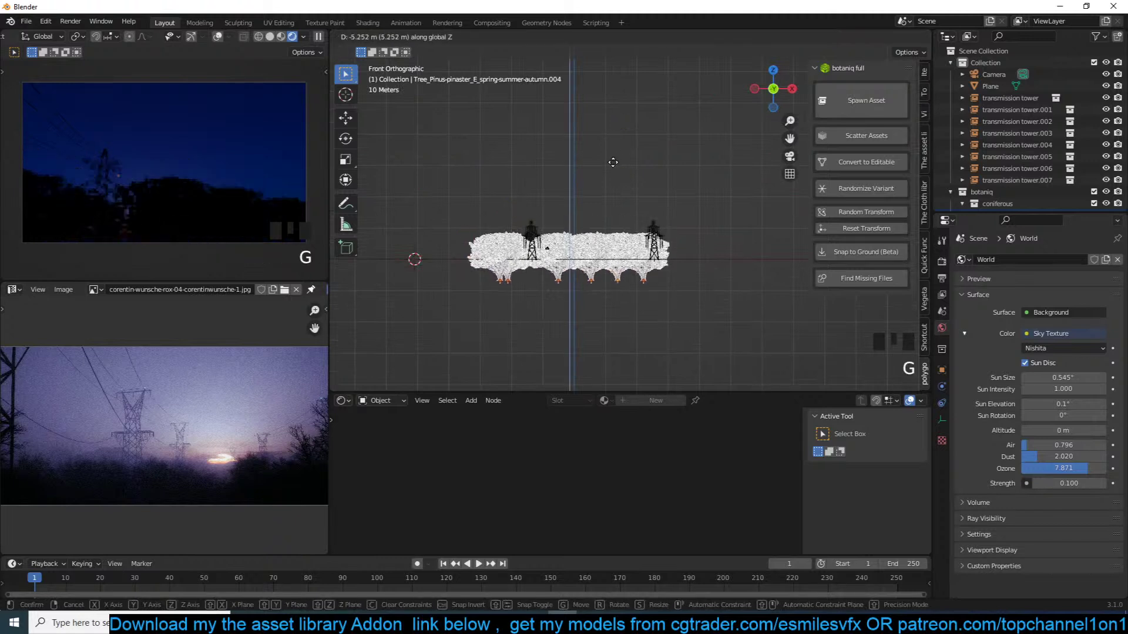
pyautogui.click(610, 167)
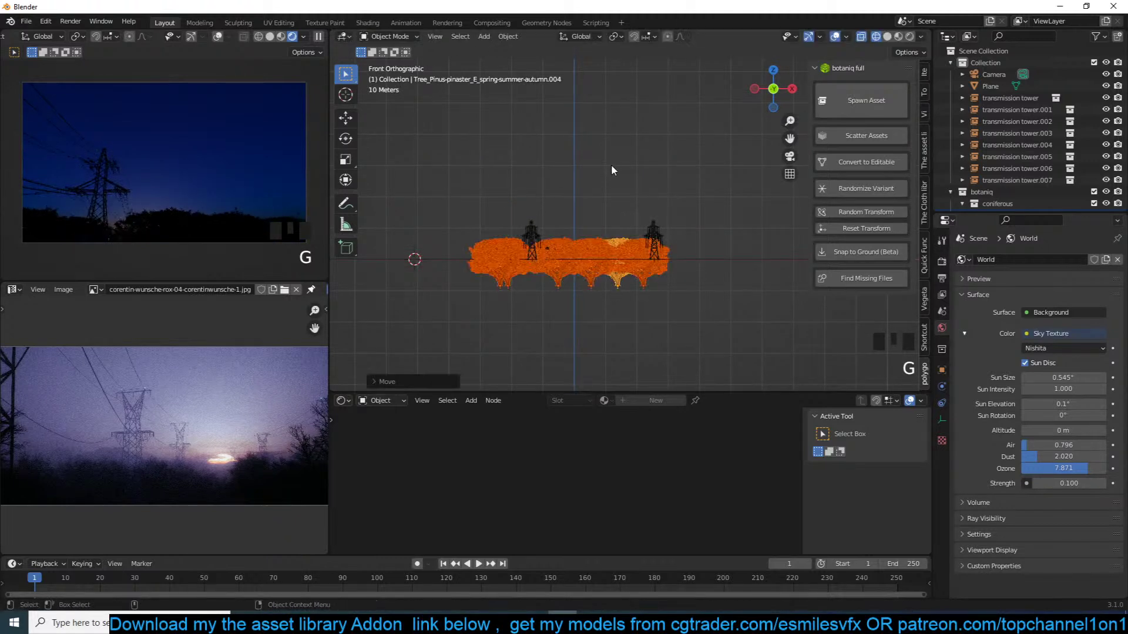
pyautogui.hotkey('alt', 'a')
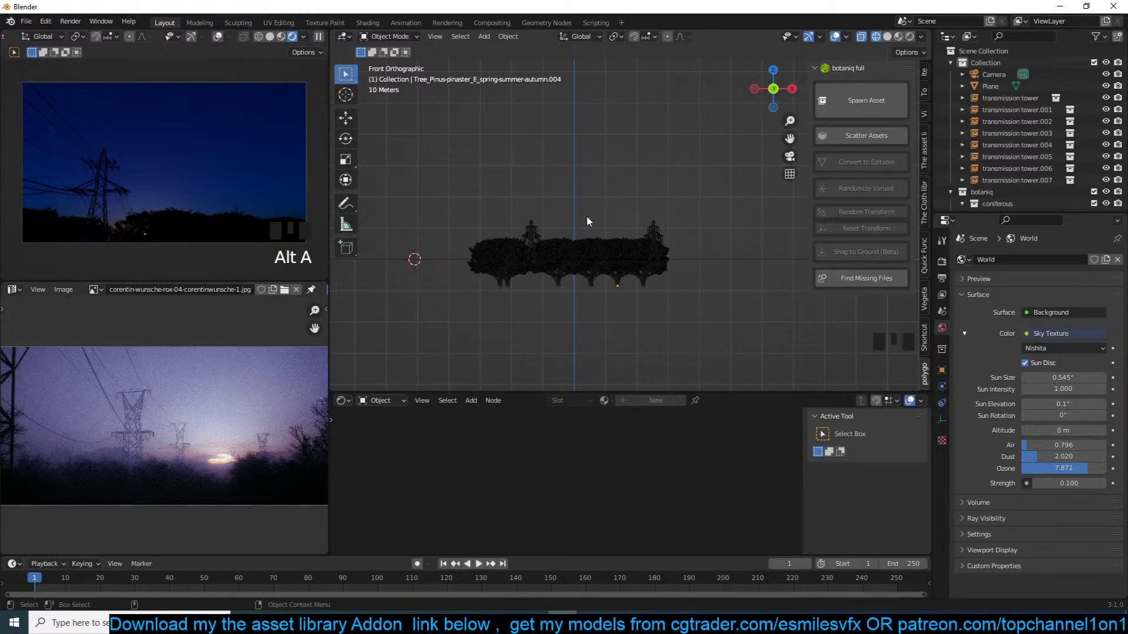
# Reframe the shot in camera view by trackball-rotating and moving the camera, keeping the tower above the tree line, then deselect it
pyautogui.press('KP_0')
pyautogui.click(632, 171)
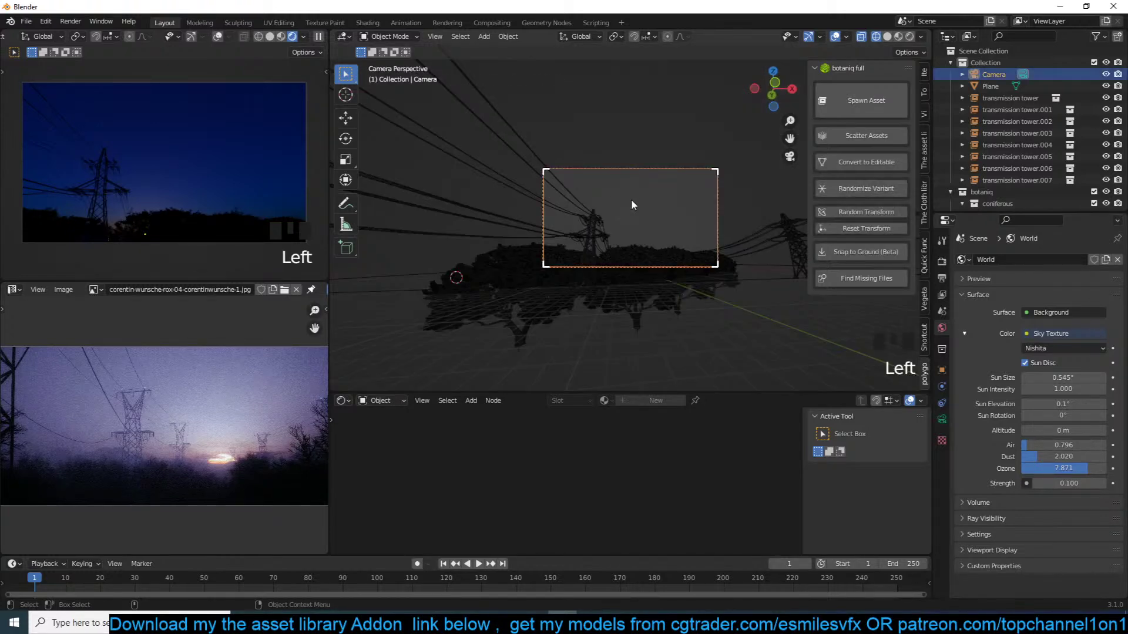
pyautogui.press('r')
pyautogui.press('r')
pyautogui.click(636, 239)
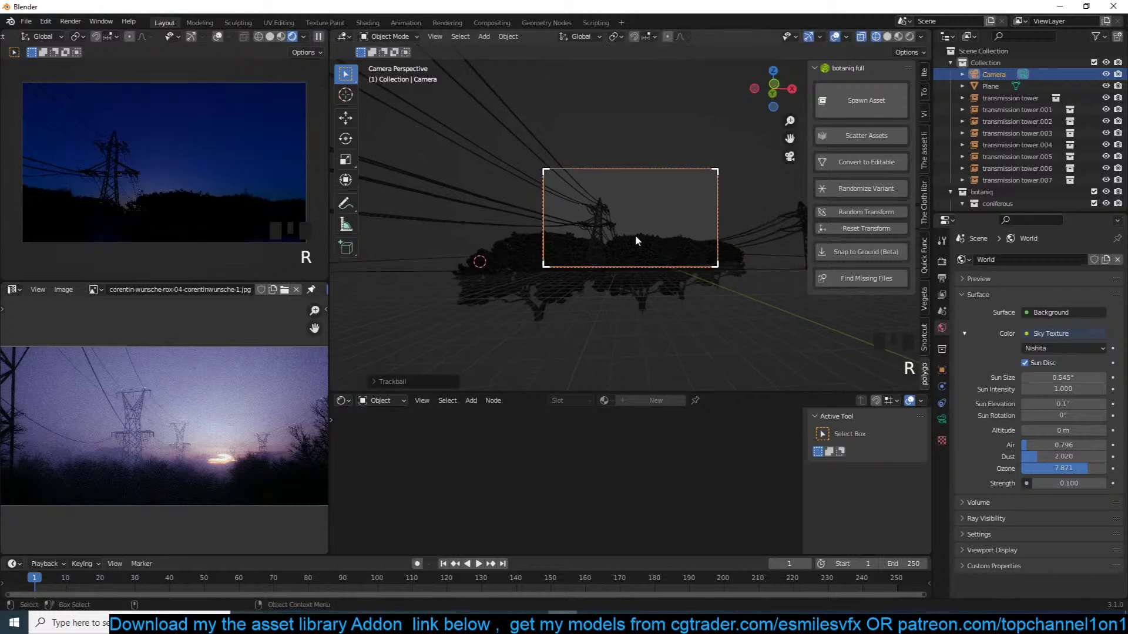
pyautogui.press('g')
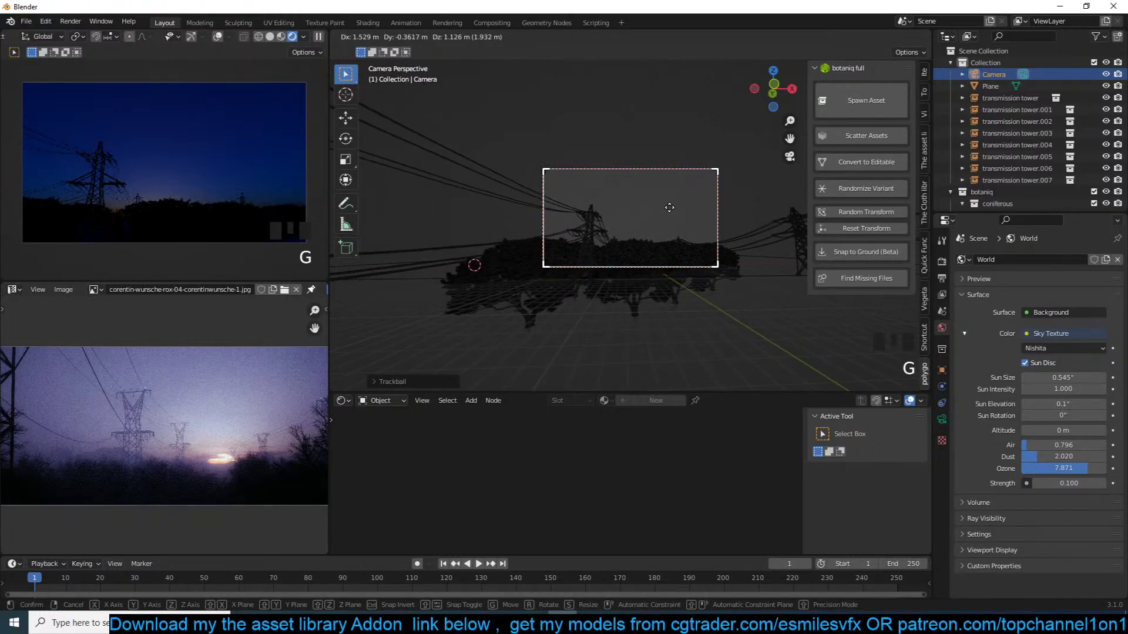
pyautogui.click(656, 226)
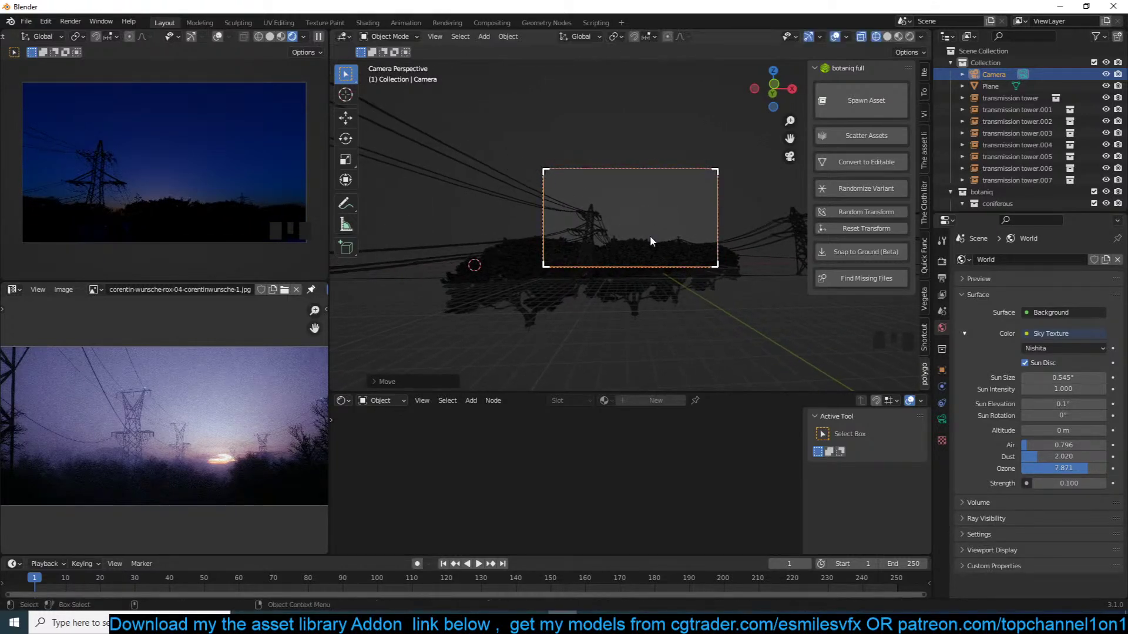
pyautogui.scroll(3, 649, 235)
pyautogui.hotkey('alt', 'a')
# Save the scene as sunset.blend in a new folder named sunset inside the march folder
pyautogui.hotkey('ctrl', 's')
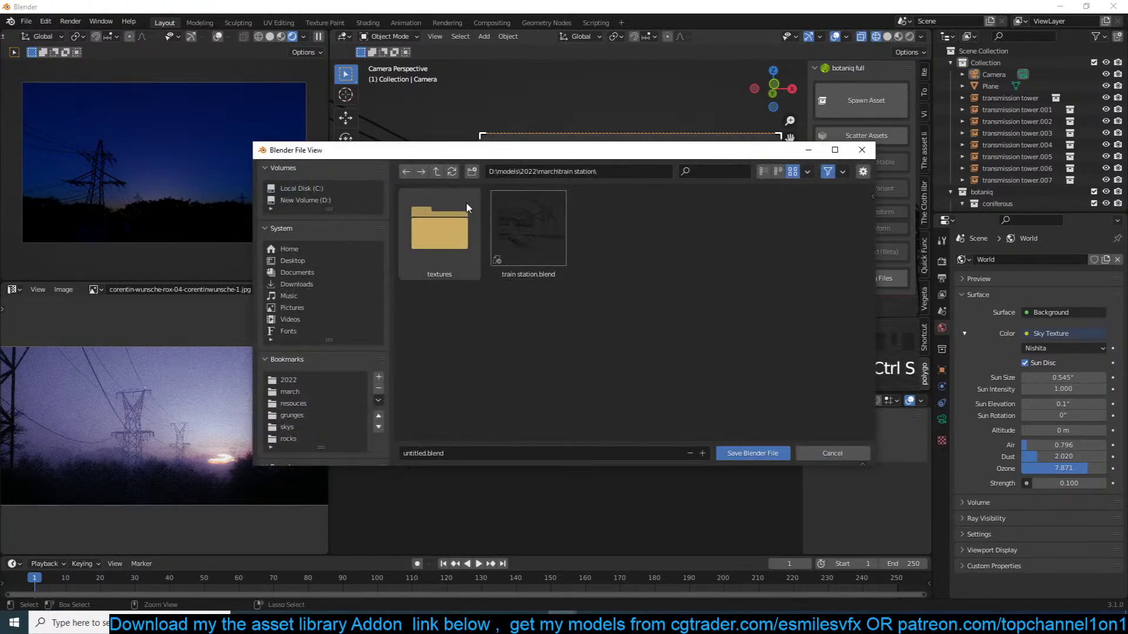
pyautogui.click(436, 171)
pyautogui.click(468, 172)
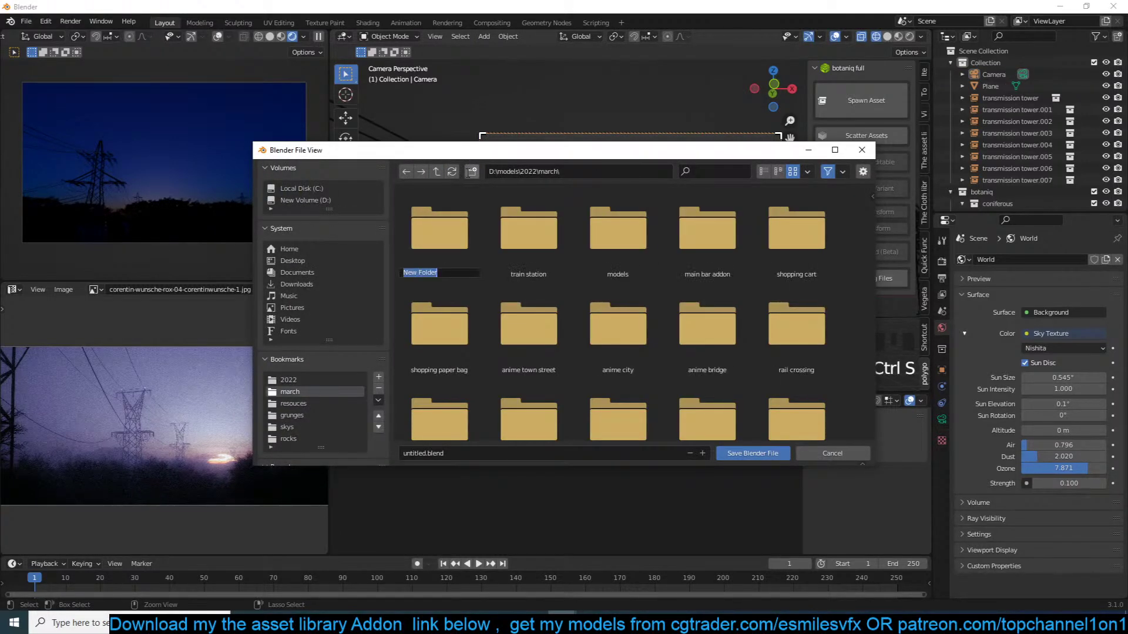
pyautogui.write('su')
pyautogui.click(453, 230)
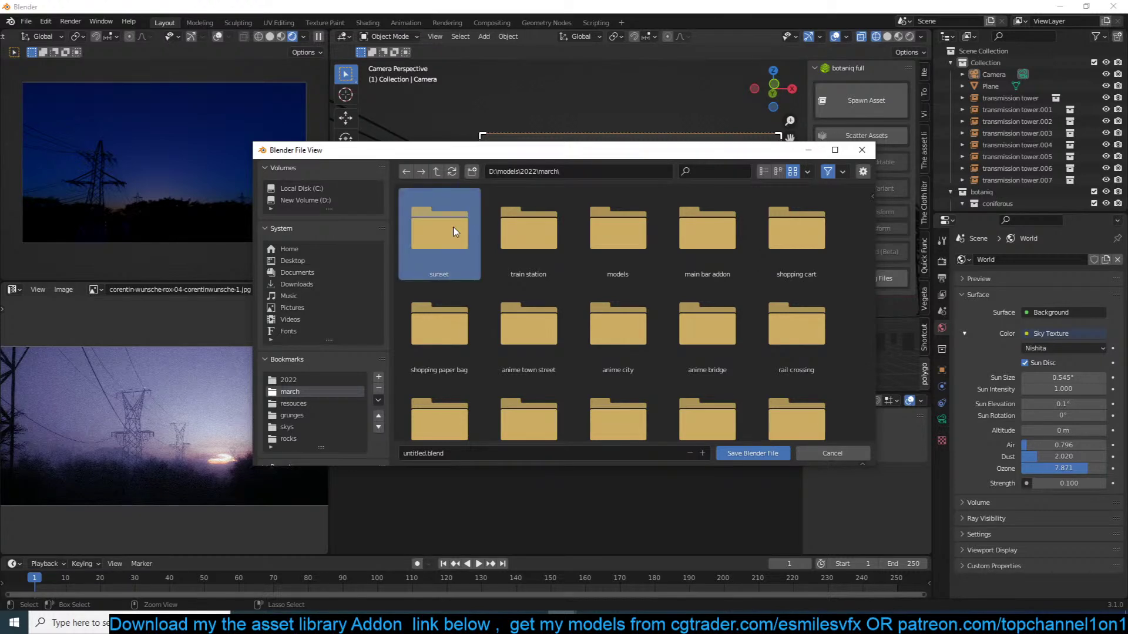
pyautogui.doubleClick(453, 231)
pyautogui.click(565, 455)
pyautogui.write('sunset')
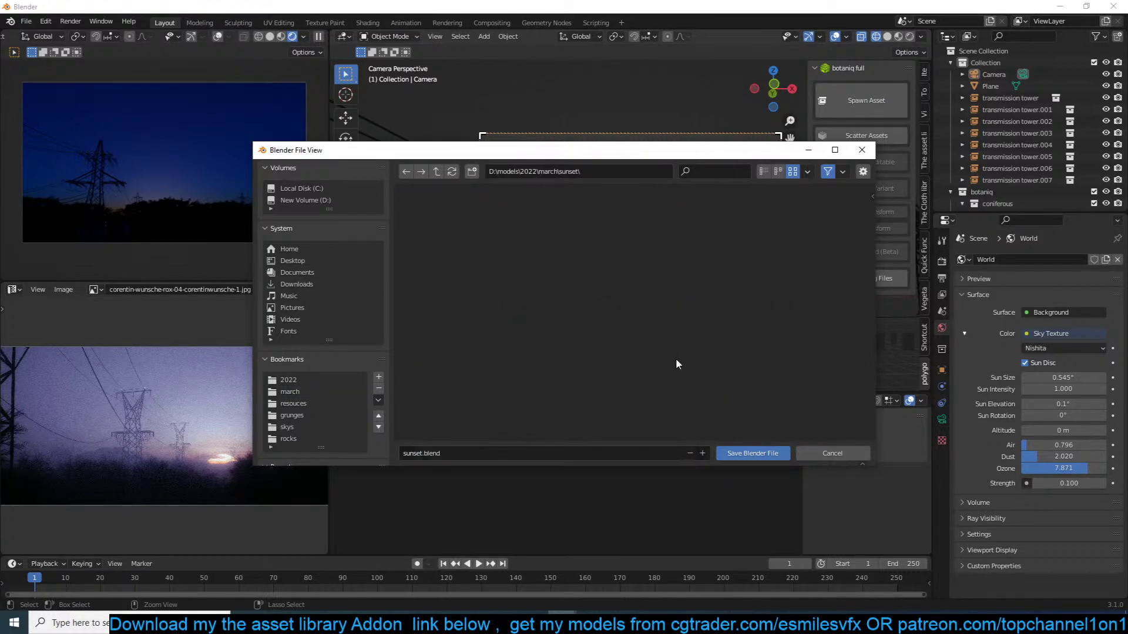
pyautogui.click(738, 455)
# Set the world background strength to 0.01
pyautogui.keyDown('shift'); pyautogui.moveTo(684, 289); pyautogui.dragTo(650, 265, button='middle'); pyautogui.keyUp('shift')
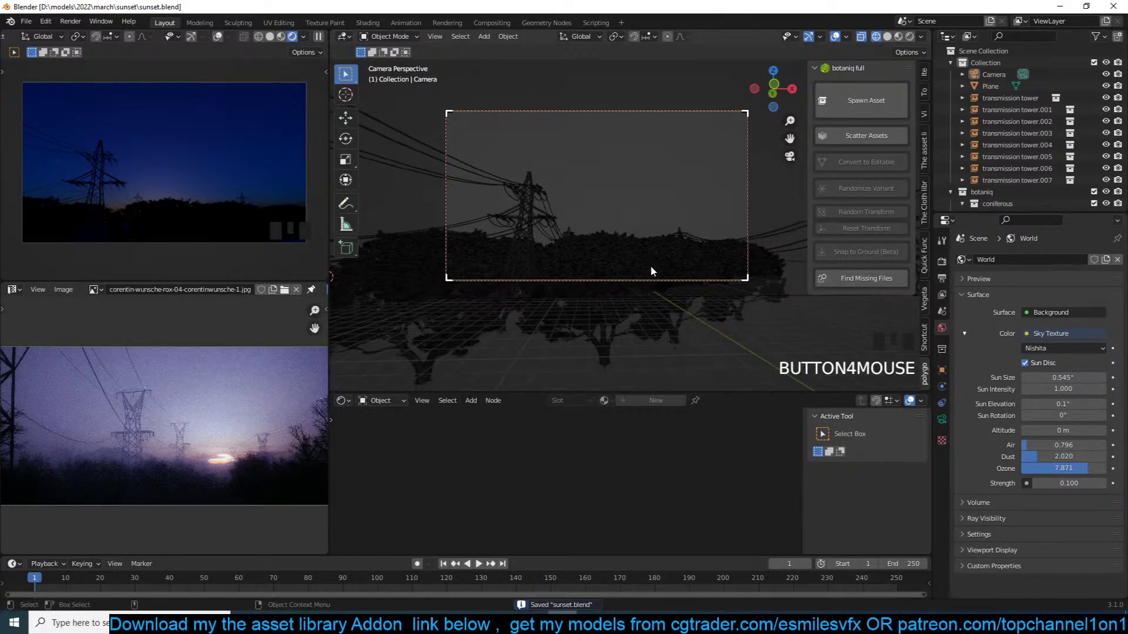
pyautogui.scroll(2, 671, 277)
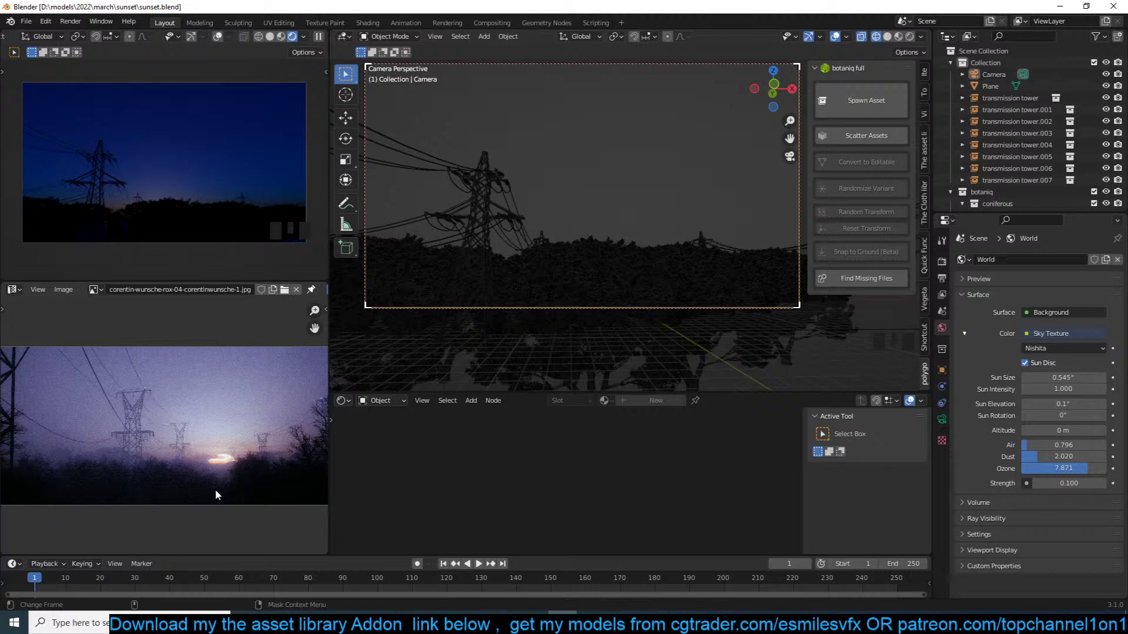
pyautogui.click(1081, 483)
pyautogui.write('.01')
pyautogui.click(999, 480)
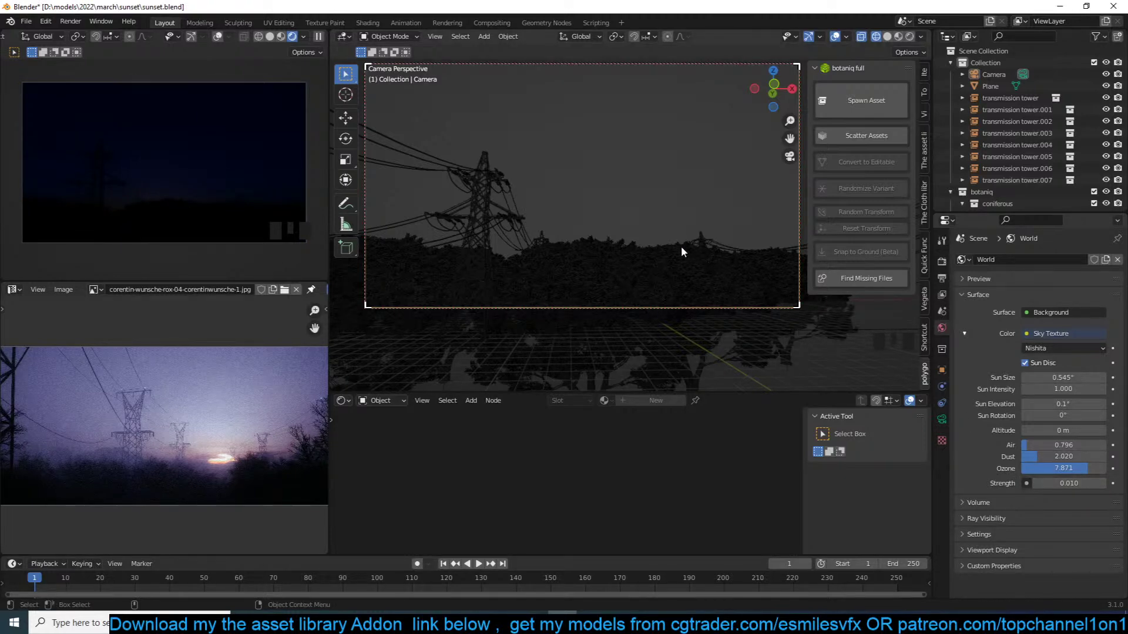
# Add an area light at a repositioned 3D cursor in top view and move it to the positive Y side of the pines
pyautogui.press('KP_7')
pyautogui.keyDown('shift'); pyautogui.moveTo(683, 203); pyautogui.dragTo(608, 219, button='middle'); pyautogui.keyUp('shift')
pyautogui.keyDown('shift'); pyautogui.rightClick(570, 185); pyautogui.keyUp('shift')
pyautogui.hotkey('shift', 'a')
pyautogui.moveTo(528, 332)
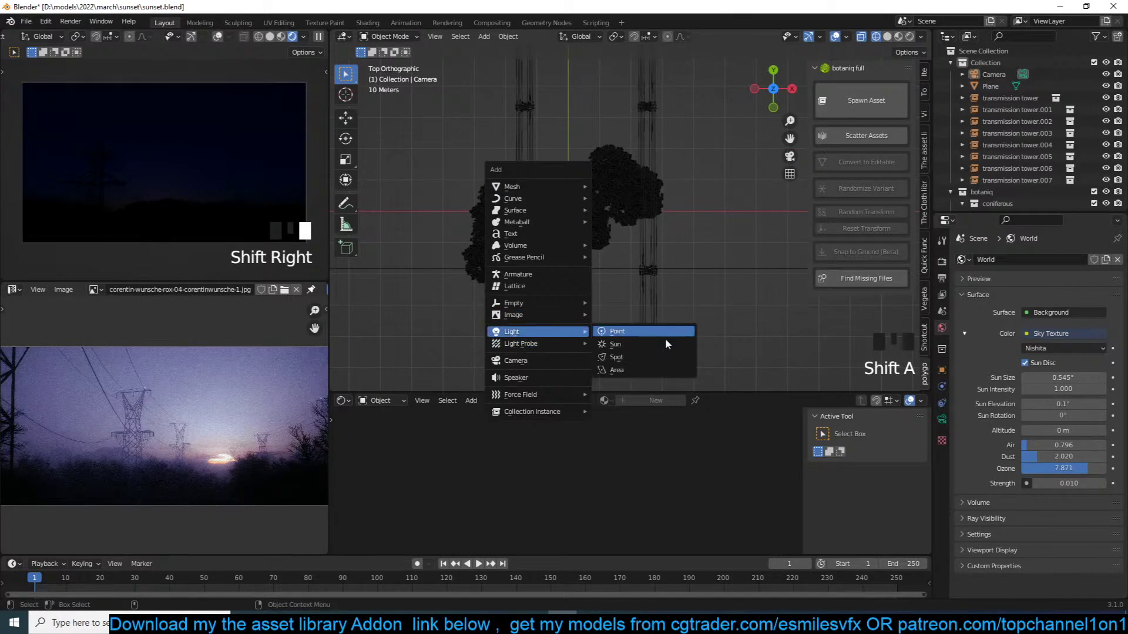
pyautogui.click(653, 370)
pyautogui.press('g')
pyautogui.click(662, 276)
# Tilt the area light toward the towers in right view and raise it above the tree line
pyautogui.press('KP_3')
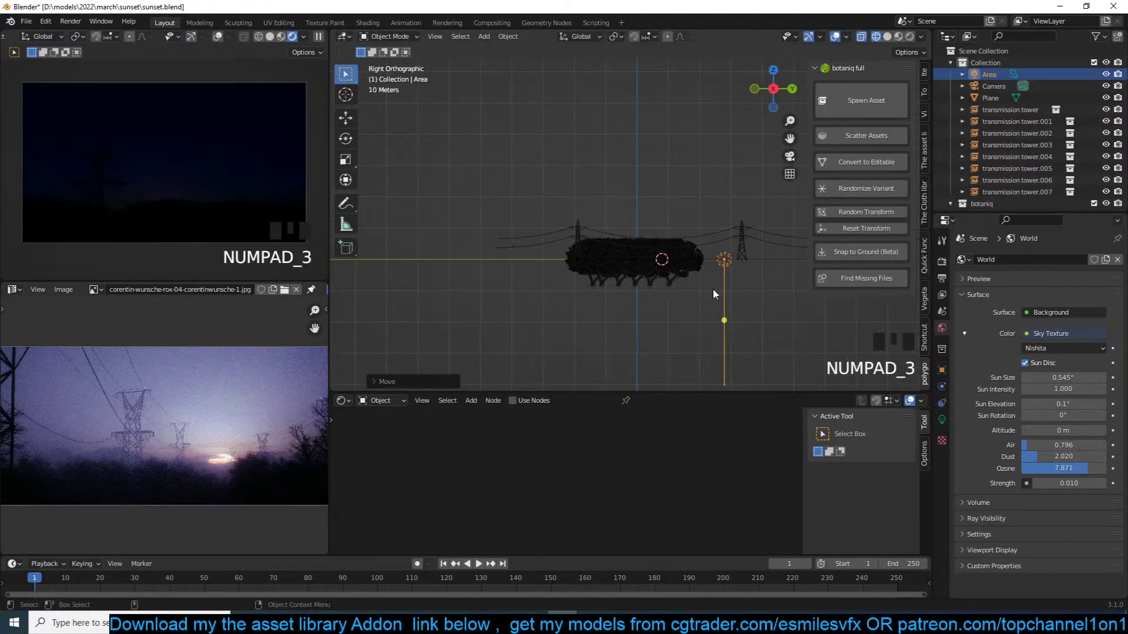
pyautogui.press('r')
pyautogui.click(688, 313)
pyautogui.press('g')
pyautogui.click(670, 244)
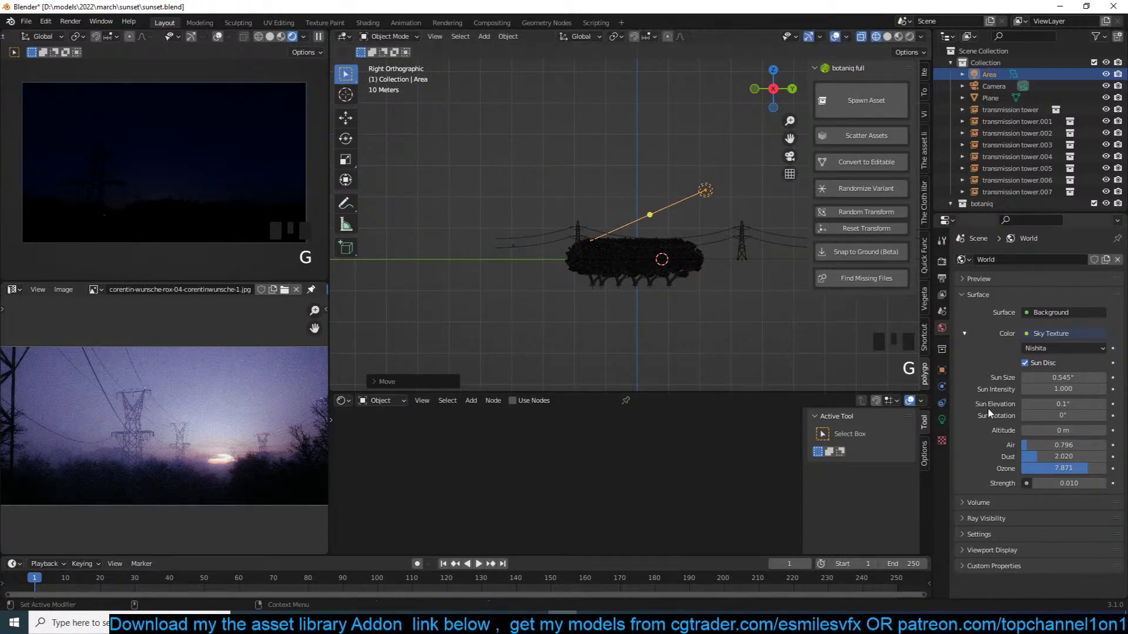
# Set the area light's power to 1000 W, its colour to pale blue and its size to 10 m
pyautogui.click(941, 420)
pyautogui.click(1064, 340)
pyautogui.write('1000')
pyautogui.press('Return')
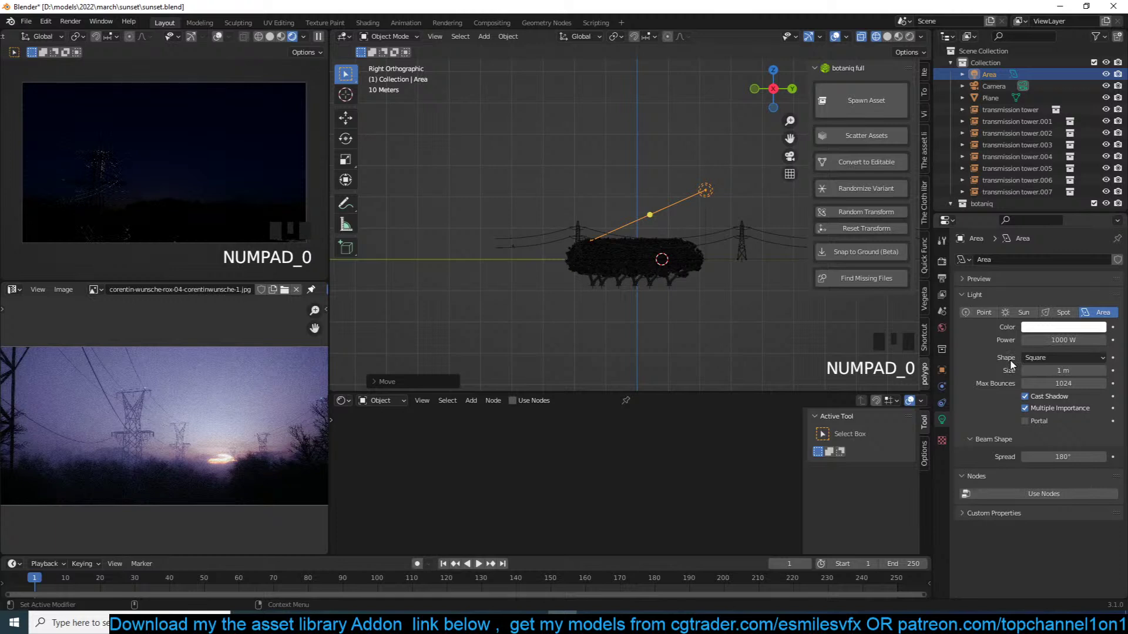
pyautogui.click(1043, 330)
pyautogui.click(1067, 221)
pyautogui.click(1056, 210)
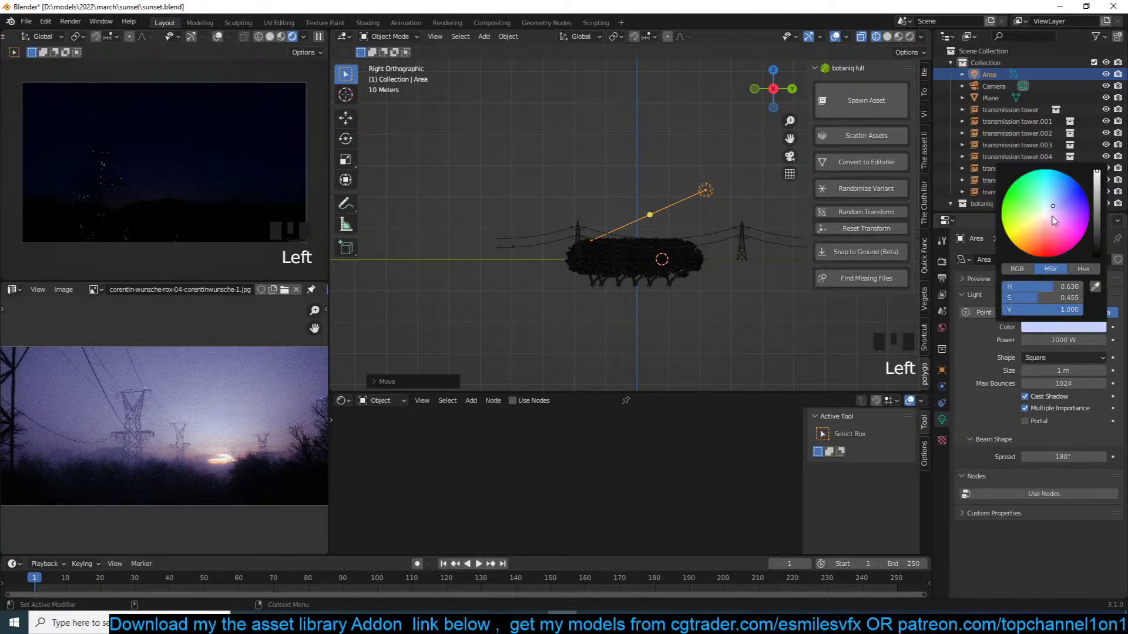
pyautogui.doubleClick(1059, 369)
pyautogui.write('10')
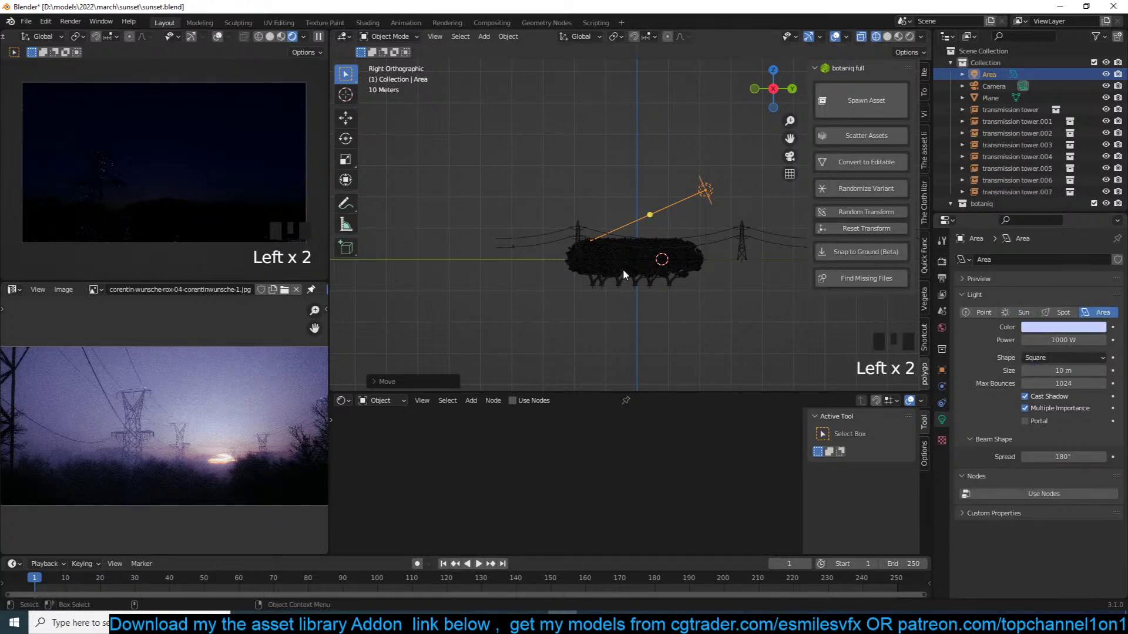
# Stretch the area light along X in front view, enlarge it past the tree band's width and reposition it above the pines
pyautogui.press('KP_1')
pyautogui.press('c')
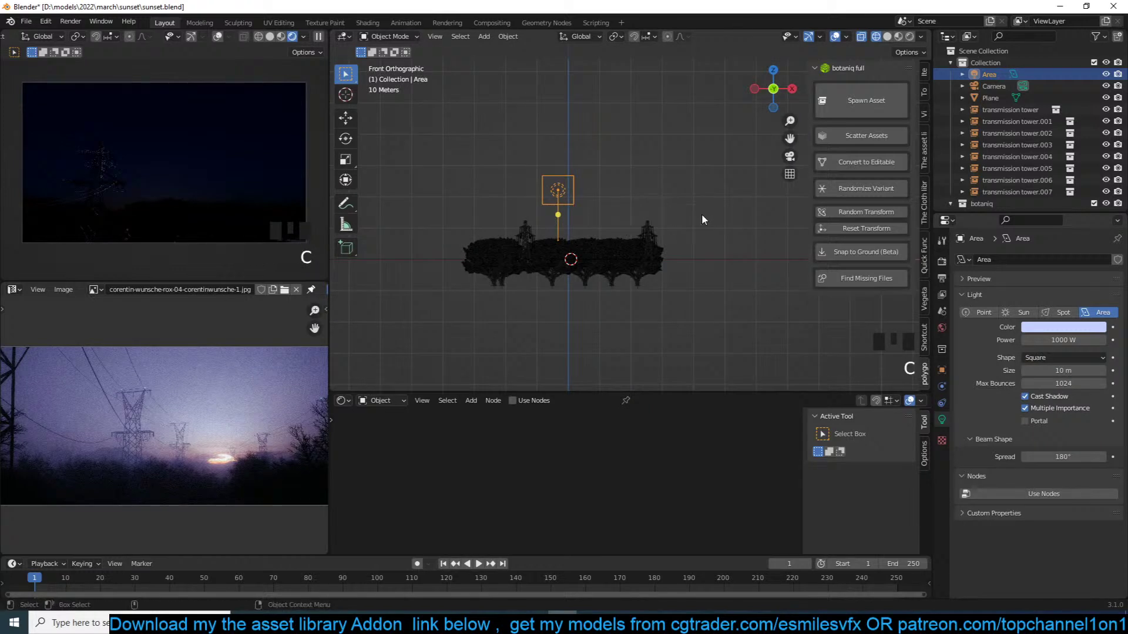
pyautogui.press('s')
pyautogui.press('x')
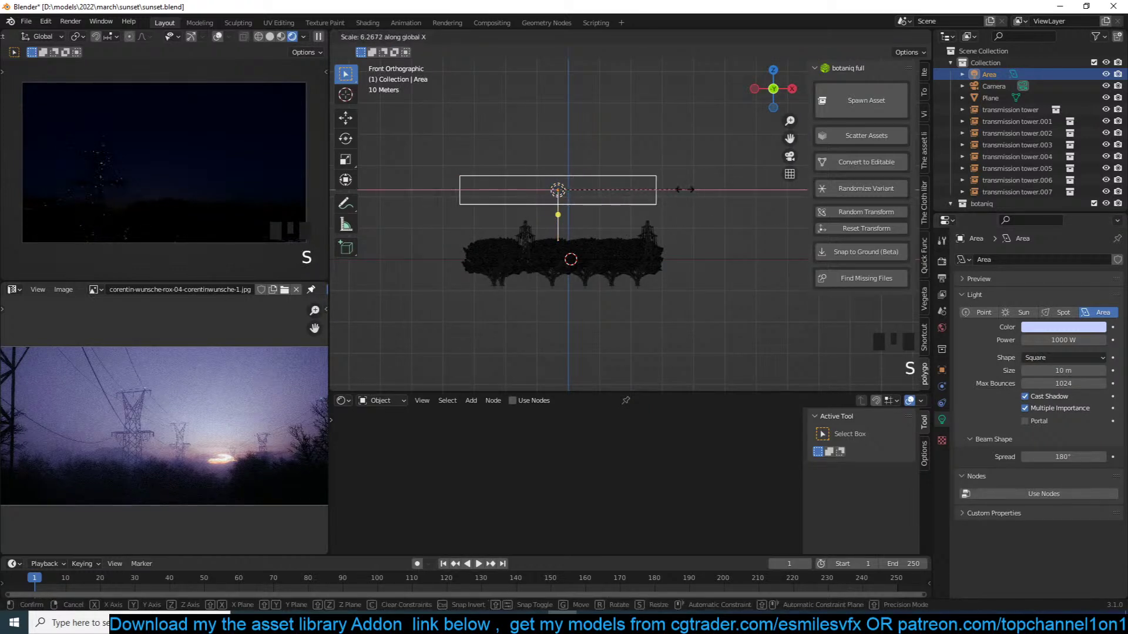
pyautogui.click(620, 217)
pyautogui.press('s')
pyautogui.click(629, 248)
pyautogui.press('g')
pyautogui.click(699, 279)
# Set the area light's power to 10000 W and change its colour to pale pink
pyautogui.click(1045, 339)
pyautogui.write('10')
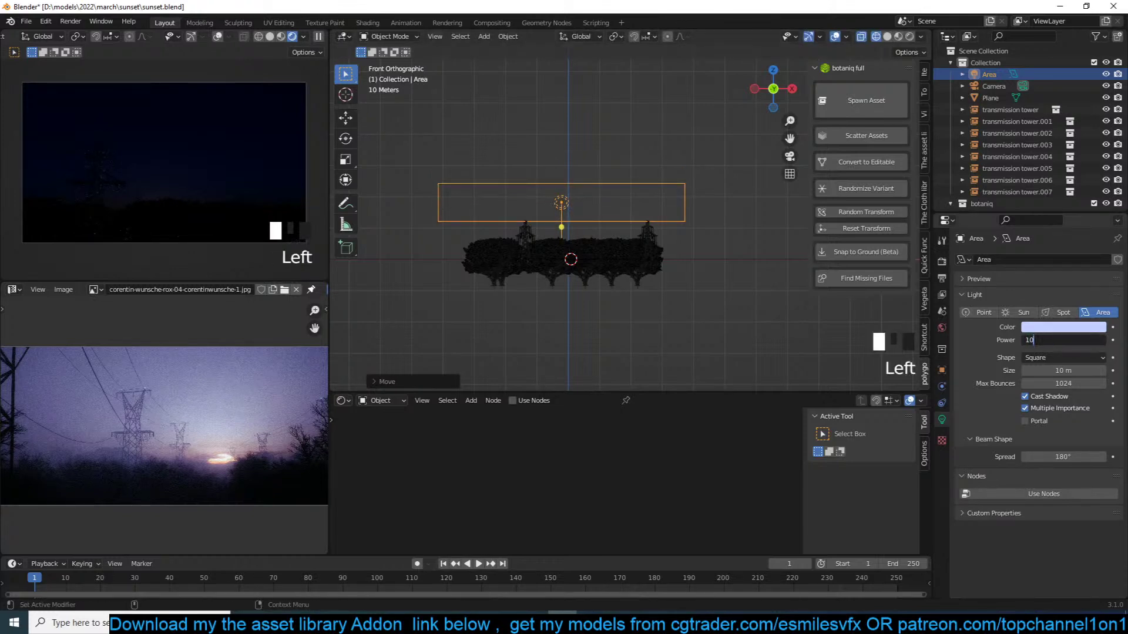
pyautogui.write('000')
pyautogui.press('Return')
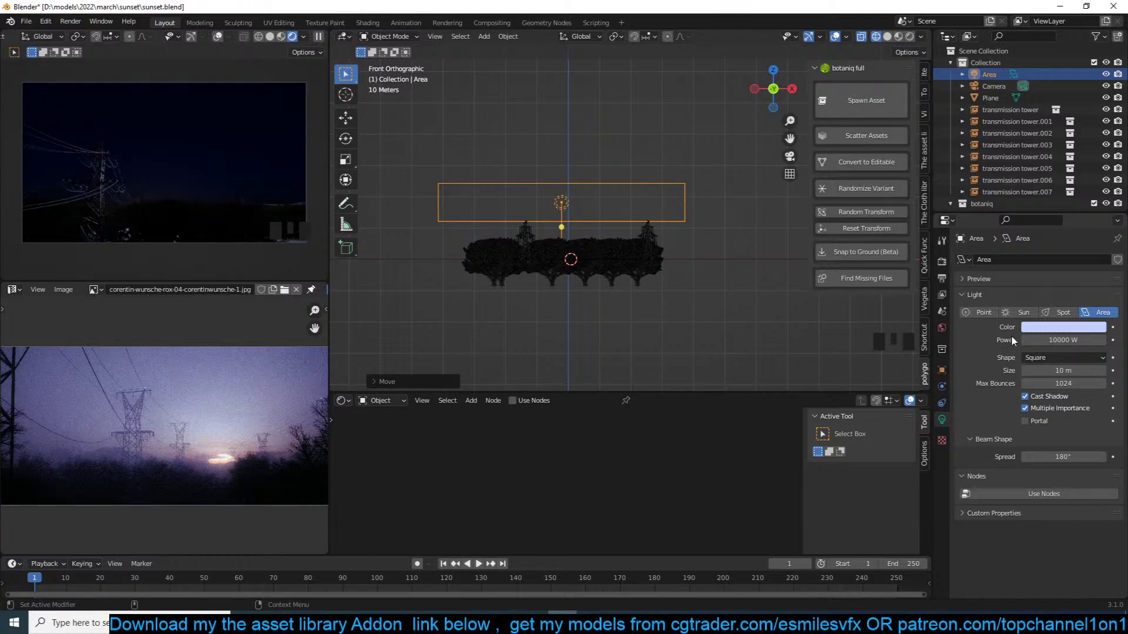
pyautogui.click(1052, 328)
pyautogui.click(1048, 221)
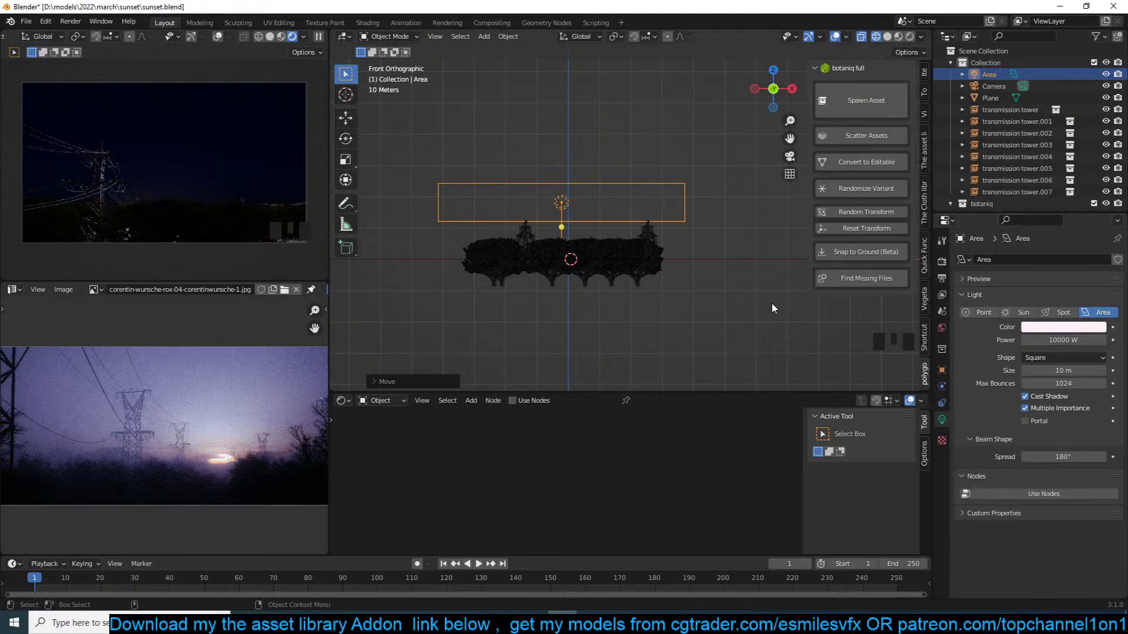
# Scale the area light in right view and move it down to the positive Y edge of the treetops
pyautogui.press('KP_3')
pyautogui.scroll(4, 761, 299)
pyautogui.scroll(2, 773, 311)
pyautogui.scroll(-4, 672, 309)
pyautogui.press('s')
pyautogui.click(671, 266)
pyautogui.press('g')
pyautogui.click(671, 314)
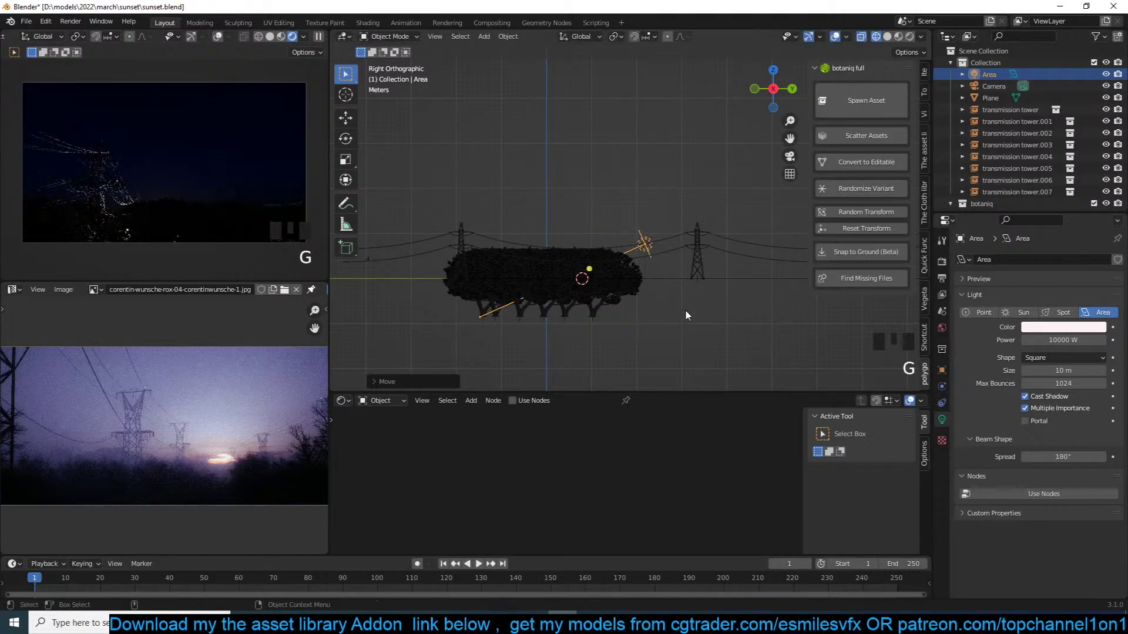
# Reduce the area light's power to 1000 W
pyautogui.click(1028, 340)
pyautogui.write('100')
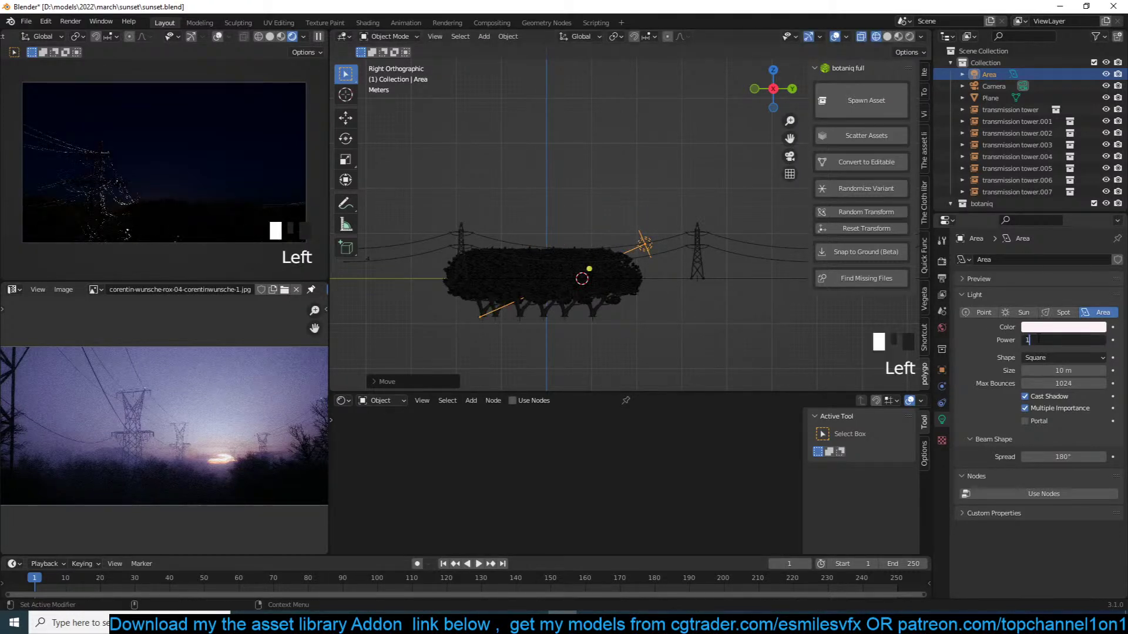
pyautogui.press('Return')
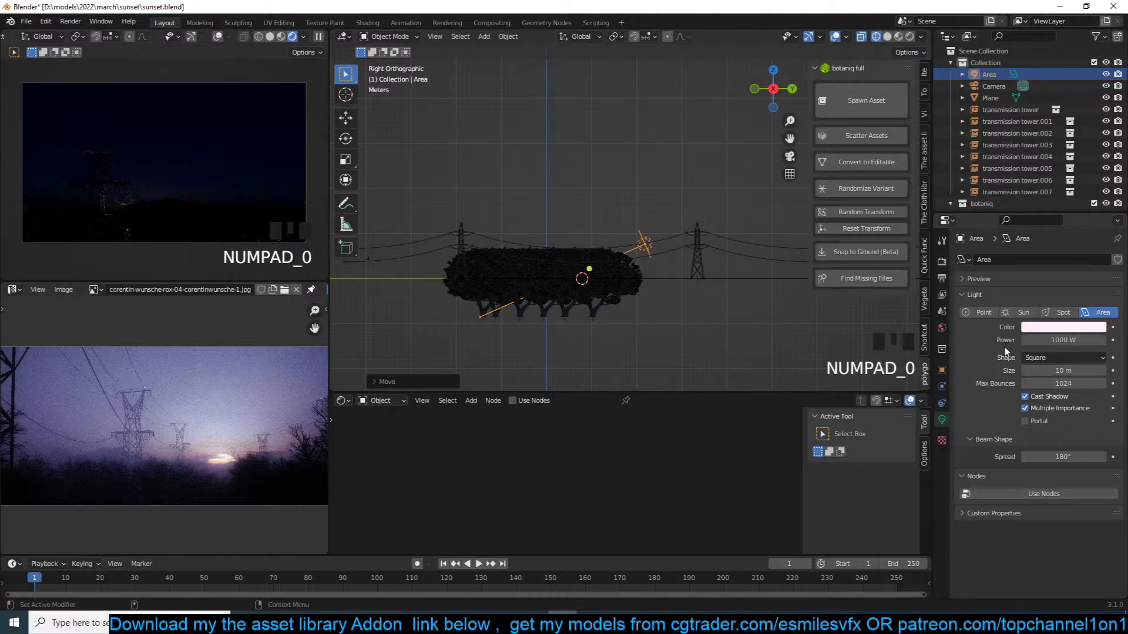
# Try a world background strength of 0.1
pyautogui.click(942, 328)
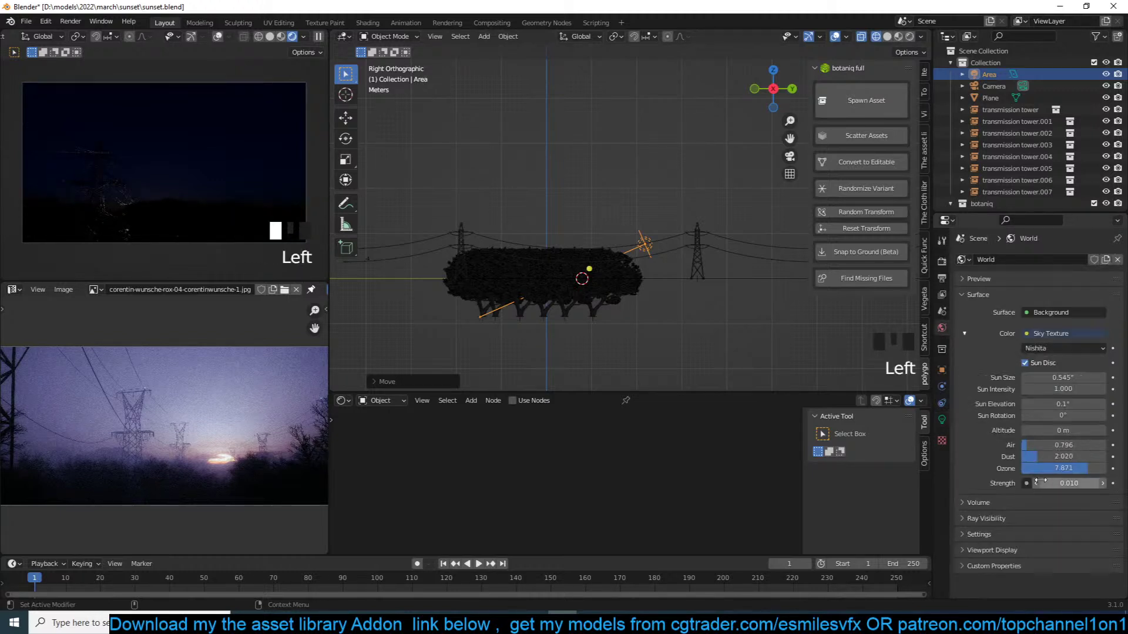
pyautogui.click(1053, 483)
pyautogui.click(993, 486)
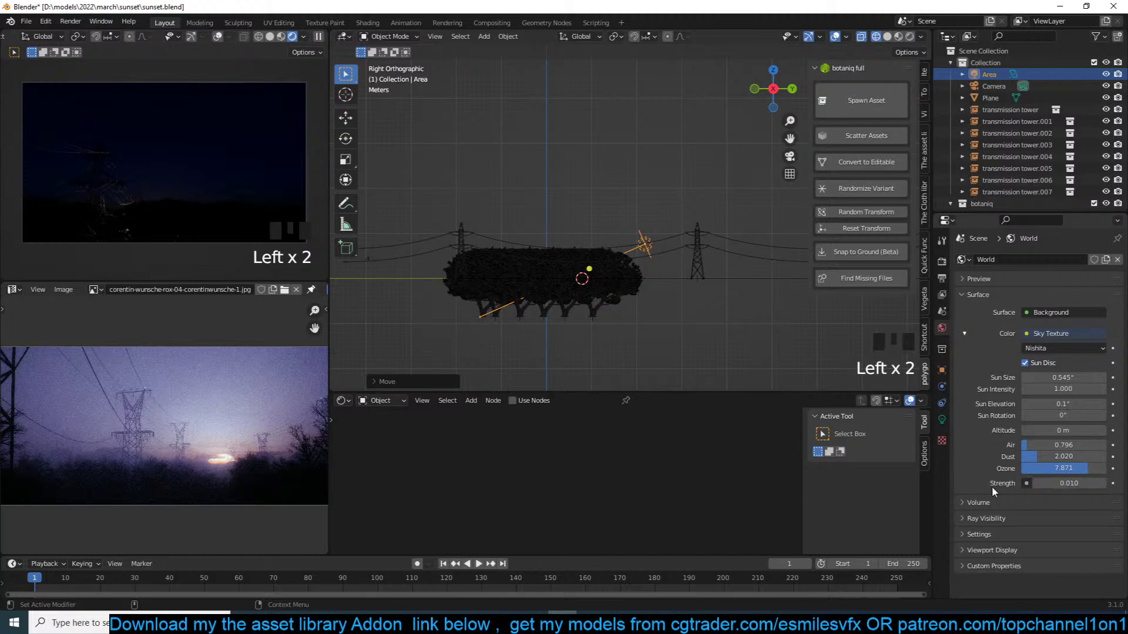
pyautogui.click(1083, 486)
pyautogui.write('.')
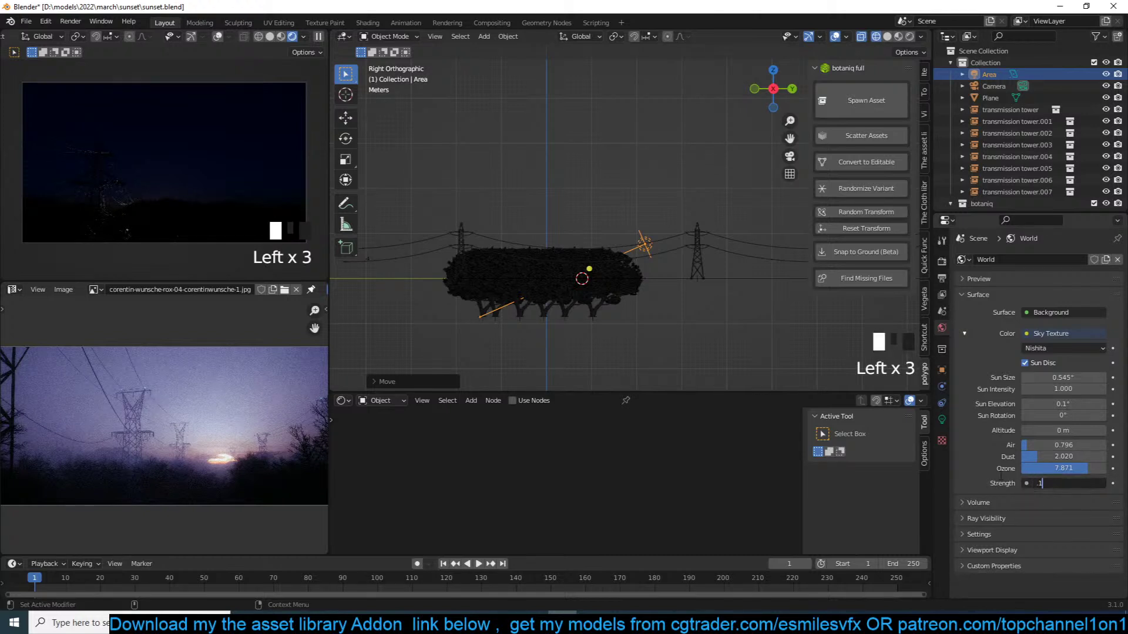
pyautogui.write('1')
pyautogui.click(1002, 481)
# Set the world background strength to 0.05
pyautogui.click(1054, 482)
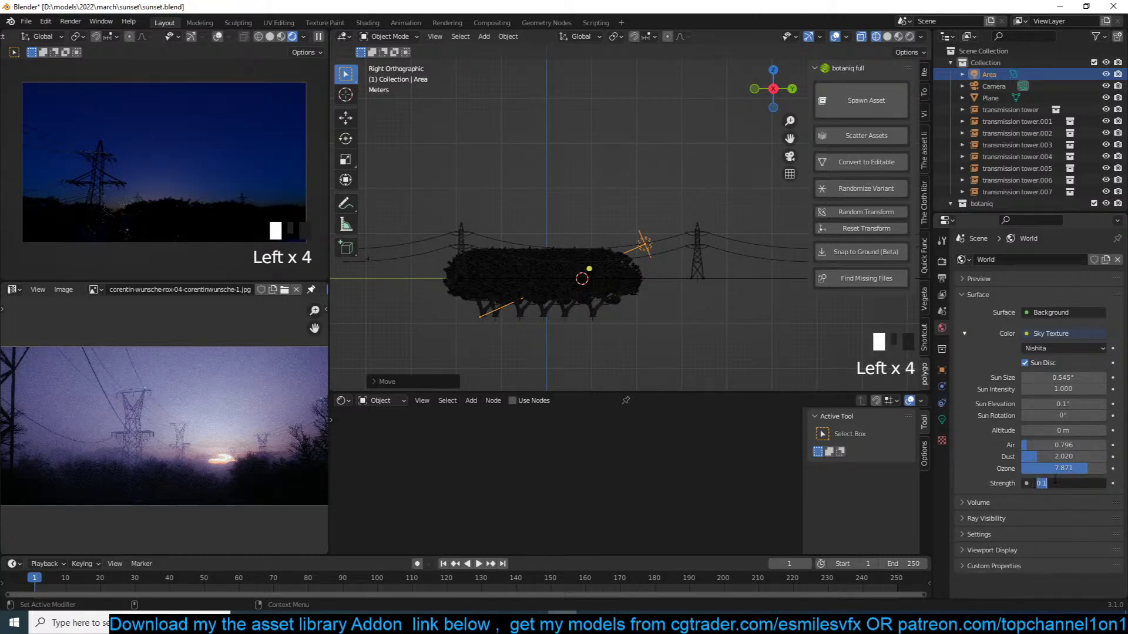
pyautogui.write('.05')
pyautogui.press('Return')
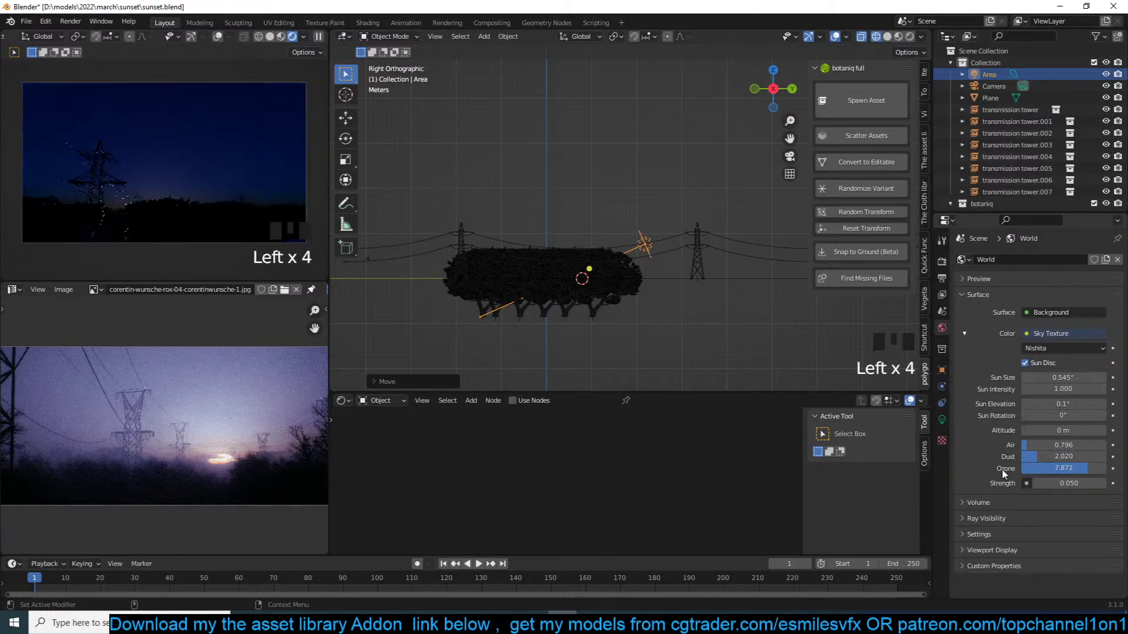
# Set the sky texture's air to 0.252, dust to 3.041 and ozone to 4.946, and disable its sun disc
pyautogui.moveTo(1044, 447)
pyautogui.mouseDown()
pyautogui.moveTo(1089, 449)
pyautogui.moveTo(1025, 446)
pyautogui.mouseUp()
pyautogui.moveTo(1039, 456); pyautogui.dragTo(1063, 468)
pyautogui.click(1030, 363)
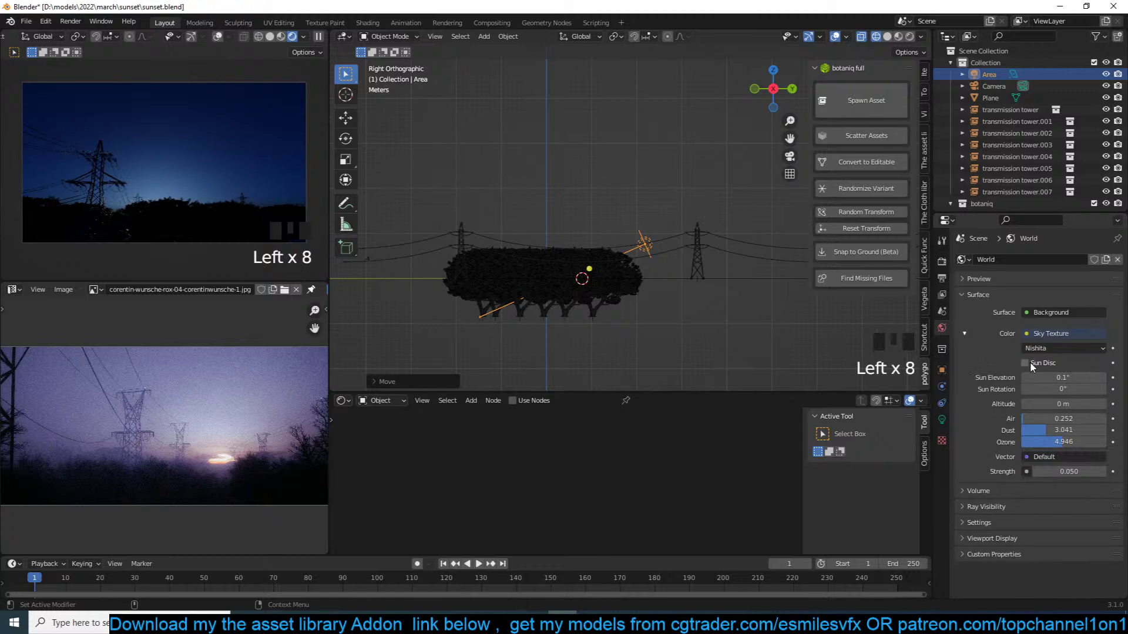
# Enable the sky texture's sun disc and raise its ozone to 6.782
pyautogui.click(1029, 363)
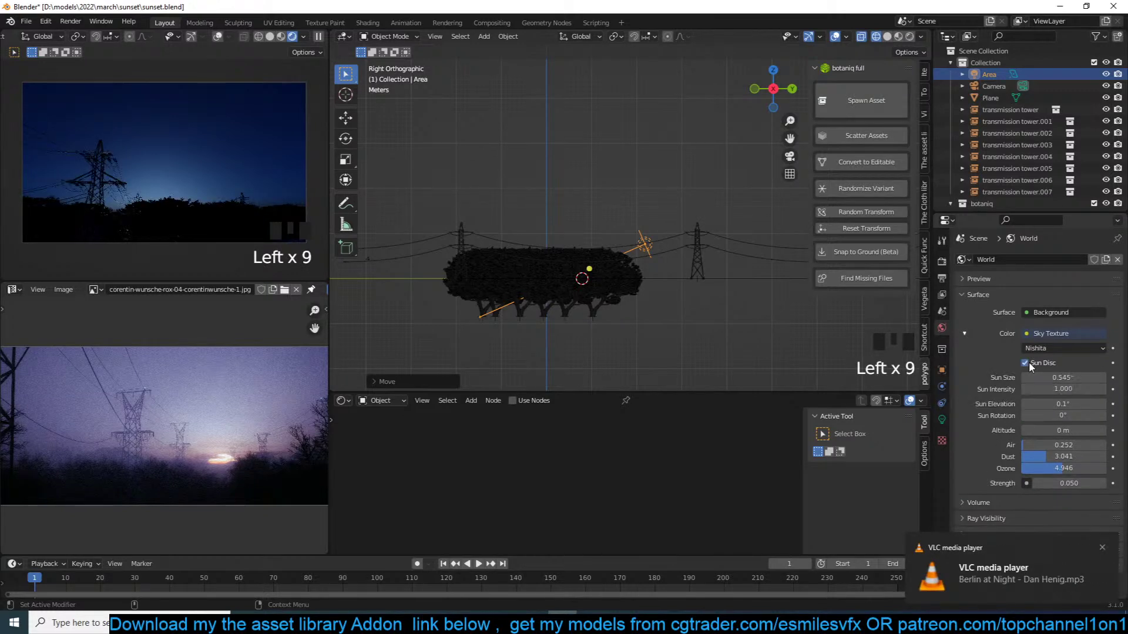
pyautogui.click(1027, 363)
pyautogui.click(1028, 363)
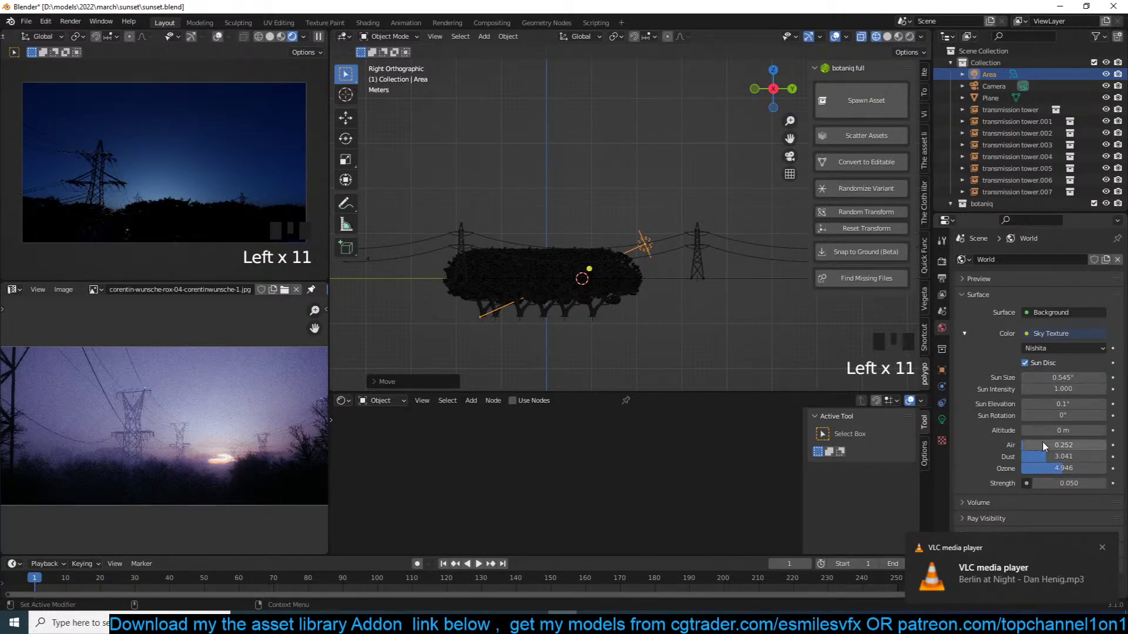
pyautogui.moveTo(1063, 468); pyautogui.dragTo(1079, 467)
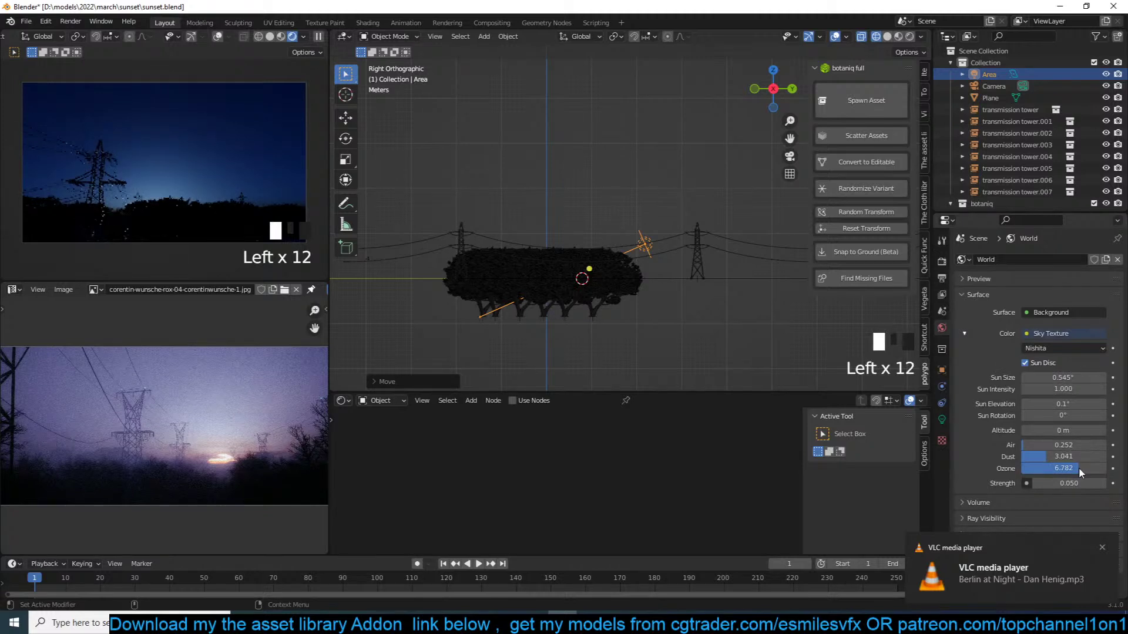
# Set the sky texture's sun elevation to 1°
pyautogui.click(1066, 404)
pyautogui.write('1')
pyautogui.press('Return')
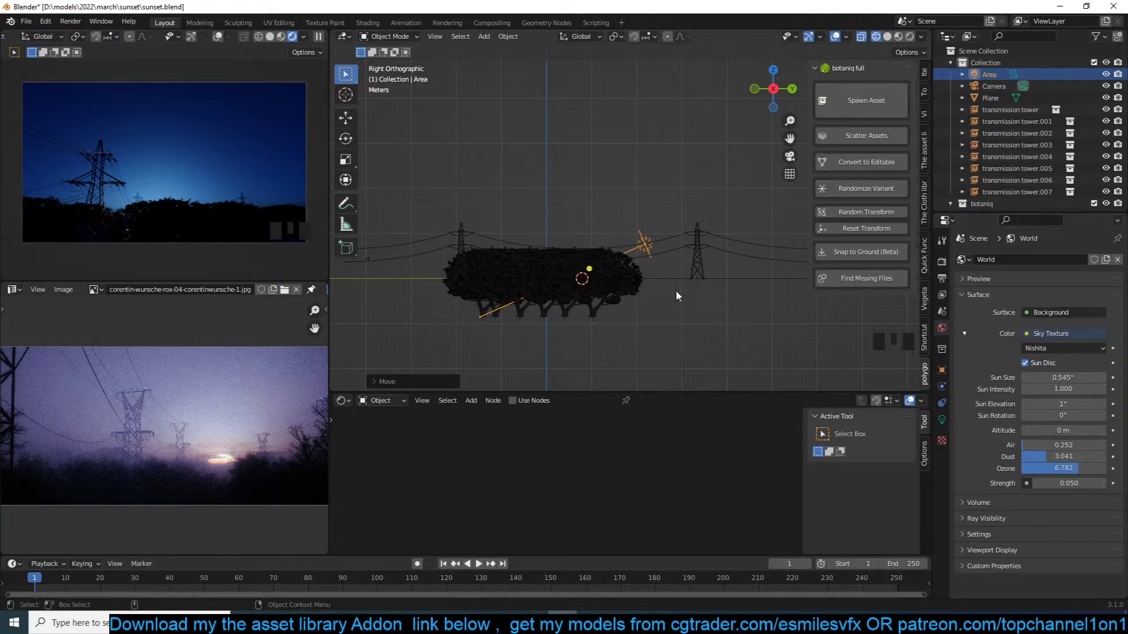
# Reposition the area light beside the tree line and adjust its tilt
pyautogui.scroll(2, 675, 290)
pyautogui.press('g')
pyautogui.click(738, 249)
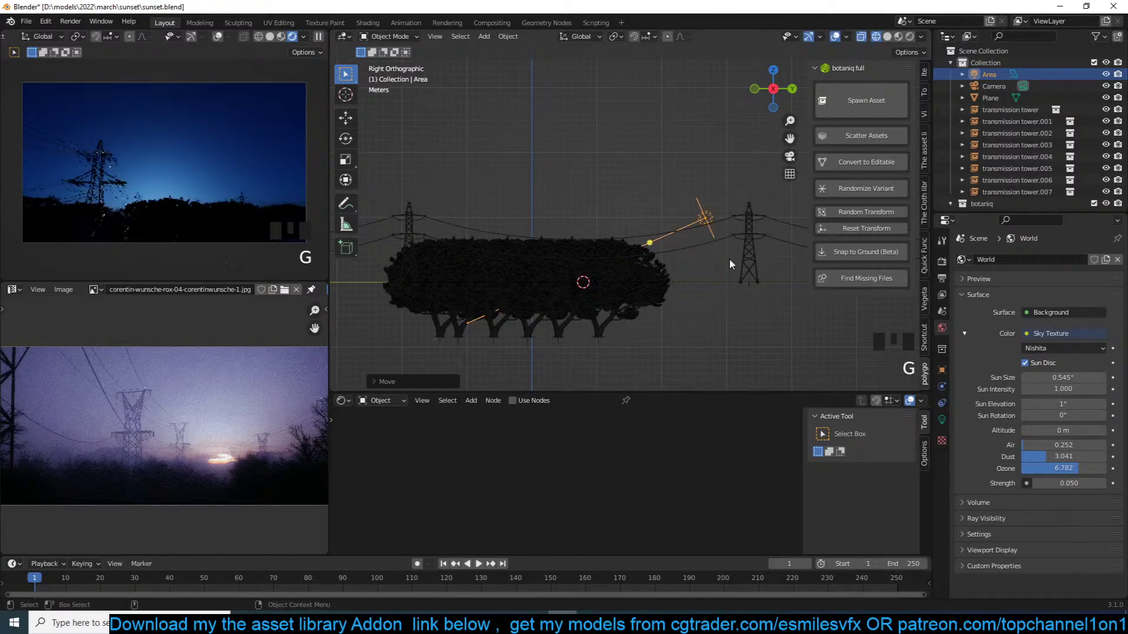
pyautogui.press('r')
pyautogui.click(763, 254)
# Place the area light high above the trees, rotate it to face straight down, and enlarge it
pyautogui.press('g')
pyautogui.click(650, 154)
pyautogui.press('r')
pyautogui.click(718, 140)
pyautogui.press('c')
pyautogui.press('Escape')
pyautogui.press('s')
pyautogui.press('y')
pyautogui.click(866, 194)
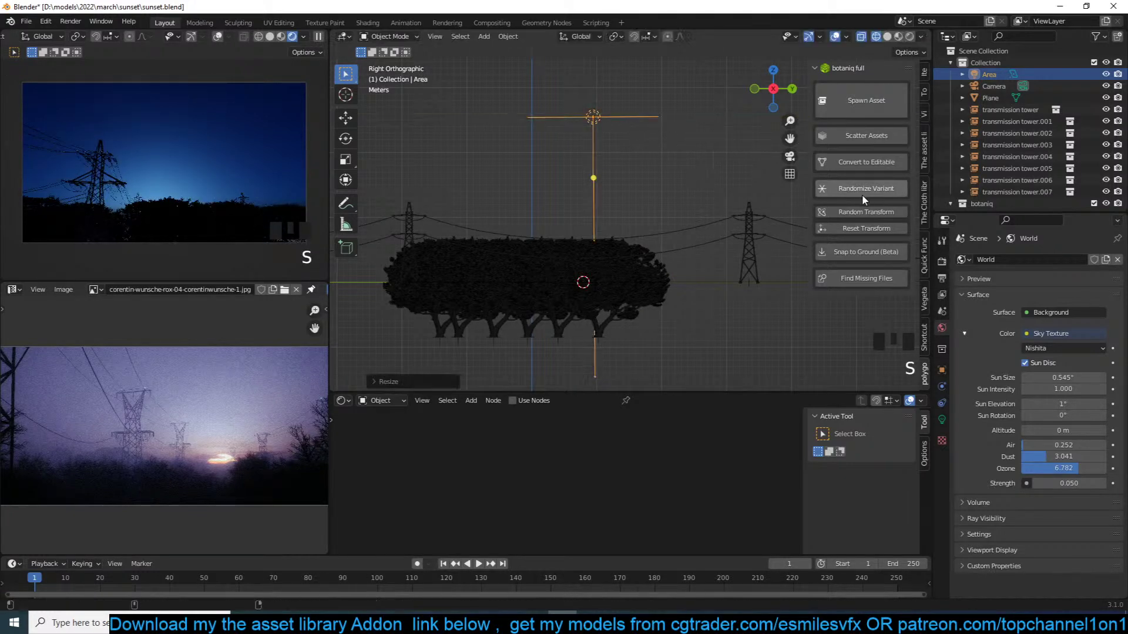
# Hide and reveal the area light to compare its effect, and set its power to 1000 W
pyautogui.press('h')
pyautogui.hotkey('alt', 'h')
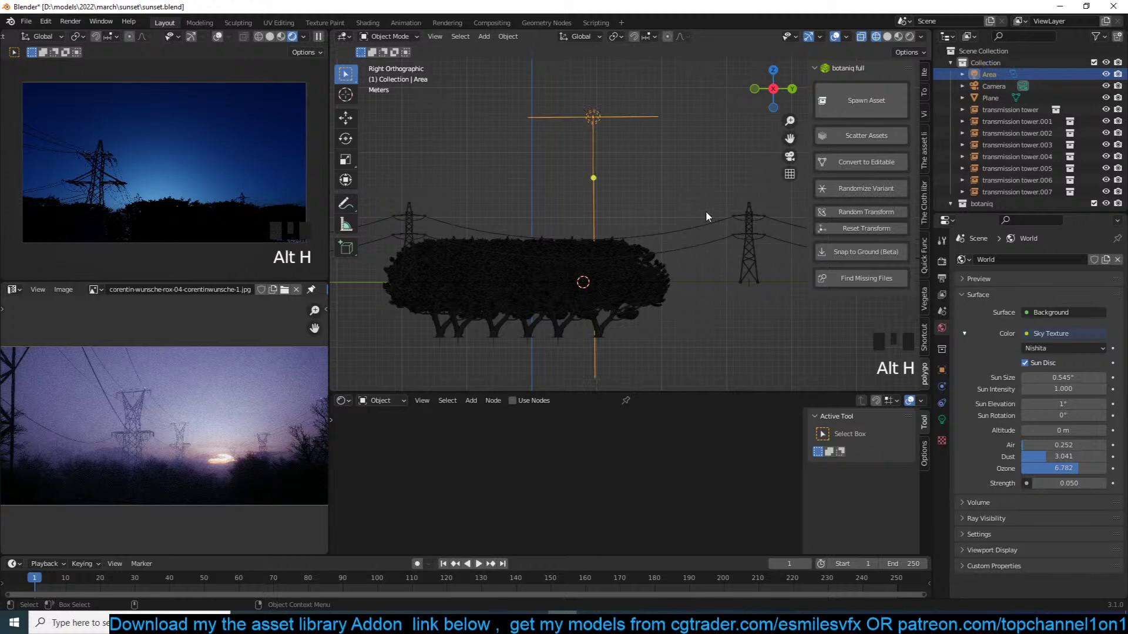
pyautogui.click(941, 419)
pyautogui.doubleClick(1063, 340)
pyautogui.write('1000')
pyautogui.press('Return')
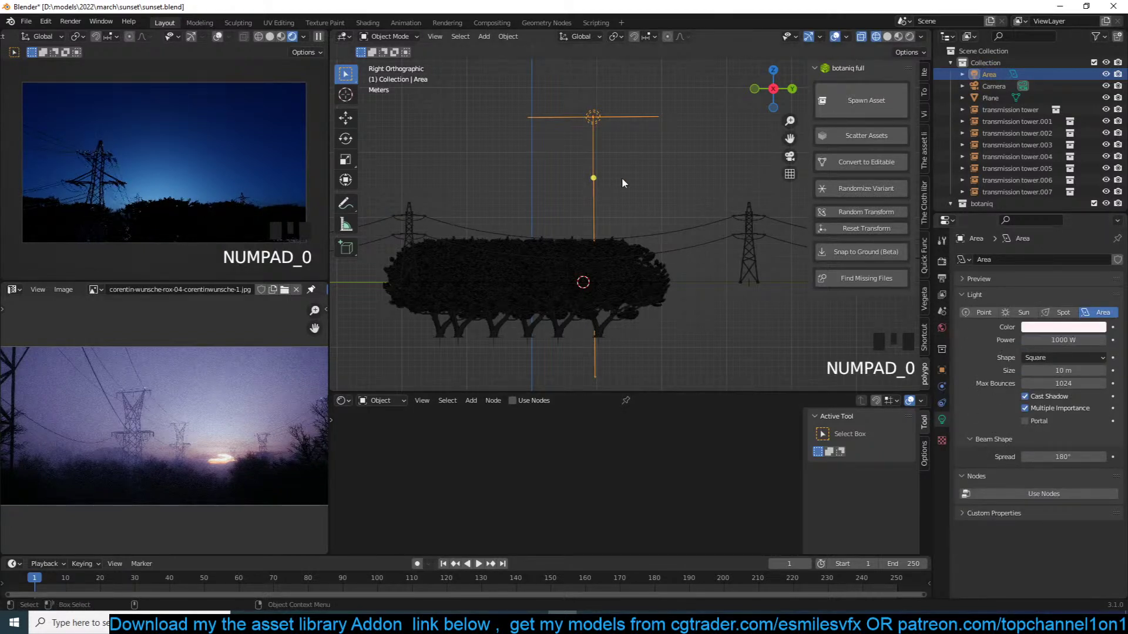
# Try the area light in front of the nearest tower, angled down toward the trees
pyautogui.press('g')
pyautogui.click(496, 232)
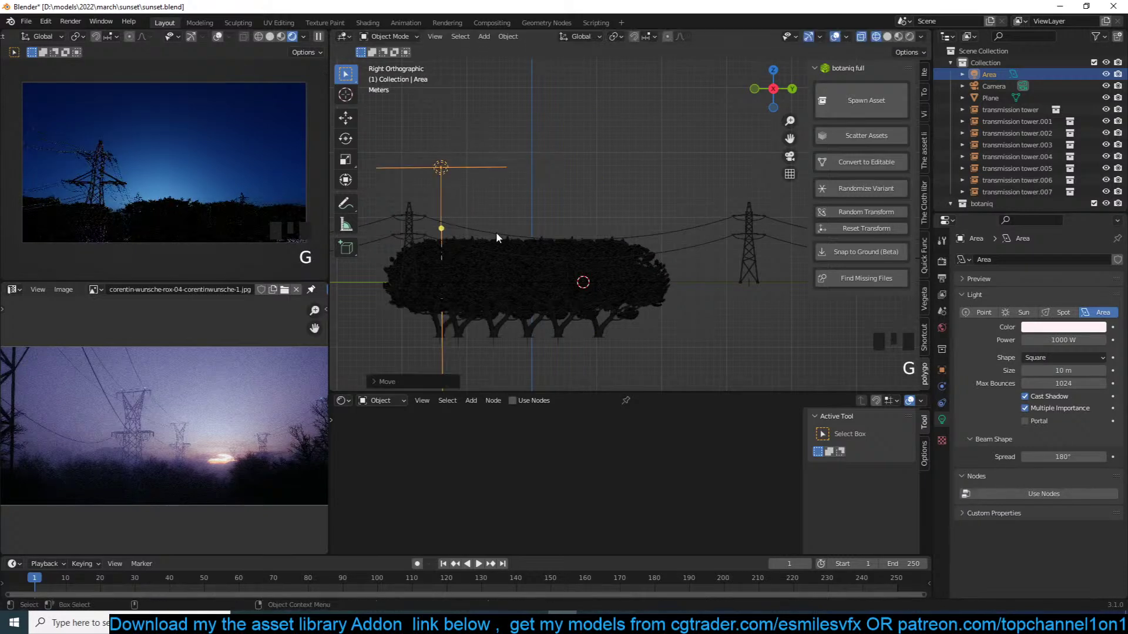
pyautogui.press('t')
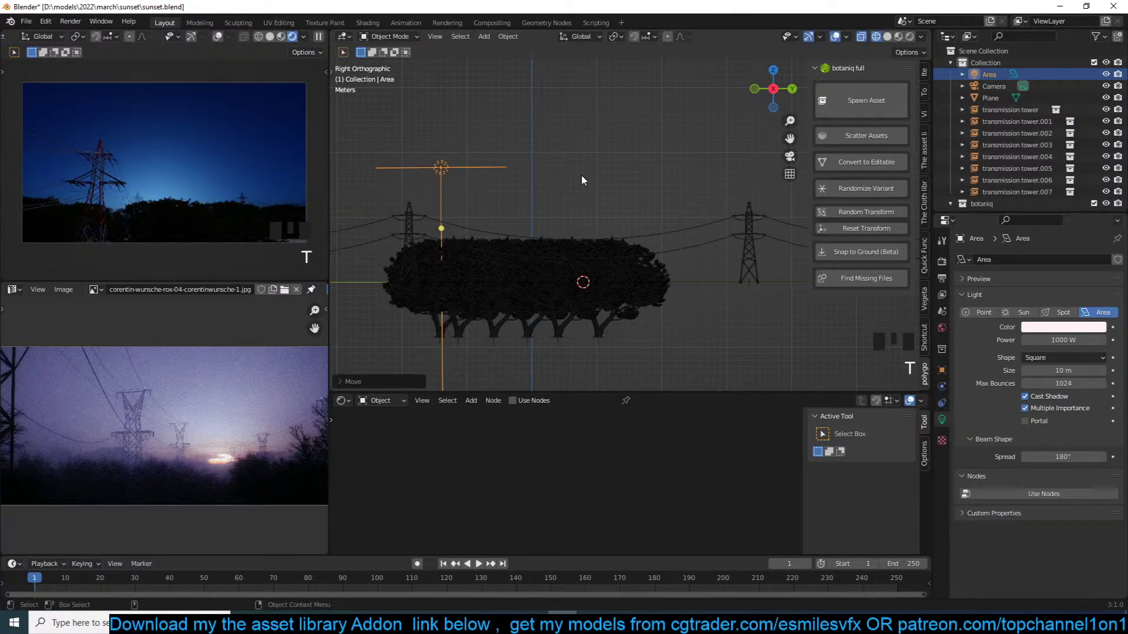
pyautogui.press('t')
pyautogui.press('r')
pyautogui.press('g')
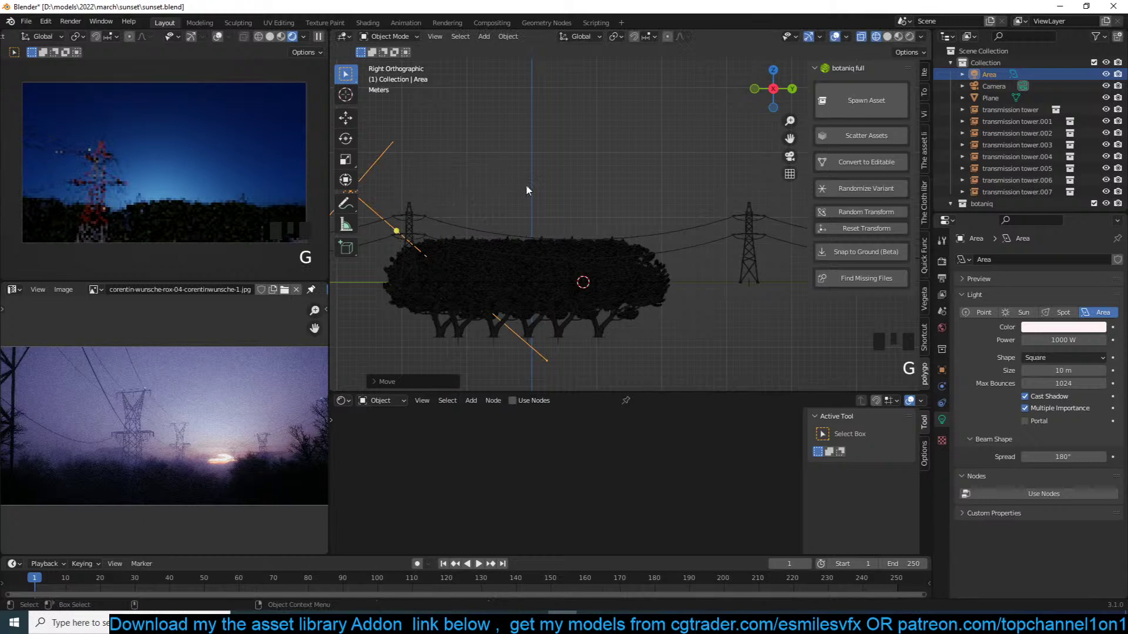
# Rotate the area light to shine back toward the nearest tower and place it above the far end of the trees
pyautogui.press('t')
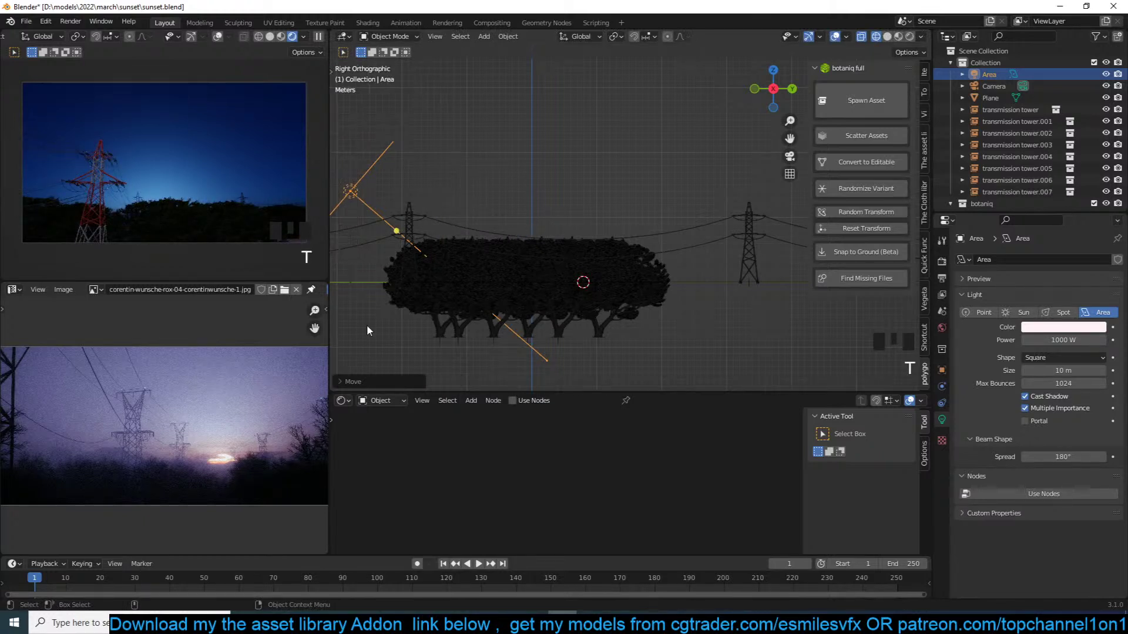
pyautogui.press('t')
pyautogui.press('r')
pyautogui.click(693, 257)
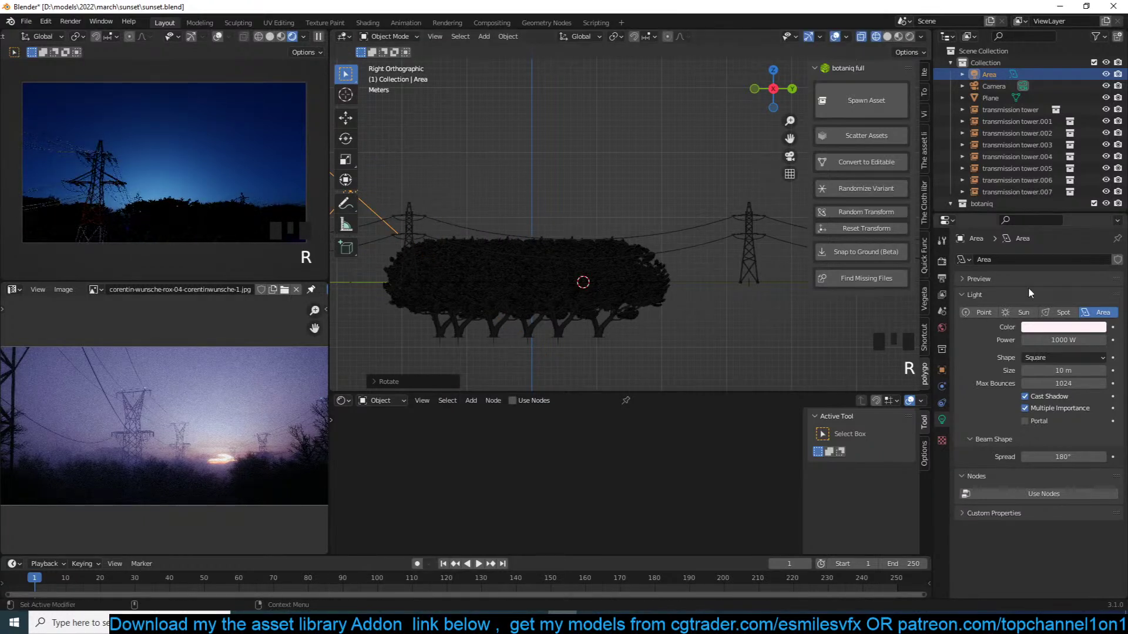
pyautogui.press('g')
pyautogui.press('g')
pyautogui.press('g')
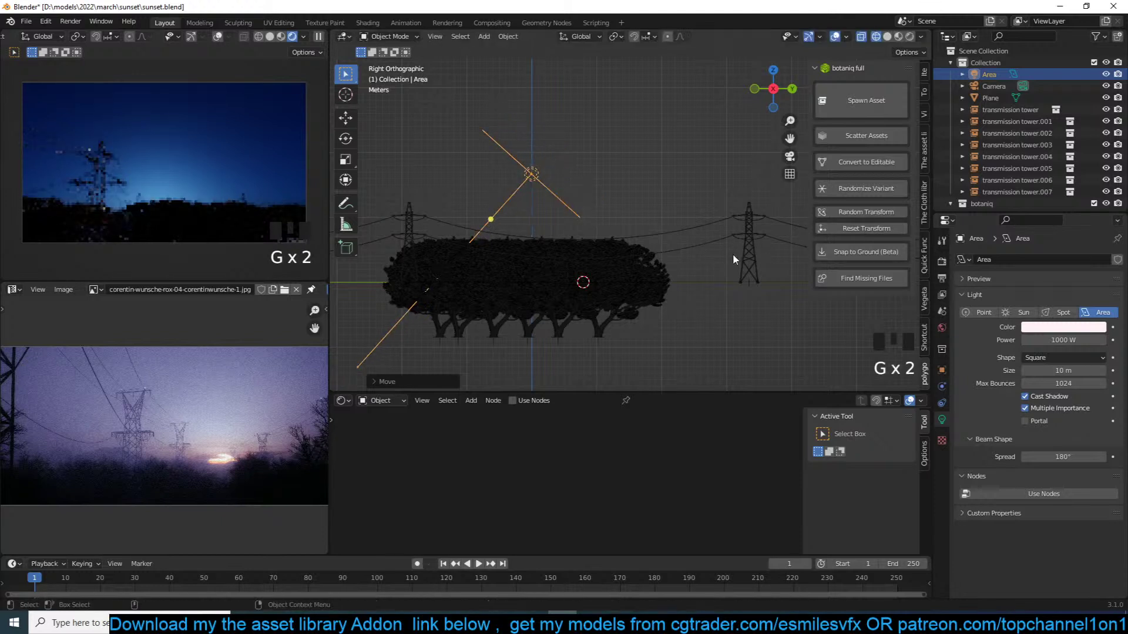
pyautogui.click(778, 272)
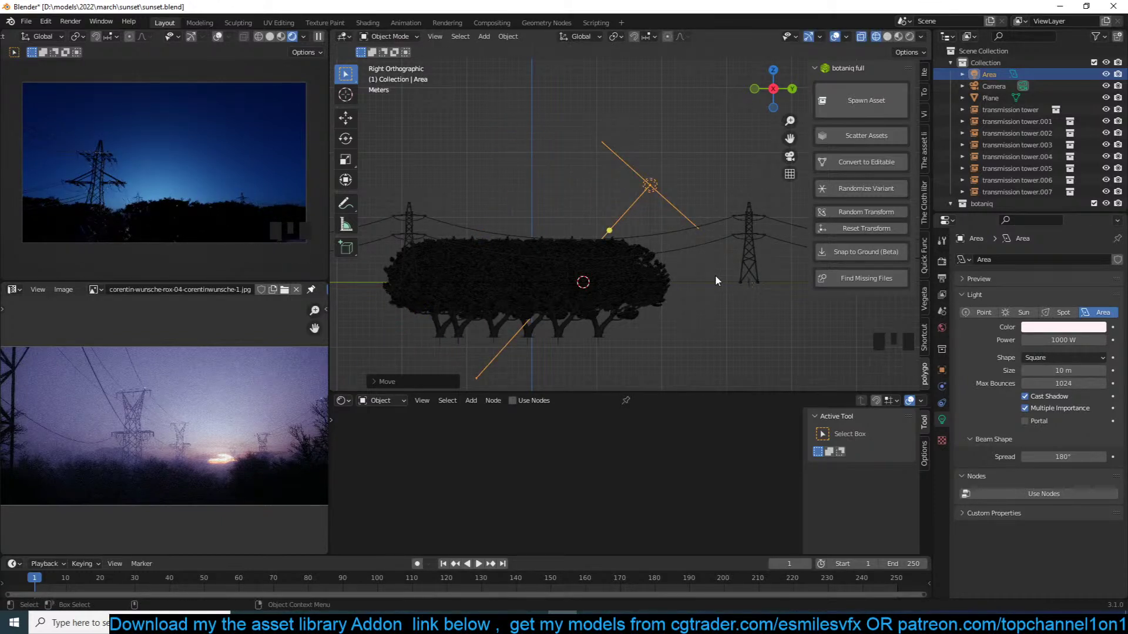
# Try raising the world background strength to 0.1
pyautogui.click(941, 260)
pyautogui.click(942, 261)
pyautogui.click(942, 328)
pyautogui.click(1064, 484)
pyautogui.write('.0')
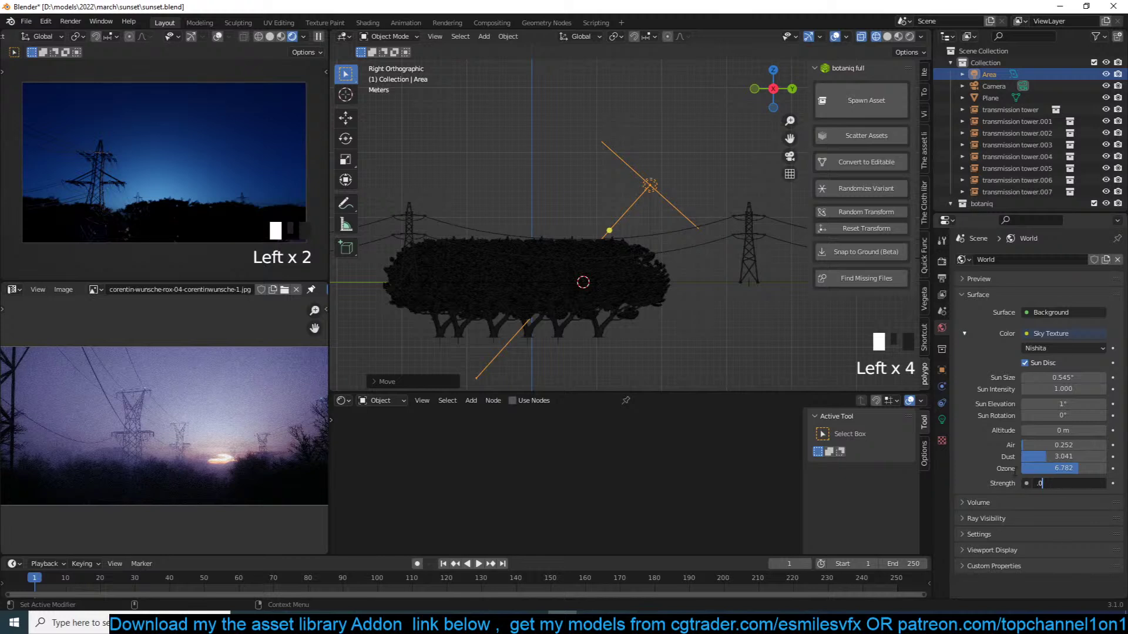
pyautogui.press('BackSpace')
pyautogui.write('1')
pyautogui.press('Return')
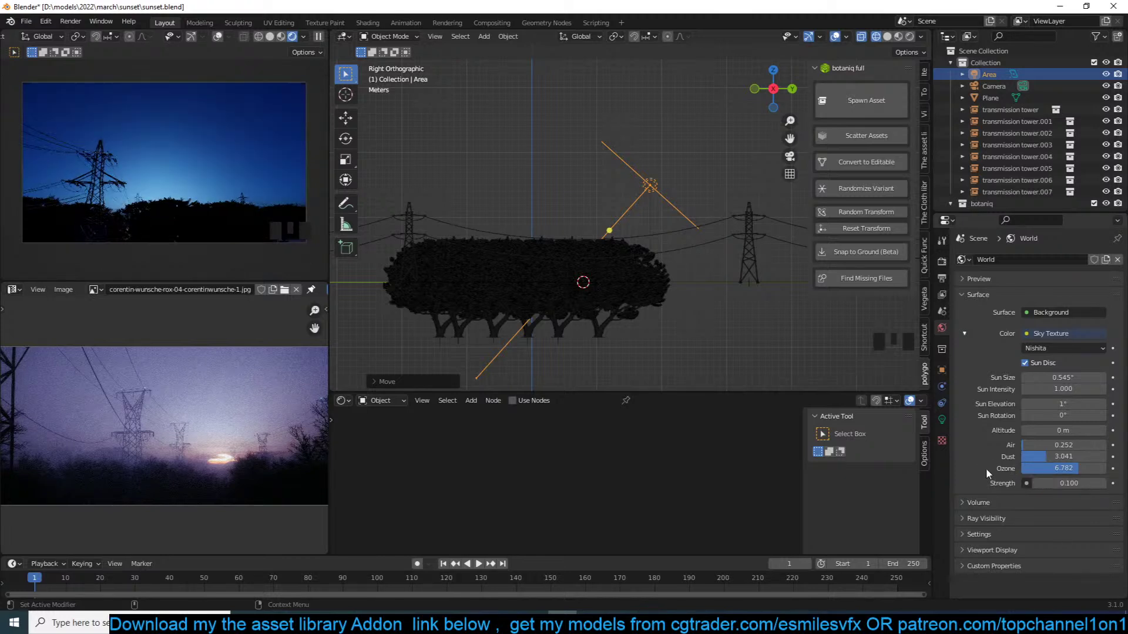
# Delete the area light from the scene
pyautogui.press('x')
pyautogui.click(773, 316)
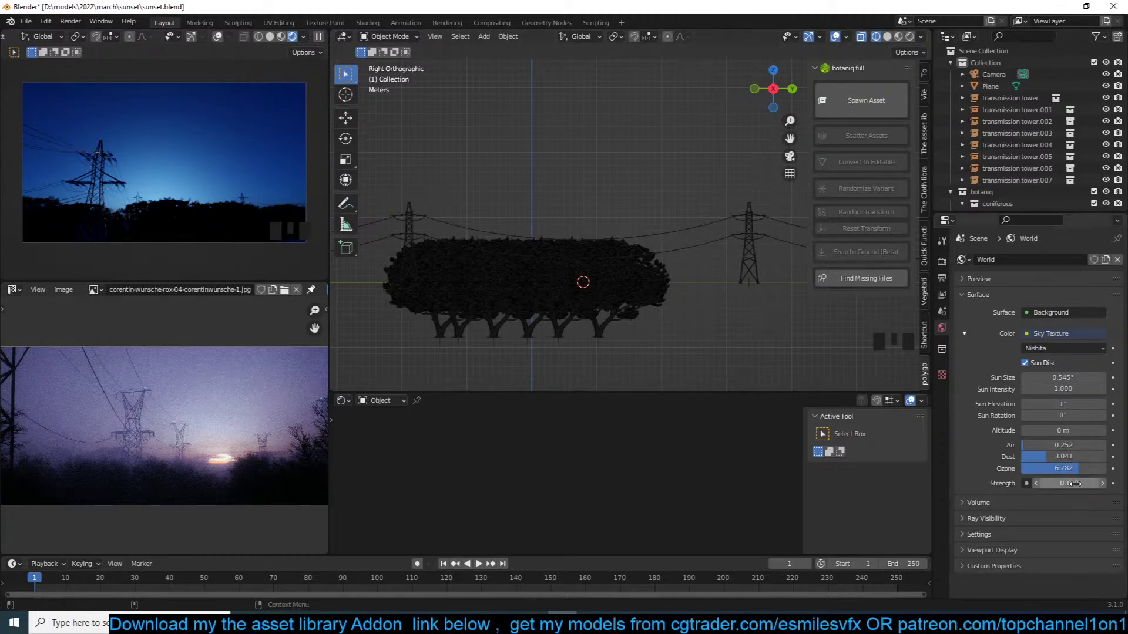
# Try a sun intensity of 0.1 for the sky texture
pyautogui.click(1063, 389)
pyautogui.write('1')
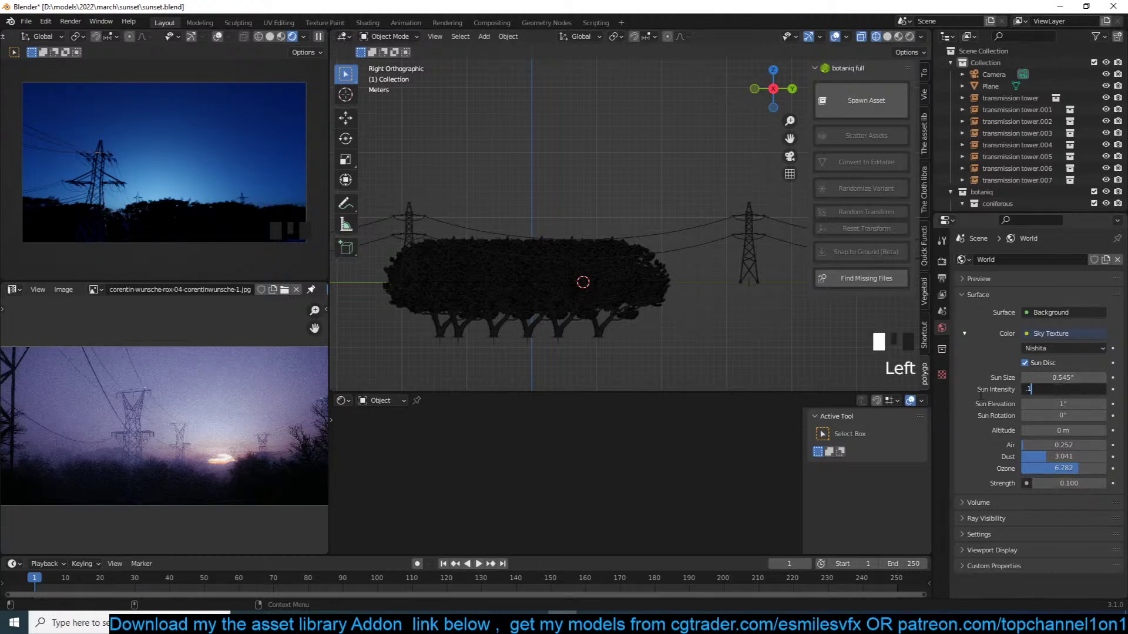
pyautogui.press('Return')
pyautogui.click(1066, 390)
pyautogui.write('01')
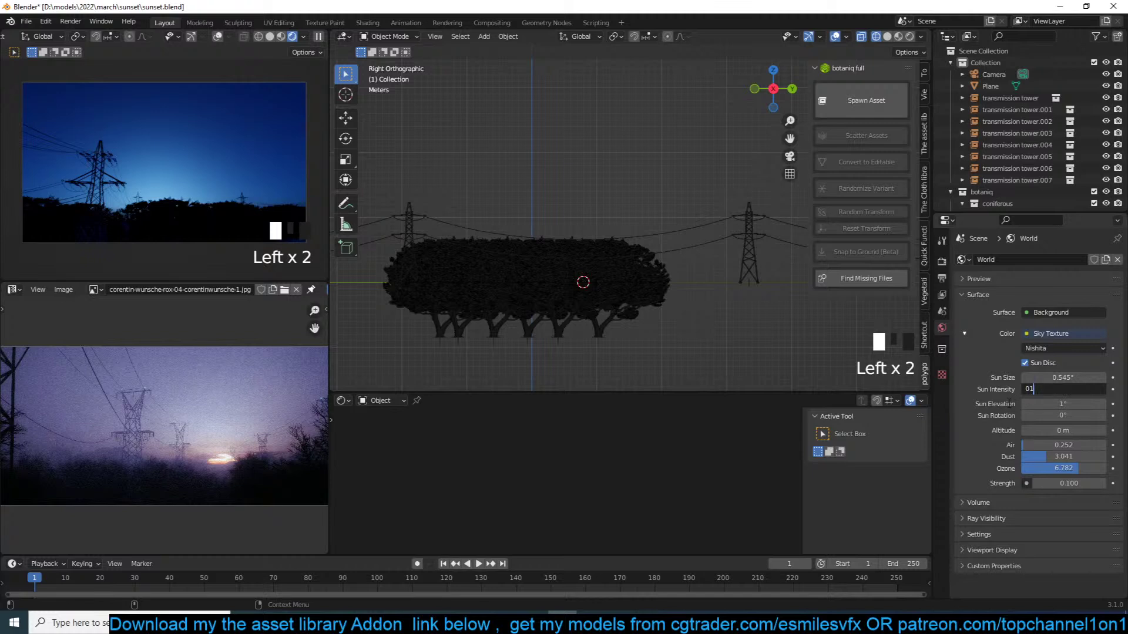
pyautogui.press('BackSpace')
pyautogui.write('.1')
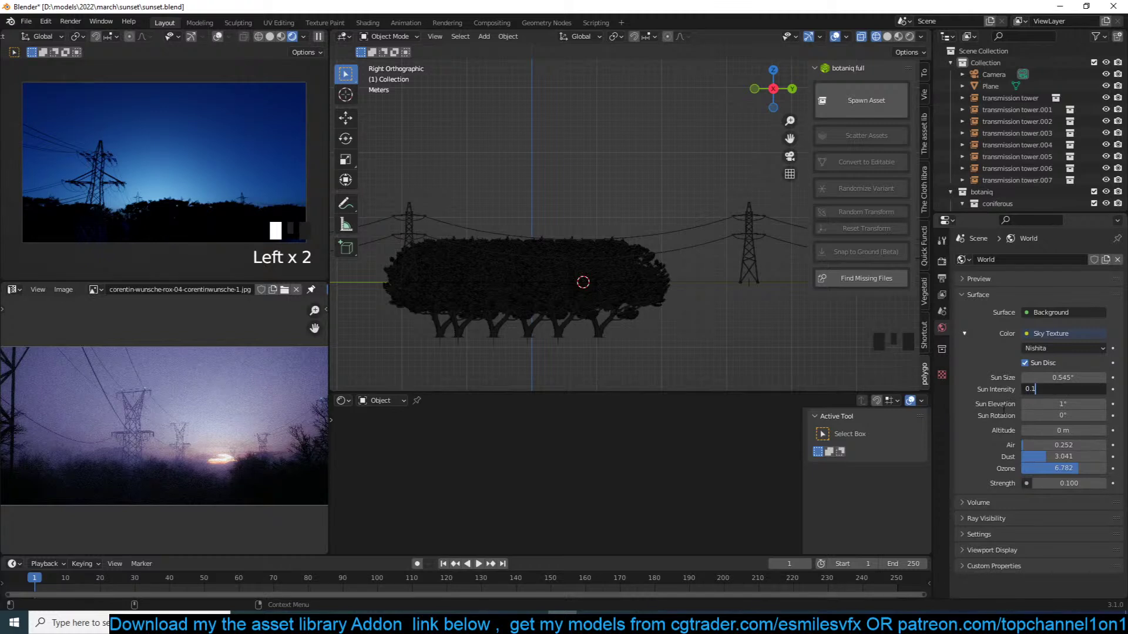
pyautogui.press('Return')
# Lower the sky texture's sun intensity to 0.01
pyautogui.click(1054, 394)
pyautogui.write('0.01')
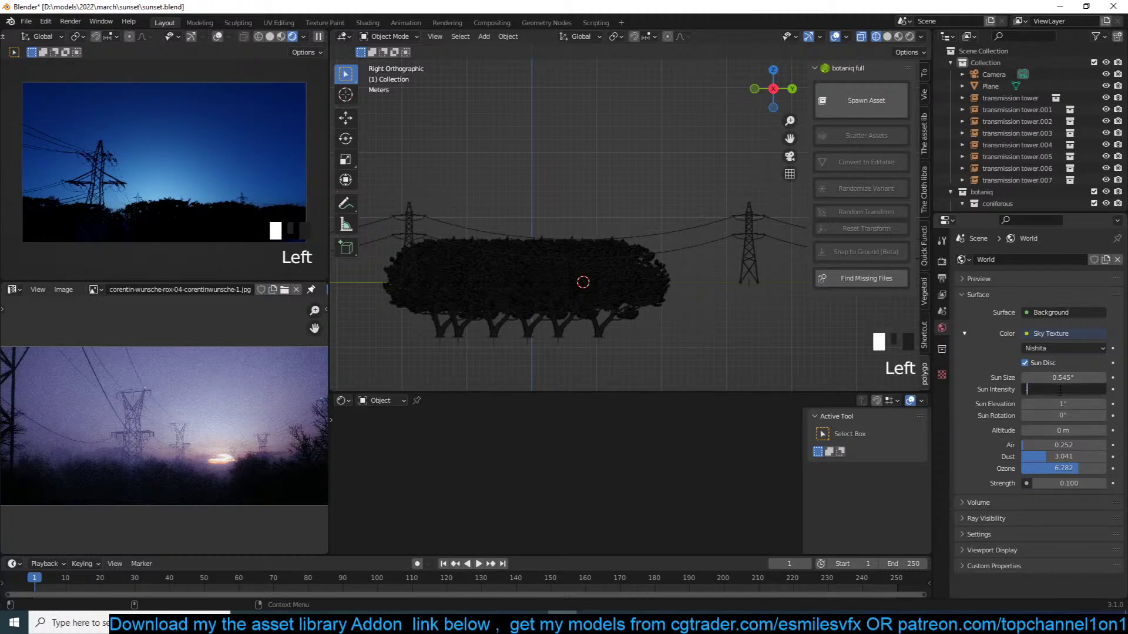
pyautogui.press('Return')
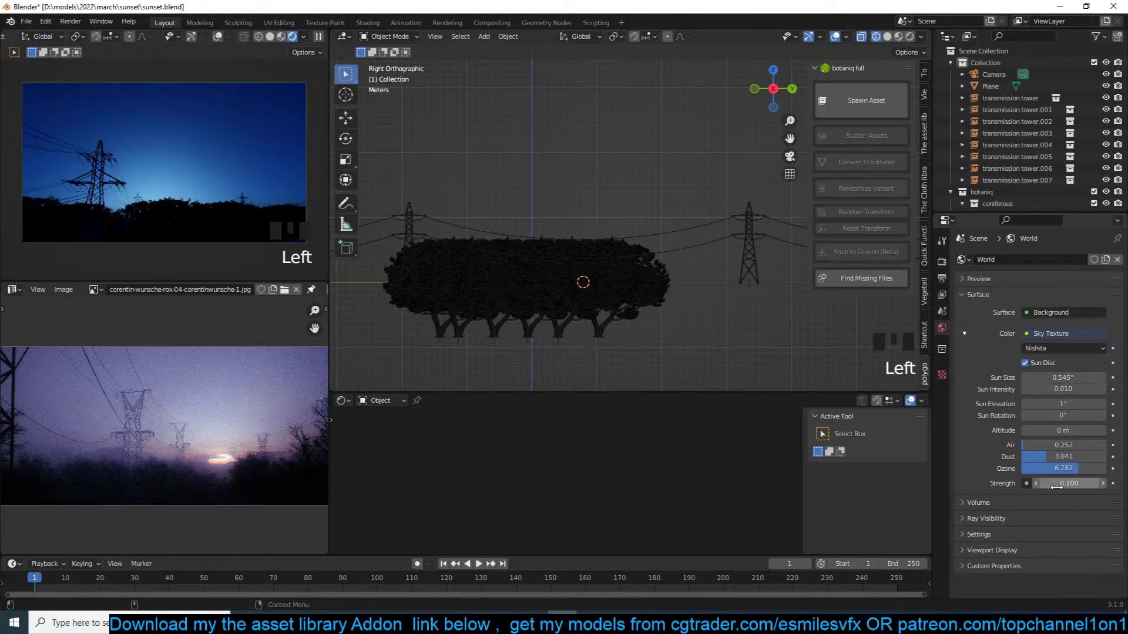
# Set the world background strength to 0.005
pyautogui.click(1054, 484)
pyautogui.write('0')
pyautogui.write('.005')
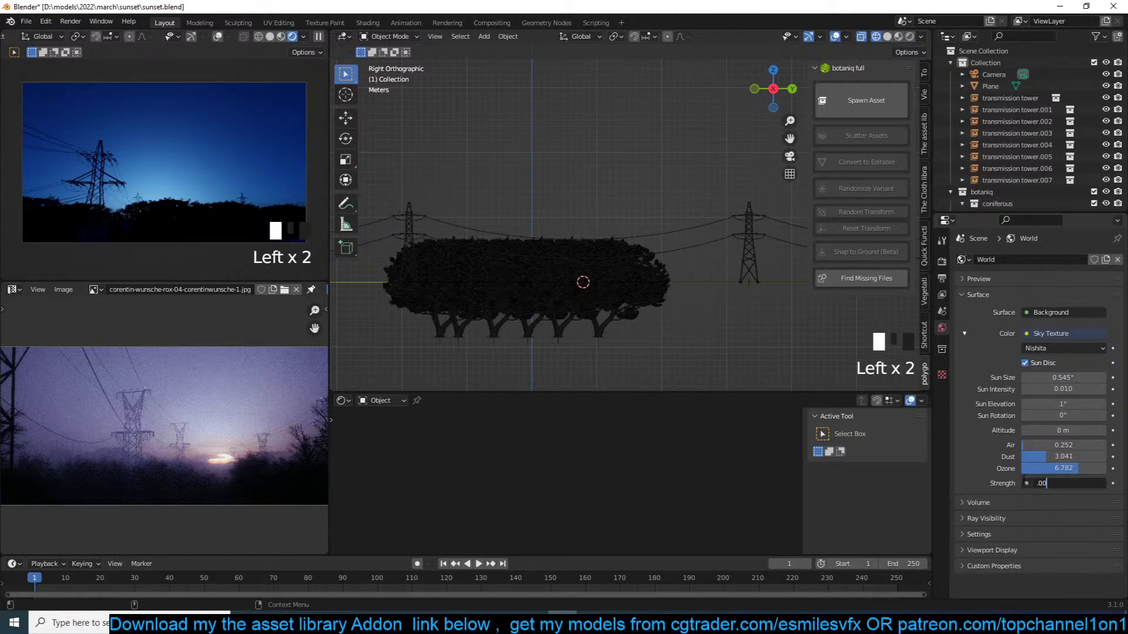
pyautogui.press('Return')
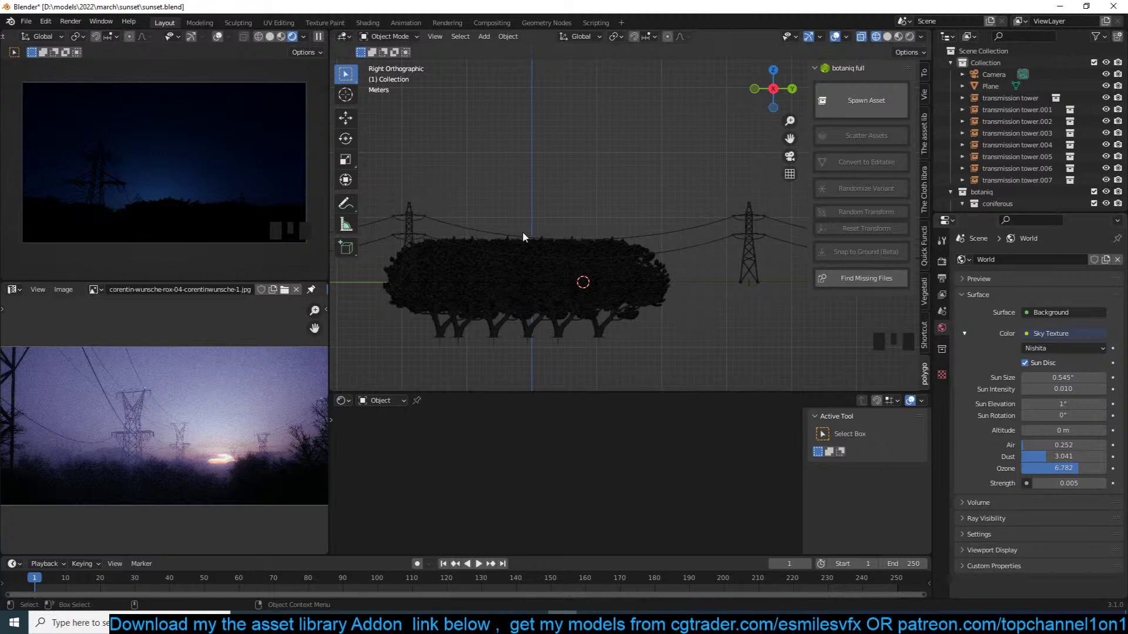
# Show the scene from the camera view in solid shading and save the file
pyautogui.scroll(2, 558, 177)
pyautogui.scroll(3, 559, 177)
pyautogui.hotkey('alt', 'a')
pyautogui.scroll(-3, 604, 172)
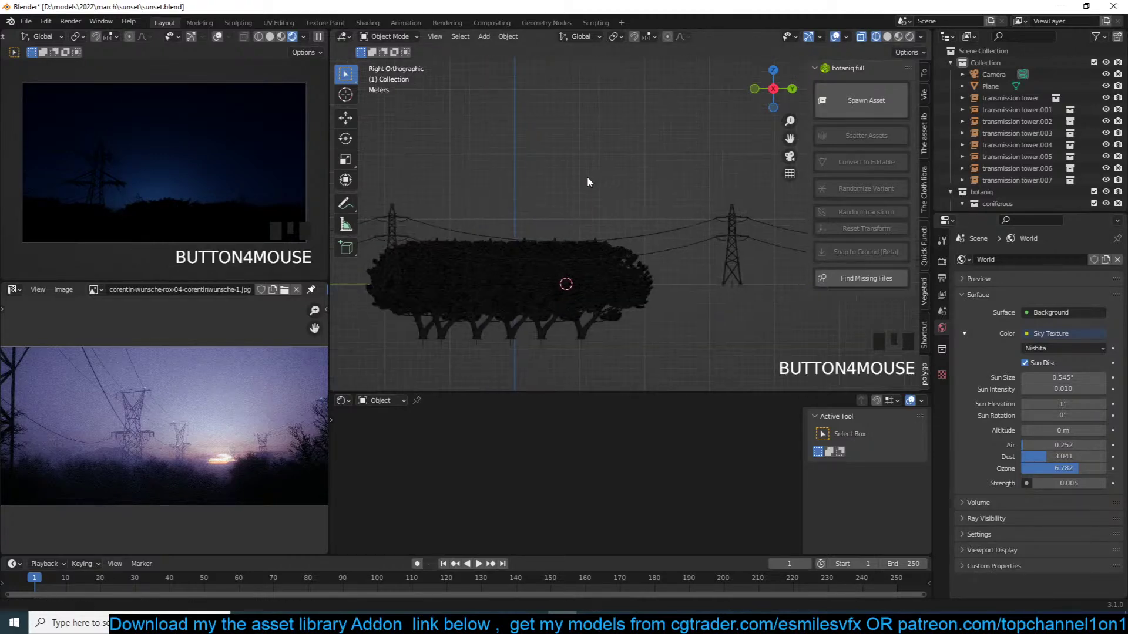
pyautogui.press('KP_0')
pyautogui.press('z')
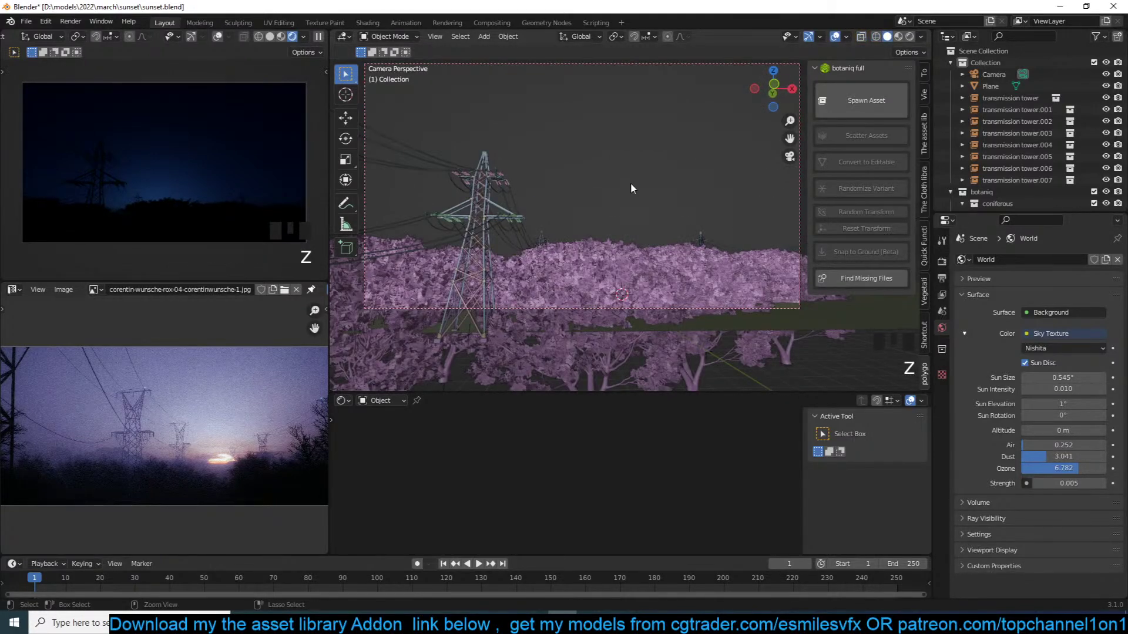
pyautogui.hotkey('ctrl', 's')
pyautogui.moveTo(618, 238); pyautogui.dragTo(628, 209, button='middle')
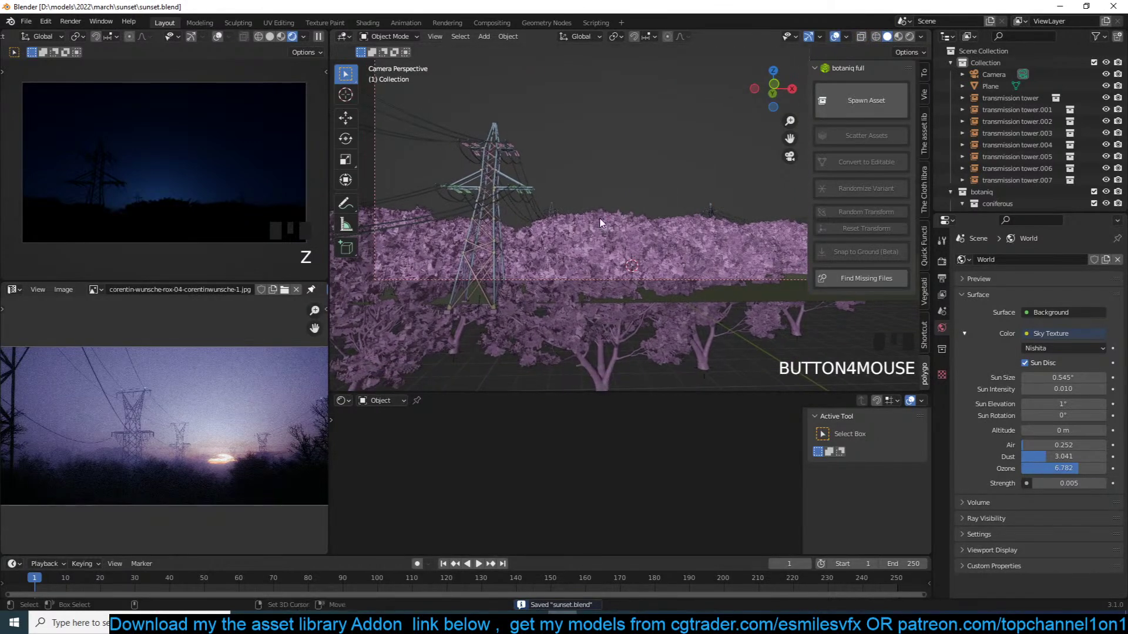
pyautogui.hotkey('shift', 'a')
pyautogui.moveTo(600, 47)
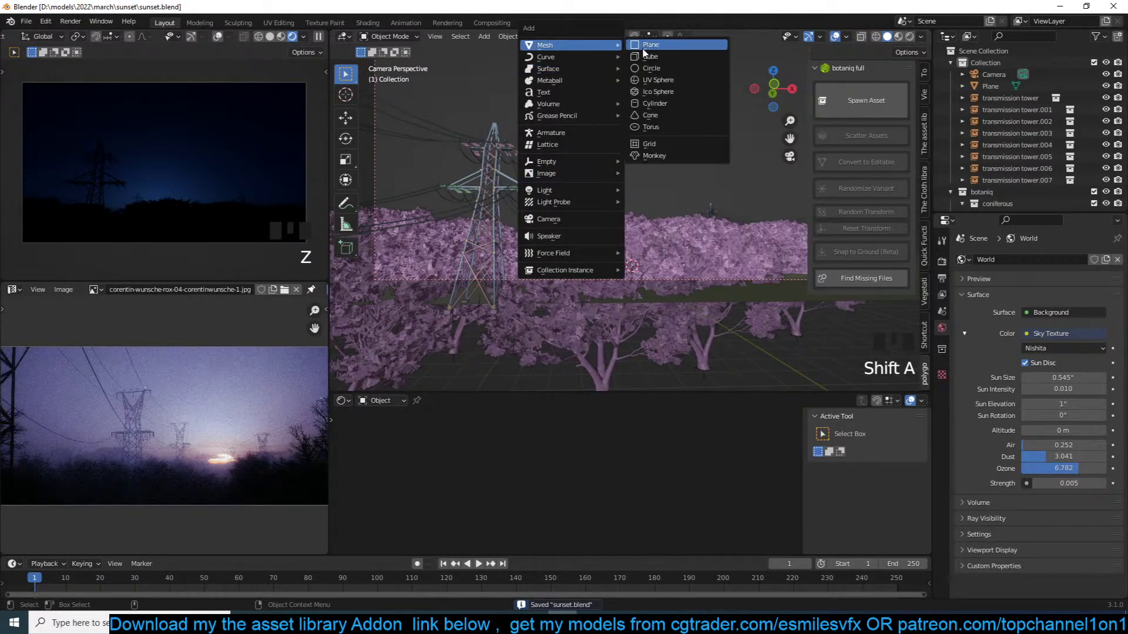
pyautogui.moveTo(558, 87)
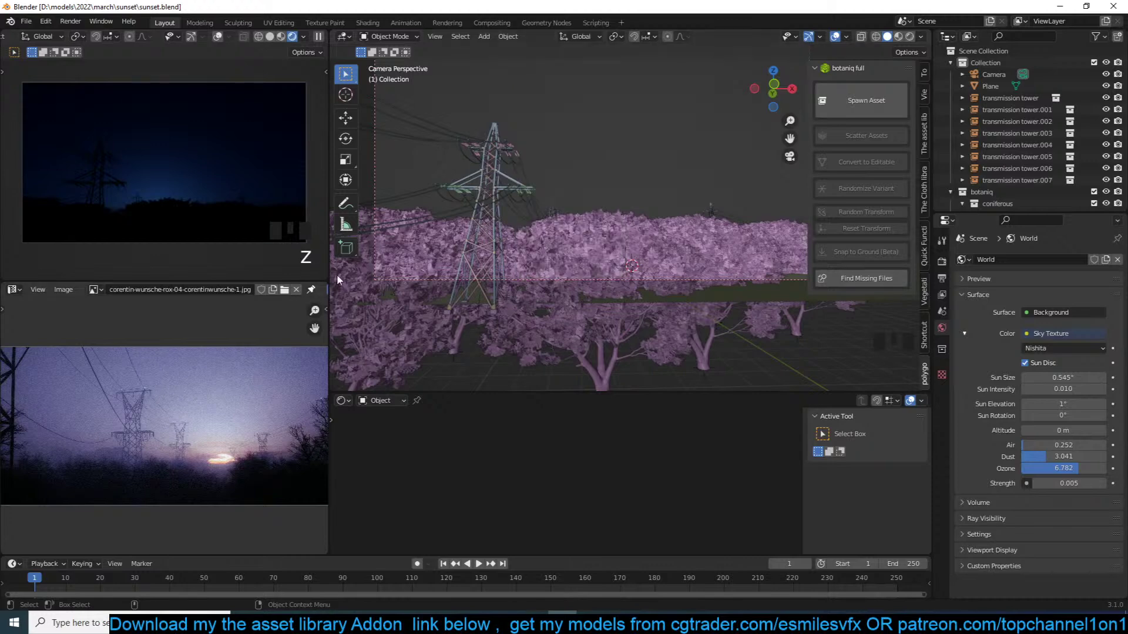
pyautogui.moveTo(735, 86); pyautogui.dragTo(652, 156, button='middle')
# Select all eight transmission towers and scale them up together to about 2.3 times their size
pyautogui.click(551, 211)
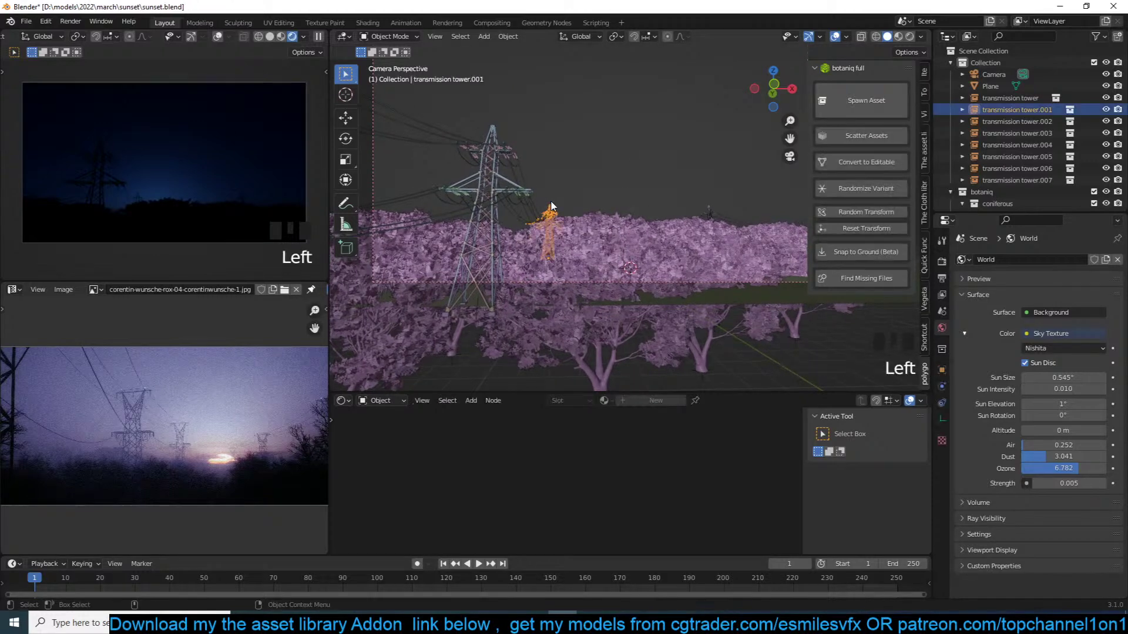
pyautogui.keyDown('shift'); pyautogui.click(510, 178); pyautogui.keyUp('shift')
pyautogui.scroll(-3, 591, 174)
pyautogui.press('`')
pyautogui.scroll(-3, 588, 188)
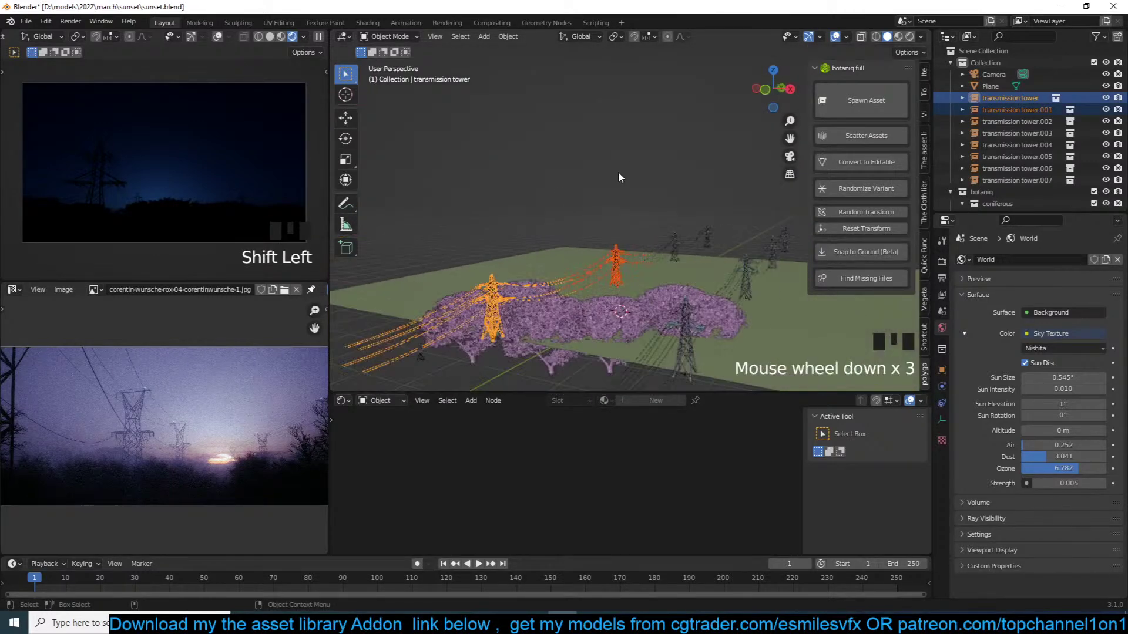
pyautogui.keyDown('shift'); pyautogui.click(673, 241); pyautogui.keyUp('shift')
pyautogui.keyDown('shift'); pyautogui.click(705, 234); pyautogui.keyUp('shift')
pyautogui.keyDown('shift'); pyautogui.click(782, 235); pyautogui.keyUp('shift')
pyautogui.keyDown('shift'); pyautogui.click(771, 249); pyautogui.keyUp('shift')
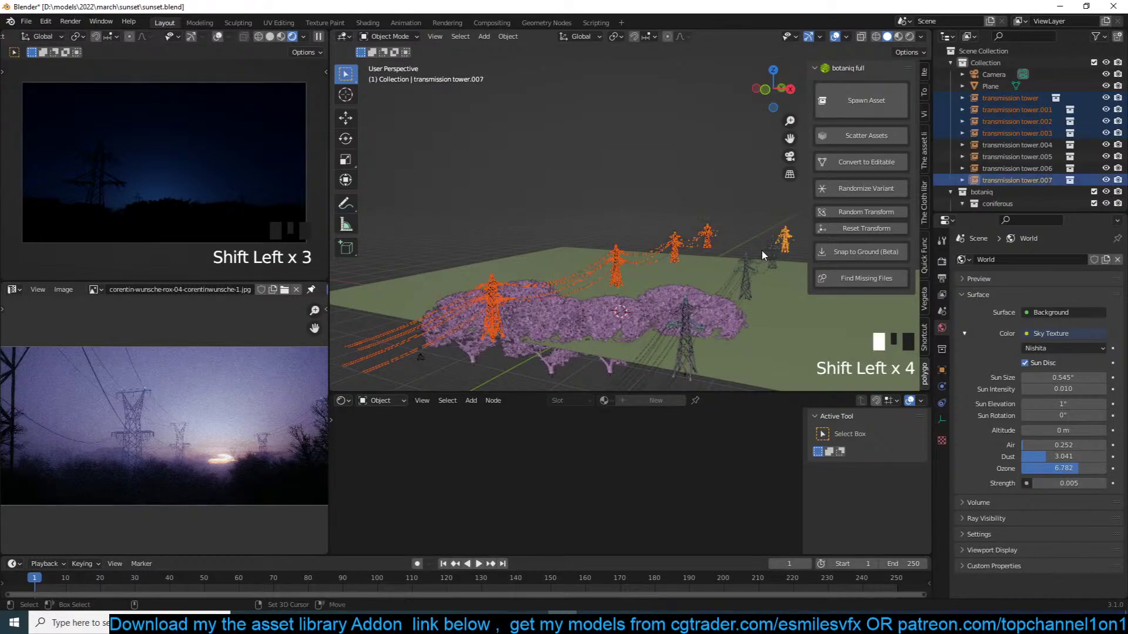
pyautogui.keyDown('shift'); pyautogui.click(745, 274); pyautogui.keyUp('shift')
pyautogui.scroll(-3, 710, 291)
pyautogui.keyDown('shift'); pyautogui.click(664, 281); pyautogui.keyUp('shift')
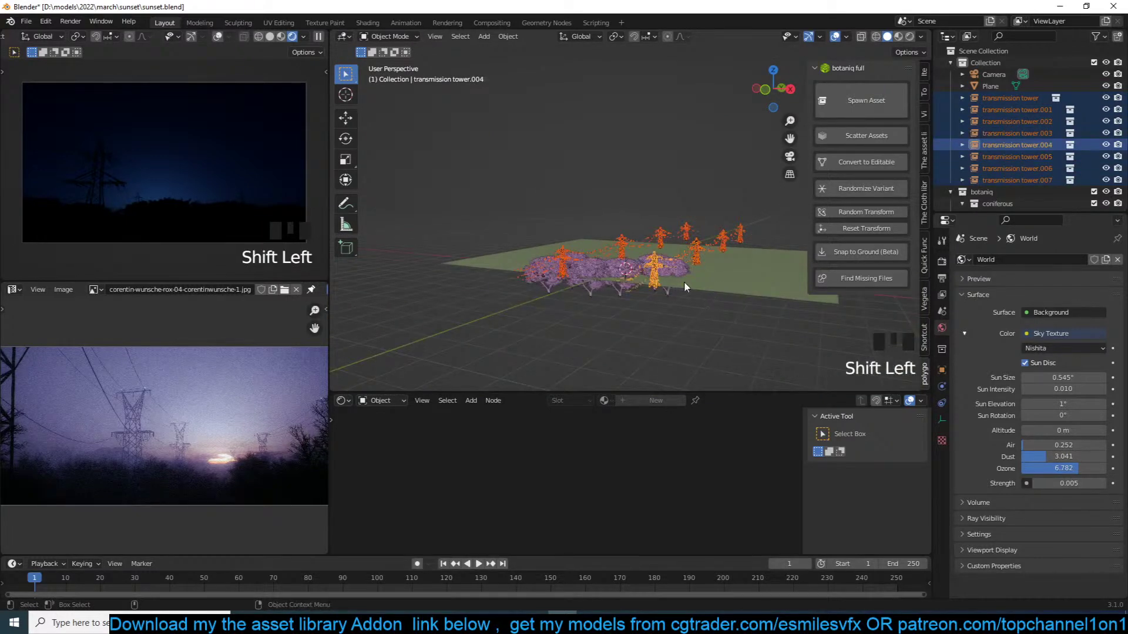
pyautogui.press('s')
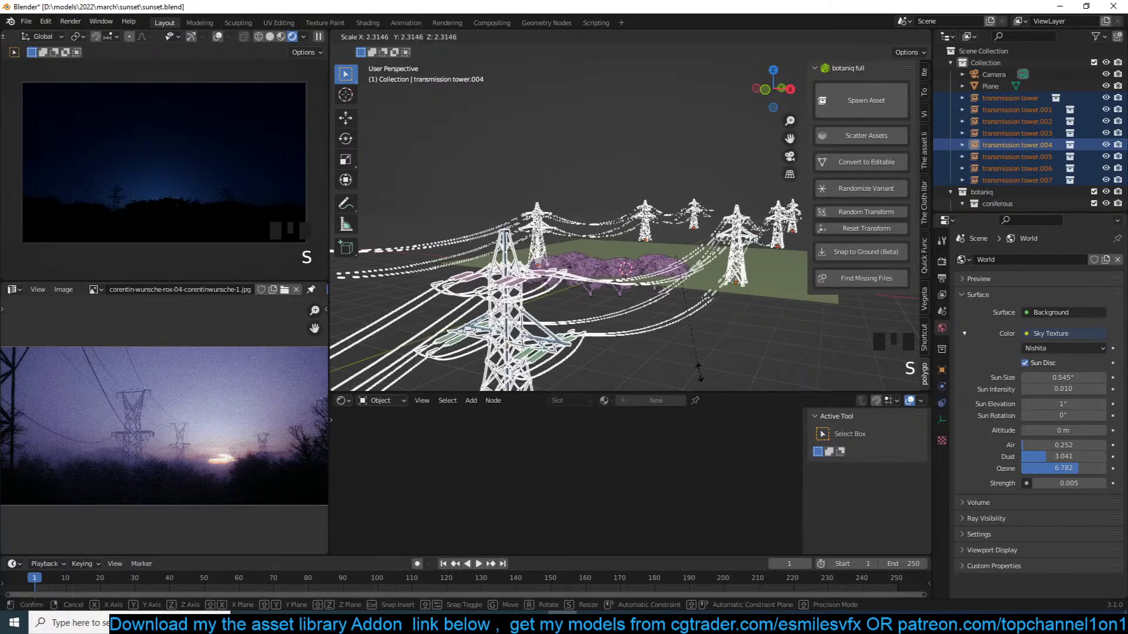
pyautogui.click(699, 367)
# Reposition the selected towers vertically along the global Z axis and rescale their height along Z
pyautogui.press('g')
pyautogui.press('z')
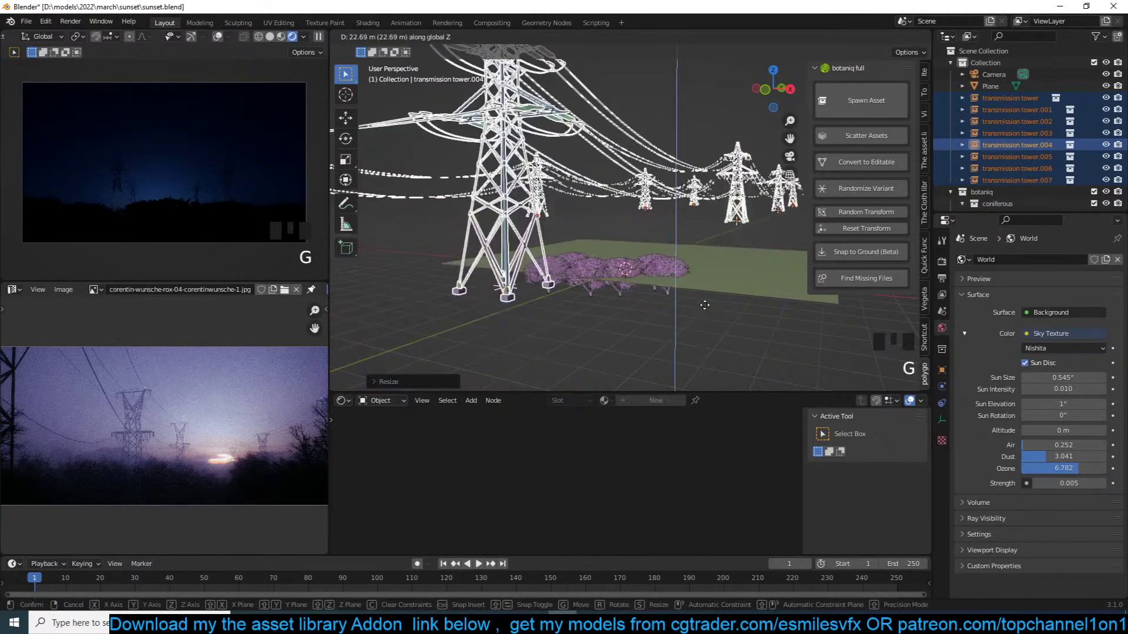
pyautogui.click(695, 334)
pyautogui.press('s')
pyautogui.press('z')
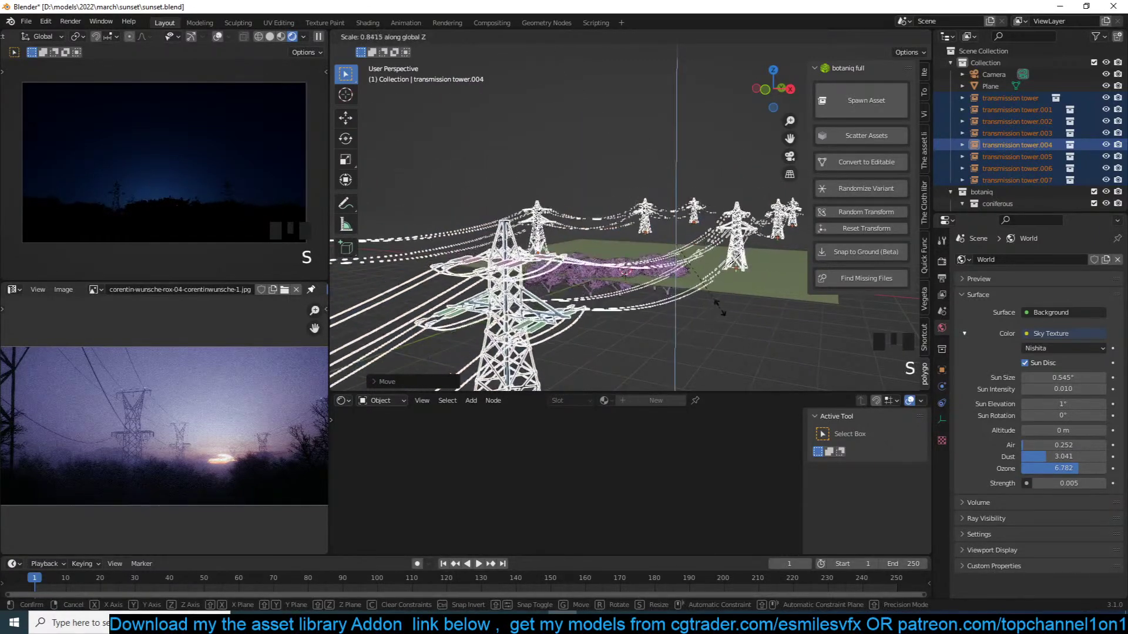
pyautogui.click(720, 342)
# Move the selected towers along the global Y axis to behind the tree line, deselect them and save the file
pyautogui.press('g')
pyautogui.press('y')
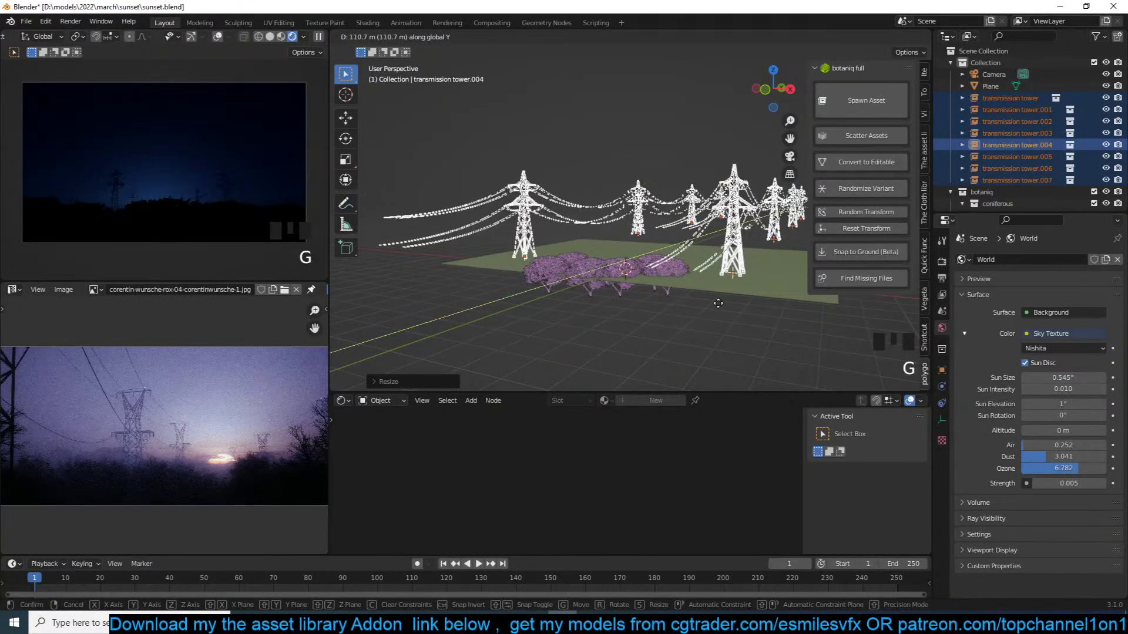
pyautogui.click(726, 301)
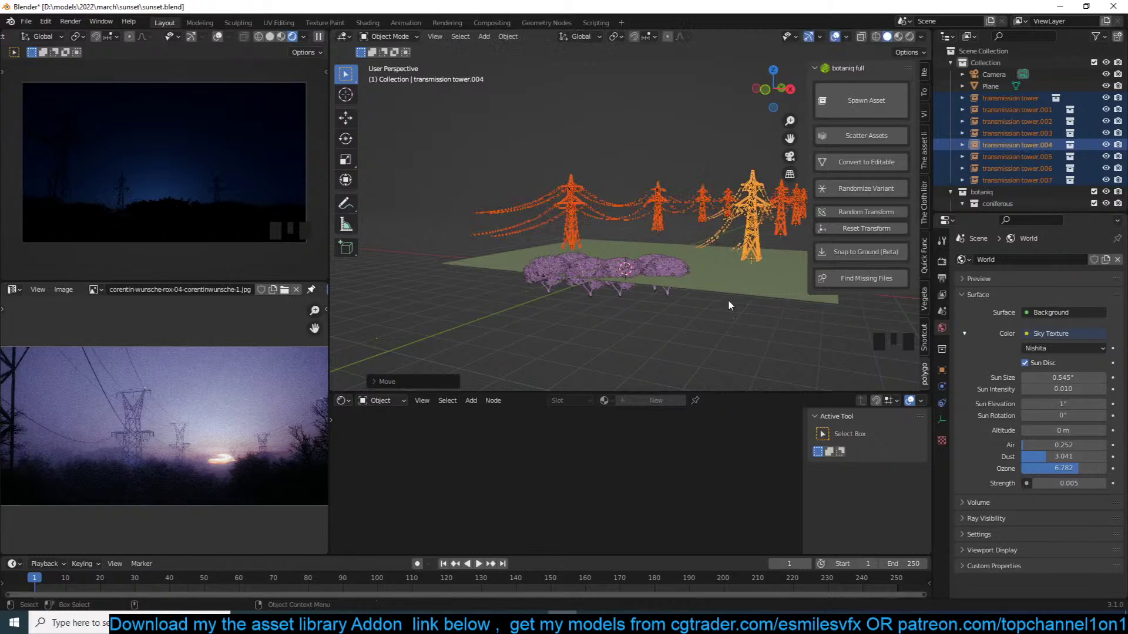
pyautogui.click(651, 321)
pyautogui.hotkey('ctrl', 's')
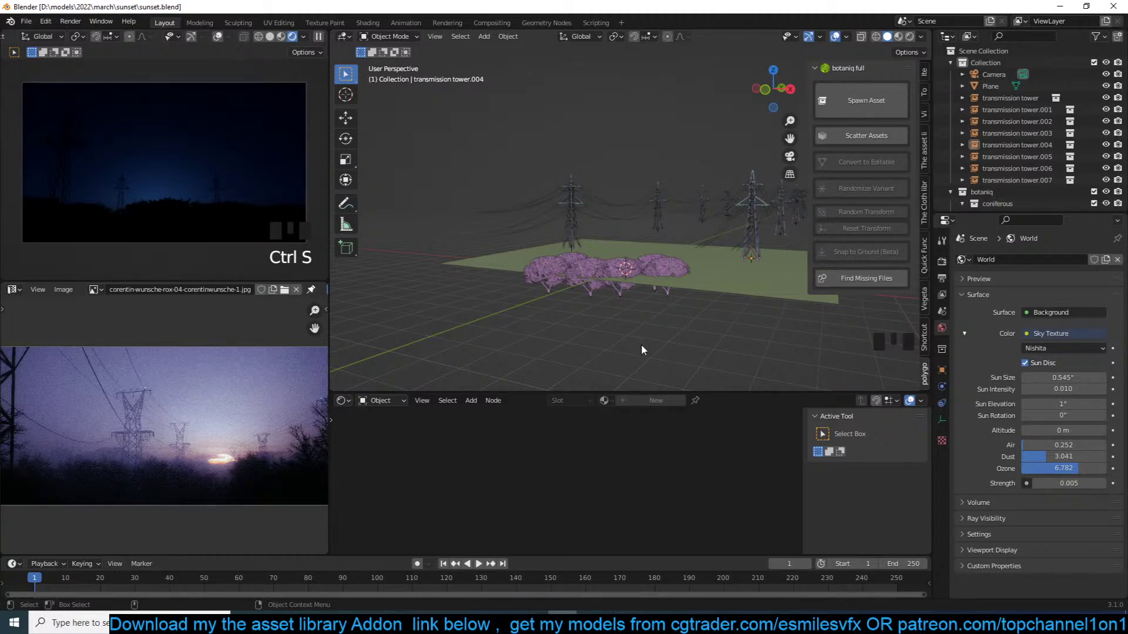
pyautogui.click(644, 309)
pyautogui.hotkey('ctrl', 's')
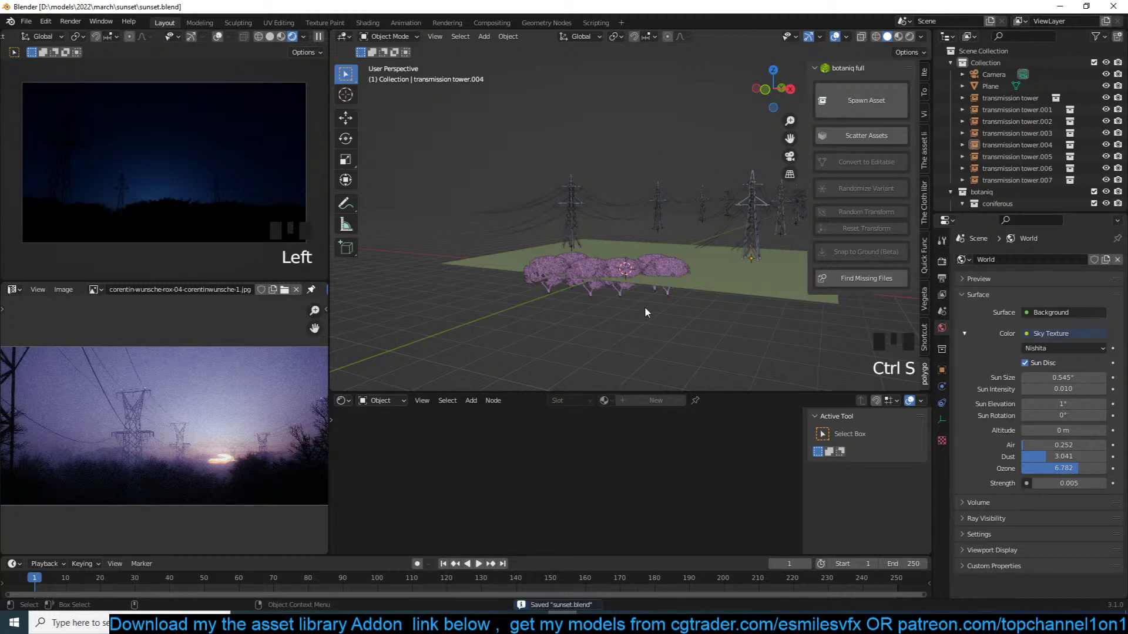
# In the camera view, place the 3D cursor in the sky above the trees, add a UV sphere there and enlarge it
pyautogui.press('`')
pyautogui.press('KP_0')
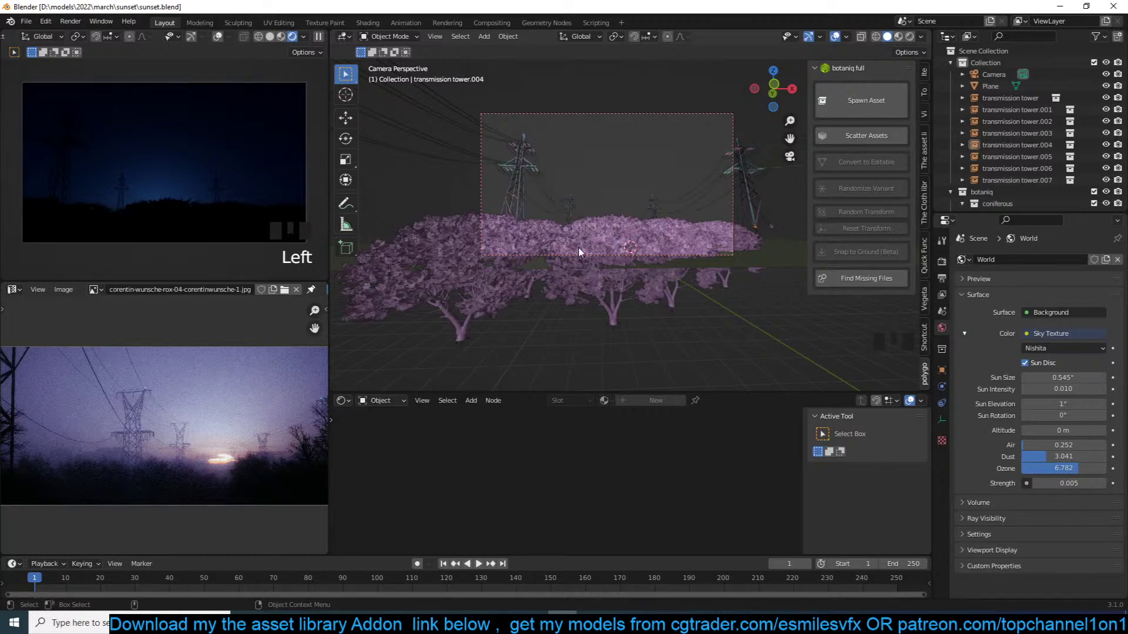
pyautogui.keyDown('shift'); pyautogui.moveTo(579, 250); pyautogui.dragTo(583, 302, button='middle'); pyautogui.keyUp('shift')
pyautogui.scroll(2, 584, 301)
pyautogui.hotkey('ctrl', 's')
pyautogui.keyDown('shift'); pyautogui.rightClick(587, 180); pyautogui.keyUp('shift')
pyautogui.hotkey('shift', 'a')
pyautogui.moveTo(586, 185)
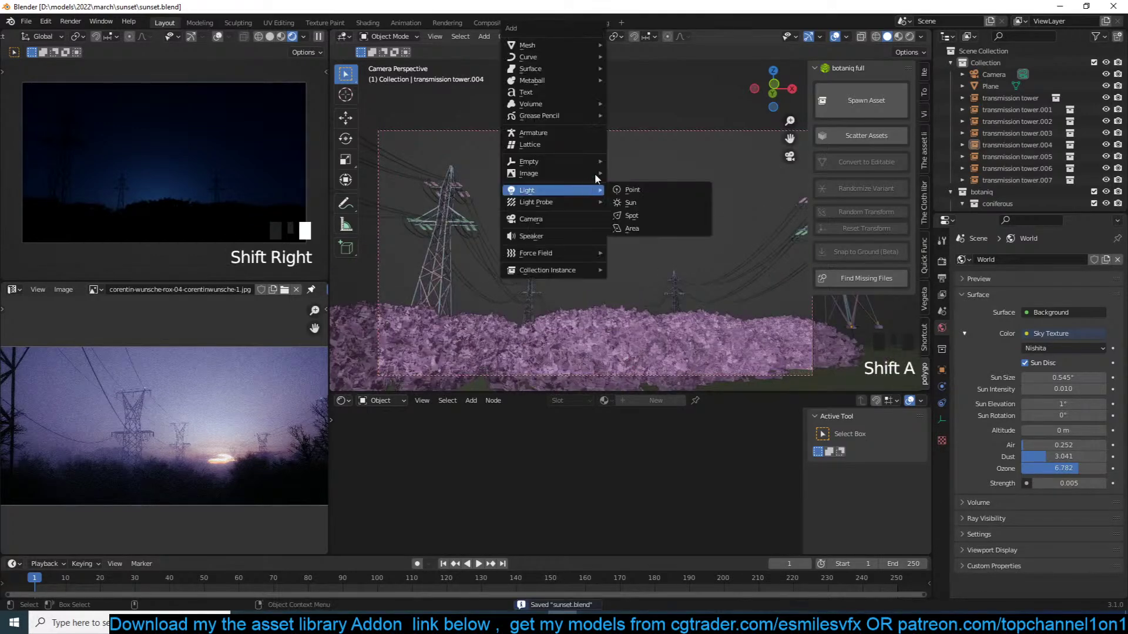
pyautogui.moveTo(587, 45)
pyautogui.click(648, 83)
pyautogui.press('s')
pyautogui.click(701, 202)
pyautogui.rightClick(698, 198)
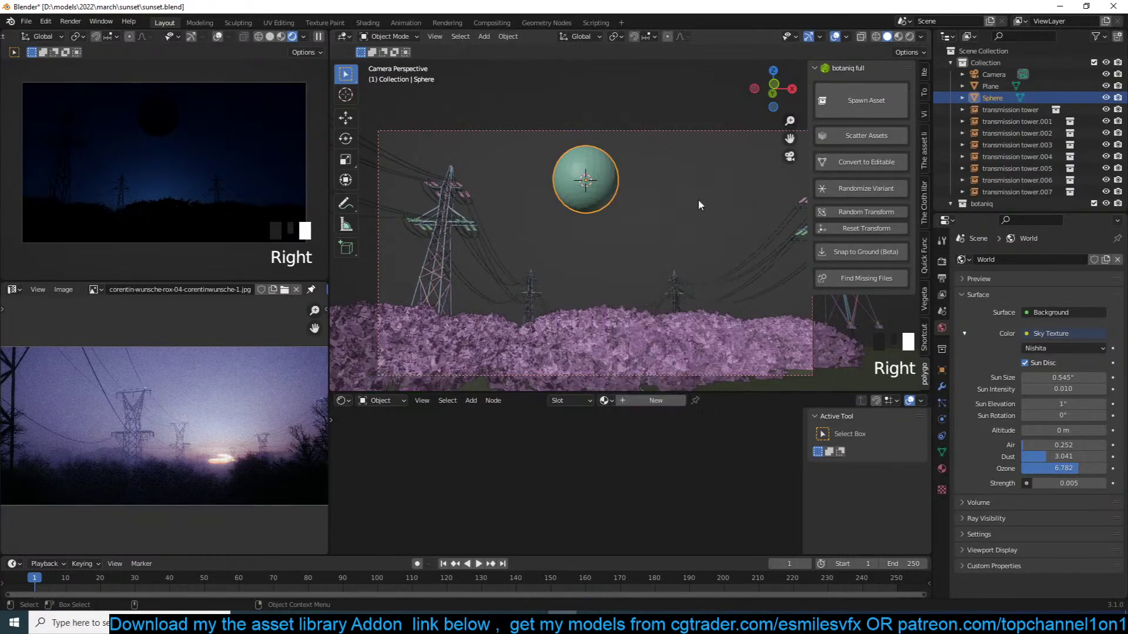
# Move the sphere sideways toward the large tower and rotate it freely with the trackball rotation
pyautogui.click(698, 198)
pyautogui.press('g')
pyautogui.click(609, 206)
pyautogui.press('r')
pyautogui.press('r')
pyautogui.click(604, 245)
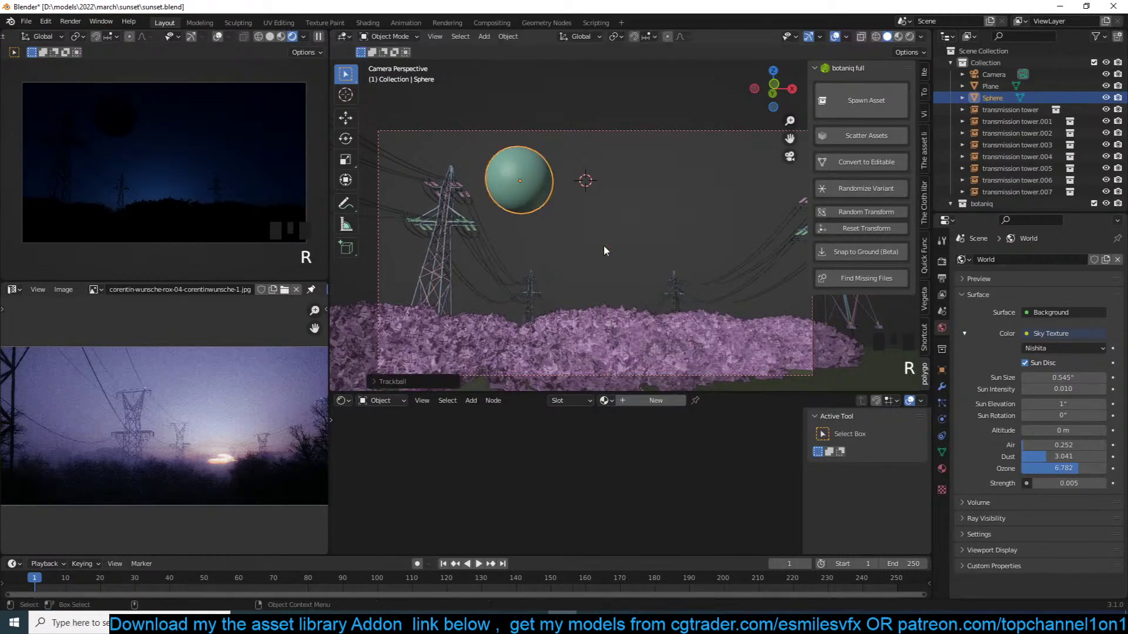
# In the right orthographic view, move the sphere well behind the trees, rescale it and adjust its position
pyautogui.press('KP_Decimal')
pyautogui.press('KP_3')
pyautogui.hotkey('ctrl', 's')
pyautogui.scroll(-13, 604, 245)
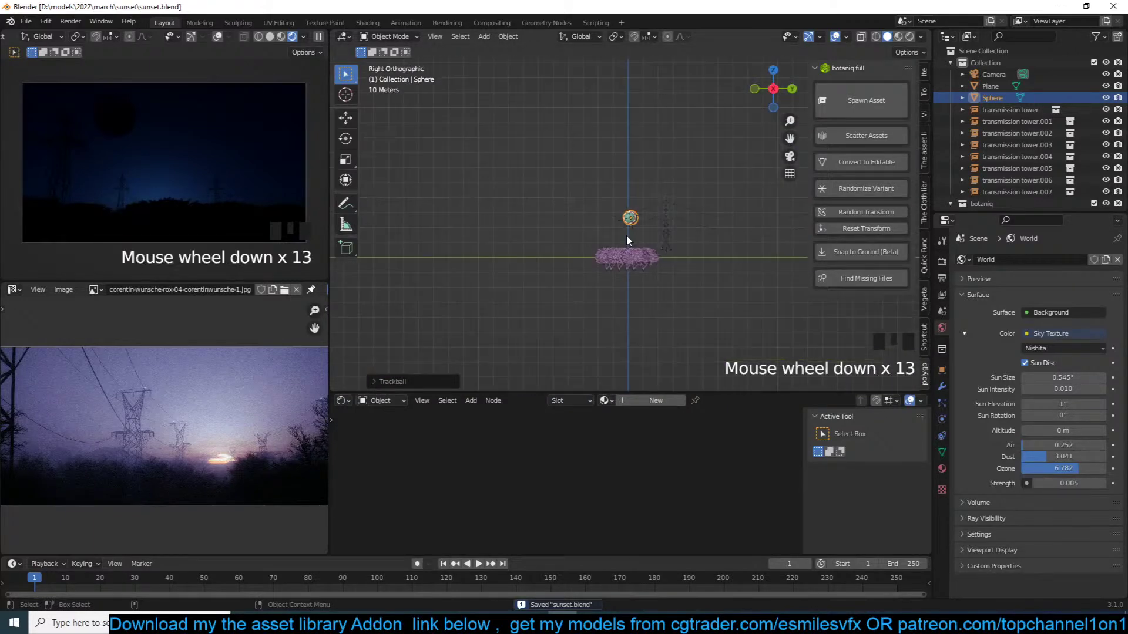
pyautogui.keyDown('shift'); pyautogui.moveTo(628, 239); pyautogui.dragTo(555, 277, button='middle'); pyautogui.keyUp('shift')
pyautogui.press('g')
pyautogui.click(725, 238)
pyautogui.press('s')
pyautogui.click(732, 305)
pyautogui.press('g')
pyautogui.click(728, 277)
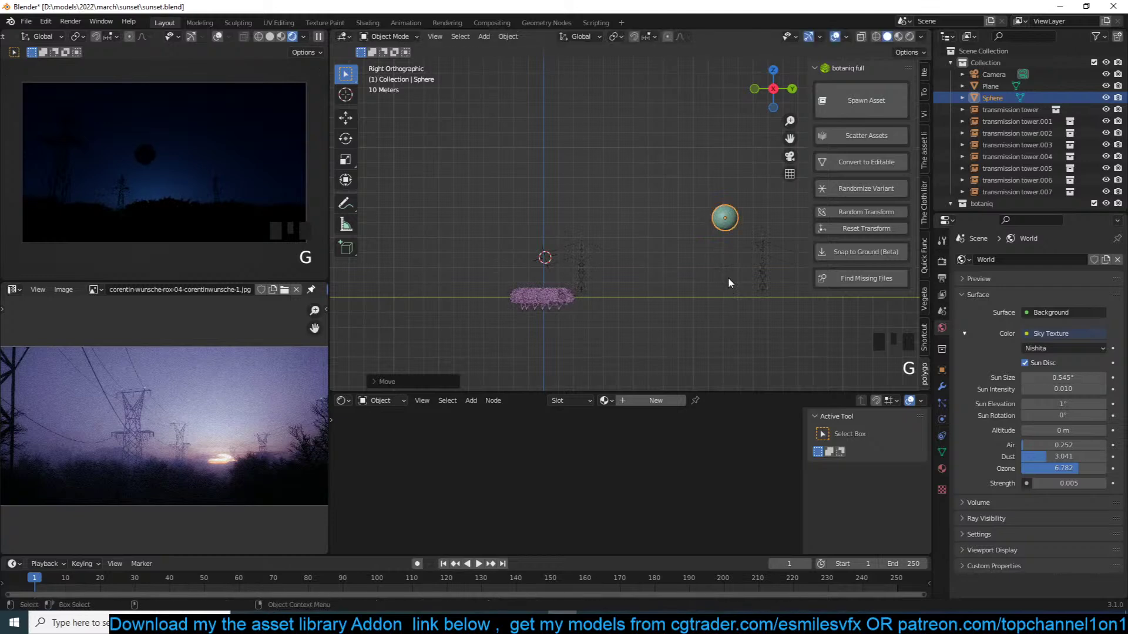
# From the camera view, shift the sphere slightly closer to the large tower and save the file
pyautogui.press('KP_0')
pyautogui.scroll(1, 727, 277)
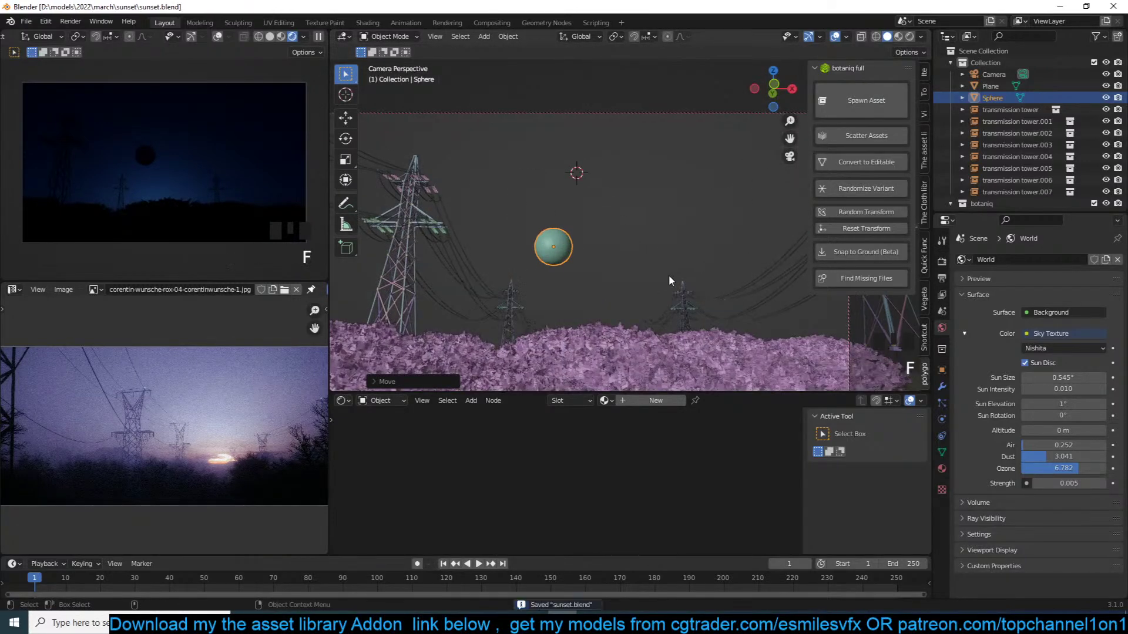
pyautogui.press('g')
pyautogui.click(643, 272)
pyautogui.hotkey('ctrl', 's')
# Create a new material for the sphere and save the file
pyautogui.click(632, 400)
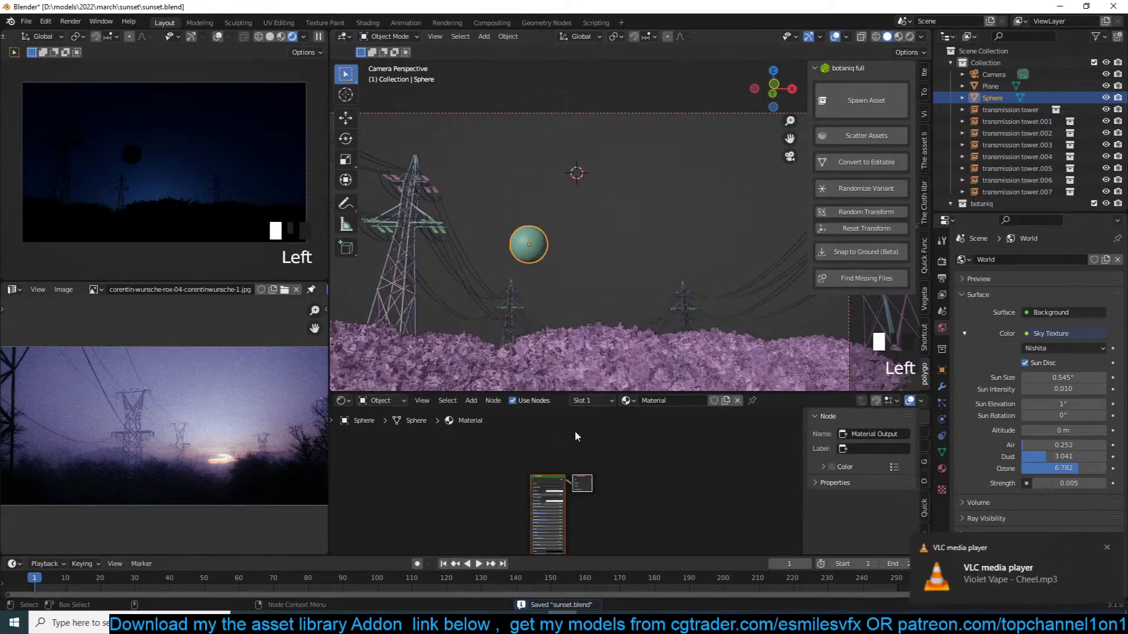
pyautogui.scroll(6, 539, 447)
pyautogui.scroll(2, 539, 449)
pyautogui.click(539, 448)
pyautogui.hotkey('ctrl', 's')
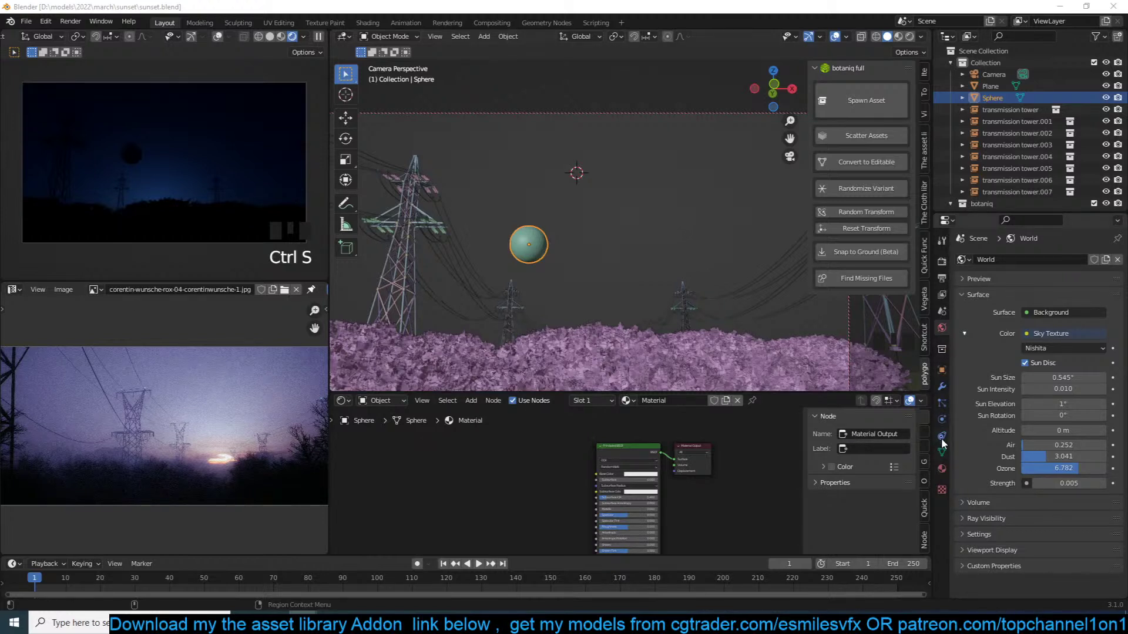
# Raise the sky texture's sun elevation, trying 10° and settling on 20°
pyautogui.click(1029, 404)
pyautogui.write('10')
pyautogui.click(1021, 418)
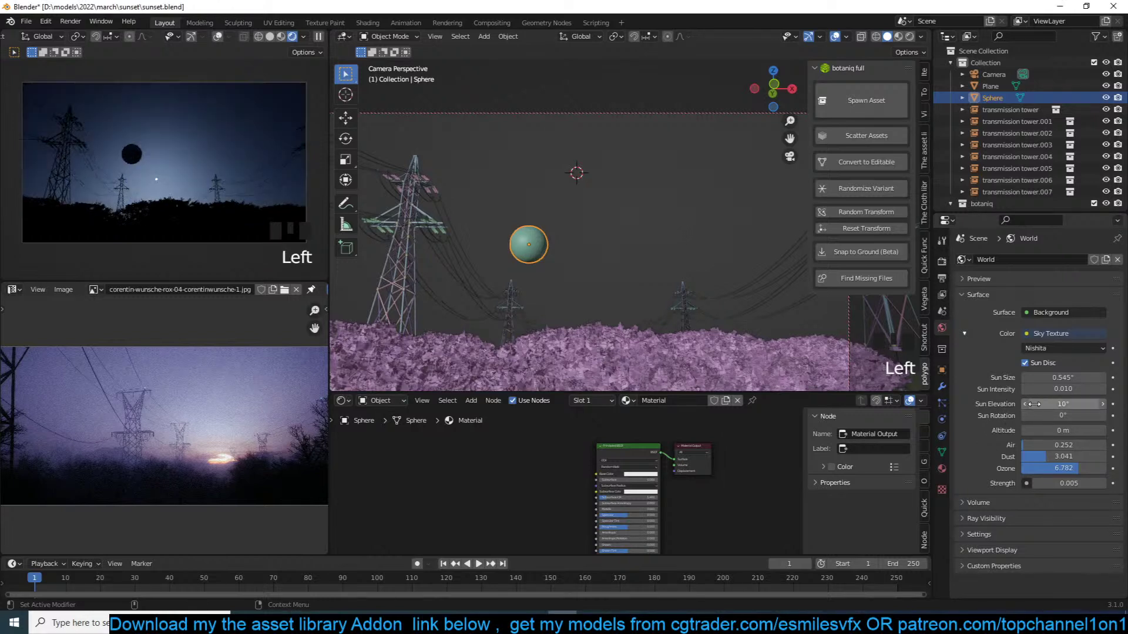
pyautogui.doubleClick(1052, 402)
pyautogui.write('20')
pyautogui.press('Return')
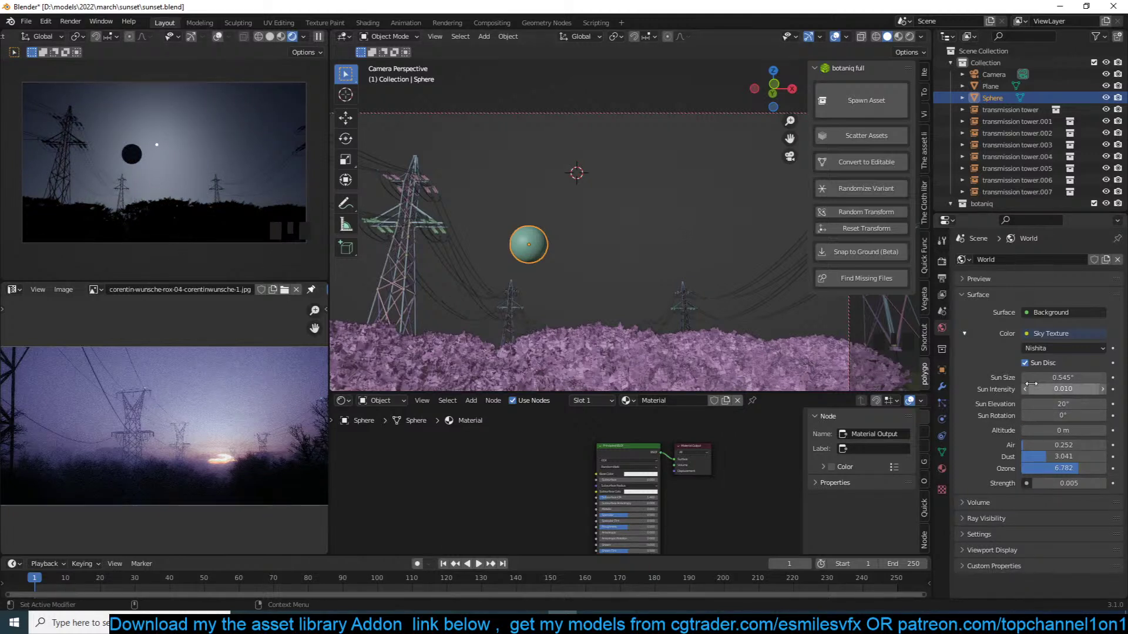
# Try sun rotations of -20° and -15° for the sky texture and settle on -10°
pyautogui.click(1049, 416)
pyautogui.press('Left')
pyautogui.write('-2')
pyautogui.click(999, 431)
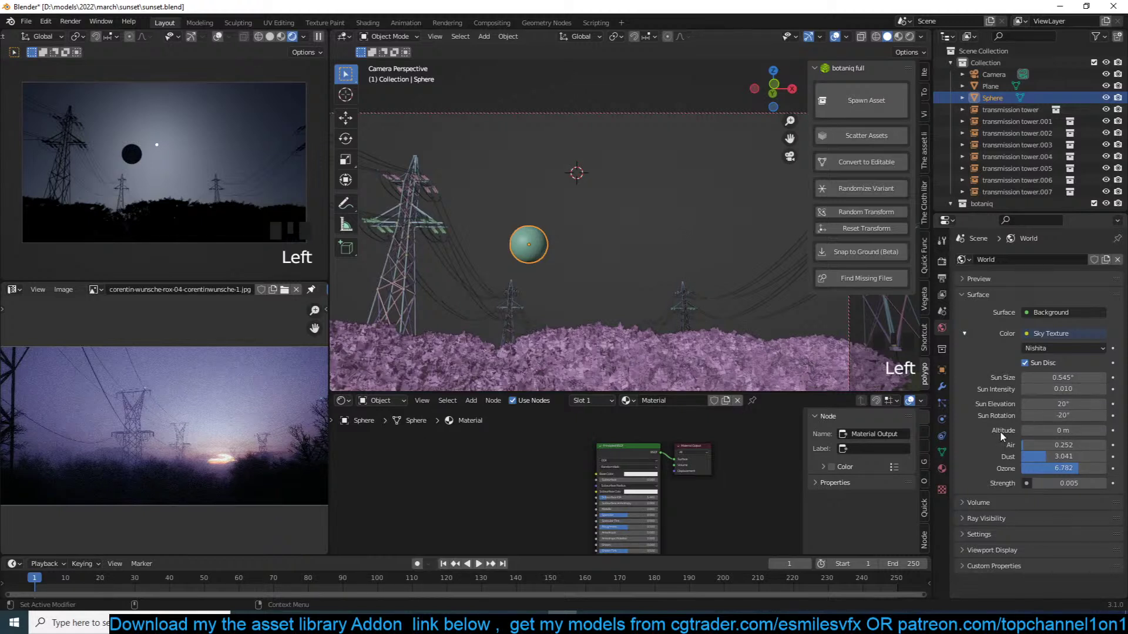
pyautogui.click(1079, 415)
pyautogui.write('-15')
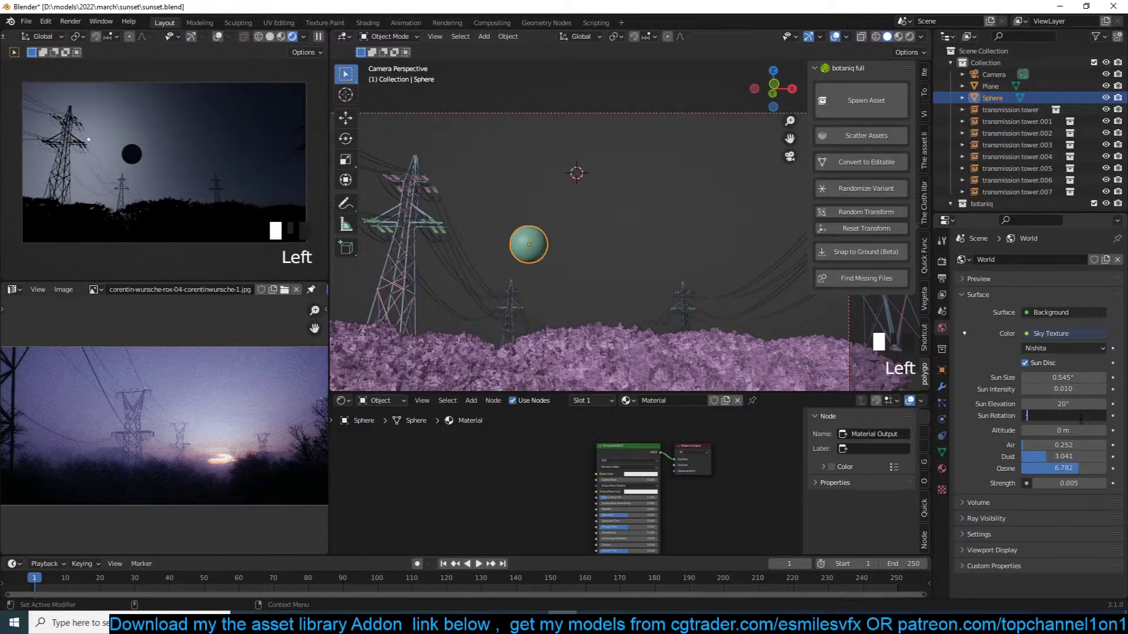
pyautogui.click(1026, 429)
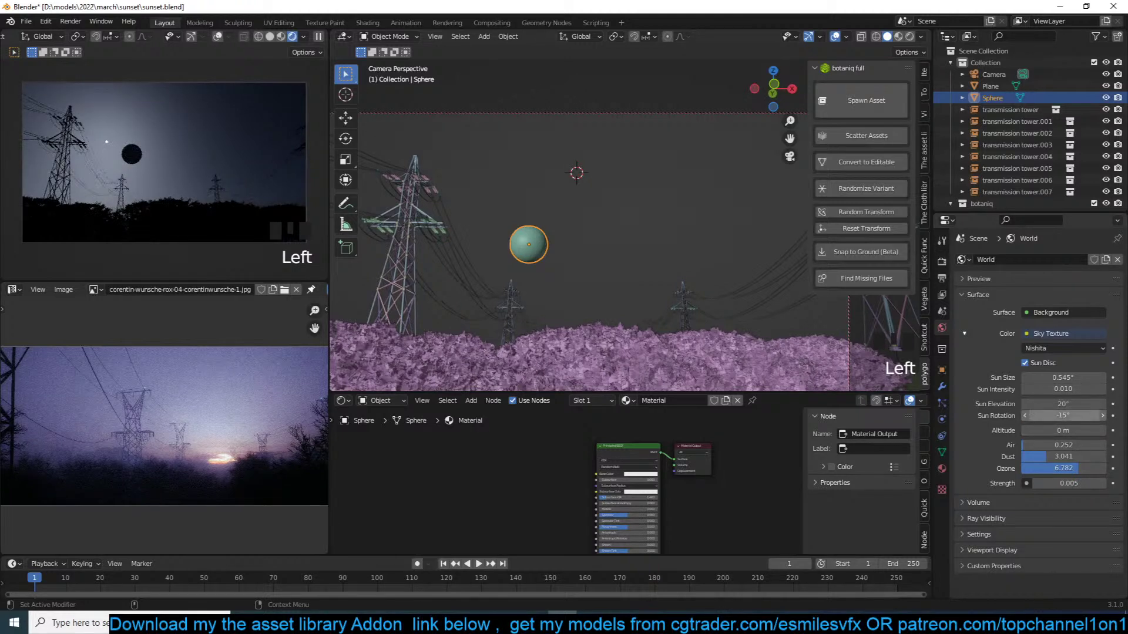
pyautogui.click(1029, 415)
pyautogui.write('-10')
pyautogui.click(1012, 435)
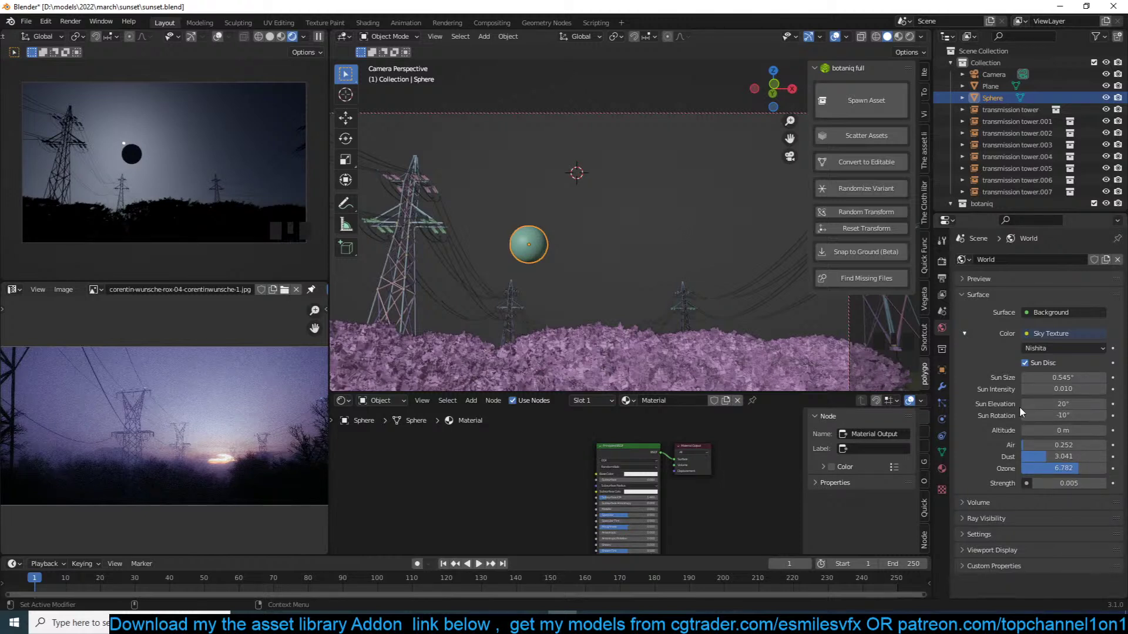
# Disable the sky texture's sun disc and set the world background strength to 0.001
pyautogui.click(1032, 363)
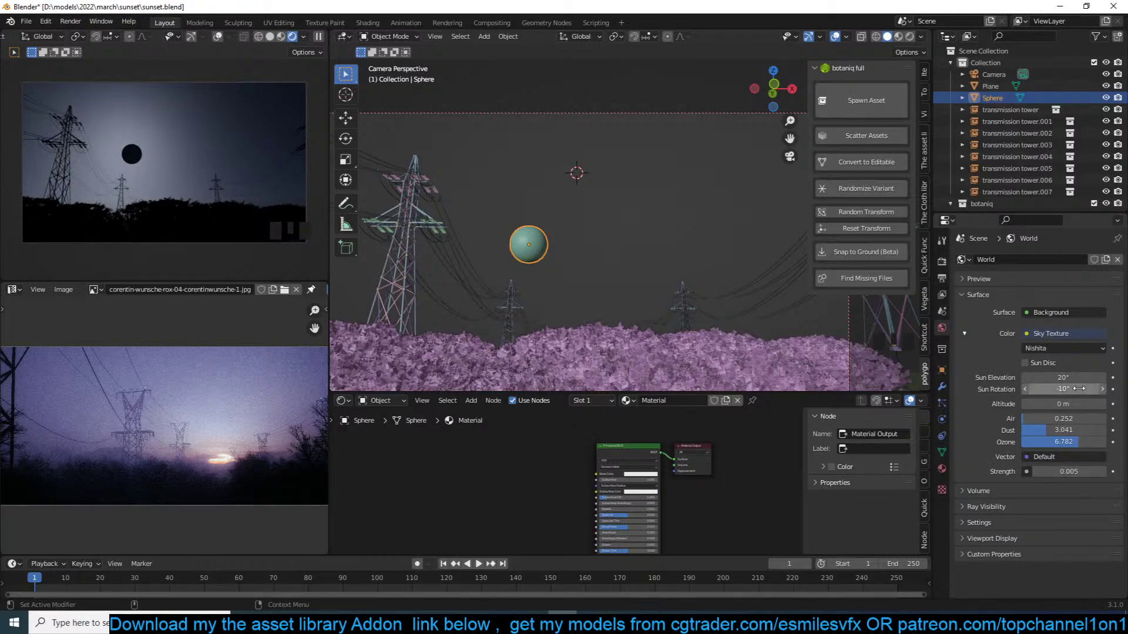
pyautogui.click(1075, 471)
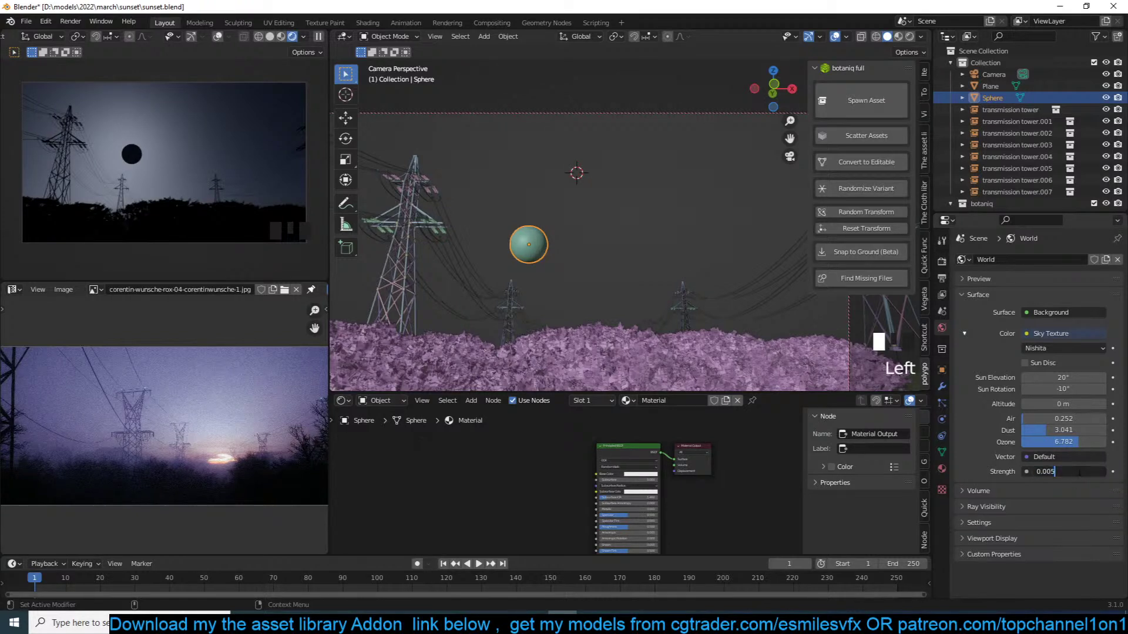
pyautogui.click(992, 467)
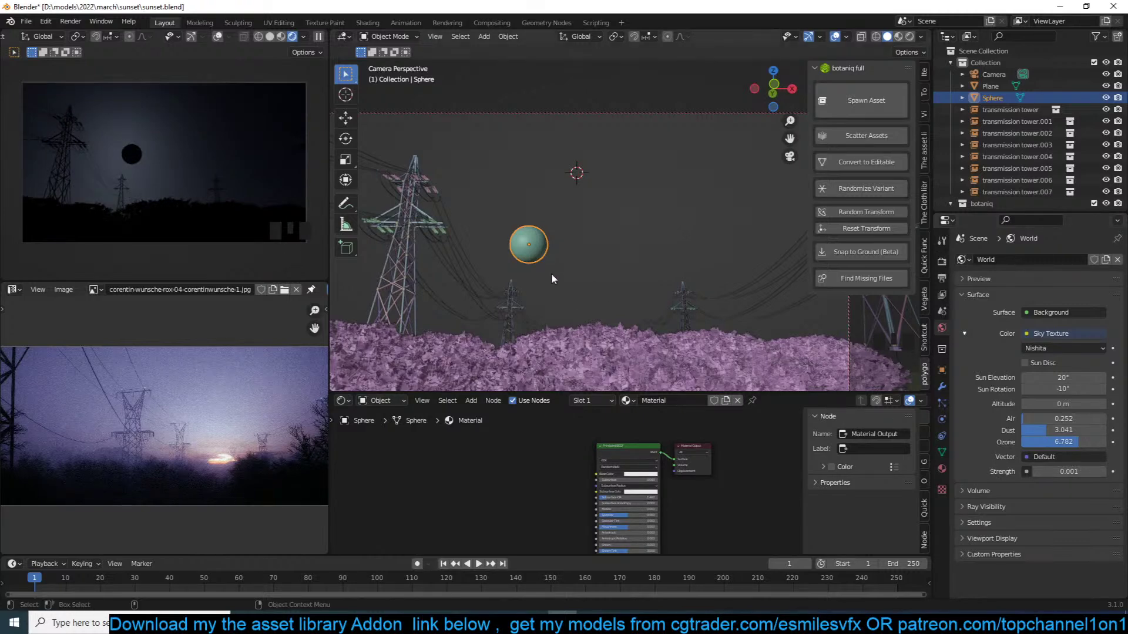
# Add an Emission shader to the sphere's material, connect it to the Material Output surface and delete the Principled BSDF node
pyautogui.click(534, 258)
pyautogui.scroll(6, 564, 489)
pyautogui.hotkey('shift', 'a')
pyautogui.moveTo(521, 490)
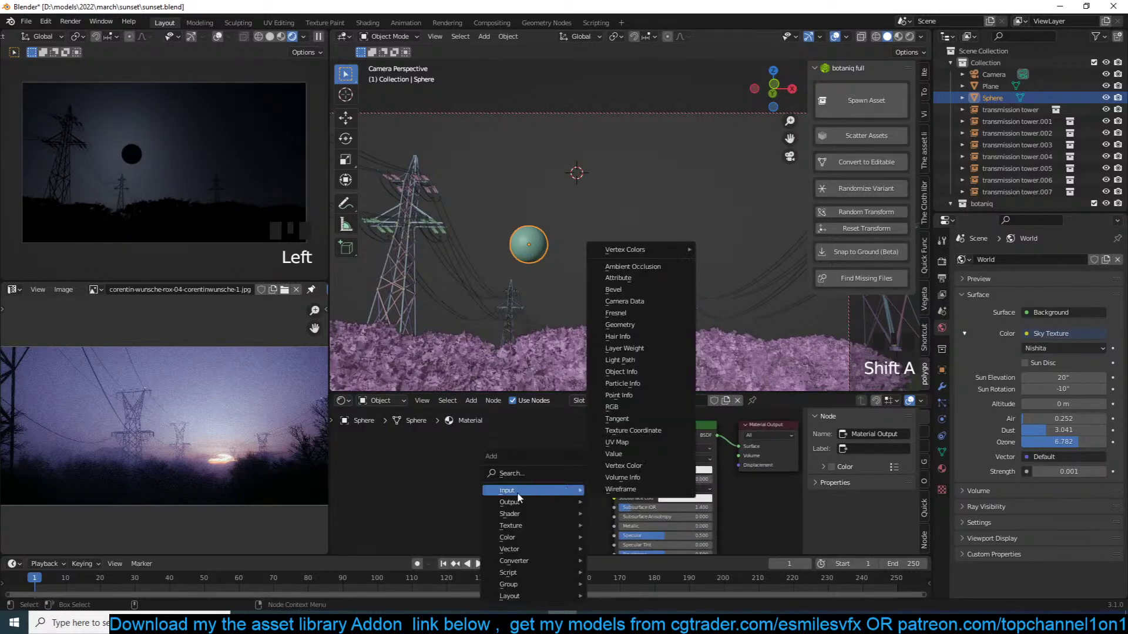
pyautogui.moveTo(508, 514)
pyautogui.click(617, 332)
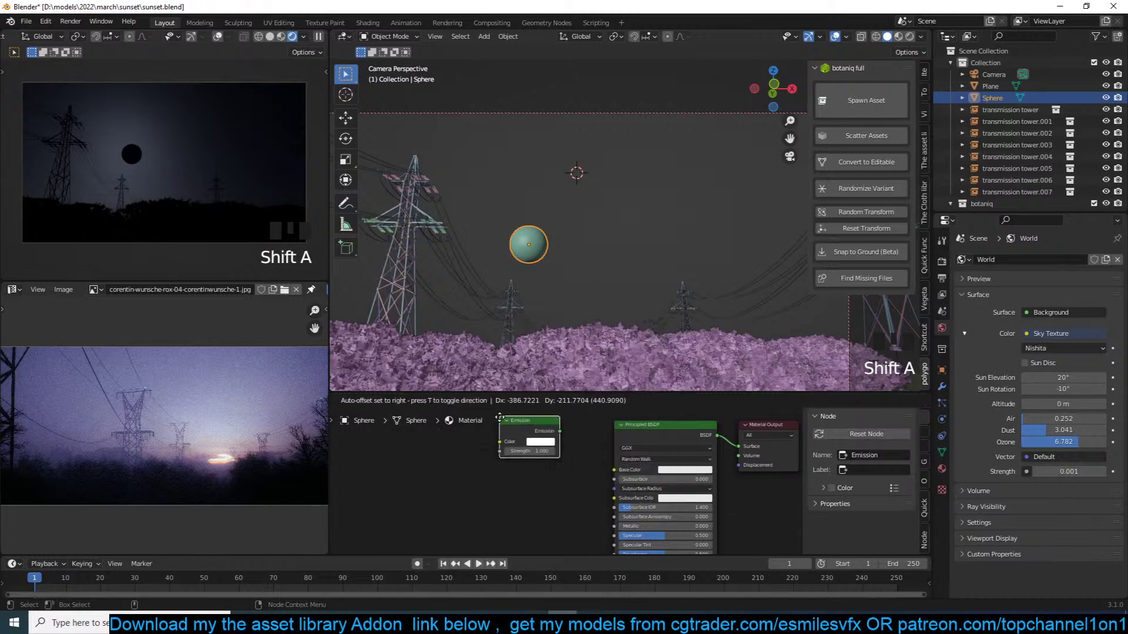
pyautogui.keyDown('ctrl'); pyautogui.keyDown('shift'); pyautogui.click(513, 418); pyautogui.keyUp('shift'); pyautogui.keyUp('ctrl')
pyautogui.click(669, 427)
pyautogui.press('Delete')
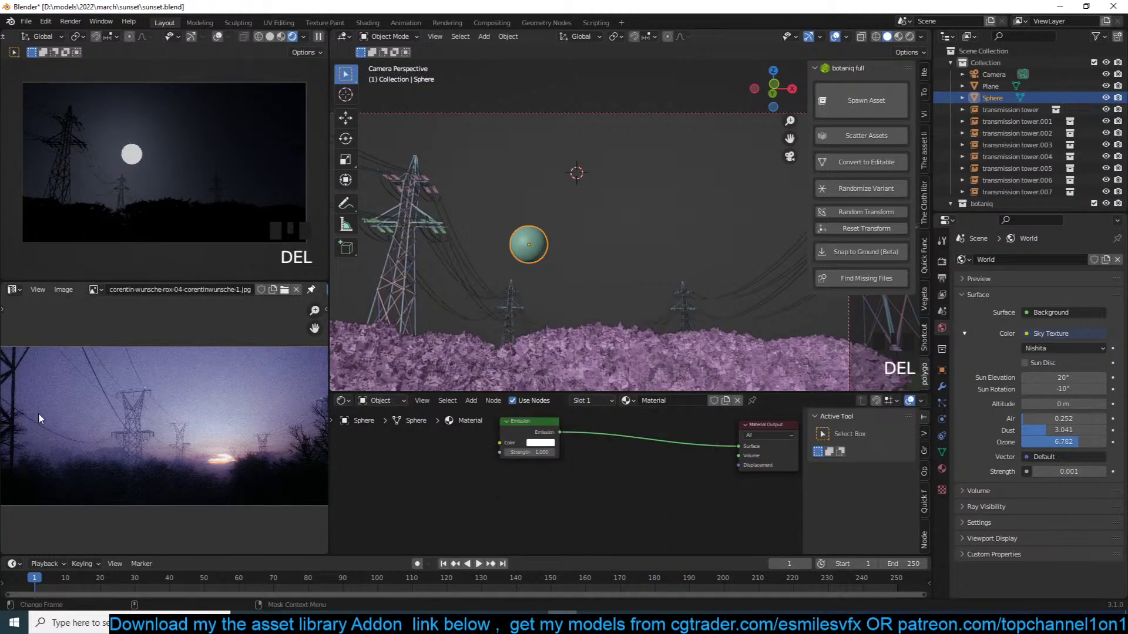
# Bring the download.jpg image into the sphere's material as a texture, connect its color to the Emission color and save the file
pyautogui.click(303, 622)
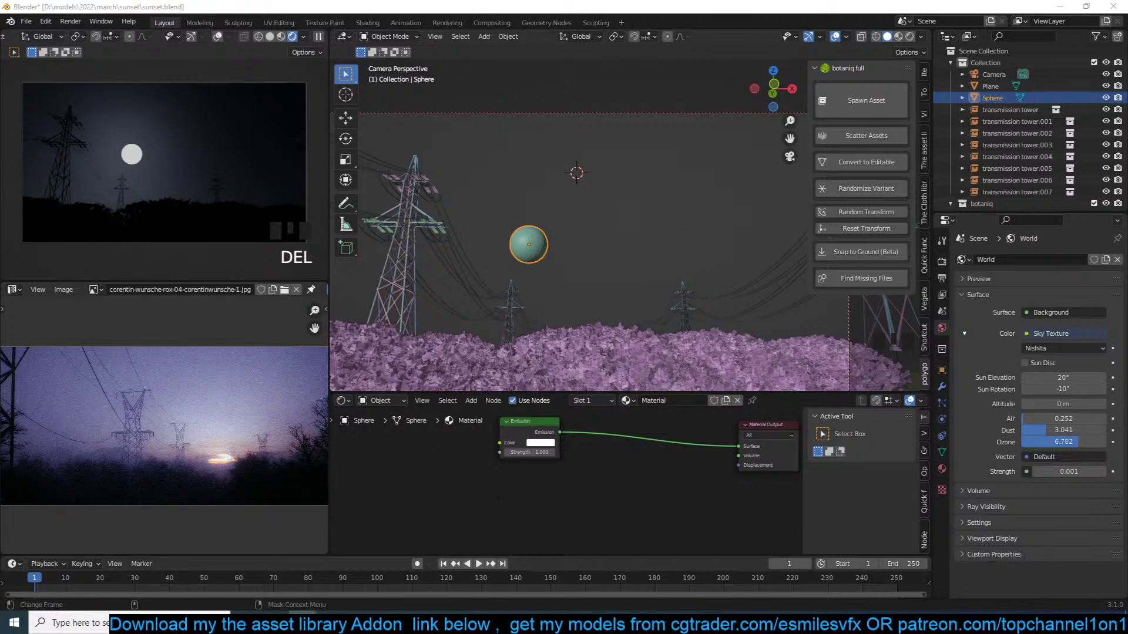
pyautogui.moveTo(241, 464); pyautogui.dragTo(403, 449)
pyautogui.moveTo(511, 435); pyautogui.dragTo(595, 457)
pyautogui.moveTo(485, 459); pyautogui.dragTo(583, 464)
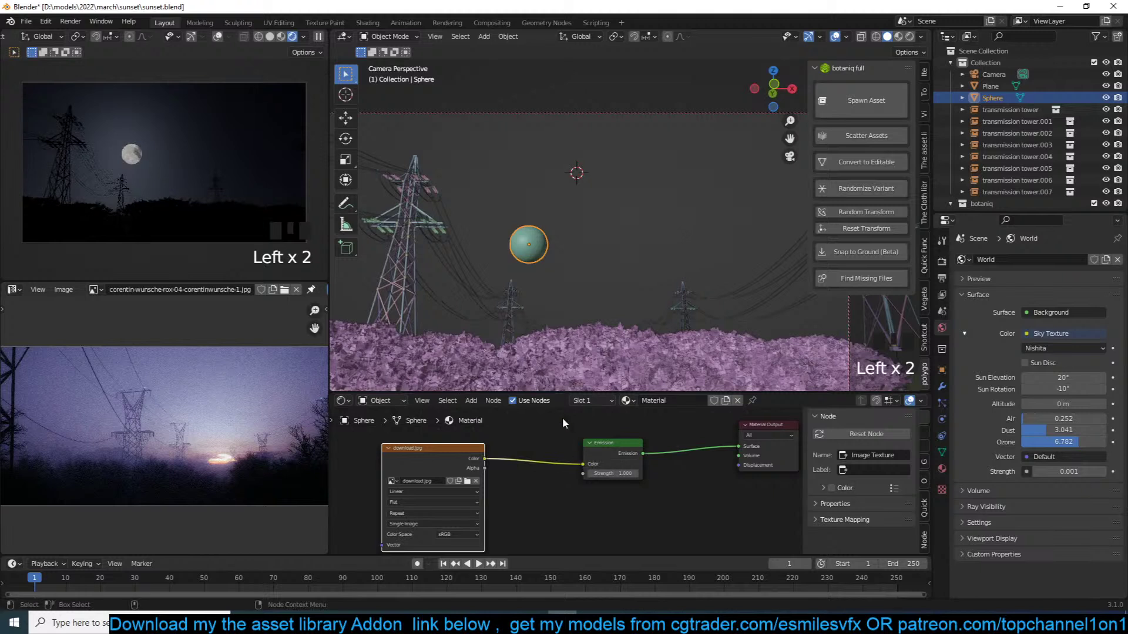
pyautogui.scroll(4, 568, 479)
pyautogui.hotkey('ctrl', 's')
# Try emission strengths of 20 and 10 on the sphere's material and set the strength back to 1
pyautogui.click(623, 472)
pyautogui.write('20')
pyautogui.press('Return')
pyautogui.click(621, 472)
pyautogui.write('10')
pyautogui.press('Return')
pyautogui.click(623, 473)
pyautogui.write('1')
pyautogui.press('Return')
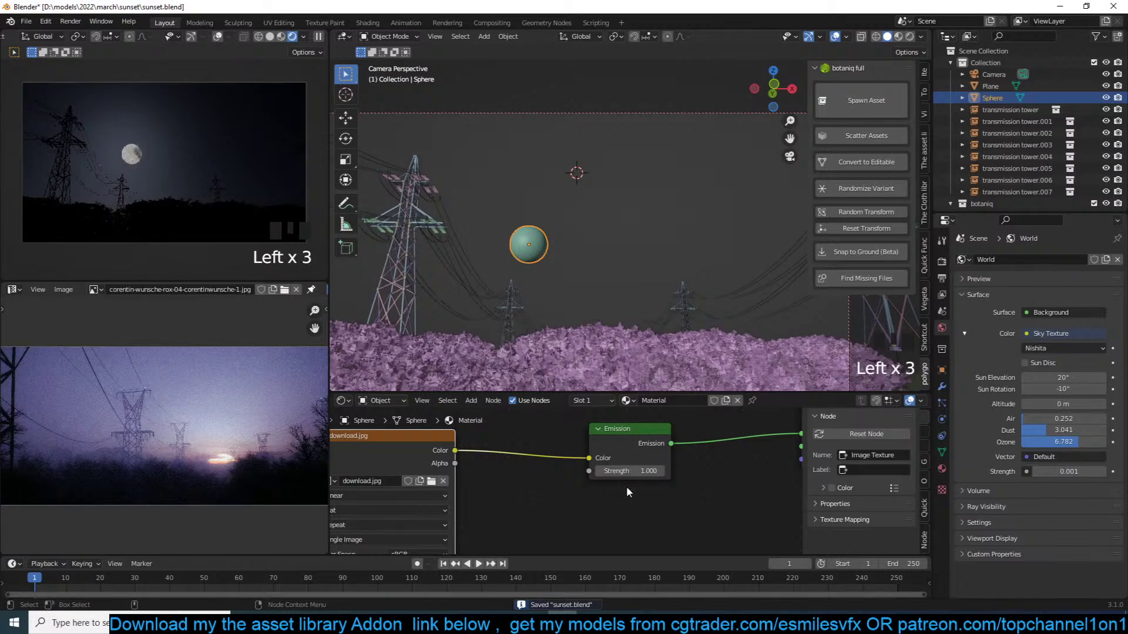
# Deselect the moon sphere and save the scene file
pyautogui.hotkey('ctrl', 's')
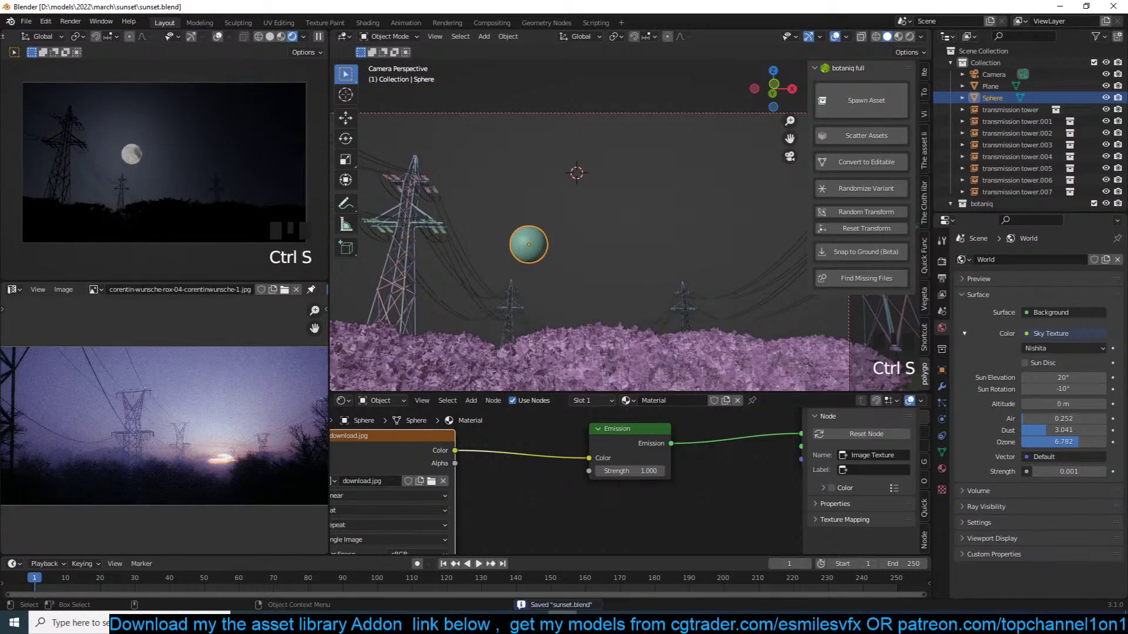
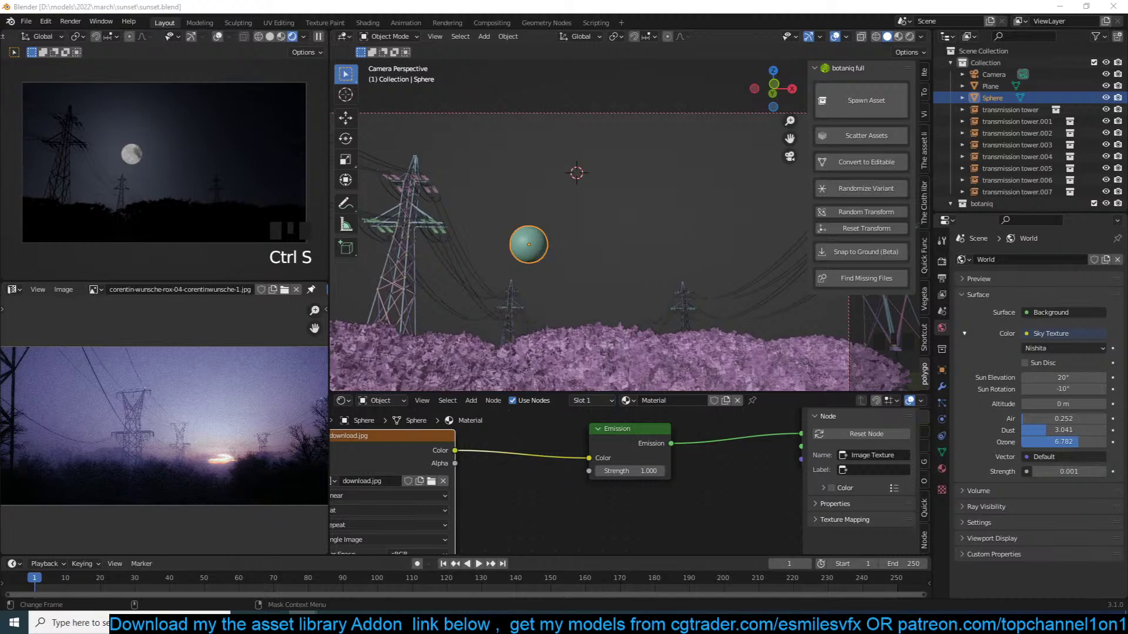
pyautogui.click(704, 257)
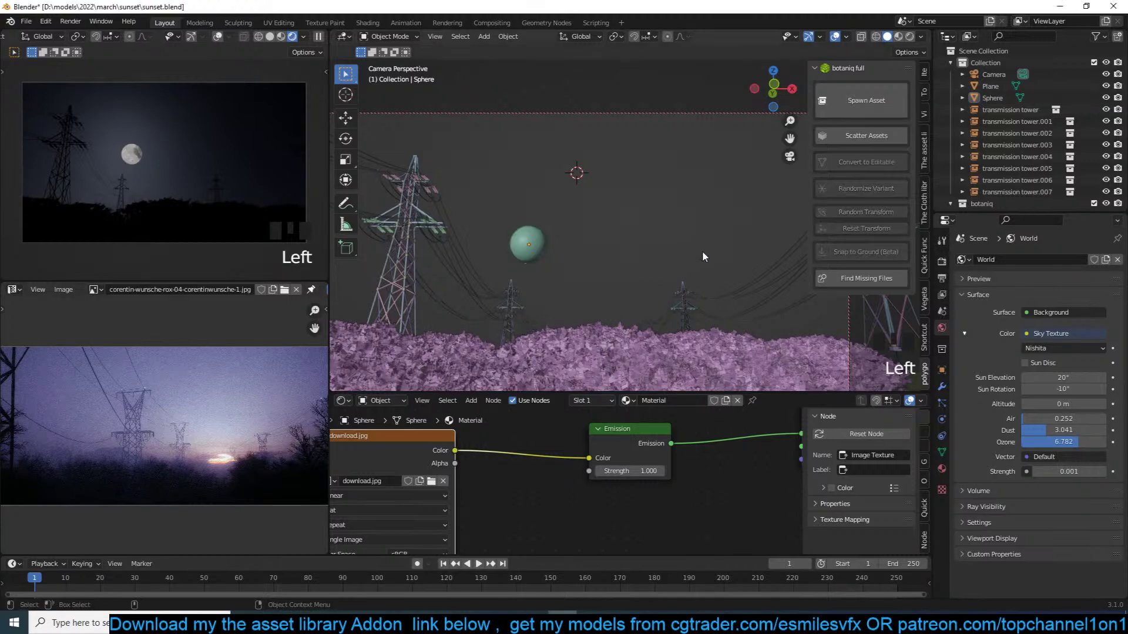
pyautogui.scroll(-4, 565, 277)
pyautogui.hotkey('ctrl', 's')
pyautogui.scroll(-1, 599, 269)
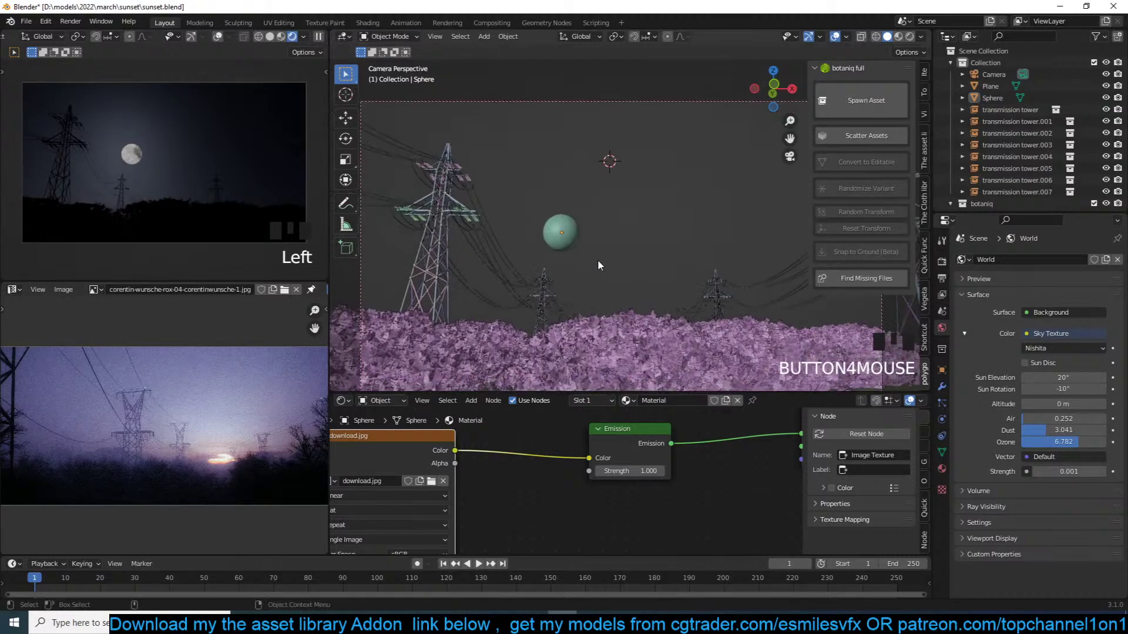
pyautogui.hotkey('ctrl', 's')
pyautogui.keyDown('shift'); pyautogui.moveTo(664, 252); pyautogui.dragTo(595, 250, button='middle'); pyautogui.keyUp('shift')
pyautogui.scroll(1, 651, 249)
pyautogui.hotkey('ctrl', 's')
pyautogui.hotkey('ctrl', 's')
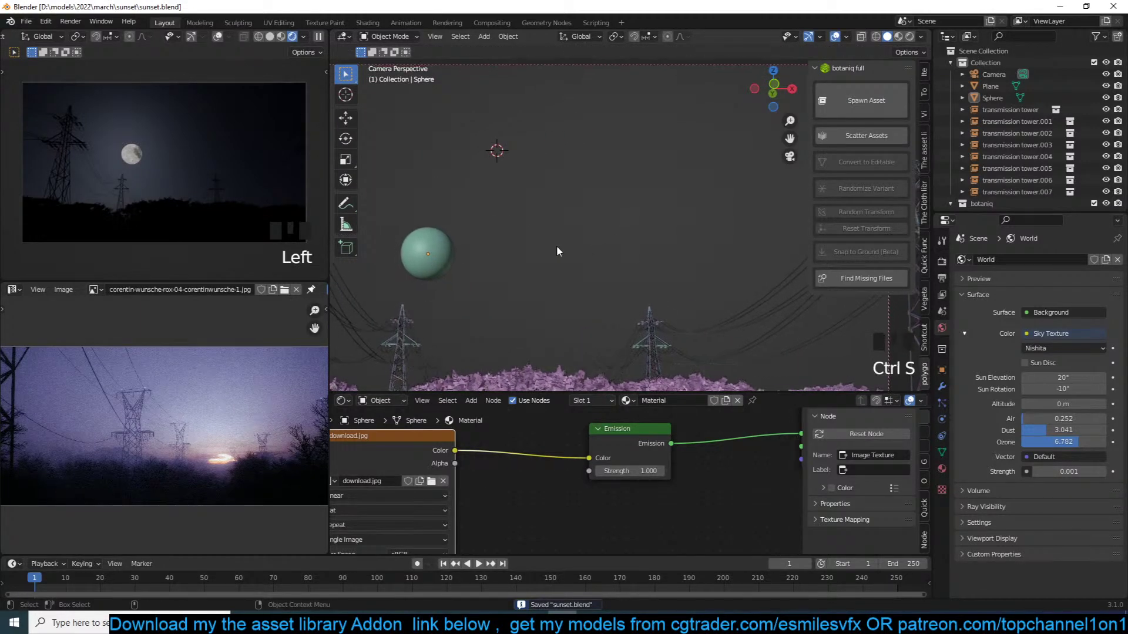
pyautogui.keyDown('shift'); pyautogui.moveTo(528, 286); pyautogui.dragTo(589, 257, button='middle'); pyautogui.keyUp('shift')
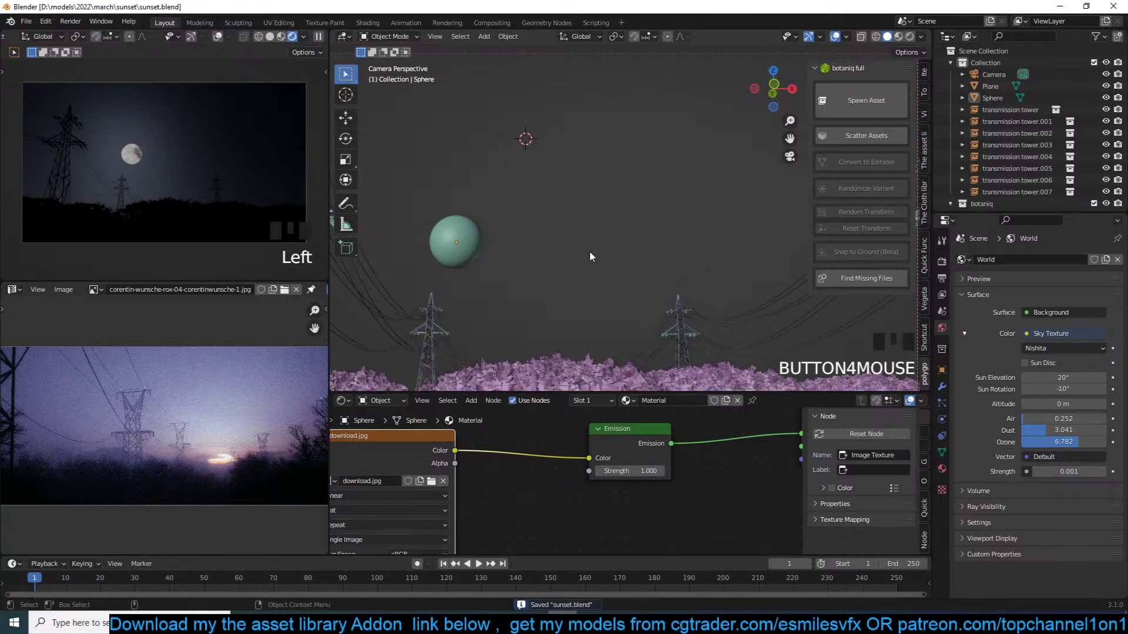
pyautogui.keyDown('shift'); pyautogui.moveTo(615, 207); pyautogui.dragTo(591, 201, button='middle'); pyautogui.keyUp('shift')
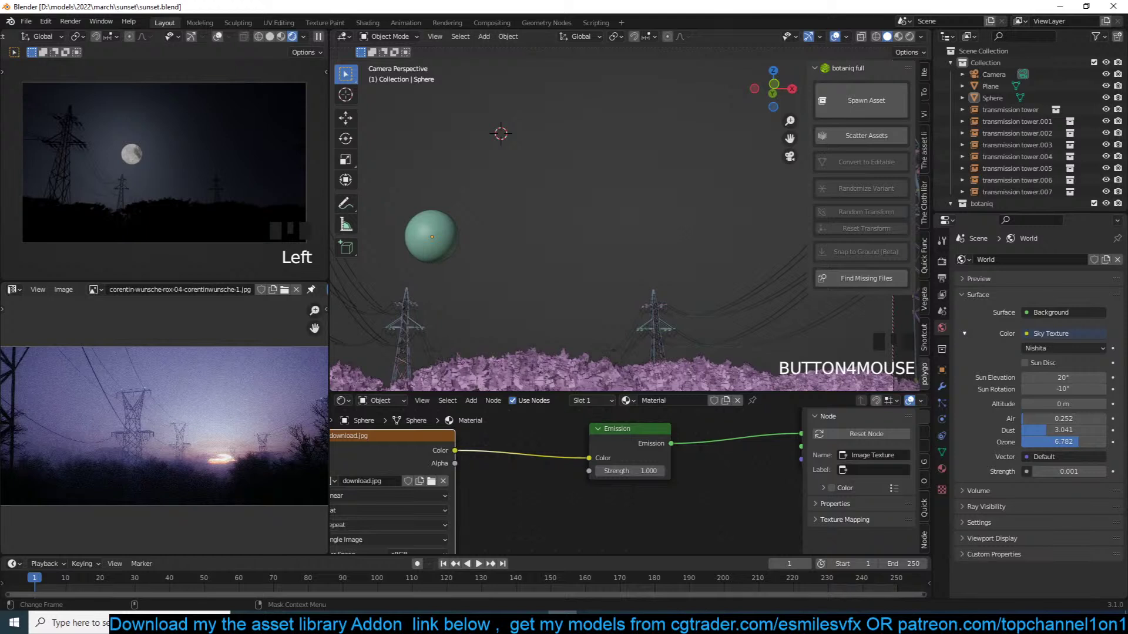
pyautogui.click(303, 622)
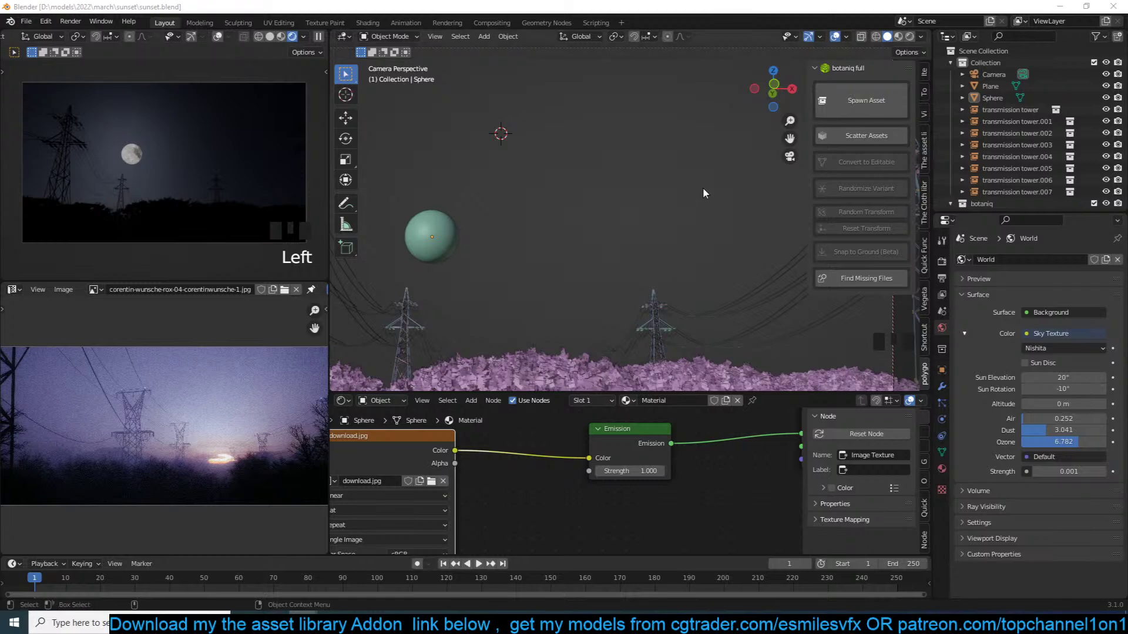
pyautogui.scroll(-2, 693, 186)
pyautogui.hotkey('ctrl', 's')
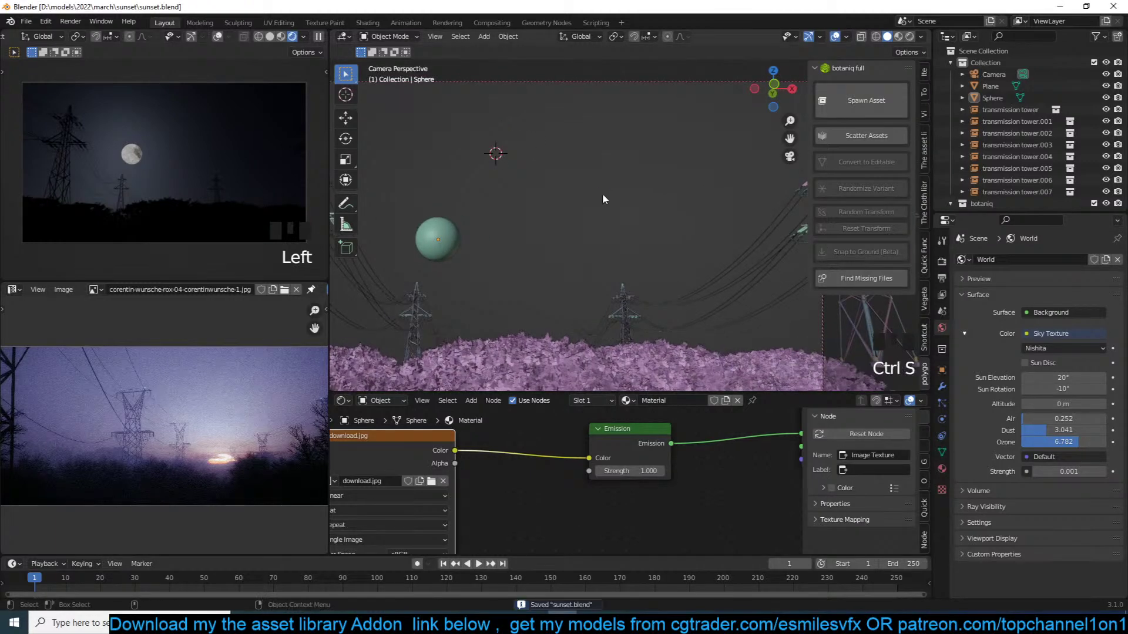
# Place the 3D cursor between the two distant towers and add a spot light there
pyautogui.keyDown('shift'); pyautogui.rightClick(564, 189); pyautogui.keyUp('shift')
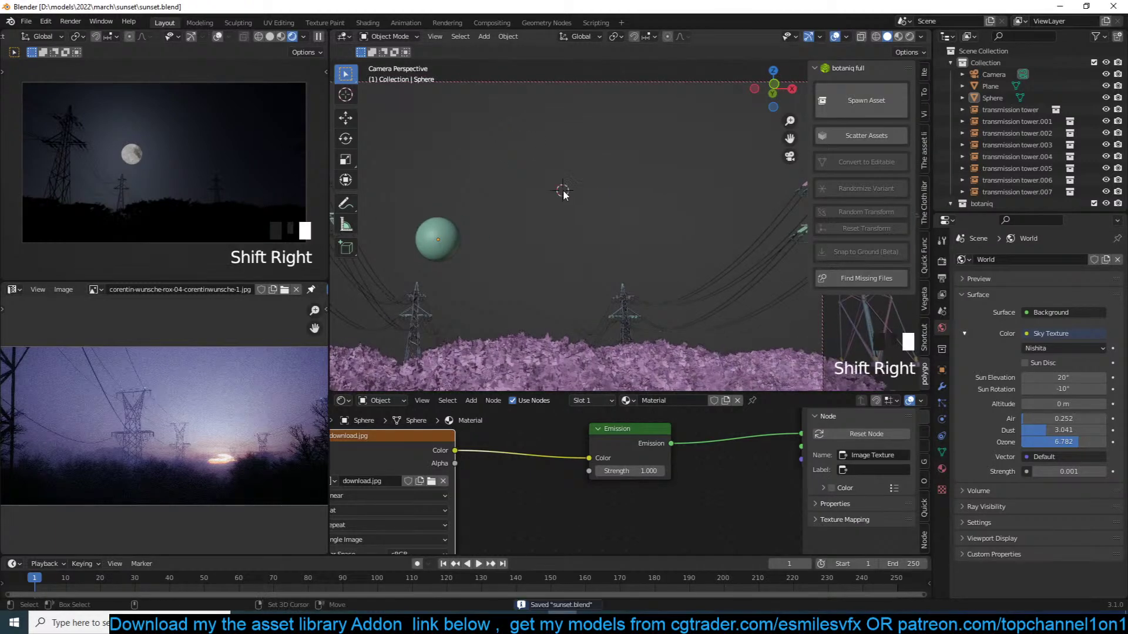
pyautogui.scroll(-2, 590, 246)
pyautogui.hotkey('shift', 'a')
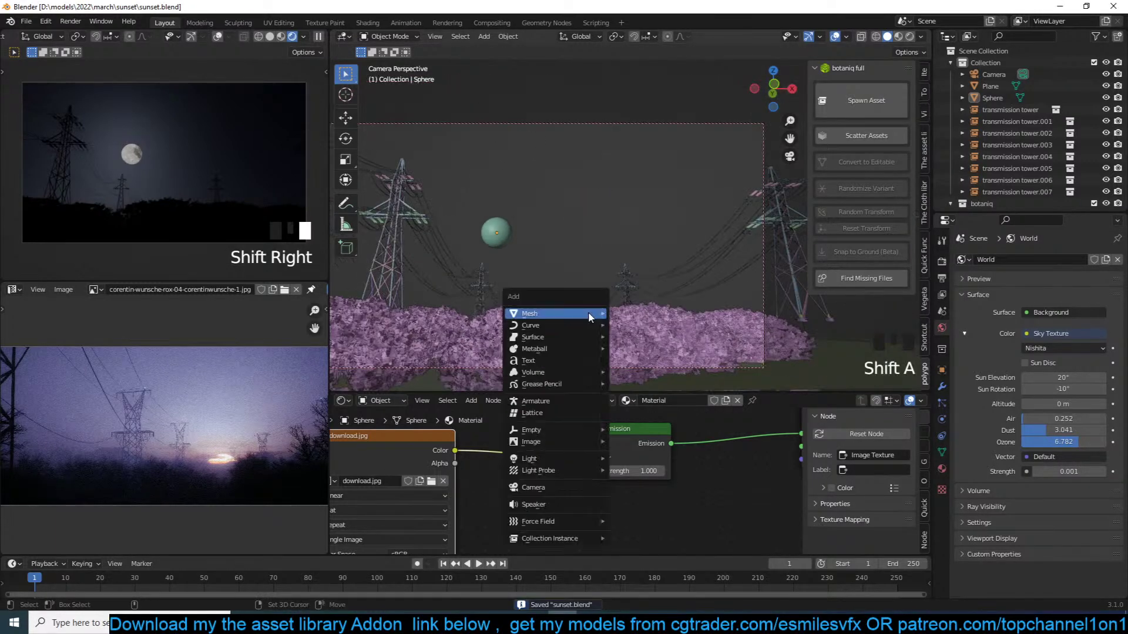
pyautogui.moveTo(524, 460)
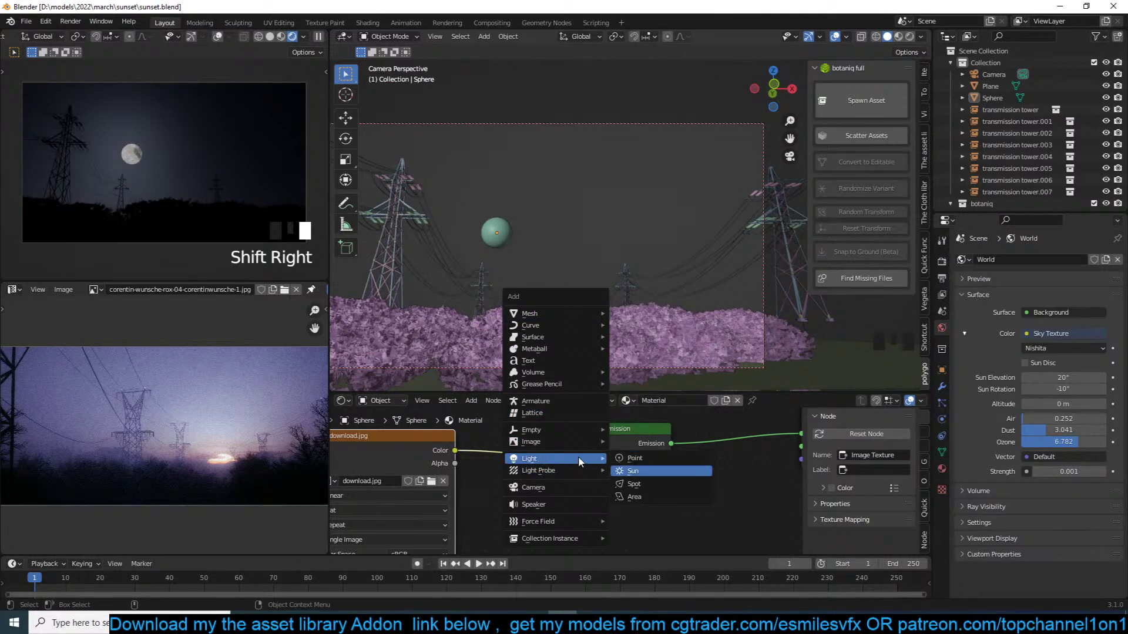
pyautogui.click(634, 484)
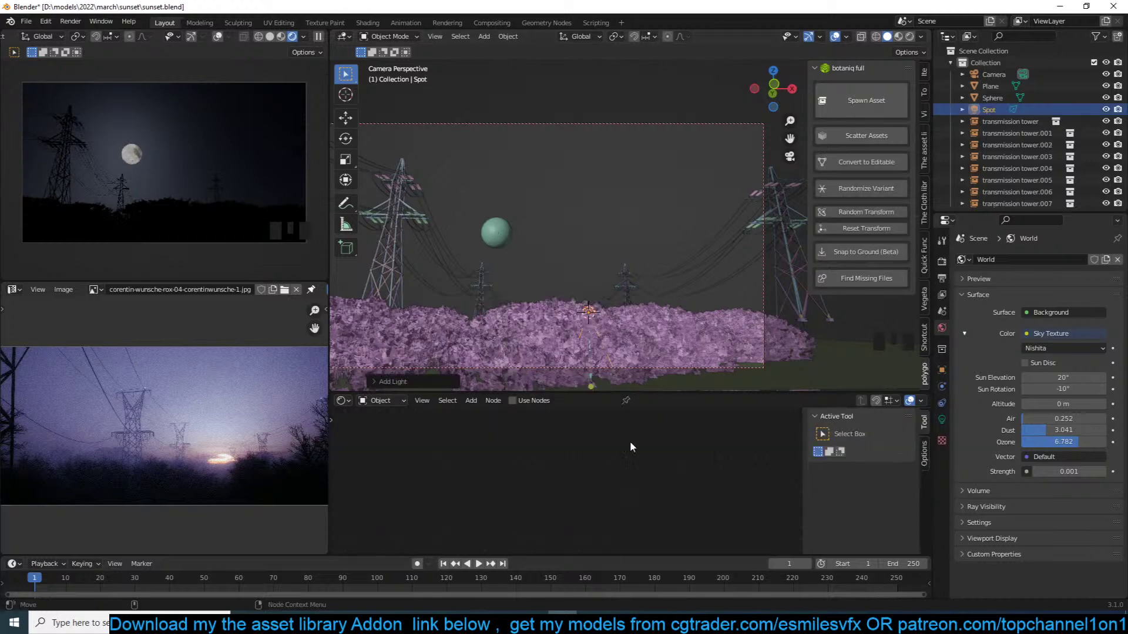
# Rotate the spot light freely until its cone points upward
pyautogui.press('r')
pyautogui.click(585, 128)
pyautogui.press('r')
pyautogui.press('r')
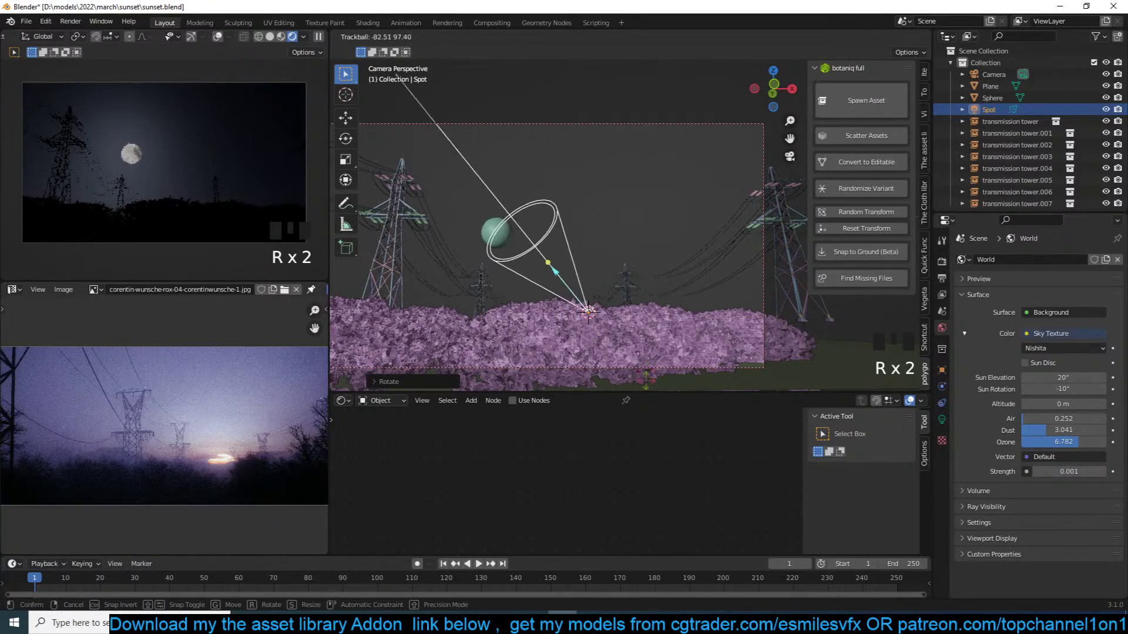
pyautogui.click(441, 144)
pyautogui.press('r')
pyautogui.click(552, 104)
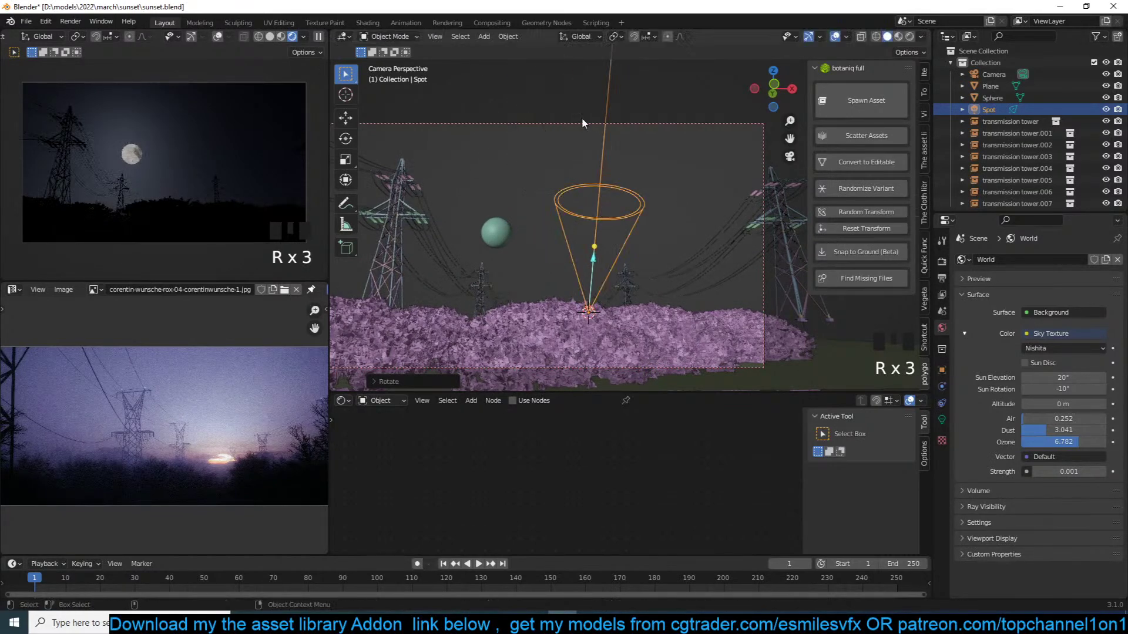
# Display the spot light's power, radius and beam shape settings
pyautogui.click(942, 411)
pyautogui.click(1011, 361)
pyautogui.press('KP_0')
pyautogui.press('KP_0')
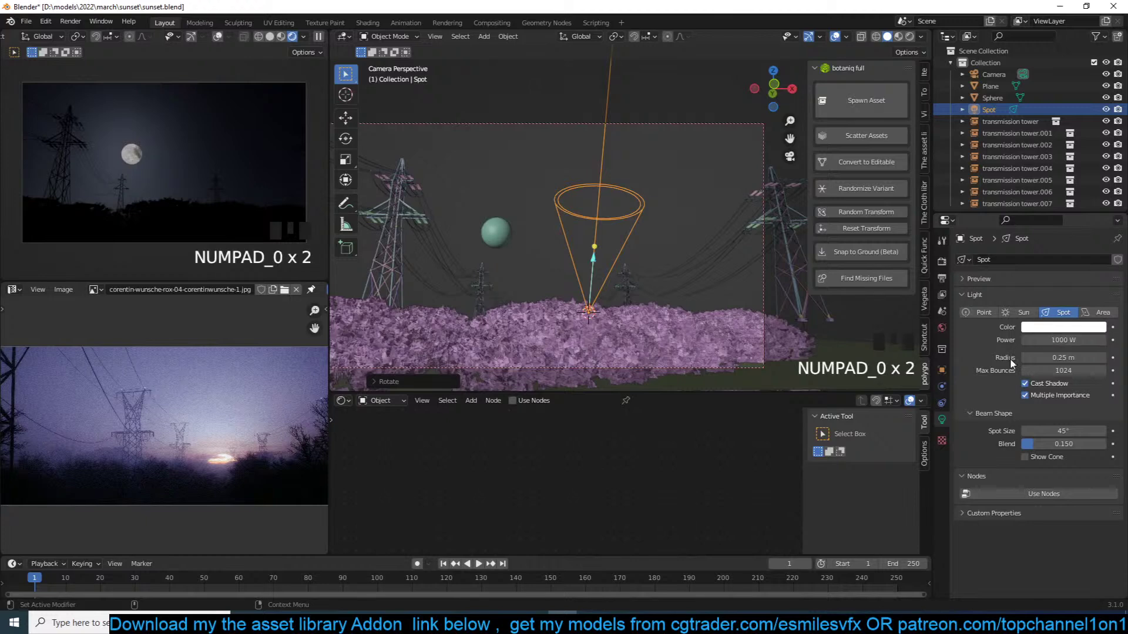
# Add a cube at the 3D cursor around the spot light's origin and scale it up uniformly
pyautogui.hotkey('shift', 'a')
pyautogui.hotkey('shift', 's')
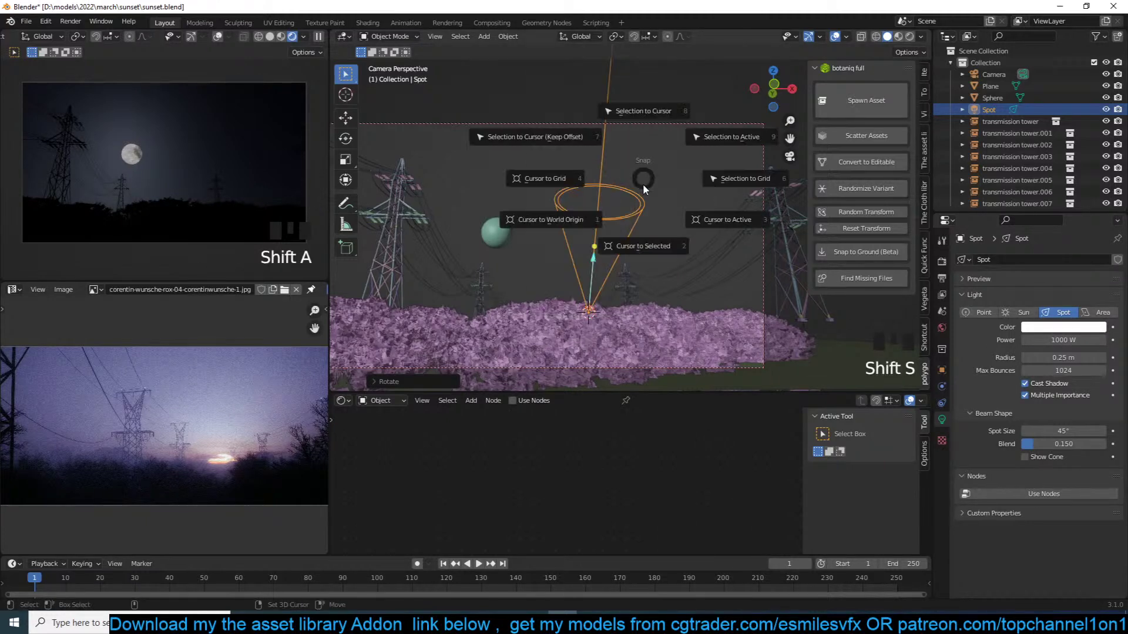
pyautogui.hotkey('shift', 'a')
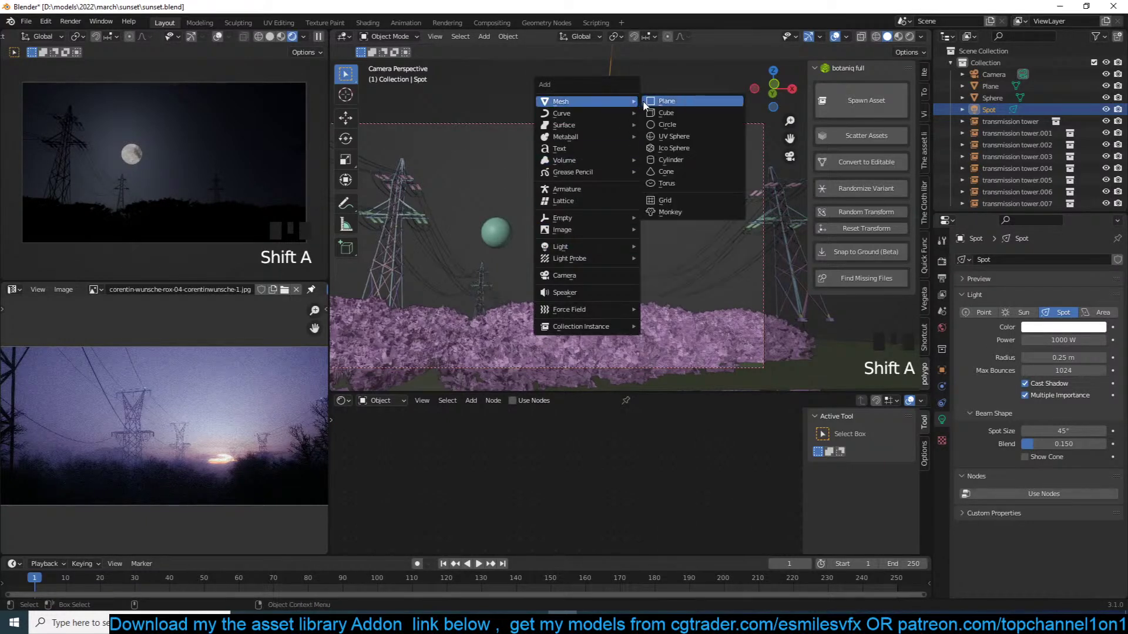
pyautogui.click(658, 112)
pyautogui.press('s')
pyautogui.click(626, 264)
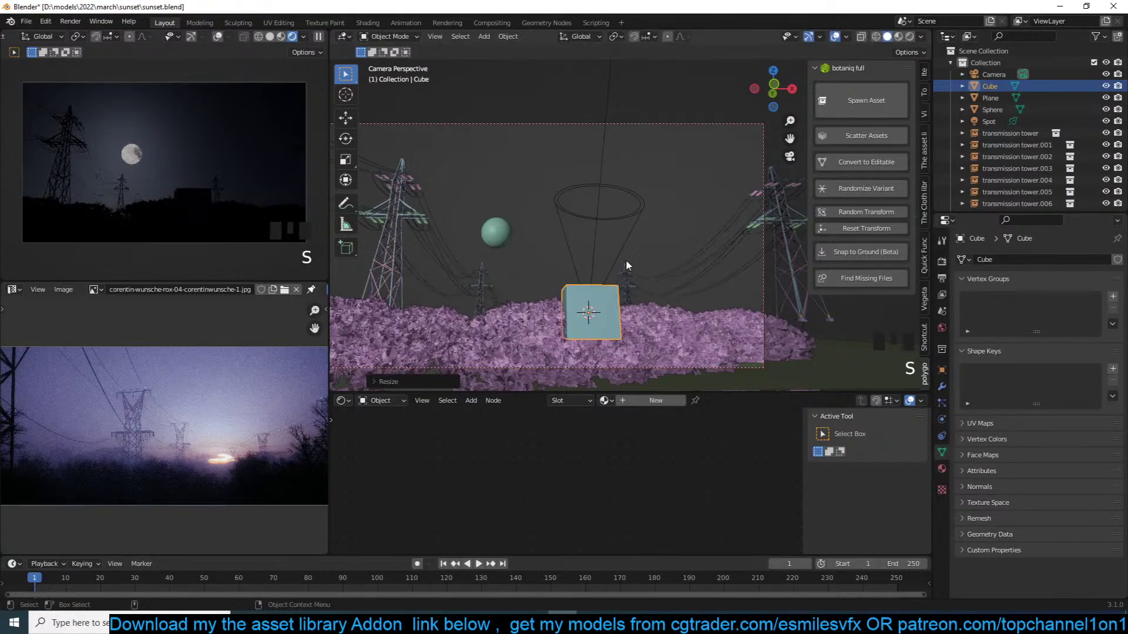
# Stretch the cube along Z into a tall column and widen it along X
pyautogui.press('s')
pyautogui.press('z')
pyautogui.click(371, 113)
pyautogui.press('s')
pyautogui.press('x')
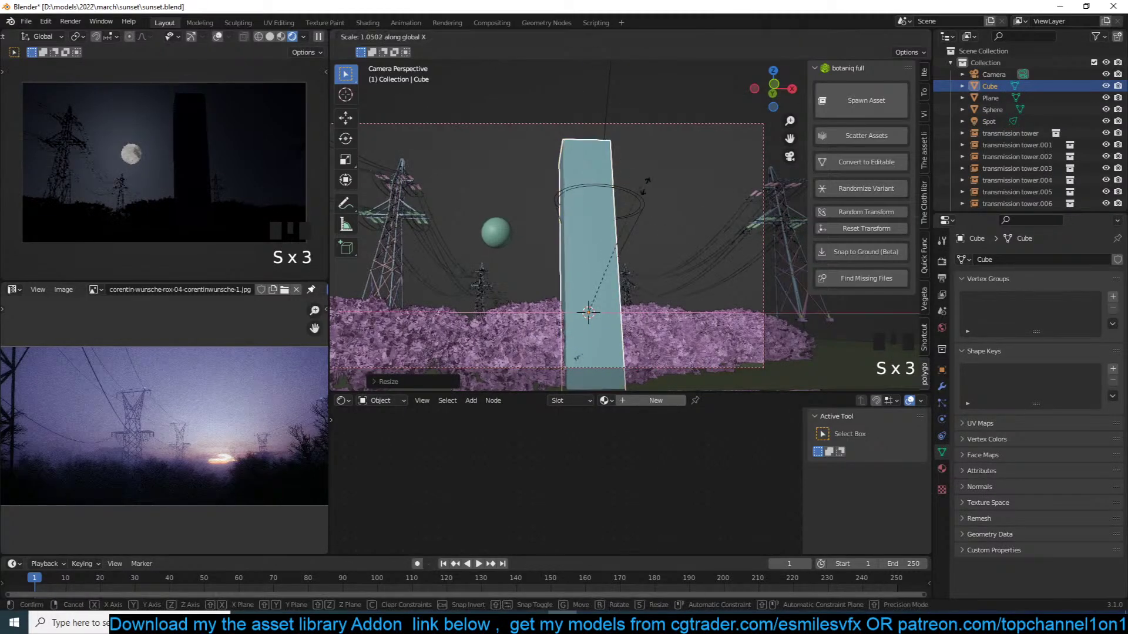
pyautogui.click(866, 189)
# Tilt the cube with a free trackball rotation
pyautogui.press('r')
pyautogui.press('r')
pyautogui.press('r')
pyautogui.press('r')
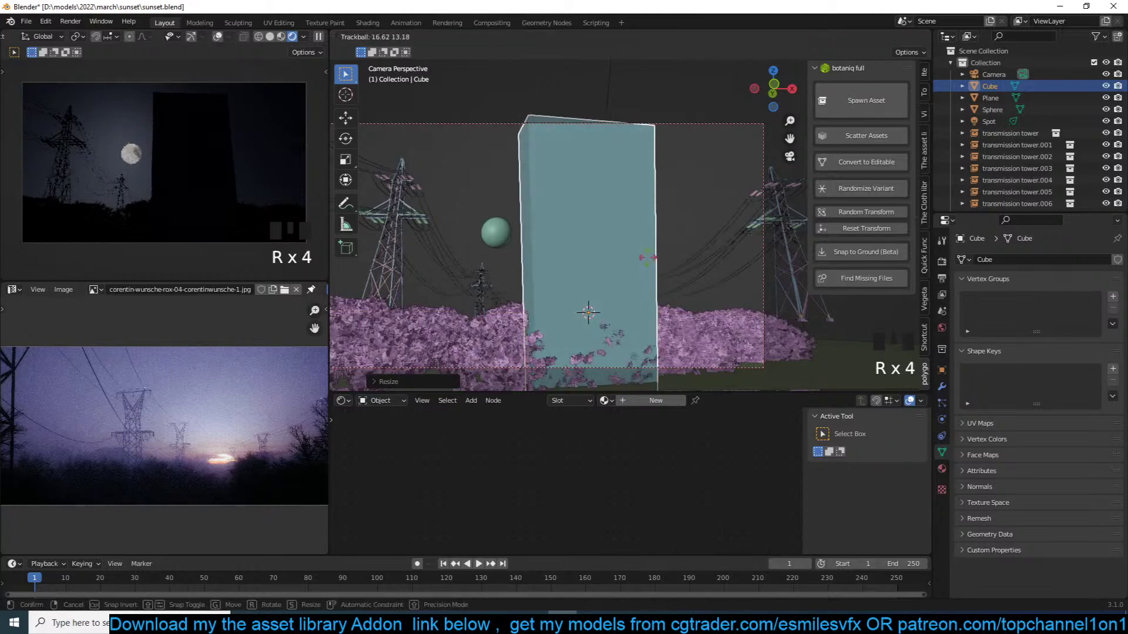
pyautogui.click(639, 253)
# Scale the cube up along its local Y axis to deepen it
pyautogui.press('s')
pyautogui.press('x')
pyautogui.press('x')
pyautogui.press('y')
pyautogui.press('y')
pyautogui.click(704, 259)
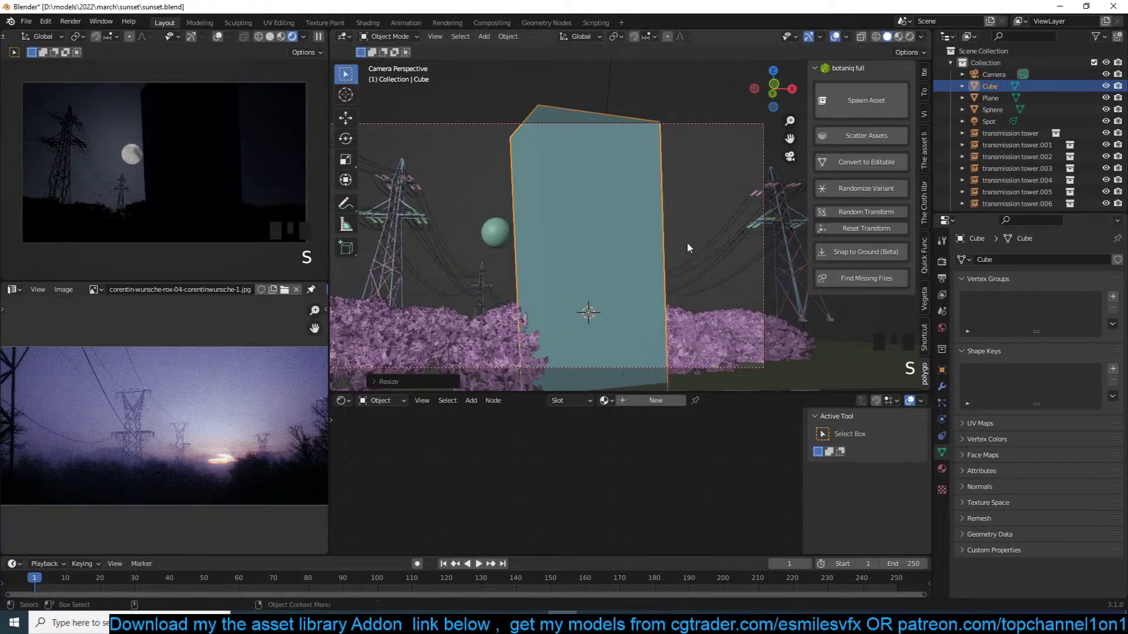
# Clear the cube's rotation so it stands upright
pyautogui.press('`')
pyautogui.scroll(-5, 612, 292)
pyautogui.press('KP_Decimal')
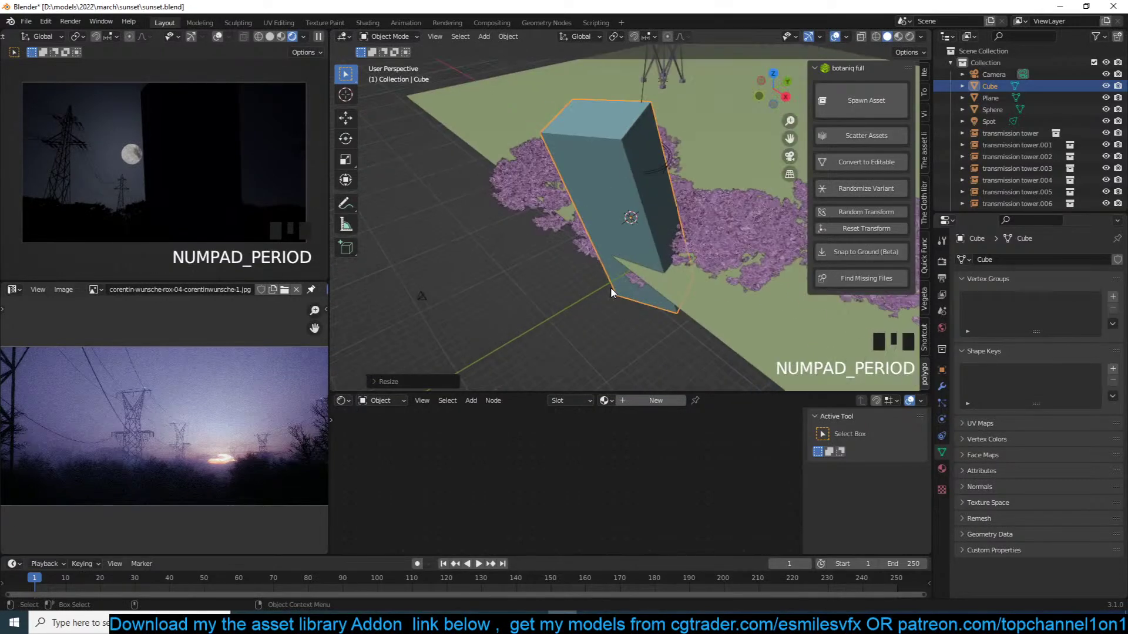
pyautogui.hotkey('alt', 'r')
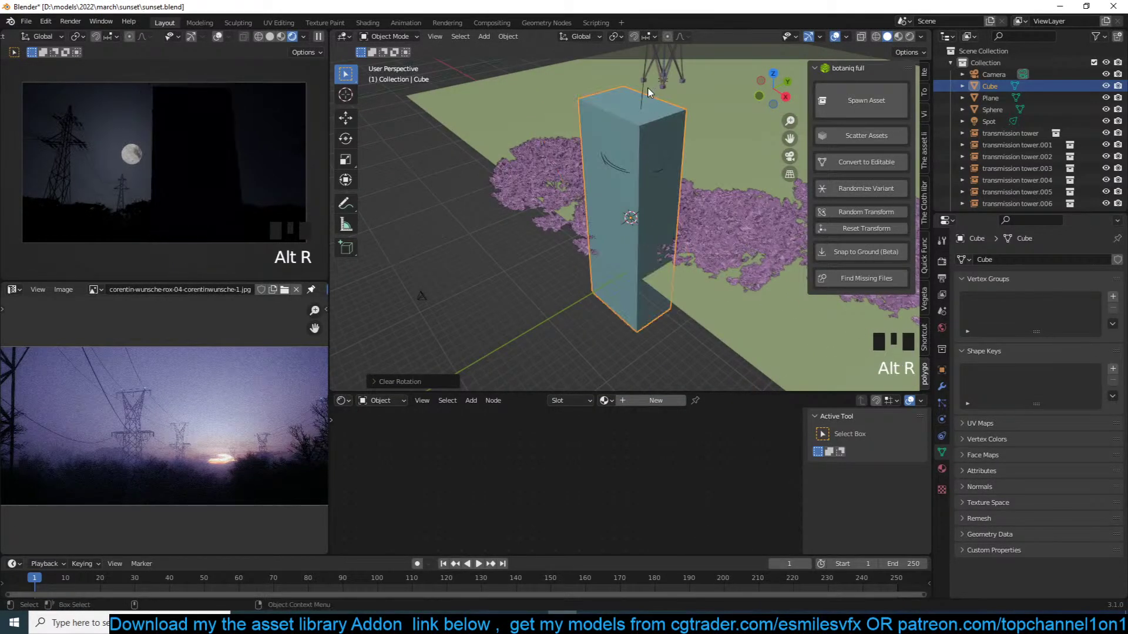
# Clear the spot light's rotation and rotate it 180 degrees about the Y axis
pyautogui.click(640, 96)
pyautogui.click(640, 96)
pyautogui.hotkey('alt', 'r')
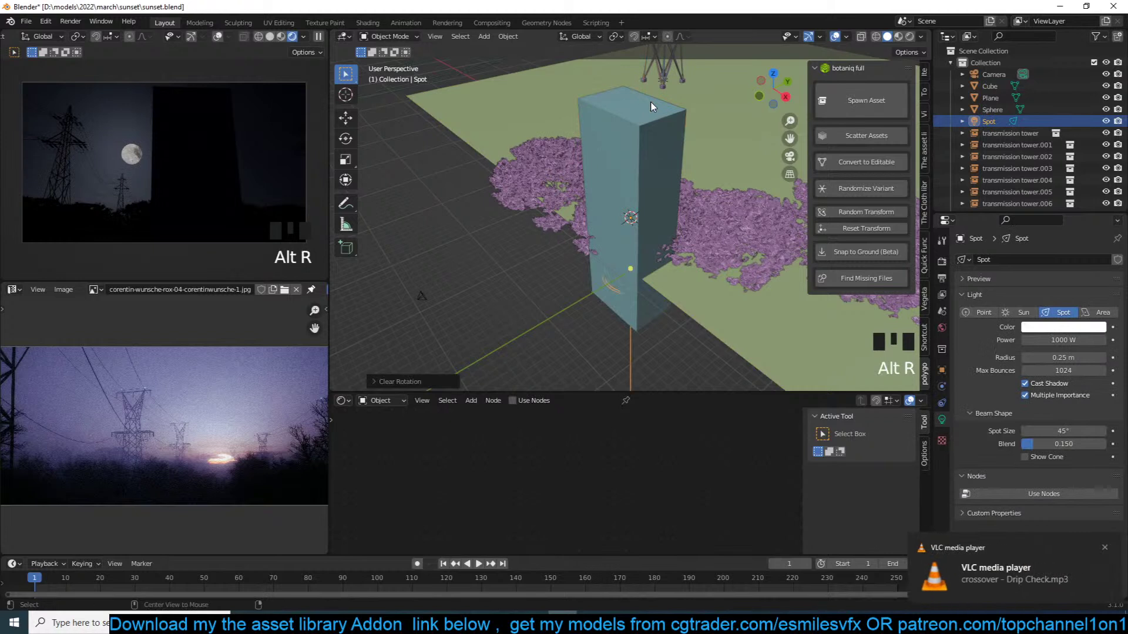
pyautogui.write('ry180')
pyautogui.press('Return')
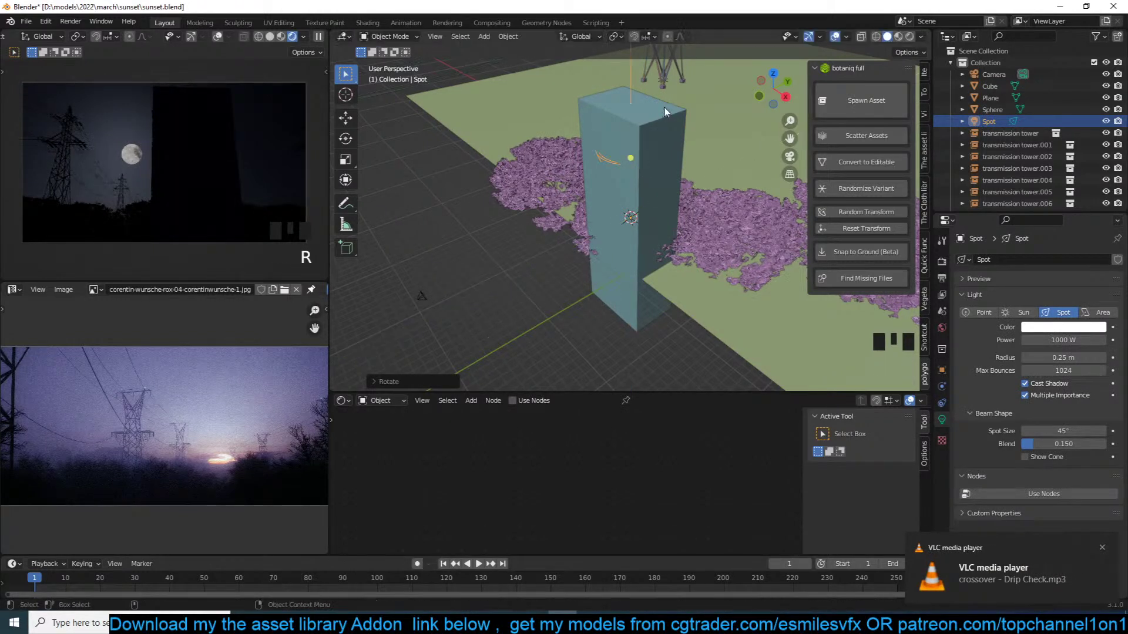
# Parent the spot light to the cube, leave only the cube selected and save the file
pyautogui.keyDown('shift'); pyautogui.click(658, 121); pyautogui.keyUp('shift')
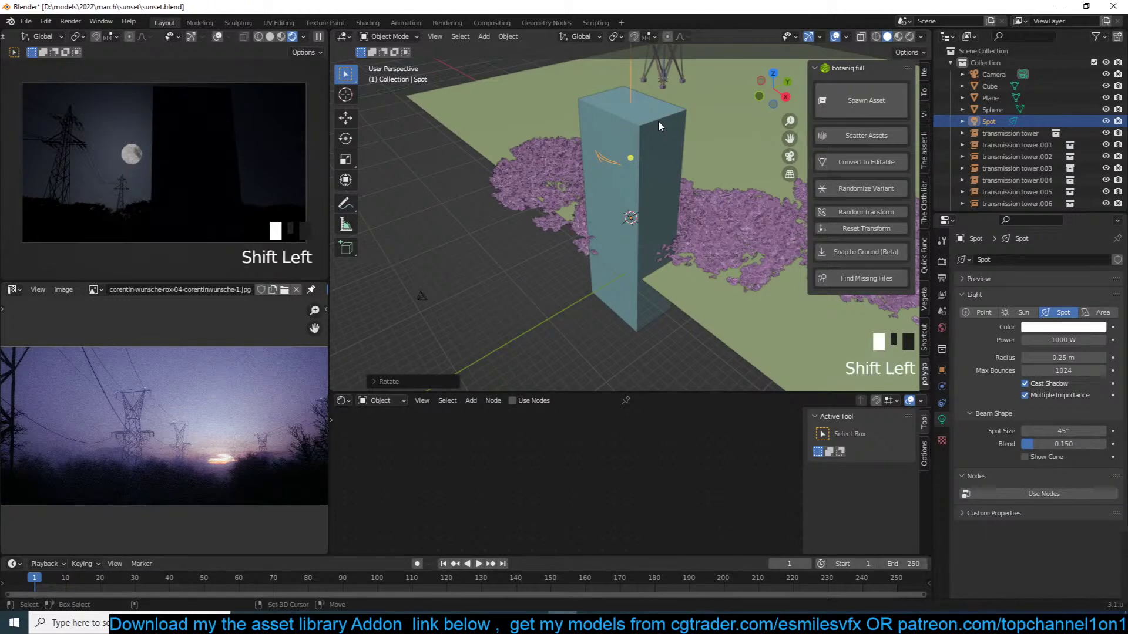
pyautogui.hotkey('ctrl', 'p')
pyautogui.click(657, 122)
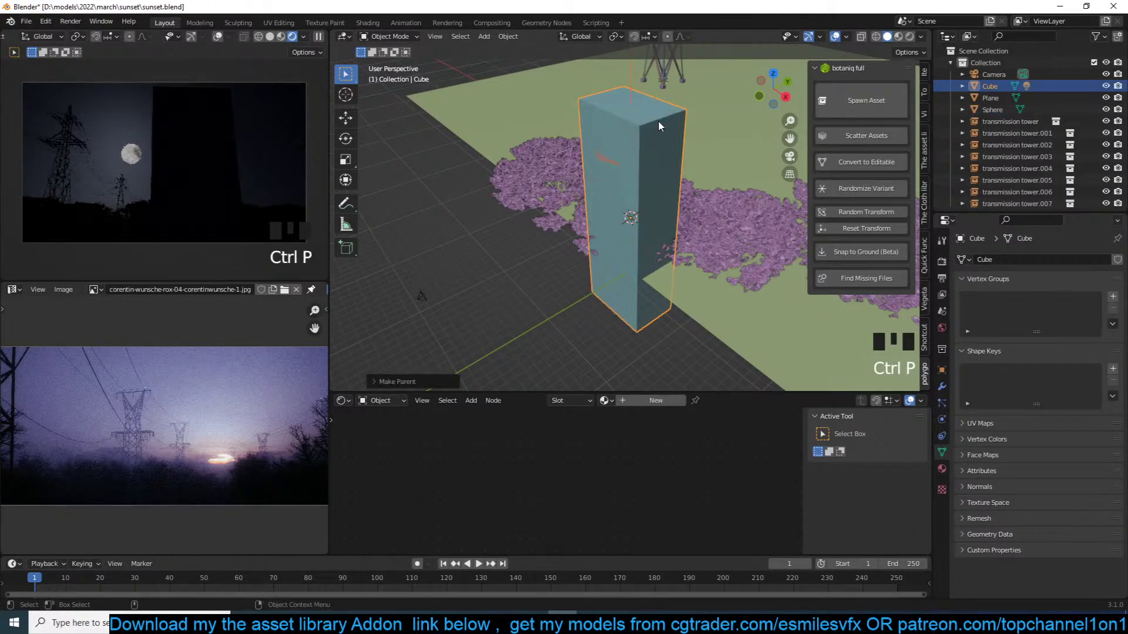
pyautogui.click(647, 161)
pyautogui.click(634, 122)
pyautogui.hotkey('ctrl', 's')
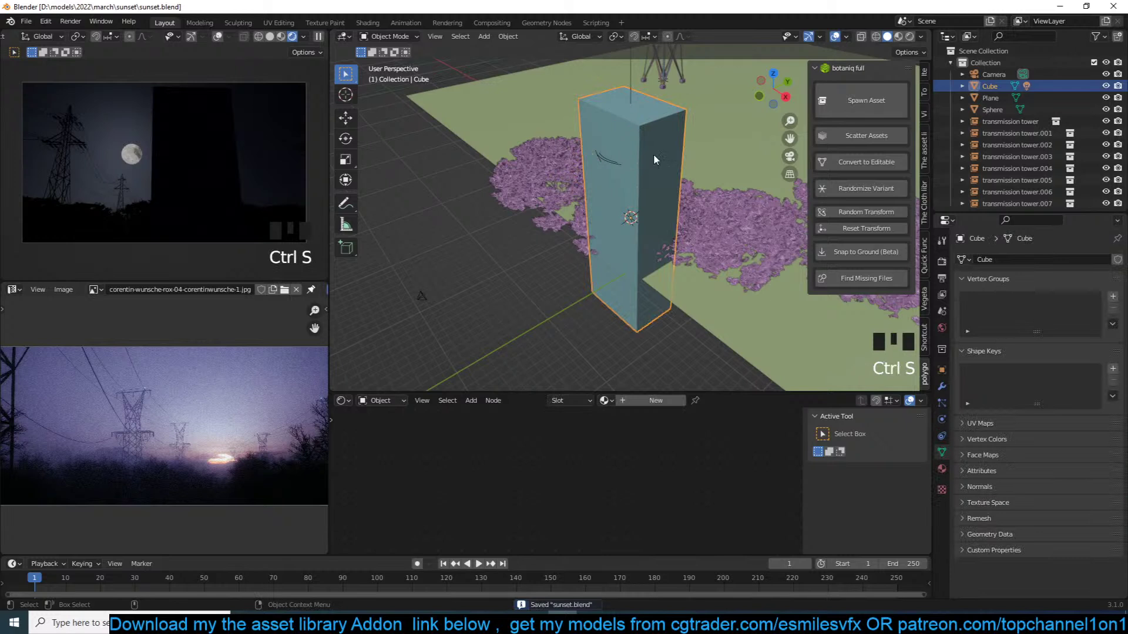
pyautogui.hotkey('alt', 'Tab')
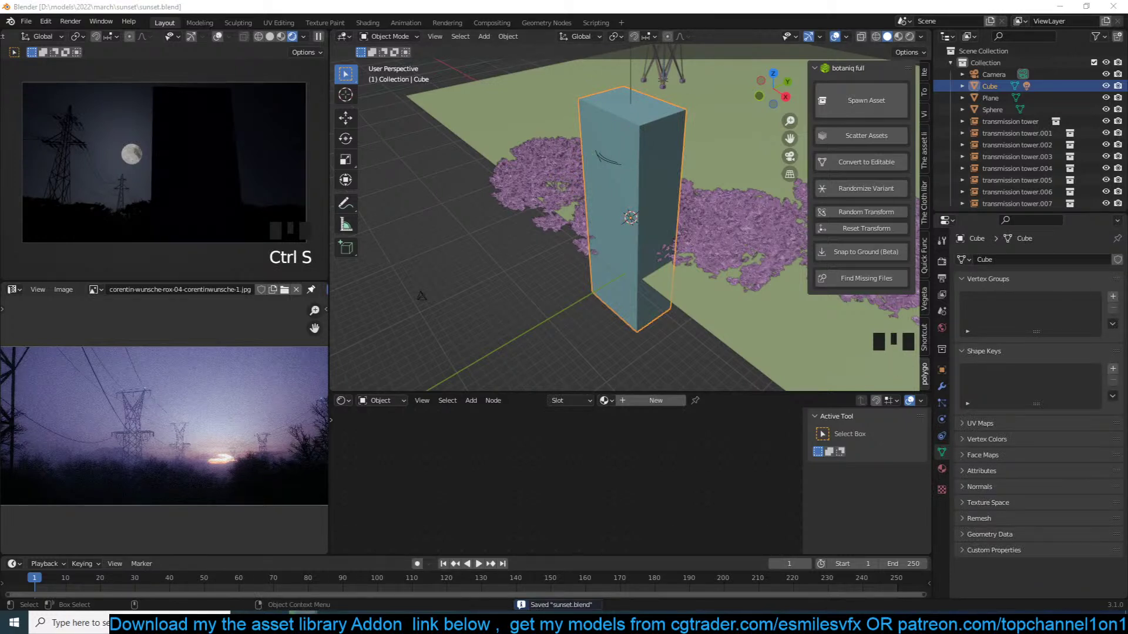
pyautogui.click(651, 214)
pyautogui.click(652, 181)
pyautogui.hotkey('ctrl', 's')
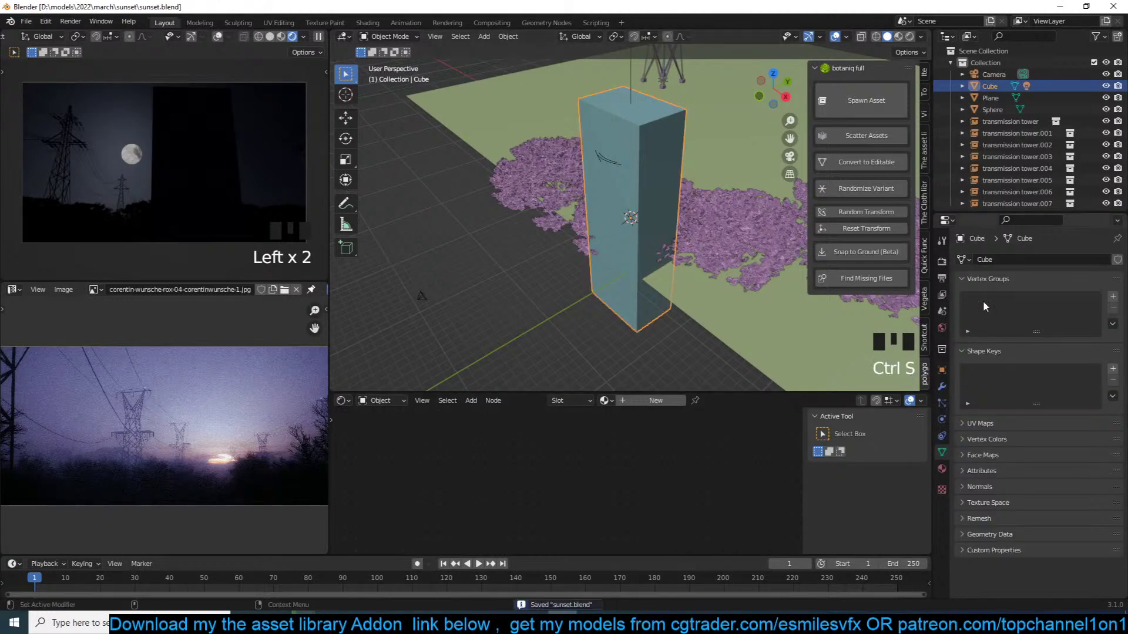
# Set the cube's viewport display to Wire
pyautogui.click(941, 370)
pyautogui.scroll(-5, 1035, 528)
pyautogui.click(1027, 537)
pyautogui.click(1030, 540)
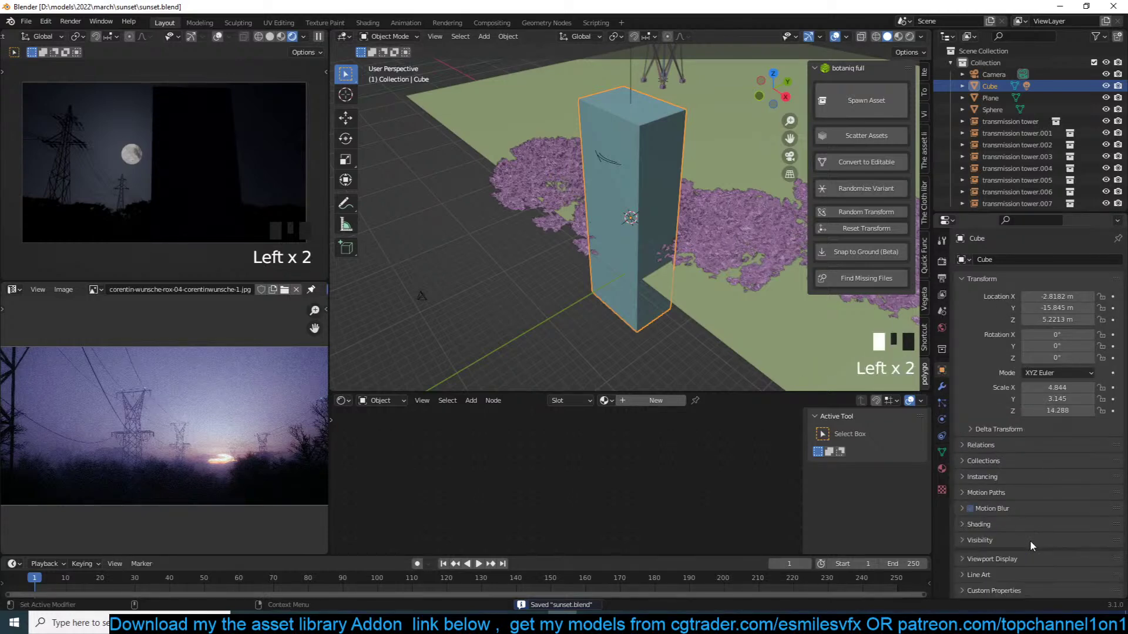
pyautogui.scroll(-6, 1034, 549)
pyautogui.click(1047, 540)
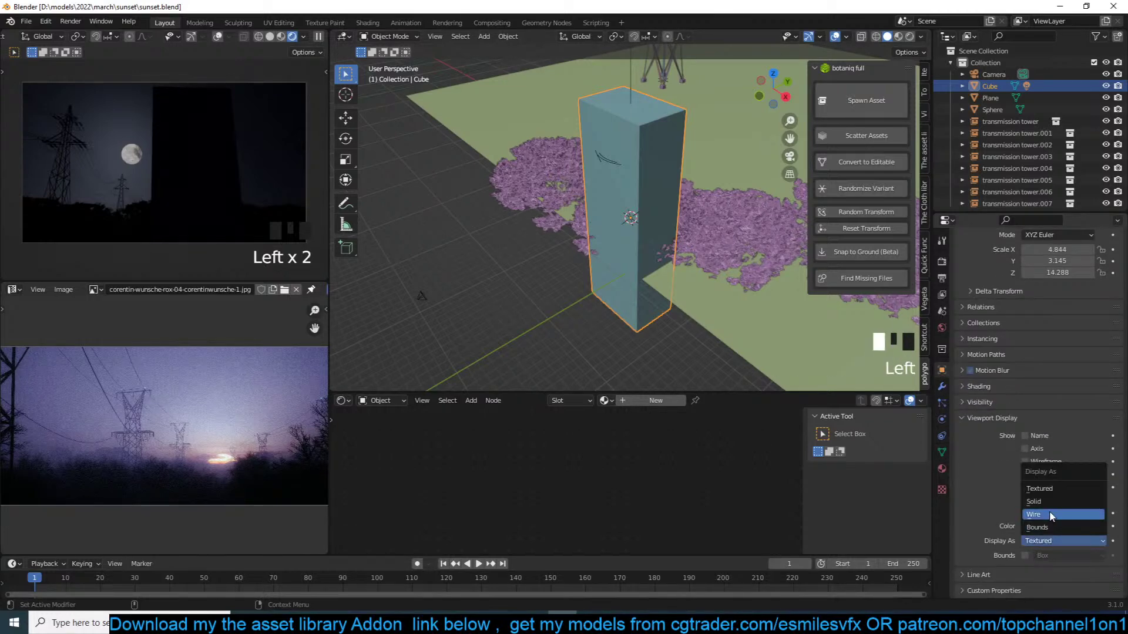
pyautogui.click(1051, 516)
# Give the cube a new material, connect a Principled Volume shader to its output's Volume input and delete the Principled BSDF
pyautogui.click(656, 400)
pyautogui.click(589, 450)
pyautogui.hotkey('shift', 'a')
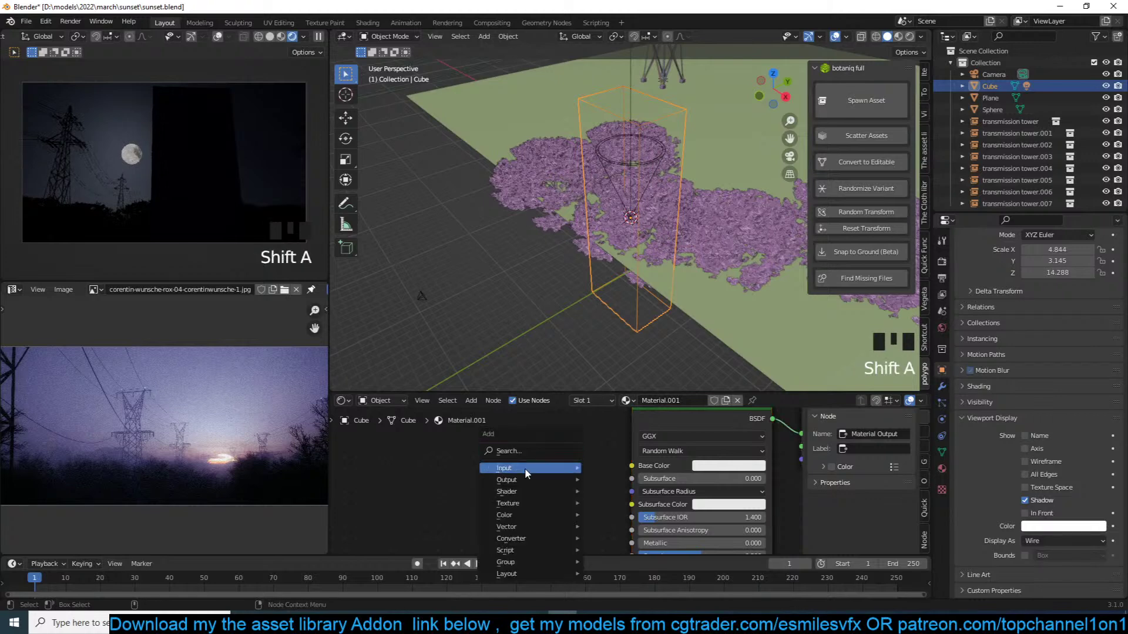
pyautogui.moveTo(519, 493)
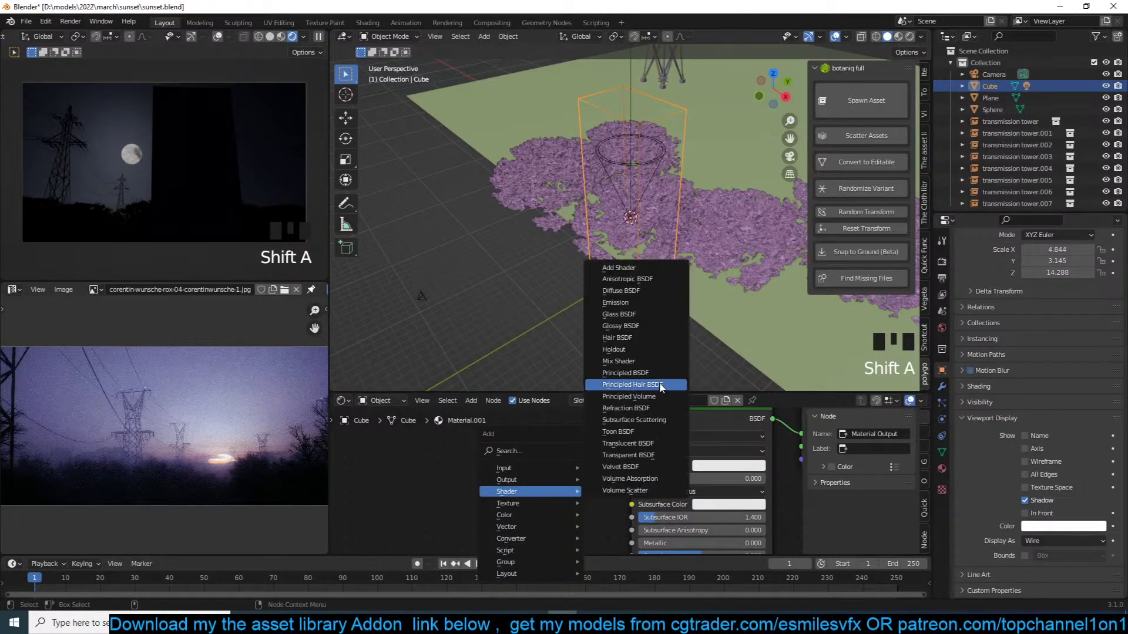
pyautogui.click(628, 397)
pyautogui.keyDown('ctrl'); pyautogui.keyDown('shift'); pyautogui.click(593, 450); pyautogui.keyUp('shift'); pyautogui.keyUp('ctrl')
pyautogui.click(677, 421)
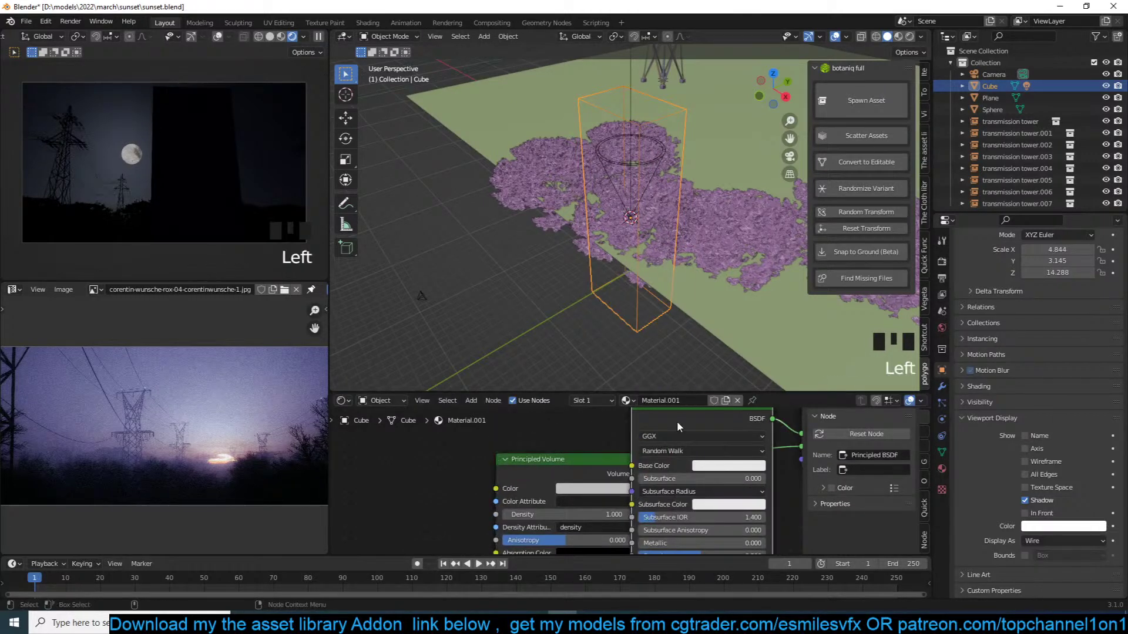
pyautogui.press('Delete')
pyautogui.moveTo(590, 467); pyautogui.dragTo(546, 427)
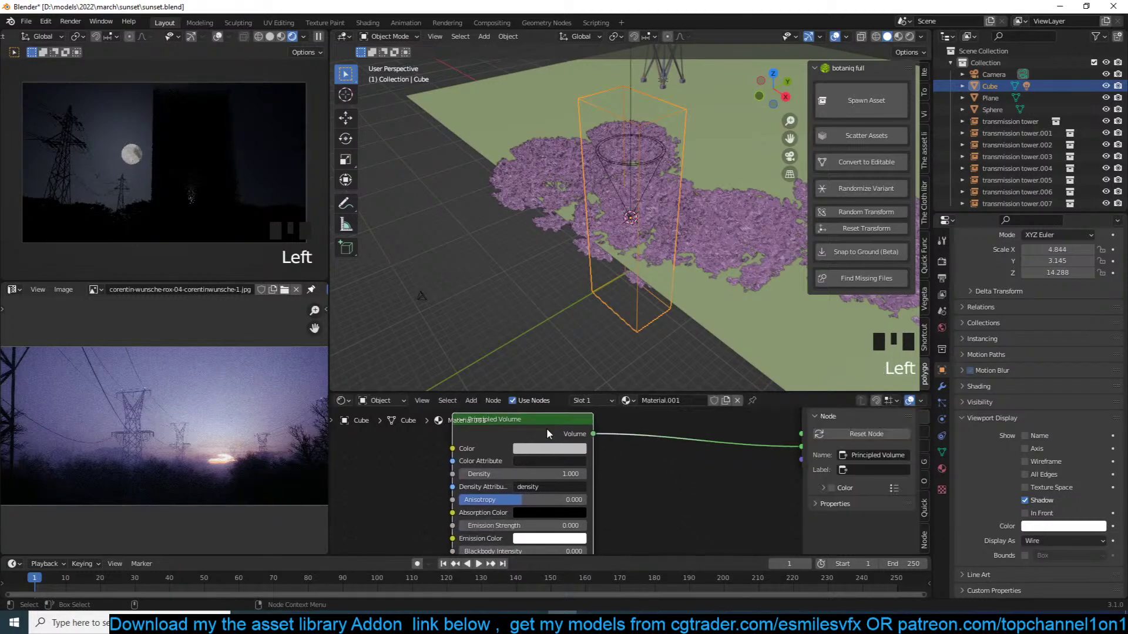
# Try a Principled Volume density of 0.1, and reduce it to 0.02
pyautogui.doubleClick(549, 473)
pyautogui.write('.1')
pyautogui.press('Return')
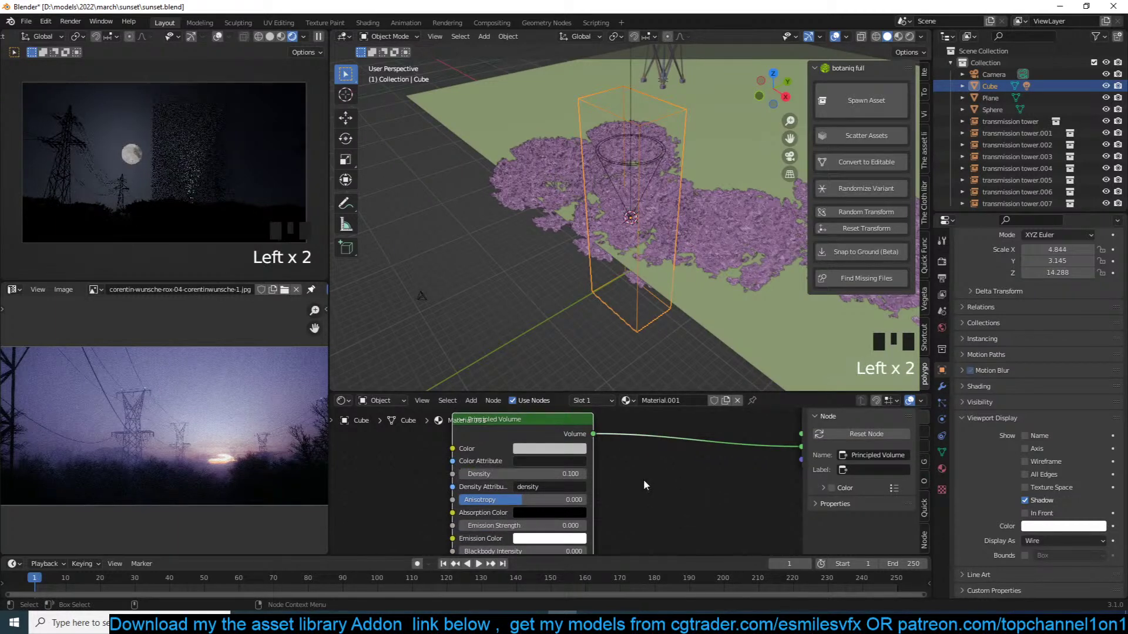
pyautogui.click(552, 474)
pyautogui.write('.02')
pyautogui.press('Return')
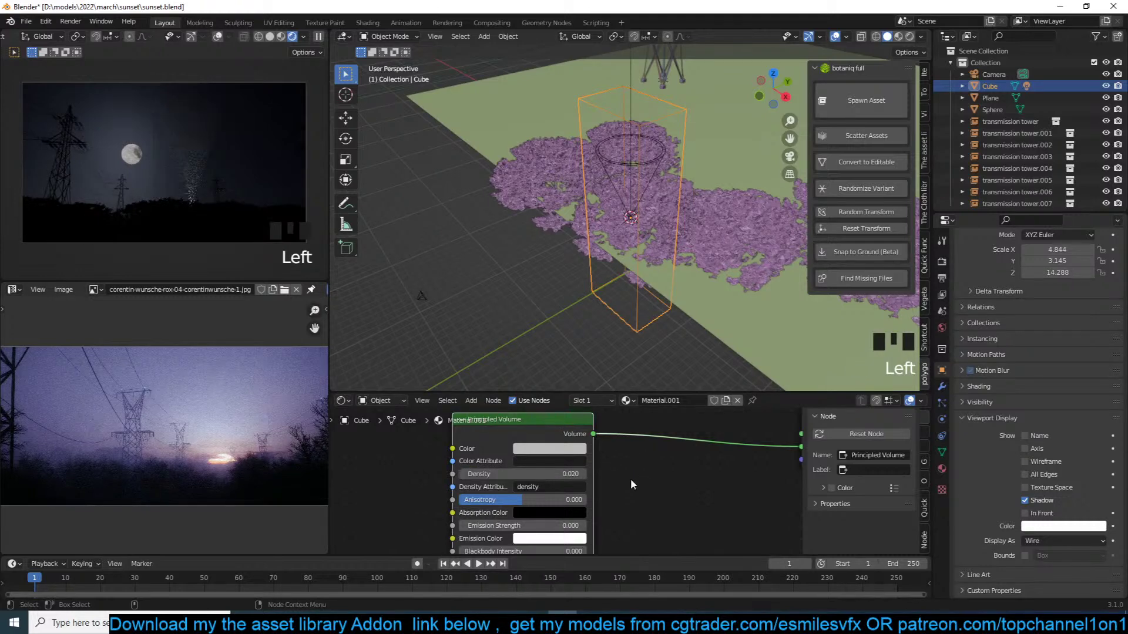
# Delete the volume cube together with its spot light and save the file
pyautogui.scroll(-3, 555, 240)
pyautogui.moveTo(555, 239); pyautogui.dragTo(608, 231, button='middle')
pyautogui.press('`')
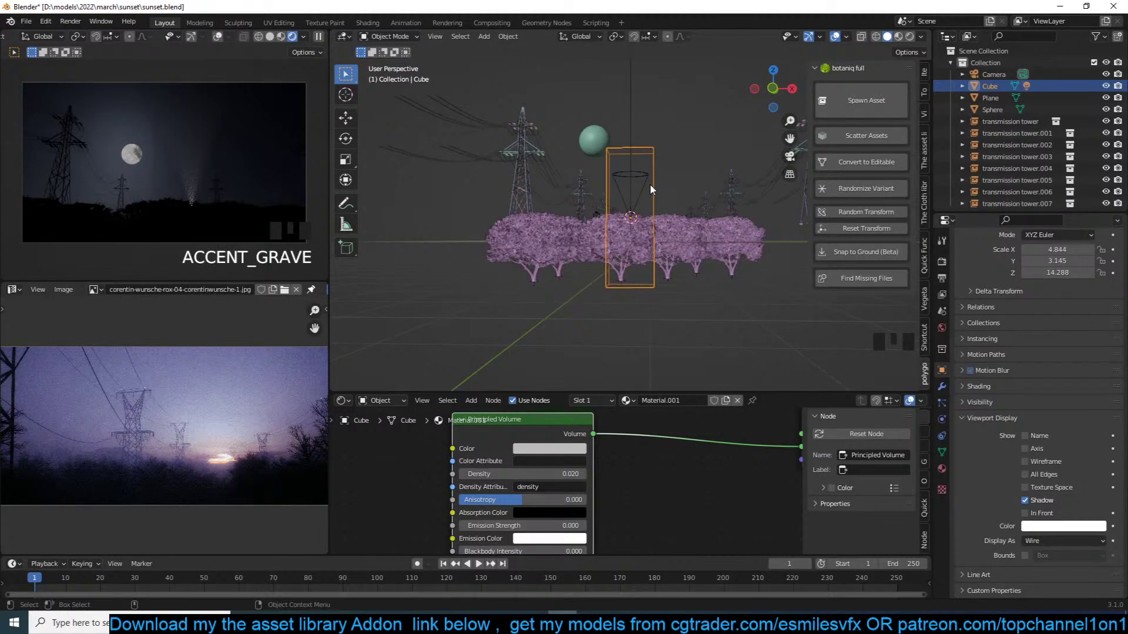
pyautogui.scroll(3, 650, 185)
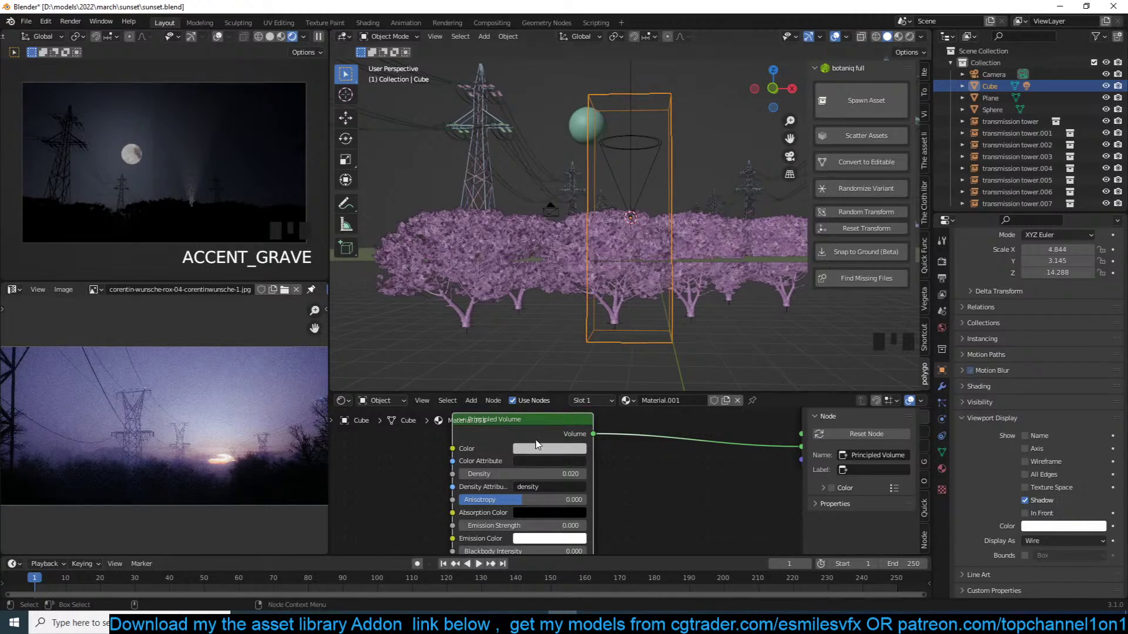
pyautogui.press('x')
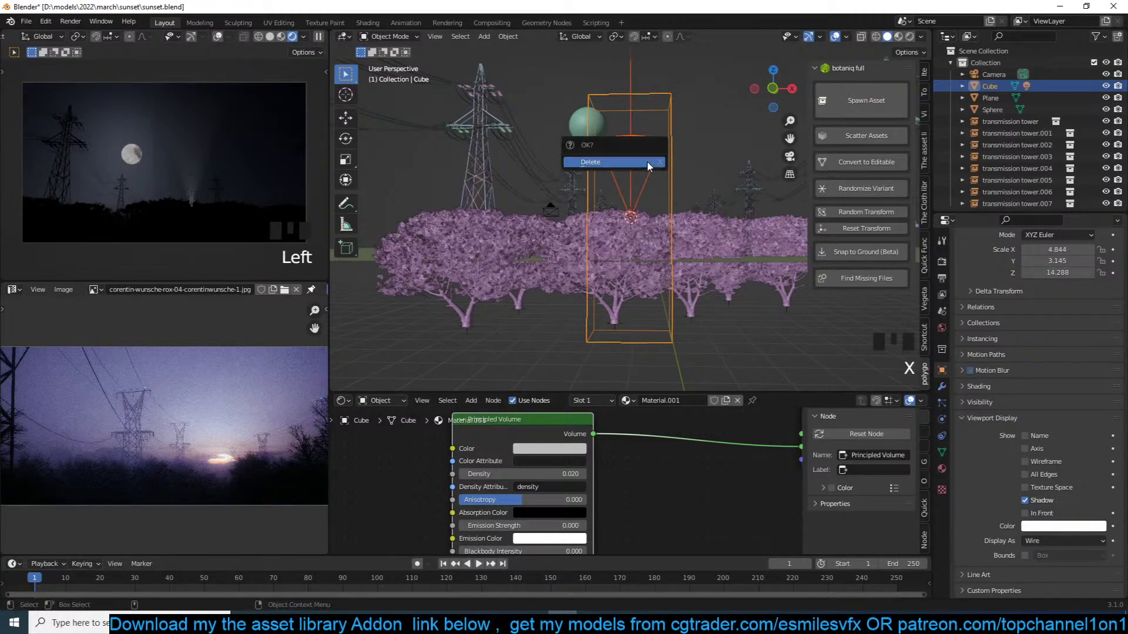
pyautogui.click(646, 161)
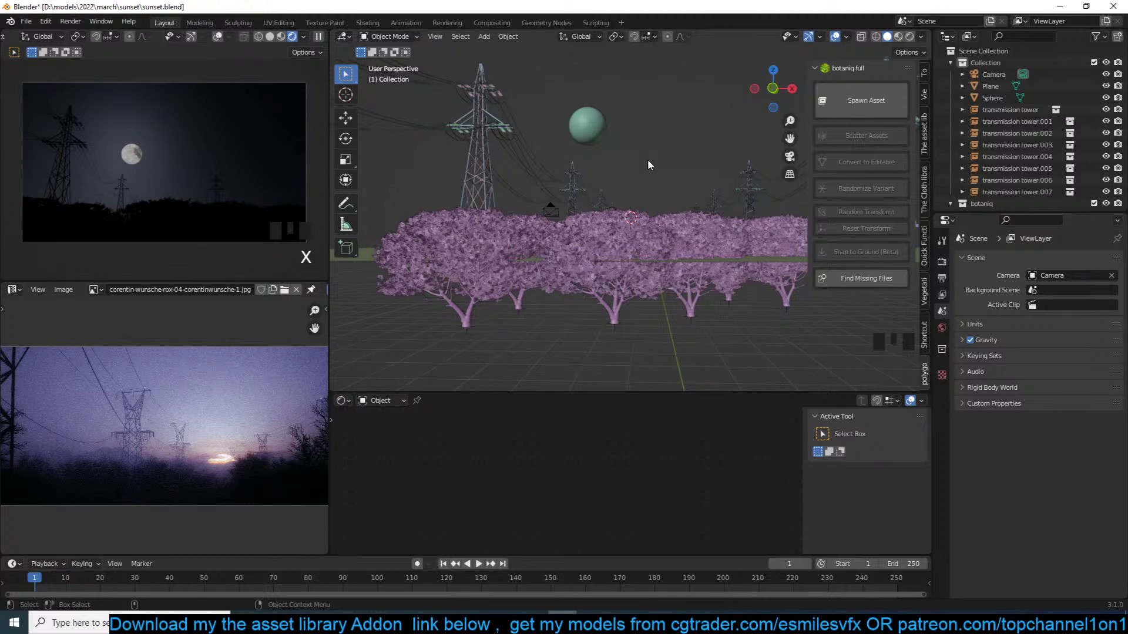
pyautogui.moveTo(648, 157); pyautogui.dragTo(587, 280, button='middle')
pyautogui.hotkey('ctrl', 's')
# Add a cylinder at the trees and scale it to about 7.016 in X and Y and 29.219 in Z
pyautogui.hotkey('shift', 'a')
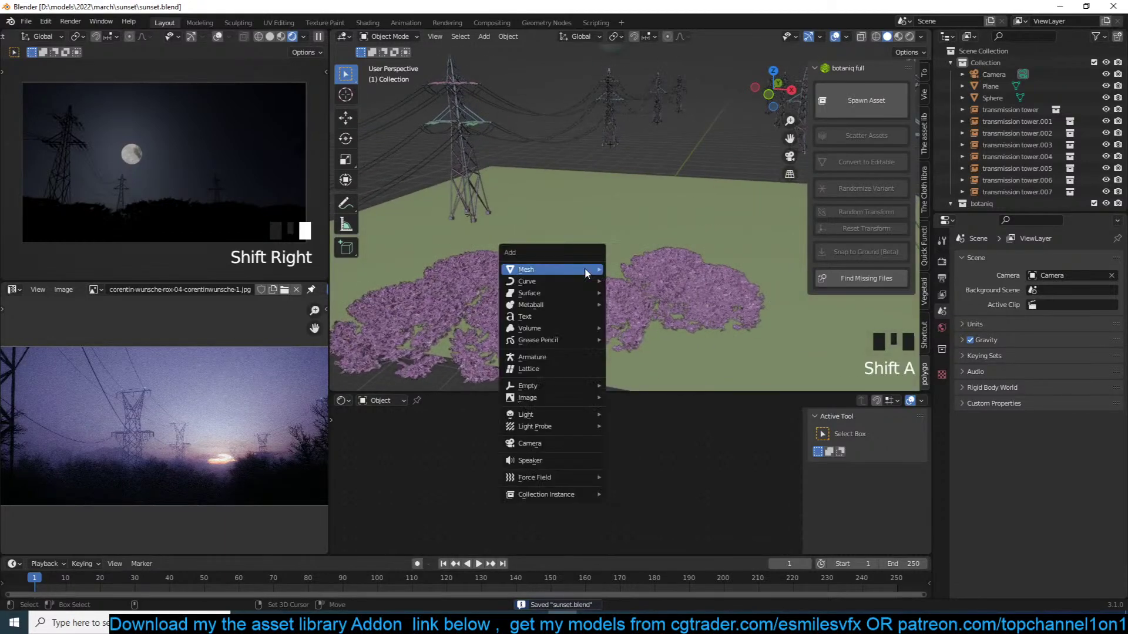
pyautogui.moveTo(564, 269)
pyautogui.click(631, 327)
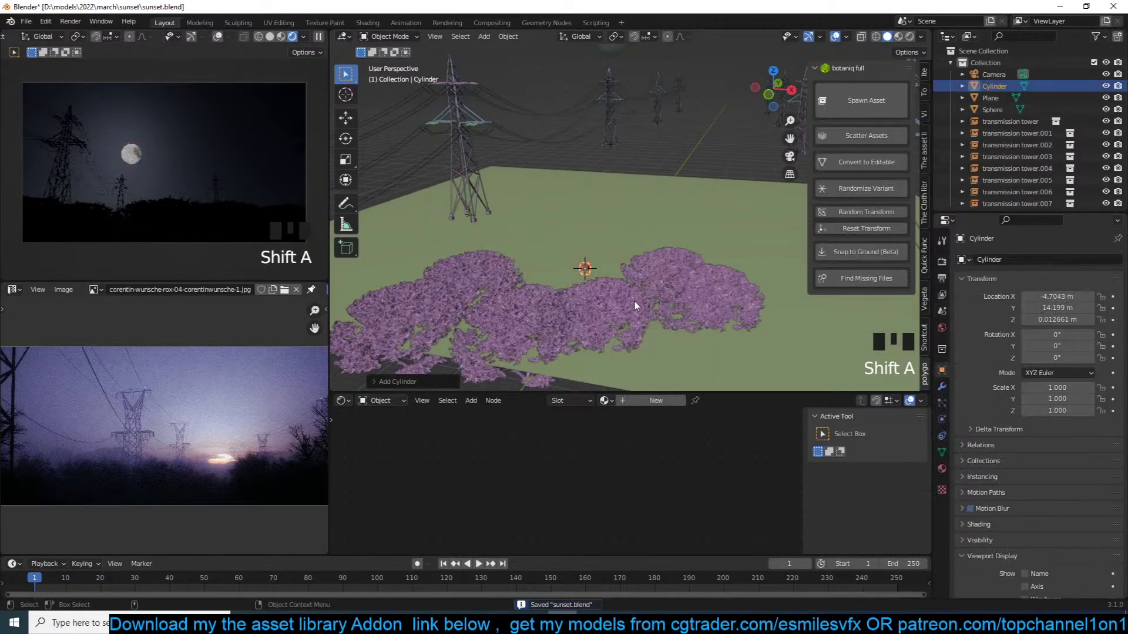
pyautogui.press('s')
pyautogui.click(666, 261)
pyautogui.press('s')
pyautogui.press('z')
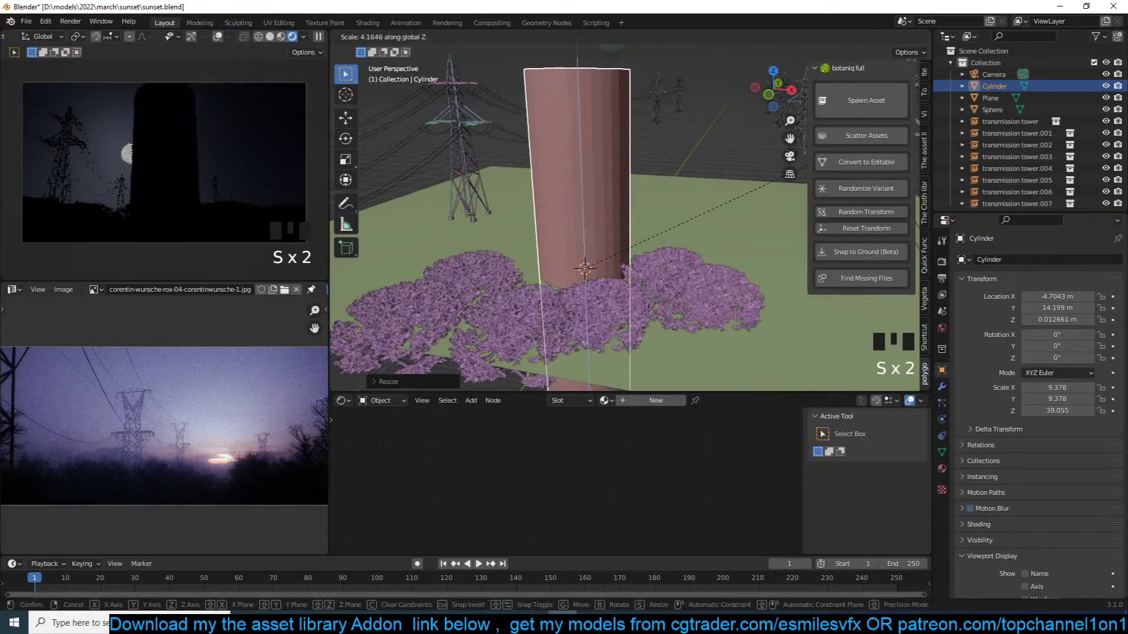
pyautogui.click(817, 135)
pyautogui.press('s')
pyautogui.click(700, 209)
# Shade the cylinder smooth
pyautogui.rightClick(700, 209)
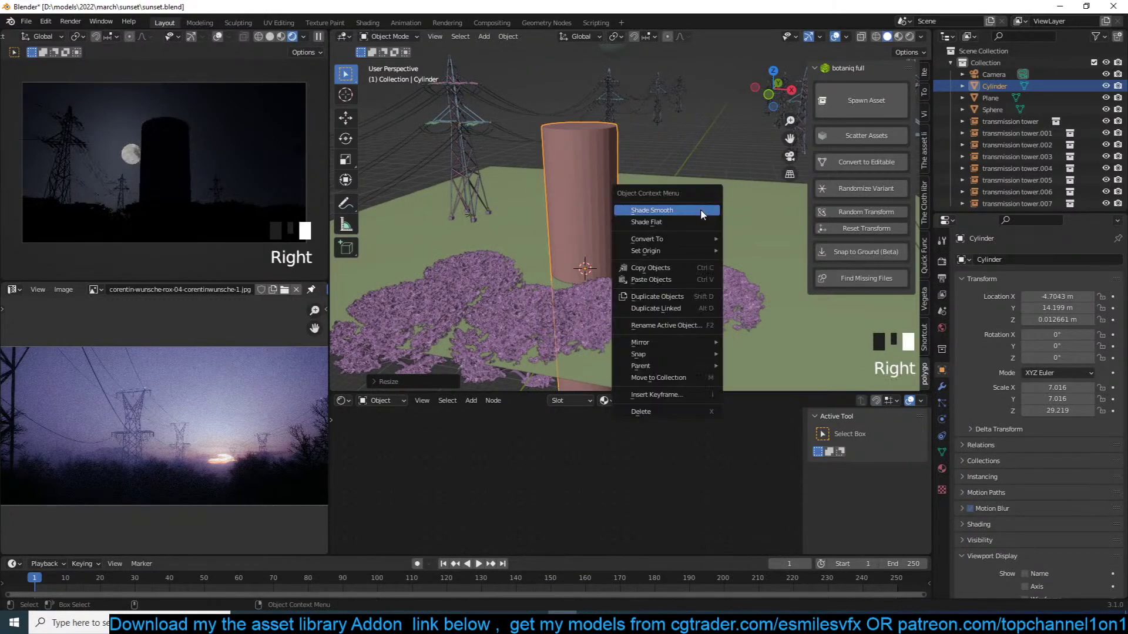
pyautogui.press('q')
pyautogui.click(660, 235)
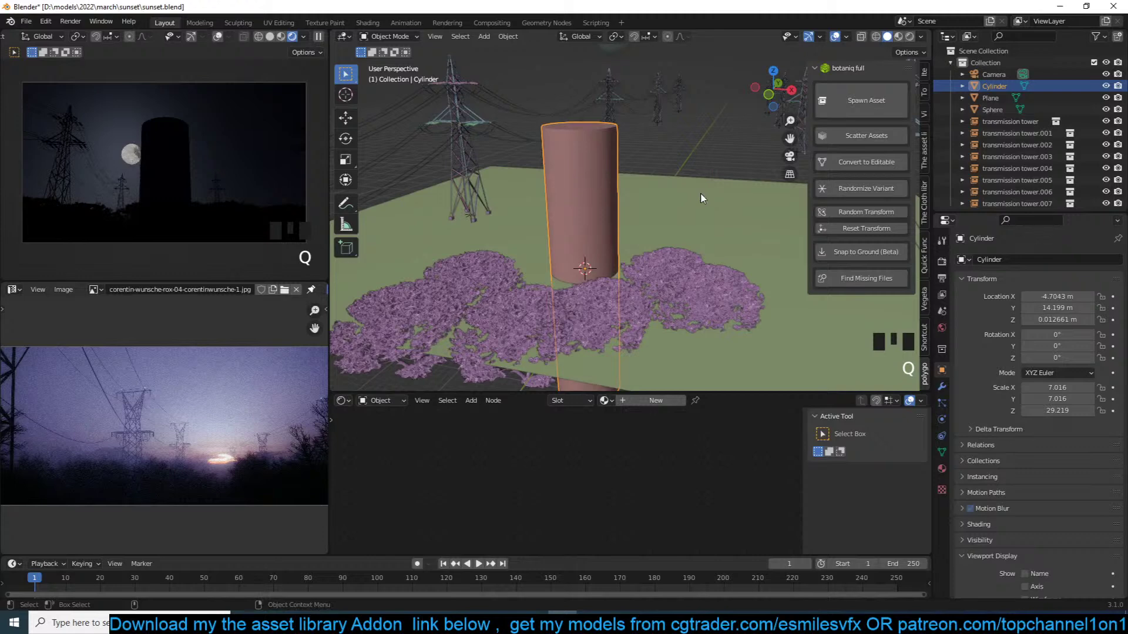
# Move the cylinder in the front view to about X 4.725 m and Z 25.086 m, keeping it upright
pyautogui.press('KP_1')
pyautogui.scroll(-6, 701, 198)
pyautogui.press('g')
pyautogui.click(723, 135)
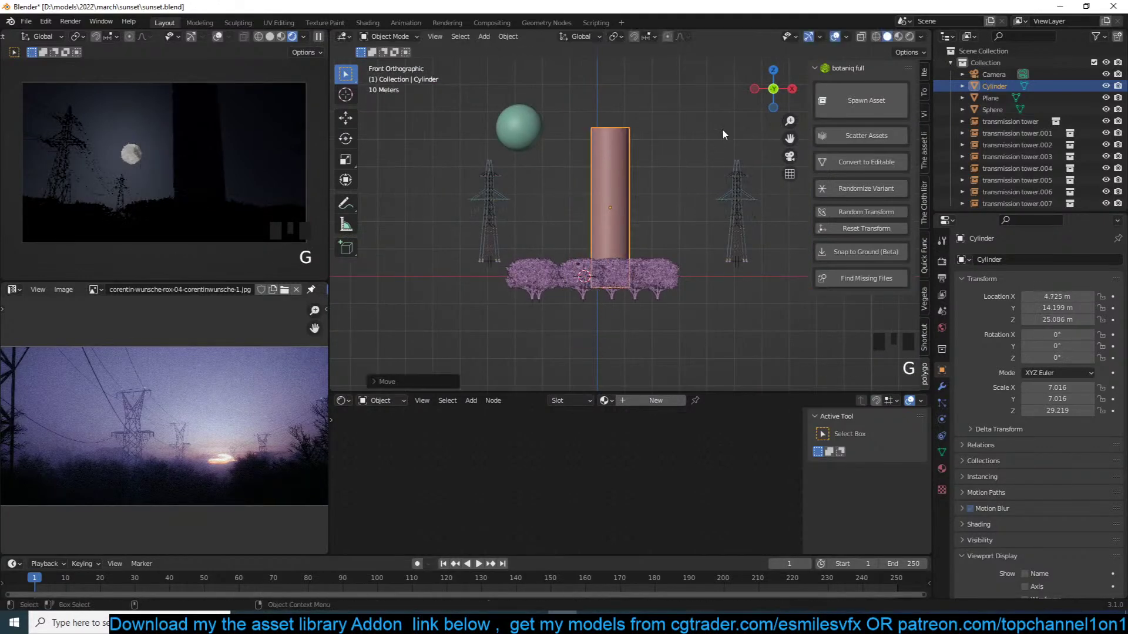
pyautogui.press('r')
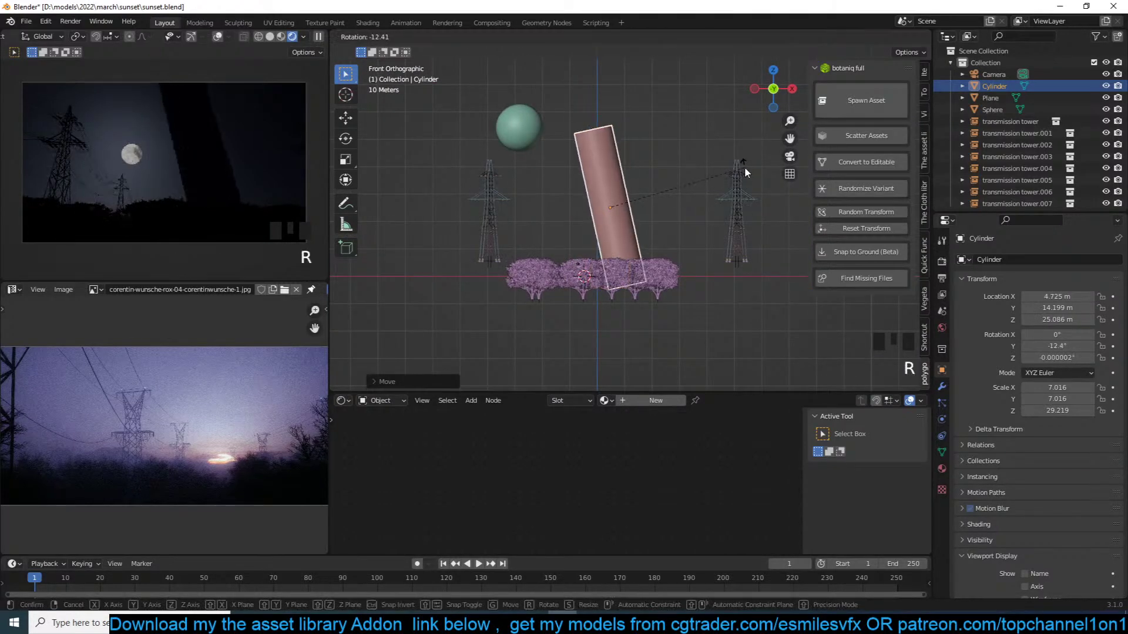
pyautogui.rightClick(744, 166)
# Select the cylinder's bottom face in Edit Mode and snap the 3D cursor to it
pyautogui.press('KP_0')
pyautogui.keyDown('shift'); pyautogui.moveTo(647, 321); pyautogui.dragTo(658, 200, button='middle'); pyautogui.keyUp('shift')
pyautogui.press('`')
pyautogui.scroll(-2, 663, 235)
pyautogui.keyDown('shift'); pyautogui.moveTo(693, 328); pyautogui.dragTo(673, 308, button='middle'); pyautogui.keyUp('shift')
pyautogui.press('3')
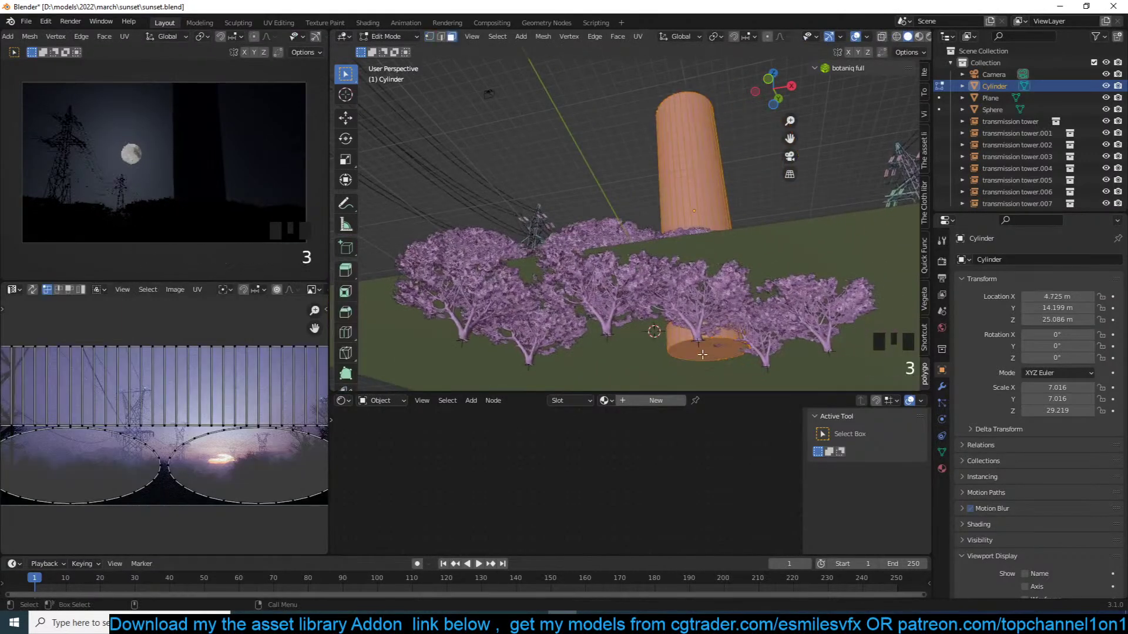
pyautogui.click(701, 354)
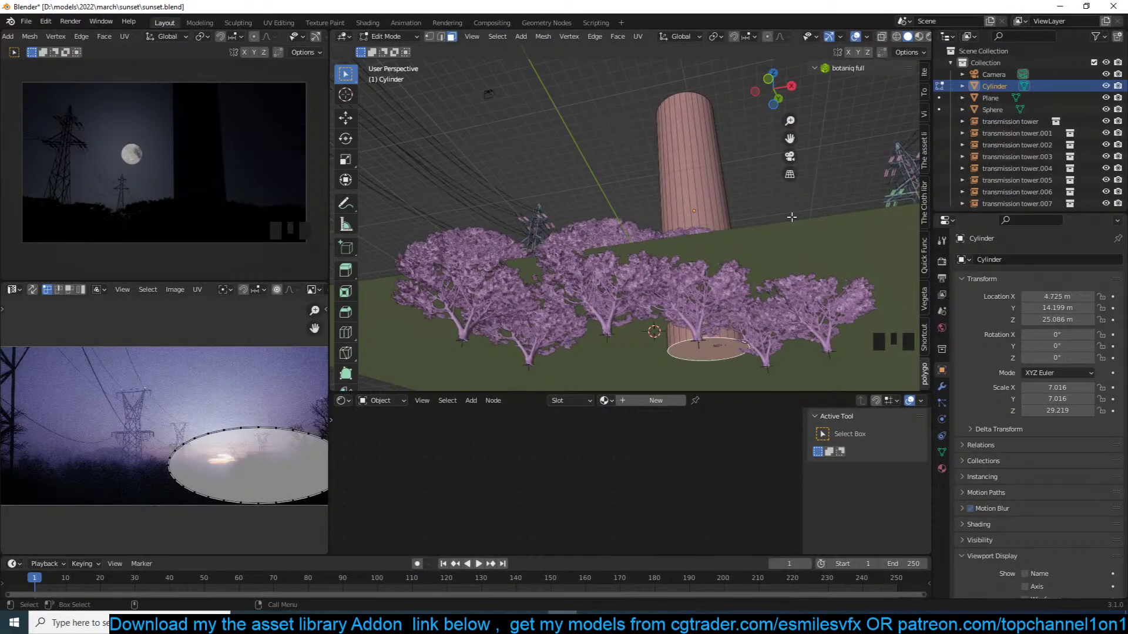
pyautogui.hotkey('shift', 's')
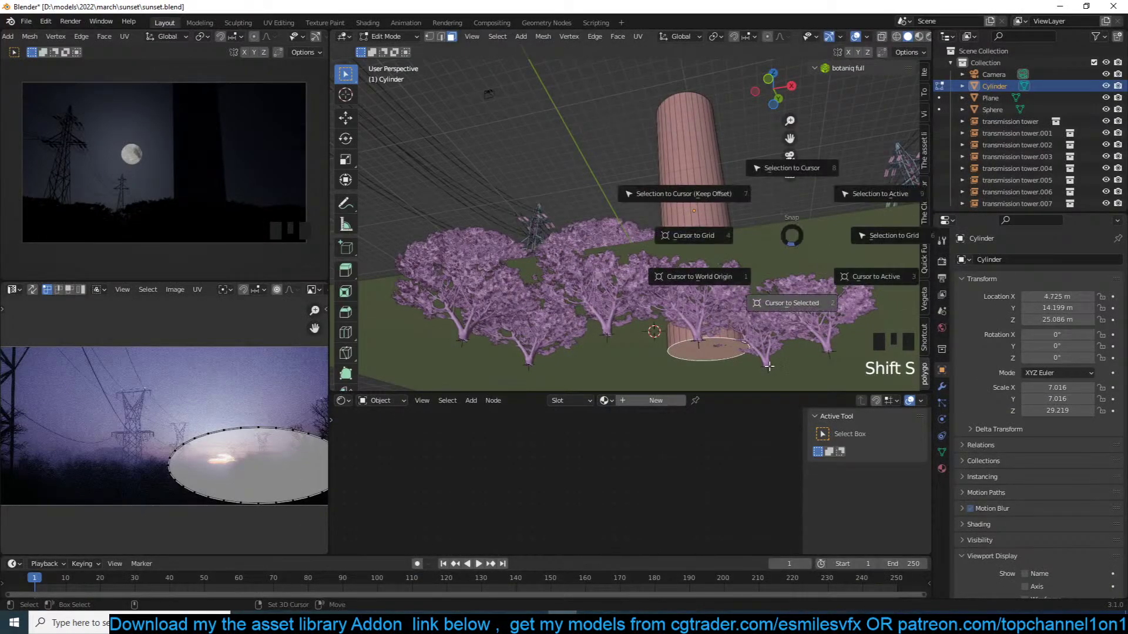
pyautogui.click(773, 351)
# Set the cylinder's origin to the 3D cursor in Object Mode and save the file
pyautogui.press('Tab')
pyautogui.rightClick(707, 298)
pyautogui.moveTo(675, 340)
pyautogui.click(780, 366)
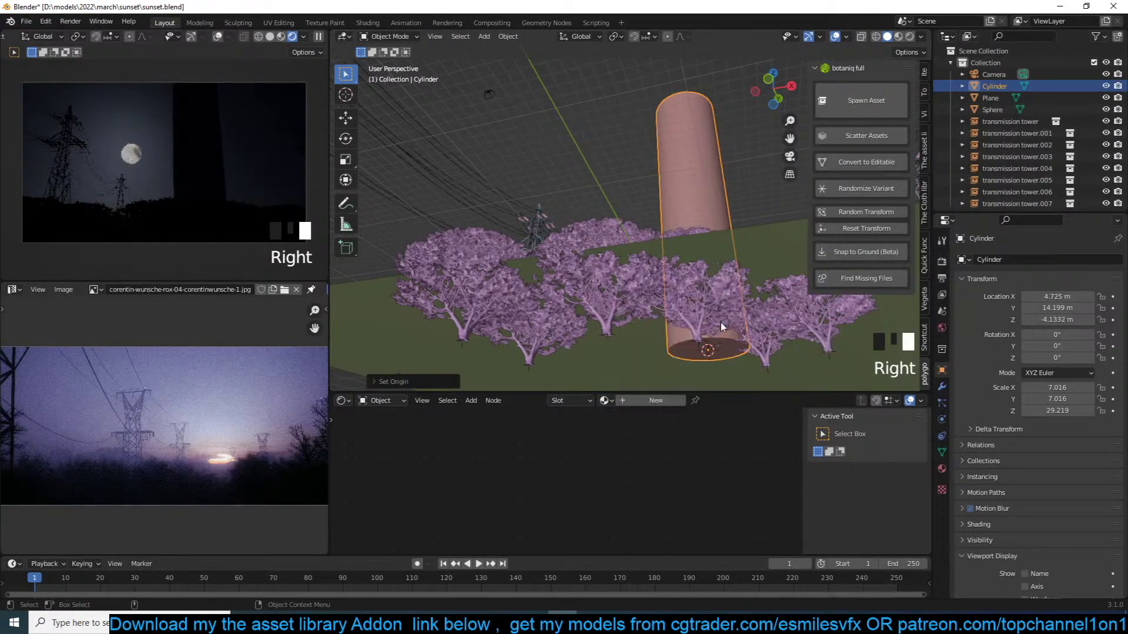
pyautogui.hotkey('ctrl', 's')
pyautogui.click(591, 623)
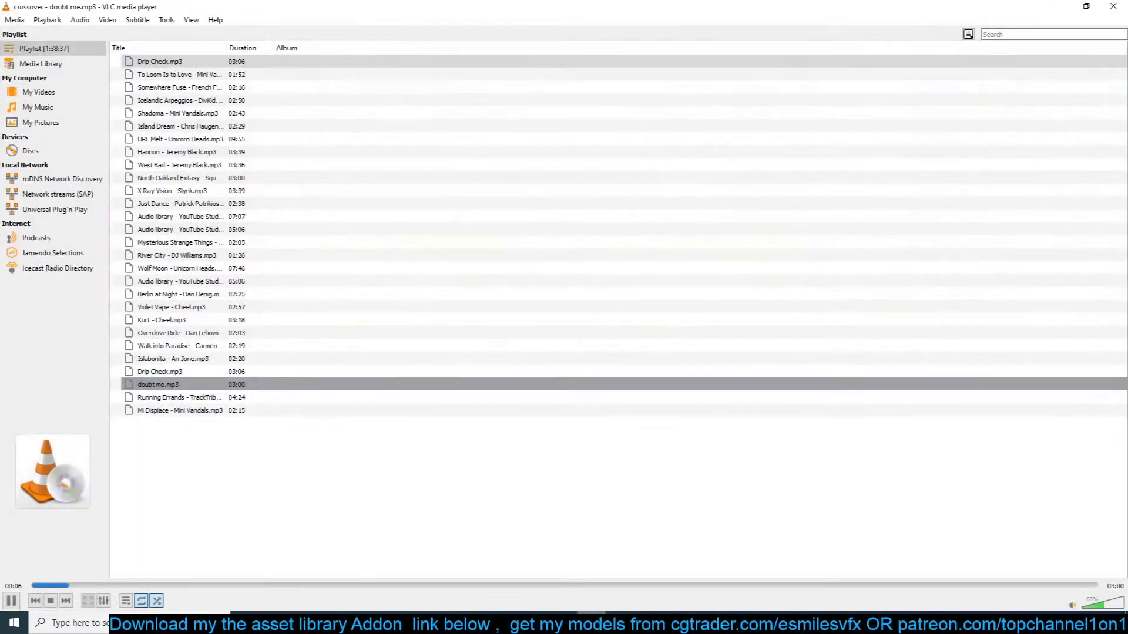
pyautogui.click(592, 623)
pyautogui.click(591, 623)
pyautogui.moveTo(773, 3); pyautogui.dragTo(0, 246)
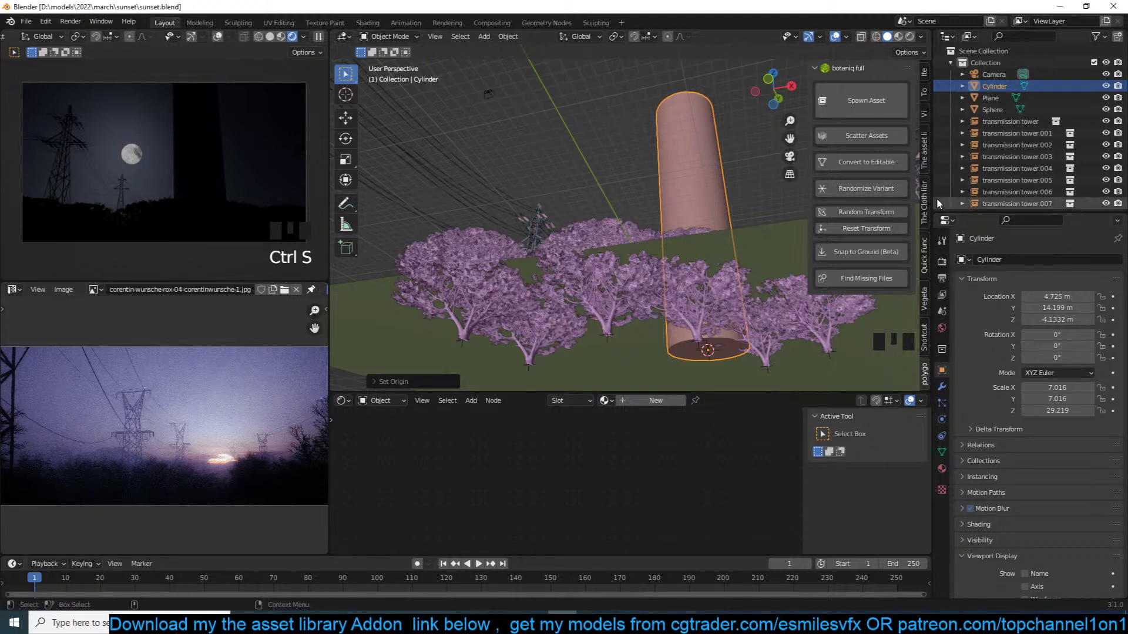
# Scale down the cylinder's bottom face so the body tapers toward the ground, and save the file
pyautogui.press('Tab')
pyautogui.press('s')
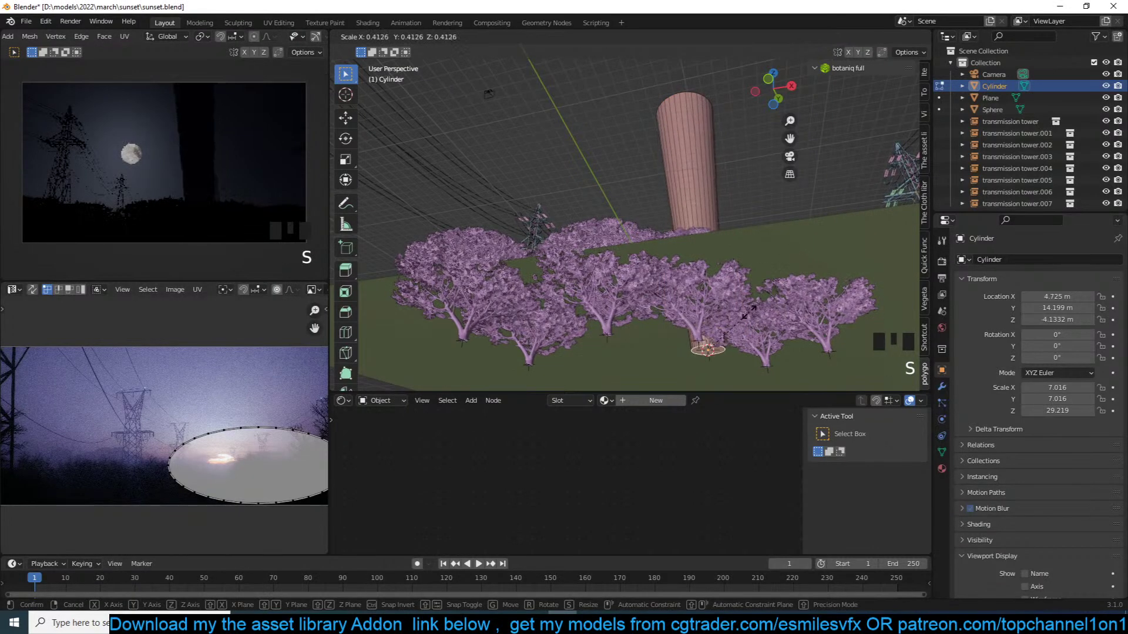
pyautogui.click(749, 312)
pyautogui.press('s')
pyautogui.click(736, 324)
pyautogui.press('Tab')
pyautogui.press('`')
pyautogui.moveTo(731, 209); pyautogui.dragTo(707, 229, button='middle')
pyautogui.scroll(3, 706, 224)
pyautogui.hotkey('ctrl', 's')
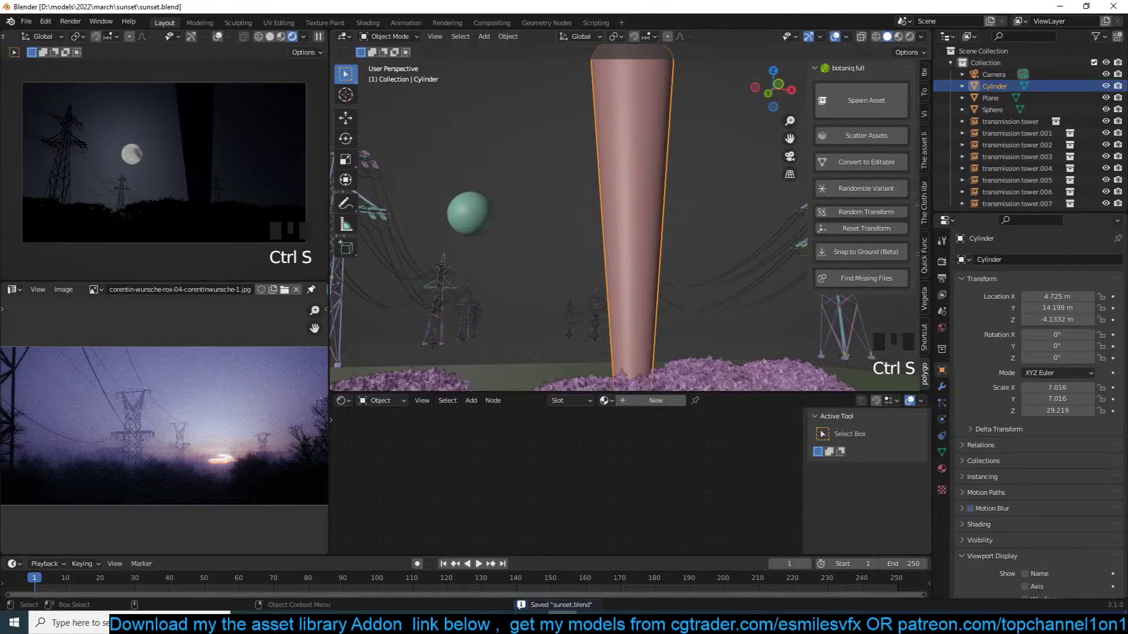
# Apply Shade Smooth to the tapered cylinder and save the file
pyautogui.rightClick(673, 140)
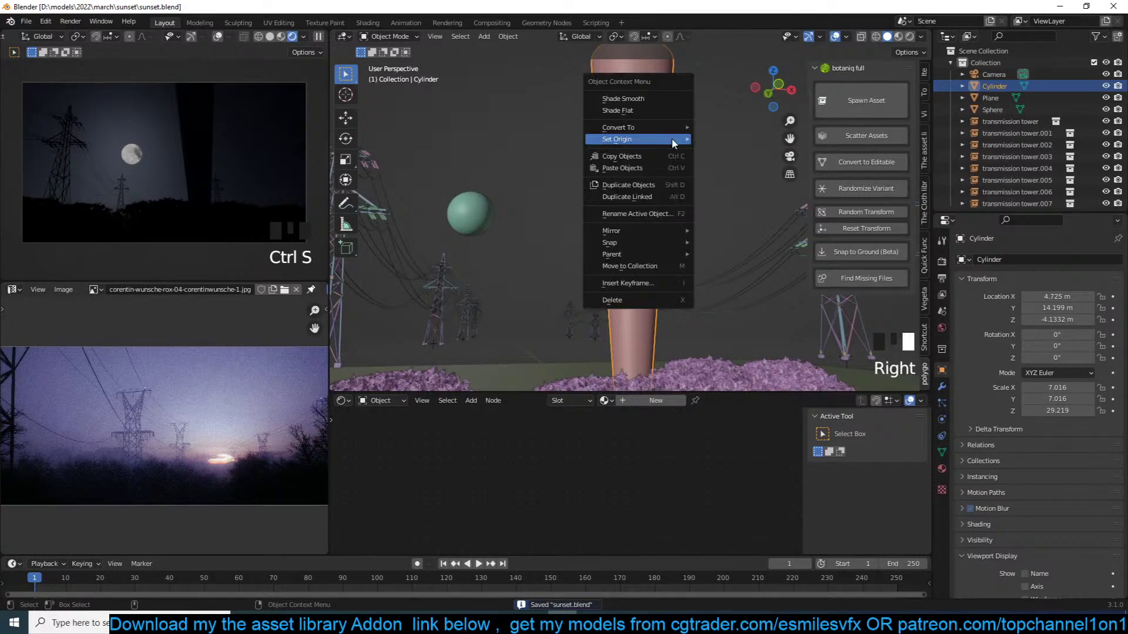
pyautogui.click(669, 97)
pyautogui.press('`')
pyautogui.moveTo(672, 155)
pyautogui.mouseDown(button='middle')
pyautogui.moveTo(651, 171)
pyautogui.moveTo(655, 152)
pyautogui.mouseUp(button='middle')
pyautogui.hotkey('ctrl', 's')
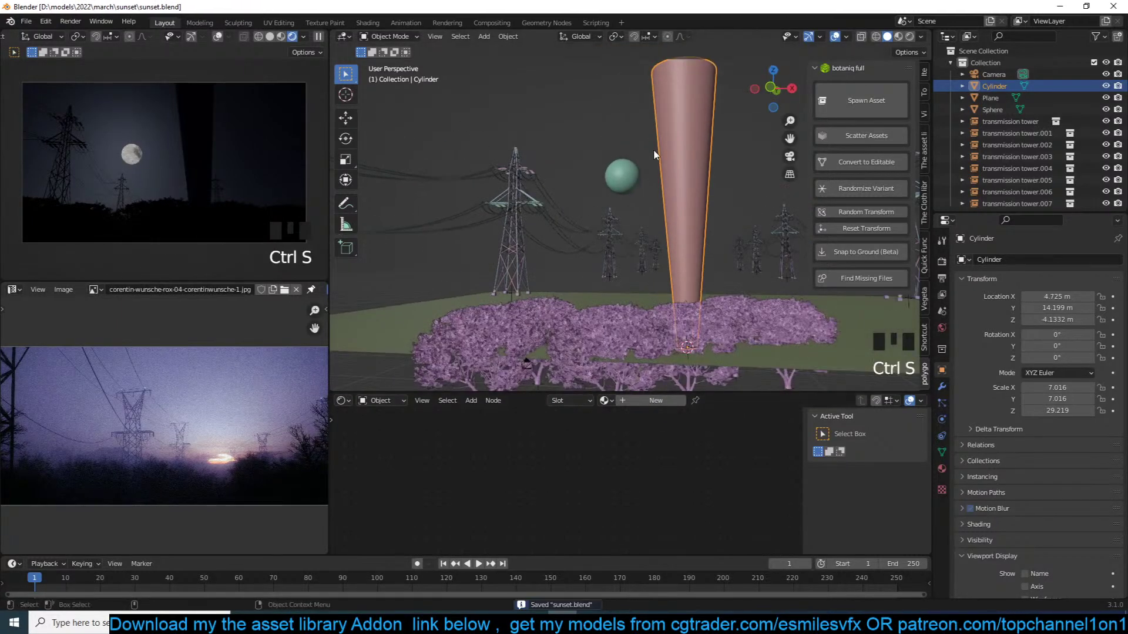
# Tilt the cylinder freely to about -25°, -3.49°, 4.82° and scale it up to about 7.467 × 7.467 × 31.097
pyautogui.press('r')
pyautogui.press('r')
pyautogui.click(697, 115)
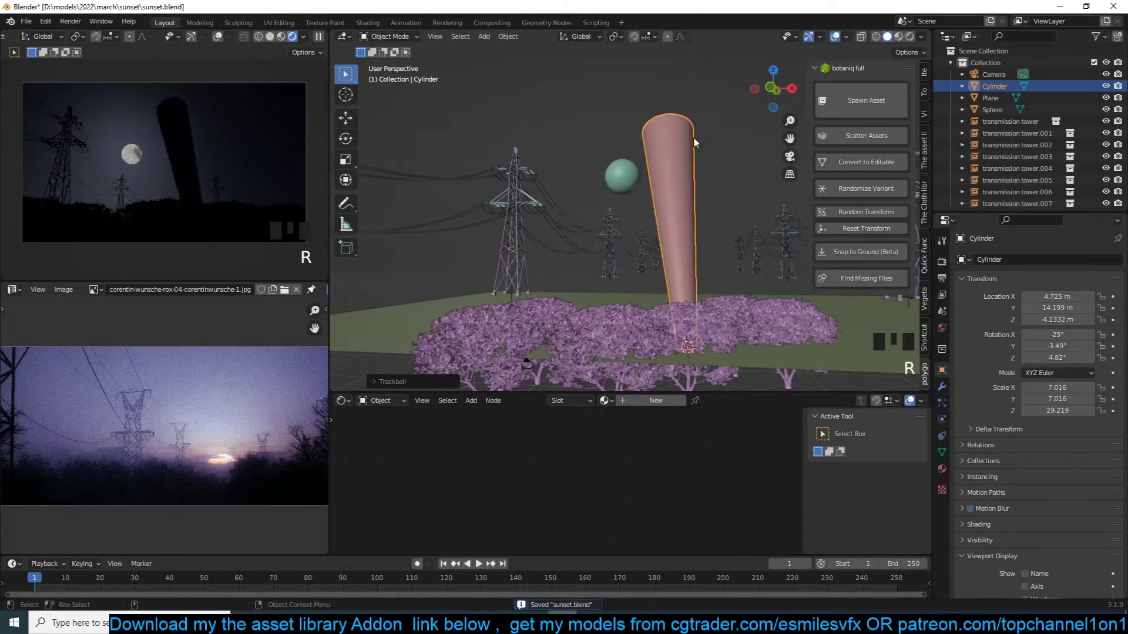
pyautogui.press('s')
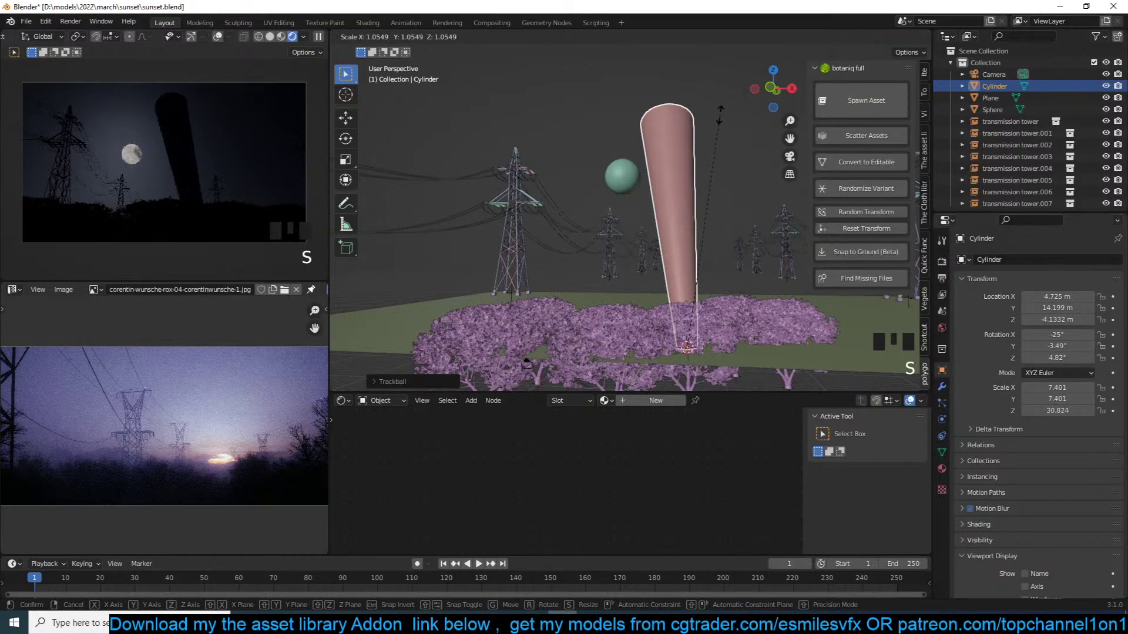
pyautogui.click(720, 114)
pyautogui.press('s')
pyautogui.click(721, 112)
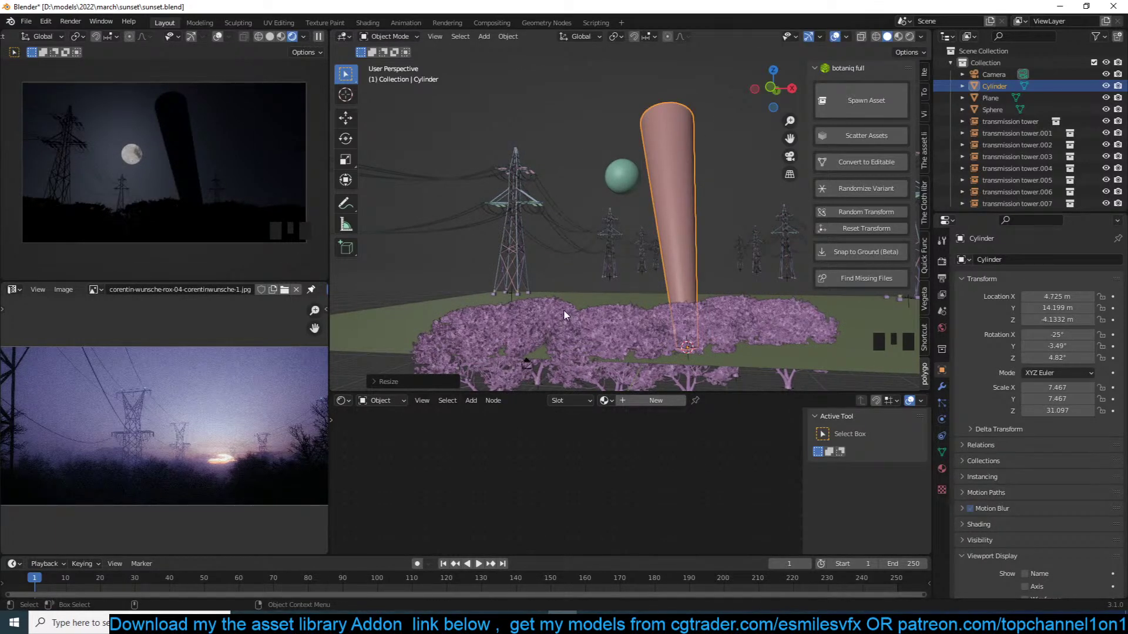
# Turn the Outliner area into an Image Editor and load the Batman-Logo image into it
pyautogui.click(948, 37)
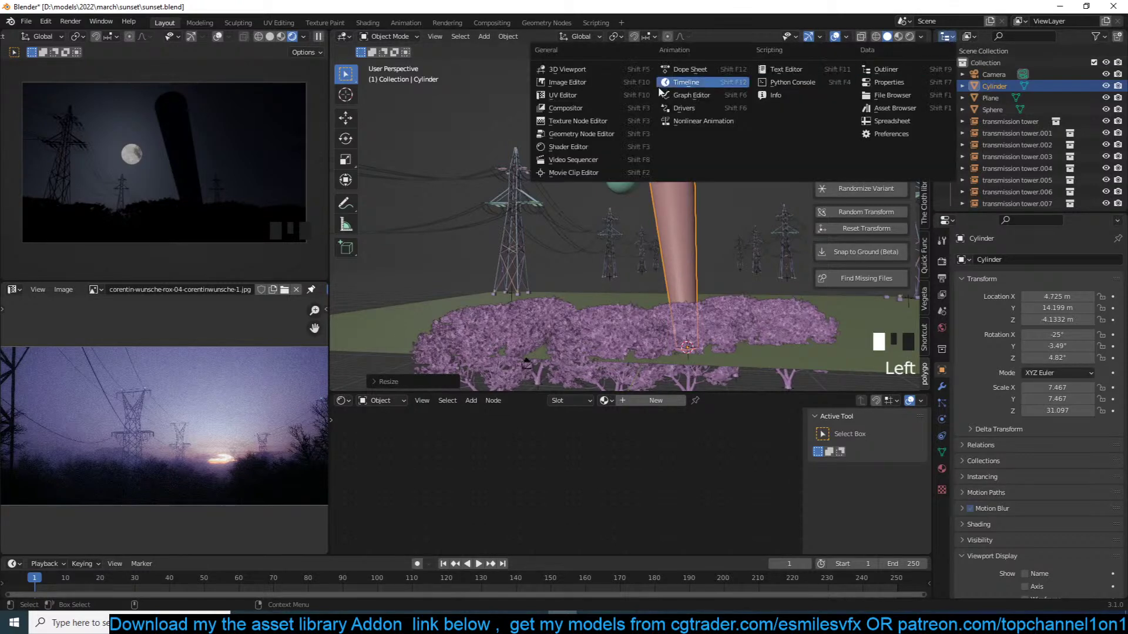
pyautogui.click(601, 83)
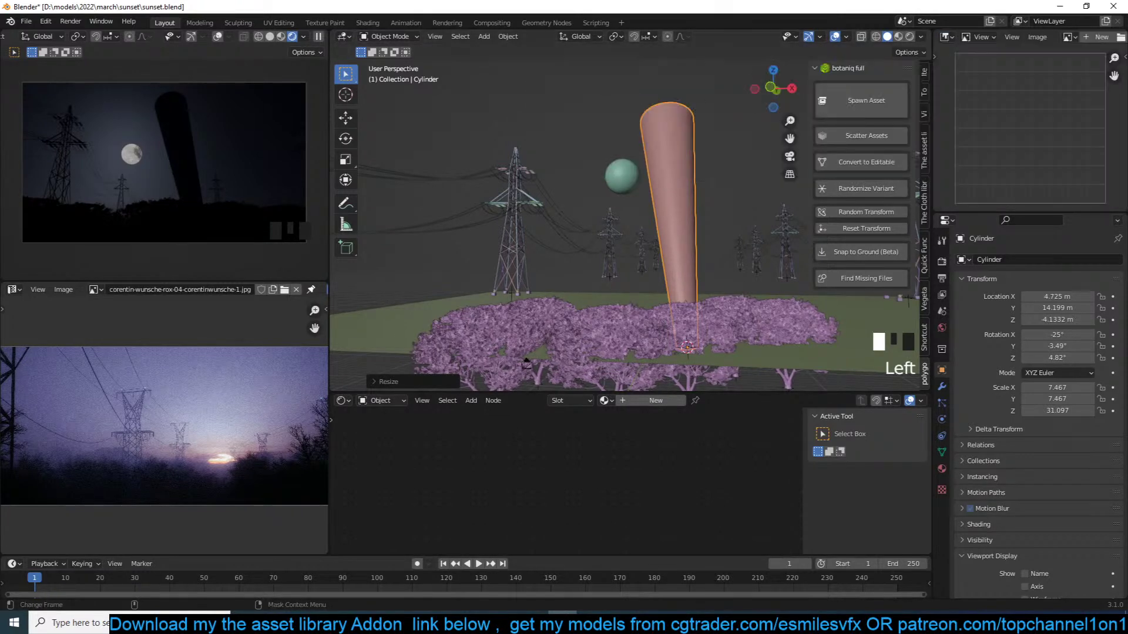
pyautogui.click(301, 622)
pyautogui.moveTo(992, 145); pyautogui.dragTo(992, 144)
pyautogui.scroll(-12, 992, 145)
# Give the cylinder a new material and replace its Principled BSDF with an Emission shader feeding the Material Output surface
pyautogui.keyDown('shift'); pyautogui.moveTo(621, 163); pyautogui.dragTo(559, 232, button='middle'); pyautogui.keyUp('shift')
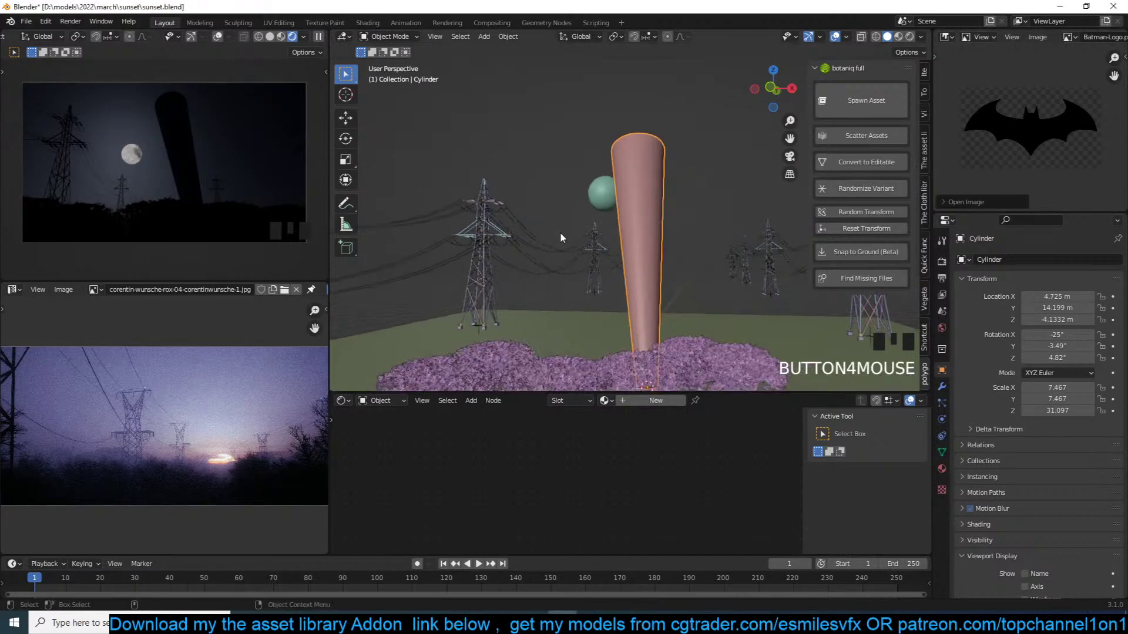
pyautogui.scroll(1, 626, 347)
pyautogui.click(660, 403)
pyautogui.moveTo(559, 464); pyautogui.dragTo(456, 491, button='middle')
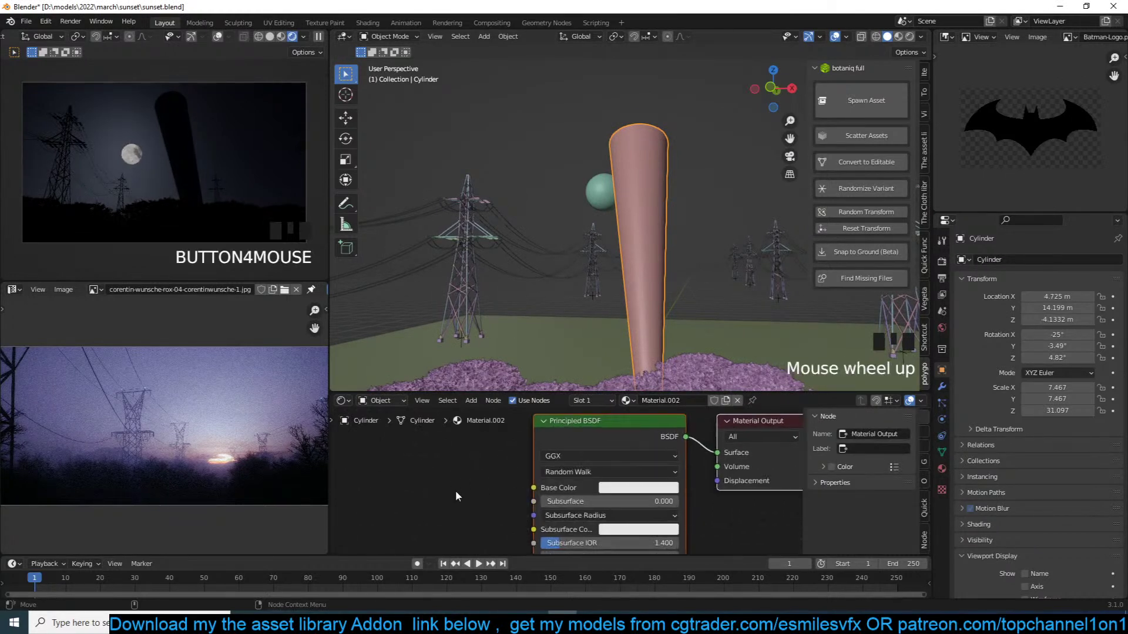
pyautogui.scroll(-3, 464, 482)
pyautogui.hotkey('shift', 'a')
pyautogui.moveTo(433, 515)
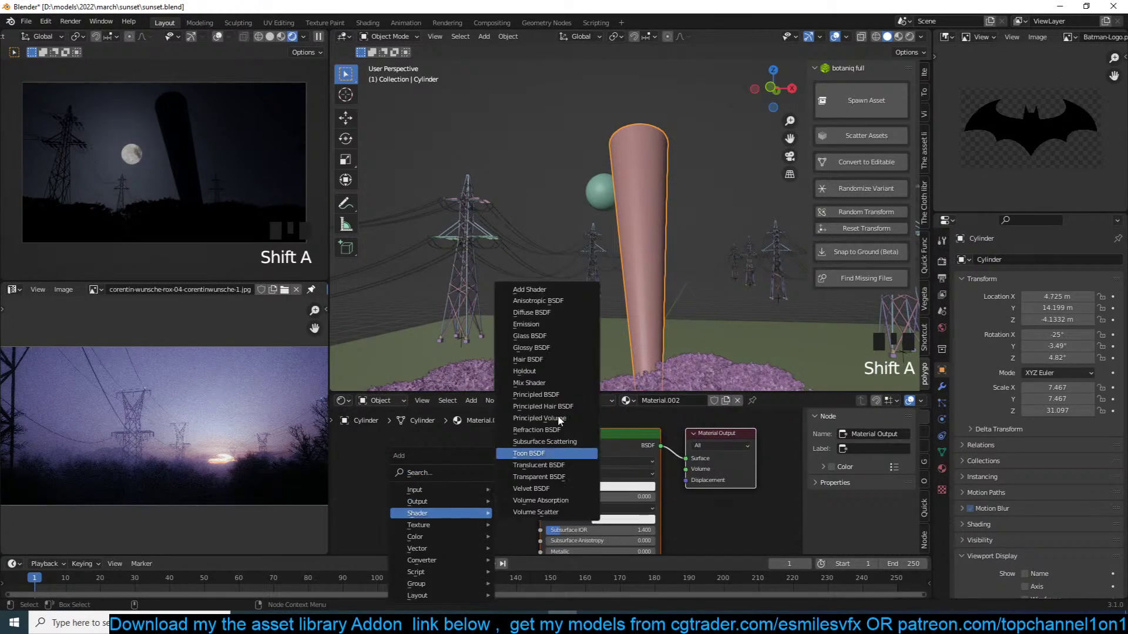
pyautogui.click(566, 329)
pyautogui.click(464, 436)
pyautogui.keyDown('ctrl'); pyautogui.keyDown('shift'); pyautogui.click(464, 437); pyautogui.keyUp('shift'); pyautogui.keyUp('ctrl')
pyautogui.click(605, 442)
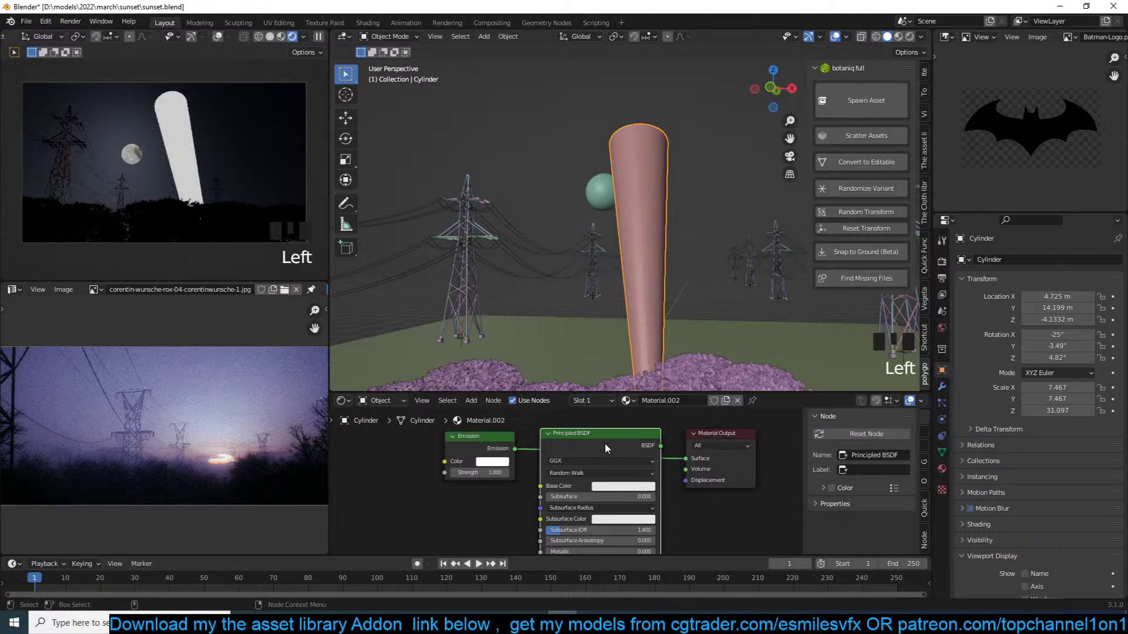
pyautogui.press('Delete')
# Add a Transparent BSDF node below the Emission node in the cylinder's material and save the file
pyautogui.scroll(3, 523, 455)
pyautogui.scroll(-2, 541, 456)
pyautogui.hotkey('shift', 'a')
pyautogui.moveTo(496, 469)
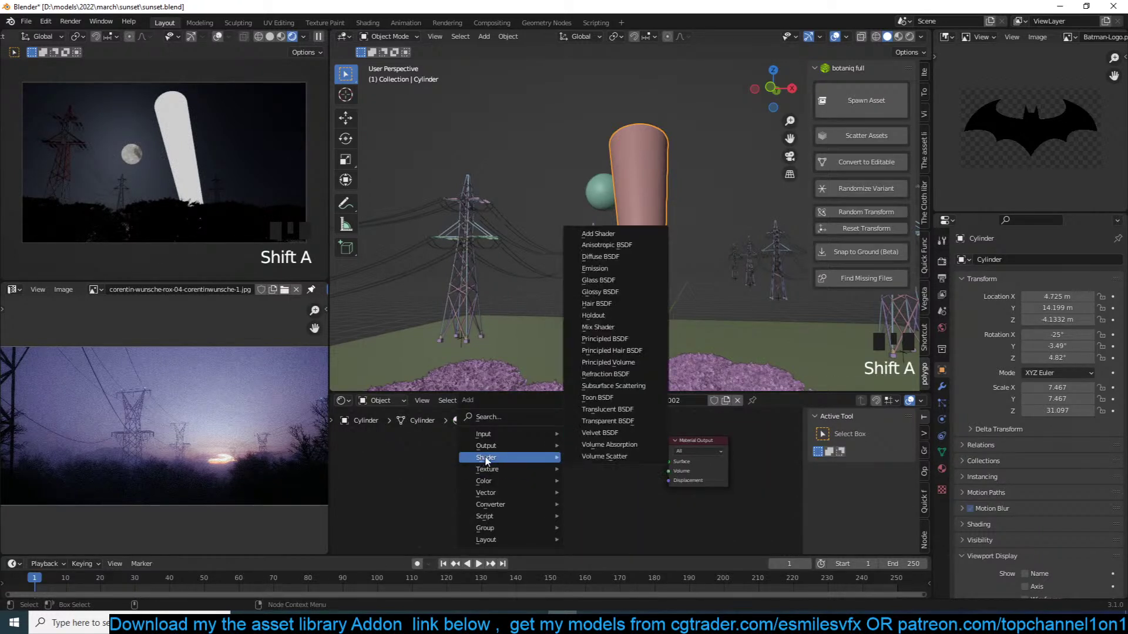
pyautogui.click(607, 422)
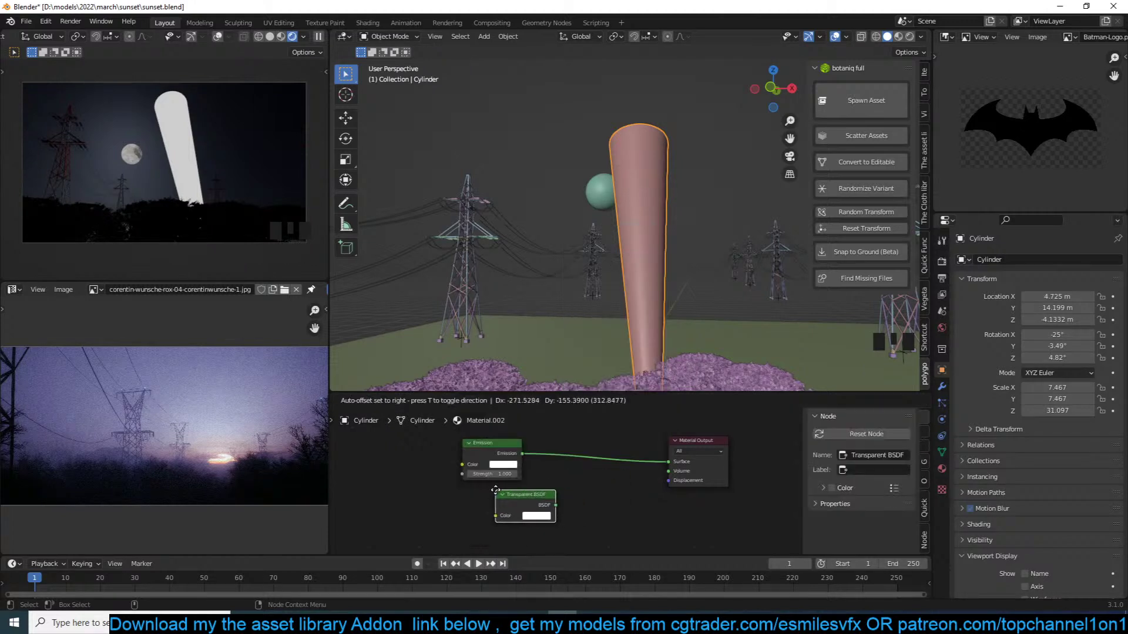
pyautogui.click(533, 483)
pyautogui.hotkey('ctrl', 's')
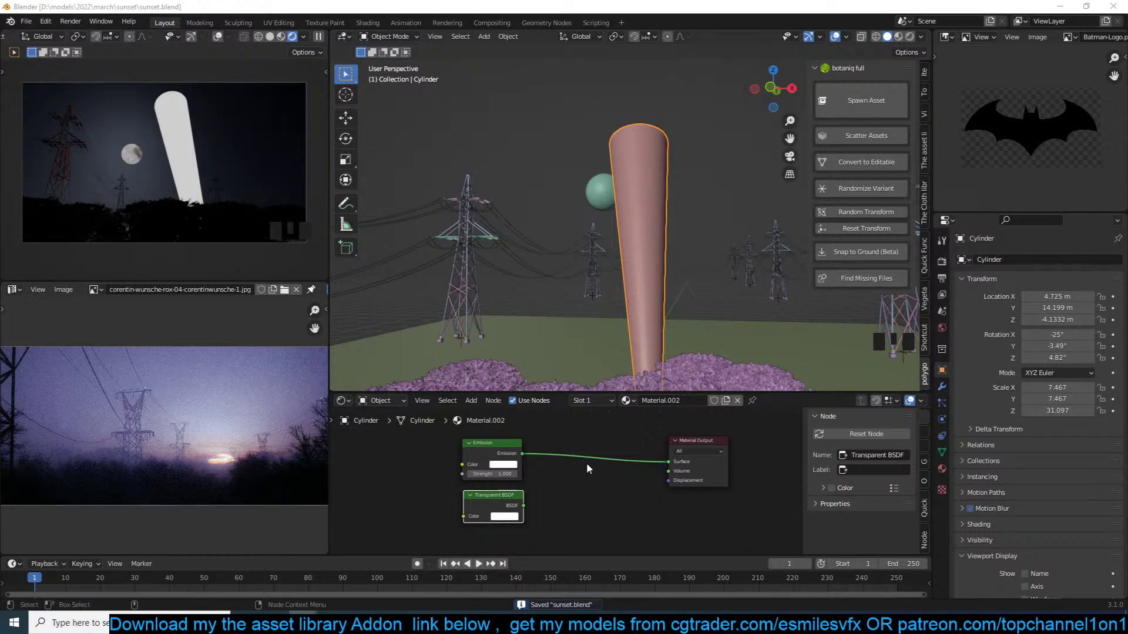
pyautogui.click(601, 473)
pyautogui.hotkey('ctrl', 's')
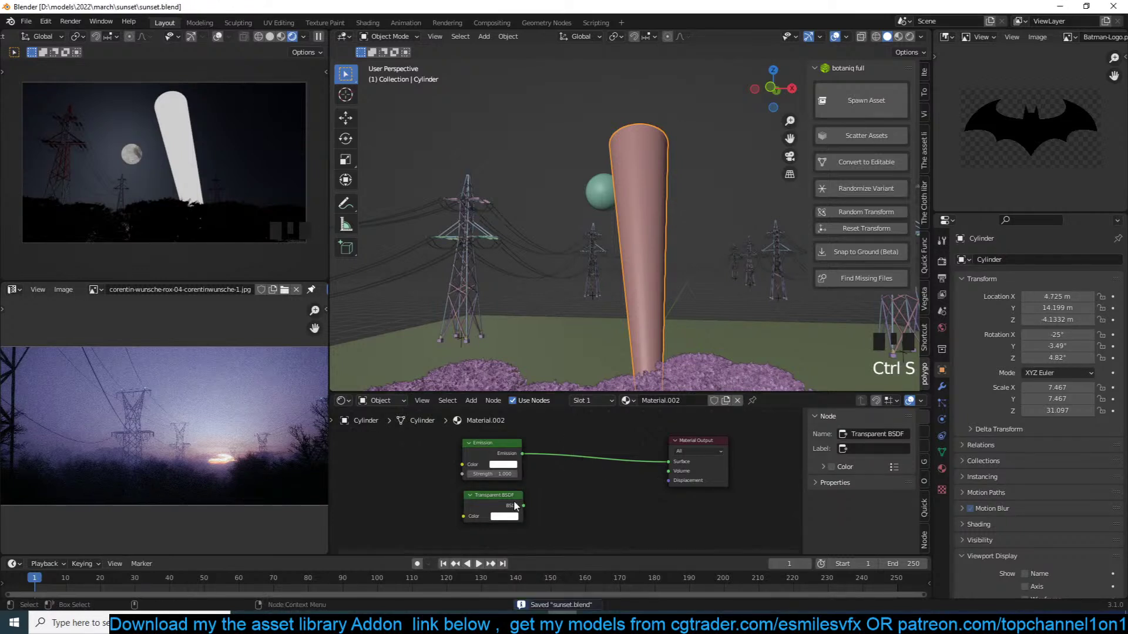
# Combine Emission and Transparent BSDF through a Mix Shader, raise its factor mostly toward transparent, and save the file
pyautogui.scroll(2, 515, 505)
pyautogui.keyDown('ctrl'); pyautogui.keyDown('shift'); pyautogui.moveTo(500, 464); pyautogui.dragTo(499, 511, button='right'); pyautogui.keyUp('shift'); pyautogui.keyUp('ctrl')
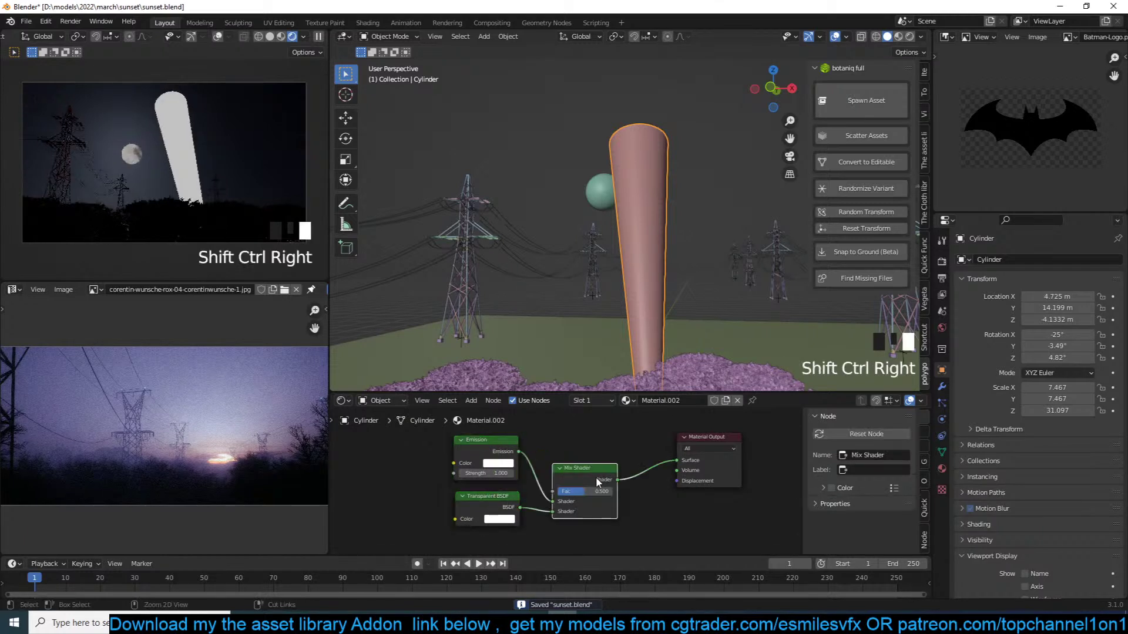
pyautogui.keyDown('ctrl'); pyautogui.keyDown('shift'); pyautogui.click(597, 481); pyautogui.keyUp('shift'); pyautogui.keyUp('ctrl')
pyautogui.scroll(4, 511, 513)
pyautogui.moveTo(577, 501); pyautogui.dragTo(626, 495)
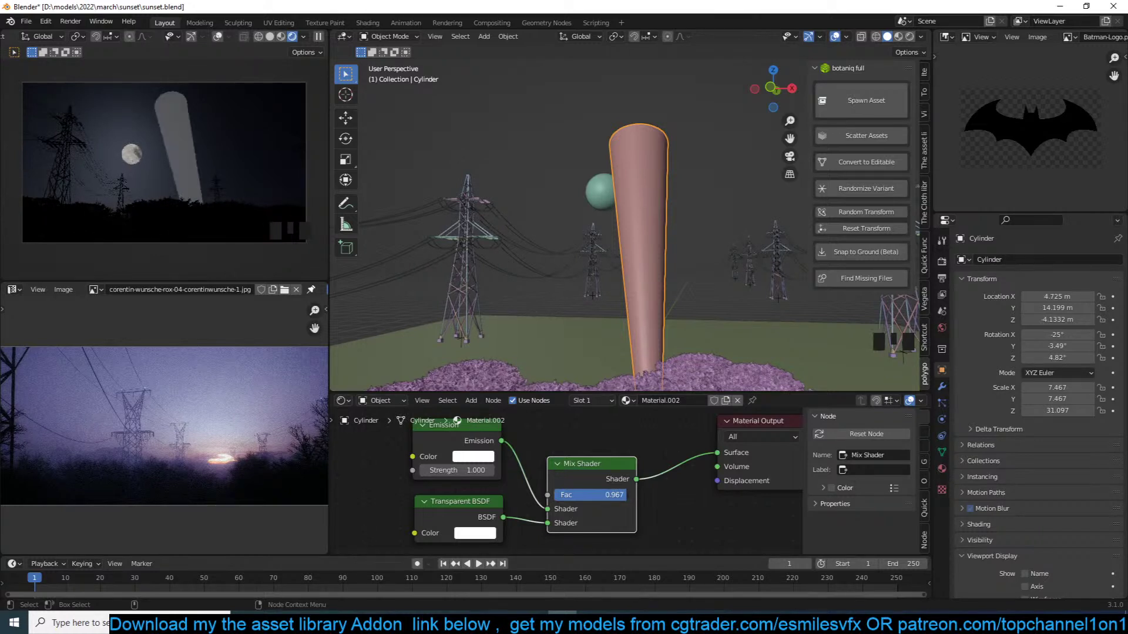
pyautogui.scroll(-5, 587, 491)
pyautogui.moveTo(587, 488); pyautogui.dragTo(657, 490, button='middle')
pyautogui.moveTo(658, 493); pyautogui.dragTo(648, 494)
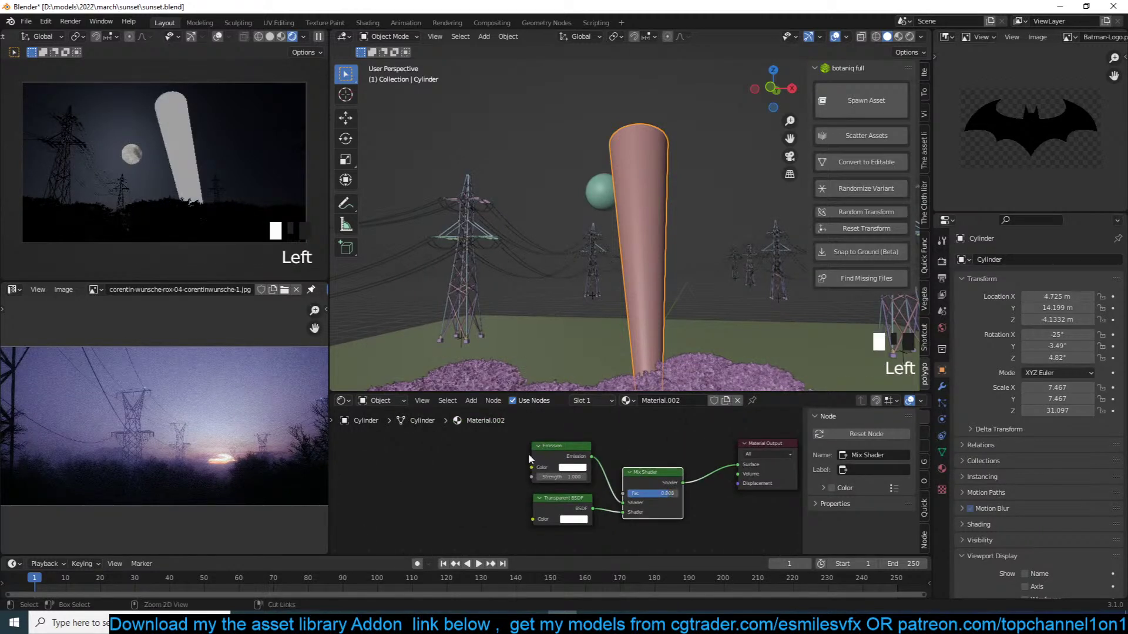
pyautogui.hotkey('ctrl', 's')
# Add a Noise Texture node and connect its Fac output to the Mix Shader's factor
pyautogui.moveTo(452, 463); pyautogui.dragTo(502, 463, button='middle')
pyautogui.hotkey('shift', 'a')
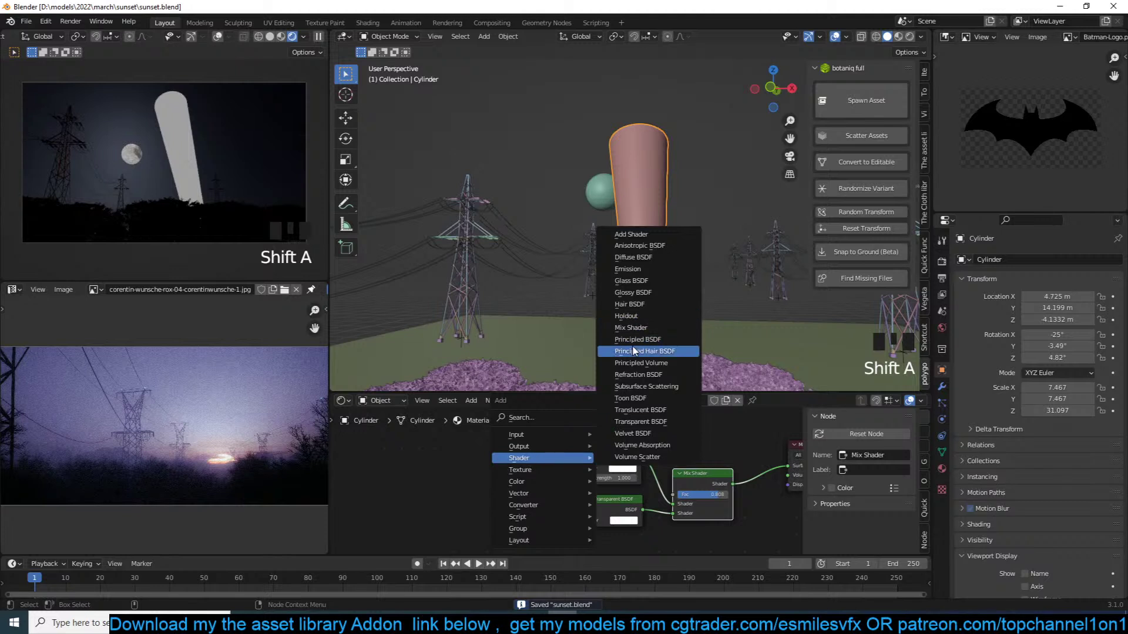
pyautogui.moveTo(544, 470)
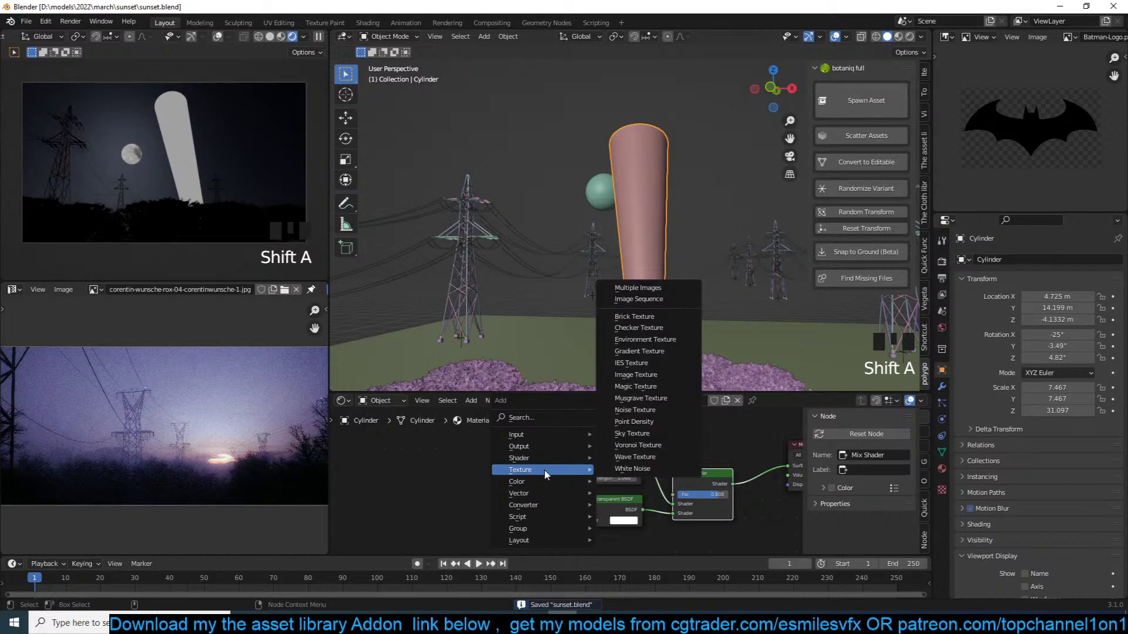
pyautogui.click(651, 409)
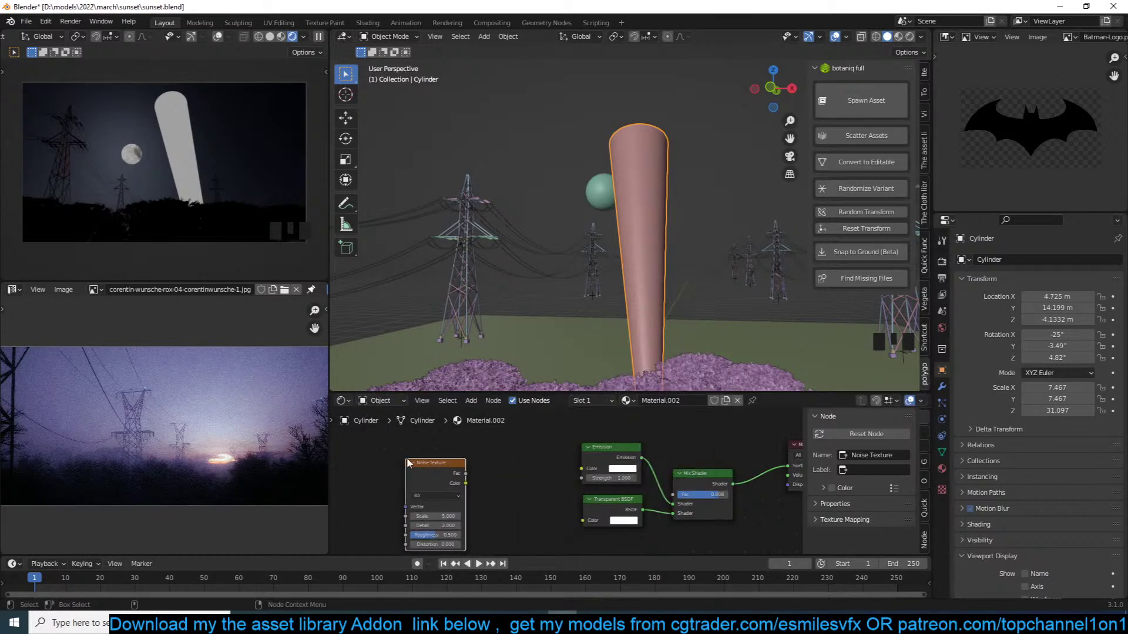
pyautogui.scroll(4, 472, 464)
pyautogui.scroll(-2, 473, 464)
pyautogui.click(476, 467)
pyautogui.moveTo(470, 461); pyautogui.dragTo(711, 485)
pyautogui.moveTo(479, 480); pyautogui.dragTo(547, 479, button='middle')
pyautogui.moveTo(483, 472); pyautogui.dragTo(435, 464)
pyautogui.press('Tab')
pyautogui.press('a')
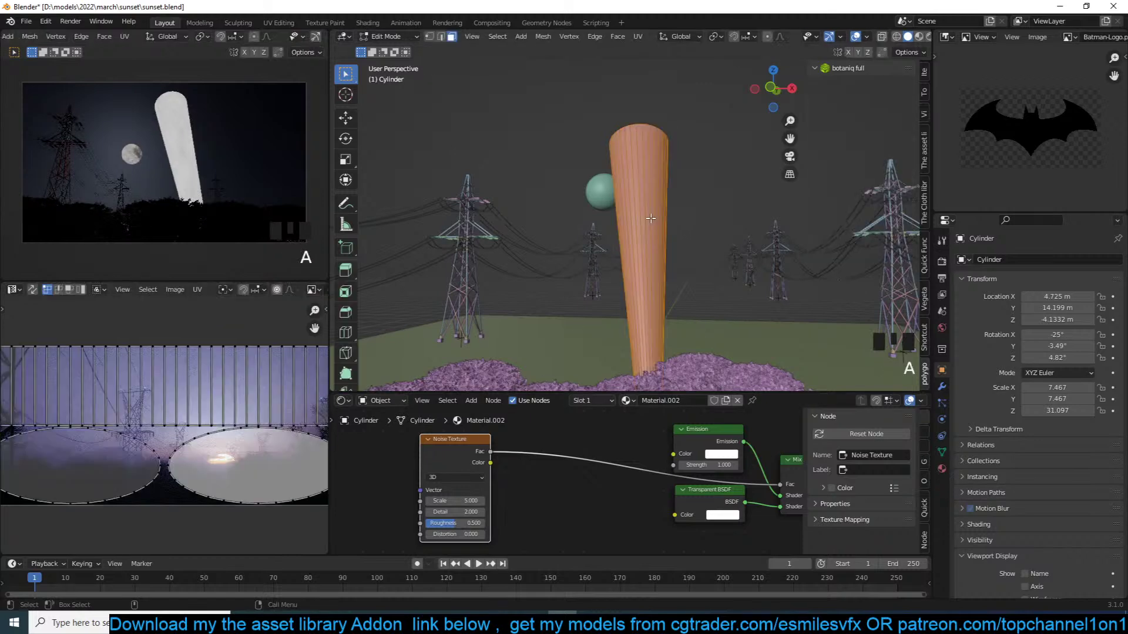
pyautogui.press('Tab')
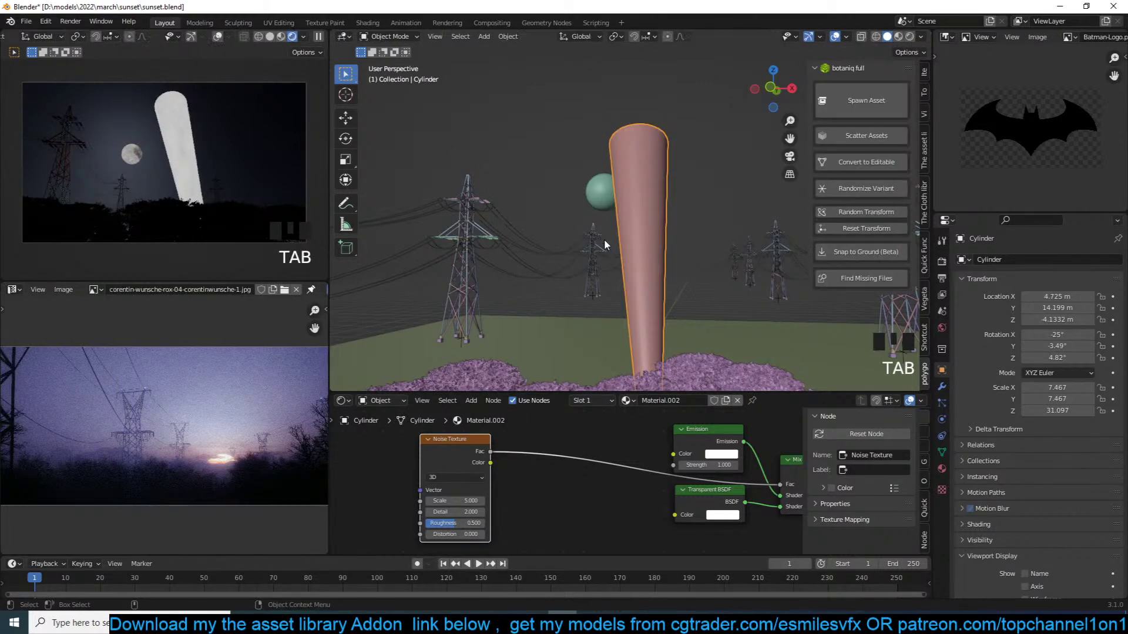
# Add Mapping and Texture Coordinate nodes to the Noise Texture and save the file
pyautogui.scroll(-2, 503, 478)
pyautogui.hotkey('ctrl', 't')
pyautogui.moveTo(410, 460); pyautogui.dragTo(552, 424, button='middle')
pyautogui.hotkey('ctrl', 's')
pyautogui.keyDown('ctrl'); pyautogui.keyDown('shift'); pyautogui.click(625, 460); pyautogui.keyUp('shift'); pyautogui.keyUp('ctrl')
# Set the Mapping node's X scale to 3.6 and the Noise Texture's scale to 3.7, and save the file
pyautogui.scroll(4, 568, 458)
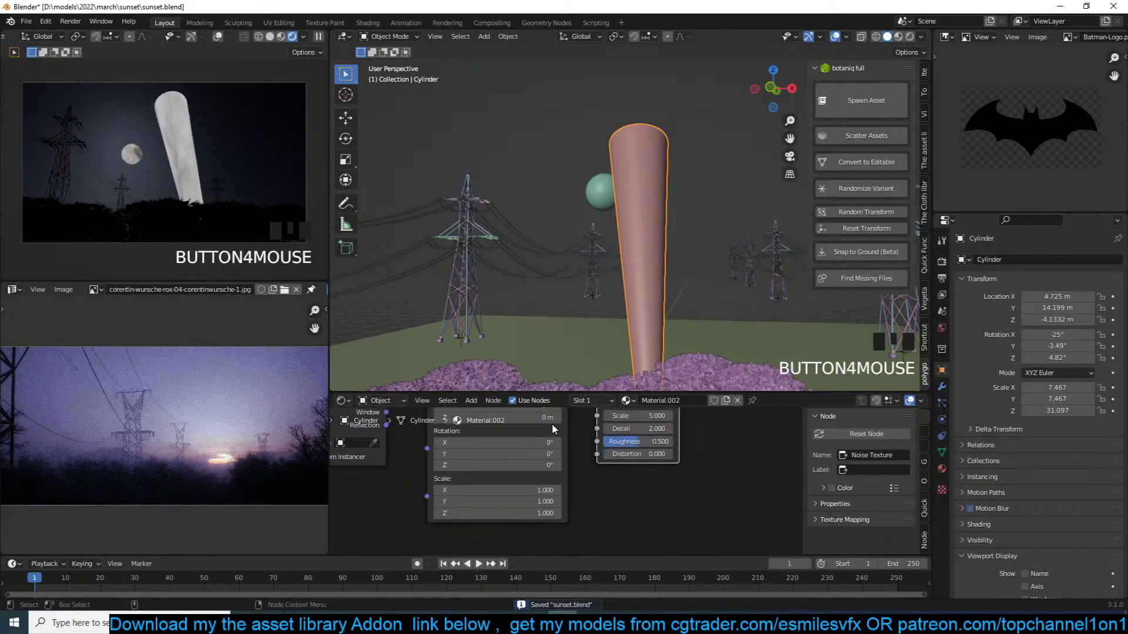
pyautogui.moveTo(531, 490); pyautogui.dragTo(594, 501)
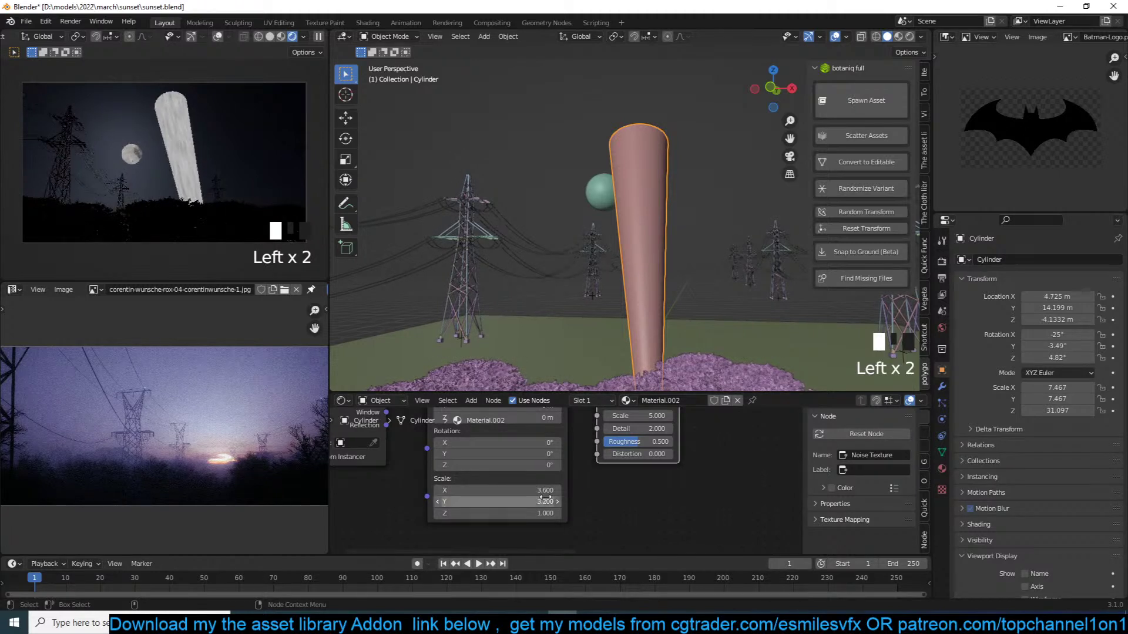
pyautogui.hotkey('ctrl', 'z')
pyautogui.moveTo(638, 416); pyautogui.dragTo(621, 432, button='middle')
pyautogui.moveTo(620, 433); pyautogui.dragTo(634, 433)
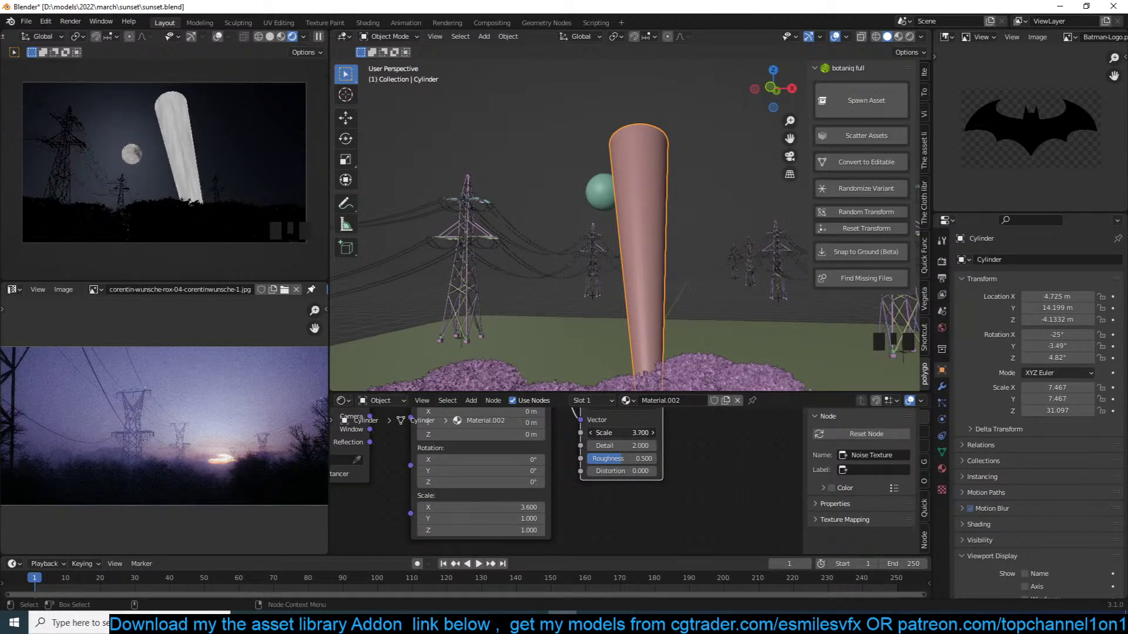
pyautogui.hotkey('ctrl', 's')
# Mark seams on the cylinder mesh along its top rim and a few of its lengthwise side edges
pyautogui.scroll(-4, 635, 446)
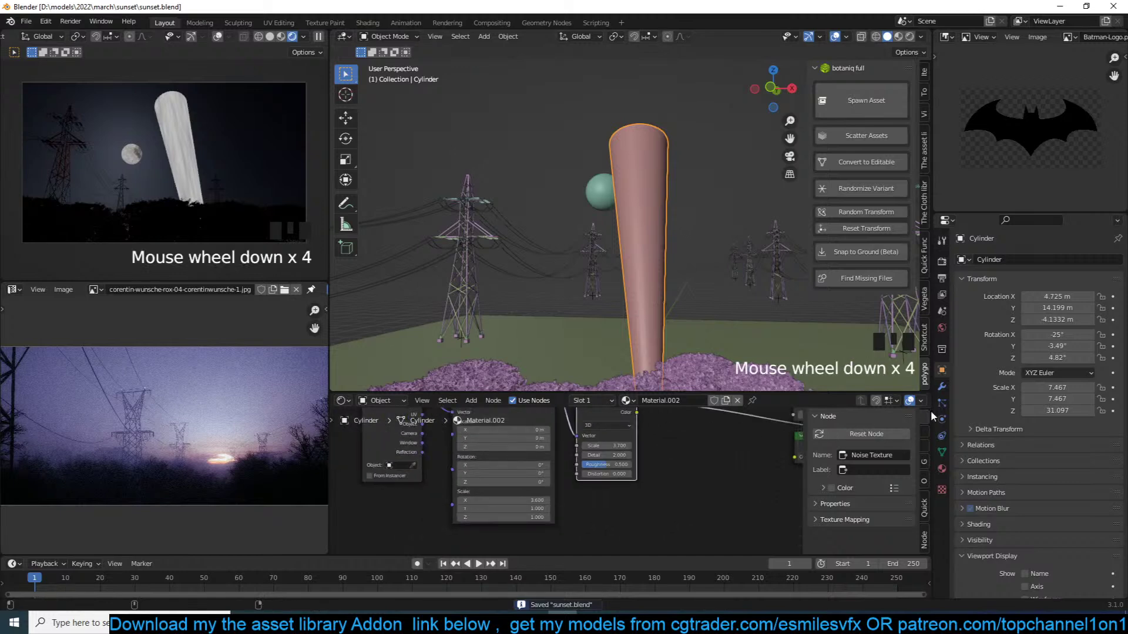
pyautogui.click(941, 457)
pyautogui.press('Tab')
pyautogui.press('3')
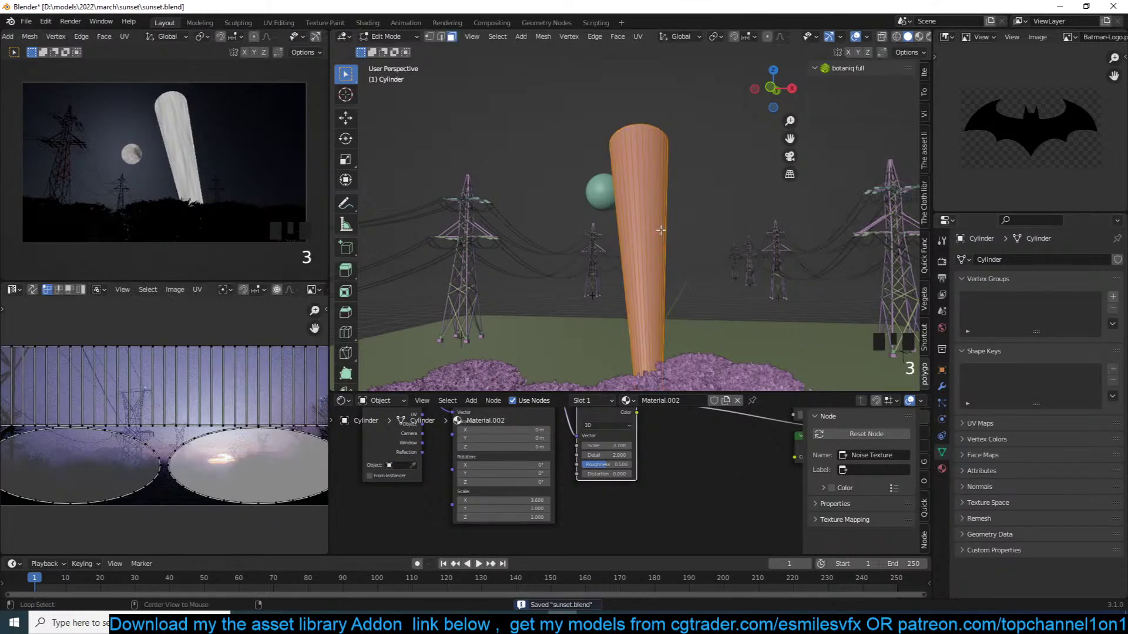
pyautogui.keyDown('alt'); pyautogui.click(661, 230); pyautogui.keyUp('alt')
pyautogui.press('1')
pyautogui.press('2')
pyautogui.keyDown('alt'); pyautogui.click(669, 323); pyautogui.keyUp('alt')
pyautogui.scroll(-2, 662, 357)
pyautogui.keyDown('alt'); pyautogui.keyDown('shift'); pyautogui.click(656, 326); pyautogui.keyUp('shift'); pyautogui.keyUp('alt')
pyautogui.keyDown('alt'); pyautogui.keyDown('shift'); pyautogui.click(659, 283); pyautogui.keyUp('shift'); pyautogui.keyUp('alt')
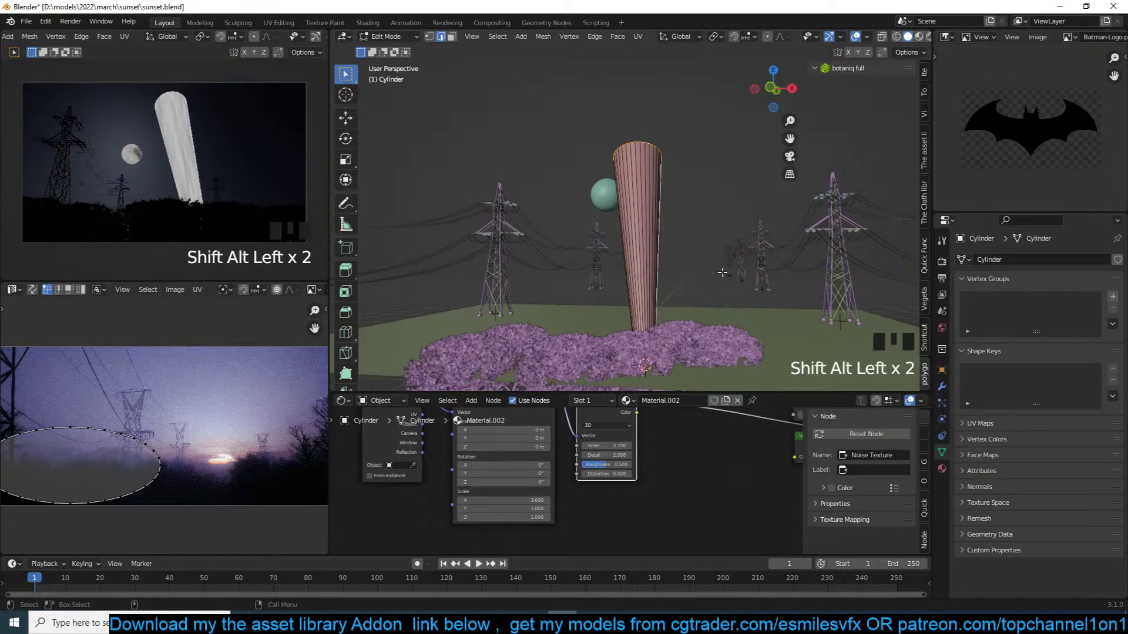
pyautogui.hotkey('ctrl', 'e')
pyautogui.click(660, 485)
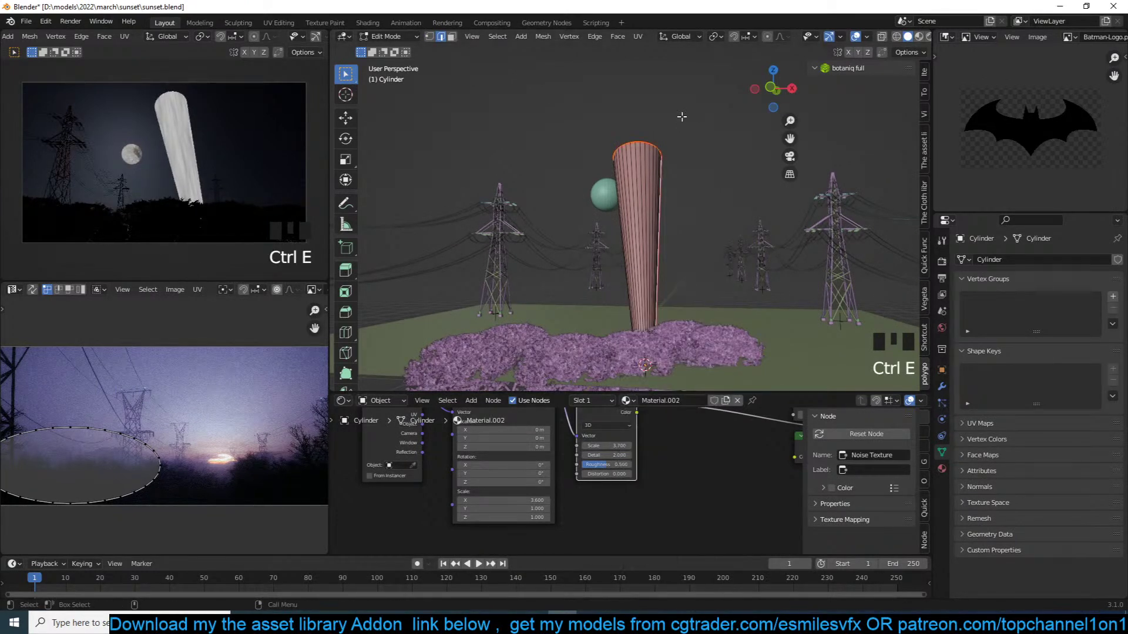
# Unwrap the whole cylinder and select edges around the small ring in its UV layout
pyautogui.press('a')
pyautogui.press('u')
pyautogui.click(683, 116)
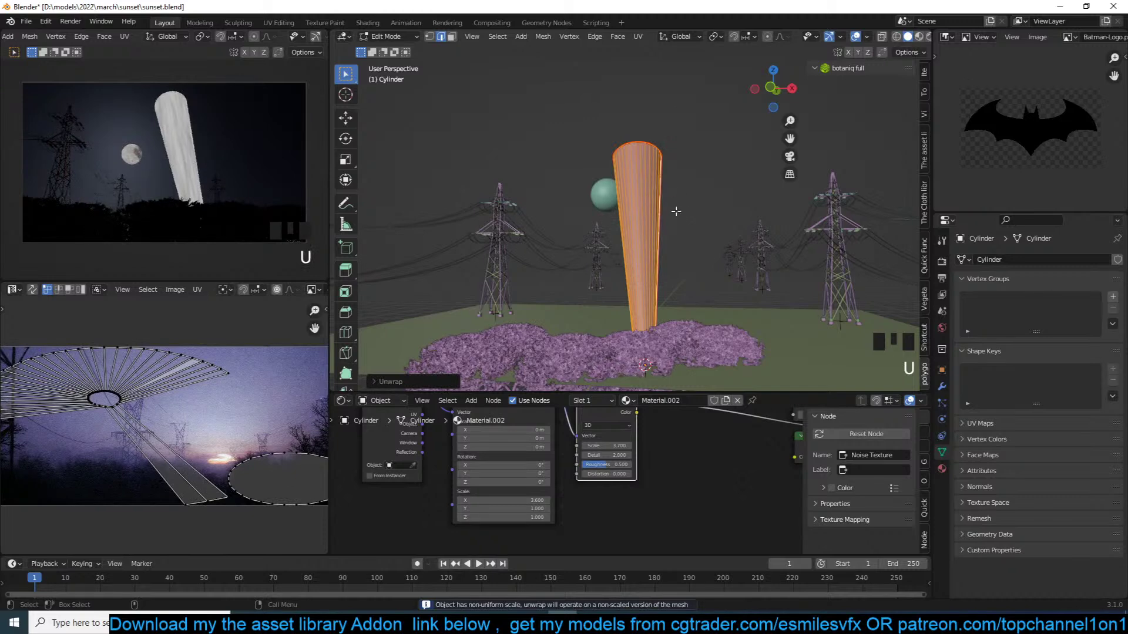
pyautogui.scroll(3, 180, 437)
pyautogui.press('2')
pyautogui.keyDown('alt'); pyautogui.click(63, 388); pyautogui.keyUp('alt')
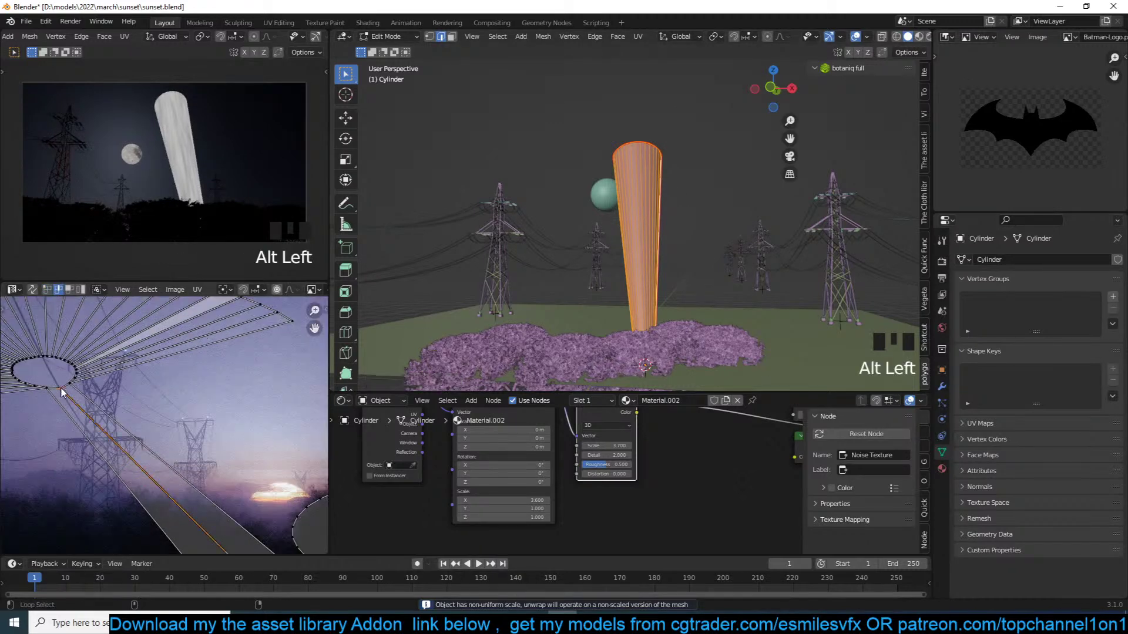
pyautogui.click(67, 386)
pyautogui.click(52, 387)
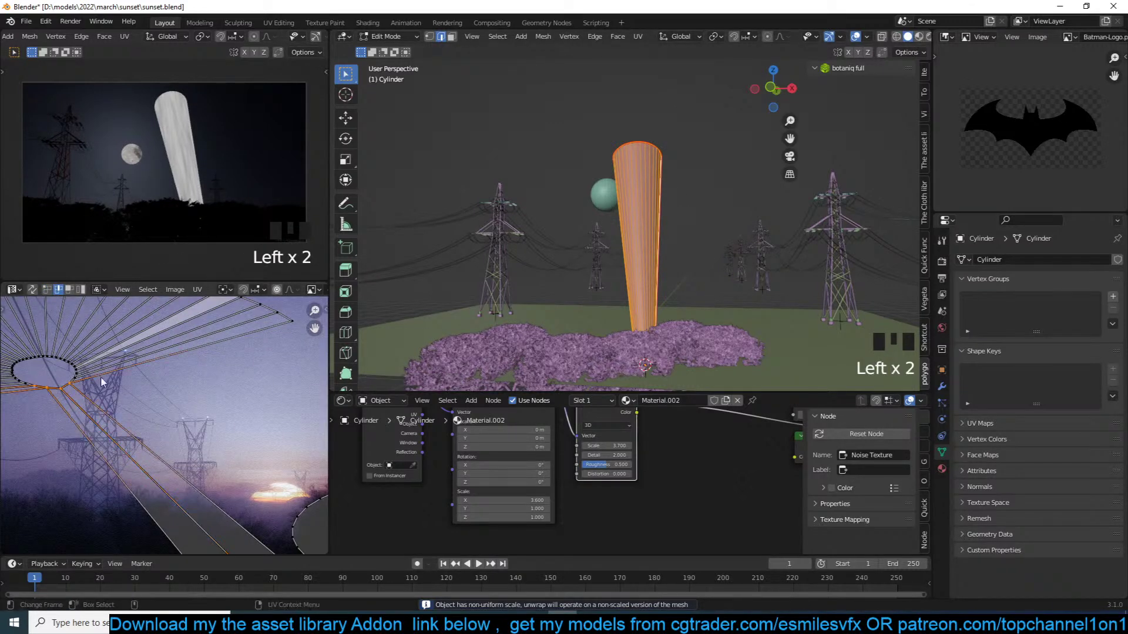
# Isolate the cylinder in local view and clear the surplus lengthwise seams on its side
pyautogui.press('/')
pyautogui.press('`')
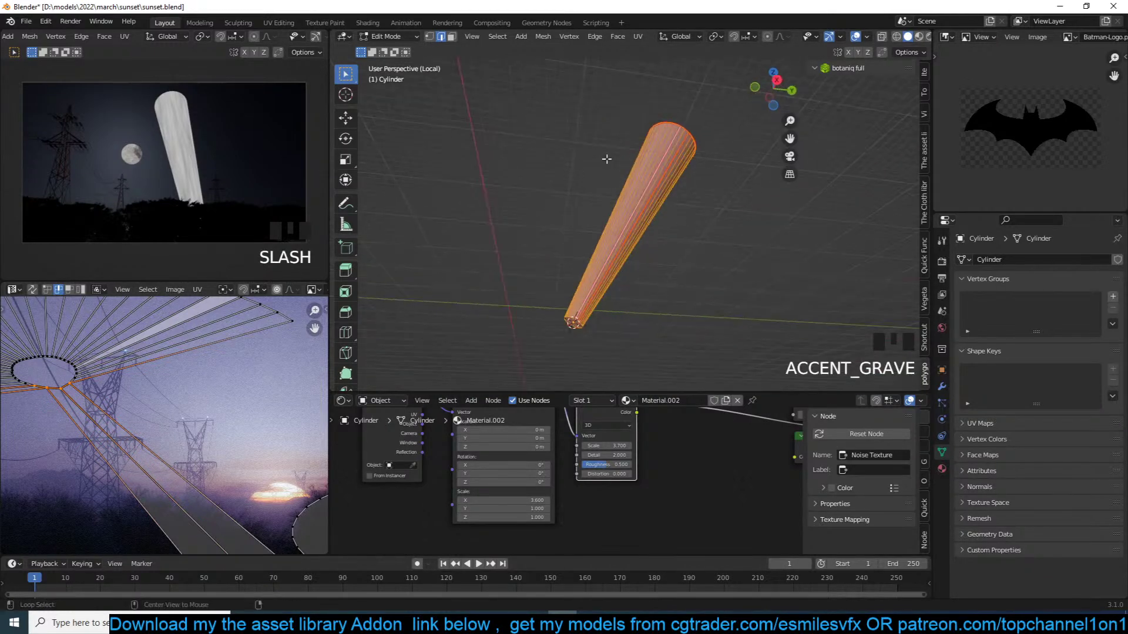
pyautogui.hotkey('alt', 'a')
pyautogui.press('`')
pyautogui.scroll(4, 619, 229)
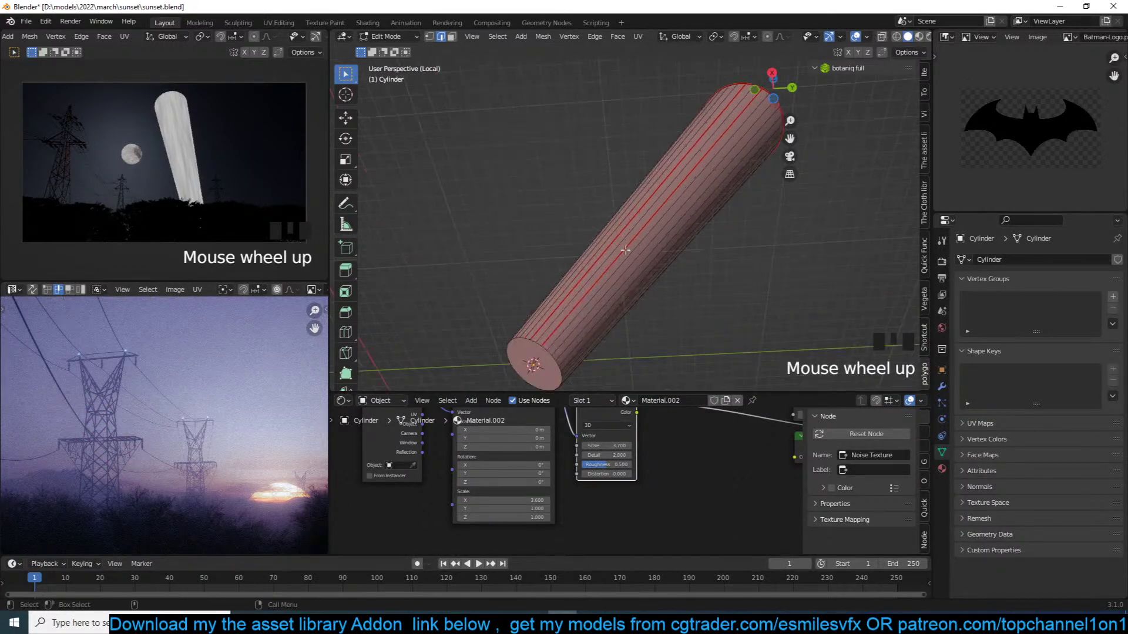
pyautogui.keyDown('alt'); pyautogui.click(605, 259); pyautogui.keyUp('alt')
pyautogui.keyDown('alt'); pyautogui.keyDown('shift'); pyautogui.click(592, 264); pyautogui.keyUp('shift'); pyautogui.keyUp('alt')
pyautogui.hotkey('ctrl', 'e')
pyautogui.click(611, 262)
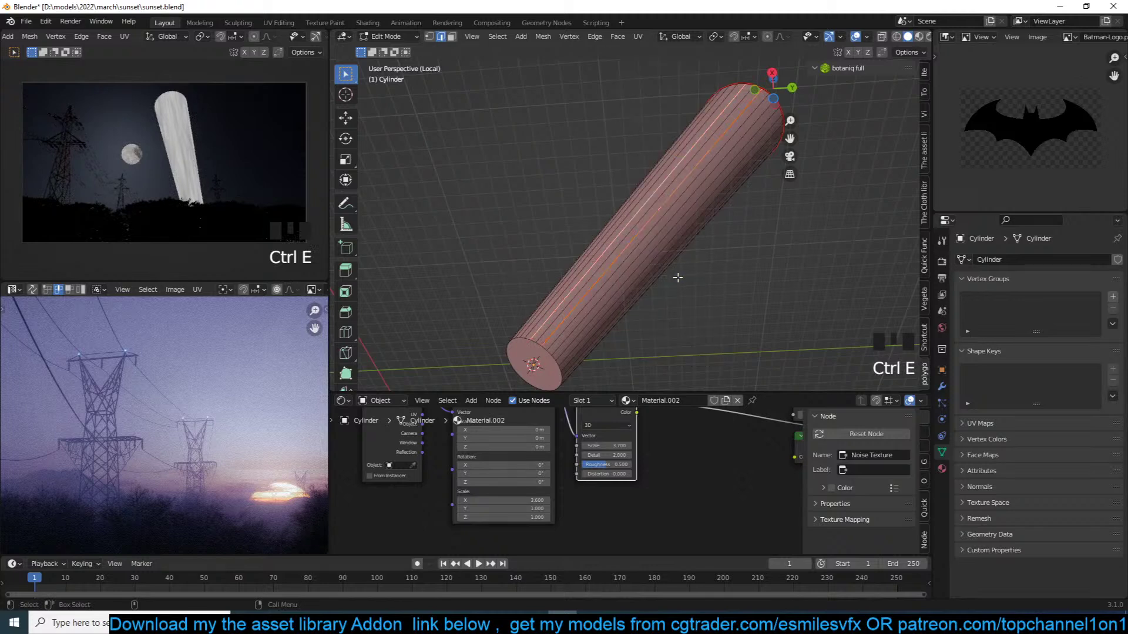
# Select the edge loop around the cylinder's narrow bottom end and mark it as a seam
pyautogui.keyDown('alt'); pyautogui.click(552, 341); pyautogui.keyUp('alt')
pyautogui.keyDown('alt'); pyautogui.keyDown('shift'); pyautogui.click(555, 334); pyautogui.keyUp('shift'); pyautogui.keyUp('alt')
pyautogui.hotkey('ctrl', 'e')
pyautogui.click(718, 294)
pyautogui.hotkey('ctrl', 'e')
pyautogui.click(722, 285)
# Unwrap the whole cylinder using the revised seams and select all of its geometry
pyautogui.press('u')
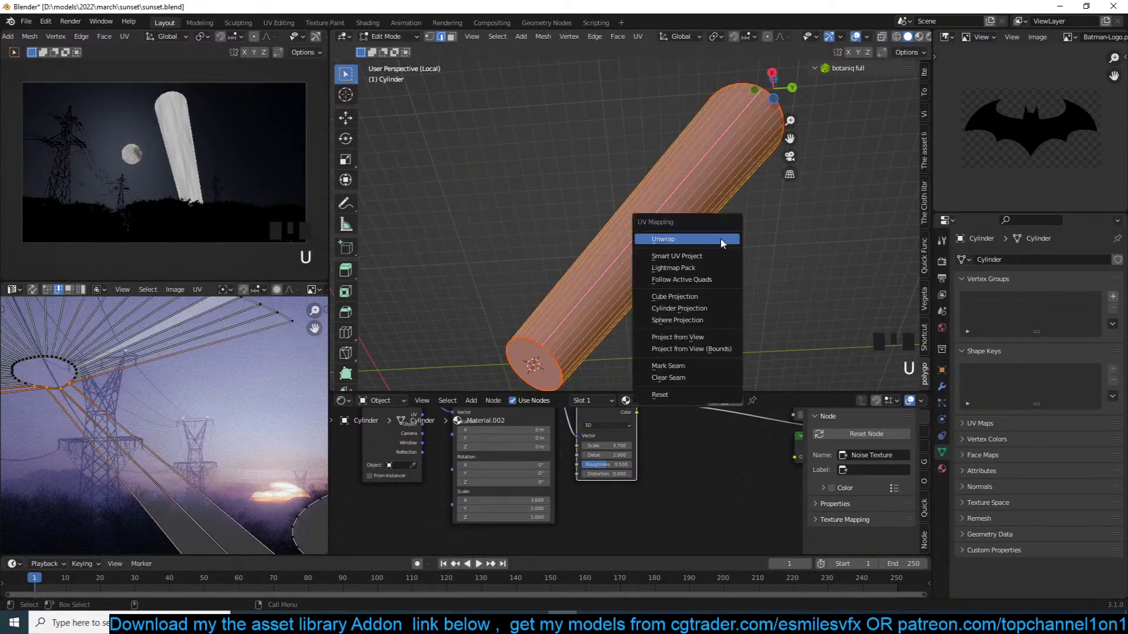
pyautogui.click(719, 239)
pyautogui.hotkey('alt', 'a')
pyautogui.scroll(-1, 584, 309)
pyautogui.press('a')
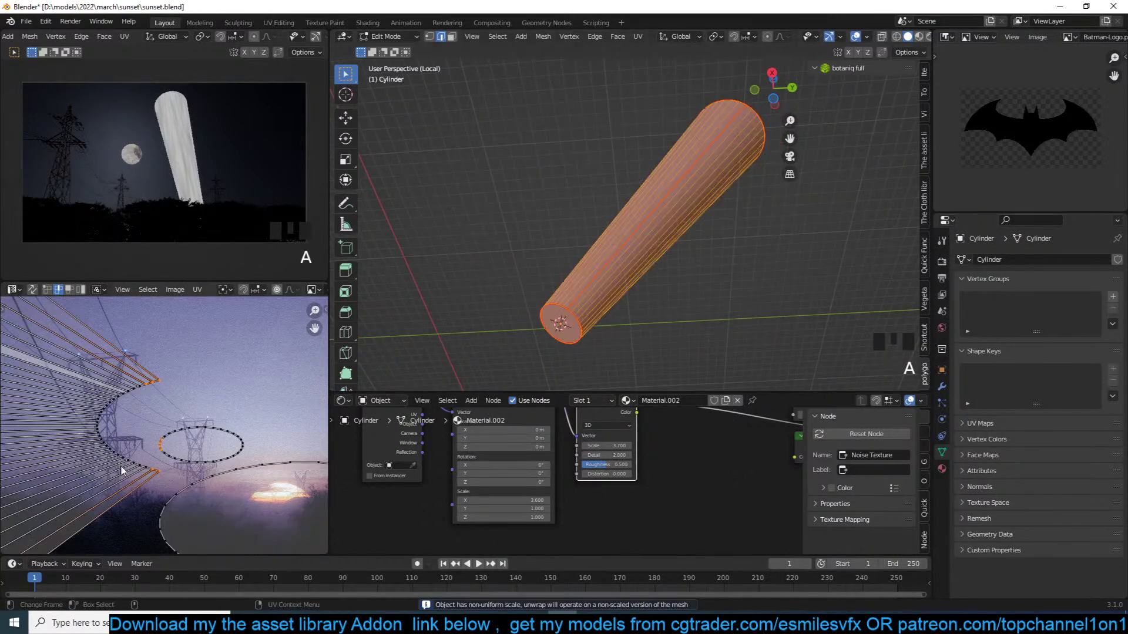
# Turn the Batman logo image area into a UV Editor and unwrap all the cylinder's UVs again there
pyautogui.click(945, 36)
pyautogui.click(611, 93)
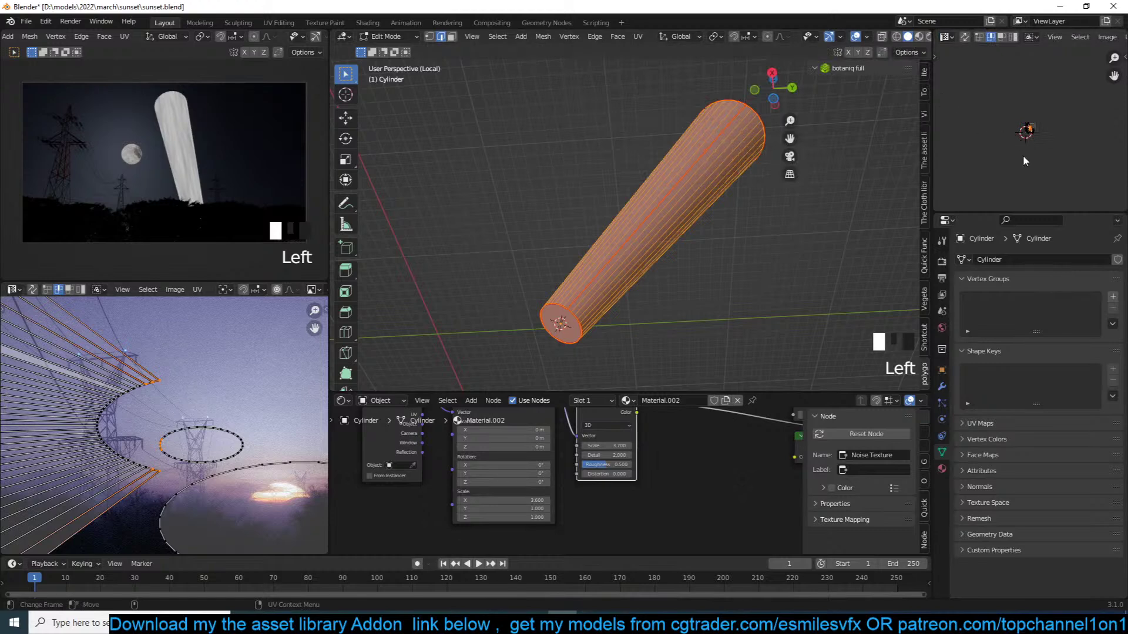
pyautogui.scroll(9, 1022, 144)
pyautogui.press('a')
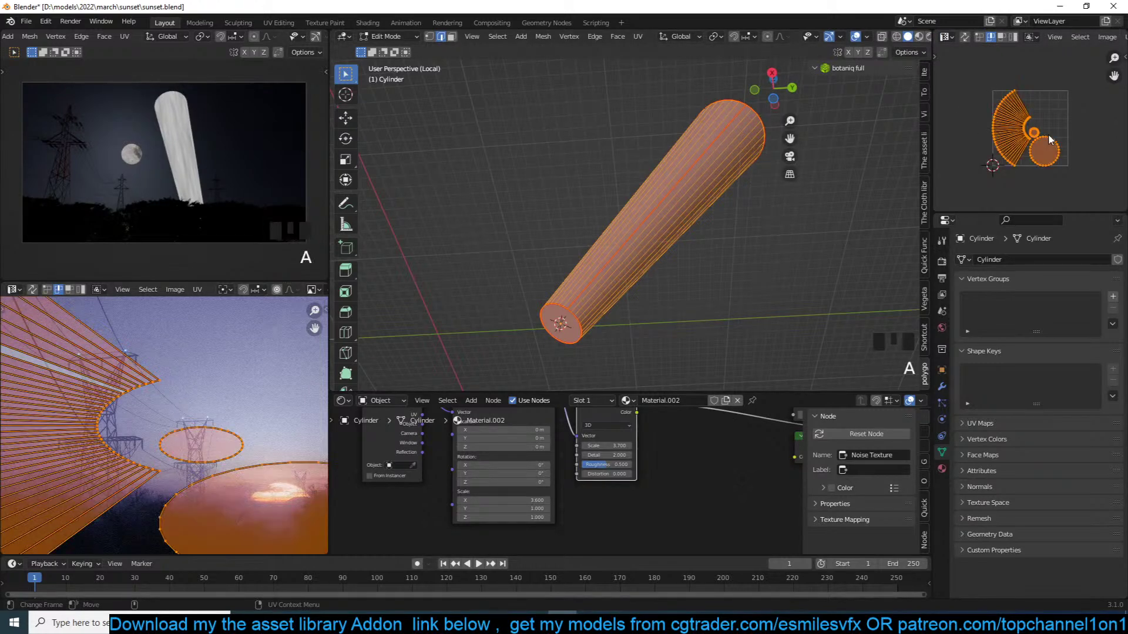
pyautogui.press('u')
pyautogui.click(1025, 134)
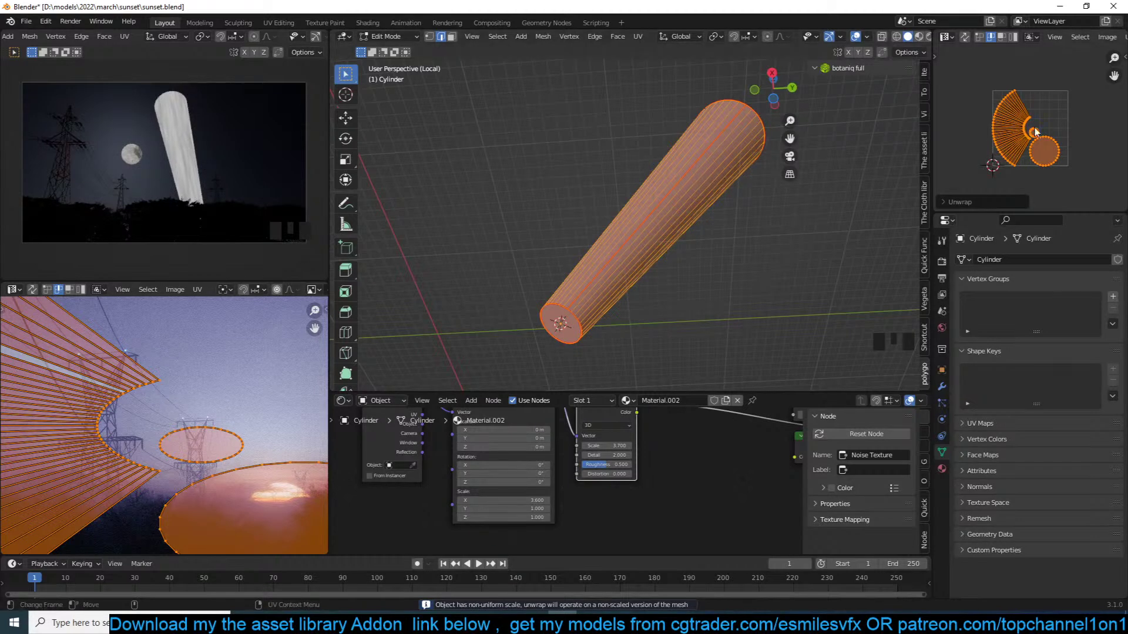
# Rotate the cylinder's UV layout about 90° clockwise and move it down so the fan arches upward
pyautogui.press('r')
pyautogui.click(1038, 157)
pyautogui.press('g')
pyautogui.click(1046, 191)
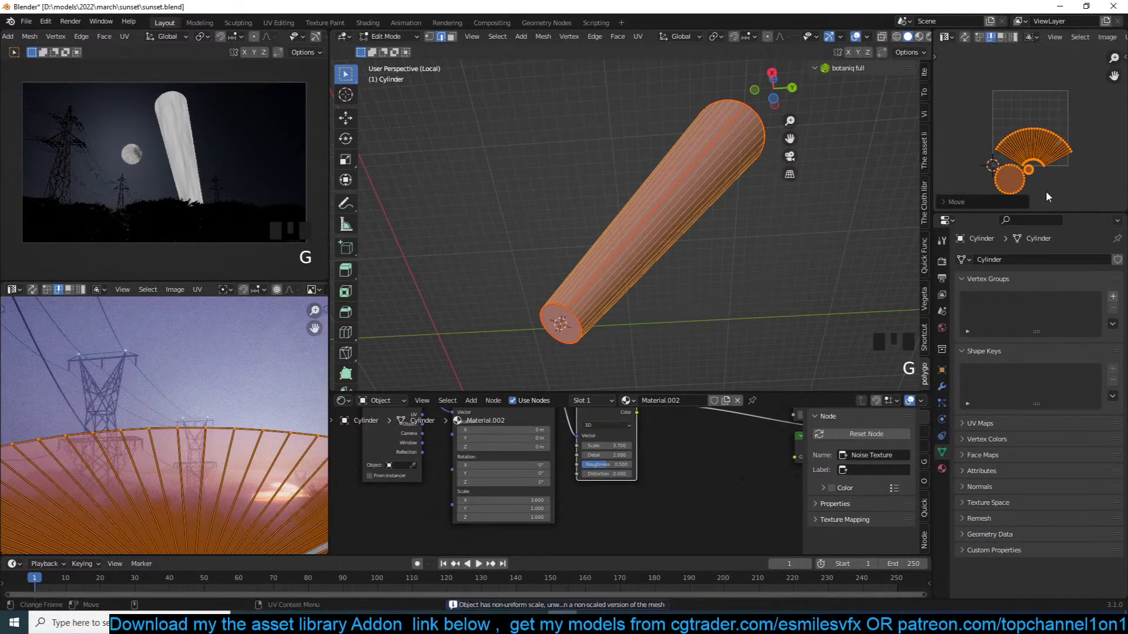
pyautogui.press('Tab')
pyautogui.press('Tab')
pyautogui.press('Tab')
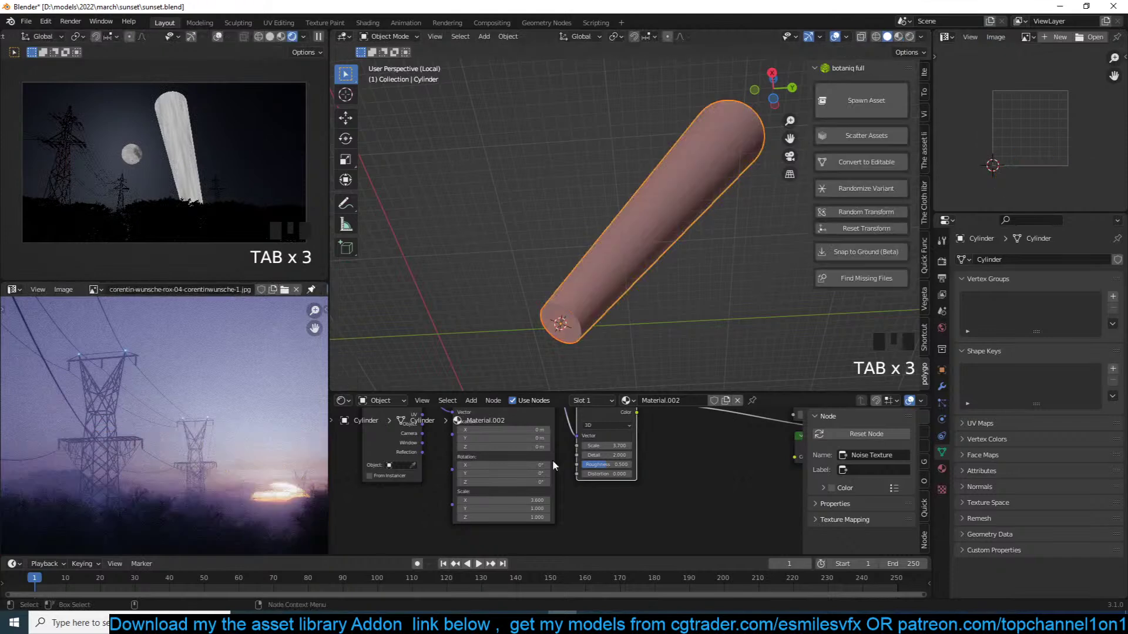
pyautogui.scroll(-5, 705, 429)
pyautogui.press('Tab')
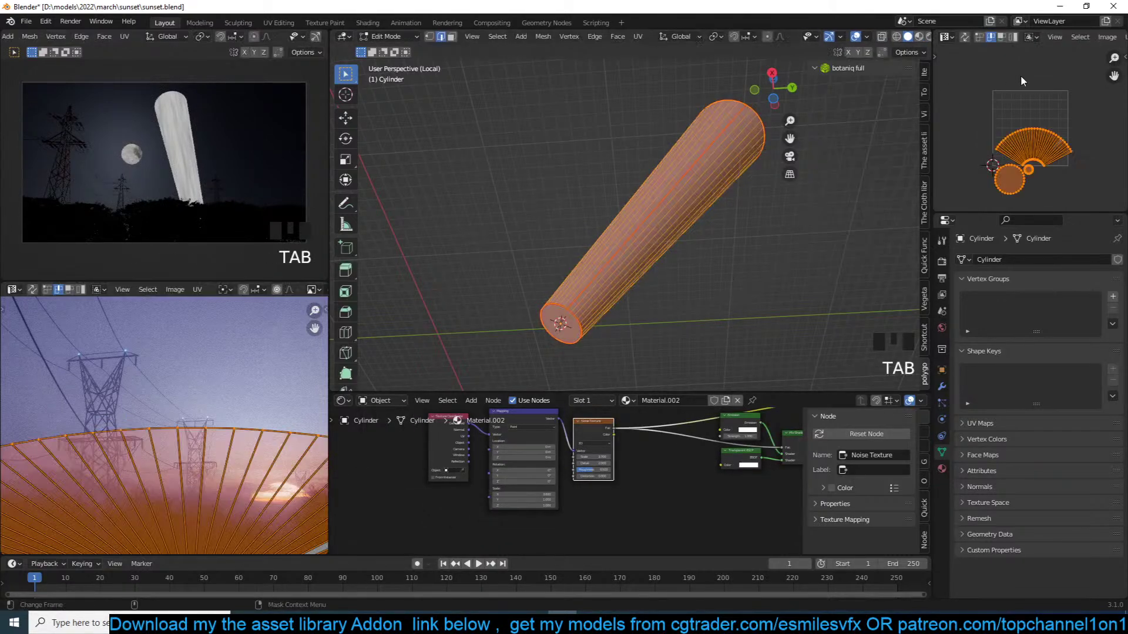
pyautogui.keyDown('alt'); pyautogui.click(1043, 121); pyautogui.keyUp('alt')
pyautogui.press('g')
# Connect the Texture Coordinate node's UV output to the Mapping node's vector input in the cylinder material
pyautogui.press('Tab')
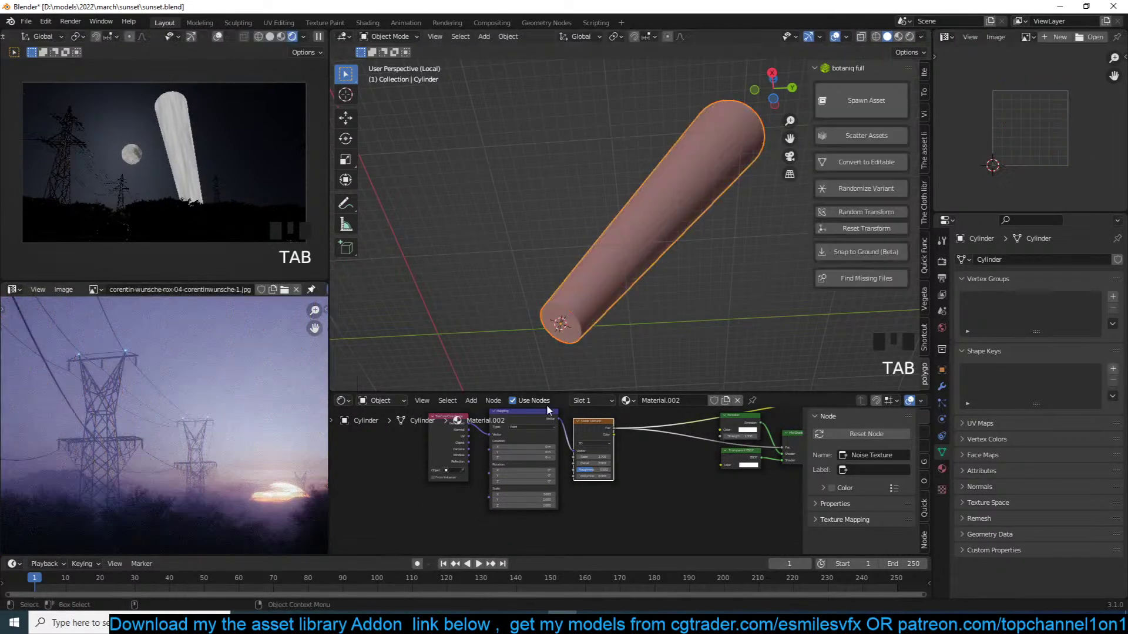
pyautogui.moveTo(468, 448); pyautogui.dragTo(489, 445)
# Select the whole fan-shaped UV island of the cylinder's side and stretch it along Y
pyautogui.press('Tab')
pyautogui.scroll(-2, 1023, 139)
pyautogui.hotkey('ctrl', 'l')
pyautogui.press('s')
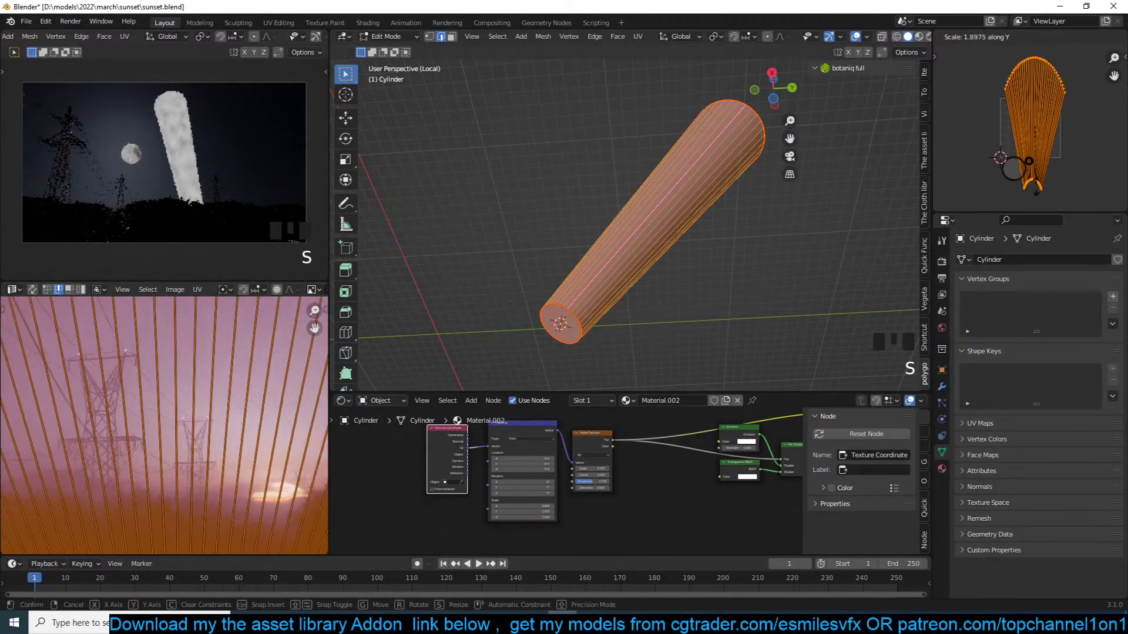
pyautogui.click(1073, 102)
# Try scaling the fan-shaped UV island along X and squashing it along Y
pyautogui.press('s')
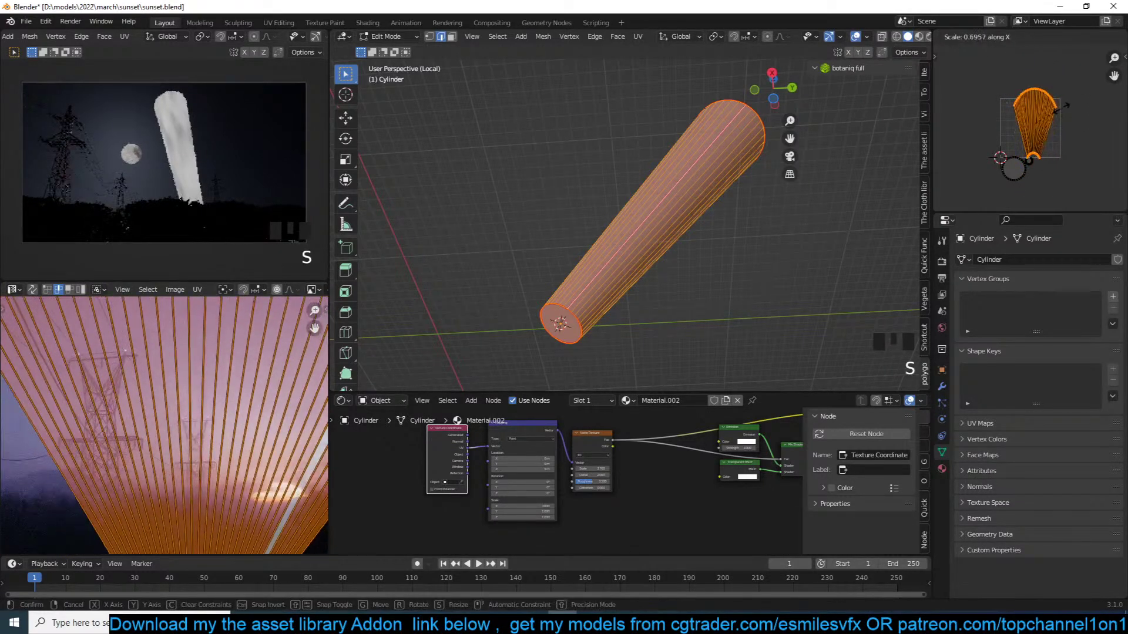
pyautogui.press('x')
pyautogui.click(1077, 111)
pyautogui.press('s')
pyautogui.press('y')
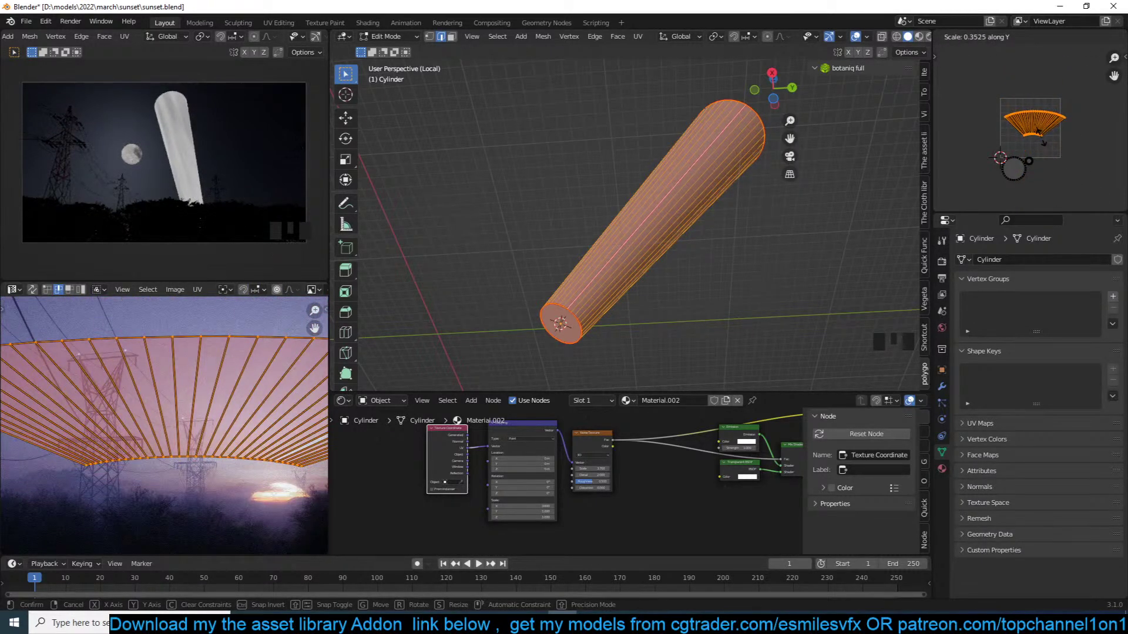
pyautogui.rightClick(1041, 141)
# Select the fan's lower curved edge in the UV layout and flatten it by scaling to 0 along Y
pyautogui.scroll(2, 1041, 145)
pyautogui.moveTo(1038, 159); pyautogui.dragTo(1000, 155, button='middle')
pyautogui.keyDown('alt'); pyautogui.click(1002, 171); pyautogui.keyUp('alt')
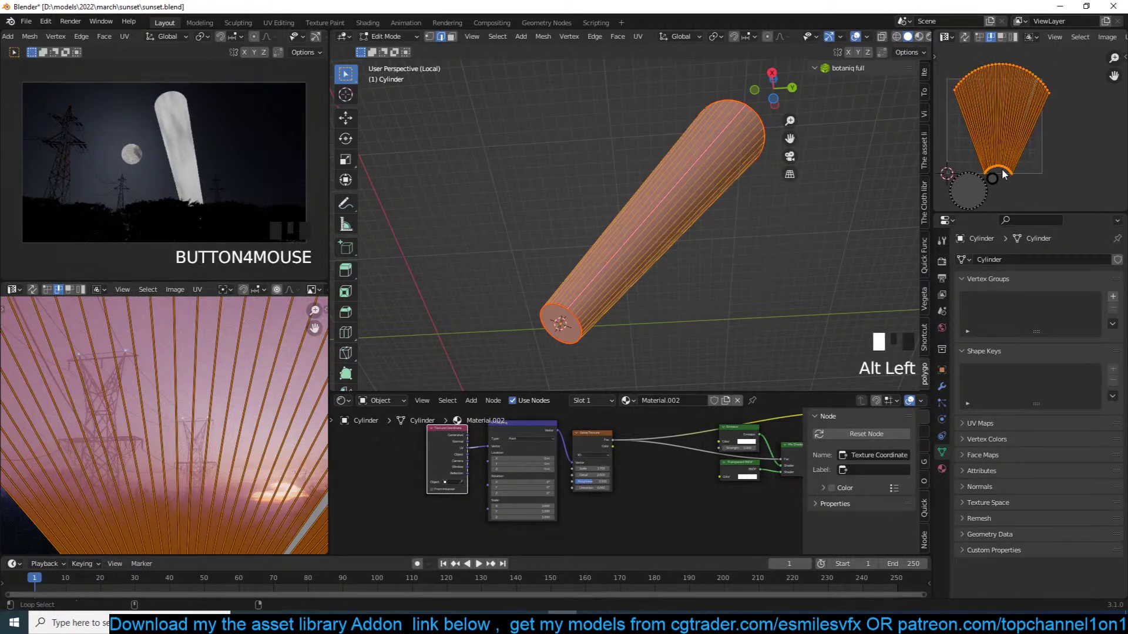
pyautogui.press('s')
pyautogui.press('0')
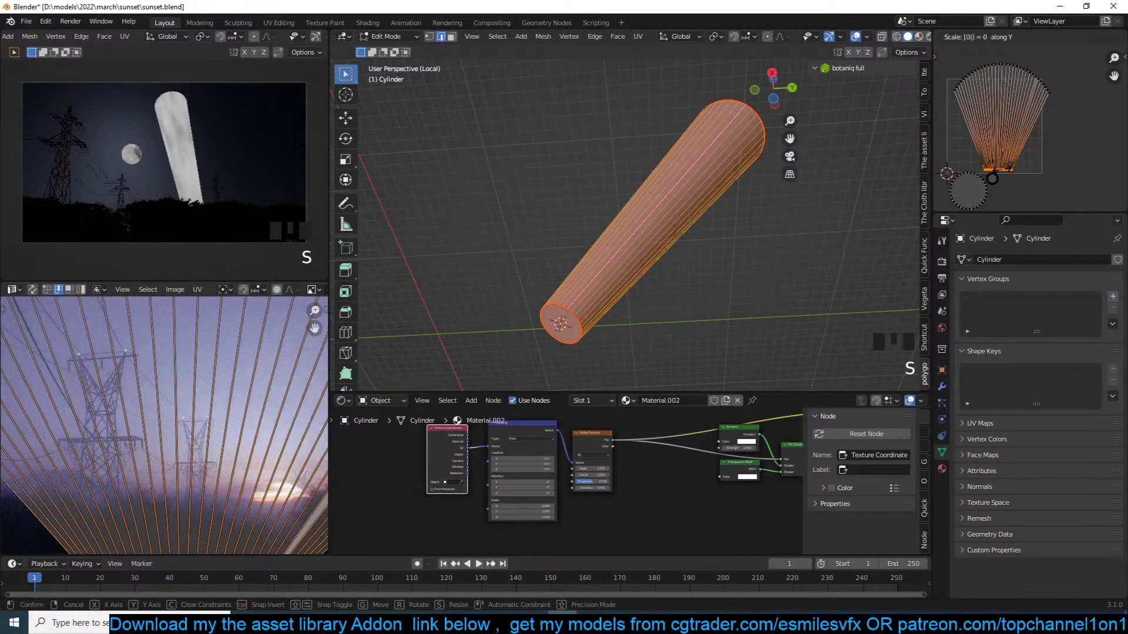
pyautogui.press('Return')
# Flatten the fan's upper curved edge by scaling it to 0 along Y, and undo the stray move
pyautogui.keyDown('alt'); pyautogui.click(1001, 78); pyautogui.keyUp('alt')
pyautogui.press('s')
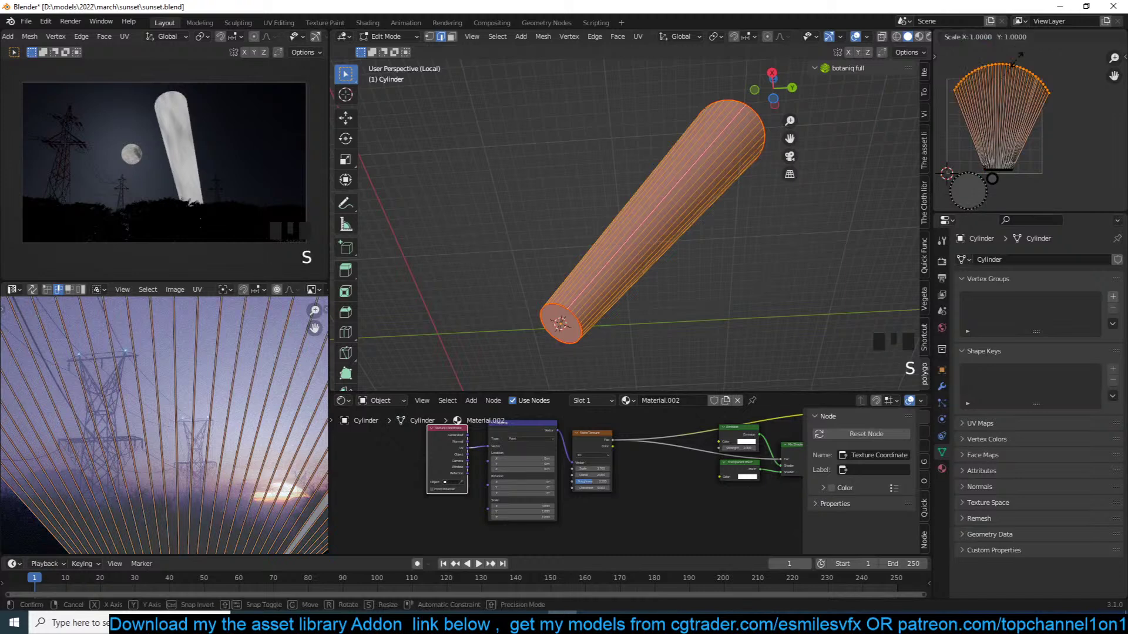
pyautogui.press('y')
pyautogui.press('0')
pyautogui.press('Return')
pyautogui.click(1100, 186)
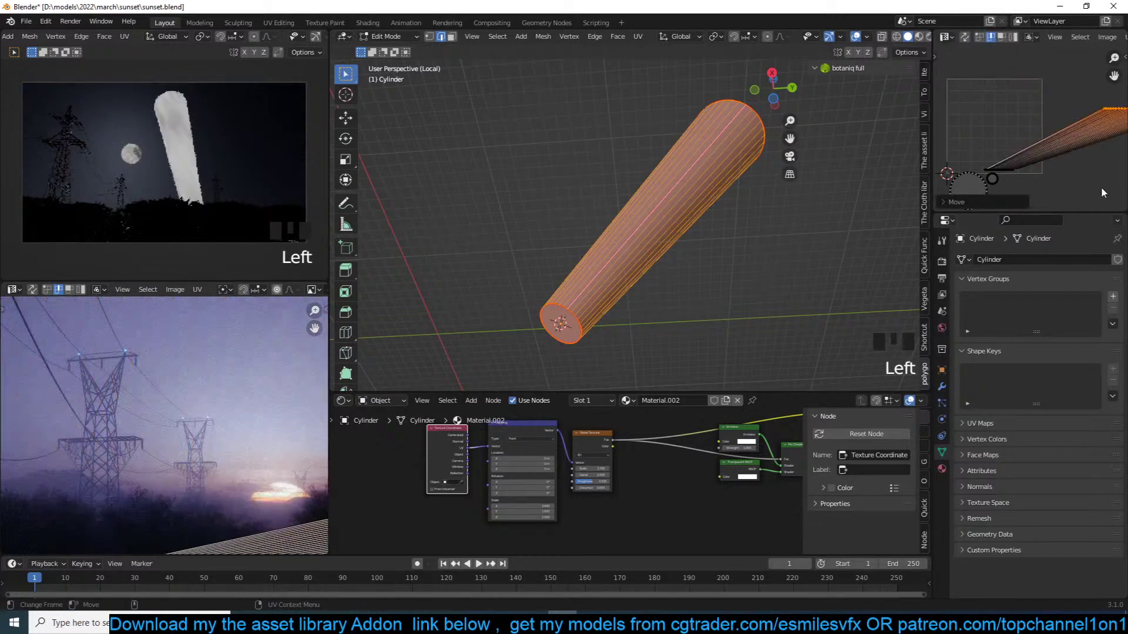
pyautogui.hotkey('ctrl', 'z')
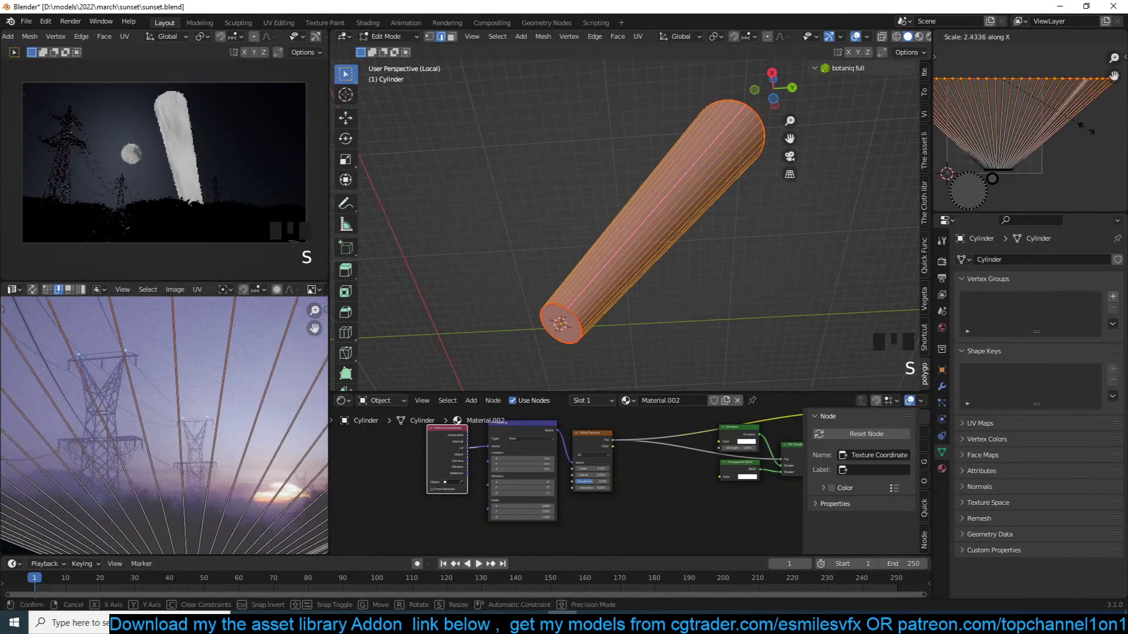
# Select the UV island's straightened bottom edge and widen it well beyond the top edge
pyautogui.click(974, 158)
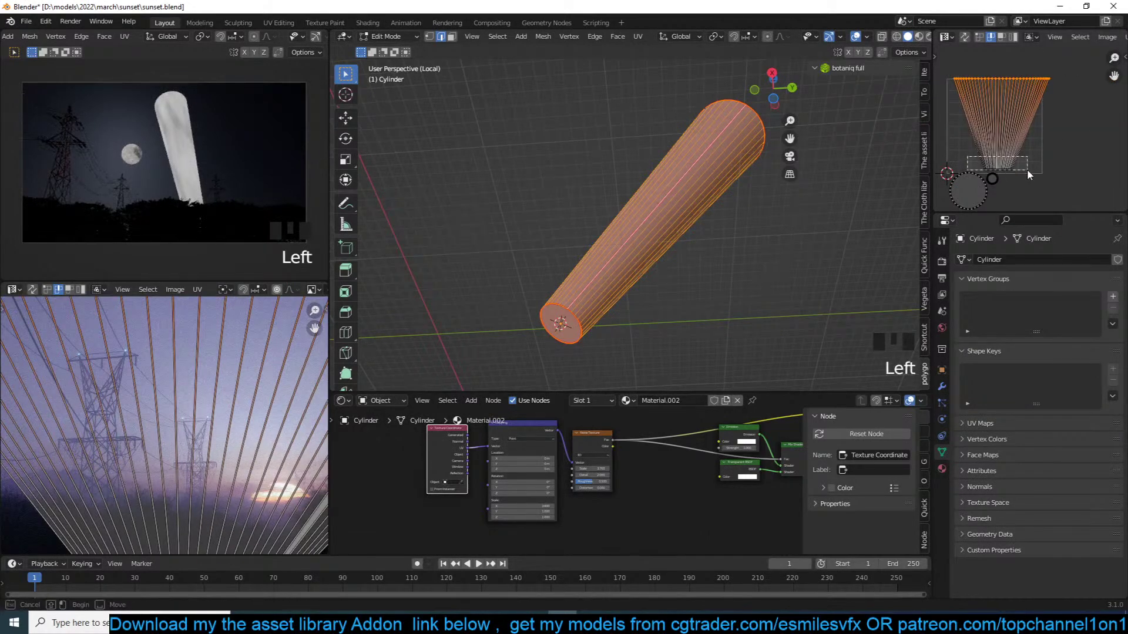
pyautogui.press('s')
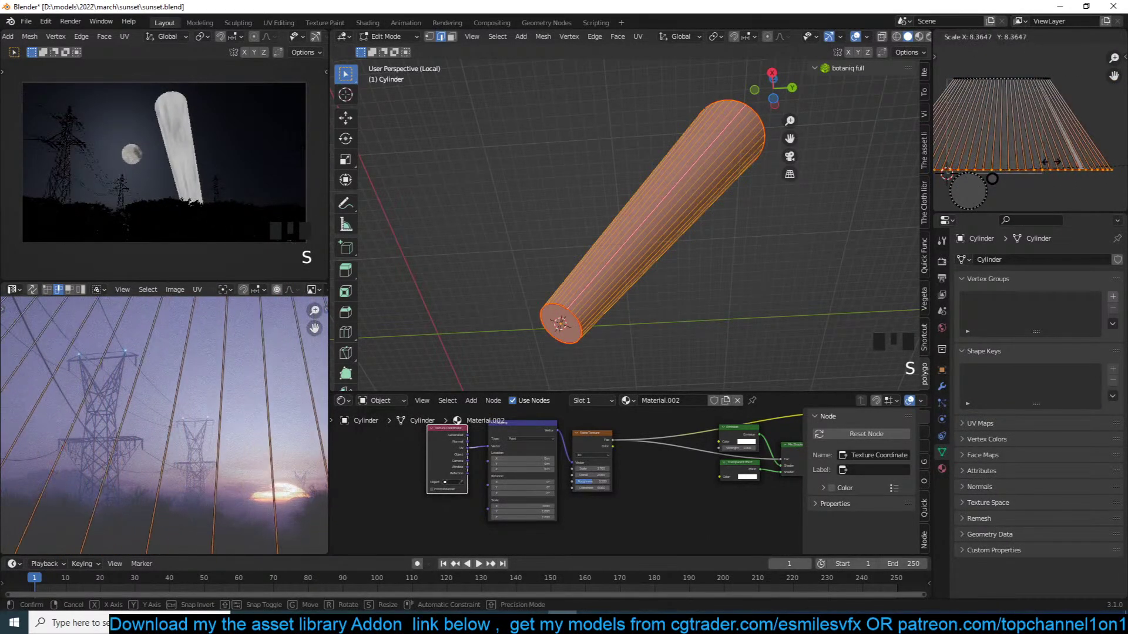
pyautogui.click(996, 150)
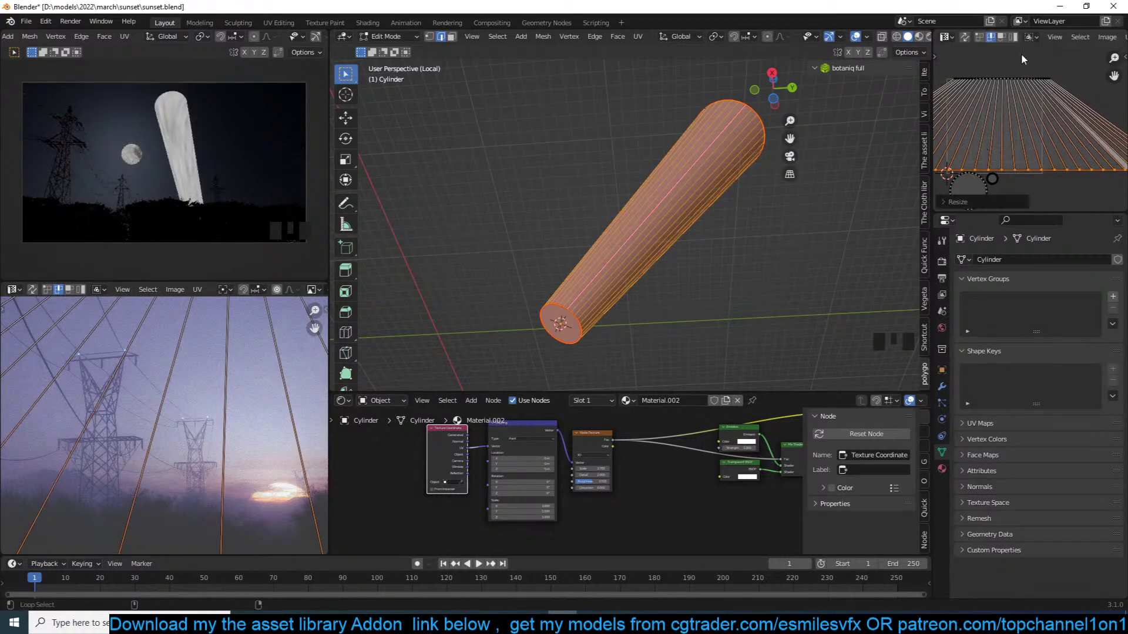
# Narrow the UV island's top edge and reposition it above the wide bottom edge
pyautogui.scroll(-3, 999, 160)
pyautogui.press('s')
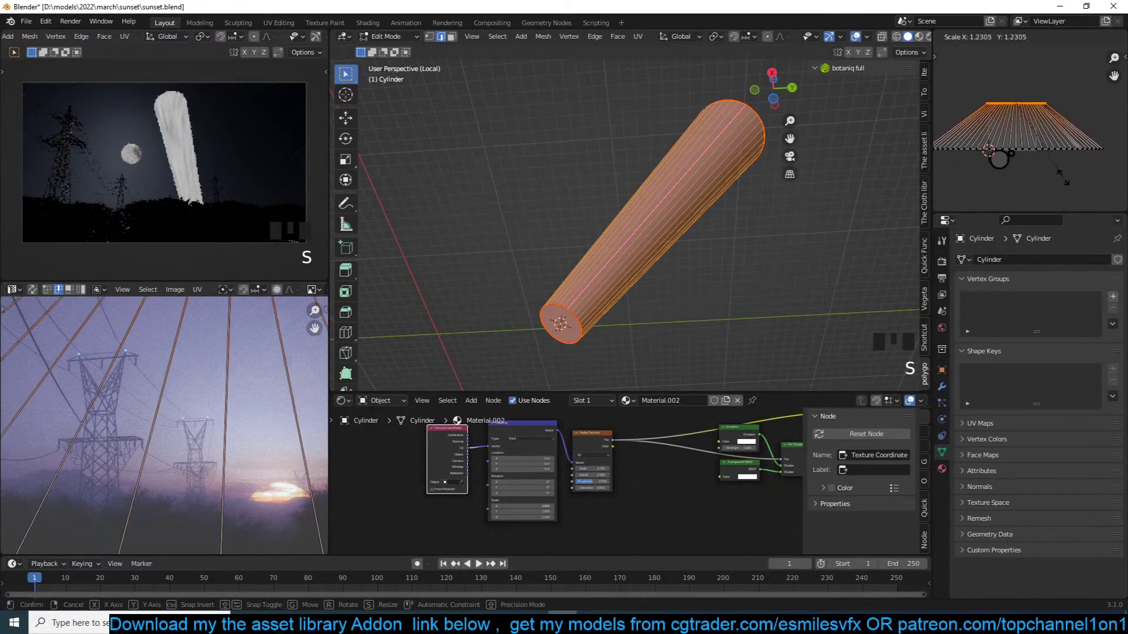
pyautogui.click(1068, 184)
pyautogui.press('g')
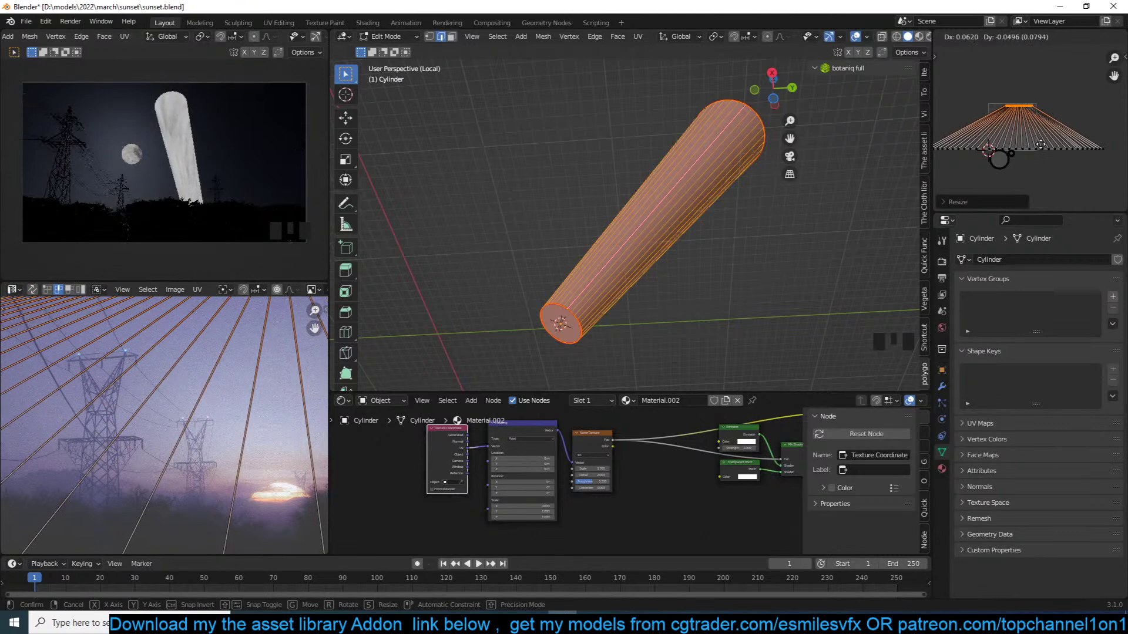
pyautogui.click(1040, 144)
# Return to Object Mode, switch to the front view and clear the cylinder's rotation so it stands upright
pyautogui.press('Tab')
pyautogui.scroll(-2, 653, 259)
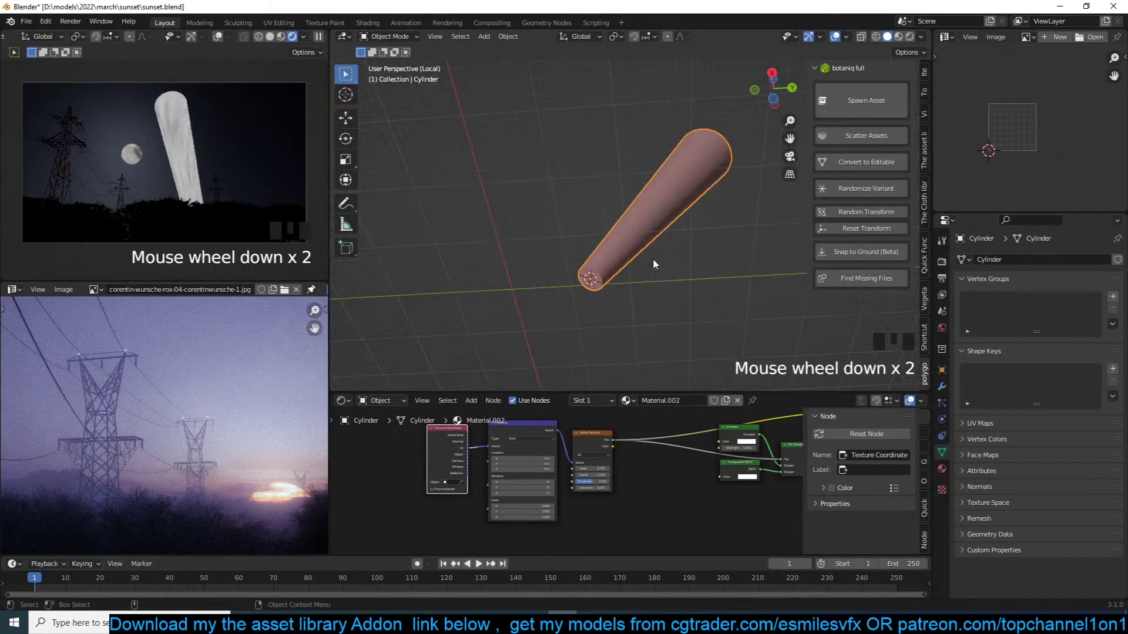
pyautogui.press('KP_1')
pyautogui.hotkey('alt', 'r')
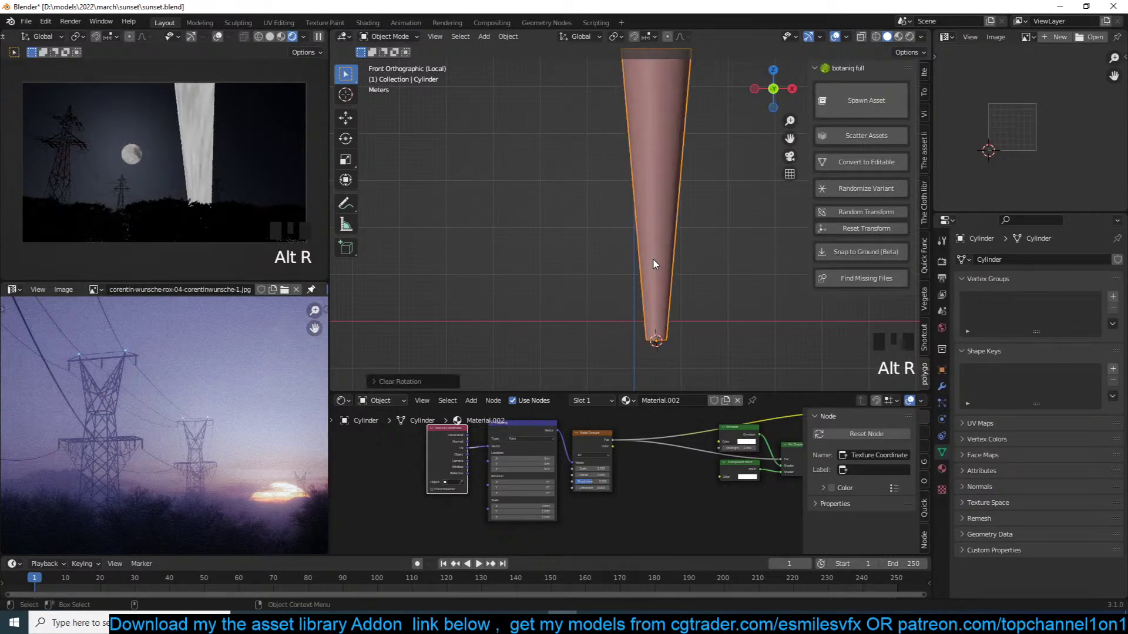
# Select all of the cylinder's geometry and unwrap it with Project from View in the front view
pyautogui.press('Tab')
pyautogui.press('a')
pyautogui.press('u')
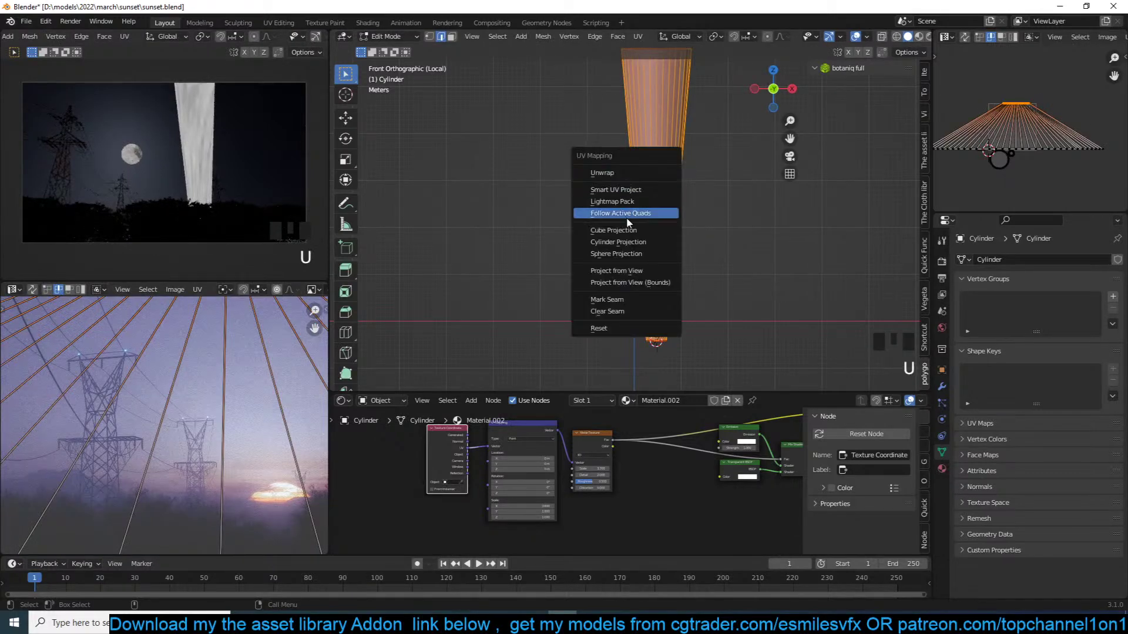
pyautogui.click(629, 271)
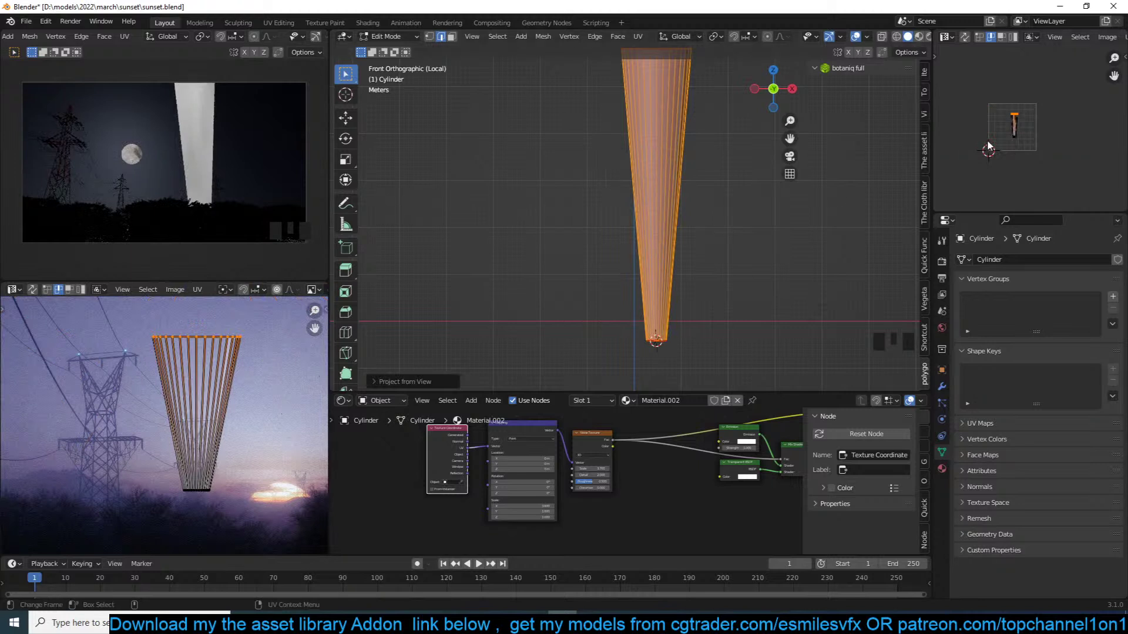
# Select all the projected UVs and enlarge them to slightly more than the height of the UV square
pyautogui.press('a')
pyautogui.press('s')
pyautogui.click(1017, 198)
# Insert a ColorRamp after the Noise Texture's Fac output and move its black stop to position 0.341
pyautogui.scroll(3, 538, 463)
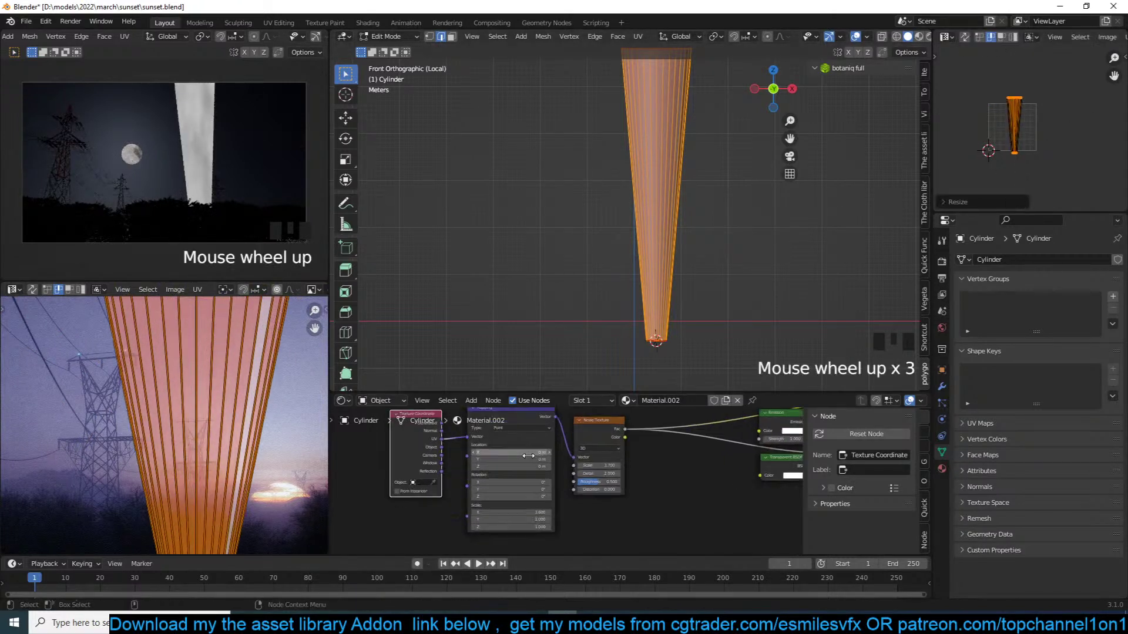
pyautogui.moveTo(538, 463); pyautogui.dragTo(555, 464, button='middle')
pyautogui.scroll(3, 634, 461)
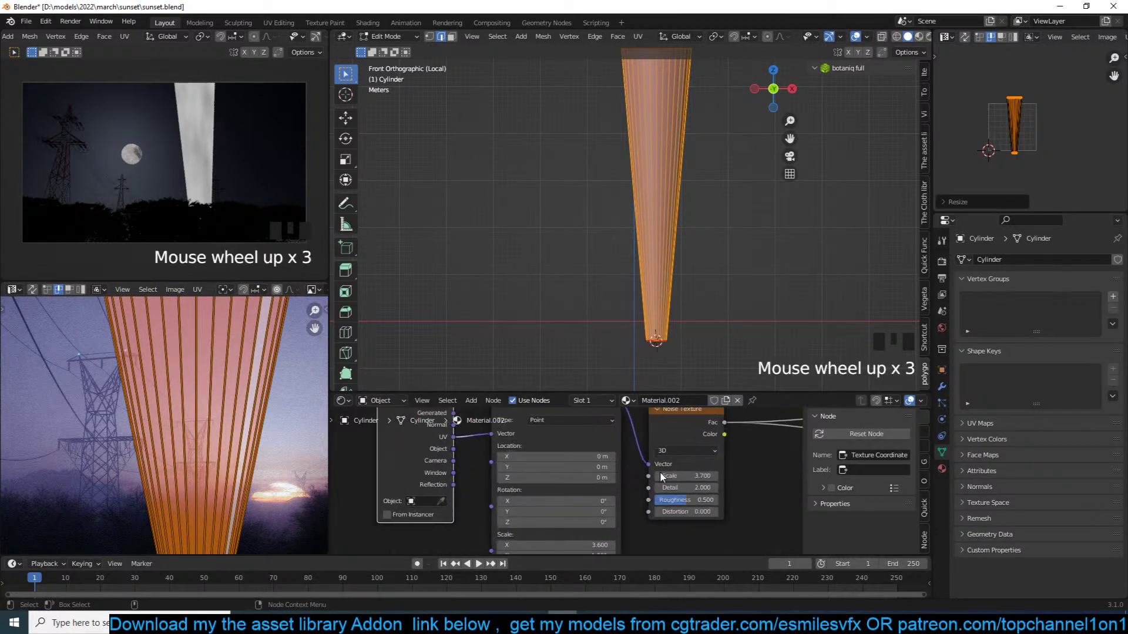
pyautogui.scroll(-5, 682, 477)
pyautogui.hotkey('shift', 'a')
pyautogui.moveTo(647, 520)
pyautogui.click(781, 383)
pyautogui.click(664, 422)
pyautogui.scroll(4, 702, 452)
pyautogui.moveTo(706, 455); pyautogui.dragTo(469, 477, button='middle')
pyautogui.moveTo(477, 473); pyautogui.dragTo(512, 472)
pyautogui.press('s')
pyautogui.press('y')
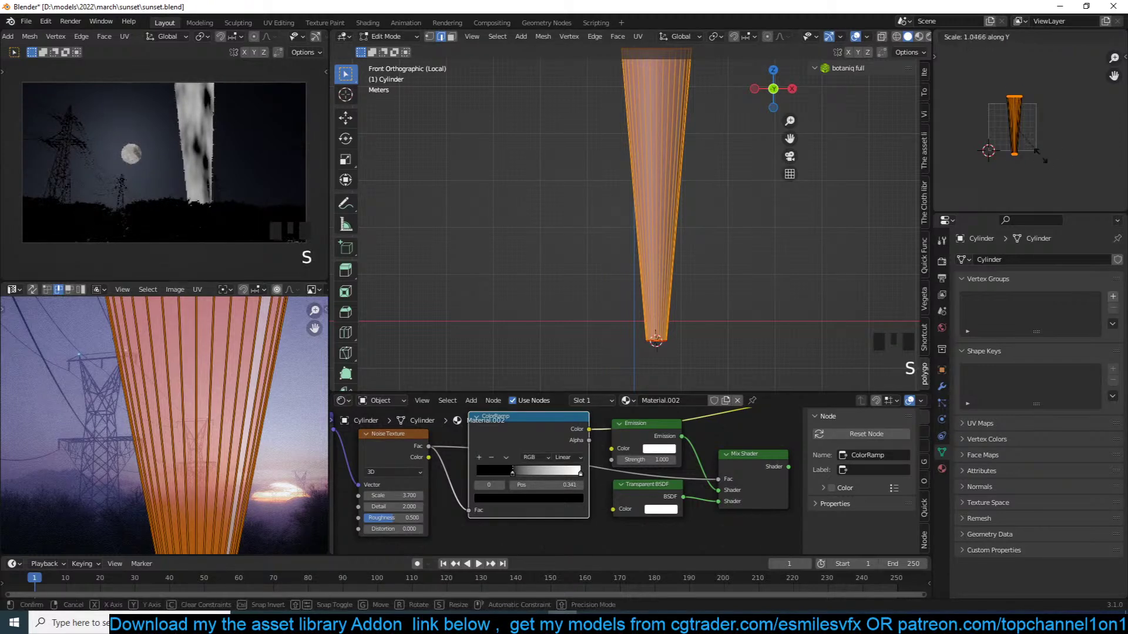
pyautogui.rightClick(1049, 131)
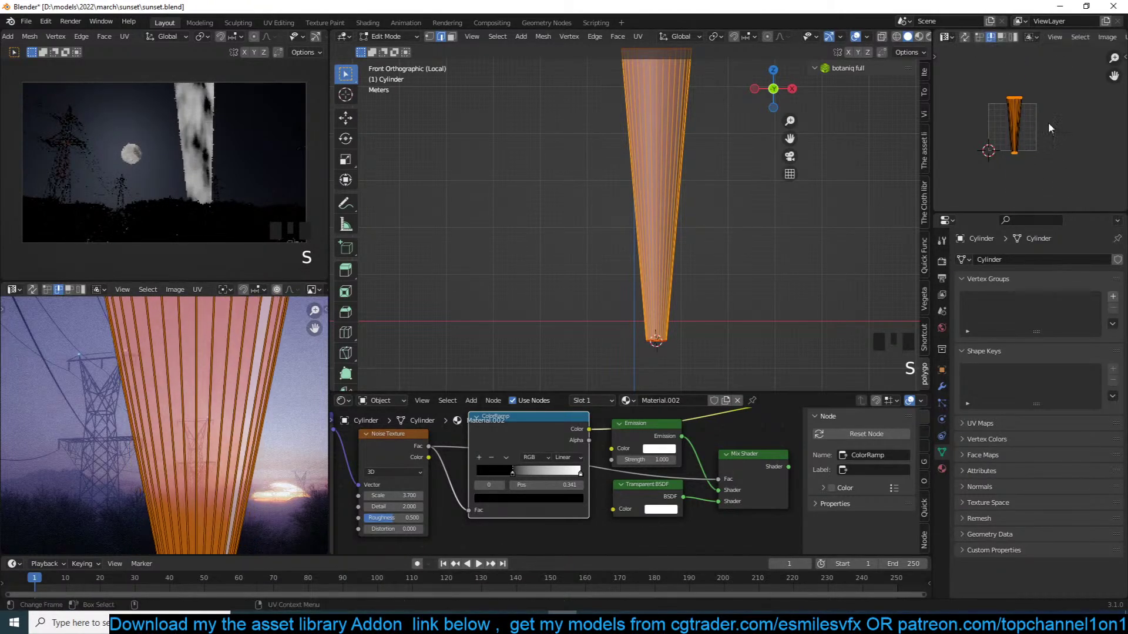
# Stretch the cylinder's UVs along X by a factor of about 9.5
pyautogui.press('s')
pyautogui.press('x')
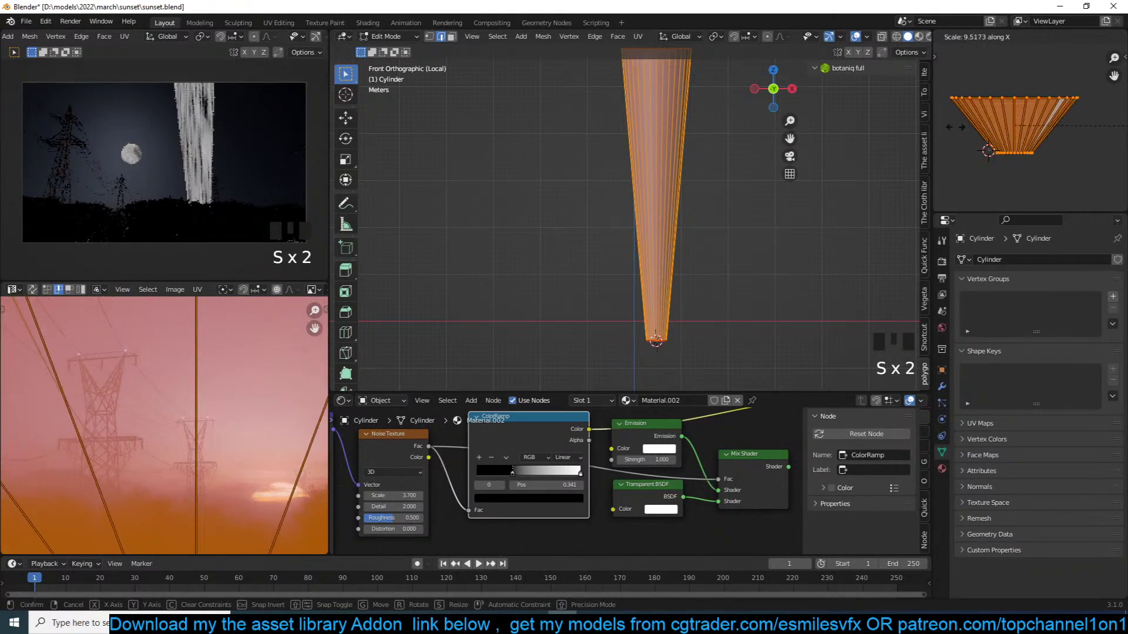
pyautogui.click(961, 132)
# Set the Noise Texture's scale to 1 in the cylinder material
pyautogui.scroll(4, 618, 484)
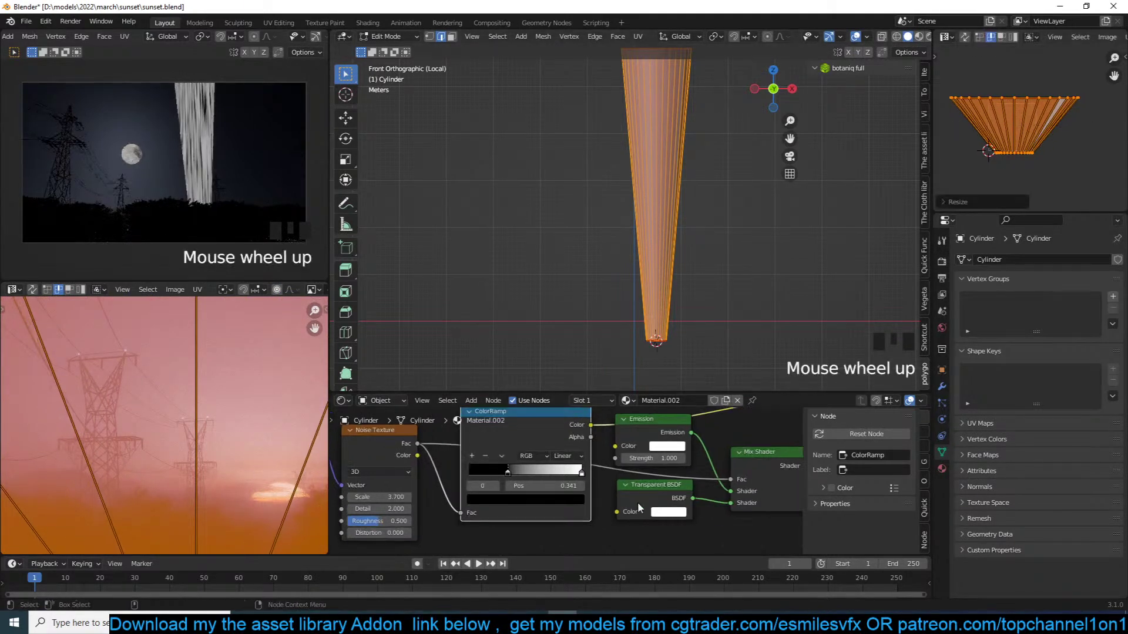
pyautogui.scroll(-8, 735, 428)
pyautogui.scroll(5, 644, 467)
pyautogui.moveTo(640, 469); pyautogui.dragTo(715, 444, button='middle')
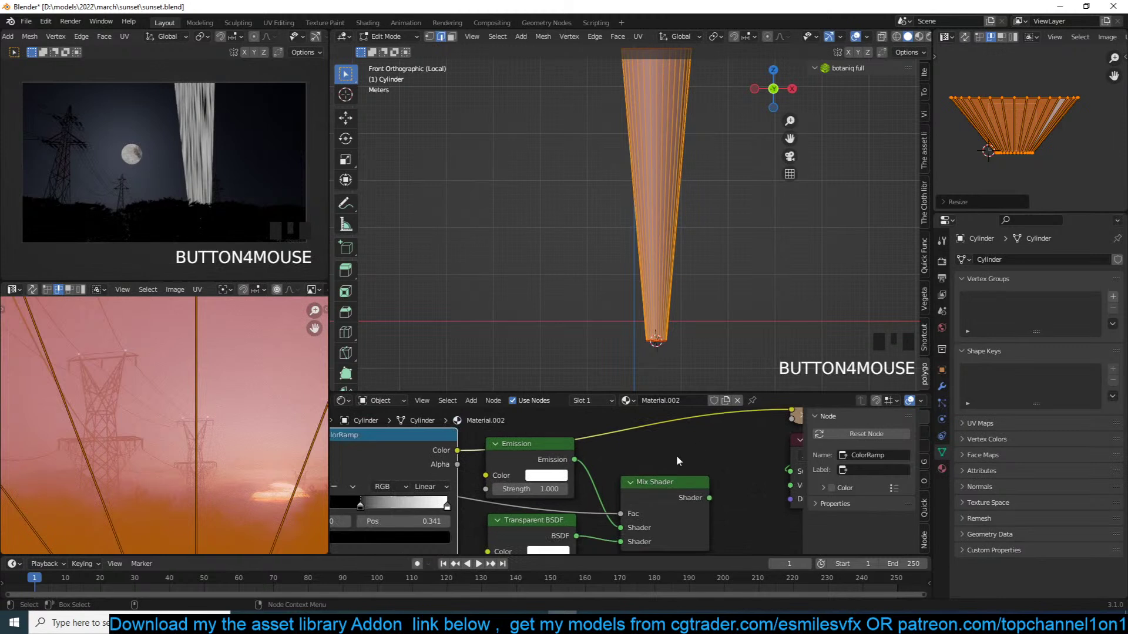
pyautogui.moveTo(639, 500); pyautogui.dragTo(760, 441, button='middle')
pyautogui.scroll(-5, 762, 569)
pyautogui.scroll(-1, 595, 510)
pyautogui.moveTo(594, 515); pyautogui.dragTo(742, 540, button='middle')
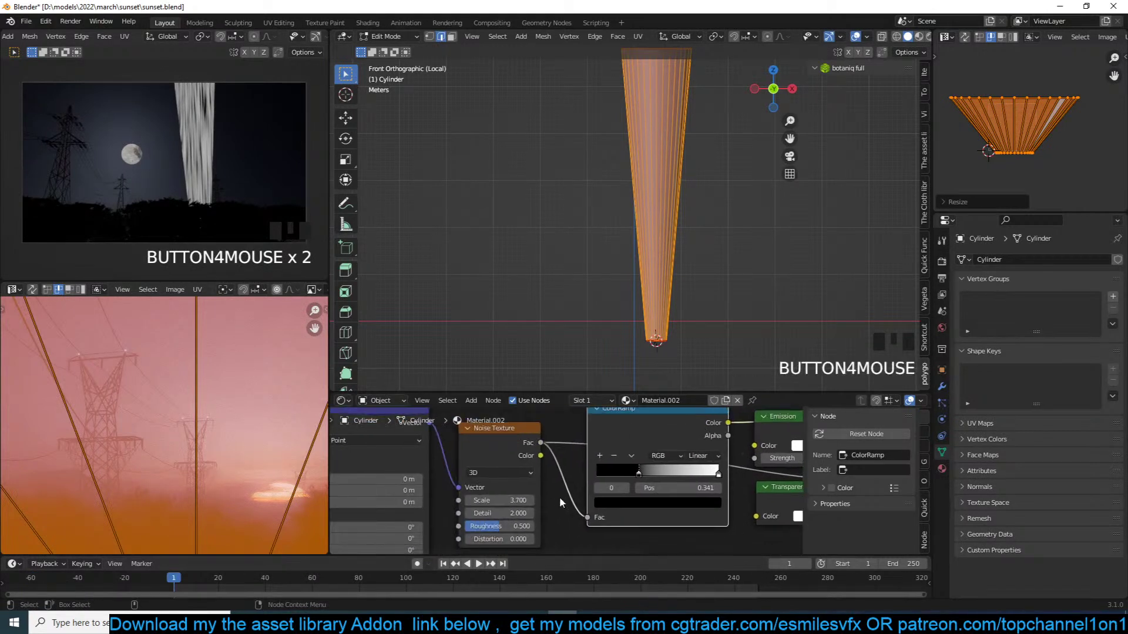
pyautogui.click(518, 500)
pyautogui.write('1')
pyautogui.press('Return')
# Widen the bottom edge of the cylinder's UVs along X and return to Object Mode
pyautogui.scroll(-2, 982, 194)
pyautogui.press('s')
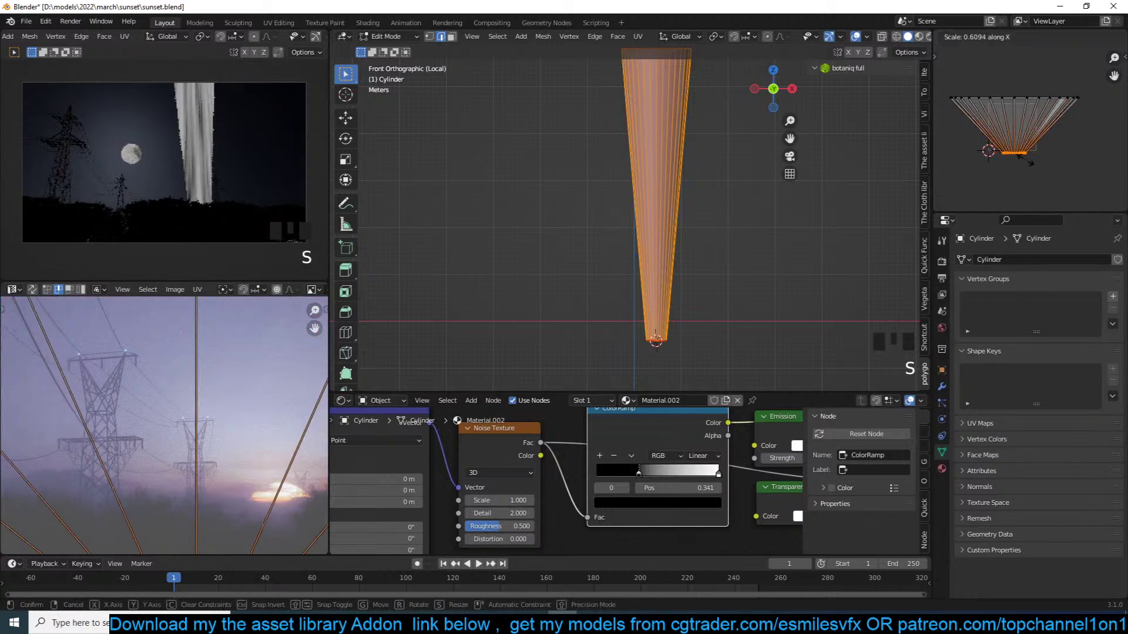
pyautogui.press('x')
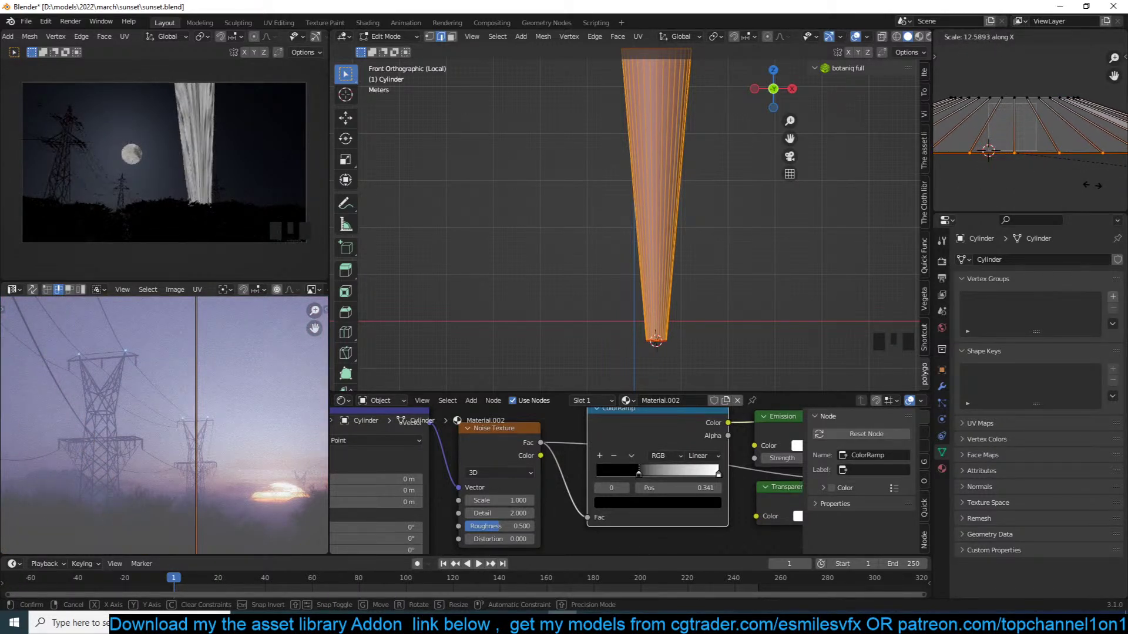
pyautogui.click(952, 191)
pyautogui.press('Tab')
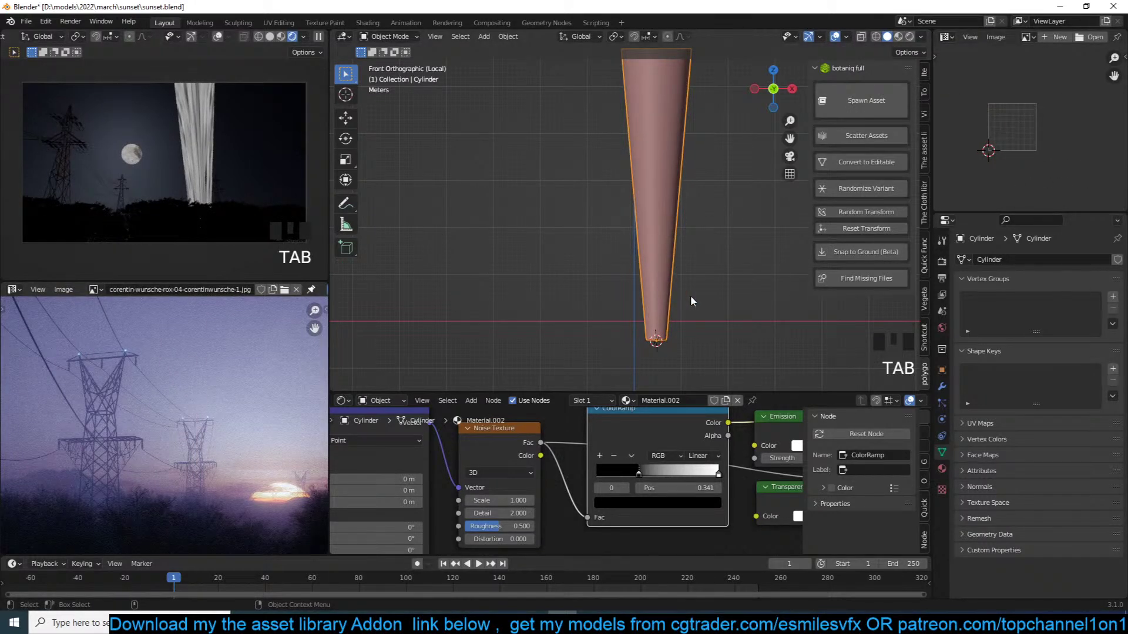
# Look through the camera and tilt the cylinder back into a slanted beam with free trackball rotation
pyautogui.press('KP_0')
pyautogui.press('r')
pyautogui.press('r')
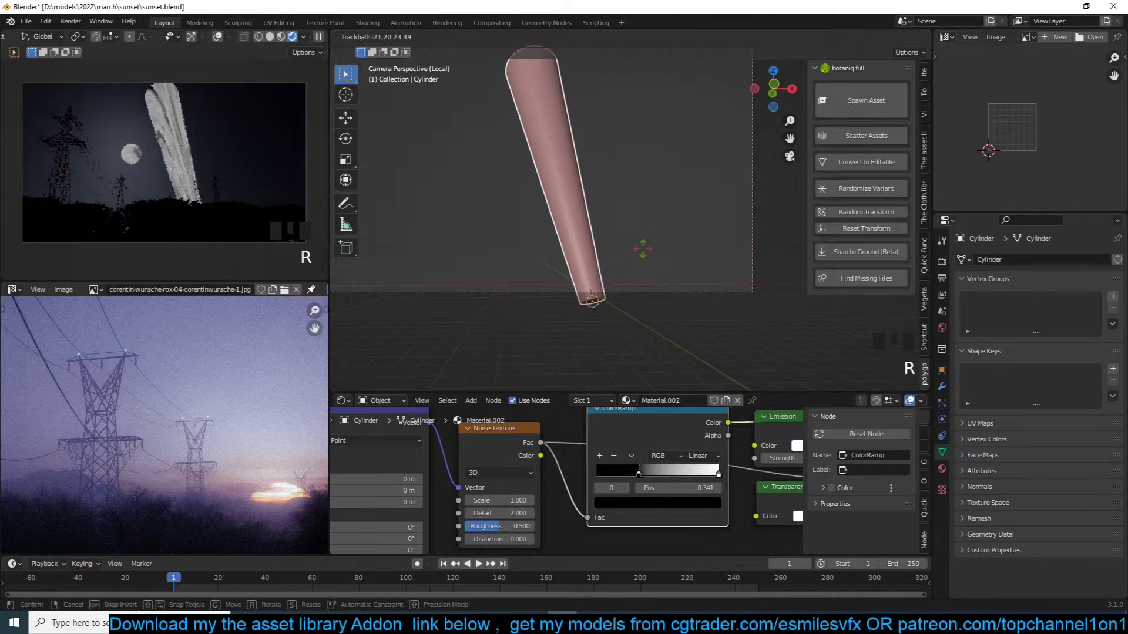
# Finish the free rotation of the light-beam cylinder and scale its whole UV layout to about 0.6
pyautogui.click(732, 217)
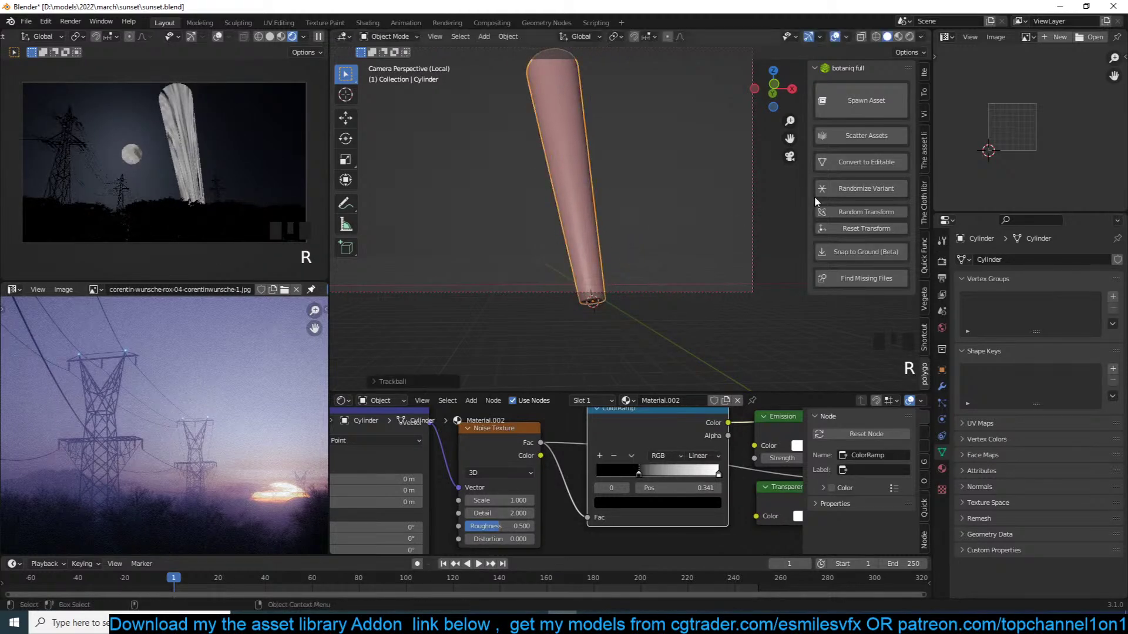
pyautogui.press('Tab')
pyautogui.press('a')
pyautogui.press('s')
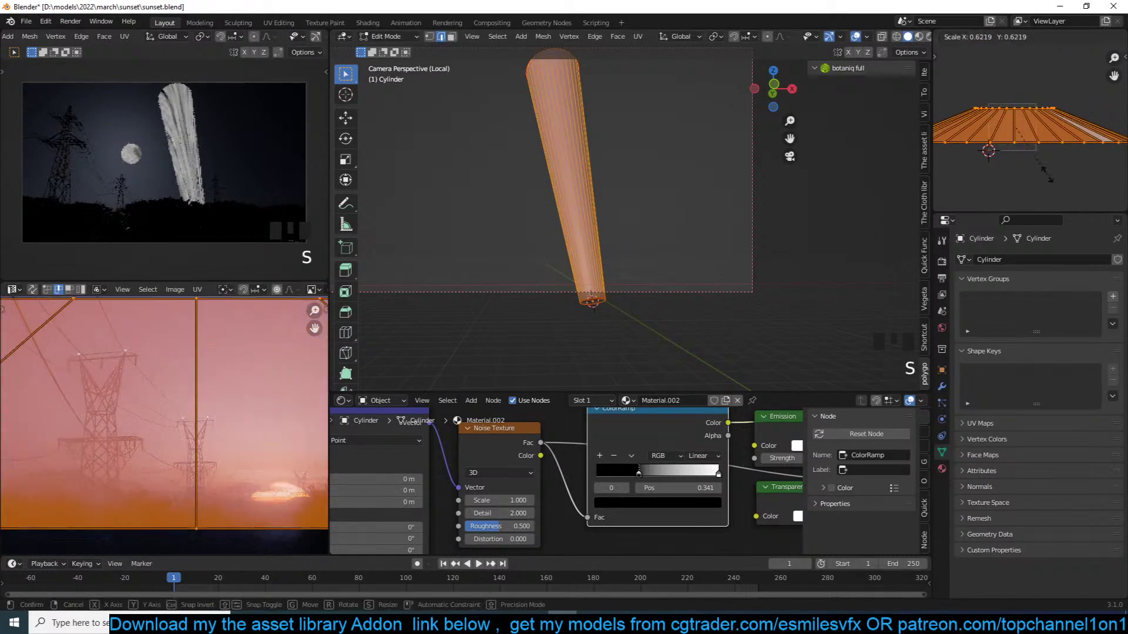
pyautogui.click(1045, 171)
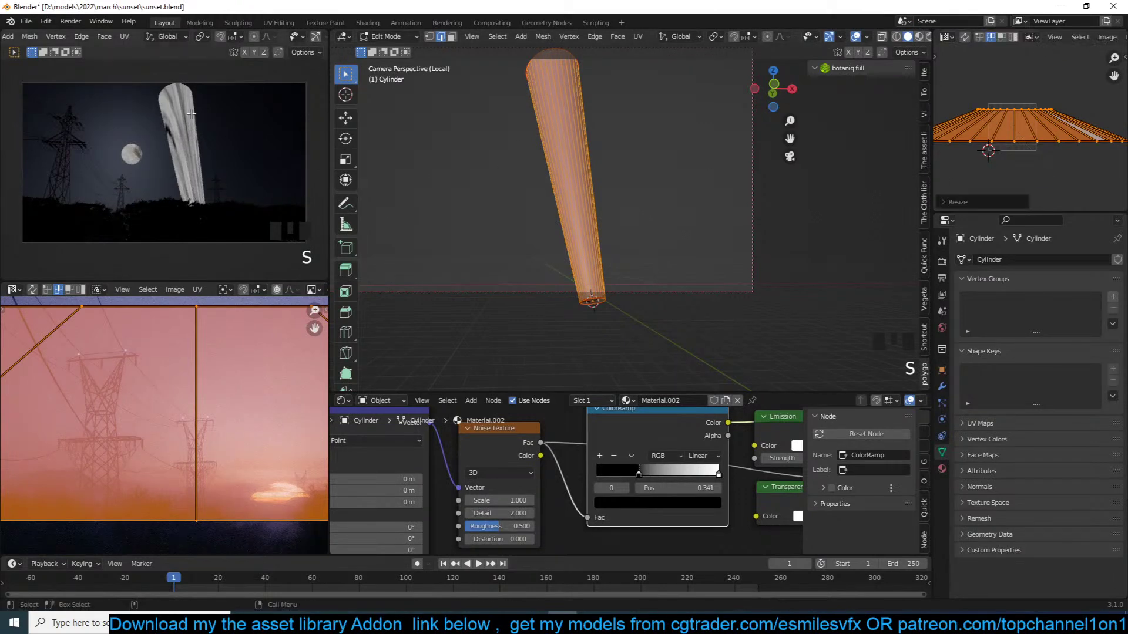
pyautogui.press('r')
pyautogui.press('y')
pyautogui.press('y')
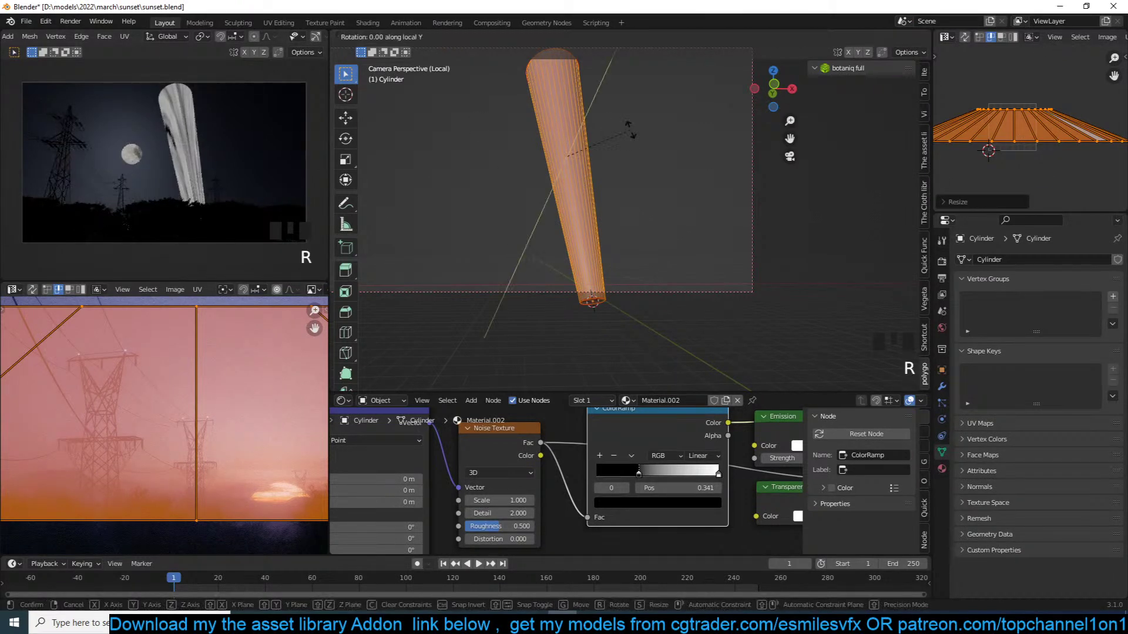
# Preview the Mix Shader and wire Transparent BSDF into its first shader input and Emission into its second
pyautogui.press('Tab')
pyautogui.scroll(-8, 522, 440)
pyautogui.scroll(5, 591, 465)
pyautogui.keyDown('ctrl'); pyautogui.keyDown('shift'); pyautogui.click(668, 456); pyautogui.keyUp('shift'); pyautogui.keyUp('ctrl')
pyautogui.scroll(3, 646, 467)
pyautogui.moveTo(617, 477); pyautogui.dragTo(668, 469)
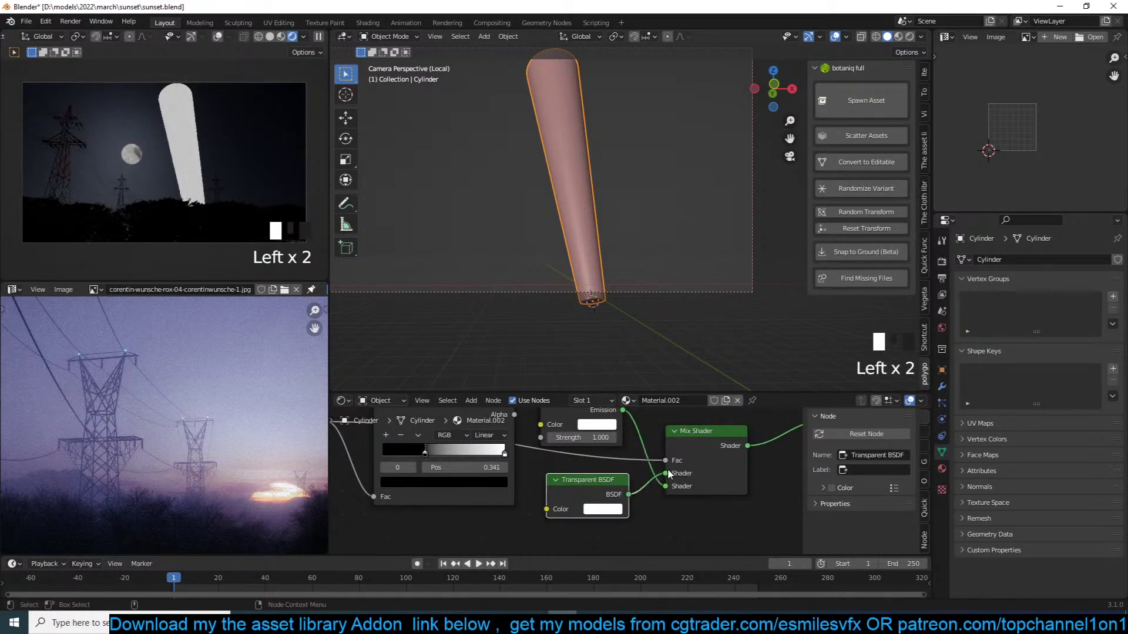
# Move the ColorRamp's black stop to 0.009 and its white stop to 0.755, saving the file along the way
pyautogui.scroll(-2, 576, 459)
pyautogui.moveTo(506, 455); pyautogui.dragTo(482, 456)
pyautogui.scroll(-1, 581, 452)
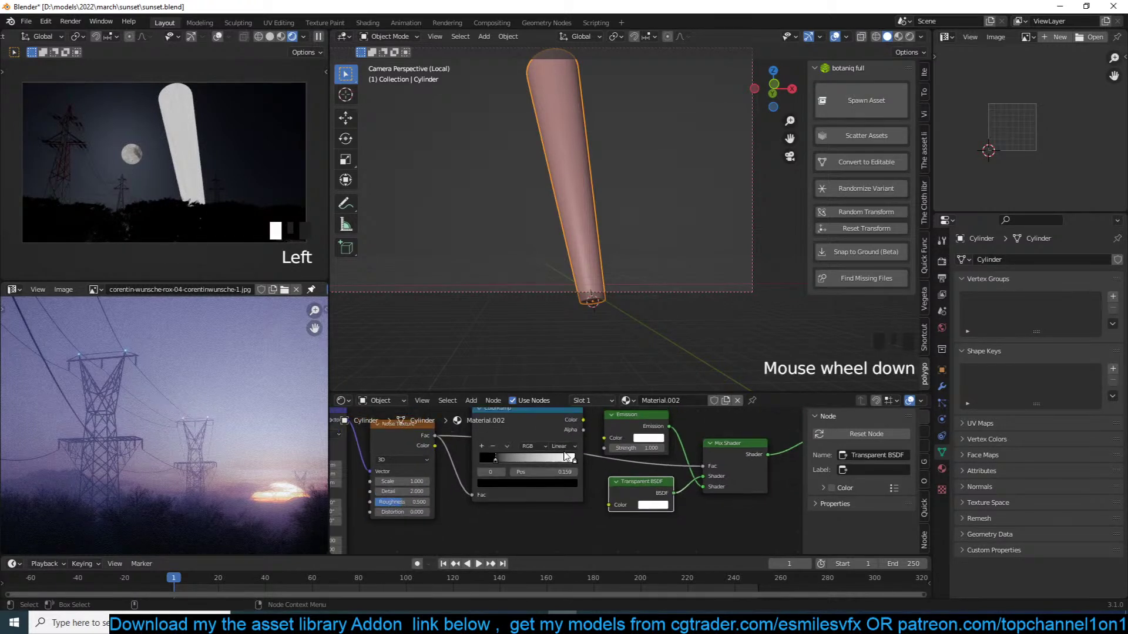
pyautogui.moveTo(562, 460); pyautogui.dragTo(535, 464)
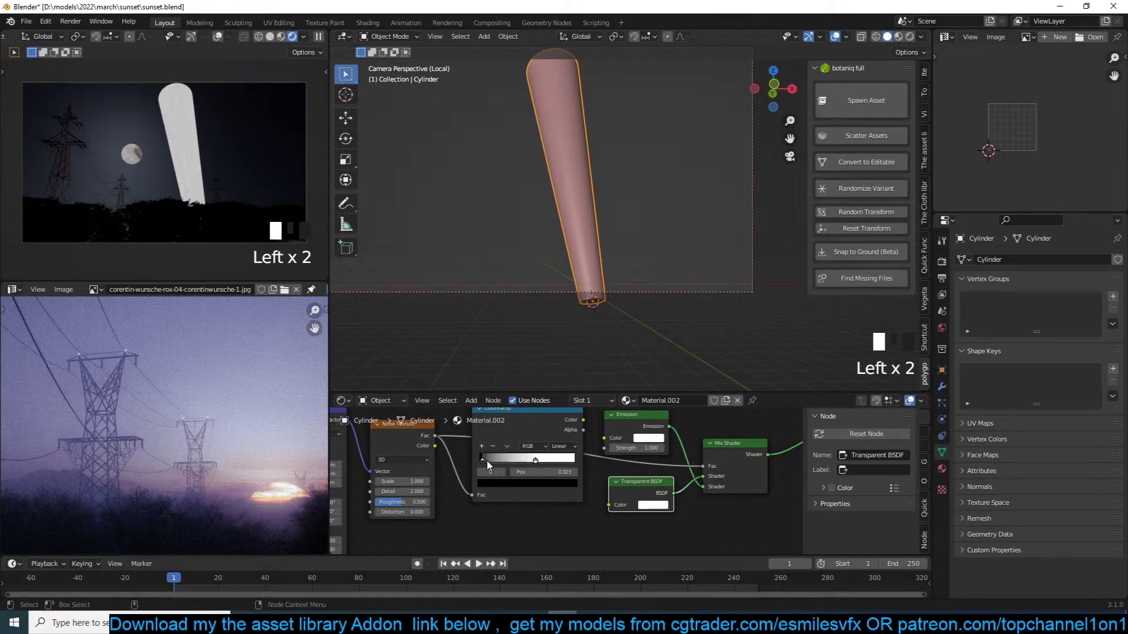
pyautogui.hotkey('ctrl', 's')
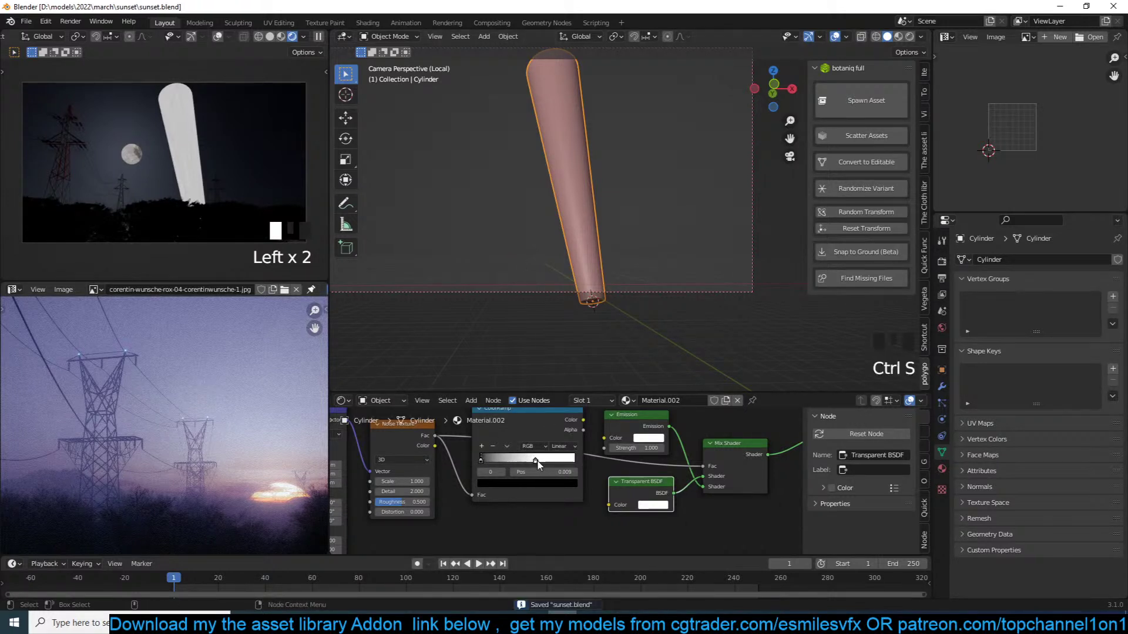
pyautogui.click(535, 461)
pyautogui.moveTo(534, 461); pyautogui.dragTo(551, 461)
pyautogui.moveTo(552, 461); pyautogui.dragTo(546, 472, button='middle')
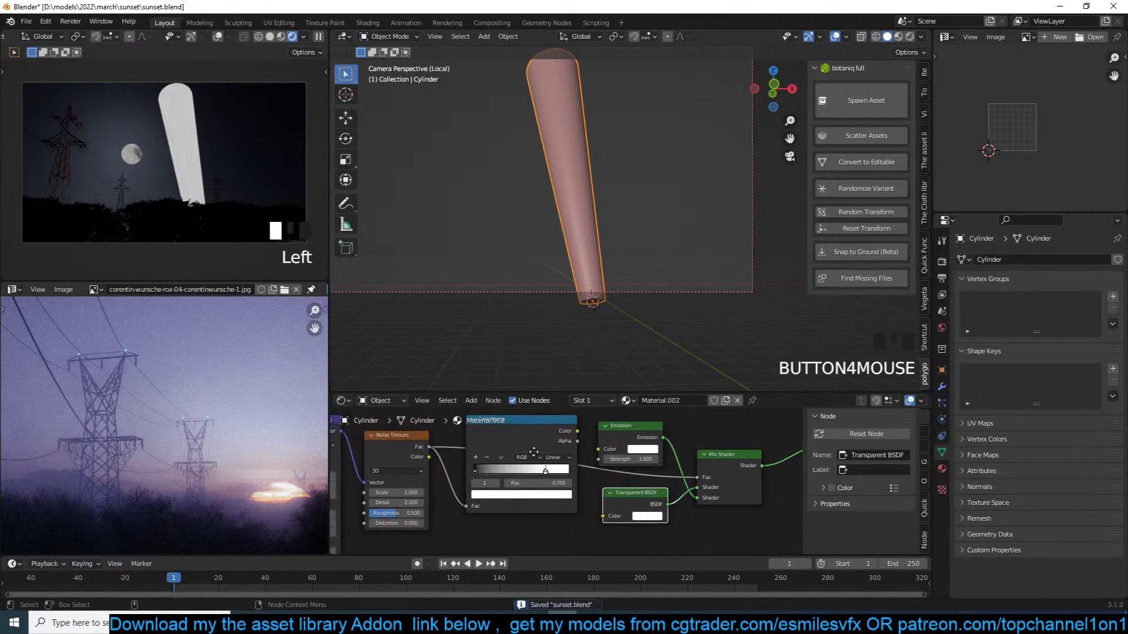
# Connect the ColorRamp's Color to the Mix Shader's Fac and move the black stop to 0.336 and the white stop to the far end
pyautogui.moveTo(577, 431); pyautogui.dragTo(697, 477)
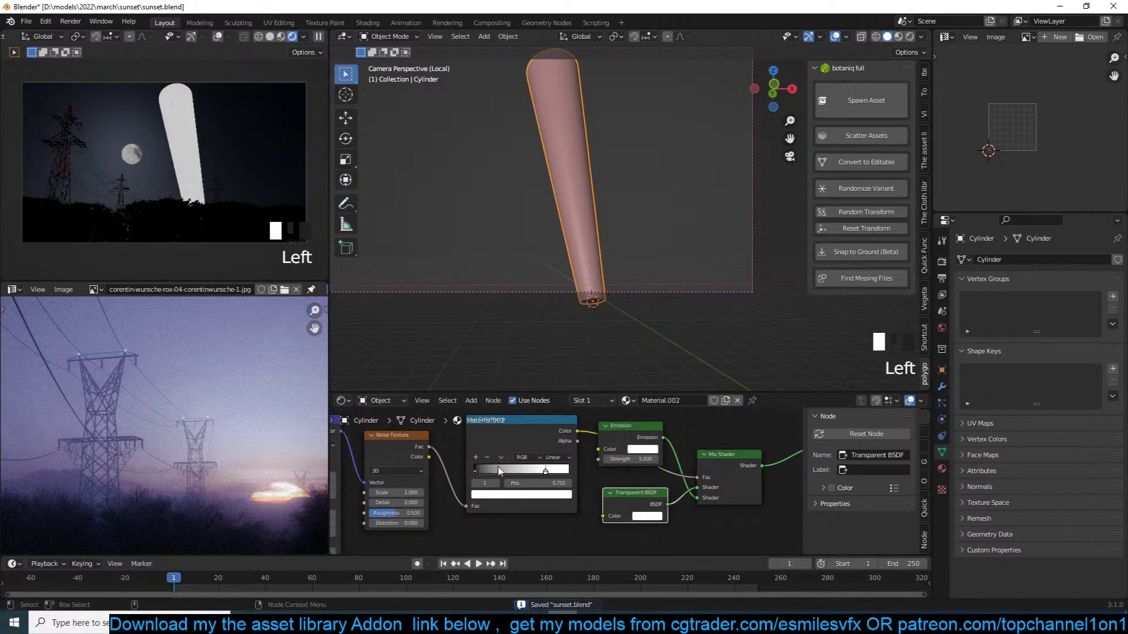
pyautogui.moveTo(486, 472)
pyautogui.mouseDown()
pyautogui.moveTo(568, 474)
pyautogui.moveTo(523, 475)
pyautogui.mouseUp()
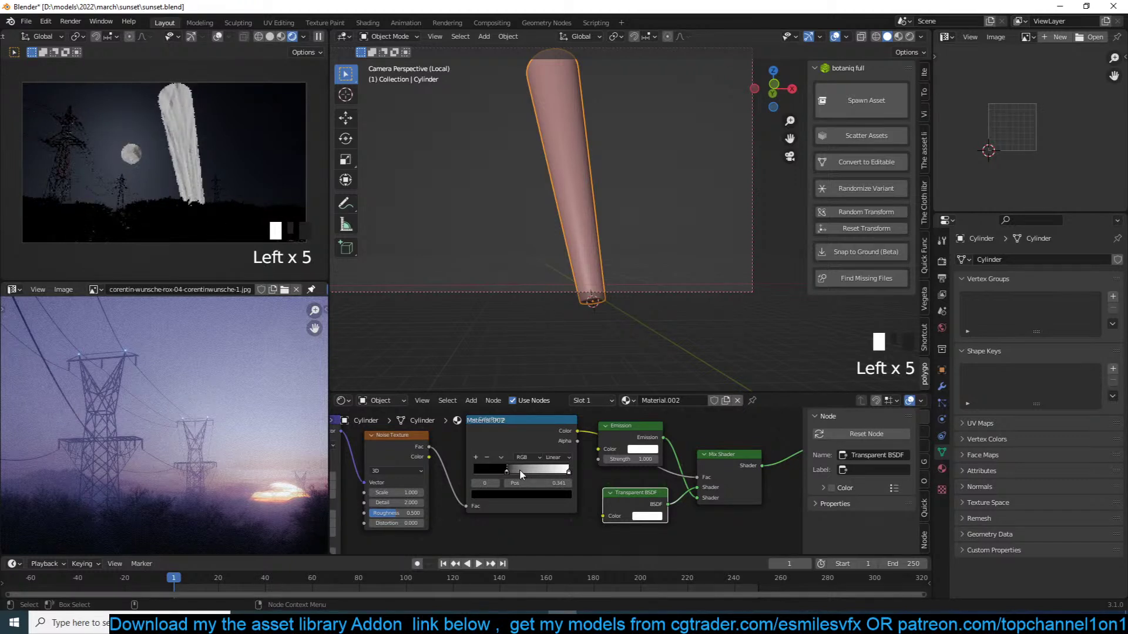
pyautogui.keyDown('shift'); pyautogui.moveTo(580, 235); pyautogui.dragTo(582, 254, button='middle'); pyautogui.keyUp('shift')
# Set the Emission strength to 0.170 with a pale blue colour and save the file
pyautogui.scroll(3, 610, 470)
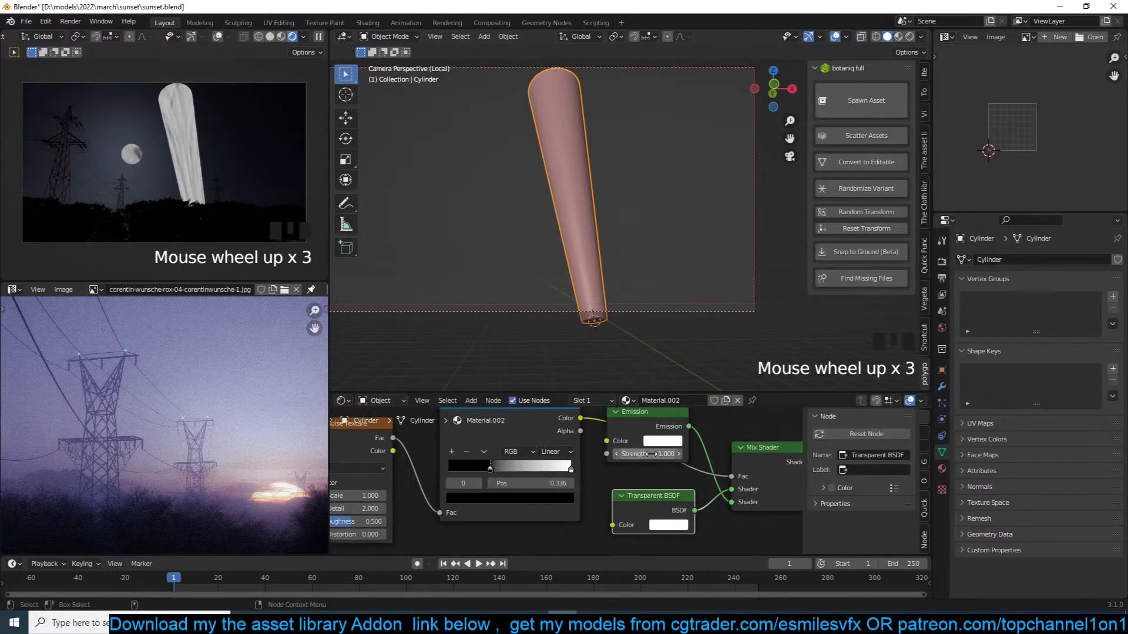
pyautogui.moveTo(650, 454); pyautogui.dragTo(631, 454)
pyautogui.click(664, 442)
pyautogui.moveTo(700, 323)
pyautogui.mouseDown()
pyautogui.moveTo(707, 295)
pyautogui.moveTo(696, 314)
pyautogui.mouseUp()
pyautogui.hotkey('alt', 'a')
pyautogui.scroll(-3, 574, 478)
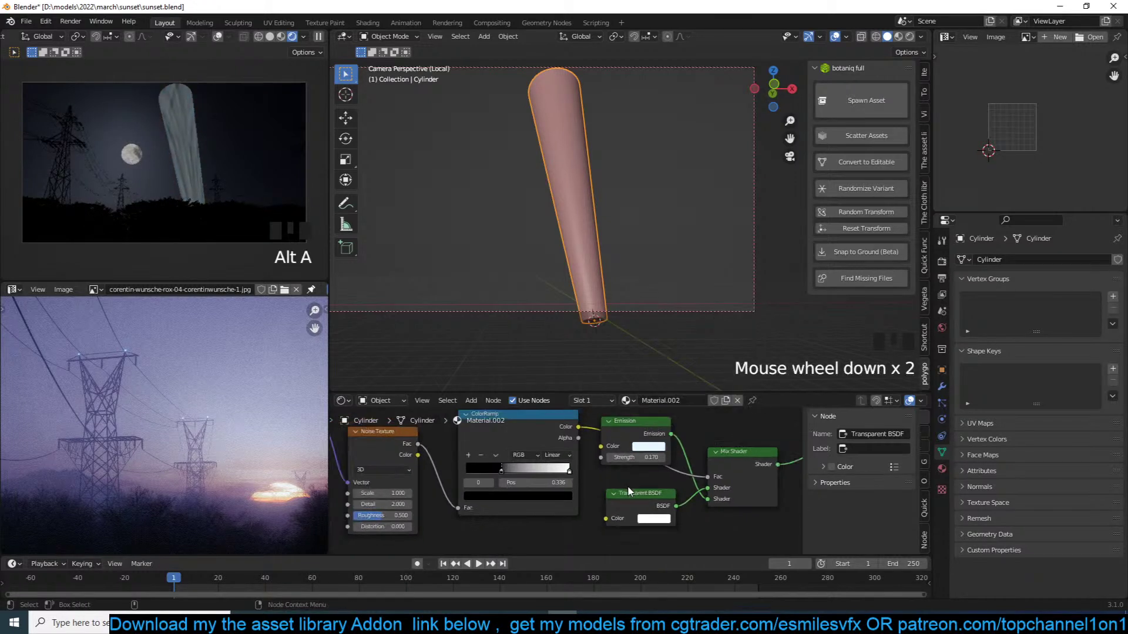
pyautogui.scroll(-7, 611, 479)
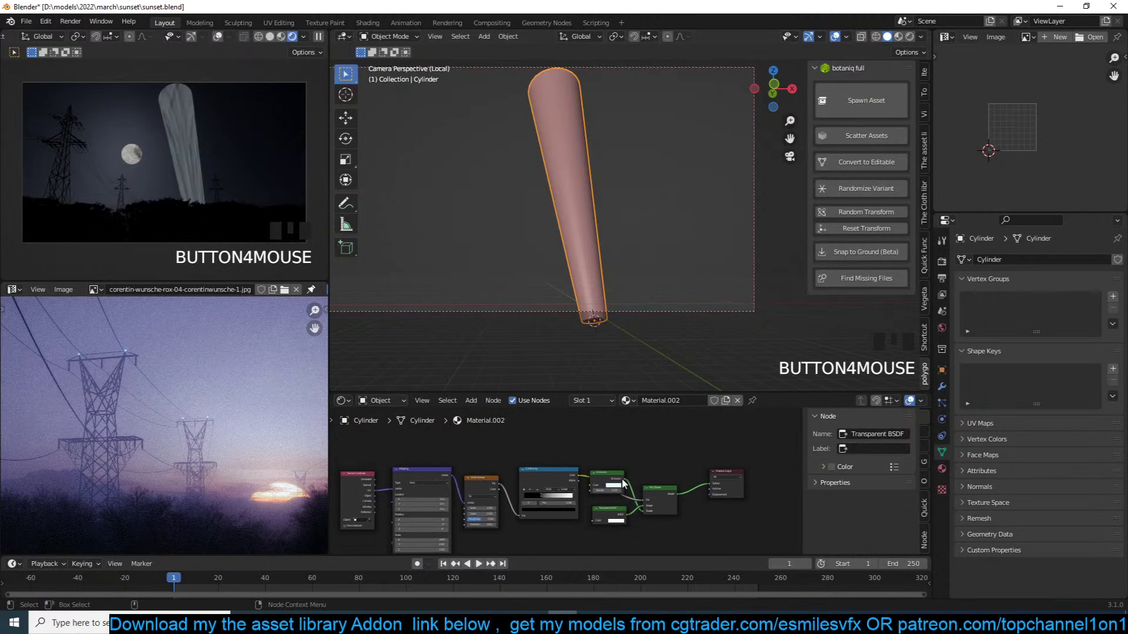
pyautogui.click(621, 481)
pyautogui.hotkey('ctrl', 's')
pyautogui.moveTo(553, 437); pyautogui.dragTo(563, 441, button='middle')
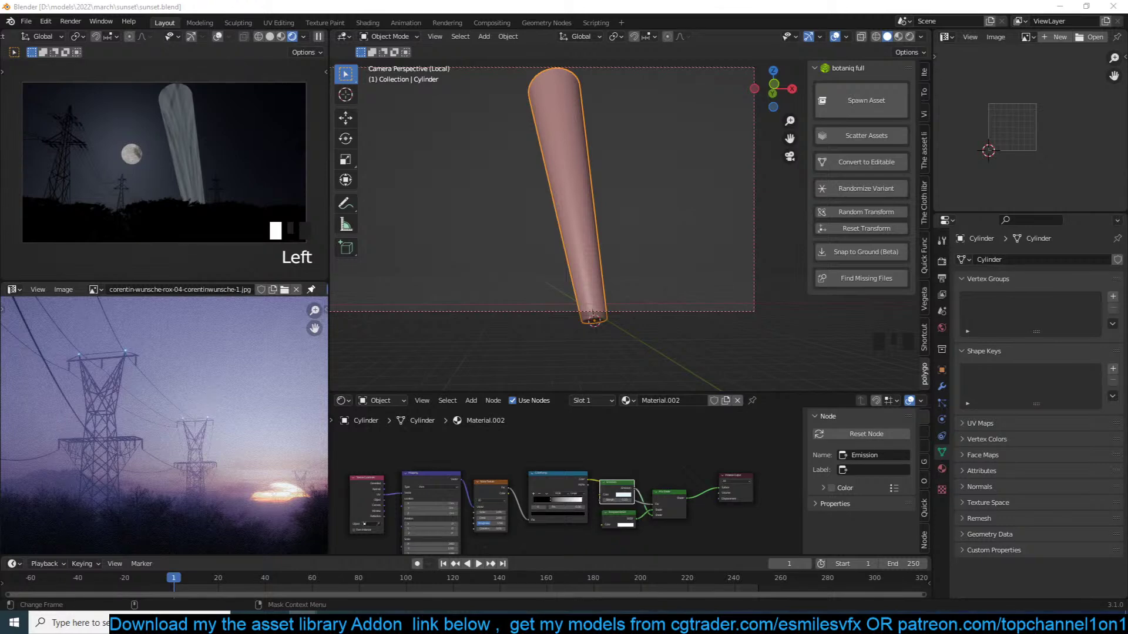
# Switch to Chrome and save the bat signal over London picture from the "bat spot light" image results
pyautogui.moveTo(1127, 159); pyautogui.dragTo(541, 121)
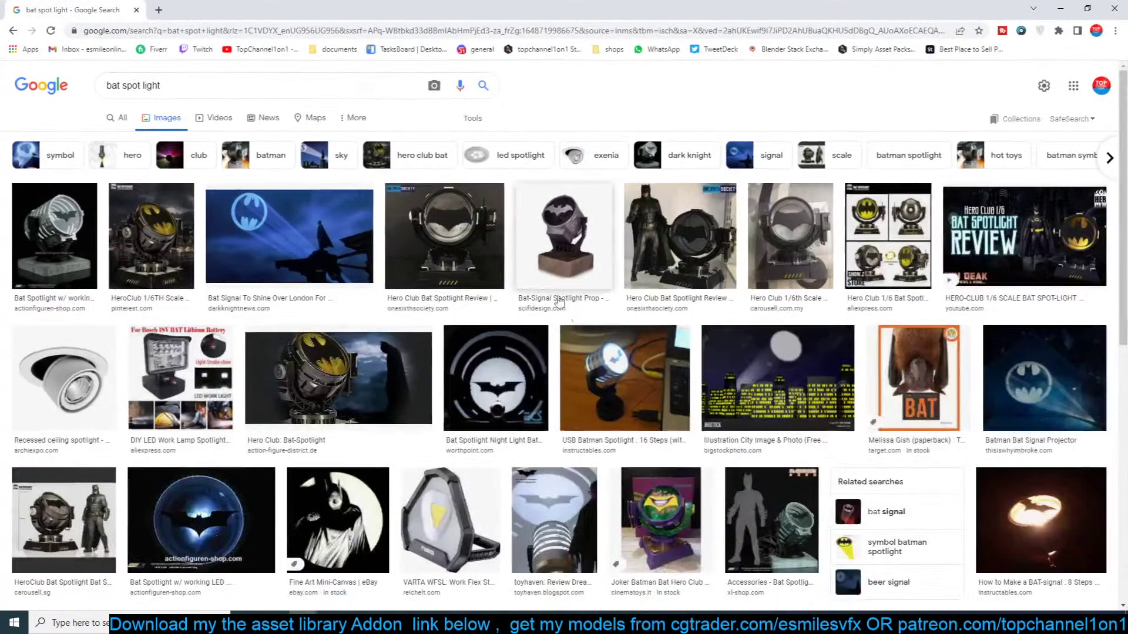
pyautogui.press('super+Down')
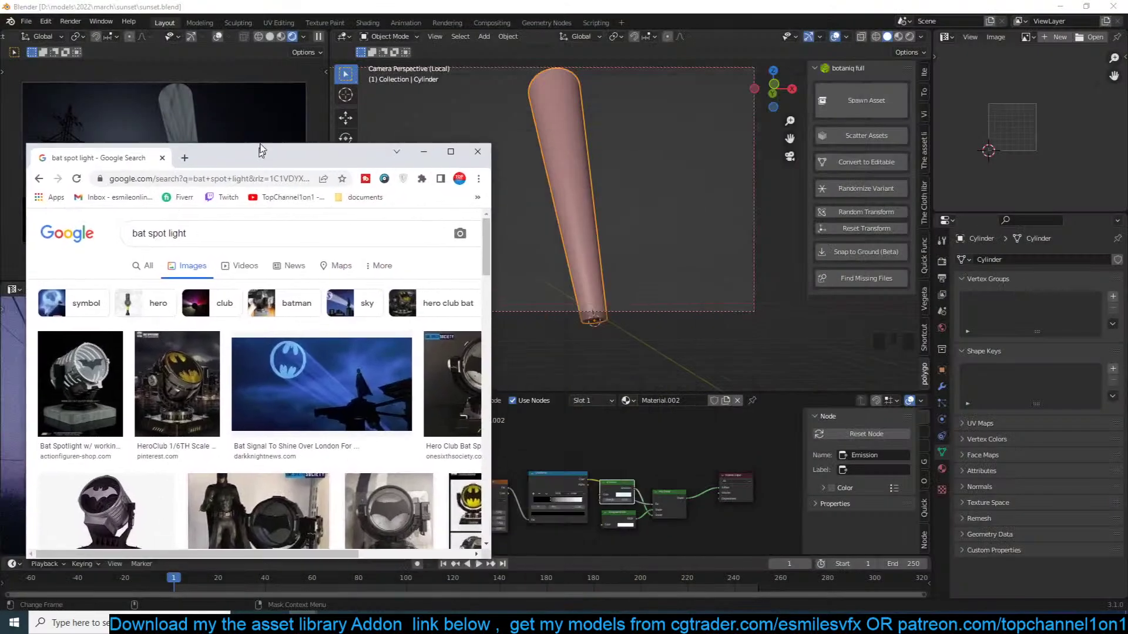
pyautogui.rightClick(329, 308)
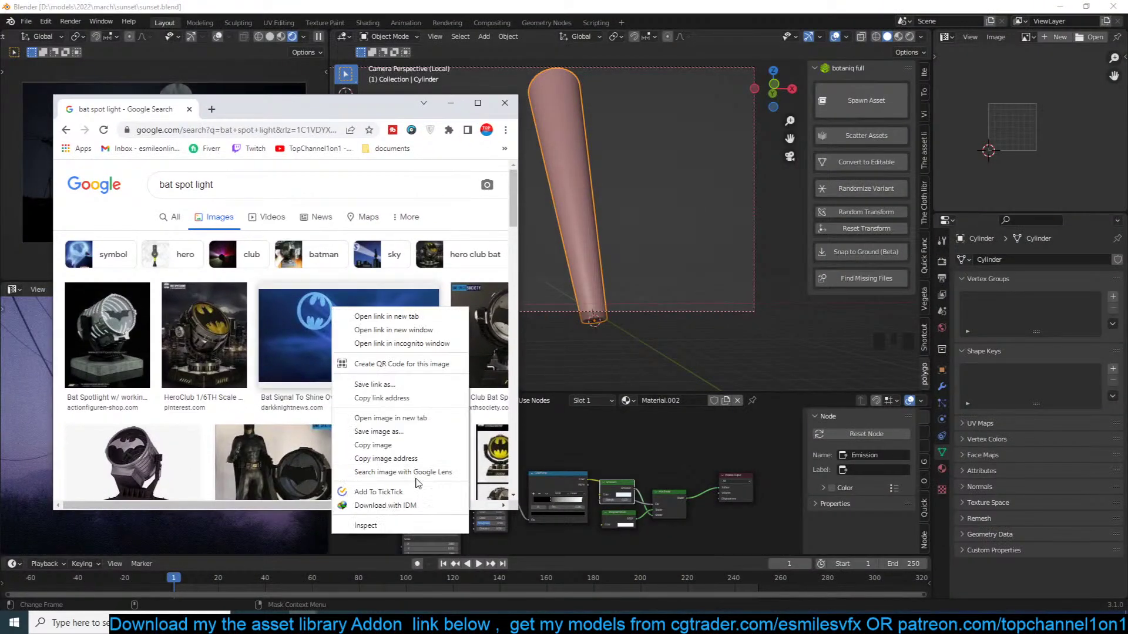
pyautogui.click(430, 438)
pyautogui.click(686, 455)
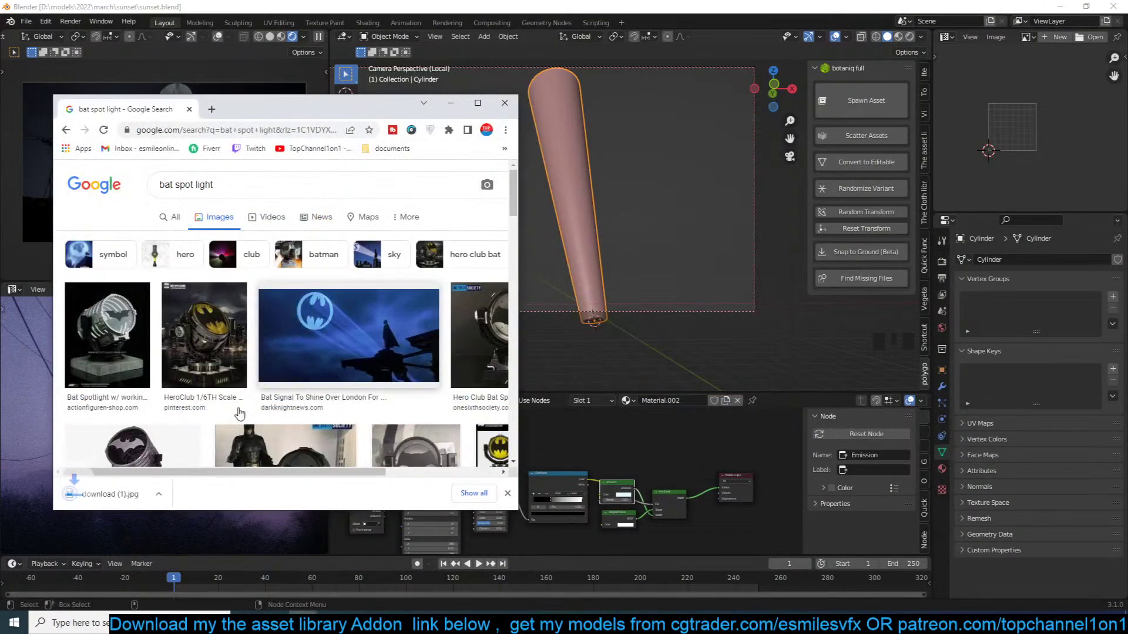
# Open download (1).jpg in Blender's image editor as a reference and minimise the browser
pyautogui.moveTo(94, 491); pyautogui.dragTo(992, 170)
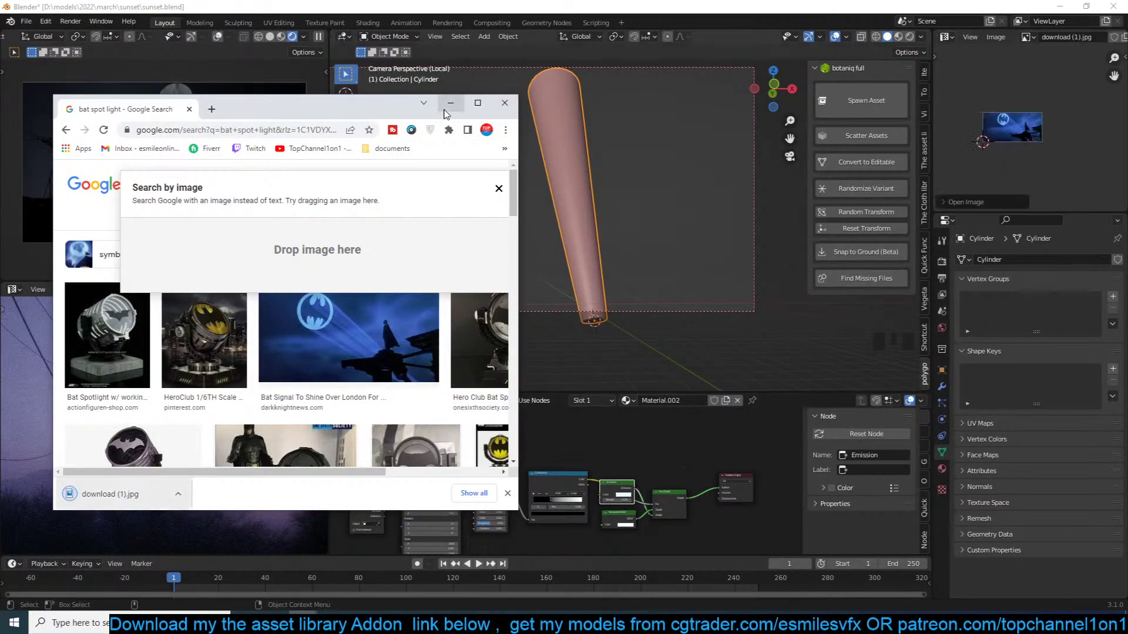
pyautogui.click(423, 102)
pyautogui.click(423, 103)
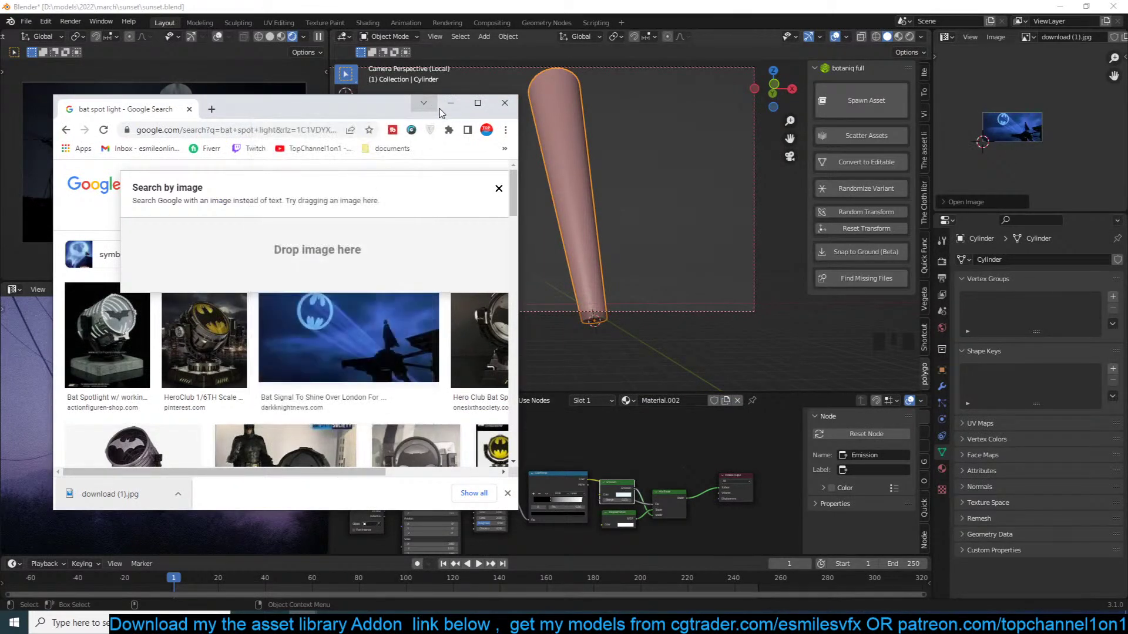
pyautogui.click(451, 103)
pyautogui.scroll(7, 1023, 122)
pyautogui.moveTo(1055, 115); pyautogui.dragTo(1086, 118, button='middle')
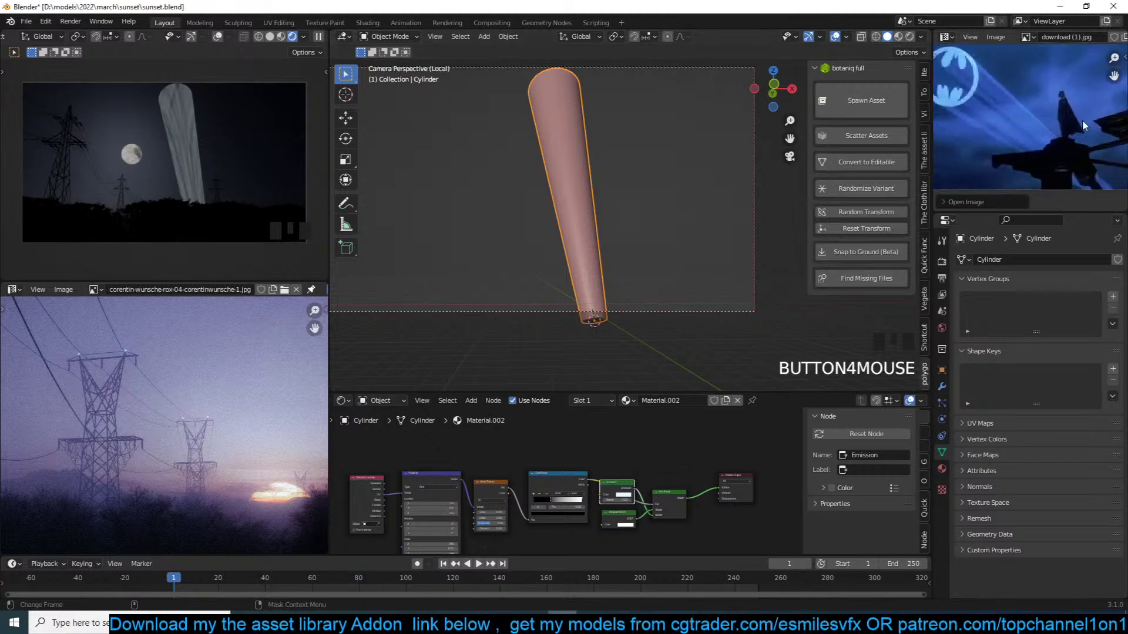
pyautogui.scroll(-2, 1085, 118)
# Add a second material slot with a new material and assign it to the cap face at the cylinder's wide end
pyautogui.keyDown('shift'); pyautogui.moveTo(527, 146); pyautogui.dragTo(574, 239, button='middle'); pyautogui.keyUp('shift')
pyautogui.scroll(3, 535, 167)
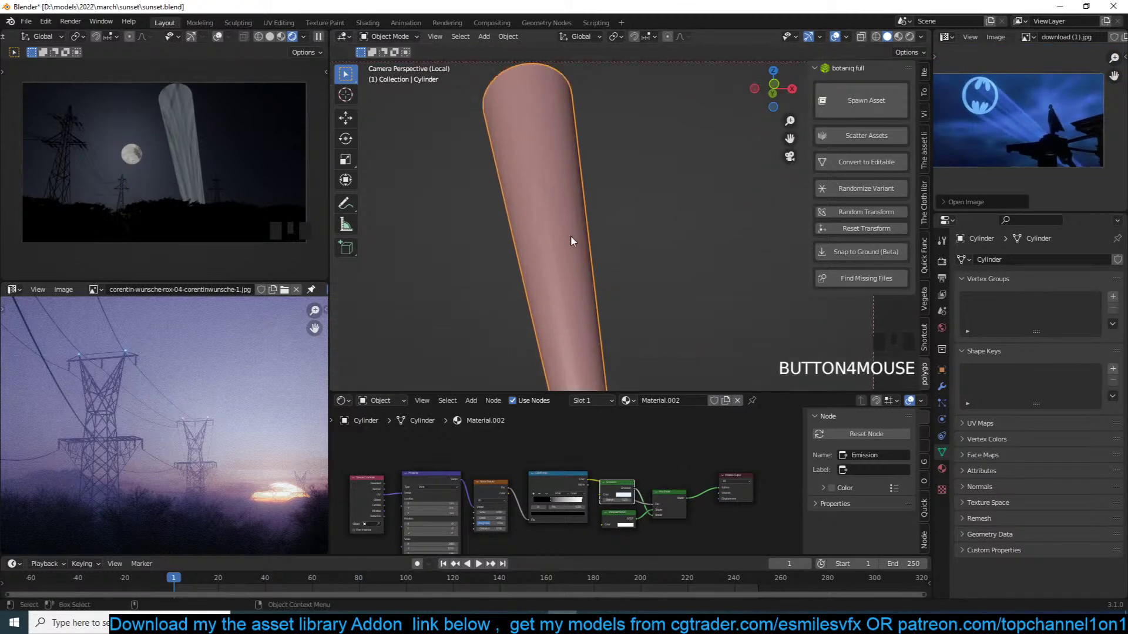
pyautogui.scroll(-3, 574, 239)
pyautogui.scroll(3, 577, 239)
pyautogui.press('Tab')
pyautogui.press('`')
pyautogui.scroll(-5, 611, 176)
pyautogui.keyDown('shift'); pyautogui.moveTo(616, 150); pyautogui.dragTo(618, 193, button='middle'); pyautogui.keyUp('shift')
pyautogui.click(619, 187)
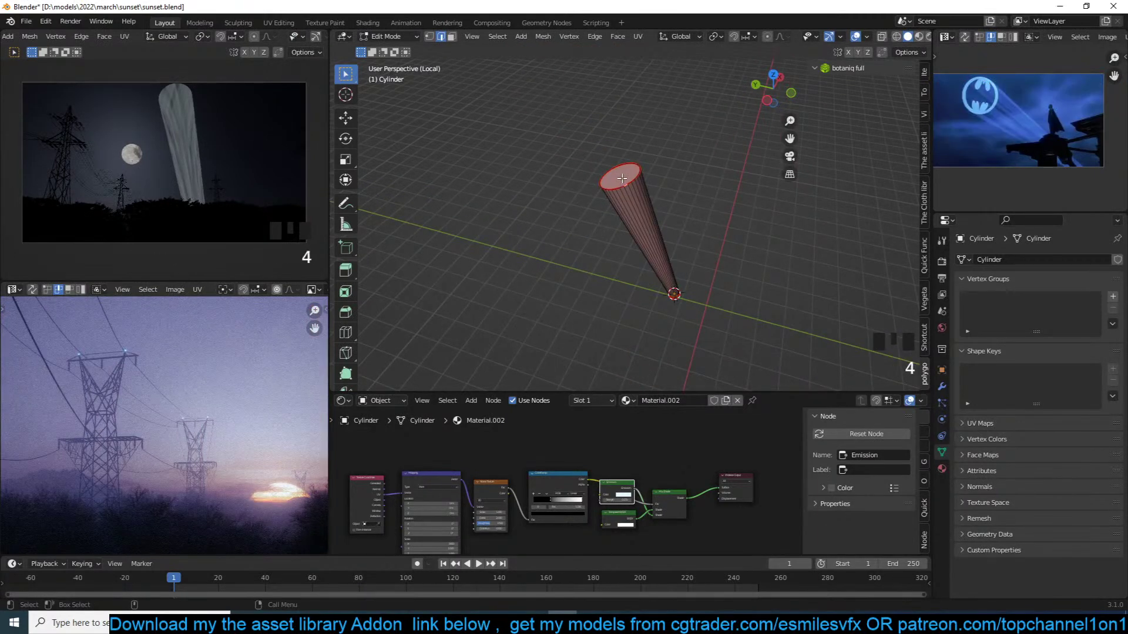
pyautogui.press('3')
pyautogui.click(619, 182)
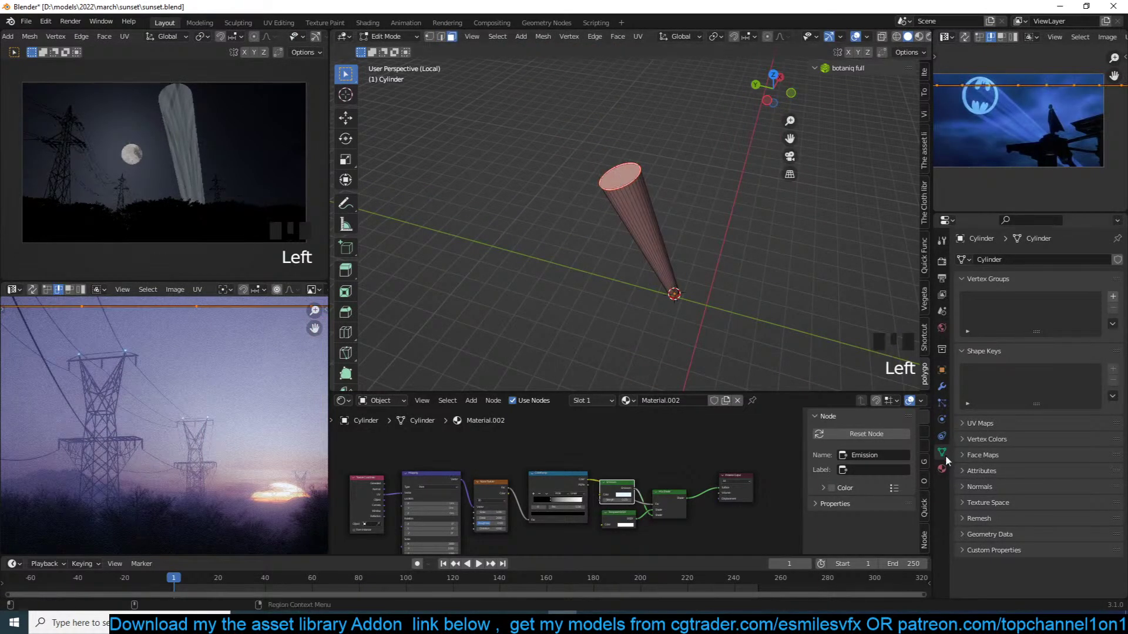
pyautogui.click(942, 469)
pyautogui.click(1117, 259)
pyautogui.click(968, 326)
pyautogui.click(989, 339)
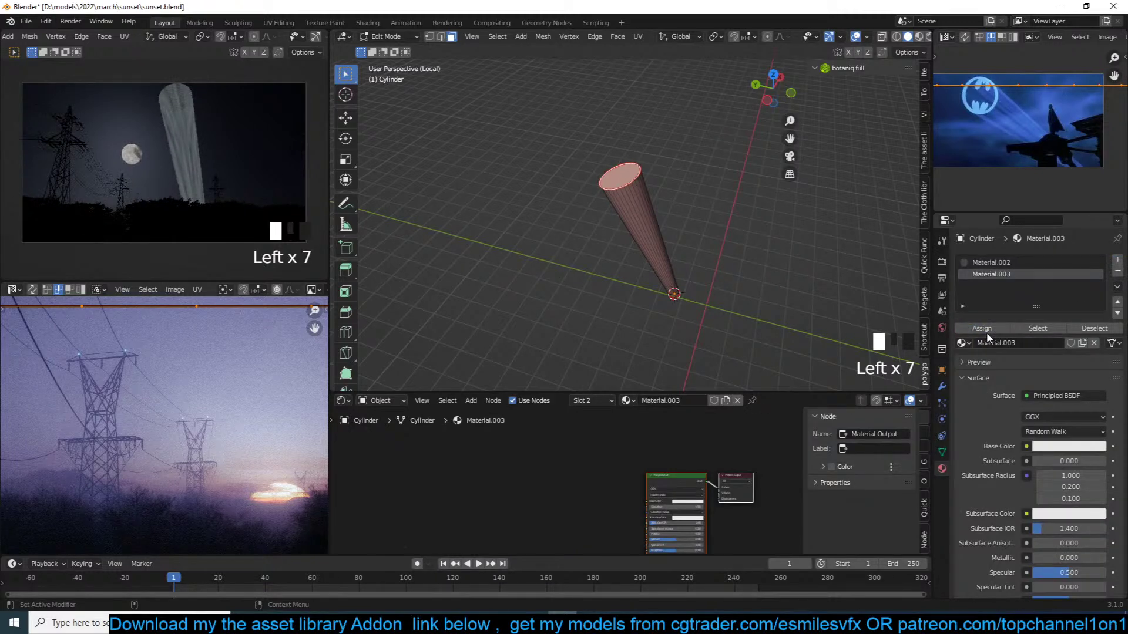
# Add an empty Image Texture node to the cap's new material in Object Mode
pyautogui.press('Tab')
pyautogui.scroll(4, 512, 488)
pyautogui.hotkey('shift', 'a')
pyautogui.moveTo(479, 454)
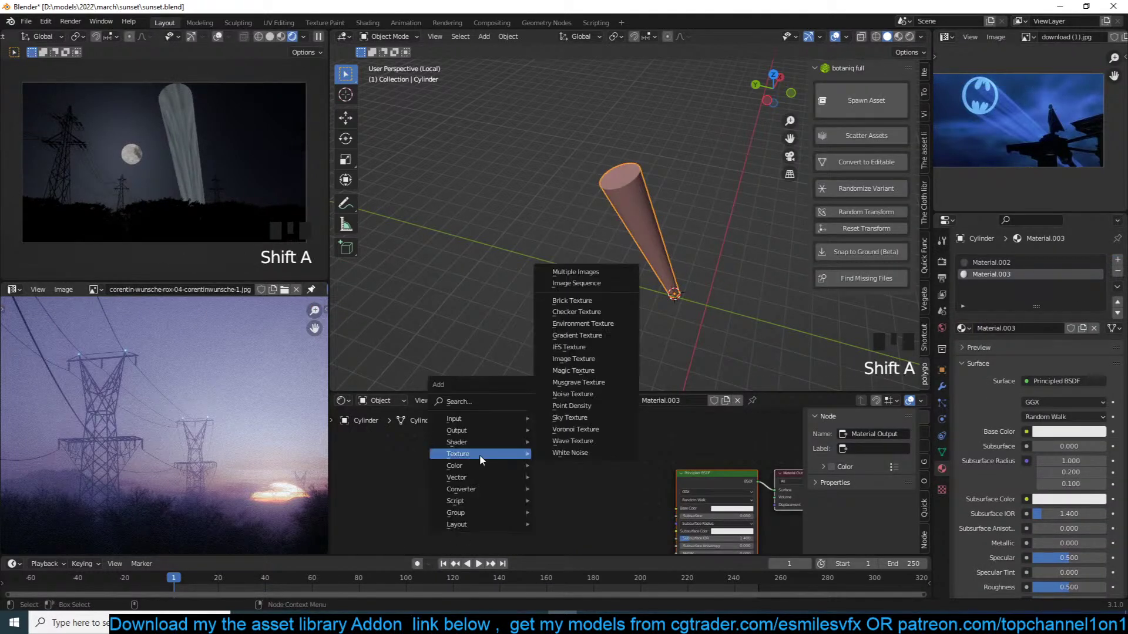
pyautogui.click(573, 359)
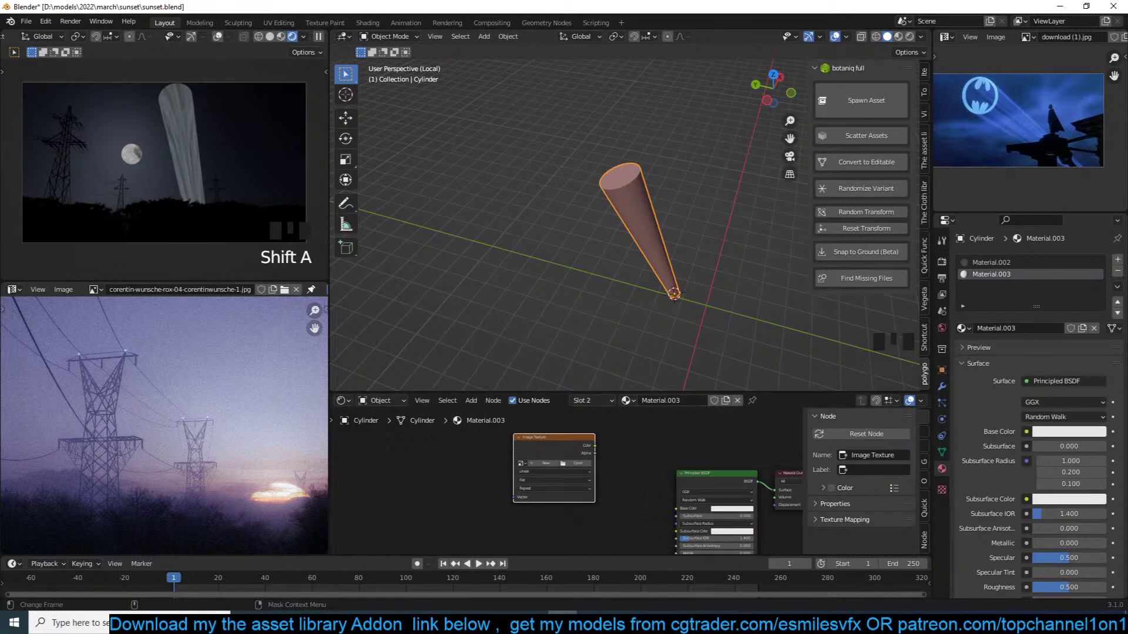
# Bring Batman-Logo.png into the cap material in place of the empty Image Texture node and preview its Color output
pyautogui.moveTo(322, 559); pyautogui.dragTo(425, 484)
pyautogui.click(437, 483)
pyautogui.click(552, 453)
pyautogui.press('Delete')
pyautogui.keyDown('ctrl'); pyautogui.keyDown('shift'); pyautogui.click(445, 488); pyautogui.keyUp('shift'); pyautogui.keyUp('ctrl')
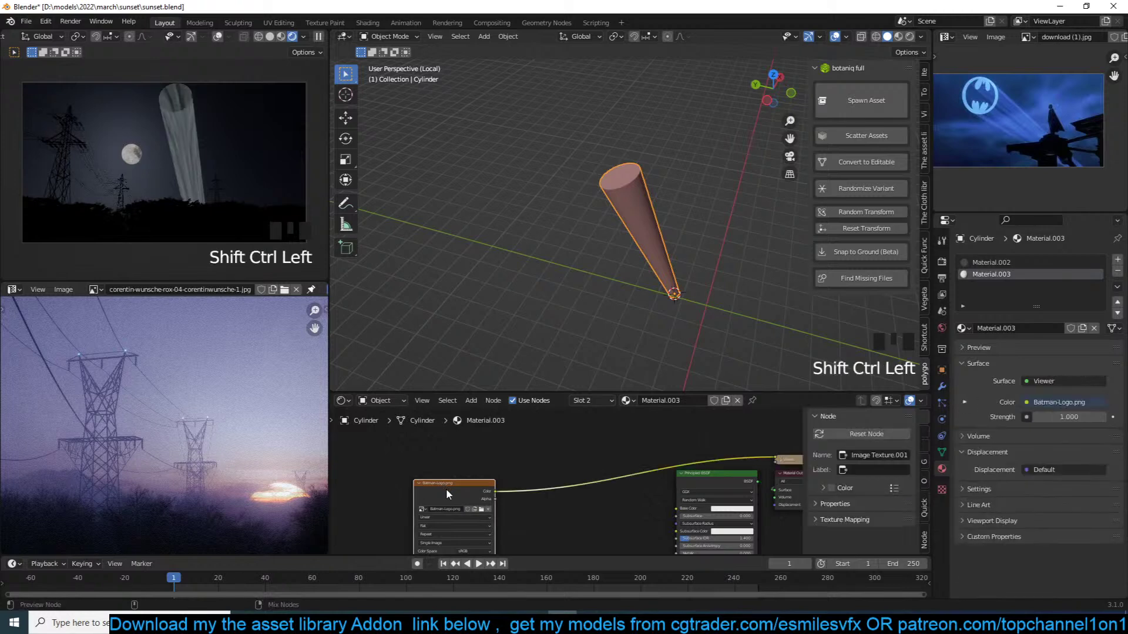
# Unwrap the cap face and display Batman-Logo.png behind its UVs
pyautogui.press('Tab')
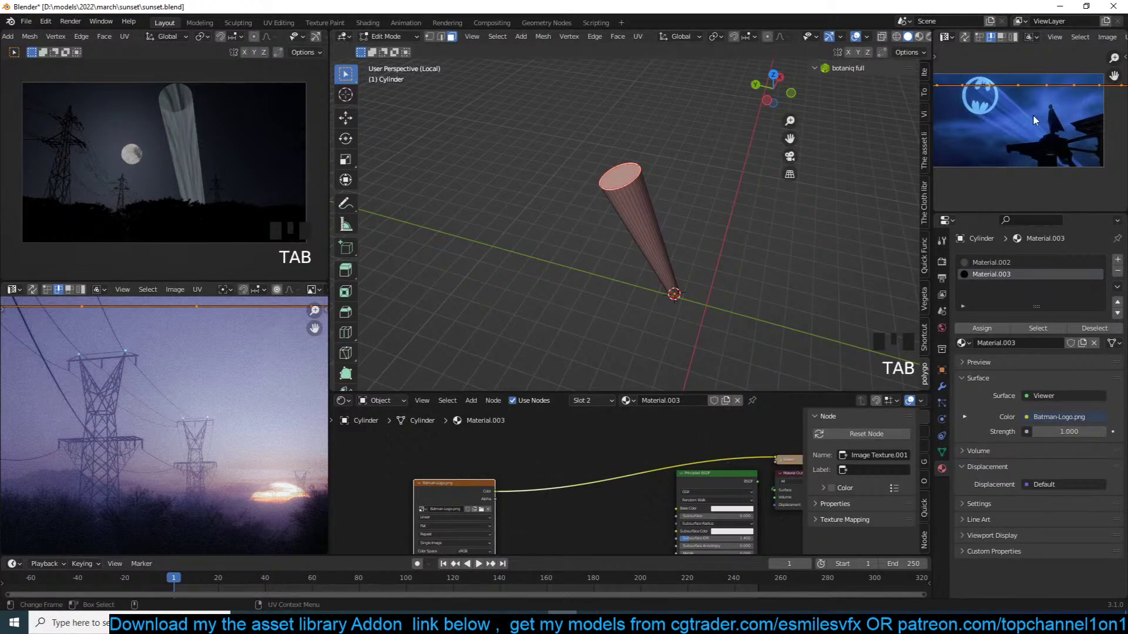
pyautogui.press('u')
pyautogui.click(1025, 133)
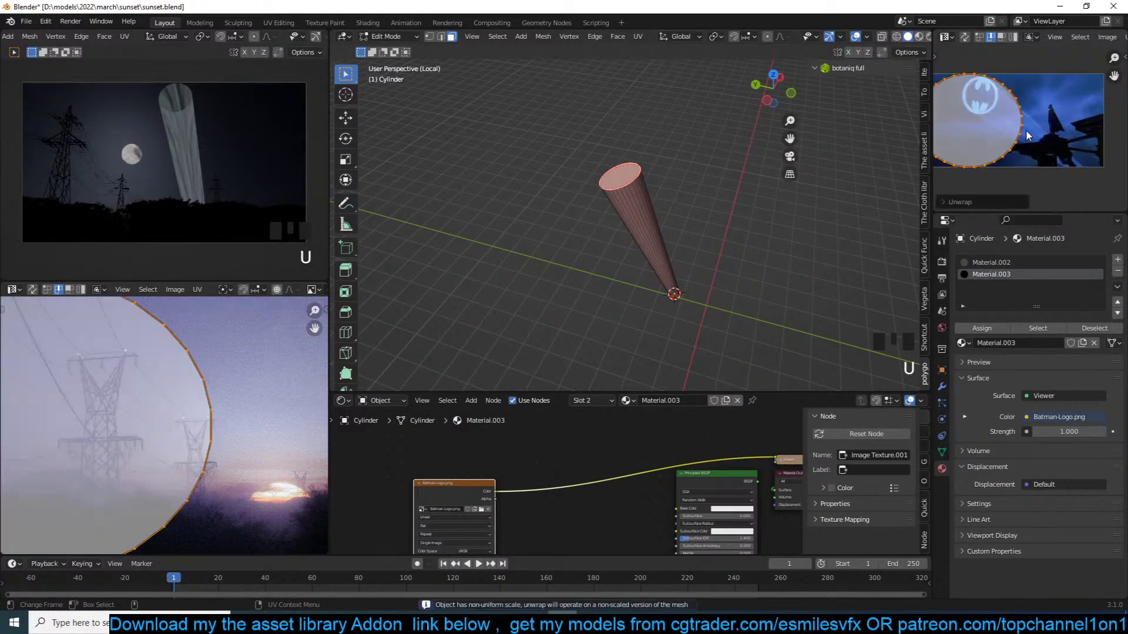
pyautogui.scroll(-5, 1042, 119)
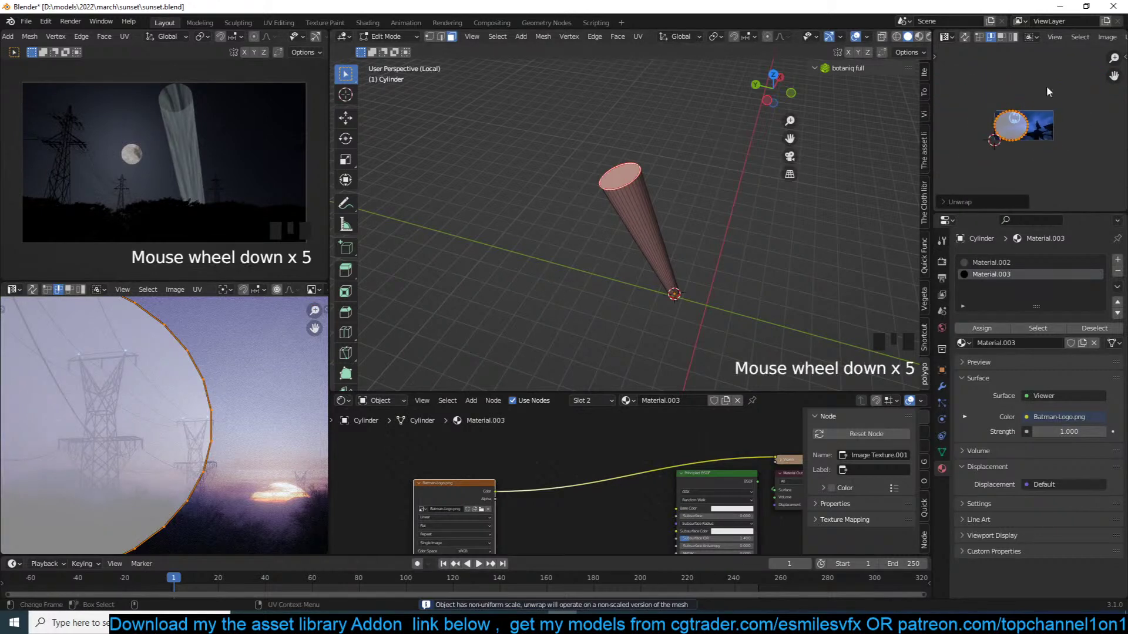
pyautogui.scroll(-13, 999, 36)
pyautogui.scroll(3, 991, 39)
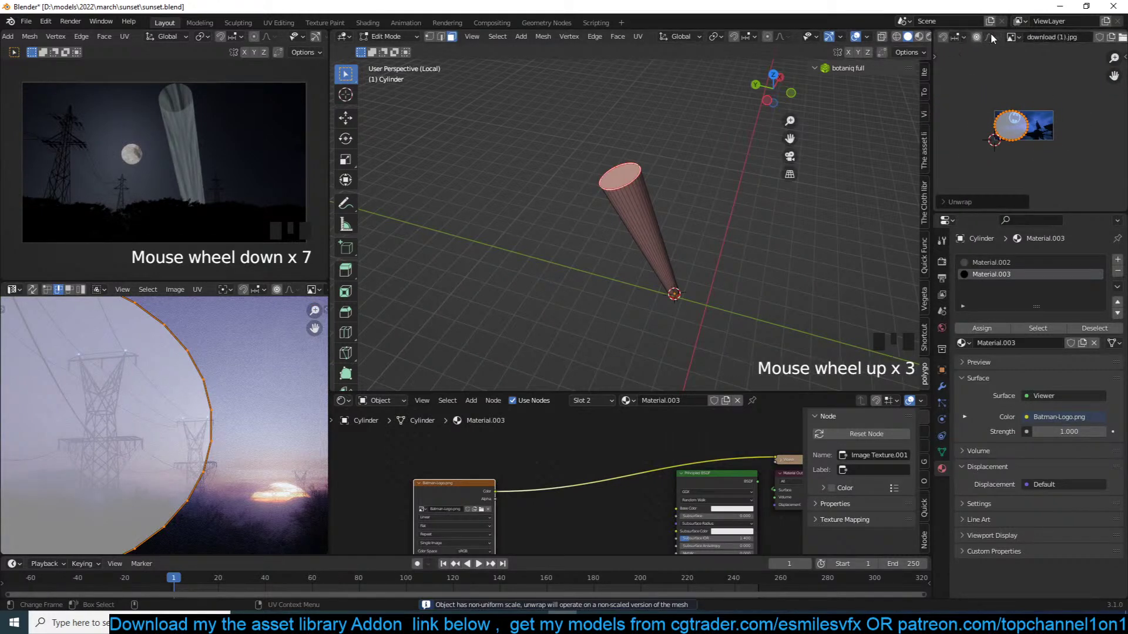
pyautogui.click(1011, 37)
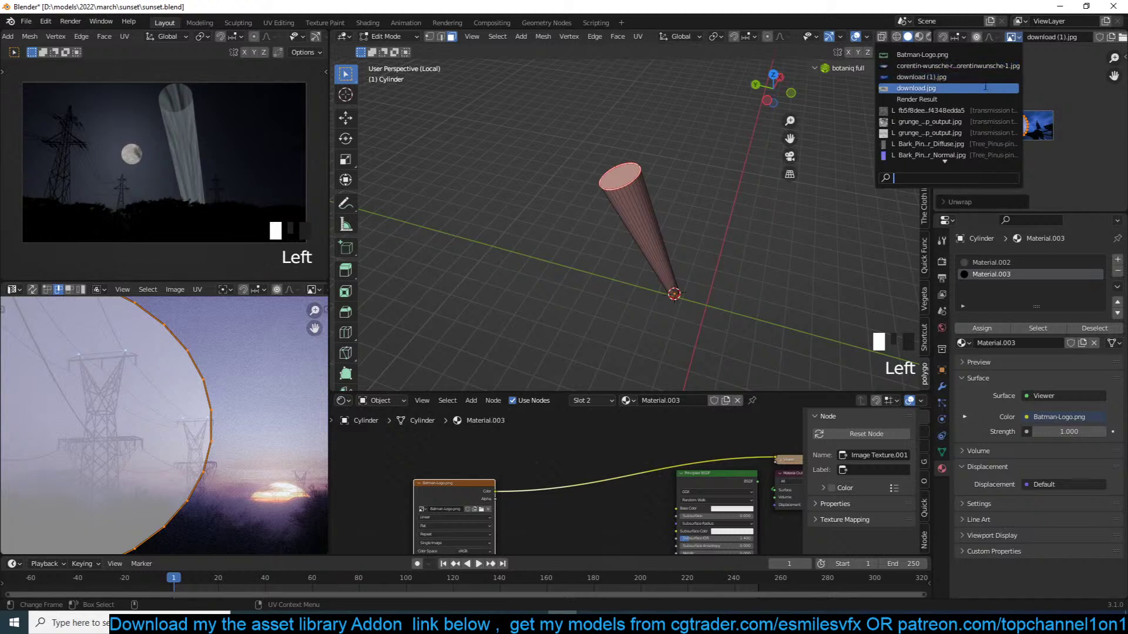
pyautogui.click(994, 54)
# Scale and move the cap's circular UV island to fit over the bat logo, and return to Object Mode
pyautogui.scroll(-10, 1076, 164)
pyautogui.scroll(3, 1028, 150)
pyautogui.press('s')
pyautogui.press('g')
pyautogui.press('s')
pyautogui.press('Tab')
# Save the file and preview the Alpha output of the Batman-Logo.png texture on the cap
pyautogui.press('`')
pyautogui.scroll(4, 644, 177)
pyautogui.hotkey('ctrl', 's')
pyautogui.keyDown('ctrl'); pyautogui.keyDown('shift'); pyautogui.click(475, 486); pyautogui.keyUp('shift'); pyautogui.keyUp('ctrl')
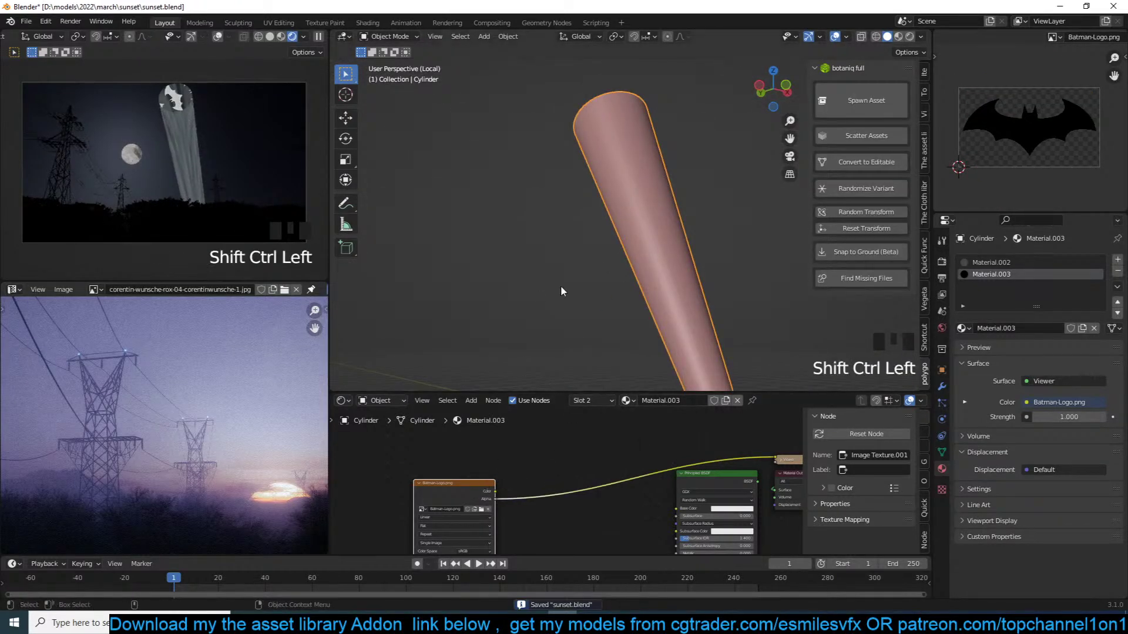
# Rotate the cap's UV island until the bat logo sits upright in the camera view, and save the file
pyautogui.press('Tab')
pyautogui.press('r')
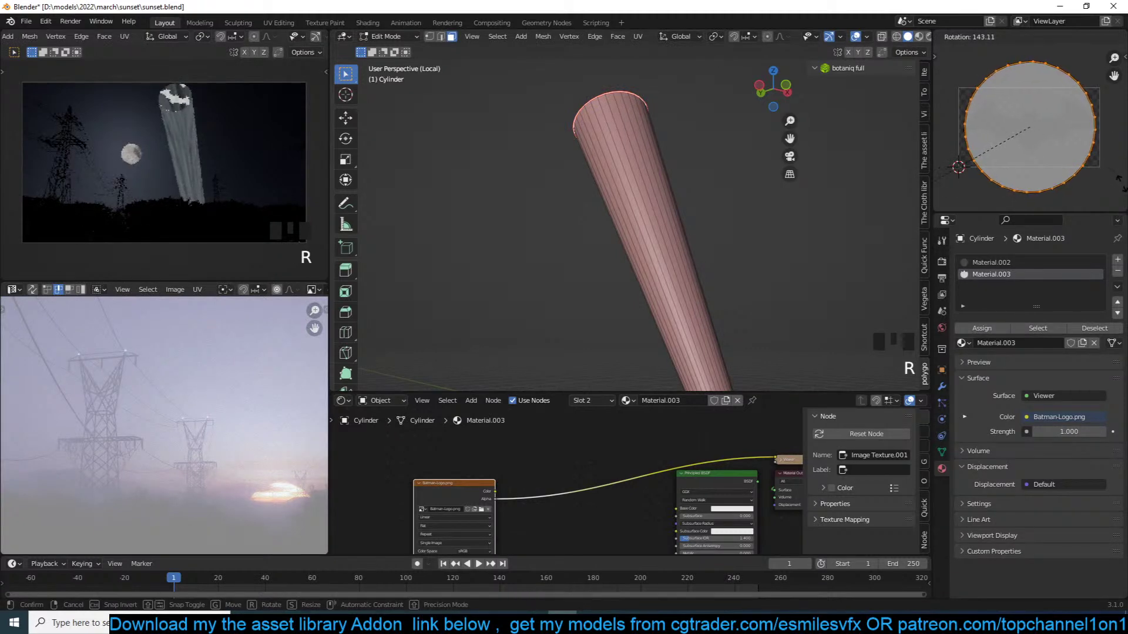
pyautogui.click(939, 187)
pyautogui.press('Tab')
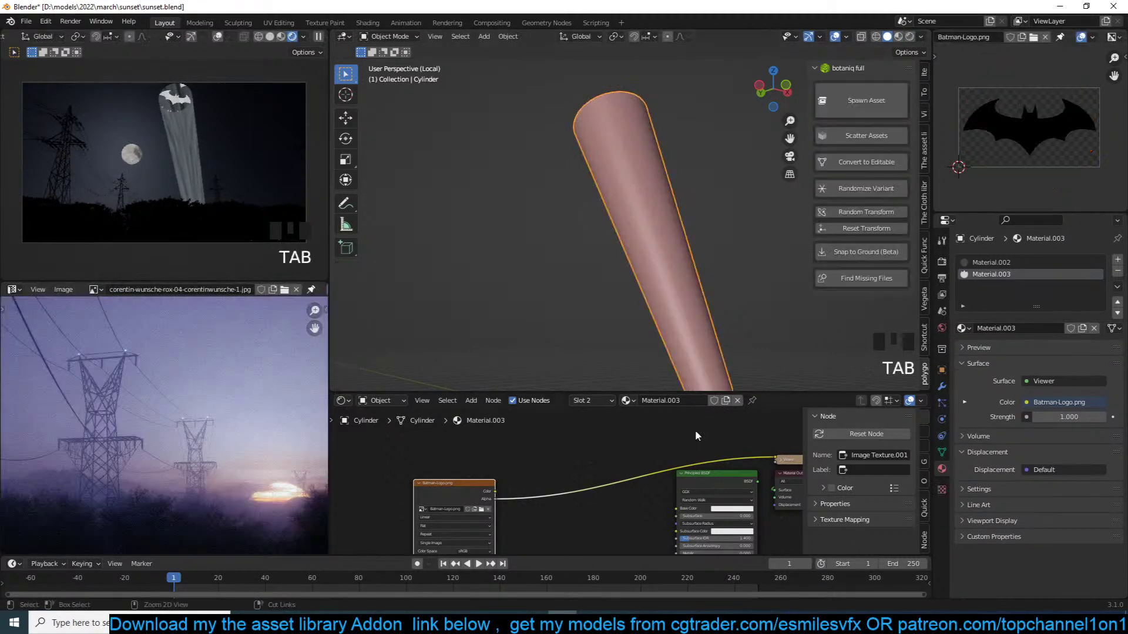
pyautogui.hotkey('ctrl', 's')
# Add an Emission shader to the cap material, feed it the Batman-Logo.png Color output and connect it to the Material Output
pyautogui.scroll(-6, 693, 449)
pyautogui.scroll(6, 693, 449)
pyautogui.scroll(-4, 675, 458)
pyautogui.scroll(4, 622, 454)
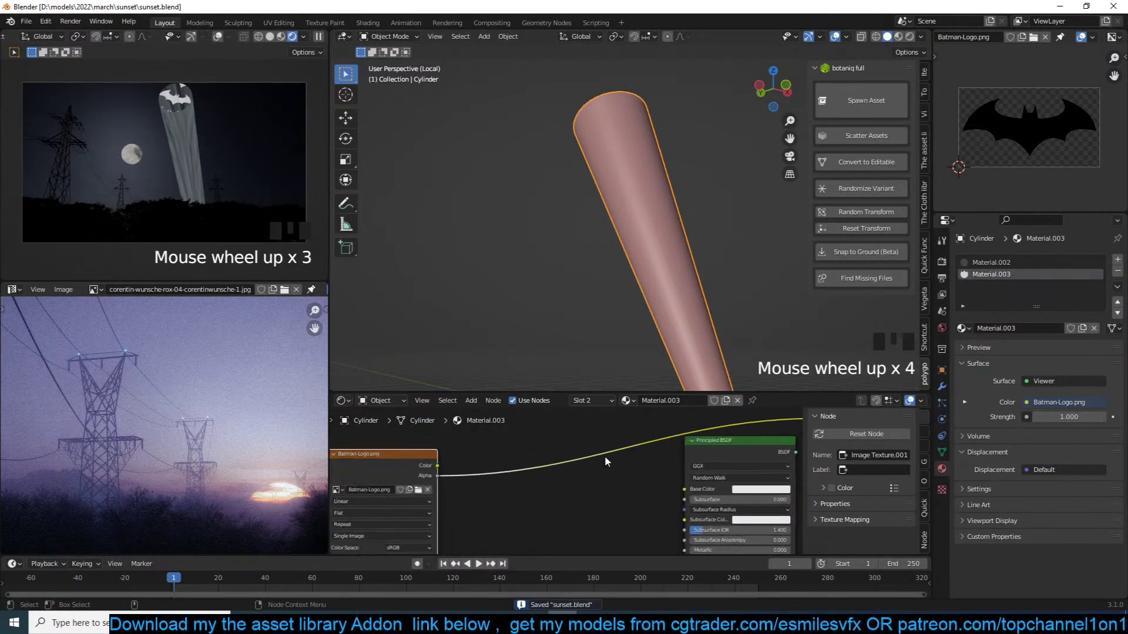
pyautogui.scroll(-4, 452, 473)
pyautogui.scroll(2, 457, 475)
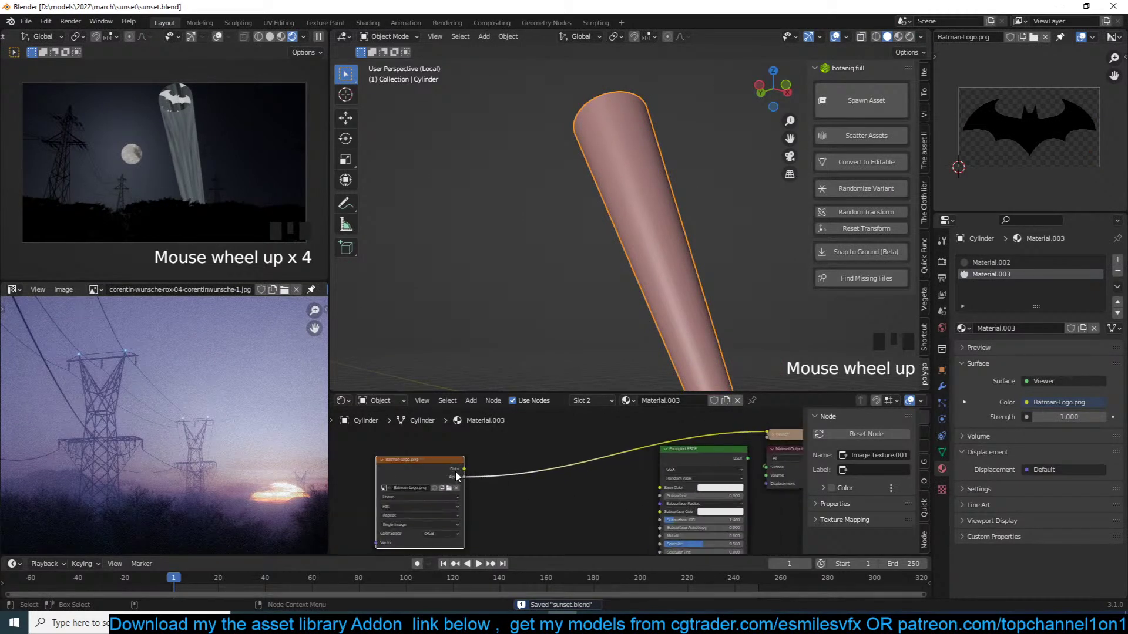
pyautogui.hotkey('shift', 'a')
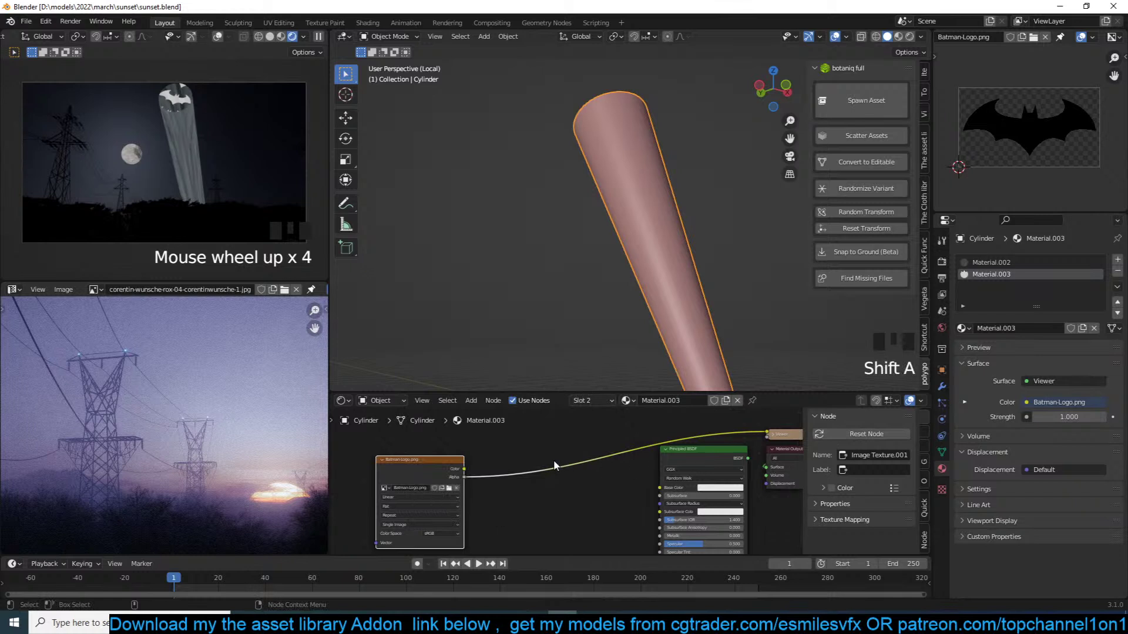
pyautogui.hotkey('shift', 'a')
pyautogui.moveTo(532, 461)
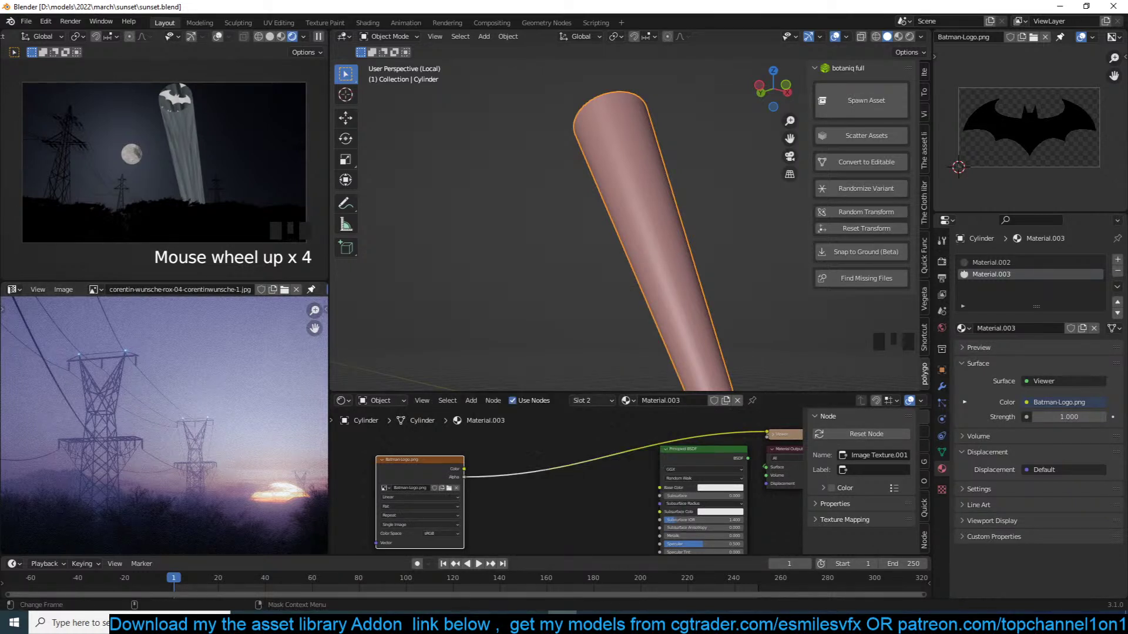
pyautogui.hotkey('shift', 'a')
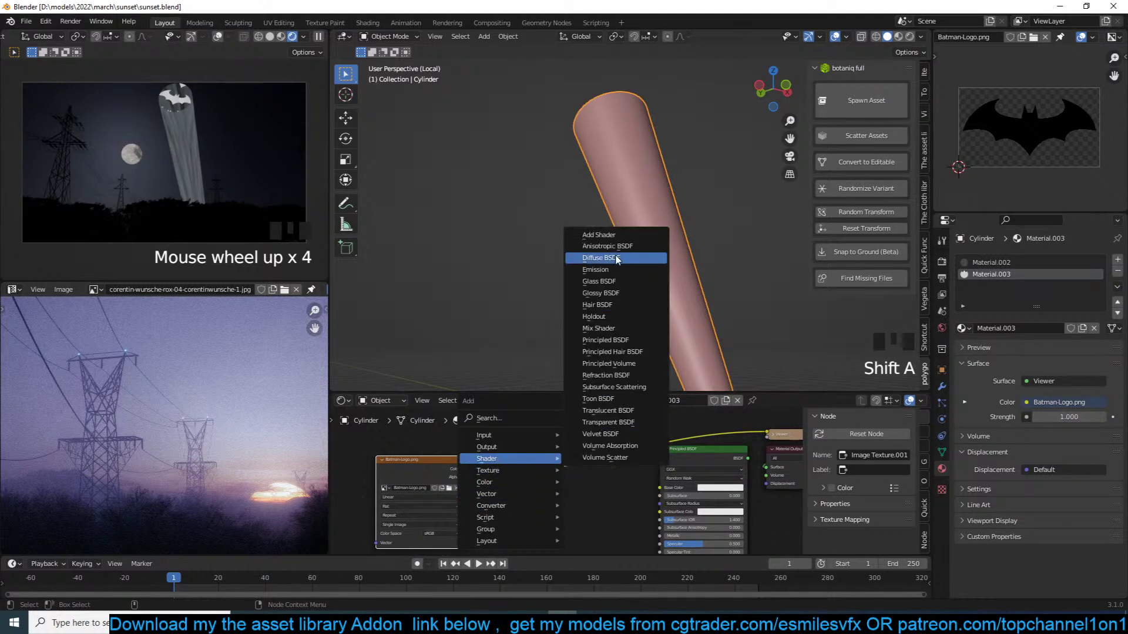
pyautogui.click(595, 269)
pyautogui.click(504, 441)
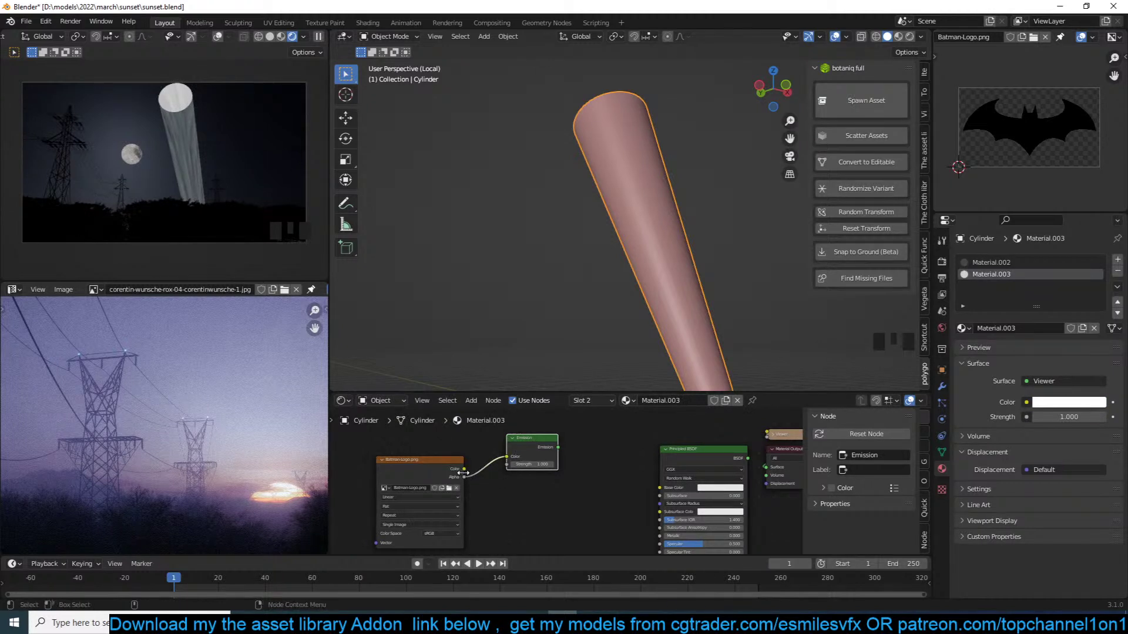
pyautogui.keyDown('ctrl'); pyautogui.keyDown('shift'); pyautogui.click(520, 449); pyautogui.keyUp('shift'); pyautogui.keyUp('ctrl')
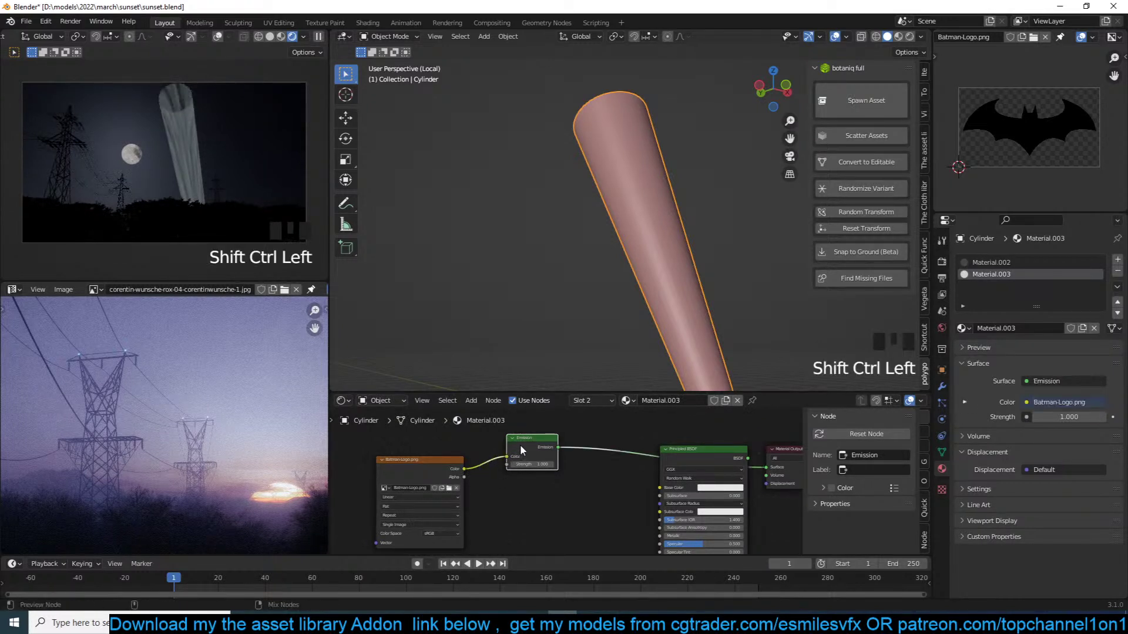
# Add a Transparent BSDF below the Emission node and combine the two in a Mix Shader
pyautogui.scroll(3, 523, 458)
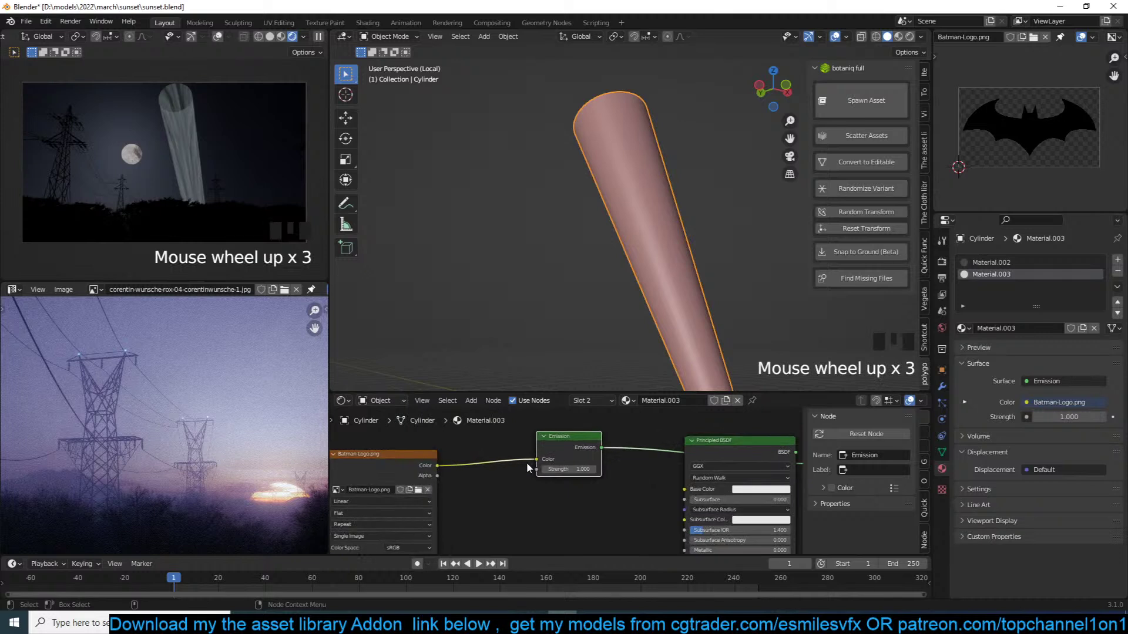
pyautogui.scroll(-4, 528, 468)
pyautogui.hotkey('shift', 'a')
pyautogui.moveTo(541, 473)
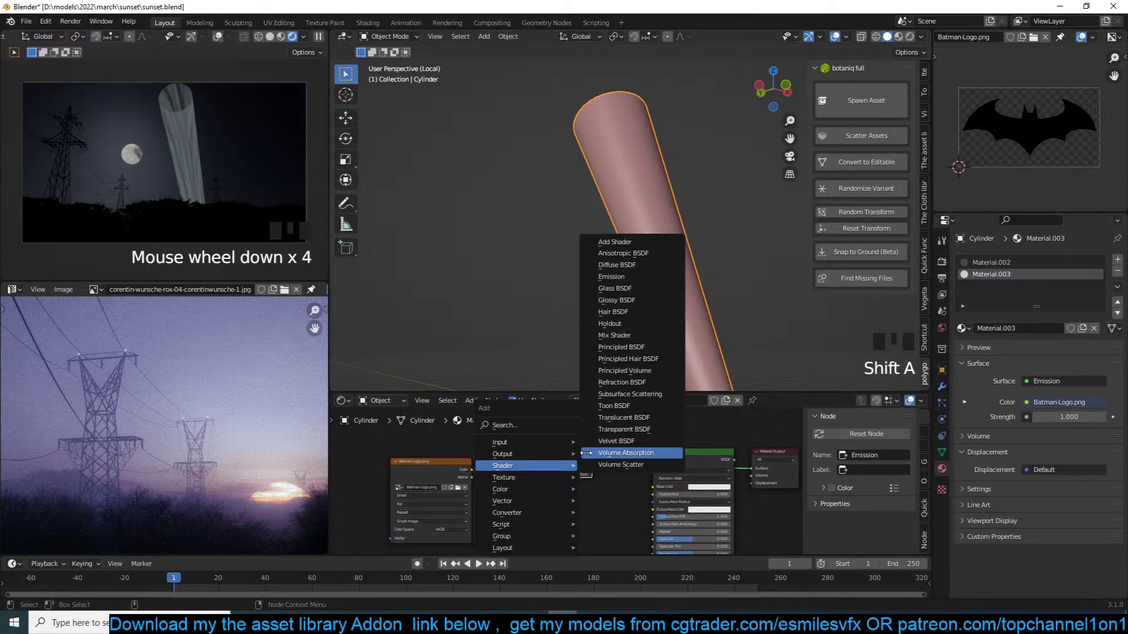
pyautogui.click(624, 429)
pyautogui.click(571, 498)
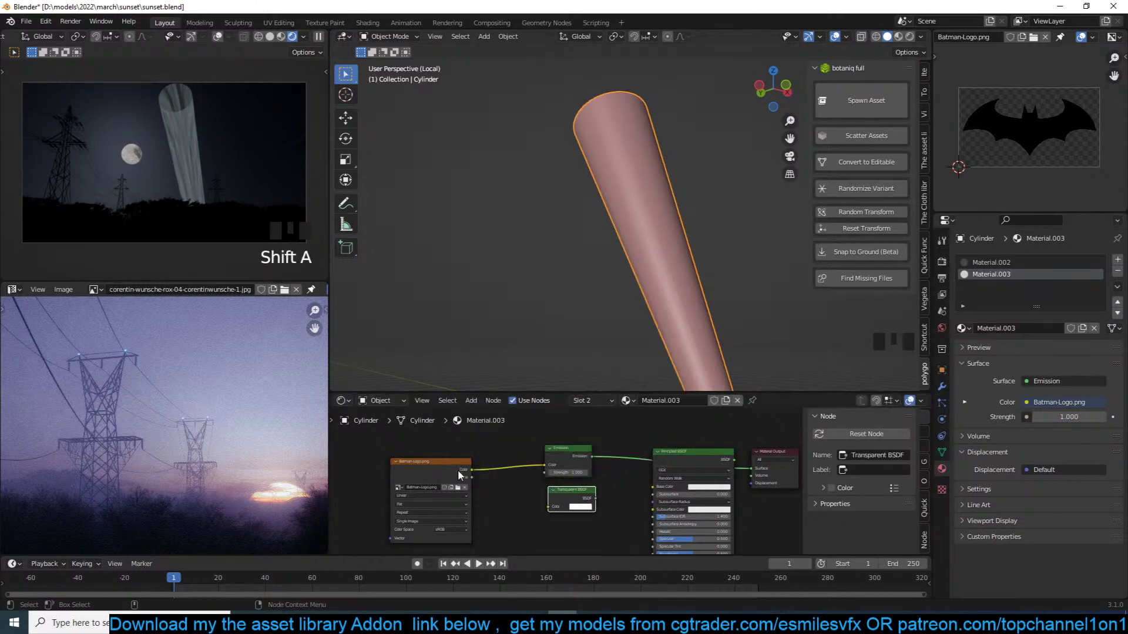
pyautogui.keyDown('ctrl'); pyautogui.keyDown('shift'); pyautogui.moveTo(544, 504); pyautogui.dragTo(565, 463, button='right'); pyautogui.keyUp('shift'); pyautogui.keyUp('ctrl')
# Drive the Mix Shader's Fac with the Batman-Logo.png Alpha and unlink the image from the Emission color
pyautogui.scroll(4, 573, 486)
pyautogui.moveTo(437, 466); pyautogui.dragTo(639, 486)
pyautogui.moveTo(535, 460); pyautogui.dragTo(503, 458)
pyautogui.moveTo(684, 470); pyautogui.dragTo(660, 464)
pyautogui.keyDown('ctrl'); pyautogui.keyDown('shift'); pyautogui.click(652, 455); pyautogui.keyUp('shift'); pyautogui.keyUp('ctrl')
# Connect the Mix Shader to the Material Output, delete the unused Principled BSDF and save the file
pyautogui.moveTo(626, 429); pyautogui.dragTo(579, 529)
pyautogui.moveTo(642, 475); pyautogui.dragTo(686, 489)
pyautogui.click(637, 468)
pyautogui.keyDown('ctrl'); pyautogui.keyDown('shift'); pyautogui.click(717, 450); pyautogui.keyUp('shift'); pyautogui.keyUp('ctrl')
pyautogui.scroll(1, 396, 516)
pyautogui.keyDown('ctrl'); pyautogui.keyDown('shift'); pyautogui.click(648, 450); pyautogui.keyUp('shift'); pyautogui.keyUp('ctrl')
pyautogui.click(734, 436)
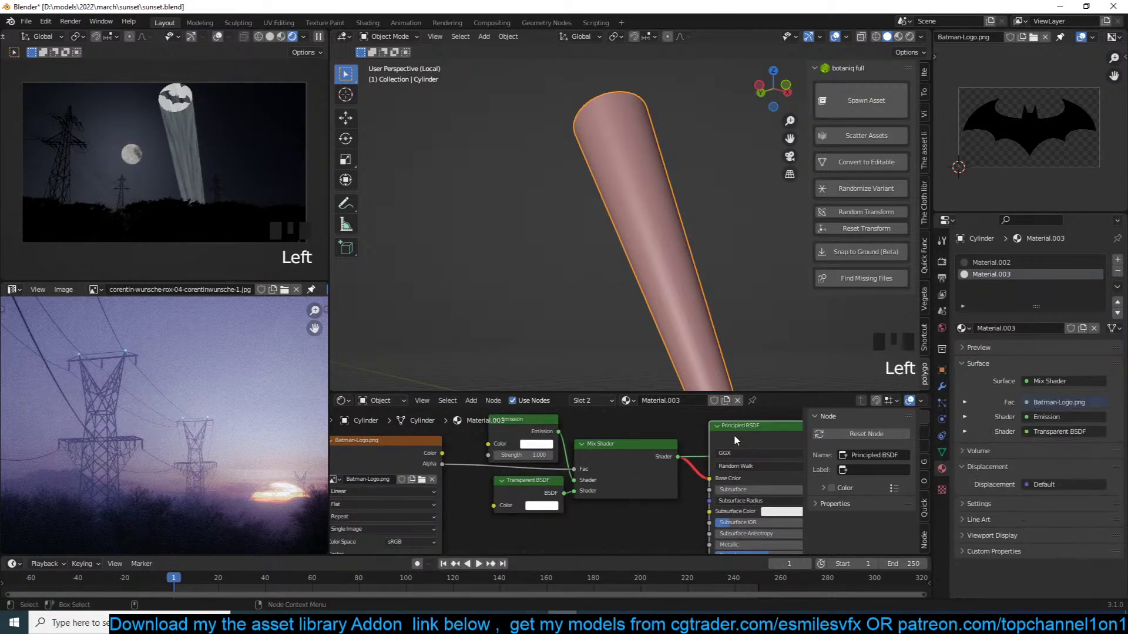
pyautogui.press('Delete')
pyautogui.scroll(4, 575, 470)
pyautogui.hotkey('ctrl', 's')
# Set the extension mode of the Batman-Logo.png texture to Extend and save the file
pyautogui.click(454, 503)
pyautogui.click(560, 510)
pyautogui.click(446, 470)
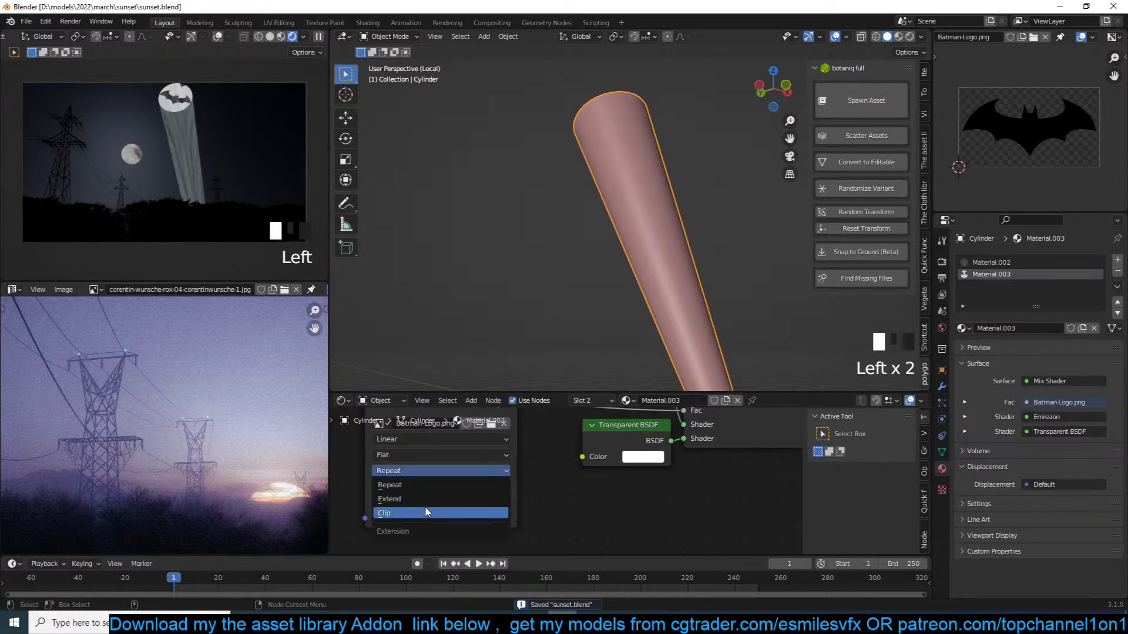
pyautogui.click(457, 499)
pyautogui.moveTo(606, 472); pyautogui.dragTo(535, 515, button='middle')
pyautogui.hotkey('ctrl', 's')
# Swap the Mix Shader inputs so Transparent BSDF comes first and Emission second, and save the file
pyautogui.moveTo(591, 509); pyautogui.dragTo(594, 494)
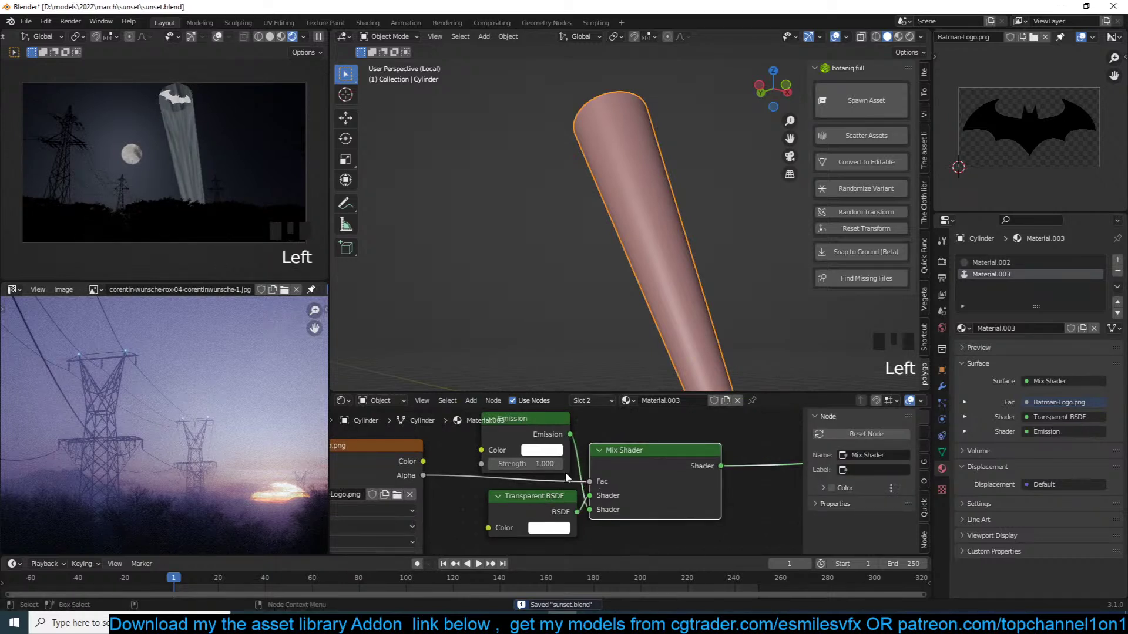
pyautogui.scroll(-4, 600, 491)
pyautogui.hotkey('ctrl', 's')
# Tint the cap's Emission color a very pale pink and save the file
pyautogui.click(552, 459)
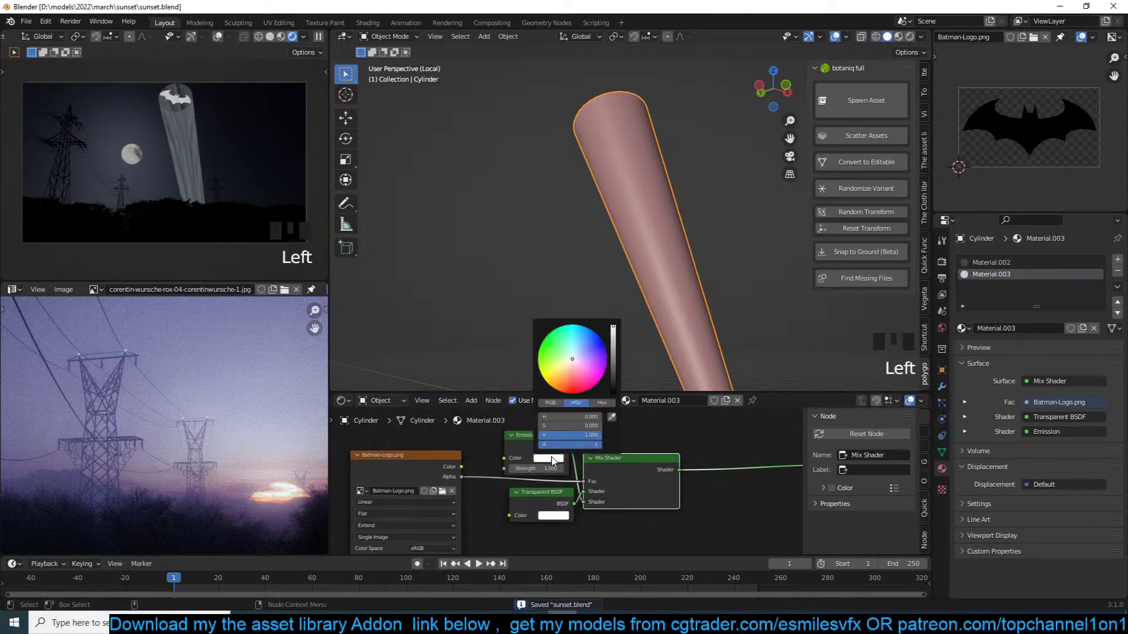
pyautogui.moveTo(585, 358); pyautogui.dragTo(573, 369)
pyautogui.hotkey('ctrl', 's')
pyautogui.hotkey('alt', 'a')
pyautogui.click(647, 271)
pyautogui.hotkey('ctrl', 's')
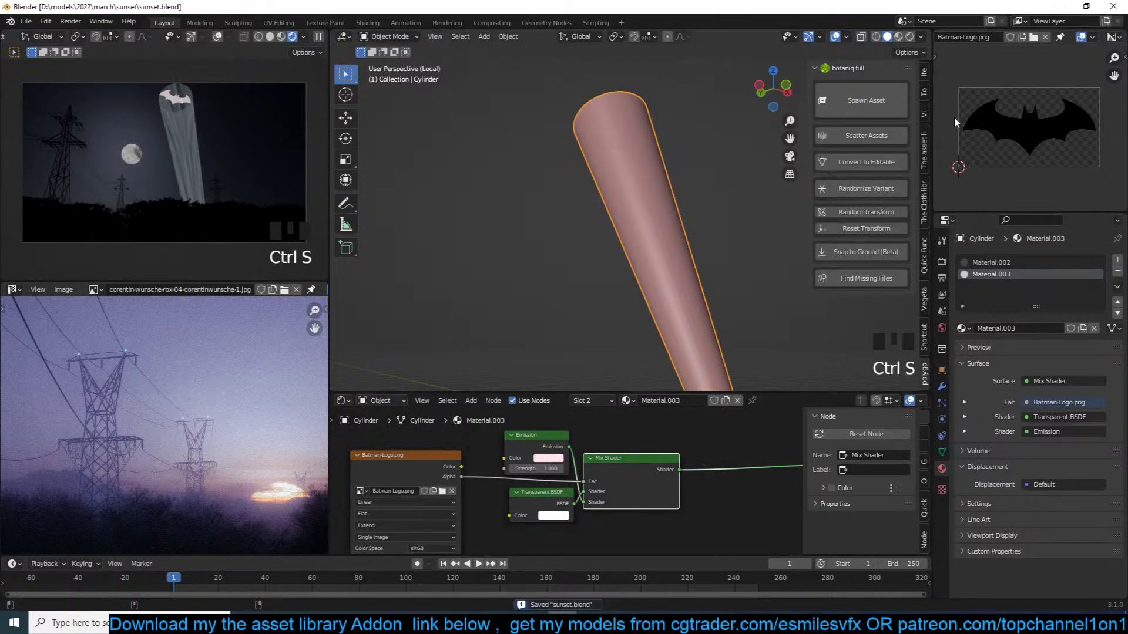
# Display the bat-signal reference download (1).jpg in the image editor instead of the logo, and save the file
pyautogui.scroll(4, 1065, 46)
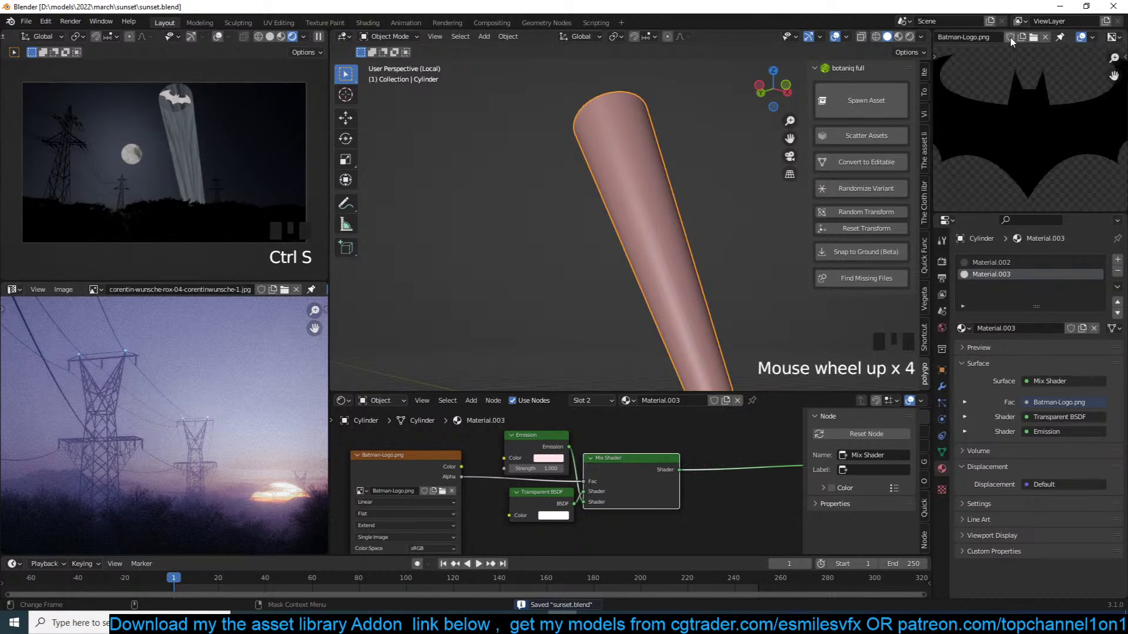
pyautogui.scroll(3, 1010, 38)
pyautogui.click(1000, 36)
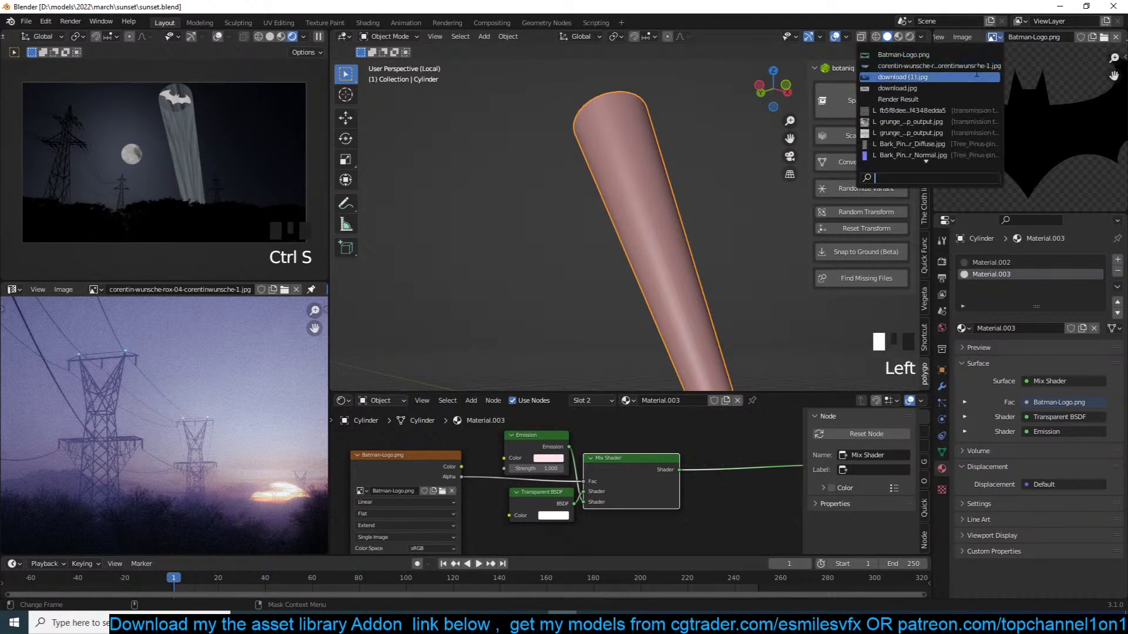
pyautogui.click(1000, 116)
pyautogui.scroll(9, 1001, 122)
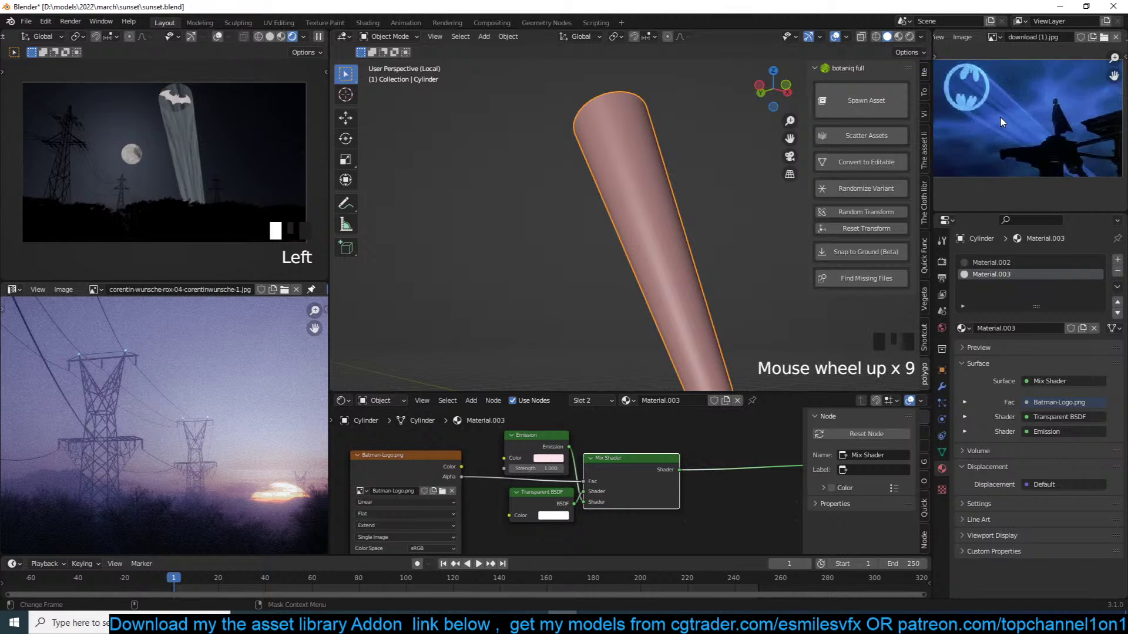
pyautogui.hotkey('ctrl', 's')
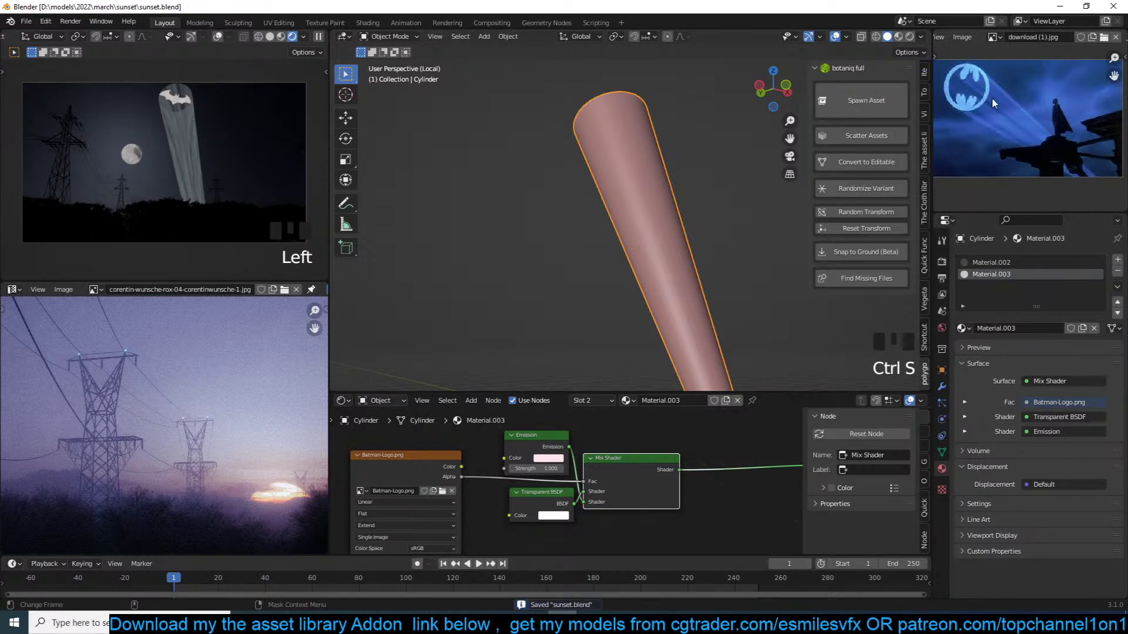
pyautogui.scroll(-7, 645, 451)
pyautogui.scroll(1, 645, 452)
pyautogui.scroll(4, 645, 451)
pyautogui.scroll(-6, 645, 451)
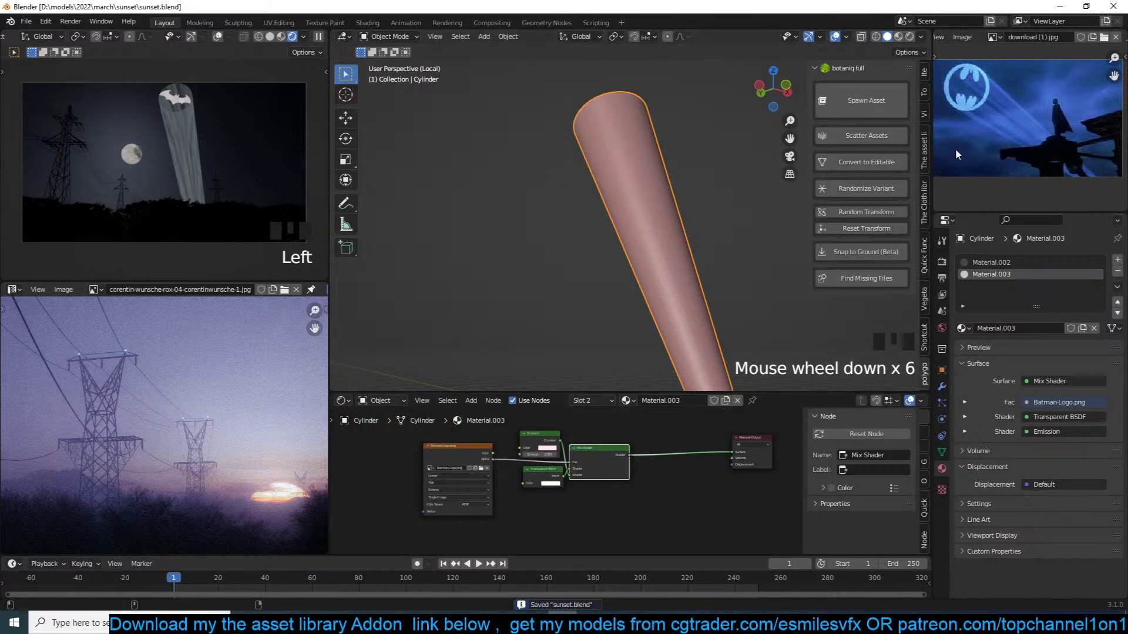
pyautogui.scroll(5, 599, 495)
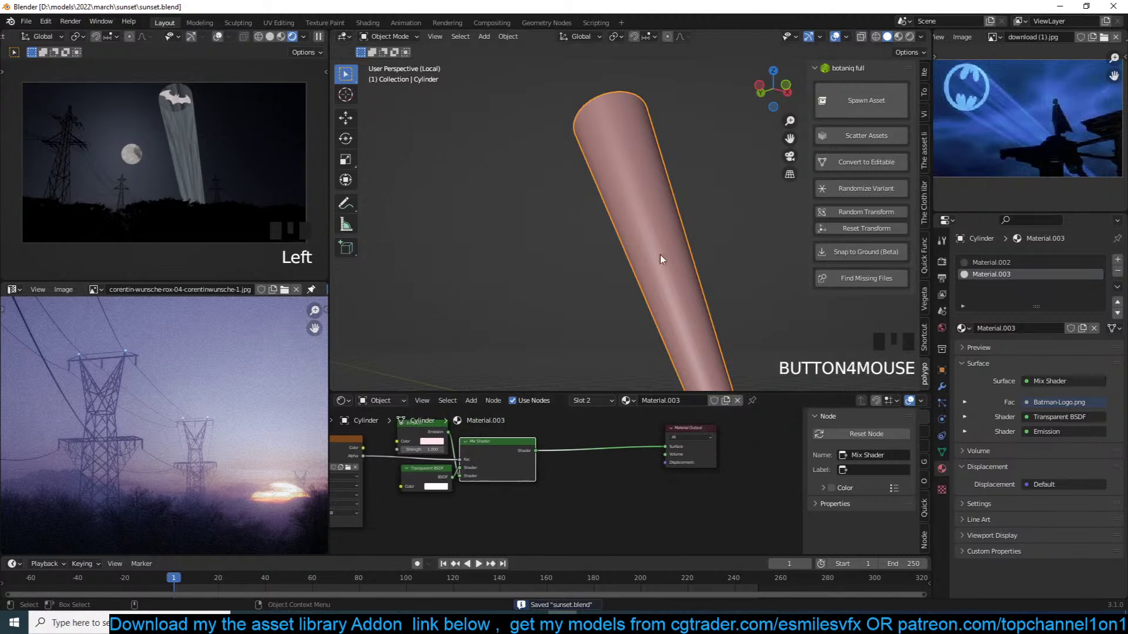
pyautogui.scroll(-2, 727, 380)
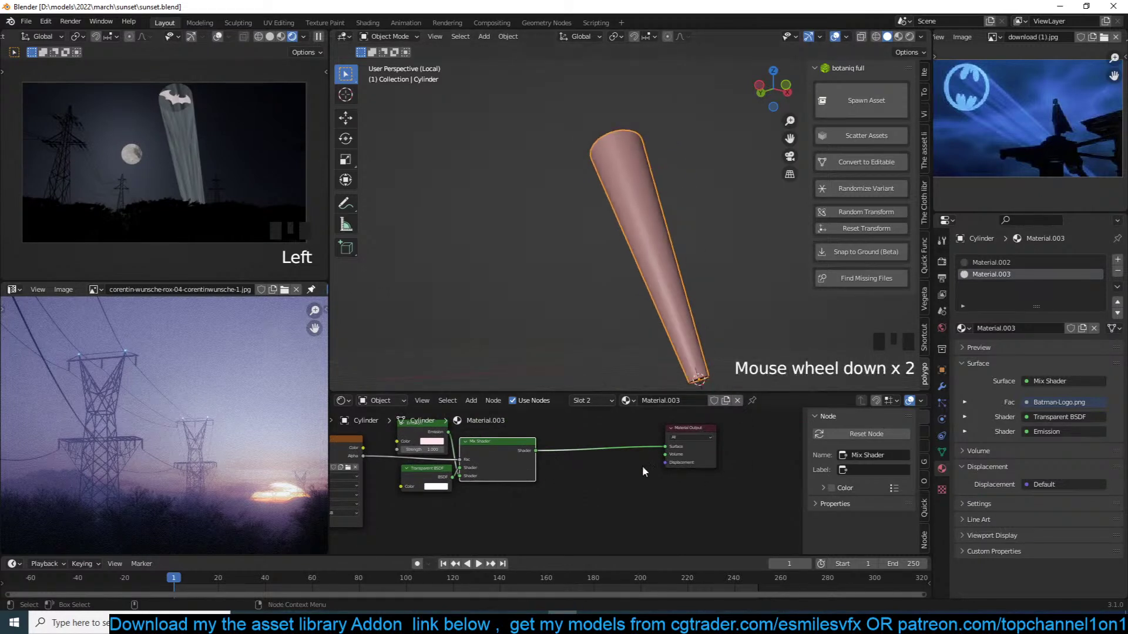
pyautogui.scroll(-2, 640, 441)
# Make the beam's Material.002 slot active and add a second UV map to the cylinder
pyautogui.click(942, 452)
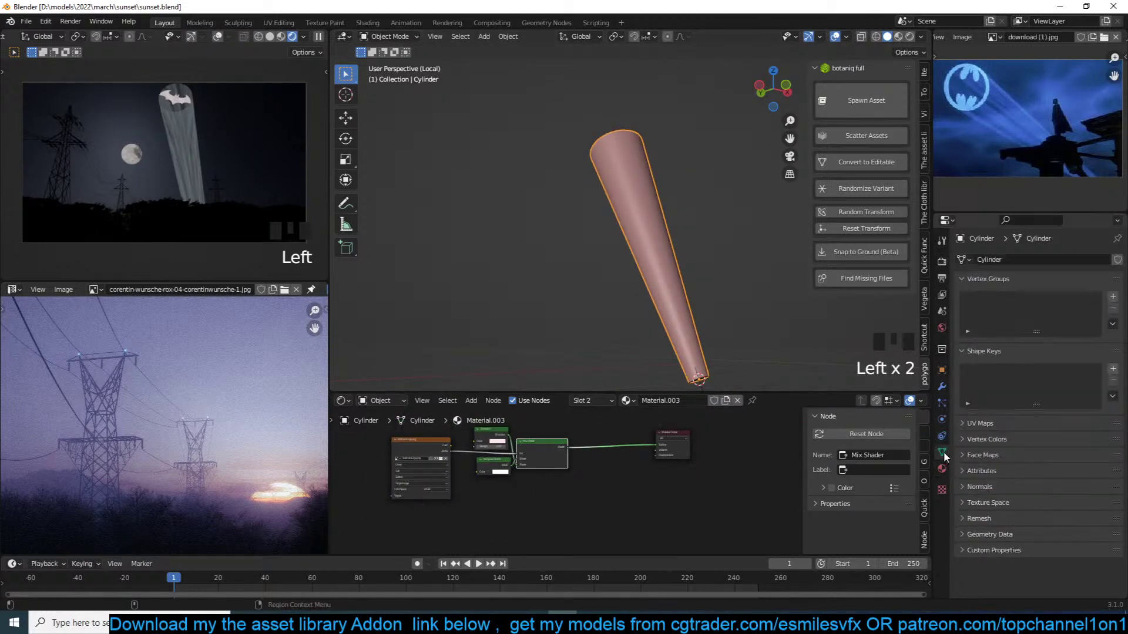
pyautogui.hotkey('ctrl', 's')
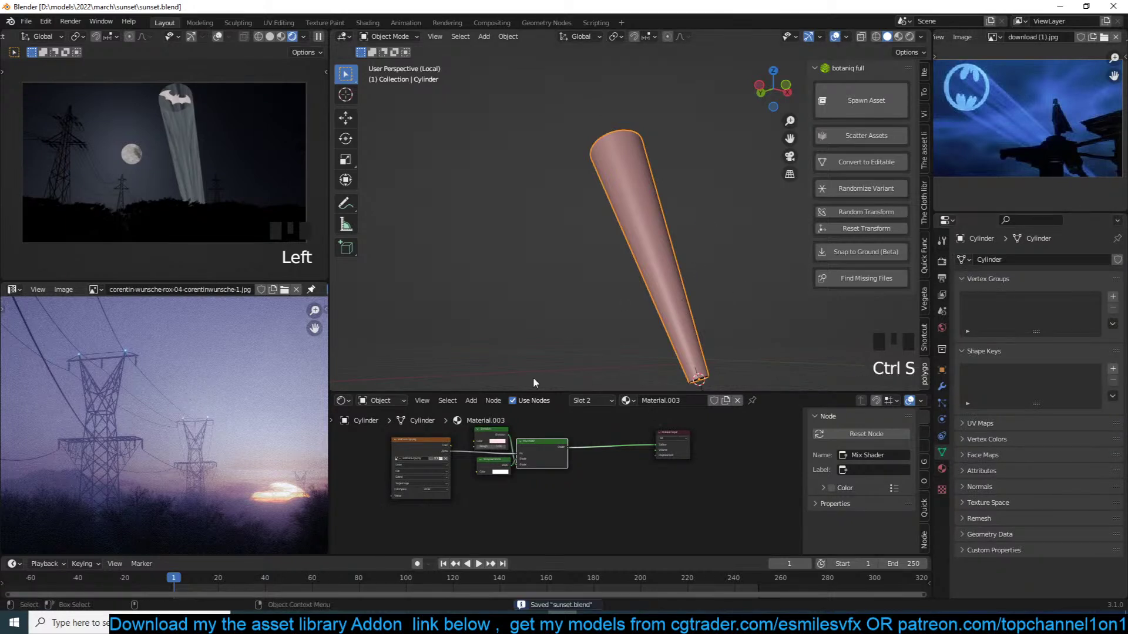
pyautogui.click(941, 468)
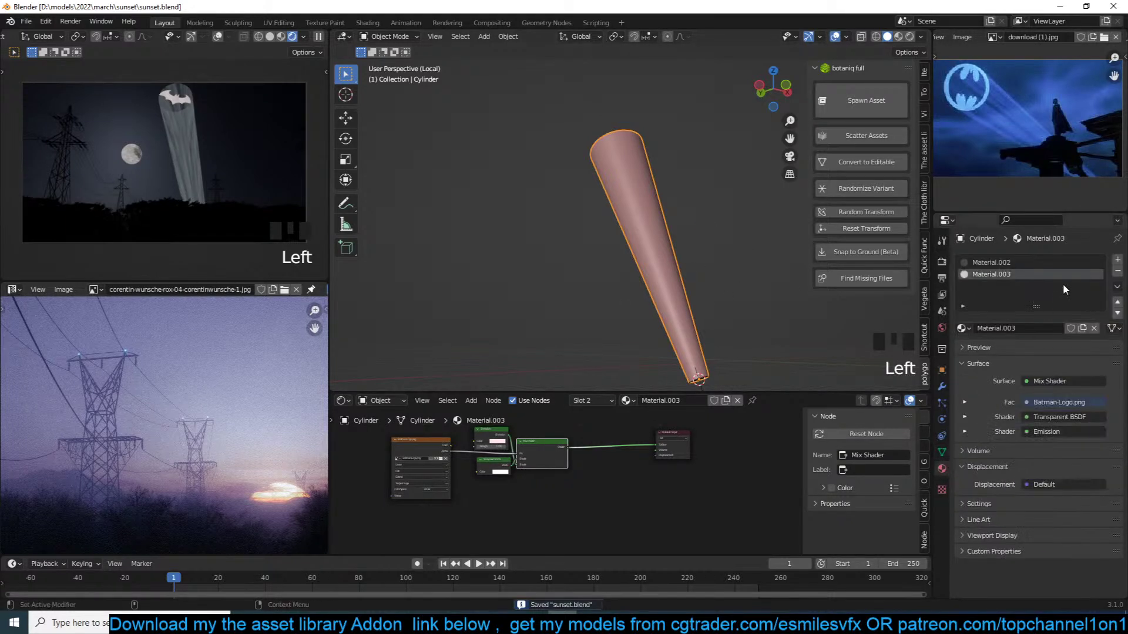
pyautogui.click(998, 262)
pyautogui.click(941, 453)
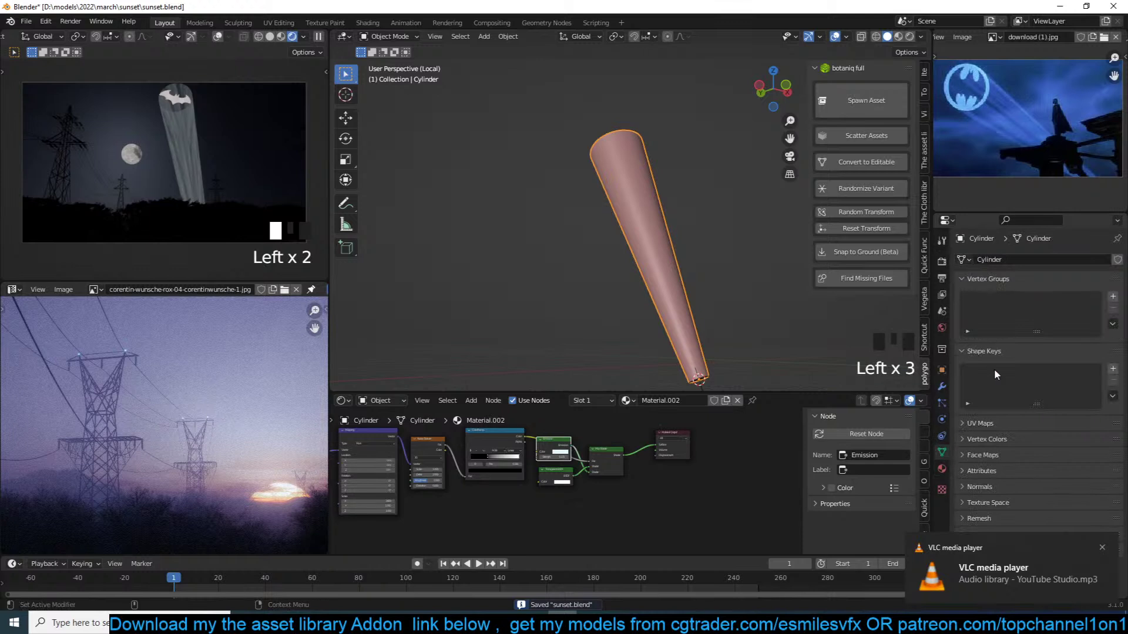
pyautogui.click(1076, 422)
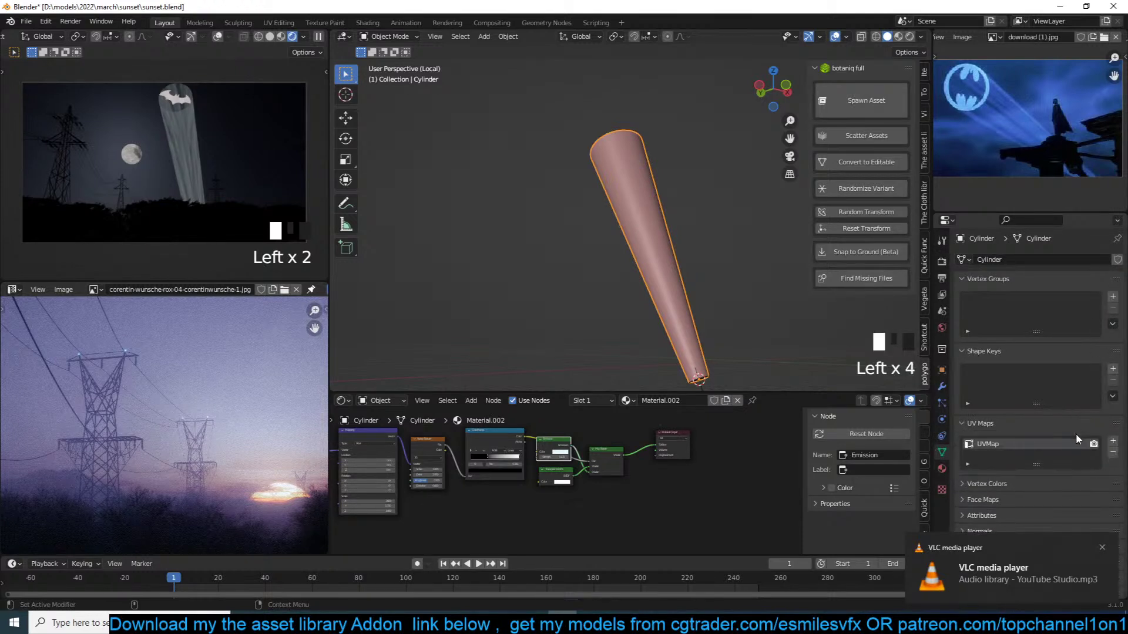
pyautogui.click(1113, 444)
# Select all of the cylinder's faces in Edit Mode and unwrap them into the new UV map
pyautogui.press('Tab')
pyautogui.press('a')
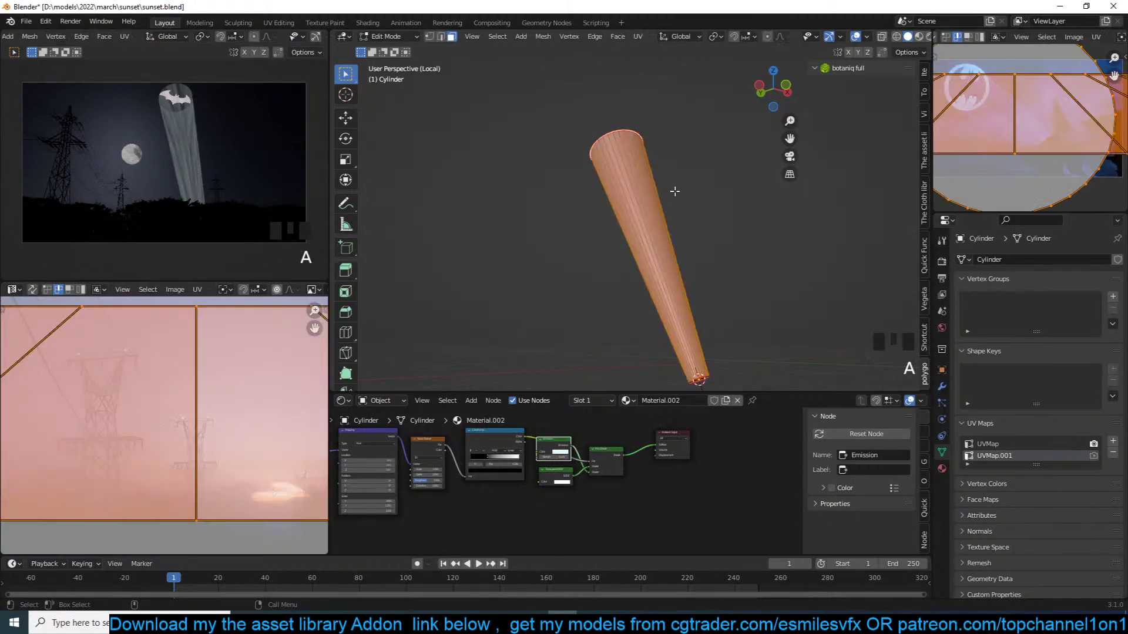
pyautogui.press('u')
pyautogui.click(675, 93)
# Rotate all of the cylinder's UV islands by 90 degrees so the fan-shaped side island points upward
pyautogui.scroll(-2, 1098, 107)
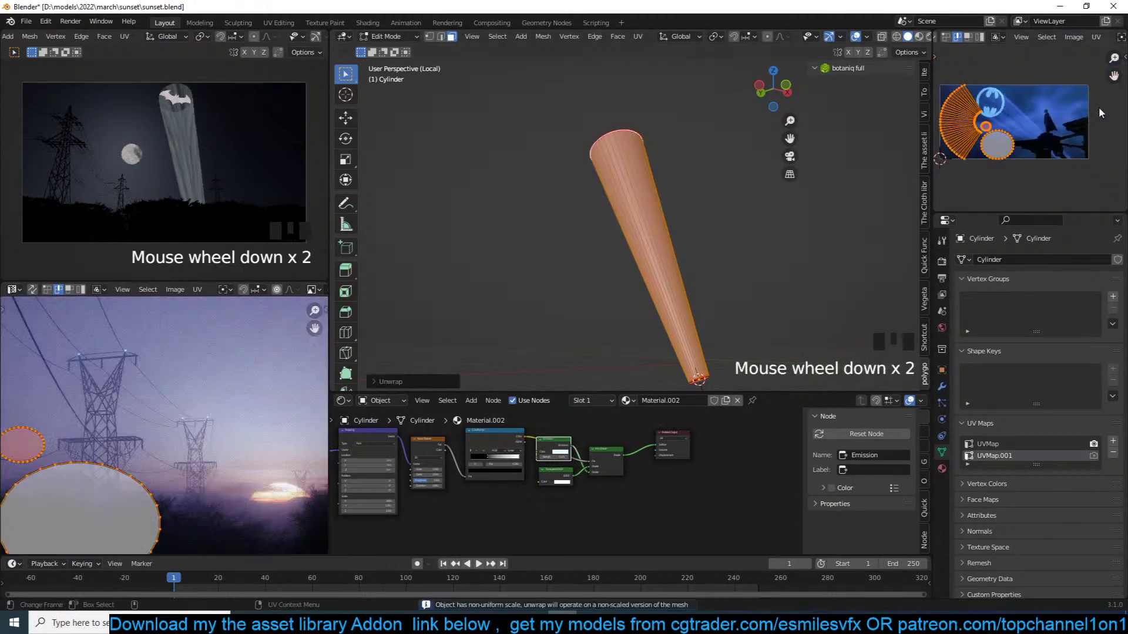
pyautogui.write('r960')
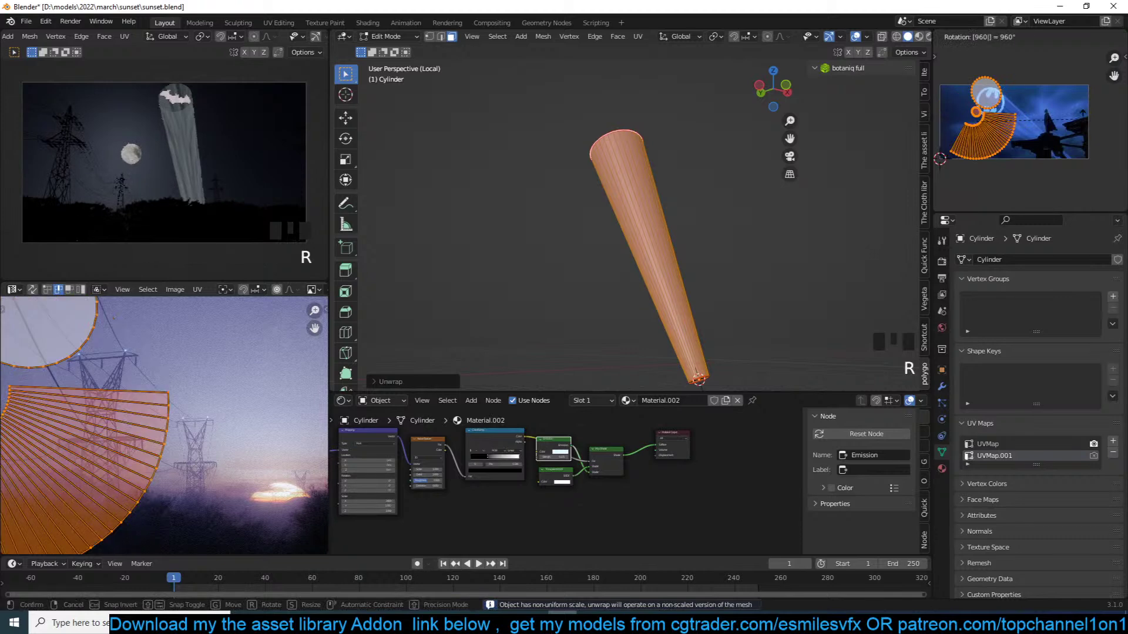
pyautogui.rightClick(1083, 121)
pyautogui.write('r')
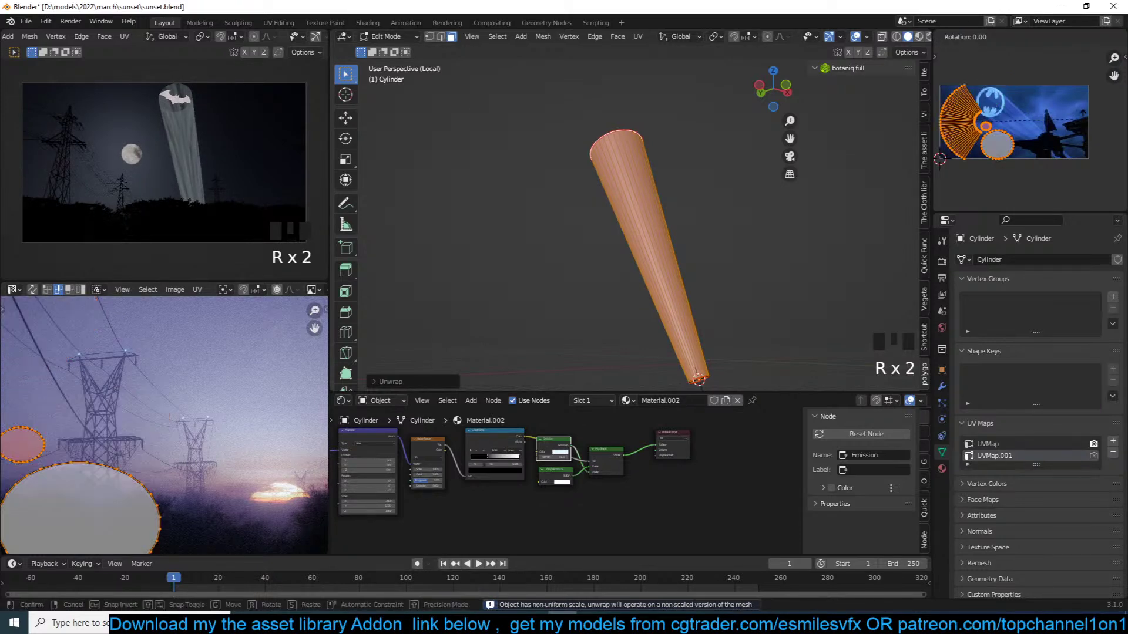
pyautogui.write('90')
pyautogui.click(1082, 120)
# Move the UV islands over the lower part of the reference image and scale them up to roughly twice their size
pyautogui.press('g')
pyautogui.click(1117, 154)
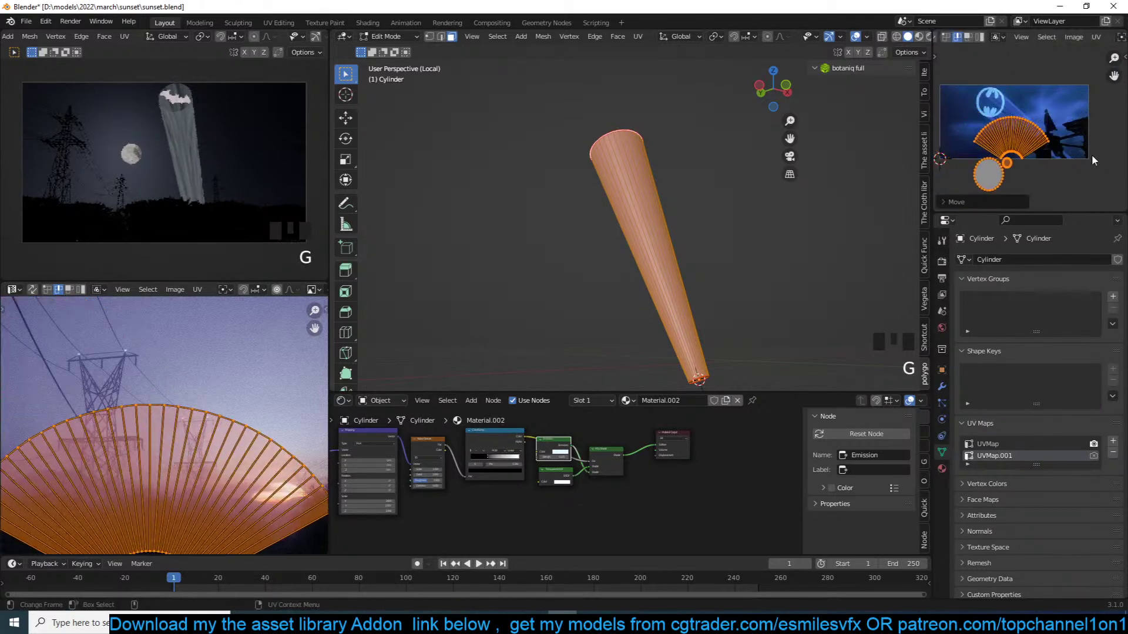
pyautogui.press('s')
pyautogui.click(1029, 163)
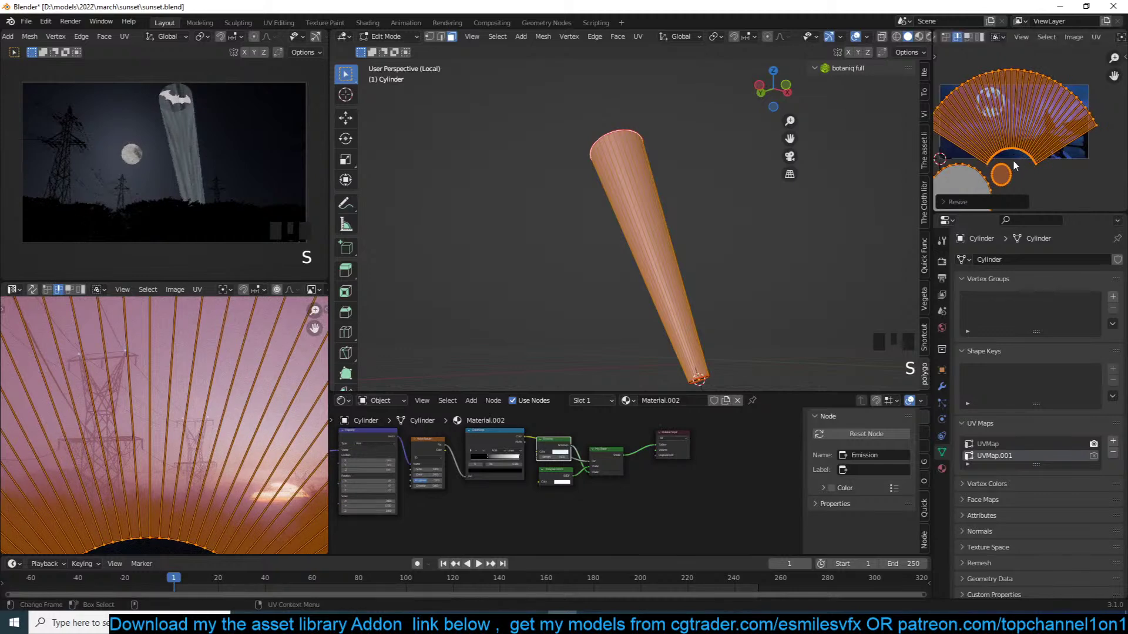
# Rescale and nudge the cylinder's UV islands over the reference image, leave Edit Mode and save the file
pyautogui.press('s')
pyautogui.click(1073, 146)
pyautogui.press('g')
pyautogui.click(1071, 147)
pyautogui.press('Tab')
pyautogui.hotkey('ctrl', 's')
# Add a Gradient Texture node to Material.002, preview it and give it Mapping and Texture Coordinate nodes
pyautogui.scroll(4, 617, 474)
pyautogui.scroll(1, 615, 470)
pyautogui.moveTo(615, 469); pyautogui.dragTo(671, 489, button='middle')
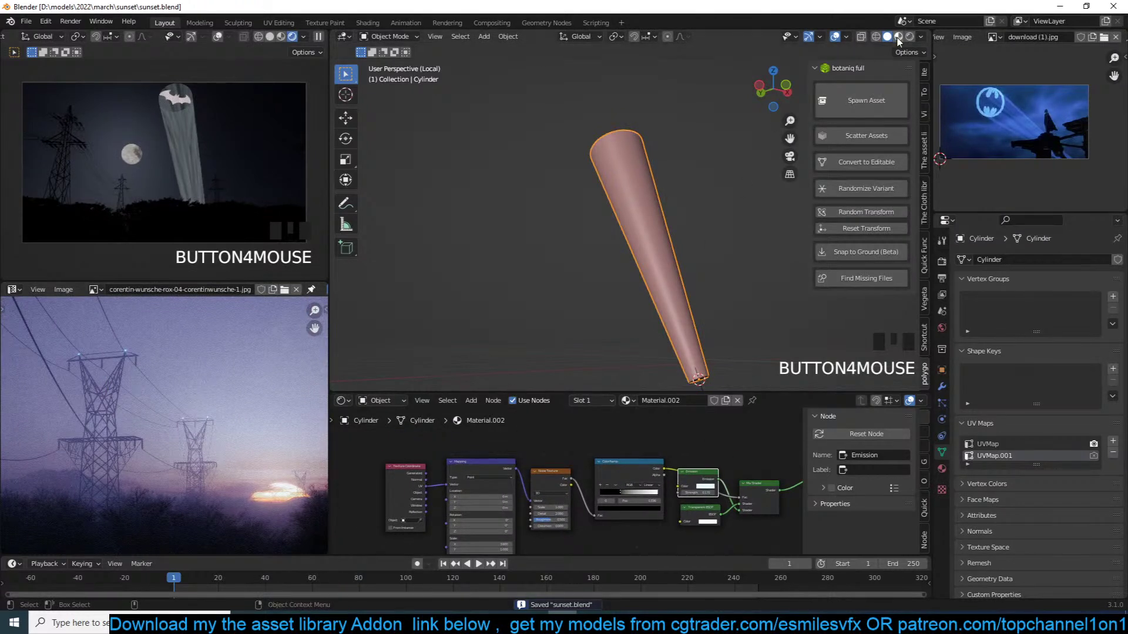
pyautogui.hotkey('shift', 'a')
pyautogui.moveTo(479, 445)
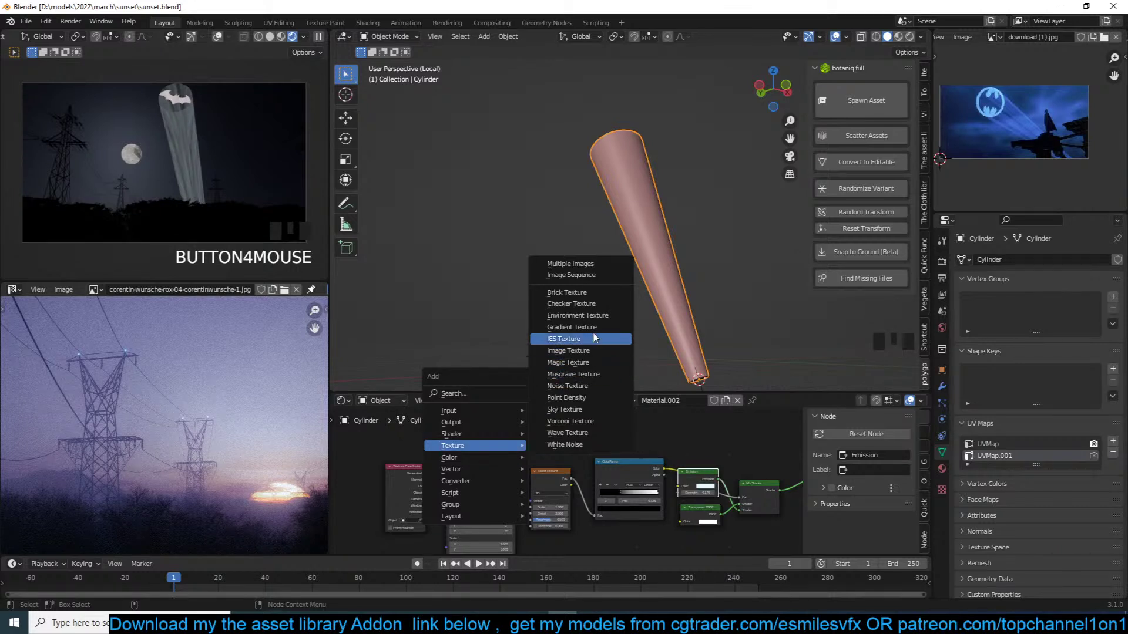
pyautogui.click(570, 327)
pyautogui.click(493, 413)
pyautogui.scroll(4, 523, 476)
pyautogui.keyDown('ctrl'); pyautogui.keyDown('shift'); pyautogui.click(523, 445); pyautogui.keyUp('shift'); pyautogui.keyUp('ctrl')
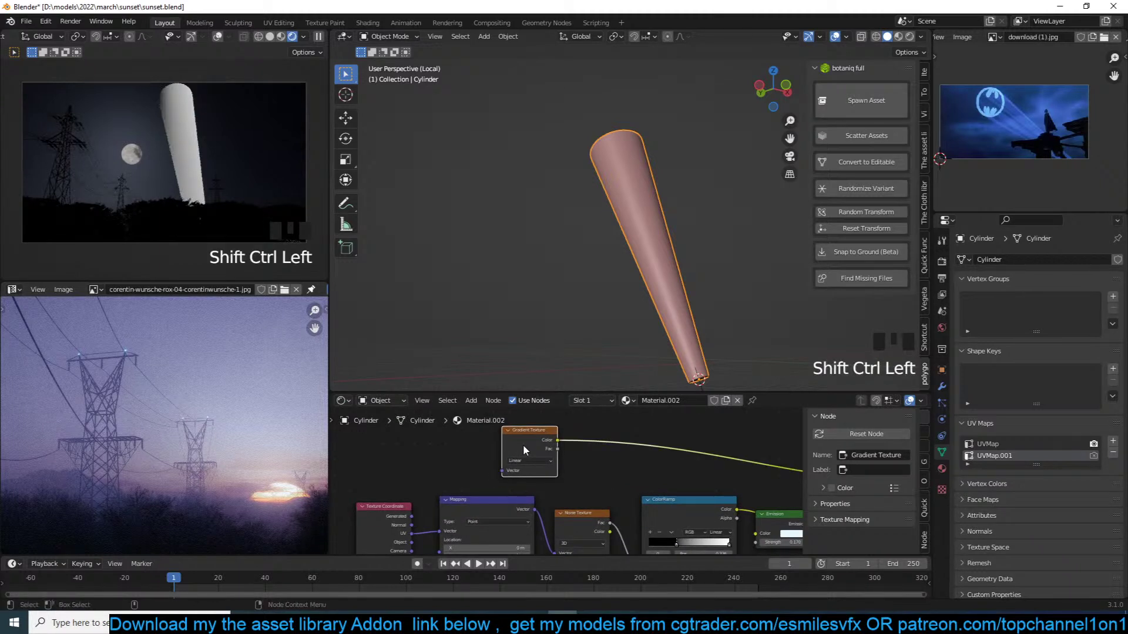
pyautogui.hotkey('ctrl', 't')
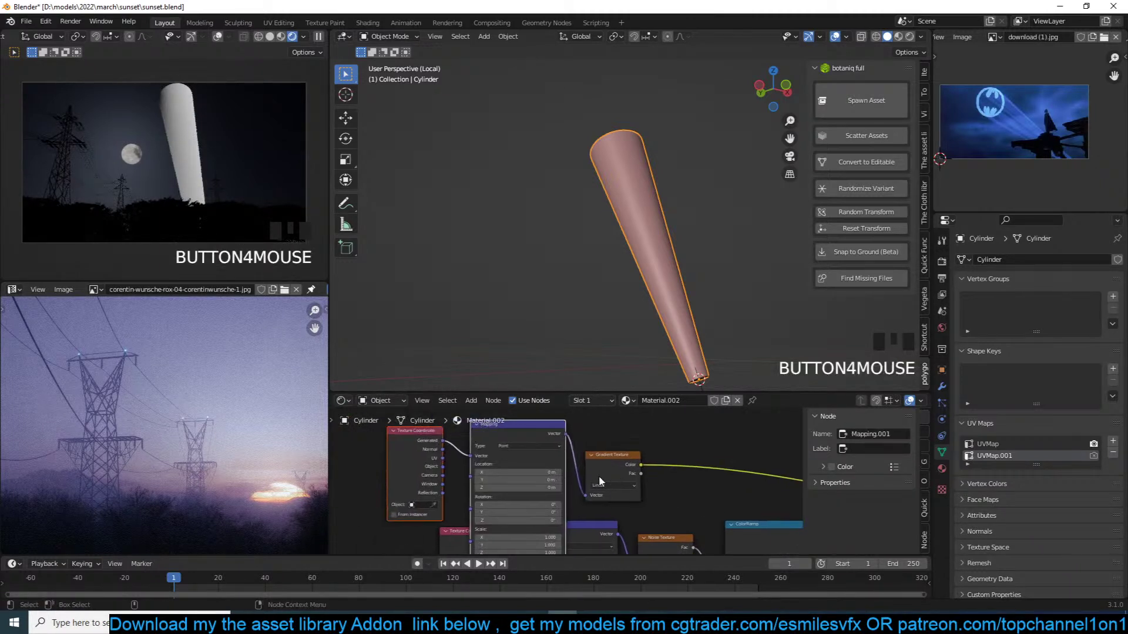
# Delete the Gradient Texture node together with its Mapping and Texture Coordinate nodes
pyautogui.scroll(2, 494, 452)
pyautogui.click(619, 460)
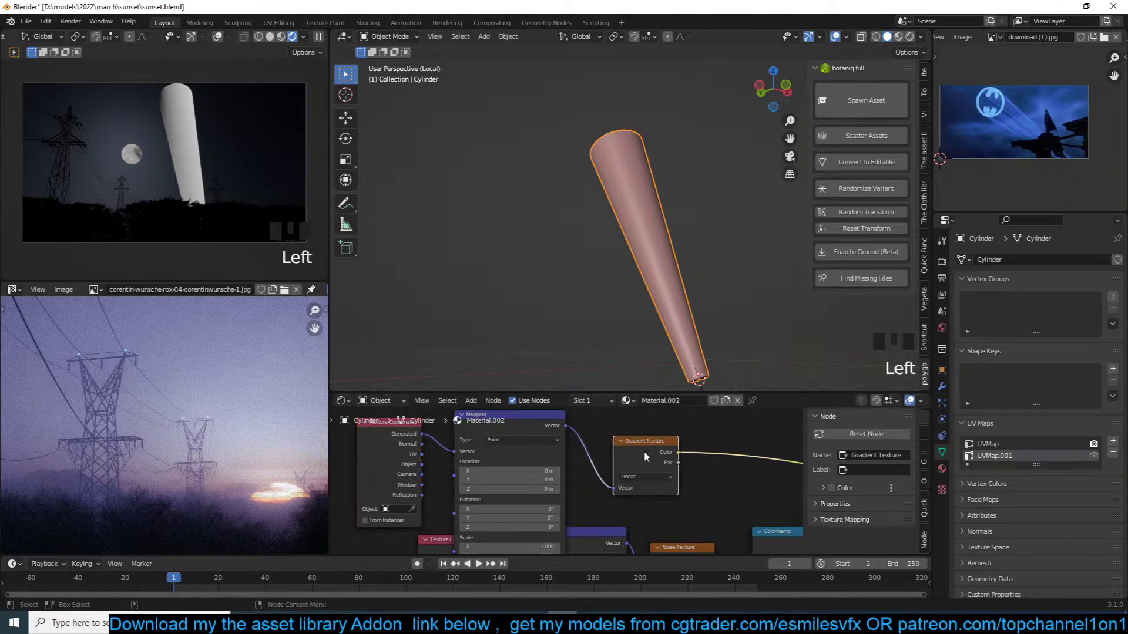
pyautogui.scroll(-5, 619, 464)
pyautogui.moveTo(656, 454); pyautogui.dragTo(440, 466)
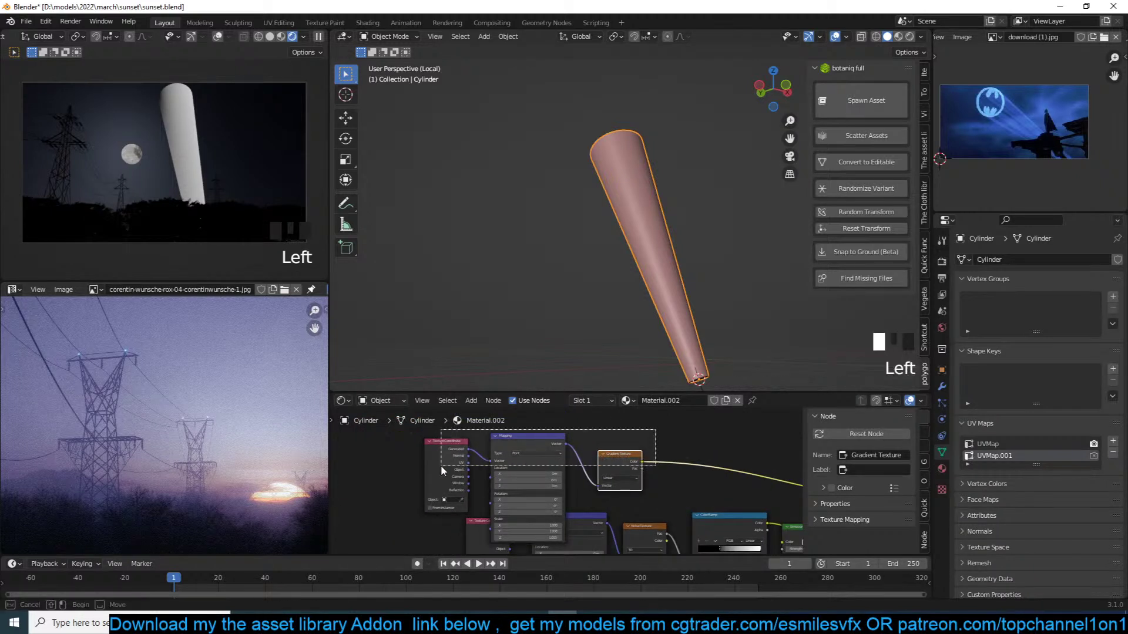
pyautogui.press('x')
pyautogui.hotkey('shift', 'a')
pyautogui.moveTo(425, 464)
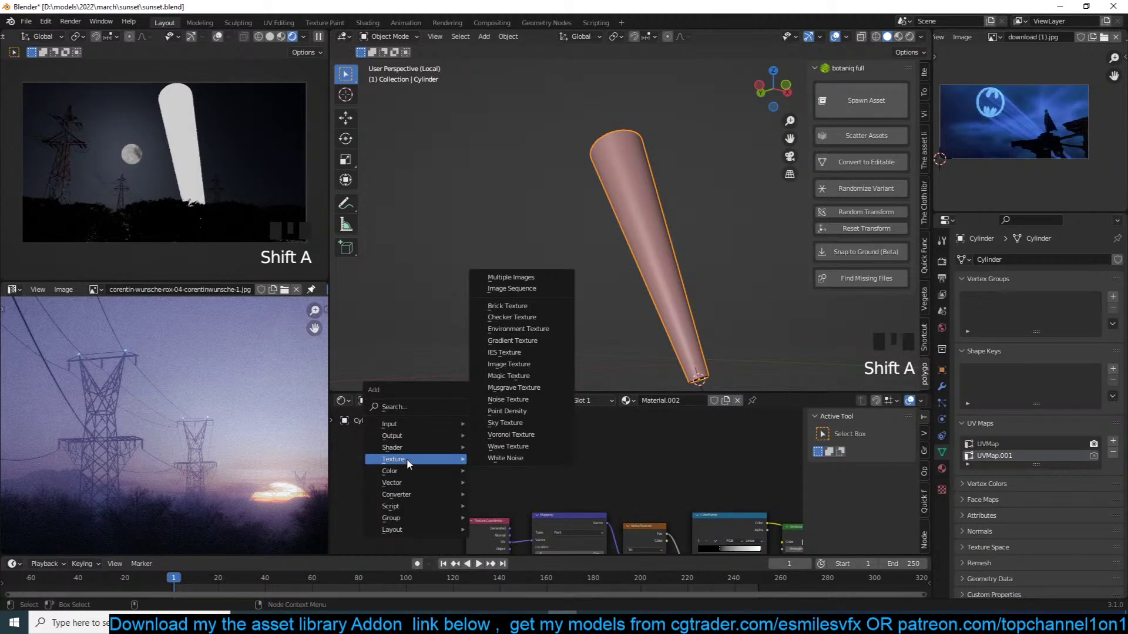
pyautogui.moveTo(407, 483)
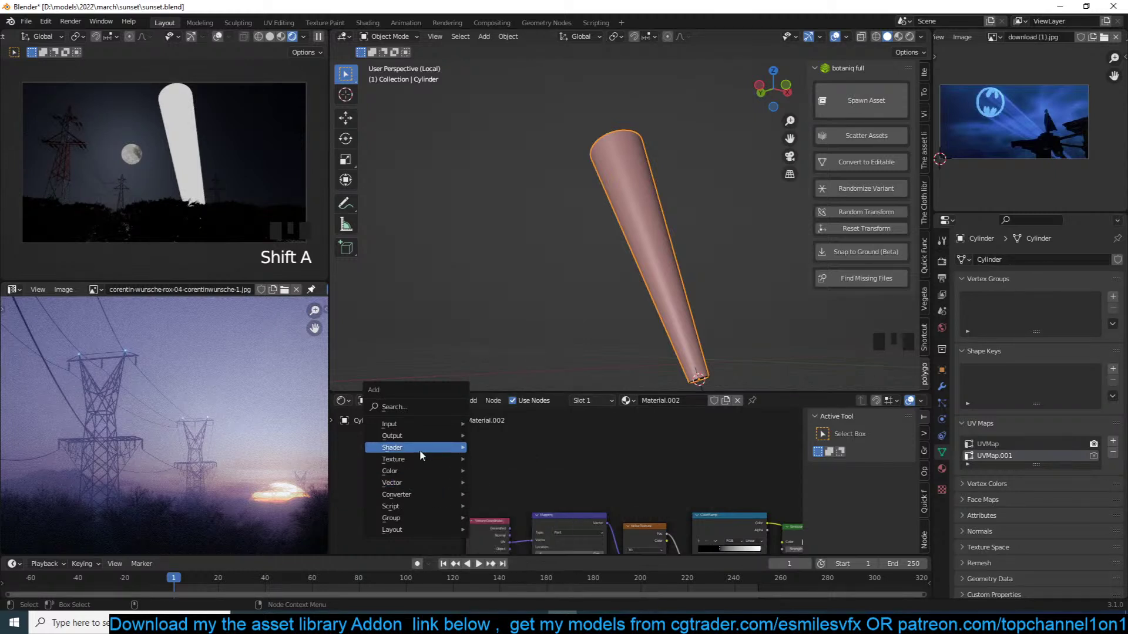
pyautogui.click(570, 525)
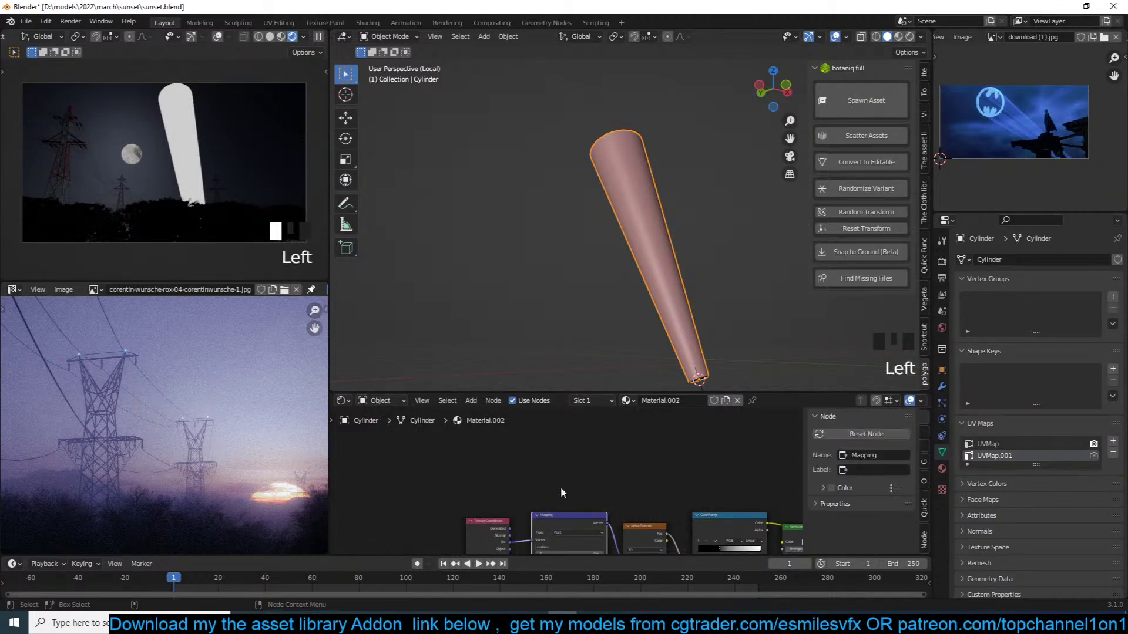
# Duplicate the existing Texture Coordinate node and place the copy in the empty space above the node chain
pyautogui.click(493, 521)
pyautogui.hotkey('shift', 'd')
pyautogui.click(434, 449)
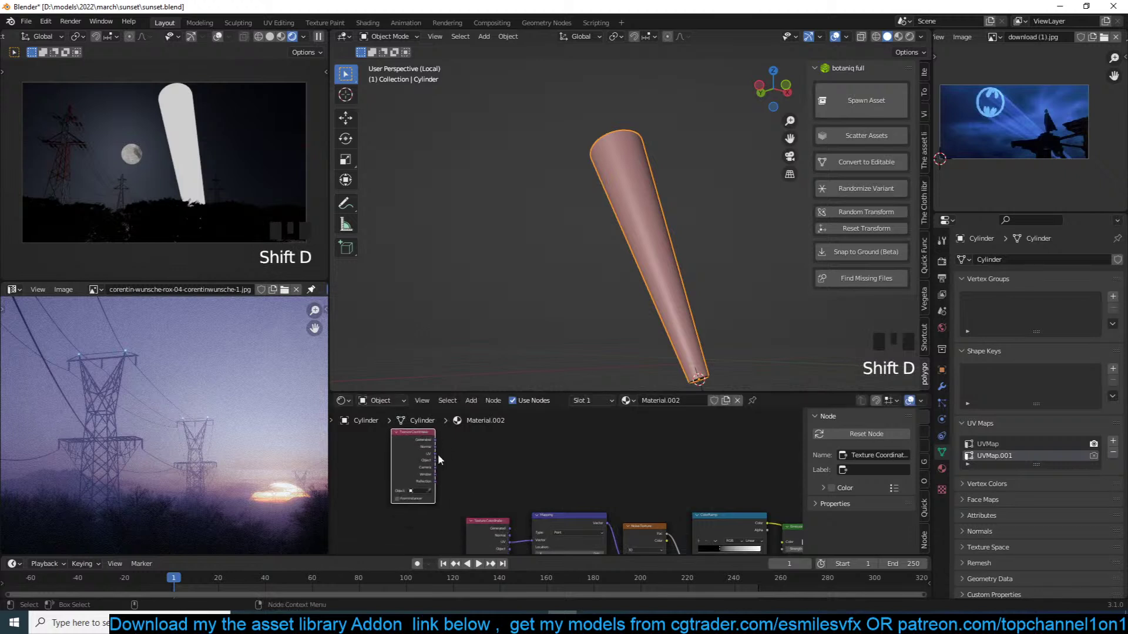
pyautogui.scroll(3, 433, 498)
# Add a Separate XYZ node and connect the copied Texture Coordinate's Object output to its Vector input
pyautogui.hotkey('shift', 'a')
pyautogui.moveTo(446, 498)
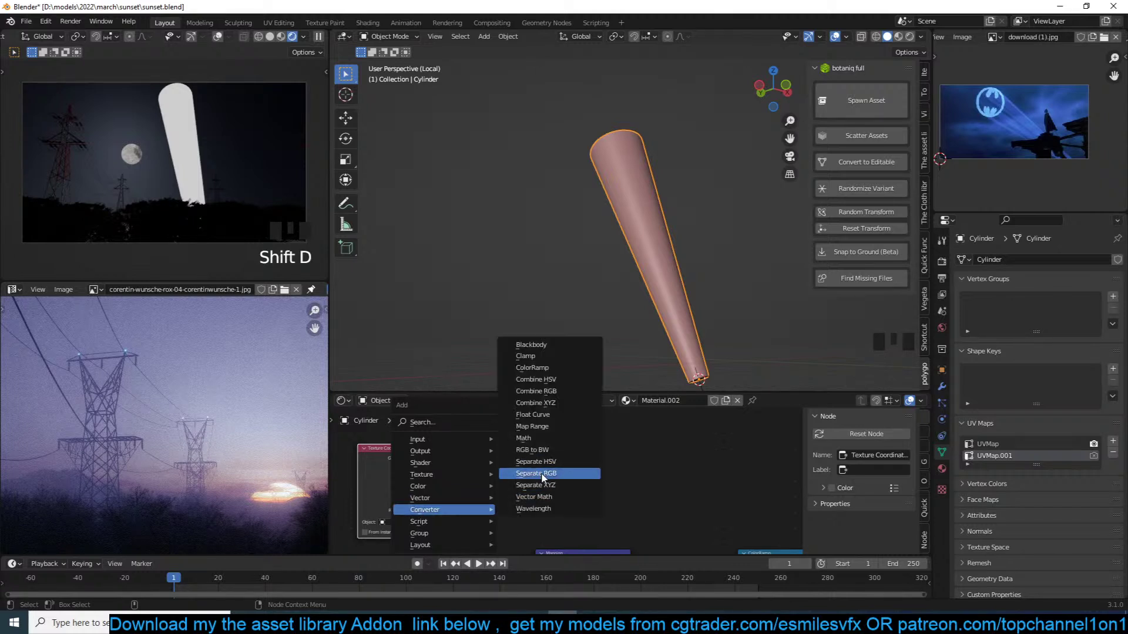
pyautogui.click(536, 485)
pyautogui.click(531, 485)
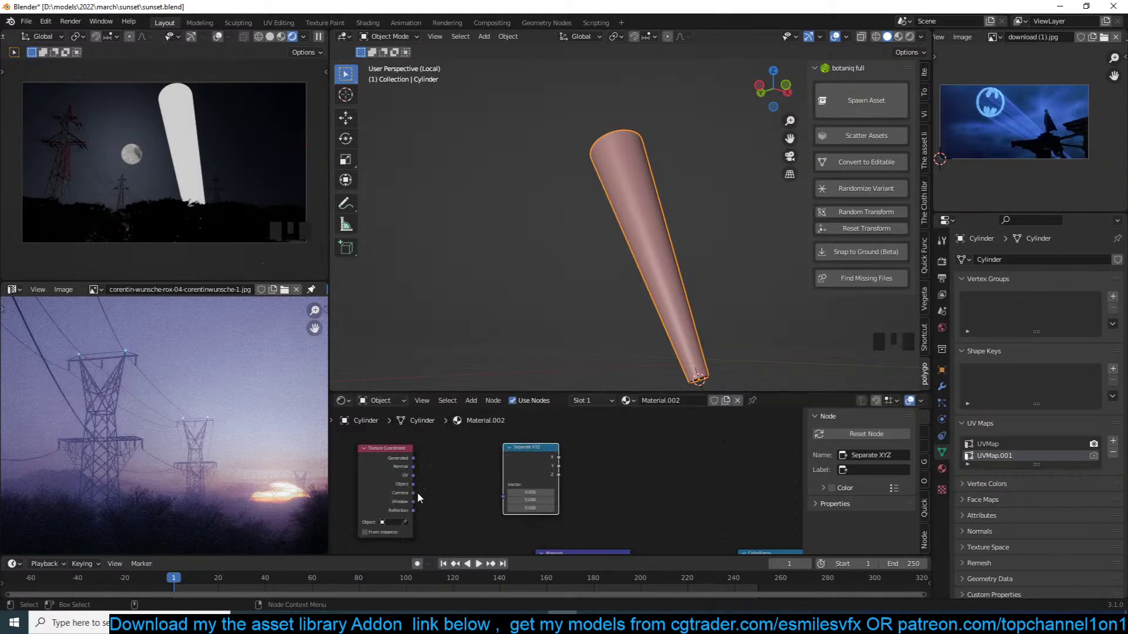
pyautogui.moveTo(414, 484); pyautogui.dragTo(503, 497)
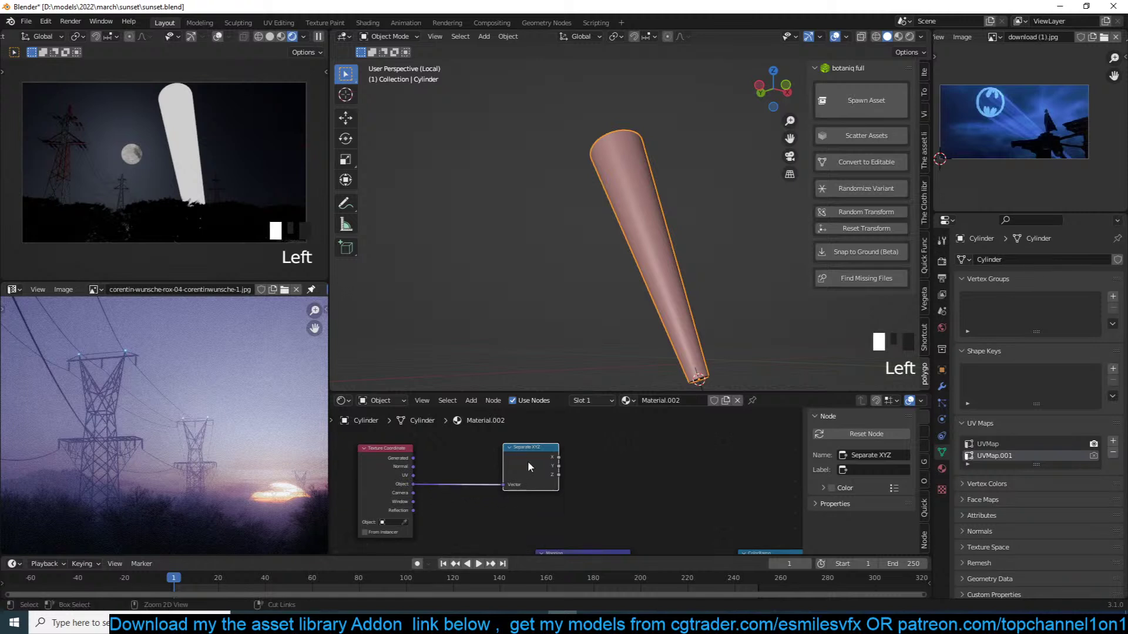
# Preview the Separate XYZ node's Z output on the beam and save the file
pyautogui.keyDown('ctrl'); pyautogui.keyDown('shift'); pyautogui.click(527, 460); pyautogui.keyUp('shift'); pyautogui.keyUp('ctrl')
pyautogui.keyDown('ctrl'); pyautogui.keyDown('shift'); pyautogui.click(528, 460); pyautogui.keyUp('shift'); pyautogui.keyUp('ctrl')
pyautogui.keyDown('ctrl'); pyautogui.keyDown('shift'); pyautogui.click(527, 460); pyautogui.keyUp('shift'); pyautogui.keyUp('ctrl')
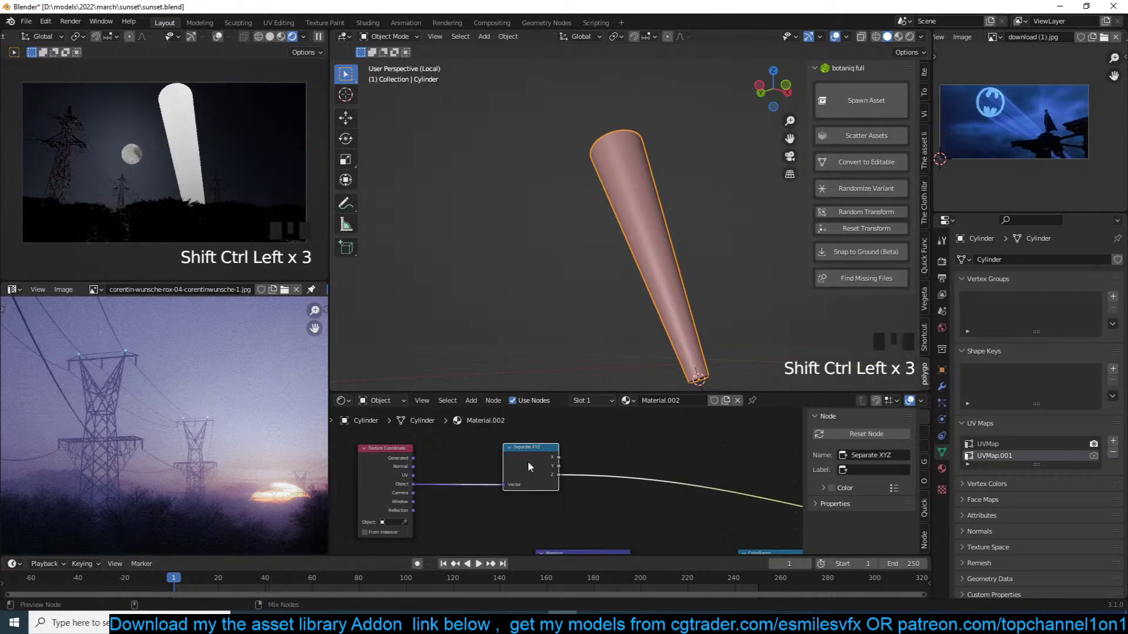
pyautogui.hotkey('ctrl', 's')
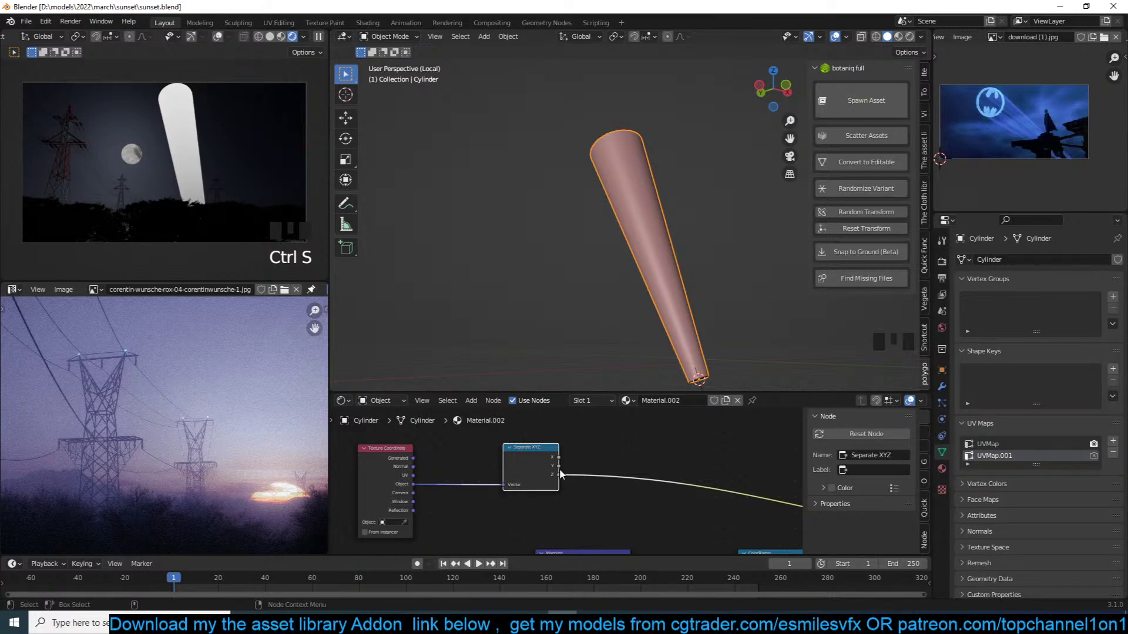
pyautogui.click(643, 481)
pyautogui.scroll(2, 643, 482)
pyautogui.hotkey('ctrl', 's')
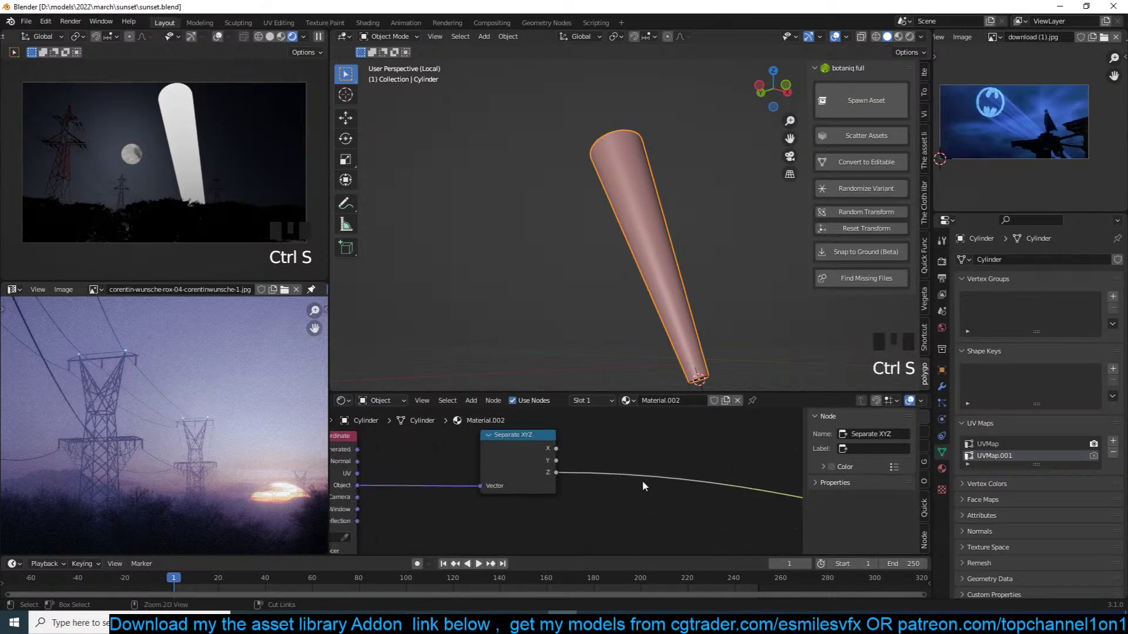
# Insert a Math node on the link from the Separate XYZ node's Z output
pyautogui.click(499, 448)
pyautogui.hotkey('shift', 'a')
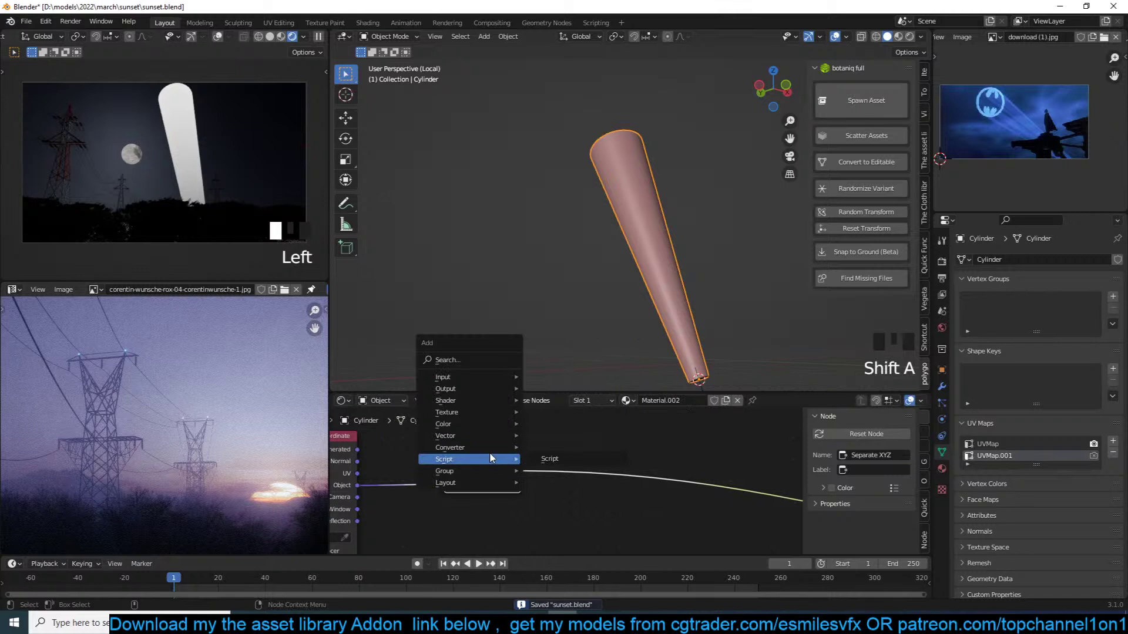
pyautogui.moveTo(495, 446)
pyautogui.click(597, 389)
pyautogui.click(629, 489)
# Try the Math node as Add with -4.7 and as Multiply with 2.2, undoing each value change
pyautogui.moveTo(628, 489); pyautogui.dragTo(585, 490)
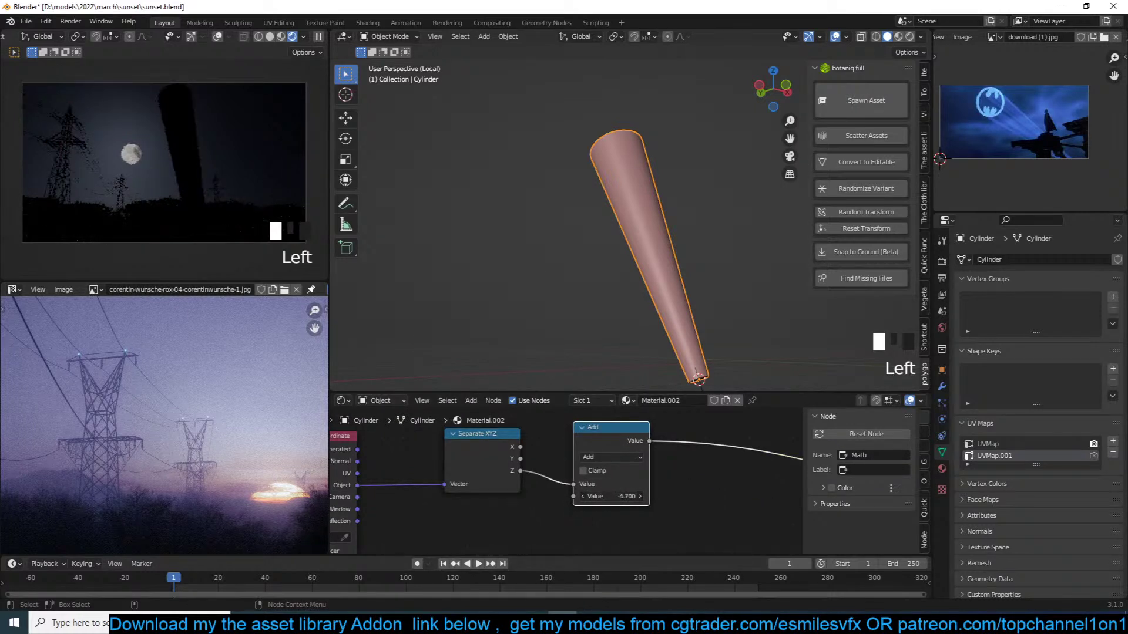
pyautogui.hotkey('ctrl', 'z')
pyautogui.click(626, 449)
pyautogui.click(625, 456)
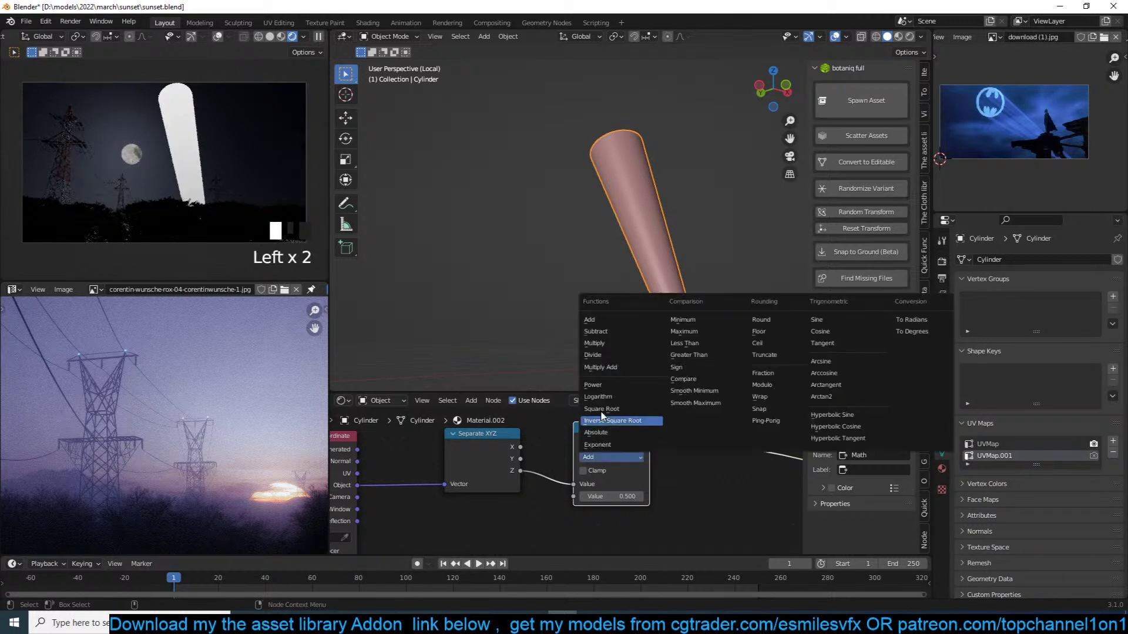
pyautogui.click(618, 346)
pyautogui.moveTo(611, 496); pyautogui.dragTo(628, 496)
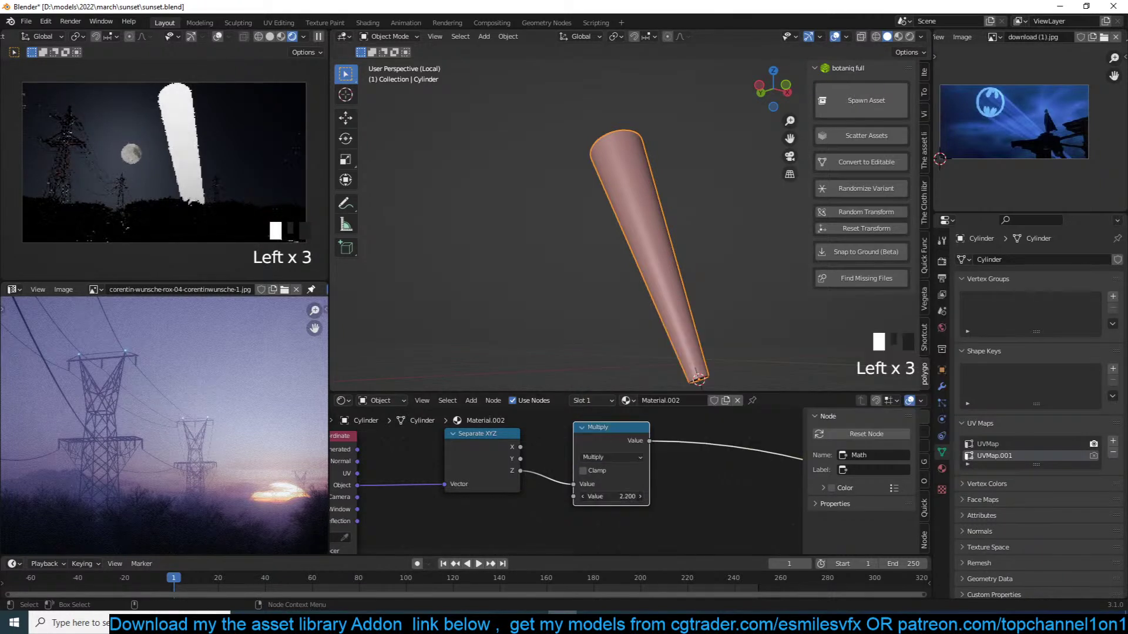
pyautogui.hotkey('ctrl', 'z')
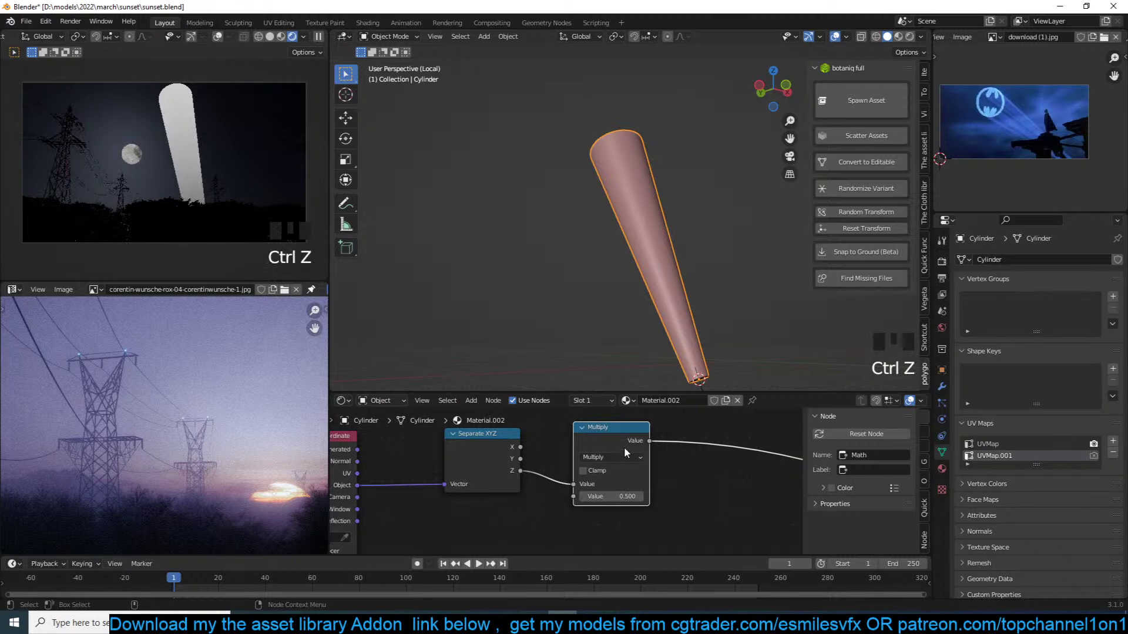
# Switch the Math node to Power with an exponent of 4.2 and reposition the Separate XYZ node
pyautogui.click(609, 456)
pyautogui.click(615, 387)
pyautogui.moveTo(610, 497); pyautogui.dragTo(693, 496)
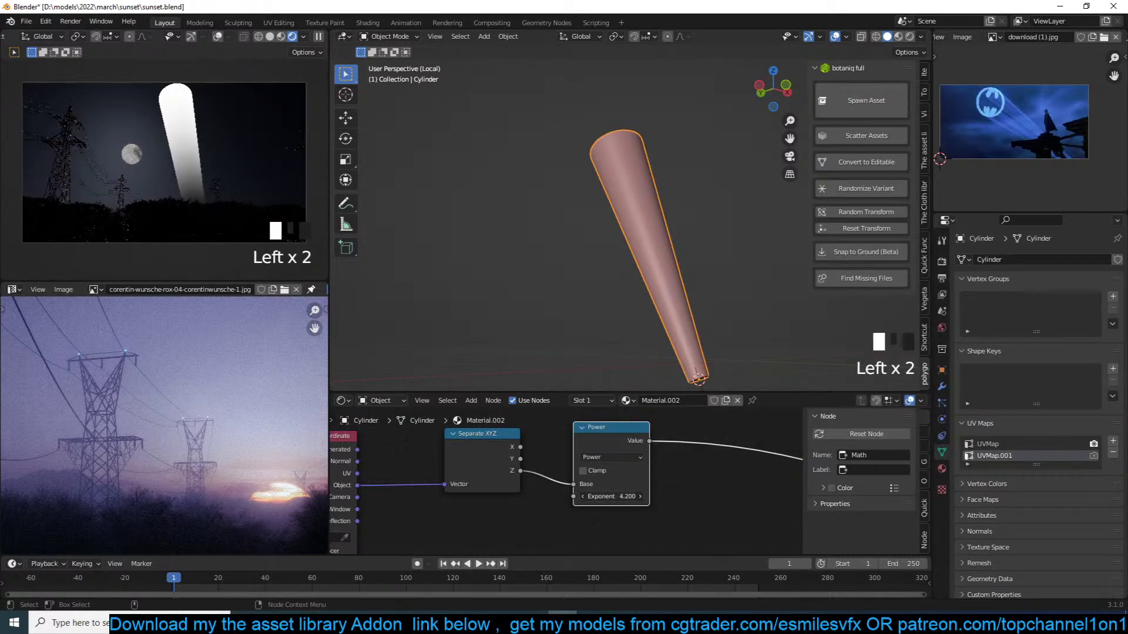
pyautogui.scroll(-3, 568, 484)
pyautogui.moveTo(506, 448); pyautogui.dragTo(484, 461)
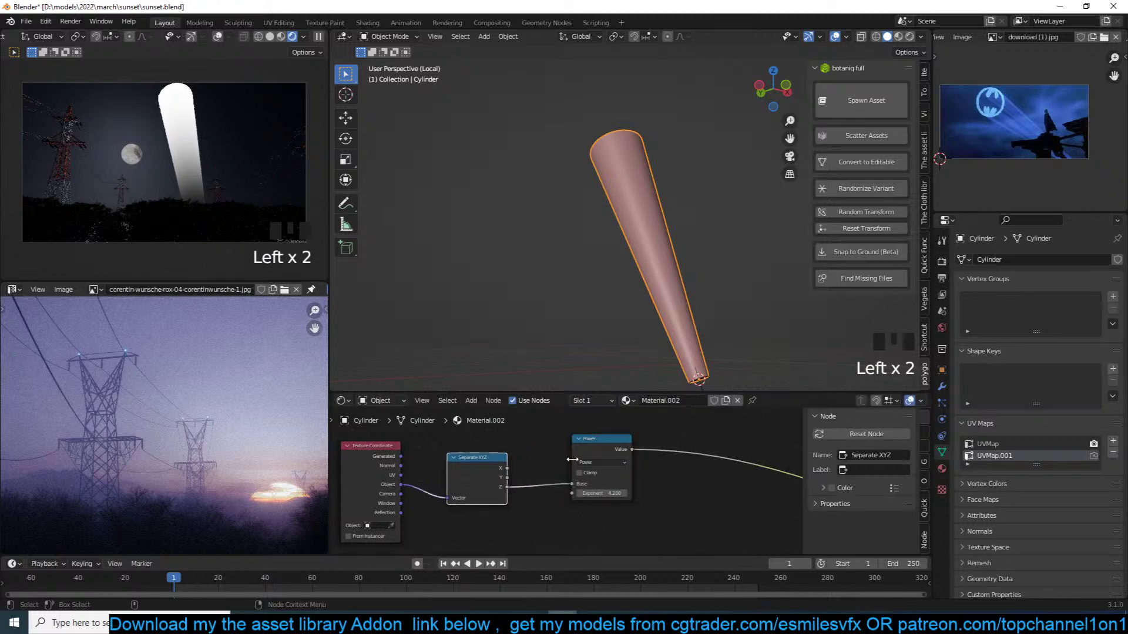
# Duplicate the Power node and insert the copy between Separate XYZ and the original Power node
pyautogui.click(587, 452)
pyautogui.hotkey('shift', 'd')
pyautogui.click(584, 486)
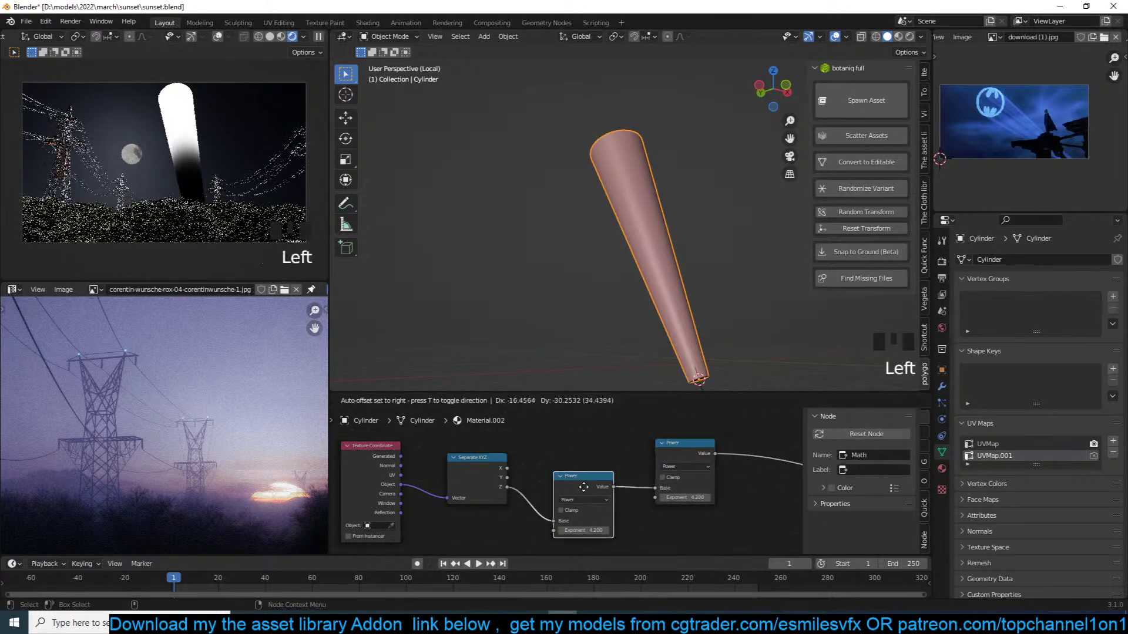
pyautogui.scroll(2, 584, 488)
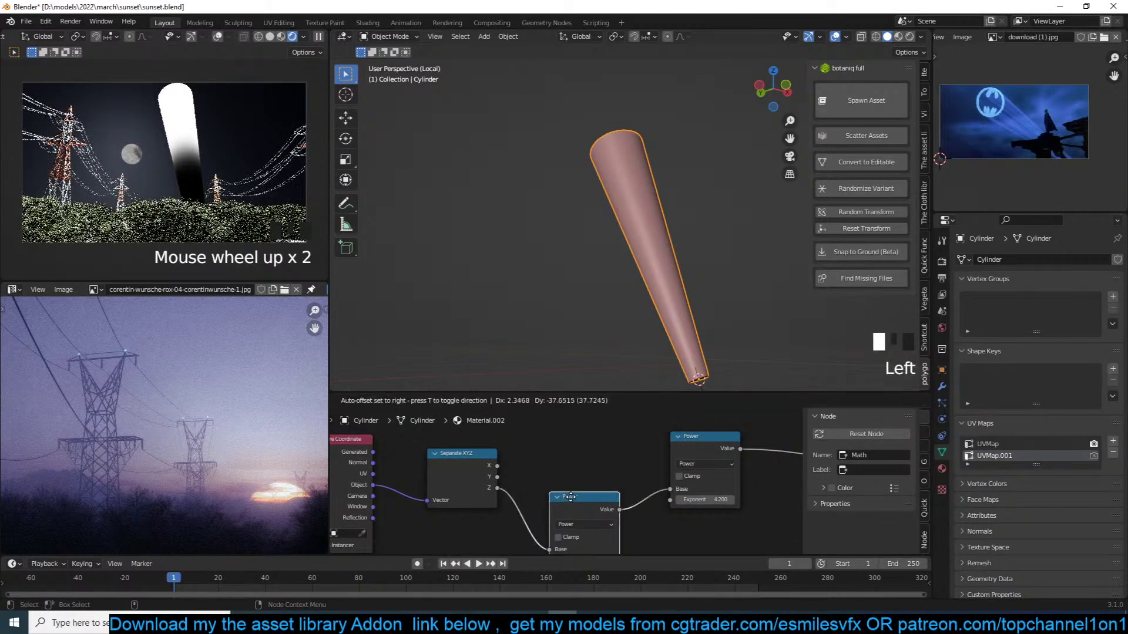
pyautogui.click(569, 499)
# Duplicate the Power node again, feed it the Z output and set it to Multiply by -1
pyautogui.hotkey('shift', 'd')
pyautogui.click(562, 453)
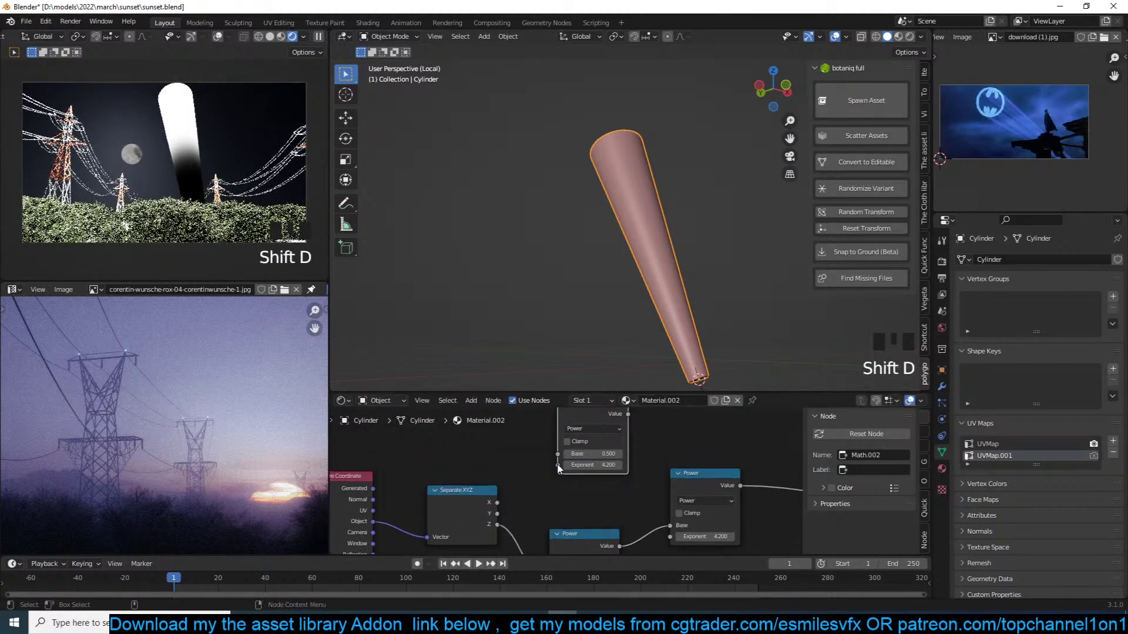
pyautogui.moveTo(498, 524); pyautogui.dragTo(558, 454)
pyautogui.click(594, 428)
pyautogui.click(577, 480)
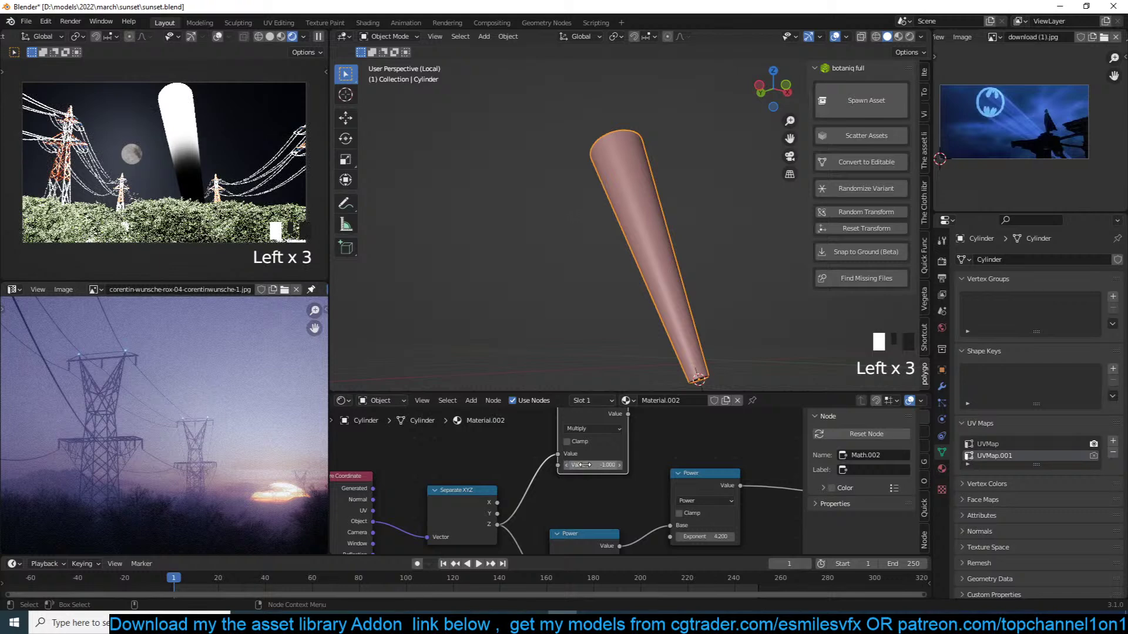
# Preview the Multiply and final Power nodes alternately on the beam, move the Multiply node slightly lower and save
pyautogui.keyDown('ctrl'); pyautogui.keyDown('shift'); pyautogui.click(601, 414); pyautogui.keyUp('shift'); pyautogui.keyUp('ctrl')
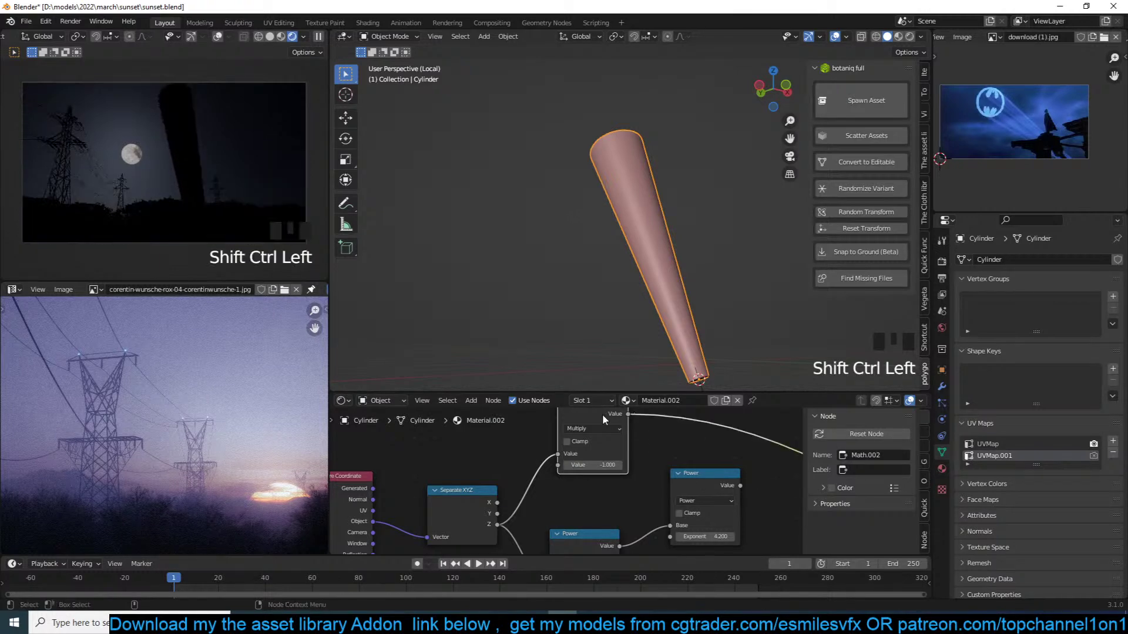
pyautogui.scroll(-2, 600, 417)
pyautogui.keyDown('ctrl'); pyautogui.keyDown('shift'); pyautogui.click(681, 481); pyautogui.keyUp('shift'); pyautogui.keyUp('ctrl')
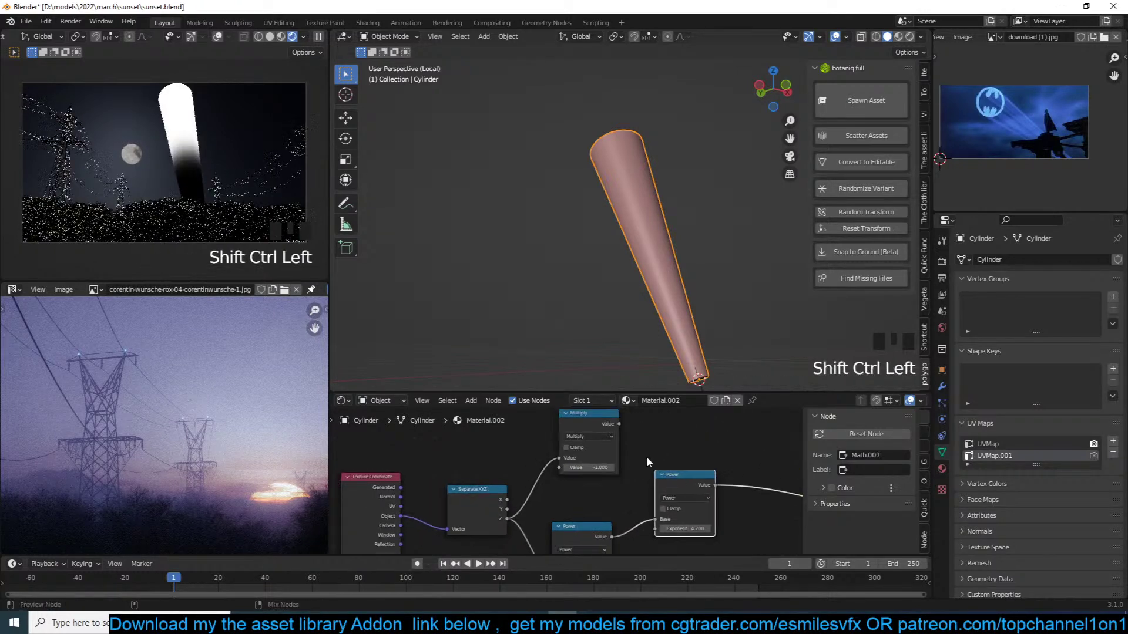
pyautogui.hotkey('ctrl', 's')
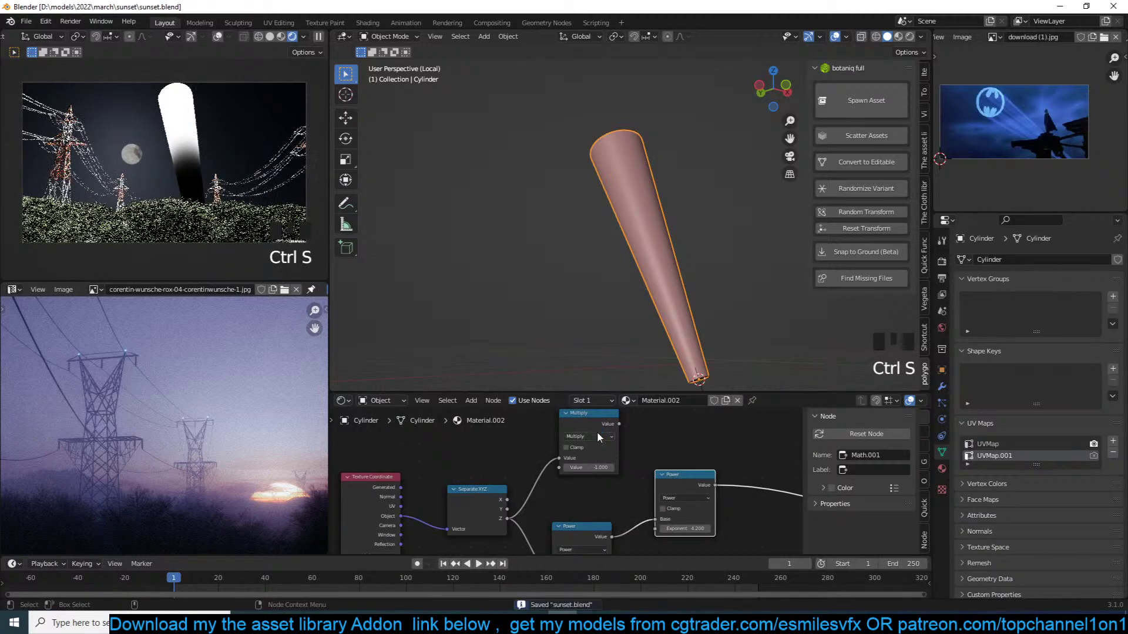
pyautogui.keyDown('ctrl'); pyautogui.keyDown('shift'); pyautogui.click(606, 423); pyautogui.keyUp('shift'); pyautogui.keyUp('ctrl')
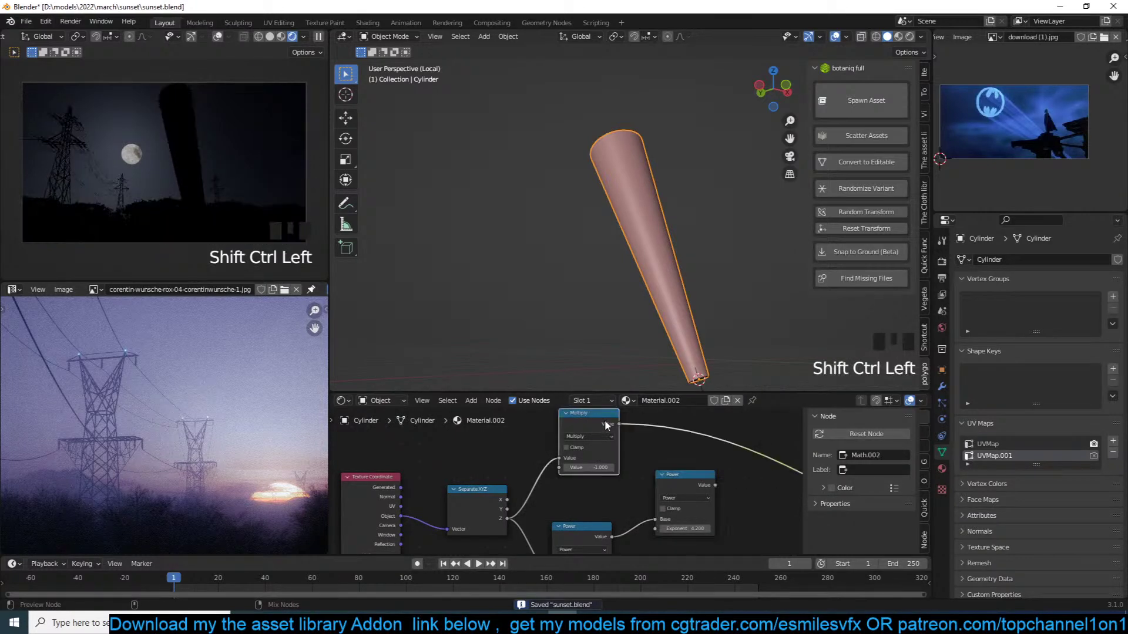
pyautogui.moveTo(605, 421); pyautogui.dragTo(595, 442)
pyautogui.hotkey('ctrl', 's')
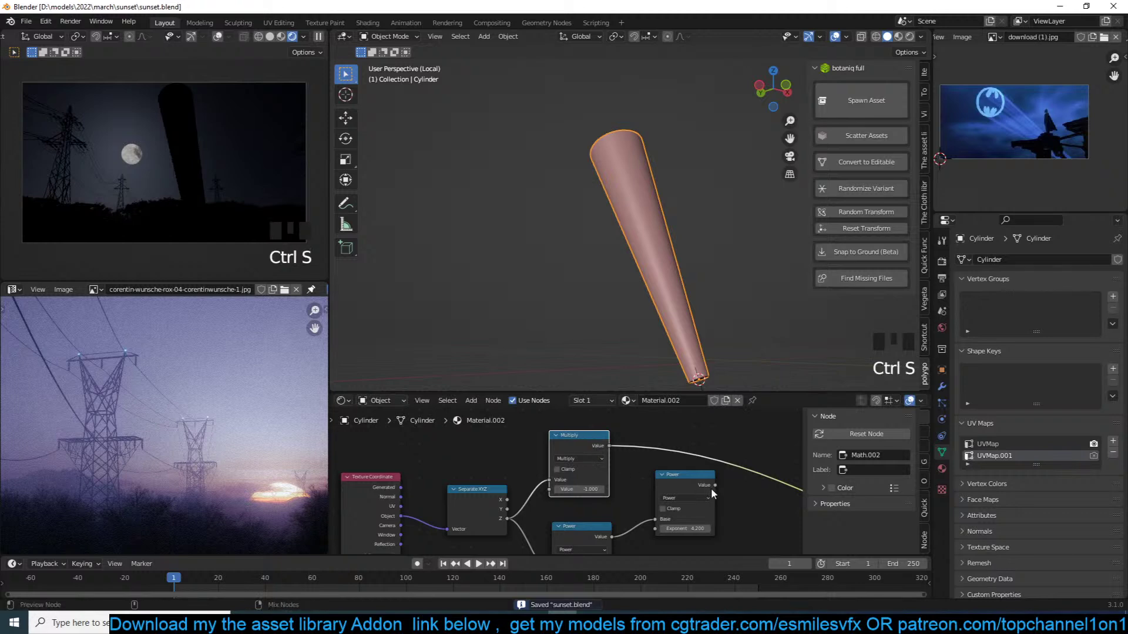
pyautogui.keyDown('ctrl'); pyautogui.keyDown('shift'); pyautogui.click(711, 489); pyautogui.keyUp('shift'); pyautogui.keyUp('ctrl')
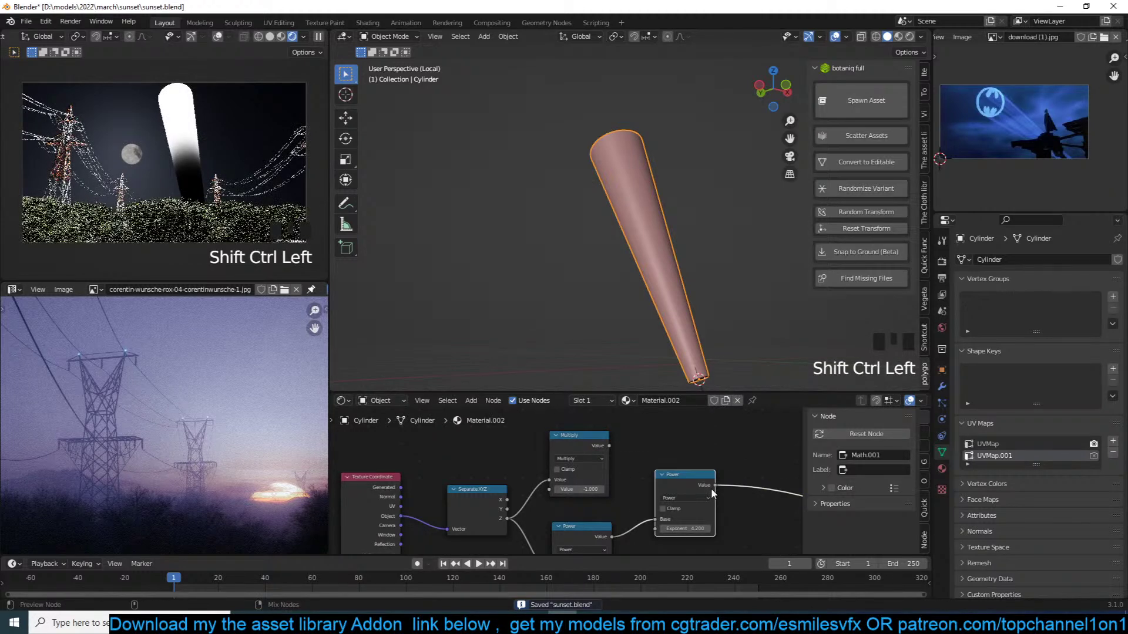
pyautogui.keyDown('ctrl'); pyautogui.keyDown('shift'); pyautogui.click(591, 447); pyautogui.keyUp('shift'); pyautogui.keyUp('ctrl')
# Duplicate the Multiply node, place the copy after it and set the copy to Add with a value of 1.8
pyautogui.scroll(2, 592, 464)
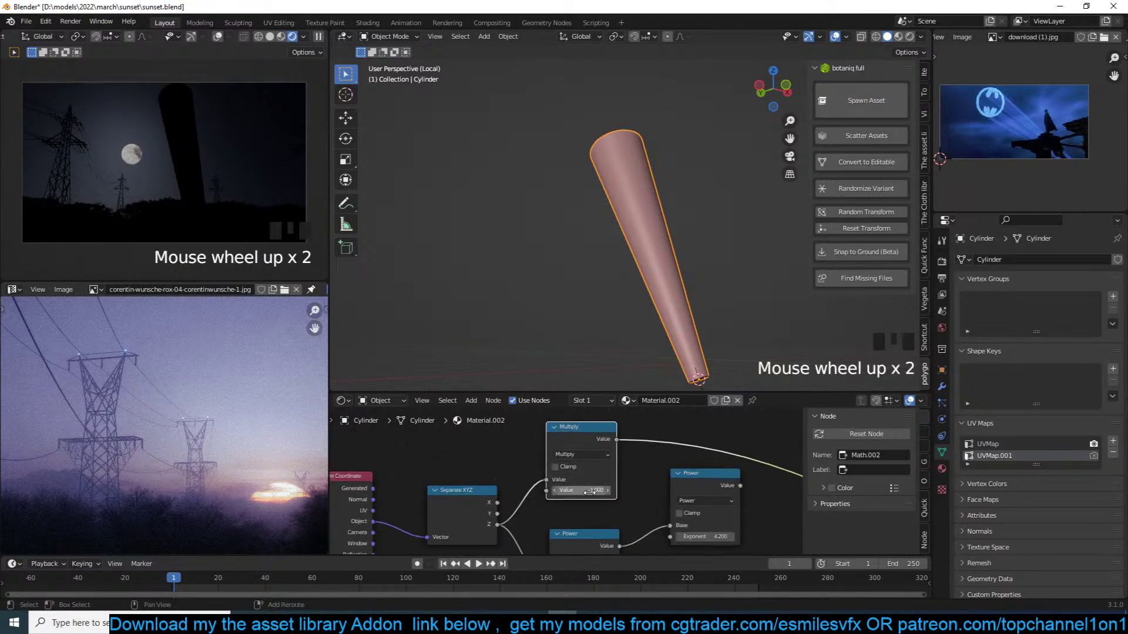
pyautogui.click(602, 441)
pyautogui.hotkey('shift', 'd')
pyautogui.click(683, 432)
pyautogui.click(688, 439)
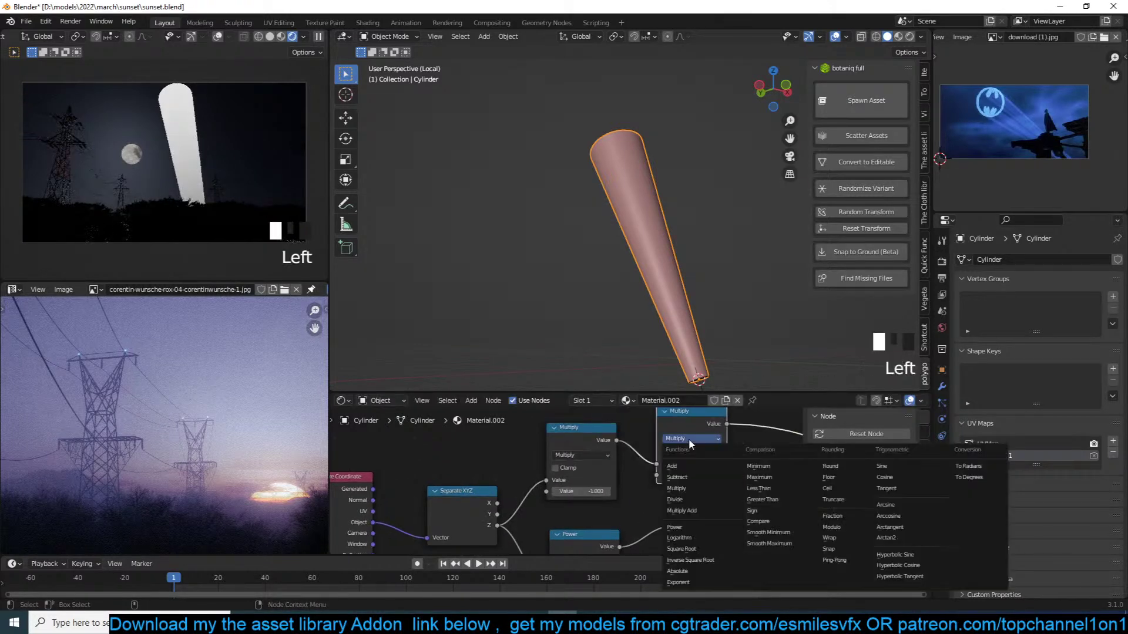
pyautogui.click(673, 466)
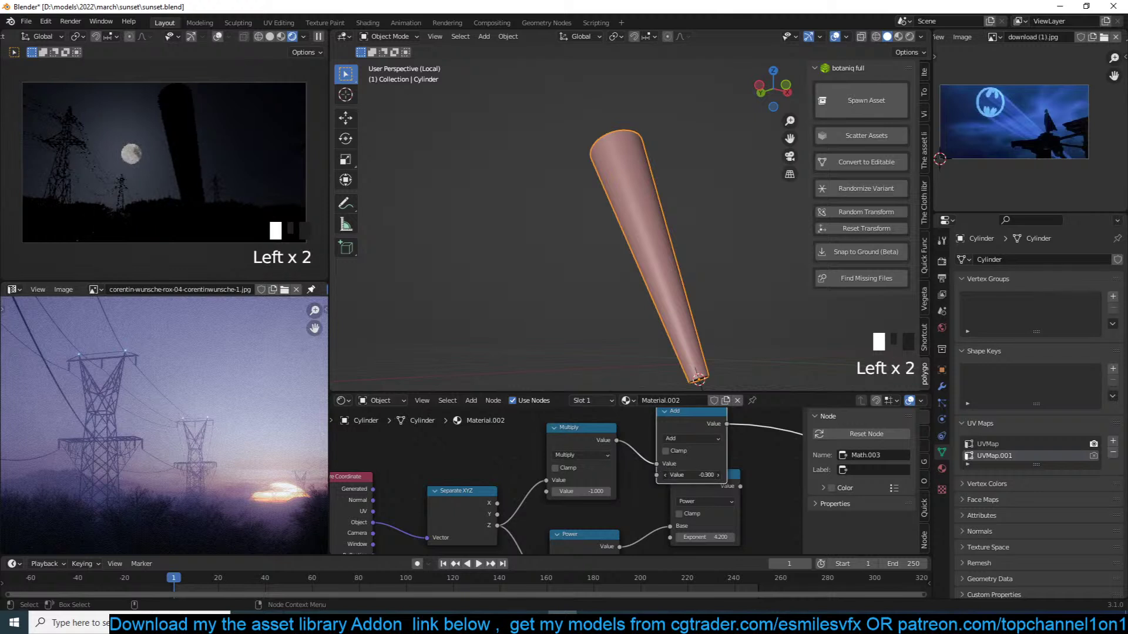
pyautogui.moveTo(693, 476); pyautogui.dragTo(722, 475)
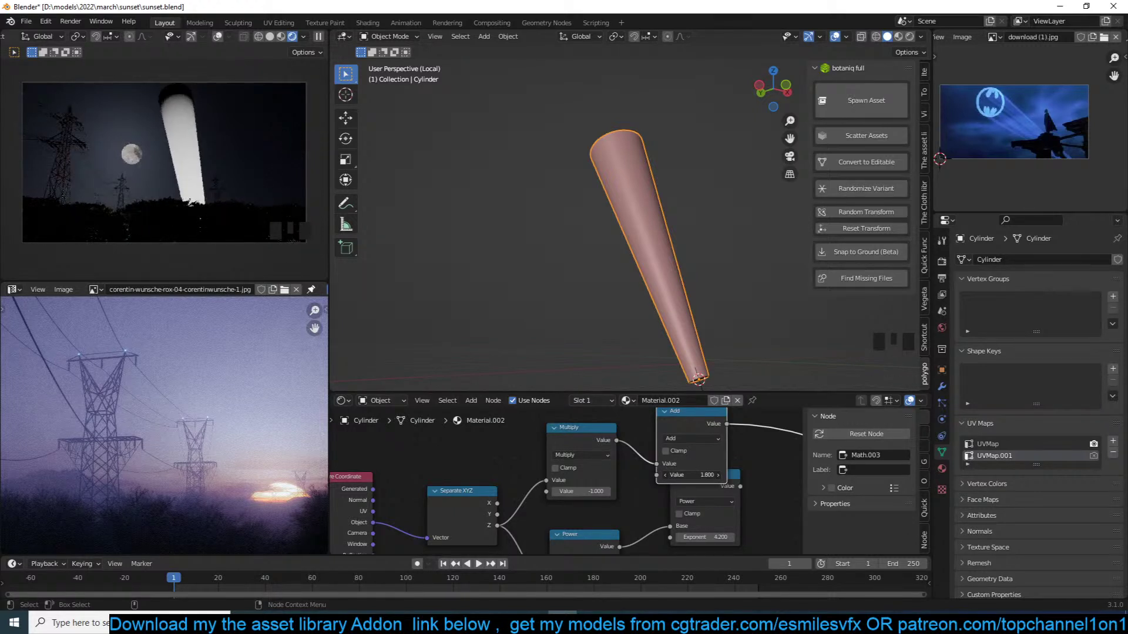
# Try the Power operation with different exponents on the node after Multiply
pyautogui.click(697, 442)
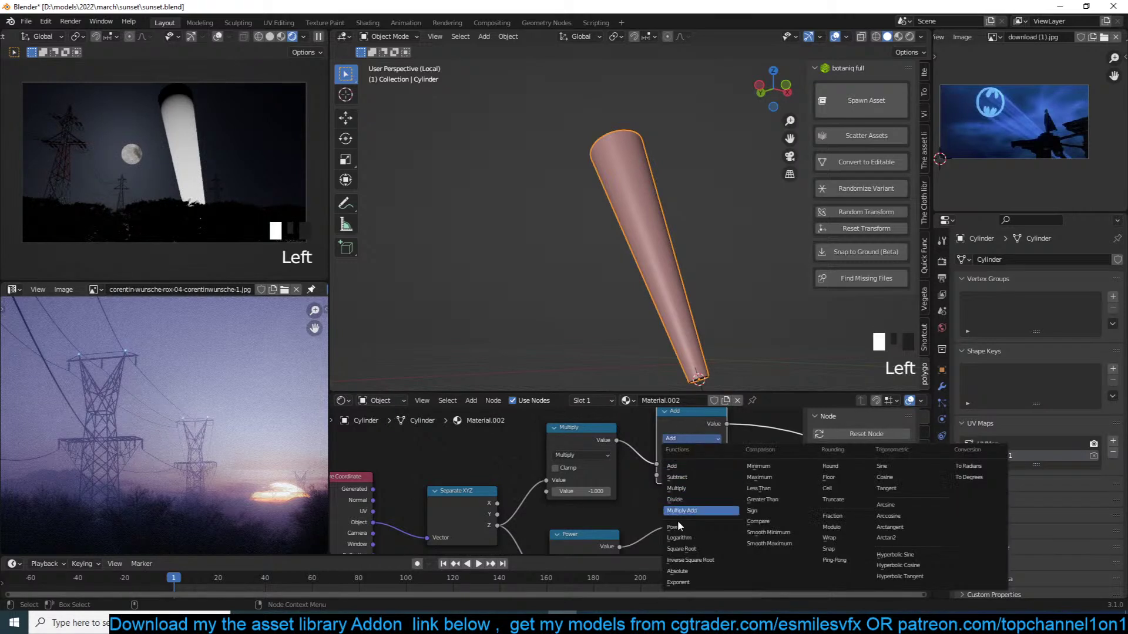
pyautogui.click(682, 454)
pyautogui.moveTo(678, 473); pyautogui.dragTo(702, 472)
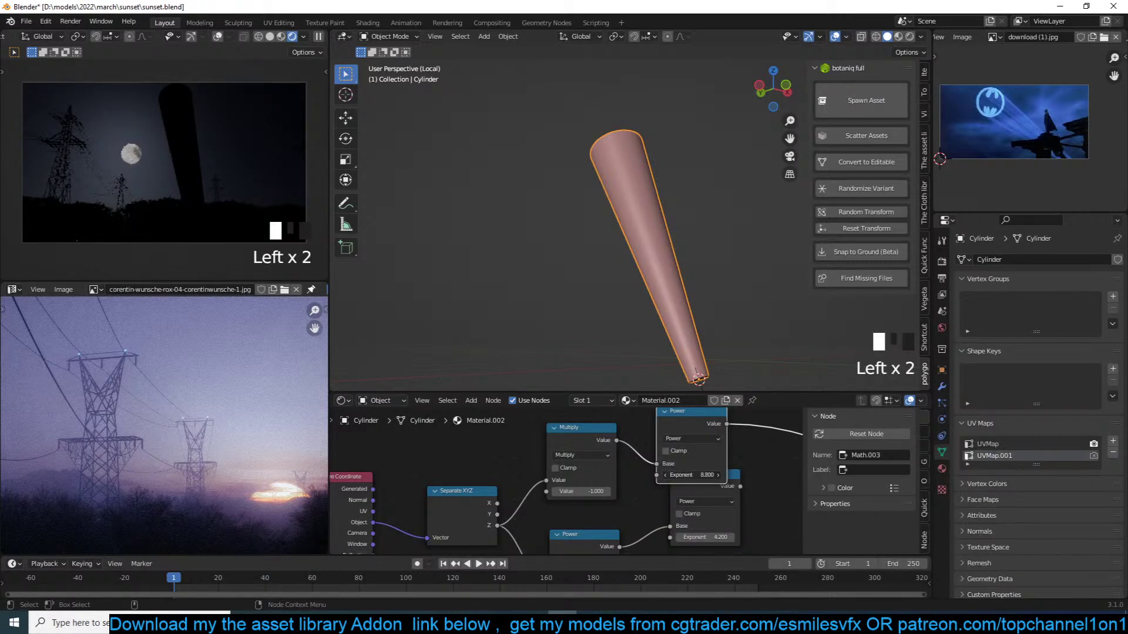
pyautogui.moveTo(692, 475); pyautogui.dragTo(697, 474)
pyautogui.press('Escape')
# Set the node after Multiply to Add with a value of 1.99 and spread the neighbouring Math nodes apart
pyautogui.click(689, 437)
pyautogui.click(672, 464)
pyautogui.moveTo(694, 474); pyautogui.dragTo(711, 474)
pyautogui.moveTo(719, 448); pyautogui.dragTo(667, 473, button='middle')
pyautogui.moveTo(651, 428); pyautogui.dragTo(614, 433)
pyautogui.moveTo(625, 437); pyautogui.dragTo(594, 422)
pyautogui.moveTo(521, 460); pyautogui.dragTo(469, 448)
pyautogui.moveTo(587, 434); pyautogui.dragTo(545, 440)
# Duplicate the Multiply node, insert the copy after Add and set its value to 2.8
pyautogui.click(499, 454)
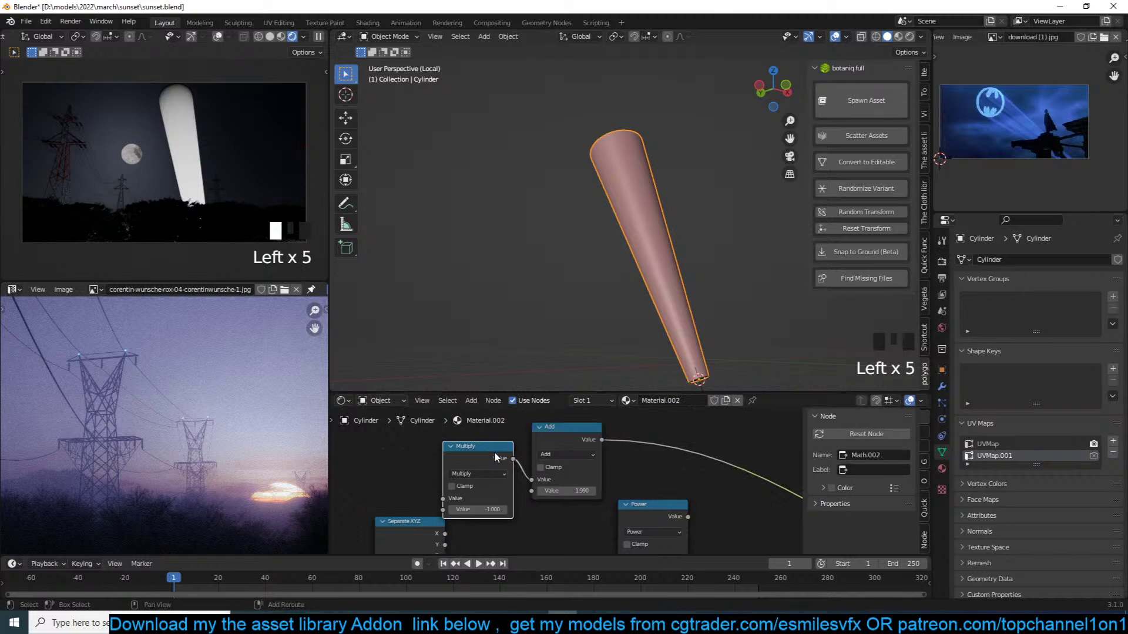
pyautogui.hotkey('shift', 'd')
pyautogui.click(687, 432)
pyautogui.moveTo(681, 490); pyautogui.dragTo(689, 522)
# Combine the last Multiply and Power outputs in a new Mix node set to Multiply with a factor of 1
pyautogui.keyDown('ctrl'); pyautogui.keyDown('shift'); pyautogui.moveTo(686, 518); pyautogui.dragTo(684, 472, button='right'); pyautogui.keyUp('shift'); pyautogui.keyUp('ctrl')
pyautogui.moveTo(757, 490); pyautogui.dragTo(614, 473, button='middle')
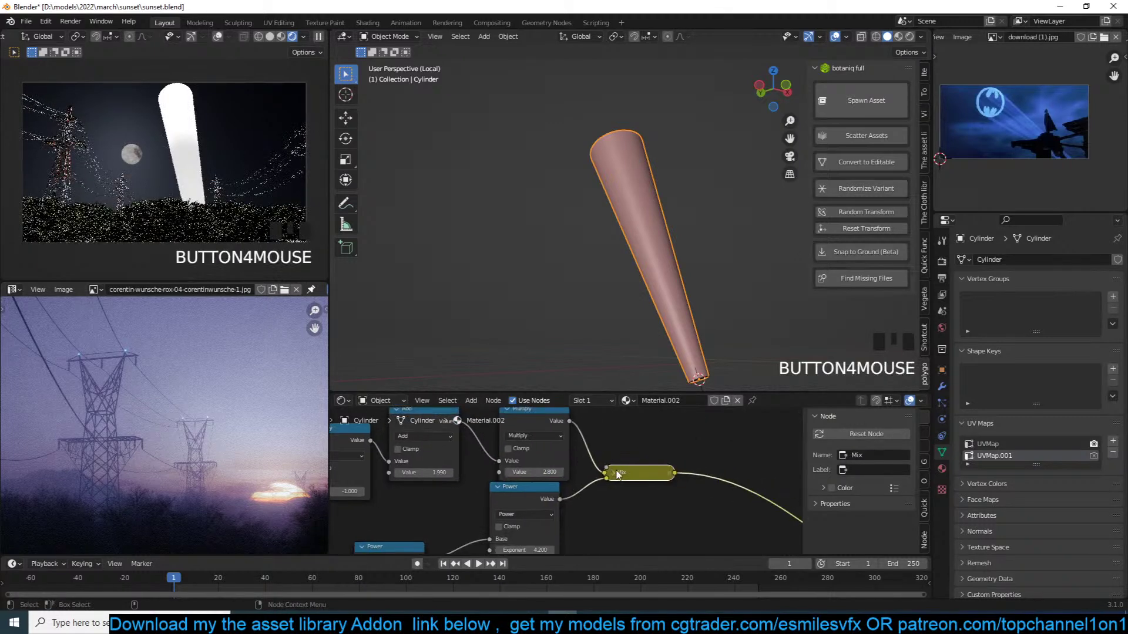
pyautogui.click(614, 473)
pyautogui.click(636, 503)
pyautogui.click(624, 461)
pyautogui.moveTo(640, 523); pyautogui.dragTo(670, 523)
# Set the second Power exponent to 1.82 and the Add value to 1.87, undoing a trial change to the last Multiply node
pyautogui.moveTo(543, 550); pyautogui.dragTo(604, 506, button='middle')
pyautogui.keyDown('shift'); pyautogui.moveTo(604, 506); pyautogui.dragTo(573, 506); pyautogui.keyUp('shift')
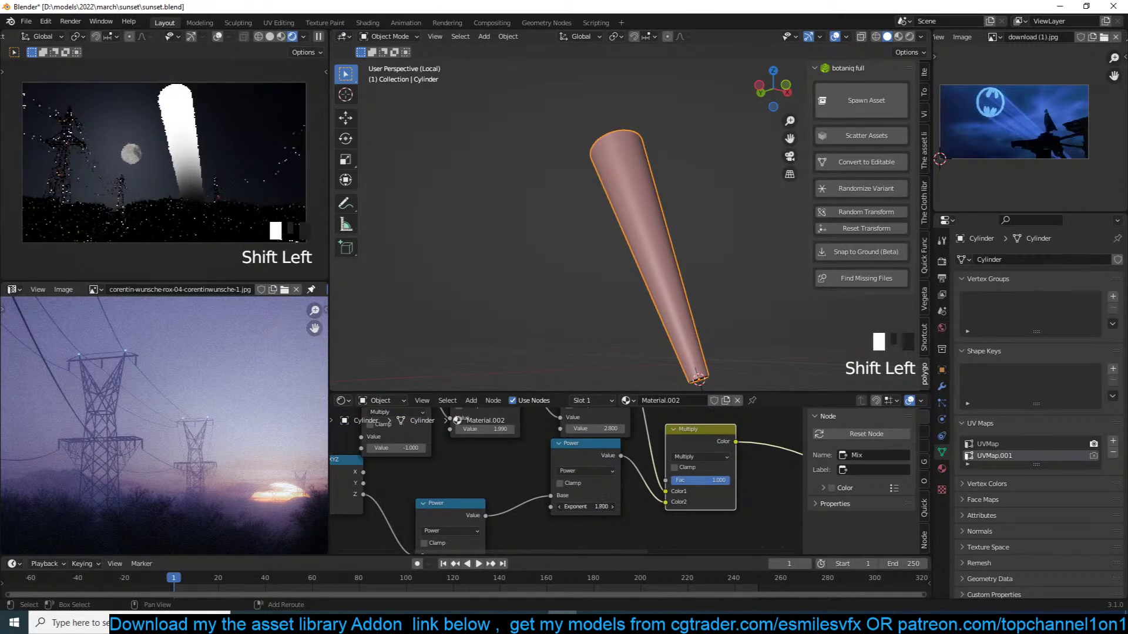
pyautogui.moveTo(587, 433); pyautogui.dragTo(630, 483, button='middle')
pyautogui.keyDown('shift'); pyautogui.moveTo(528, 479); pyautogui.dragTo(539, 479); pyautogui.keyUp('shift')
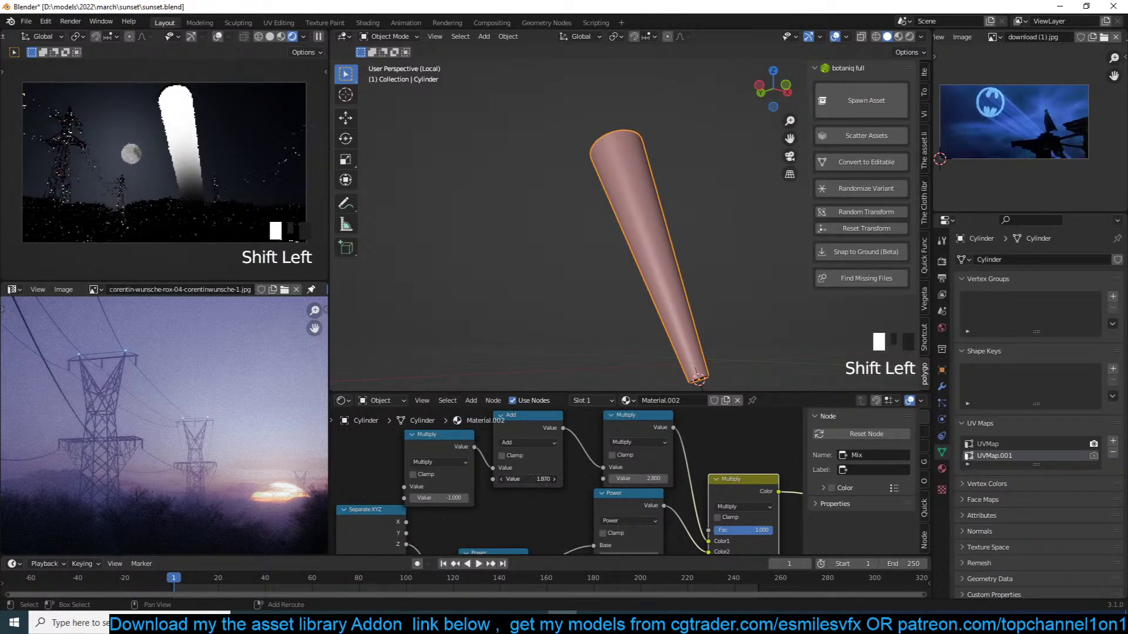
pyautogui.moveTo(639, 471); pyautogui.dragTo(659, 479)
pyautogui.hotkey('ctrl', 'z')
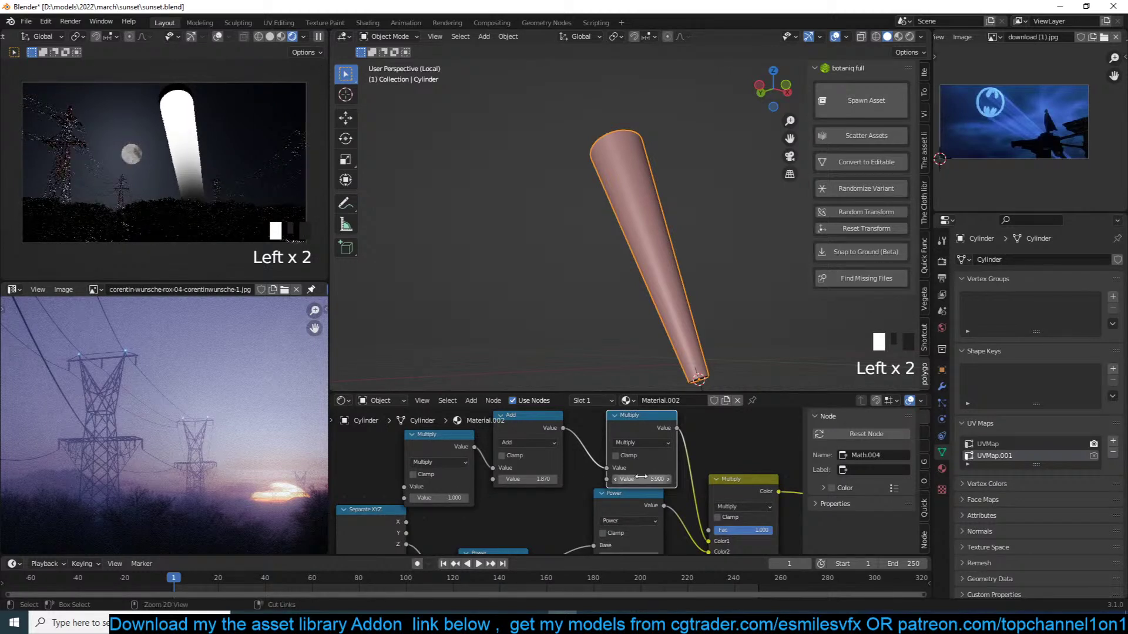
# Reinsert the Add node between Separate XYZ and the -1 Multiply node, preview the Multiply output and set the Add value to -1.95
pyautogui.moveTo(562, 442); pyautogui.dragTo(605, 442, button='middle')
pyautogui.moveTo(409, 529); pyautogui.dragTo(369, 517)
pyautogui.moveTo(477, 450); pyautogui.dragTo(491, 456)
pyautogui.keyDown('alt'); pyautogui.moveTo(555, 428); pyautogui.dragTo(424, 464); pyautogui.keyUp('alt')
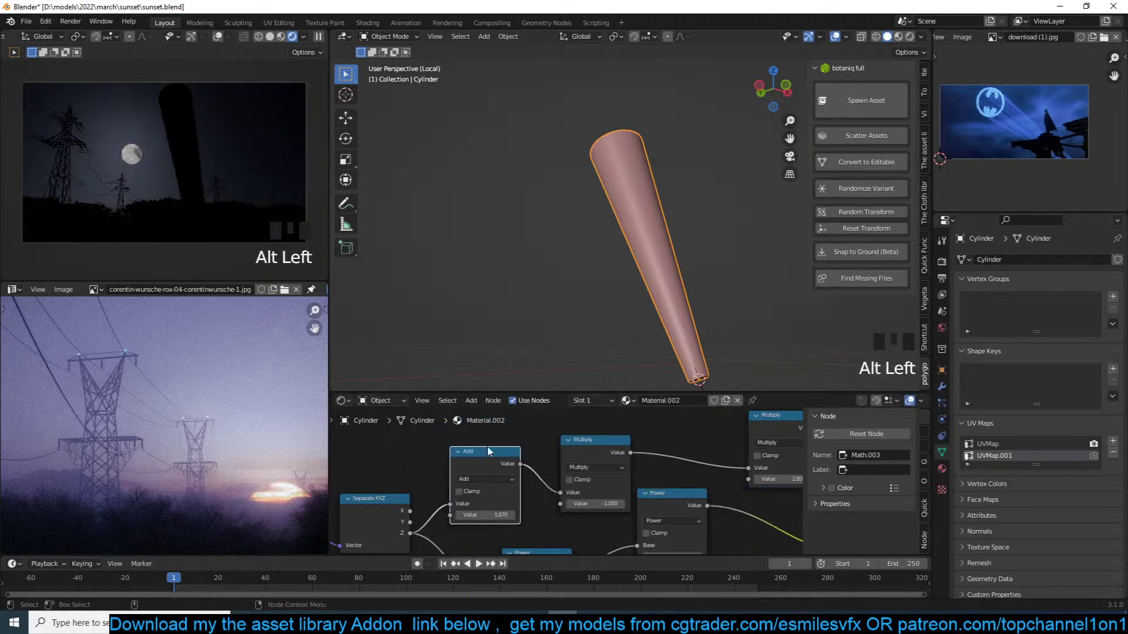
pyautogui.moveTo(491, 515); pyautogui.dragTo(507, 514)
pyautogui.keyDown('ctrl'); pyautogui.keyDown('shift'); pyautogui.click(601, 451); pyautogui.keyUp('shift'); pyautogui.keyUp('ctrl')
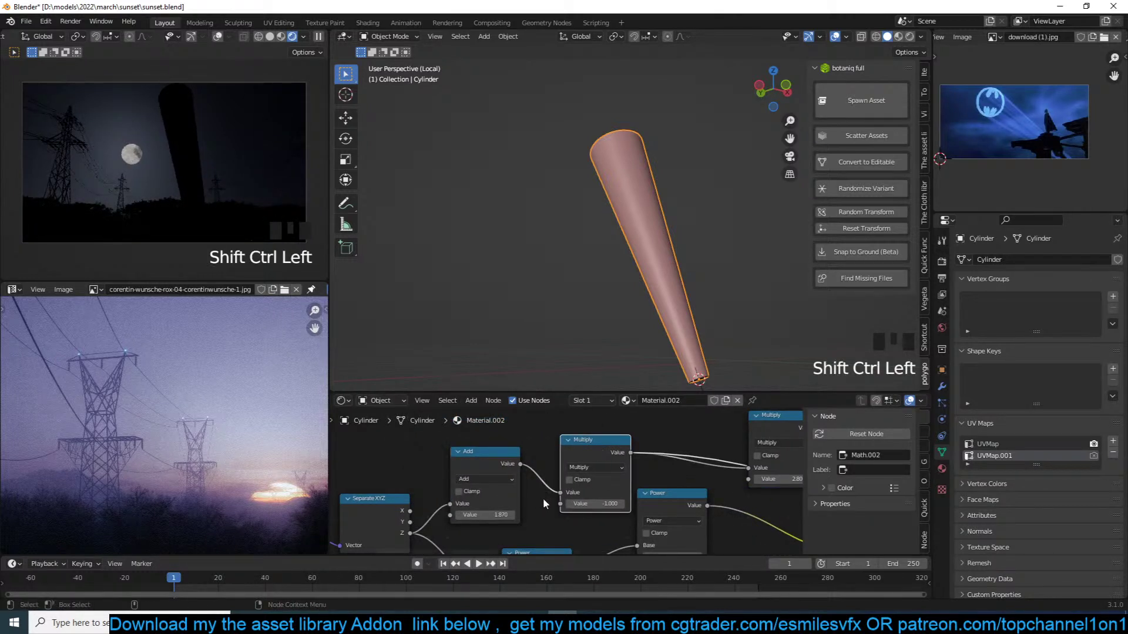
pyautogui.moveTo(487, 515)
pyautogui.mouseDown()
pyautogui.moveTo(406, 515)
pyautogui.moveTo(508, 514)
pyautogui.mouseUp()
# Remove the 2.8 Multiply node while keeping its connection to the Mix node, and save the file
pyautogui.scroll(-4, 655, 482)
pyautogui.moveTo(658, 482); pyautogui.dragTo(534, 461, button='middle')
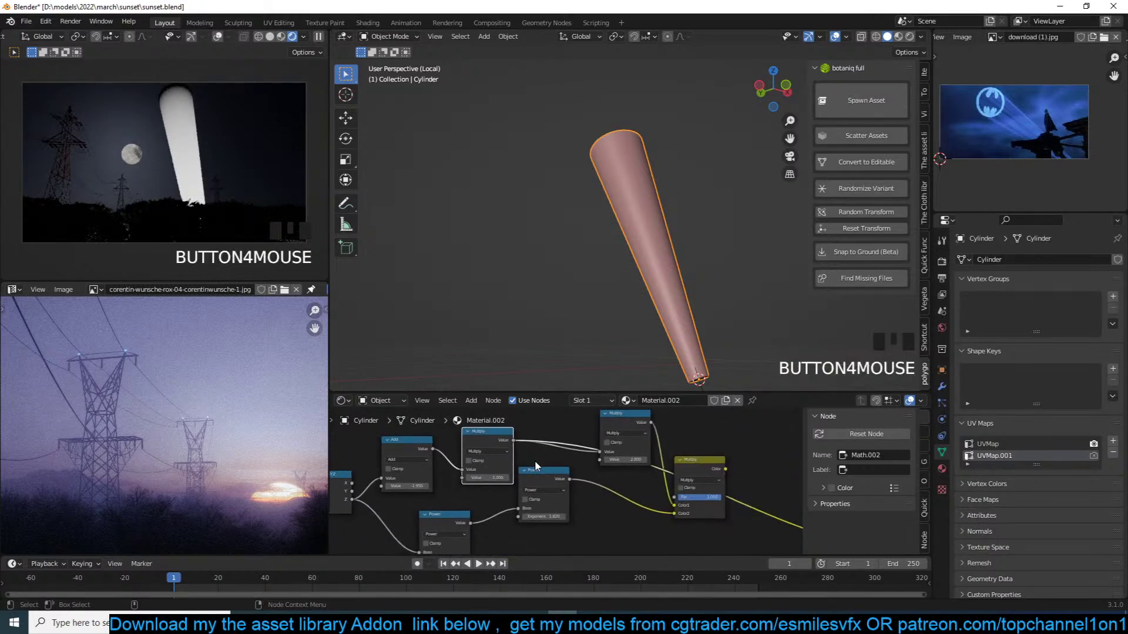
pyautogui.hotkey('ctrl', 'x')
pyautogui.click(711, 465)
pyautogui.hotkey('ctrl', 's')
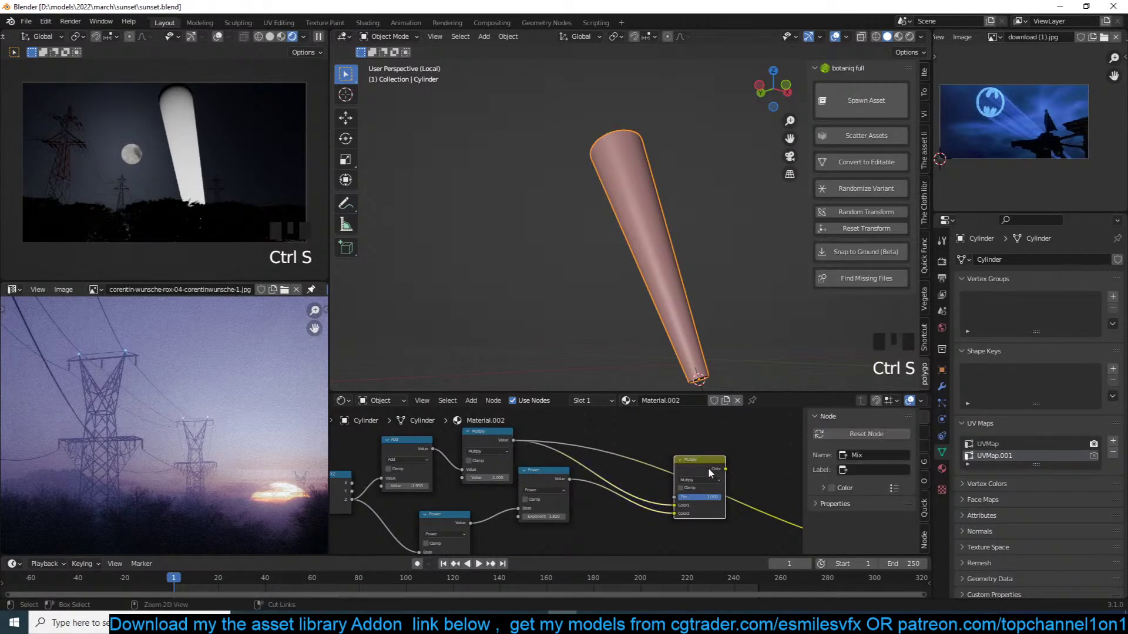
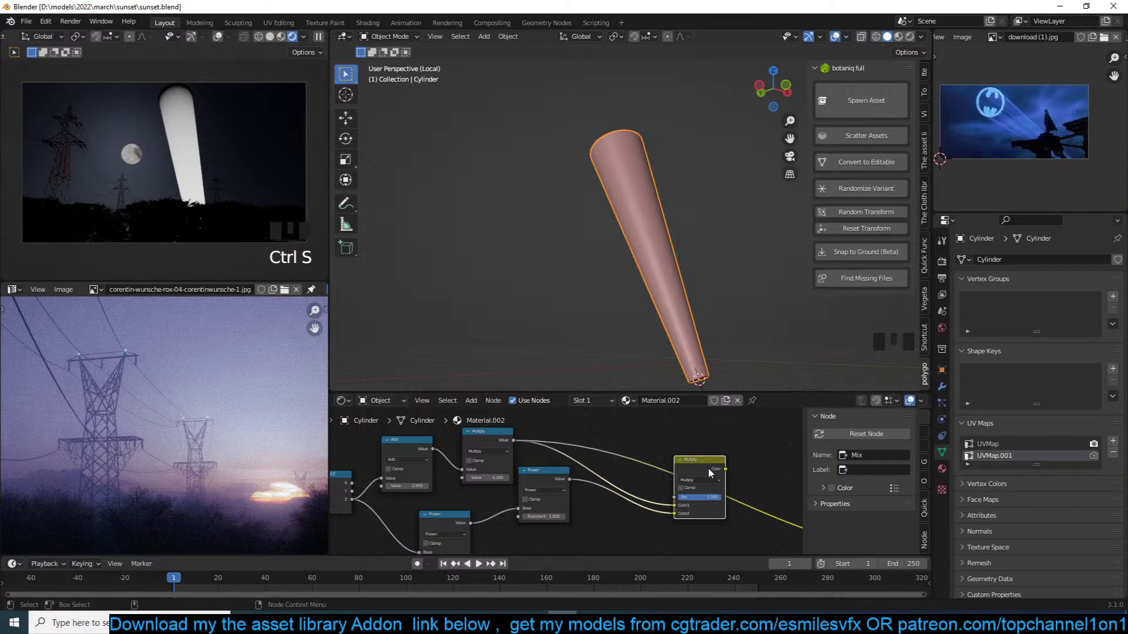
# Save the file and move the Emission and Mix Shader nodes away from the ColorRamp to make room
pyautogui.scroll(-3, 760, 478)
pyautogui.moveTo(784, 488); pyautogui.dragTo(611, 446, button='middle')
pyautogui.hotkey('ctrl', 's')
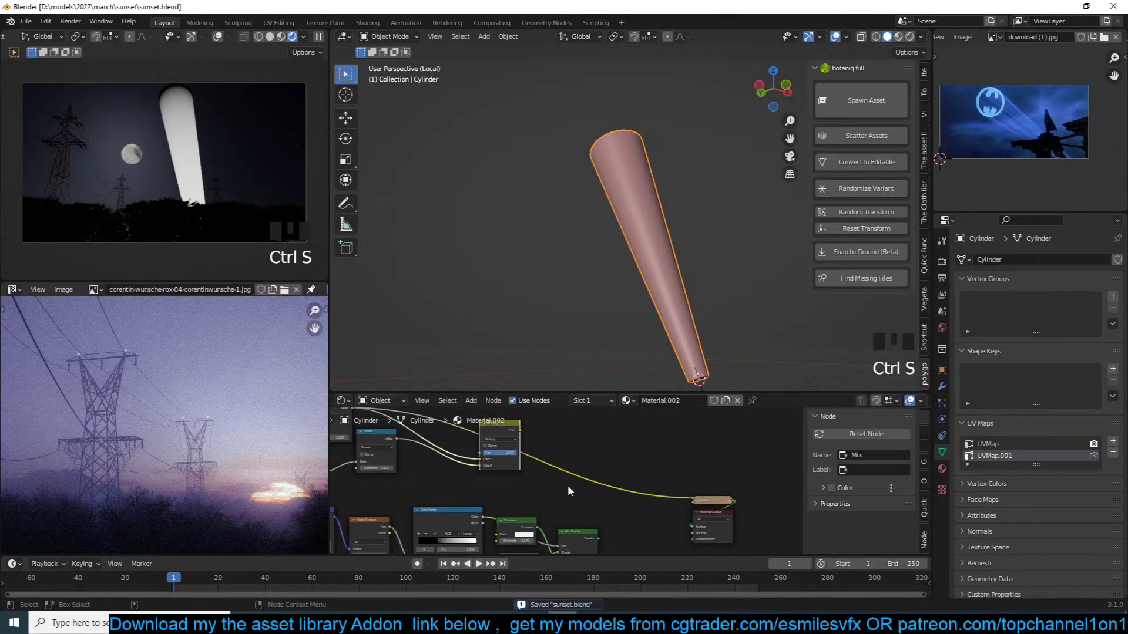
pyautogui.moveTo(567, 485); pyautogui.dragTo(555, 425, button='middle')
pyautogui.click(619, 449)
pyautogui.moveTo(559, 464); pyautogui.dragTo(513, 468, button='middle')
pyautogui.scroll(2, 555, 489)
pyautogui.moveTo(513, 470); pyautogui.dragTo(532, 554)
pyautogui.moveTo(522, 484); pyautogui.dragTo(583, 488)
pyautogui.moveTo(511, 471); pyautogui.dragTo(644, 494, button='middle')
# Preview the ColorRamp on the beam and combine it with the height-fade Multiply output in a new Mix node
pyautogui.scroll(3, 619, 470)
pyautogui.scroll(-3, 644, 494)
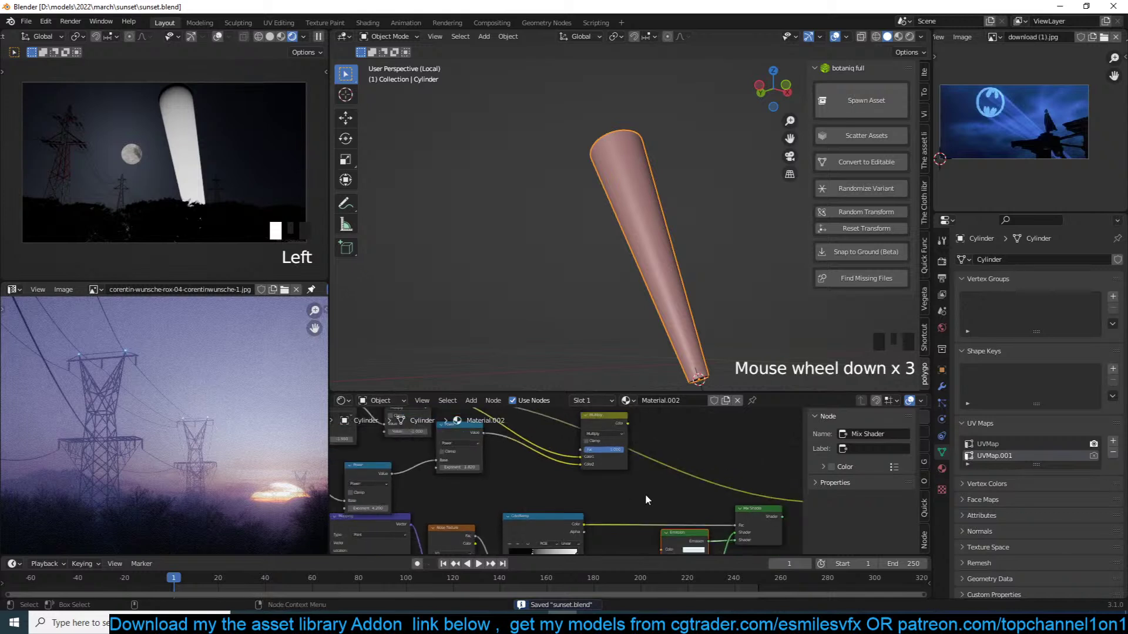
pyautogui.scroll(-3, 644, 487)
pyautogui.keyDown('ctrl'); pyautogui.keyDown('shift'); pyautogui.click(570, 516); pyautogui.keyUp('shift'); pyautogui.keyUp('ctrl')
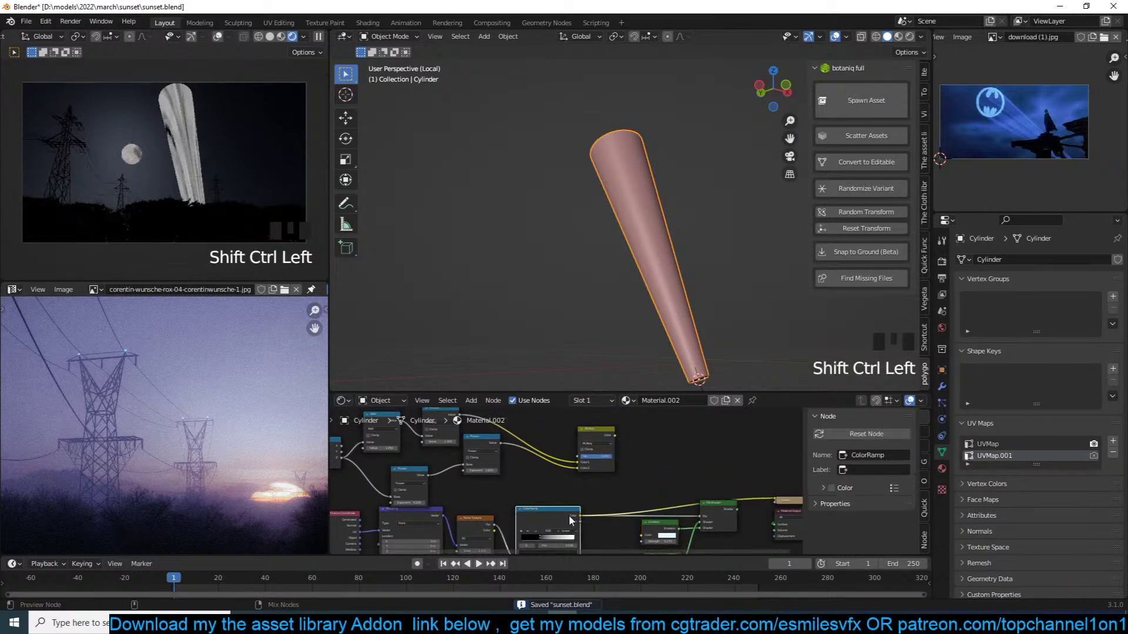
pyautogui.keyDown('ctrl'); pyautogui.keyDown('shift'); pyautogui.moveTo(557, 505); pyautogui.dragTo(607, 463, button='right'); pyautogui.keyUp('shift'); pyautogui.keyUp('ctrl')
pyautogui.scroll(7, 611, 466)
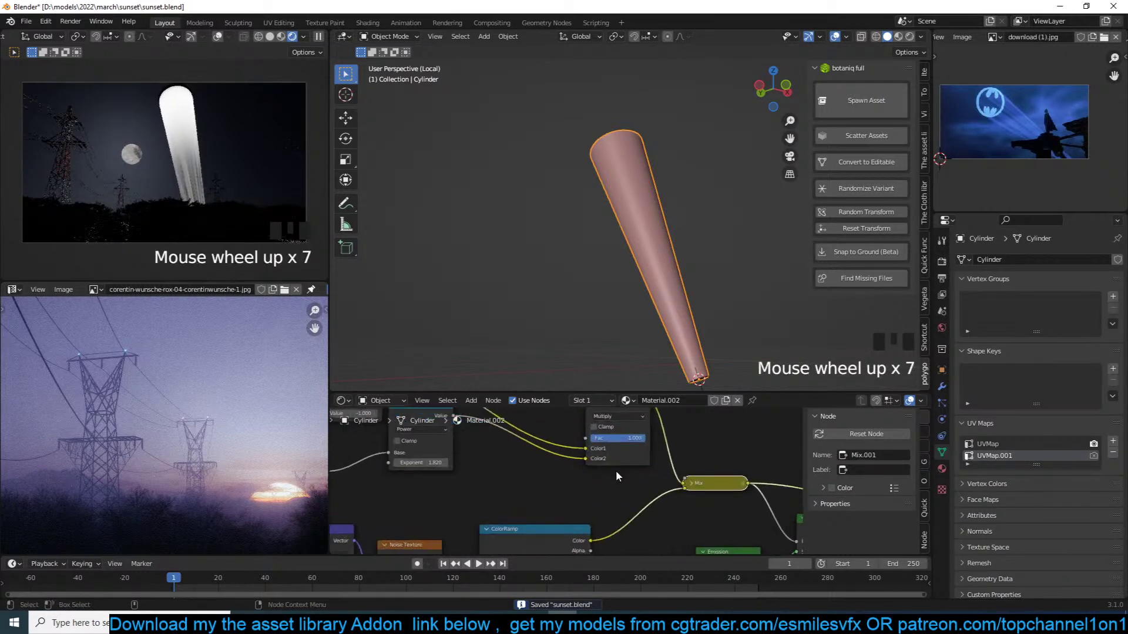
# Expand the new Mix node and set its blending mode to Multiply with a factor of 1
pyautogui.click(691, 484)
pyautogui.moveTo(699, 484); pyautogui.dragTo(719, 495)
pyautogui.click(735, 470)
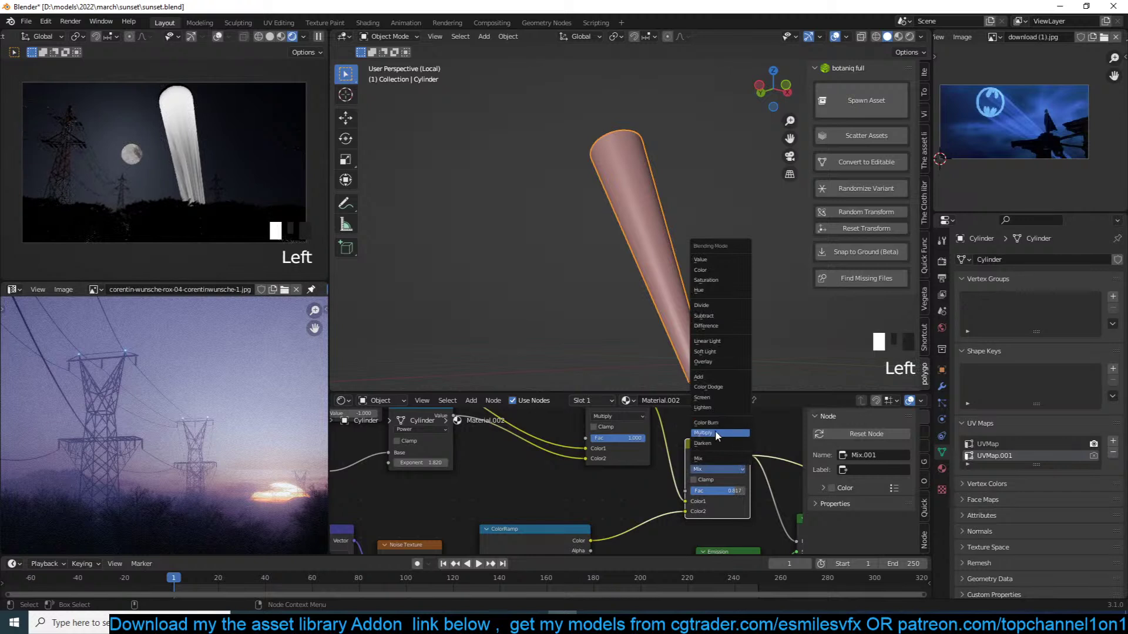
pyautogui.click(714, 430)
pyautogui.moveTo(718, 487); pyautogui.dragTo(730, 488)
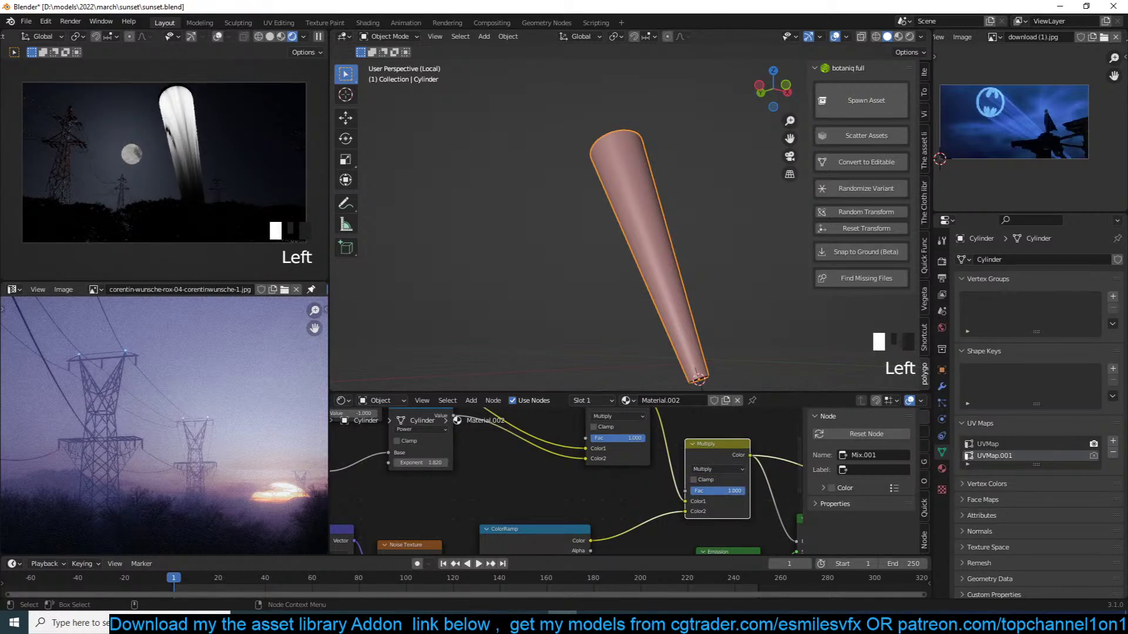
# Lower the Add value to -2.14, then try Power with an exponent of about -8.04 on the same node
pyautogui.moveTo(486, 492); pyautogui.dragTo(711, 522, button='middle')
pyautogui.scroll(2, 478, 466)
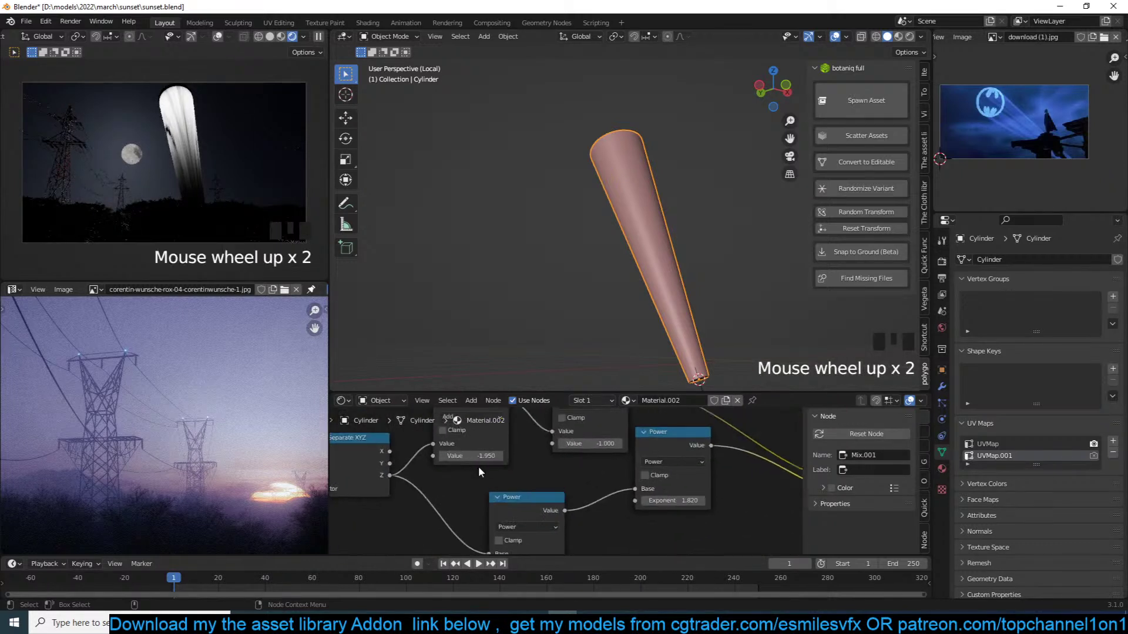
pyautogui.moveTo(478, 466); pyautogui.dragTo(549, 504, button='middle')
pyautogui.moveTo(538, 494)
pyautogui.mouseDown()
pyautogui.moveTo(564, 494)
pyautogui.moveTo(531, 494)
pyautogui.mouseUp()
pyautogui.click(540, 455)
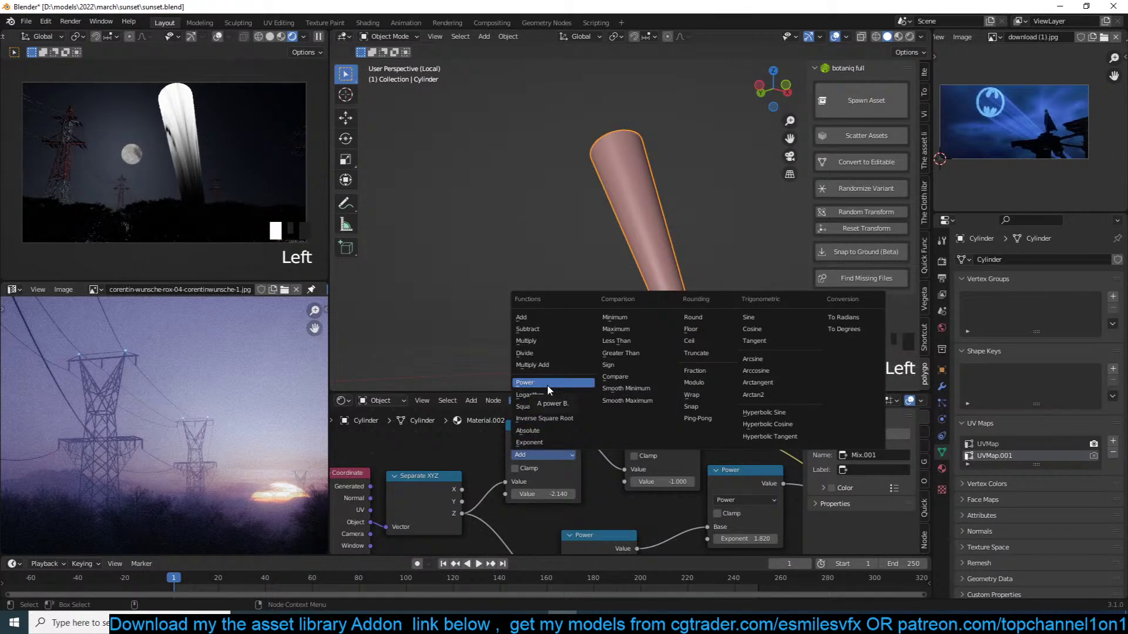
pyautogui.click(547, 383)
pyautogui.moveTo(540, 494)
pyautogui.mouseDown()
pyautogui.moveTo(560, 494)
pyautogui.moveTo(528, 494)
pyautogui.mouseUp()
# Change the node after Separate XYZ to Multiply by -9.64 and set the following Multiply node to -0.7
pyautogui.click(564, 455)
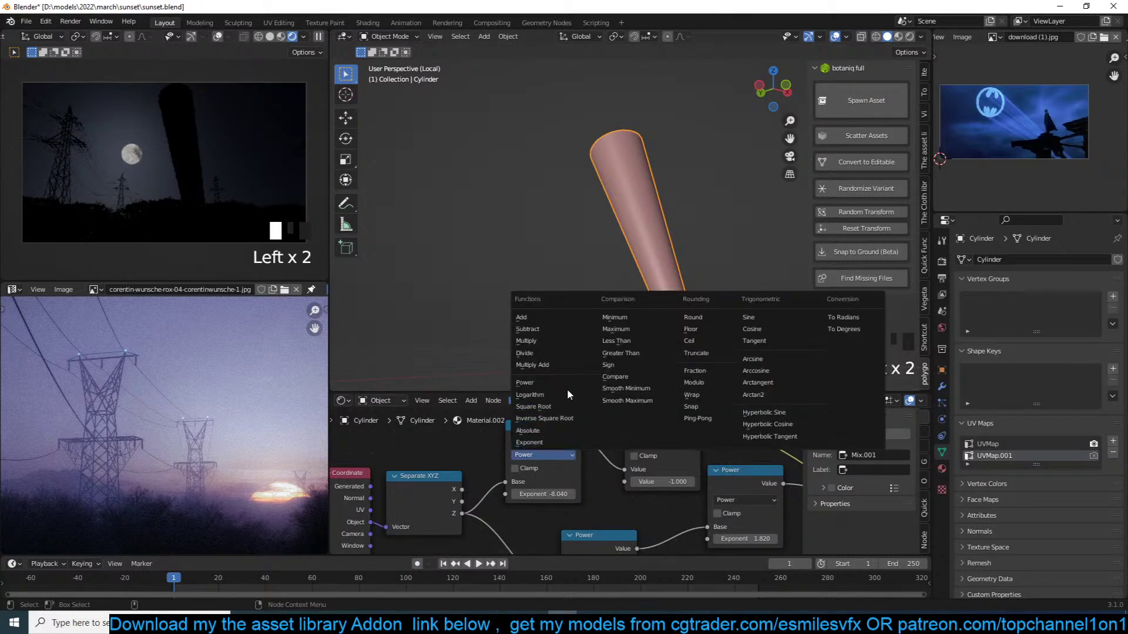
pyautogui.click(559, 340)
pyautogui.moveTo(541, 494)
pyautogui.mouseDown()
pyautogui.moveTo(555, 494)
pyautogui.moveTo(543, 494)
pyautogui.mouseUp()
pyautogui.moveTo(660, 482); pyautogui.dragTo(666, 481)
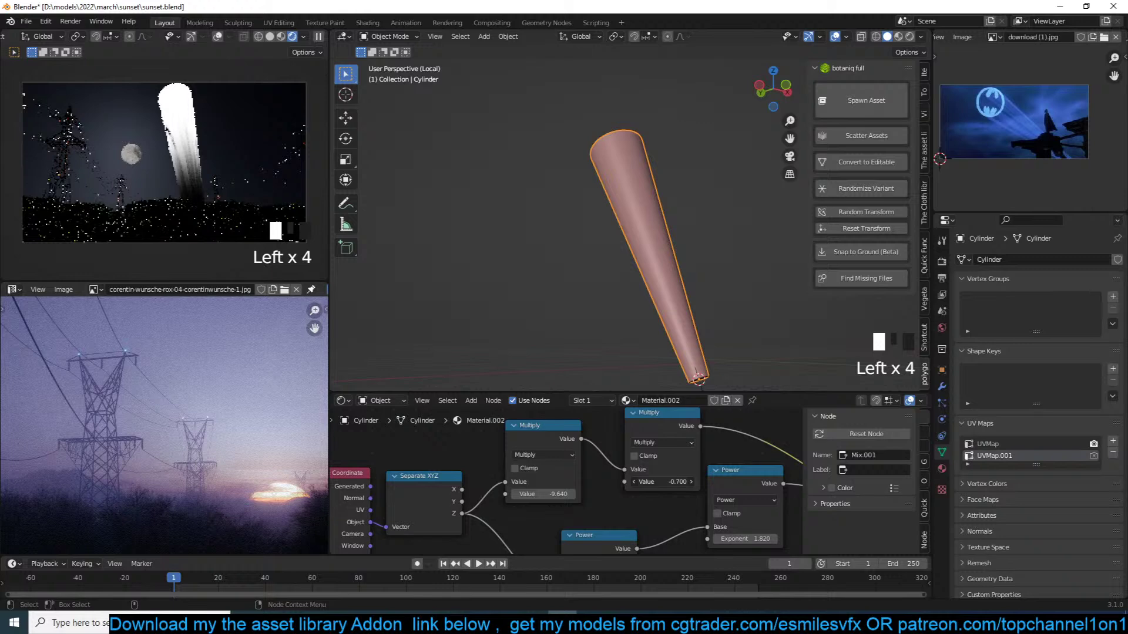
# Connect the Mix Shader to the Material Output to show the complete beam material
pyautogui.scroll(-9, 656, 488)
pyautogui.moveTo(704, 490); pyautogui.dragTo(532, 460, button='middle')
pyautogui.moveTo(693, 503); pyautogui.dragTo(618, 487, button='middle')
pyautogui.keyDown('ctrl'); pyautogui.keyDown('shift'); pyautogui.click(655, 500); pyautogui.keyUp('shift'); pyautogui.keyUp('ctrl')
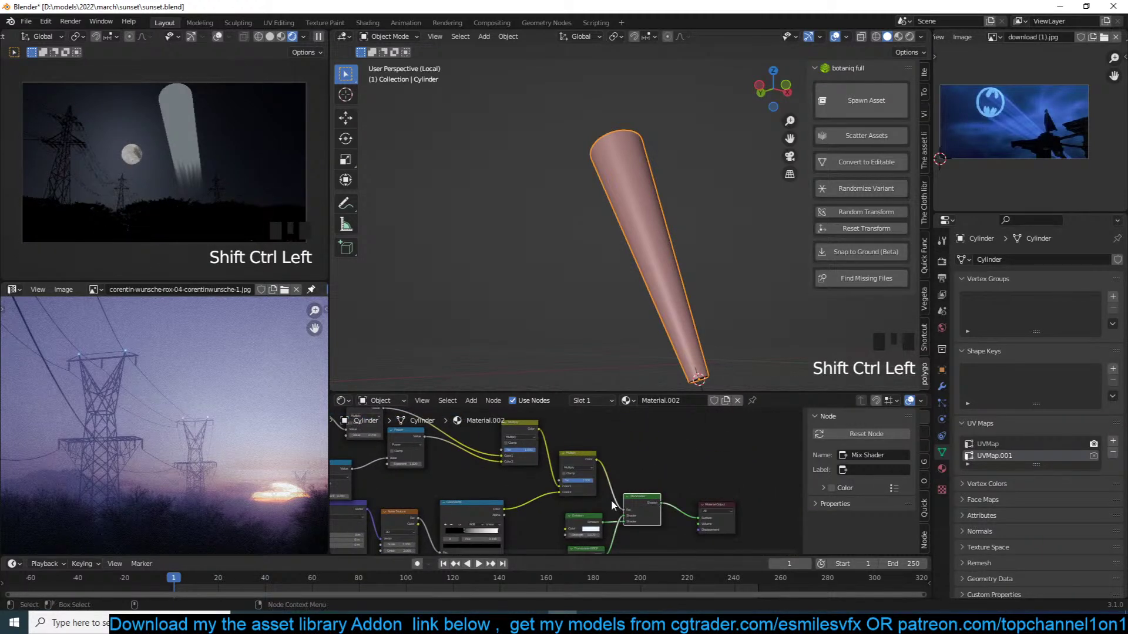
# Try an exponent of 3.32 on the second Power node and about -0.41 on the second Multiply node, undoing both
pyautogui.scroll(3, 537, 494)
pyautogui.moveTo(471, 474); pyautogui.dragTo(579, 504, button='middle')
pyautogui.scroll(1, 590, 503)
pyautogui.moveTo(718, 496)
pyautogui.mouseDown()
pyautogui.moveTo(694, 495)
pyautogui.moveTo(706, 496)
pyautogui.mouseUp()
pyautogui.scroll(3, 605, 505)
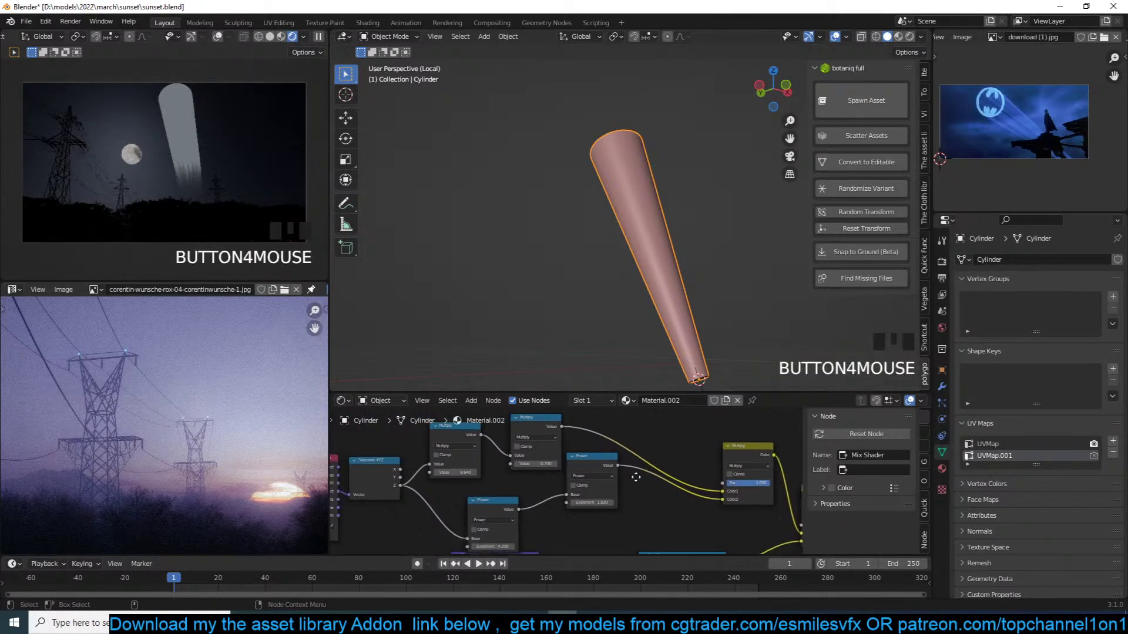
pyautogui.moveTo(603, 508); pyautogui.dragTo(613, 508)
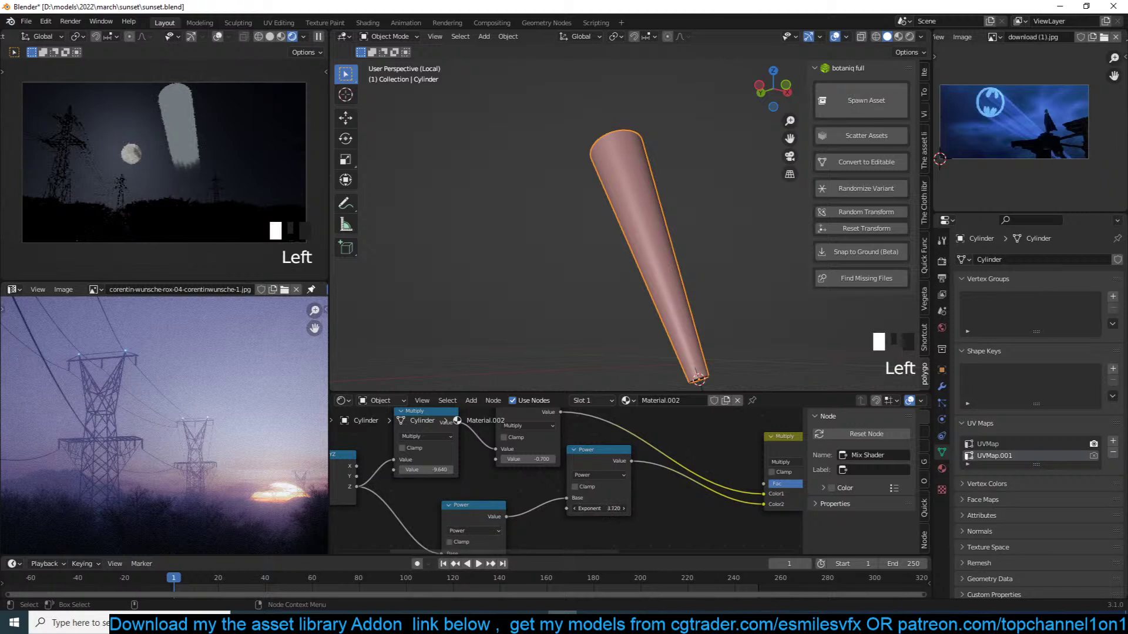
pyautogui.hotkey('ctrl', 'z')
pyautogui.moveTo(521, 456); pyautogui.dragTo(525, 456)
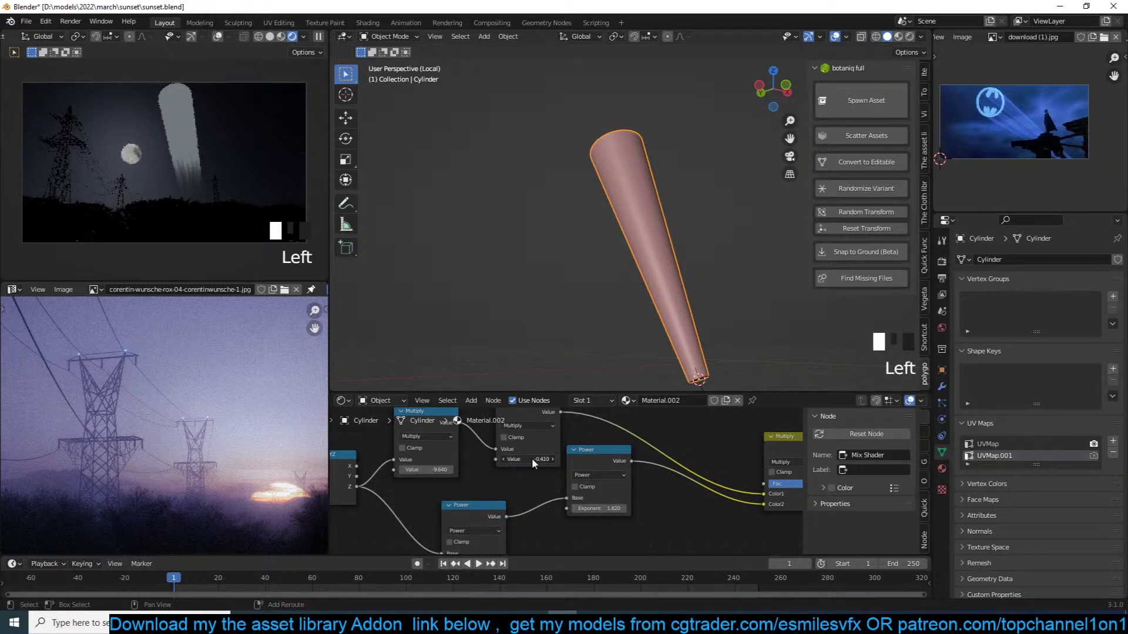
pyautogui.hotkey('ctrl', 'z')
# Remove both Multiply Math nodes while keeping the Z connection to the Mix node, and move the second Power node lower
pyautogui.moveTo(540, 478); pyautogui.dragTo(576, 510, button='middle')
pyautogui.click(577, 444)
pyautogui.hotkey('ctrl', 'x')
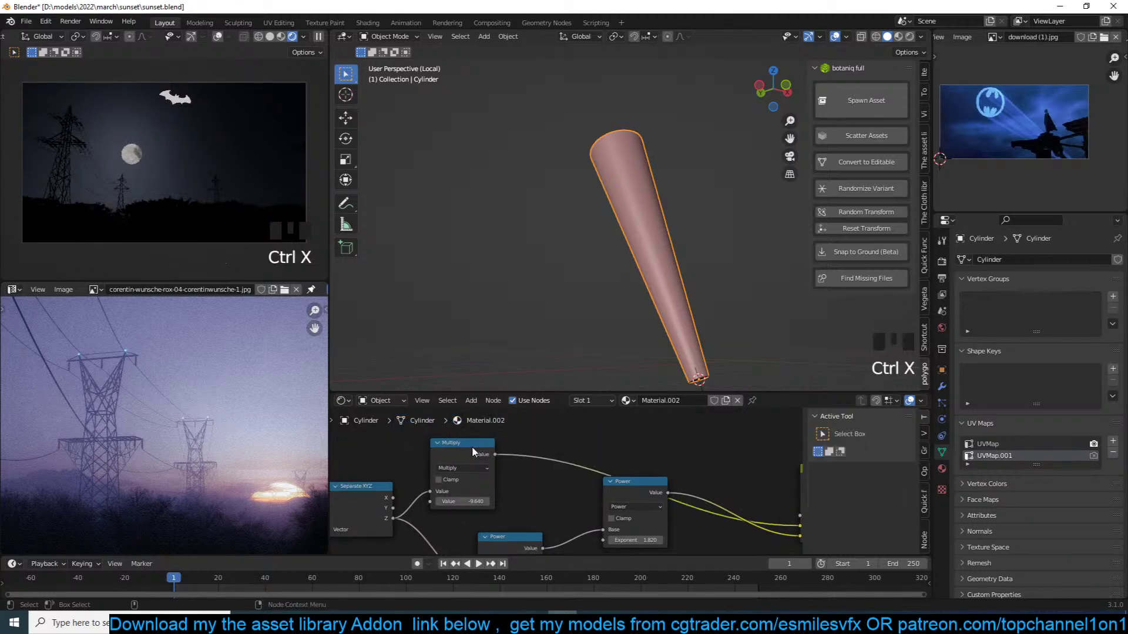
pyautogui.click(475, 446)
pyautogui.hotkey('ctrl', 'x')
pyautogui.scroll(-3, 576, 472)
pyautogui.moveTo(624, 480); pyautogui.dragTo(531, 454, button='middle')
pyautogui.moveTo(533, 460); pyautogui.dragTo(532, 499)
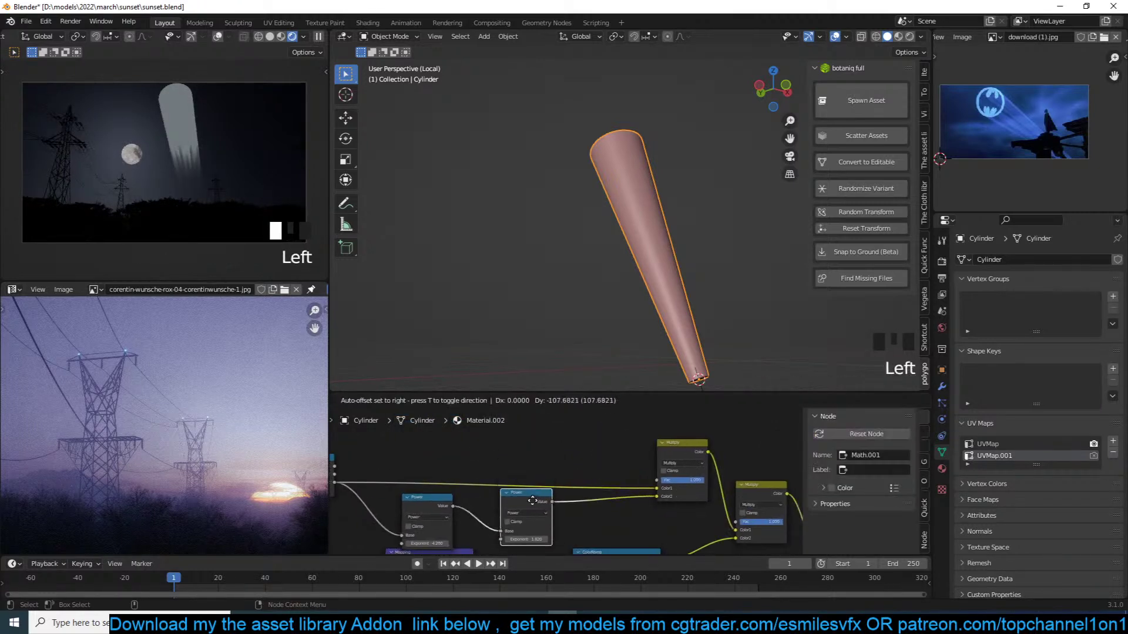
pyautogui.scroll(-4, 568, 496)
pyautogui.scroll(1, 605, 470)
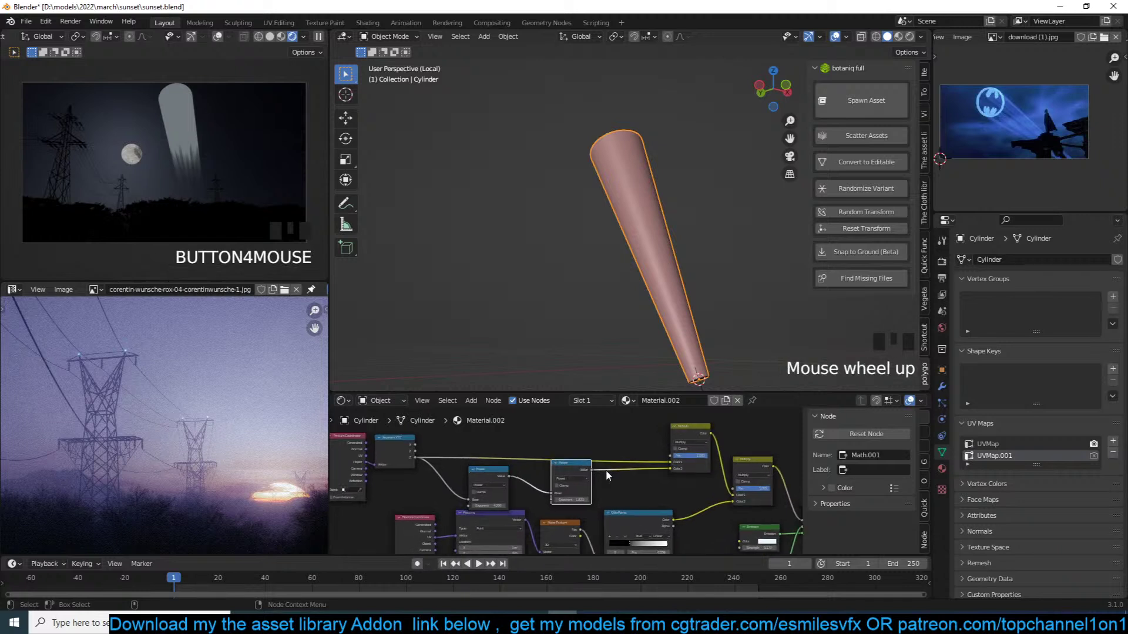
# Disconnect the Z output from Color1 of the first Multiply mix node, reduce its factor and darken its Color1 grey
pyautogui.moveTo(670, 468); pyautogui.dragTo(592, 443)
pyautogui.moveTo(698, 457); pyautogui.dragTo(666, 457)
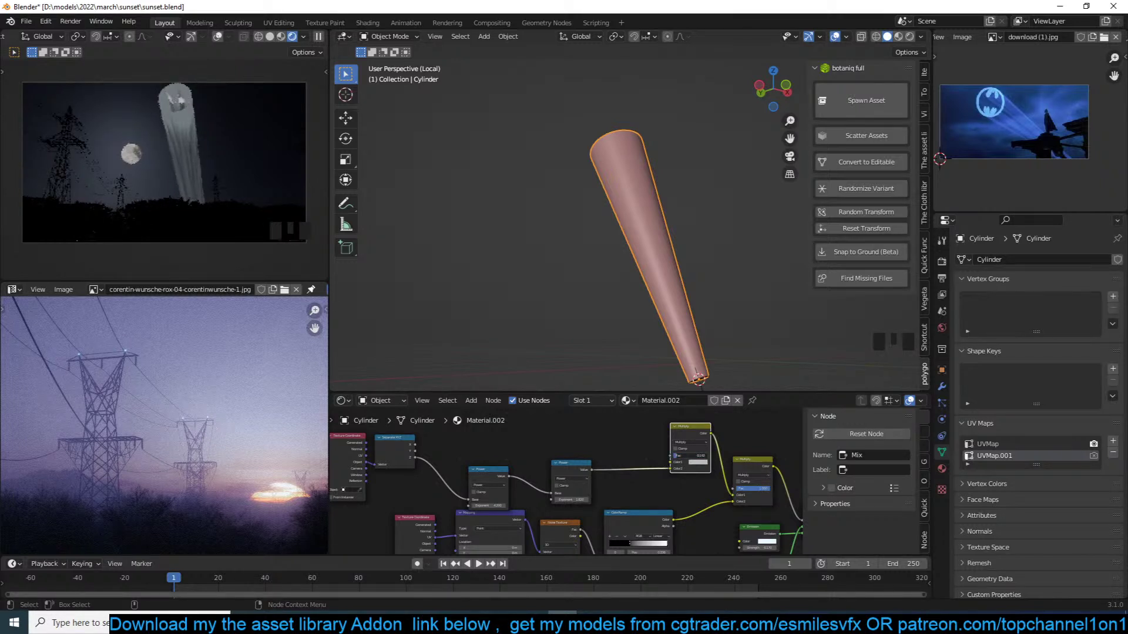
pyautogui.scroll(3, 685, 470)
pyautogui.click(733, 457)
pyautogui.moveTo(783, 354); pyautogui.dragTo(783, 390)
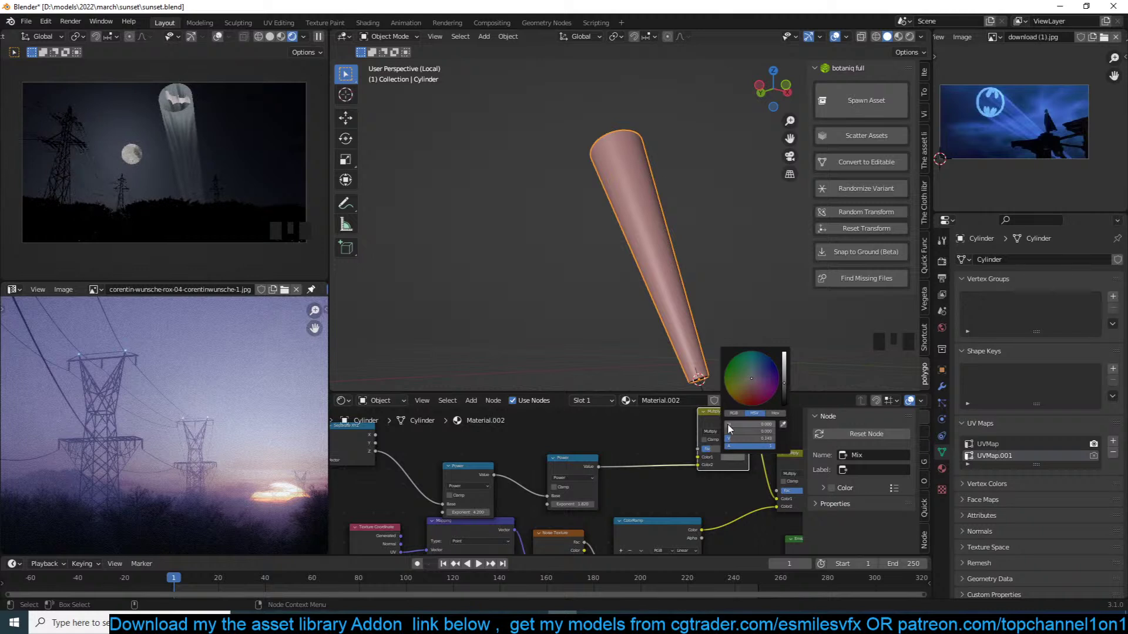
# Set the Emission node's strength to 1.000, view its colour and save the file
pyautogui.hotkey('ctrl', 's')
pyautogui.scroll(-3, 646, 467)
pyautogui.scroll(2, 675, 470)
pyautogui.scroll(3, 657, 485)
pyautogui.click(667, 510)
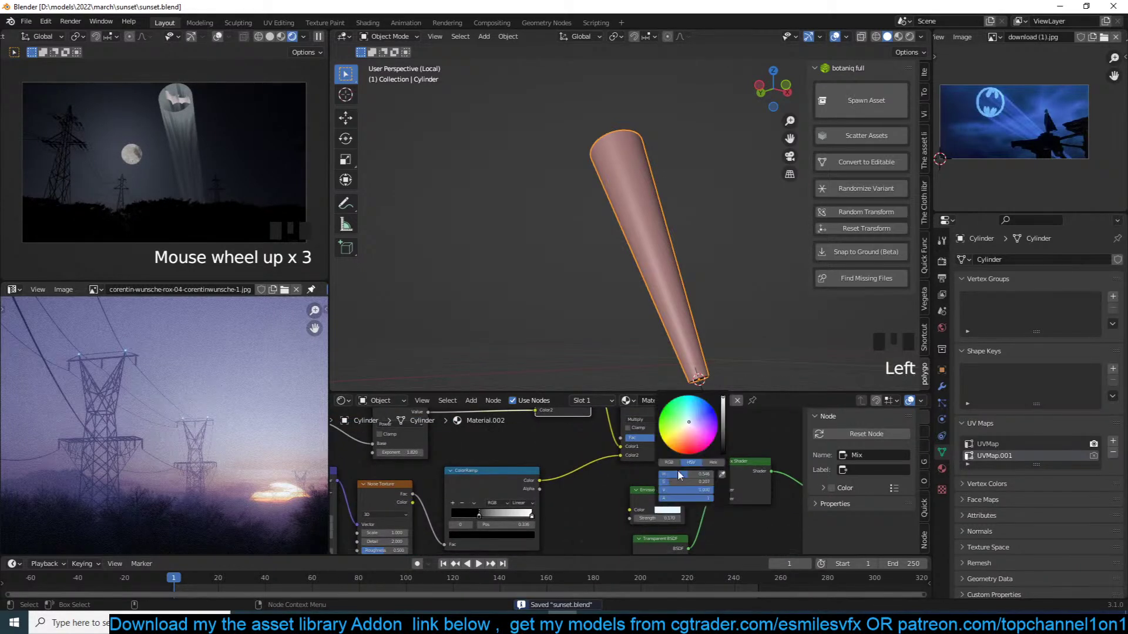
pyautogui.moveTo(665, 518); pyautogui.dragTo(695, 518)
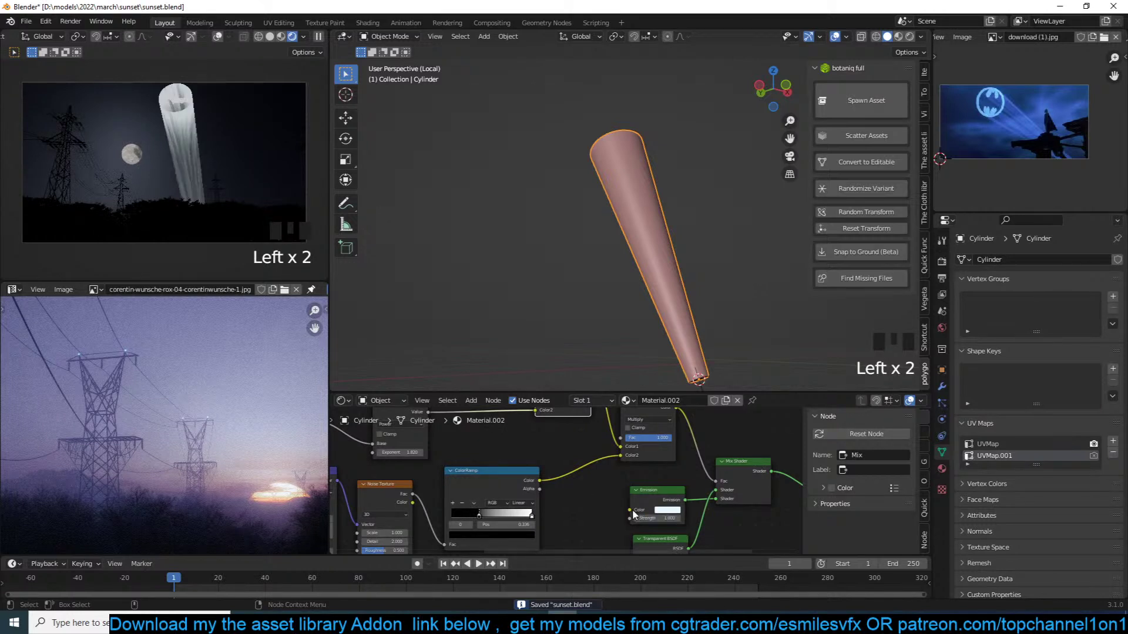
pyautogui.hotkey('ctrl', 's')
pyautogui.click(674, 510)
pyautogui.click(729, 535)
# Move the Mix Shader and Material Output nodes farther from the second Multiply mix node to make room between them
pyautogui.scroll(-4, 746, 536)
pyautogui.moveTo(757, 538); pyautogui.dragTo(581, 558, button='middle')
pyautogui.scroll(4, 717, 505)
pyautogui.moveTo(767, 462); pyautogui.dragTo(585, 497)
pyautogui.moveTo(597, 478); pyautogui.dragTo(705, 510)
# Duplicate the second Multiply mix node, insert the copy before the Mix Shader's factor and change its blend mode to Mix
pyautogui.click(544, 425)
pyautogui.click(527, 418)
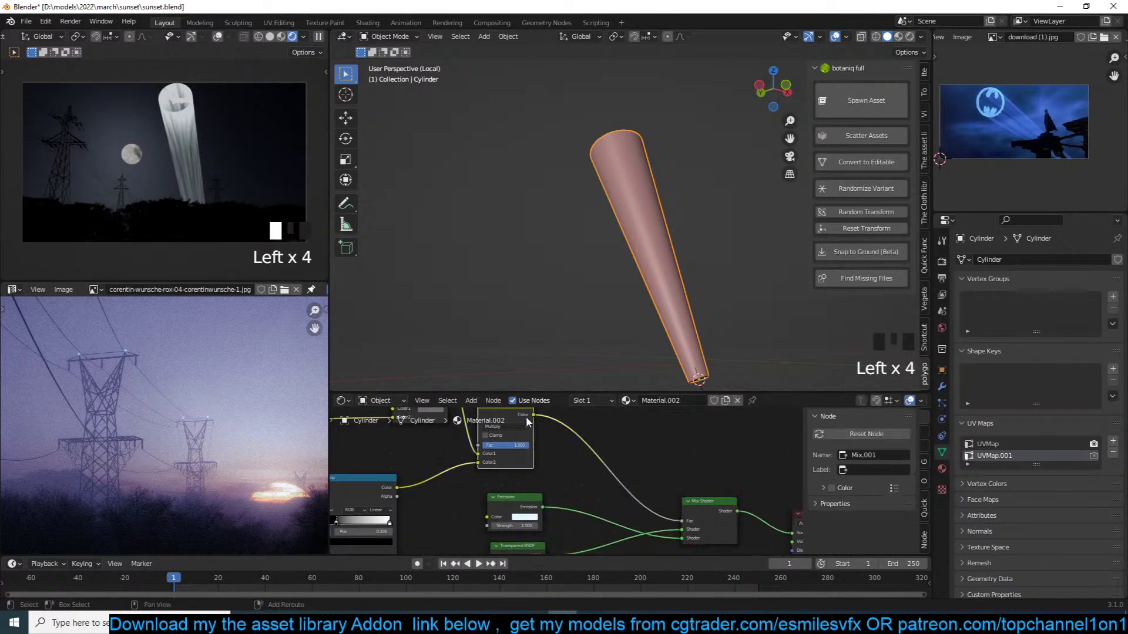
pyautogui.hotkey('shift', 'd')
pyautogui.click(622, 456)
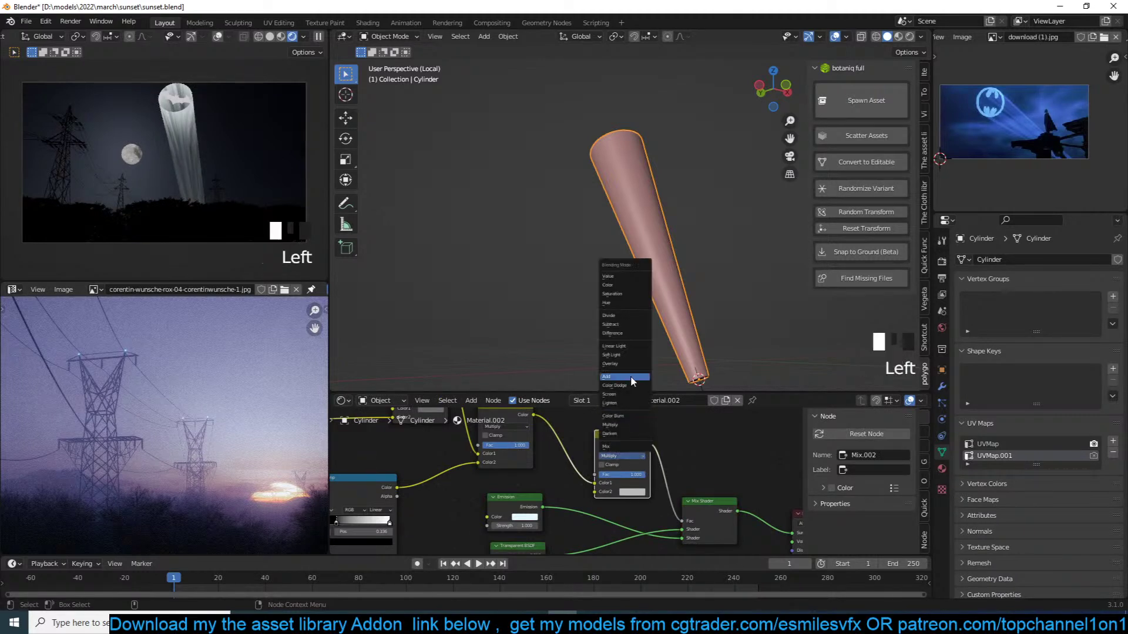
pyautogui.click(617, 445)
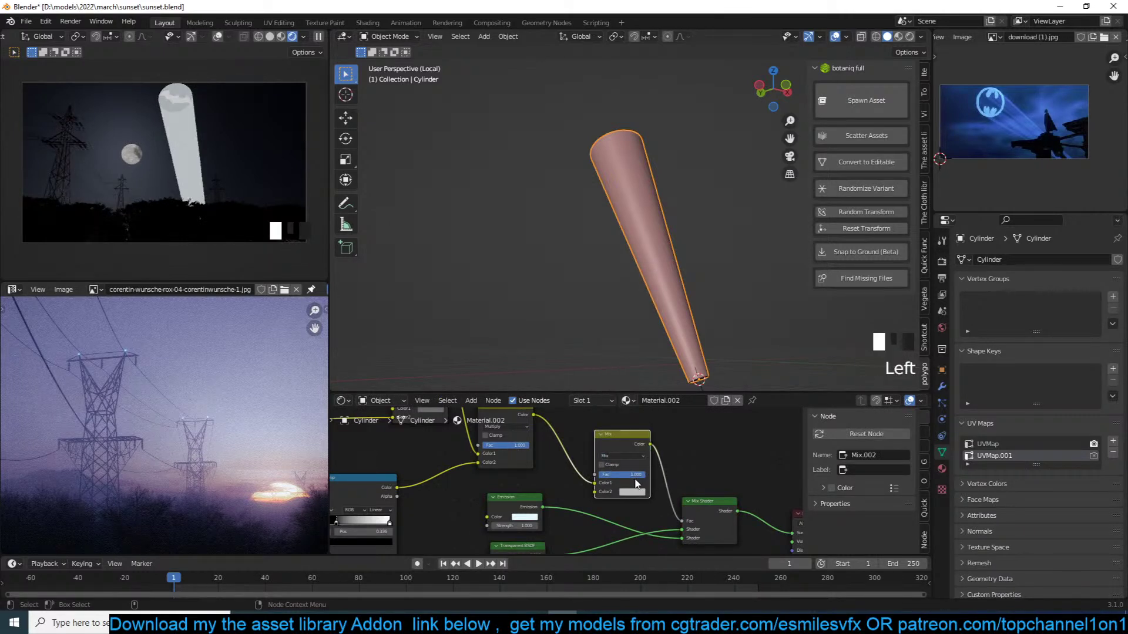
# Set the new Mix node's Color2 to black and its factor to about 0.94, saving the file
pyautogui.moveTo(637, 475)
pyautogui.mouseDown()
pyautogui.moveTo(587, 475)
pyautogui.moveTo(600, 475)
pyautogui.mouseUp()
pyautogui.click(625, 493)
pyautogui.moveTo(686, 393); pyautogui.dragTo(686, 436)
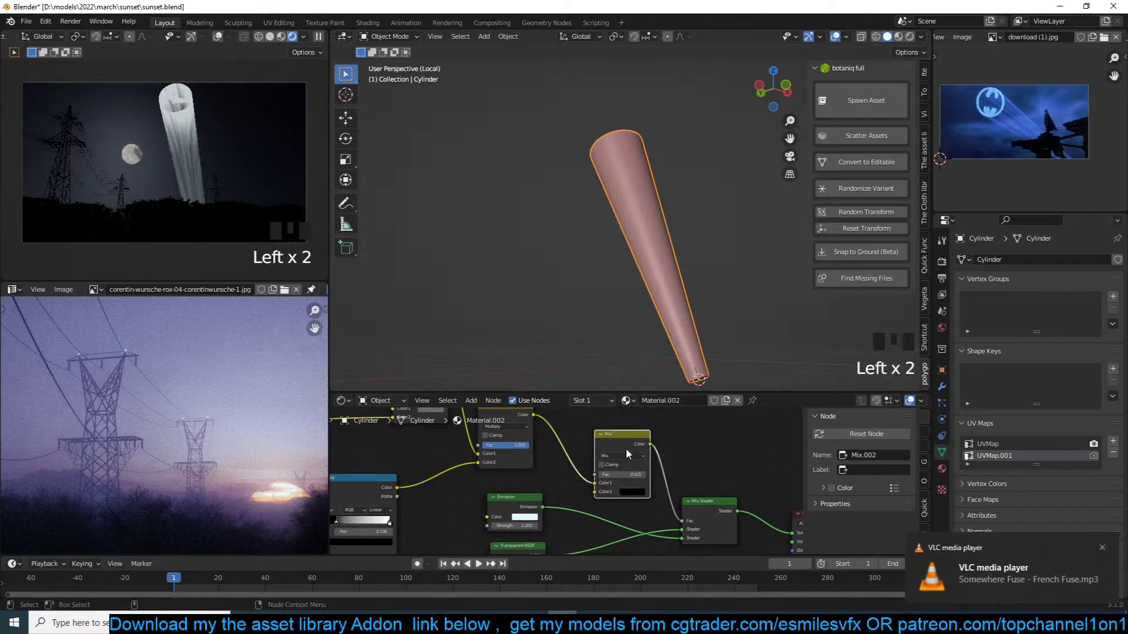
pyautogui.hotkey('ctrl', 's')
pyautogui.moveTo(609, 477); pyautogui.dragTo(646, 476)
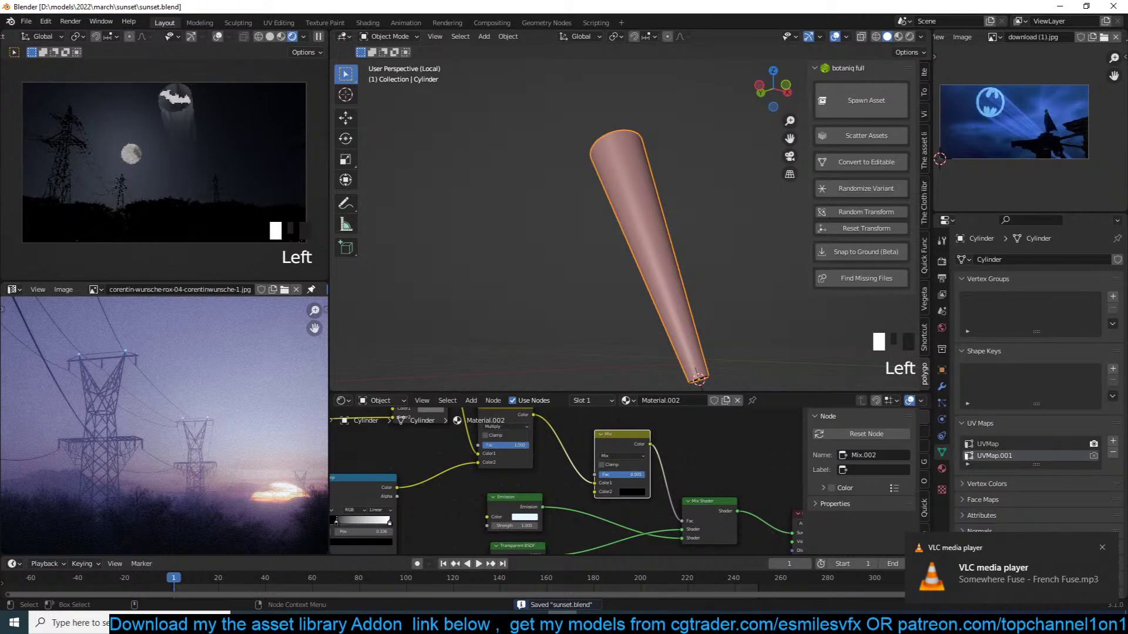
pyautogui.moveTo(644, 476); pyautogui.dragTo(643, 476)
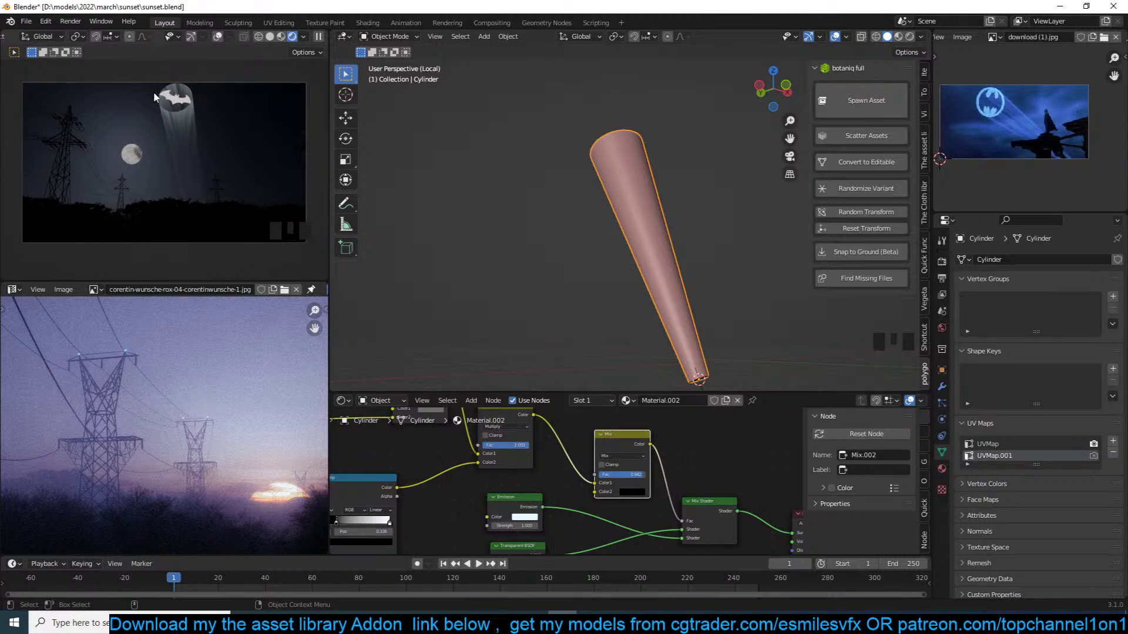
# Set the Emission node's strength to 10 and save the file
pyautogui.scroll(5, 599, 174)
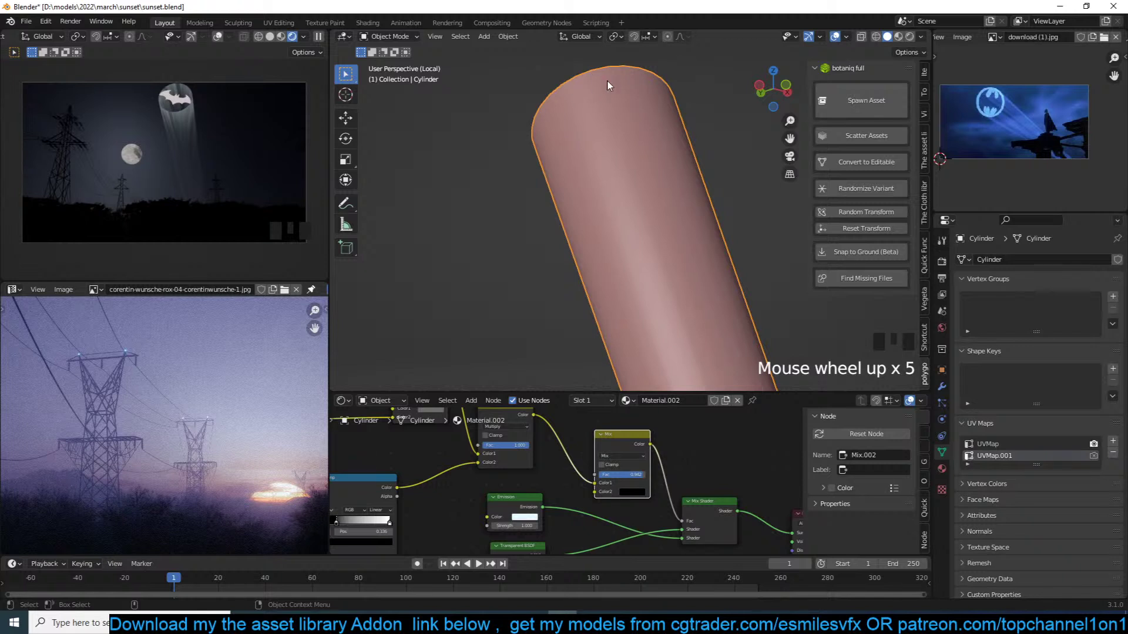
pyautogui.scroll(-4, 749, 315)
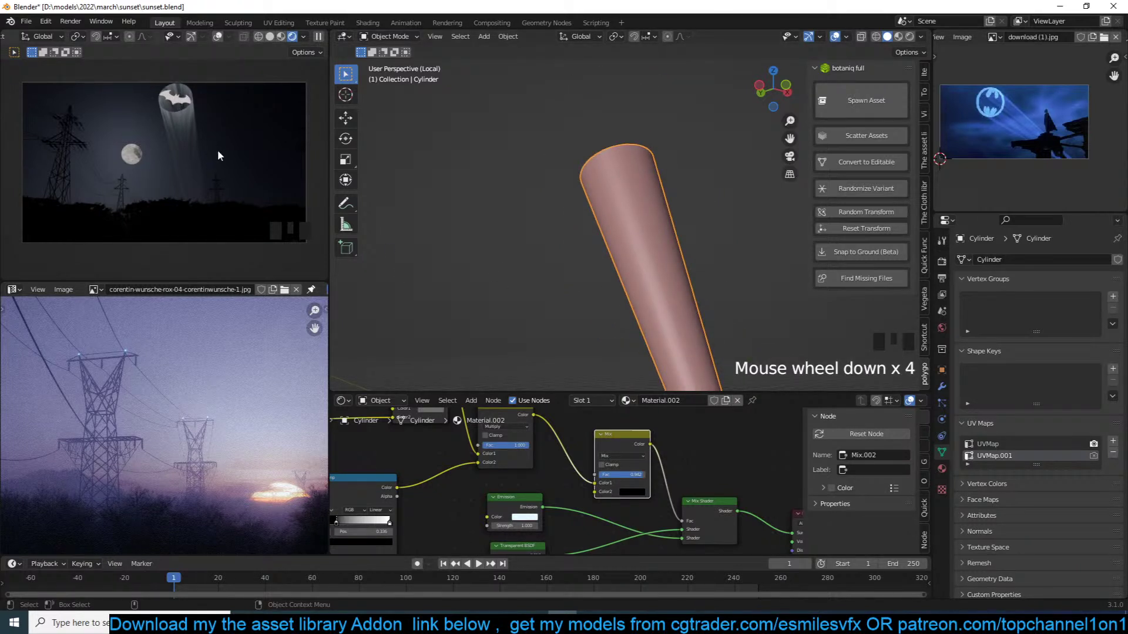
pyautogui.moveTo(605, 511); pyautogui.dragTo(612, 482, button='middle')
pyautogui.doubleClick(538, 497)
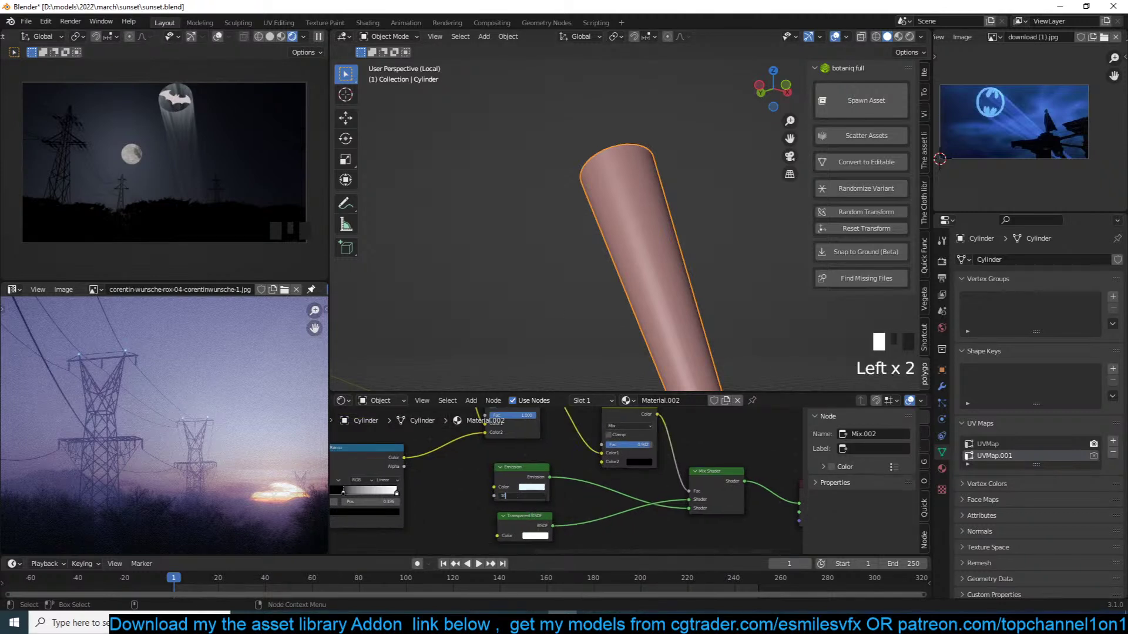
pyautogui.write('10')
pyautogui.press('Return')
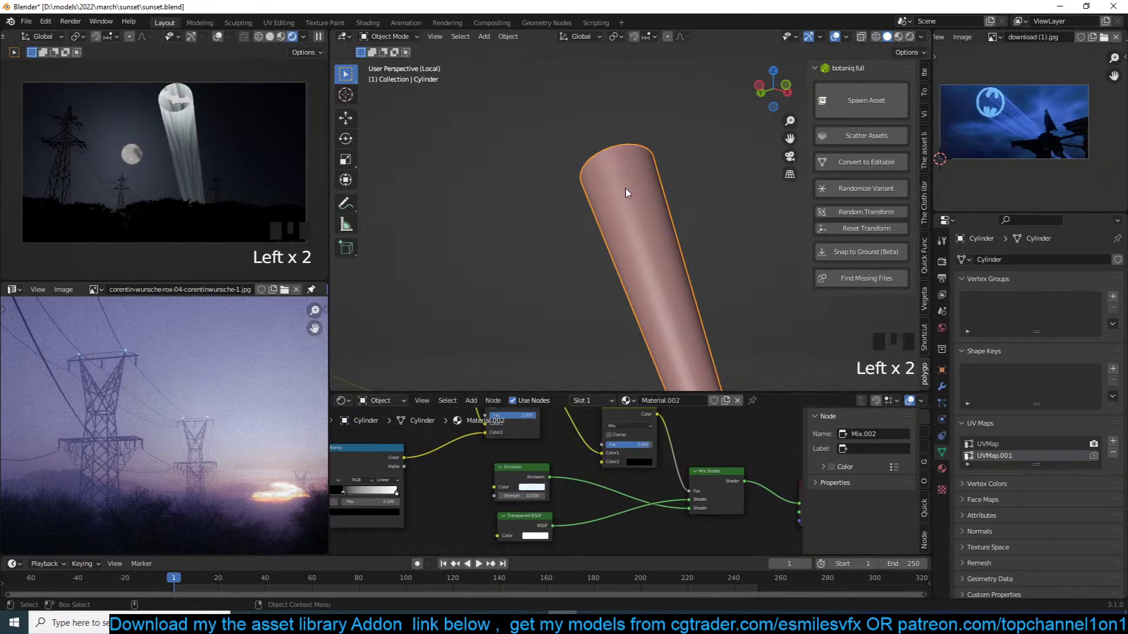
pyautogui.hotkey('ctrl', 's')
# Save the file and move the Texture Coordinate node farther away from the Separate XYZ node
pyautogui.scroll(-5, 458, 449)
pyautogui.scroll(5, 602, 480)
pyautogui.scroll(2, 623, 458)
pyautogui.moveTo(614, 463); pyautogui.dragTo(663, 503, button='middle')
pyautogui.scroll(-4, 568, 455)
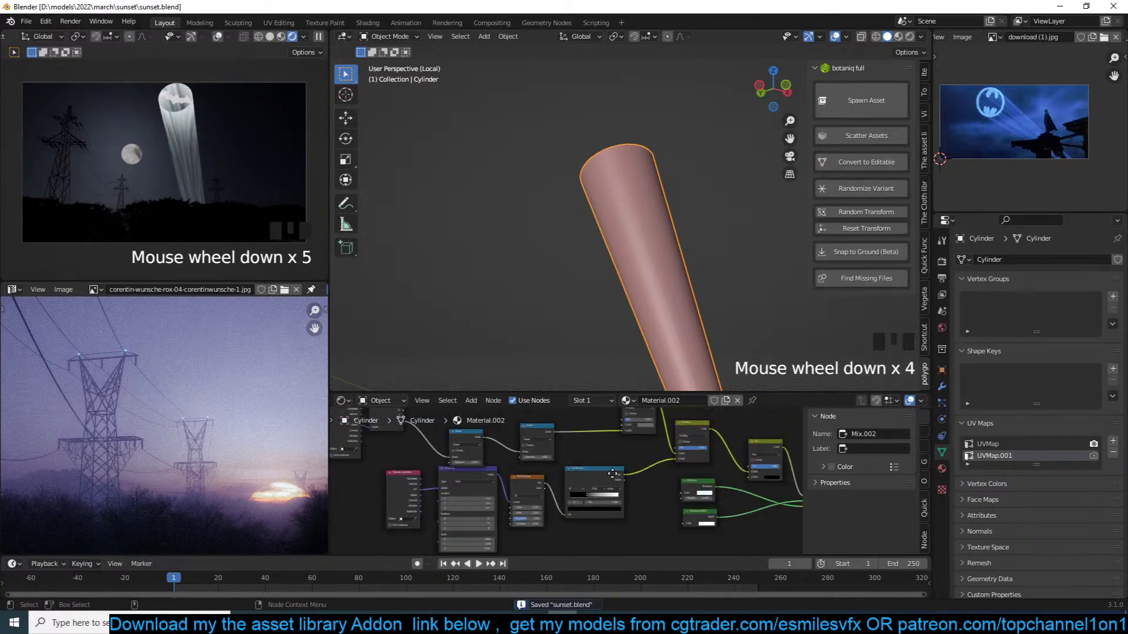
pyautogui.moveTo(567, 453); pyautogui.dragTo(634, 500, button='middle')
pyautogui.moveTo(541, 434); pyautogui.dragTo(583, 475, button='middle')
pyautogui.scroll(4, 585, 476)
pyautogui.scroll(1, 584, 476)
pyautogui.moveTo(513, 477); pyautogui.dragTo(541, 443, button='middle')
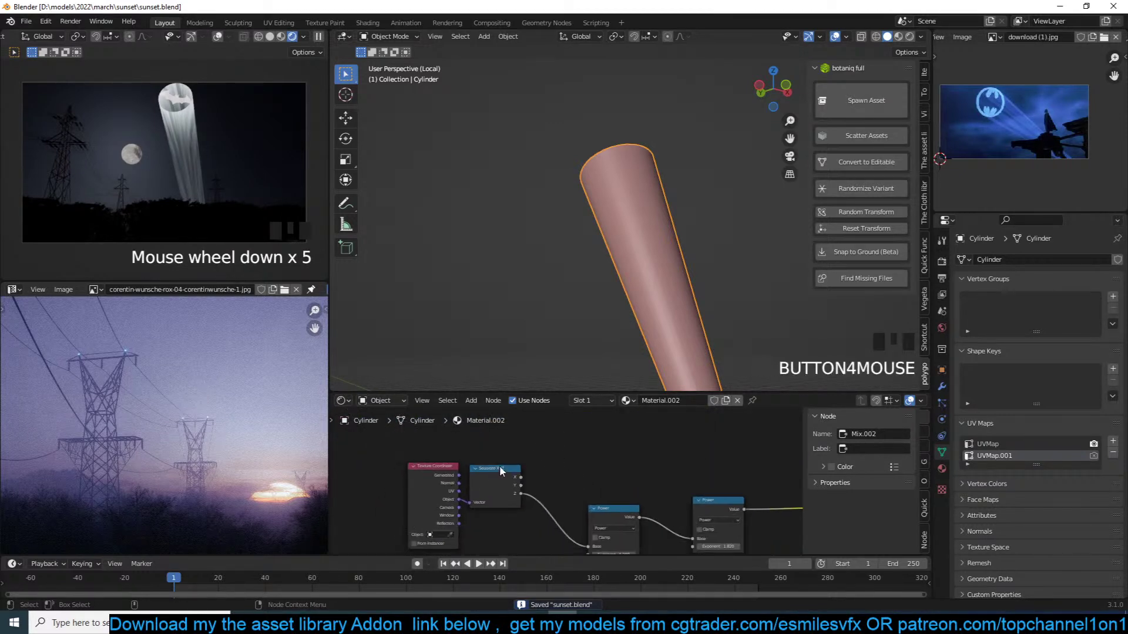
pyautogui.hotkey('ctrl', 's')
pyautogui.moveTo(417, 484); pyautogui.dragTo(382, 467)
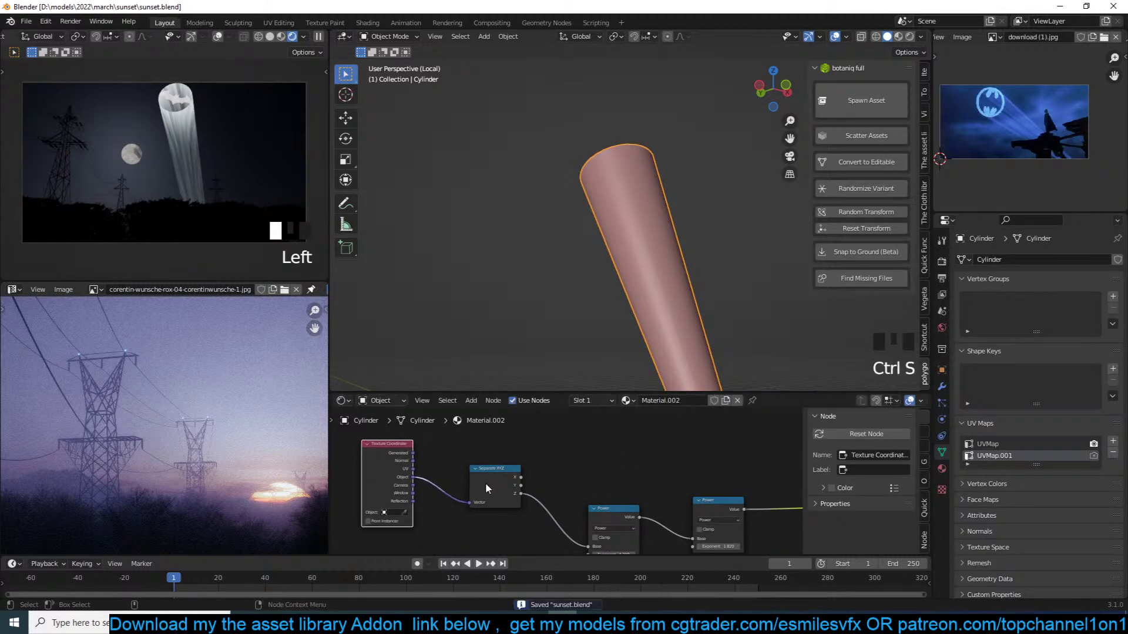
# Duplicate the Separate XYZ node, feed it from the Texture Coordinate's Object output and preview its Z output on the beam
pyautogui.scroll(-3, 485, 483)
pyautogui.click(504, 485)
pyautogui.moveTo(504, 485); pyautogui.dragTo(508, 496)
pyautogui.hotkey('shift', 'd')
pyautogui.click(509, 435)
pyautogui.moveTo(410, 483); pyautogui.dragTo(498, 461)
pyautogui.keyDown('ctrl'); pyautogui.keyDown('shift'); pyautogui.click(511, 436); pyautogui.keyUp('shift'); pyautogui.keyUp('ctrl')
pyautogui.keyDown('ctrl'); pyautogui.keyDown('shift'); pyautogui.click(511, 435); pyautogui.keyUp('shift'); pyautogui.keyUp('ctrl')
pyautogui.keyDown('ctrl'); pyautogui.keyDown('shift'); pyautogui.click(511, 436); pyautogui.keyUp('shift'); pyautogui.keyUp('ctrl')
pyautogui.keyDown('ctrl'); pyautogui.keyDown('shift'); pyautogui.click(511, 435); pyautogui.keyUp('shift'); pyautogui.keyUp('ctrl')
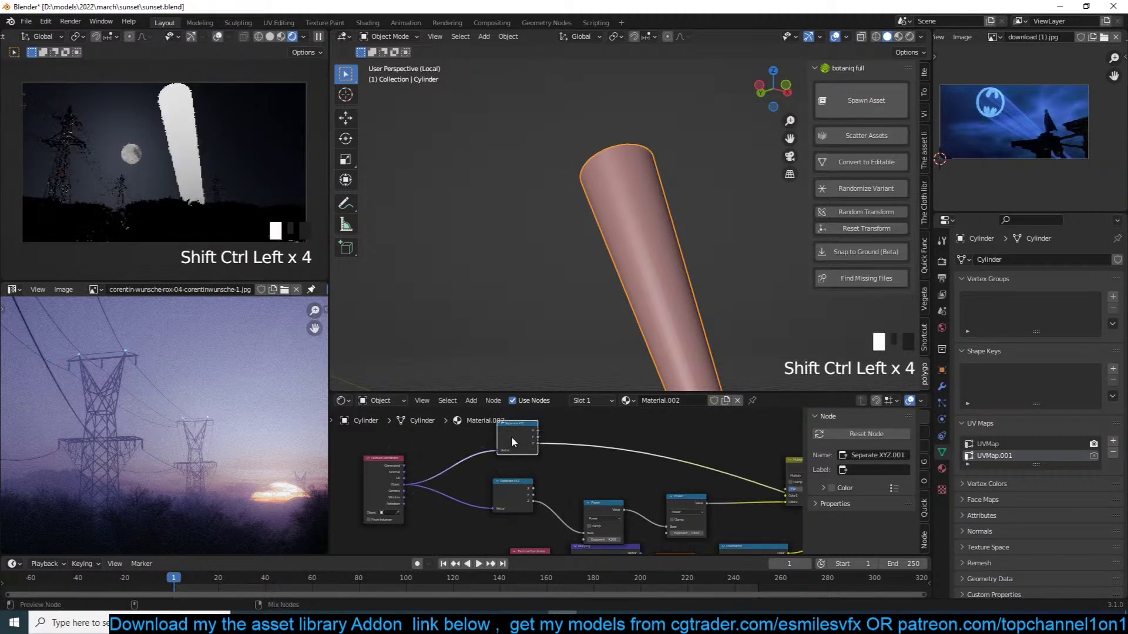
# Add a Mapping node between the Texture Coordinate node and the duplicated Separate XYZ node
pyautogui.click(541, 442)
pyautogui.hotkey('shift', 'a')
pyautogui.moveTo(516, 444)
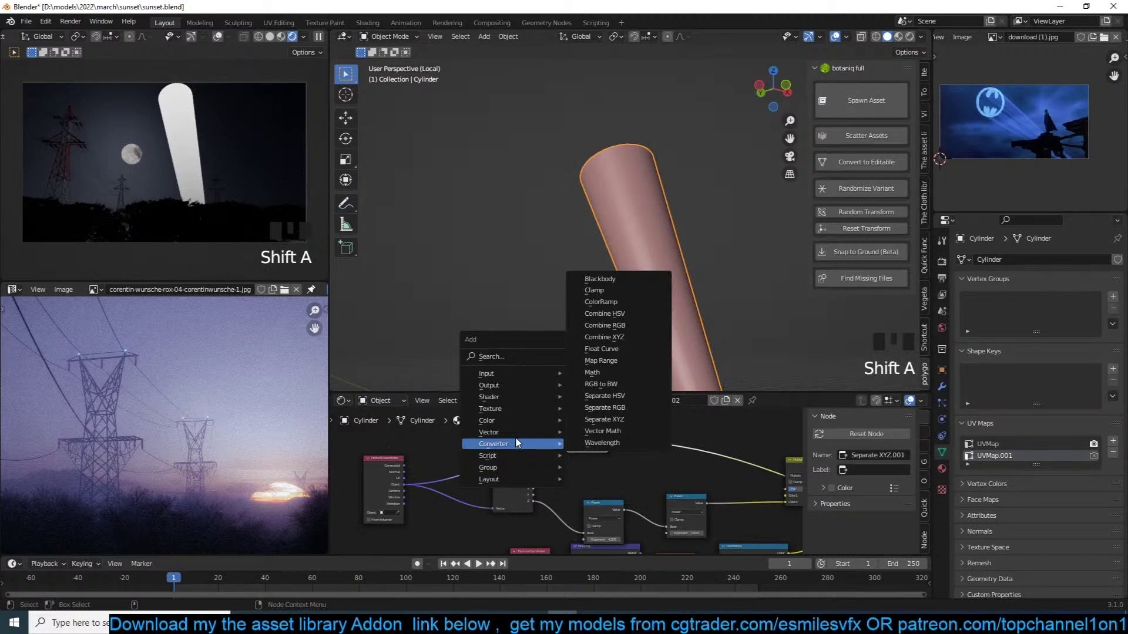
pyautogui.click(617, 467)
pyautogui.click(459, 442)
pyautogui.scroll(5, 525, 449)
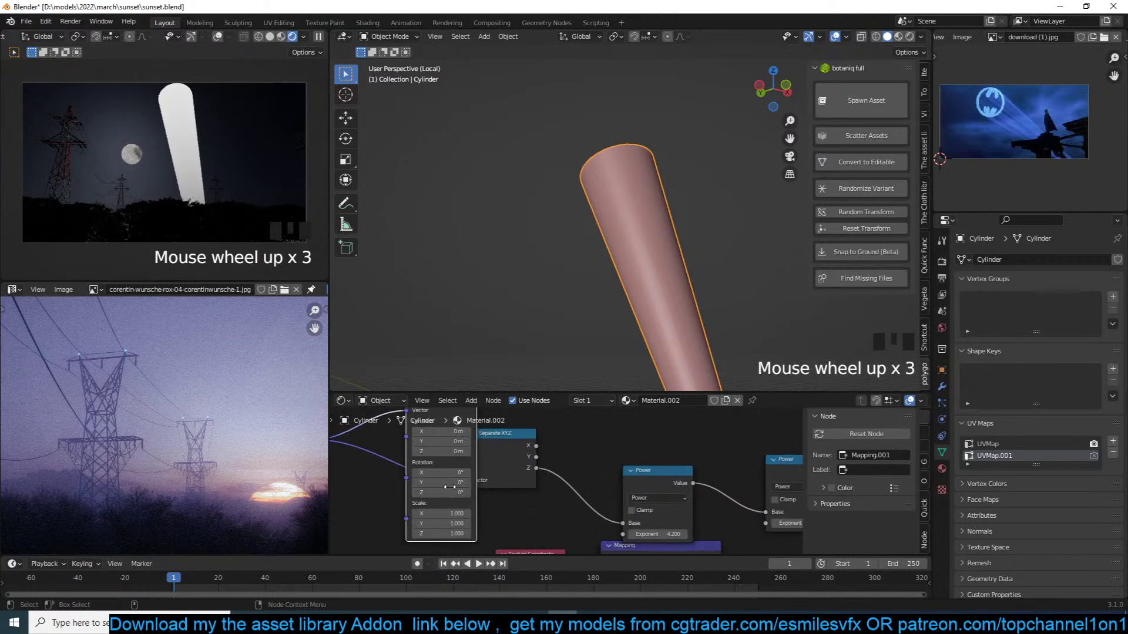
# Duplicate both Power nodes, connect the duplicated Separate XYZ's Z output to the first copy's Base and preview the second copy
pyautogui.scroll(-9, 555, 466)
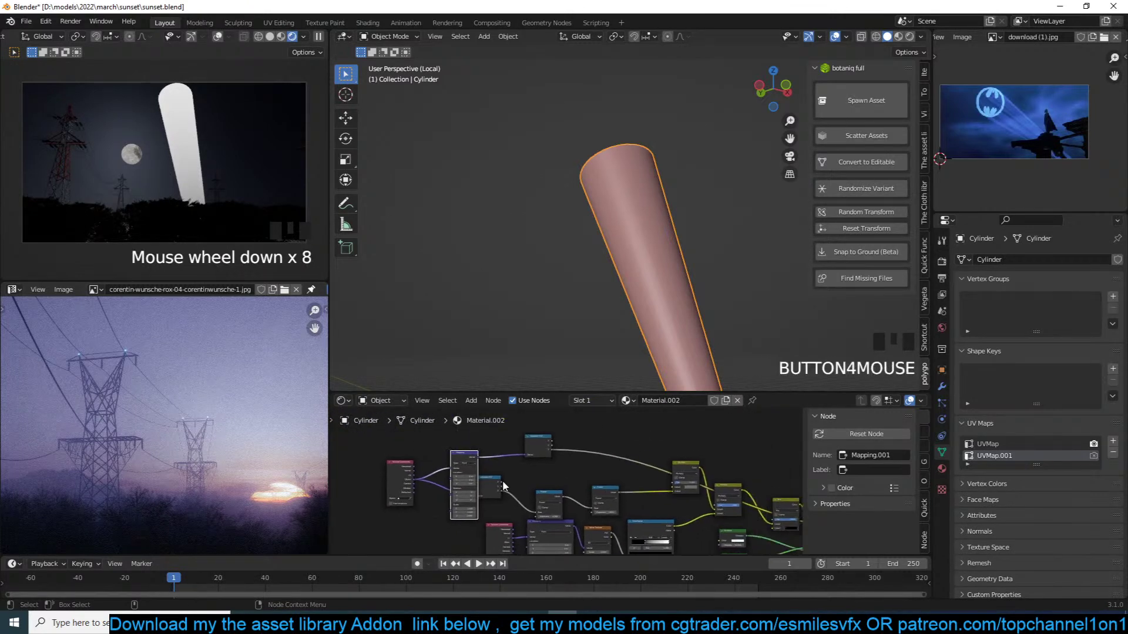
pyautogui.scroll(5, 597, 478)
pyautogui.moveTo(650, 478); pyautogui.dragTo(537, 511)
pyautogui.hotkey('shift', 'd')
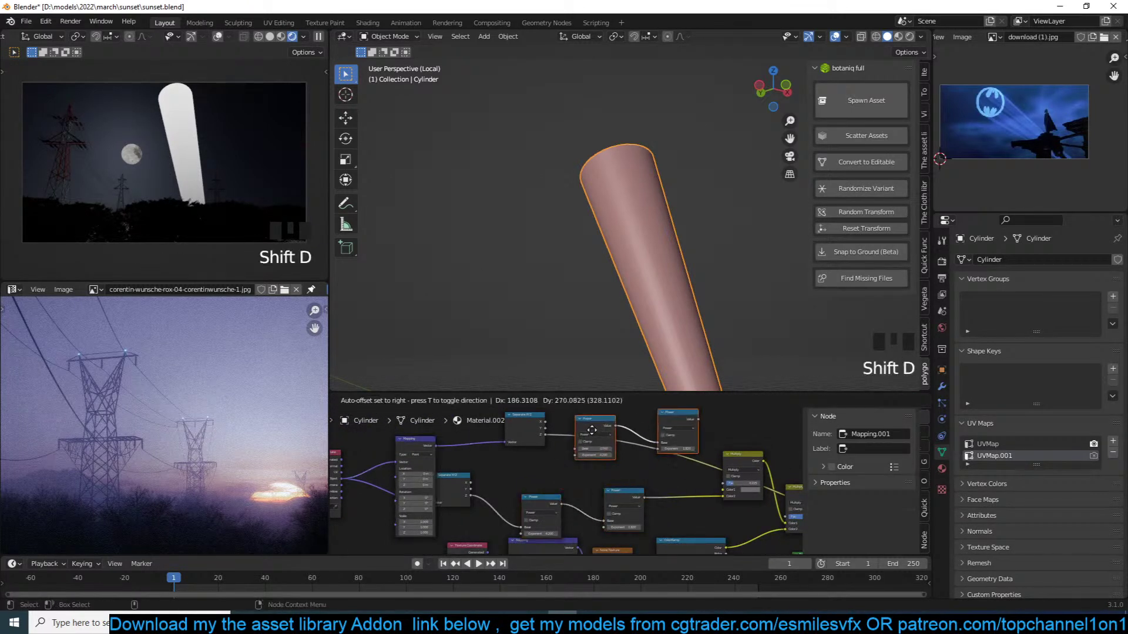
pyautogui.click(597, 439)
pyautogui.click(563, 437)
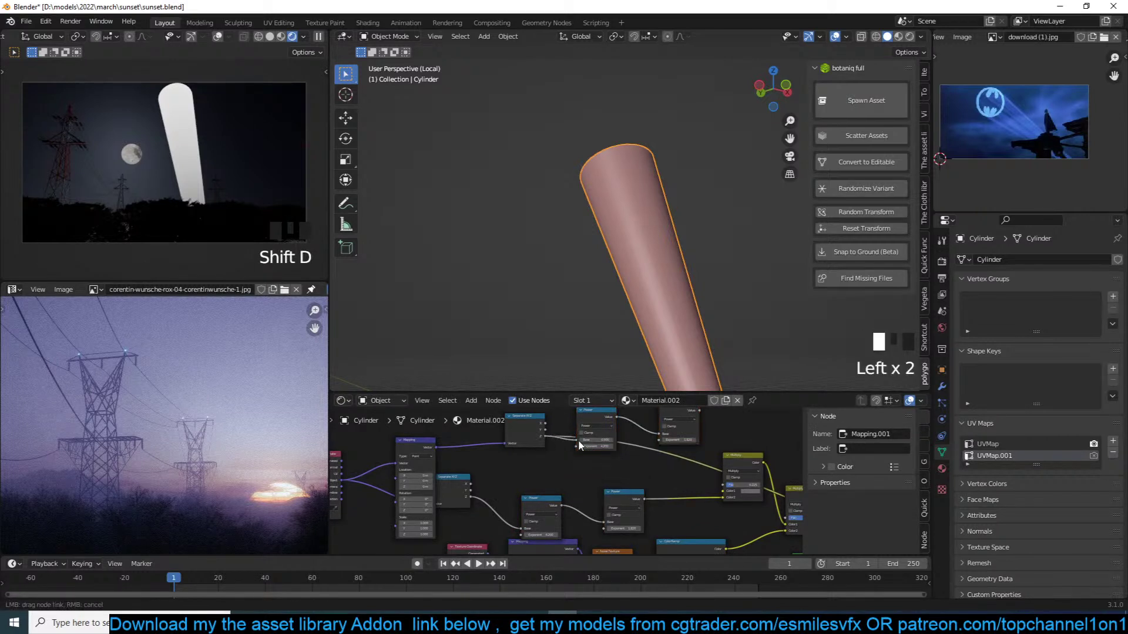
pyautogui.moveTo(623, 434); pyautogui.dragTo(596, 458, button='middle')
pyautogui.keyDown('ctrl'); pyautogui.keyDown('shift'); pyautogui.click(654, 428); pyautogui.keyUp('shift'); pyautogui.keyUp('ctrl')
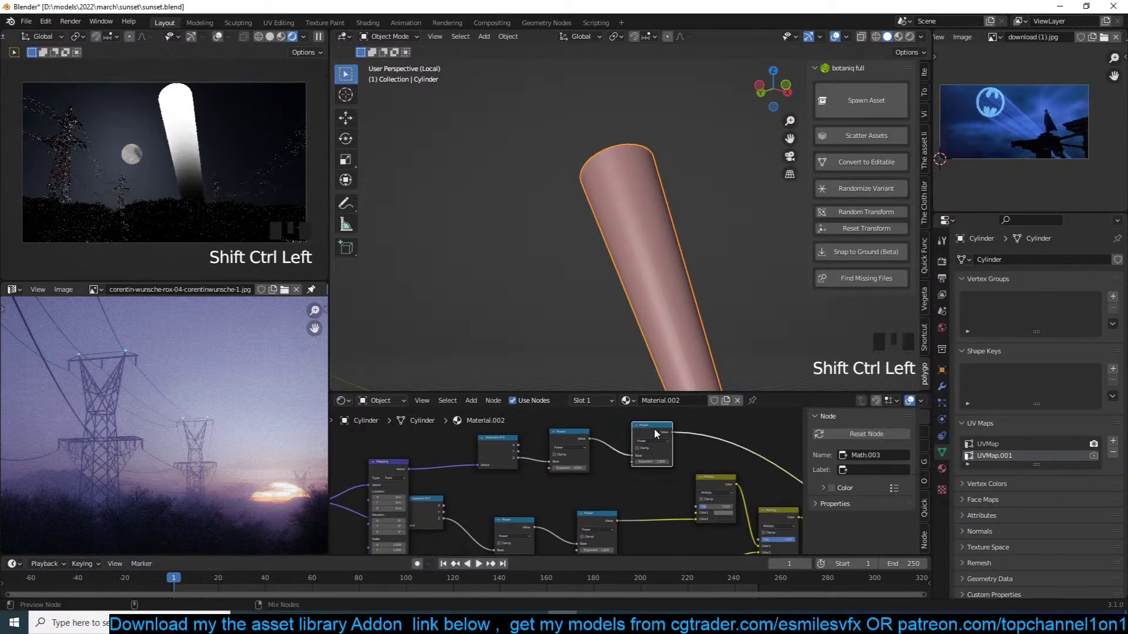
# Set the new Mapping node's X rotation to 90°
pyautogui.moveTo(521, 468); pyautogui.dragTo(578, 458, button='middle')
pyautogui.scroll(3, 577, 458)
pyautogui.moveTo(499, 488); pyautogui.dragTo(514, 487)
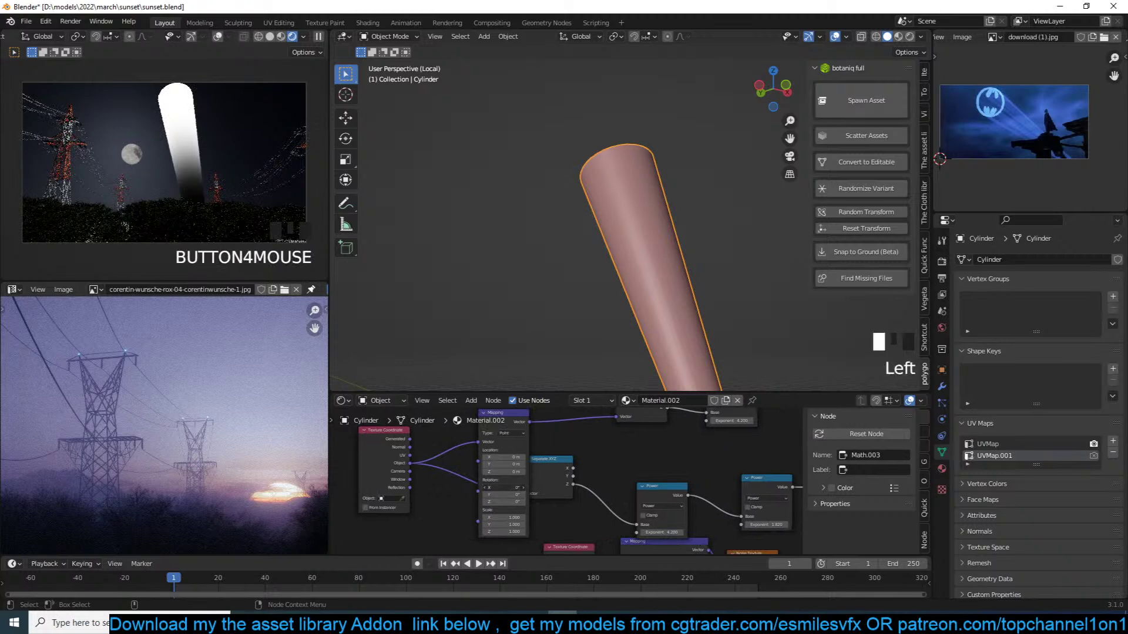
pyautogui.doubleClick(506, 488)
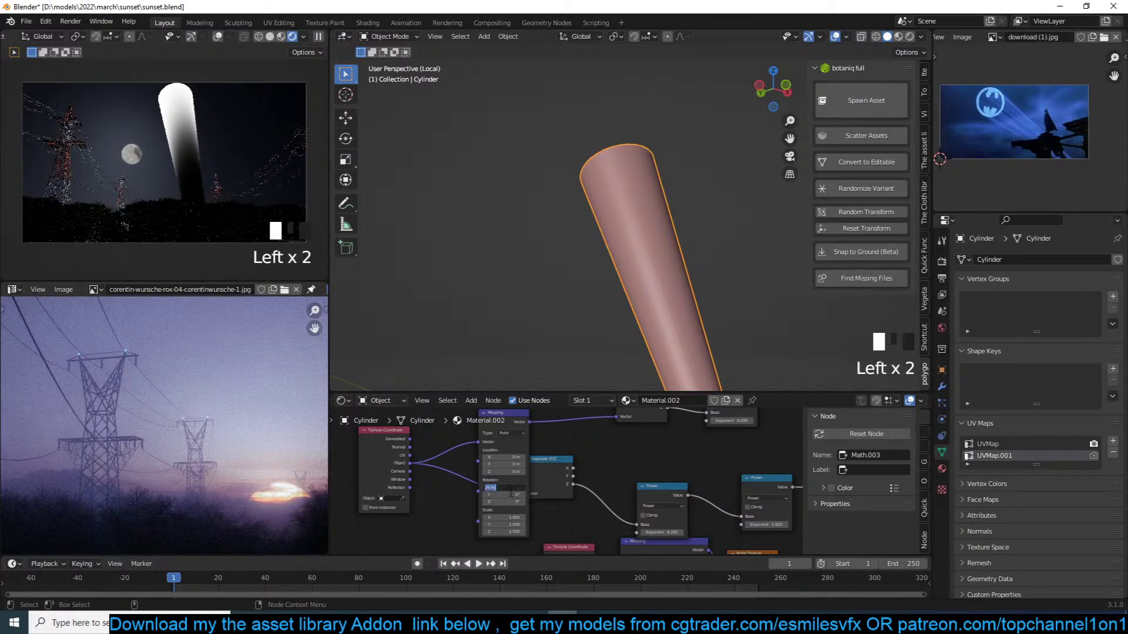
pyautogui.write('90')
pyautogui.press('Return')
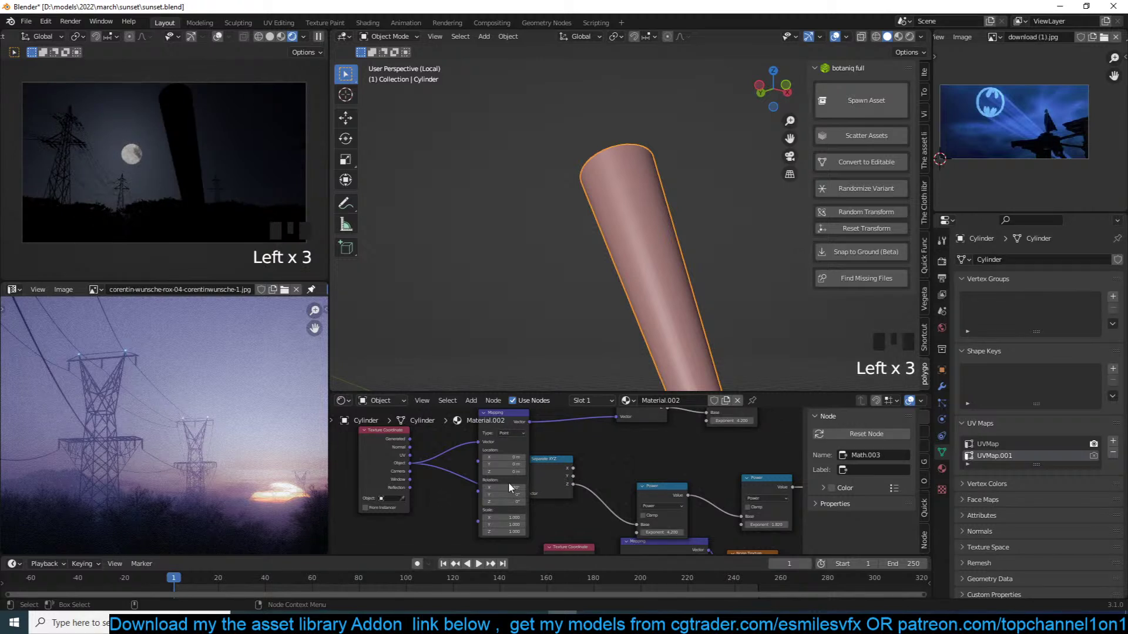
# Reset the Mapping node's X and Z rotations to 0° and set its Y rotation to 180°
pyautogui.click(509, 488)
pyautogui.write('0')
pyautogui.press('Return')
pyautogui.click(513, 501)
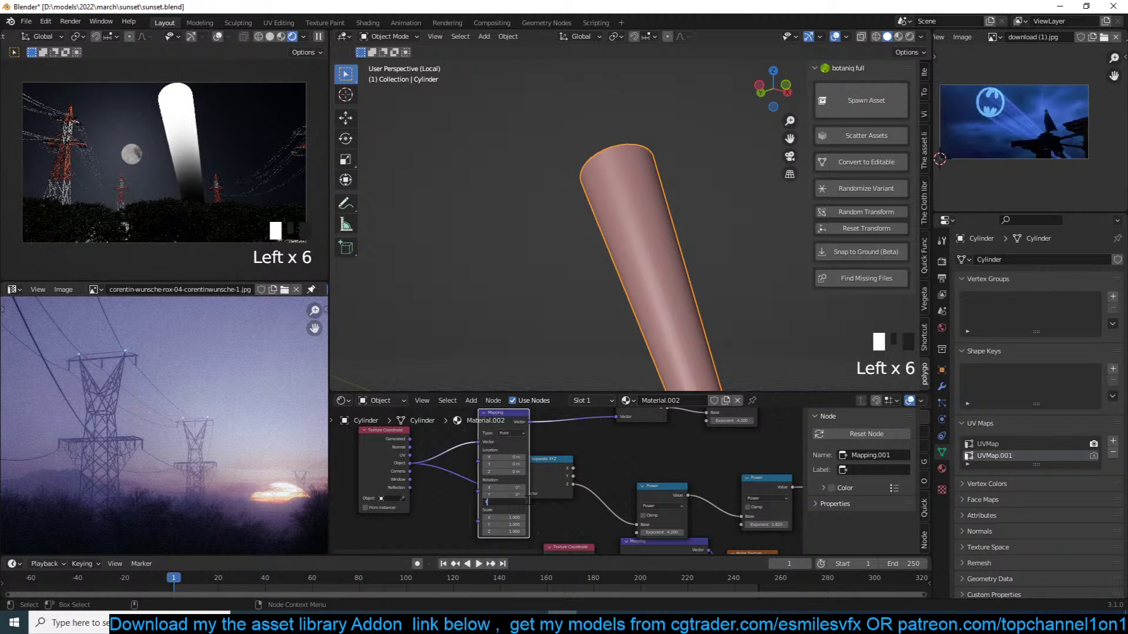
pyautogui.press('Return')
pyautogui.click(511, 501)
pyautogui.write('0')
pyautogui.press('Return')
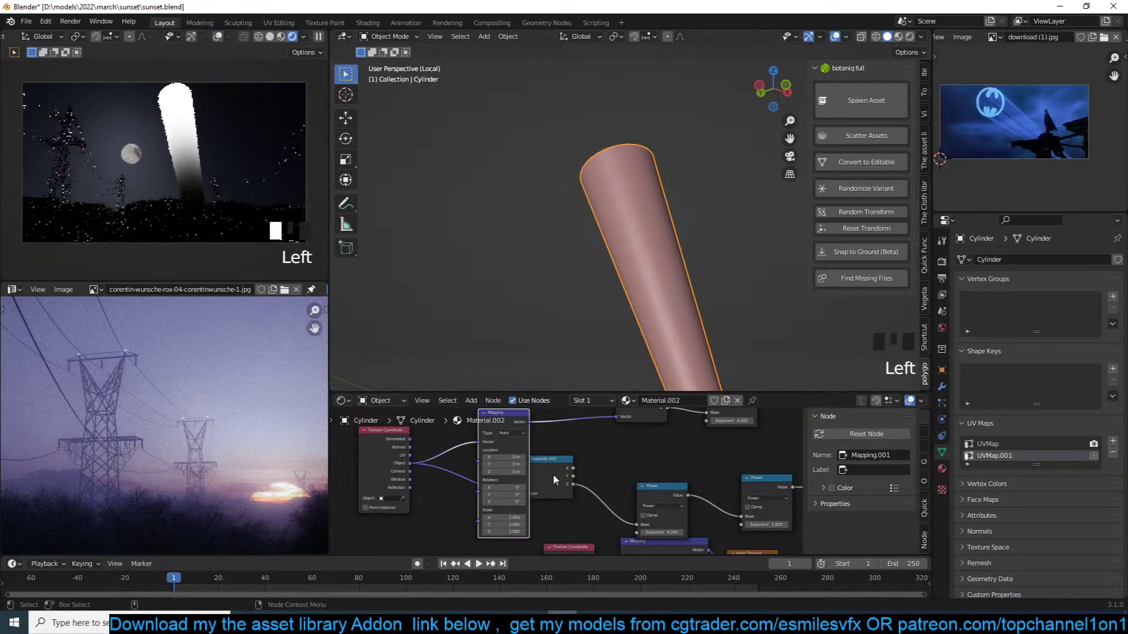
pyautogui.click(511, 497)
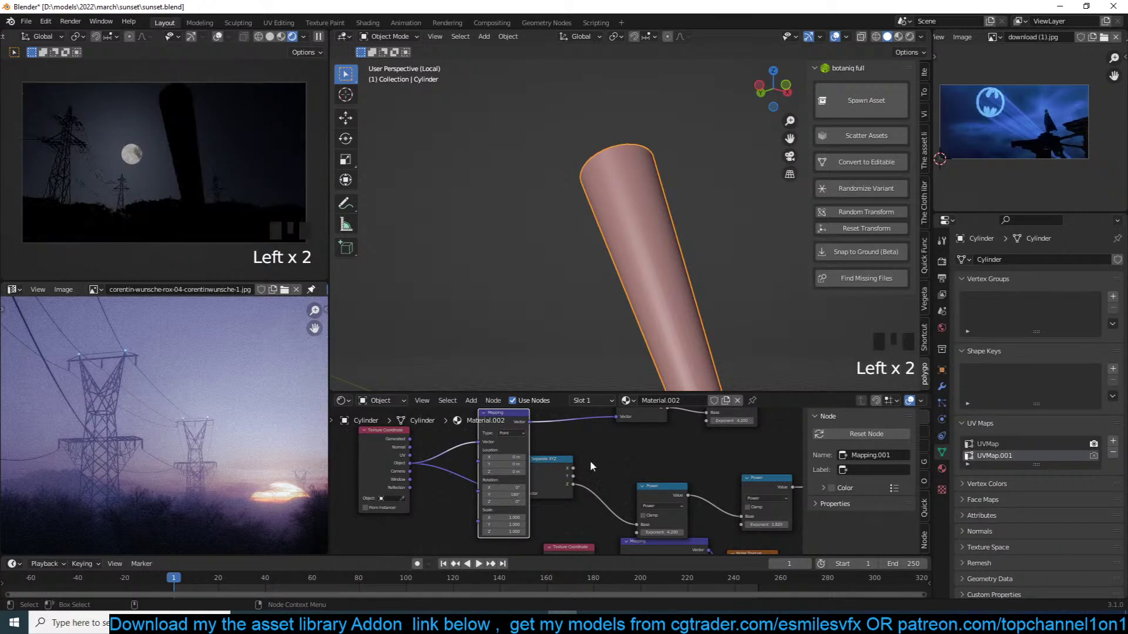
# Try different exponents on the two duplicated Power nodes, undoing each change
pyautogui.moveTo(697, 424); pyautogui.dragTo(616, 466, button='middle')
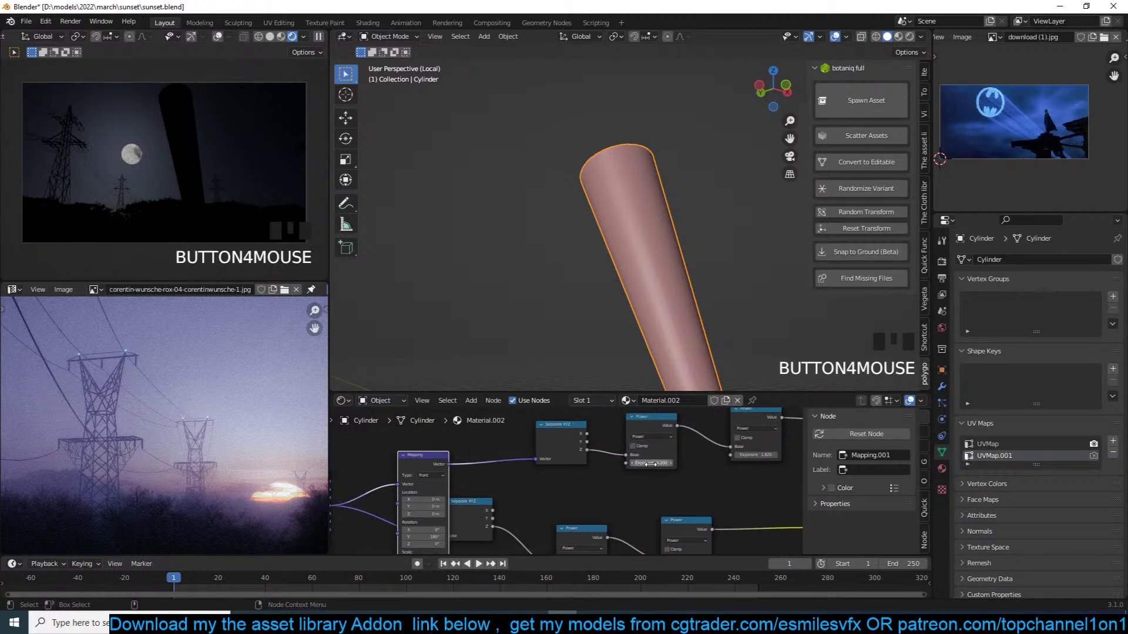
pyautogui.moveTo(650, 464); pyautogui.dragTo(661, 464)
pyautogui.hotkey('ctrl', 'z')
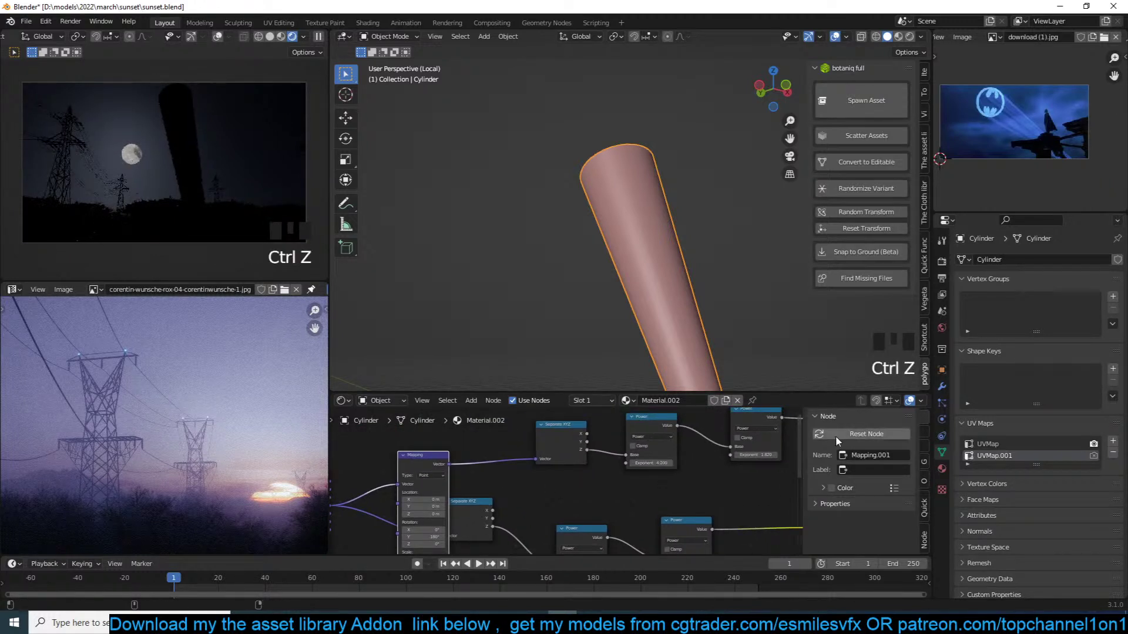
pyautogui.moveTo(754, 455); pyautogui.dragTo(767, 455)
pyautogui.hotkey('ctrl', 'z')
# Delete the added branch of Mapping, duplicated Separate XYZ and two duplicated Power nodes
pyautogui.scroll(-4, 594, 470)
pyautogui.moveTo(541, 476); pyautogui.dragTo(574, 460, button='middle')
pyautogui.scroll(2, 546, 464)
pyautogui.scroll(5, 487, 467)
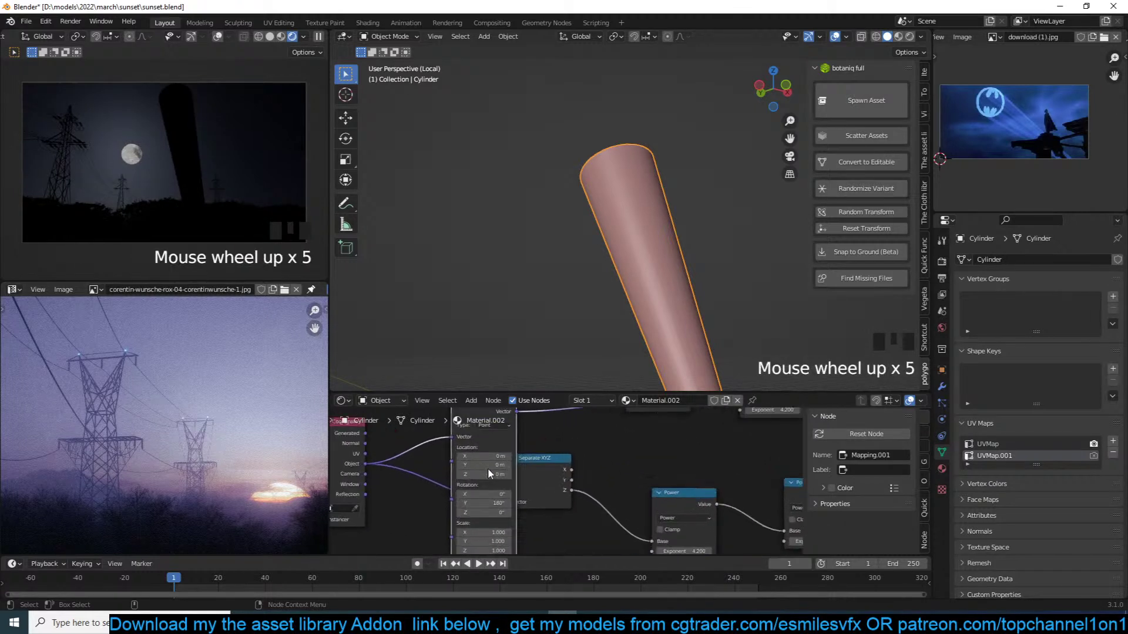
pyautogui.scroll(-8, 487, 469)
pyautogui.scroll(-3, 519, 477)
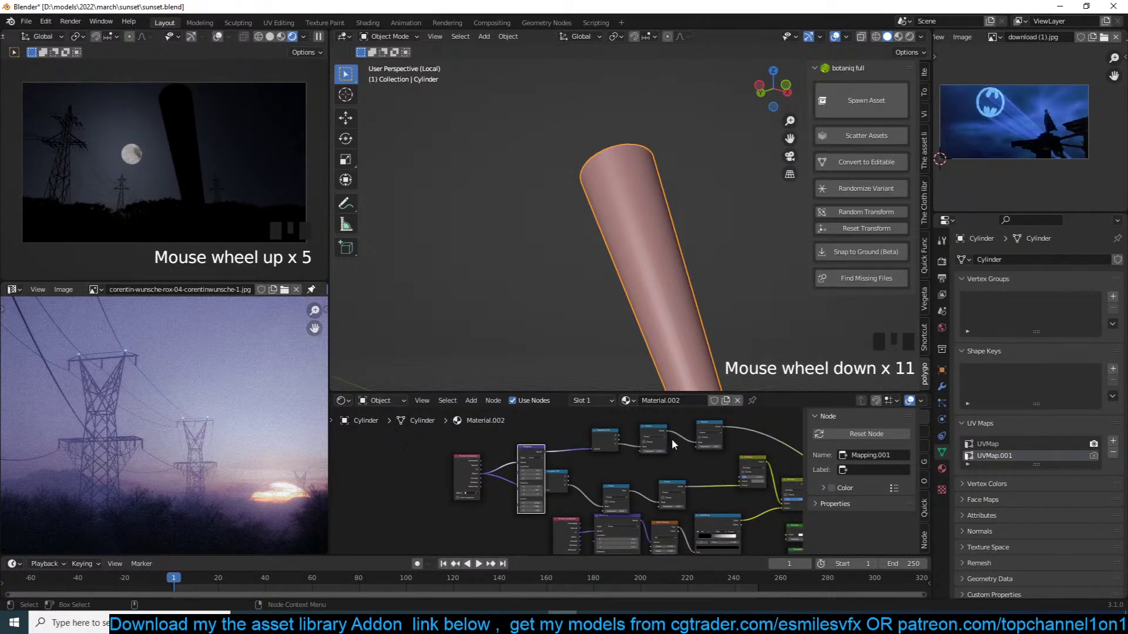
pyautogui.scroll(2, 632, 464)
pyautogui.moveTo(723, 422); pyautogui.dragTo(518, 449)
pyautogui.press('x')
# Add a UV Map node above the Texture Coordinate node and preview its output on the beam
pyautogui.moveTo(576, 449); pyautogui.dragTo(523, 441, button='middle')
pyautogui.hotkey('shift', 'a')
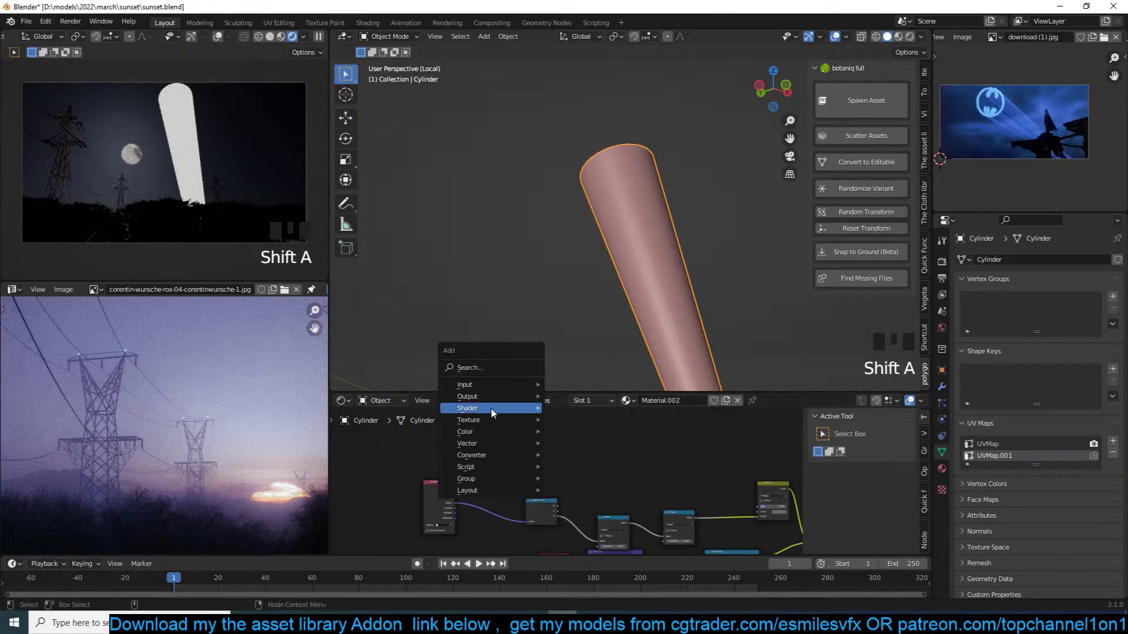
pyautogui.moveTo(490, 385)
pyautogui.click(574, 337)
pyautogui.click(469, 457)
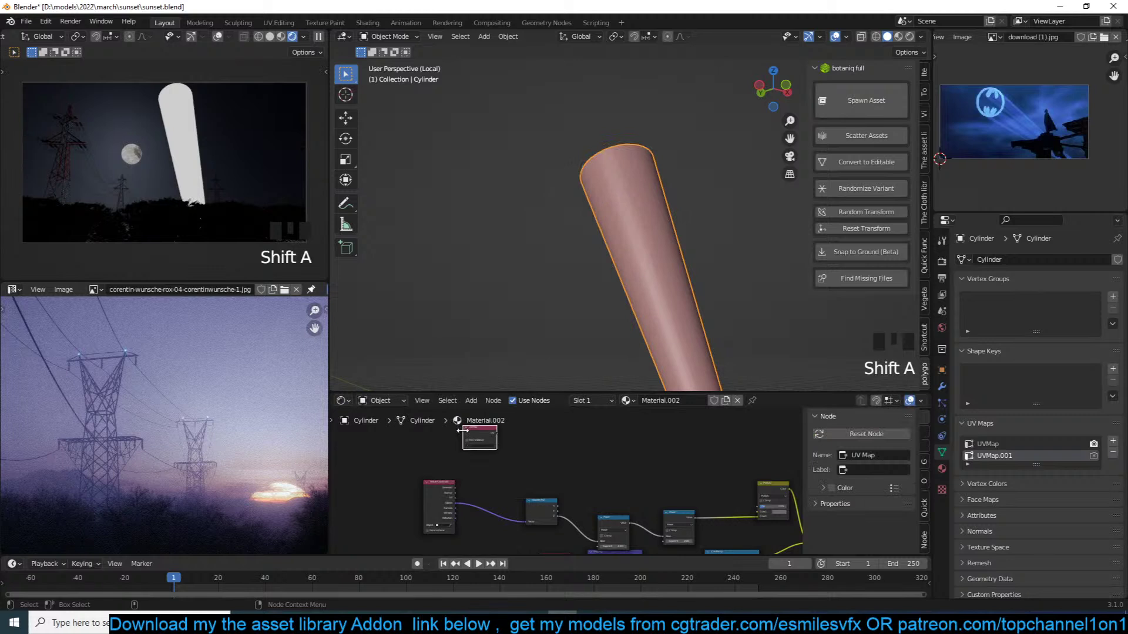
pyautogui.keyDown('ctrl'); pyautogui.keyDown('shift'); pyautogui.click(470, 458); pyautogui.keyUp('shift'); pyautogui.keyUp('ctrl')
# Add a Separate XYZ node fed by the UV Map node's UV output, on the link to the preview
pyautogui.hotkey('shift', 'a')
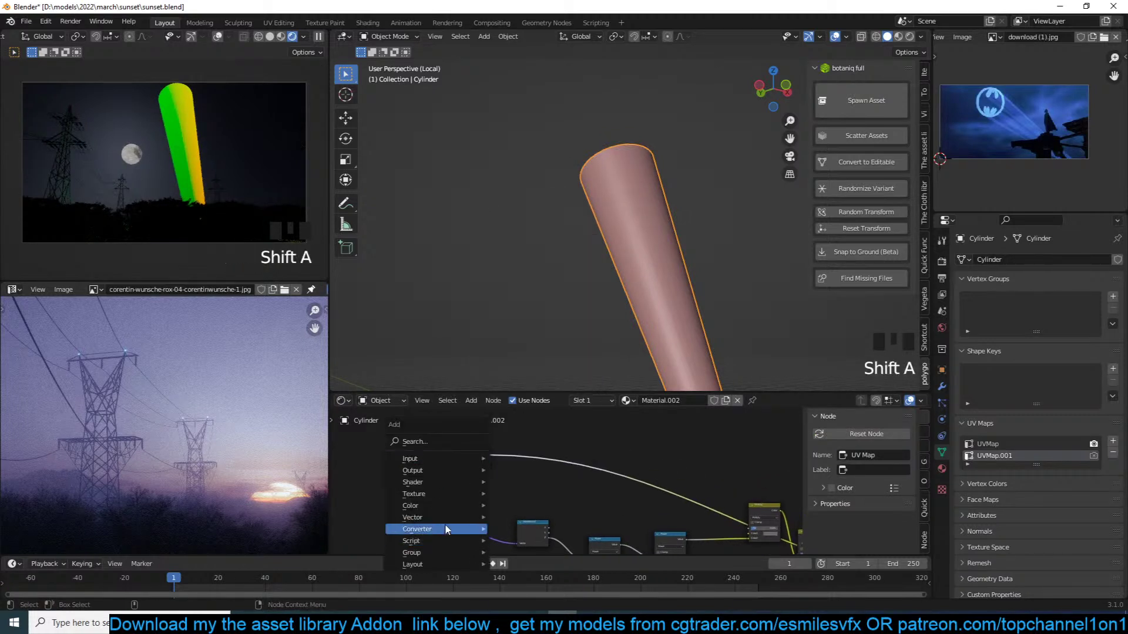
pyautogui.moveTo(452, 532)
pyautogui.click(532, 508)
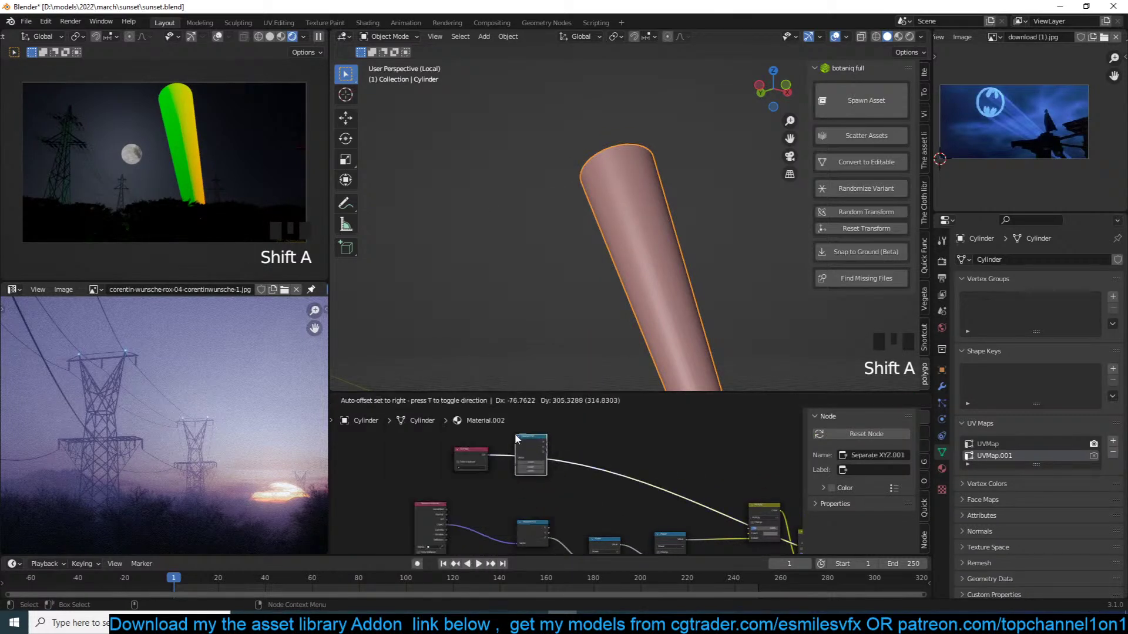
pyautogui.click(528, 473)
# Cycle through previews of the new Separate XYZ node's outputs on the beam, ending on the Y output
pyautogui.scroll(5, 527, 473)
pyautogui.scroll(3, 527, 503)
pyautogui.keyDown('ctrl'); pyautogui.keyDown('shift'); pyautogui.click(512, 453); pyautogui.keyUp('shift'); pyautogui.keyUp('ctrl')
pyautogui.keyDown('ctrl'); pyautogui.keyDown('shift'); pyautogui.click(513, 453); pyautogui.keyUp('shift'); pyautogui.keyUp('ctrl')
pyautogui.keyDown('ctrl'); pyautogui.keyDown('shift'); pyautogui.click(513, 453); pyautogui.keyUp('shift'); pyautogui.keyUp('ctrl')
pyautogui.keyDown('ctrl'); pyautogui.keyDown('shift'); pyautogui.click(513, 453); pyautogui.keyUp('shift'); pyautogui.keyUp('ctrl')
pyautogui.keyDown('ctrl'); pyautogui.keyDown('shift'); pyautogui.click(513, 453); pyautogui.keyUp('shift'); pyautogui.keyUp('ctrl')
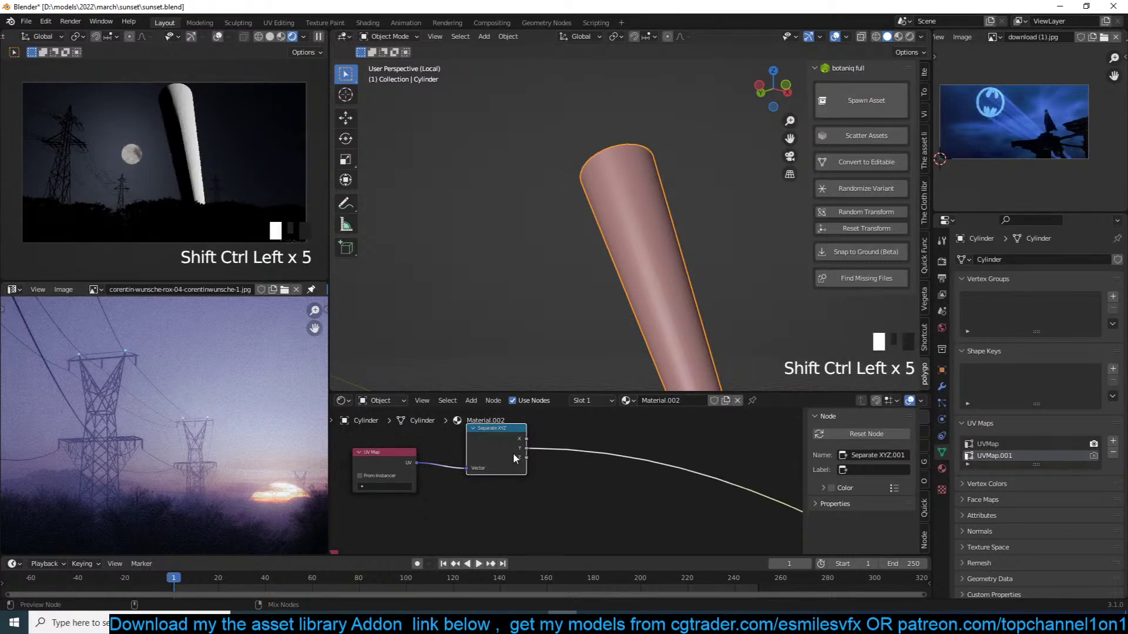
pyautogui.keyDown('ctrl'); pyautogui.keyDown('shift'); pyautogui.click(512, 452); pyautogui.keyUp('shift'); pyautogui.keyUp('ctrl')
pyautogui.keyDown('ctrl'); pyautogui.keyDown('shift'); pyautogui.click(513, 452); pyautogui.keyUp('shift'); pyautogui.keyUp('ctrl')
pyautogui.keyDown('ctrl'); pyautogui.keyDown('shift'); pyautogui.click(513, 453); pyautogui.keyUp('shift'); pyautogui.keyUp('ctrl')
pyautogui.keyDown('ctrl'); pyautogui.keyDown('shift'); pyautogui.click(513, 453); pyautogui.keyUp('shift'); pyautogui.keyUp('ctrl')
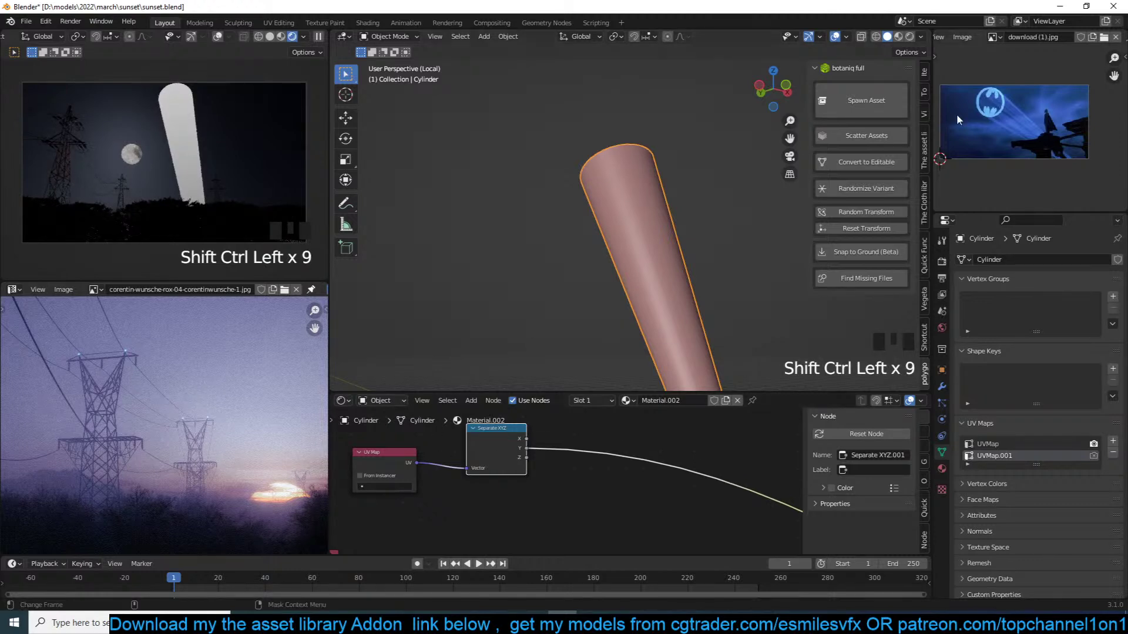
# Set the UV Map node to UVMap.001 and turn the cylinder's UV layout upside down in Edit Mode
pyautogui.press('Tab')
pyautogui.moveTo(391, 483); pyautogui.dragTo(382, 513)
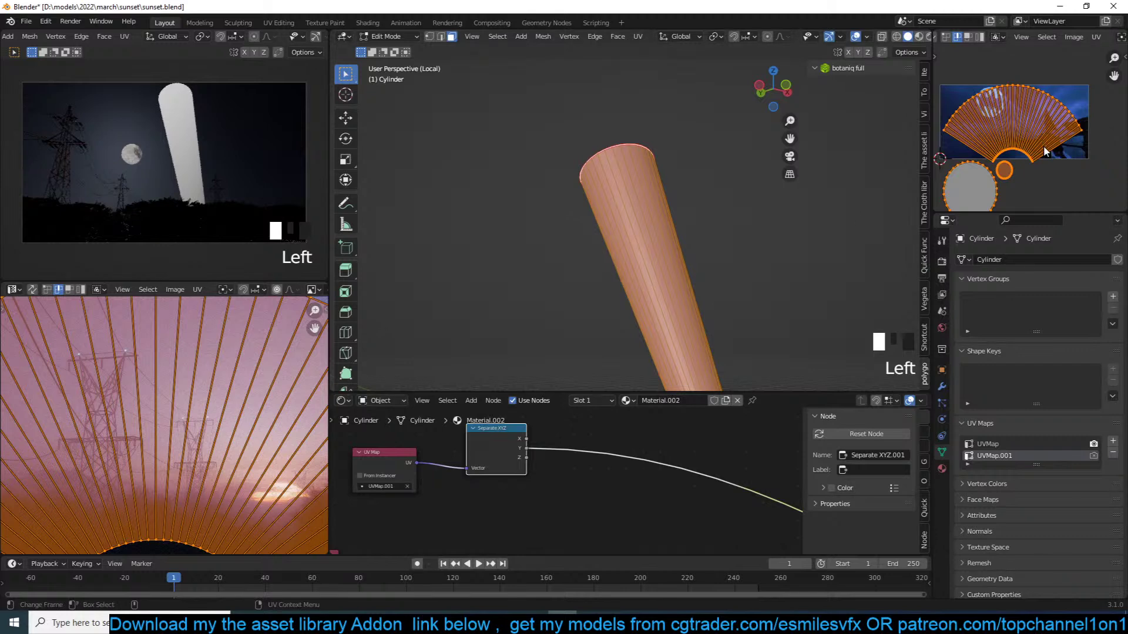
pyautogui.press('g')
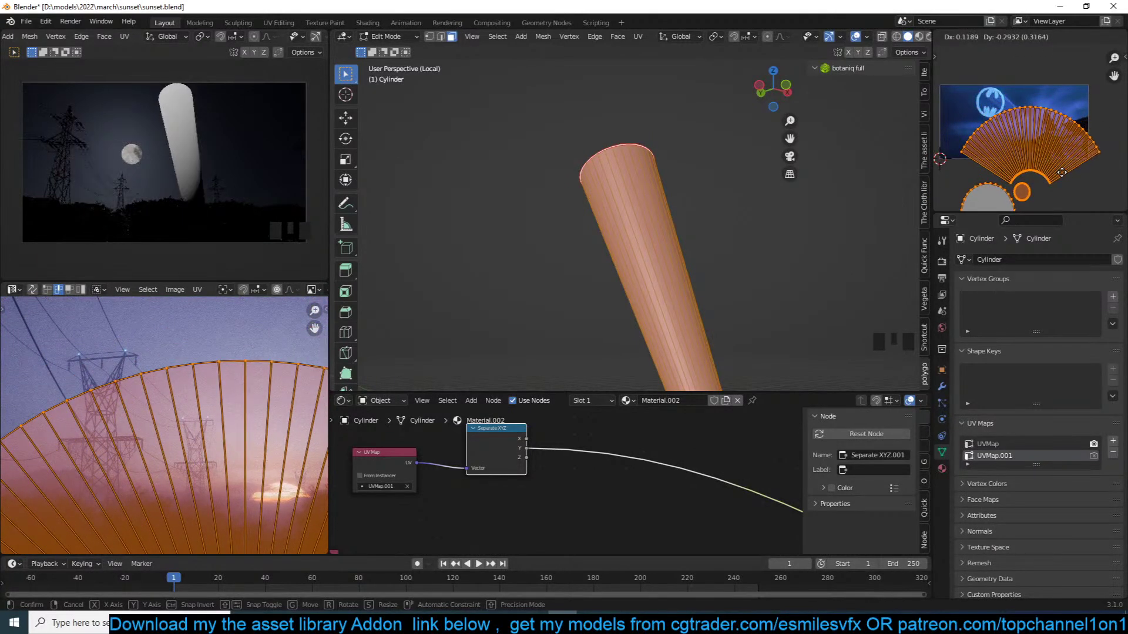
pyautogui.click(1079, 171)
pyautogui.press('r')
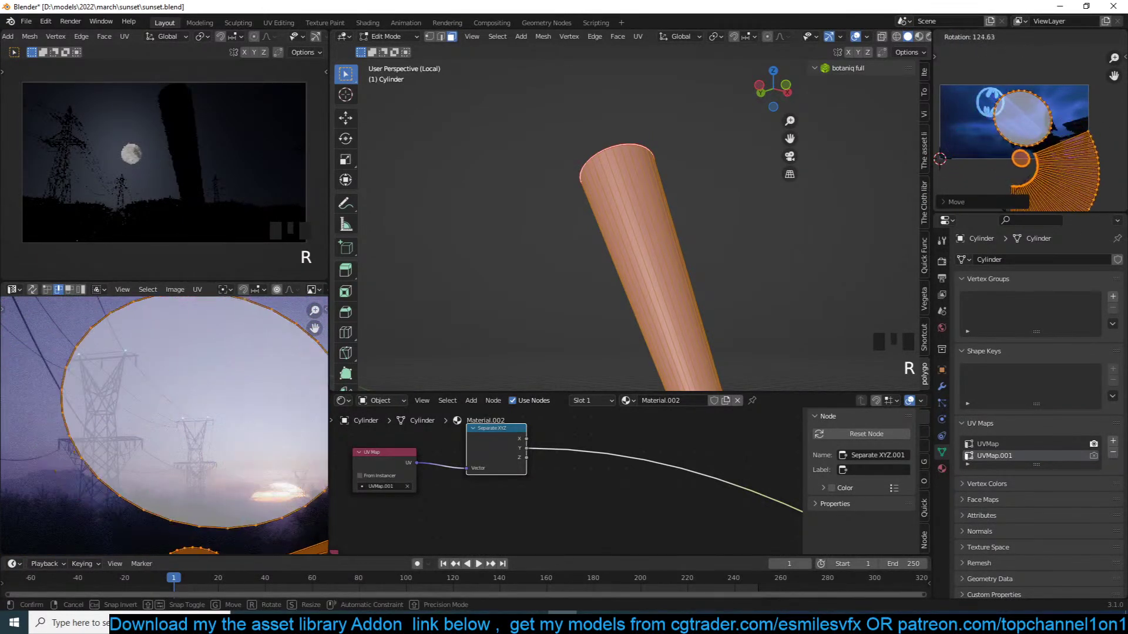
pyautogui.click(962, 166)
# Move the inverted UV layout onto the reference image, adjusting its rotation and scaling it down to about 0.7
pyautogui.press('g')
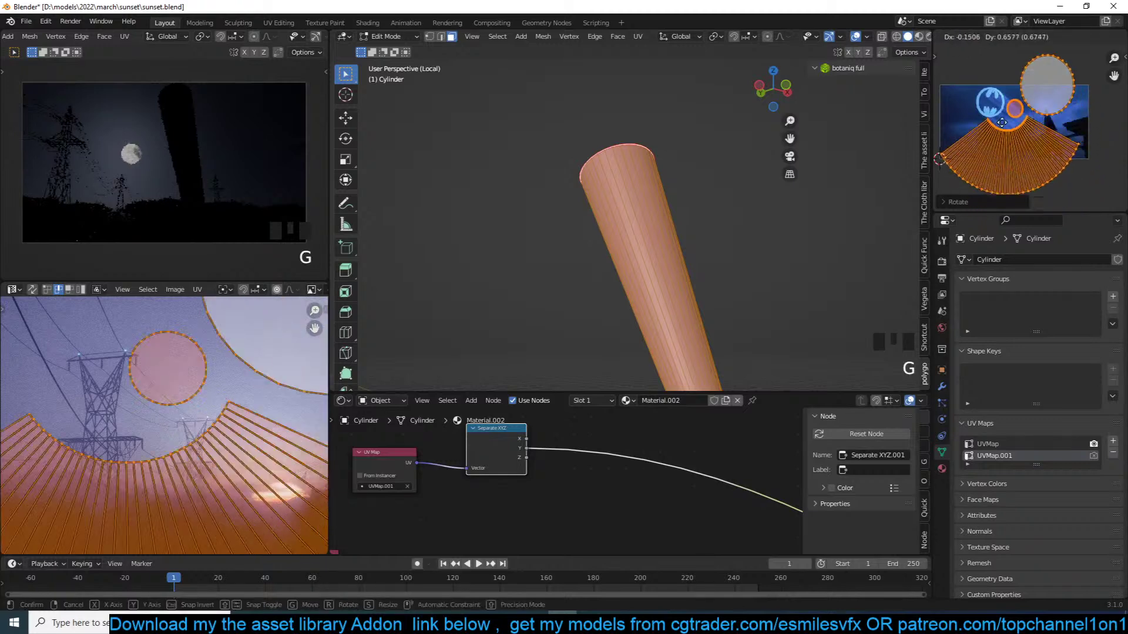
pyautogui.click(1016, 109)
pyautogui.press('r')
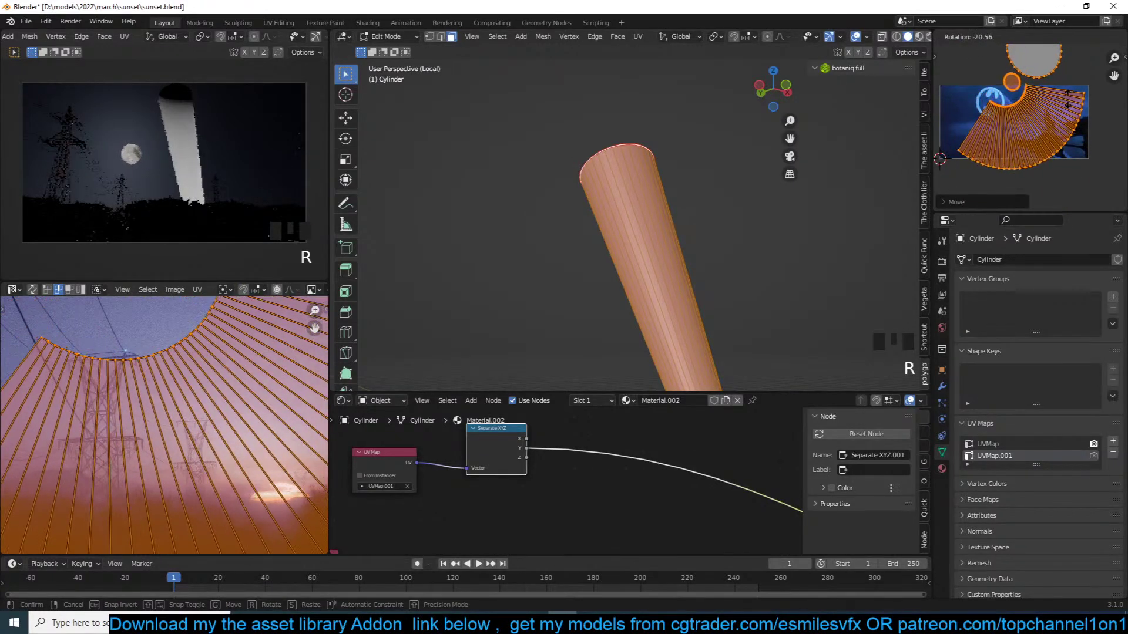
pyautogui.press('g')
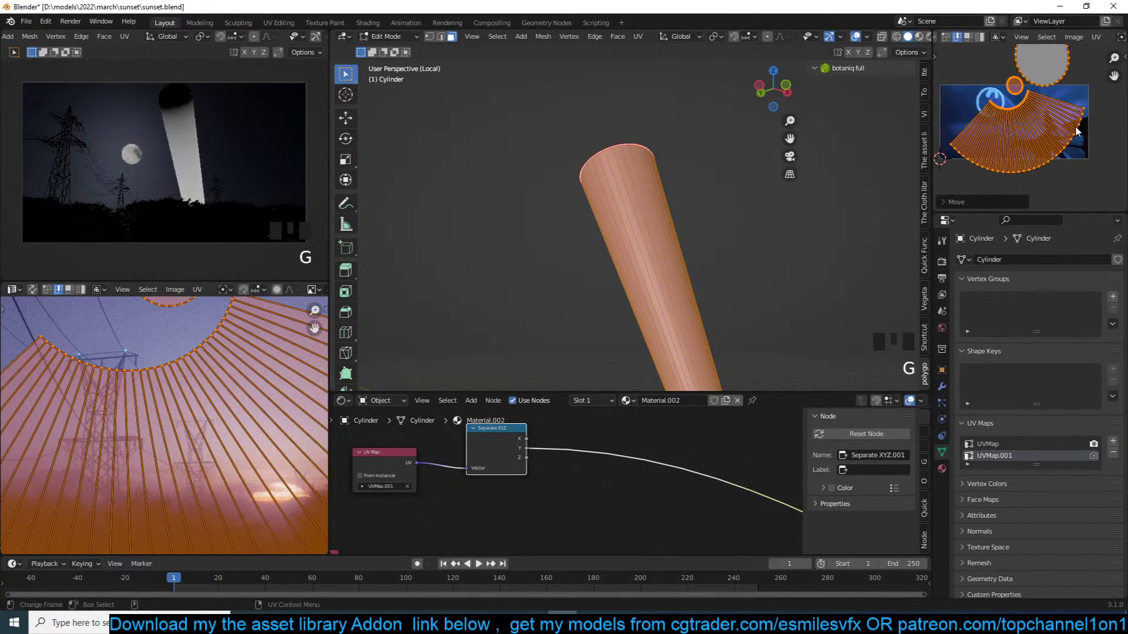
pyautogui.press('s')
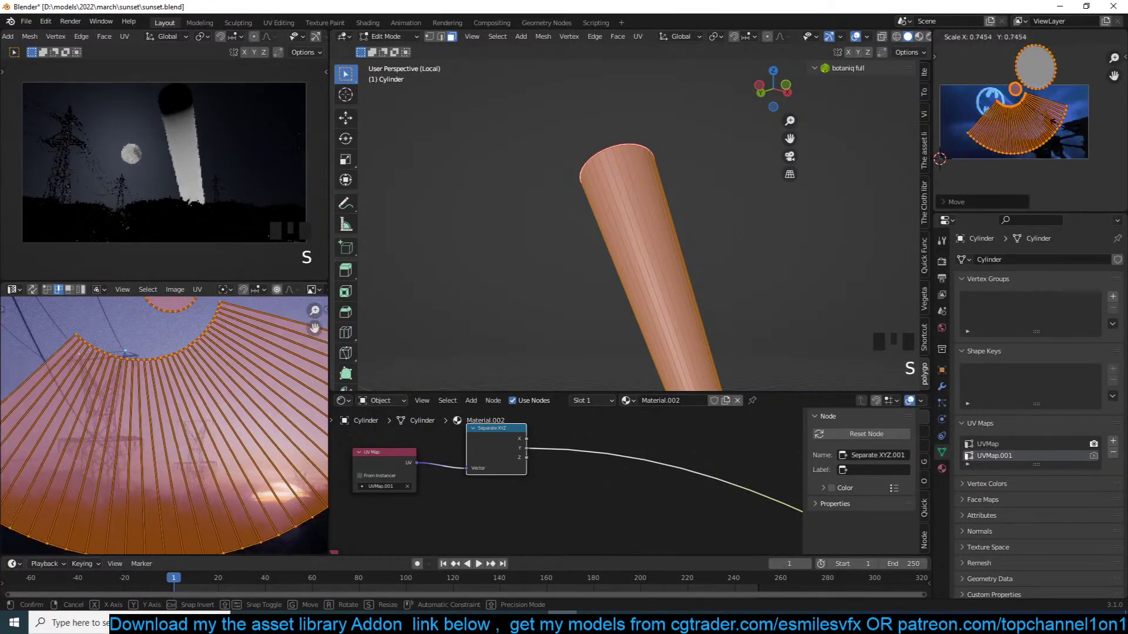
pyautogui.press('g')
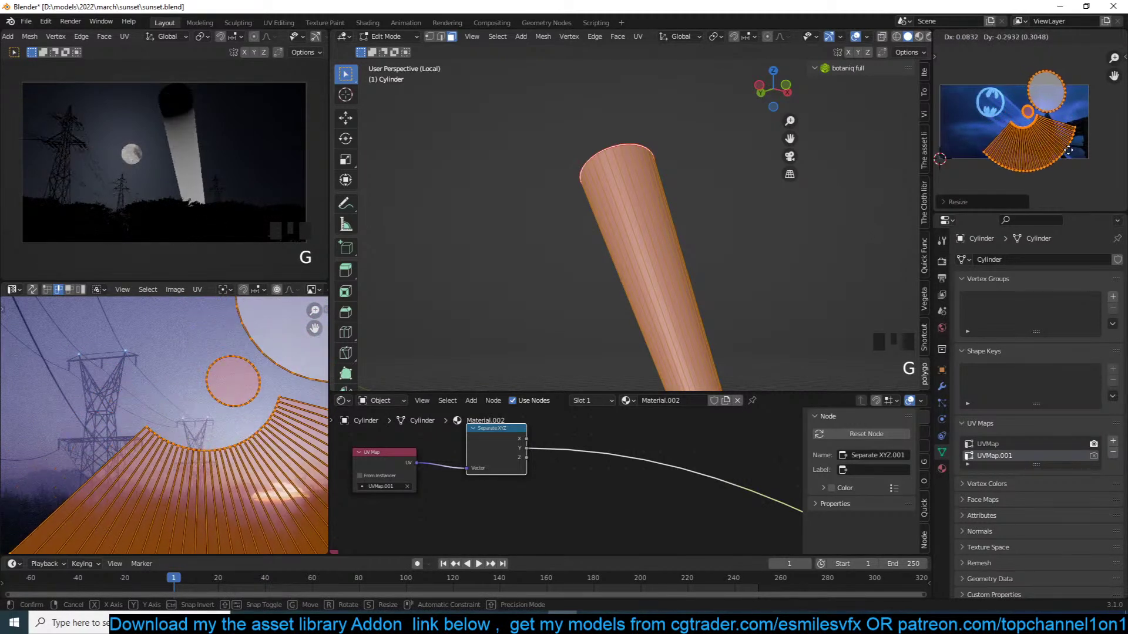
pyautogui.click(1069, 154)
# Select the whole UV layout and rotate it by about 13° to level the fan
pyautogui.moveTo(1067, 150); pyautogui.dragTo(1033, 136, button='middle')
pyautogui.keyDown('alt'); pyautogui.click(1032, 142); pyautogui.keyUp('alt')
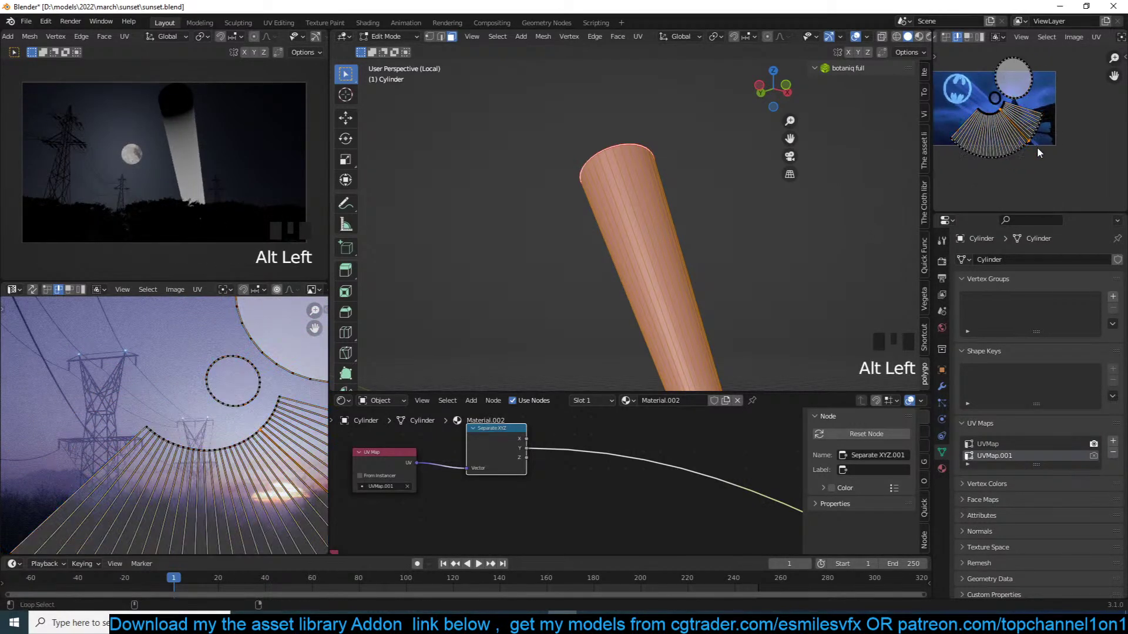
pyautogui.press('a')
pyautogui.press('r')
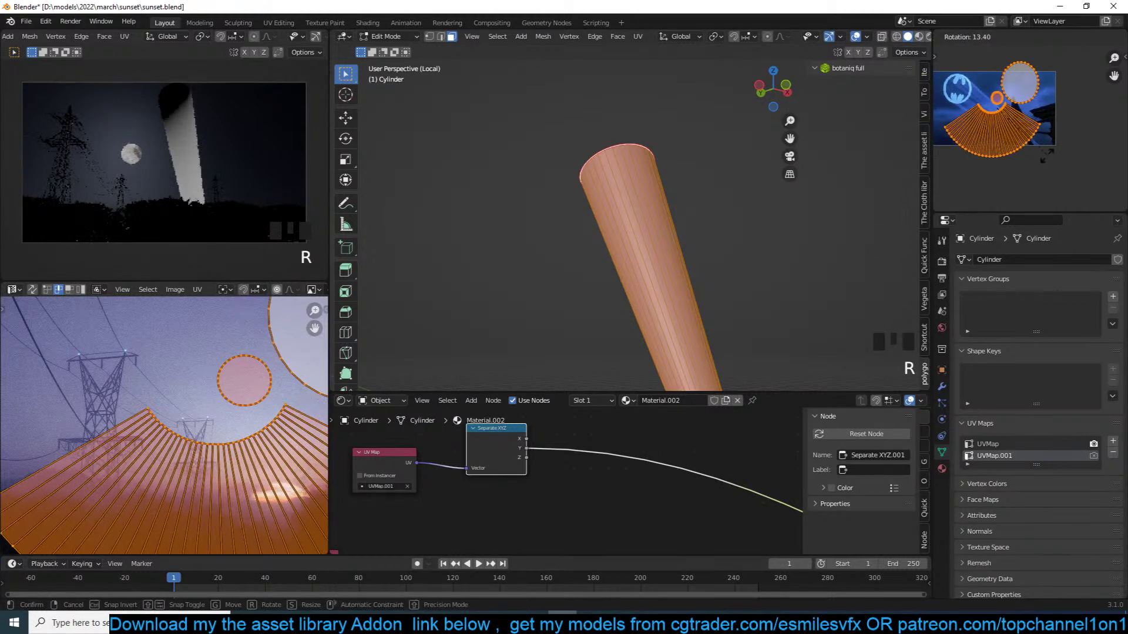
pyautogui.click(1022, 162)
pyautogui.keyDown('alt'); pyautogui.click(1019, 164); pyautogui.keyUp('alt')
pyautogui.press('s')
pyautogui.click(1006, 168)
pyautogui.hotkey('ctrl', 'z')
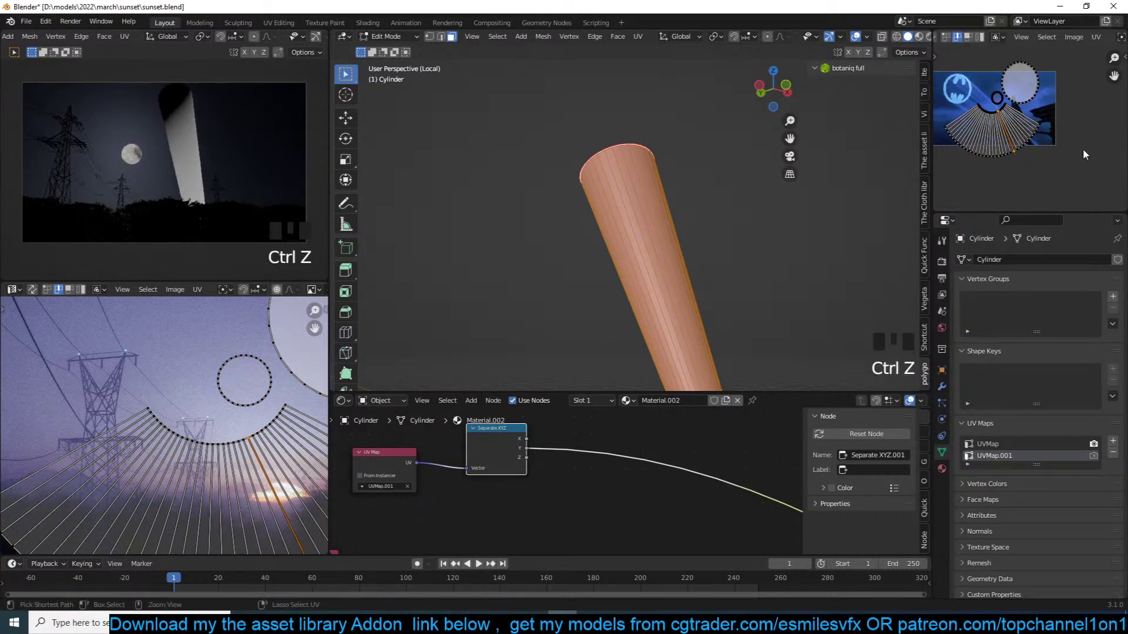
# Select the fan's wide outer arc in the UV layout and flatten it by scaling to 0 along Y
pyautogui.keyDown('alt'); pyautogui.click(1003, 164); pyautogui.keyUp('alt')
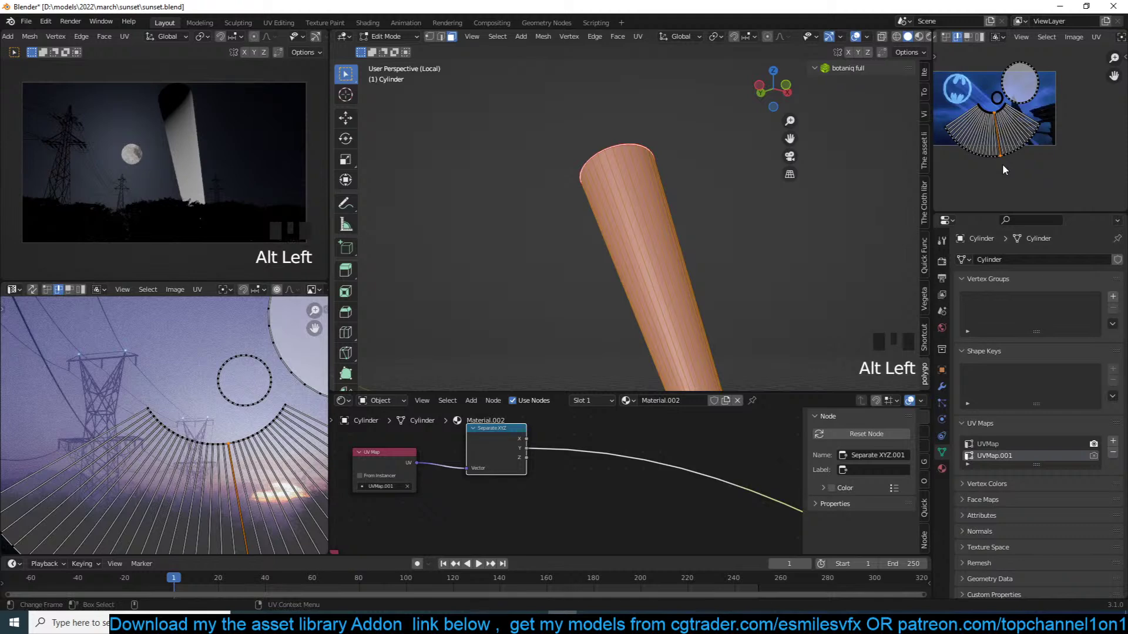
pyautogui.keyDown('alt'); pyautogui.click(992, 163); pyautogui.keyUp('alt')
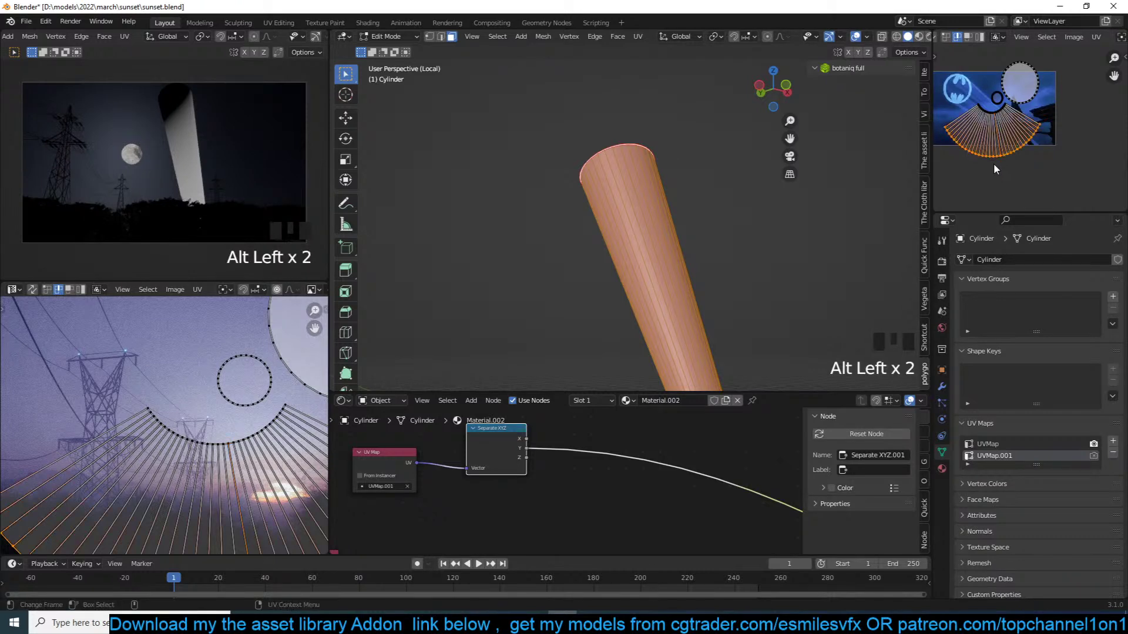
pyautogui.press('s')
pyautogui.press('y')
pyautogui.press('0')
pyautogui.click(1006, 147)
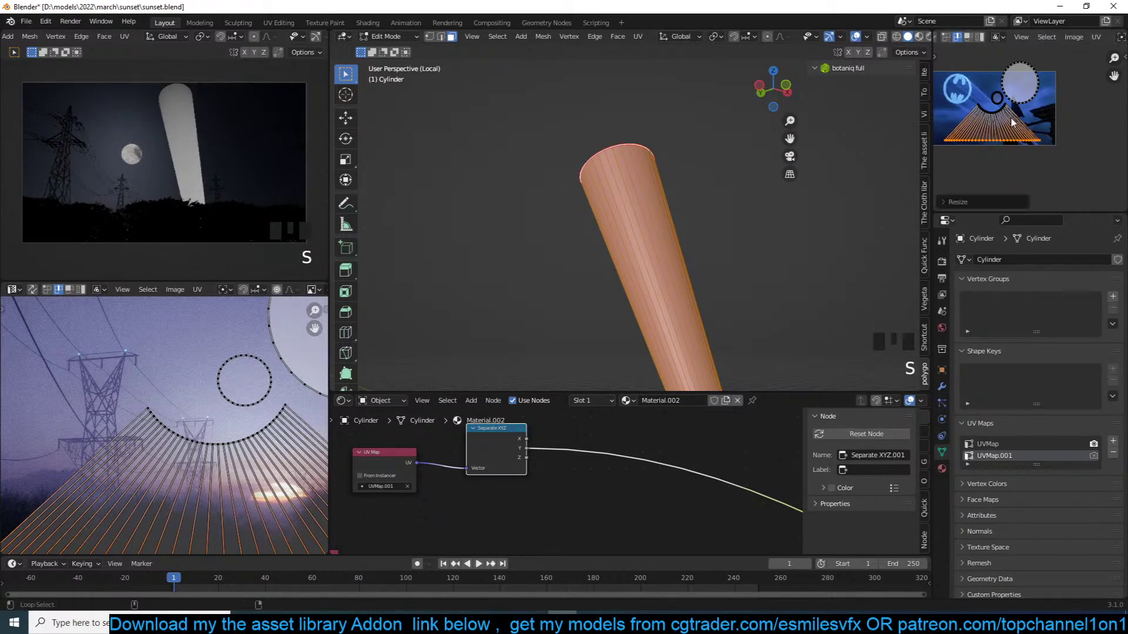
# Scale the entire UV layout up by a factor of about 1.14
pyautogui.press('a')
pyautogui.press('s')
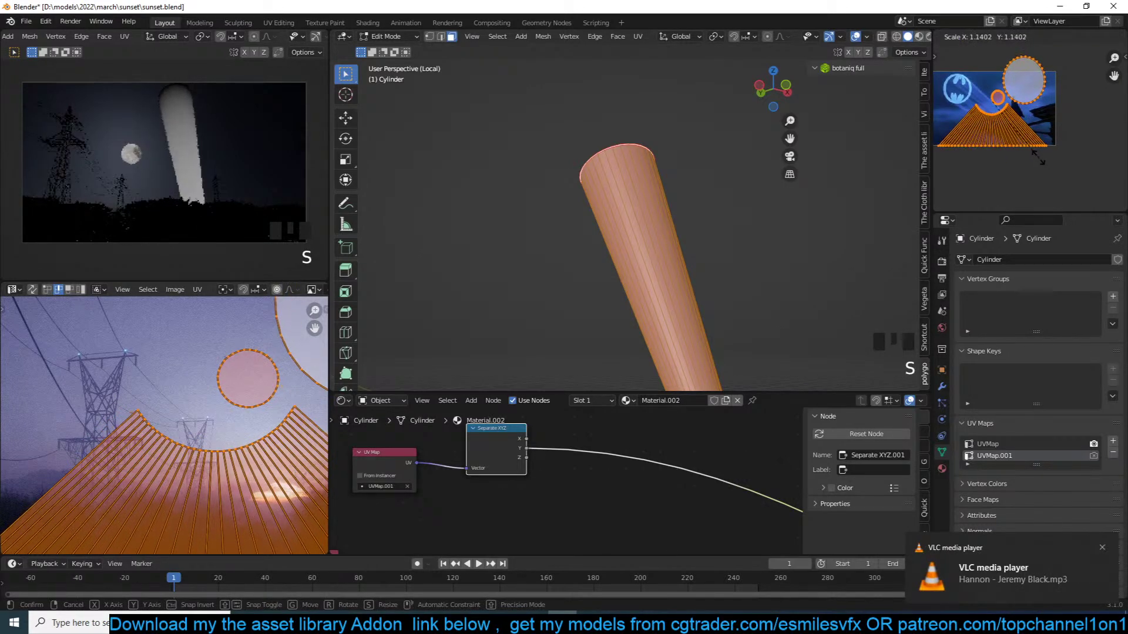
pyautogui.click(1038, 157)
# Return the cylinder to Object Mode, leave local view and save the file
pyautogui.scroll(-5, 732, 276)
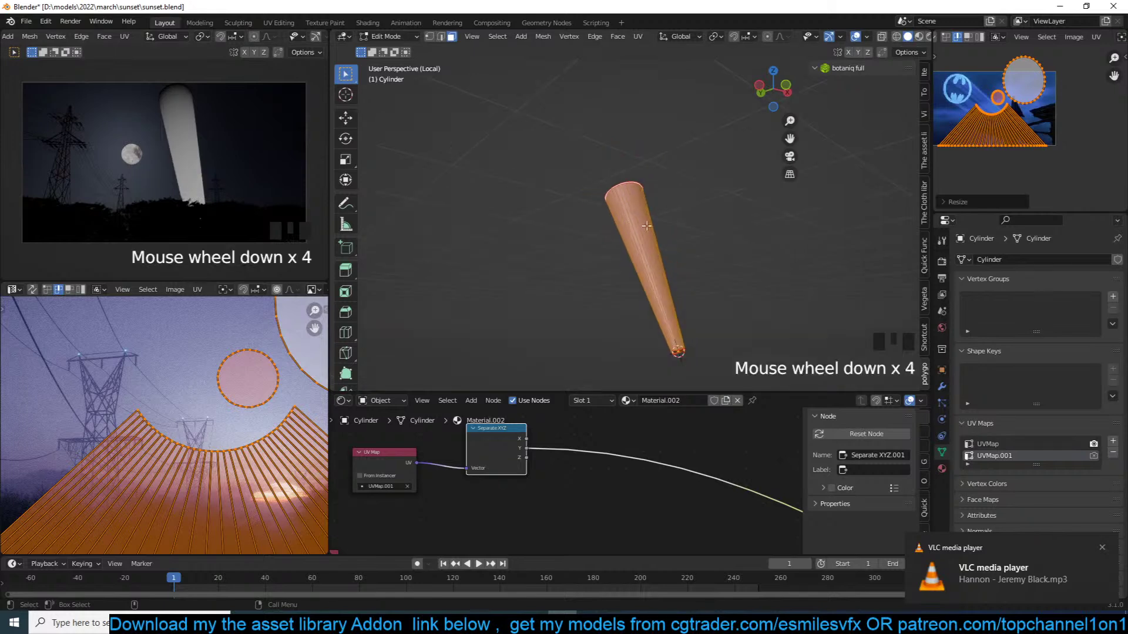
pyautogui.press('Tab')
pyautogui.press('/')
pyautogui.scroll(-2, 650, 270)
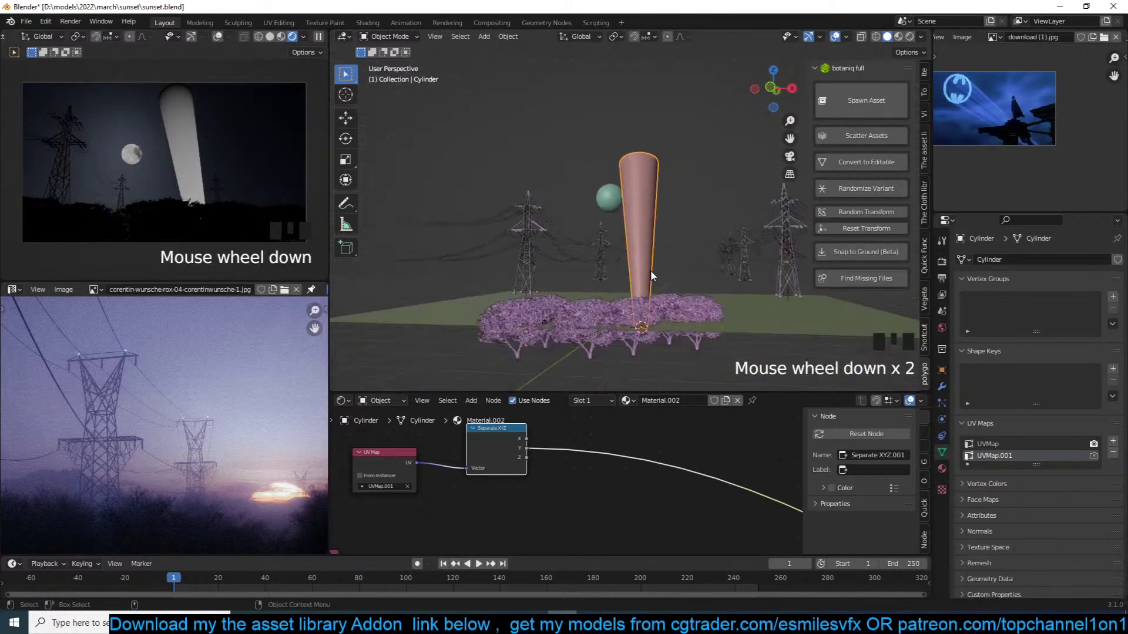
pyautogui.scroll(-8, 583, 478)
pyautogui.hotkey('ctrl', 's')
# Preview the outputs of the two existing Multiply nodes, first the noise blend and then the one after the Power nodes
pyautogui.moveTo(642, 471); pyautogui.dragTo(541, 450, button='middle')
pyautogui.scroll(1, 646, 482)
pyautogui.moveTo(687, 500); pyautogui.dragTo(619, 474, button='middle')
pyautogui.scroll(-2, 625, 478)
pyautogui.scroll(2, 634, 503)
pyautogui.moveTo(672, 504); pyautogui.dragTo(690, 467)
pyautogui.keyDown('ctrl'); pyautogui.keyDown('shift'); pyautogui.click(616, 482); pyautogui.keyUp('shift'); pyautogui.keyUp('ctrl')
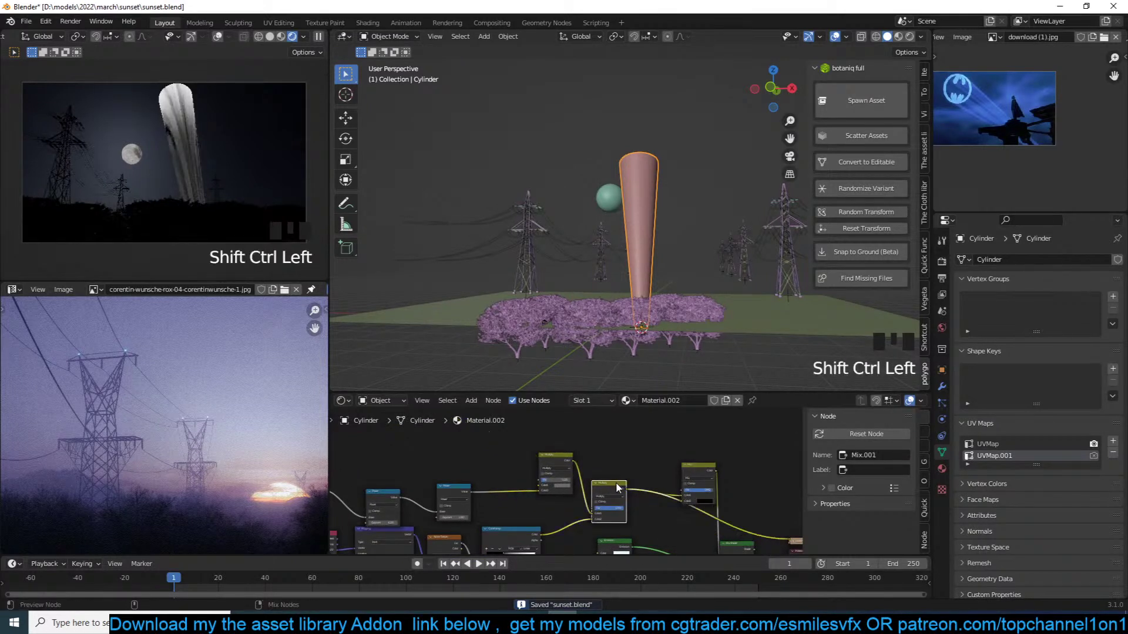
pyautogui.keyDown('ctrl'); pyautogui.keyDown('shift'); pyautogui.click(559, 456); pyautogui.keyUp('shift'); pyautogui.keyUp('ctrl')
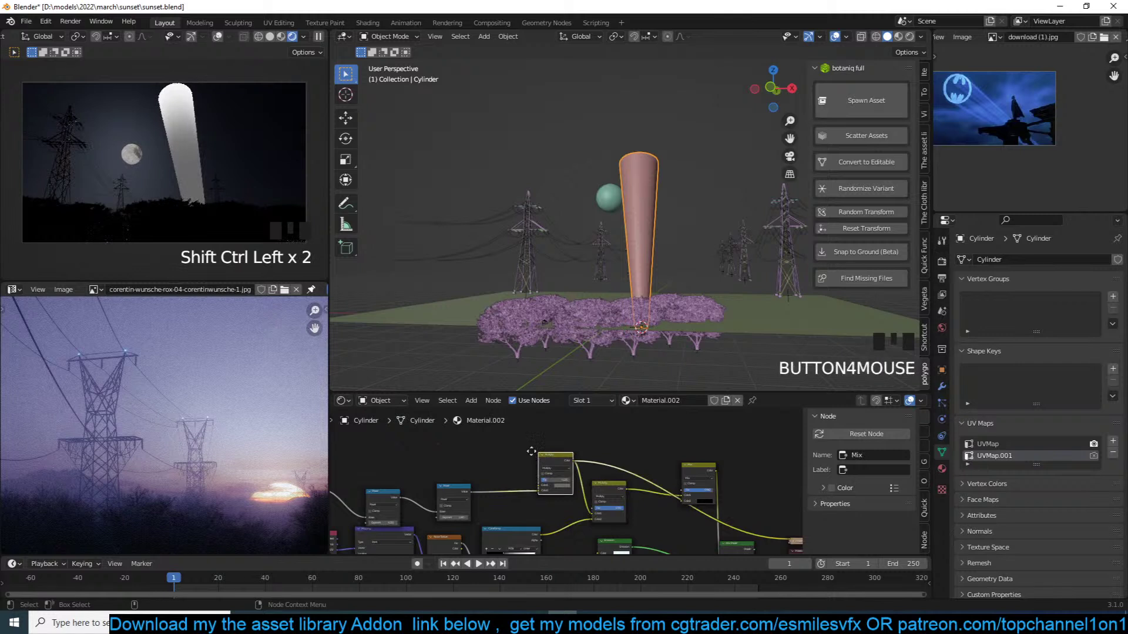
# Duplicate the Multiply node that follows the Power nodes and place the copy above it
pyautogui.scroll(-6, 559, 457)
pyautogui.moveTo(506, 438); pyautogui.dragTo(524, 455)
pyautogui.scroll(9, 640, 474)
pyautogui.moveTo(678, 480); pyautogui.dragTo(654, 482)
pyautogui.hotkey('shift', 'd')
pyautogui.click(670, 437)
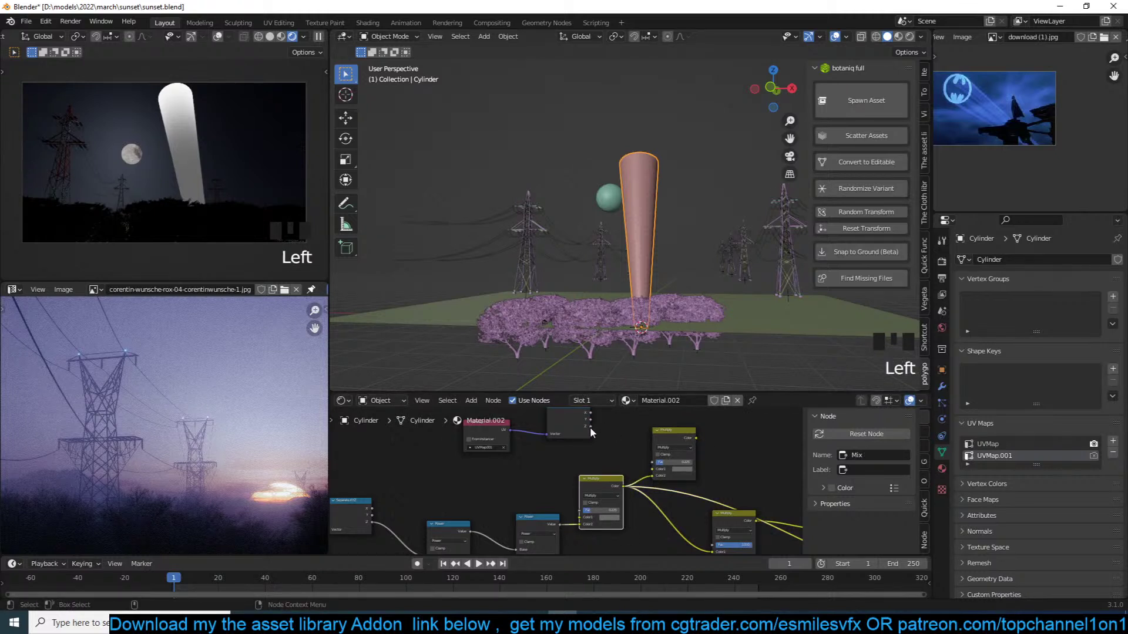
# Connect the UV-based Separate XYZ node's Y output to the duplicated Multiply node's Color1 and preview the blend
pyautogui.keyDown('ctrl'); pyautogui.keyDown('shift'); pyautogui.click(569, 415); pyautogui.keyUp('shift'); pyautogui.keyUp('ctrl')
pyautogui.keyDown('ctrl'); pyautogui.keyDown('shift'); pyautogui.click(568, 415); pyautogui.keyUp('shift'); pyautogui.keyUp('ctrl')
pyautogui.moveTo(591, 423); pyautogui.dragTo(652, 470)
pyautogui.keyDown('ctrl'); pyautogui.keyDown('shift'); pyautogui.click(672, 440); pyautogui.keyUp('shift'); pyautogui.keyUp('ctrl')
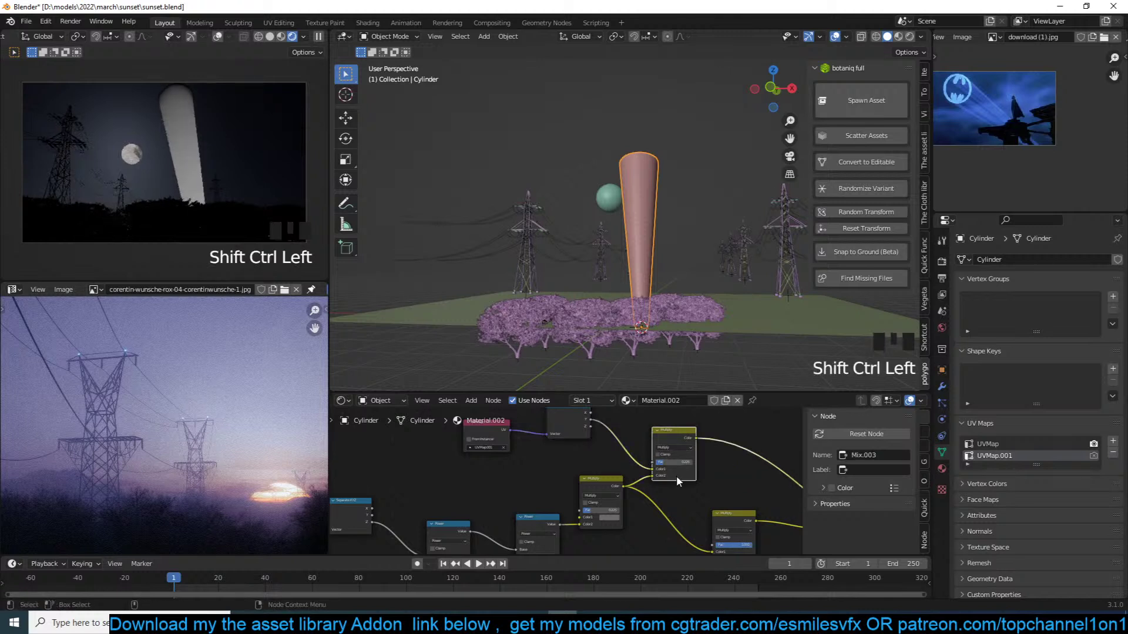
# Set Fac to 1.000 on both chained Multiply nodes and change the first one's Color1 to near-white
pyautogui.scroll(5, 569, 482)
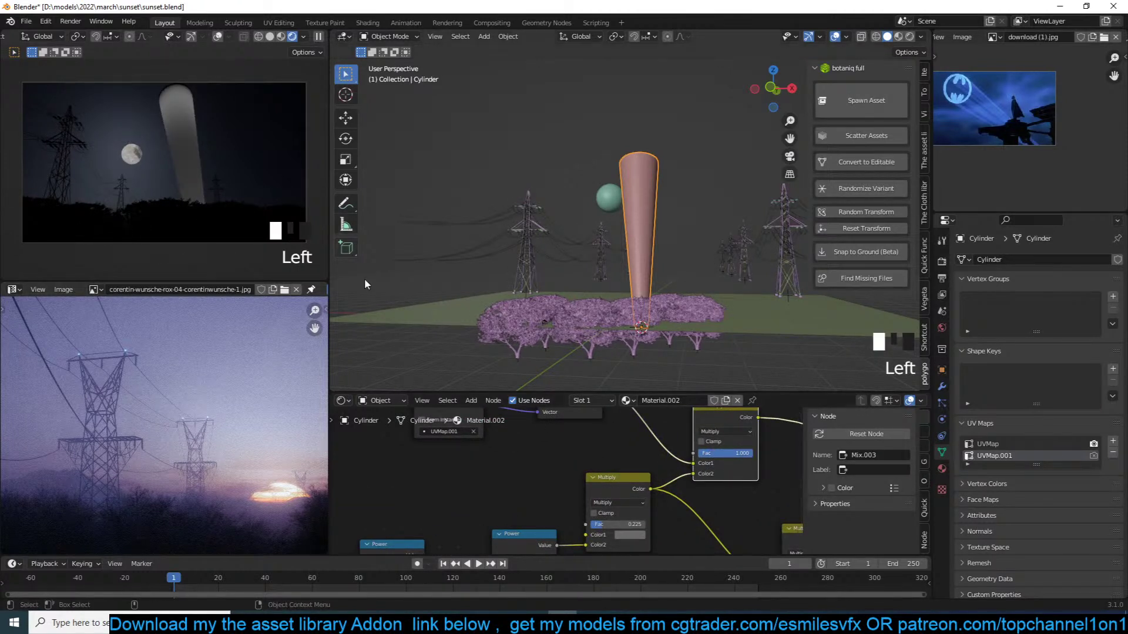
pyautogui.moveTo(673, 481); pyautogui.dragTo(678, 452, button='middle')
pyautogui.moveTo(623, 497); pyautogui.dragTo(632, 497)
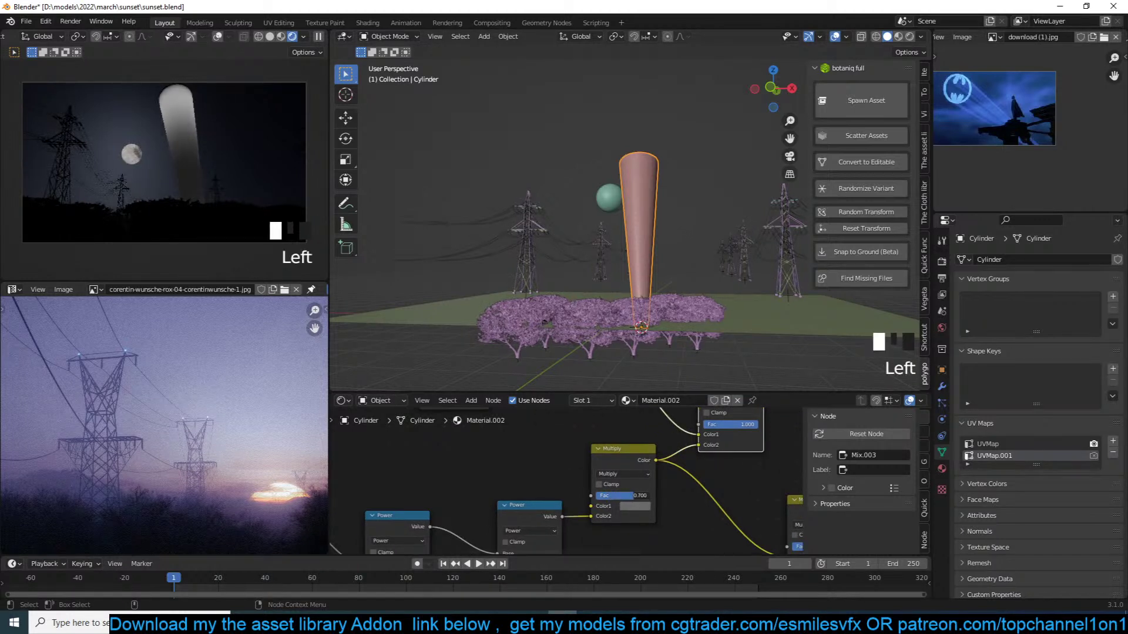
pyautogui.click(646, 508)
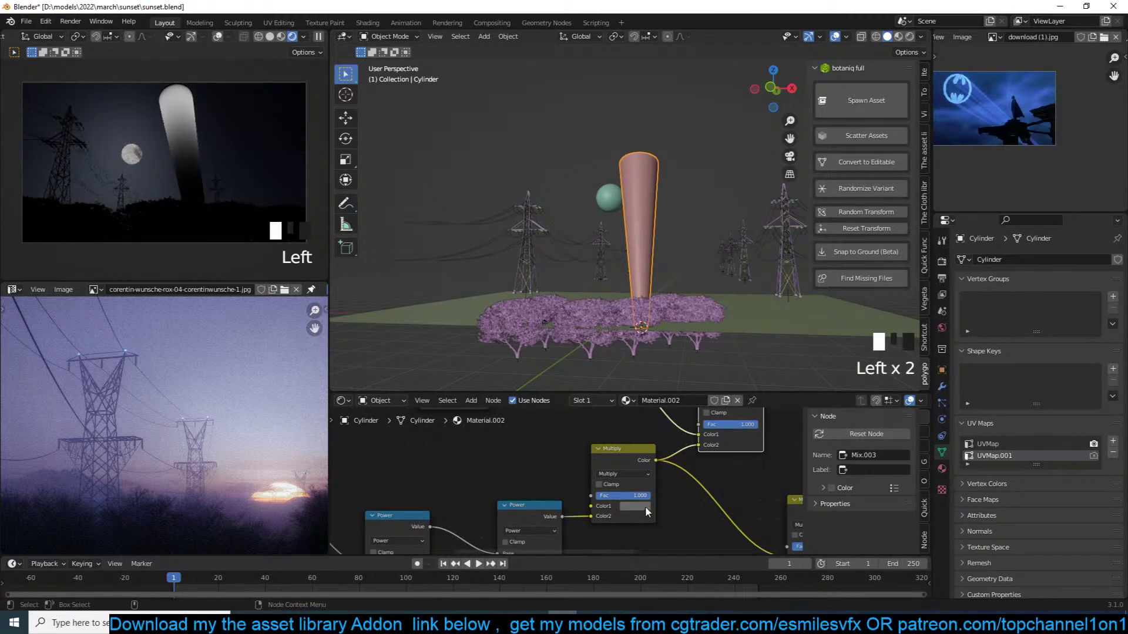
pyautogui.moveTo(700, 387); pyautogui.dragTo(700, 377)
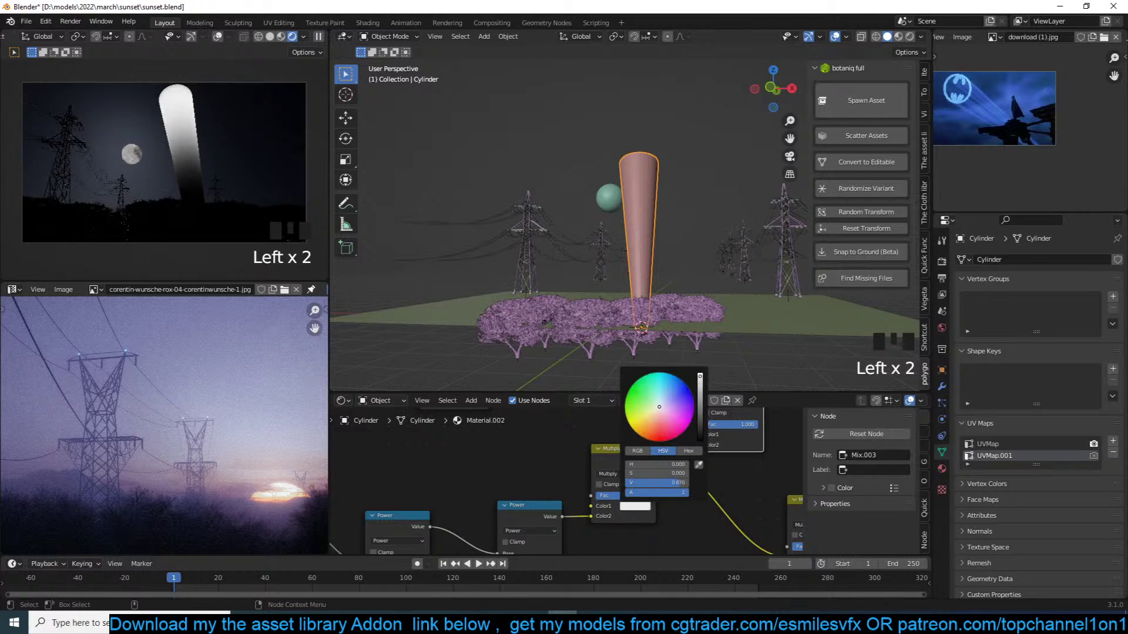
# Insert a Math node set to Add between the UV Separate XYZ and the duplicated Multiply, with value 2.700
pyautogui.moveTo(724, 488); pyautogui.dragTo(706, 548, button='middle')
pyautogui.moveTo(559, 470); pyautogui.dragTo(606, 526, button='middle')
pyautogui.click(593, 459)
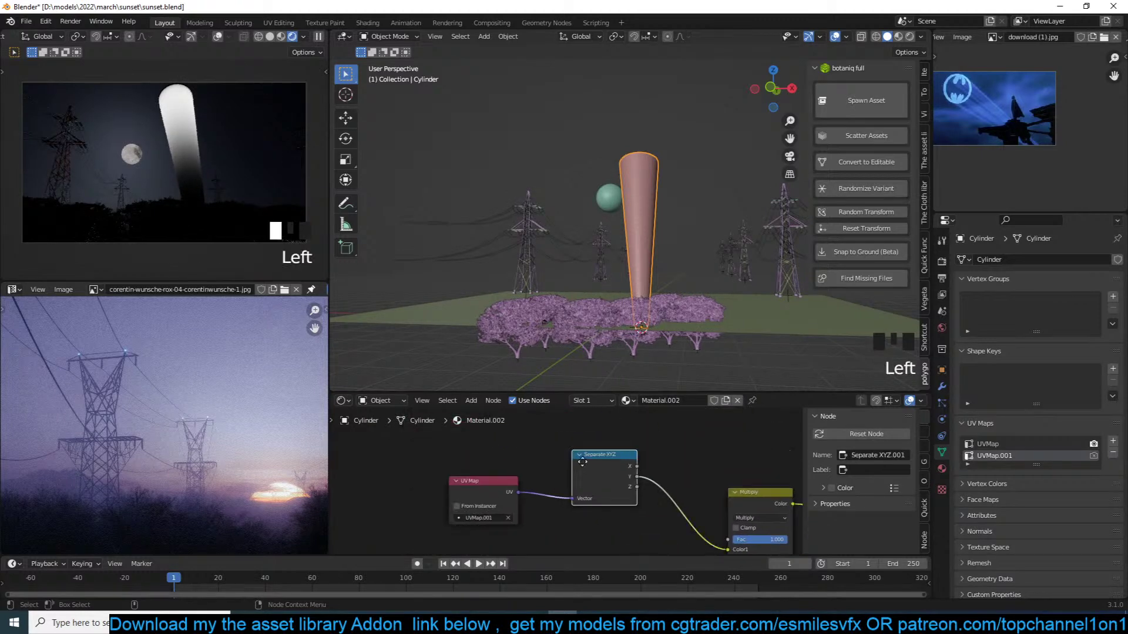
pyautogui.hotkey('shift', 'a')
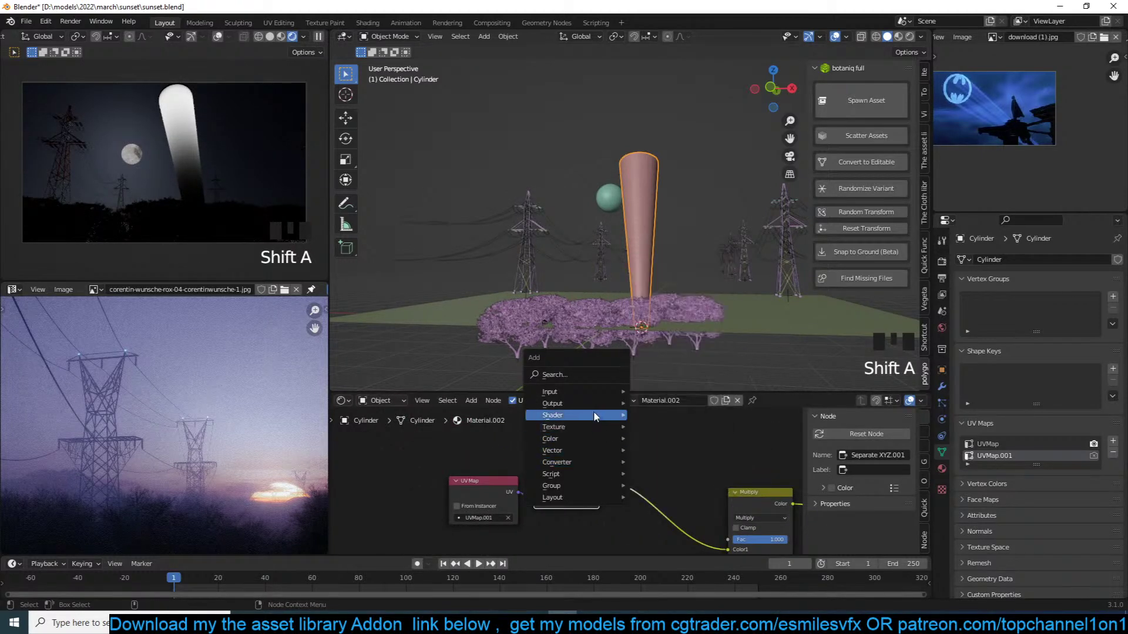
pyautogui.moveTo(772, 538)
pyautogui.mouseDown()
pyautogui.moveTo(745, 538)
pyautogui.moveTo(785, 538)
pyautogui.mouseUp()
pyautogui.moveTo(650, 521); pyautogui.dragTo(645, 468, button='middle')
pyautogui.hotkey('shift', 'a')
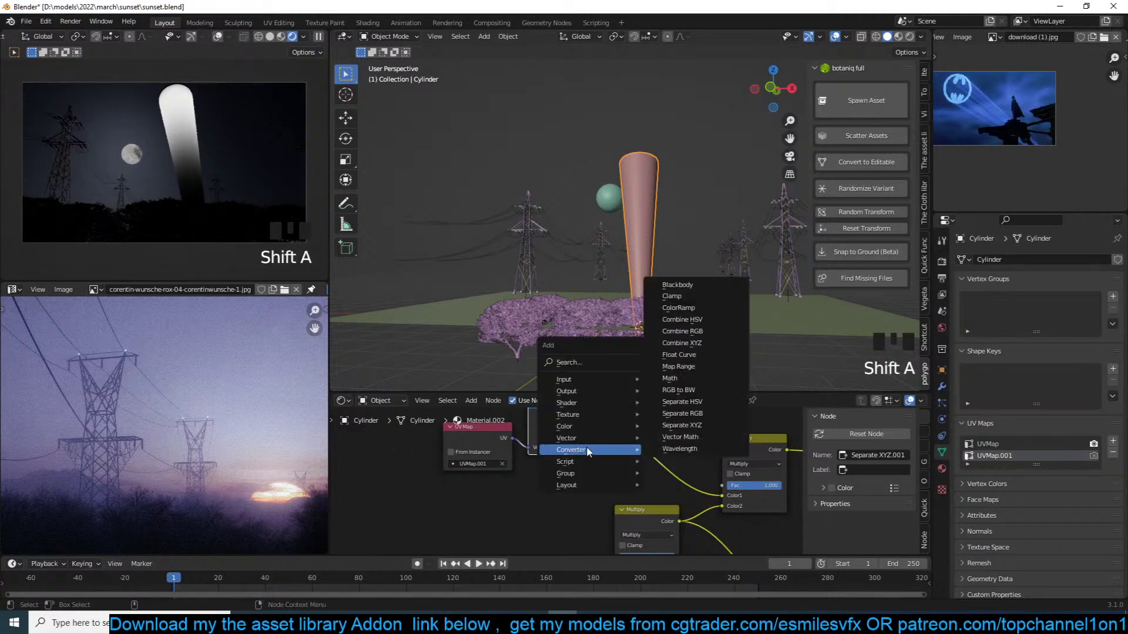
pyautogui.moveTo(587, 450)
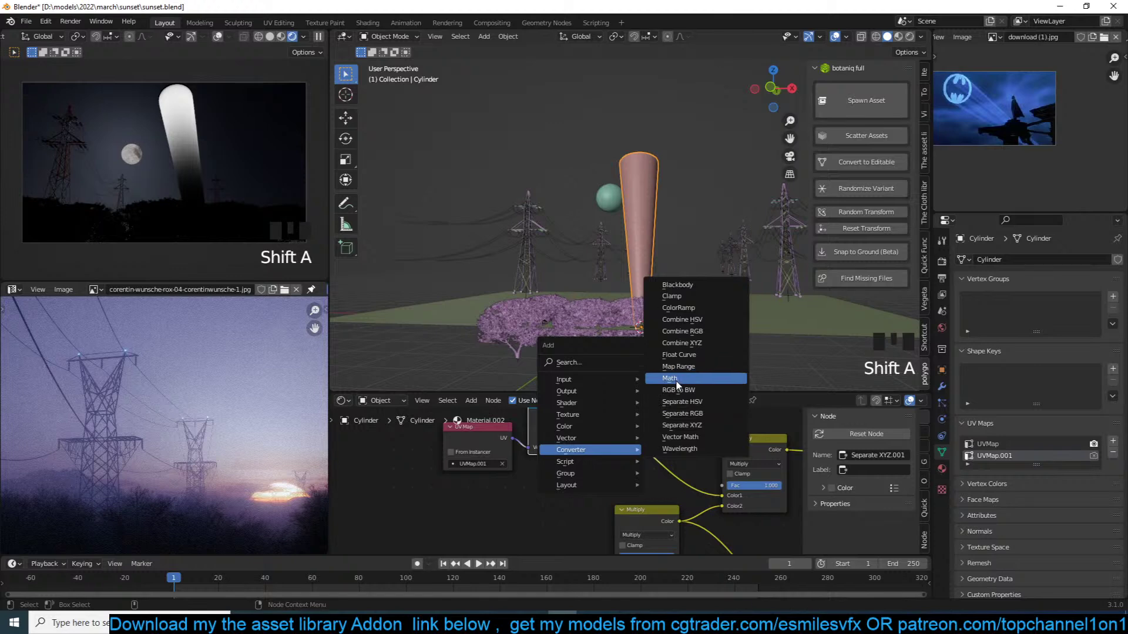
pyautogui.click(678, 379)
pyautogui.click(662, 446)
pyautogui.moveTo(664, 477); pyautogui.dragTo(696, 477)
# Mute the new Add node and save the file
pyautogui.click(666, 419)
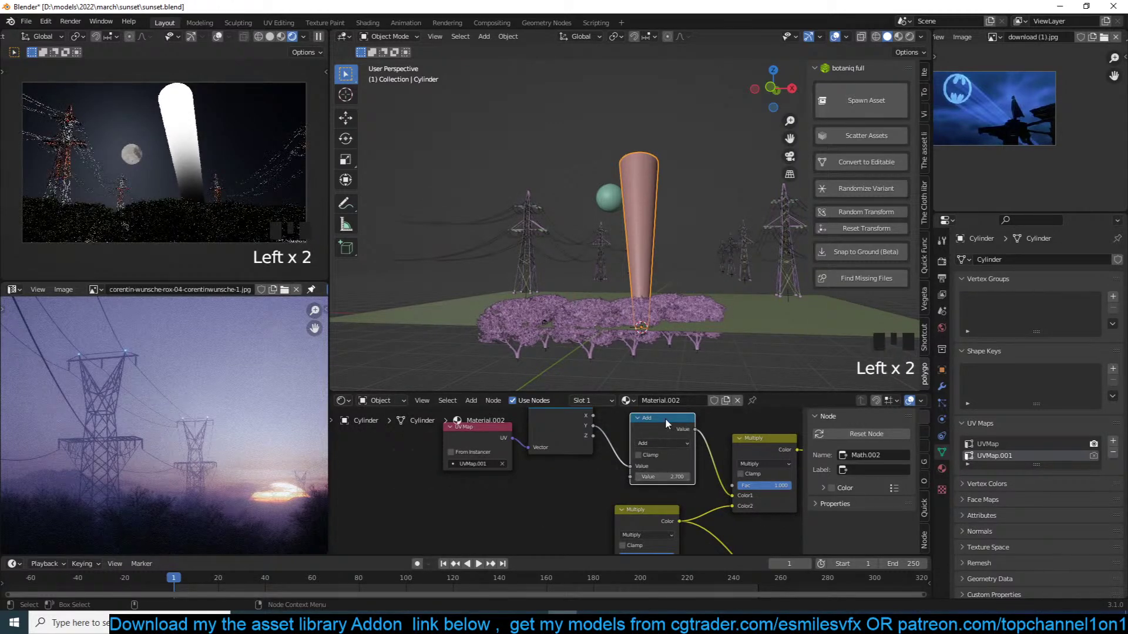
pyautogui.press('m')
pyautogui.scroll(-2, 690, 469)
pyautogui.scroll(2, 634, 523)
pyautogui.hotkey('ctrl', 's')
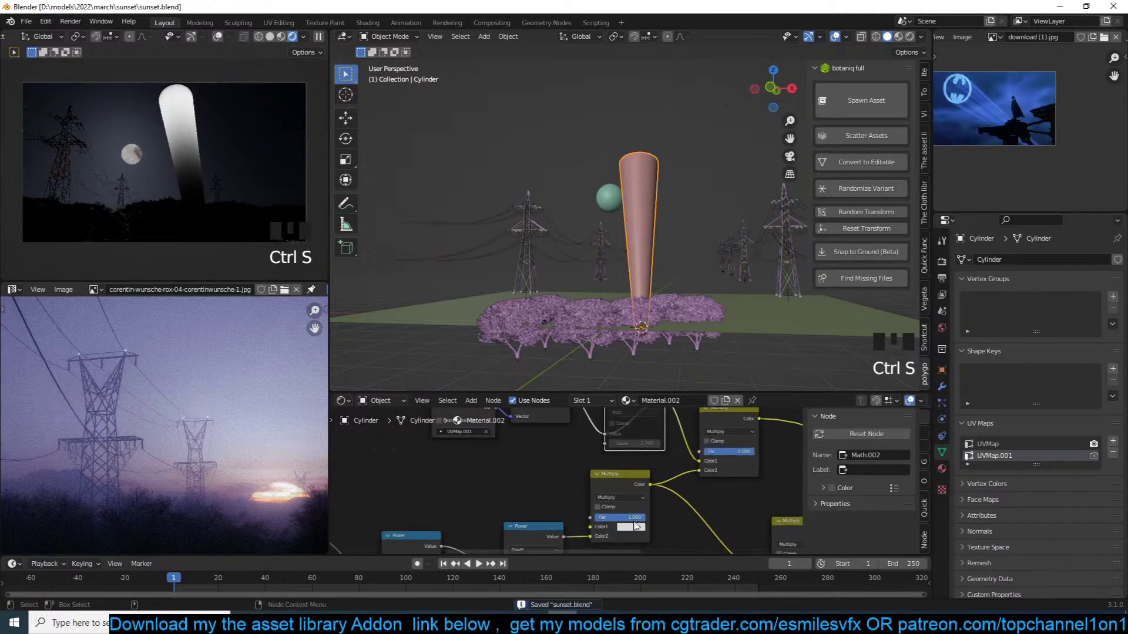
# Slightly lower the Fac of the height-fade Multiply, and space the UV Map and Separate XYZ nodes away from the muted Add
pyautogui.click(635, 523)
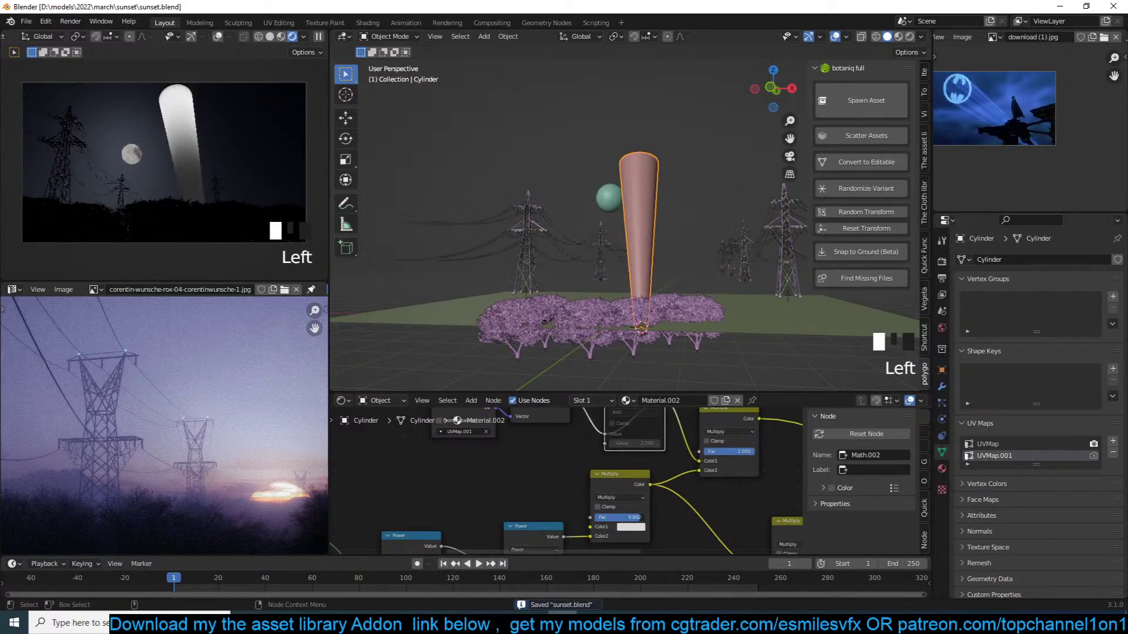
pyautogui.moveTo(560, 402); pyautogui.dragTo(566, 452, button='middle')
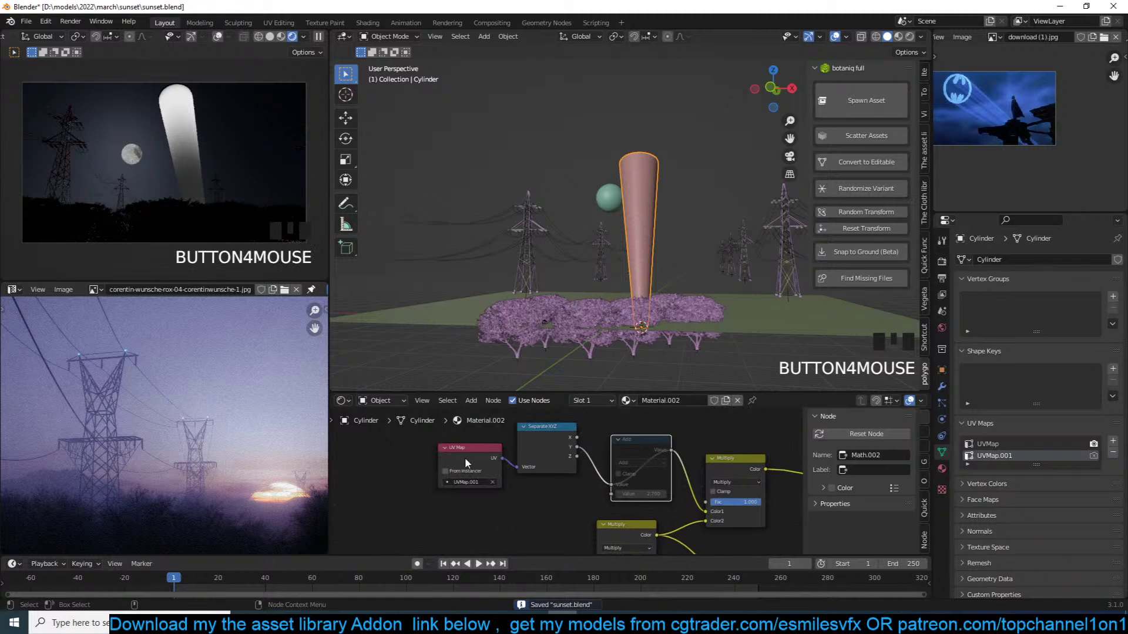
pyautogui.moveTo(468, 458); pyautogui.dragTo(381, 447)
pyautogui.moveTo(556, 446); pyautogui.dragTo(495, 440)
# Try shifting the cylinder's UVs and stretching them along Y in Edit Mode, and undo the changes
pyautogui.press('Tab')
pyautogui.press('Tab')
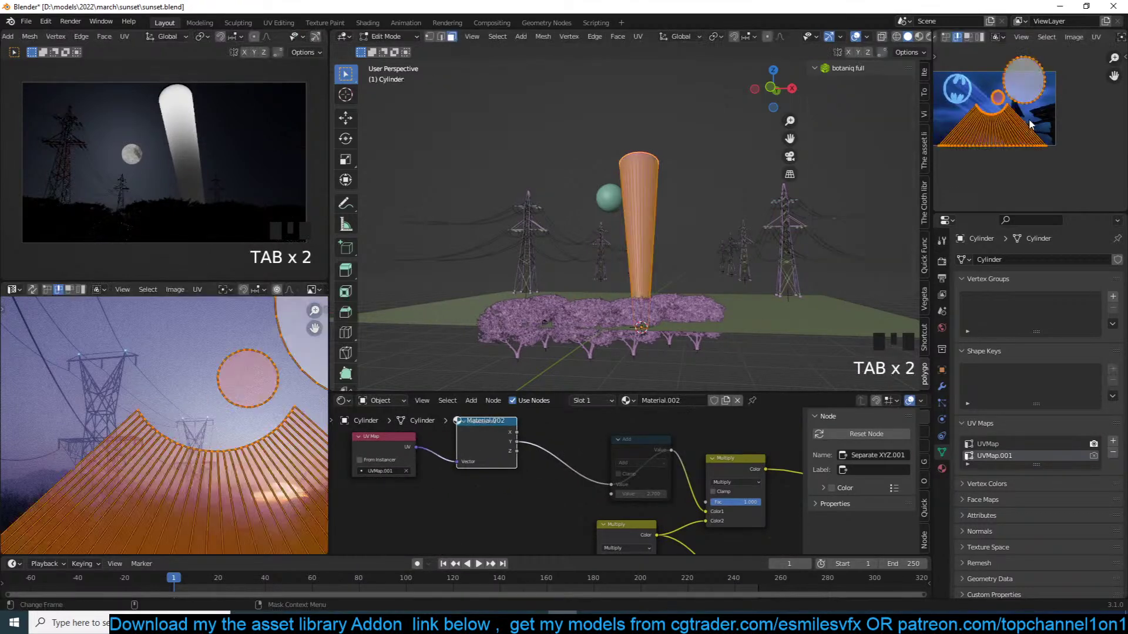
pyautogui.press('g')
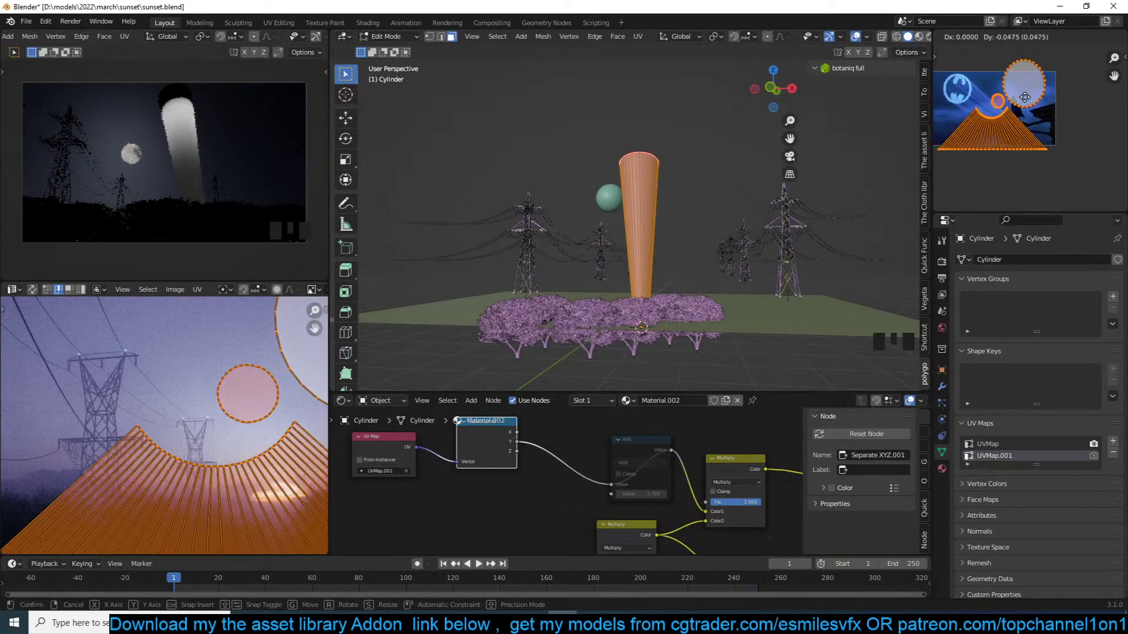
pyautogui.click(1026, 59)
pyautogui.press('s')
pyautogui.press('y')
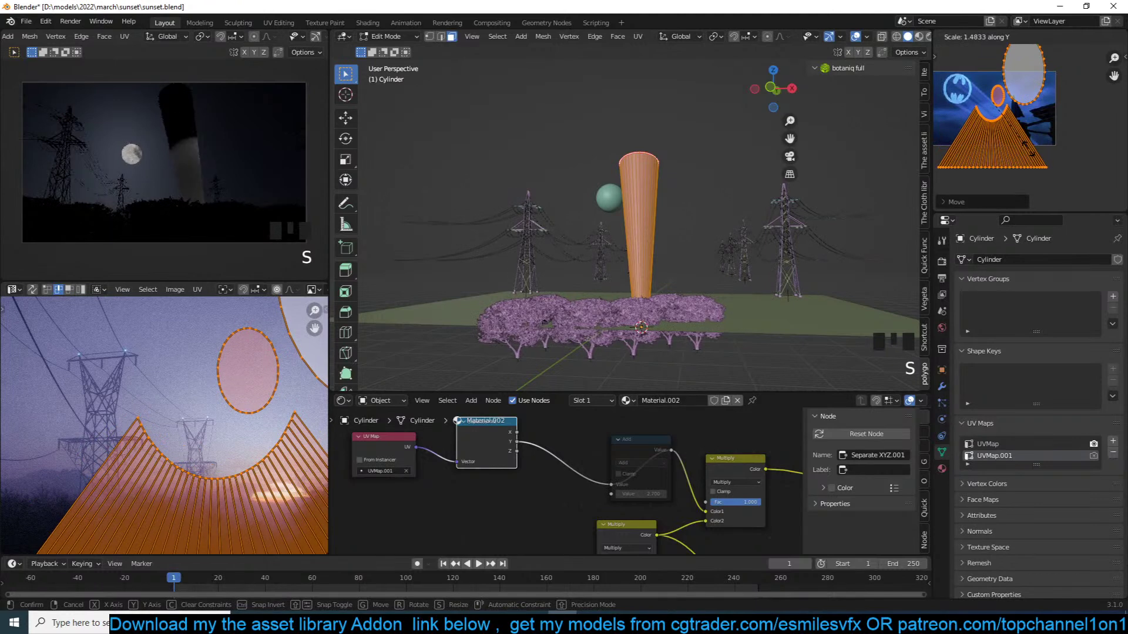
pyautogui.click(1029, 136)
pyautogui.press('g')
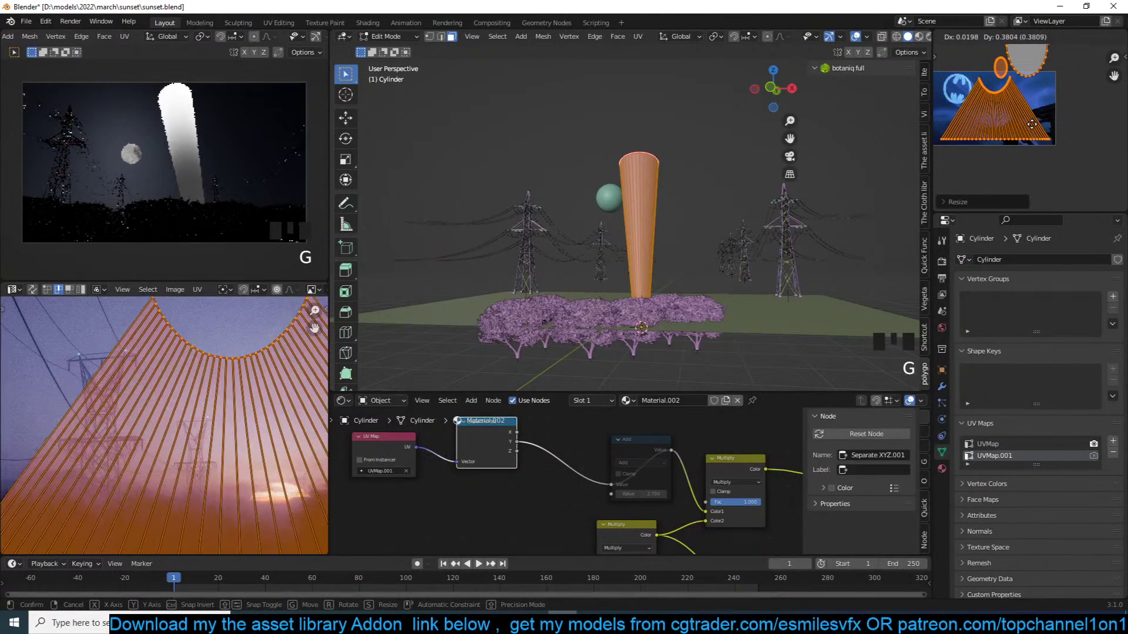
pyautogui.rightClick(1032, 124)
pyautogui.hotkey('ctrl', 'z')
pyautogui.hotkey('ctrl', 'z')
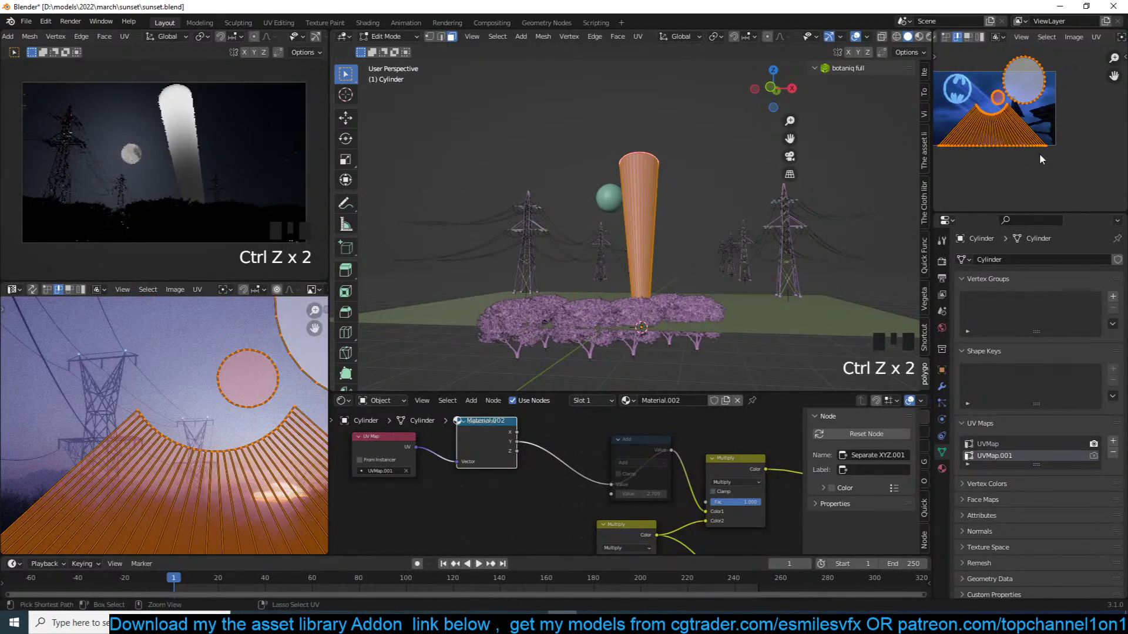
pyautogui.press('Tab')
# Connect the UV-fade Multiply's Color to the Mix node's Color1 and preview the Mix Shader through the Material Output
pyautogui.scroll(-3, 689, 376)
pyautogui.scroll(-10, 686, 502)
pyautogui.moveTo(686, 502); pyautogui.dragTo(611, 476, button='middle')
pyautogui.scroll(-3, 625, 488)
pyautogui.click(667, 491)
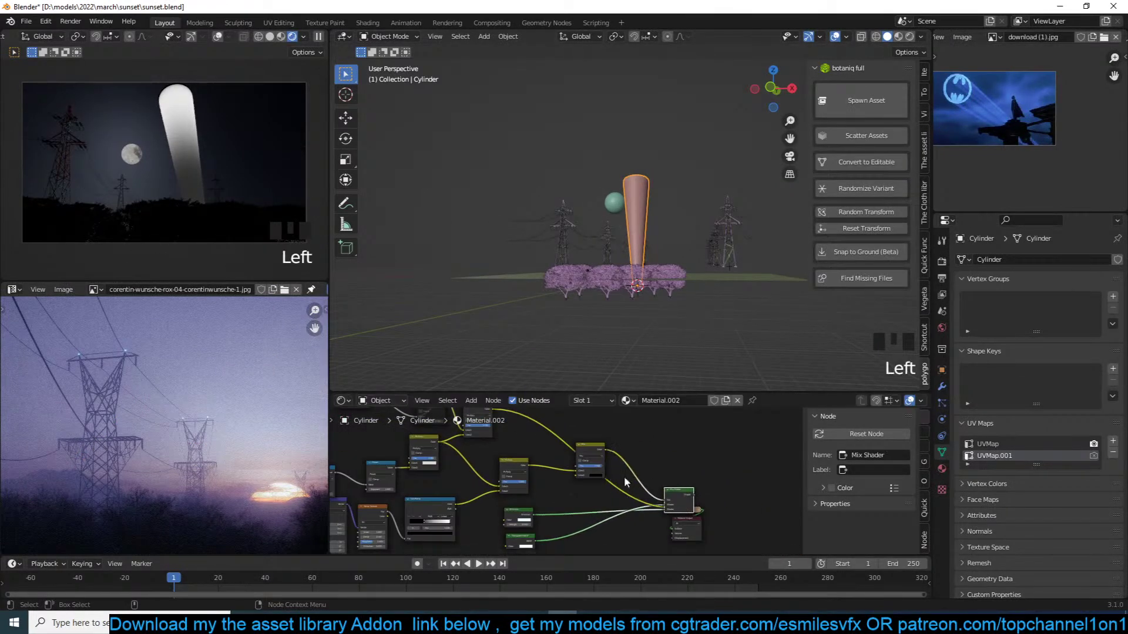
pyautogui.scroll(2, 580, 452)
pyautogui.moveTo(491, 438); pyautogui.dragTo(578, 527)
pyautogui.moveTo(649, 505); pyautogui.dragTo(591, 457, button='middle')
pyautogui.keyDown('ctrl'); pyautogui.keyDown('shift'); pyautogui.click(668, 498); pyautogui.keyUp('shift'); pyautogui.keyUp('ctrl')
pyautogui.moveTo(661, 499); pyautogui.dragTo(614, 488, button='middle')
pyautogui.click(610, 492)
pyautogui.scroll(3, 614, 488)
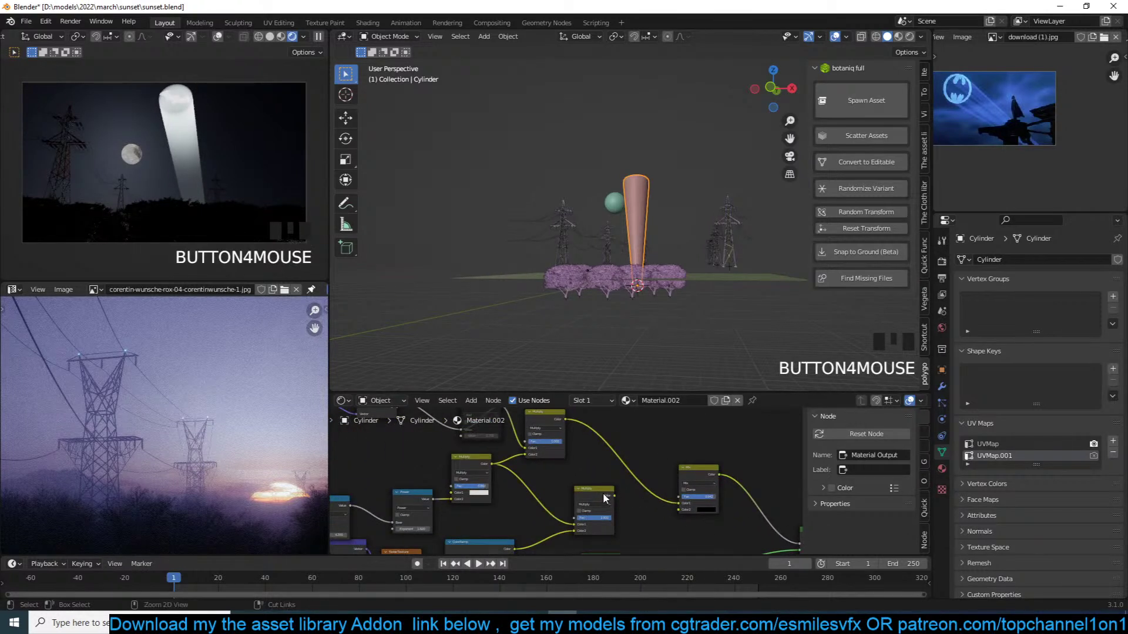
# Feed the UV-fade Multiply's output into Color1 of the noise Multiply and preview the combined result
pyautogui.moveTo(603, 492); pyautogui.dragTo(645, 496)
pyautogui.click(562, 418)
pyautogui.moveTo(564, 419); pyautogui.dragTo(614, 525)
pyautogui.keyDown('ctrl'); pyautogui.keyDown('shift'); pyautogui.click(639, 498); pyautogui.keyUp('shift'); pyautogui.keyUp('ctrl')
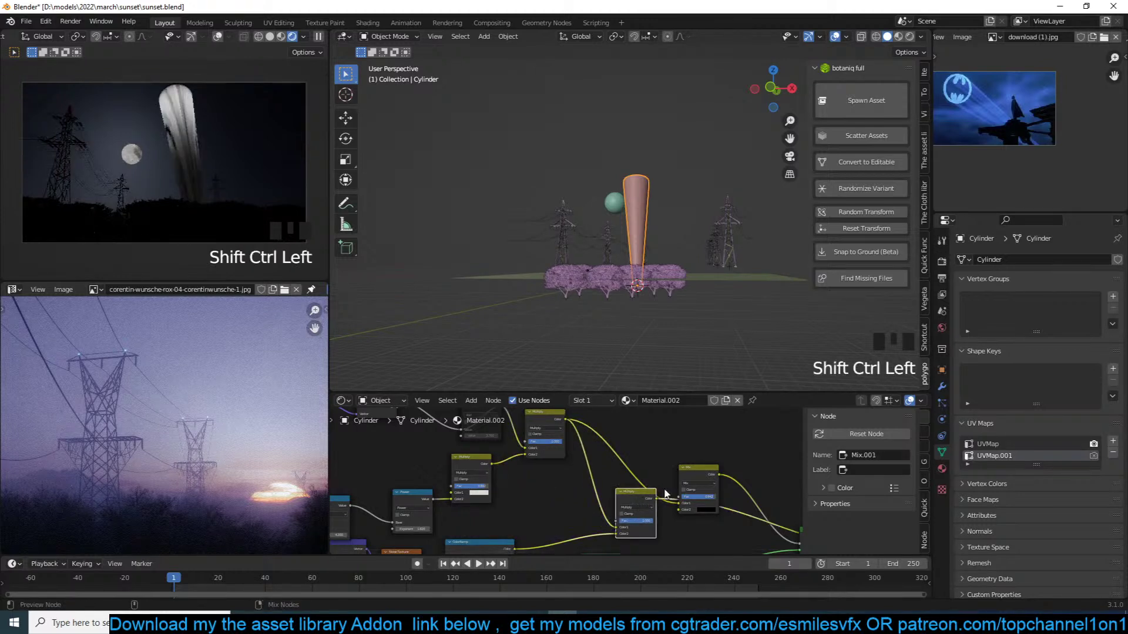
# Remove the Mix node, connect the noise Multiply directly to the Mix Shader's Fac, preview the shader and save the file
pyautogui.click(709, 471)
pyautogui.moveTo(634, 493); pyautogui.dragTo(593, 452)
pyautogui.scroll(-1, 692, 498)
pyautogui.moveTo(692, 498); pyautogui.dragTo(586, 466, button='middle')
pyautogui.click(672, 507)
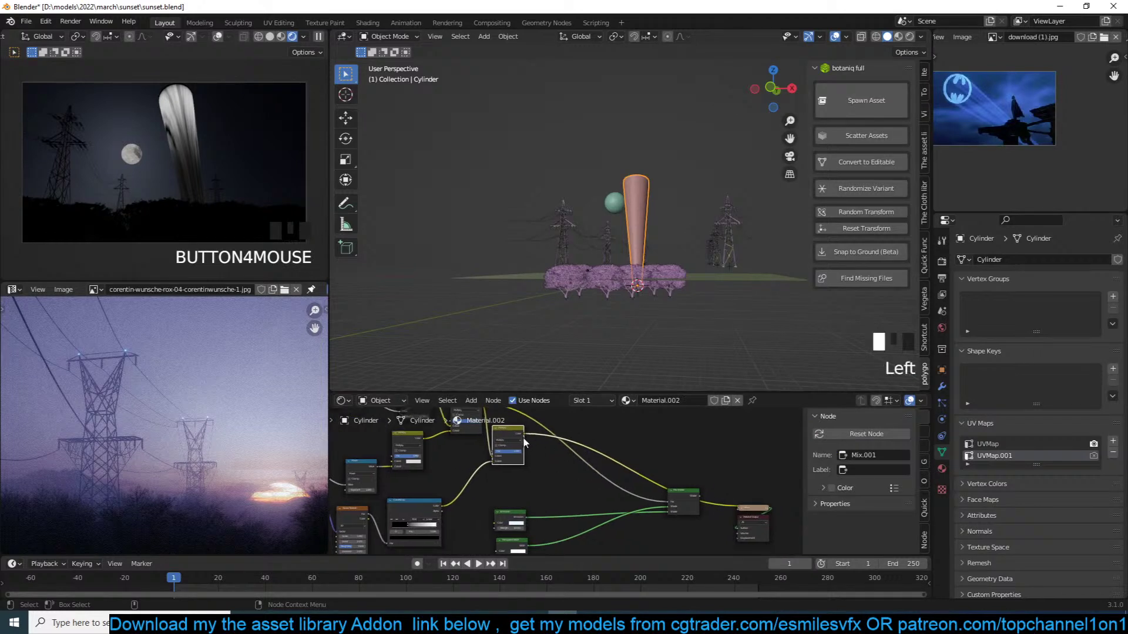
pyautogui.keyDown('ctrl'); pyautogui.keyDown('shift'); pyautogui.click(671, 499); pyautogui.keyUp('shift'); pyautogui.keyUp('ctrl')
pyautogui.moveTo(545, 496); pyautogui.dragTo(605, 506, button='middle')
pyautogui.hotkey('ctrl', 's')
pyautogui.scroll(3, 587, 473)
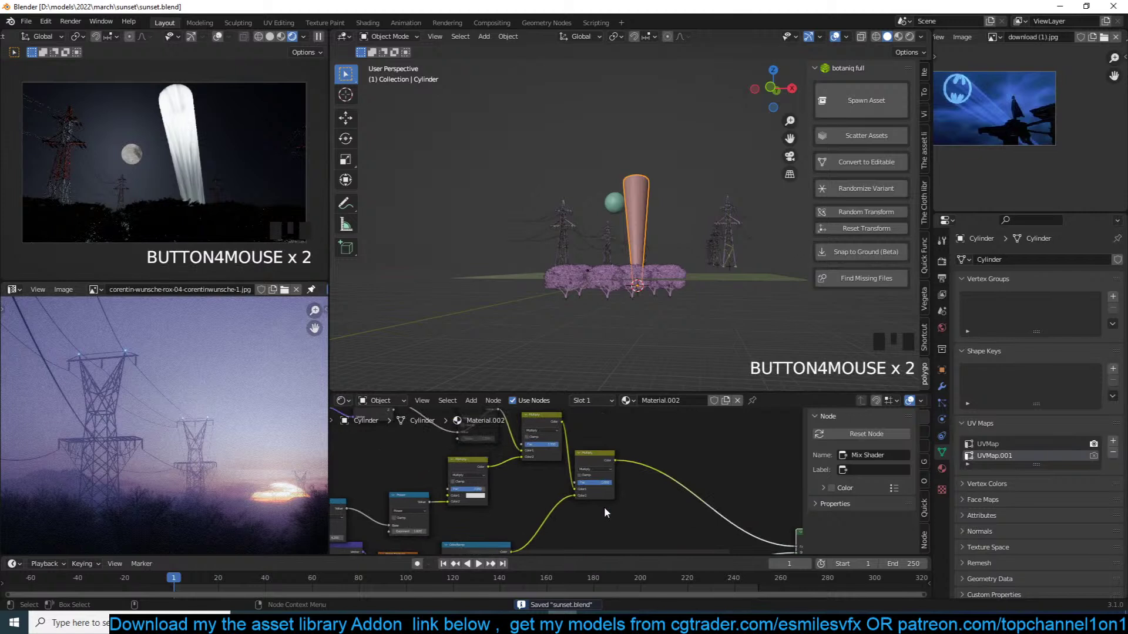
# Move the noise Multiply farther from the UV-fade Multiply and lower the UV-fade Multiply's Fac to zero
pyautogui.moveTo(604, 457); pyautogui.dragTo(666, 508)
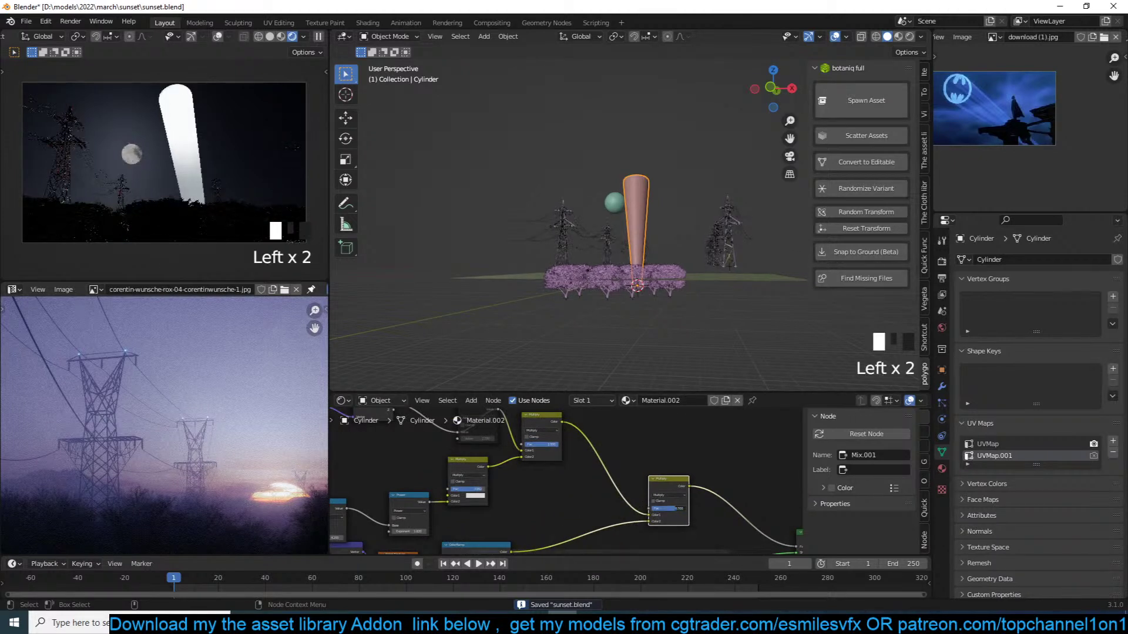
pyautogui.moveTo(594, 495); pyautogui.dragTo(657, 531, button='middle')
pyautogui.scroll(3, 632, 480)
pyautogui.hotkey('ctrl', 's')
pyautogui.moveTo(632, 480); pyautogui.dragTo(605, 480)
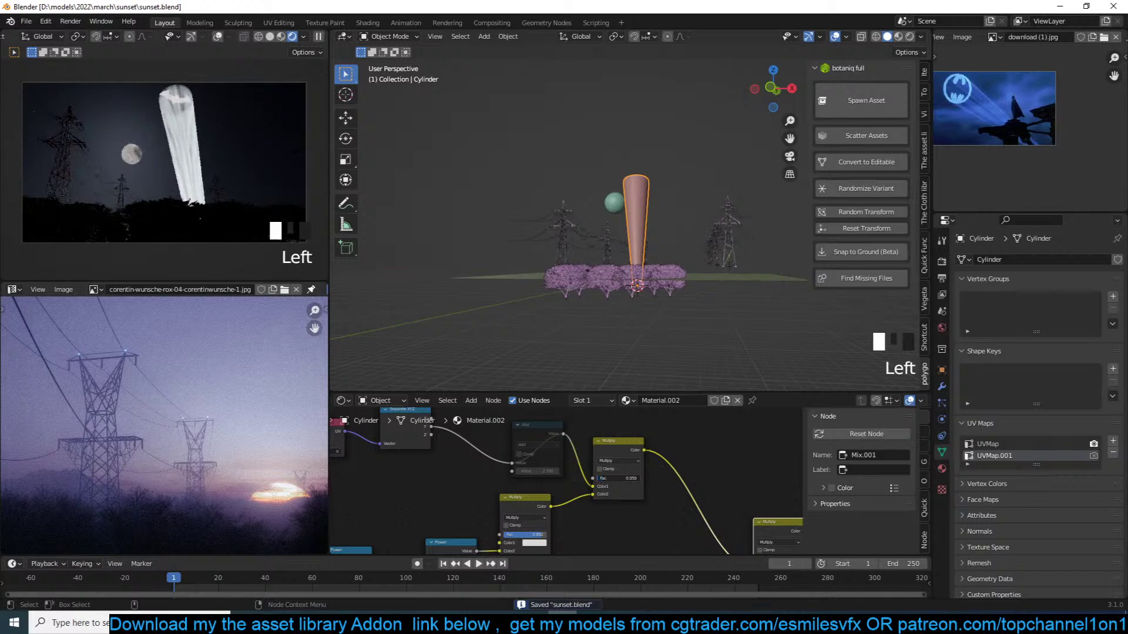
# Set the height-fade Multiply's Fac to about 0.400 and save the file
pyautogui.moveTo(532, 539); pyautogui.dragTo(599, 506, button='middle')
pyautogui.moveTo(599, 508)
pyautogui.mouseDown()
pyautogui.moveTo(573, 508)
pyautogui.moveTo(599, 501)
pyautogui.mouseUp()
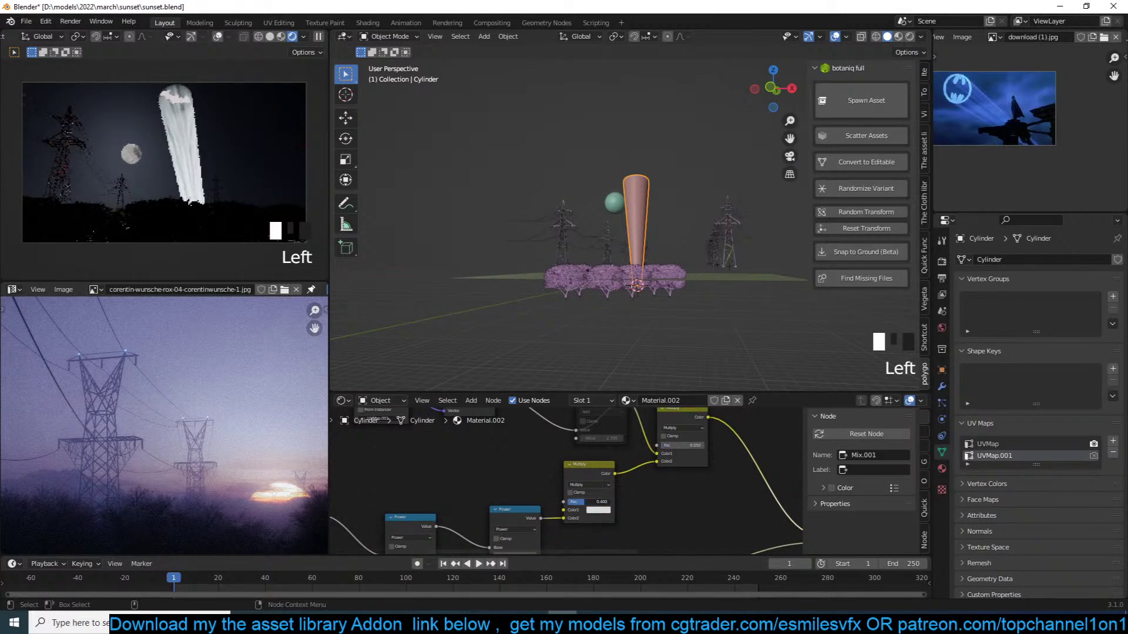
pyautogui.scroll(-3, 689, 518)
pyautogui.scroll(2, 594, 481)
pyautogui.moveTo(688, 518); pyautogui.dragTo(618, 439, button='middle')
pyautogui.hotkey('ctrl', 's')
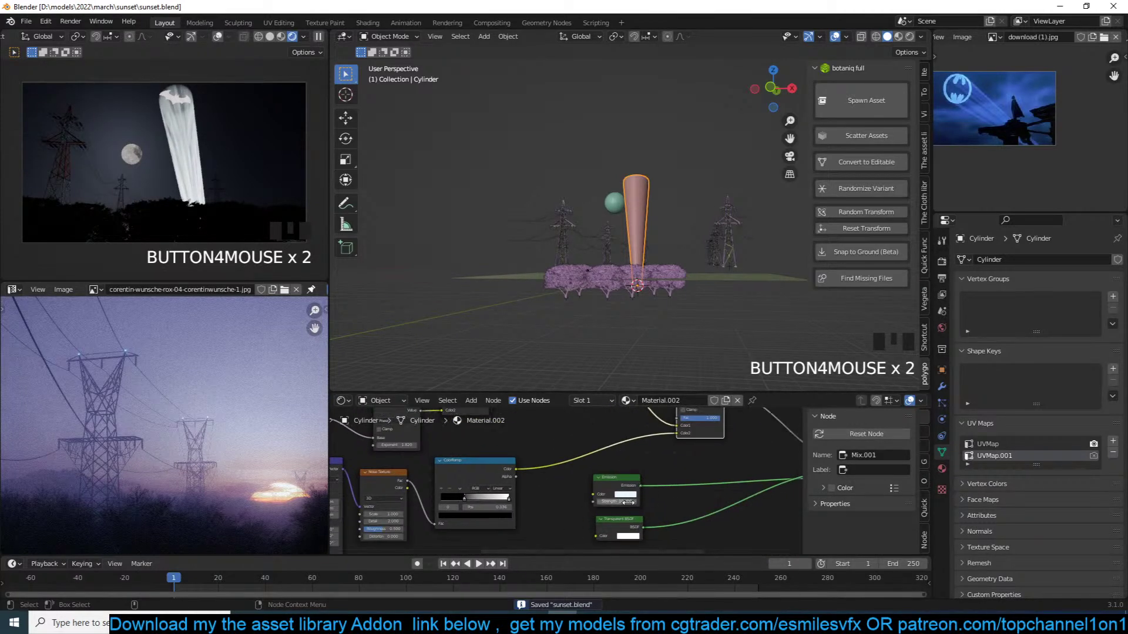
# Set the beam Emission shader's Strength to 1.000 and save the file
pyautogui.click(626, 502)
pyautogui.write('5')
pyautogui.press('Return')
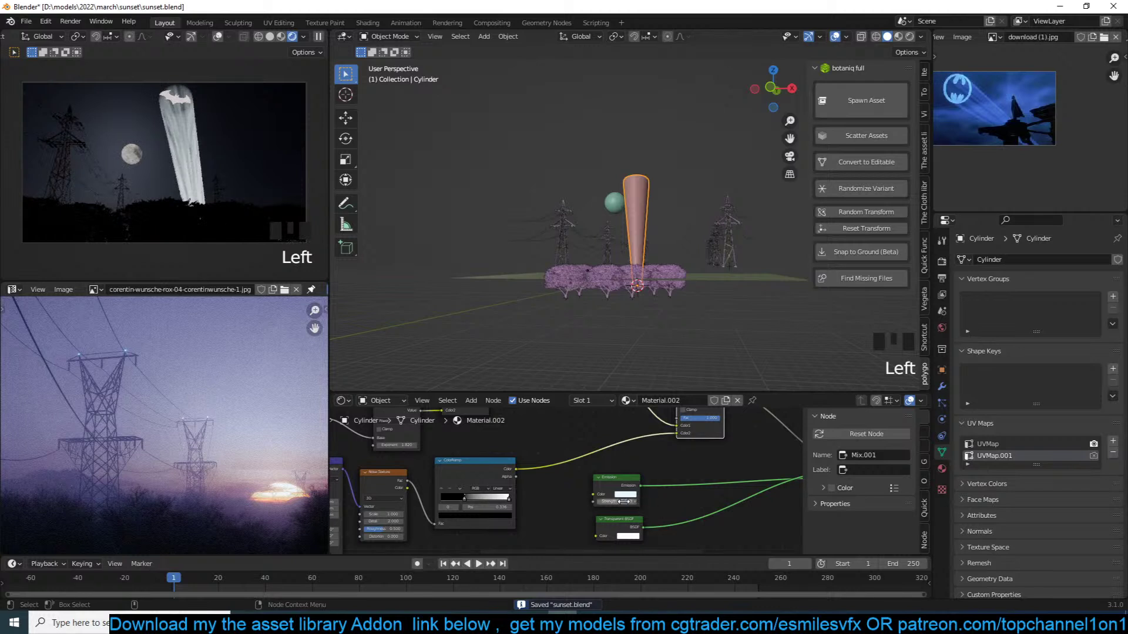
pyautogui.click(623, 502)
pyautogui.click(626, 502)
pyautogui.moveTo(567, 505); pyautogui.dragTo(674, 504, button='middle')
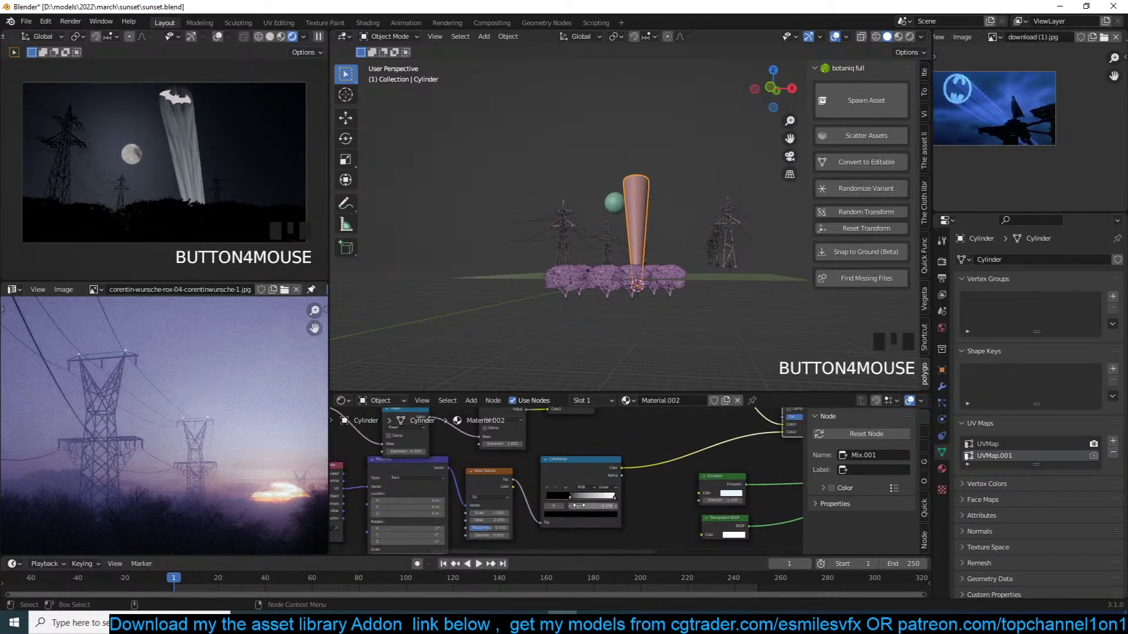
pyautogui.hotkey('ctrl', 's')
# Set the Noise Texture's Scale to -0.200, Detail to 0.800 and Roughness to 0.833, and the ColorRamp's black stop to 0.386
pyautogui.moveTo(534, 487); pyautogui.dragTo(609, 477, button='middle')
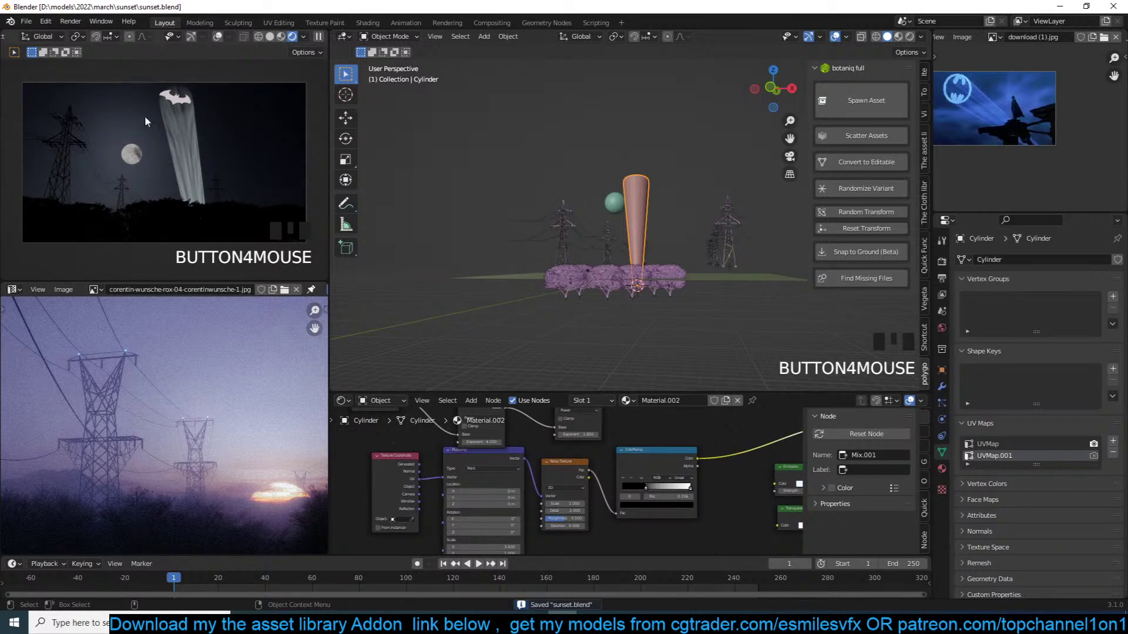
pyautogui.scroll(5, 507, 482)
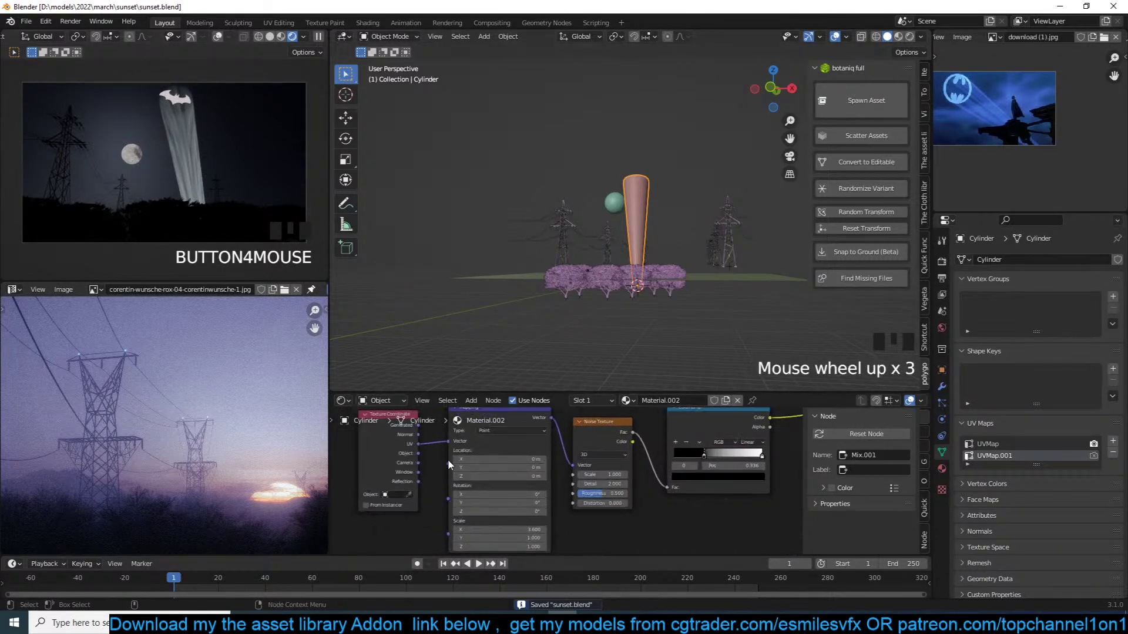
pyautogui.scroll(-3, 489, 457)
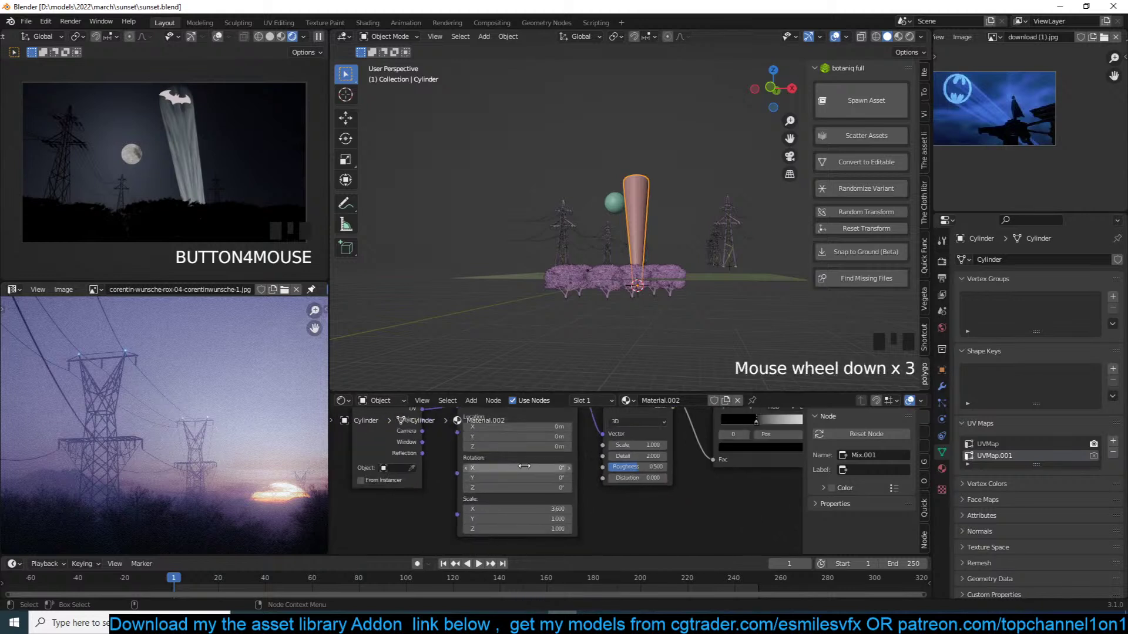
pyautogui.scroll(2, 590, 475)
pyautogui.moveTo(642, 439)
pyautogui.mouseDown()
pyautogui.moveTo(593, 439)
pyautogui.moveTo(645, 464)
pyautogui.moveTo(632, 464)
pyautogui.moveTo(658, 465)
pyautogui.moveTo(673, 441)
pyautogui.moveTo(633, 444)
pyautogui.mouseUp()
pyautogui.scroll(-2, 727, 464)
pyautogui.scroll(3, 593, 492)
pyautogui.hotkey('ctrl', 's')
pyautogui.scroll(-2, 689, 451)
pyautogui.moveTo(689, 450); pyautogui.dragTo(576, 470, button='middle')
pyautogui.hotkey('ctrl', 's')
pyautogui.scroll(3, 576, 470)
pyautogui.scroll(-2, 670, 455)
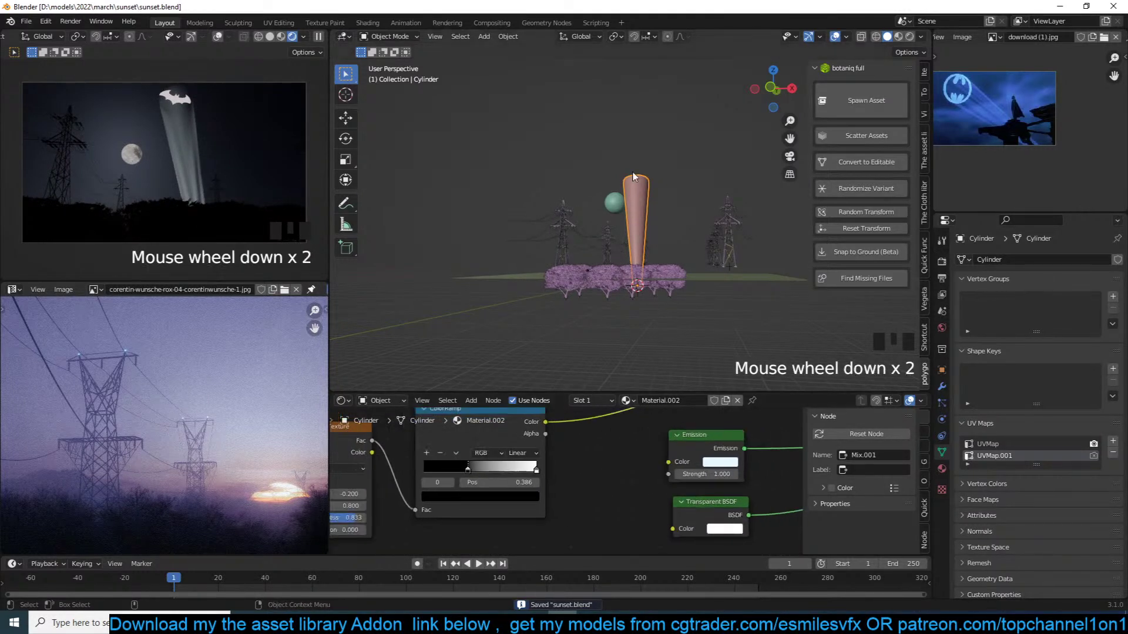
pyautogui.press('r')
pyautogui.press('r')
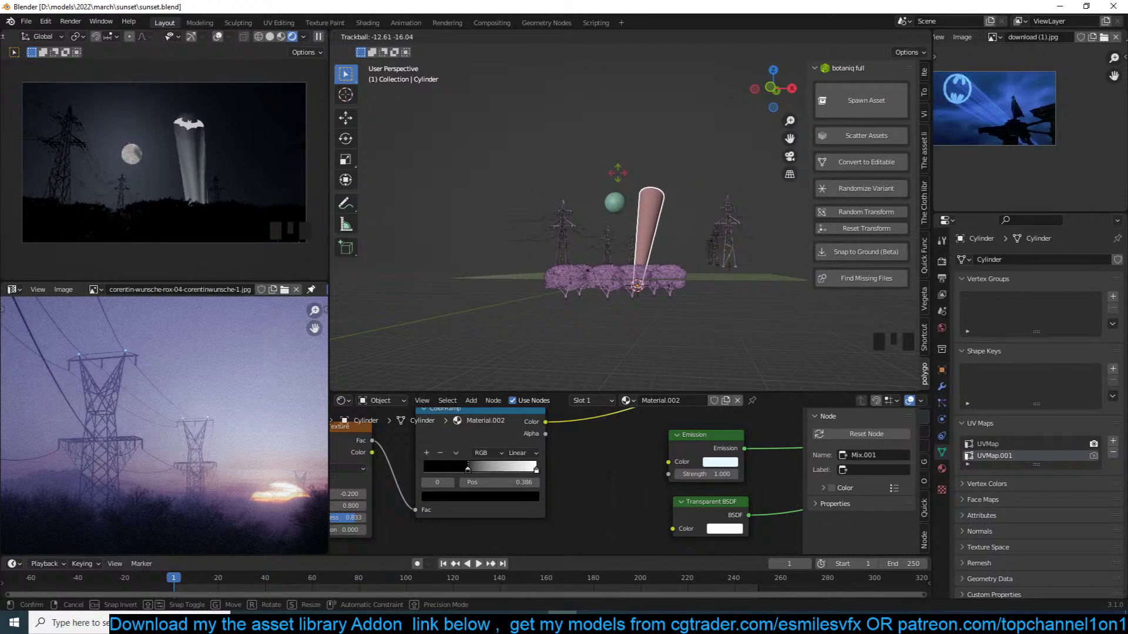
pyautogui.rightClick(618, 175)
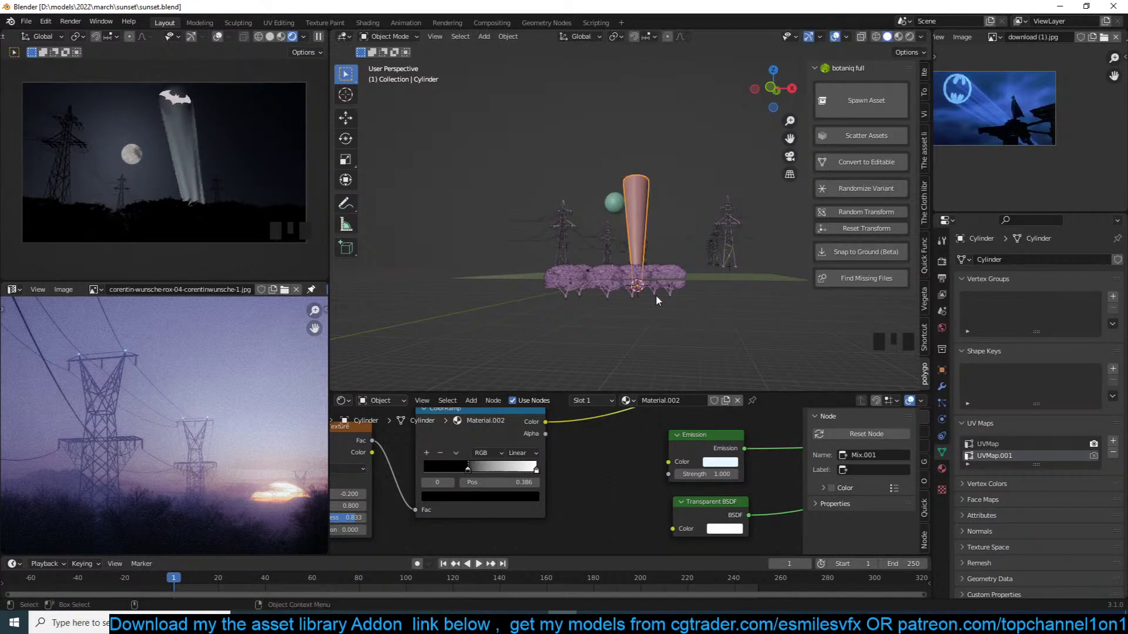
# Examine the beam cylinder and its material's complete node network, and save the file
pyautogui.hotkey('ctrl', 's')
pyautogui.scroll(-4, 674, 488)
pyautogui.scroll(4, 656, 459)
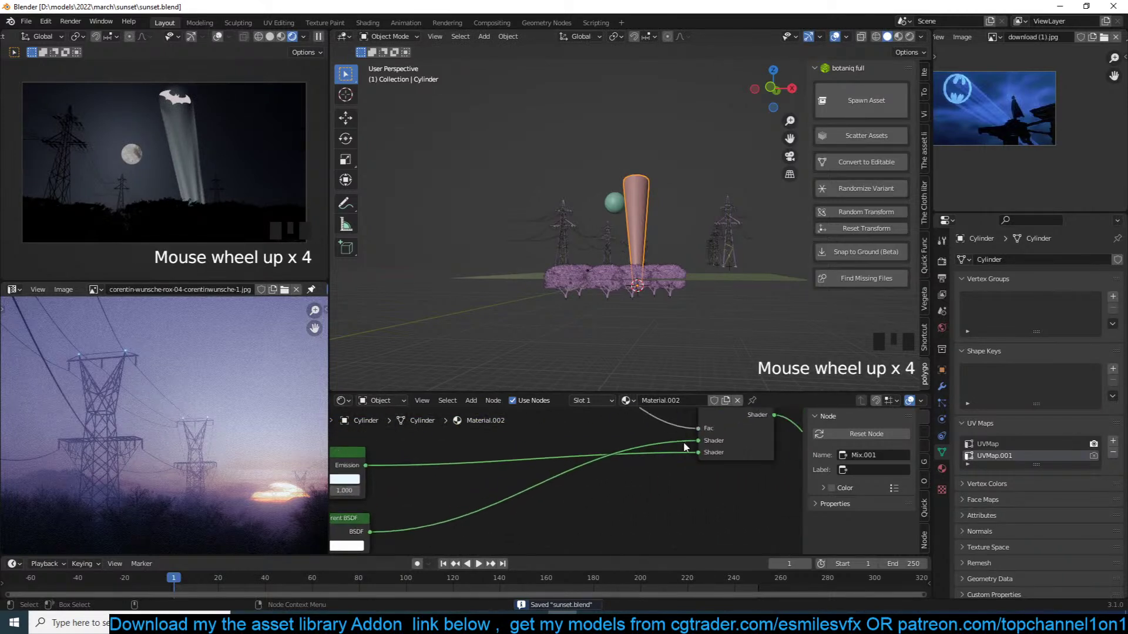
pyautogui.moveTo(654, 454); pyautogui.dragTo(633, 492, button='middle')
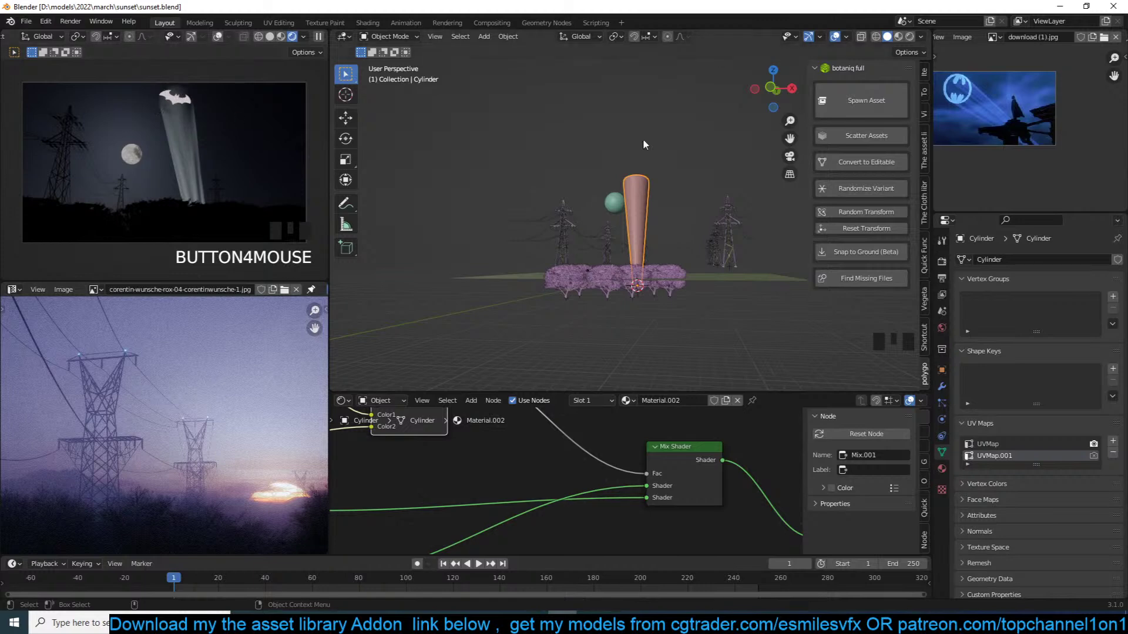
pyautogui.keyDown('shift'); pyautogui.moveTo(659, 181); pyautogui.dragTo(687, 256, button='middle'); pyautogui.keyUp('shift')
pyautogui.scroll(9, 688, 259)
pyautogui.scroll(-9, 643, 455)
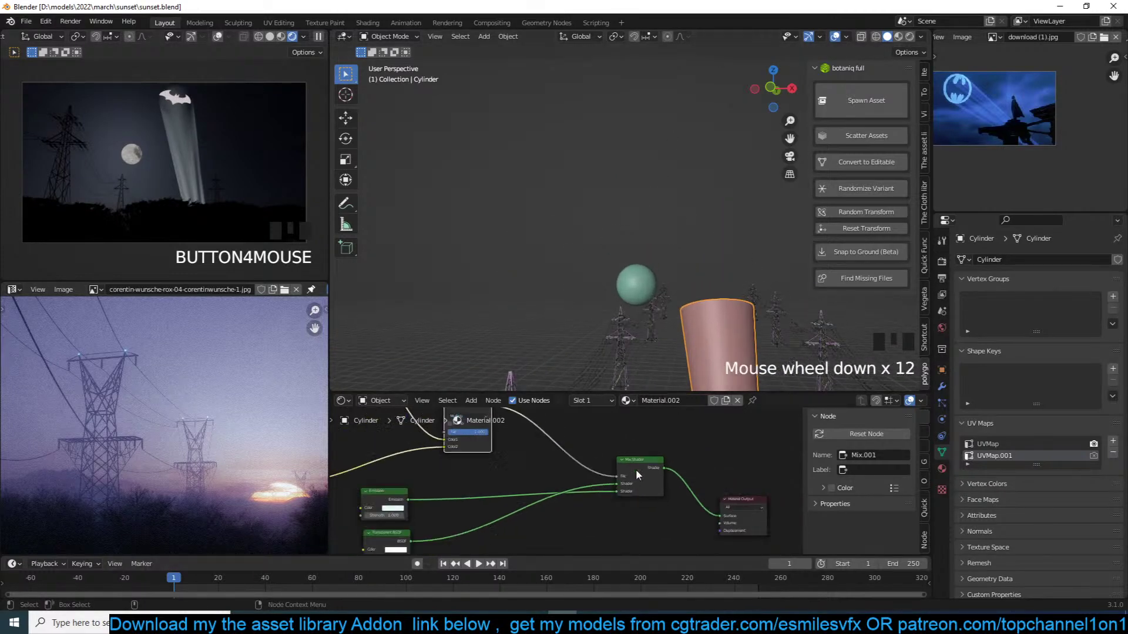
pyautogui.scroll(-4, 681, 511)
pyautogui.scroll(-3, 423, 329)
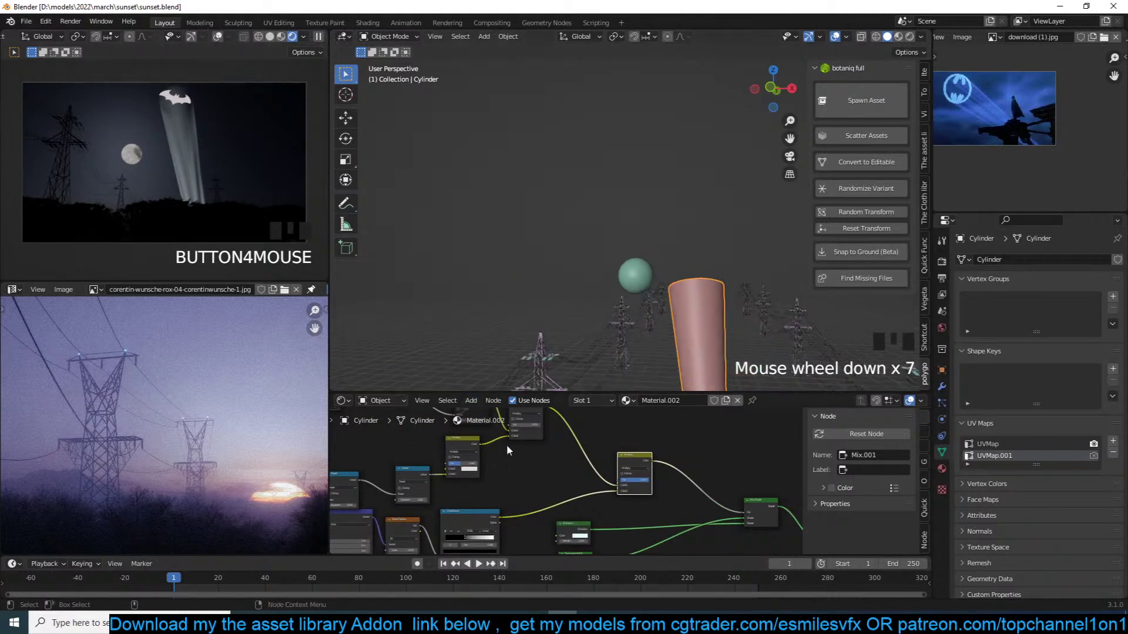
pyautogui.scroll(-4, 496, 446)
pyautogui.moveTo(519, 477); pyautogui.dragTo(534, 519, button='middle')
pyautogui.scroll(5, 435, 464)
pyautogui.hotkey('ctrl', 's')
pyautogui.moveTo(445, 473); pyautogui.dragTo(570, 490, button='middle')
pyautogui.scroll(-5, 677, 506)
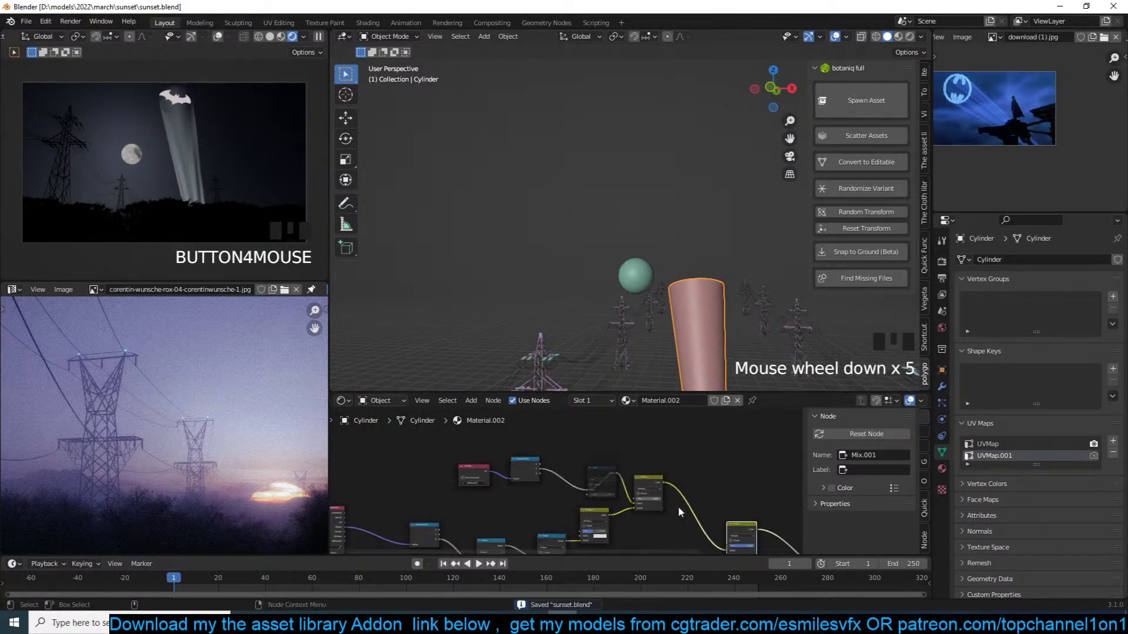
pyautogui.moveTo(678, 506); pyautogui.dragTo(727, 424, button='middle')
# Select Material.003 and swap the Emission and Transparent BSDF inputs of its Mix Shader, saving the file
pyautogui.click(942, 468)
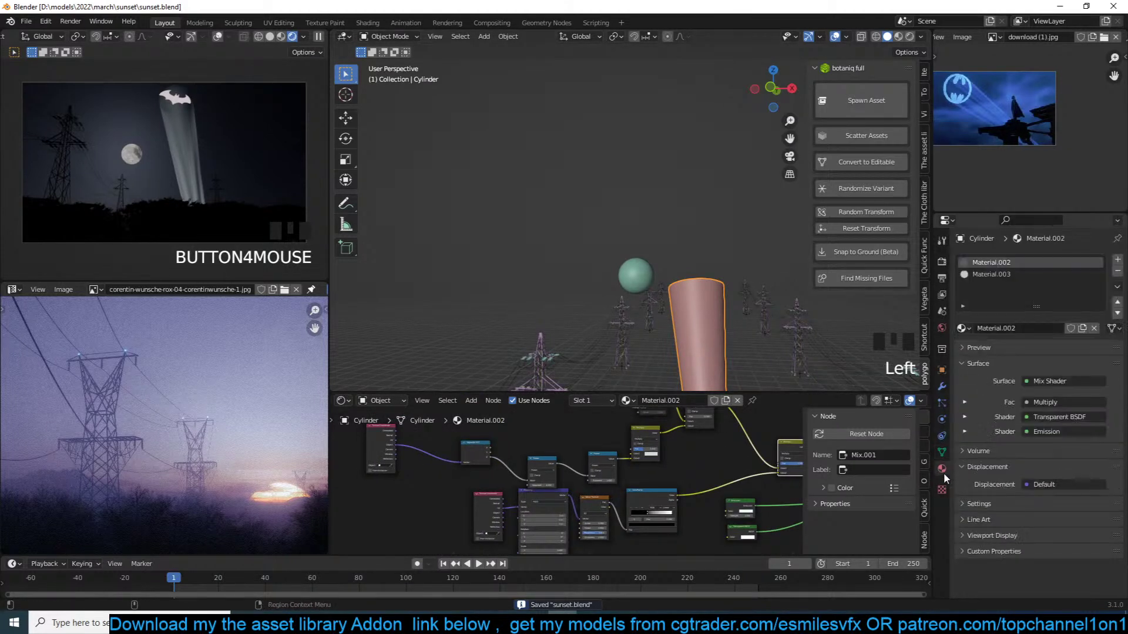
pyautogui.click(1009, 275)
pyautogui.scroll(3, 513, 425)
pyautogui.scroll(3, 449, 484)
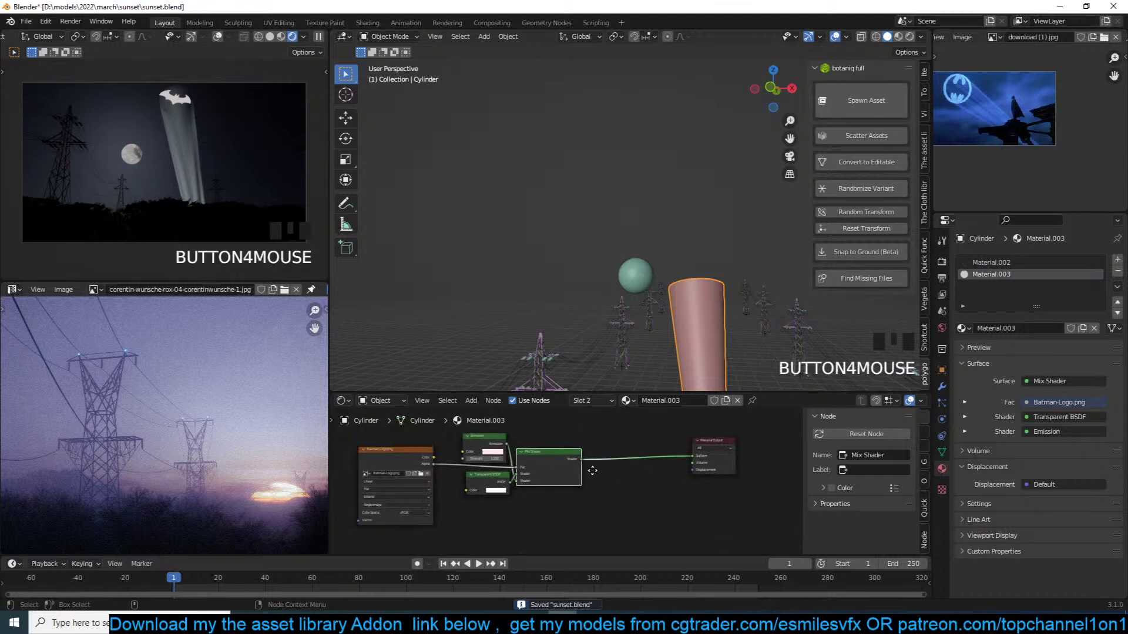
pyautogui.moveTo(517, 488); pyautogui.dragTo(521, 486)
pyautogui.hotkey('ctrl', 's')
# Move the Batman-Logo.png texture node away from the shaders and add a Noise Texture node above it
pyautogui.moveTo(506, 487); pyautogui.dragTo(678, 464, button='middle')
pyautogui.moveTo(560, 458); pyautogui.dragTo(463, 458)
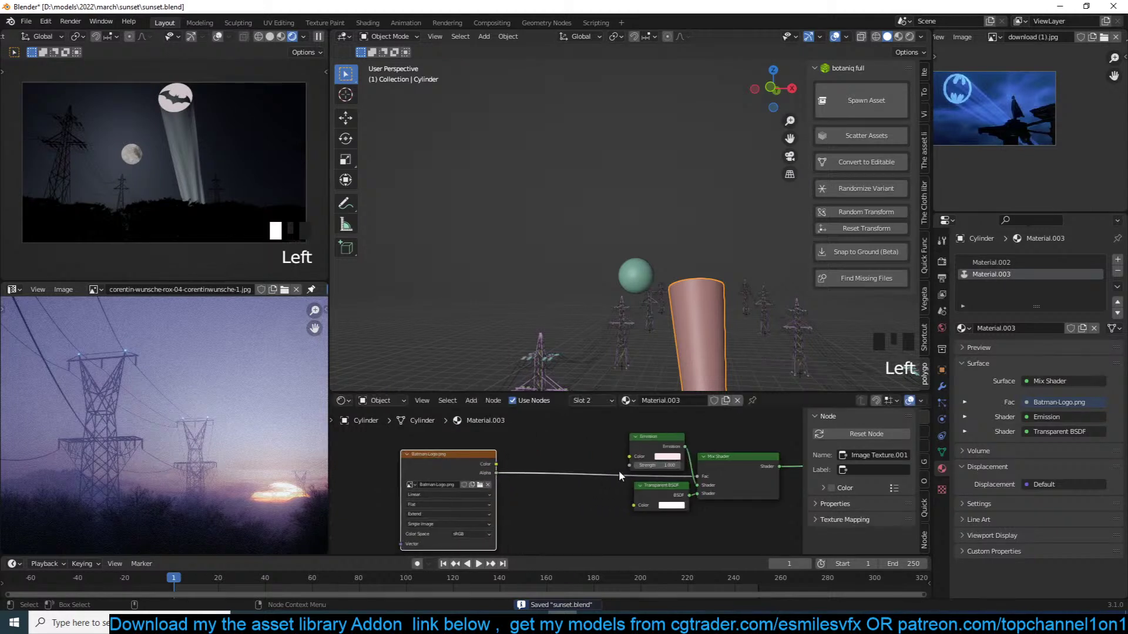
pyautogui.moveTo(618, 472); pyautogui.dragTo(648, 481, button='middle')
pyautogui.moveTo(476, 468); pyautogui.dragTo(476, 513)
pyautogui.hotkey('shift', 'a')
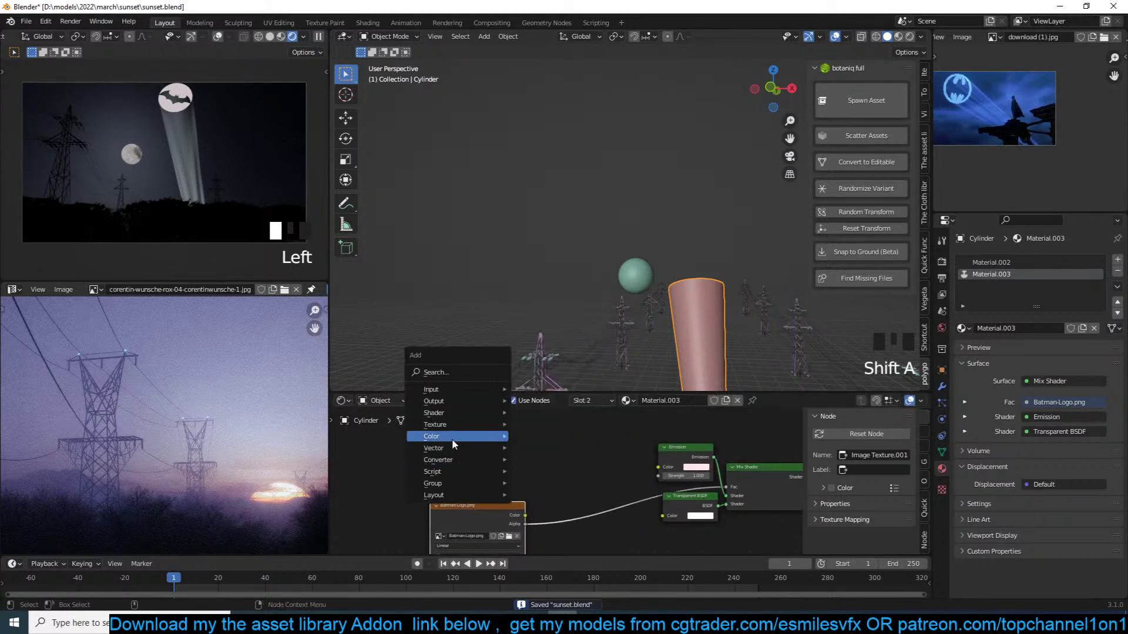
pyautogui.moveTo(451, 439)
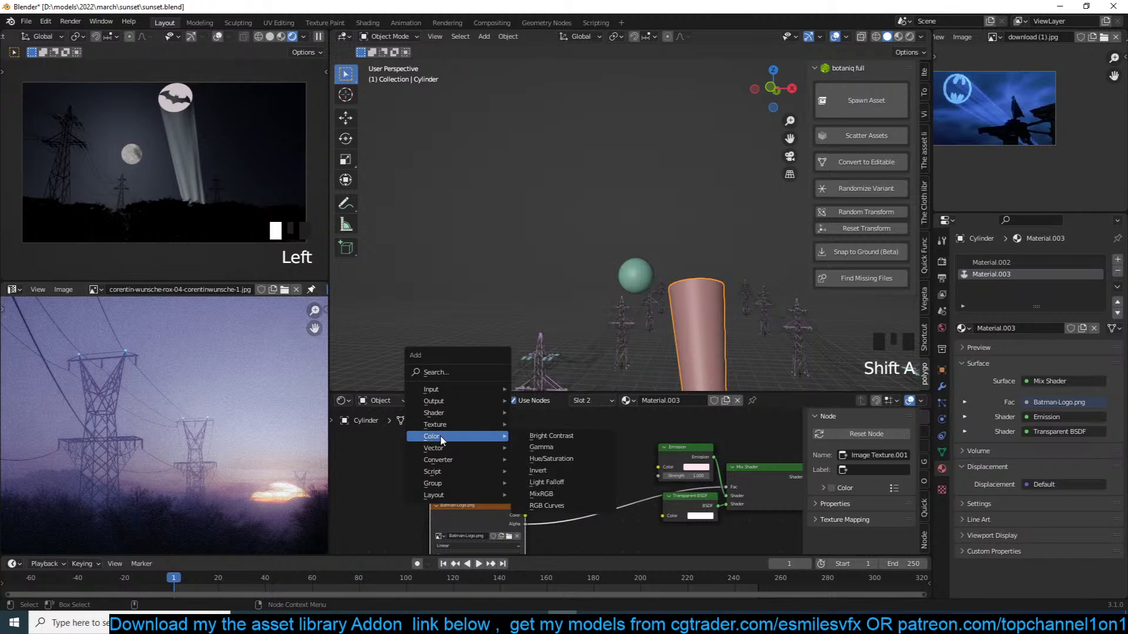
pyautogui.click(571, 364)
pyautogui.click(399, 421)
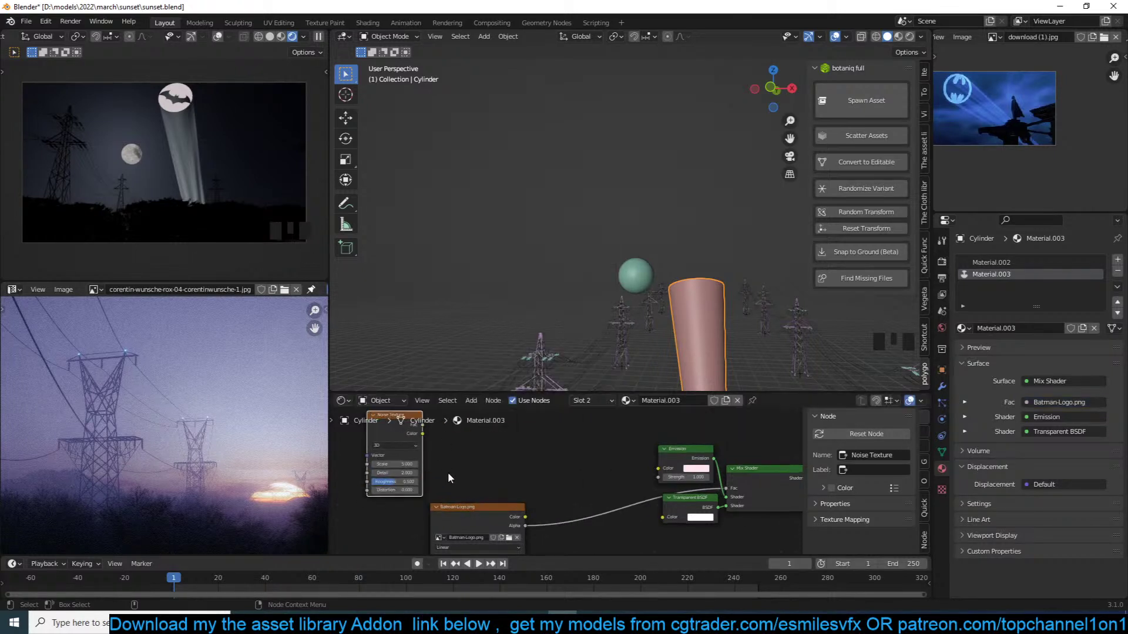
# Try driving the Emission node's Strength with the Noise Texture's Fac output, with the Noise Scale at 7.000
pyautogui.moveTo(473, 436); pyautogui.dragTo(526, 431, button='middle')
pyautogui.moveTo(456, 424); pyautogui.dragTo(707, 471)
pyautogui.moveTo(539, 514); pyautogui.dragTo(600, 534)
pyautogui.moveTo(552, 523); pyautogui.dragTo(641, 487, button='middle')
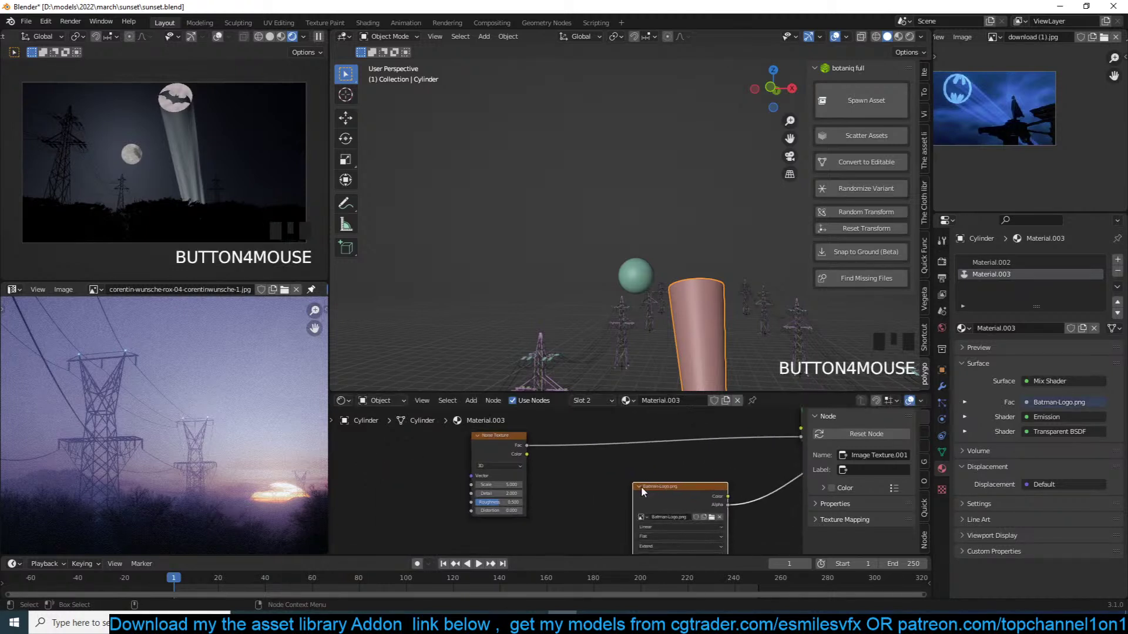
pyautogui.scroll(4, 559, 480)
pyautogui.moveTo(482, 486); pyautogui.dragTo(500, 487)
pyautogui.keyDown('ctrl'); pyautogui.scroll(-1, 640, 497); pyautogui.keyUp('ctrl')
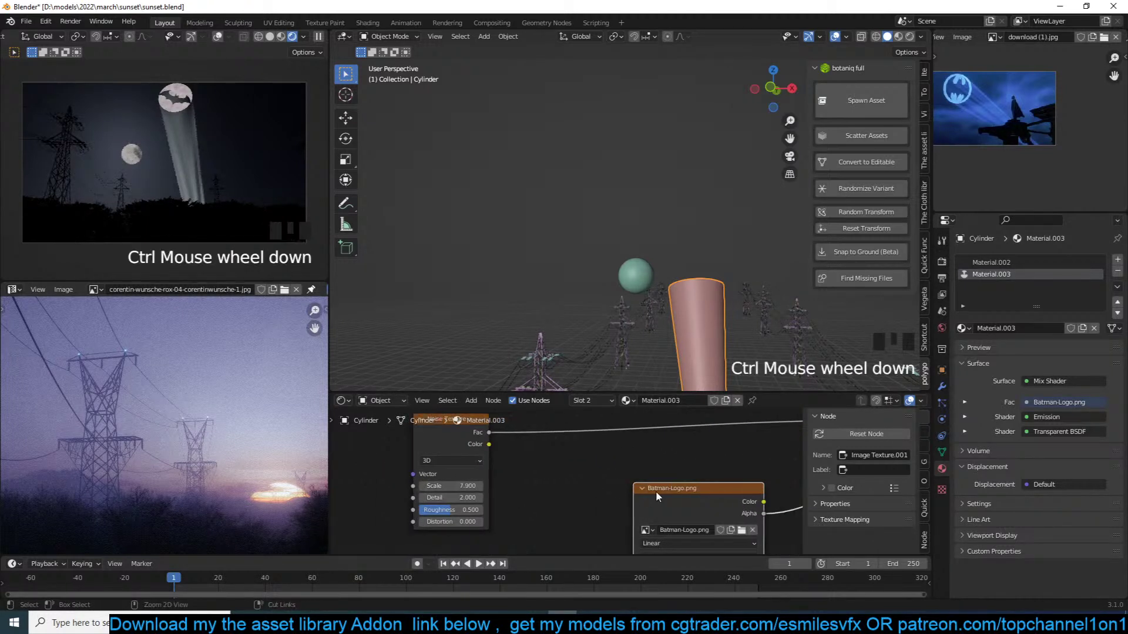
pyautogui.hotkey('ctrl', 'z')
pyautogui.scroll(-3, 645, 500)
pyautogui.moveTo(800, 436); pyautogui.dragTo(681, 454)
# Combine the Noise Texture and Batman-Logo.png in a Mix color node and feed its output into the Mix Shader's Fac
pyautogui.moveTo(670, 461); pyautogui.dragTo(672, 417, button='middle')
pyautogui.moveTo(656, 443); pyautogui.dragTo(480, 472)
pyautogui.keyDown('ctrl'); pyautogui.keyDown('shift'); pyautogui.moveTo(480, 472); pyautogui.dragTo(470, 458, button='right'); pyautogui.keyUp('shift'); pyautogui.keyUp('ctrl')
pyautogui.scroll(1, 576, 475)
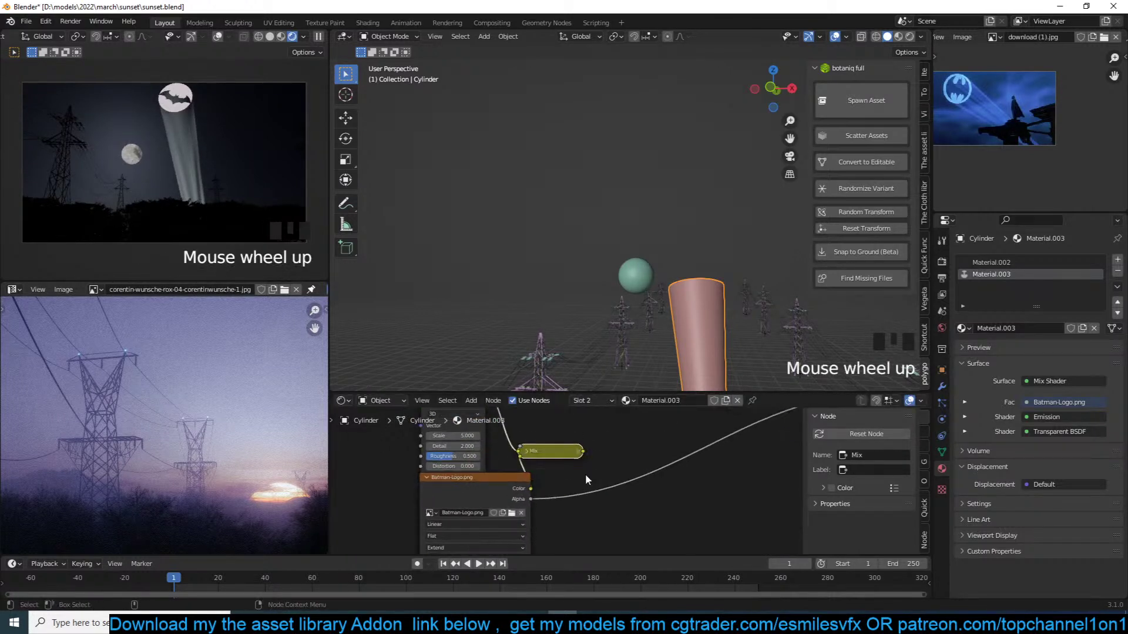
pyautogui.scroll(-2, 585, 477)
pyautogui.moveTo(510, 480); pyautogui.dragTo(770, 431)
# Place and expand the Mix color node between the textures and the shaders, and set its Fac to 1.000
pyautogui.moveTo(532, 483); pyautogui.dragTo(615, 474, button='middle')
pyautogui.moveTo(548, 475); pyautogui.dragTo(628, 475)
pyautogui.click(626, 473)
pyautogui.moveTo(644, 522); pyautogui.dragTo(742, 512)
# Swap the Mix color node's Color1 and Color2 inputs, try Color Dodge and Color Burn, and set its blending mode to Multiply
pyautogui.click(730, 494)
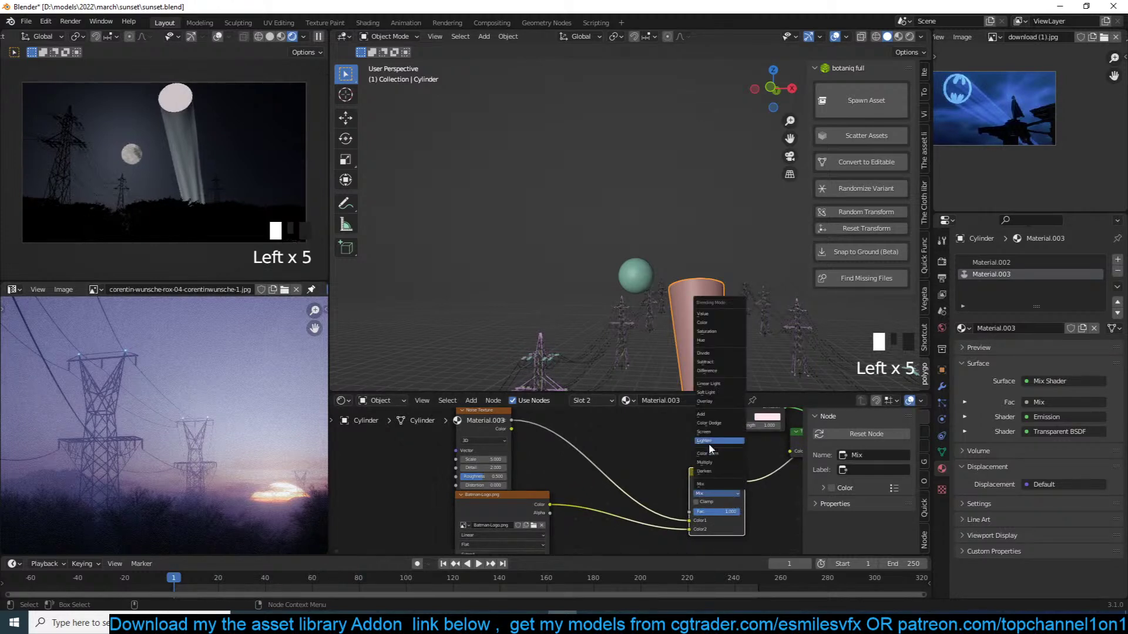
pyautogui.click(722, 422)
pyautogui.moveTo(692, 520); pyautogui.dragTo(694, 530)
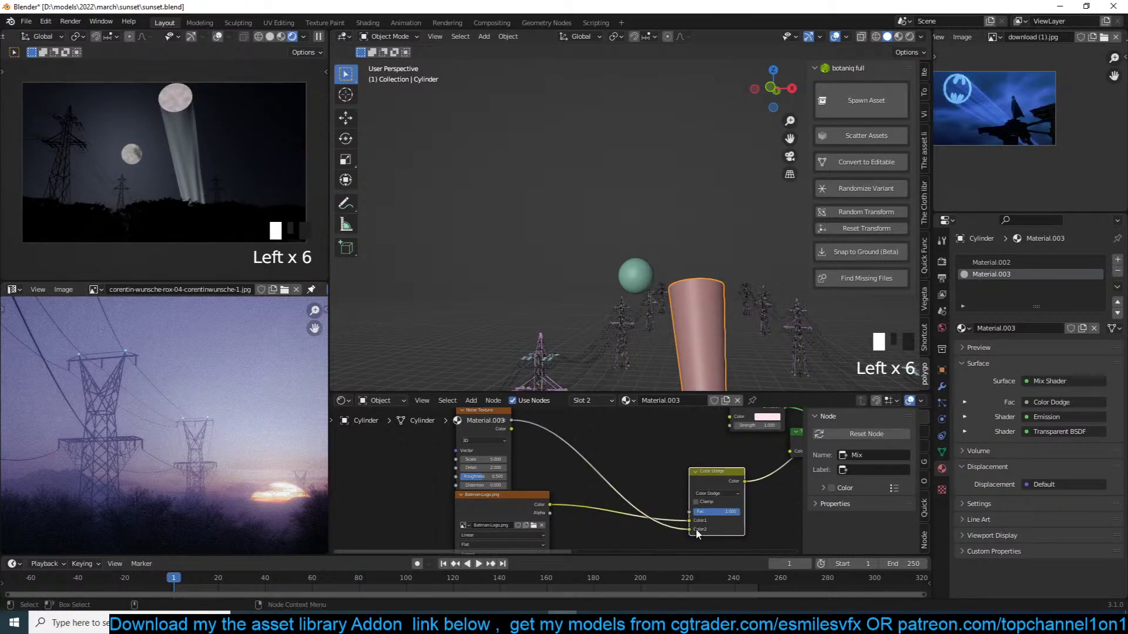
pyautogui.click(718, 494)
pyautogui.click(727, 454)
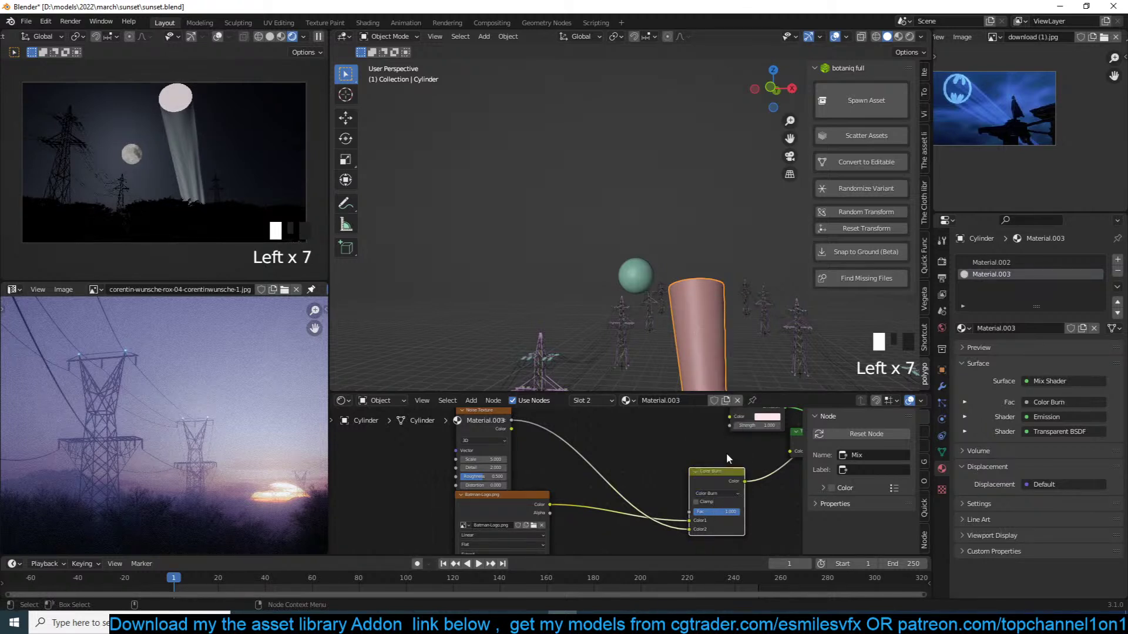
pyautogui.click(733, 499)
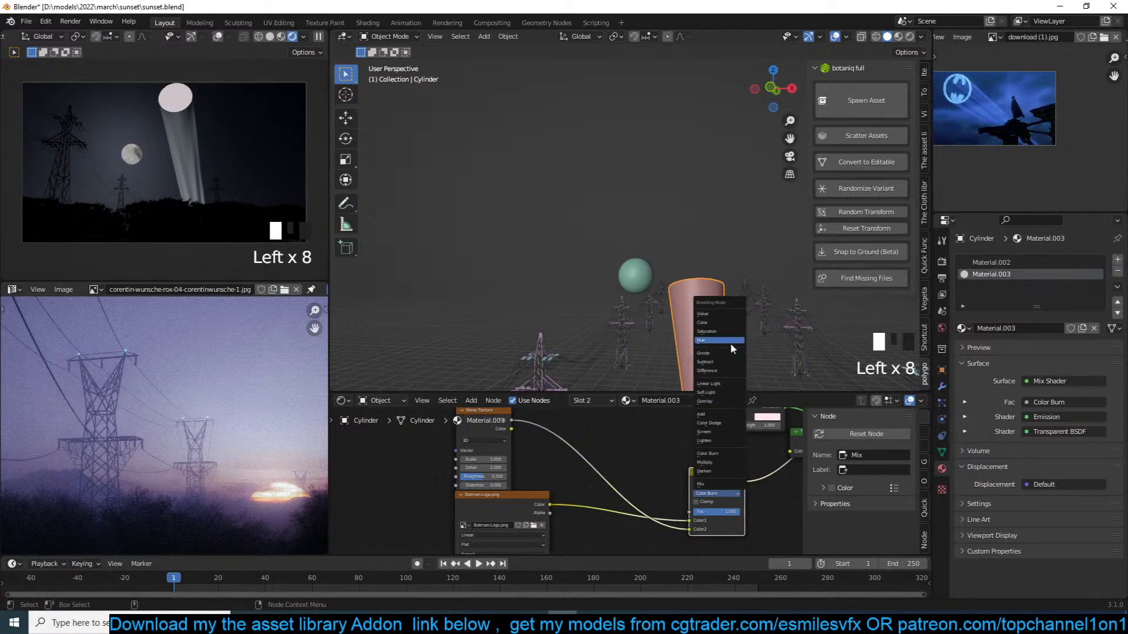
pyautogui.click(711, 463)
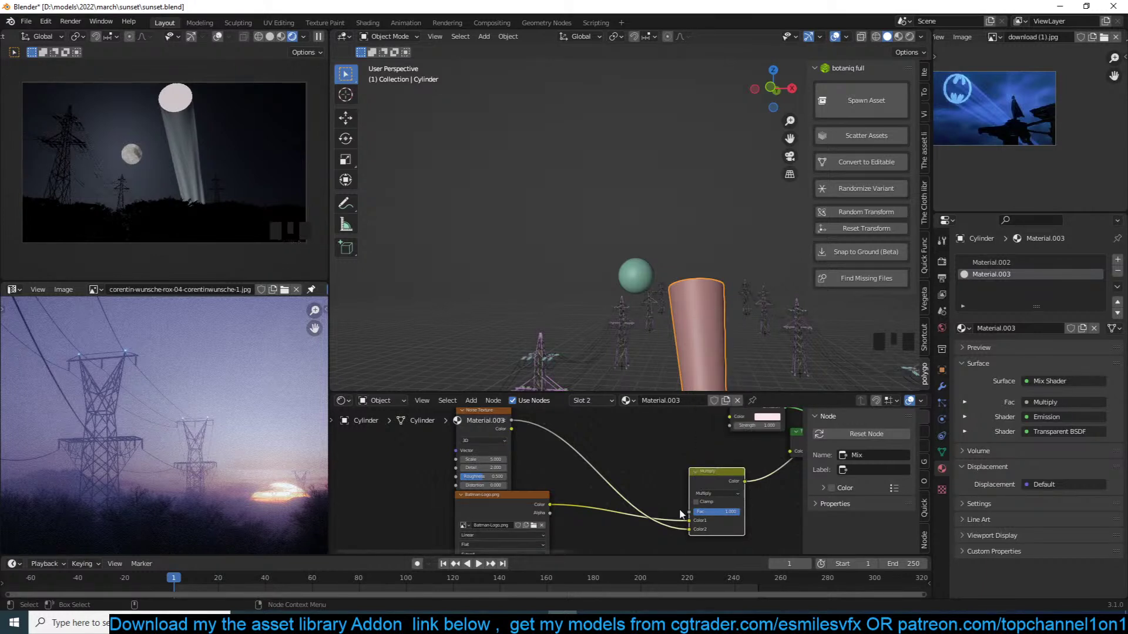
# Preview the Multiply and logo nodes separately, and connect the logo's Alpha instead of Color to the Multiply node's Color1
pyautogui.keyDown('ctrl'); pyautogui.keyDown('shift'); pyautogui.click(728, 474); pyautogui.keyUp('shift'); pyautogui.keyUp('ctrl')
pyautogui.moveTo(584, 480); pyautogui.dragTo(612, 459, button='middle')
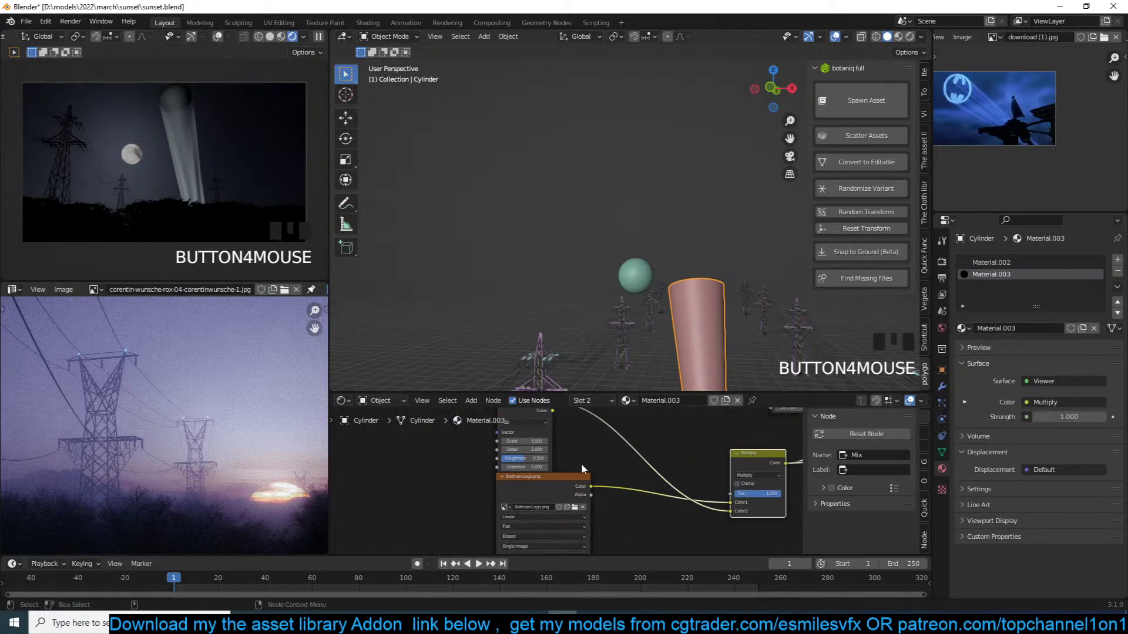
pyautogui.moveTo(532, 486); pyautogui.dragTo(492, 506)
pyautogui.keyDown('ctrl'); pyautogui.keyDown('shift'); pyautogui.click(492, 506); pyautogui.keyUp('shift'); pyautogui.keyUp('ctrl')
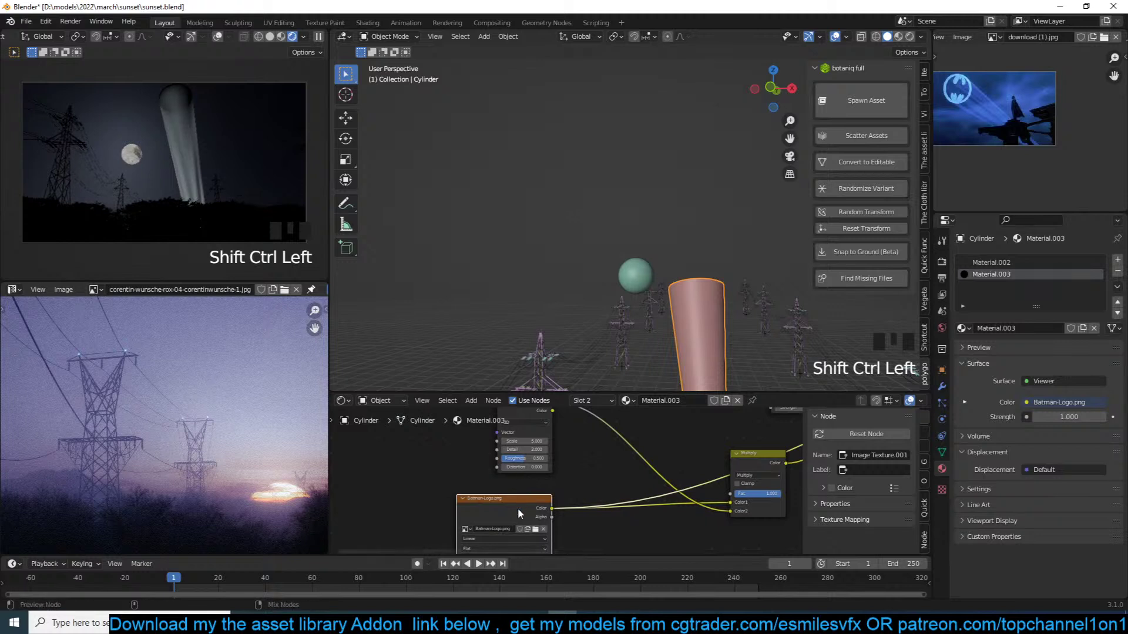
pyautogui.keyDown('ctrl'); pyautogui.keyDown('shift'); pyautogui.click(518, 513); pyautogui.keyUp('shift'); pyautogui.keyUp('ctrl')
pyautogui.moveTo(552, 517); pyautogui.dragTo(731, 509)
pyautogui.keyDown('ctrl'); pyautogui.keyDown('shift'); pyautogui.click(766, 456); pyautogui.keyUp('shift'); pyautogui.keyUp('ctrl')
# Set the Noise Texture's Scale to 10.100 and insert a ColorRamp after it with the black stop moved inward, saving the file
pyautogui.scroll(2, 575, 458)
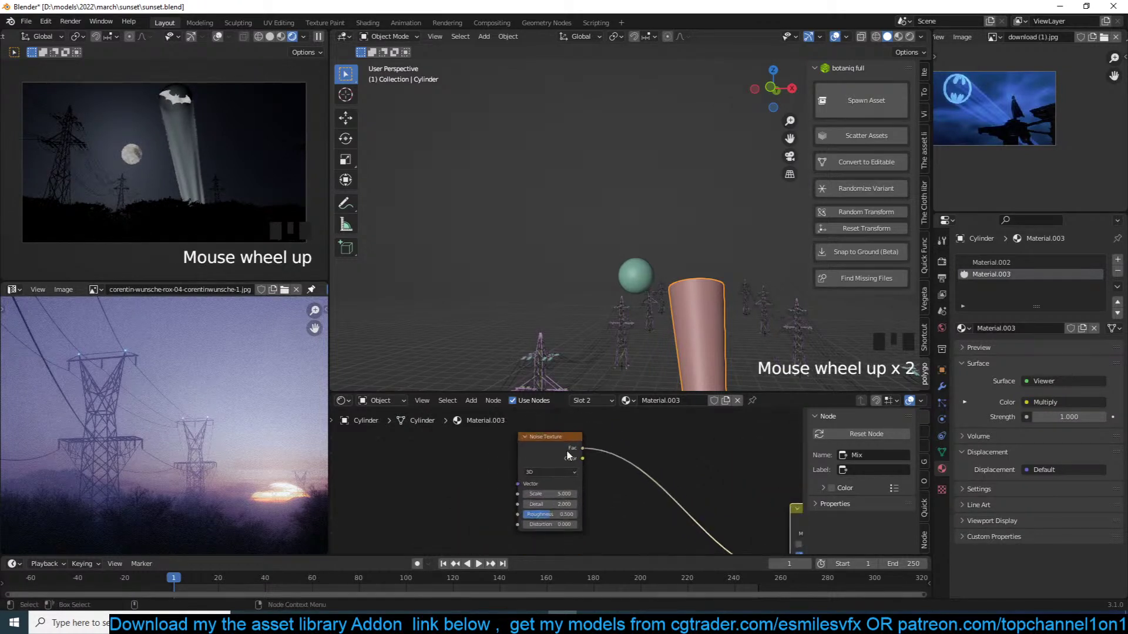
pyautogui.click(556, 494)
pyautogui.hotkey('shift', 'a')
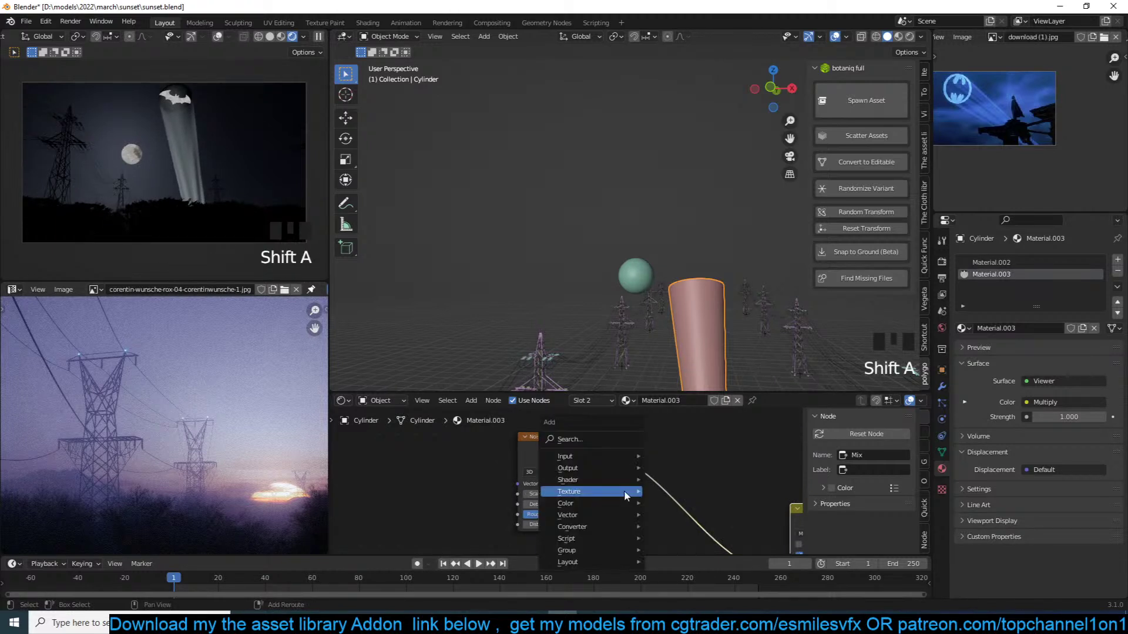
pyautogui.moveTo(591, 532)
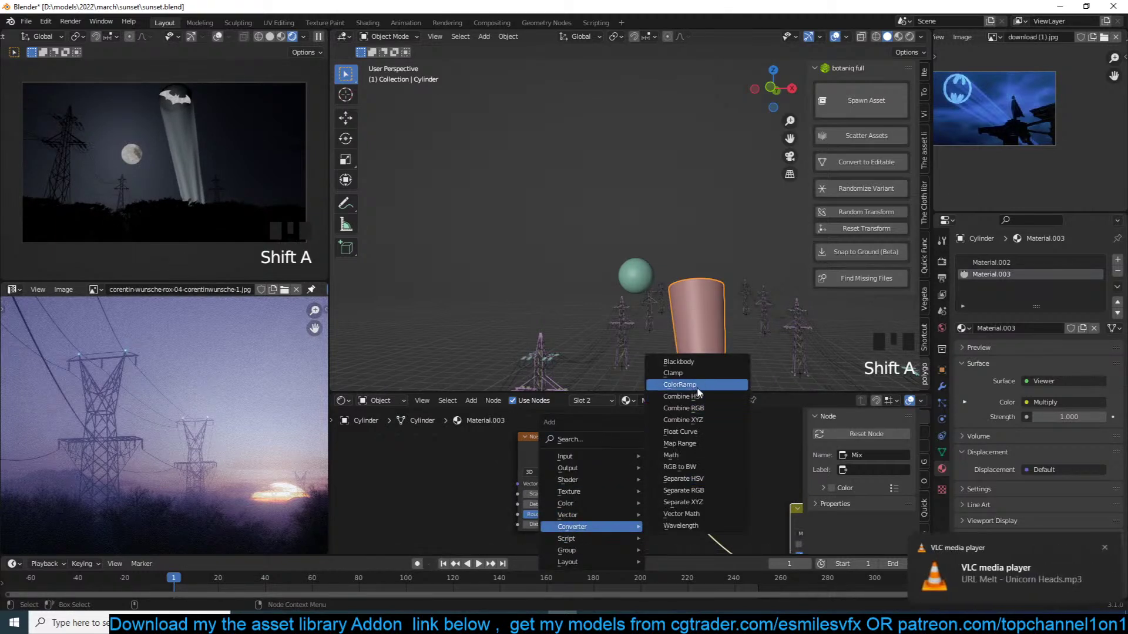
pyautogui.click(676, 384)
pyautogui.click(639, 427)
pyautogui.moveTo(655, 483); pyautogui.dragTo(686, 488)
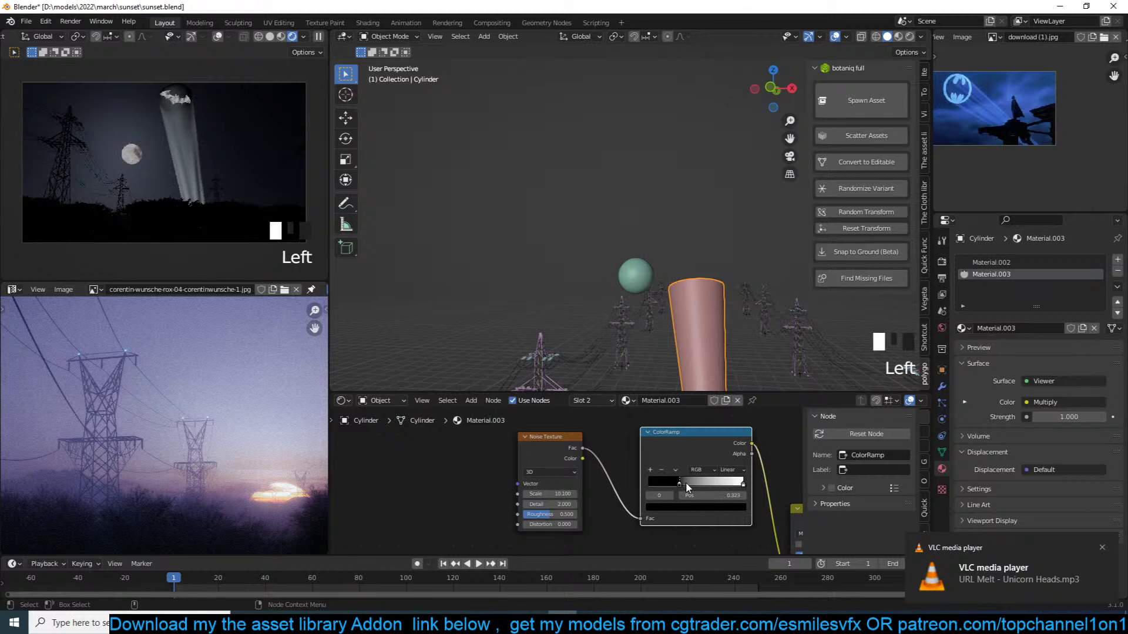
pyautogui.hotkey('ctrl', 's')
# Preview the Mix Shader, move the ColorRamp's white stop near the middle and its black stop to 0.000, and save the file
pyautogui.scroll(-3, 693, 481)
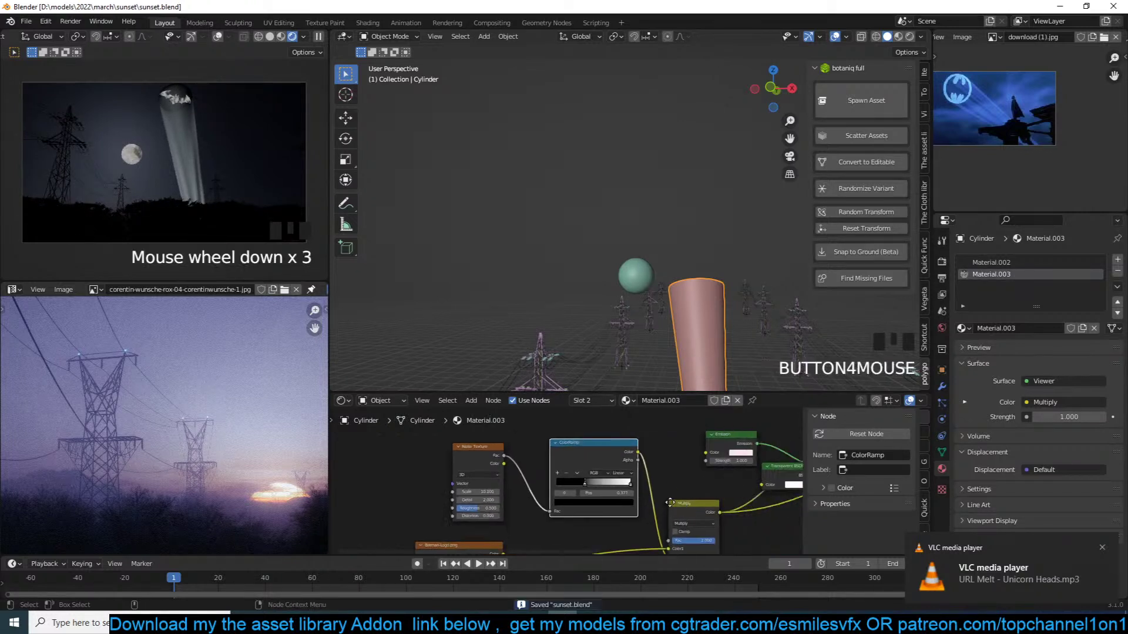
pyautogui.moveTo(690, 479); pyautogui.dragTo(577, 487, button='middle')
pyautogui.keyDown('ctrl'); pyautogui.keyDown('shift'); pyautogui.click(659, 462); pyautogui.keyUp('shift'); pyautogui.keyUp('ctrl')
pyautogui.moveTo(457, 490); pyautogui.dragTo(574, 465, button='middle')
pyautogui.scroll(2, 574, 465)
pyautogui.moveTo(574, 465)
pyautogui.mouseDown()
pyautogui.moveTo(555, 466)
pyautogui.moveTo(580, 467)
pyautogui.moveTo(572, 470)
pyautogui.mouseUp()
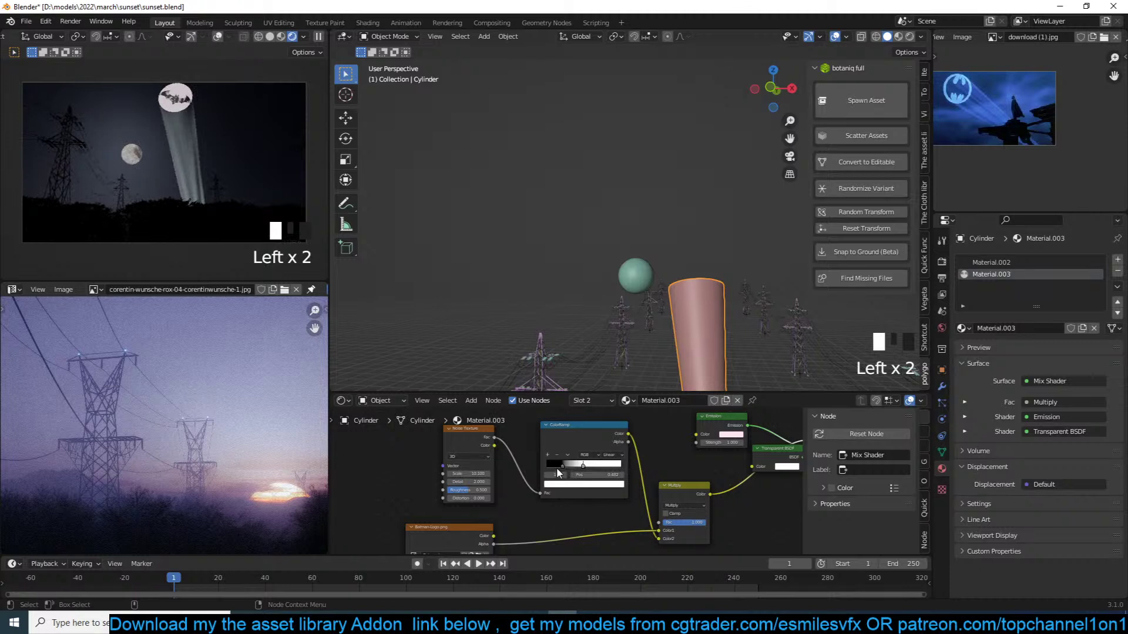
pyautogui.click(559, 466)
pyautogui.scroll(-3, 591, 520)
pyautogui.hotkey('ctrl', 's')
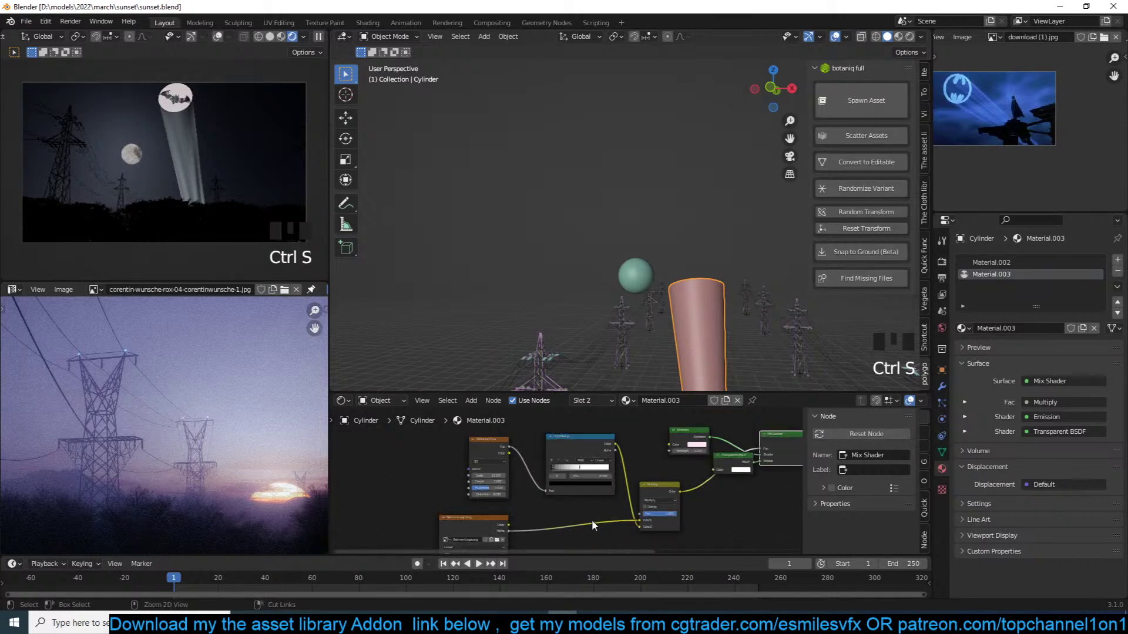
# Preview the Batman-Logo.png Alpha output, save the file, and set the Multiply node's Fac to 0.117 with its output previewed
pyautogui.moveTo(591, 521); pyautogui.dragTo(591, 480, button='middle')
pyautogui.scroll(1, 506, 496)
pyautogui.keyDown('ctrl'); pyautogui.keyDown('shift'); pyautogui.click(506, 495); pyautogui.keyUp('shift'); pyautogui.keyUp('ctrl')
pyautogui.keyDown('ctrl'); pyautogui.keyDown('shift'); pyautogui.click(491, 501); pyautogui.keyUp('shift'); pyautogui.keyUp('ctrl')
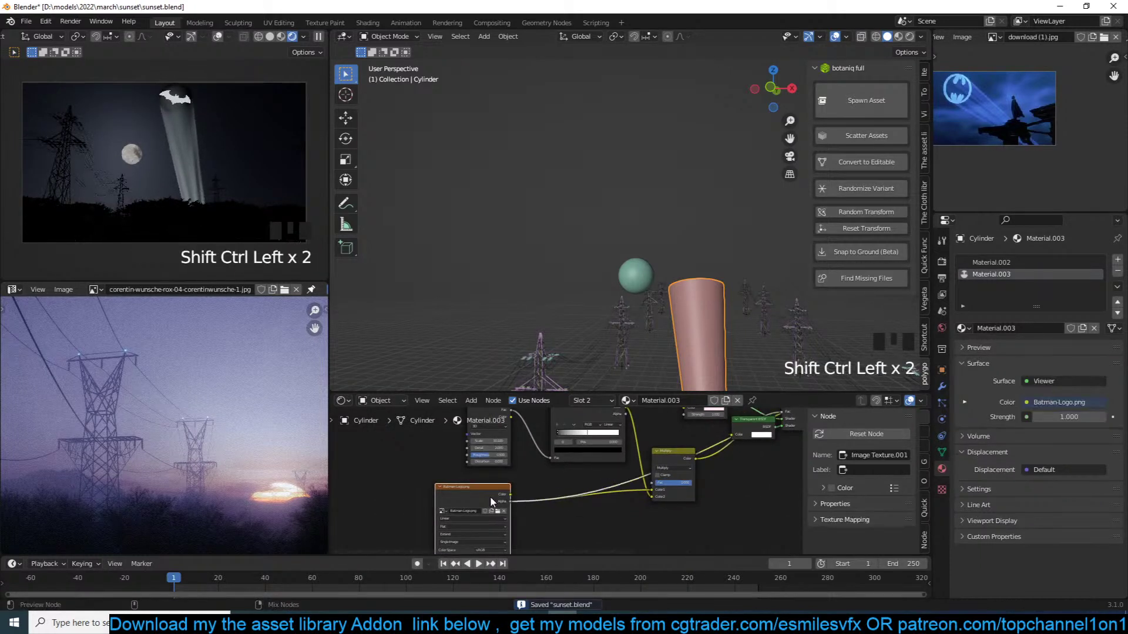
pyautogui.scroll(3, 587, 486)
pyautogui.hotkey('ctrl', 's')
pyautogui.moveTo(622, 489); pyautogui.dragTo(615, 522, button='middle')
pyautogui.moveTo(715, 522); pyautogui.dragTo(675, 522)
pyautogui.keyDown('ctrl'); pyautogui.keyDown('shift'); pyautogui.click(705, 487); pyautogui.keyUp('shift'); pyautogui.keyUp('ctrl')
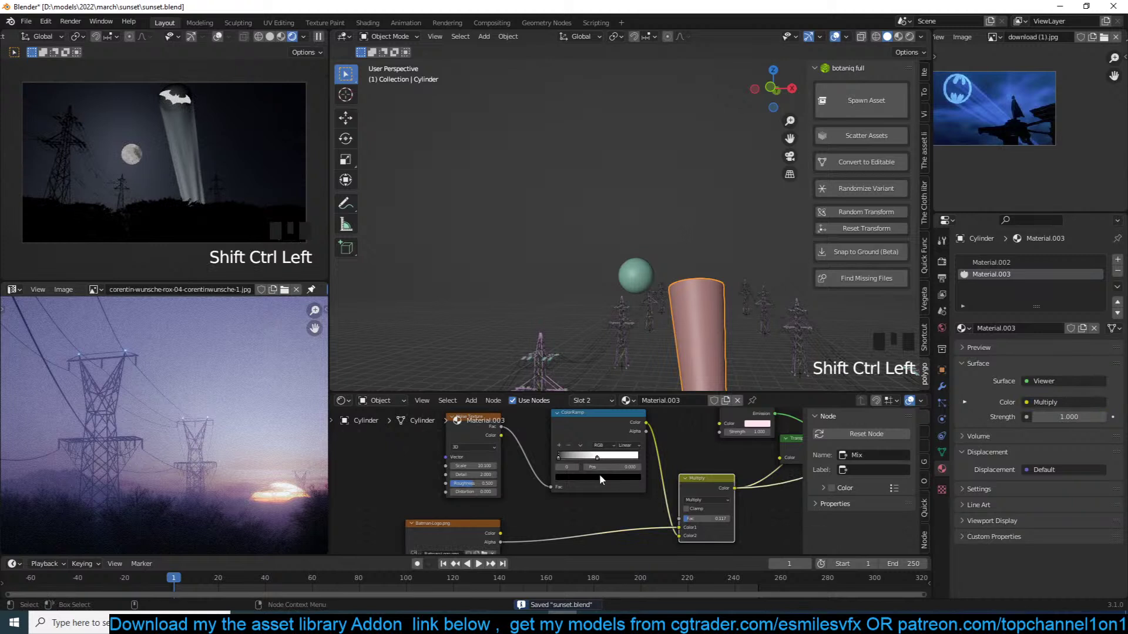
# Change the Multiply node's blending mode to Screen
pyautogui.scroll(2, 598, 476)
pyautogui.click(705, 503)
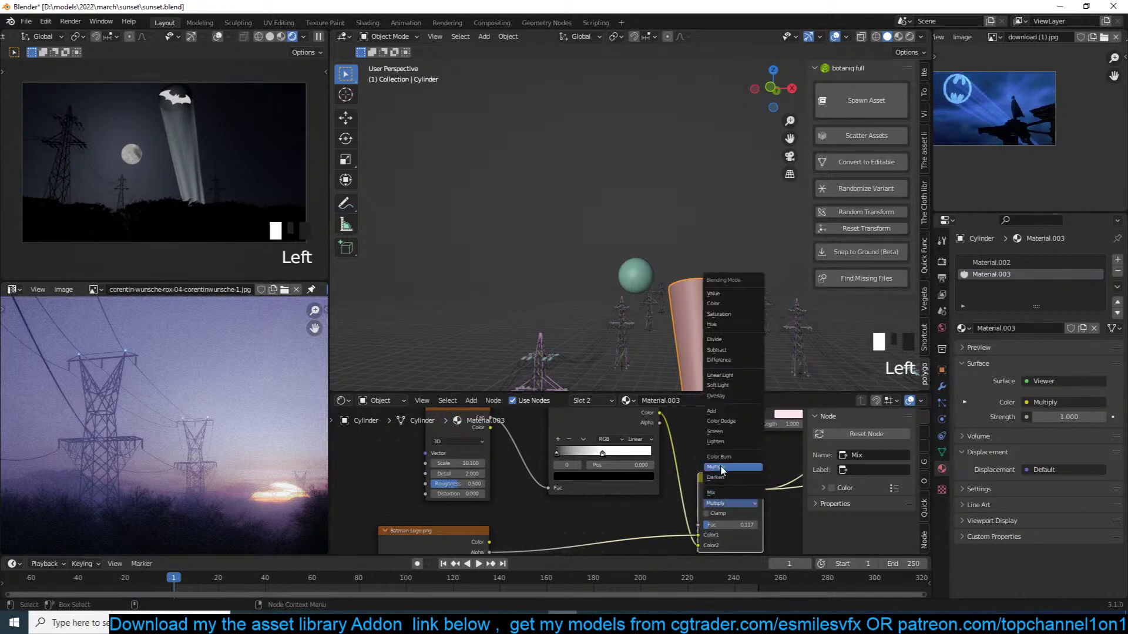
pyautogui.click(732, 432)
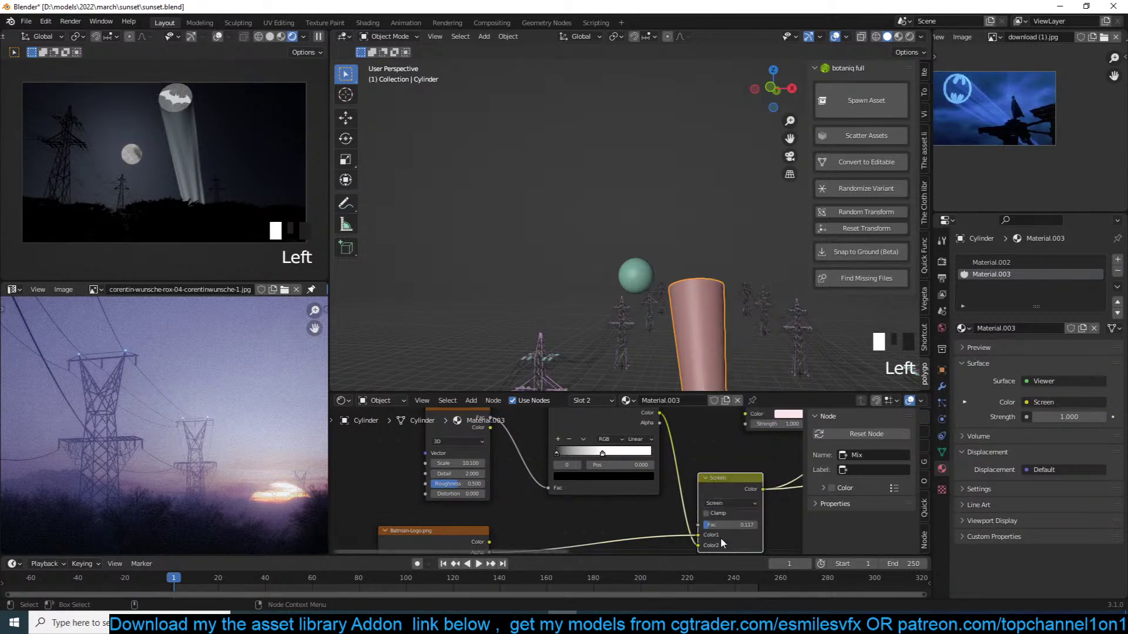
# Move the ColorRamp's white stop to 0.791 and lower the Noise Texture's Scale, previewing the complete Mix Shader
pyautogui.moveTo(602, 454); pyautogui.dragTo(633, 453)
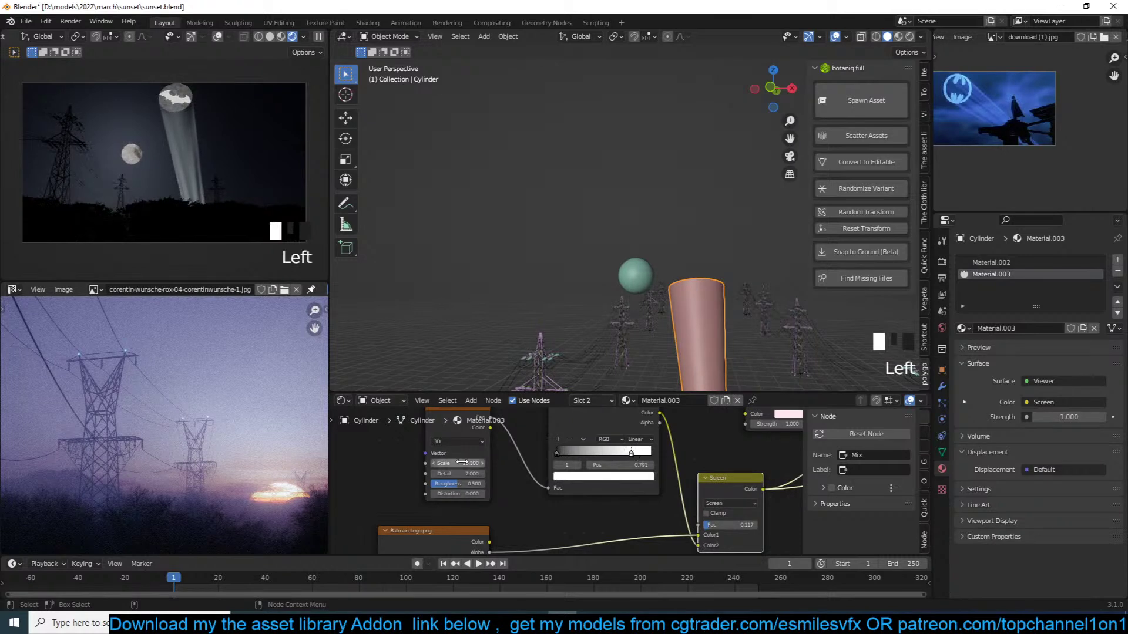
pyautogui.moveTo(464, 463); pyautogui.dragTo(470, 463)
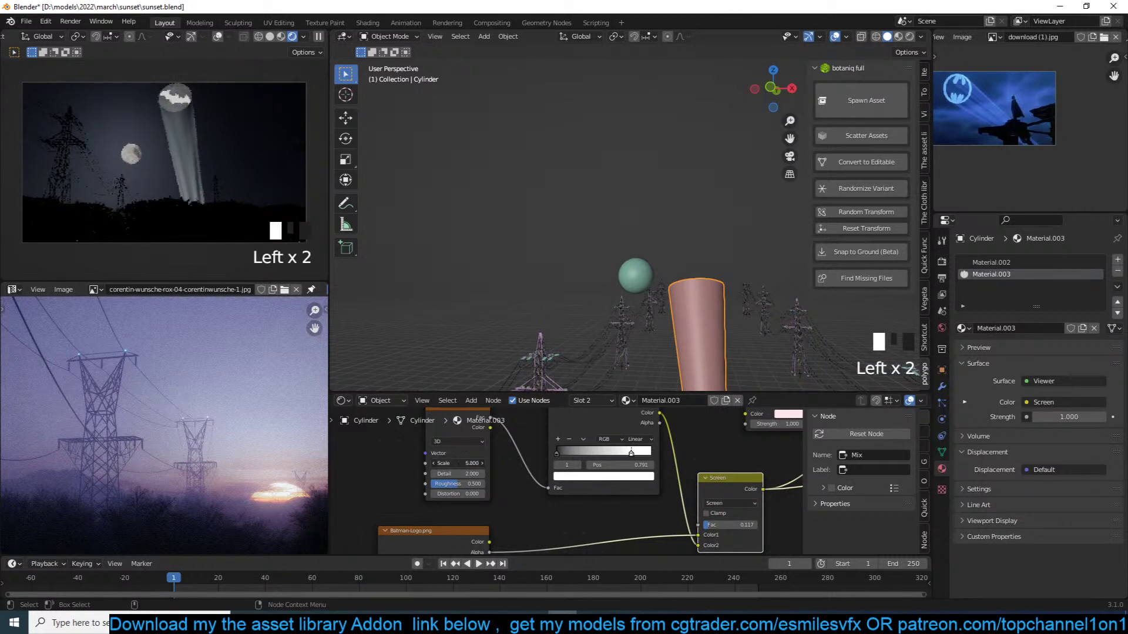
pyautogui.scroll(-3, 605, 485)
pyautogui.moveTo(719, 493); pyautogui.dragTo(572, 500, button='middle')
pyautogui.scroll(-2, 677, 474)
pyautogui.moveTo(678, 474); pyautogui.dragTo(598, 503, button='middle')
pyautogui.keyDown('ctrl'); pyautogui.keyDown('shift'); pyautogui.click(646, 474); pyautogui.keyUp('shift'); pyautogui.keyUp('ctrl')
# Set the Screen node's Fac to 1.000 and shift the ColorRamp's white stop closer to the middle, saving the file
pyautogui.moveTo(522, 505); pyautogui.dragTo(693, 489, button='middle')
pyautogui.scroll(2, 585, 500)
pyautogui.moveTo(541, 472); pyautogui.dragTo(559, 472)
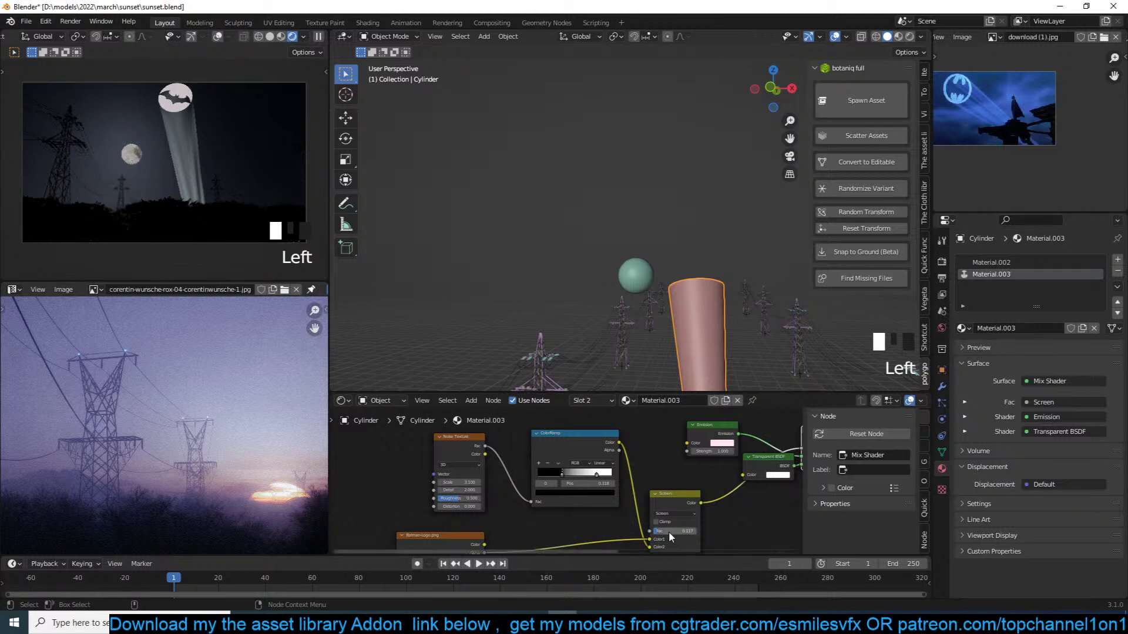
pyautogui.moveTo(668, 531); pyautogui.dragTo(696, 531)
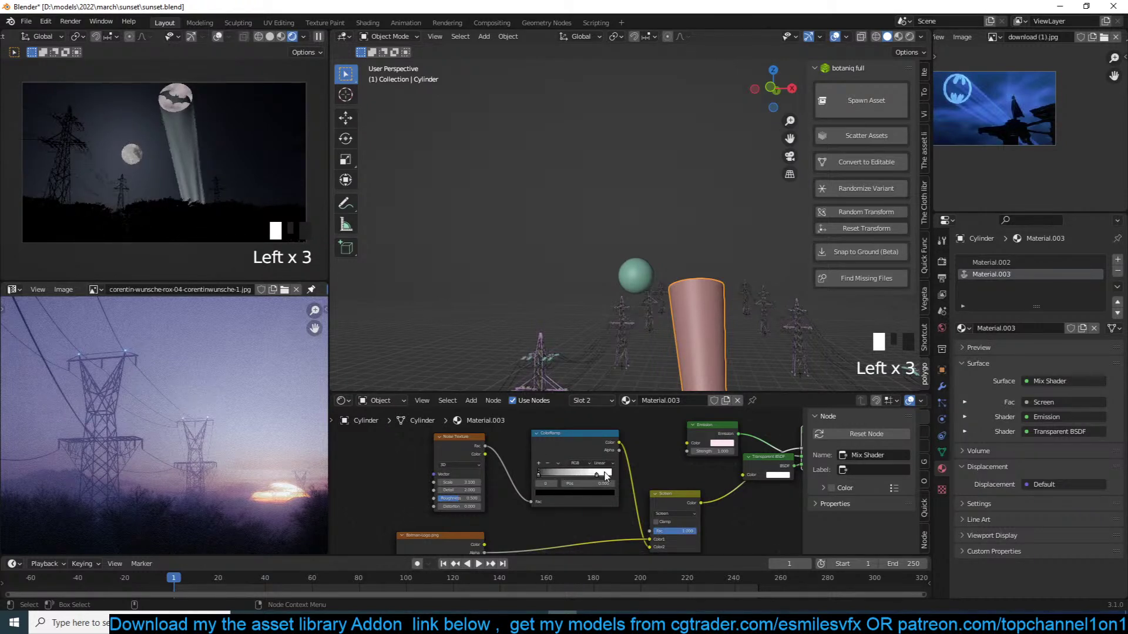
pyautogui.moveTo(597, 474)
pyautogui.mouseDown()
pyautogui.moveTo(558, 474)
pyautogui.moveTo(584, 477)
pyautogui.mouseUp()
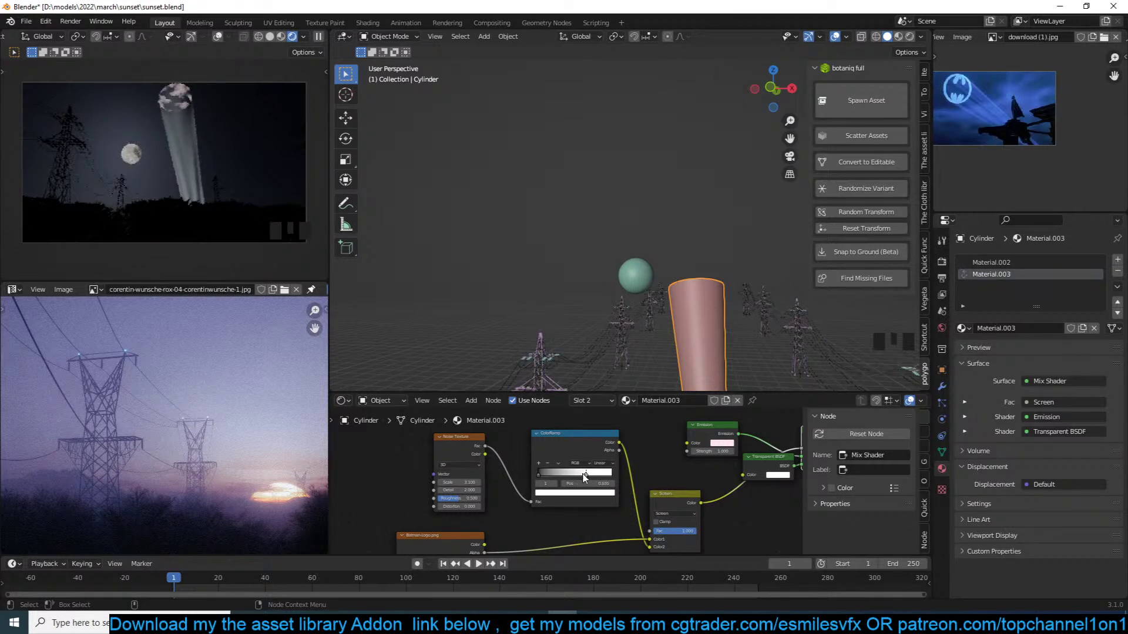
pyautogui.moveTo(627, 513); pyautogui.dragTo(559, 499, button='middle')
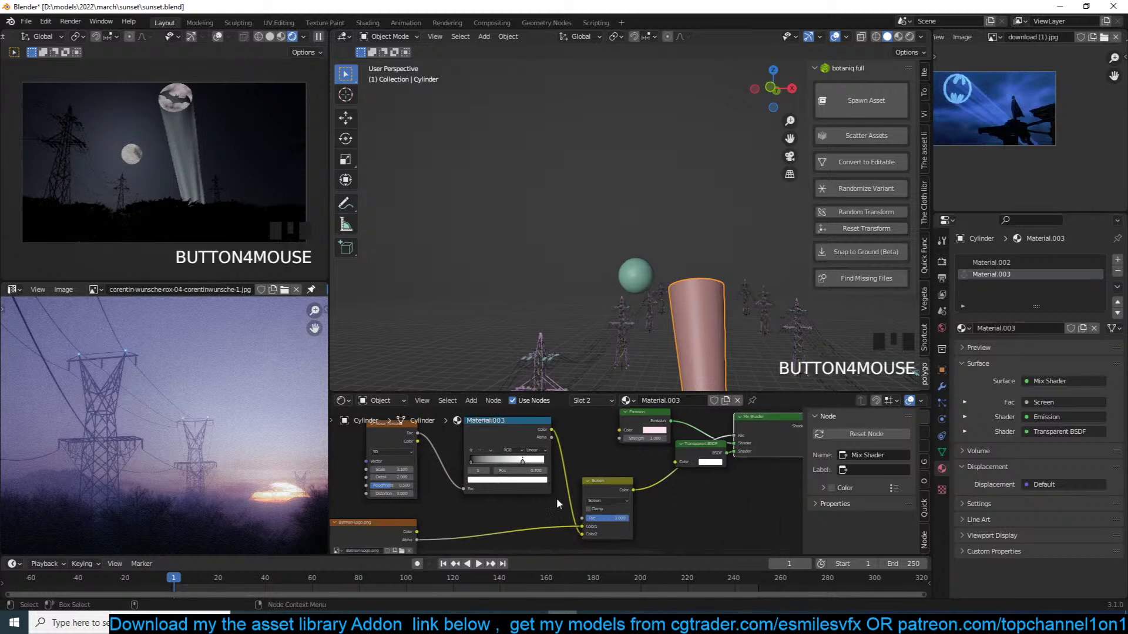
pyautogui.hotkey('ctrl', 's')
# Lighten the color of the ColorRamp's black stop to a mid gray and save the file
pyautogui.click(535, 480)
pyautogui.click(534, 481)
pyautogui.moveTo(532, 390)
pyautogui.mouseDown()
pyautogui.moveTo(532, 409)
pyautogui.moveTo(534, 374)
pyautogui.mouseUp()
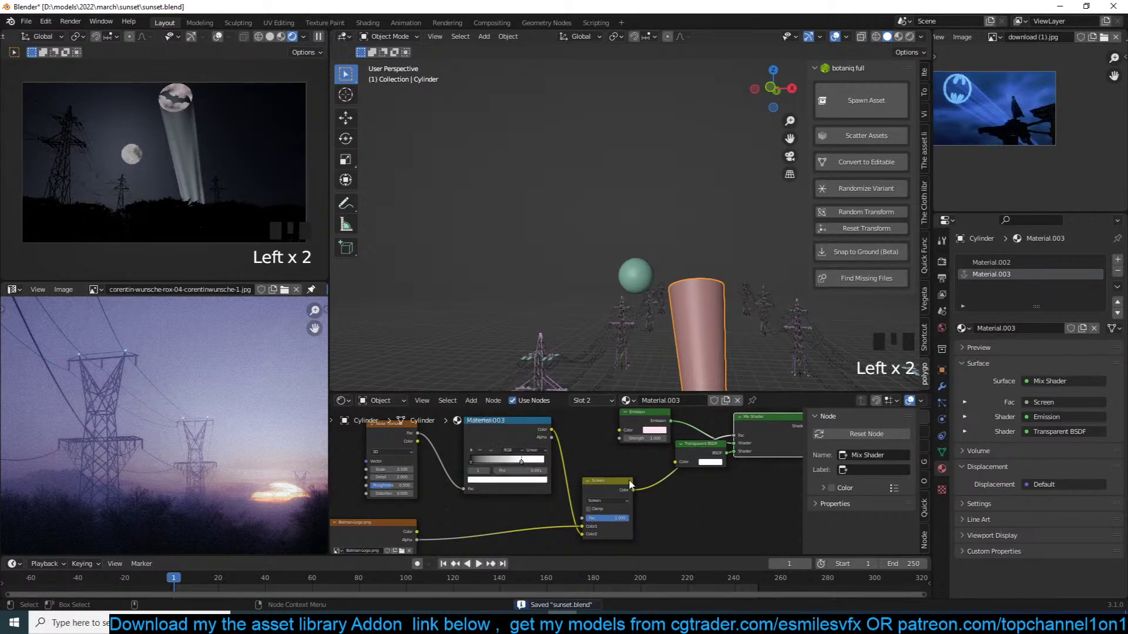
pyautogui.click(471, 461)
pyautogui.click(532, 479)
pyautogui.moveTo(532, 427); pyautogui.dragTo(532, 378)
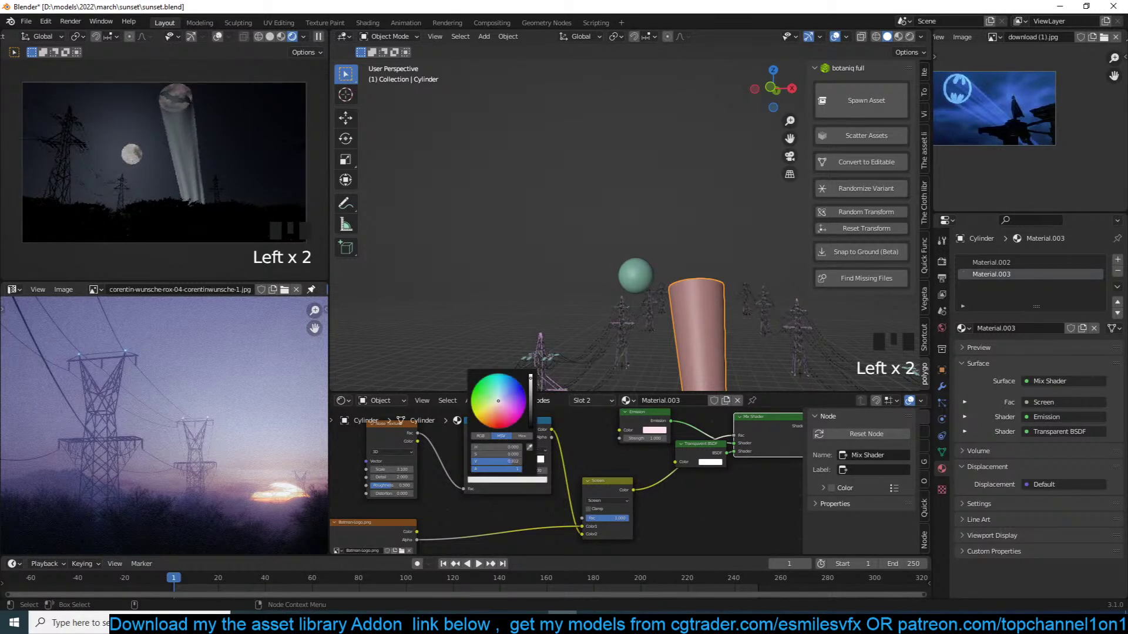
pyautogui.hotkey('ctrl', 's')
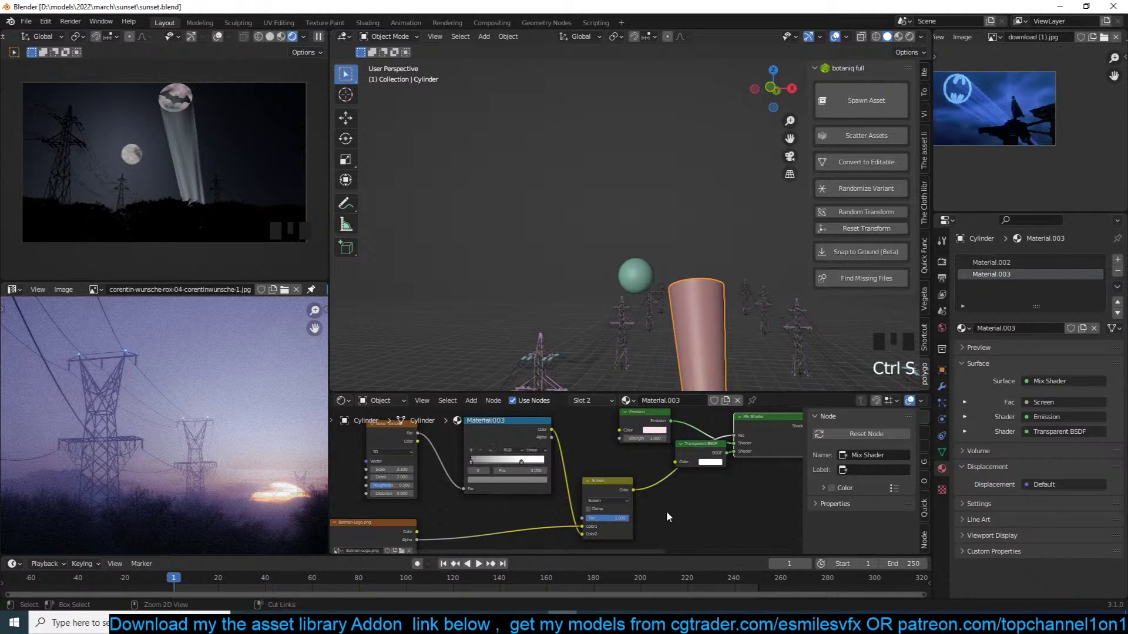
# Try a free rotation of the beam cylinder
pyautogui.hotkey('alt', 'a')
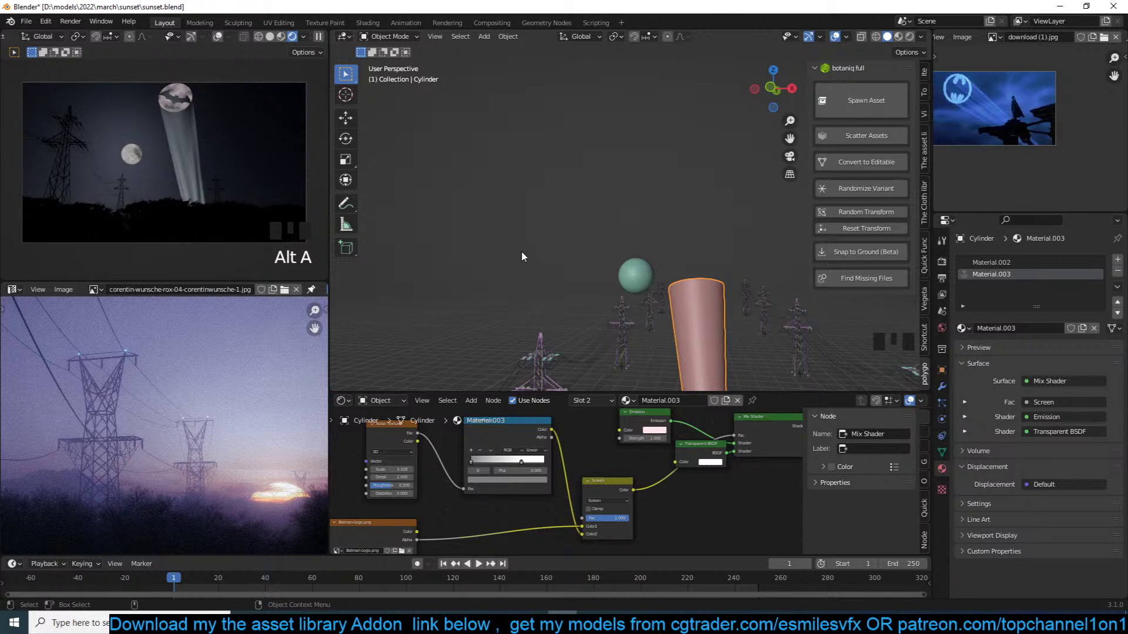
pyautogui.click(696, 291)
pyautogui.press('r')
pyautogui.press('r')
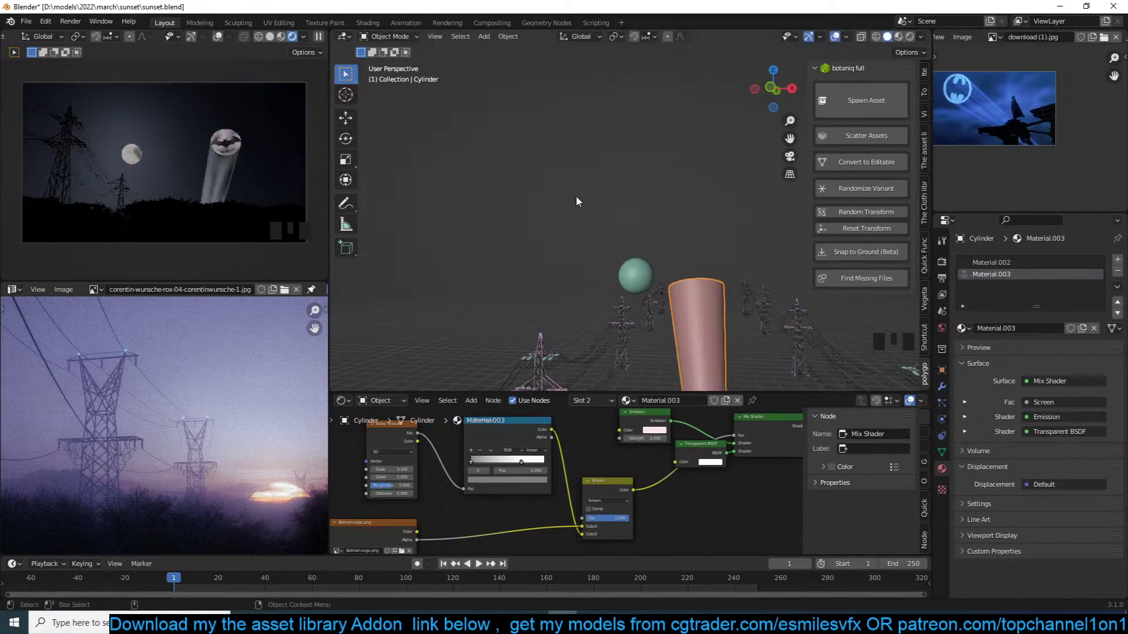
# Hide the moon sphere in the 3D viewport and save the file
pyautogui.click(627, 265)
pyautogui.press('h')
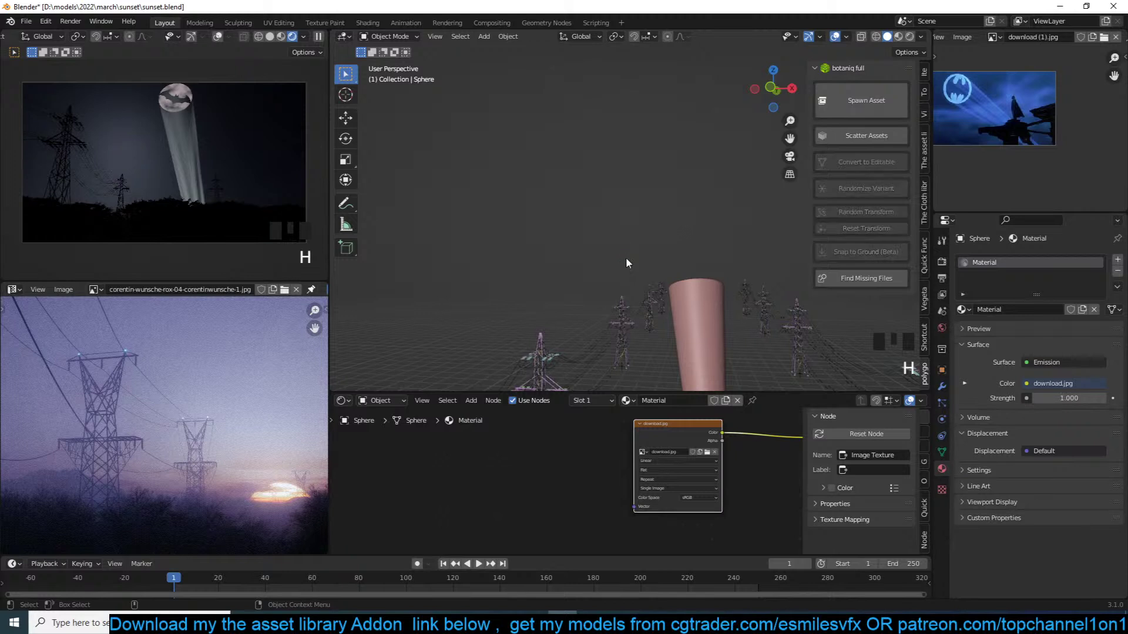
pyautogui.hotkey('ctrl', 's')
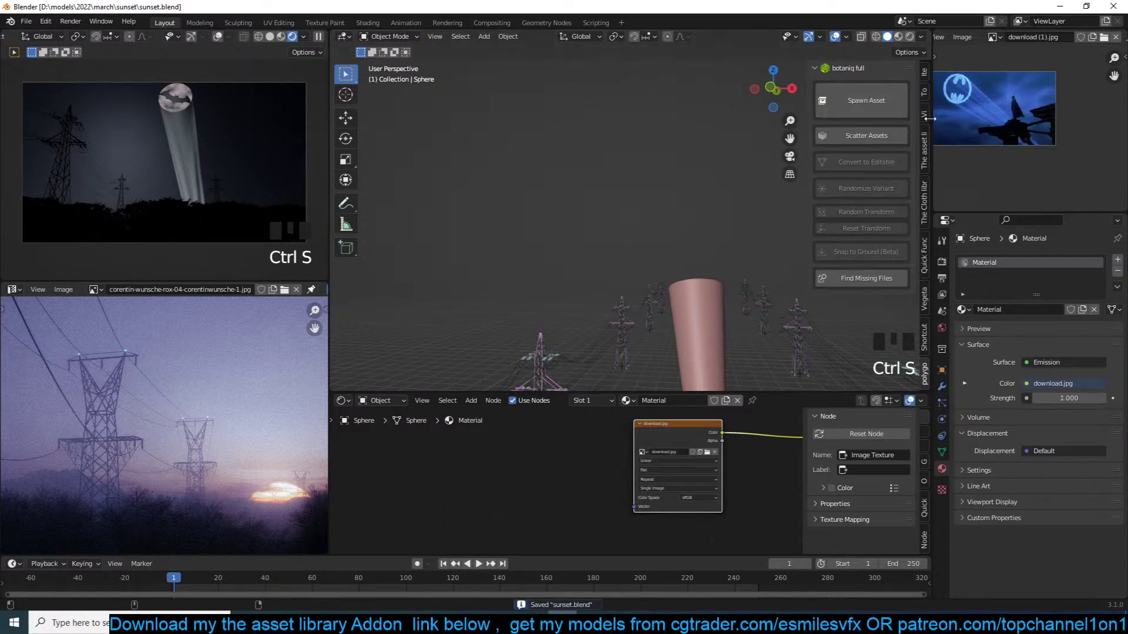
# Search the asset library for clouds and choose the clouds 2 asset
pyautogui.click(922, 94)
pyautogui.click(923, 112)
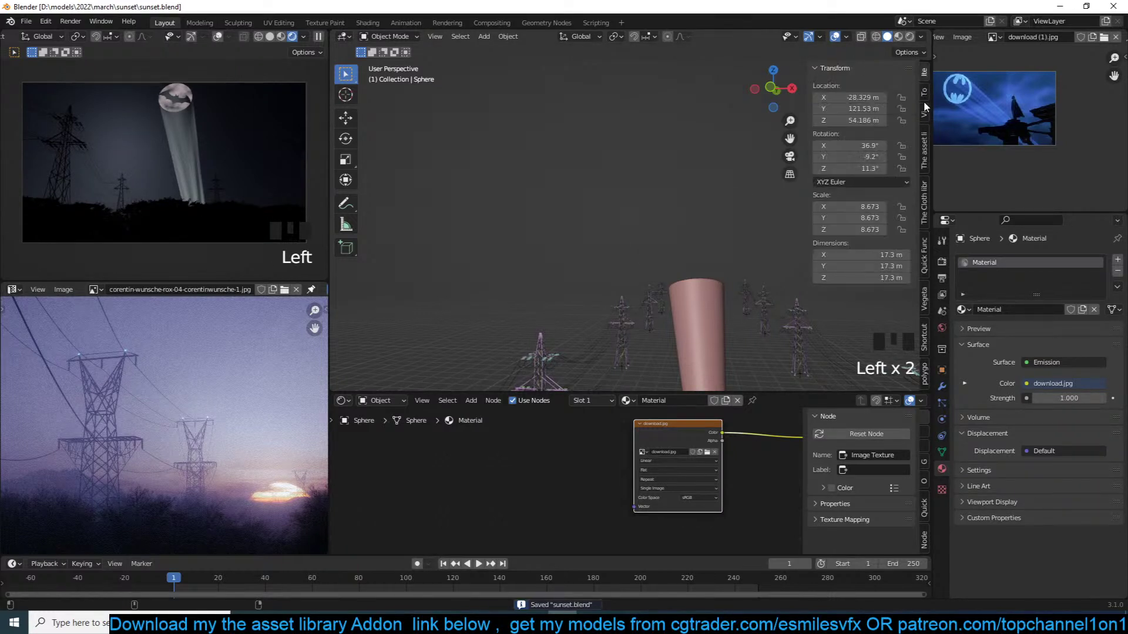
pyautogui.click(924, 141)
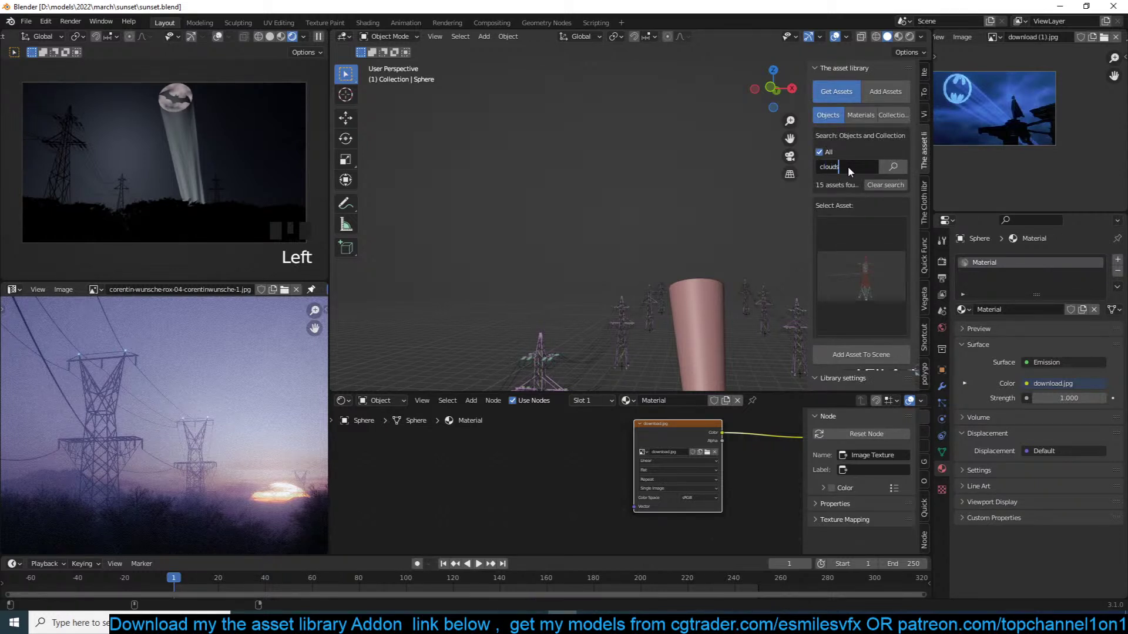
pyautogui.press('Return')
pyautogui.click(862, 271)
pyautogui.click(964, 368)
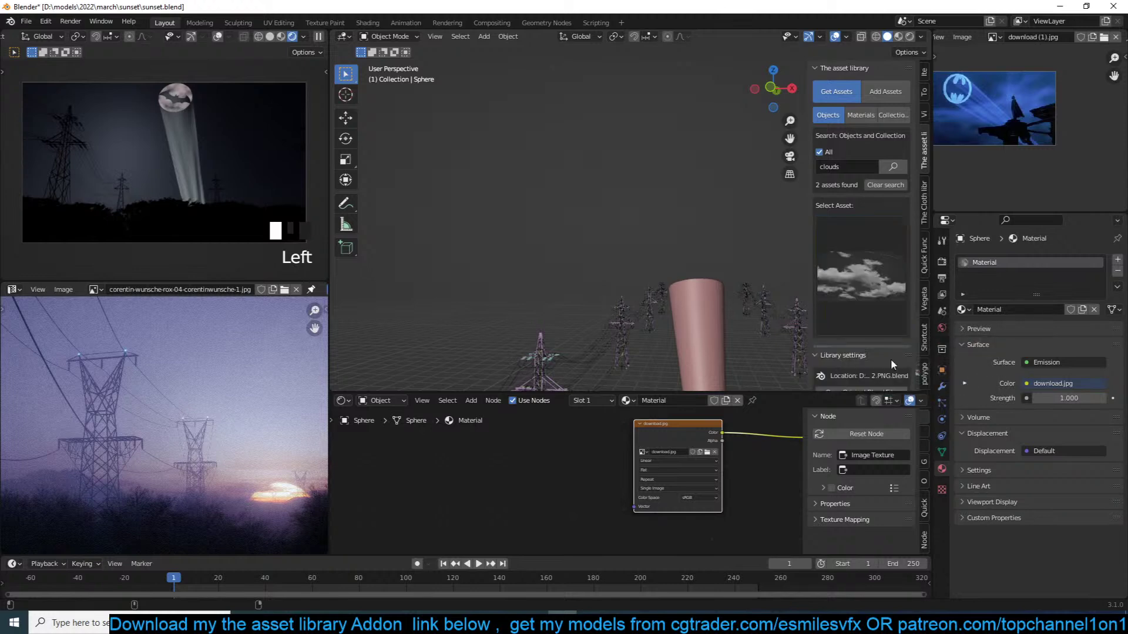
# Place the 3D cursor near the beam cylinder's upper end in camera view and add the clouds asset there
pyautogui.click(653, 293)
pyautogui.press('KP_0')
pyautogui.hotkey('alt', 'a')
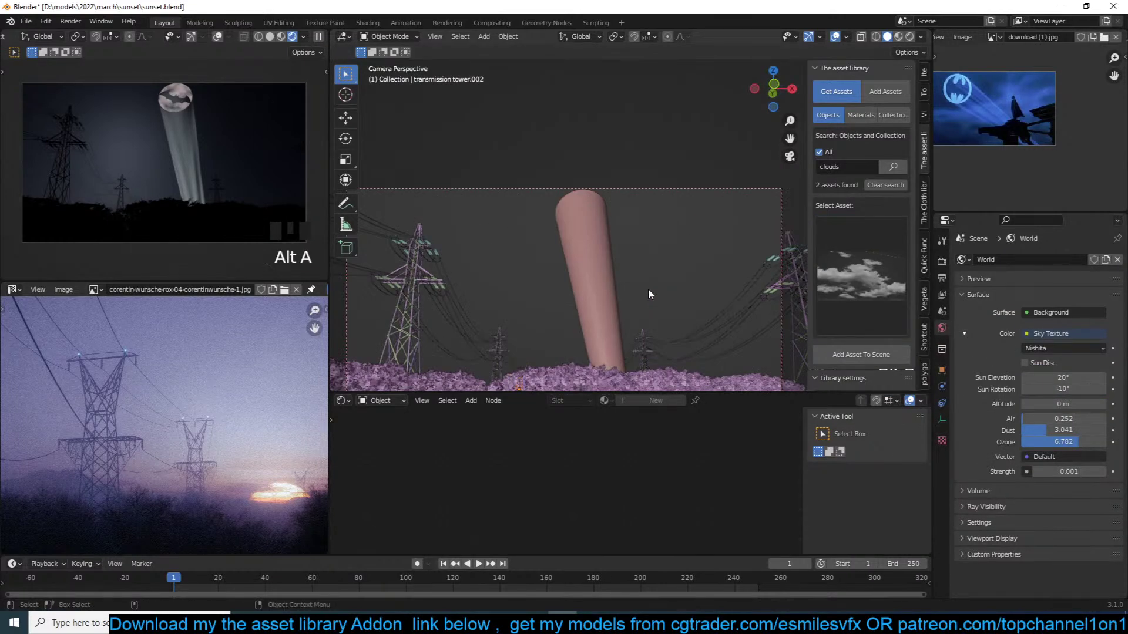
pyautogui.keyDown('shift'); pyautogui.rightClick(594, 231); pyautogui.keyUp('shift')
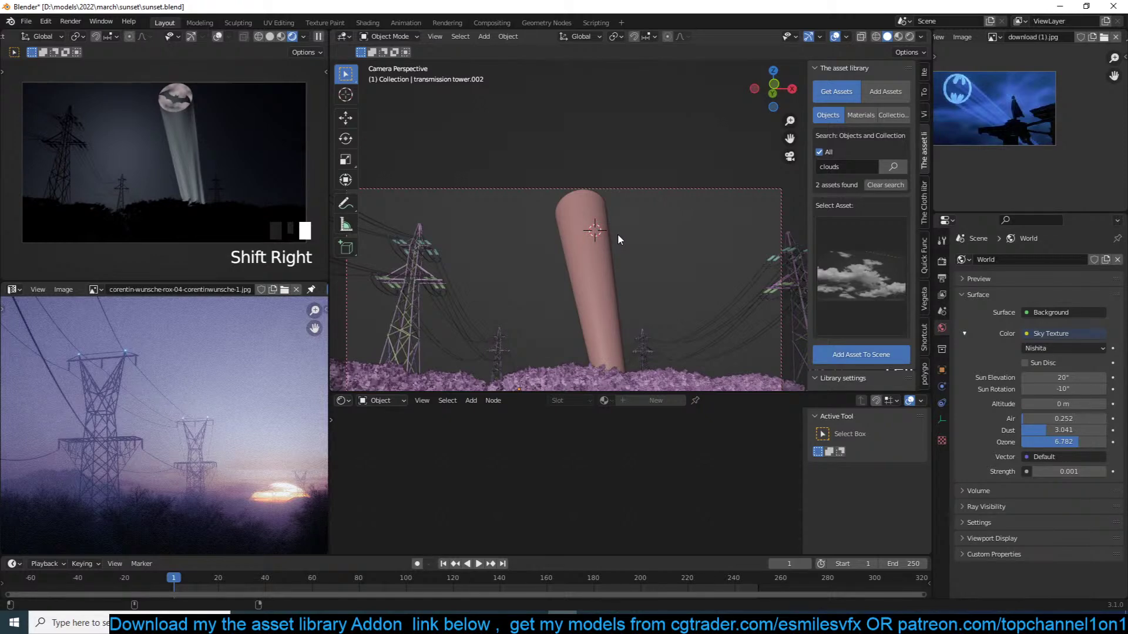
pyautogui.scroll(1, 612, 228)
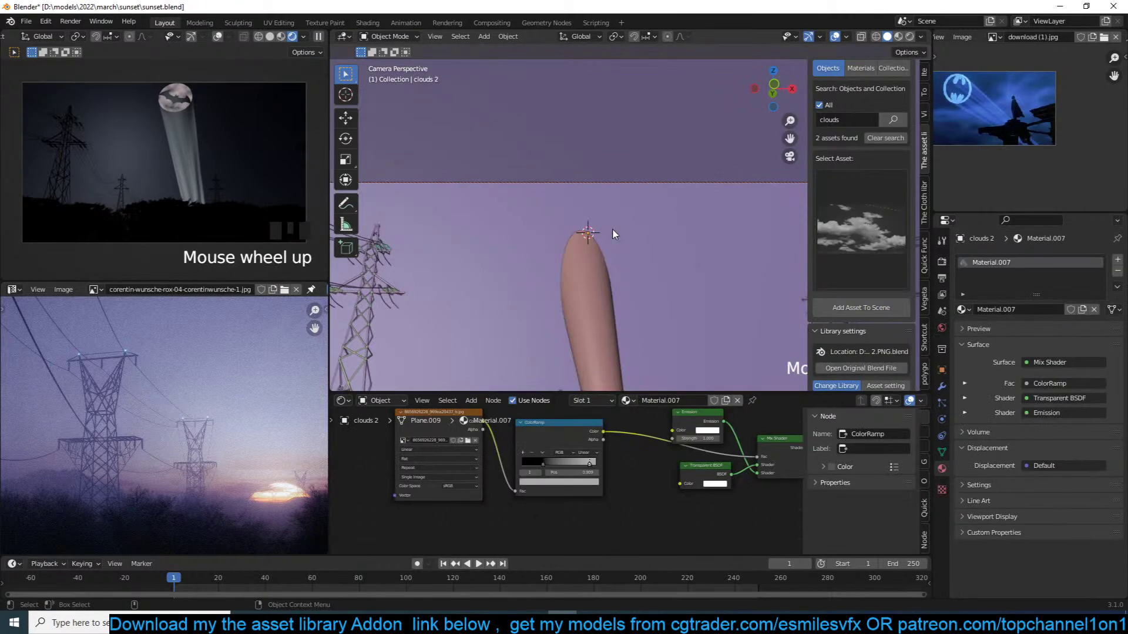
# Scale the clouds plane down close to the size of the camera frame and reposition it around the beam
pyautogui.scroll(-4, 740, 262)
pyautogui.press('s')
pyautogui.click(660, 254)
pyautogui.press('s')
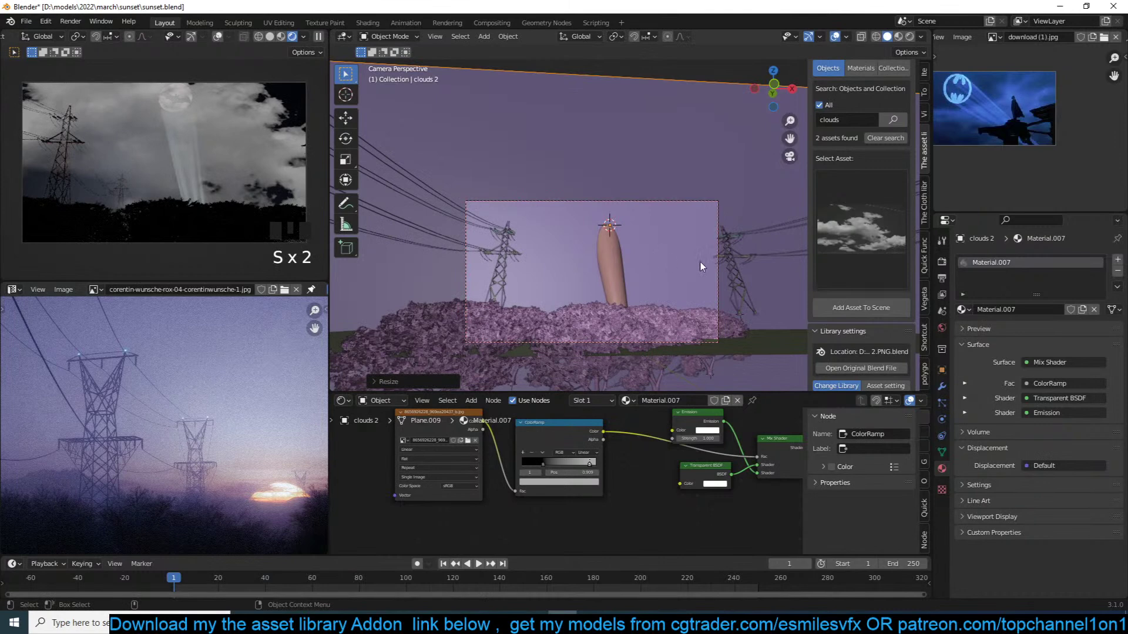
pyautogui.press('s')
pyautogui.press('s')
pyautogui.click(639, 258)
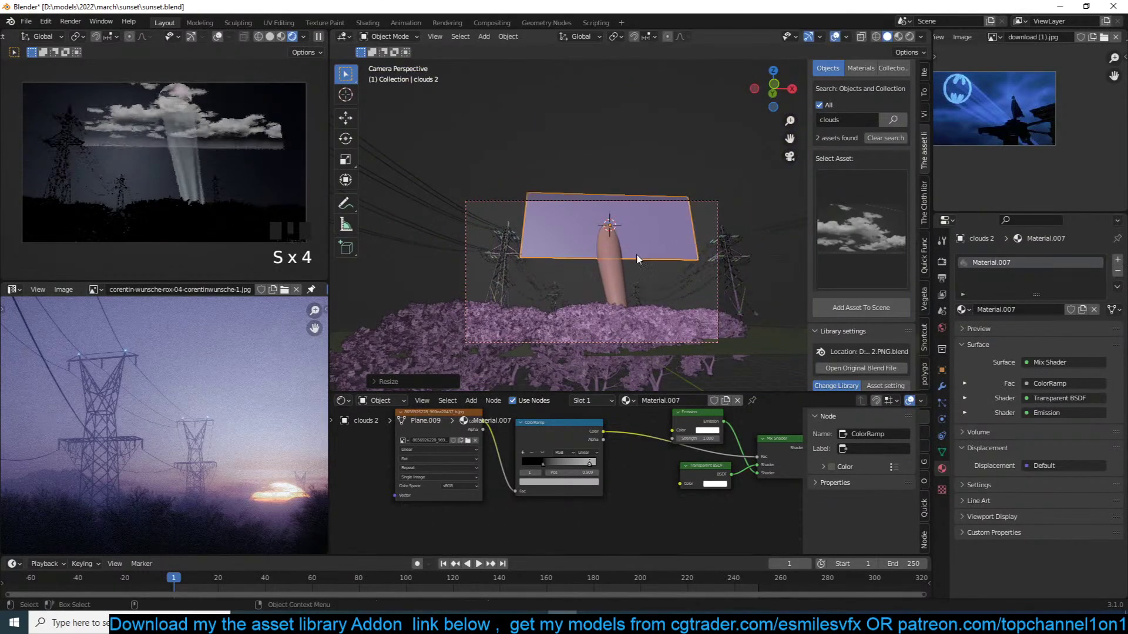
pyautogui.press('s')
pyautogui.press('g')
pyautogui.click(718, 315)
# Rotate the clouds plane about the X axis, then move it back behind the beam and rescale it
pyautogui.scroll(-10, 710, 248)
pyautogui.moveTo(665, 221); pyautogui.dragTo(668, 232, button='middle')
pyautogui.press('r')
pyautogui.press('x')
pyautogui.click(675, 172)
pyautogui.press('g')
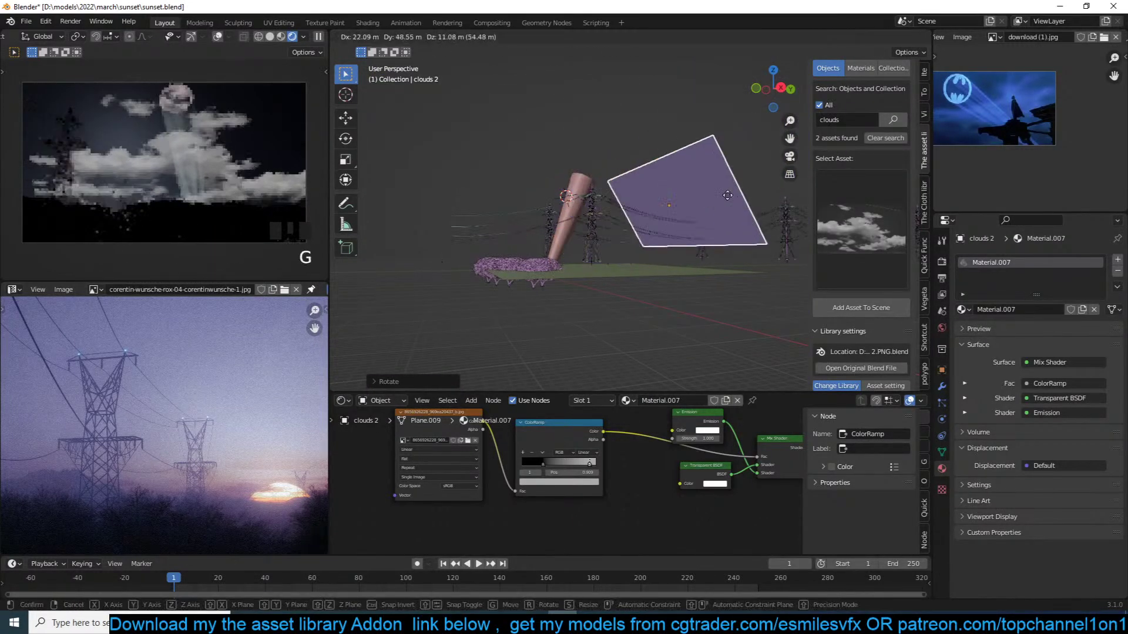
pyautogui.press('s')
pyautogui.click(739, 248)
# Move the clouds plane farther back beyond the transmission towers and enlarge it to fill the camera's sky
pyautogui.scroll(-4, 739, 248)
pyautogui.keyDown('shift'); pyautogui.moveTo(740, 248); pyautogui.dragTo(538, 247, button='middle'); pyautogui.keyUp('shift')
pyautogui.press('g')
pyautogui.click(655, 226)
pyautogui.press('s')
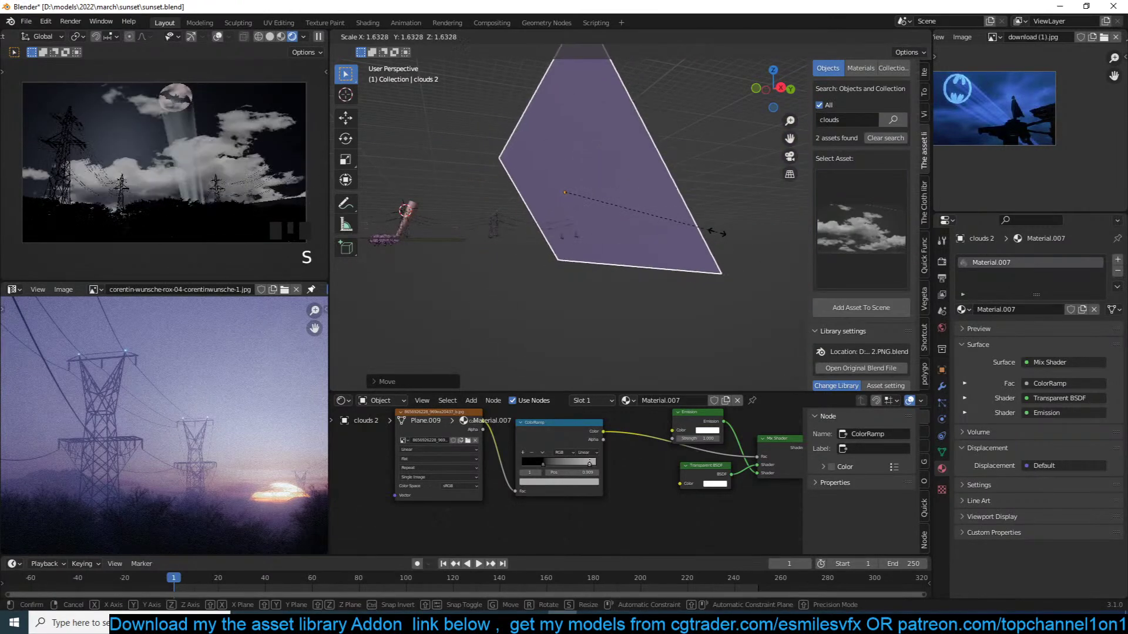
pyautogui.click(682, 203)
# Try an Emission strength of 0.01 in the clouds material, then set it to 0.1
pyautogui.scroll(-2, 646, 498)
pyautogui.moveTo(647, 498); pyautogui.dragTo(639, 409, button='middle')
pyautogui.scroll(6, 662, 466)
pyautogui.scroll(3, 639, 408)
pyautogui.click(627, 444)
pyautogui.write('.01')
pyautogui.press('Return')
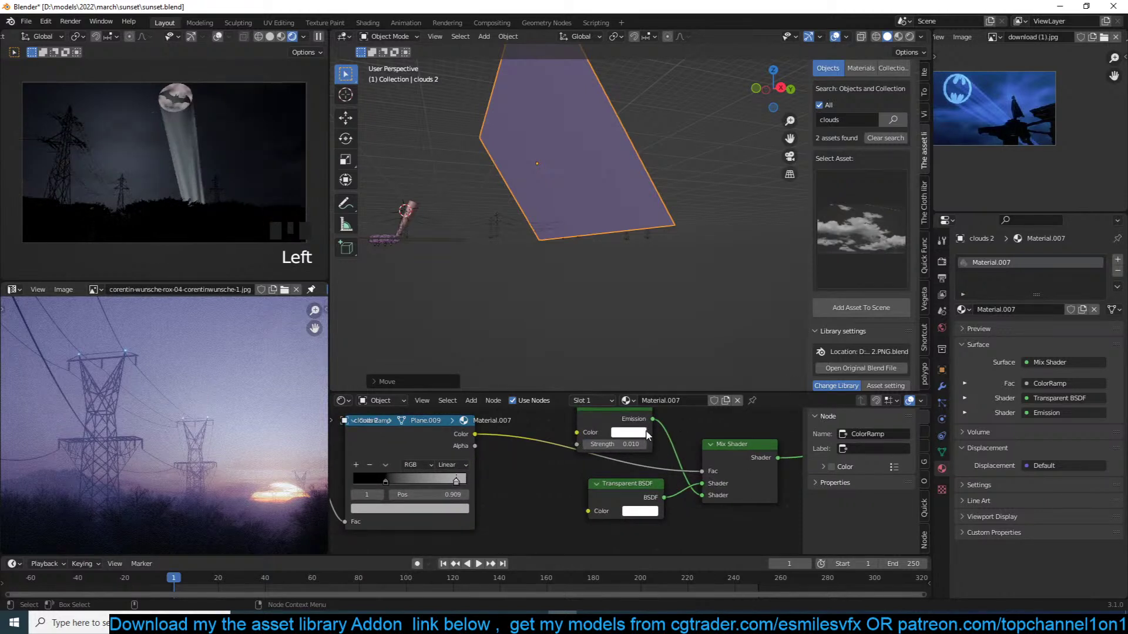
pyautogui.click(631, 445)
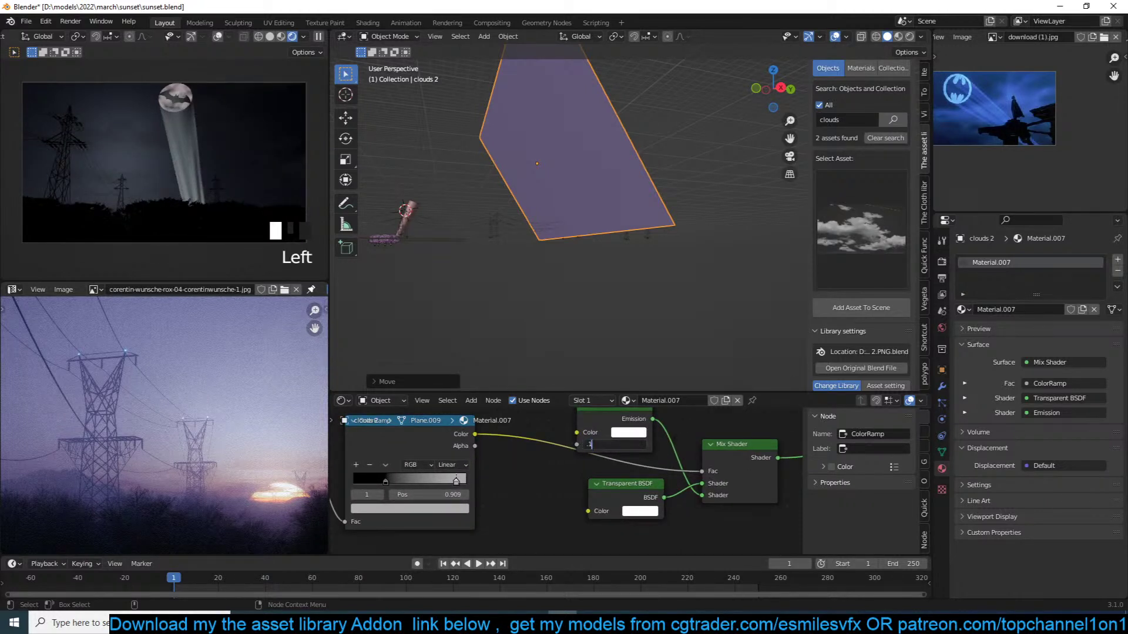
pyautogui.press('Return')
# Tint the clouds' Emission color light blue and darken the ColorRamp's light stop to a value of about 0.067
pyautogui.click(640, 432)
pyautogui.moveTo(656, 316)
pyautogui.mouseDown()
pyautogui.moveTo(671, 306)
pyautogui.moveTo(658, 316)
pyautogui.mouseUp()
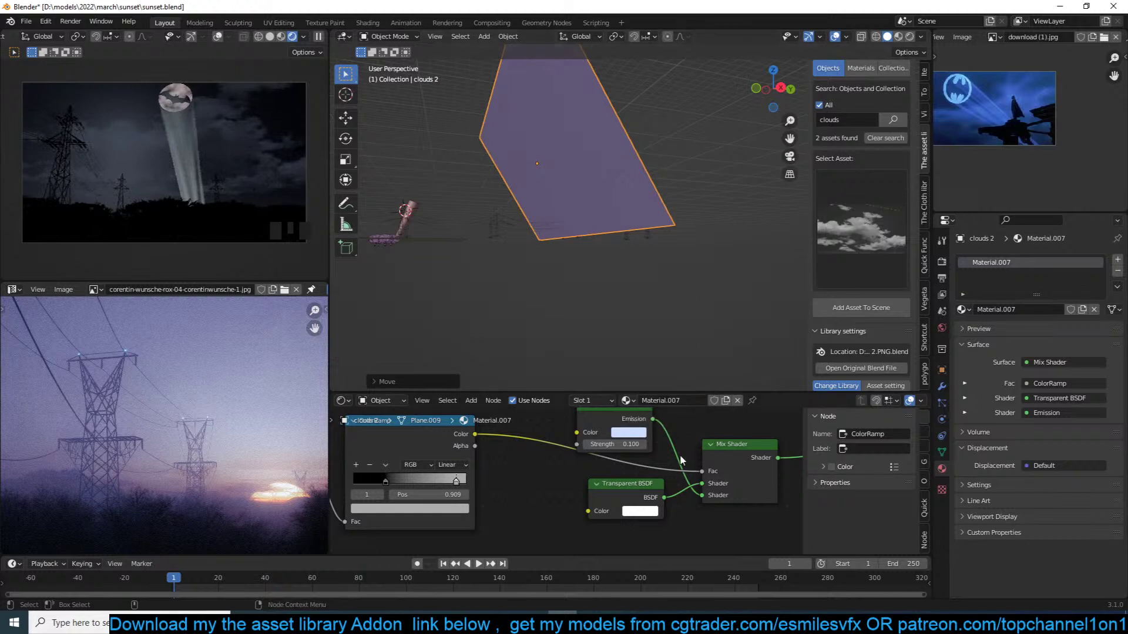
pyautogui.click(454, 508)
pyautogui.click(444, 394)
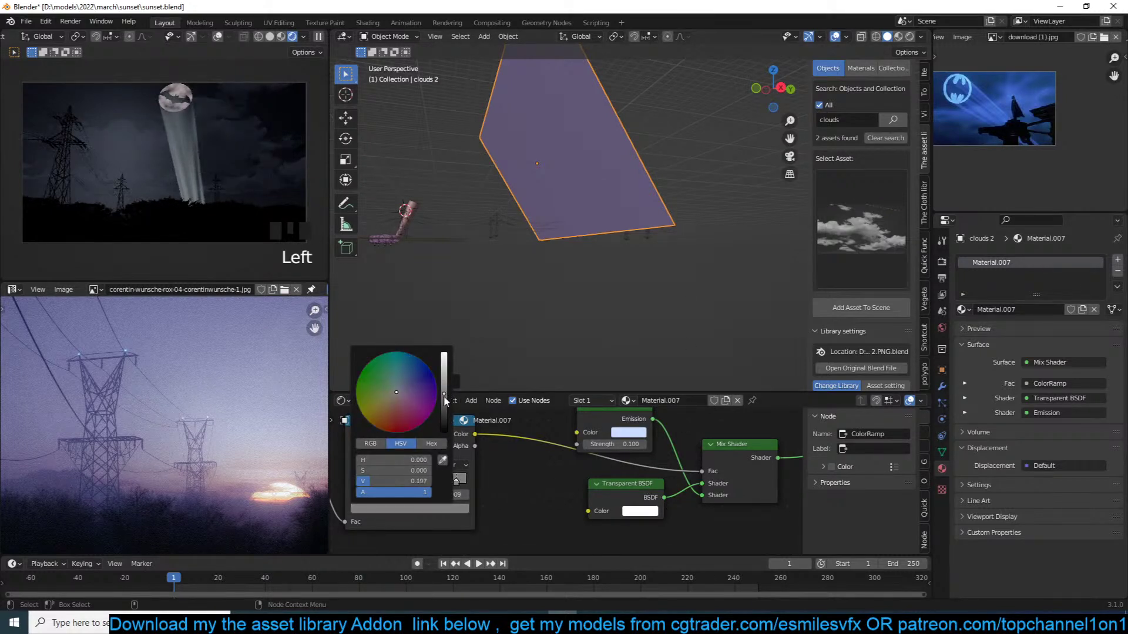
pyautogui.moveTo(444, 396); pyautogui.dragTo(444, 410)
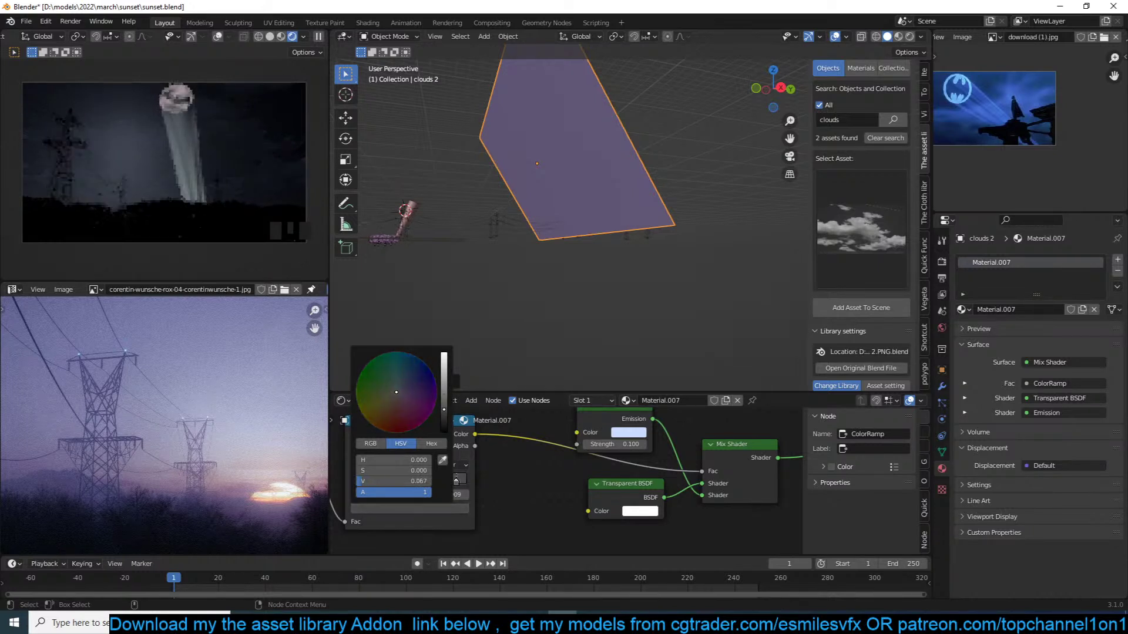
# Try a smaller duplicate of the clouds plane in front of the original, then delete the duplicate
pyautogui.hotkey('shift', 'd')
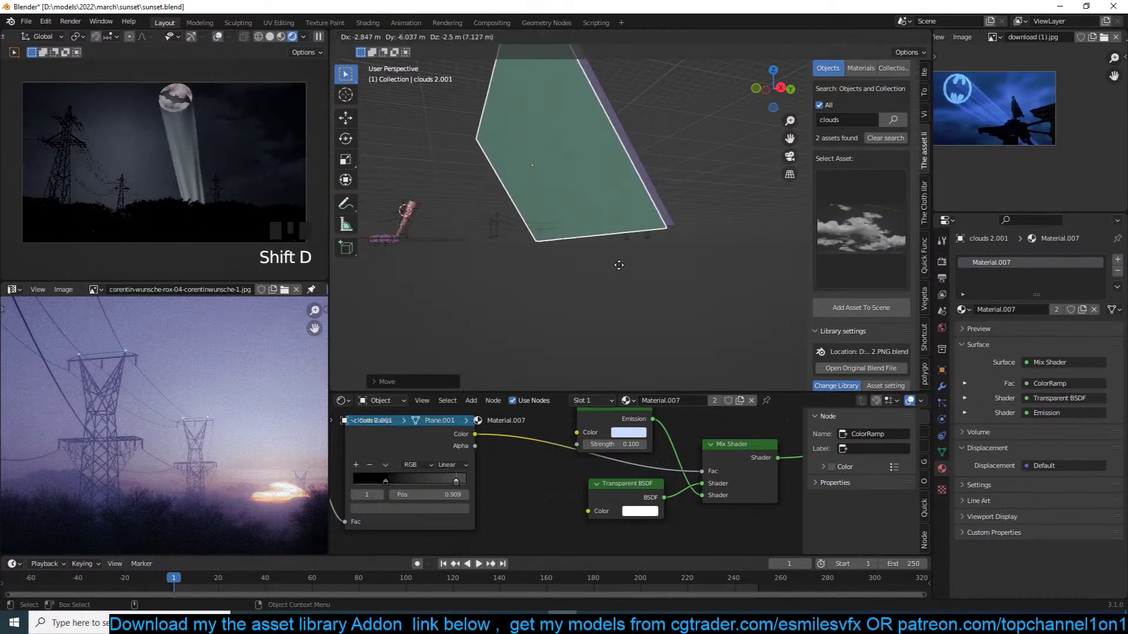
pyautogui.press('s')
pyautogui.click(654, 244)
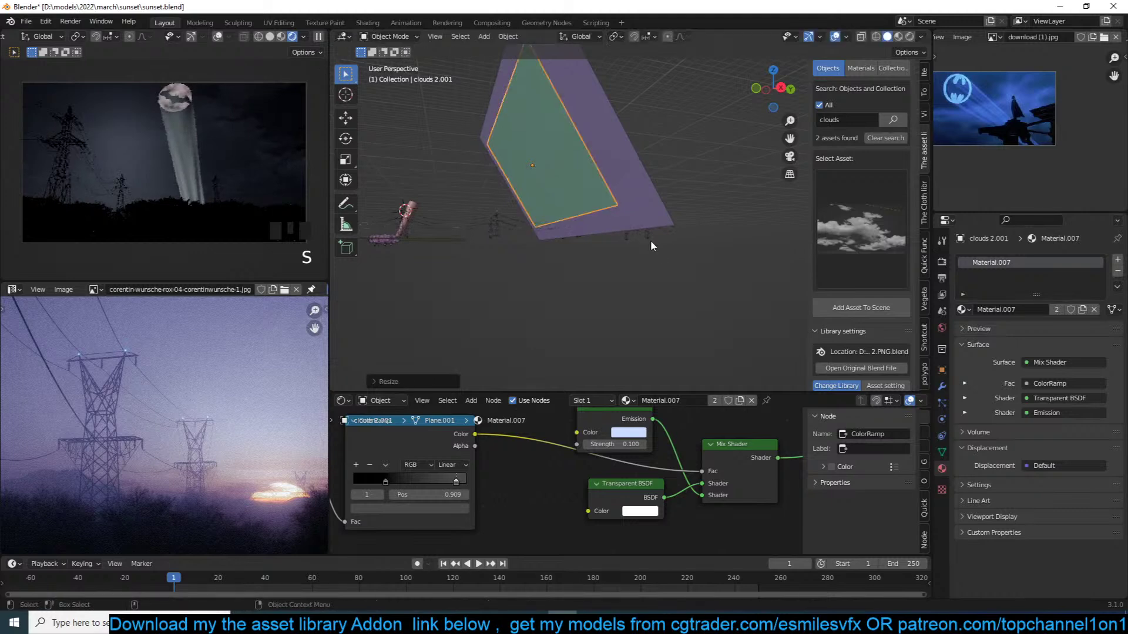
pyautogui.press('g')
pyautogui.click(615, 199)
pyautogui.press('x')
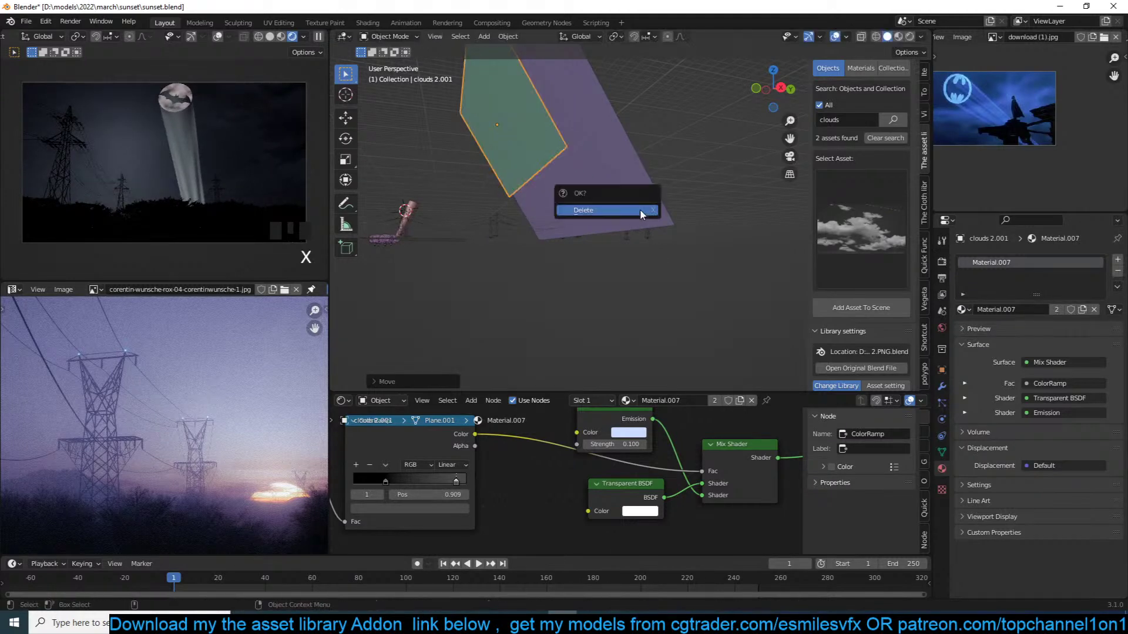
pyautogui.click(640, 209)
# Change the remaining clouds plane's Emission color to a pale pink and save the file
pyautogui.click(622, 195)
pyautogui.click(628, 432)
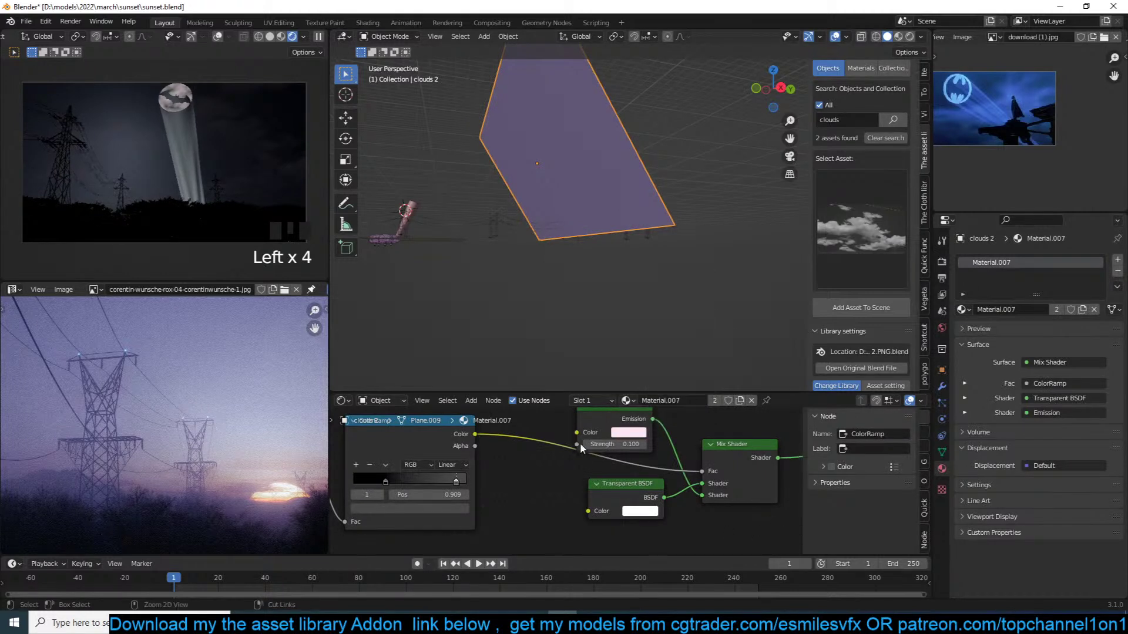
pyautogui.hotkey('ctrl', 's')
# Examine the scene's composition through the camera and compare it with the Batman reference image
pyautogui.scroll(-2, 623, 328)
pyautogui.hotkey('alt', 'a')
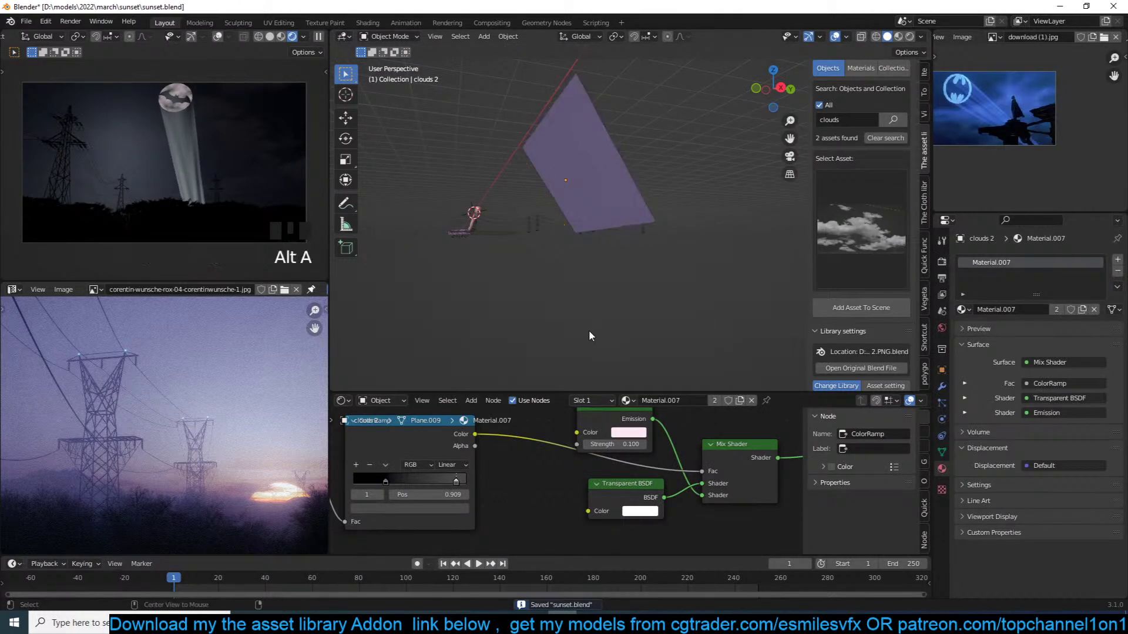
pyautogui.press('KP_0')
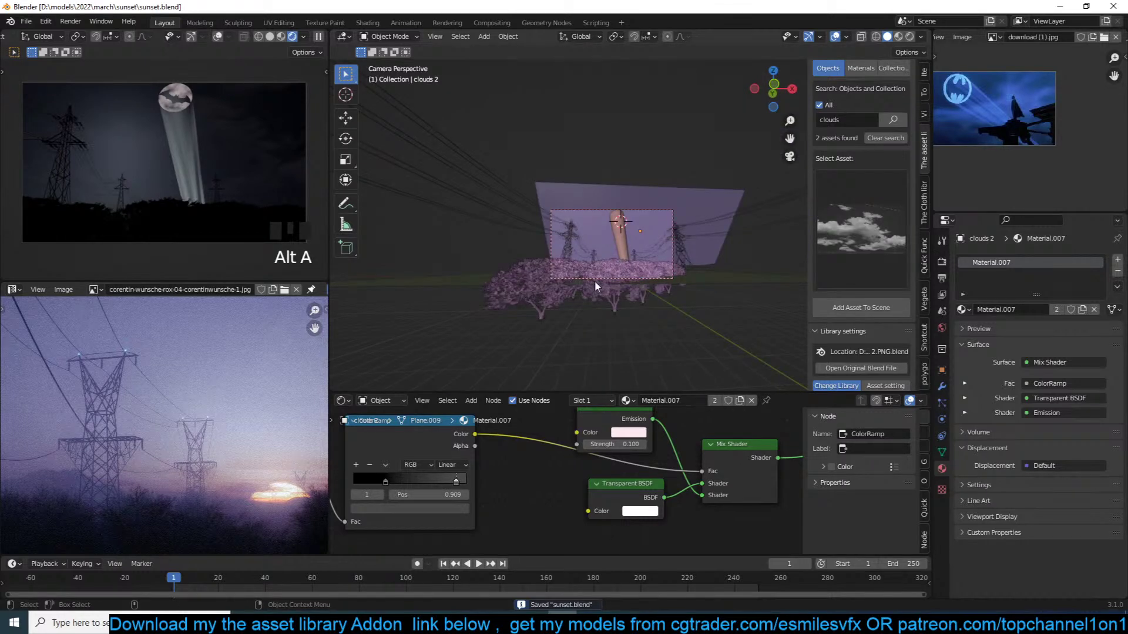
pyautogui.scroll(5, 649, 232)
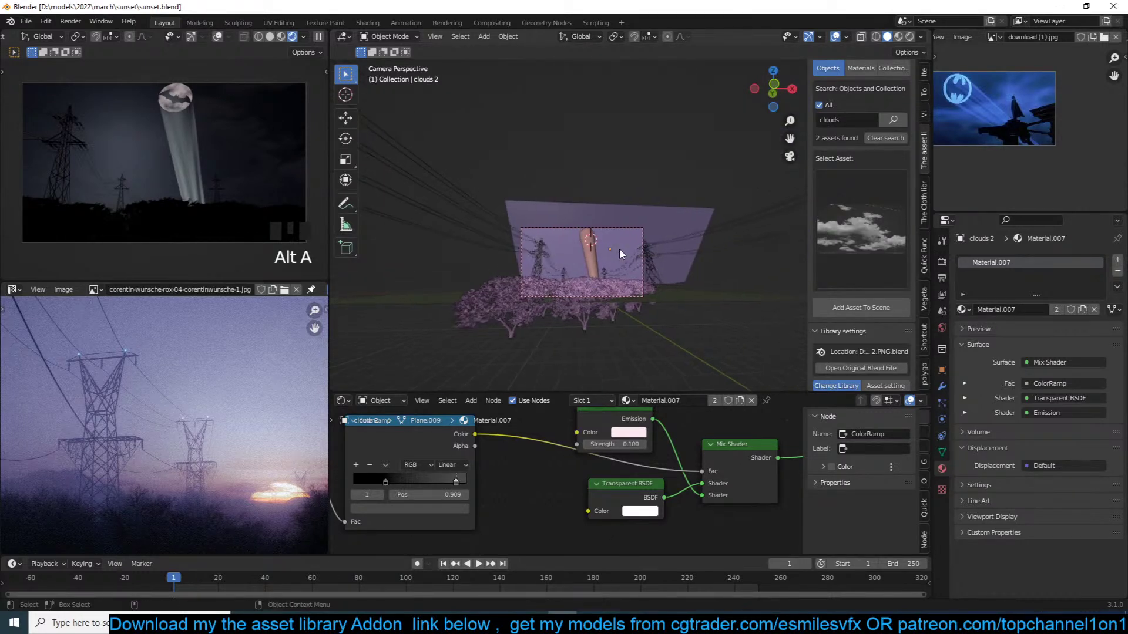
pyautogui.scroll(-1, 619, 248)
pyautogui.keyDown('shift'); pyautogui.moveTo(623, 242); pyautogui.dragTo(673, 176, button='middle'); pyautogui.keyUp('shift')
pyautogui.keyDown('shift'); pyautogui.moveTo(536, 329); pyautogui.dragTo(578, 281, button='middle'); pyautogui.keyUp('shift')
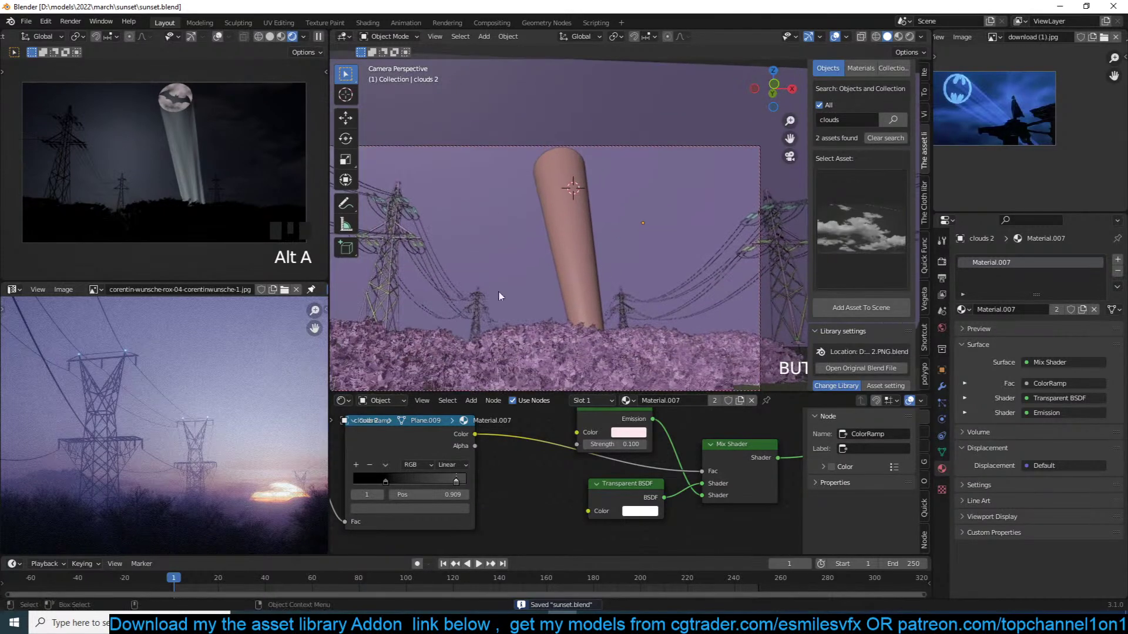
pyautogui.scroll(2, 522, 266)
pyautogui.scroll(3, 989, 118)
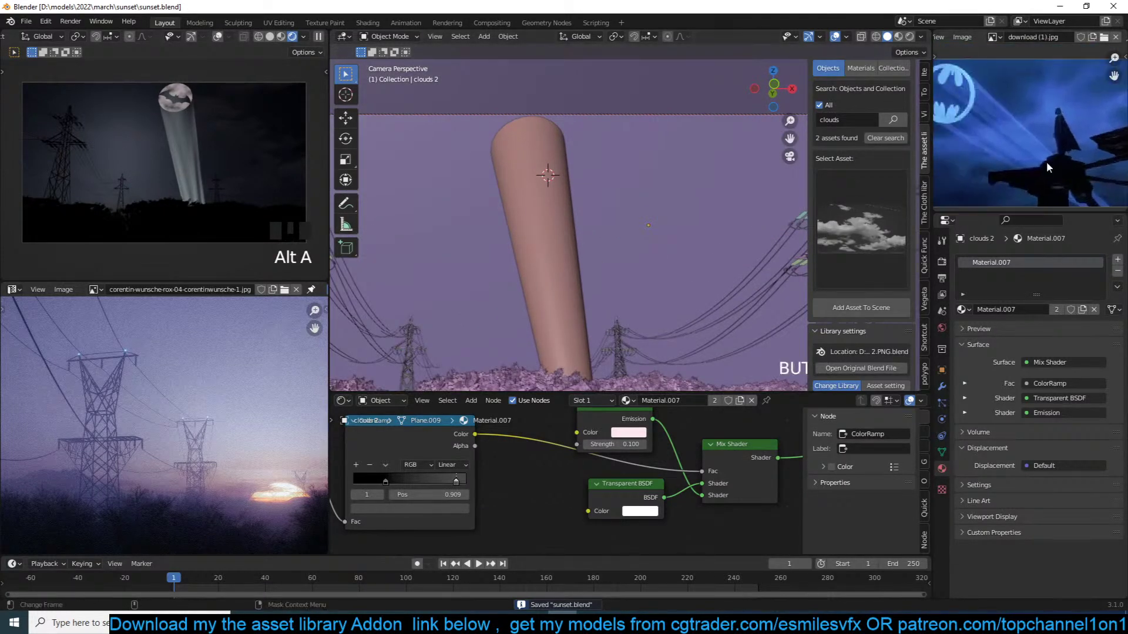
pyautogui.scroll(-2, 649, 217)
pyautogui.keyDown('shift'); pyautogui.moveTo(573, 245); pyautogui.dragTo(580, 202, button='middle'); pyautogui.keyUp('shift')
pyautogui.scroll(1, 580, 230)
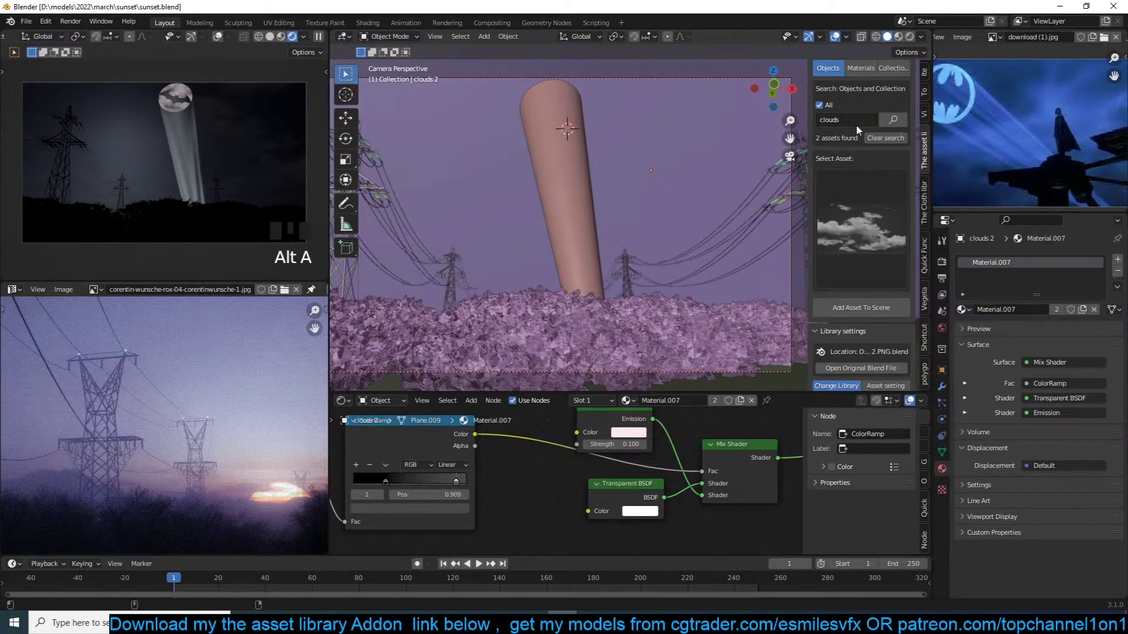
# Search the asset library for man and choose the businessman in the dark suit
pyautogui.scroll(2, 881, 141)
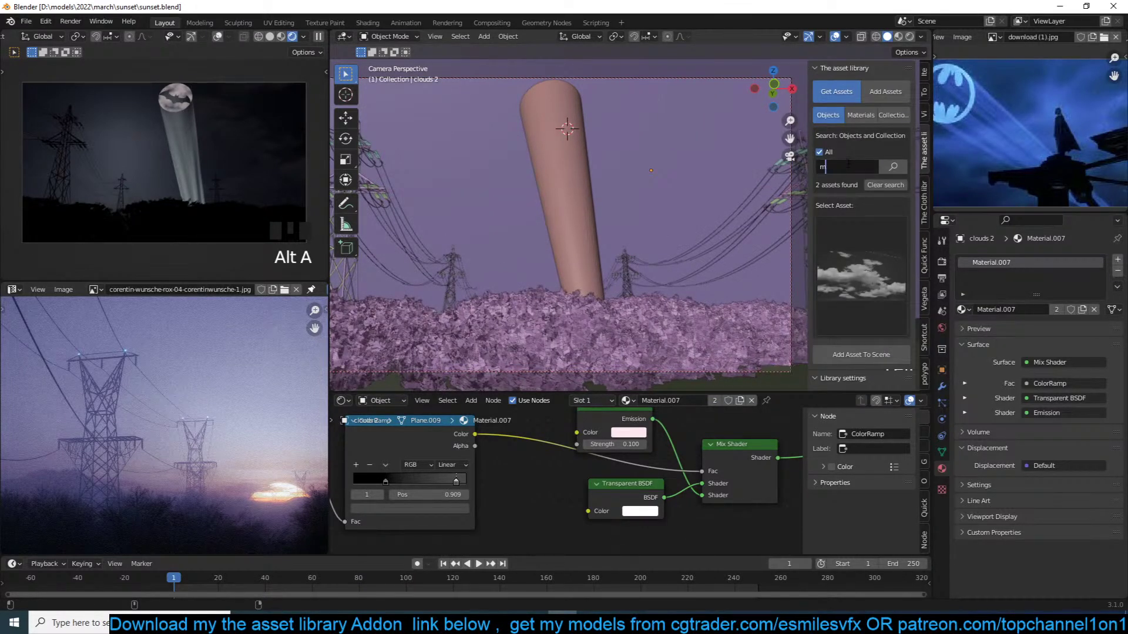
pyautogui.click(847, 161)
pyautogui.click(841, 305)
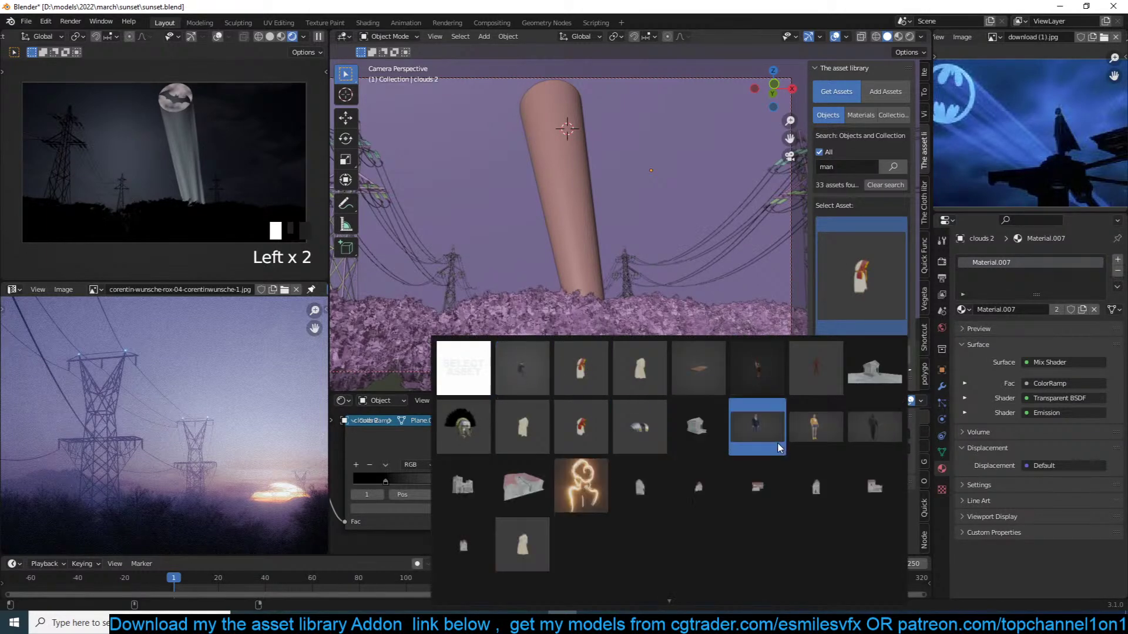
pyautogui.click(772, 432)
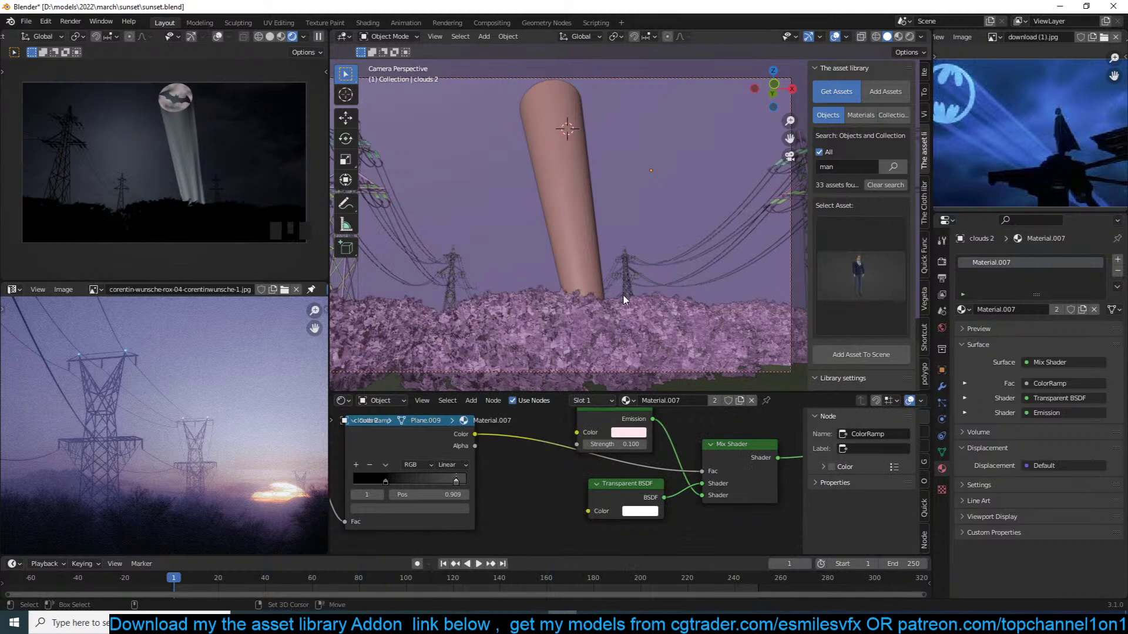
# Place the 3D cursor on the bushes beside the beam's base and add the businessman asset there
pyautogui.keyDown('shift'); pyautogui.rightClick(616, 310); pyautogui.keyUp('shift')
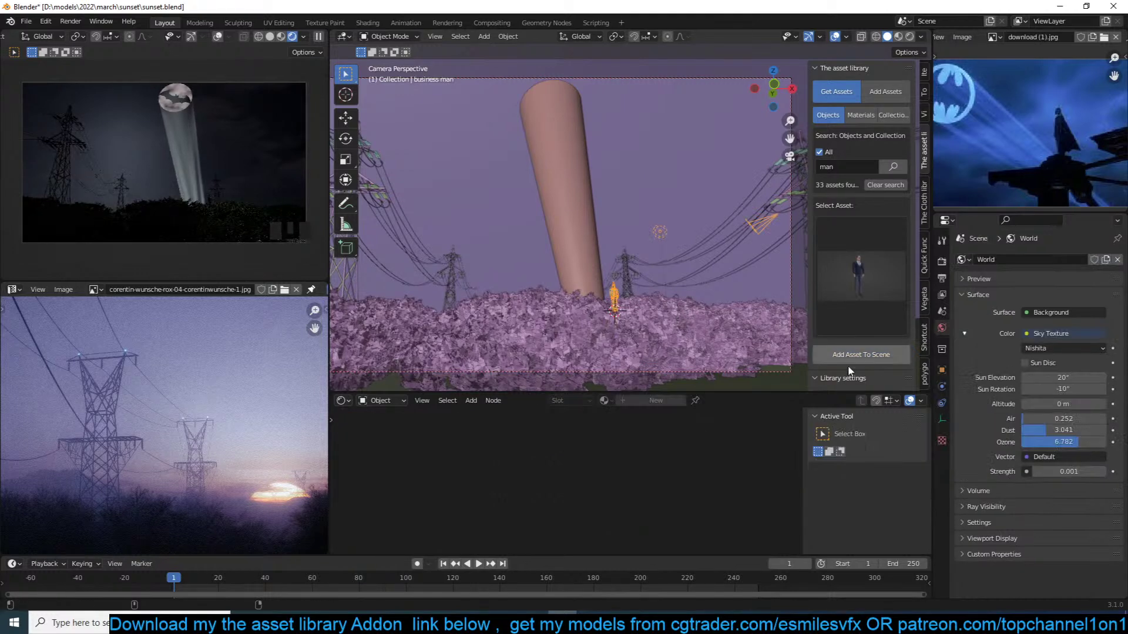
pyautogui.scroll(-3, 852, 365)
pyautogui.click(868, 350)
# Delete the extra light objects imported with the businessman
pyautogui.scroll(3, 645, 284)
pyautogui.click(681, 238)
pyautogui.press('x')
pyautogui.click(681, 238)
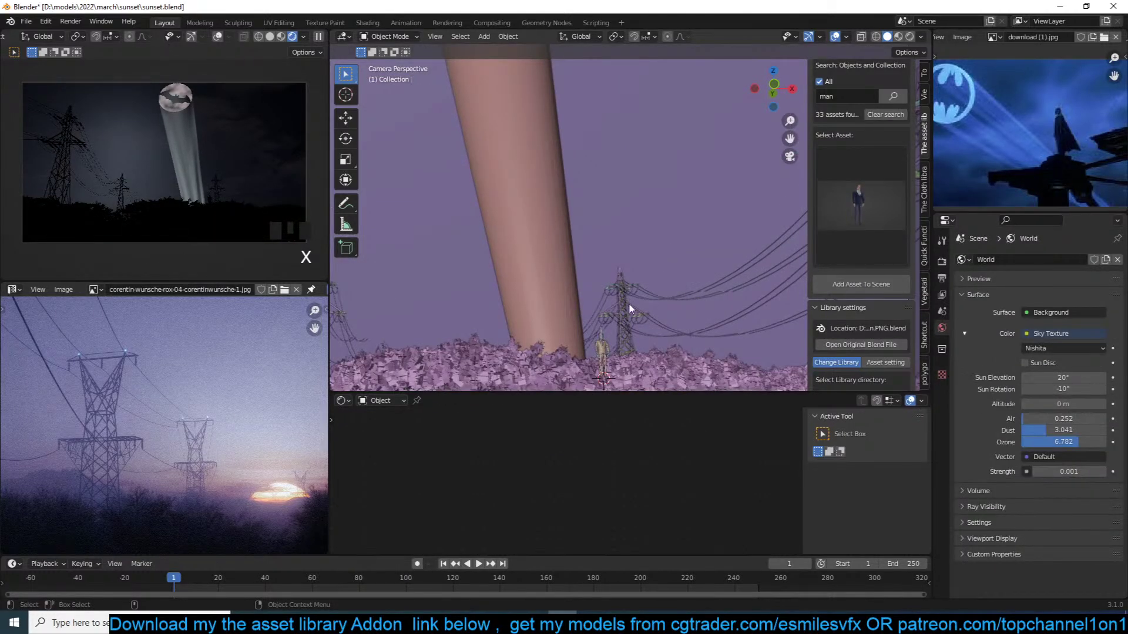
# Select everything in the businessman's collection and parent it to his armature with the Object option
pyautogui.click(603, 340)
pyautogui.press('KP_Decimal')
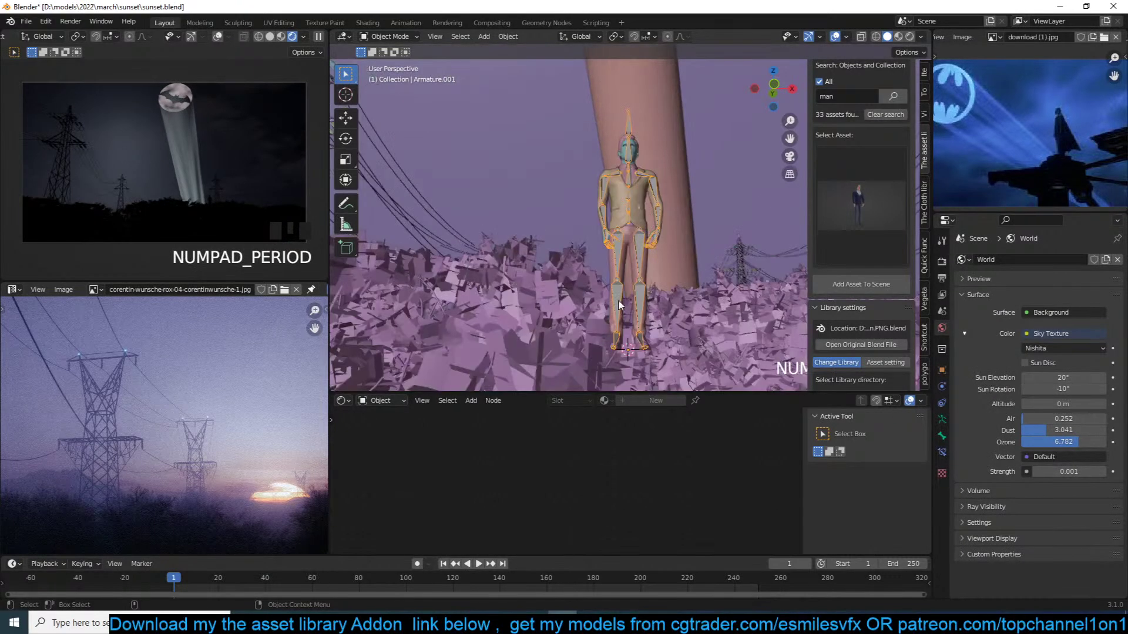
pyautogui.hotkey('shift', 'g')
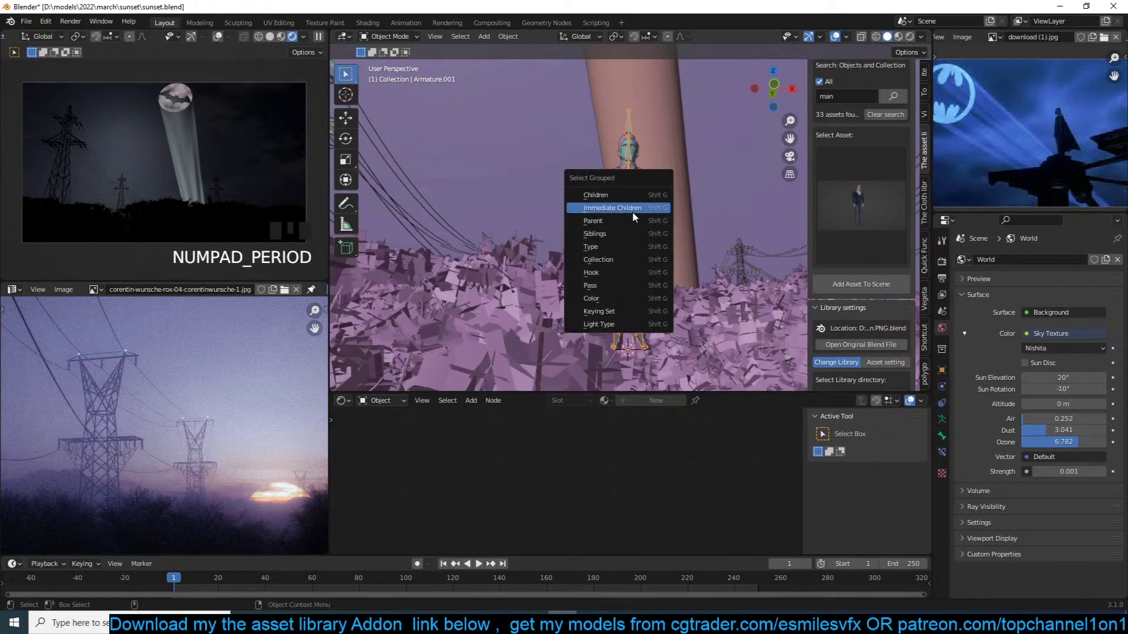
pyautogui.click(605, 259)
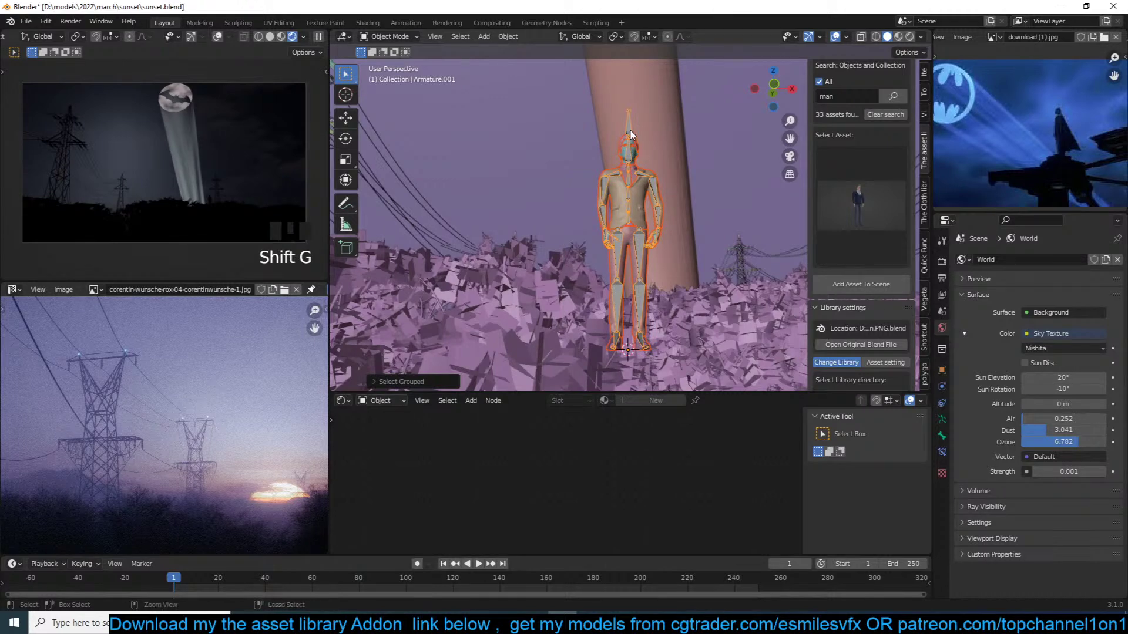
pyautogui.hotkey('ctrl', 'p')
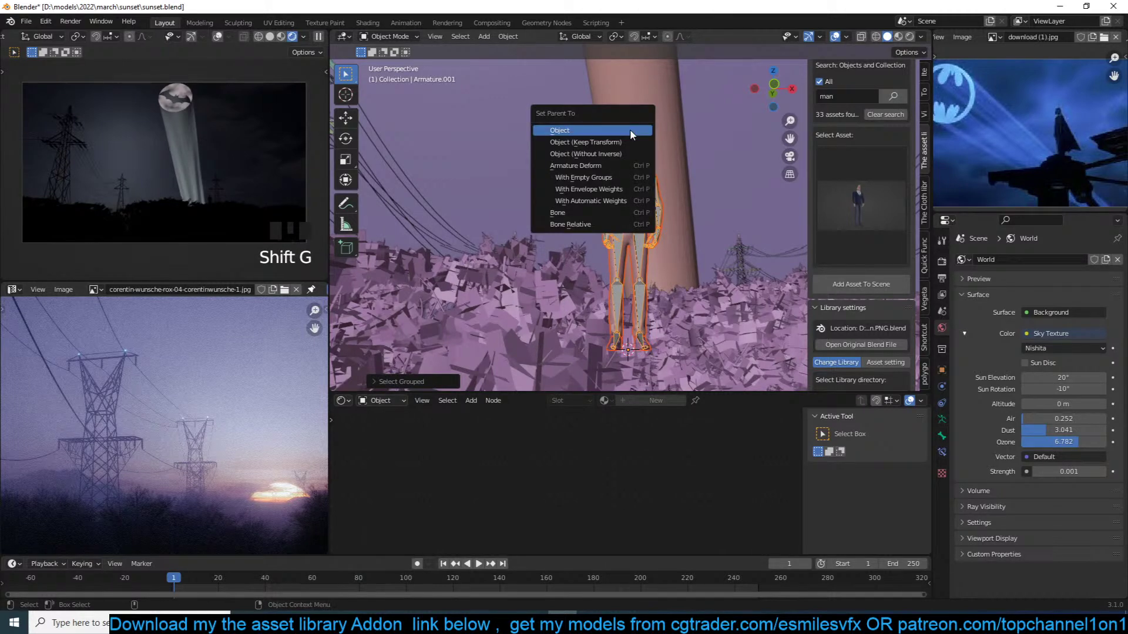
pyautogui.click(631, 134)
pyautogui.click(631, 135)
pyautogui.click(628, 145)
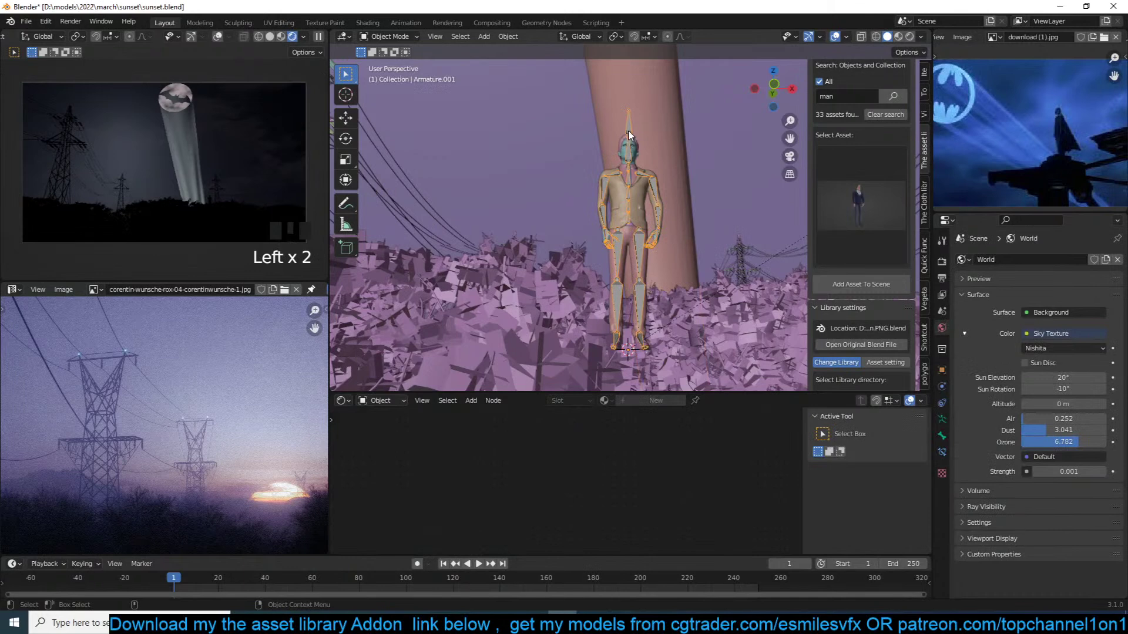
# Move the businessman's armature up in front of the light beam, as framed by the scene camera
pyautogui.press('KP_0')
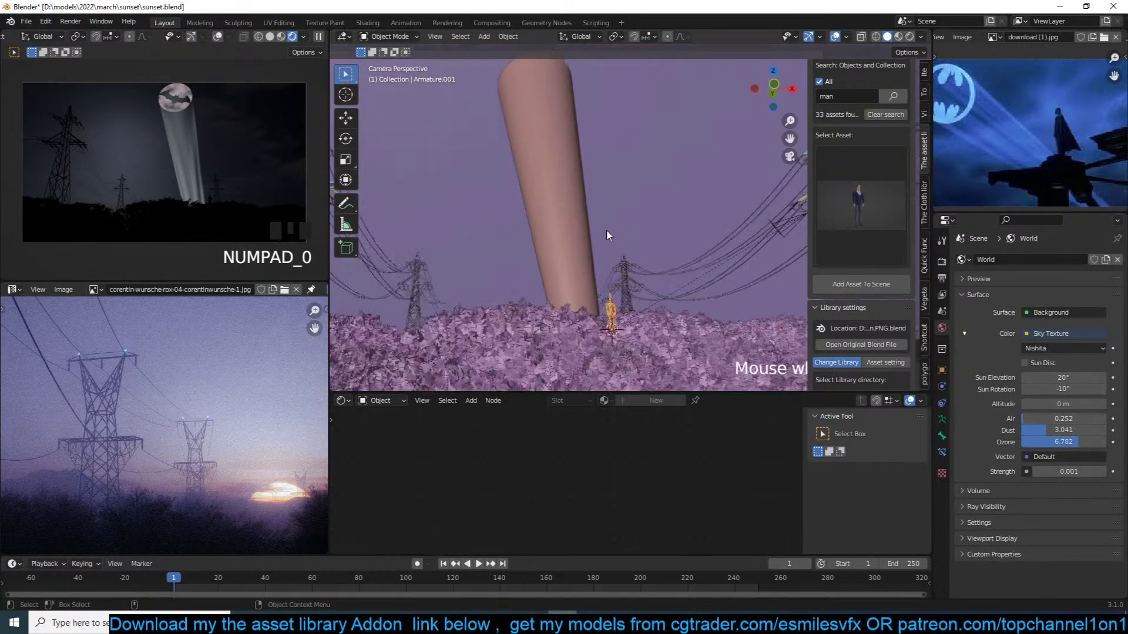
pyautogui.press('g')
pyautogui.click(547, 162)
# Delete the leftover imported object still linked to the businessman, floating in the sky beside the beam
pyautogui.click(715, 131)
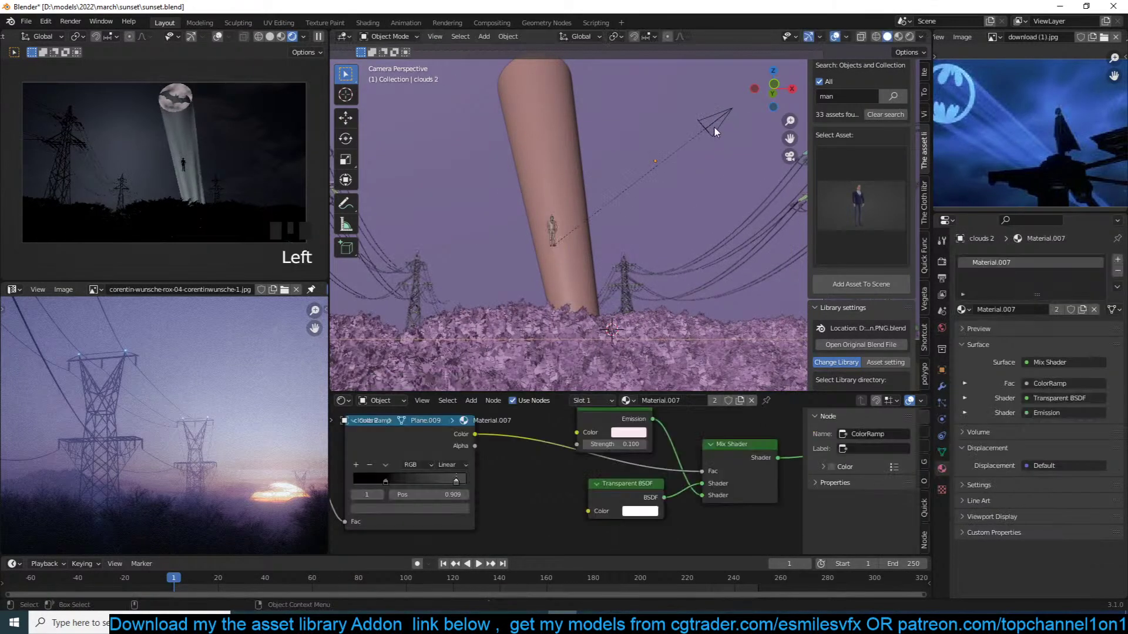
pyautogui.press('x')
pyautogui.click(720, 129)
pyautogui.press('x')
pyautogui.click(717, 116)
# Enlarge the businessman's armature and rotate it into a side profile within the beam
pyautogui.scroll(3, 561, 162)
pyautogui.click(494, 158)
pyautogui.press('s')
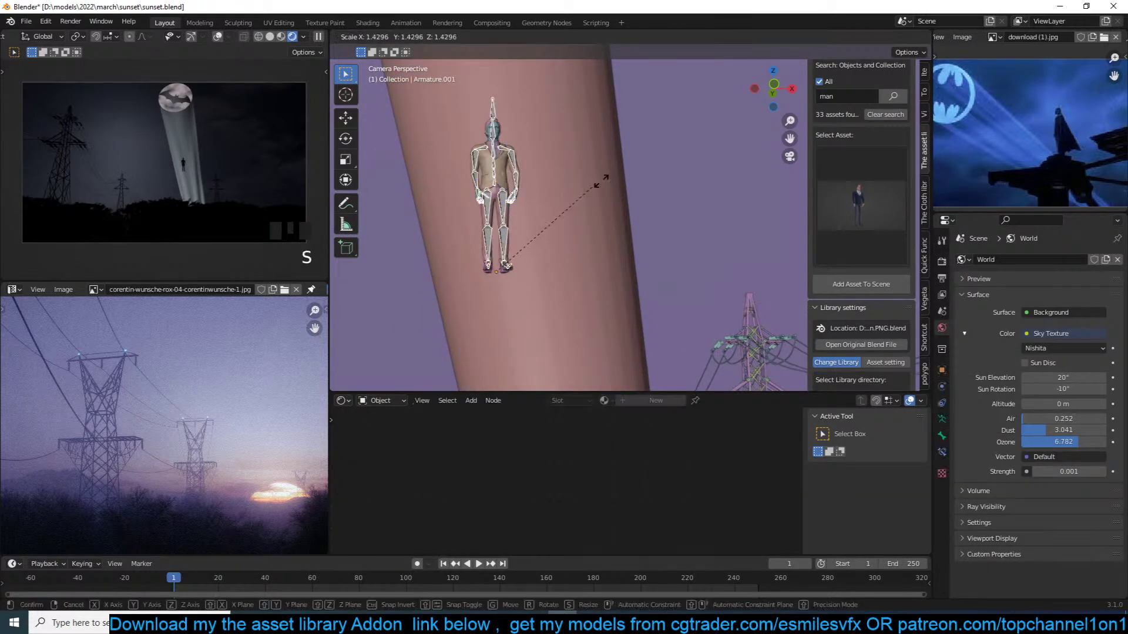
pyautogui.click(618, 174)
pyautogui.press('r')
pyautogui.press('r')
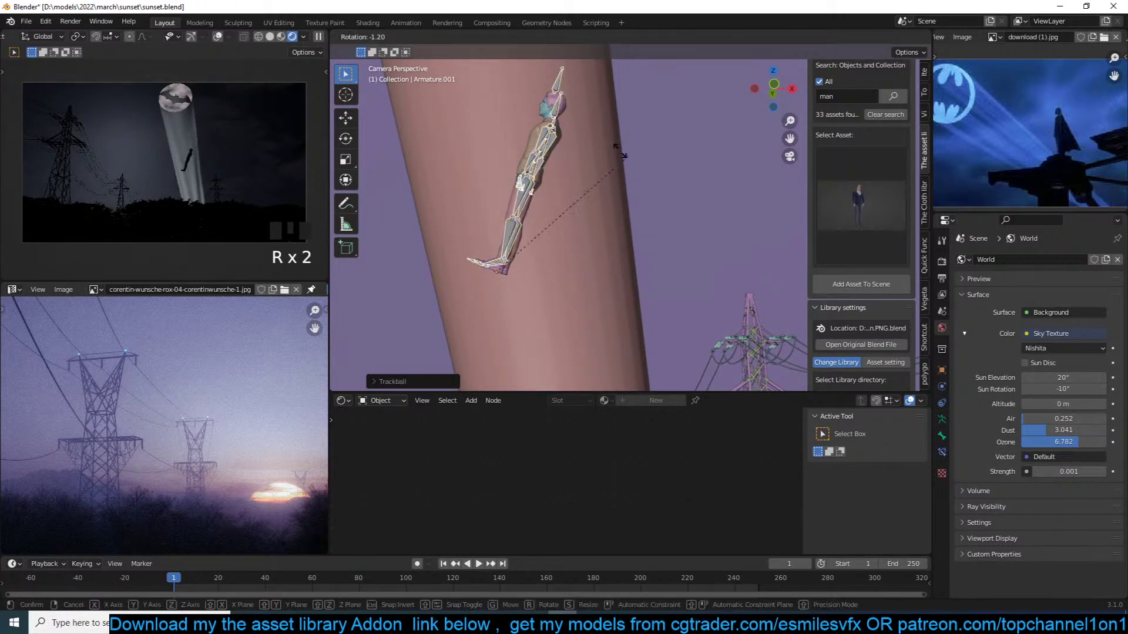
pyautogui.click(576, 177)
# Put the armature in Pose Mode and rotate the left upper arm bone forward, away from the body
pyautogui.press('KP_Decimal')
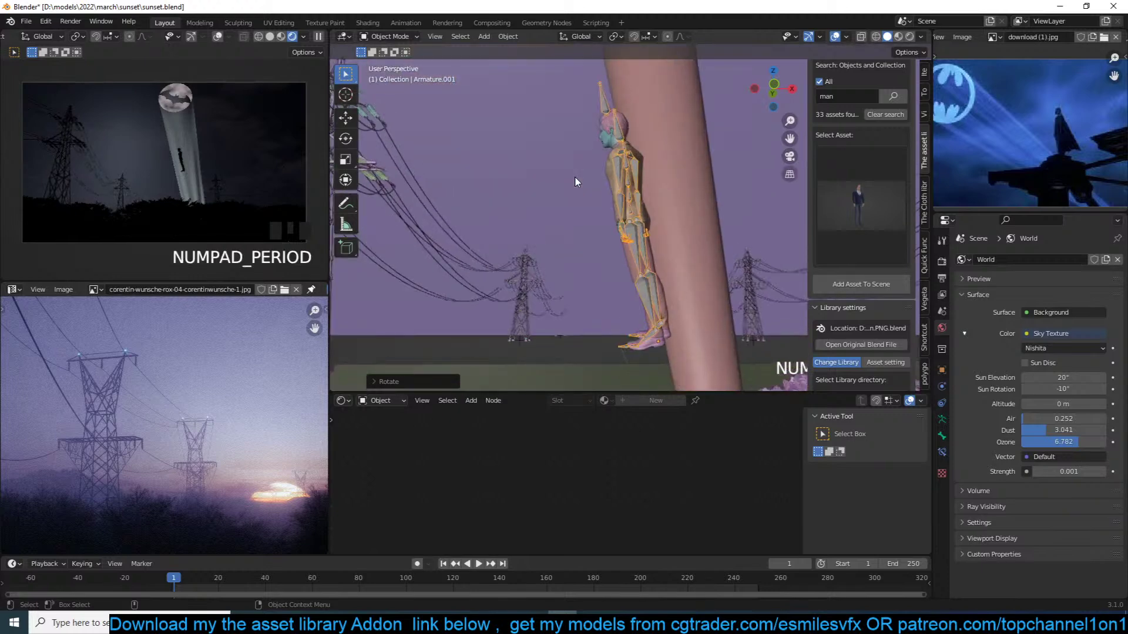
pyautogui.scroll(-3, 640, 189)
pyautogui.scroll(2, 681, 203)
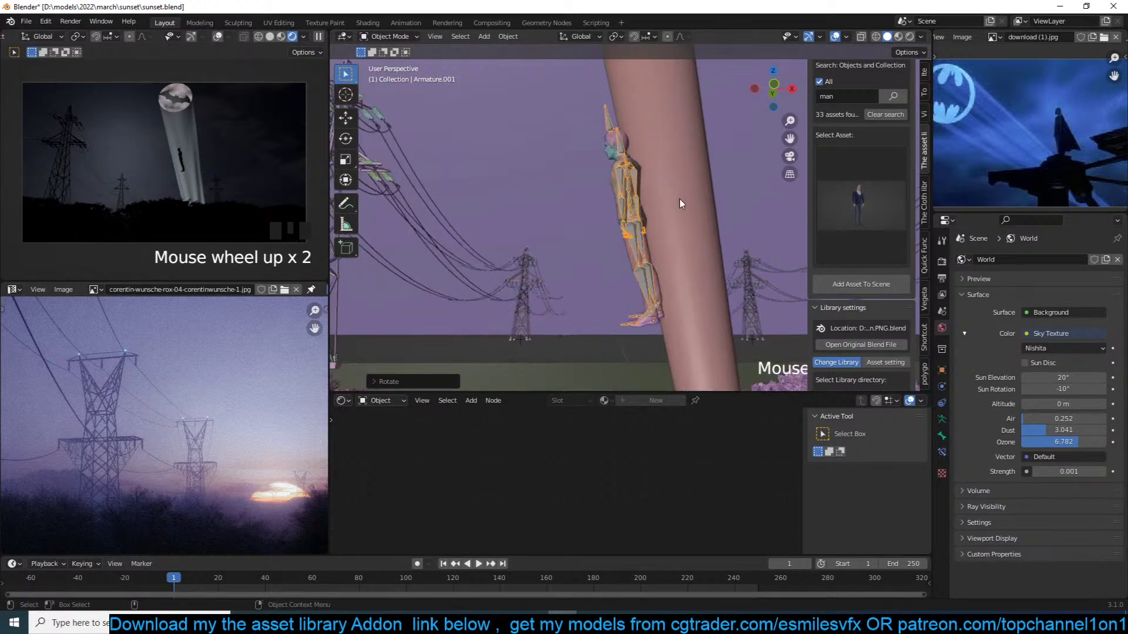
pyautogui.hotkey('ctrl', 'Tab')
pyautogui.click(633, 194)
pyautogui.press('r')
pyautogui.press('r')
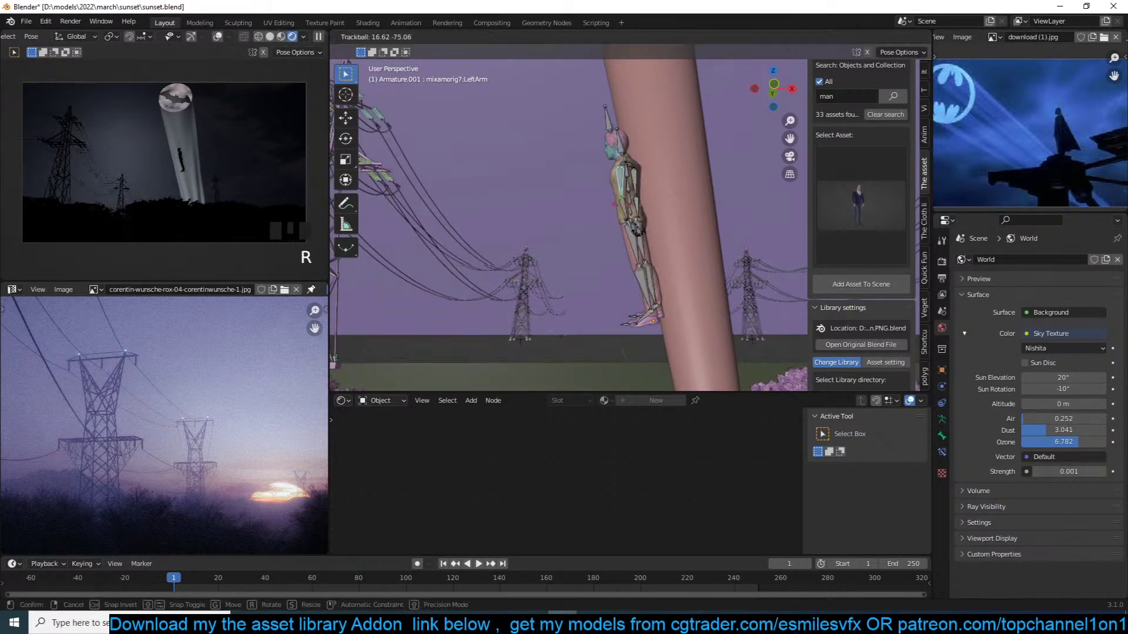
pyautogui.click(661, 228)
pyautogui.press('r')
pyautogui.press('r')
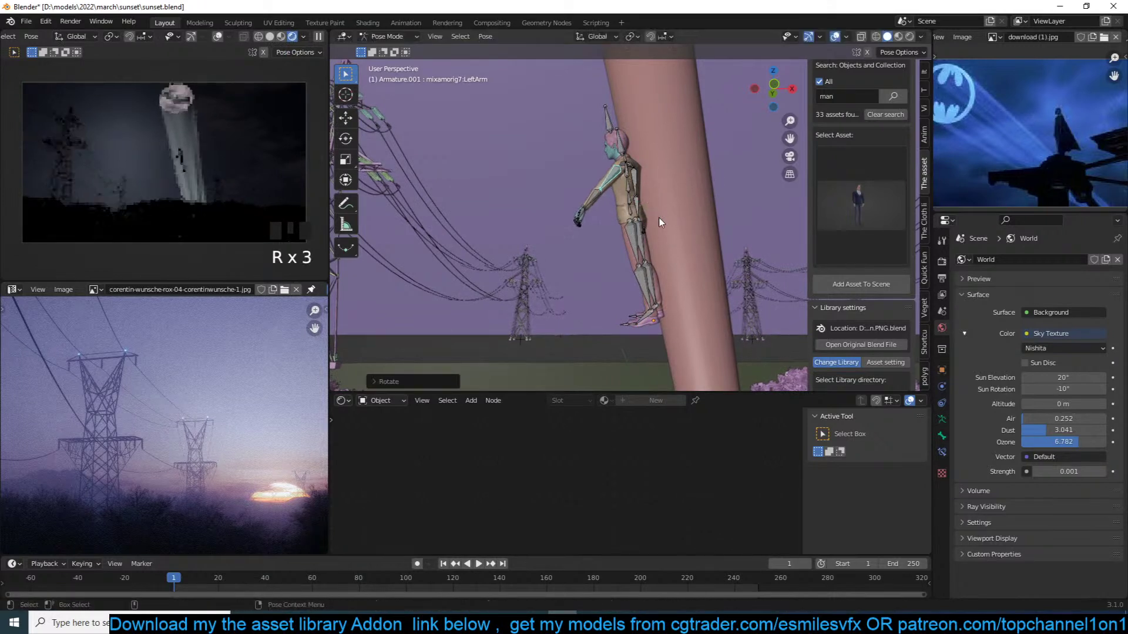
pyautogui.click(657, 220)
# Raise the left thigh bone forward and bend the left lower leg down at the knee
pyautogui.click(631, 233)
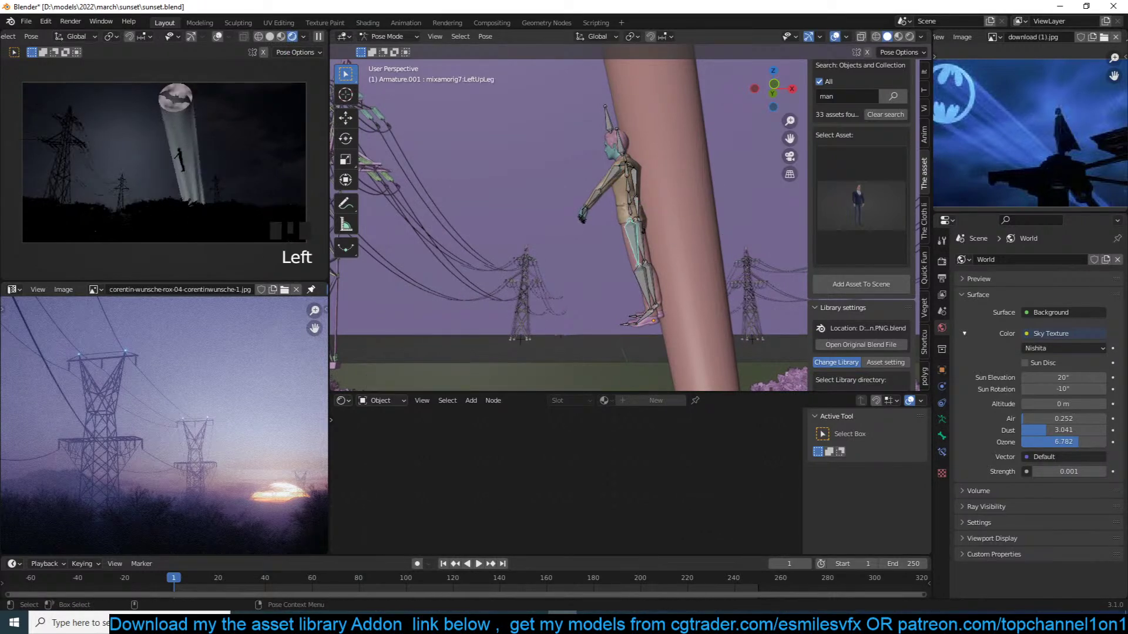
pyautogui.press('r')
pyautogui.click(677, 252)
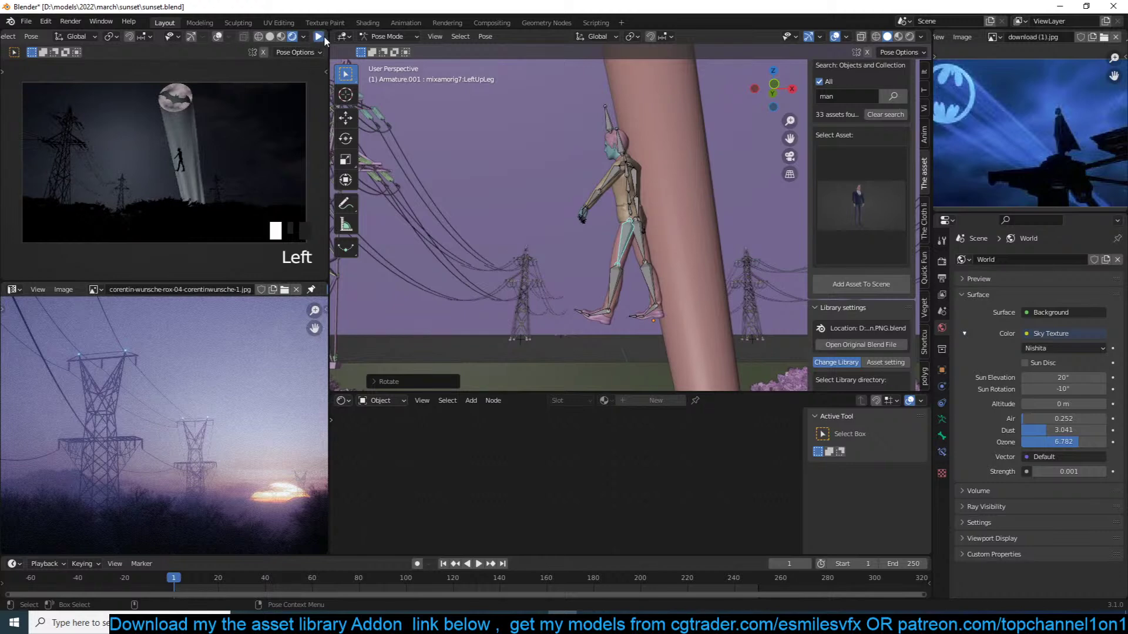
pyautogui.scroll(3, 518, 144)
pyautogui.press('r')
pyautogui.click(604, 260)
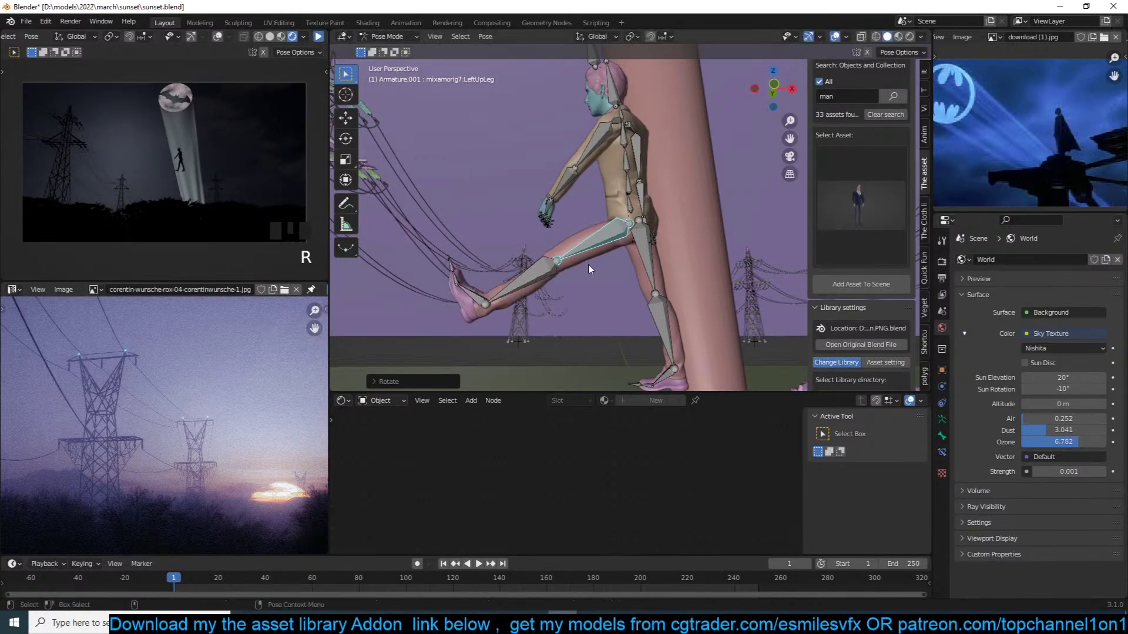
pyautogui.click(564, 273)
pyautogui.press('r')
pyautogui.click(691, 218)
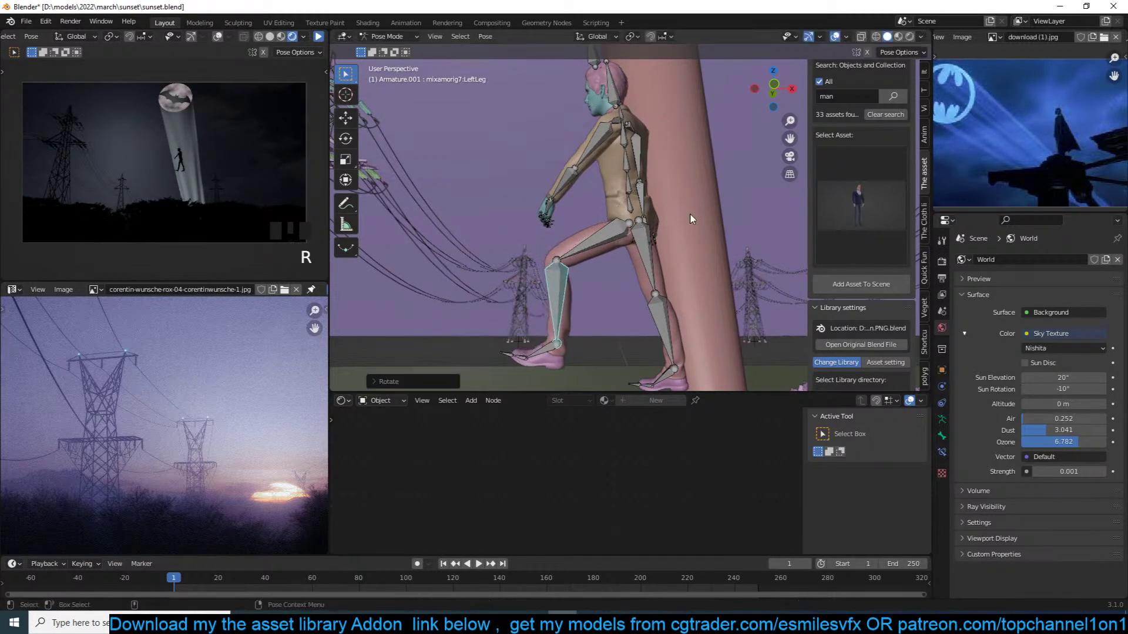
# Bend the right lower leg backward at the knee until it is nearly horizontal
pyautogui.click(657, 312)
pyautogui.press('r')
pyautogui.click(685, 245)
pyautogui.press('r')
pyautogui.click(722, 254)
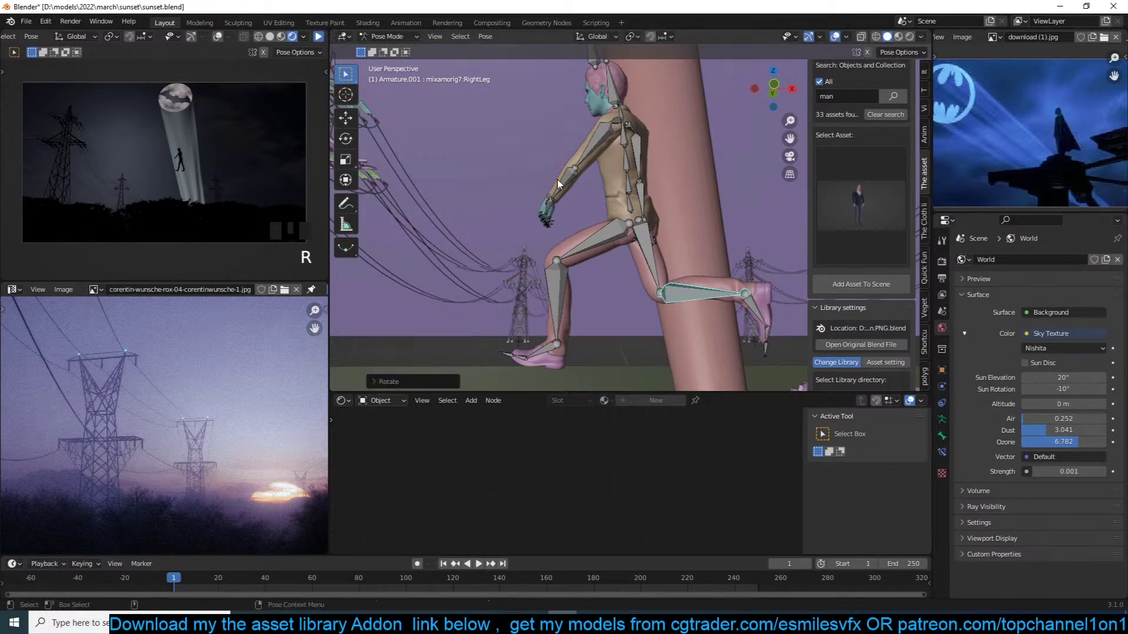
# Rotate the lower and middle spine bones so the torso leans forward
pyautogui.click(629, 194)
pyautogui.press('r')
pyautogui.click(679, 140)
pyautogui.click(624, 166)
pyautogui.press('r')
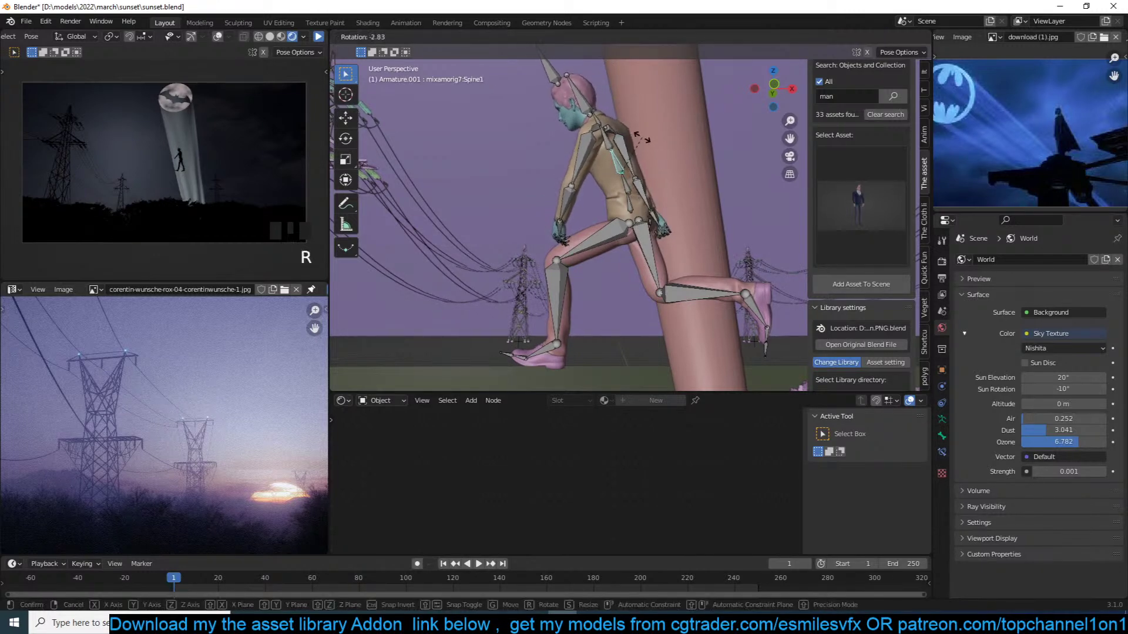
pyautogui.click(642, 139)
# Swing the right upper arm bone outward, away from the torso
pyautogui.moveTo(600, 192); pyautogui.dragTo(535, 193, button='middle')
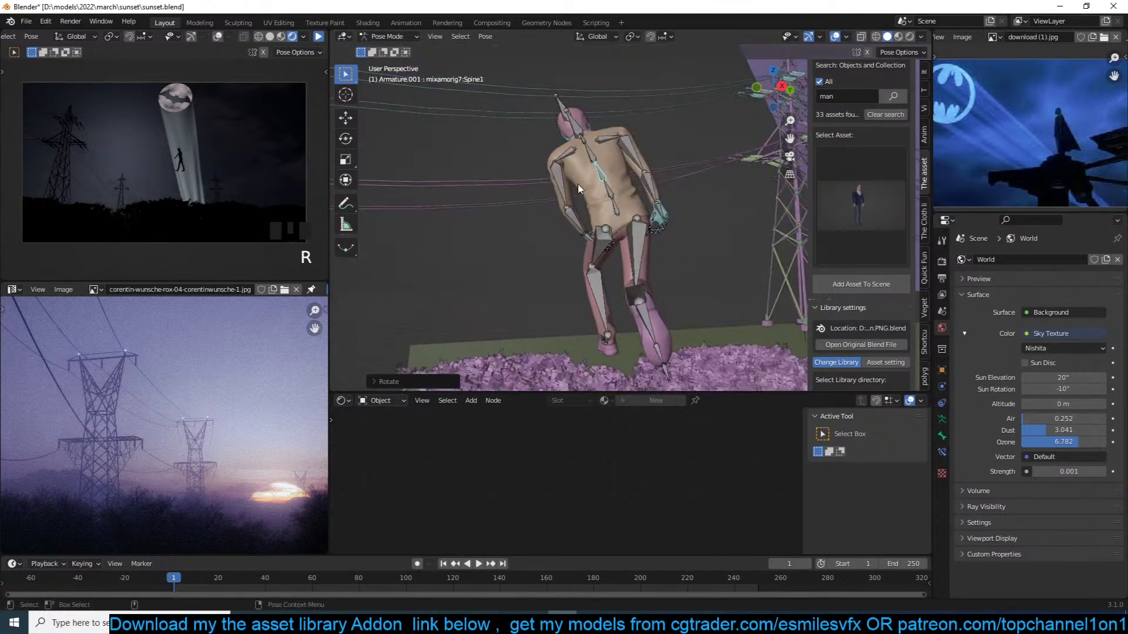
pyautogui.click(544, 186)
pyautogui.click(634, 161)
pyautogui.moveTo(660, 169); pyautogui.dragTo(637, 183, button='middle')
pyautogui.press('r')
pyautogui.click(685, 151)
# Rotate the right forearm bone so the raised arm bends naturally at the elbow
pyautogui.moveTo(695, 140); pyautogui.dragTo(582, 109, button='middle')
pyautogui.click(576, 107)
pyautogui.press('r')
pyautogui.press('r')
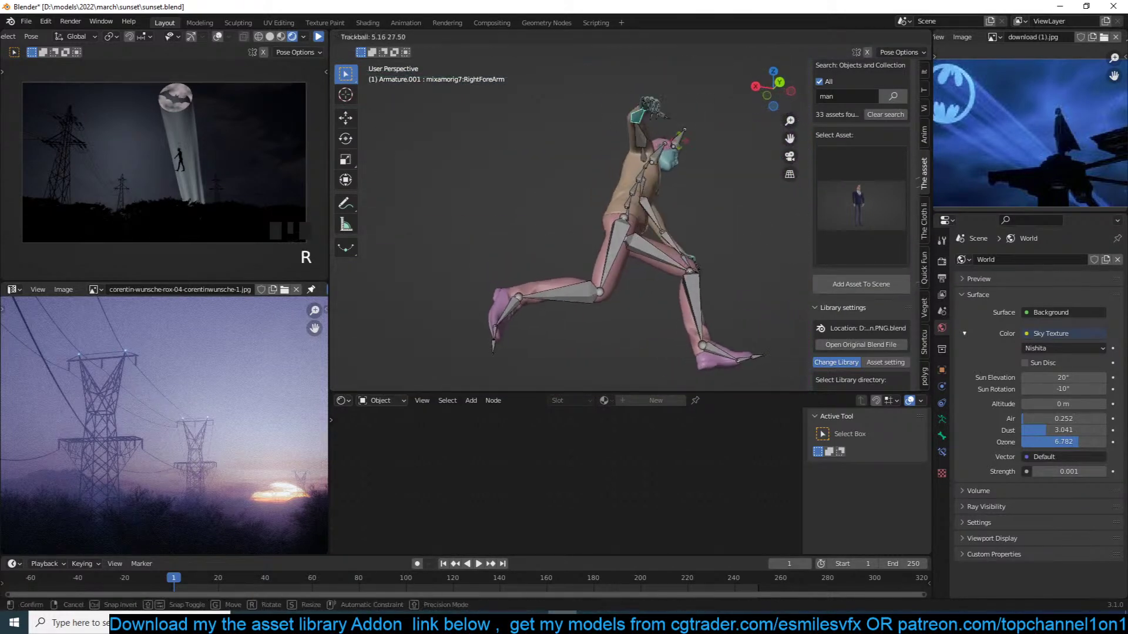
pyautogui.click(716, 166)
pyautogui.moveTo(662, 161); pyautogui.dragTo(699, 185, button='middle')
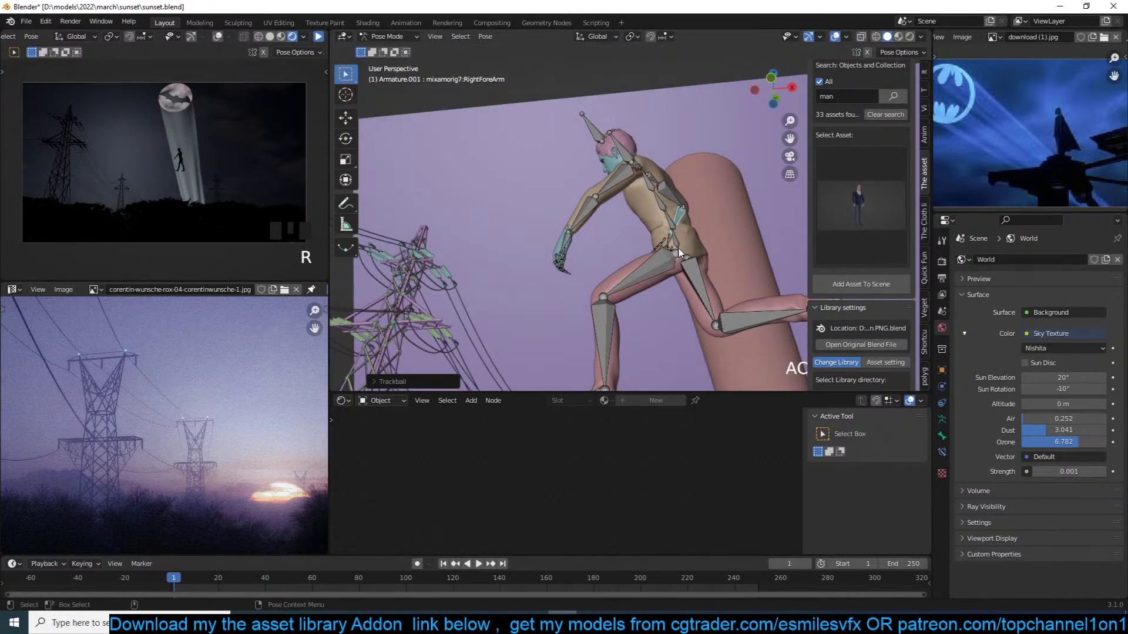
pyautogui.click(674, 220)
pyautogui.press('r')
pyautogui.click(678, 189)
# Return the posed armature to Object Mode and save the file
pyautogui.click(594, 172)
pyautogui.click(569, 174)
pyautogui.hotkey('ctrl', 'Tab')
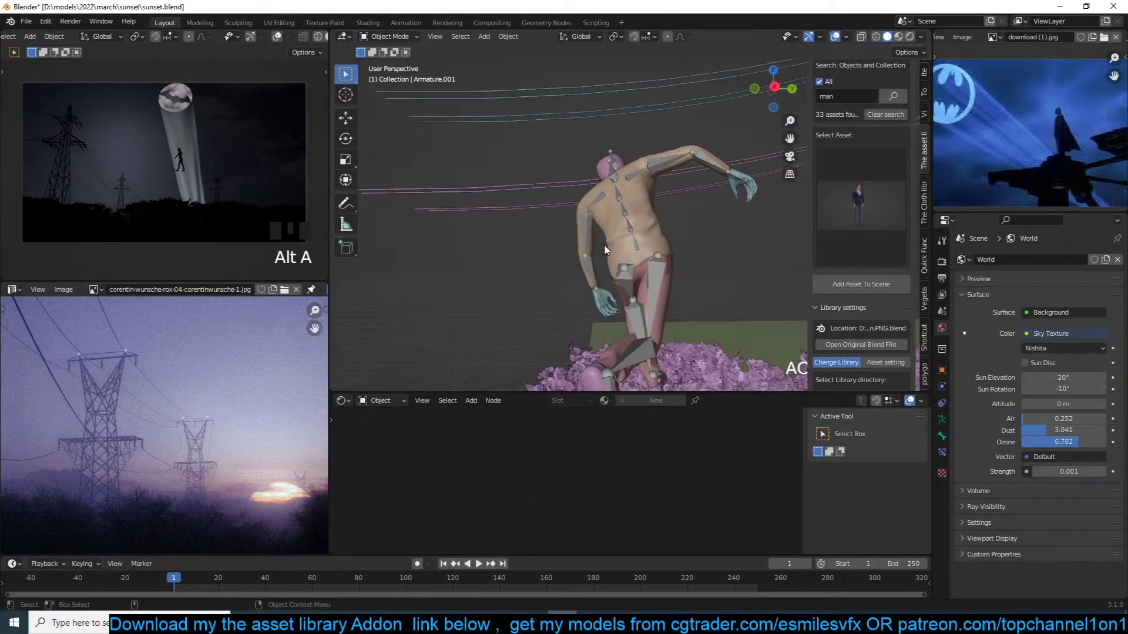
pyautogui.hotkey('ctrl', 's')
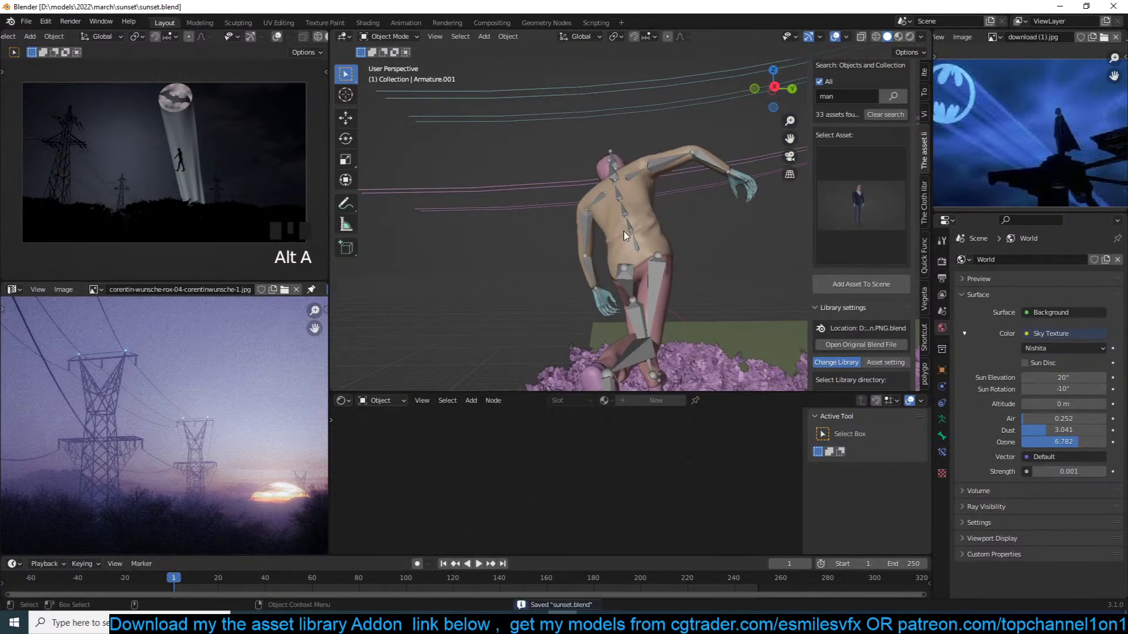
# Place the 3D cursor on the man's upper back, add a plane there, then scale and move it over the back
pyautogui.keyDown('shift'); pyautogui.rightClick(626, 200); pyautogui.keyUp('shift')
pyautogui.hotkey('shift', 'a')
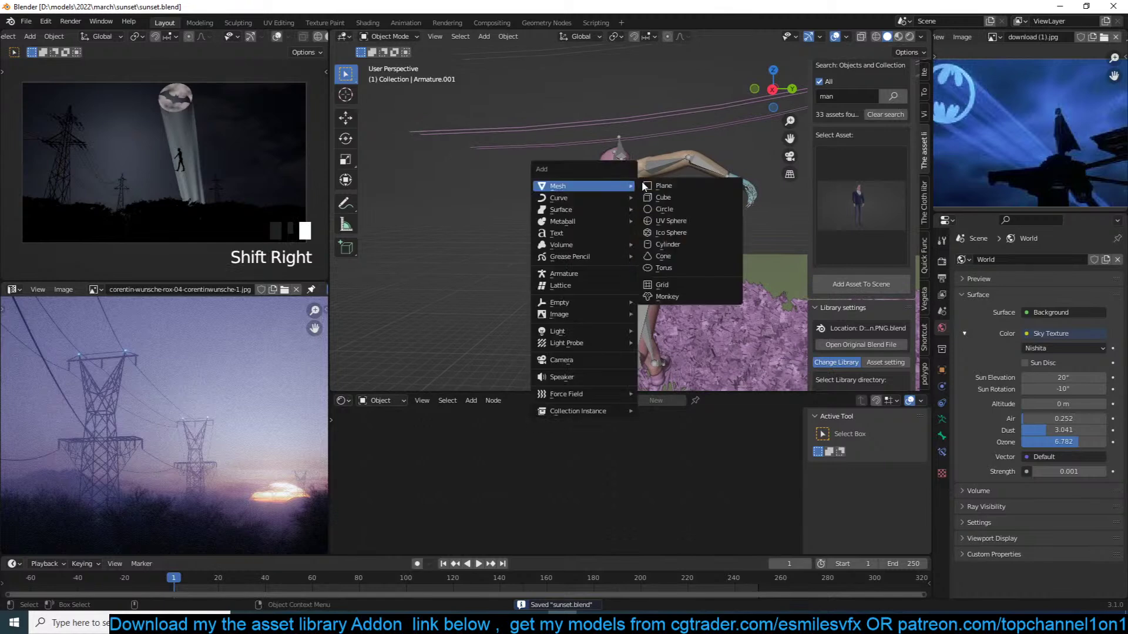
pyautogui.click(647, 187)
pyautogui.moveTo(647, 187); pyautogui.dragTo(715, 216, button='middle')
pyautogui.press('s')
pyautogui.click(674, 214)
pyautogui.press('g')
pyautogui.click(647, 210)
# Trackball-rotate the plane to follow the leaning back, then resize and shift it over the shoulders
pyautogui.moveTo(647, 210); pyautogui.dragTo(718, 185, button='middle')
pyautogui.press('r')
pyautogui.press('r')
pyautogui.click(570, 242)
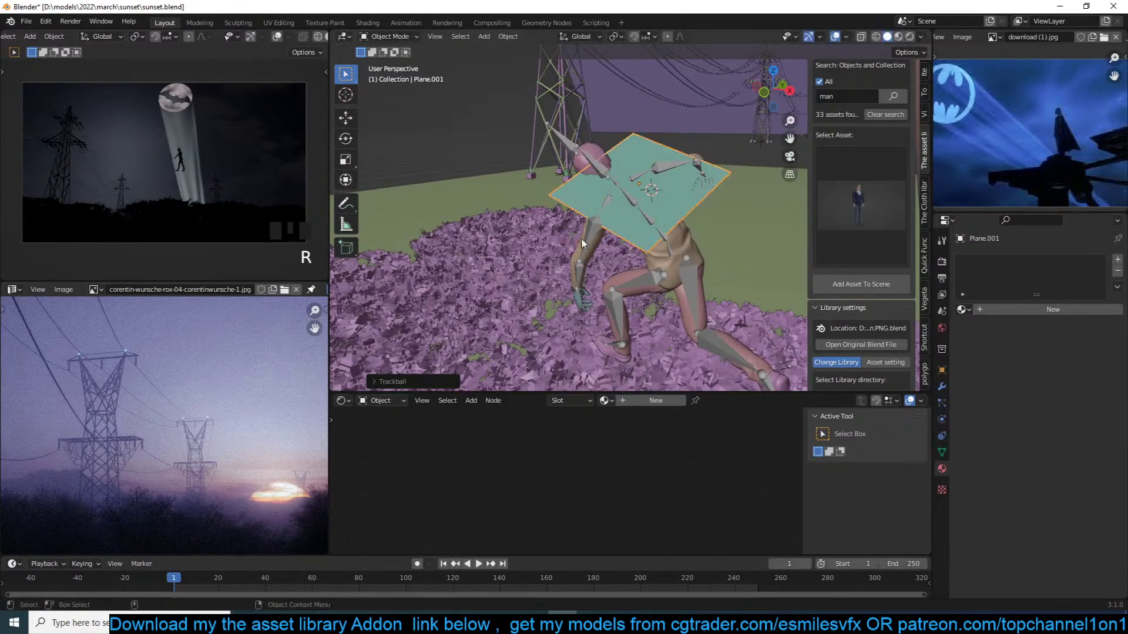
pyautogui.press('s')
pyautogui.click(671, 166)
pyautogui.press('g')
pyautogui.click(667, 174)
# In Edit Mode, widen the plane's rear edge and pull it behind the man to form a flared cape
pyautogui.moveTo(667, 173); pyautogui.dragTo(593, 240, button='middle')
pyautogui.press('Tab')
pyautogui.keyDown('alt'); pyautogui.click(590, 241); pyautogui.keyUp('alt')
pyautogui.scroll(-3, 593, 240)
pyautogui.press('s')
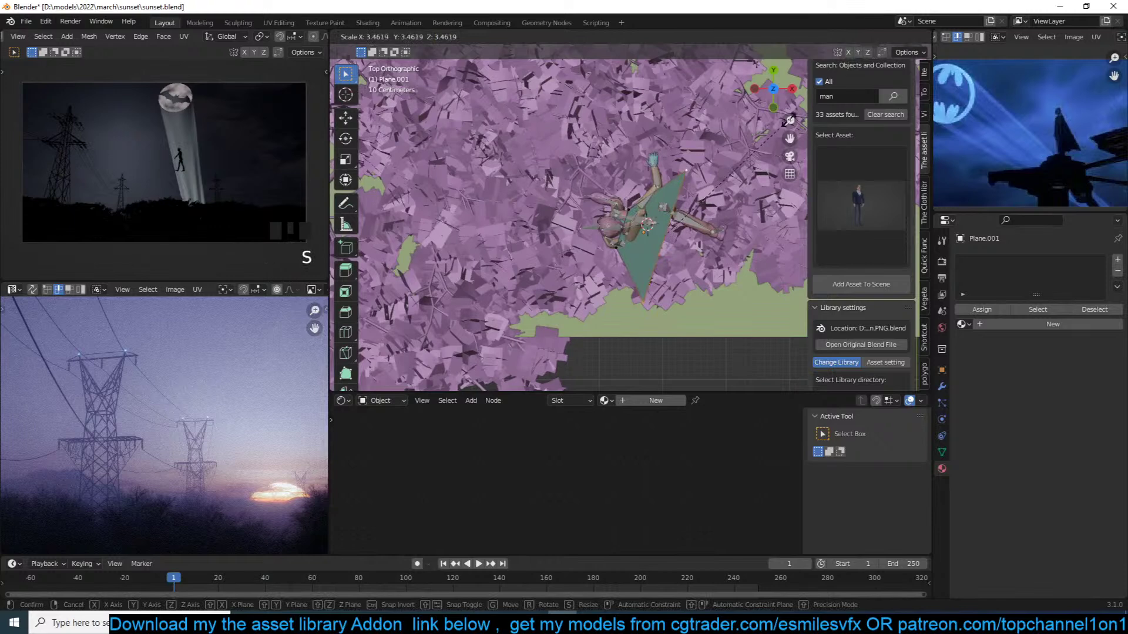
pyautogui.rightClick(786, 126)
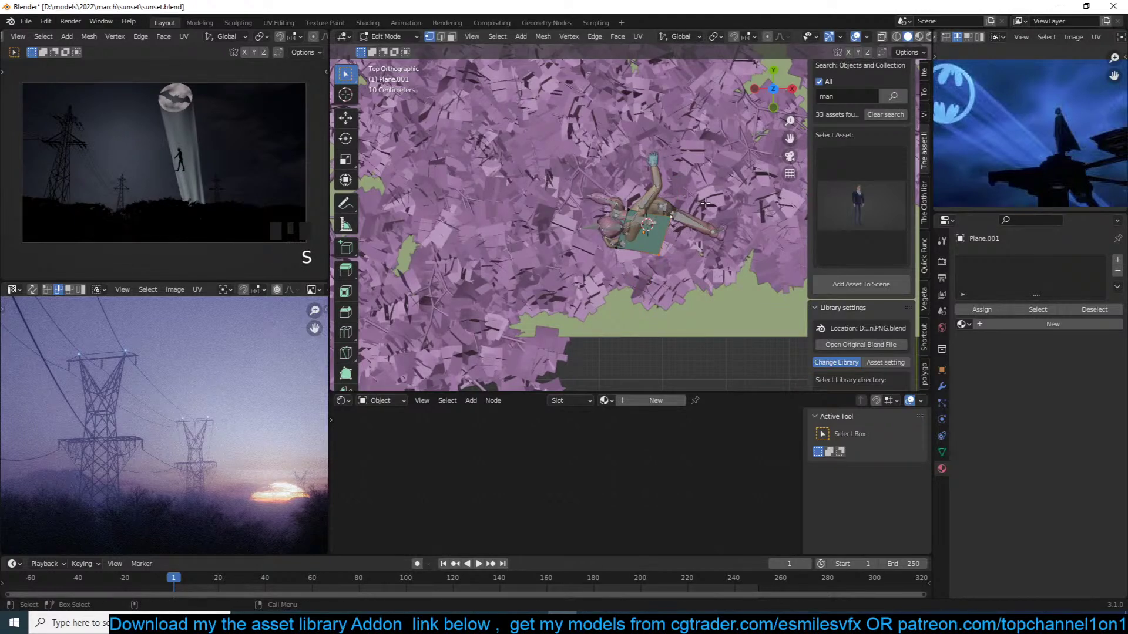
pyautogui.press('s')
pyautogui.click(773, 137)
pyautogui.press('g')
pyautogui.click(788, 204)
pyautogui.press('s')
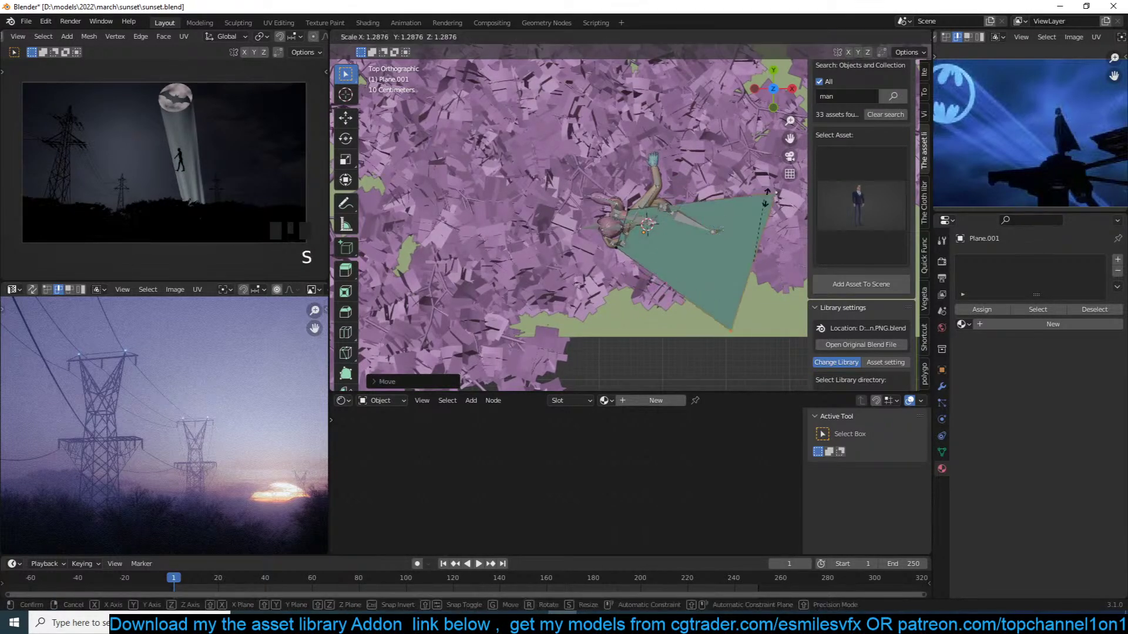
pyautogui.rightClick(781, 177)
# Delete the flared cape plane from the scene
pyautogui.press('Tab')
pyautogui.press('Tab')
pyautogui.press('g')
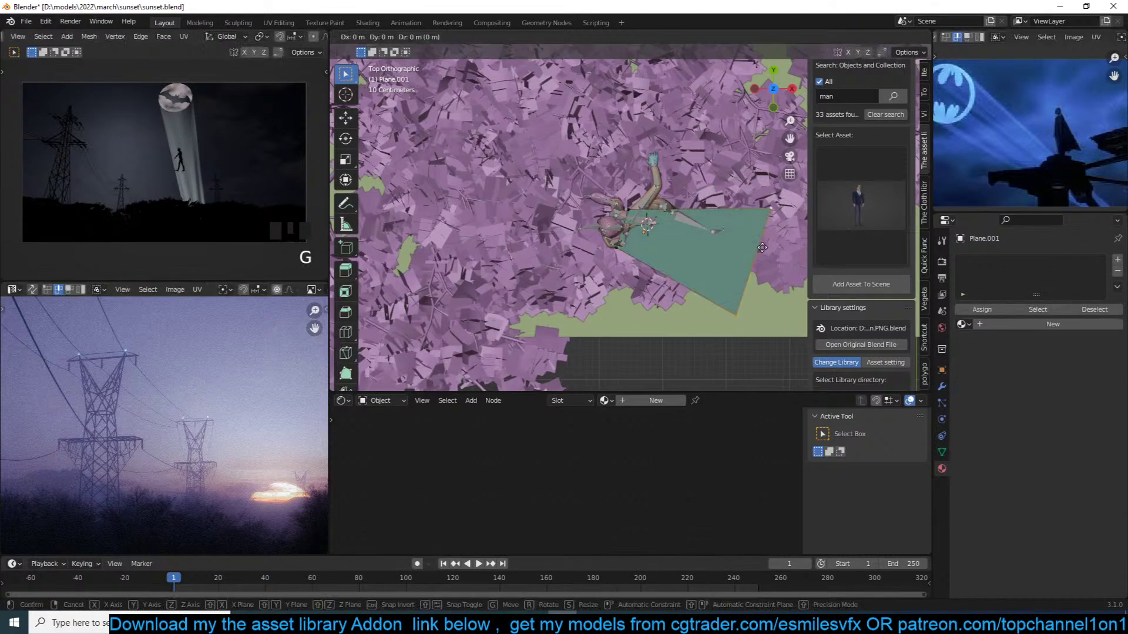
pyautogui.click(663, 228)
pyautogui.press('Tab')
pyautogui.press('x')
pyautogui.click(646, 231)
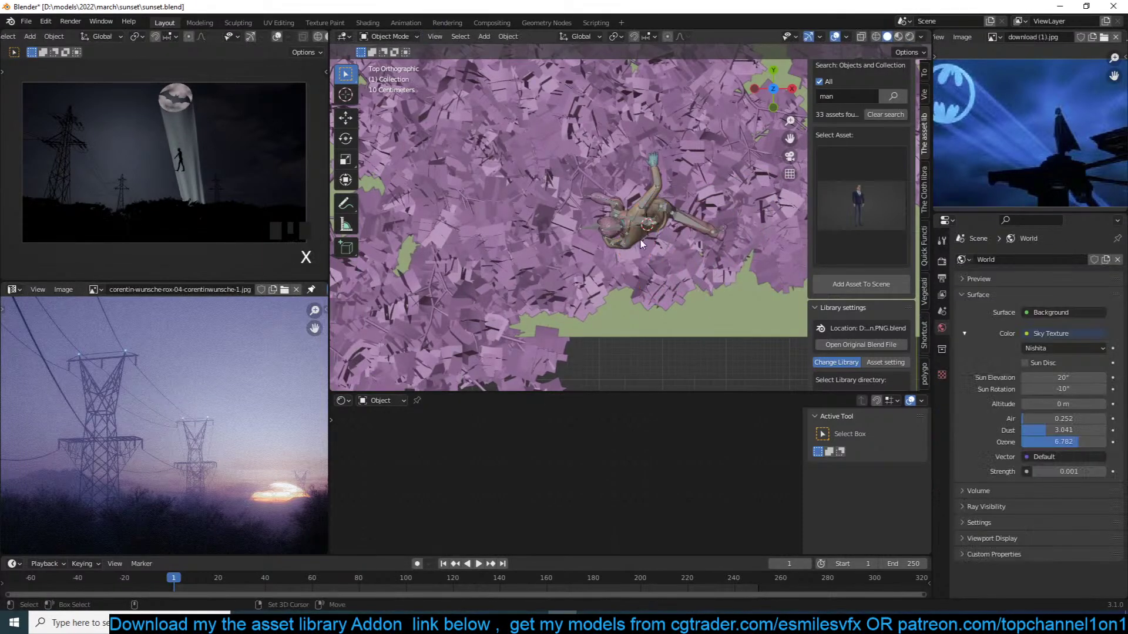
# Add a new plane at the man's upper back, scale it to about shoulder width, and open the Cloth library tools
pyautogui.hotkey('shift', 'a')
pyautogui.click(688, 229)
pyautogui.press('s')
pyautogui.click(699, 252)
pyautogui.press('s')
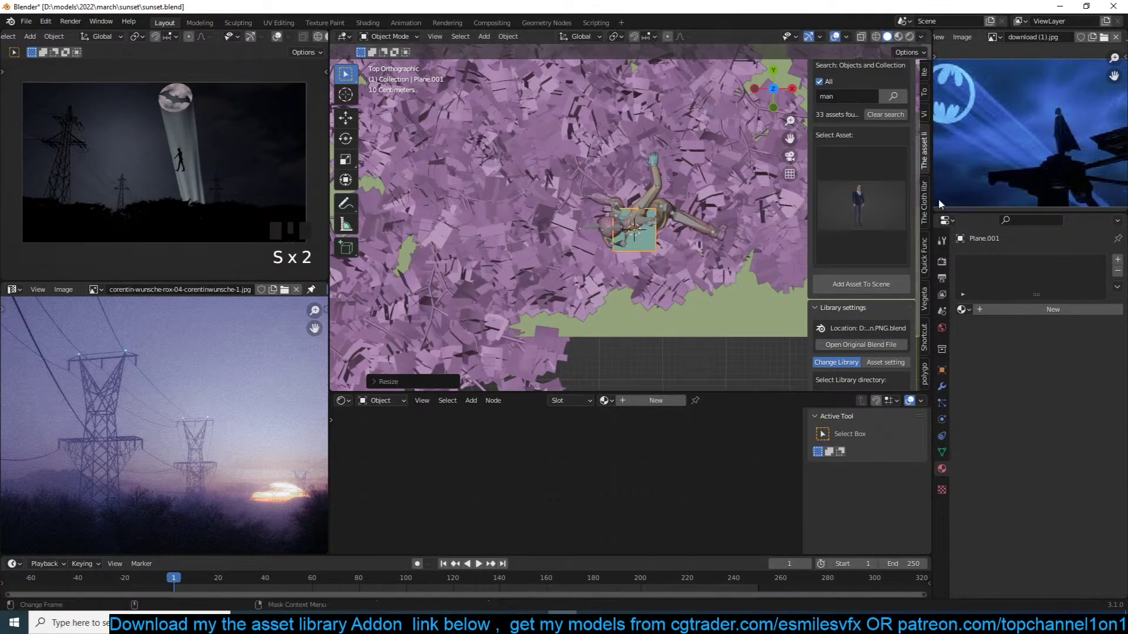
pyautogui.click(924, 202)
pyautogui.moveTo(623, 141); pyautogui.dragTo(709, 215, button='middle')
pyautogui.press('s')
pyautogui.click(686, 215)
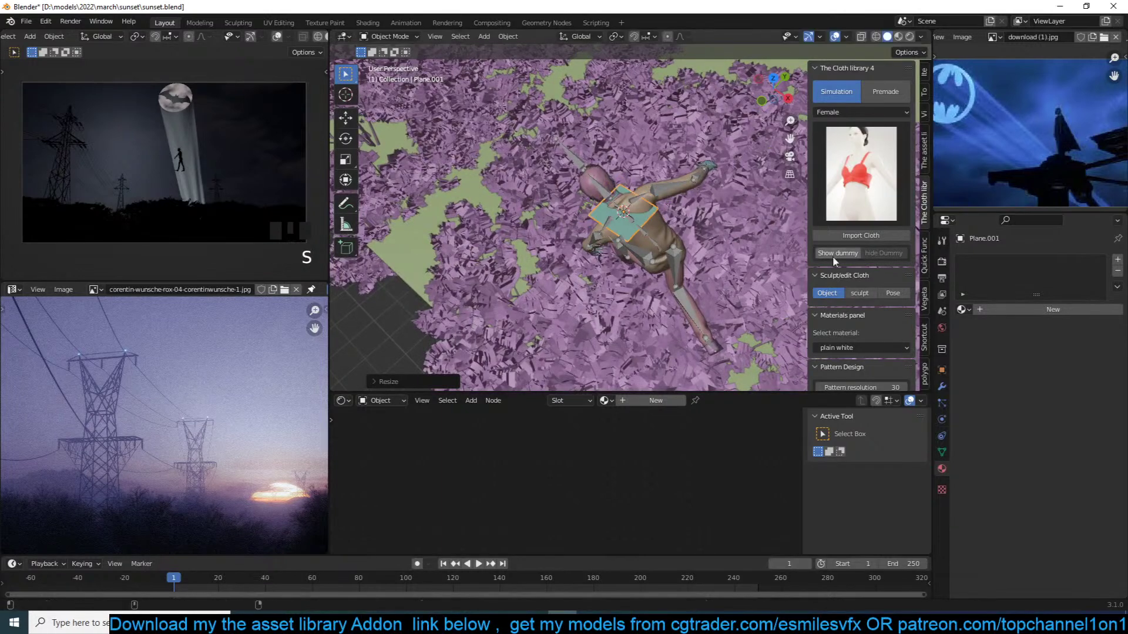
# Rotate and move the new plane so it lies across the man's shoulders and follows his back
pyautogui.scroll(-4, 873, 311)
pyautogui.moveTo(664, 274); pyautogui.dragTo(629, 200, button='middle')
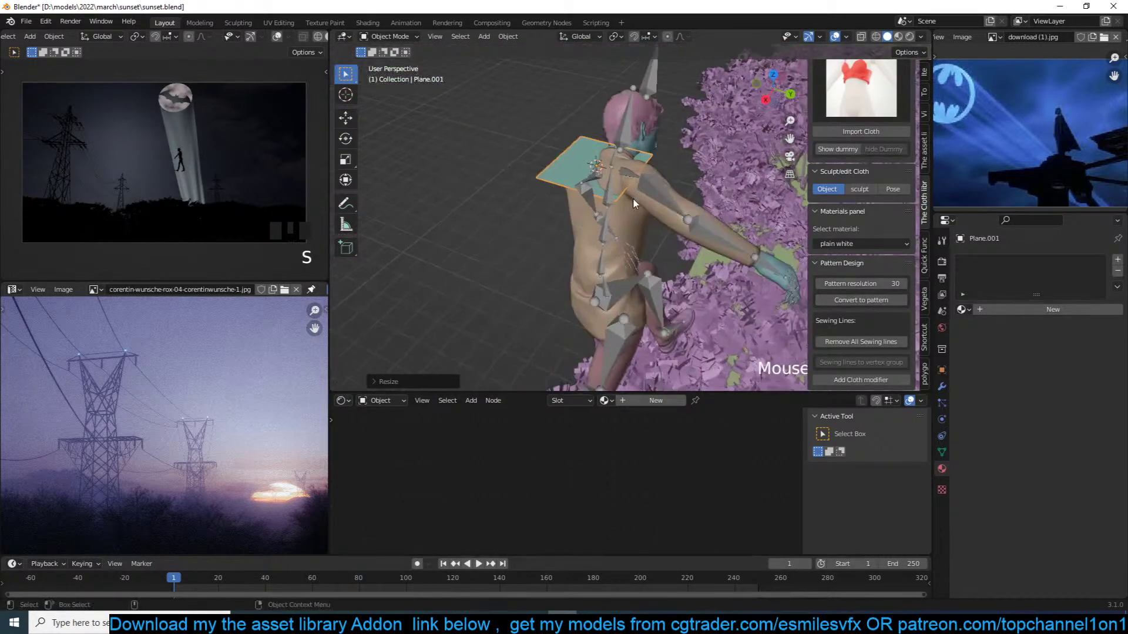
pyautogui.press('r')
pyautogui.click(609, 164)
pyautogui.press('KP_7')
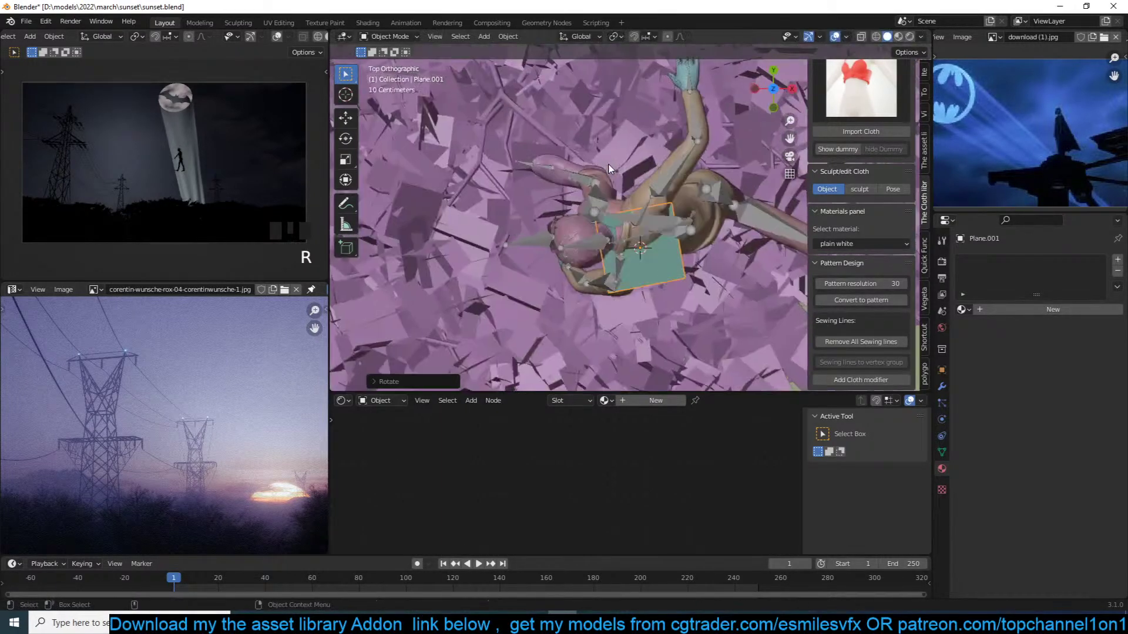
pyautogui.press('g')
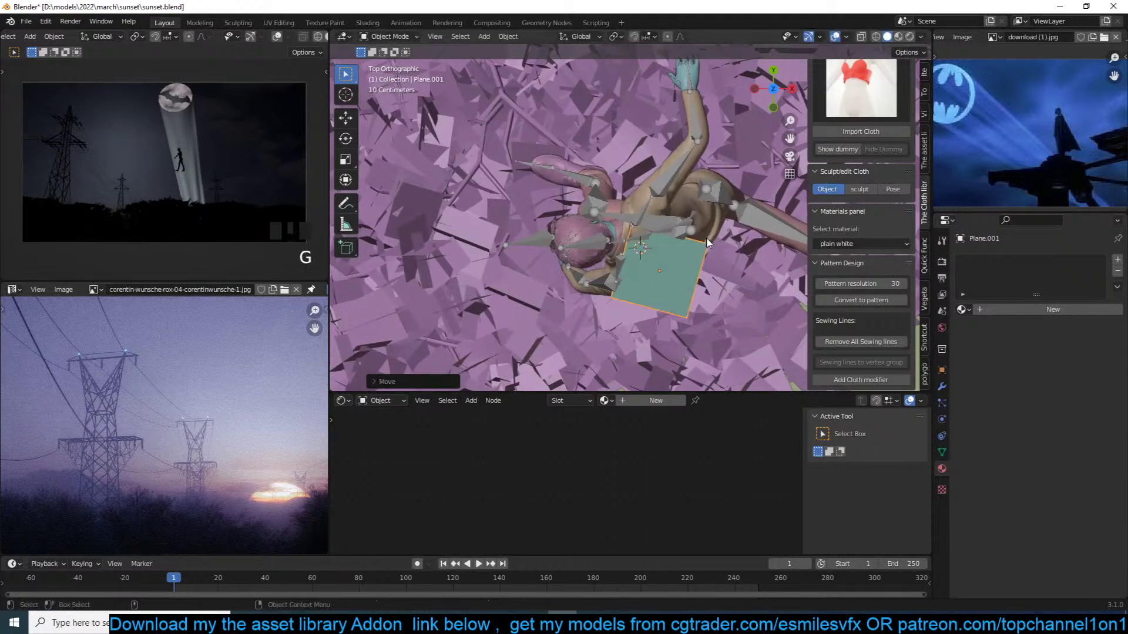
pyautogui.click(708, 215)
pyautogui.moveTo(708, 215); pyautogui.dragTo(640, 158, button='middle')
pyautogui.moveTo(667, 156); pyautogui.dragTo(693, 218, button='middle')
pyautogui.press('r')
pyautogui.click(687, 132)
# Resize the shoulder plane and adjust its mesh size and position in Edit Mode
pyautogui.press('s')
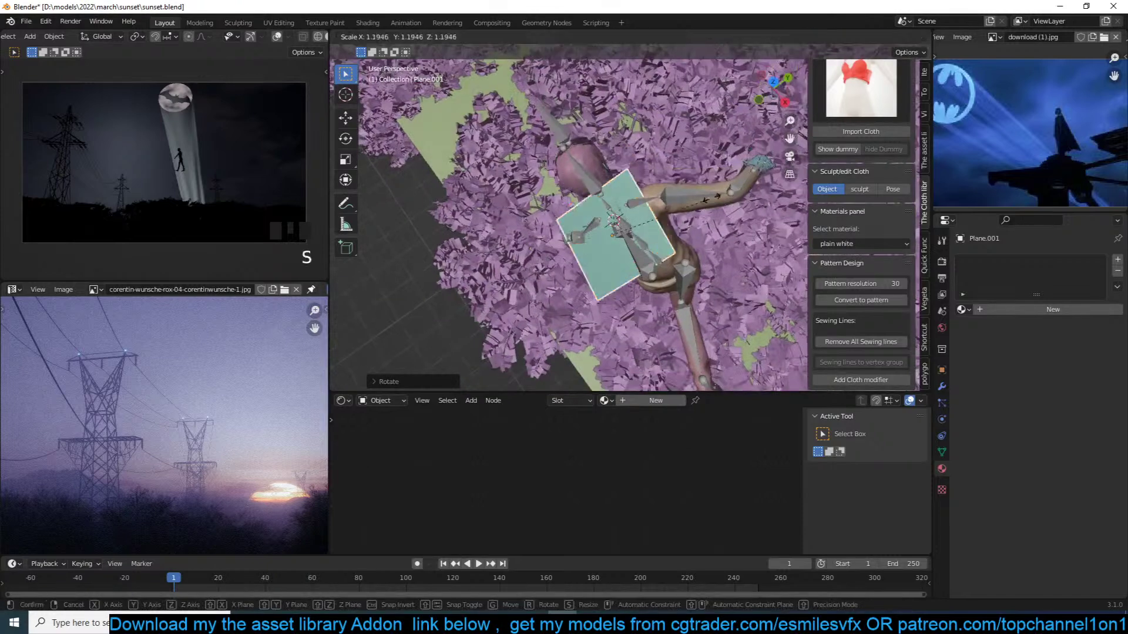
pyautogui.click(667, 291)
pyautogui.press('Tab')
pyautogui.scroll(-3, 663, 294)
pyautogui.press('s')
pyautogui.click(675, 232)
pyautogui.press('a')
pyautogui.press('g')
pyautogui.click(683, 237)
# Pull the plane's rear edge out behind the man to form a long trailing cape
pyautogui.moveTo(683, 237); pyautogui.dragTo(722, 160, button='middle')
pyautogui.keyDown('alt'); pyautogui.click(722, 185); pyautogui.keyUp('alt')
pyautogui.press('g')
pyautogui.click(709, 212)
pyautogui.press('Tab')
# Scale the cape's rear edge so the cape flares out, and save the file
pyautogui.moveTo(708, 214); pyautogui.dragTo(735, 208, button='middle')
pyautogui.press('Tab')
pyautogui.press('s')
pyautogui.click(735, 183)
pyautogui.press('Tab')
pyautogui.hotkey('ctrl', 's')
# Try converting the cape plane to a cloth pattern and inspect its mesh in Edit Mode
pyautogui.scroll(4, 734, 208)
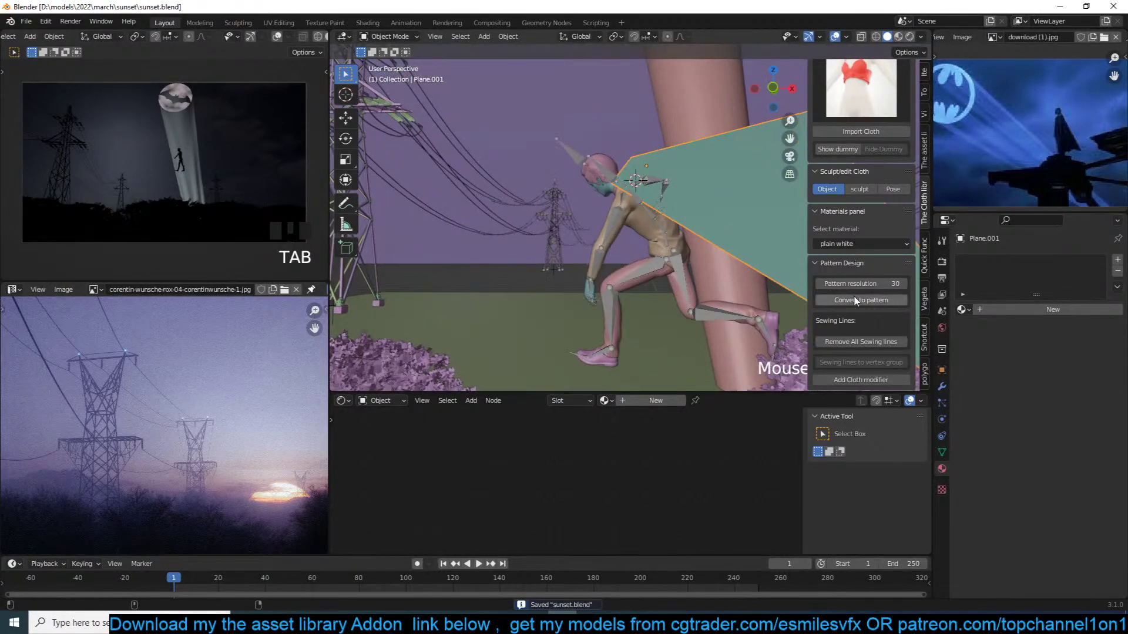
pyautogui.click(870, 301)
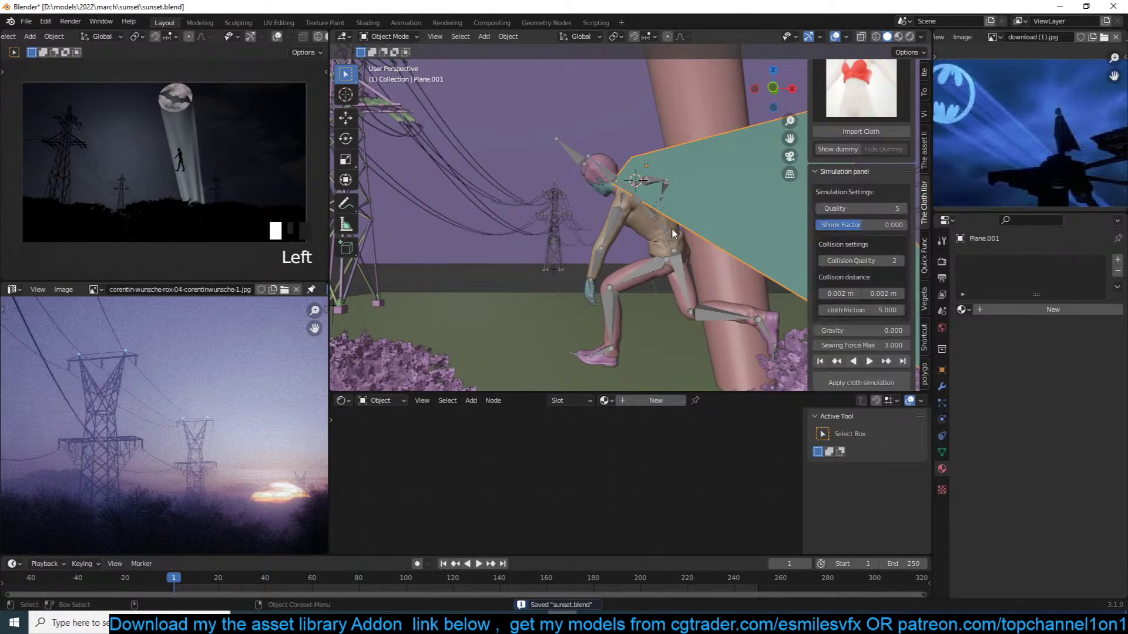
pyautogui.press('Tab')
pyautogui.press('Tab')
# Undo the cape plane's pattern conversion and recheck its mesh in Edit Mode
pyautogui.hotkey('ctrl', 'z')
pyautogui.hotkey('ctrl', 'z')
pyautogui.hotkey('ctrl', 'z')
pyautogui.hotkey('ctrl', 'z')
pyautogui.press('Tab')
pyautogui.press('Tab')
pyautogui.hotkey('ctrl', 'z')
pyautogui.hotkey('ctrl', 'z')
pyautogui.hotkey('ctrl', 'z')
pyautogui.press('Tab')
pyautogui.press('Tab')
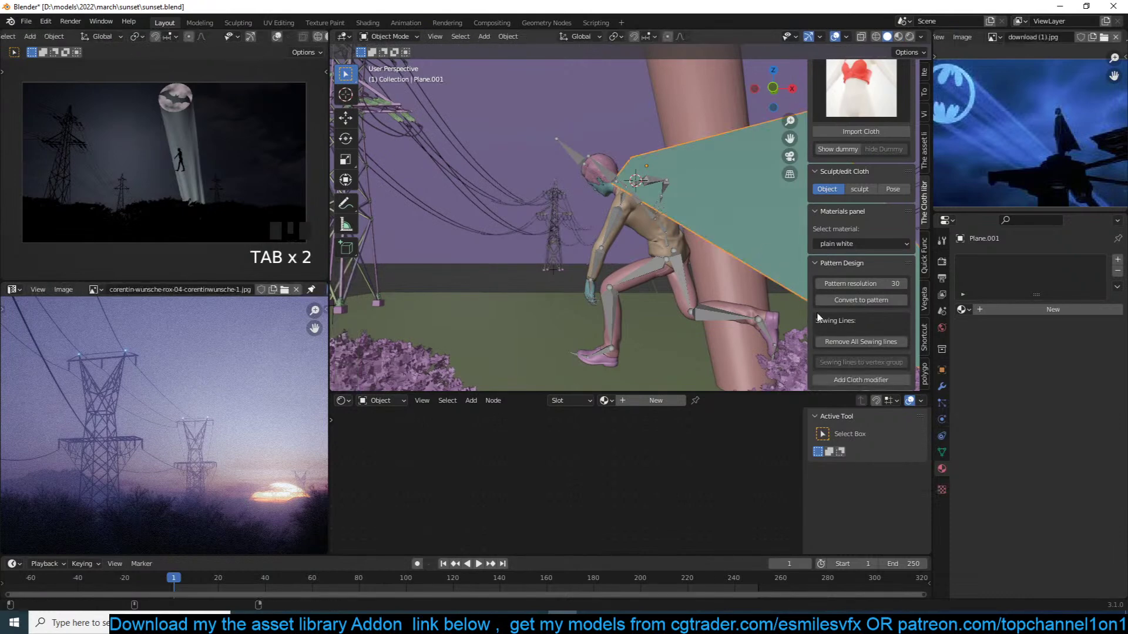
# Convert the cape plane to a cloth pattern with a pattern resolution of 10 and check its mesh in Edit Mode
pyautogui.click(891, 283)
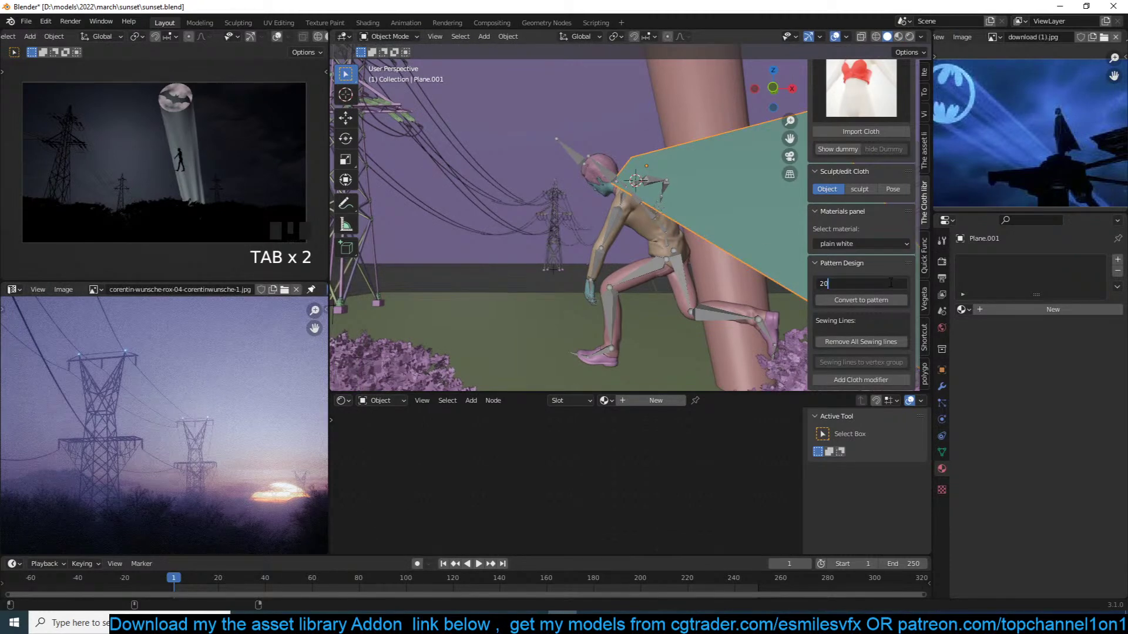
pyautogui.write('10')
pyautogui.press('Return')
pyautogui.click(878, 300)
pyautogui.press('Tab')
pyautogui.press('Tab')
# Test-play the cape's cloth simulation from the start of the timeline and again from near frame 245
pyautogui.moveTo(699, 266); pyautogui.dragTo(333, 269, button='middle')
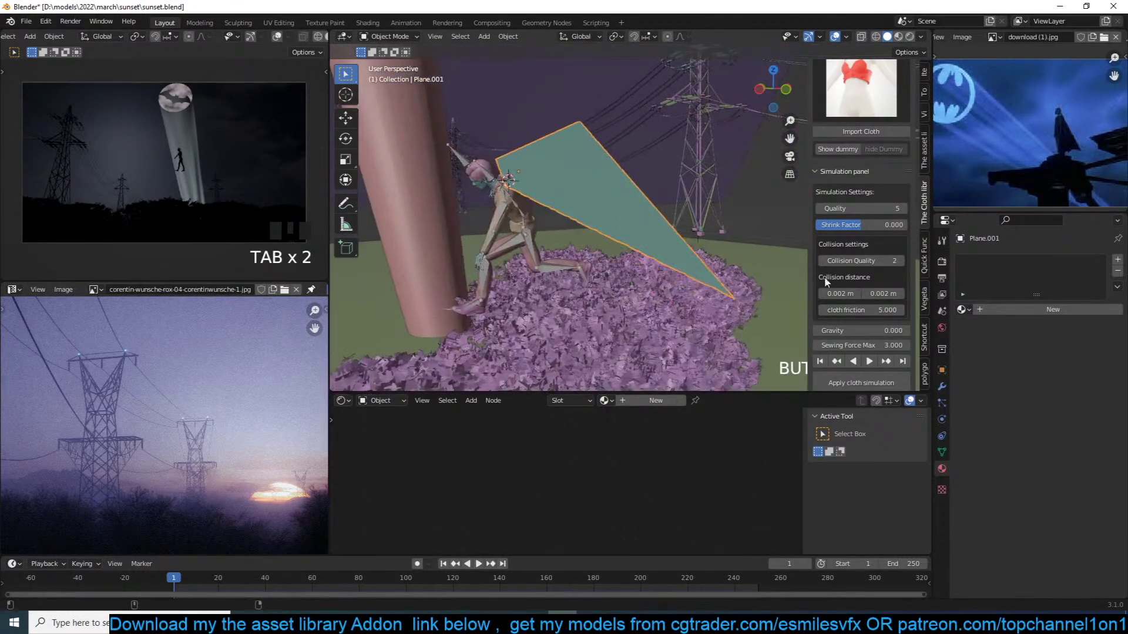
pyautogui.scroll(-1, 837, 283)
pyautogui.moveTo(530, 264); pyautogui.dragTo(554, 321, button='middle')
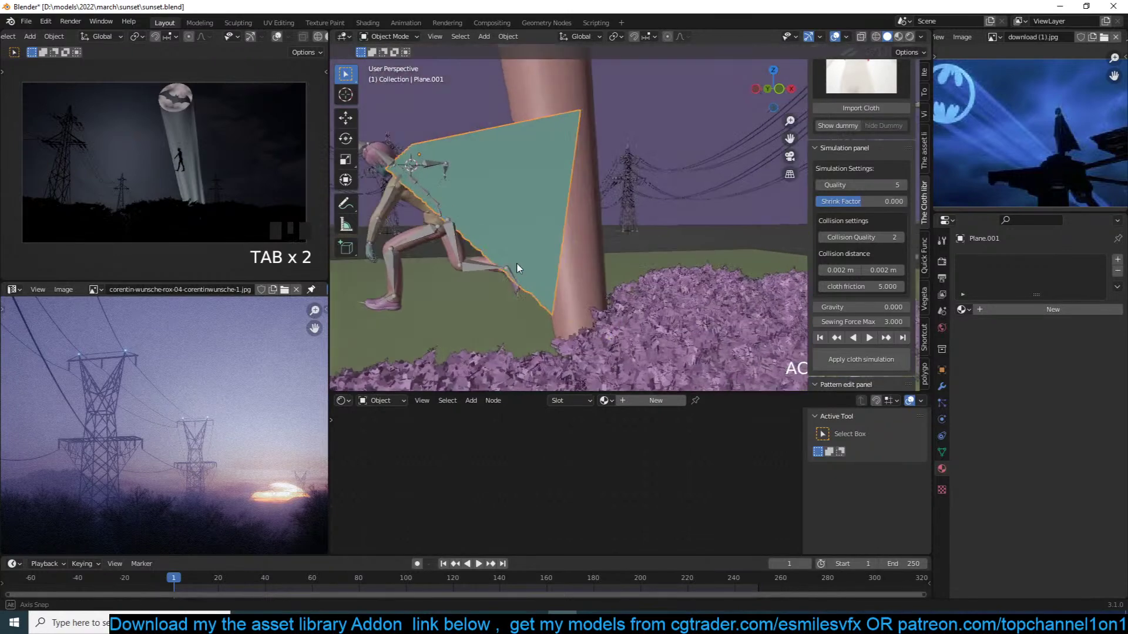
pyautogui.click(868, 337)
pyautogui.press('Escape')
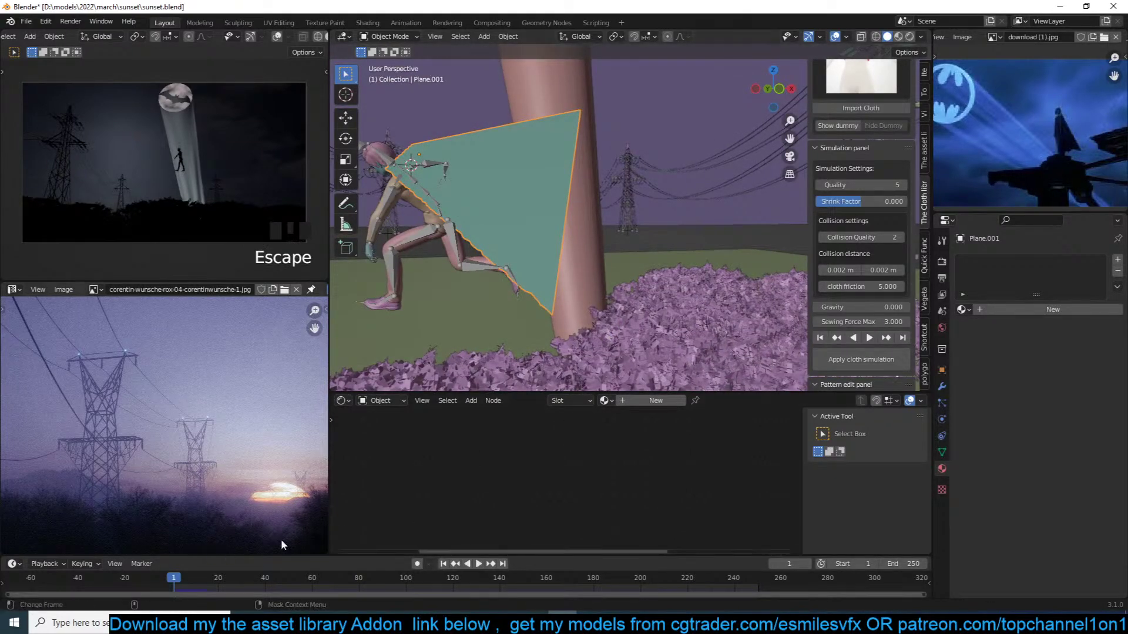
pyautogui.keyDown('shift'); pyautogui.rightClick(151, 584); pyautogui.keyUp('shift')
pyautogui.click(870, 338)
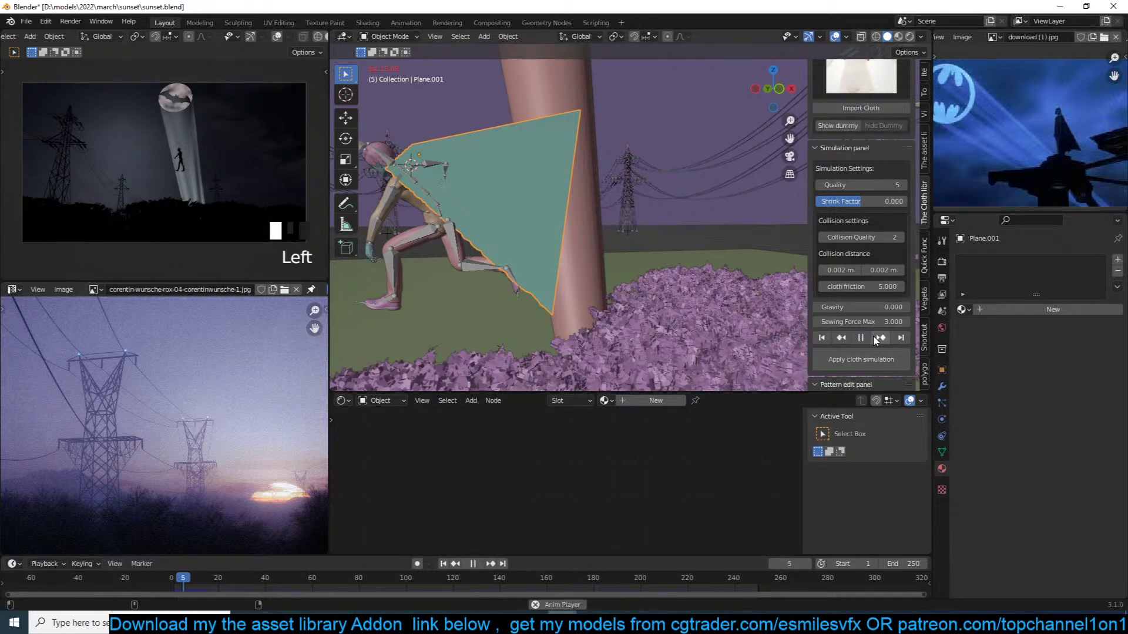
pyautogui.press('Escape')
pyautogui.keyDown('shift'); pyautogui.rightClick(746, 587); pyautogui.keyUp('shift')
pyautogui.press('space')
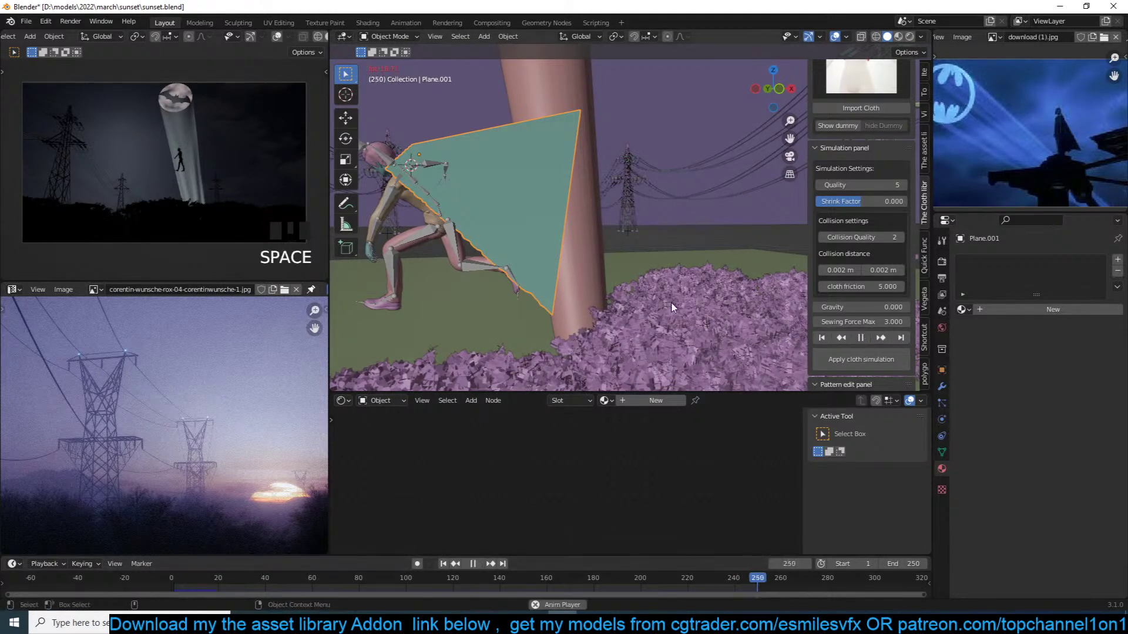
pyautogui.press('Escape')
# Show the cape's cloth physics properties, save the file, and briefly replay the simulation
pyautogui.scroll(-3, 866, 269)
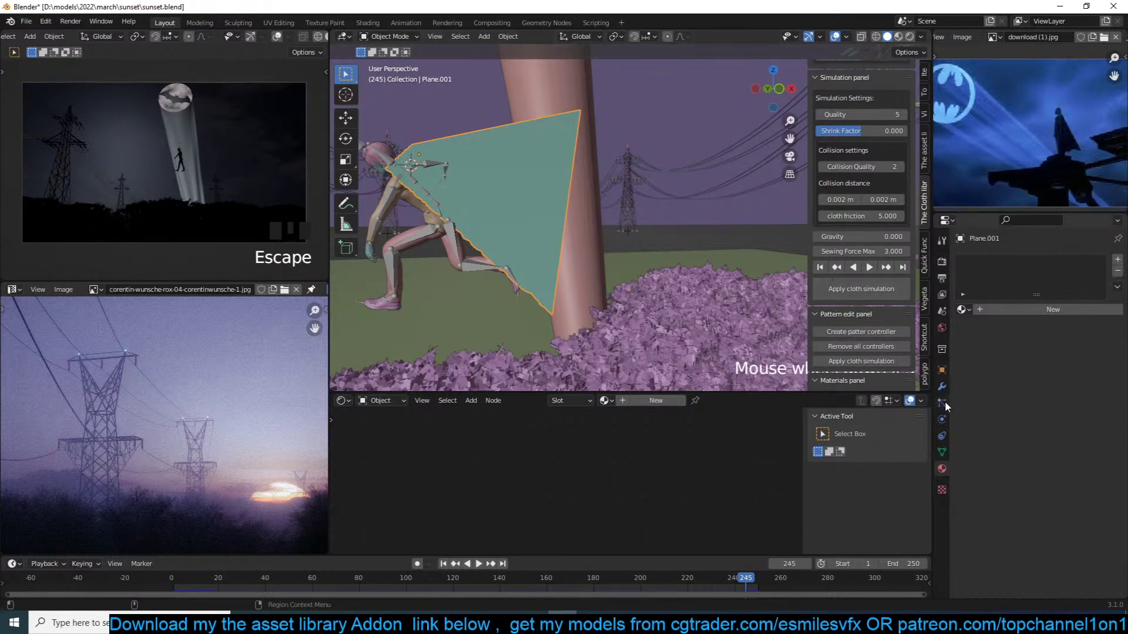
pyautogui.click(942, 419)
pyautogui.hotkey('ctrl', 's')
pyautogui.press('space')
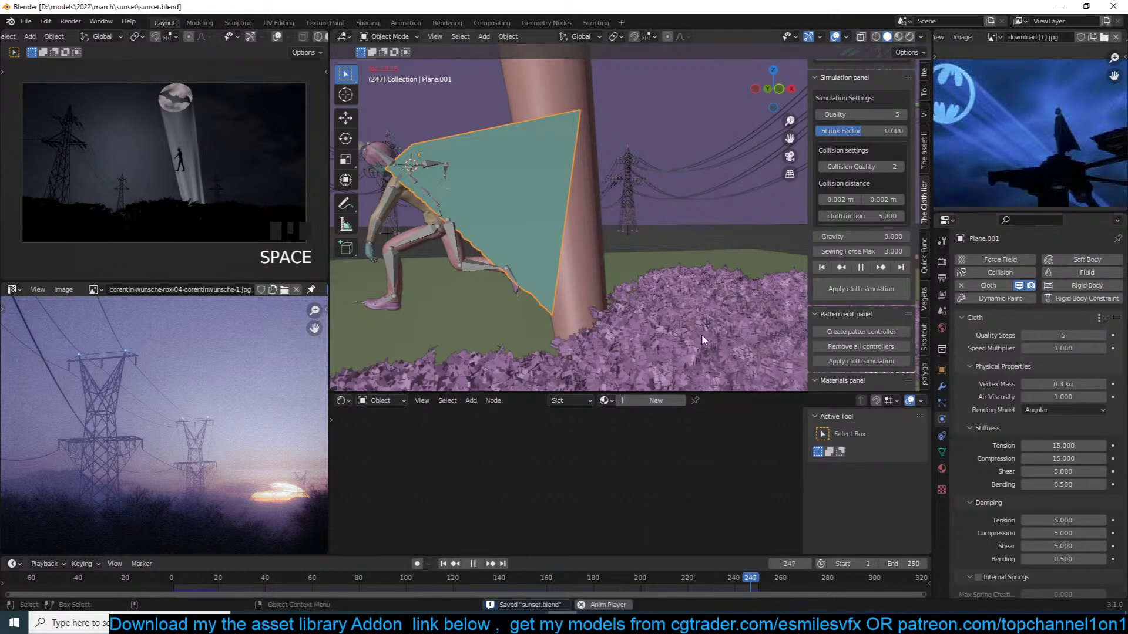
pyautogui.press('Escape')
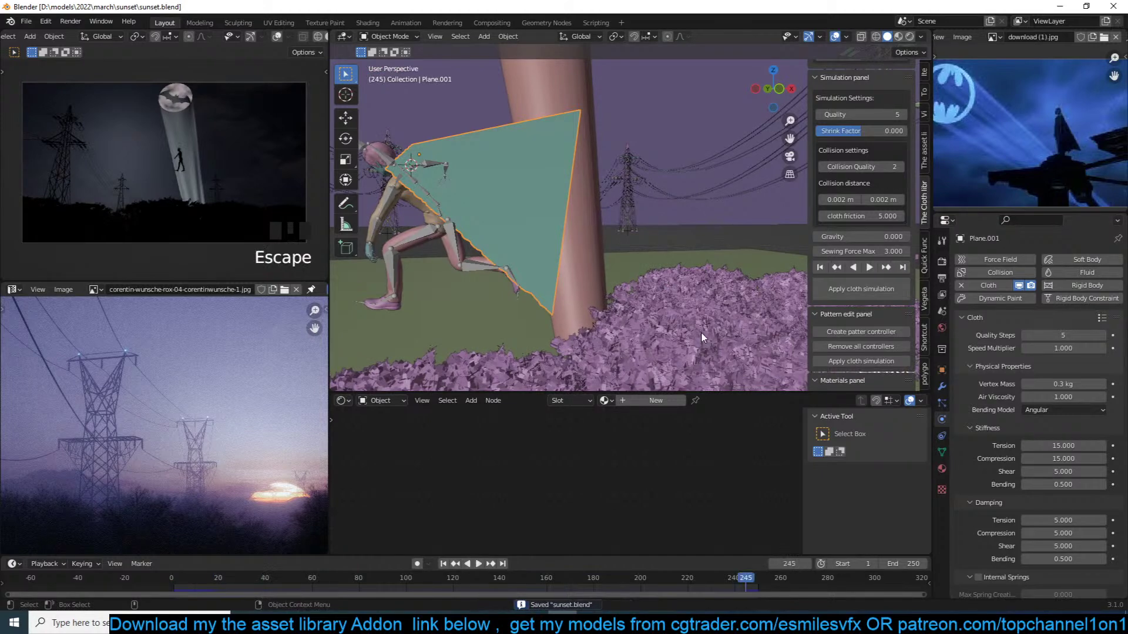
# Set the cape simulation's gravity to 1, test-play it, and return the timeline to frame 0
pyautogui.doubleClick(845, 237)
pyautogui.write('1')
pyautogui.click(762, 262)
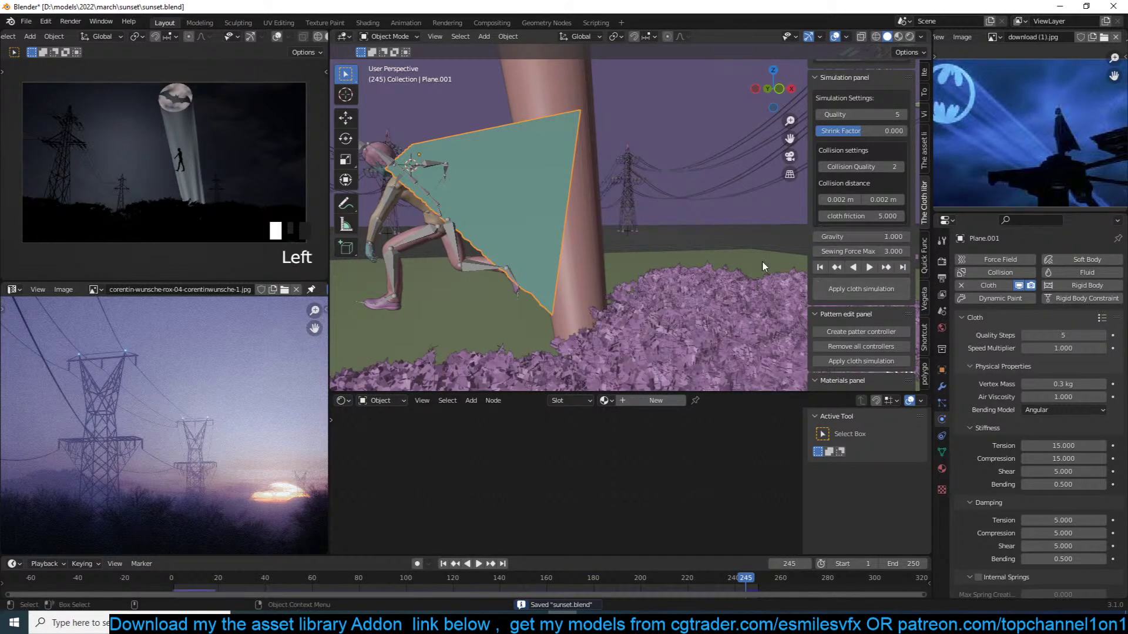
pyautogui.press('space')
pyautogui.press('Escape')
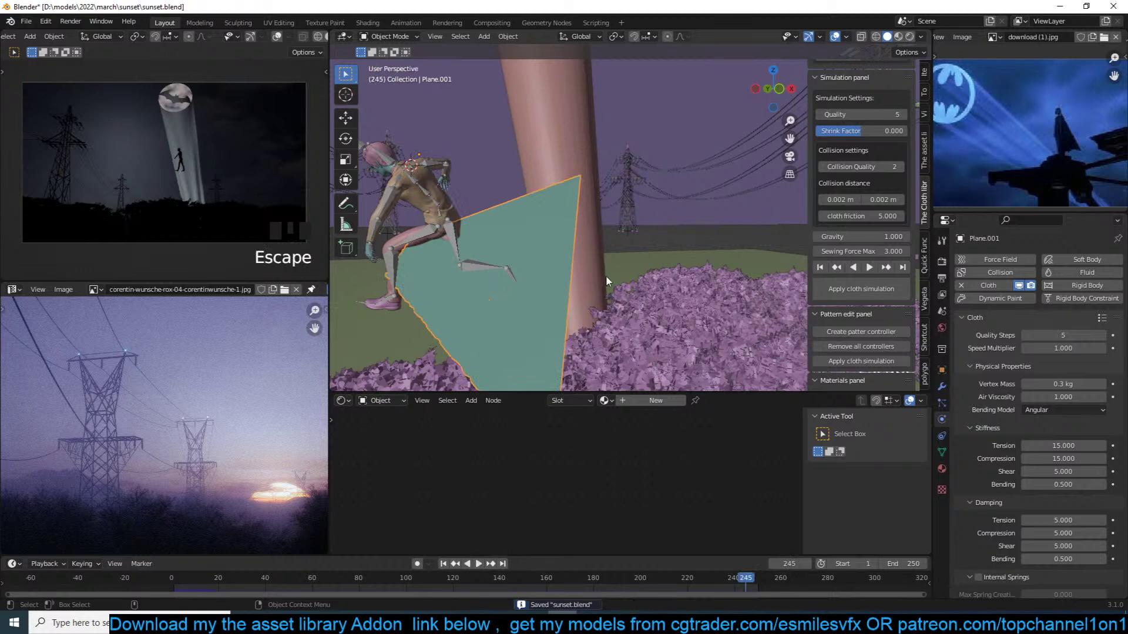
pyautogui.keyDown('shift'); pyautogui.rightClick(126, 580); pyautogui.keyUp('shift')
# Place the 3D cursor at the man's waist, save the file, and add a Wind force field there
pyautogui.moveTo(413, 335); pyautogui.dragTo(573, 265, button='middle')
pyautogui.keyDown('shift'); pyautogui.rightClick(636, 196); pyautogui.keyUp('shift')
pyautogui.hotkey('ctrl', 's')
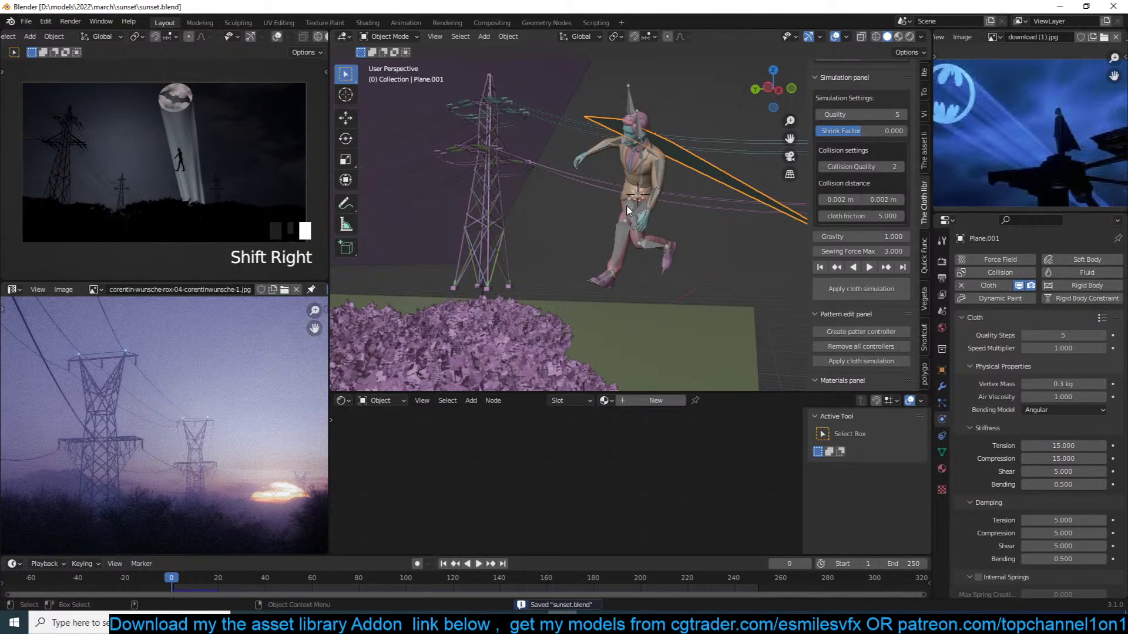
pyautogui.hotkey('shift', 'a')
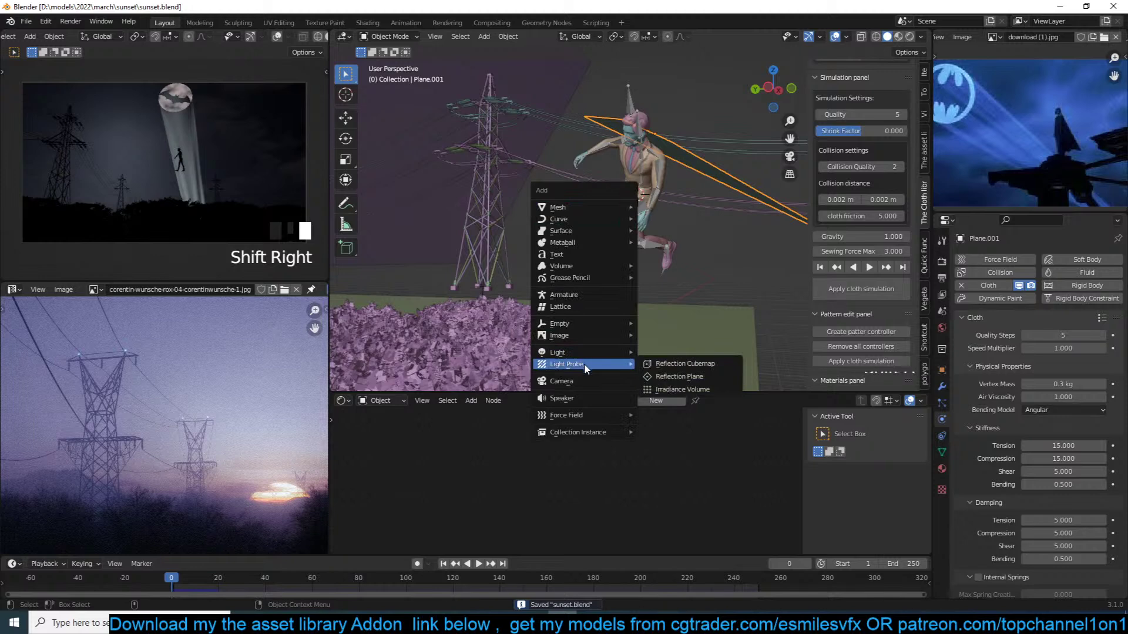
pyautogui.moveTo(611, 333)
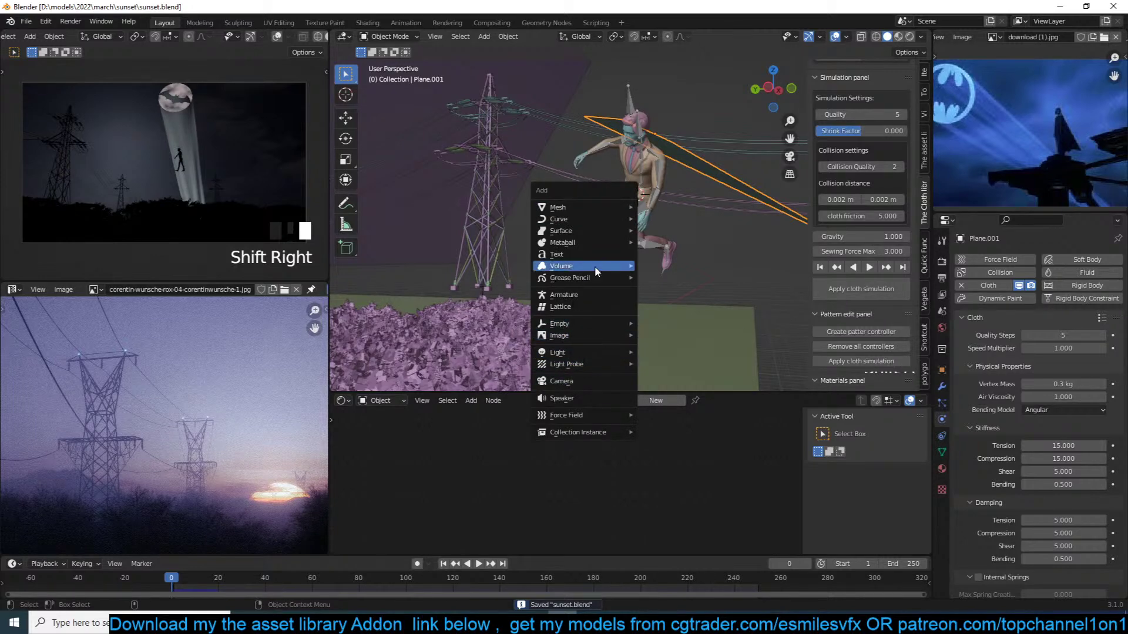
pyautogui.moveTo(605, 362)
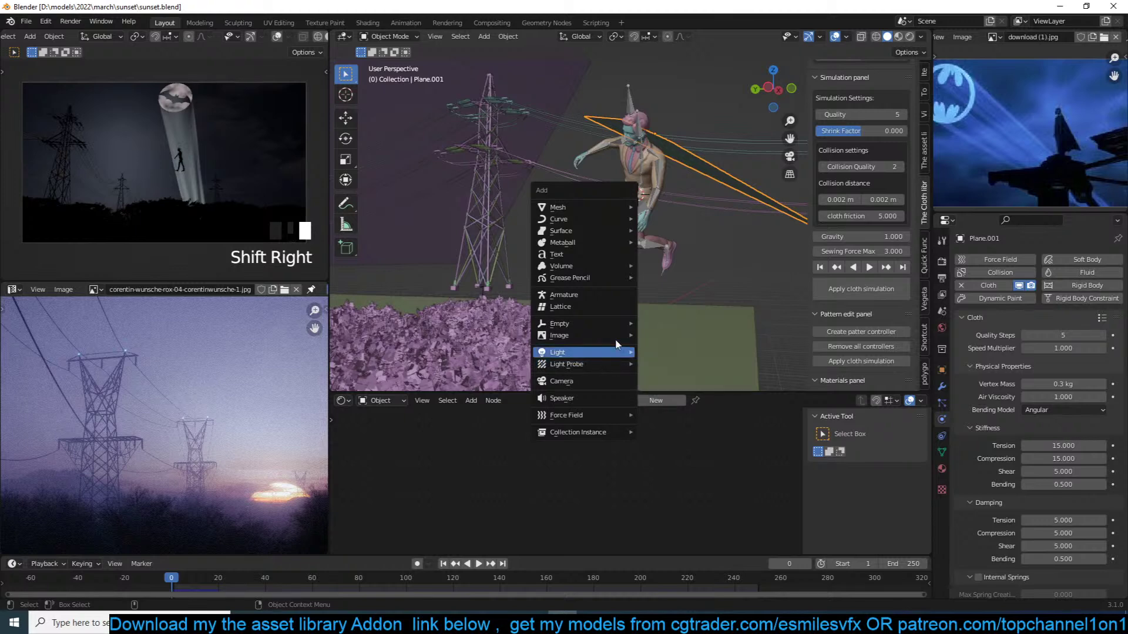
pyautogui.moveTo(601, 241)
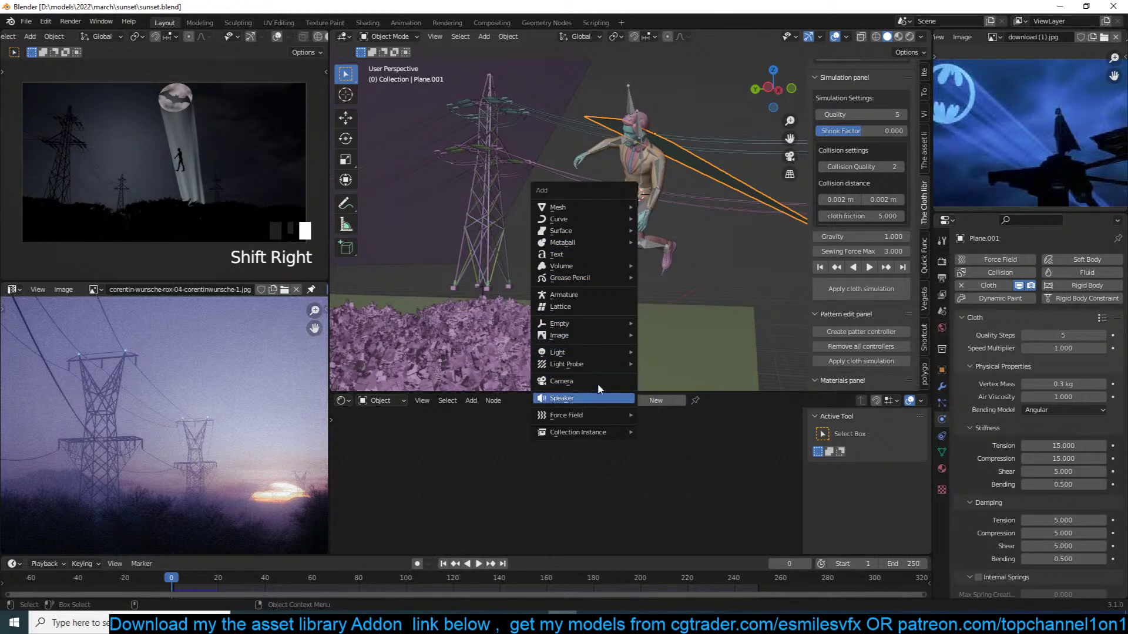
pyautogui.moveTo(585, 421)
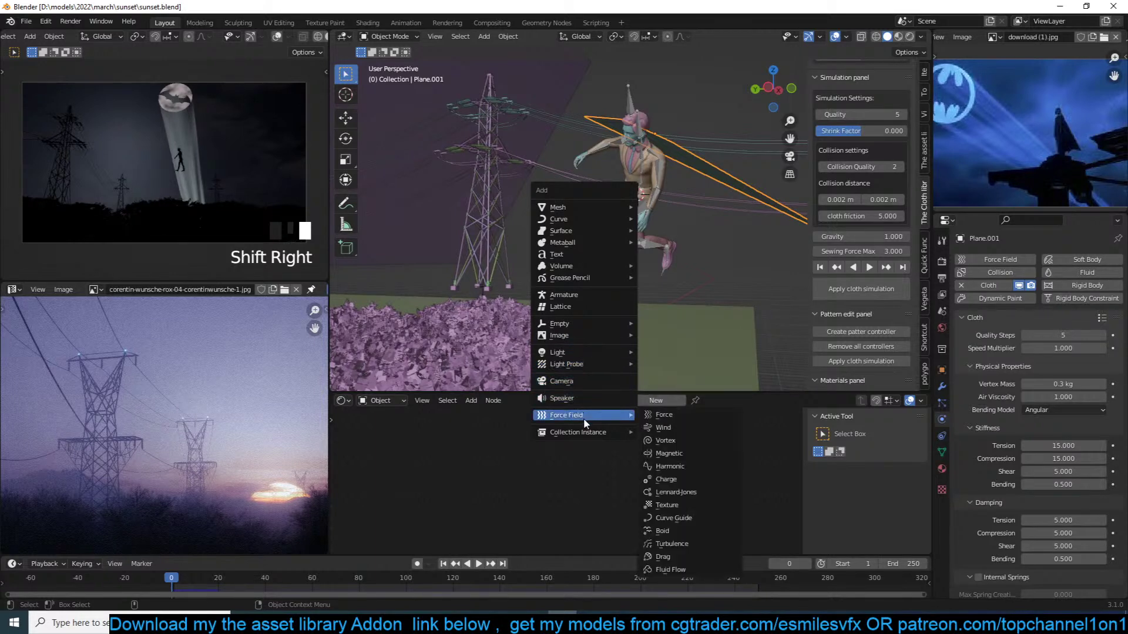
pyautogui.click(663, 428)
# Rotate the wind field to blow toward the trailing cape and move it in front of the man
pyautogui.press('r')
pyautogui.click(509, 317)
pyautogui.moveTo(520, 315); pyautogui.dragTo(578, 257, button='middle')
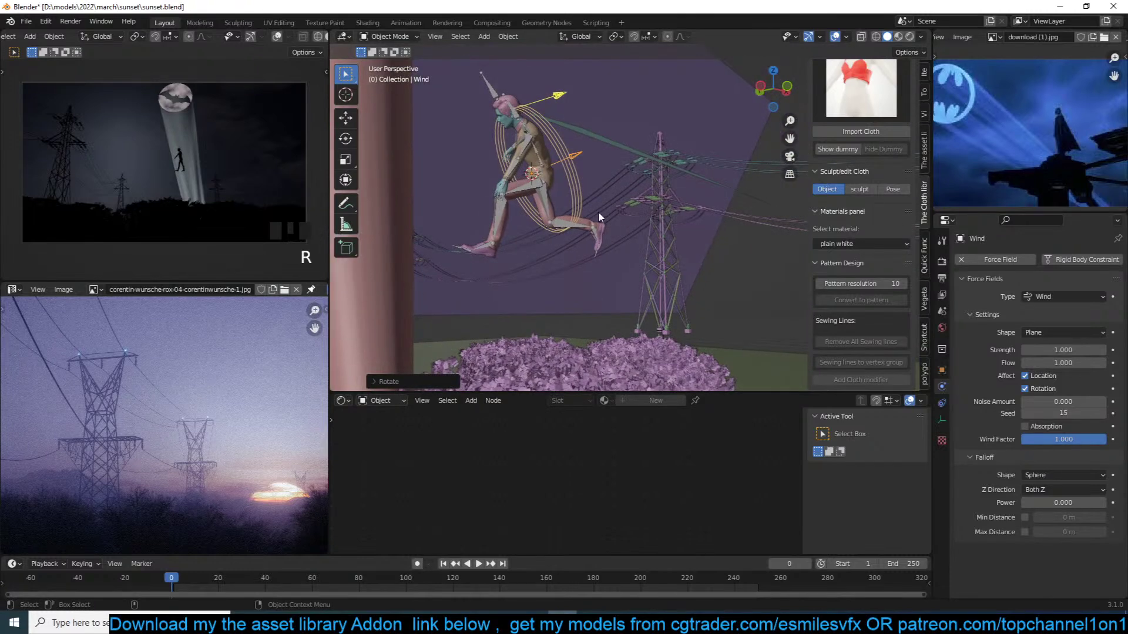
pyautogui.moveTo(596, 219); pyautogui.dragTo(572, 227, button='middle')
pyautogui.press('g')
pyautogui.click(442, 272)
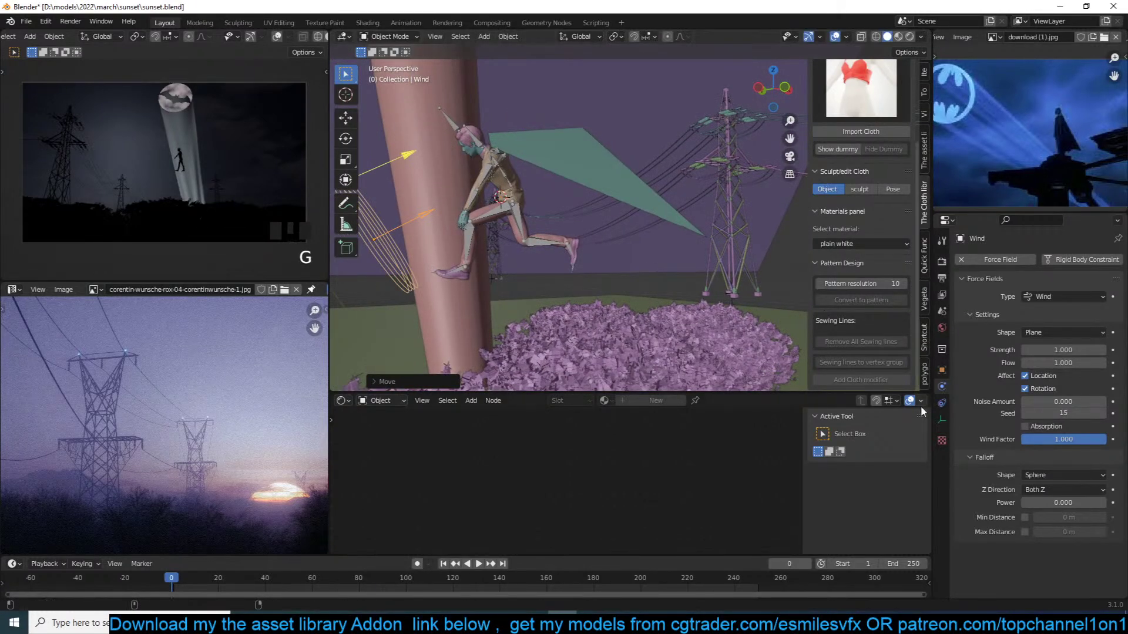
# Open the wind field's strength value for editing
pyautogui.click(1056, 350)
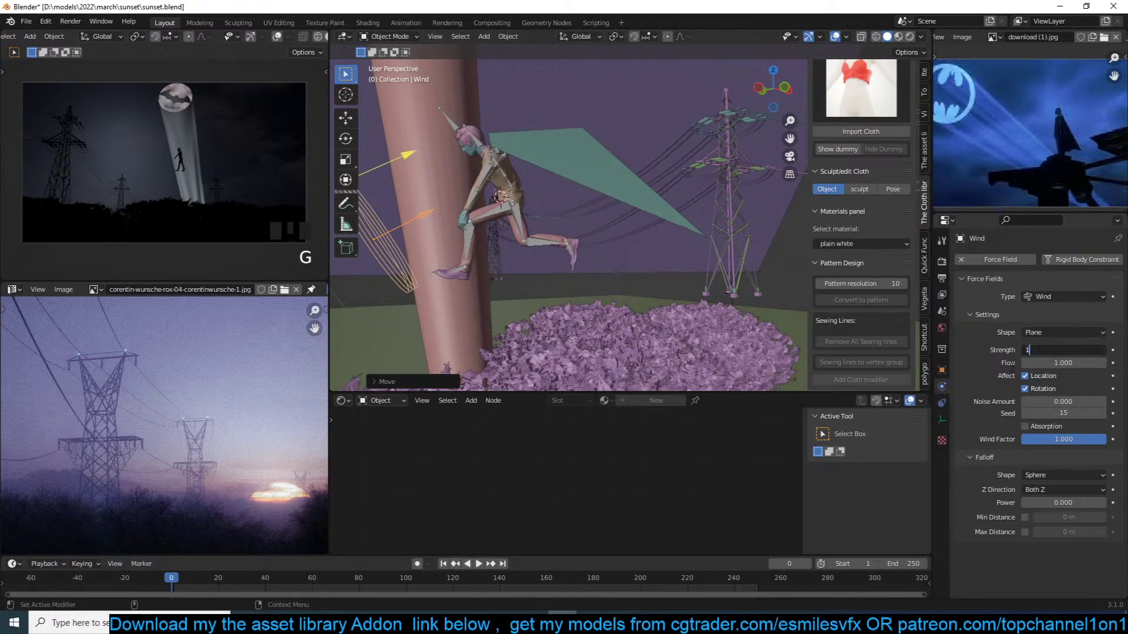
# Set the wind force field's strength to 10 and test it with a short playback
pyautogui.write('10')
pyautogui.press('Return')
pyautogui.scroll(-2, 628, 303)
pyautogui.scroll(-2, 629, 300)
pyautogui.moveTo(629, 299); pyautogui.dragTo(587, 314, button='middle')
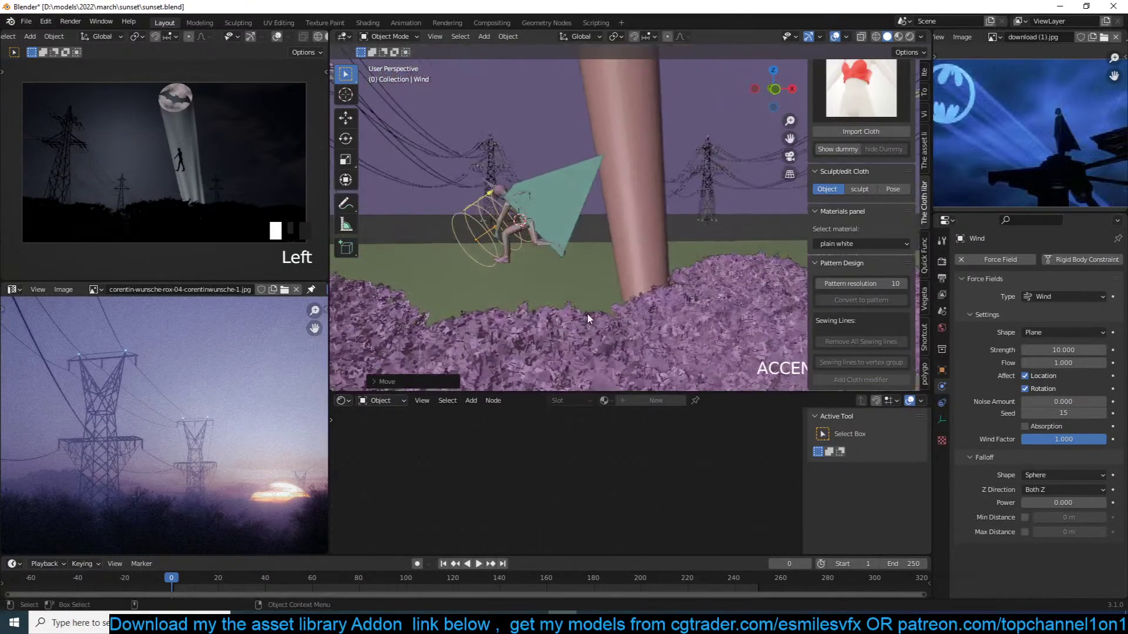
pyautogui.press('space')
pyautogui.press('Escape')
# Set the wind strength to 1000 and play the cloth simulation to test it on the cape
pyautogui.click(1057, 350)
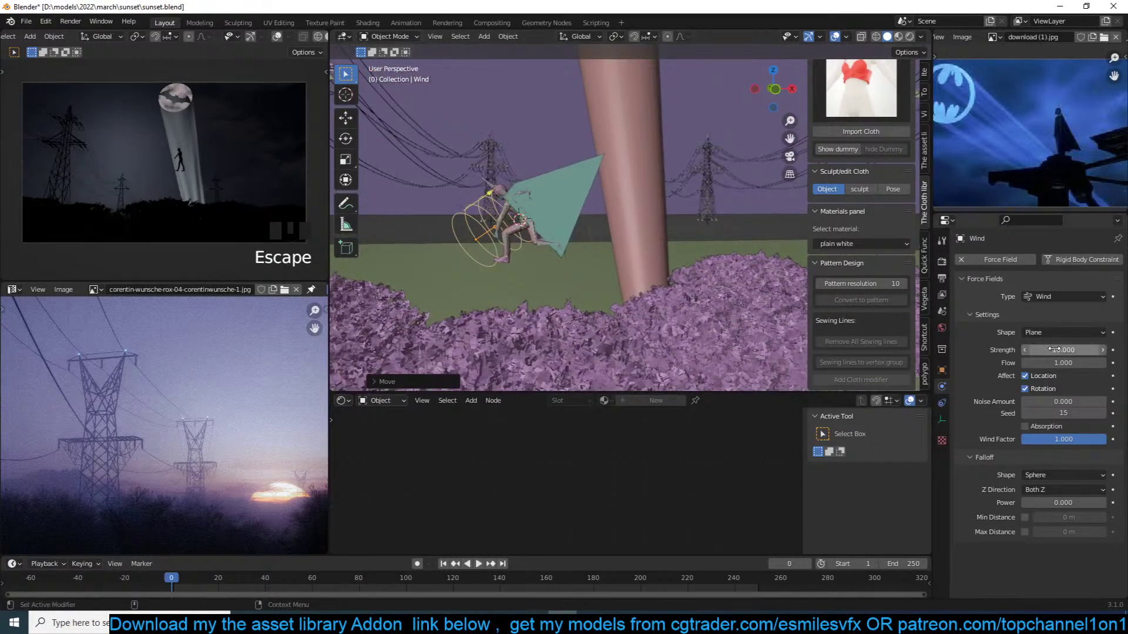
pyautogui.write('1000')
pyautogui.press('Return')
pyautogui.press('space')
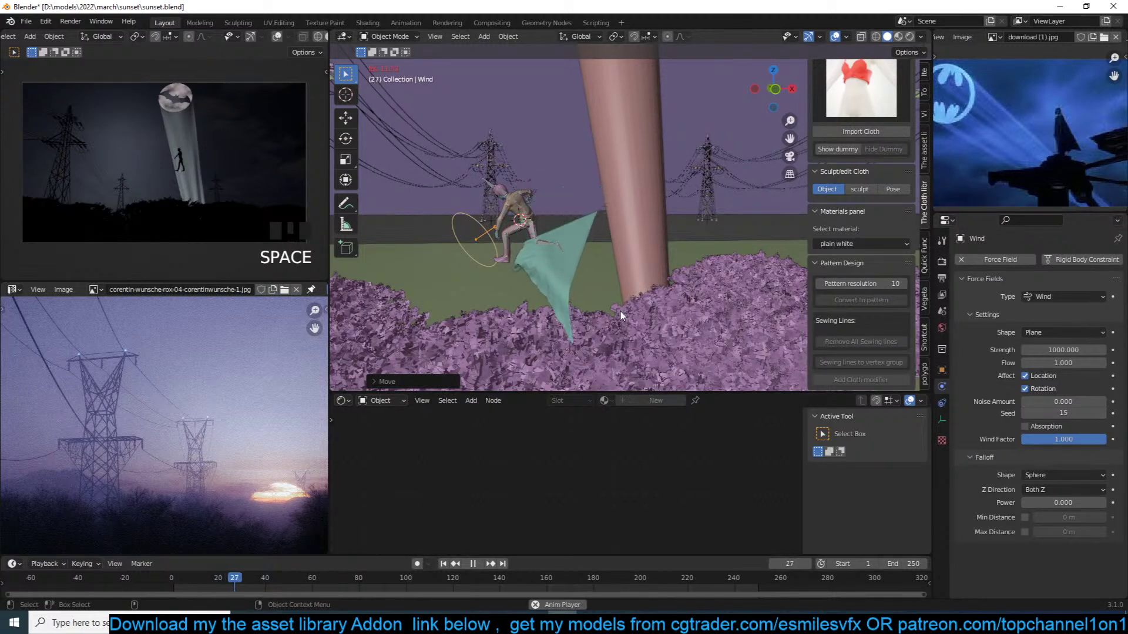
pyautogui.press('Escape')
# Set the cape cloth's vertex mass to 0.1 kg, test the simulation and save the file
pyautogui.click(545, 177)
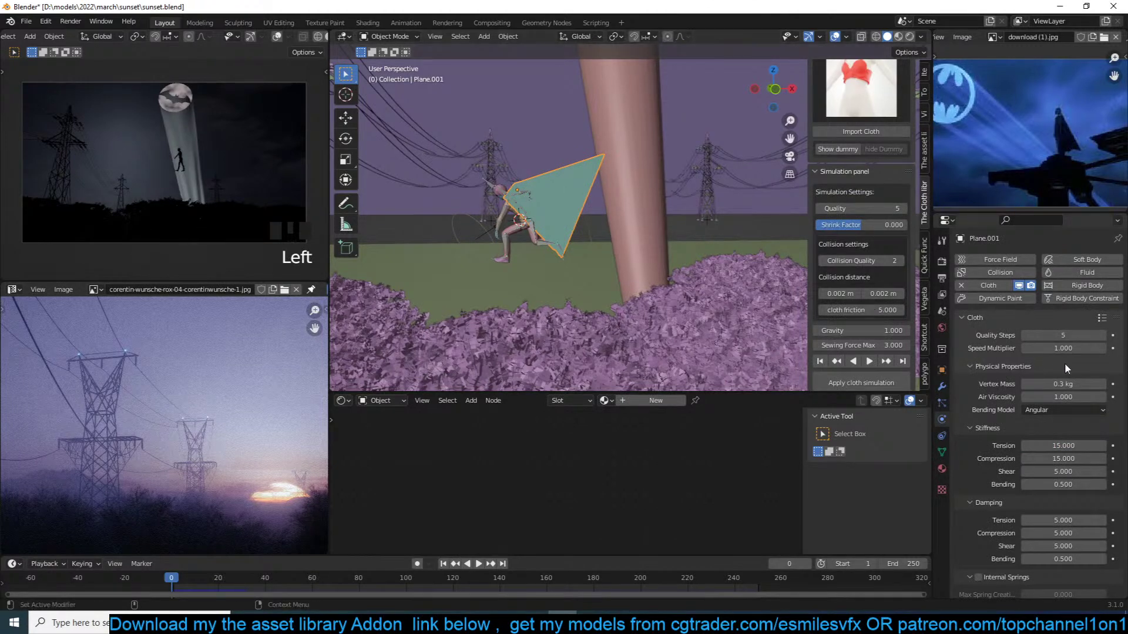
pyautogui.click(1068, 384)
pyautogui.write('.1')
pyautogui.press('Return')
pyautogui.press('space')
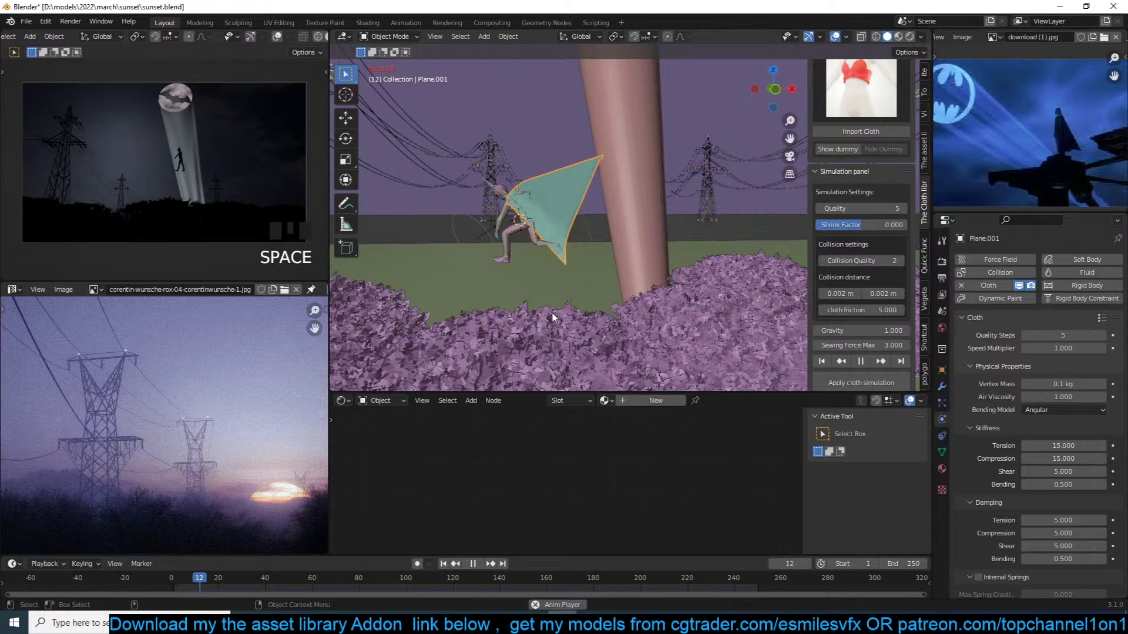
pyautogui.press('Escape')
pyautogui.moveTo(558, 282); pyautogui.dragTo(548, 317, button='middle')
pyautogui.moveTo(594, 264); pyautogui.dragTo(615, 261, button='middle')
pyautogui.hotkey('ctrl', 's')
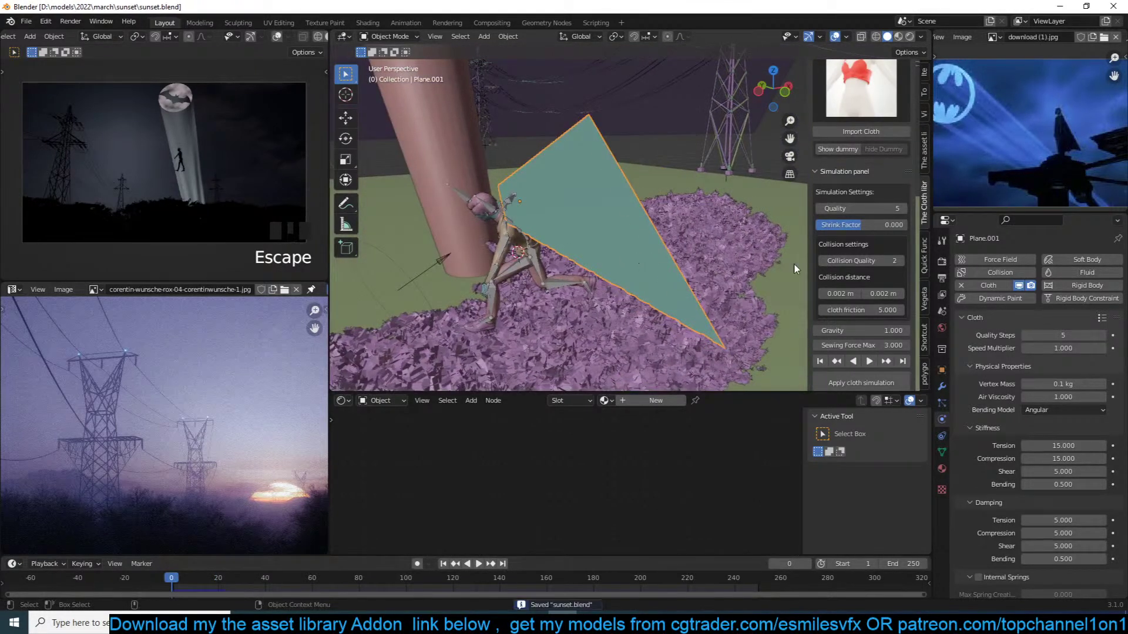
# Scale down and reposition the cape's neck-edge vertices with proportional editing, and save the file
pyautogui.scroll(-2, 810, 300)
pyautogui.press('Tab')
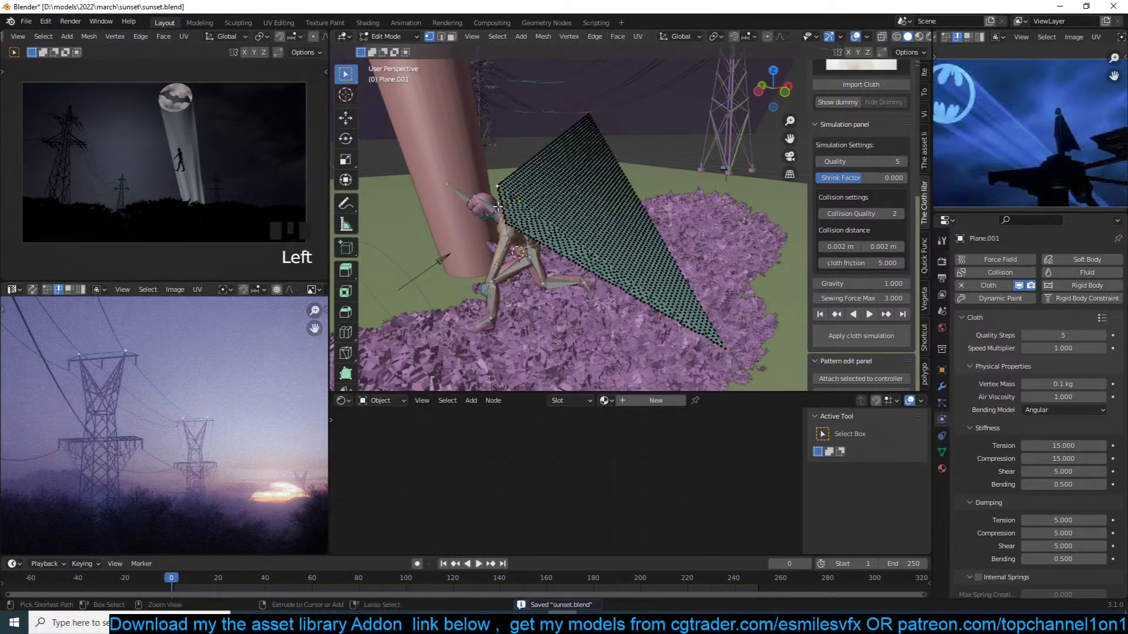
pyautogui.keyDown('ctrl'); pyautogui.click(499, 197); pyautogui.keyUp('ctrl')
pyautogui.moveTo(499, 217); pyautogui.dragTo(617, 216, button='middle')
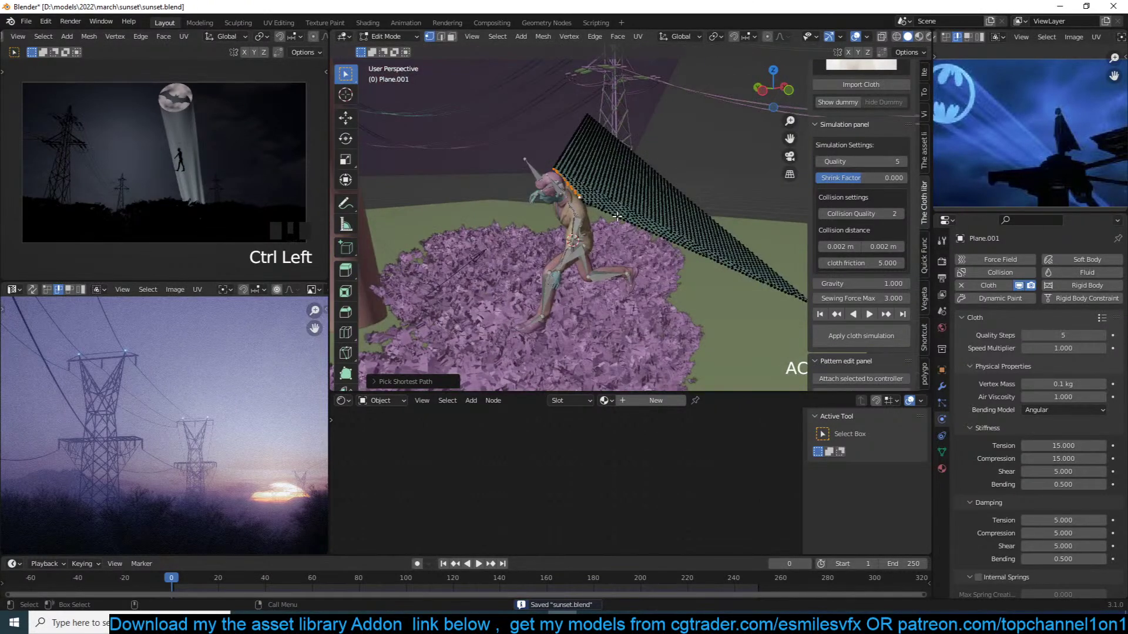
pyautogui.press('o')
pyautogui.press('s')
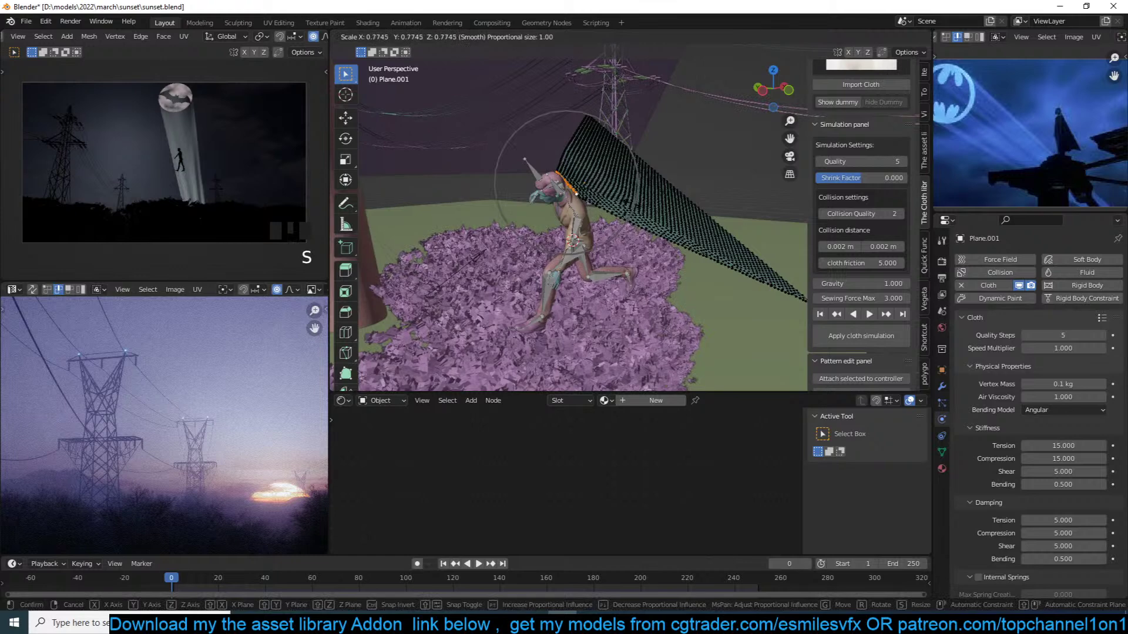
pyautogui.click(589, 203)
pyautogui.press('g')
pyautogui.click(595, 206)
pyautogui.press('Tab')
pyautogui.moveTo(630, 224); pyautogui.dragTo(603, 211, button='middle')
pyautogui.hotkey('ctrl', 's')
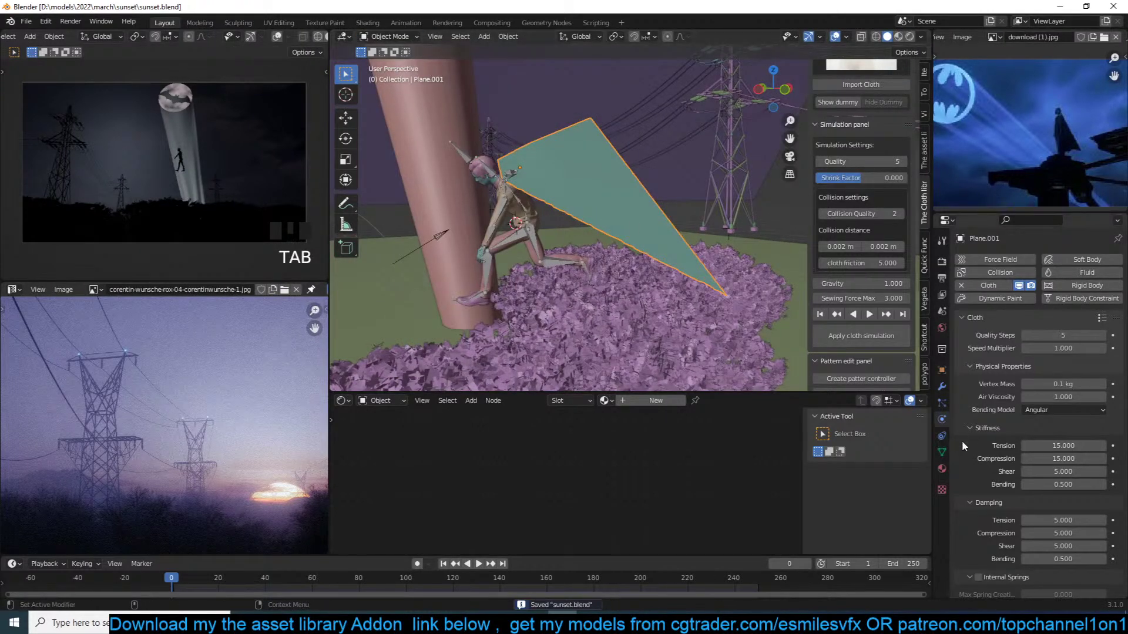
# Create a vertex group on the cape mesh, assign the selected neck-edge vertices to it and save
pyautogui.scroll(-8, 1002, 475)
pyautogui.press('Tab')
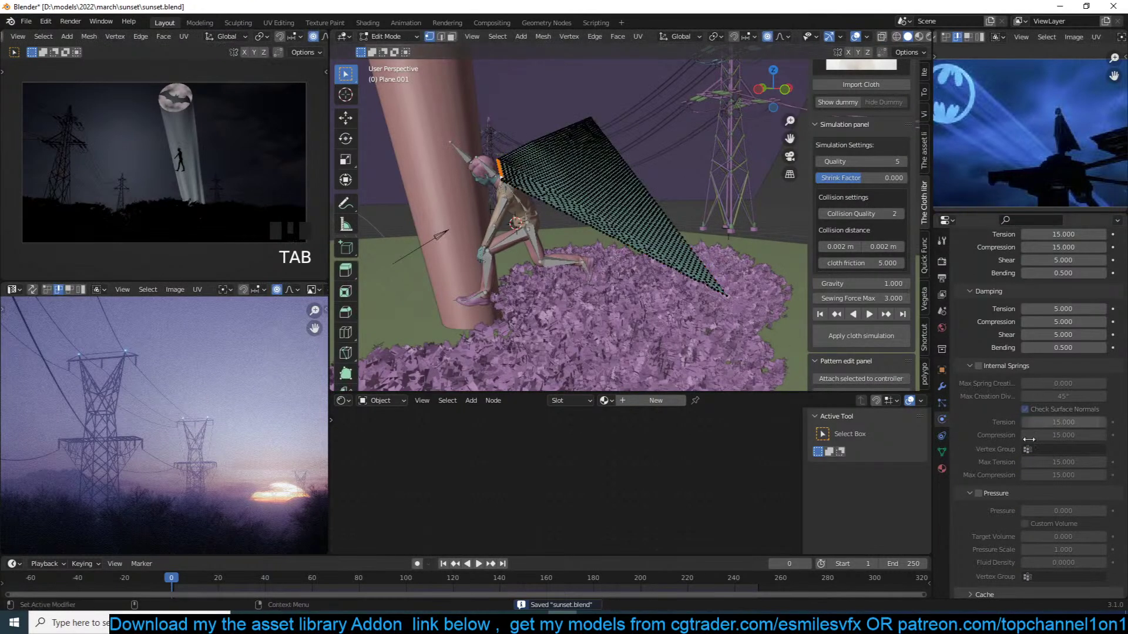
pyautogui.click(942, 452)
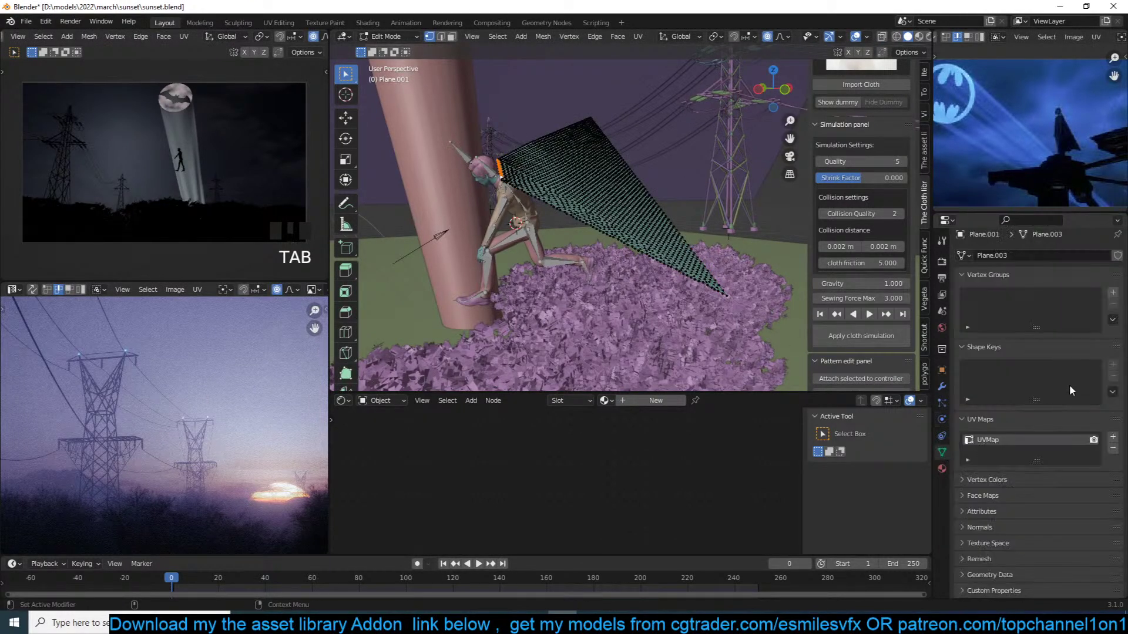
pyautogui.click(1112, 293)
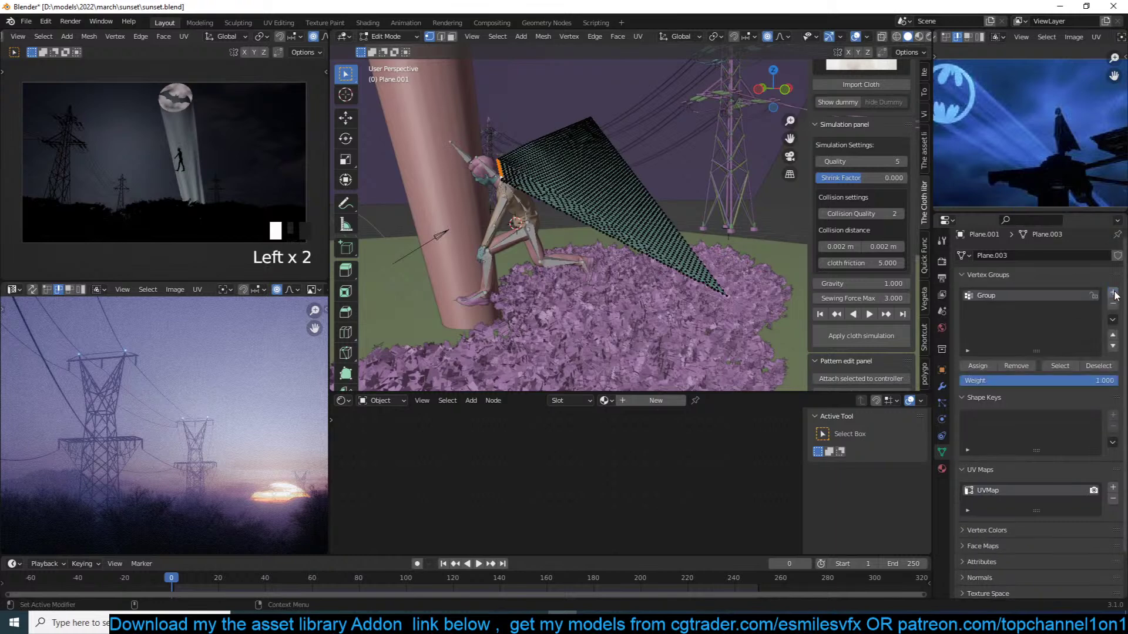
pyautogui.click(976, 366)
pyautogui.press('Tab')
pyautogui.moveTo(644, 242); pyautogui.dragTo(593, 242, button='middle')
pyautogui.hotkey('ctrl', 's')
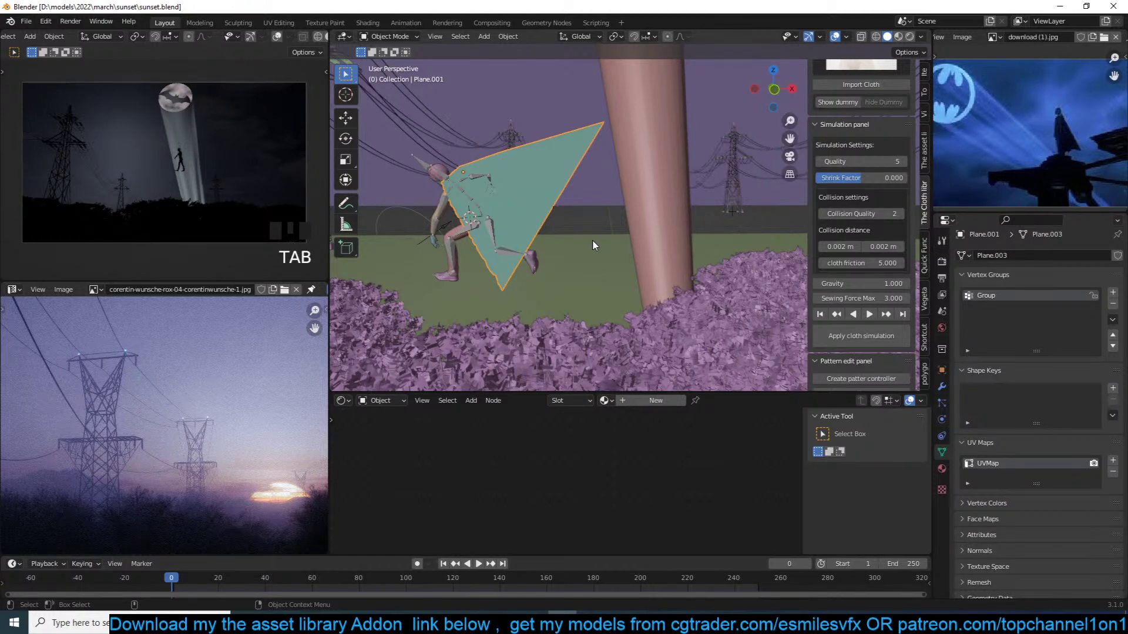
# Save the file and play the simulation to check how the cape behaves
pyautogui.click(565, 256)
pyautogui.moveTo(566, 255); pyautogui.dragTo(621, 253, button='middle')
pyautogui.hotkey('ctrl', 's')
pyautogui.hotkey('ctrl', 's')
pyautogui.scroll(5, 603, 259)
pyautogui.scroll(-4, 622, 253)
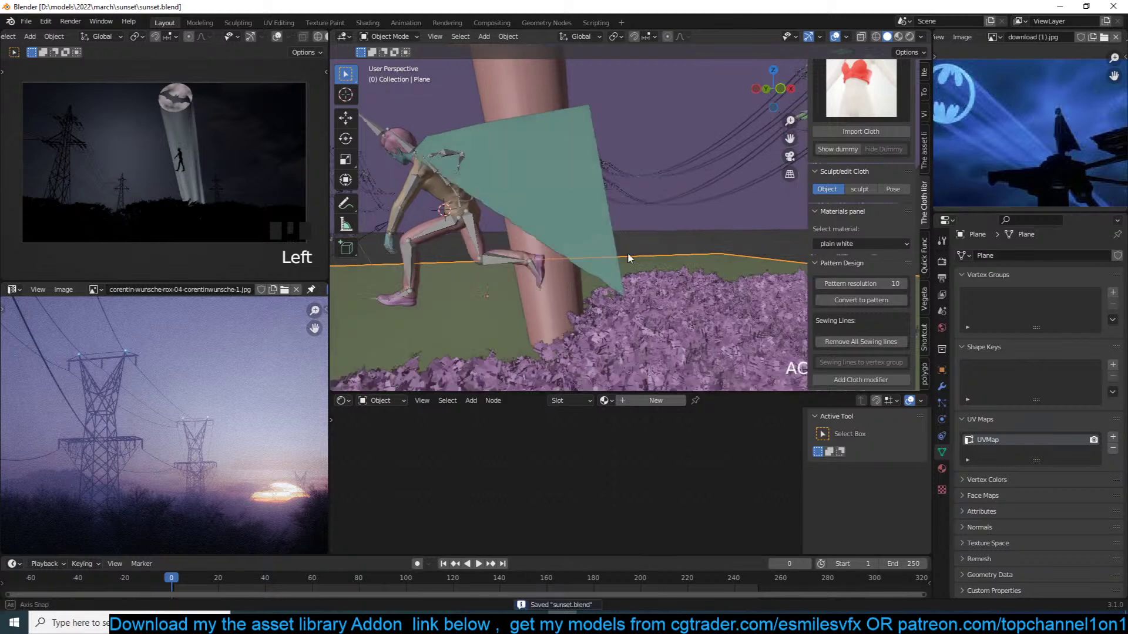
pyautogui.press('space')
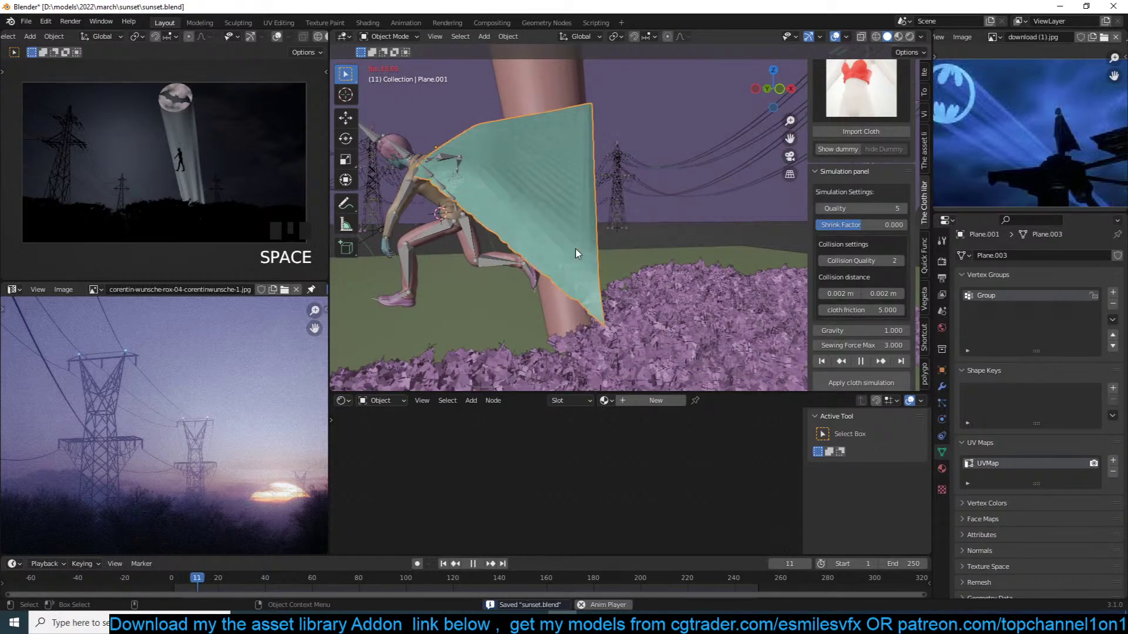
pyautogui.press('Escape')
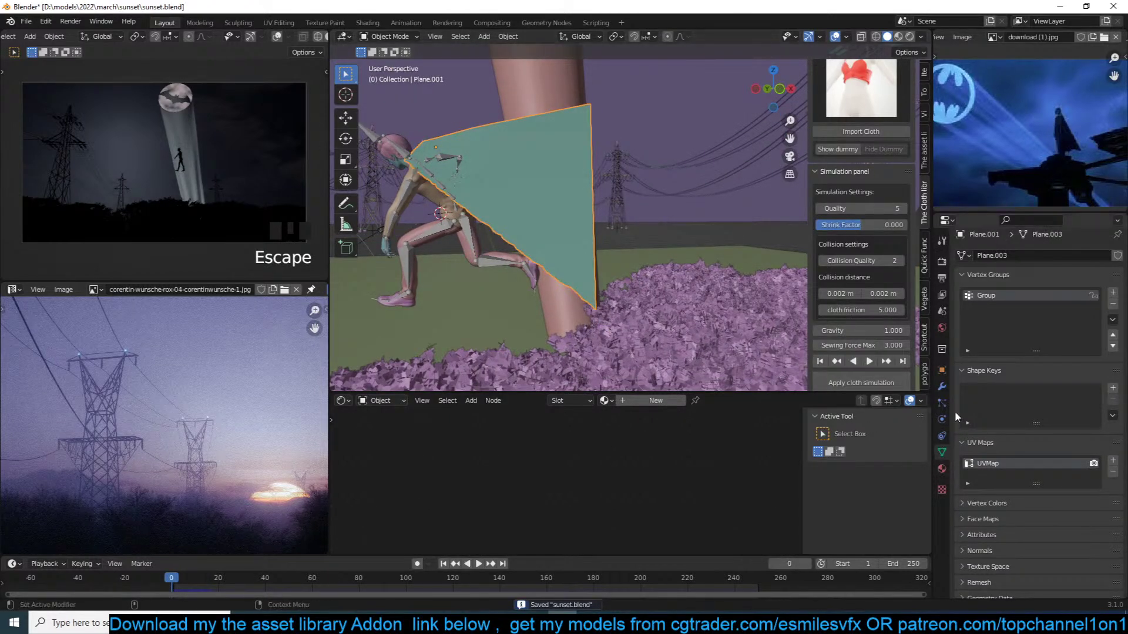
# Set the cape's cloth pin group to the vertex group "Group" and save the file
pyautogui.click(942, 386)
pyautogui.click(942, 421)
pyautogui.scroll(-10, 998, 423)
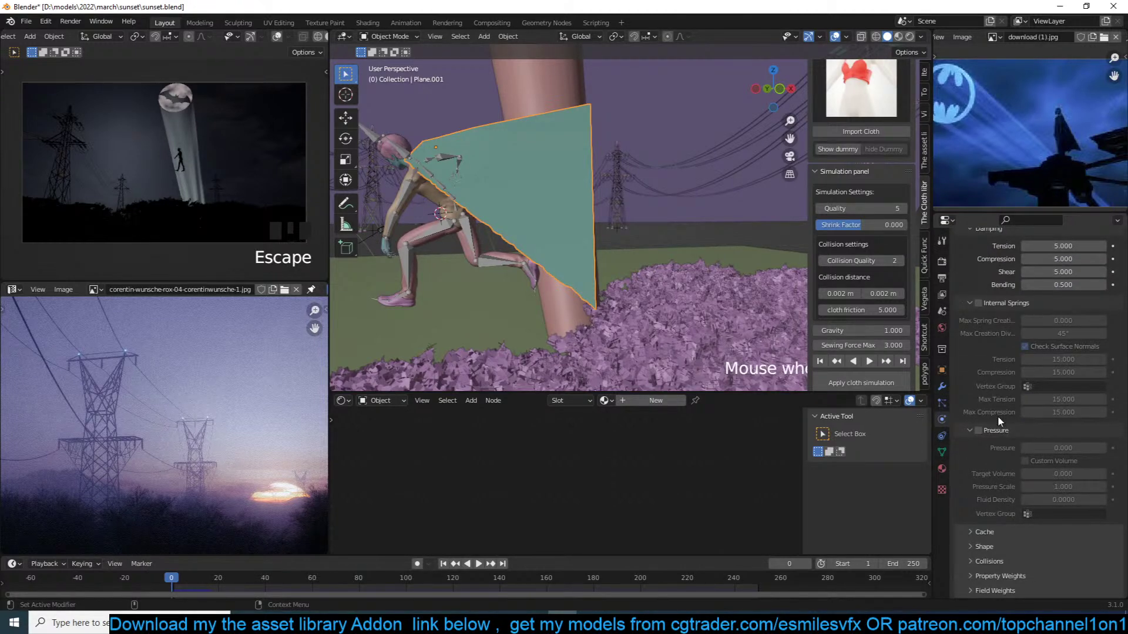
pyautogui.click(984, 547)
pyautogui.scroll(-2, 989, 552)
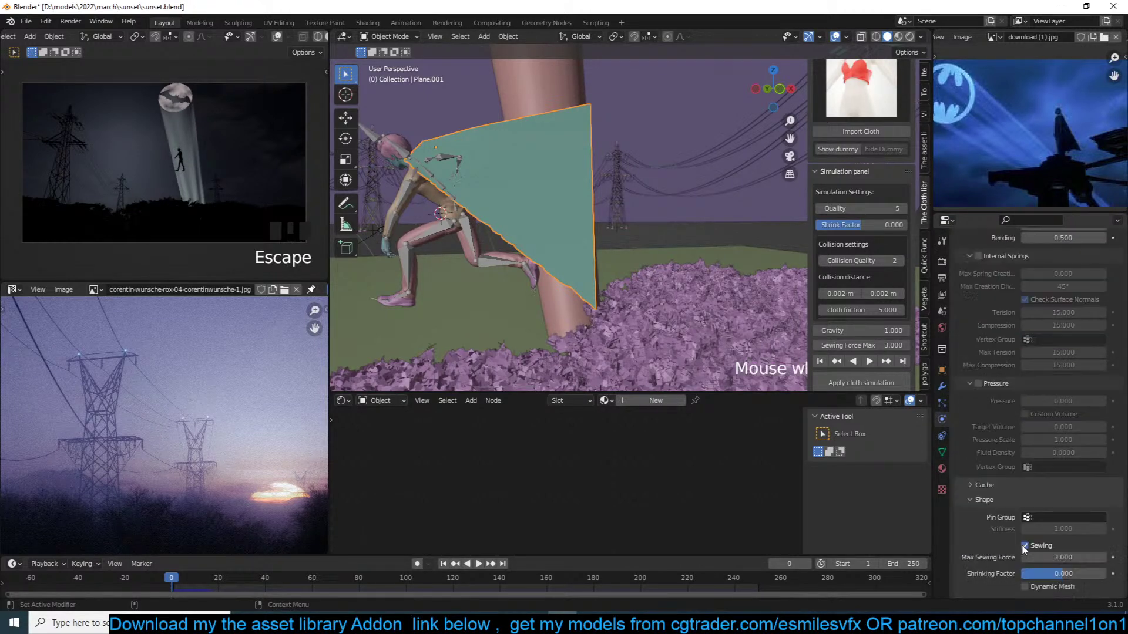
pyautogui.click(1059, 519)
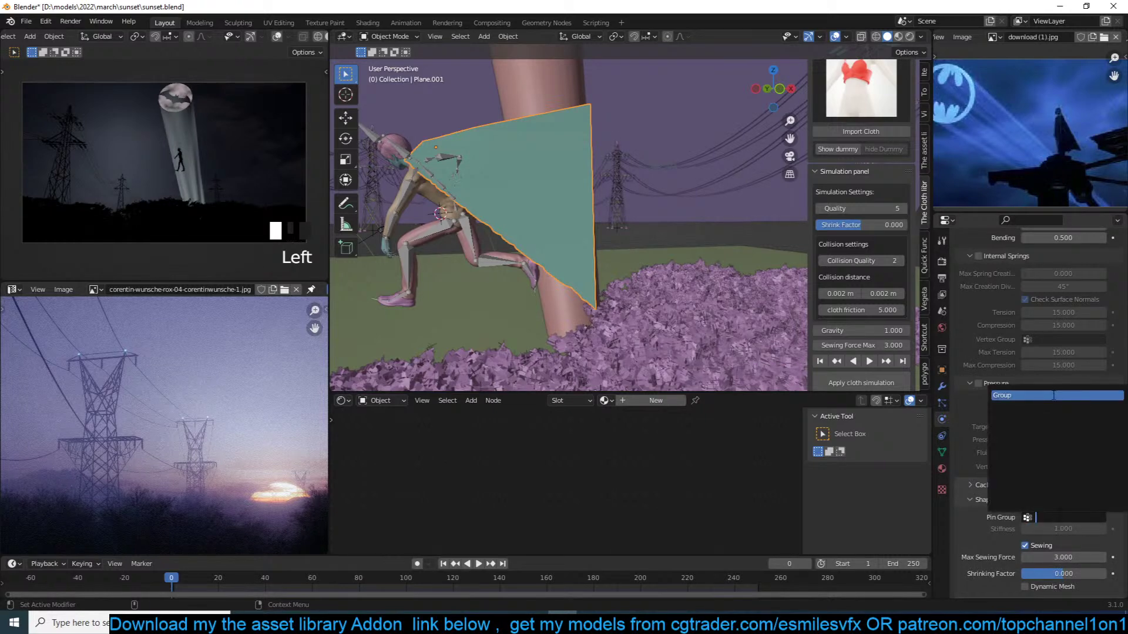
pyautogui.click(1057, 396)
pyautogui.hotkey('ctrl', 's')
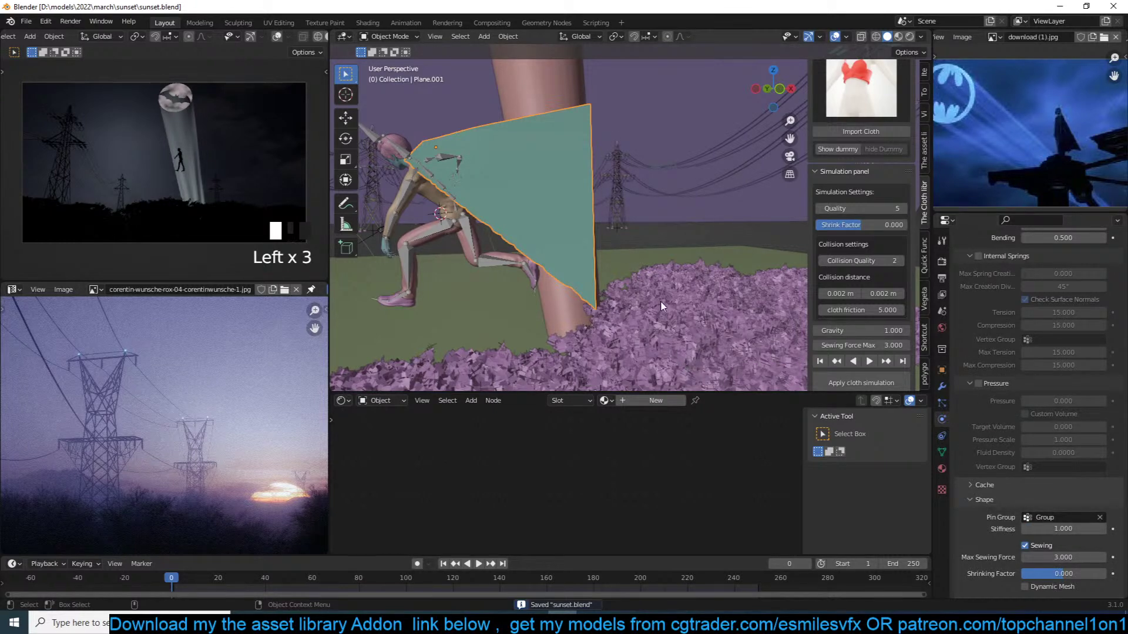
# Play the pinned cape simulation to frame 28 and update the rendered camera preview
pyautogui.moveTo(660, 307); pyautogui.dragTo(627, 315, button='middle')
pyautogui.press('space')
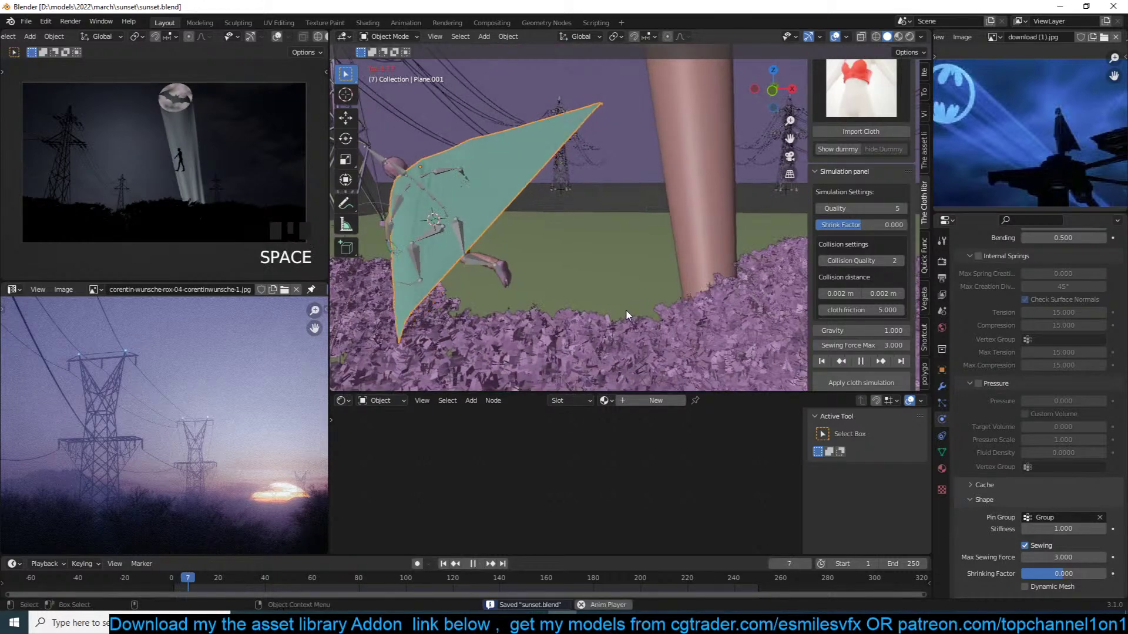
pyautogui.press('space')
pyautogui.moveTo(626, 316); pyautogui.dragTo(686, 291, button='middle')
pyautogui.press('KP_0')
pyautogui.rightClick(562, 170)
pyautogui.rightClick(562, 170)
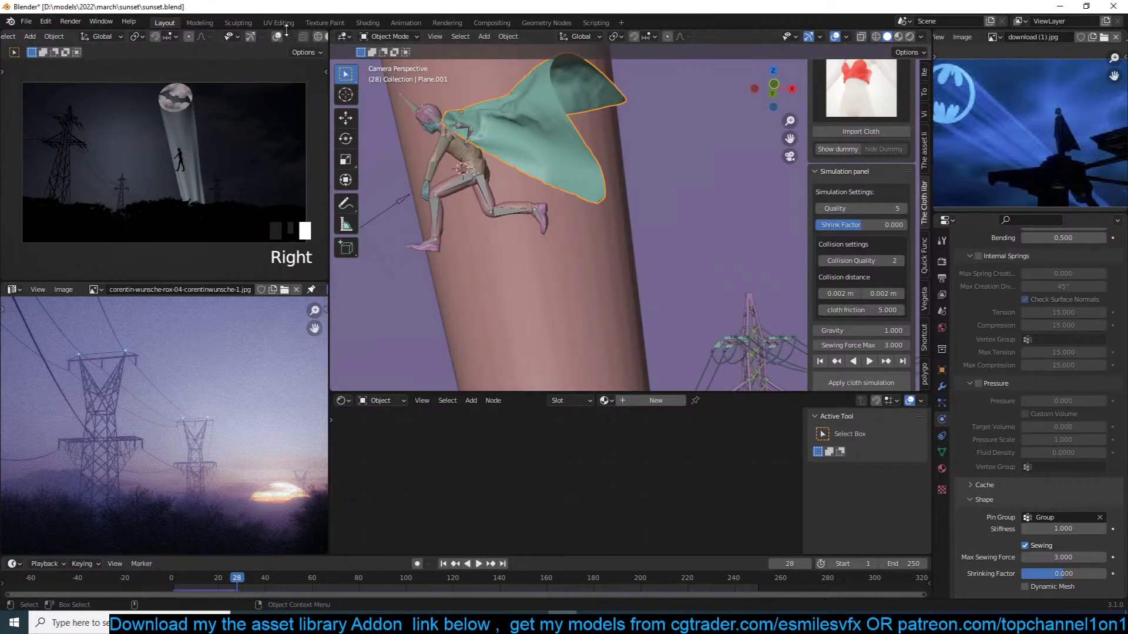
pyautogui.scroll(-4, 287, 35)
pyautogui.click(319, 37)
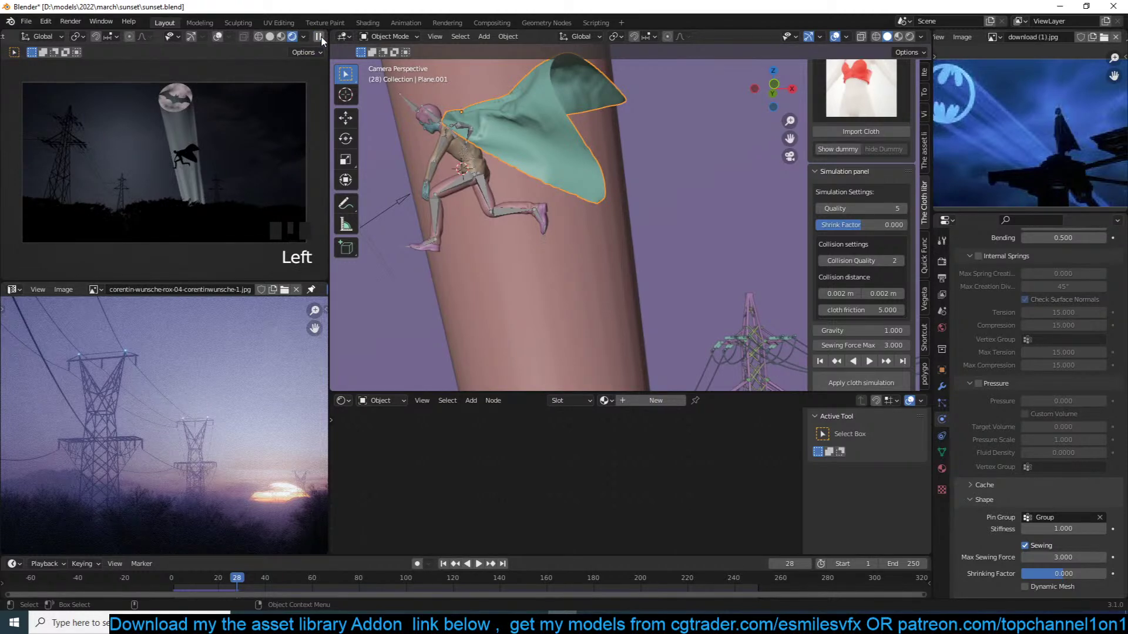
# Place the 3D cursor on the caped character and add an area light there
pyautogui.moveTo(504, 157); pyautogui.dragTo(535, 184, button='middle')
pyautogui.scroll(-4, 588, 118)
pyautogui.scroll(6, 585, 124)
pyautogui.hotkey('alt', 'a')
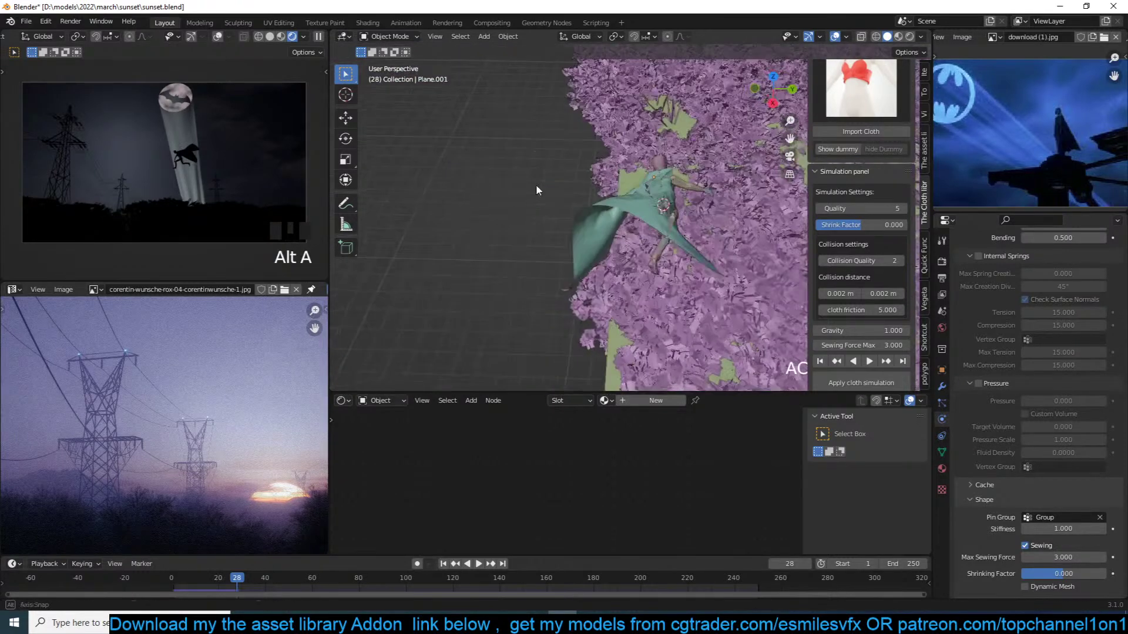
pyautogui.keyDown('shift'); pyautogui.rightClick(664, 189); pyautogui.keyUp('shift')
pyautogui.hotkey('shift', 'a')
pyautogui.moveTo(662, 193)
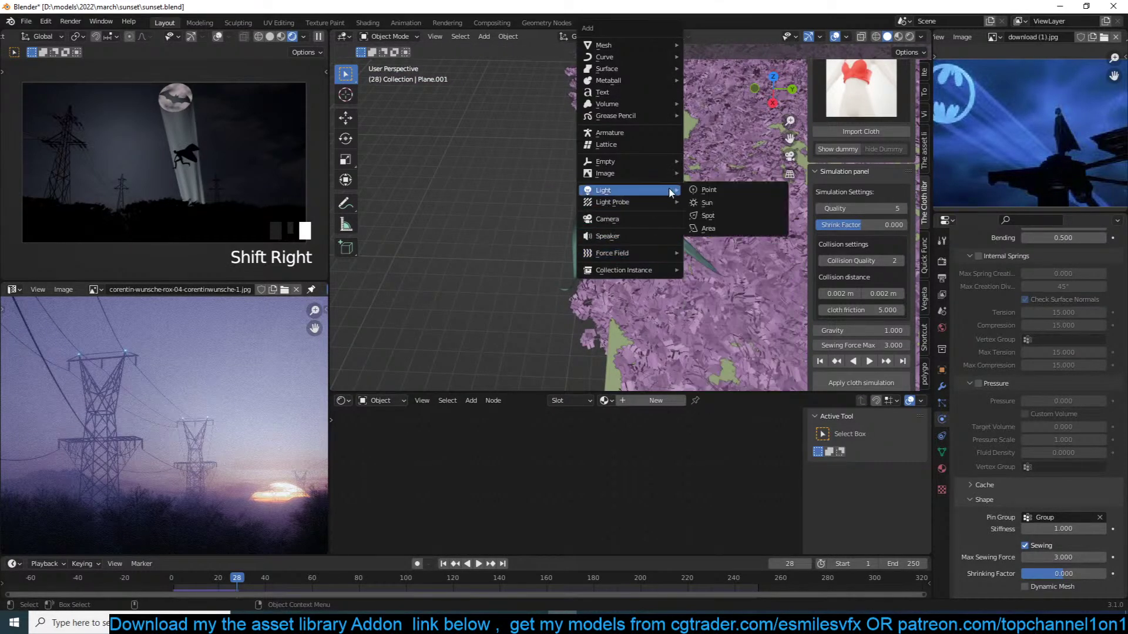
pyautogui.click(727, 229)
# Rotate and move the area light so it sits above the character, angled down at the figure
pyautogui.press('`')
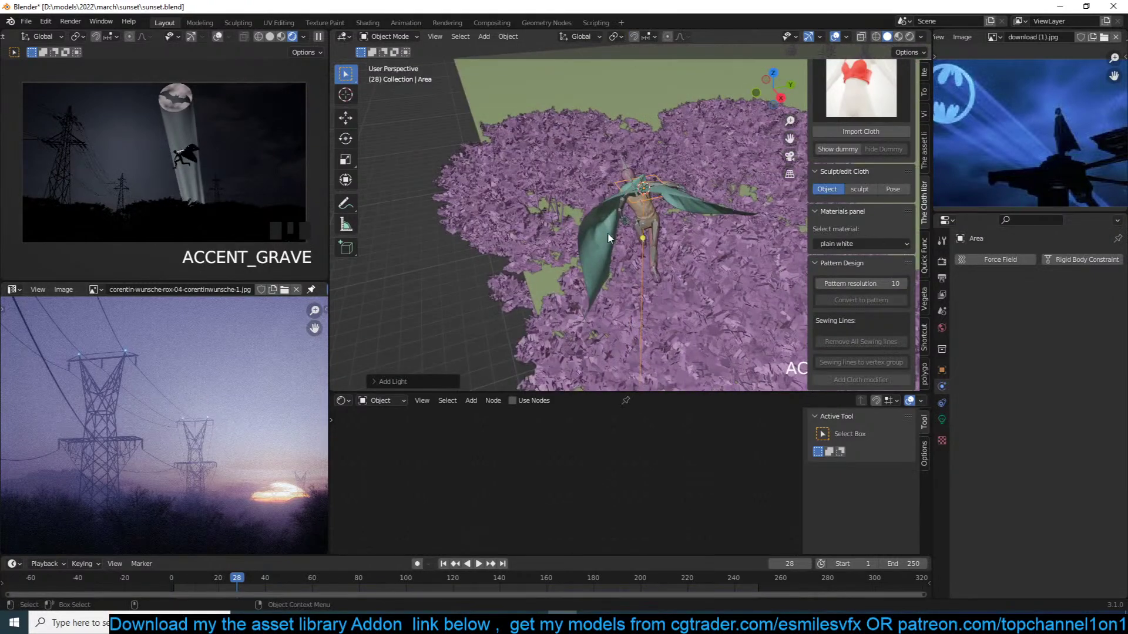
pyautogui.press('r')
pyautogui.click(685, 135)
pyautogui.press('g')
pyautogui.click(676, 169)
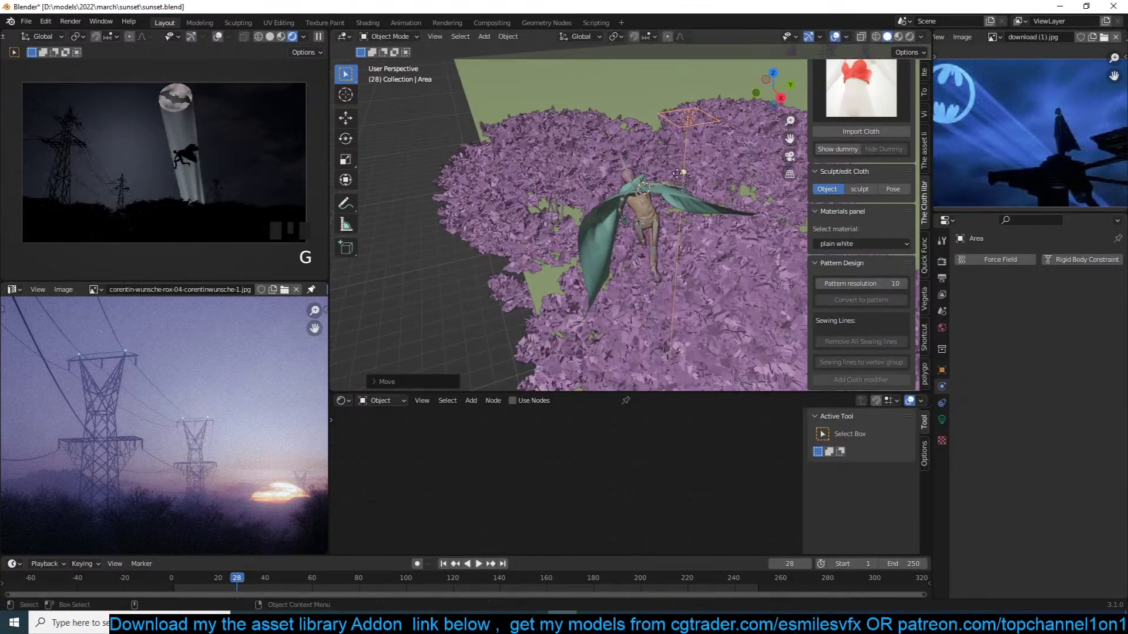
pyautogui.press('r')
pyautogui.click(660, 189)
pyautogui.press('`')
pyautogui.press('g')
pyautogui.click(640, 163)
# Duplicate the cape in place
pyautogui.press('`')
pyautogui.scroll(4, 581, 217)
pyautogui.press('`')
pyautogui.scroll(-2, 720, 192)
pyautogui.press('`')
pyautogui.press('`')
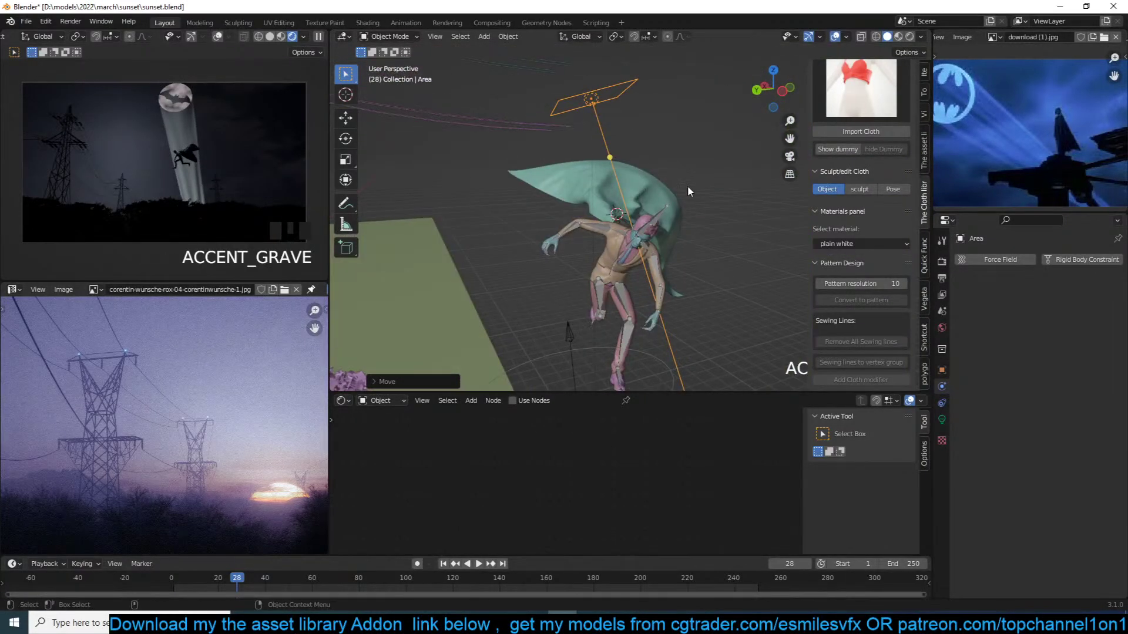
pyautogui.press('KP_1')
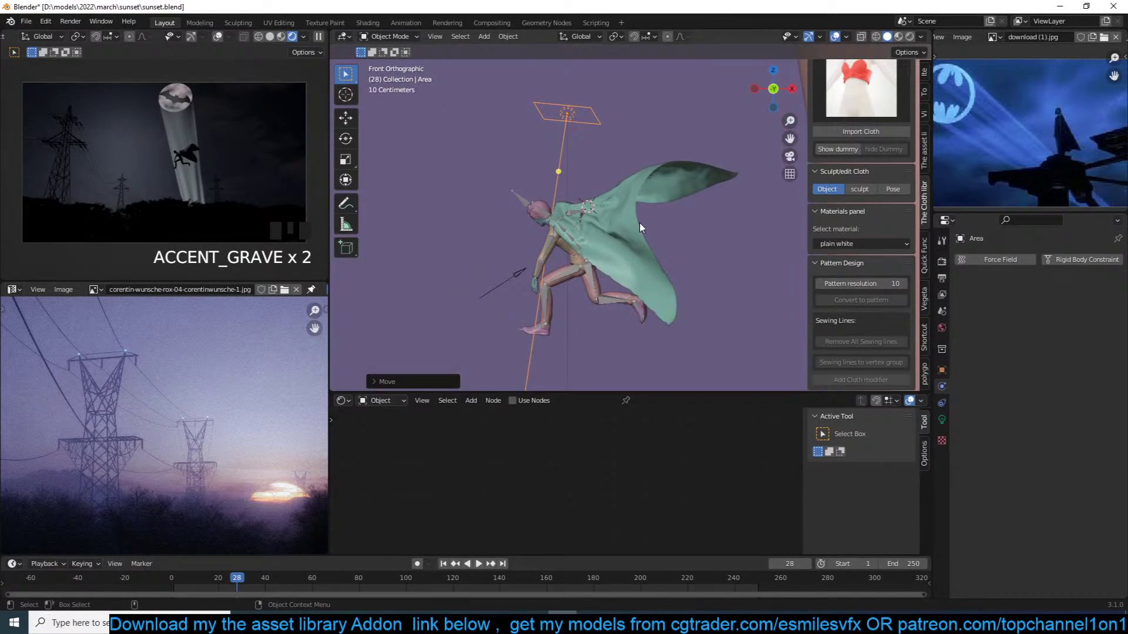
pyautogui.click(644, 219)
pyautogui.click(648, 195)
pyautogui.moveTo(649, 195); pyautogui.dragTo(679, 162, button='middle')
pyautogui.press('KP_1')
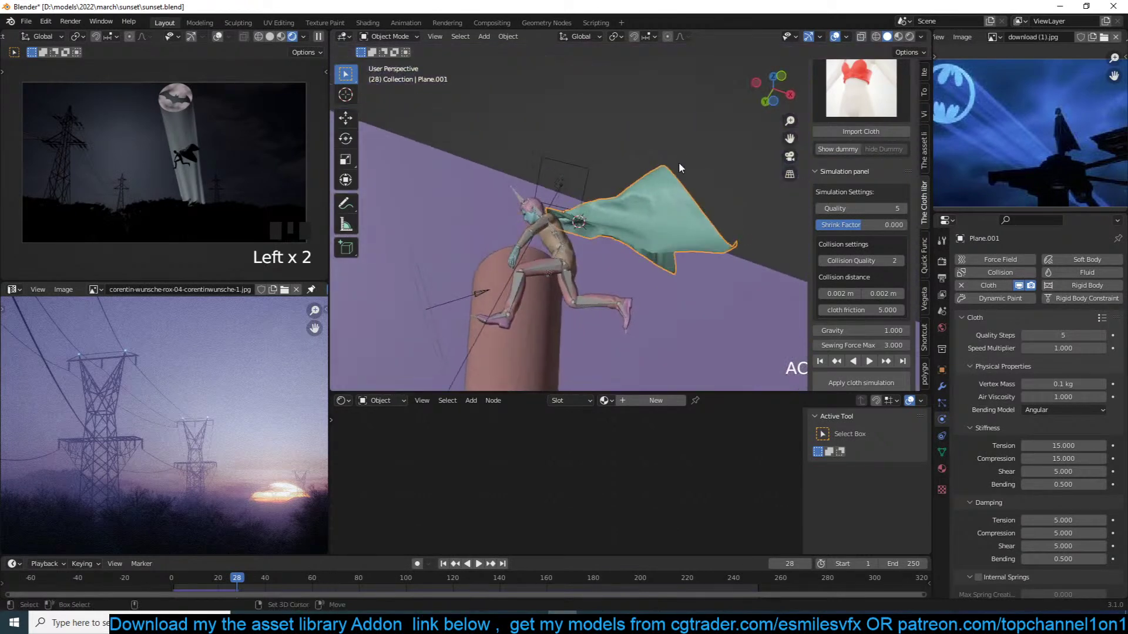
pyautogui.hotkey('shift', 'd')
pyautogui.rightClick(685, 181)
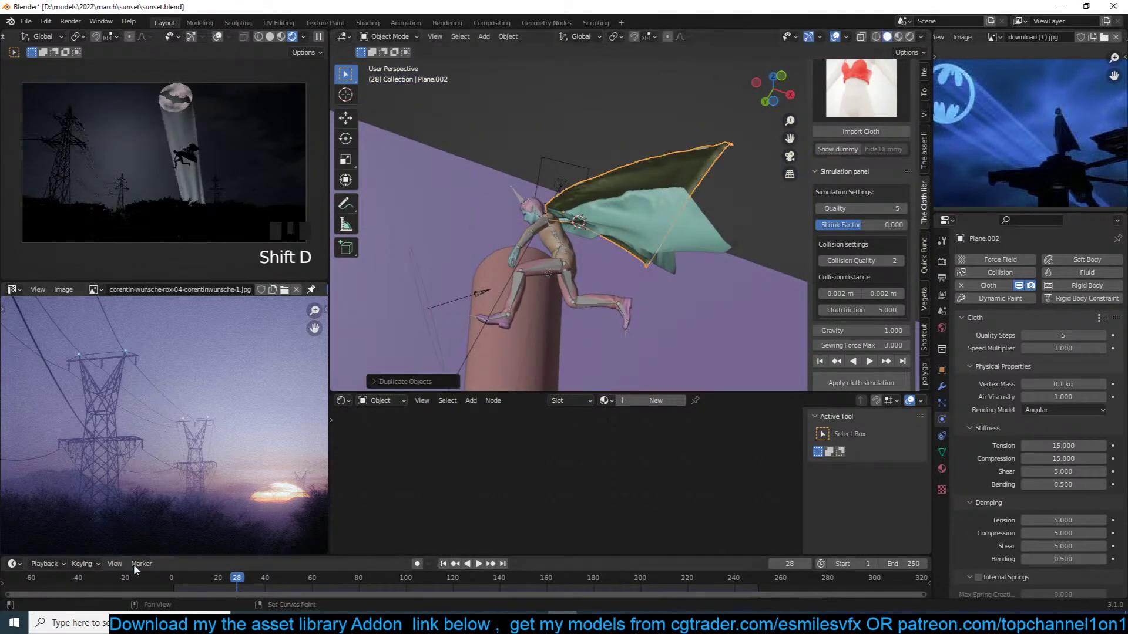
# Return to frame 0, rotate and move the duplicate cape below the original, and play the simulation to frame 11
pyautogui.hotkey('shift', 'Right')
pyautogui.press('r')
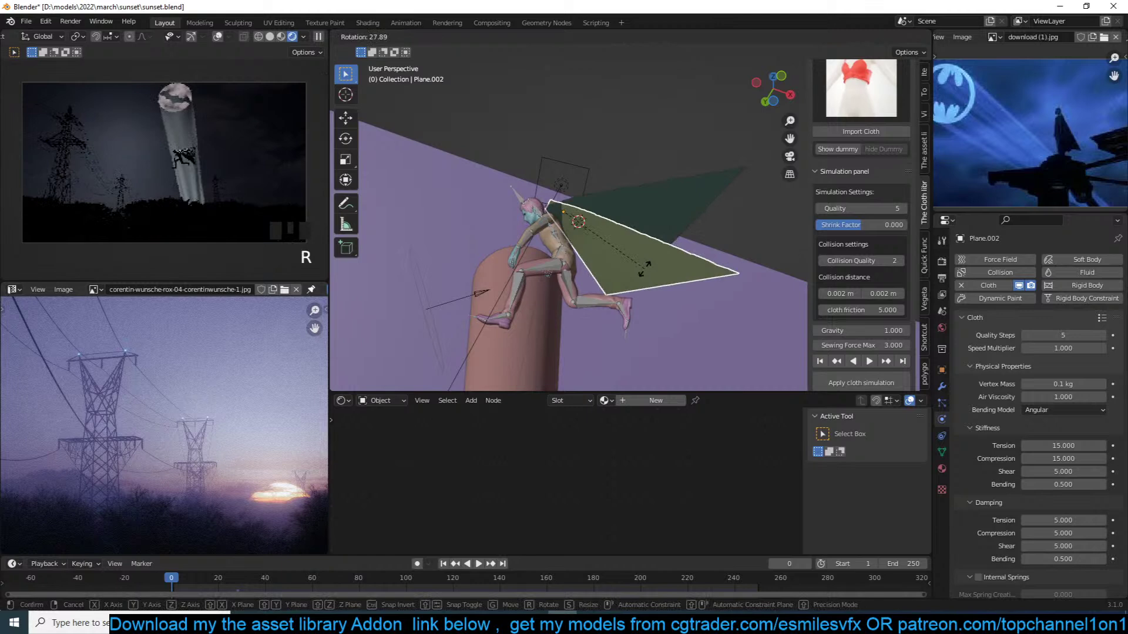
pyautogui.click(661, 277)
pyautogui.press('g')
pyautogui.click(655, 284)
pyautogui.press('`')
pyautogui.press('space')
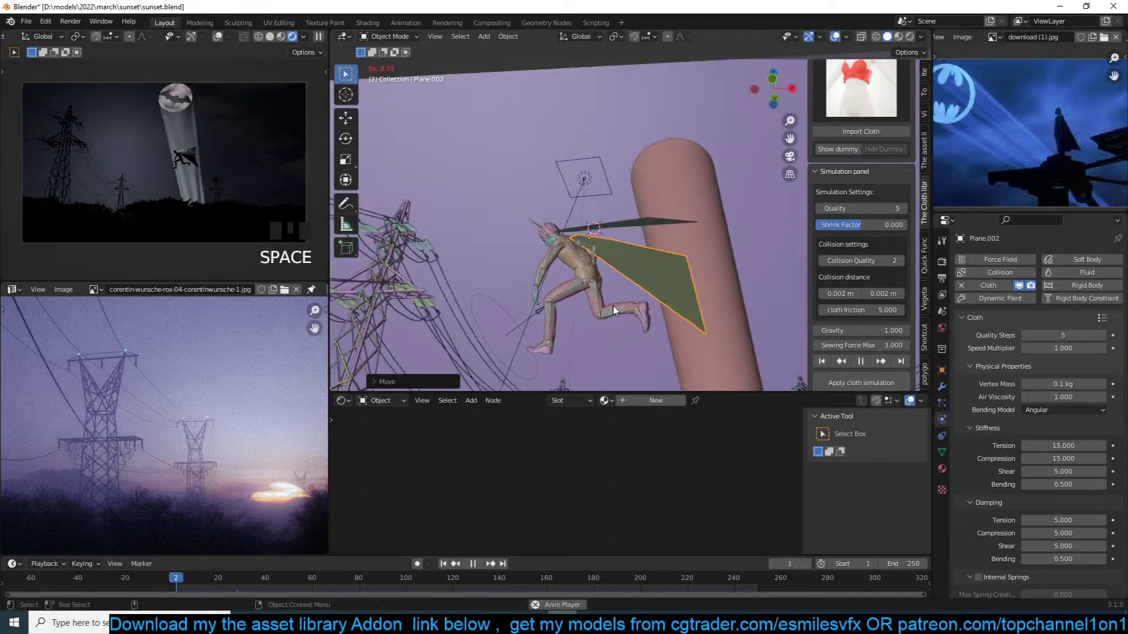
pyautogui.press('space')
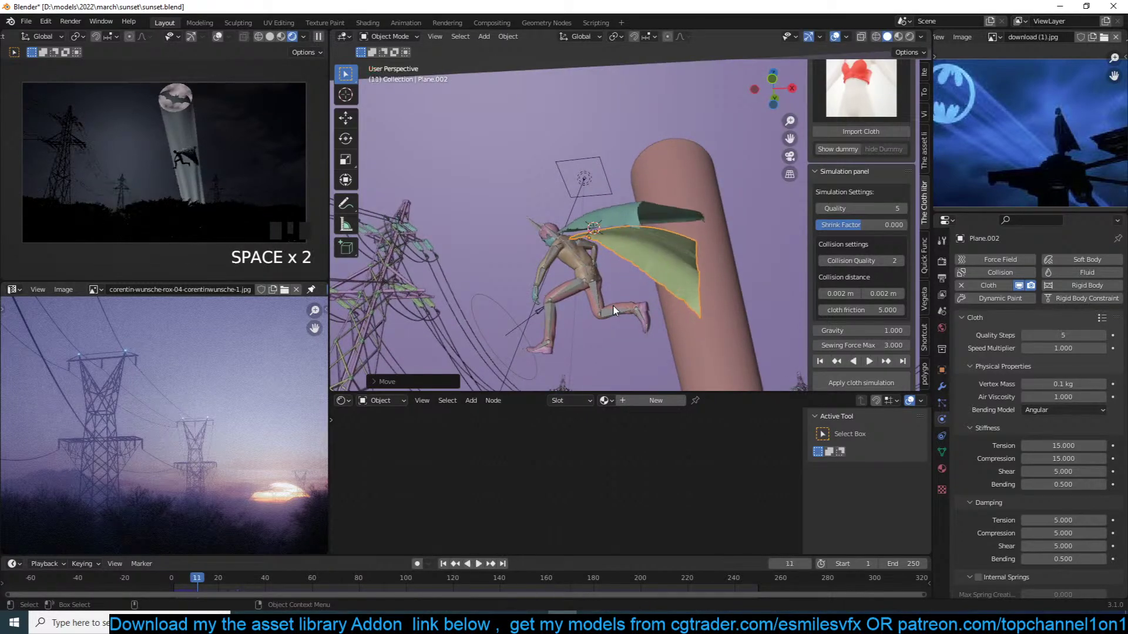
# Rotate the duplicate cape, return to frame 0 and rotate it freely again beside the original
pyautogui.press('r')
pyautogui.click(613, 261)
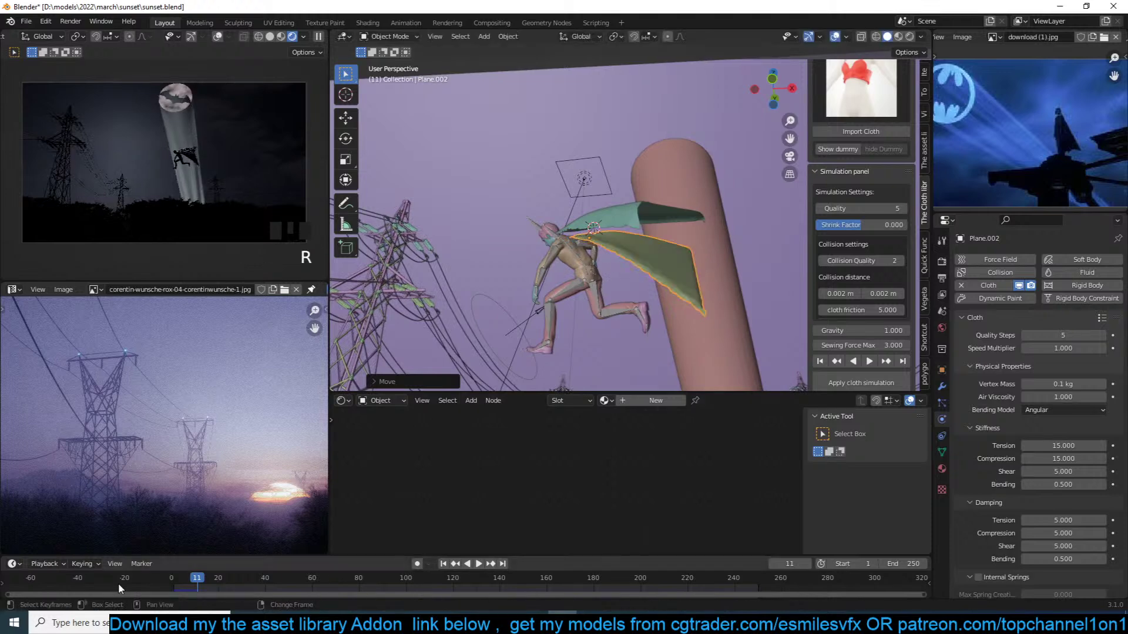
pyautogui.keyDown('shift'); pyautogui.rightClick(119, 583); pyautogui.keyUp('shift')
pyautogui.press('r')
pyautogui.press('r')
pyautogui.click(614, 267)
pyautogui.press('`')
pyautogui.moveTo(611, 269); pyautogui.dragTo(558, 273, button='middle')
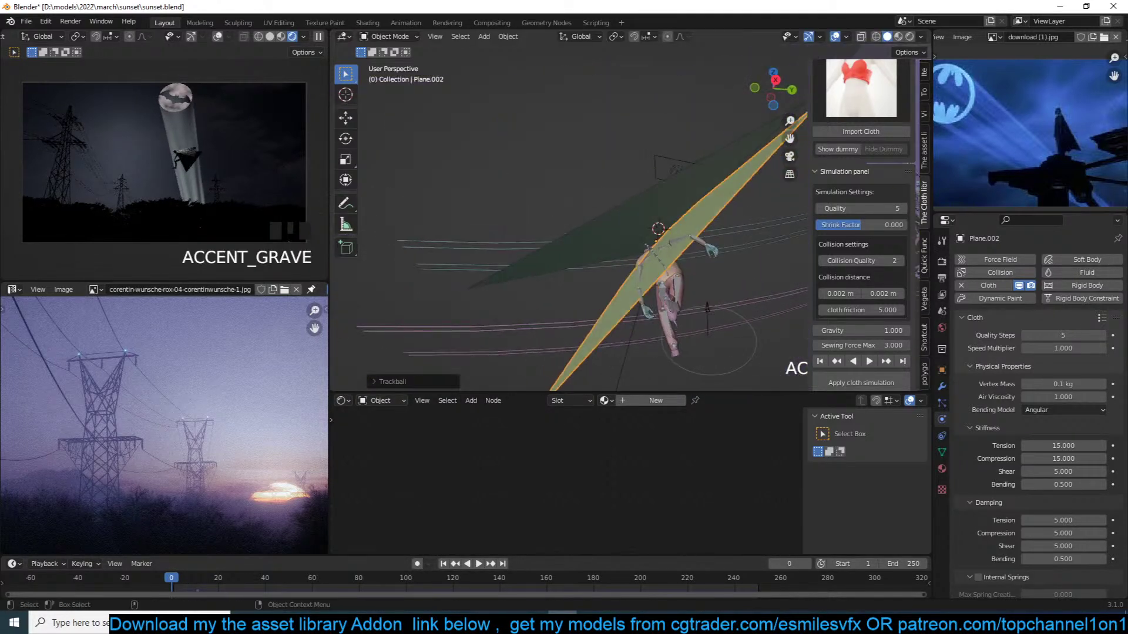
# Rotate and move the duplicate cape to a steeper angle across the character's back
pyautogui.press('r')
pyautogui.press('g')
pyautogui.click(688, 276)
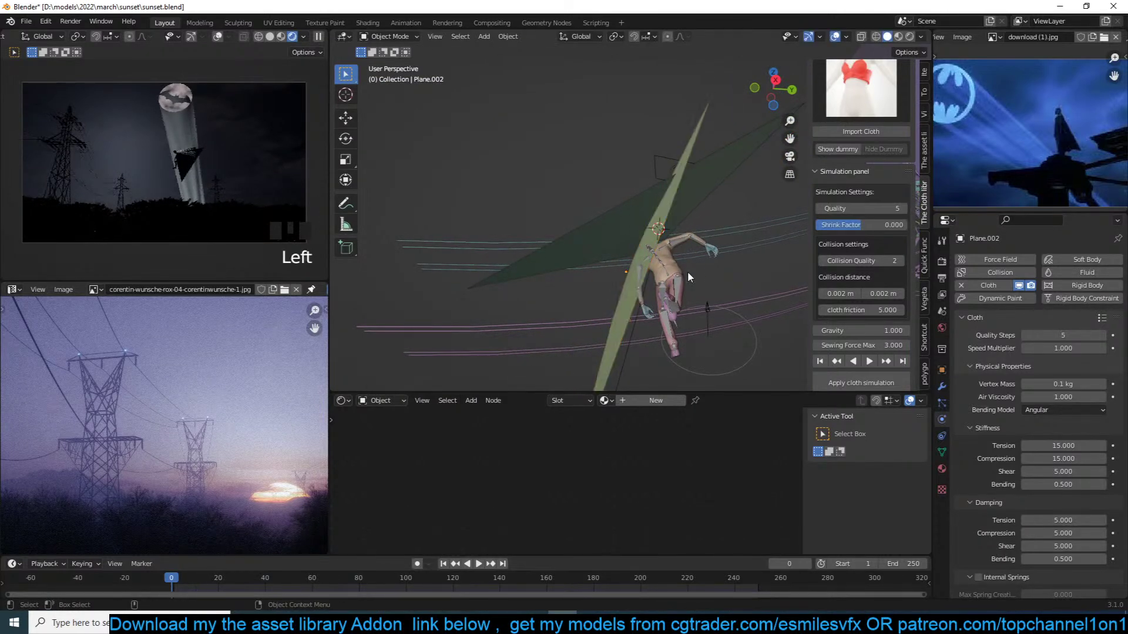
pyautogui.click(682, 272)
pyautogui.click(673, 271)
pyautogui.click(675, 270)
# Save the file and play the two-cape simulation to frame 20
pyautogui.hotkey('ctrl', 's')
pyautogui.hotkey('alt', 'a')
pyautogui.press('space')
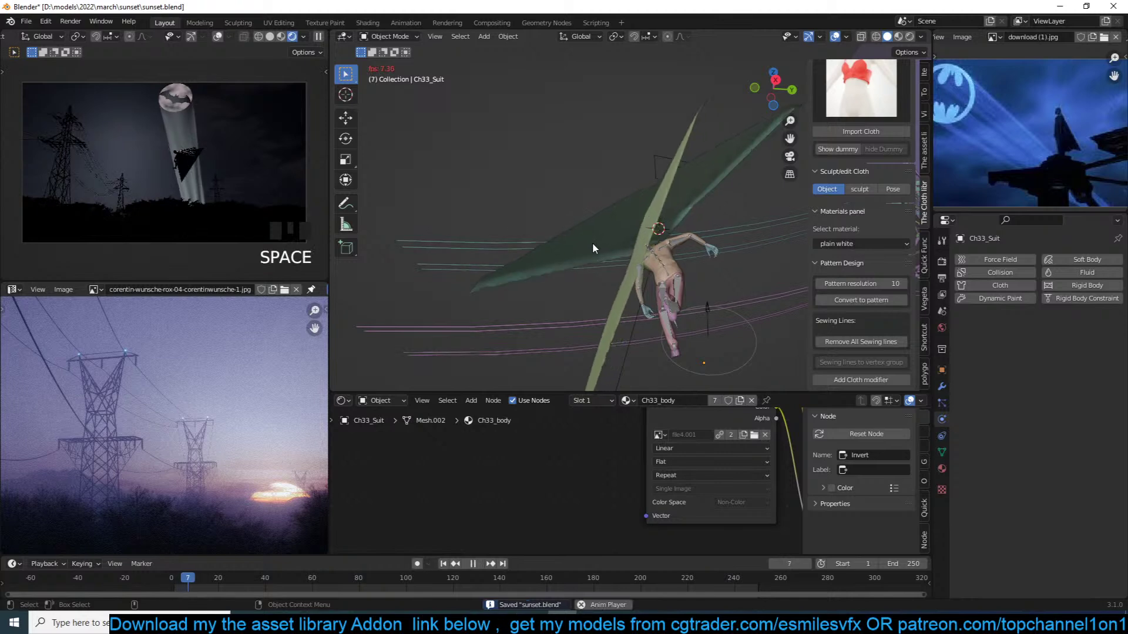
pyautogui.press('space')
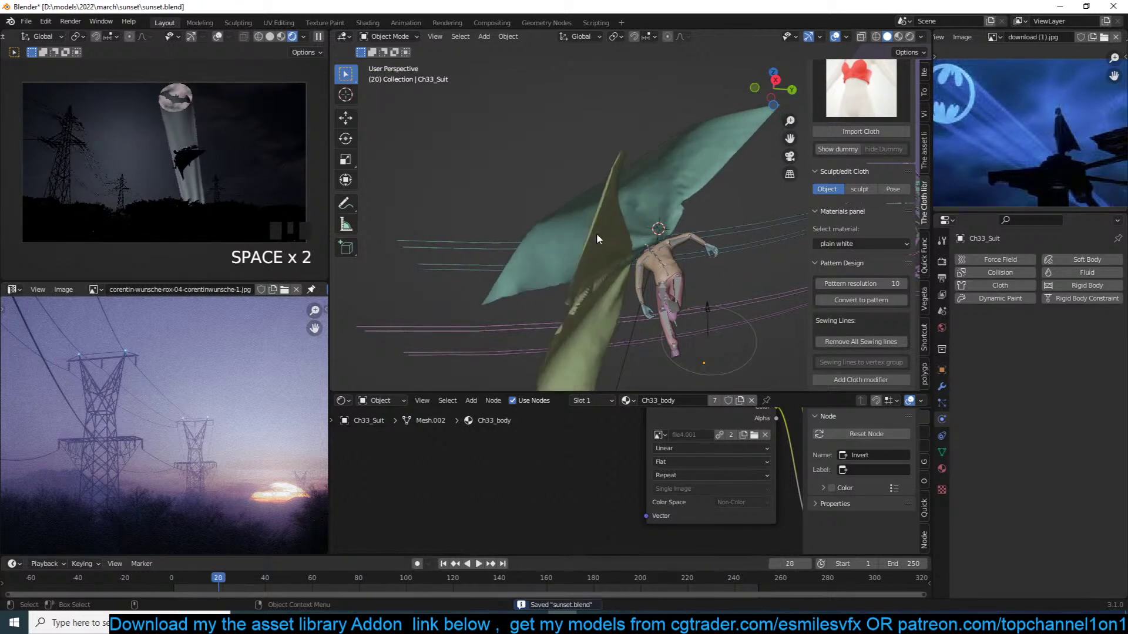
# Delete the duplicate cape and return to frame 0
pyautogui.click(595, 236)
pyautogui.scroll(-12, 973, 460)
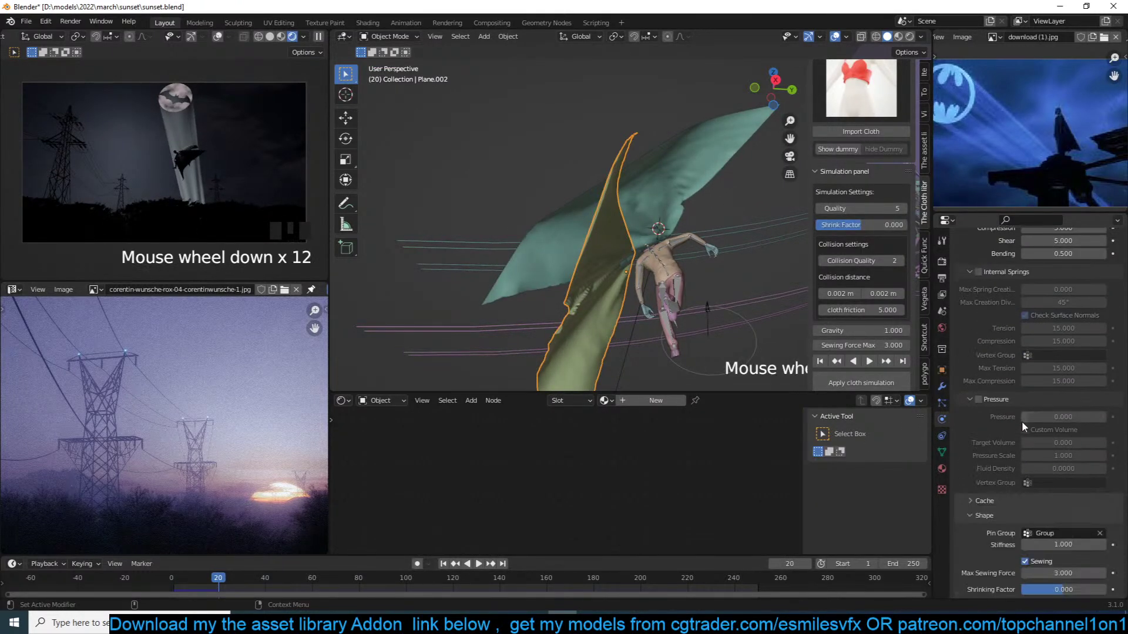
pyautogui.scroll(-6, 1022, 427)
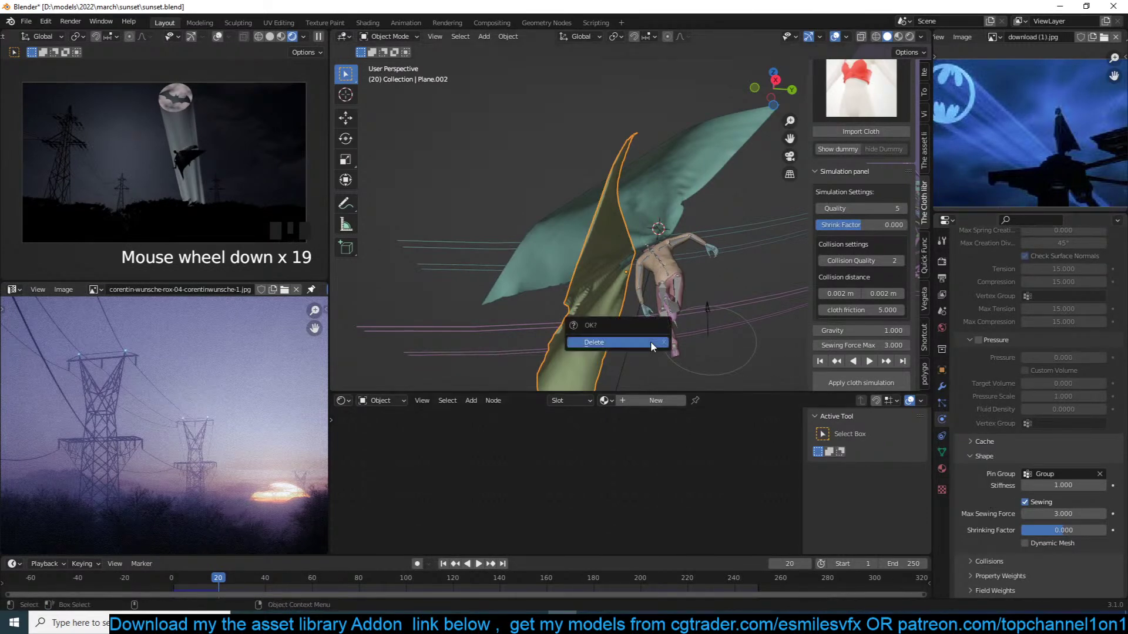
pyautogui.press('x')
pyautogui.hotkey('shift', 'Right')
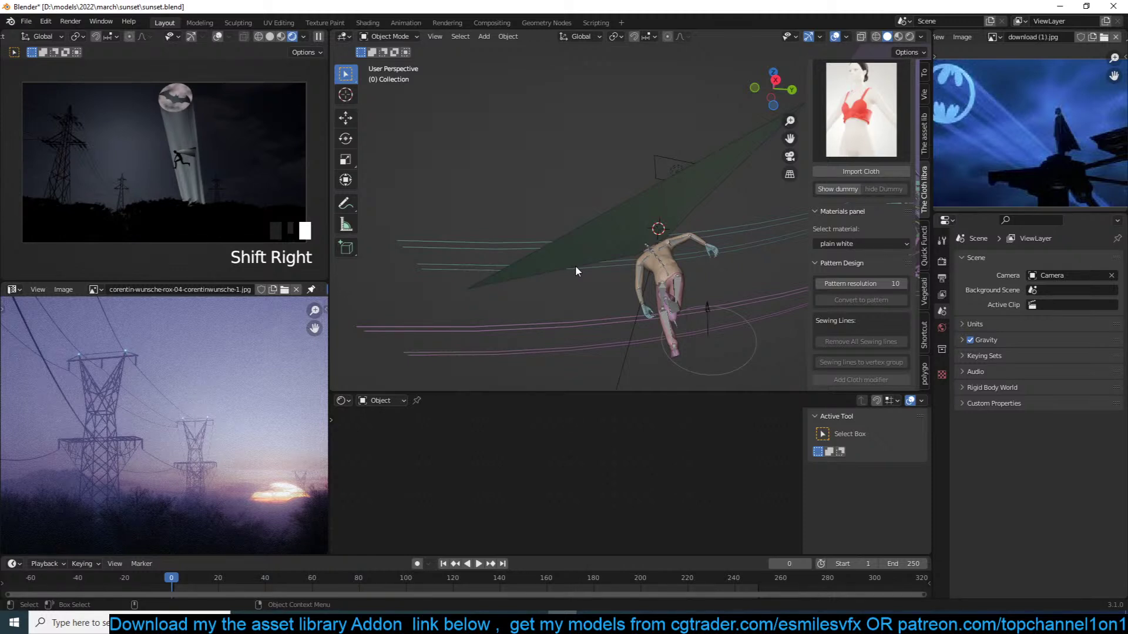
# Save the file and play the remaining cape's simulation from frame 0 to frame 40
pyautogui.hotkey('ctrl', 's')
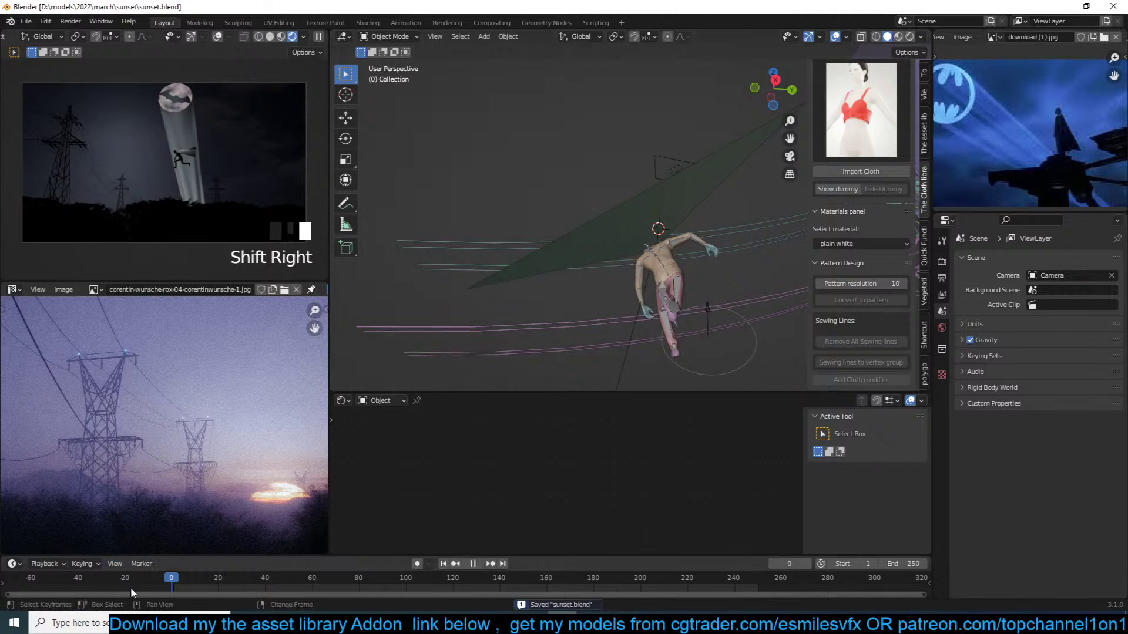
pyautogui.press('space')
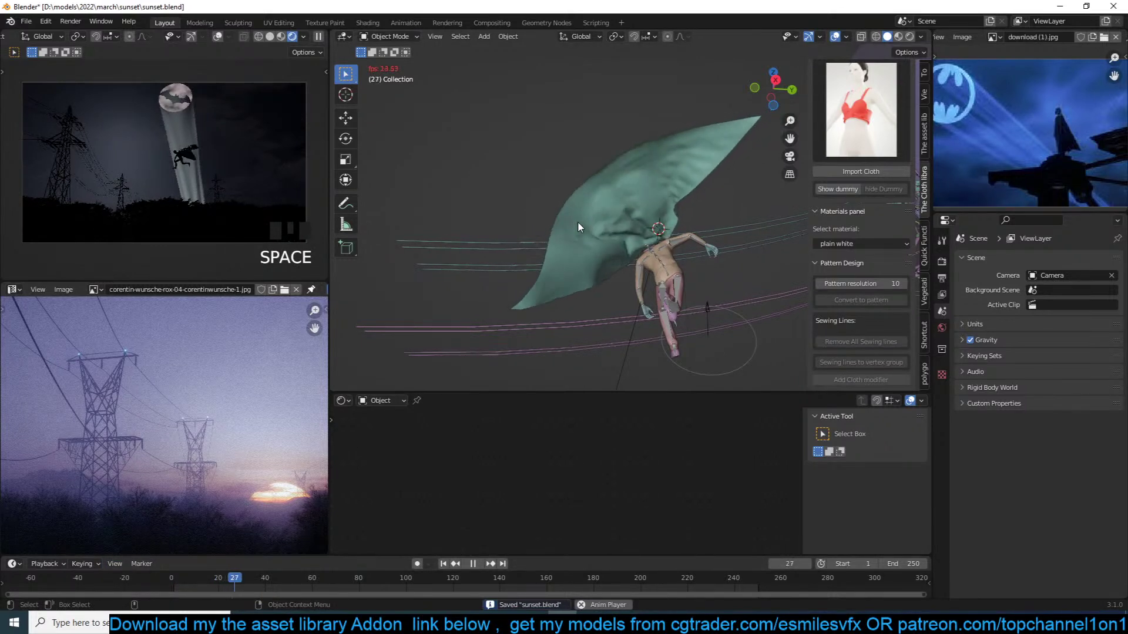
pyautogui.press('Left')
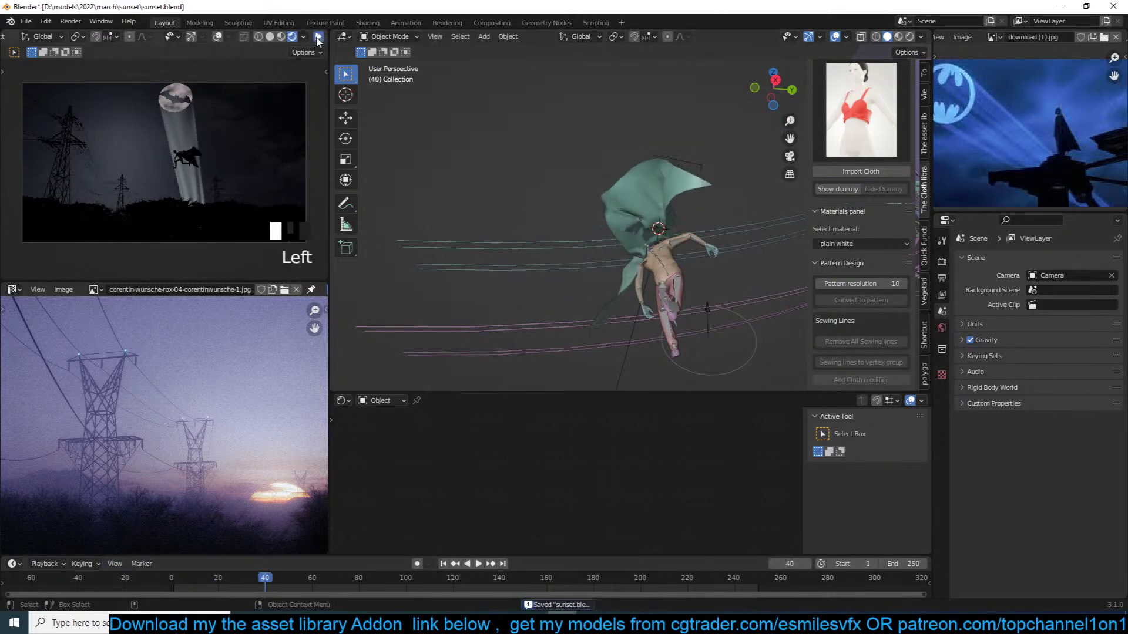
pyautogui.hotkey('ctrl', 's')
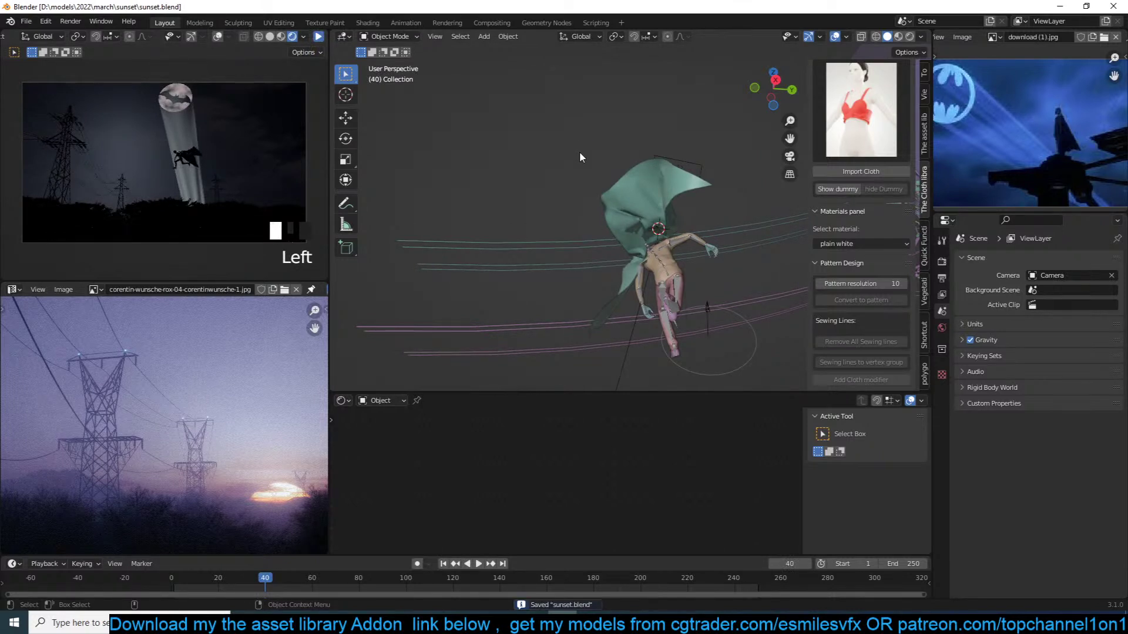
# Advance the cape simulation to frame 46 and save the file
pyautogui.keyDown('shift'); pyautogui.moveTo(569, 197); pyautogui.dragTo(559, 214, button='middle'); pyautogui.keyUp('shift')
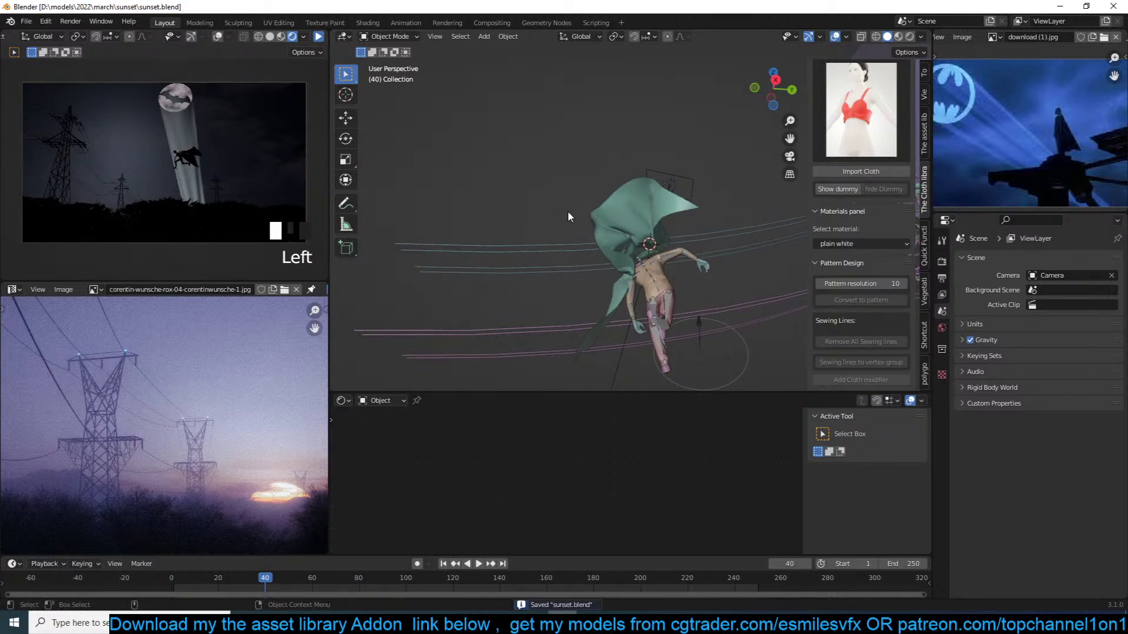
pyautogui.moveTo(567, 211); pyautogui.dragTo(676, 248, button='middle')
pyautogui.press('space')
pyautogui.press('space')
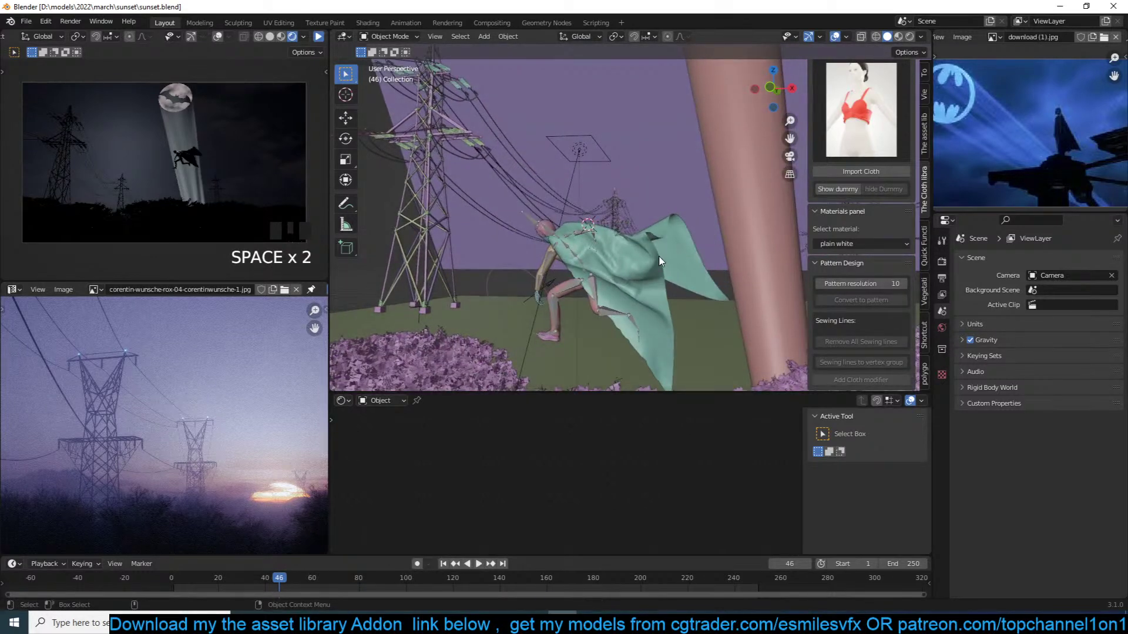
pyautogui.hotkey('ctrl', 's')
# Apply the cloth simulation to the cape in its frame 46 shape
pyautogui.moveTo(660, 261); pyautogui.dragTo(558, 282, button='middle')
pyautogui.click(591, 309)
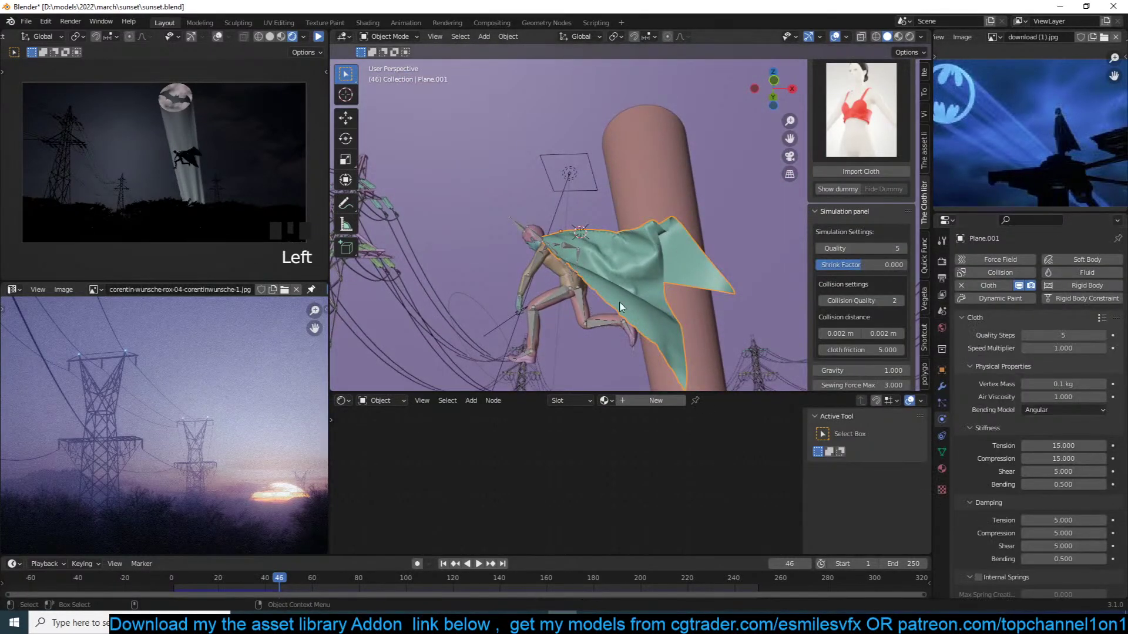
pyautogui.scroll(-3, 867, 351)
pyautogui.click(870, 355)
# Rotate the applied cape slightly around its attachment at the character's shoulders
pyautogui.moveTo(660, 292); pyautogui.dragTo(550, 249, button='middle')
pyautogui.click(560, 282)
pyautogui.moveTo(459, 310); pyautogui.dragTo(499, 299, button='middle')
pyautogui.click(592, 264)
pyautogui.press('r')
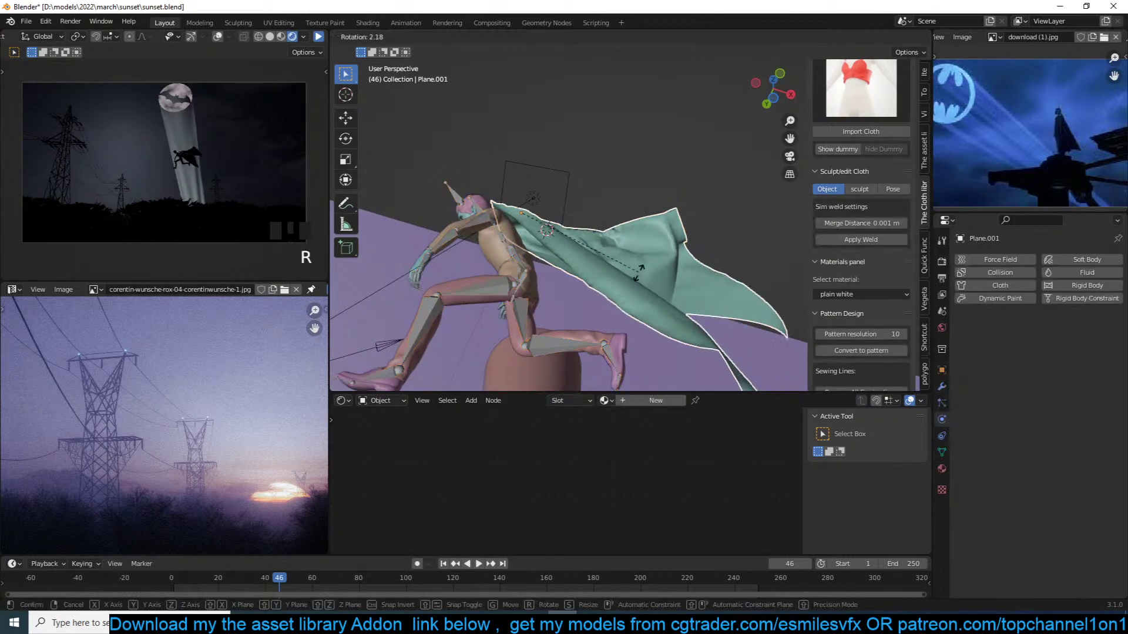
pyautogui.click(594, 297)
pyautogui.moveTo(593, 297); pyautogui.dragTo(520, 299, button='middle')
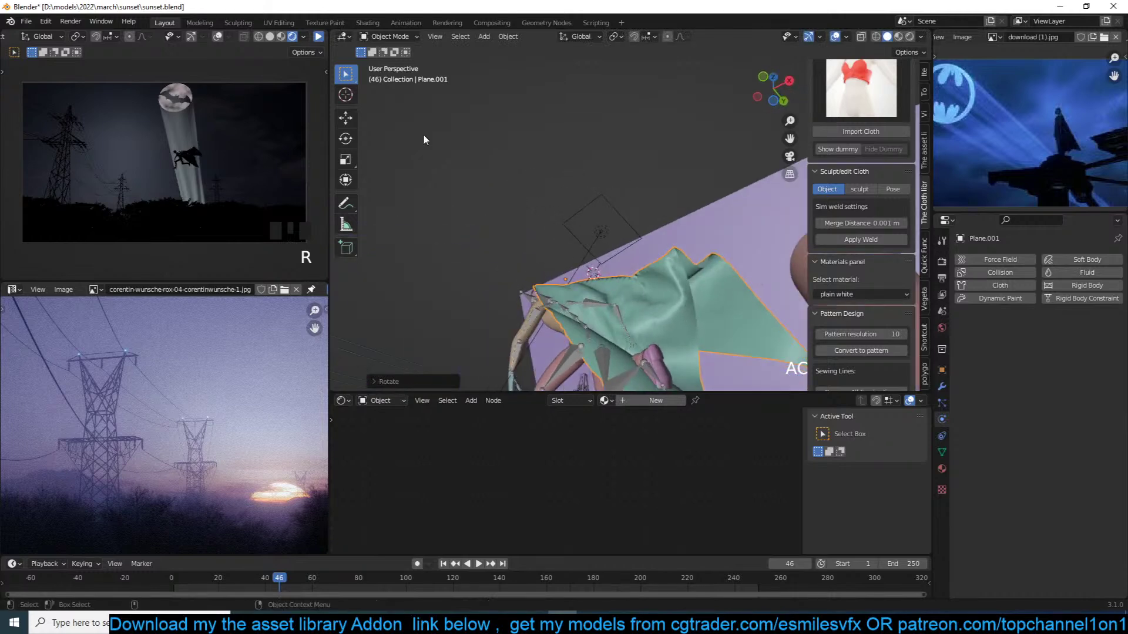
# Resume the rendered camera preview and trackball-rotate the cape so it hangs closer behind the character
pyautogui.click(319, 36)
pyautogui.moveTo(540, 148); pyautogui.dragTo(482, 198, button='middle')
pyautogui.press('`')
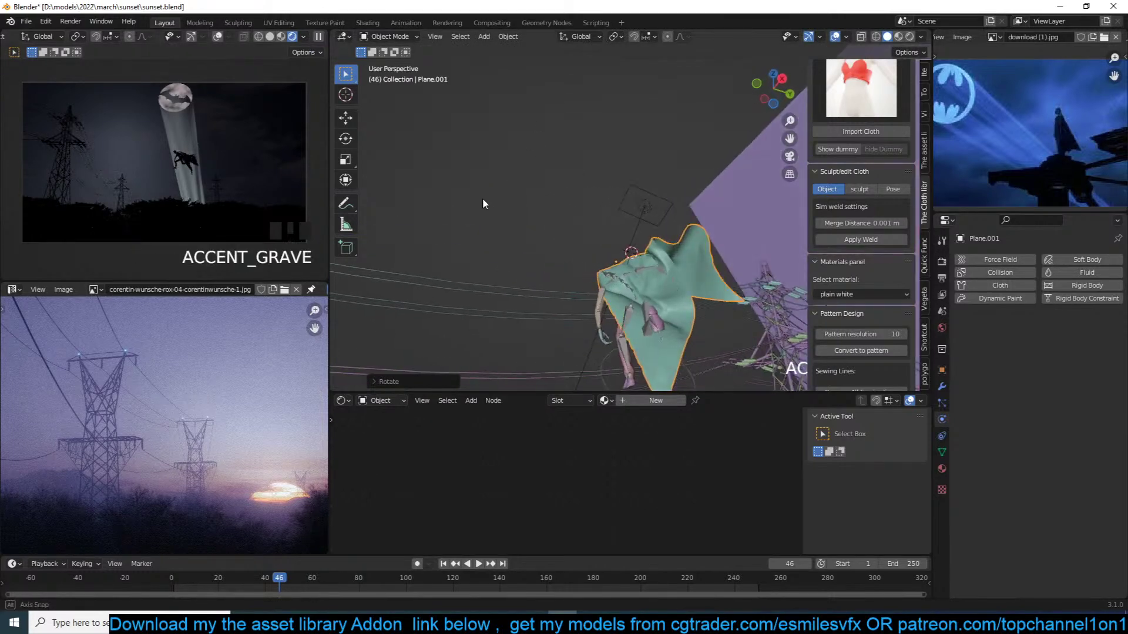
pyautogui.press('r')
pyautogui.press('r')
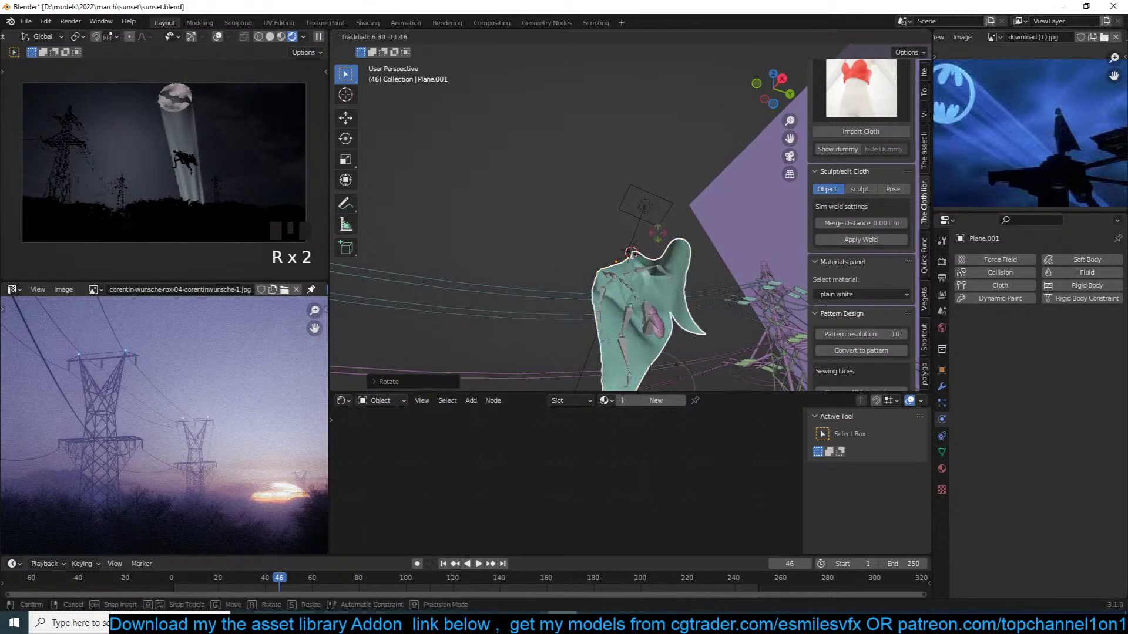
pyautogui.click(654, 247)
# Put the character's armature in pose mode and rotate the left upper leg bone about -37°
pyautogui.moveTo(653, 248); pyautogui.dragTo(614, 274, button='middle')
pyautogui.scroll(4, 701, 178)
pyautogui.click(613, 274)
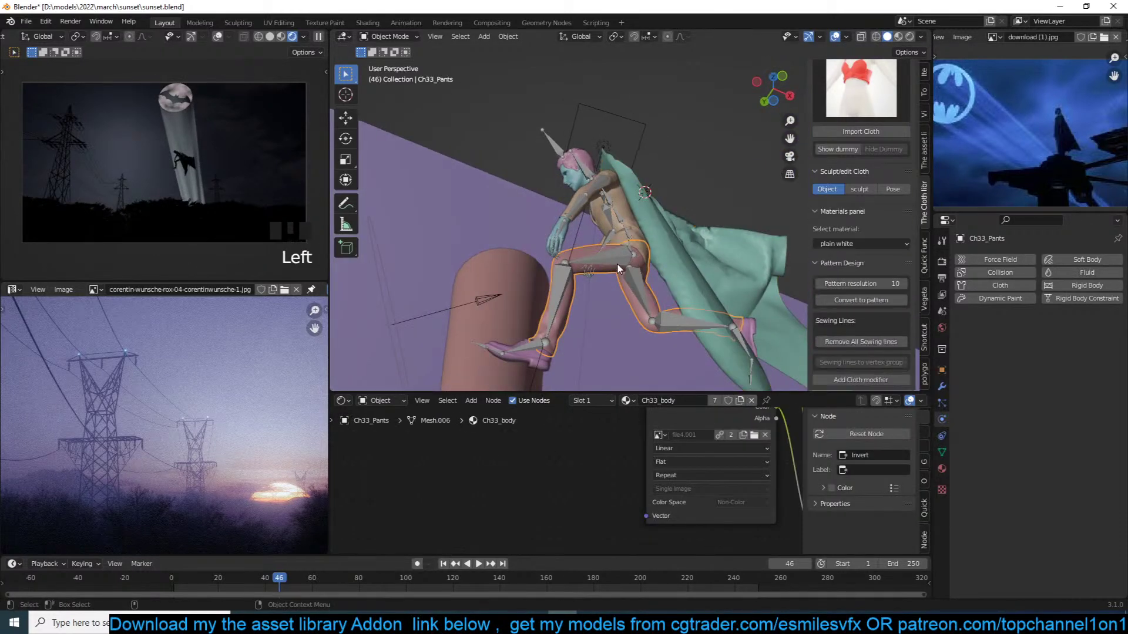
pyautogui.click(626, 269)
pyautogui.hotkey('ctrl', 'Tab')
pyautogui.press('r')
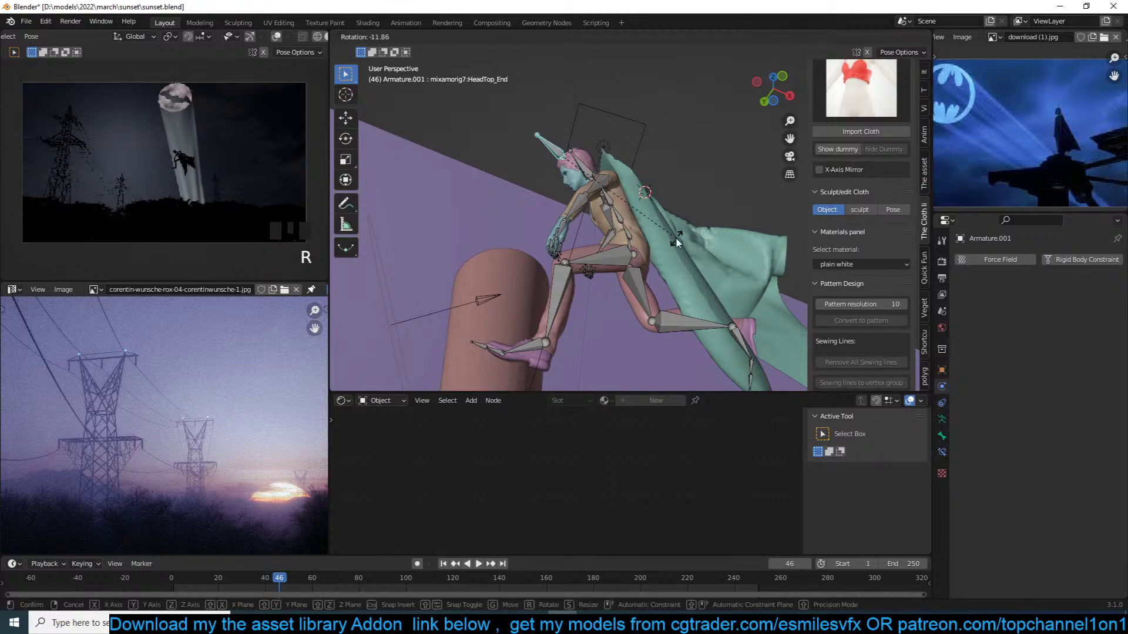
pyautogui.rightClick(674, 242)
pyautogui.click(612, 257)
pyautogui.press('r')
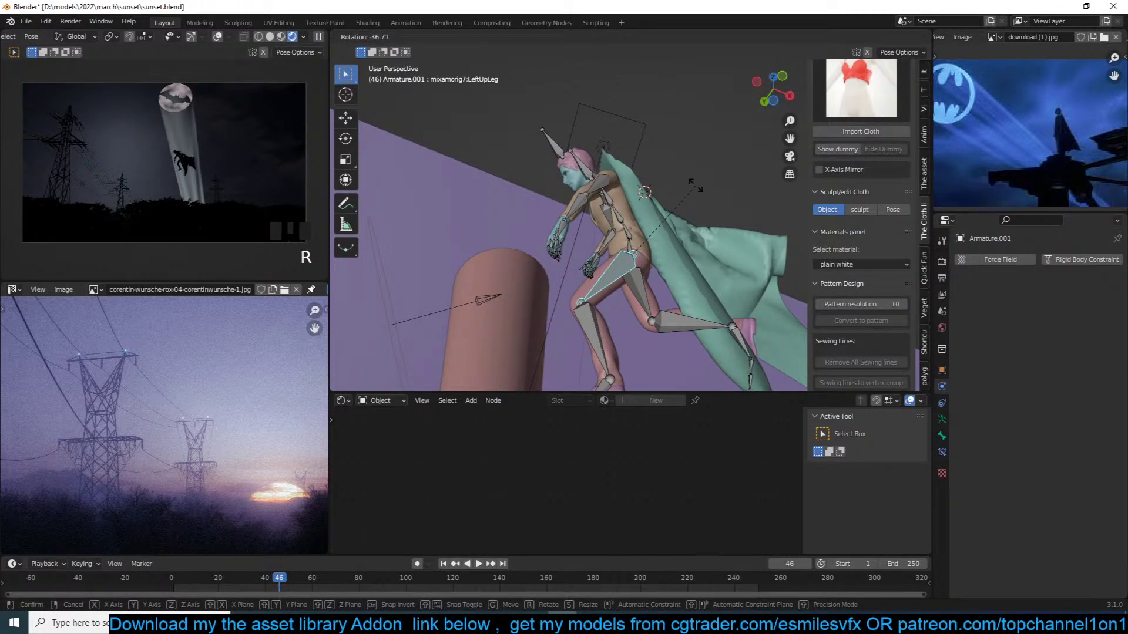
pyautogui.click(694, 187)
# Rotate the right upper leg bone and return the armature to object mode
pyautogui.click(648, 304)
pyautogui.press('r')
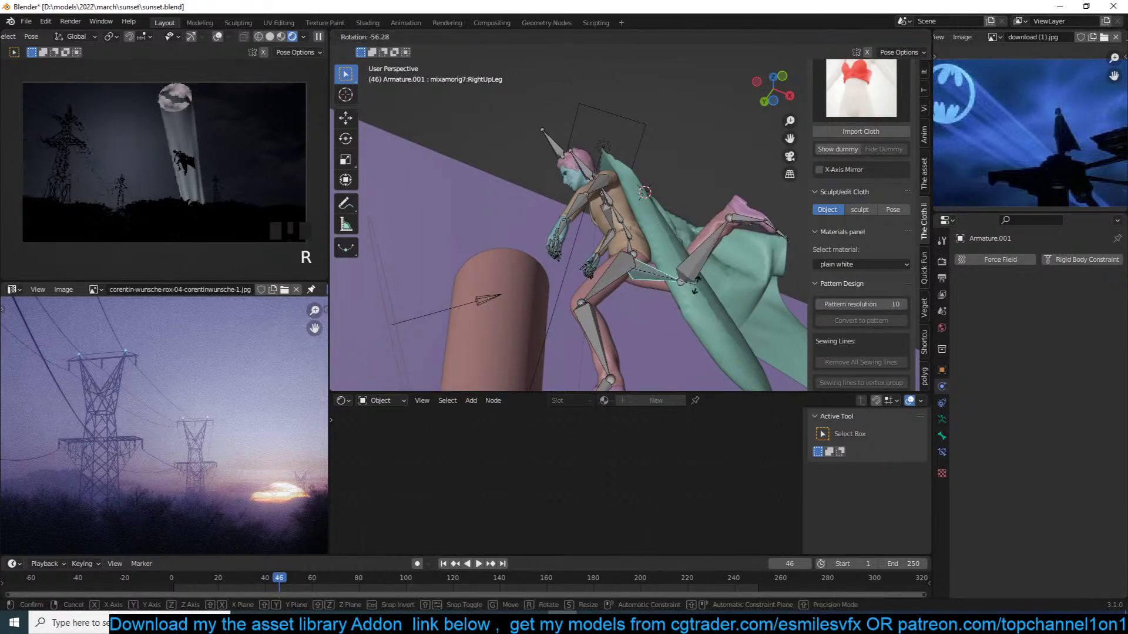
pyautogui.click(690, 259)
pyautogui.press('`')
pyautogui.press('`')
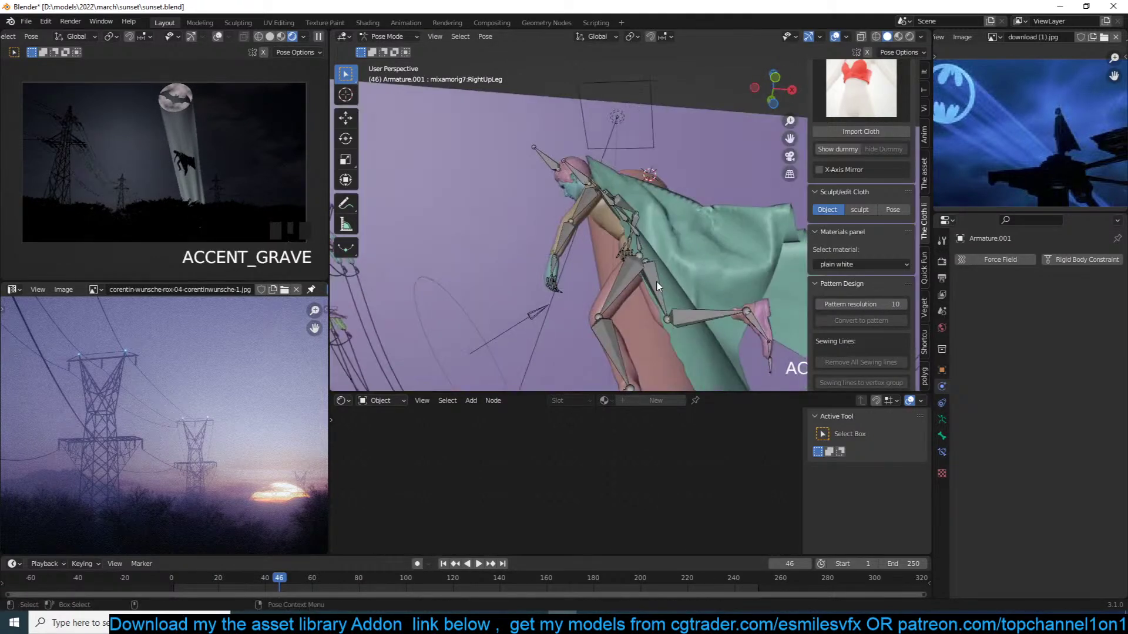
pyautogui.click(658, 293)
pyautogui.hotkey('ctrl', 'Tab')
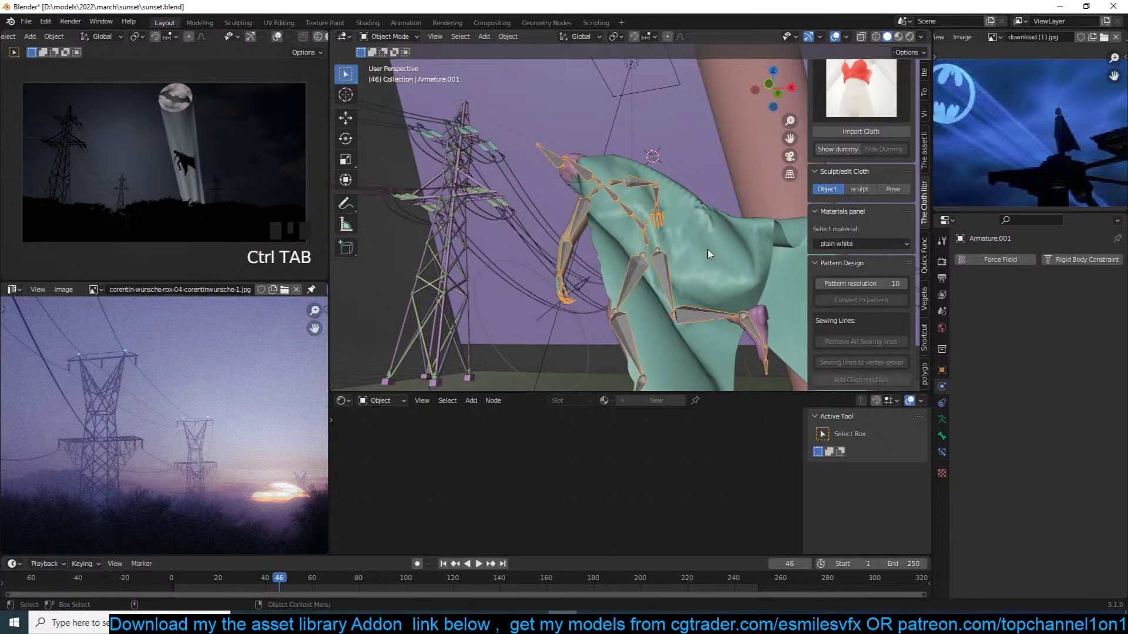
# Save the file and open the cape's mesh for vertex editing with a front-edge vertex selected
pyautogui.click(608, 248)
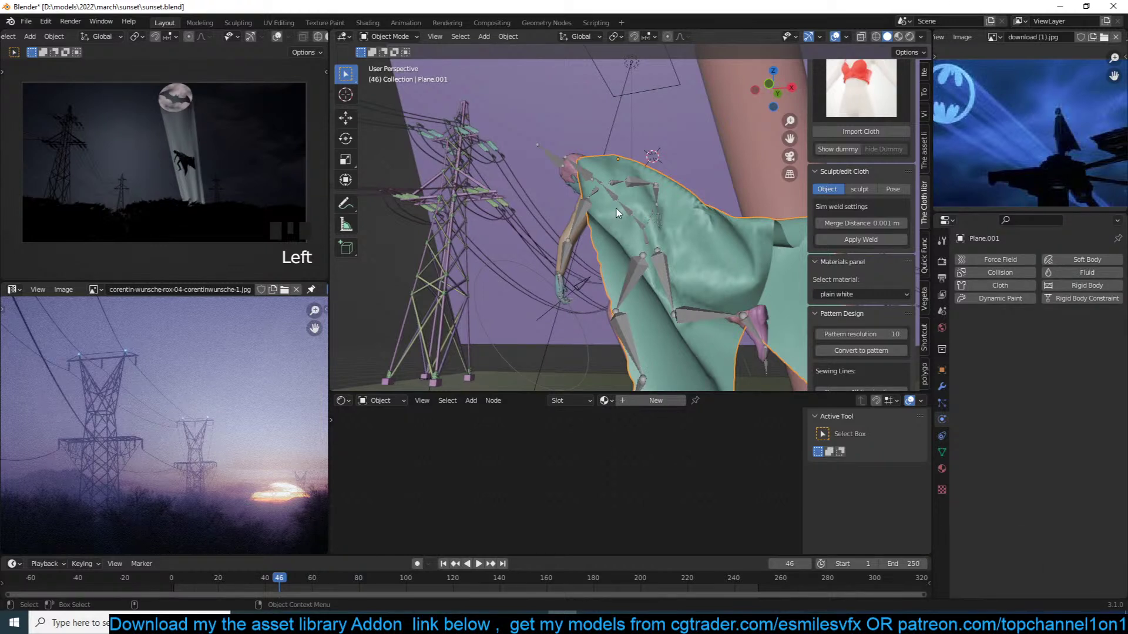
pyautogui.moveTo(680, 219); pyautogui.dragTo(659, 234, button='middle')
pyautogui.hotkey('ctrl', 's')
pyautogui.press('Tab')
pyautogui.press('1')
pyautogui.click(596, 239)
pyautogui.scroll(-8, 315, 37)
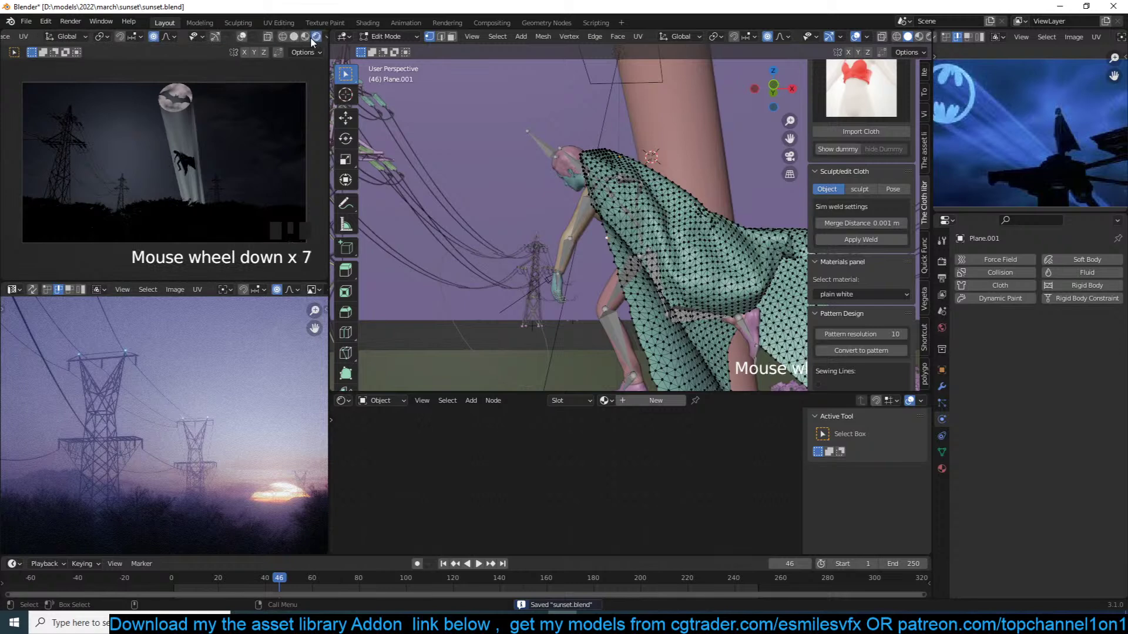
# Pull the cape's front edge forward and down beside the arm using proportional editing
pyautogui.moveTo(615, 195); pyautogui.dragTo(597, 209, button='middle')
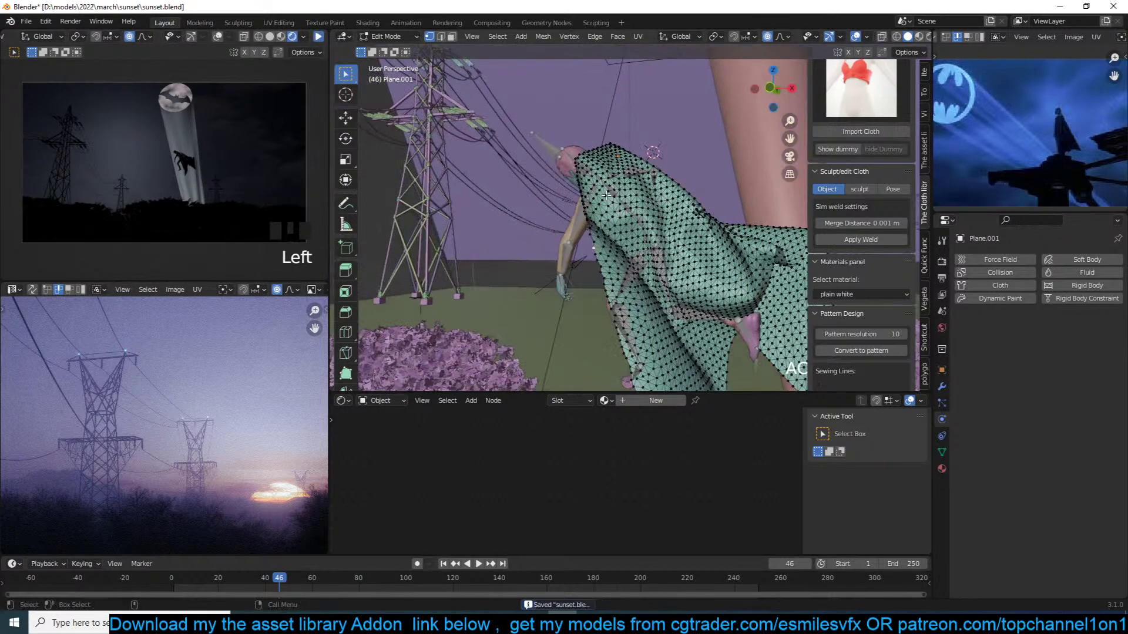
pyautogui.press('o')
pyautogui.press('g')
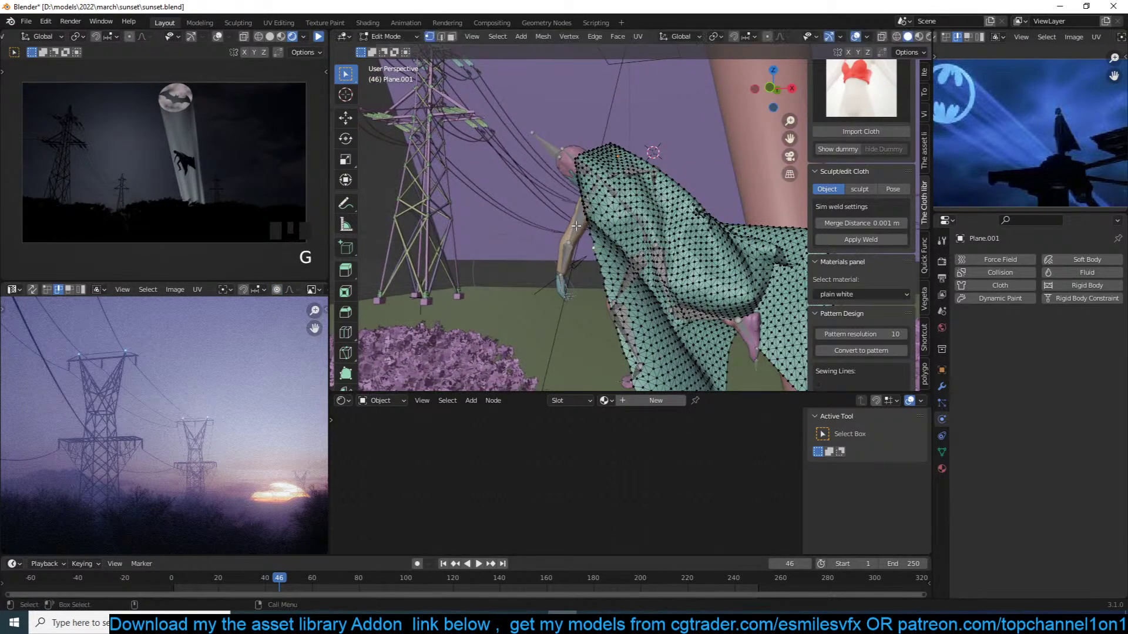
pyautogui.press('o')
pyautogui.moveTo(587, 254); pyautogui.dragTo(600, 207, button='middle')
pyautogui.press('g')
pyautogui.click(568, 269)
# Move the selected cape area again and trackball-rotate it with proportional falloff
pyautogui.press('g')
pyautogui.click(623, 235)
pyautogui.press('r')
pyautogui.press('r')
pyautogui.click(648, 216)
# Move a vertex at the cape's shoulder edge with proportional editing at a size of 1 m
pyautogui.click(654, 168)
pyautogui.press('g')
pyautogui.click(645, 169)
pyautogui.moveTo(657, 163); pyautogui.dragTo(614, 173, button='middle')
pyautogui.press('g')
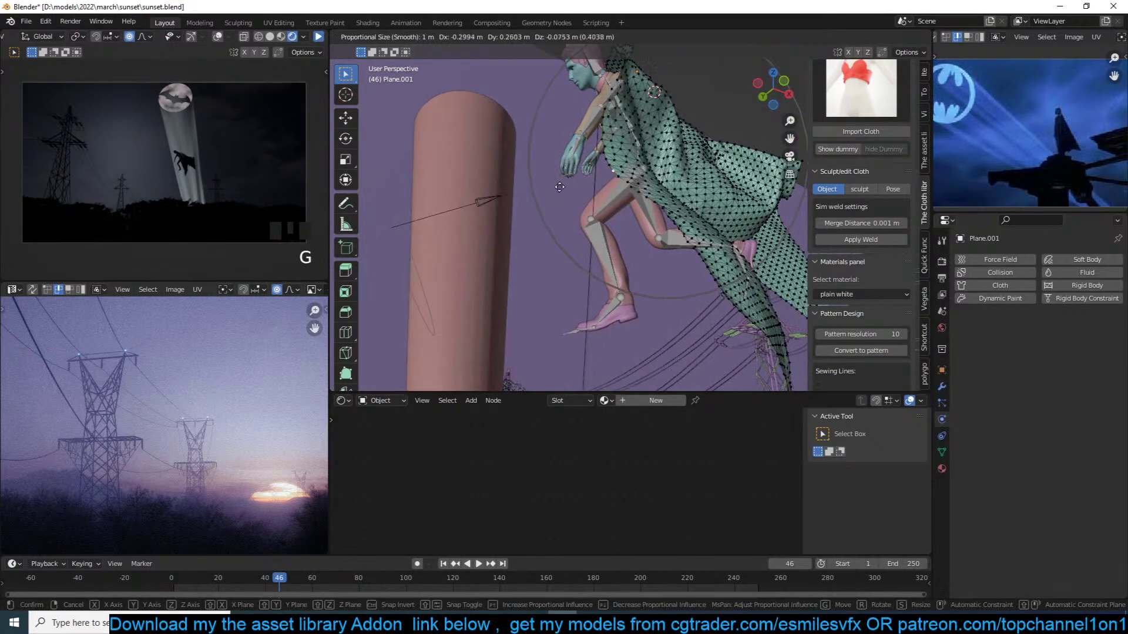
pyautogui.click(540, 191)
pyautogui.moveTo(539, 191); pyautogui.dragTo(561, 235, button='middle')
# Toggle X-ray view and move another upper cape vertex with proportional editing
pyautogui.click(671, 133)
pyautogui.moveTo(671, 133)
pyautogui.mouseDown(button='middle')
pyautogui.moveTo(577, 131)
pyautogui.moveTo(611, 136)
pyautogui.moveTo(486, 112)
pyautogui.moveTo(522, 144)
pyautogui.moveTo(599, 140)
pyautogui.mouseUp(button='middle')
pyautogui.click(484, 108)
pyautogui.hotkey('alt', 'z')
pyautogui.hotkey('alt', 'z')
pyautogui.hotkey('alt', 'z')
pyautogui.press('g')
pyautogui.click(675, 164)
# Select a lower vertex on the cape and move it to reshape the hanging side
pyautogui.moveTo(675, 167); pyautogui.dragTo(559, 246, button='middle')
pyautogui.click(644, 233)
pyautogui.press('g')
pyautogui.click(621, 251)
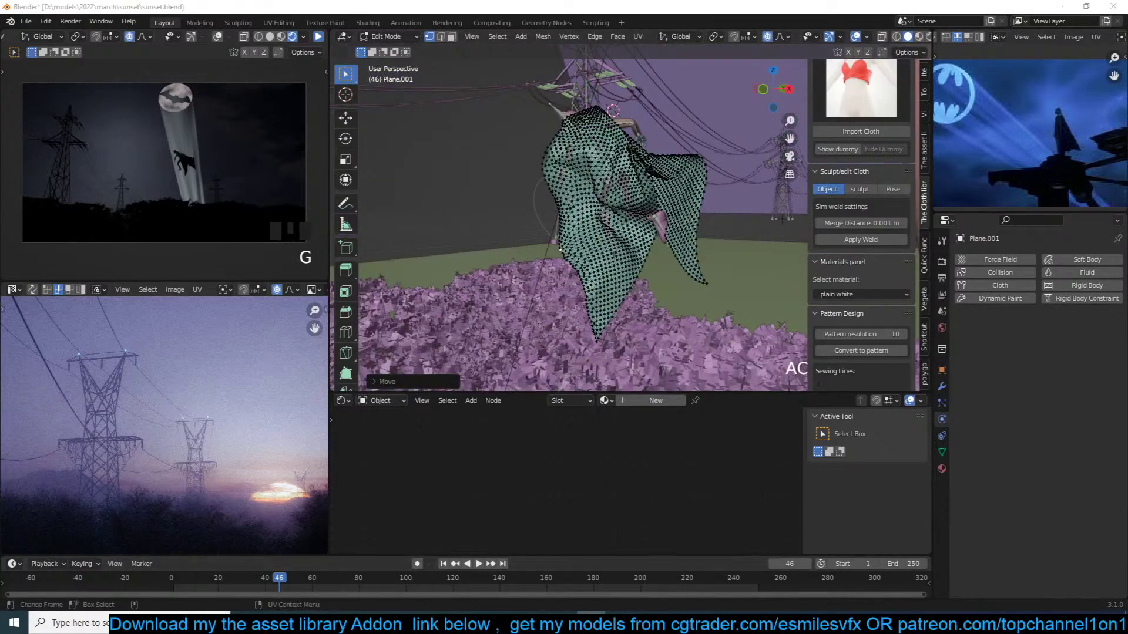
# Leave mesh editing on the cape and save the file
pyautogui.click(602, 187)
pyautogui.moveTo(667, 205); pyautogui.dragTo(651, 223, button='middle')
pyautogui.press('Tab')
pyautogui.hotkey('alt', 'a')
pyautogui.hotkey('ctrl', 's')
# Resume the rendered camera preview and rotate the whole cape about -13° so it flares out behind the character
pyautogui.click(319, 38)
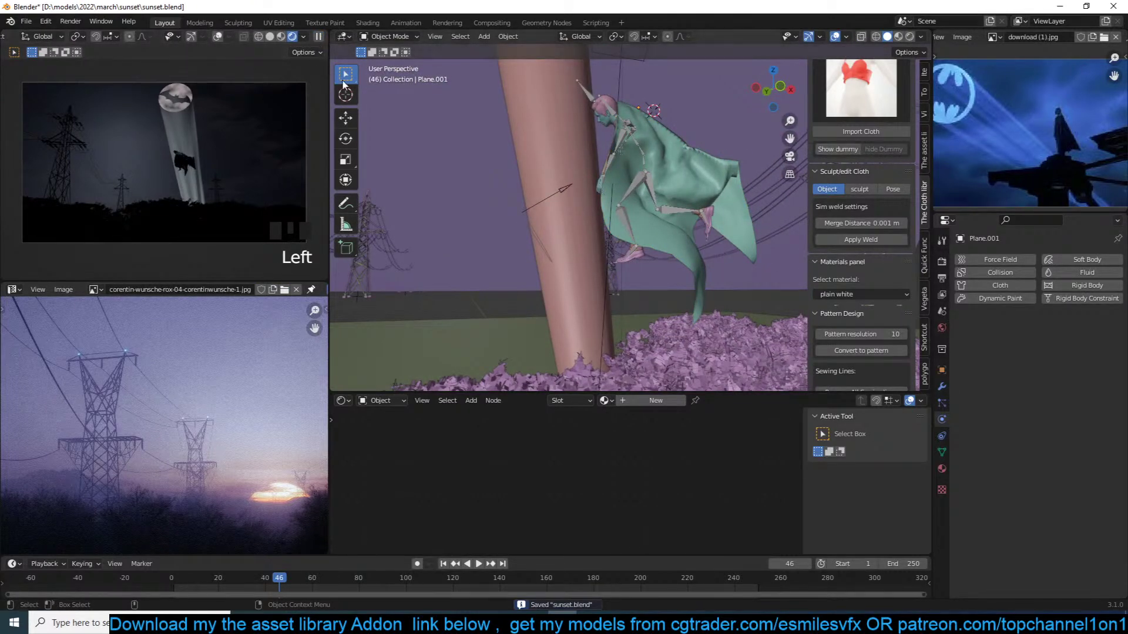
pyautogui.click(627, 153)
pyautogui.press('r')
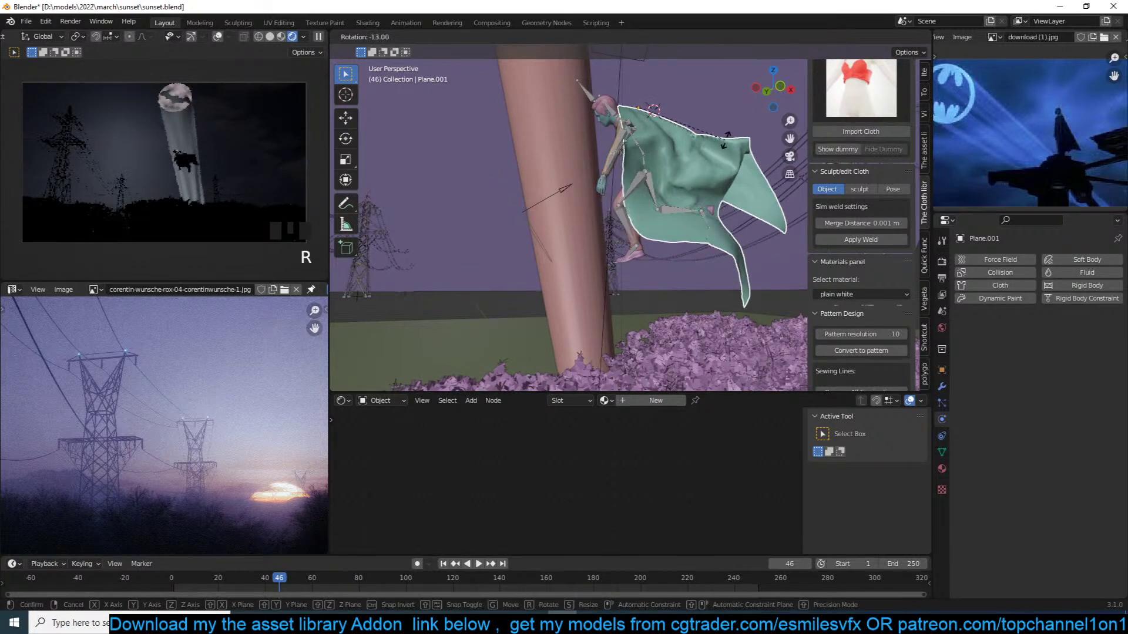
pyautogui.click(725, 140)
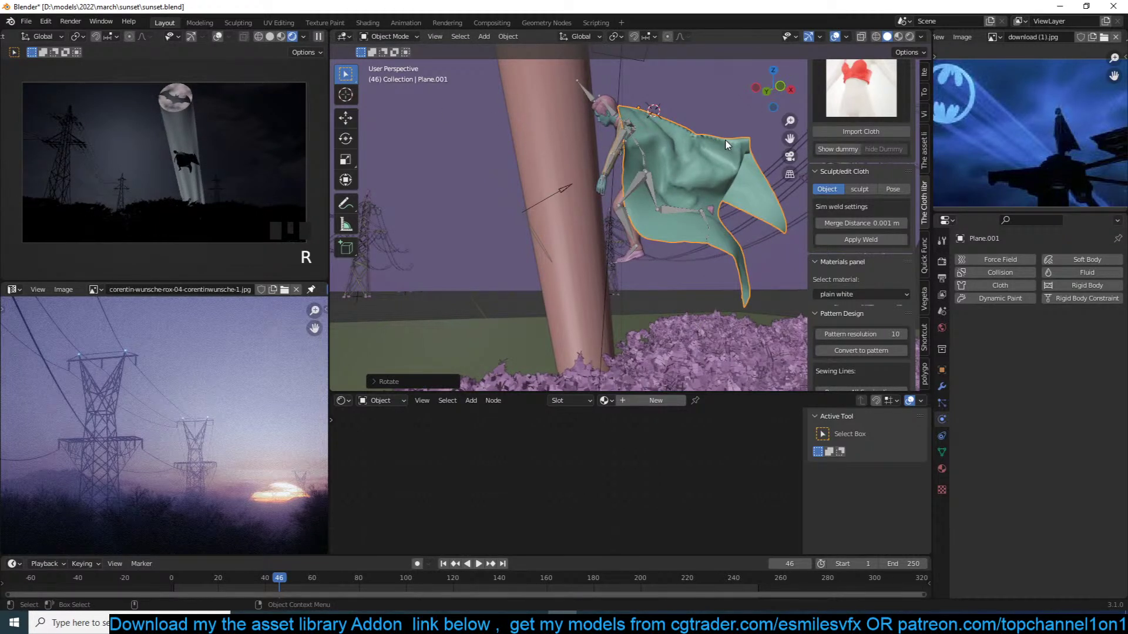
# Enter pose mode on the character's armature, rotate the left arm bone freely with trackball rotation, and save the file
pyautogui.click(624, 147)
pyautogui.hotkey('ctrl', 'Tab')
pyautogui.click(624, 150)
pyautogui.press('r')
pyautogui.press('r')
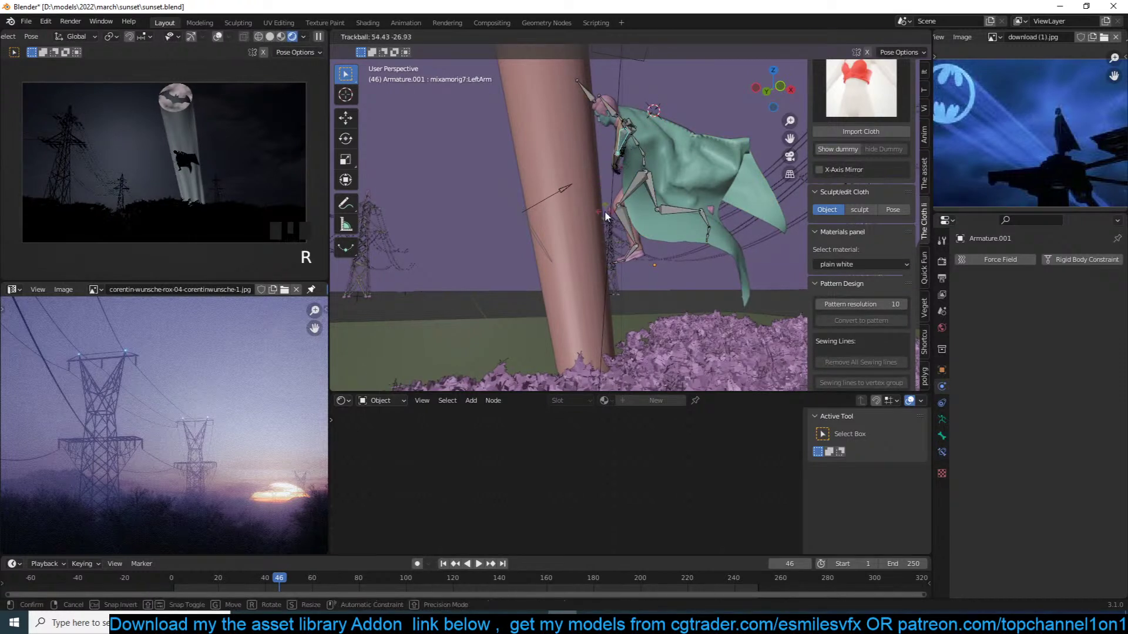
pyautogui.click(661, 195)
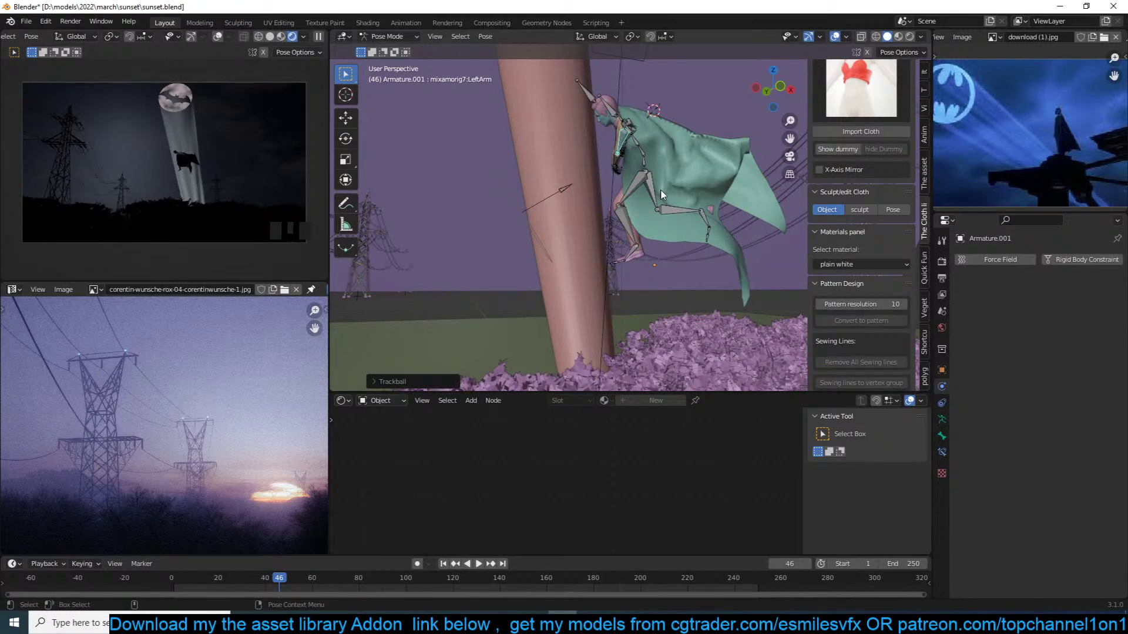
pyautogui.hotkey('ctrl', 's')
pyautogui.hotkey('alt', 'a')
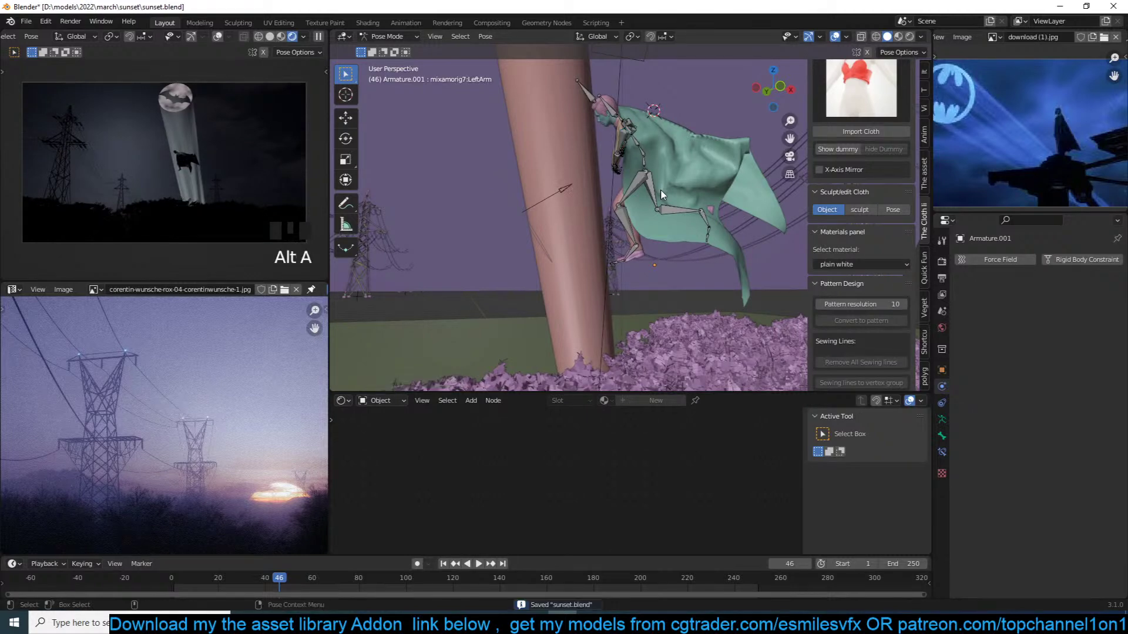
# Return to object mode and scale the whole cape down slightly to fit the character
pyautogui.hotkey('ctrl', 'Tab')
pyautogui.click(756, 197)
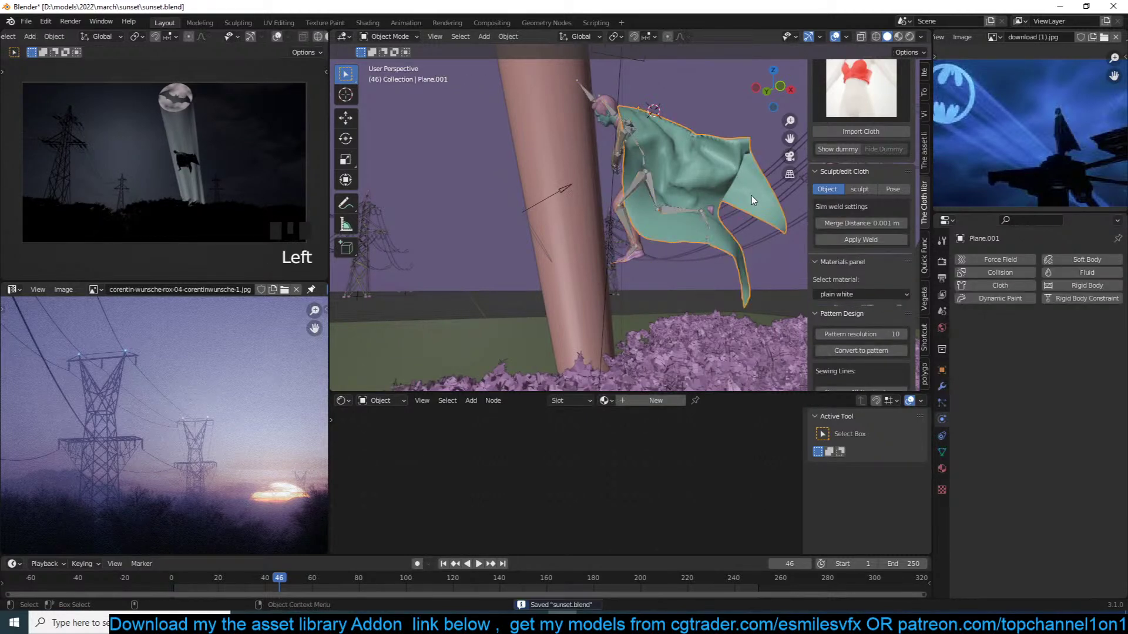
pyautogui.press('s')
pyautogui.hotkey('alt', 'a')
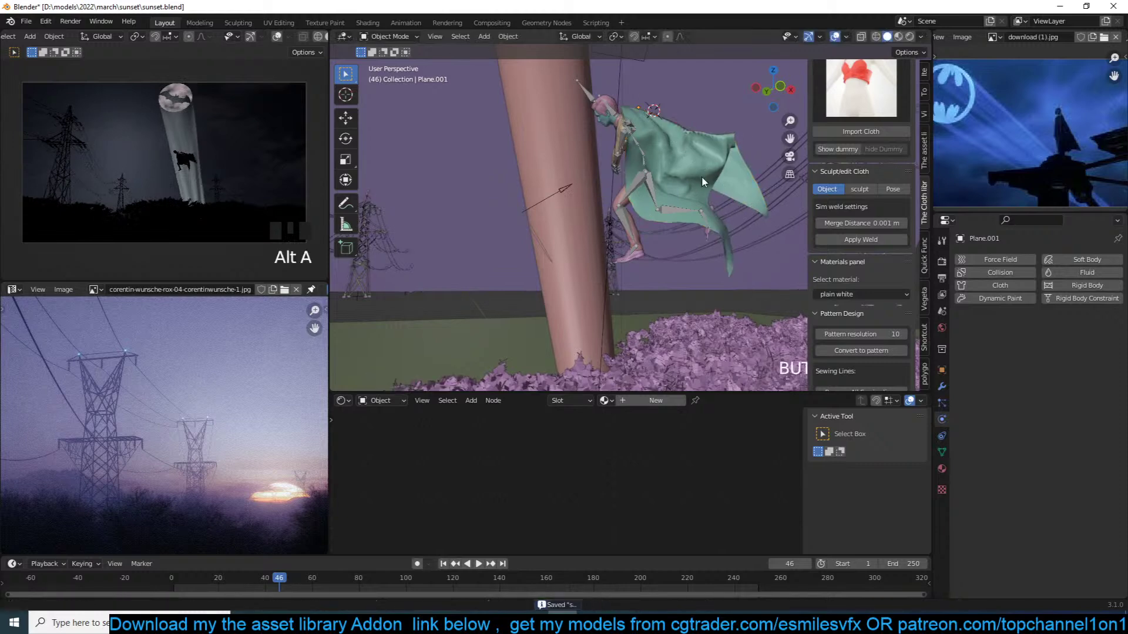
# Place the 3D cursor on top of the character's head
pyautogui.scroll(3, 617, 271)
pyautogui.scroll(5, 617, 271)
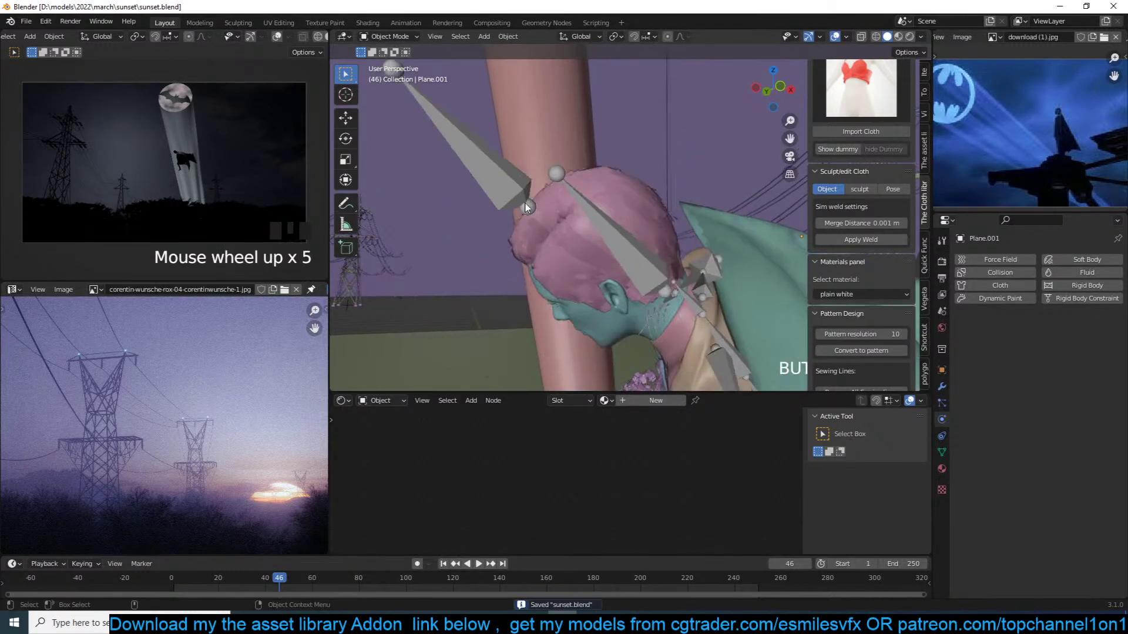
pyautogui.keyDown('shift'); pyautogui.rightClick(554, 212); pyautogui.keyUp('shift')
pyautogui.keyDown('shift'); pyautogui.rightClick(588, 218); pyautogui.keyUp('shift')
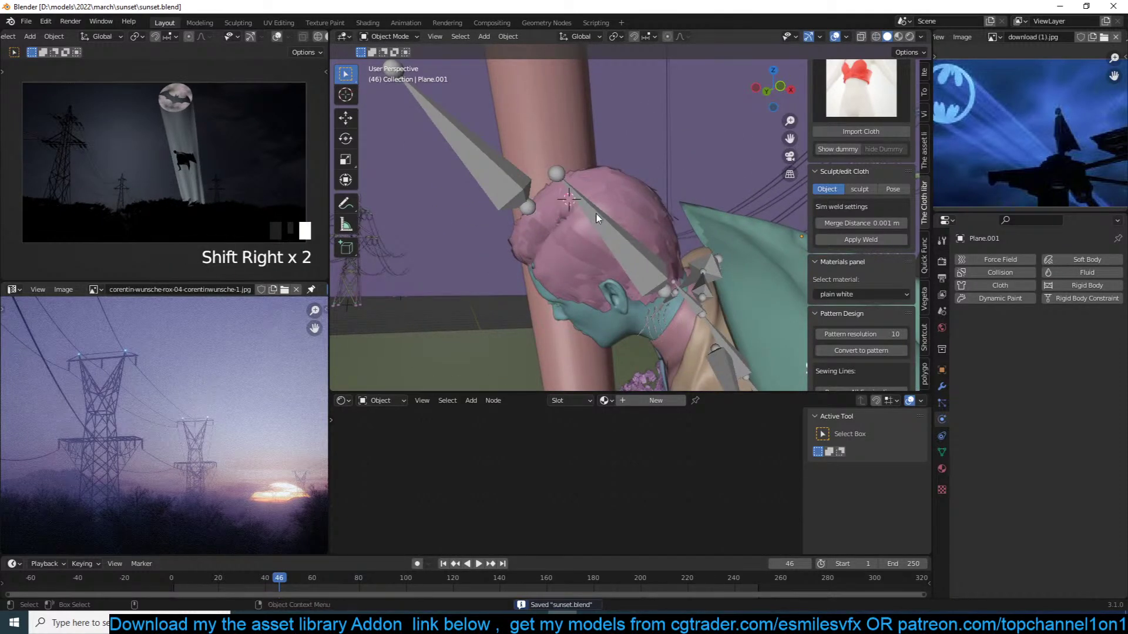
pyautogui.press('`')
pyautogui.press('`')
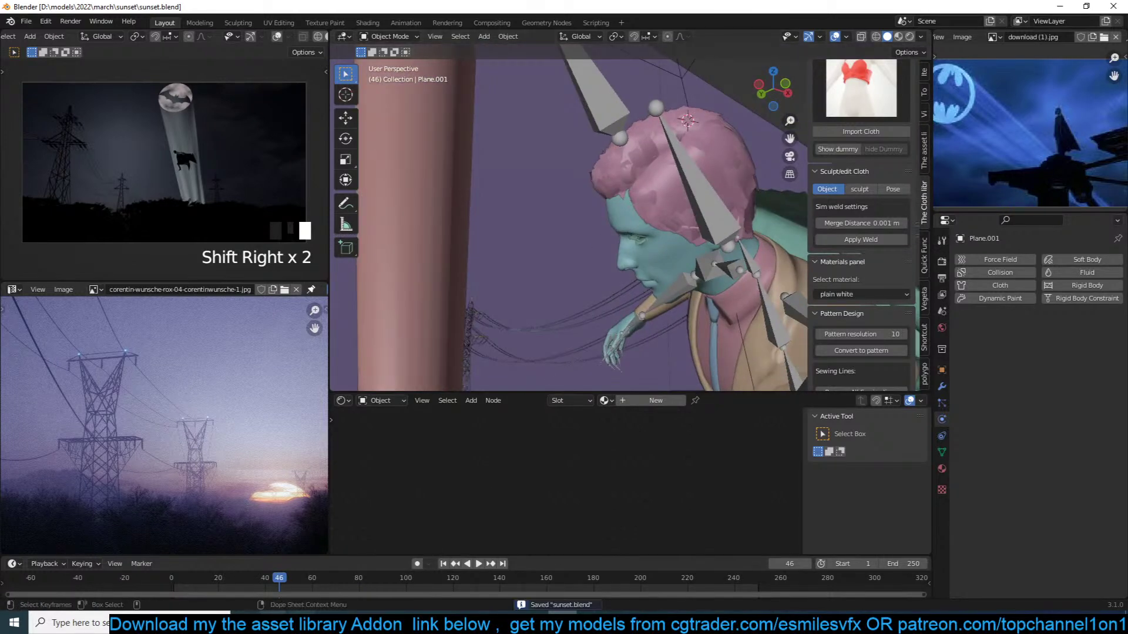
# Switch to File Explorer and look through New Volume (D:) for the folder holding the Batman model
pyautogui.click(274, 621)
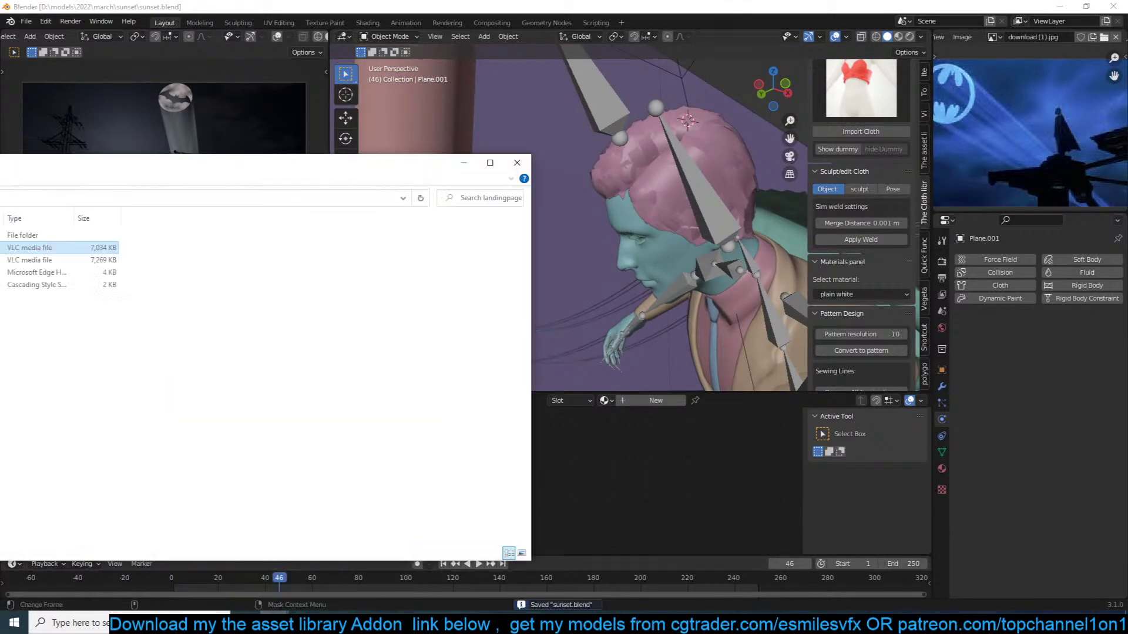
pyautogui.moveTo(0, 165); pyautogui.dragTo(421, 54)
pyautogui.click(185, 408)
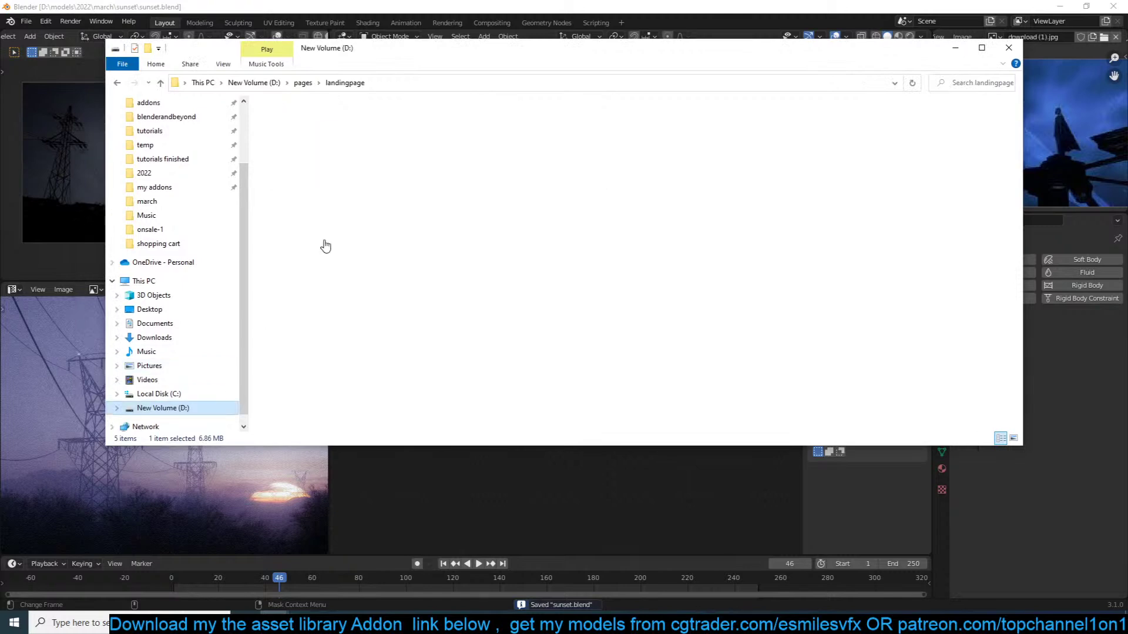
pyautogui.doubleClick(302, 347)
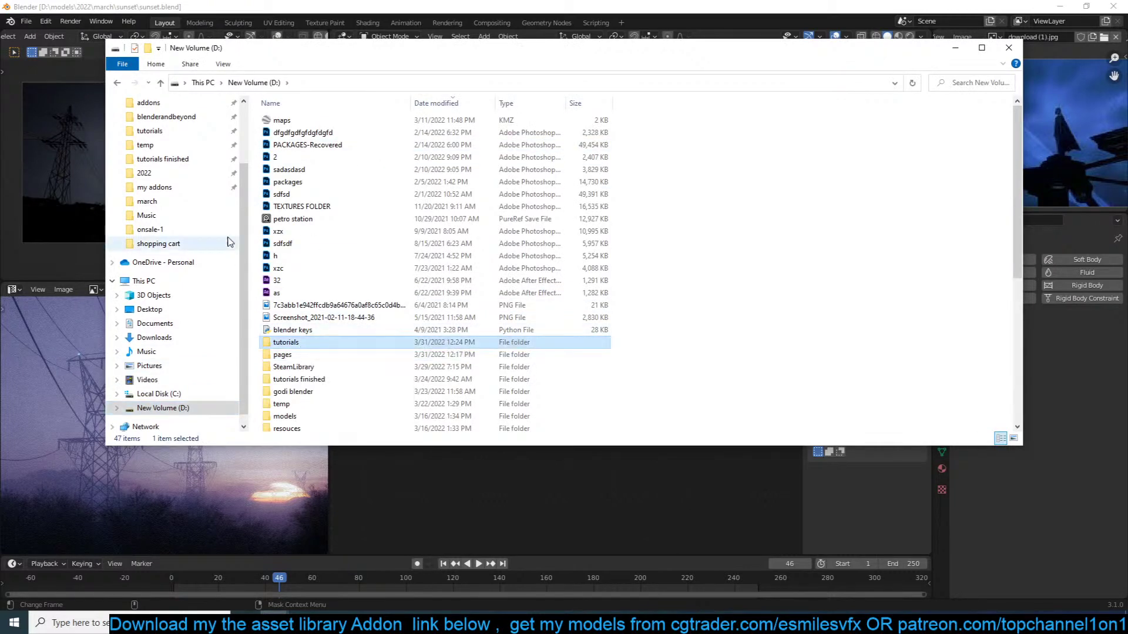
pyautogui.scroll(2, 150, 253)
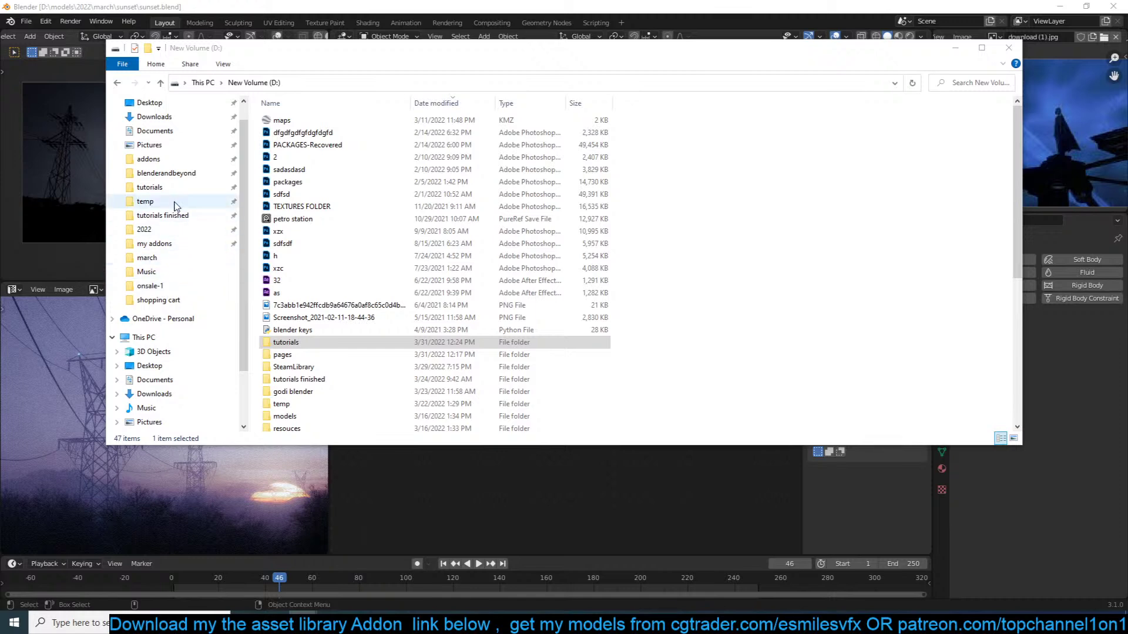
pyautogui.scroll(-2, 162, 382)
# Look through the folders on Local Disk (C:) for the Batman model
pyautogui.click(162, 397)
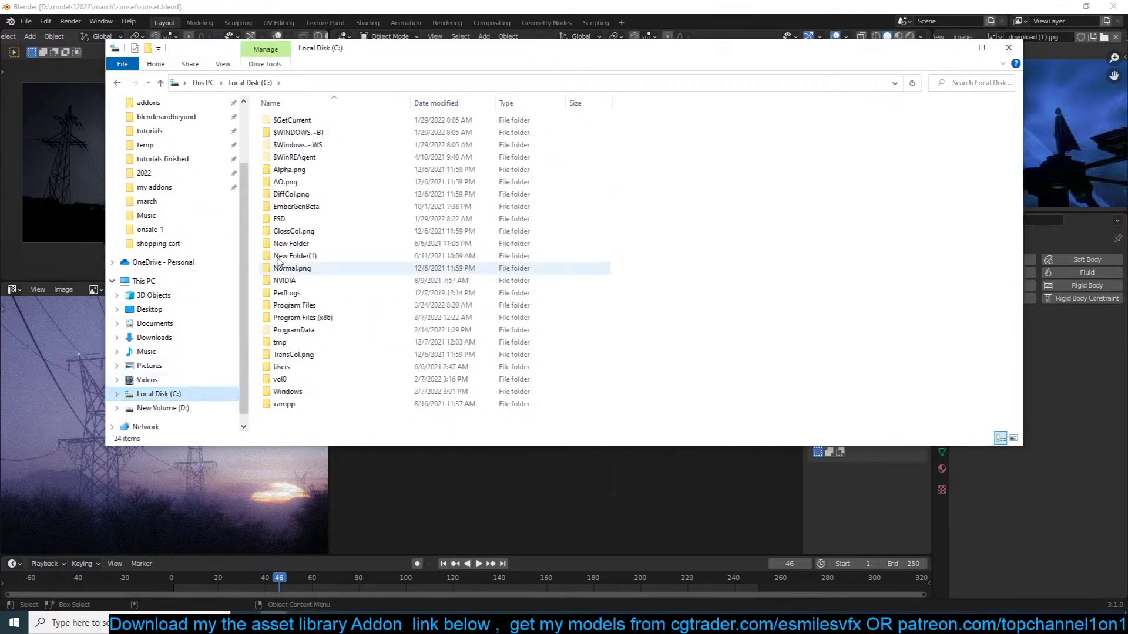
pyautogui.click(283, 255)
pyautogui.press('n')
pyautogui.press('n')
pyautogui.press('n')
pyautogui.press('n')
pyautogui.press('n')
pyautogui.press('n')
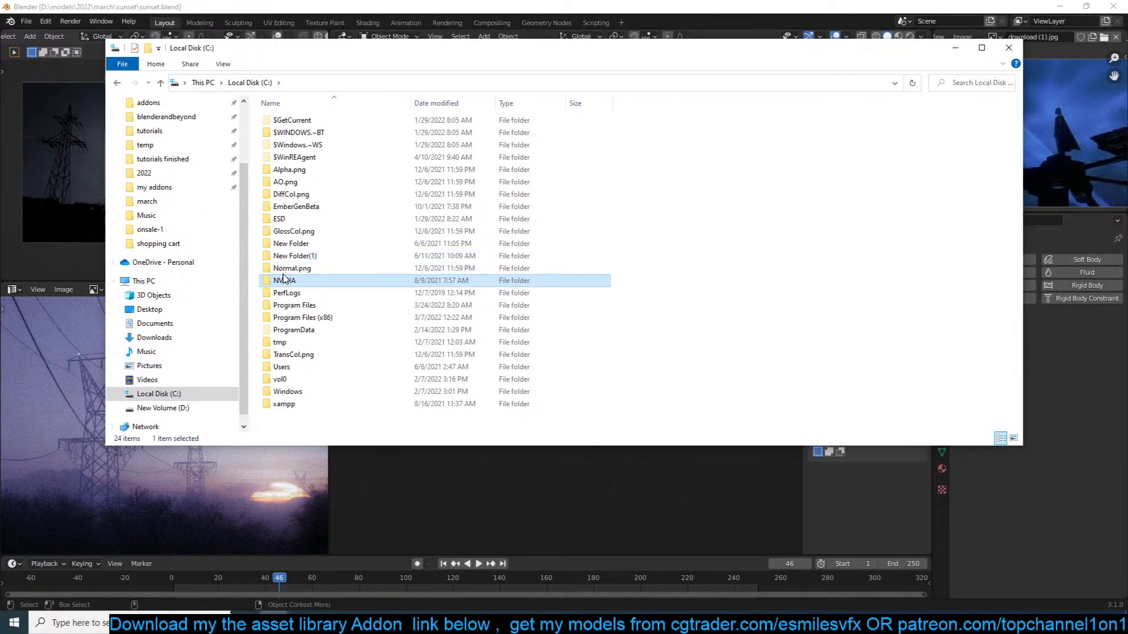
pyautogui.press('n')
pyautogui.press('n')
# Return to New Volume (D:) and look through its folders down to those starting with m
pyautogui.click(162, 408)
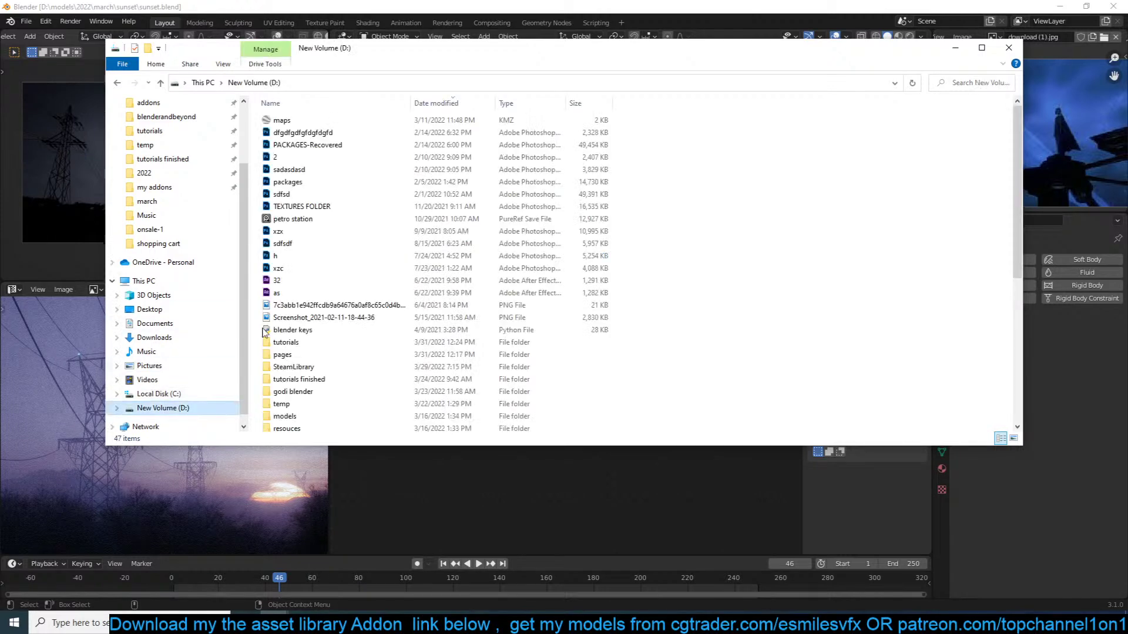
pyautogui.scroll(-7, 391, 356)
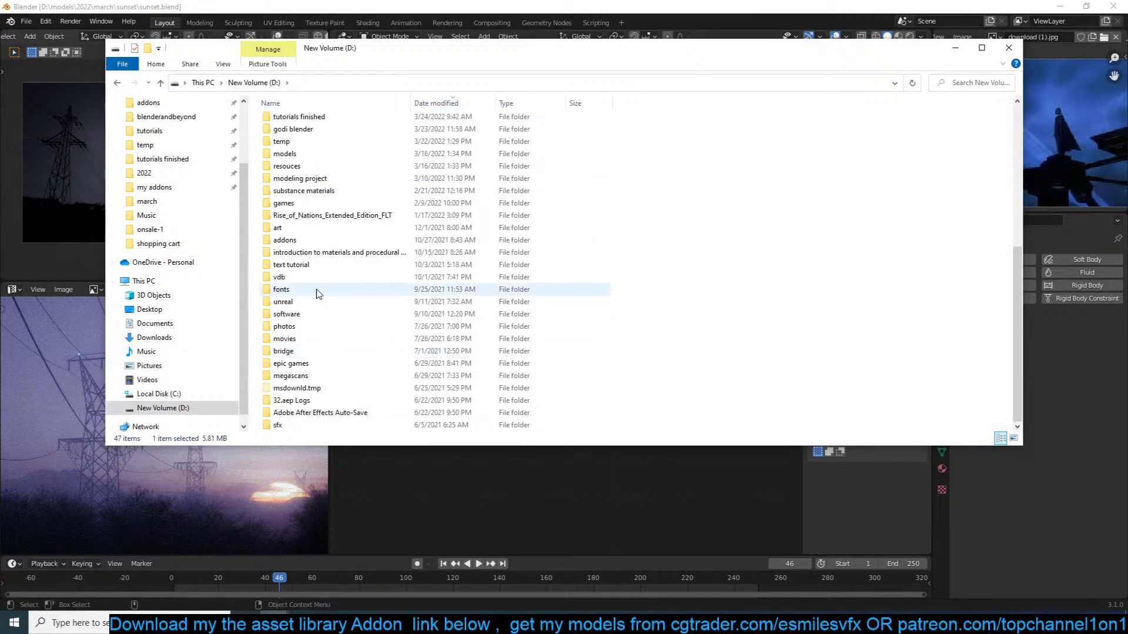
pyautogui.click(307, 304)
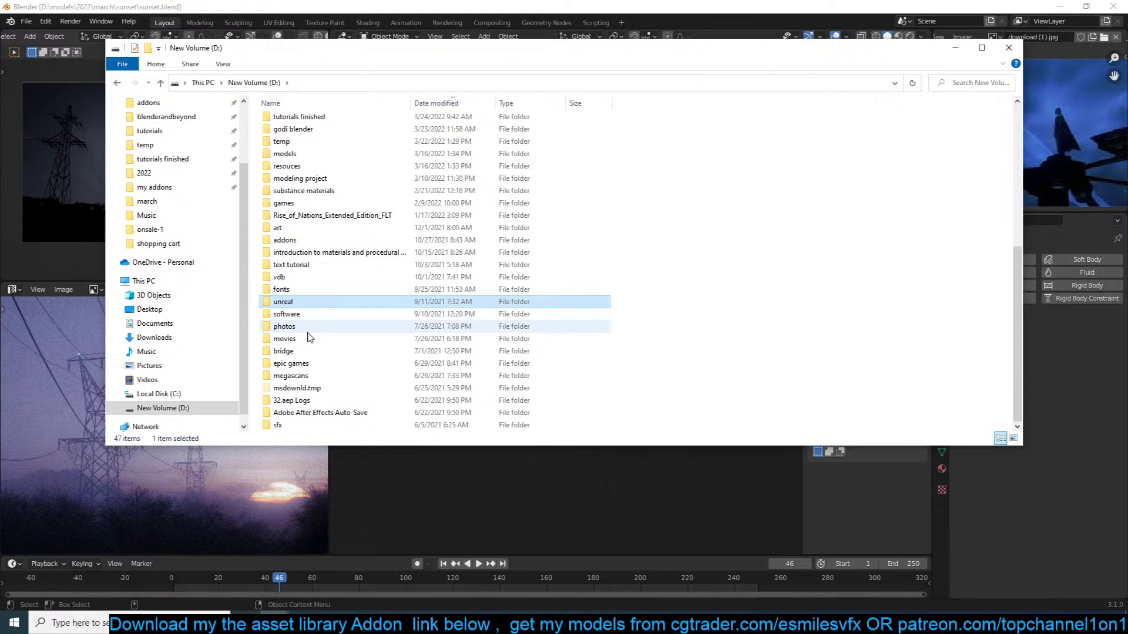
pyautogui.click(284, 338)
pyautogui.click(284, 339)
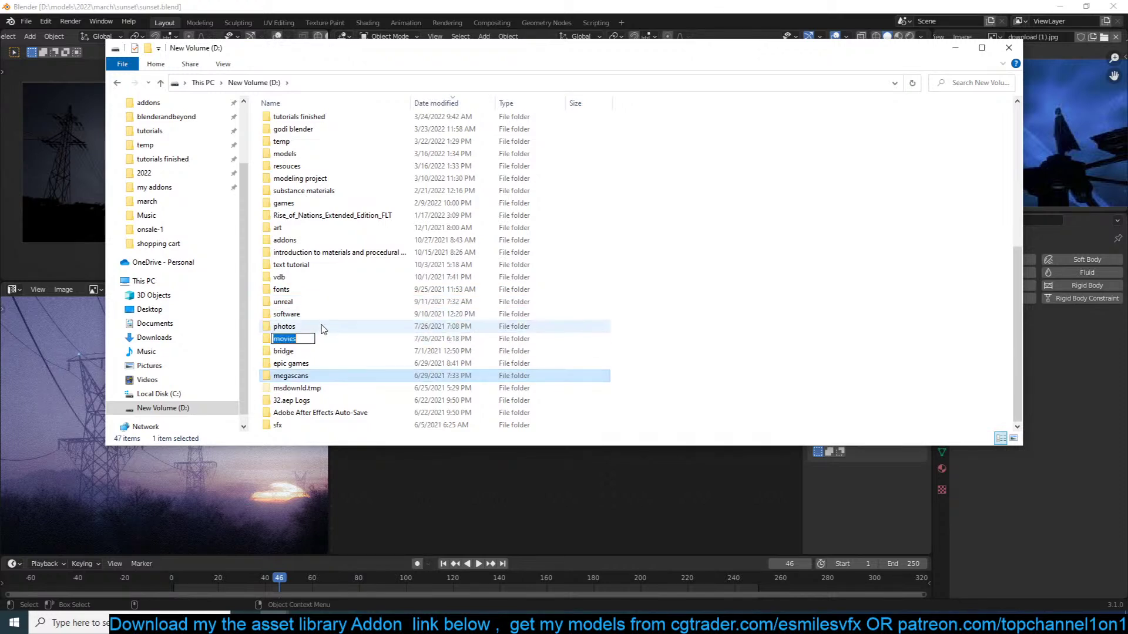
pyautogui.press('Escape')
pyautogui.press('m')
pyautogui.press('m')
pyautogui.press('m')
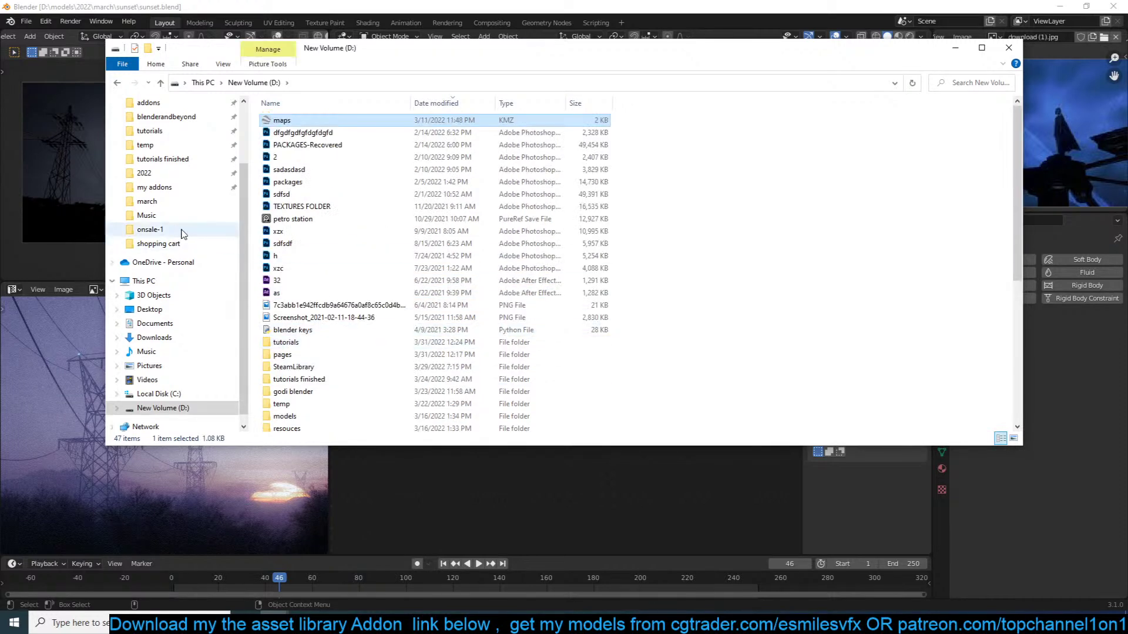
# Search the 2022 models folder for "lego" and open batman lego.blend
pyautogui.click(157, 173)
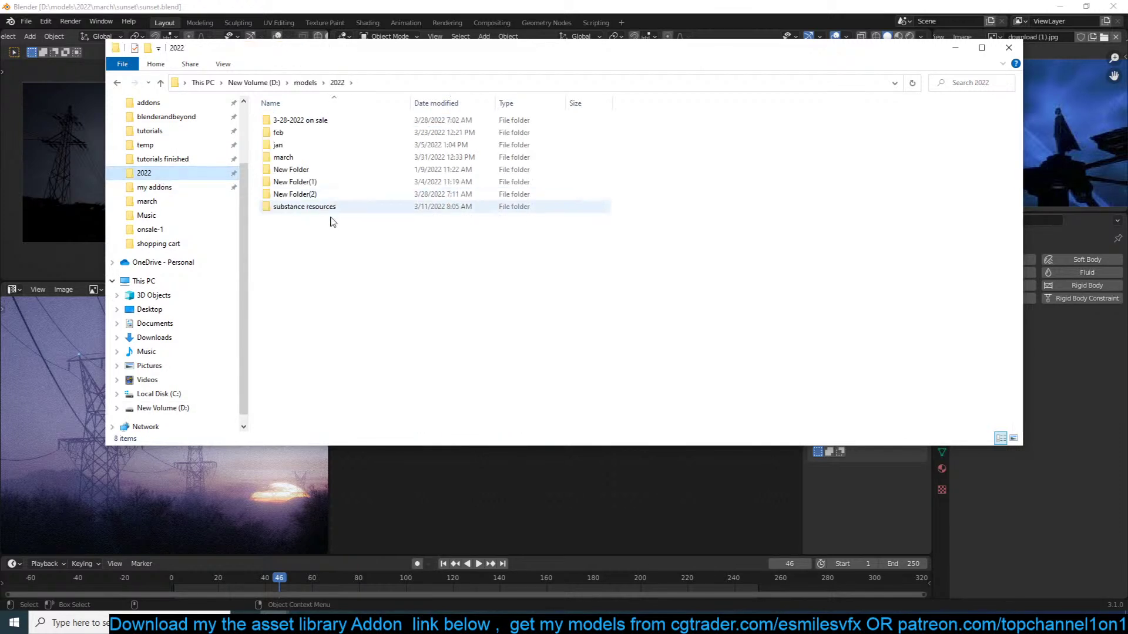
pyautogui.click(952, 85)
pyautogui.write('lego')
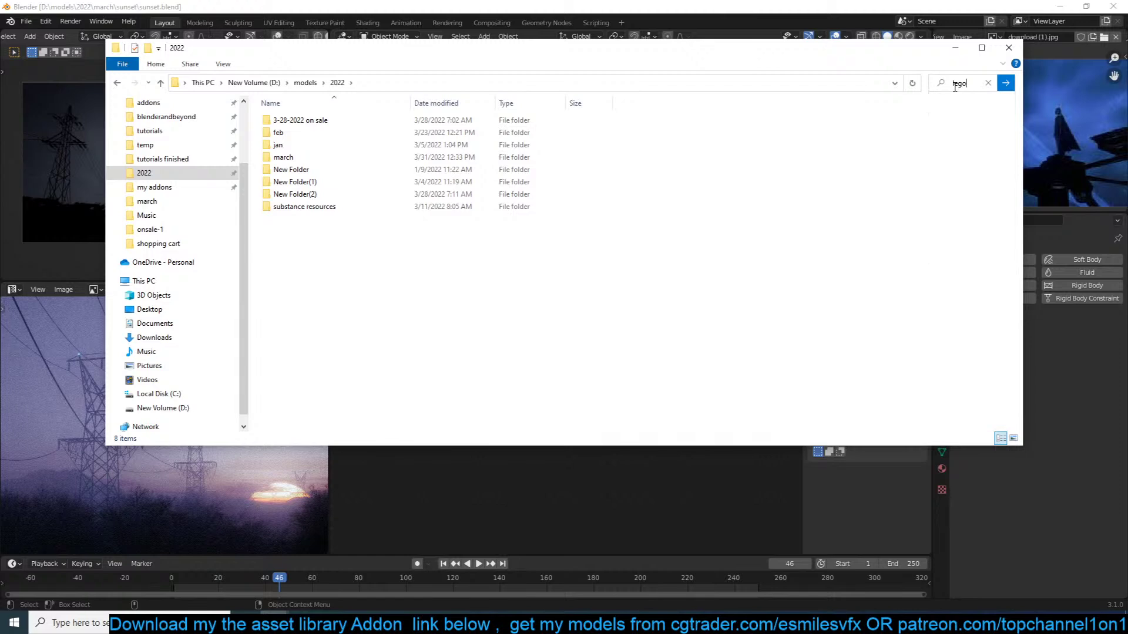
pyautogui.press('Return')
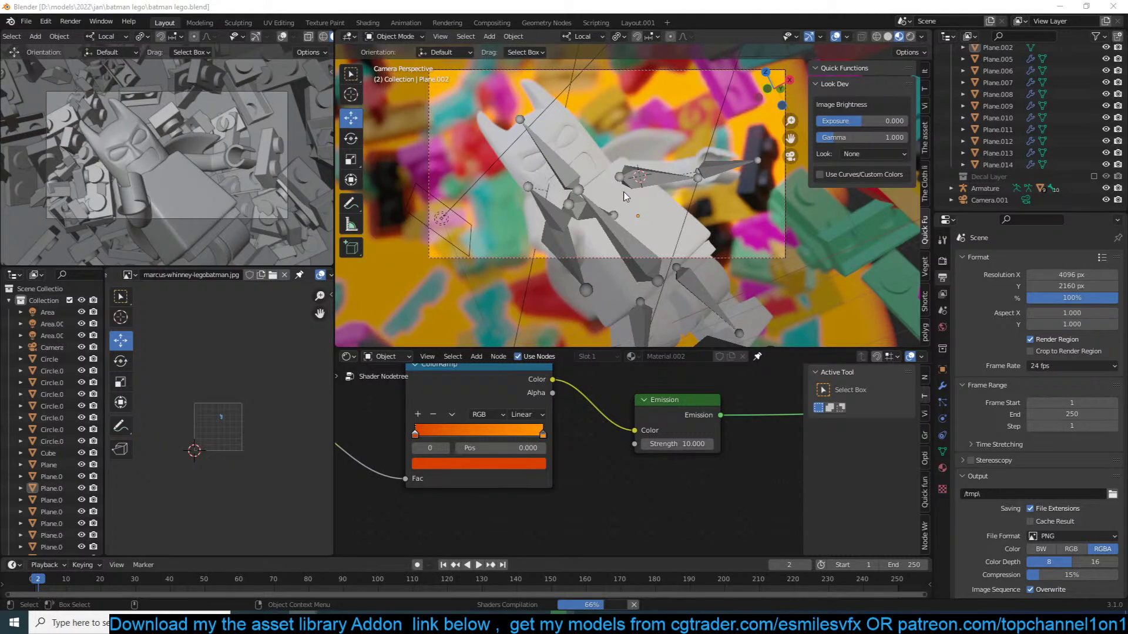
# Select the Batman mask on the Lego figure and copy it
pyautogui.click(580, 172)
pyautogui.moveTo(579, 171); pyautogui.dragTo(509, 179, button='middle')
pyautogui.scroll(4, 575, 171)
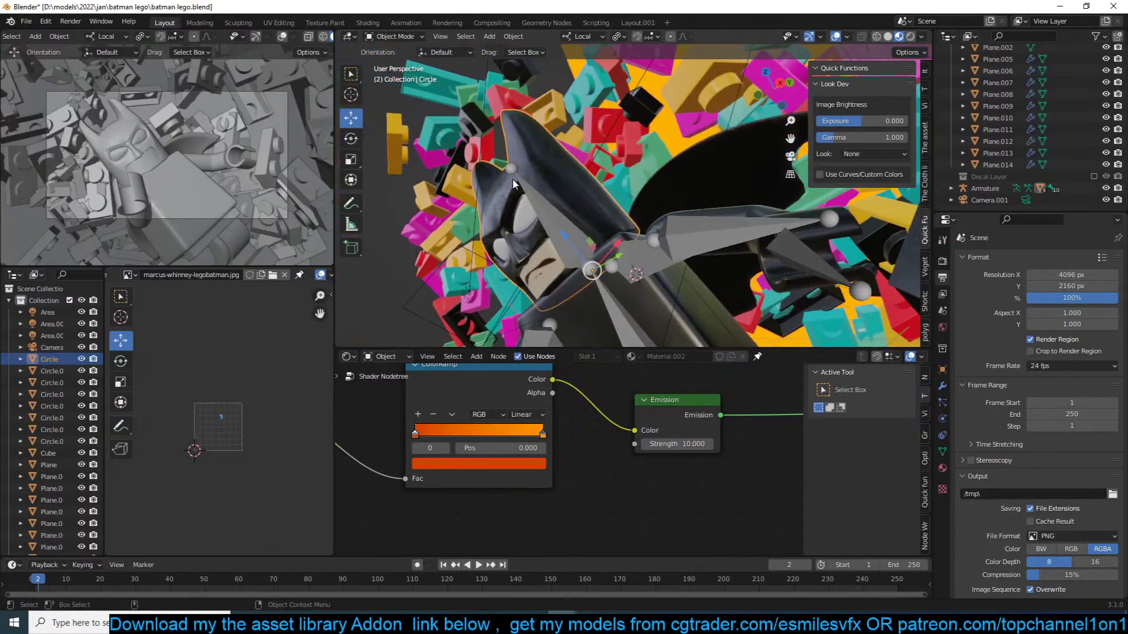
pyautogui.hotkey('ctrl', 'c')
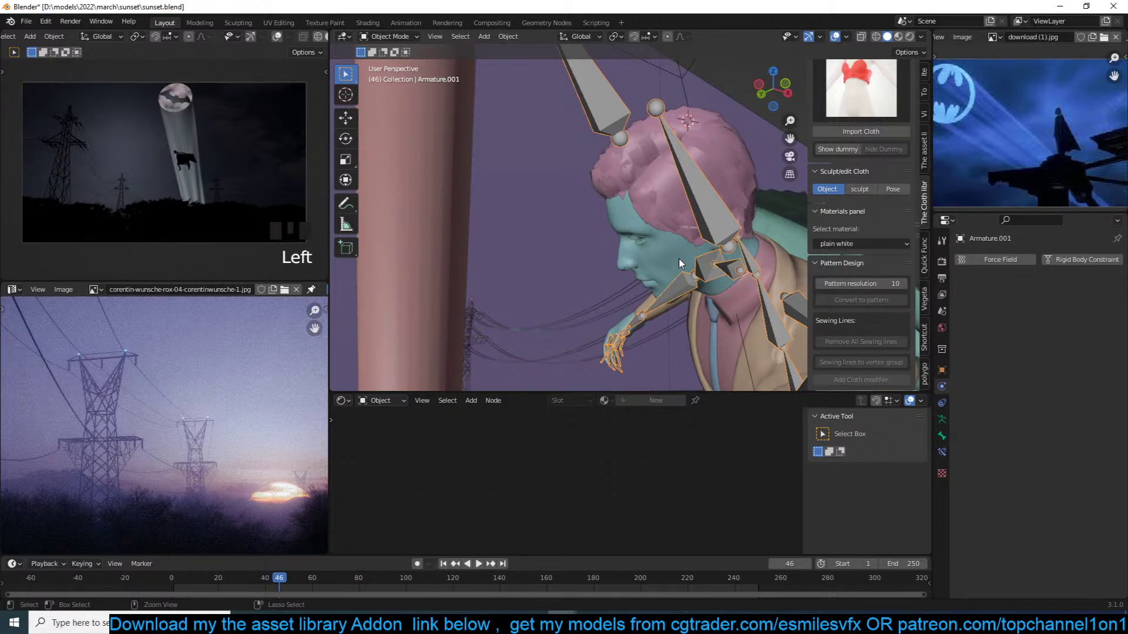
# Paste the copied Batman mask into sunset.blend and snap it to the 3D cursor placed on the character's head
pyautogui.scroll(-4, 680, 262)
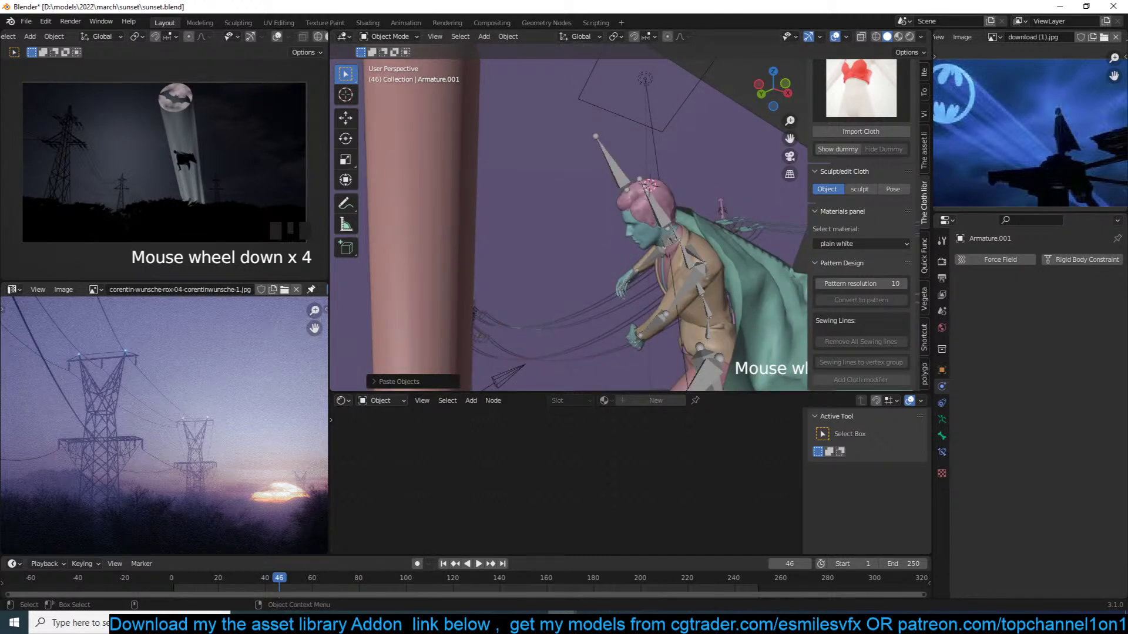
pyautogui.moveTo(604, 203); pyautogui.dragTo(586, 211, button='middle')
pyautogui.scroll(1, 587, 212)
pyautogui.keyDown('shift'); pyautogui.rightClick(615, 221); pyautogui.keyUp('shift')
pyautogui.hotkey('shift', 's')
pyautogui.click(608, 94)
pyautogui.scroll(-5, 648, 193)
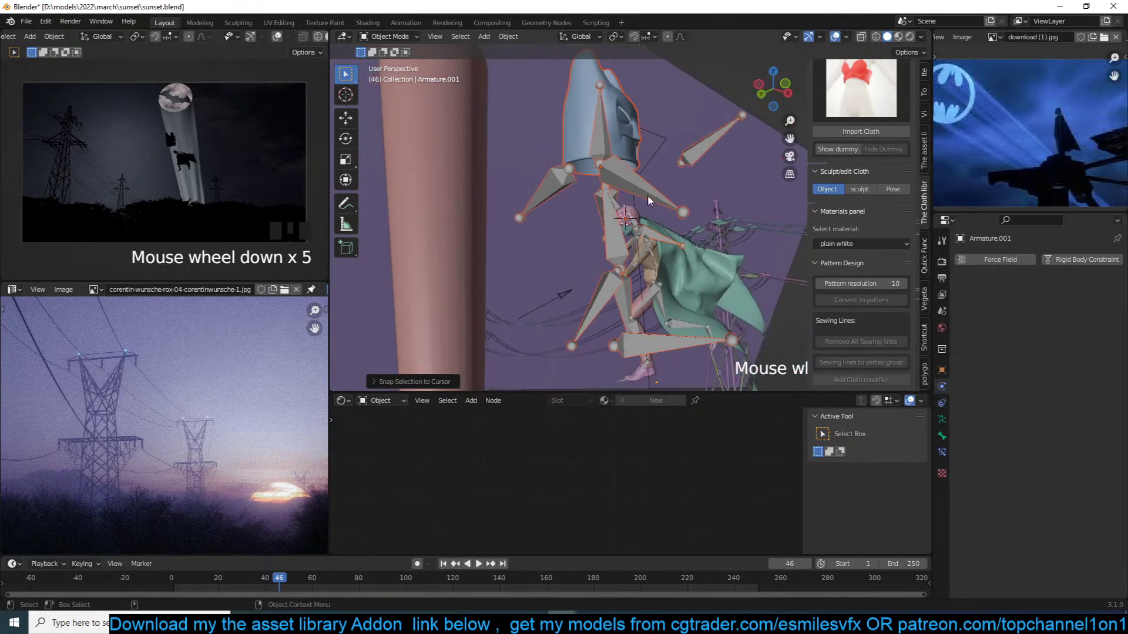
# Try to delete the armature pasted with the mask, and undo the deletion
pyautogui.click(646, 195)
pyautogui.press('x')
pyautogui.click(646, 197)
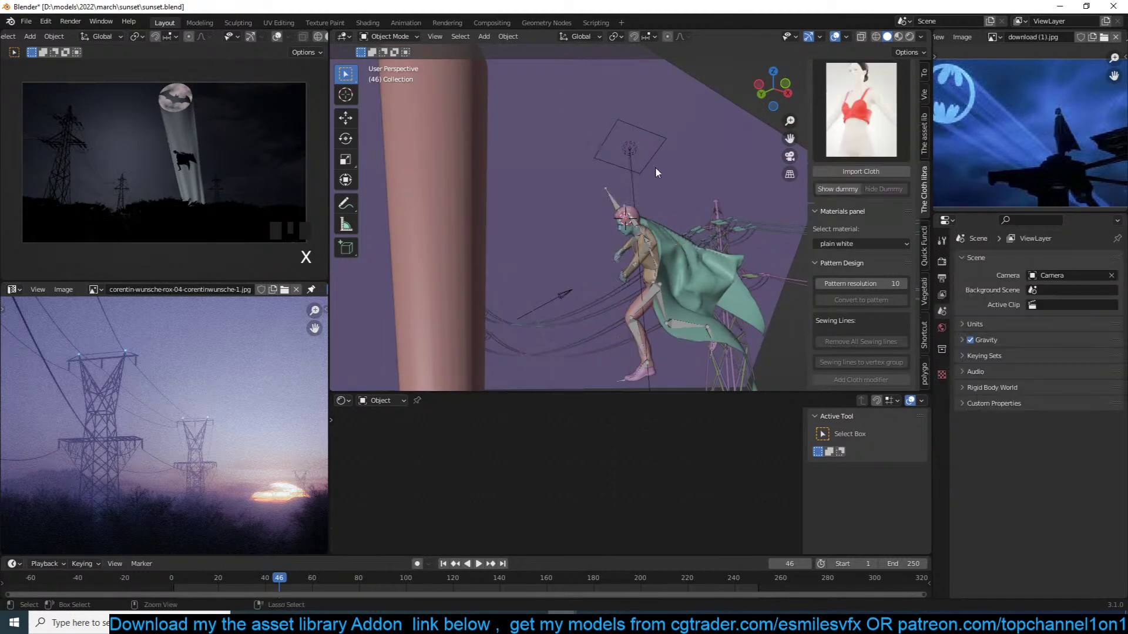
pyautogui.hotkey('ctrl', 'z')
# Select the Batman mask, check its modifiers, and clear its parent while keeping the transformation
pyautogui.click(618, 144)
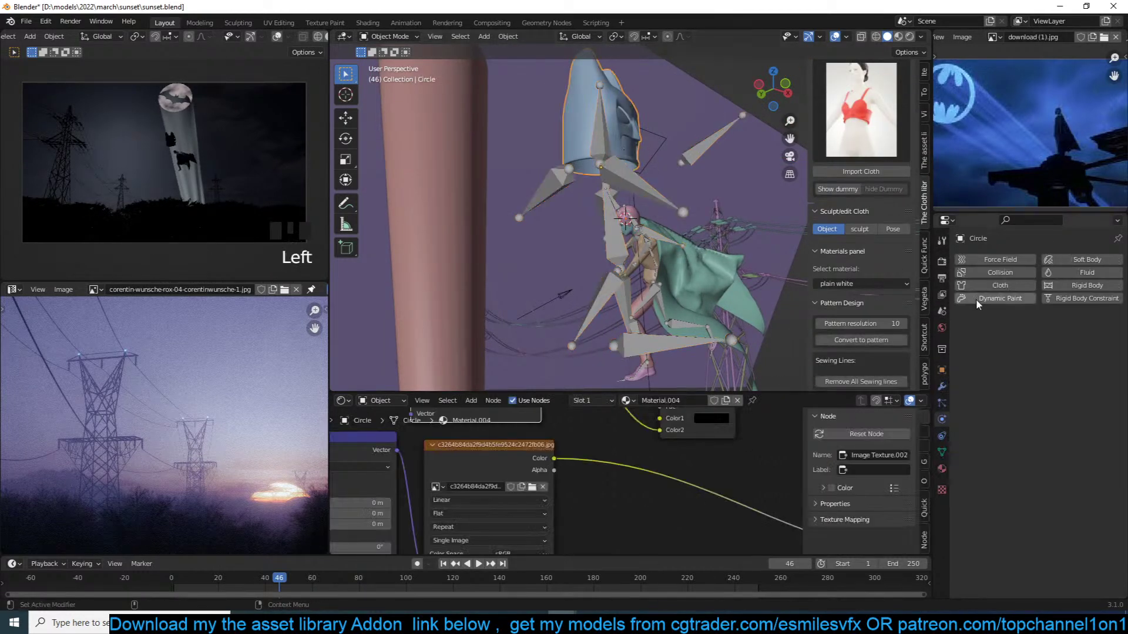
pyautogui.click(942, 386)
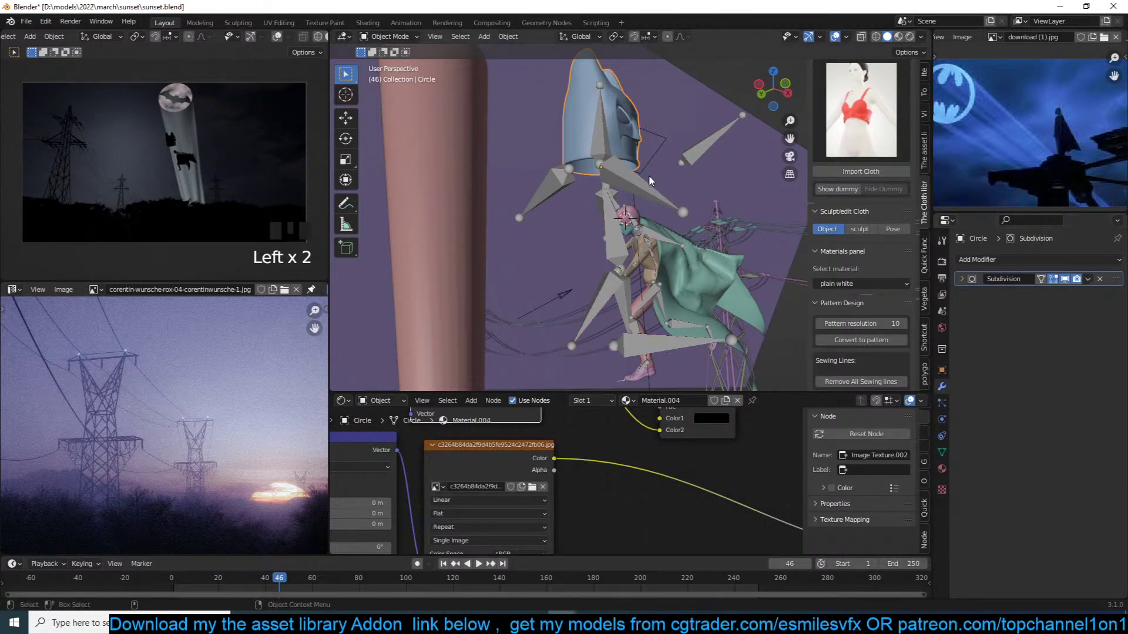
pyautogui.hotkey('alt', 'p')
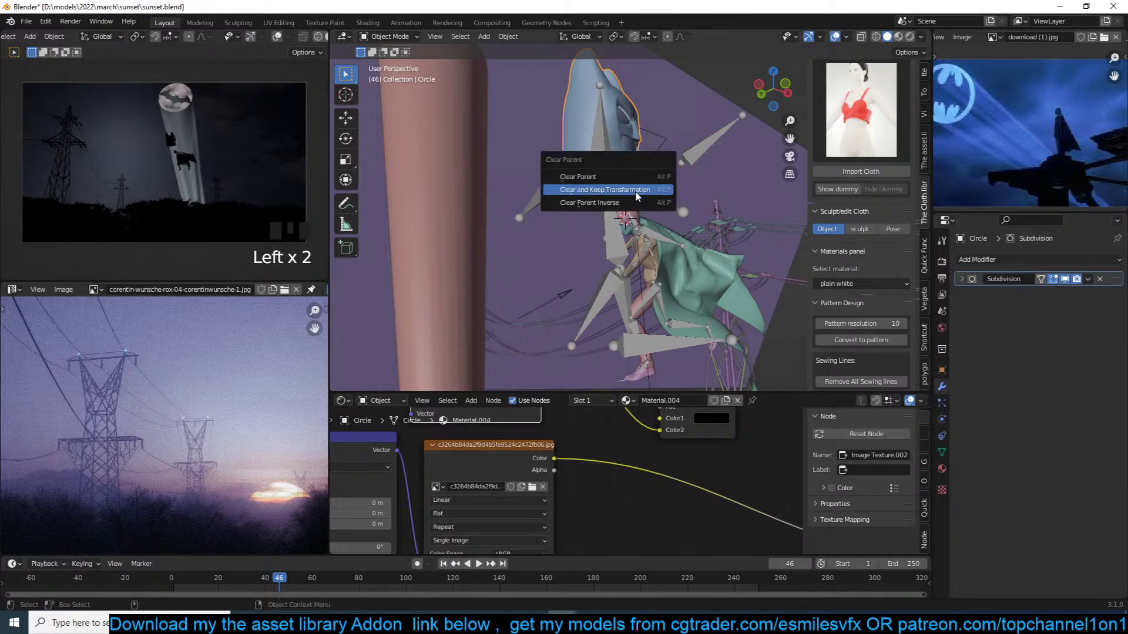
pyautogui.click(636, 192)
# Pause the rendered camera preview and delete the armature that came with the mask
pyautogui.scroll(-6, 299, 42)
pyautogui.click(319, 37)
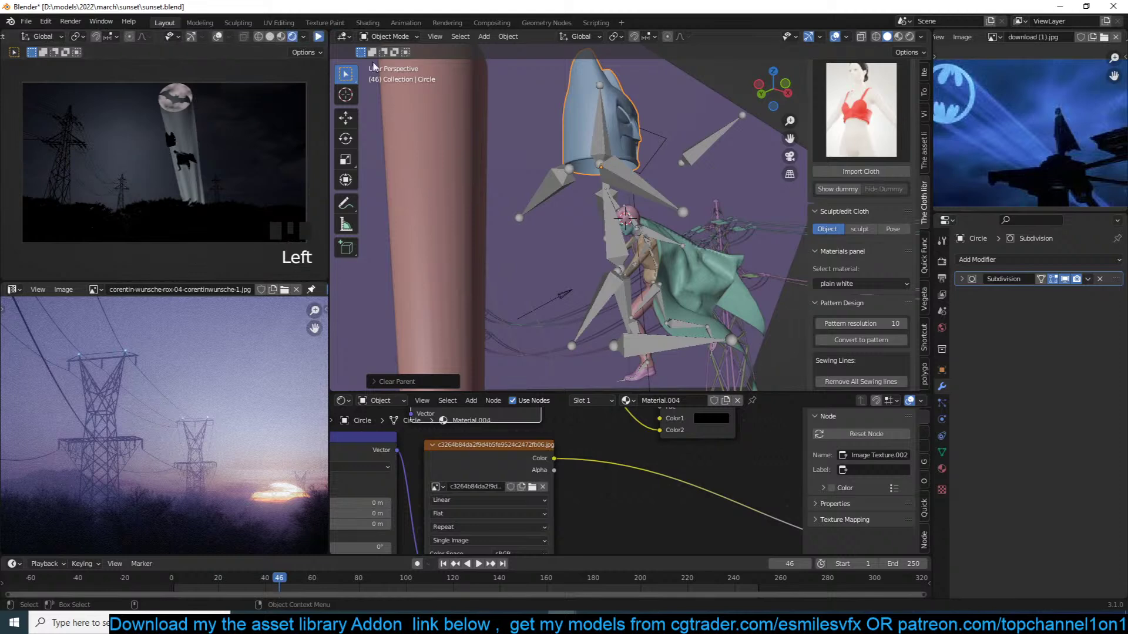
pyautogui.click(632, 186)
pyautogui.press('x')
pyautogui.click(632, 183)
# Rotate the mask freely so it faces the character's direction and scale it down
pyautogui.click(627, 157)
pyautogui.press('r')
pyautogui.press('r')
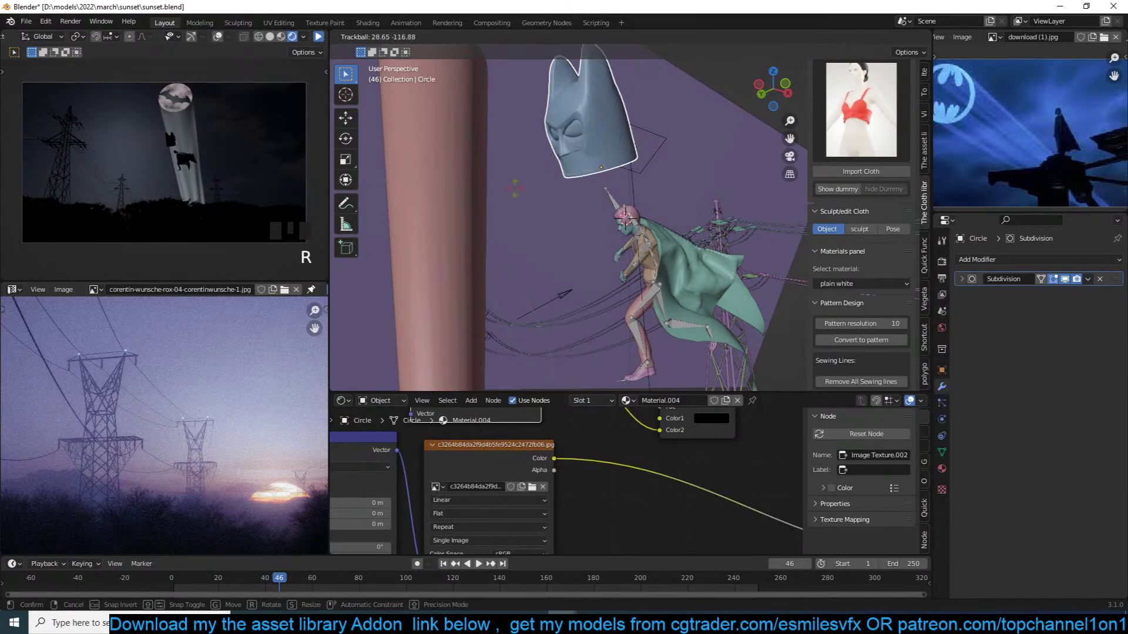
pyautogui.click(514, 201)
pyautogui.press('s')
pyautogui.click(568, 180)
# Place the 3D cursor on the character's head and snap the mask to it
pyautogui.scroll(5, 629, 214)
pyautogui.keyDown('shift'); pyautogui.rightClick(618, 212); pyautogui.keyUp('shift')
pyautogui.hotkey('shift', 's')
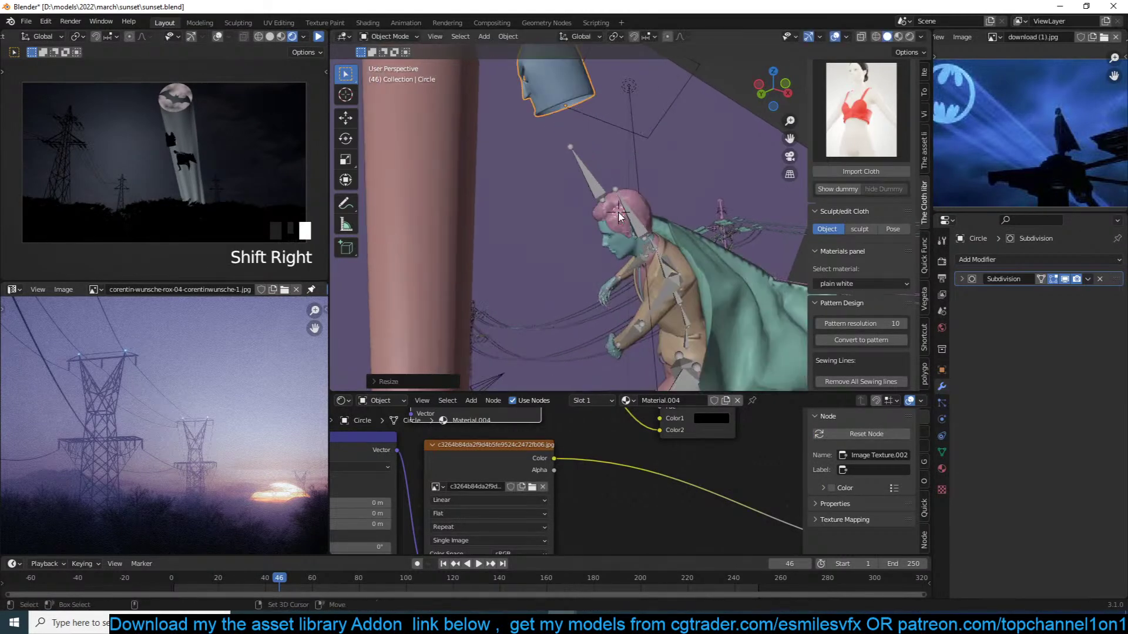
pyautogui.click(590, 87)
# Scale the mask to head size and move it over the character's head
pyautogui.press('s')
pyautogui.press('g')
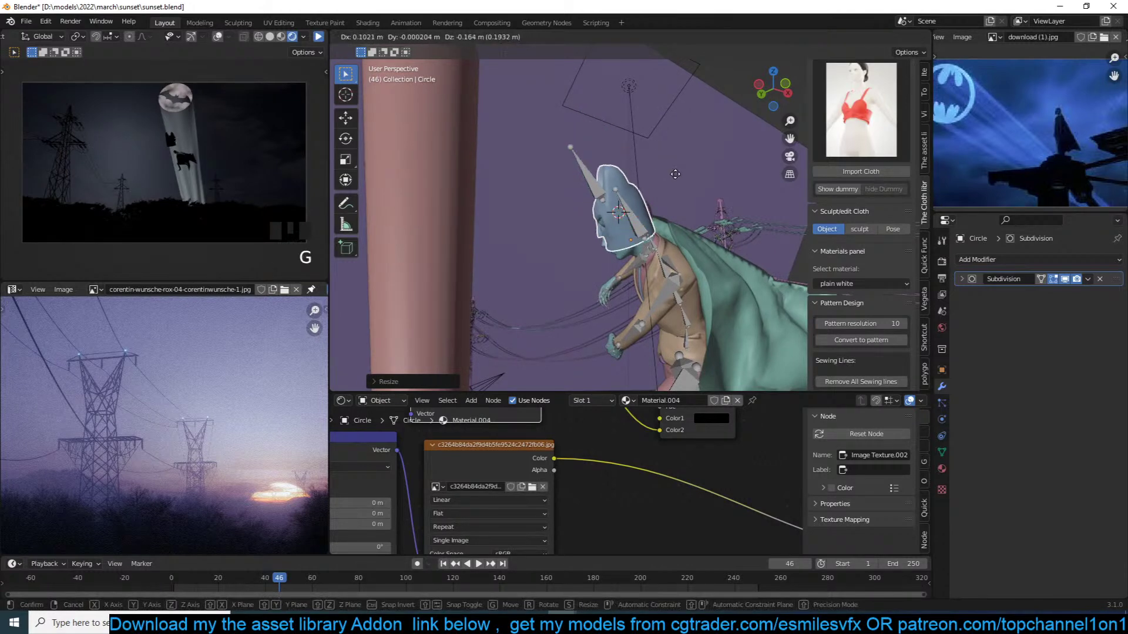
pyautogui.click(667, 164)
# Move, rotate and scale up the mask so it tilts with the character's head and covers it
pyautogui.moveTo(667, 164); pyautogui.dragTo(593, 220, button='middle')
pyautogui.scroll(3, 752, 221)
pyautogui.press('g')
pyautogui.click(707, 230)
pyautogui.press('g')
pyautogui.press('r')
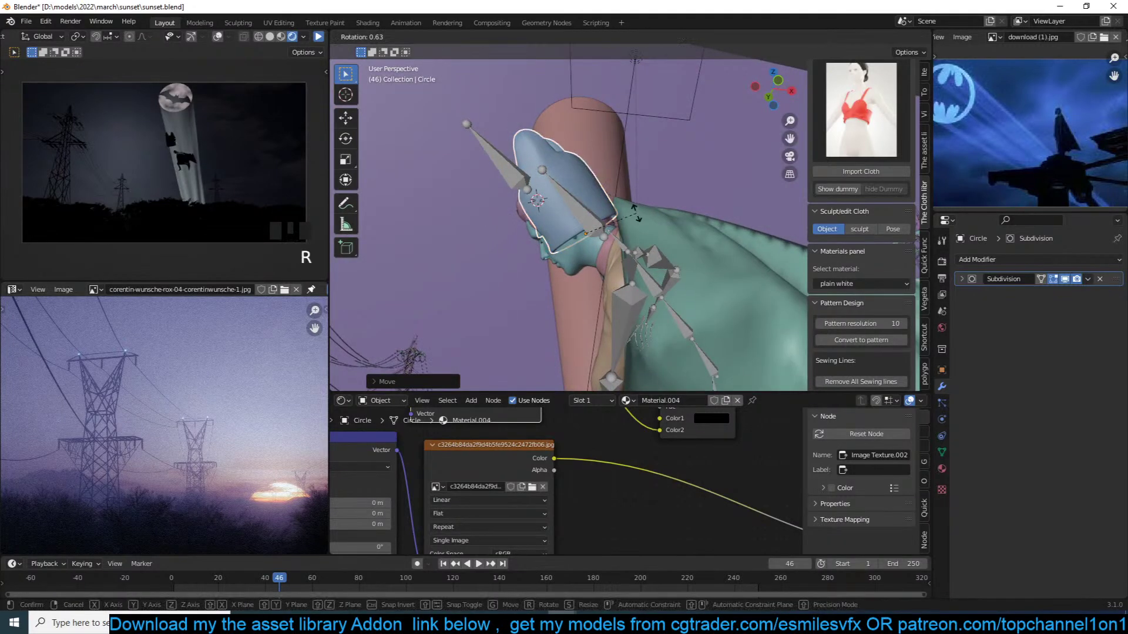
pyautogui.press('s')
pyautogui.click(645, 204)
pyautogui.press('g')
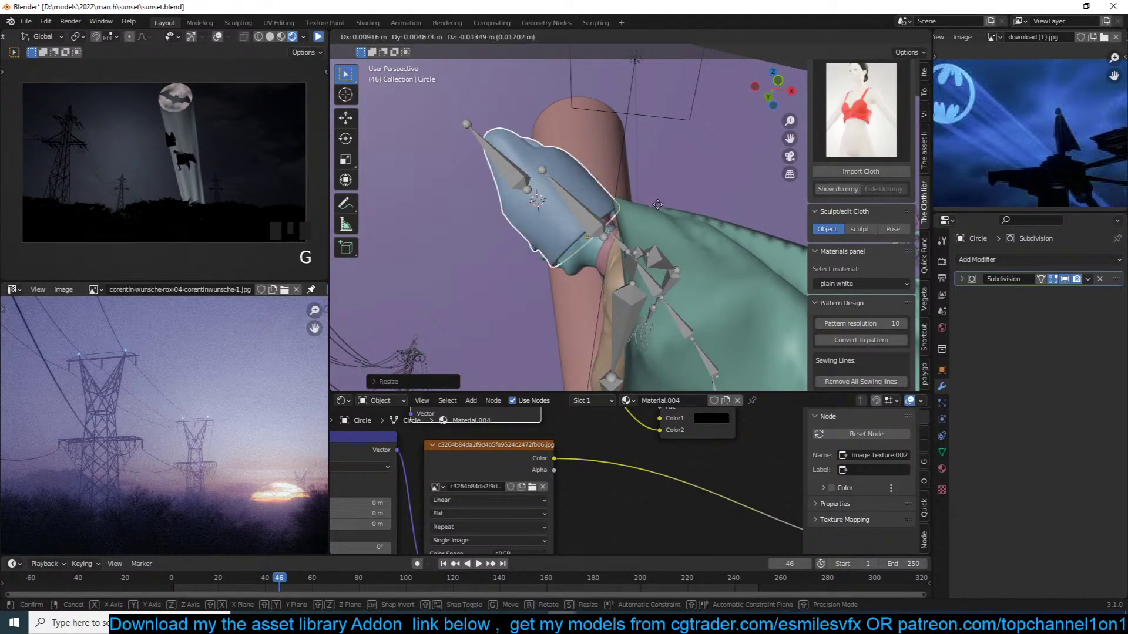
pyautogui.click(659, 208)
# Resume the rendered camera preview, and save the file with the fitted mask deselected
pyautogui.click(318, 37)
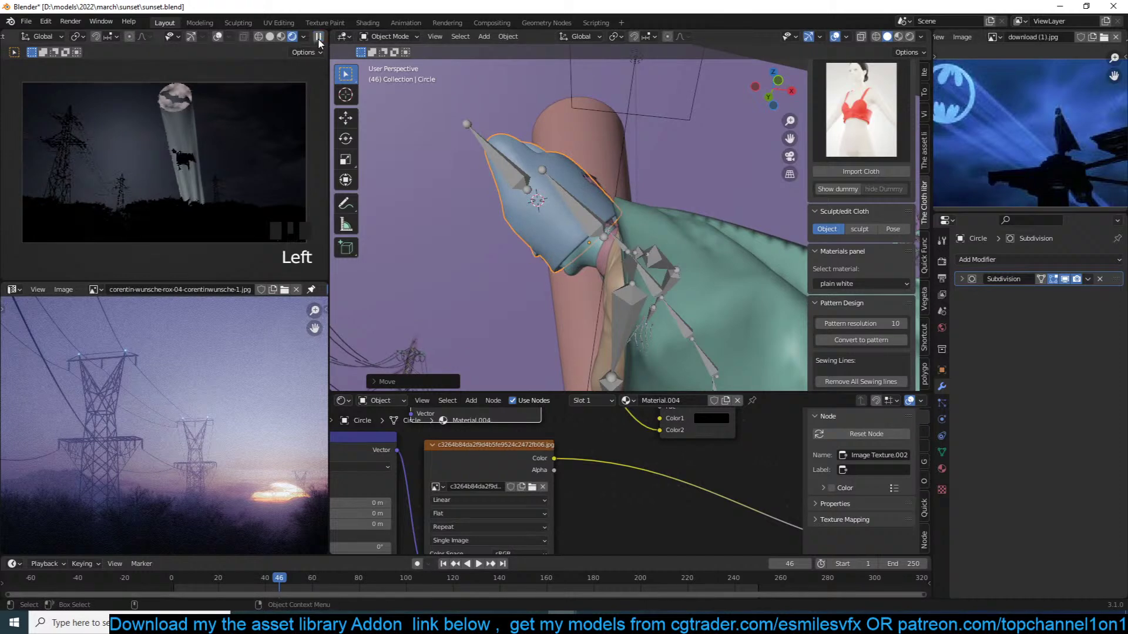
pyautogui.scroll(2, 569, 181)
pyautogui.hotkey('ctrl', 's')
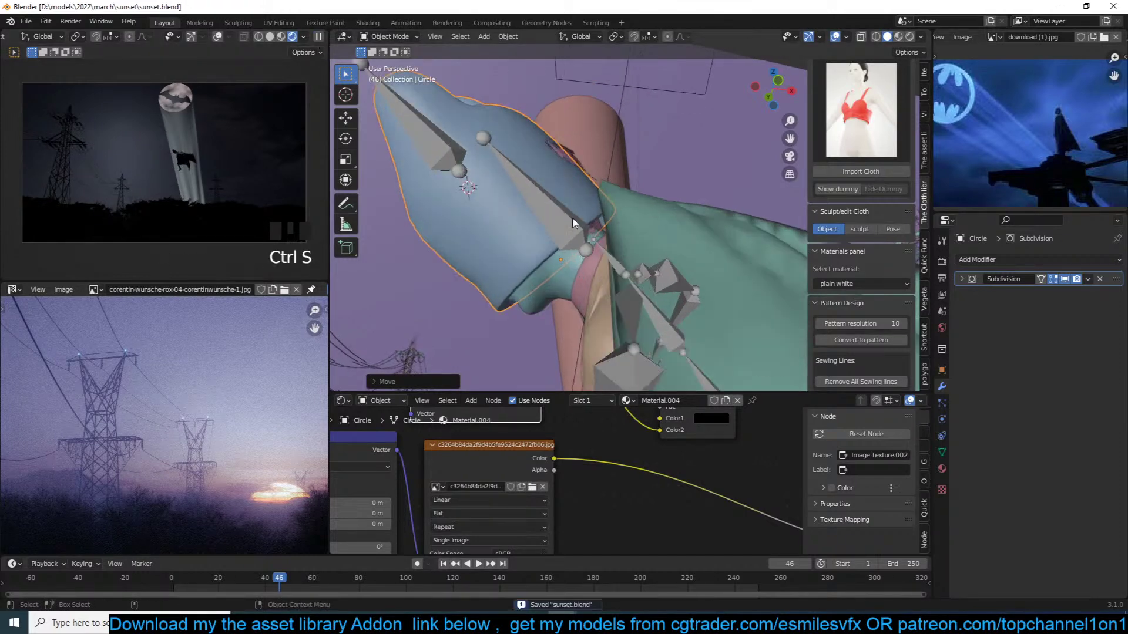
pyautogui.scroll(-2, 573, 214)
pyautogui.hotkey('alt', 'a')
pyautogui.moveTo(574, 229); pyautogui.dragTo(643, 236, button='middle')
pyautogui.hotkey('ctrl', 's')
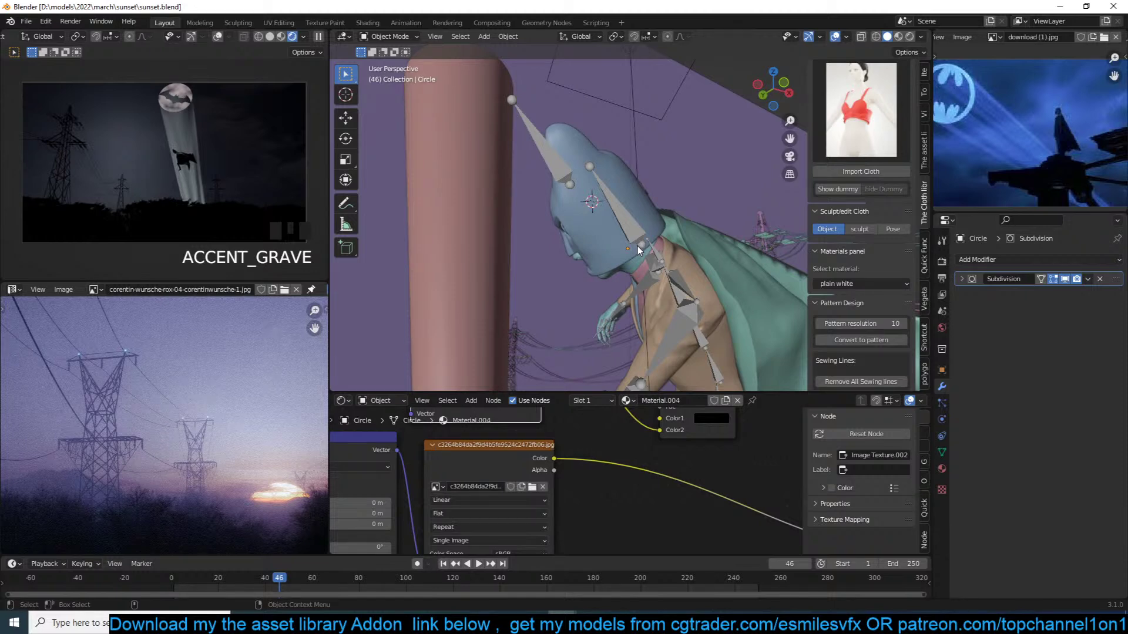
pyautogui.press('KP_0')
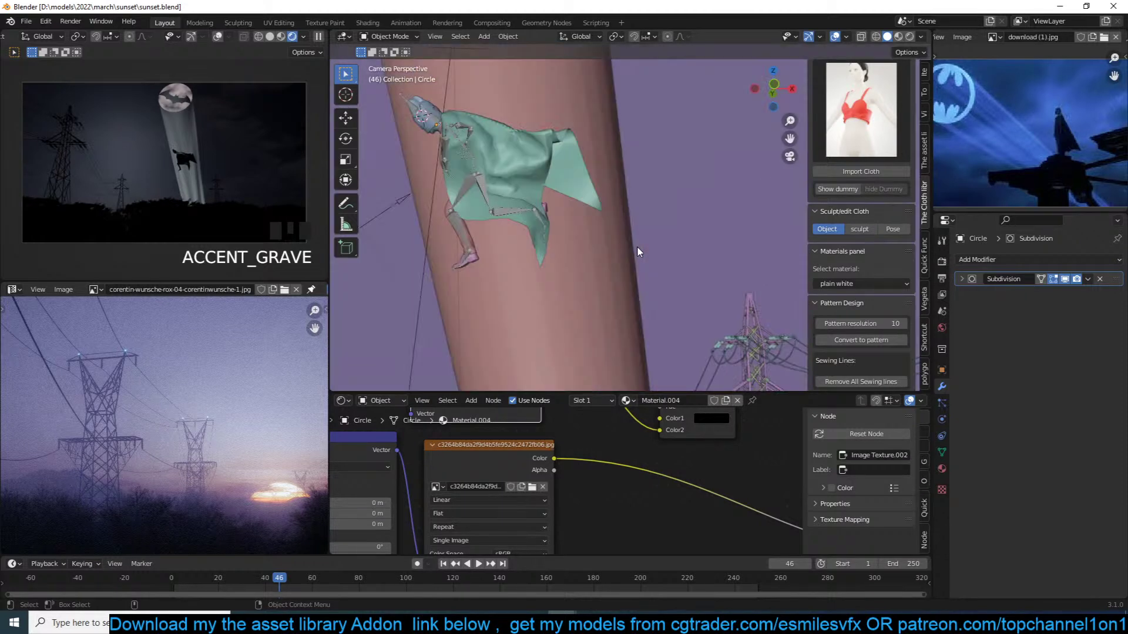
pyautogui.click(547, 158)
pyautogui.rightClick(548, 157)
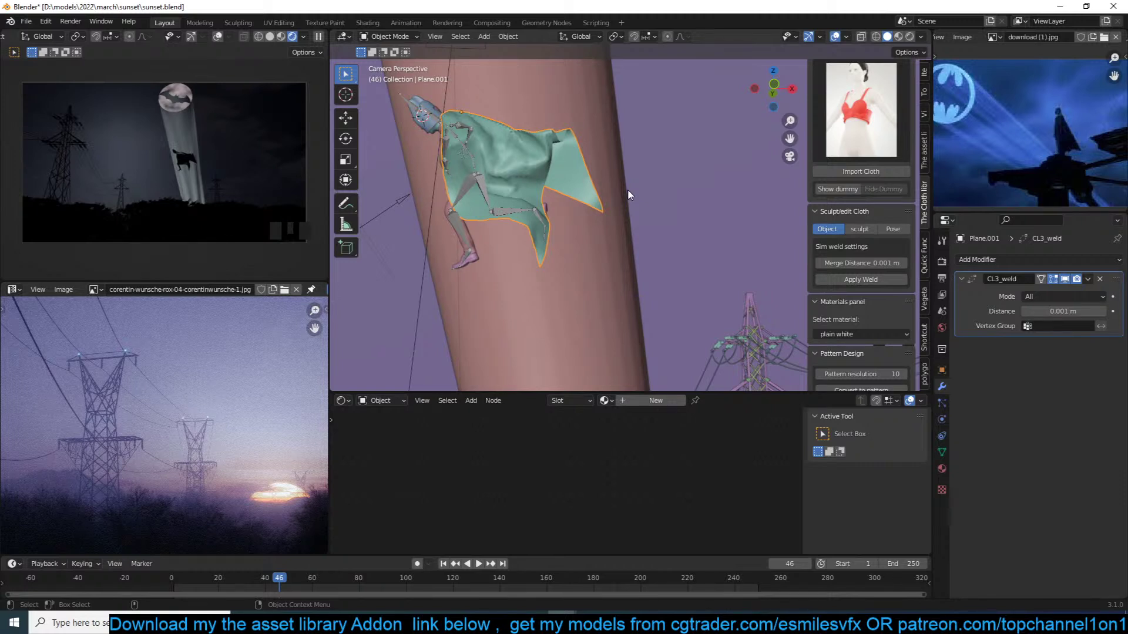
pyautogui.click(303, 621)
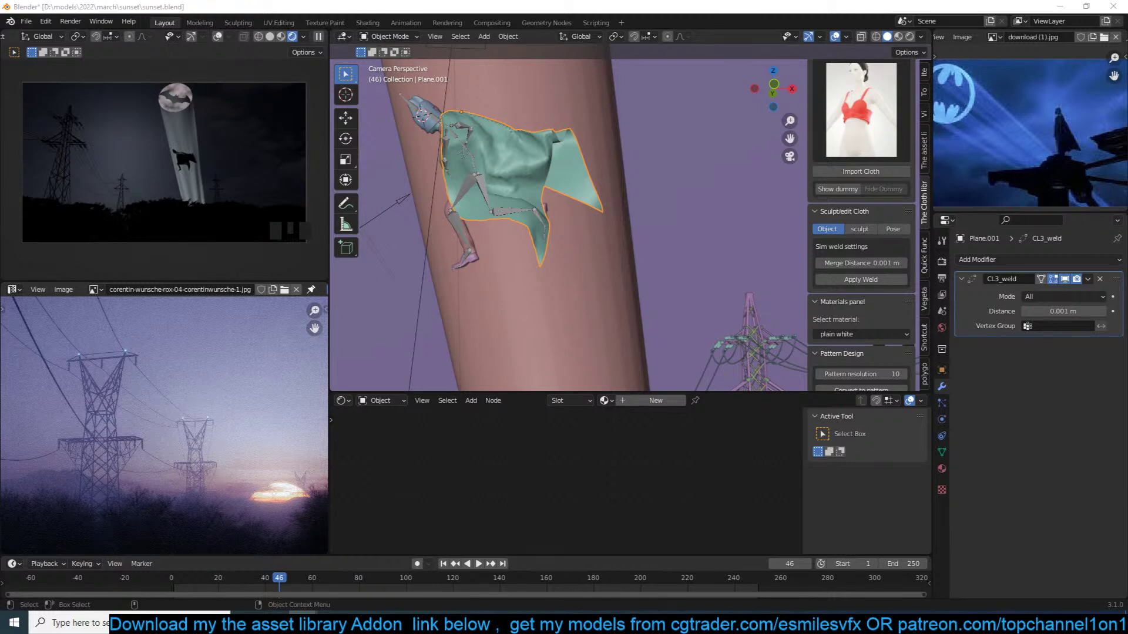
pyautogui.click(524, 186)
pyautogui.hotkey('alt', 'a')
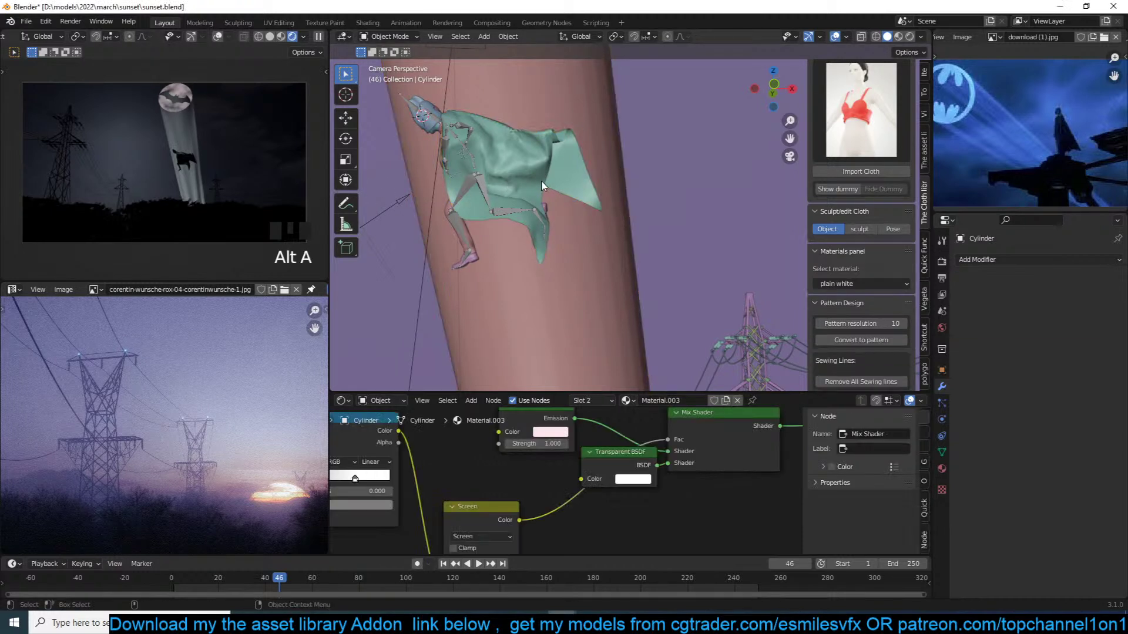
# Add a point light at ground level on the tower side of the large bush
pyautogui.scroll(-5, 650, 217)
pyautogui.moveTo(650, 218); pyautogui.dragTo(574, 261, button='middle')
pyautogui.scroll(-2, 650, 252)
pyautogui.scroll(2, 574, 262)
pyautogui.hotkey('shift', 'a')
pyautogui.moveTo(499, 251)
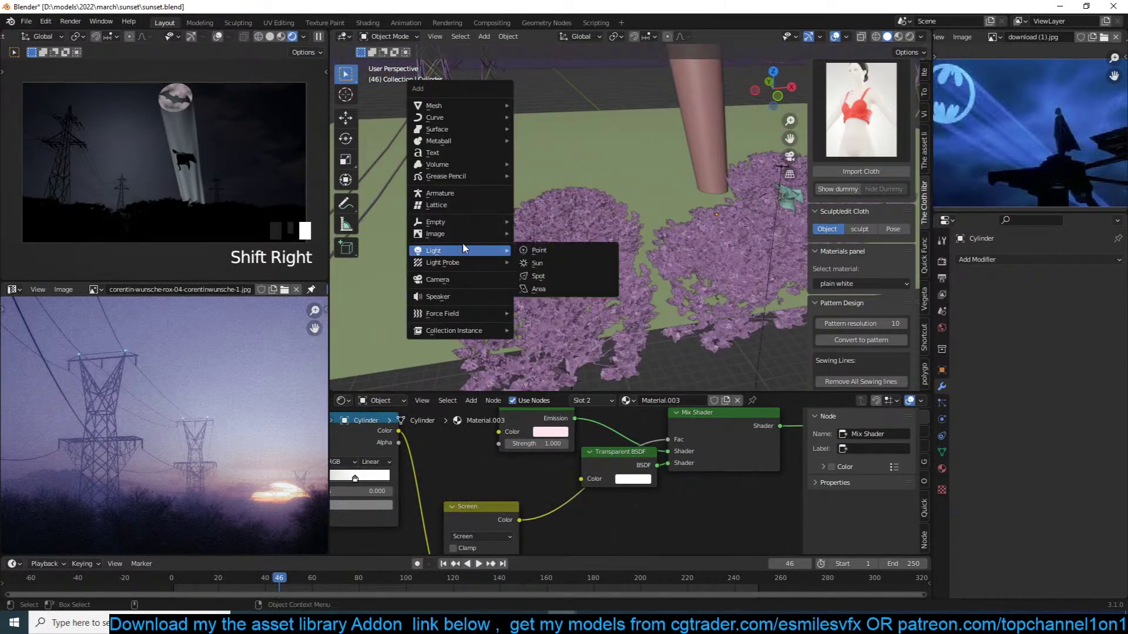
pyautogui.click(525, 251)
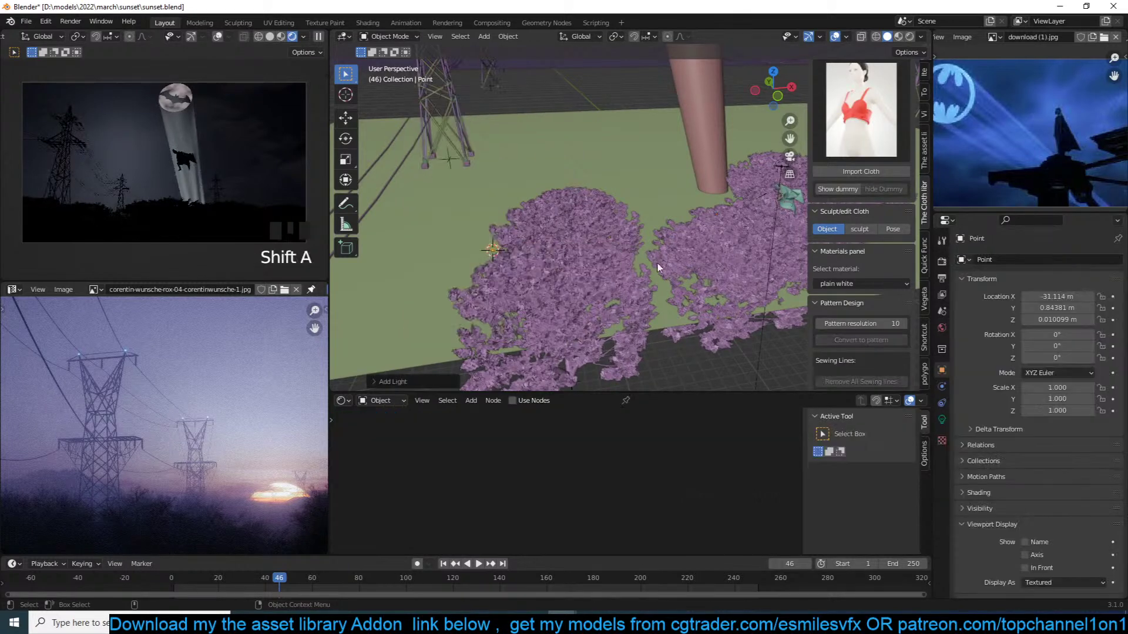
# Set the point light's power to 10000 W and its colour to orange
pyautogui.click(942, 419)
pyautogui.click(1063, 340)
pyautogui.write('10000 W')
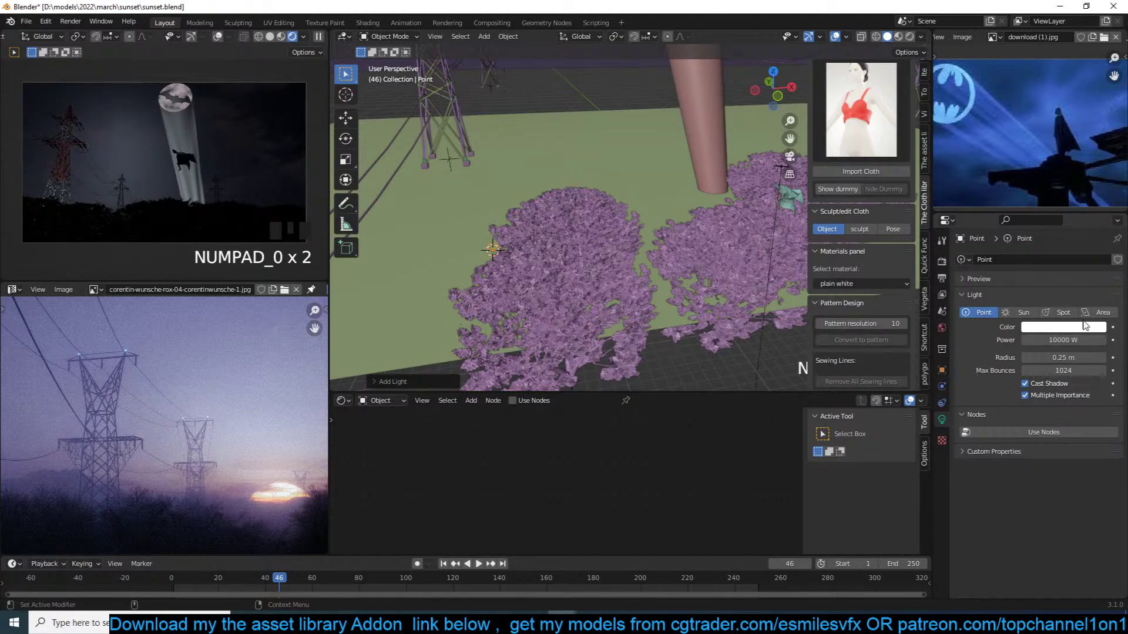
pyautogui.click(1084, 327)
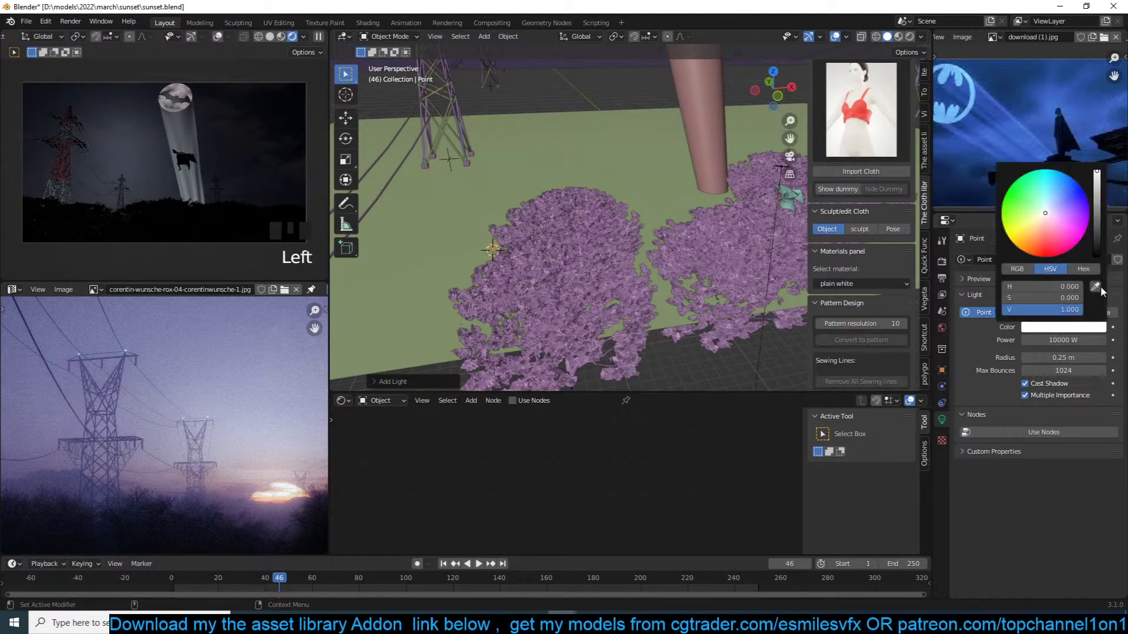
pyautogui.click(1057, 211)
pyautogui.moveTo(1056, 209); pyautogui.dragTo(1037, 248)
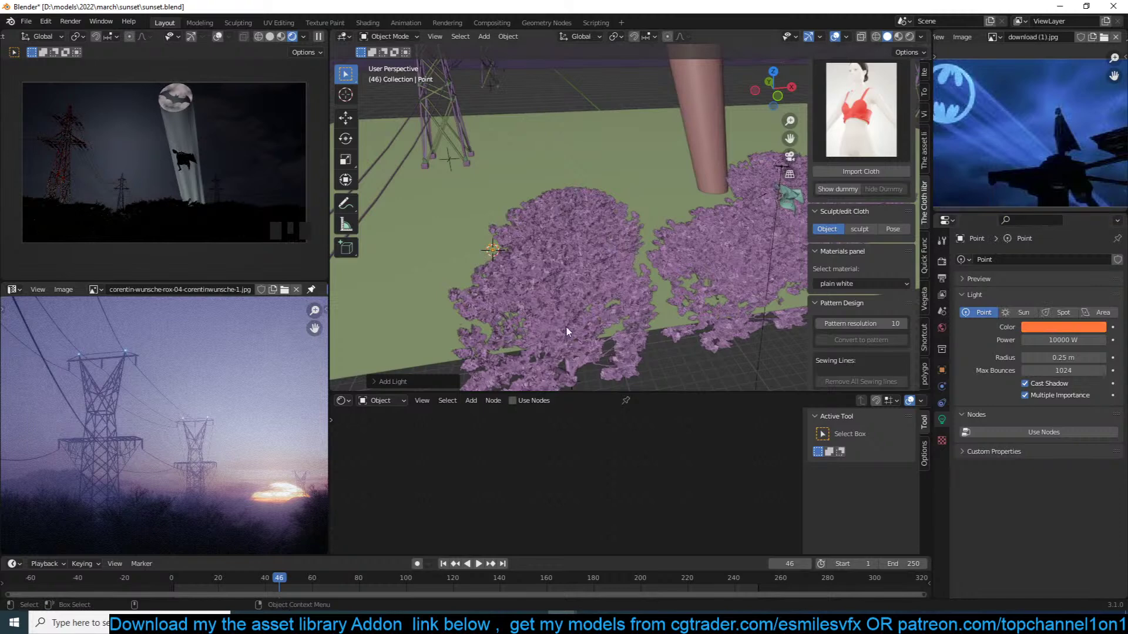
# Add a cube near the point light, scale it up and move it over the large bush
pyautogui.keyDown('shift'); pyautogui.moveTo(544, 332); pyautogui.dragTo(629, 301, button='middle'); pyautogui.keyUp('shift')
pyautogui.hotkey('shift', 'a')
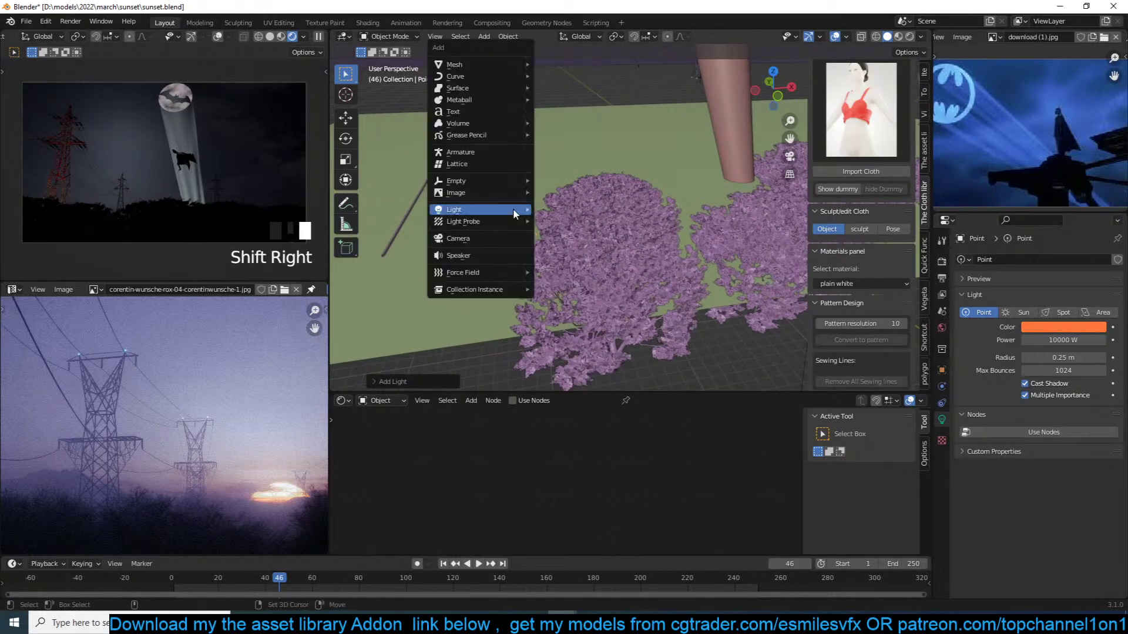
pyautogui.click(547, 76)
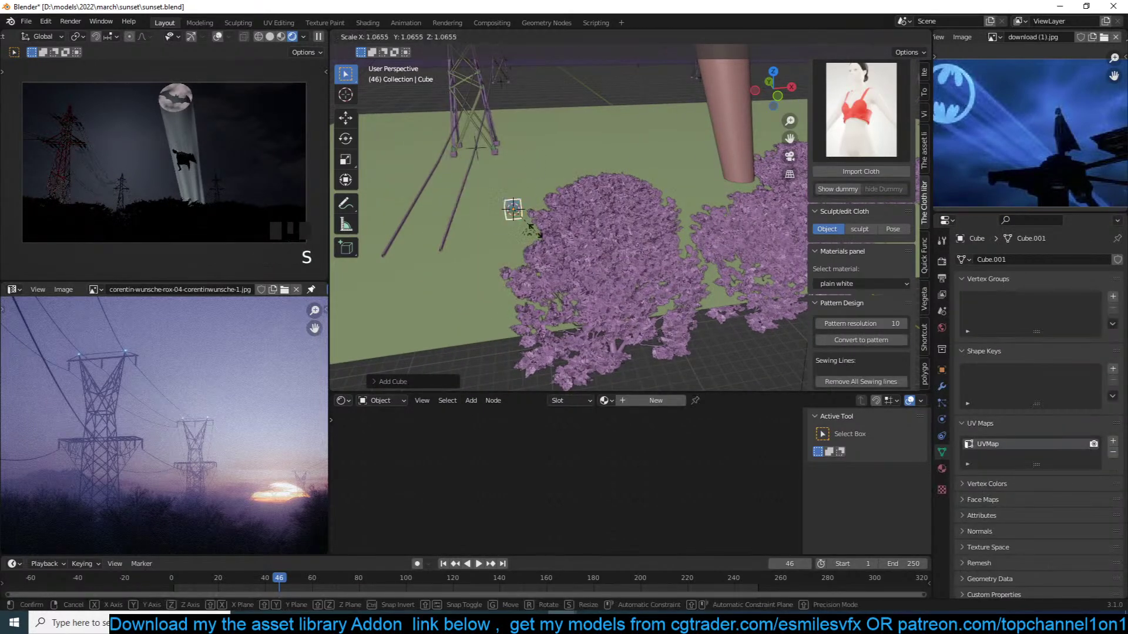
pyautogui.press('s')
pyautogui.click(660, 216)
pyautogui.press('g')
pyautogui.click(720, 212)
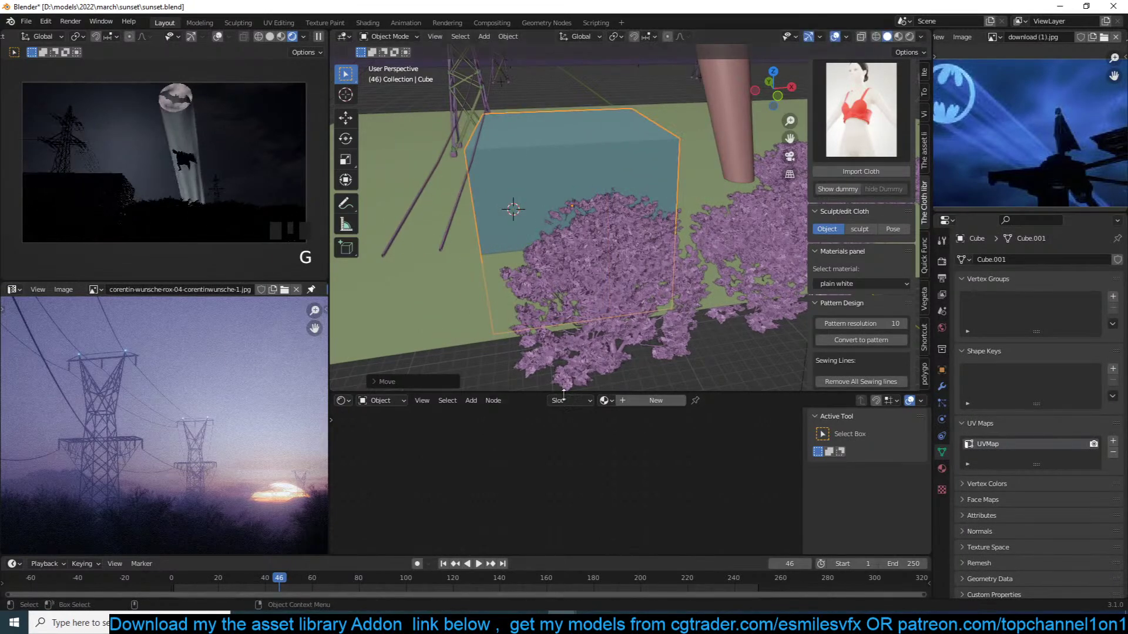
# Lower the computer's headphone volume to 20
pyautogui.click(1052, 622)
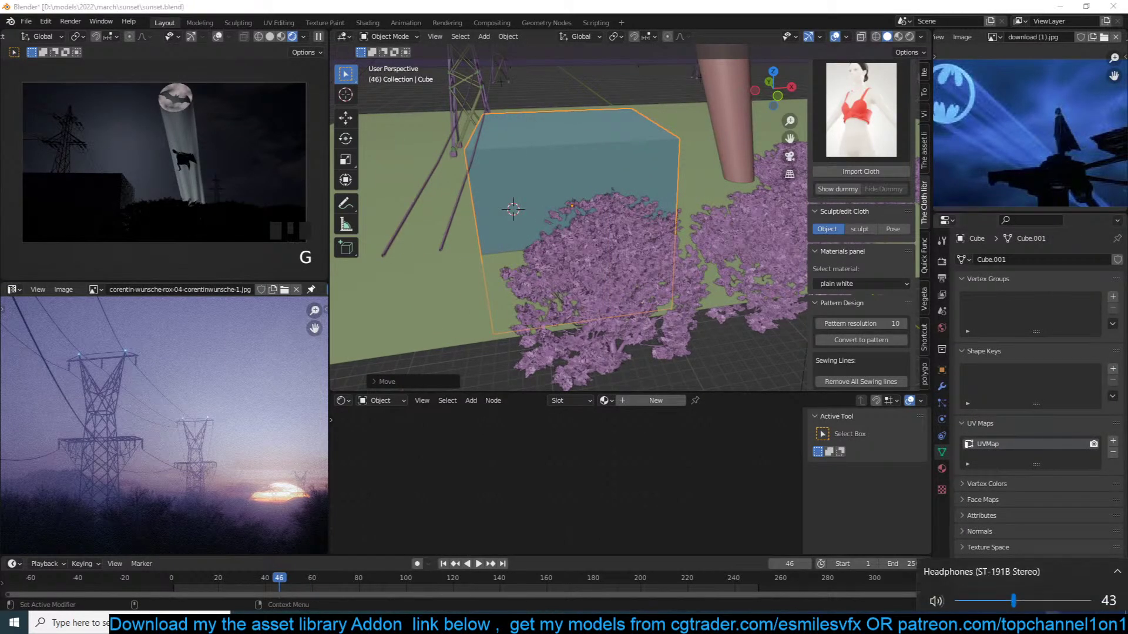
pyautogui.click(984, 595)
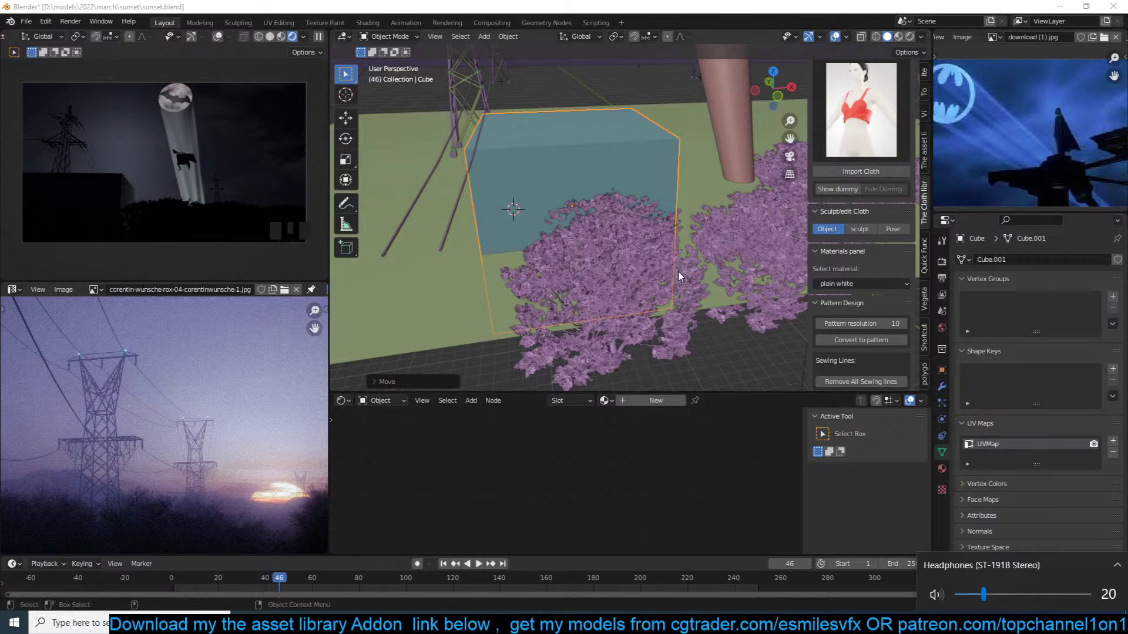
# Give the cube a new material that uses a Principled Volume shader and delete its Principled BSDF node
pyautogui.click(655, 400)
pyautogui.hotkey('shift', 'a')
pyautogui.press('a')
pyautogui.press('KP_Decimal')
pyautogui.hotkey('shift', 'a')
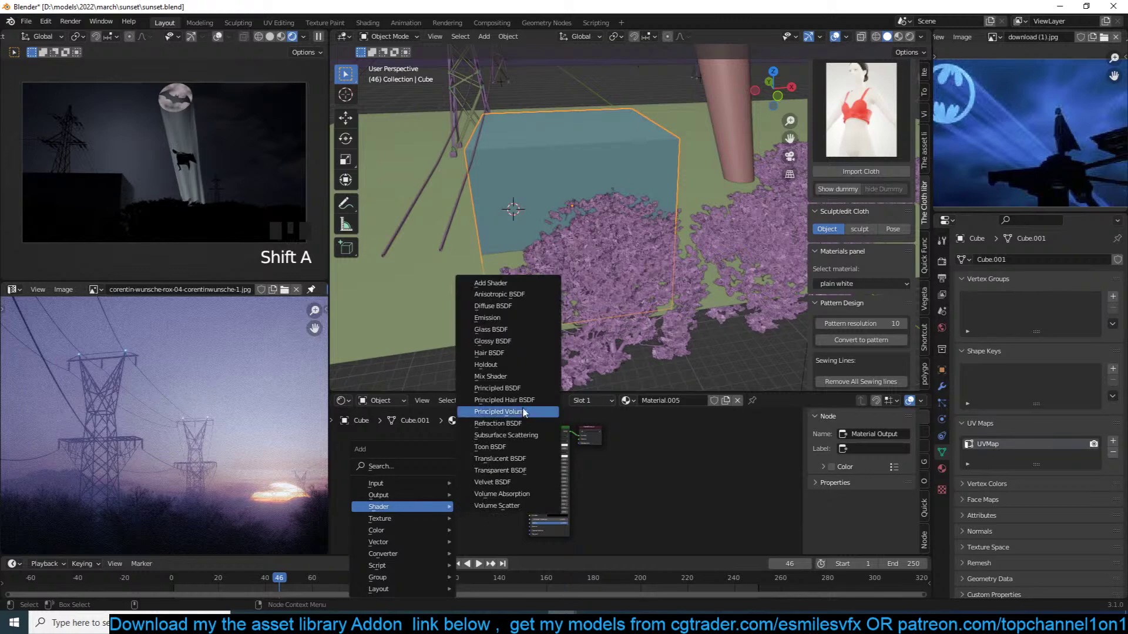
pyautogui.click(523, 414)
pyautogui.keyDown('ctrl'); pyautogui.keyDown('shift'); pyautogui.click(531, 427); pyautogui.keyUp('shift'); pyautogui.keyUp('ctrl')
pyautogui.click(531, 427)
pyautogui.press('Delete')
pyautogui.scroll(11, 531, 459)
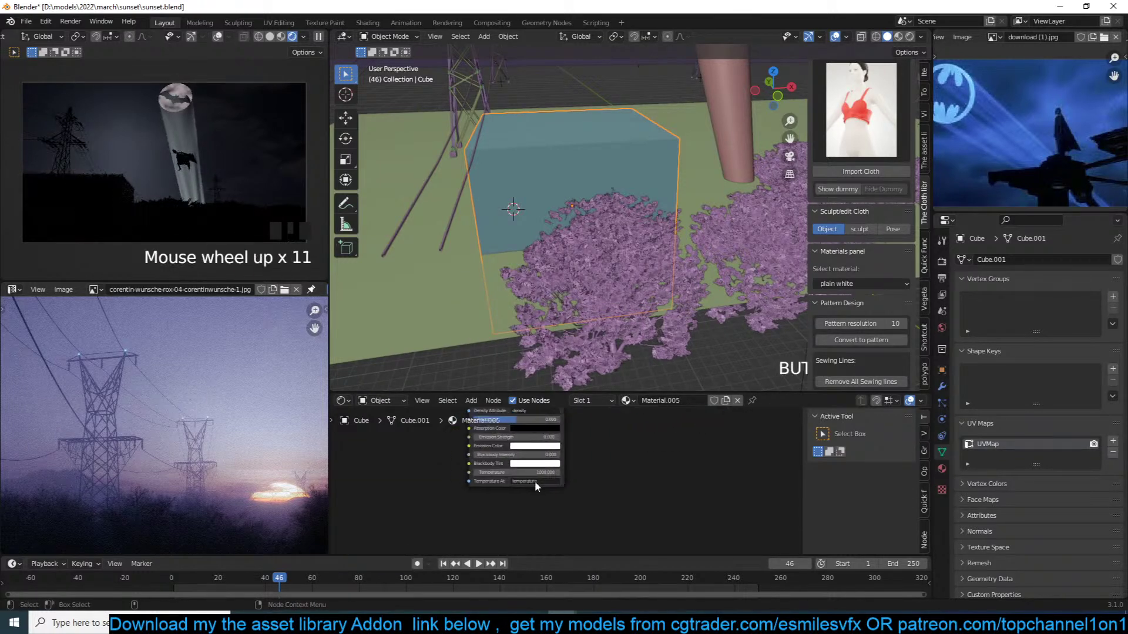
# Set the Principled Volume's density to 0.1
pyautogui.scroll(5, 545, 452)
pyautogui.moveTo(535, 448); pyautogui.dragTo(538, 465, button='middle')
pyautogui.click(538, 438)
pyautogui.write('.1')
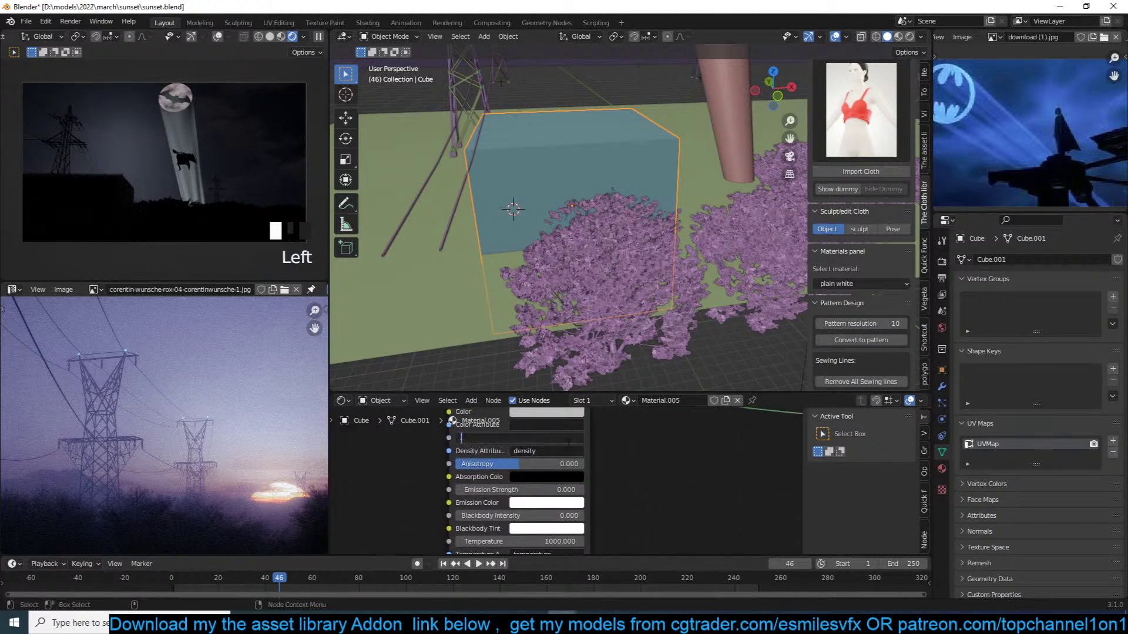
pyautogui.click(651, 447)
# Scale up the volume cube so it encloses the bushes, the light beam's base and the near tower
pyautogui.scroll(-3, 642, 336)
pyautogui.moveTo(643, 336); pyautogui.dragTo(591, 303, button='middle')
pyautogui.press('s')
pyautogui.click(686, 290)
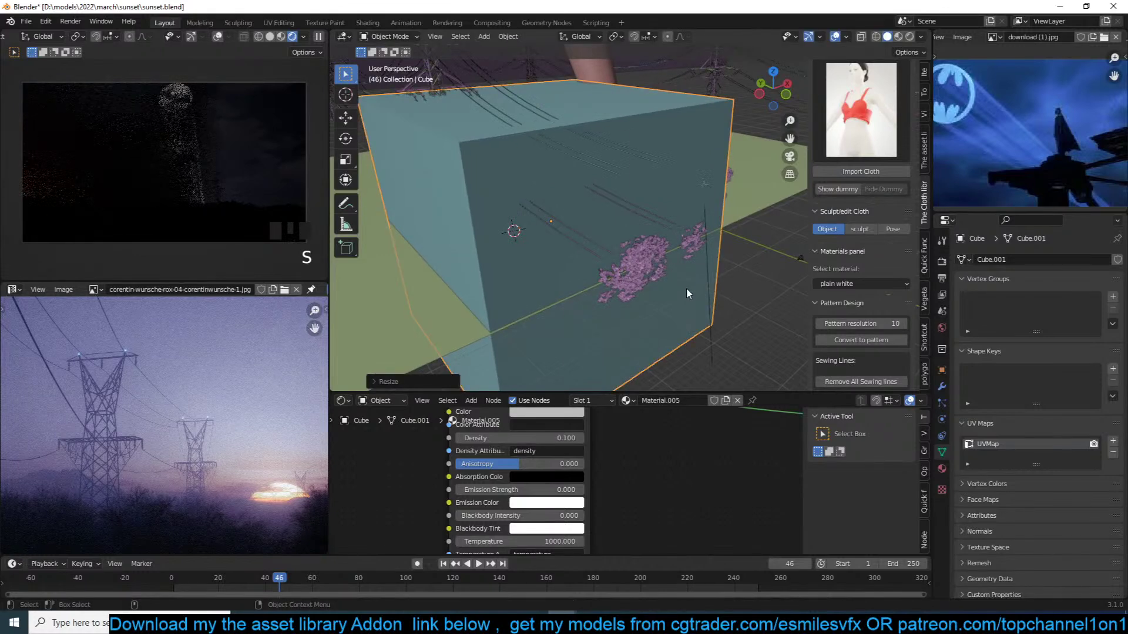
# Save the file and set the Principled Volume's density to 0.01
pyautogui.scroll(2, 619, 432)
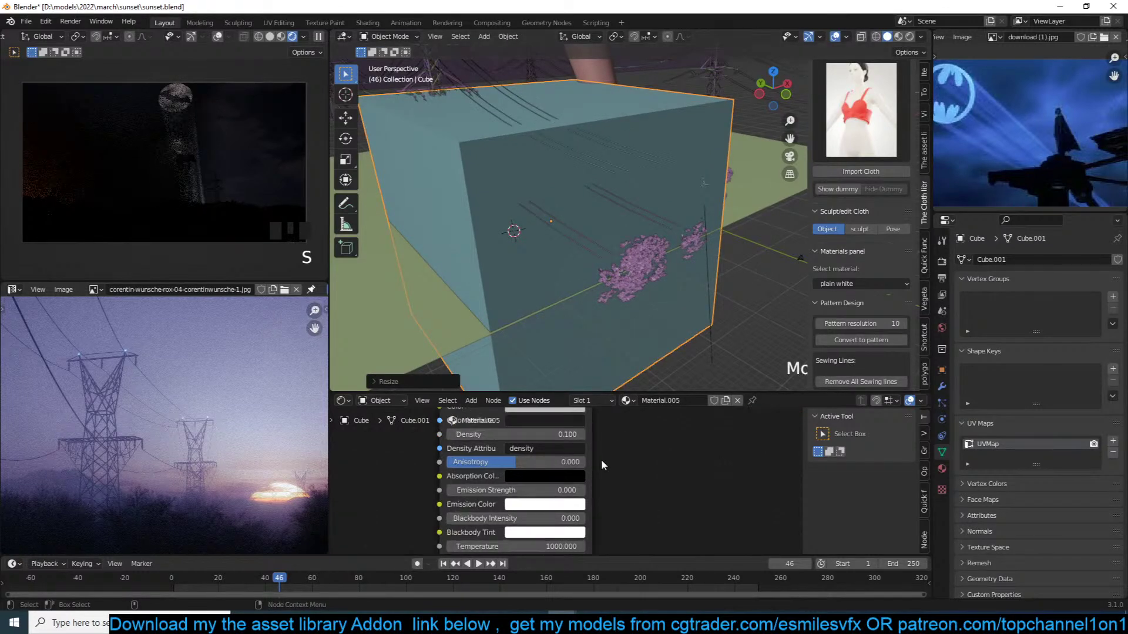
pyautogui.hotkey('ctrl', 's')
pyautogui.click(570, 431)
pyautogui.write('0.01')
pyautogui.press('Return')
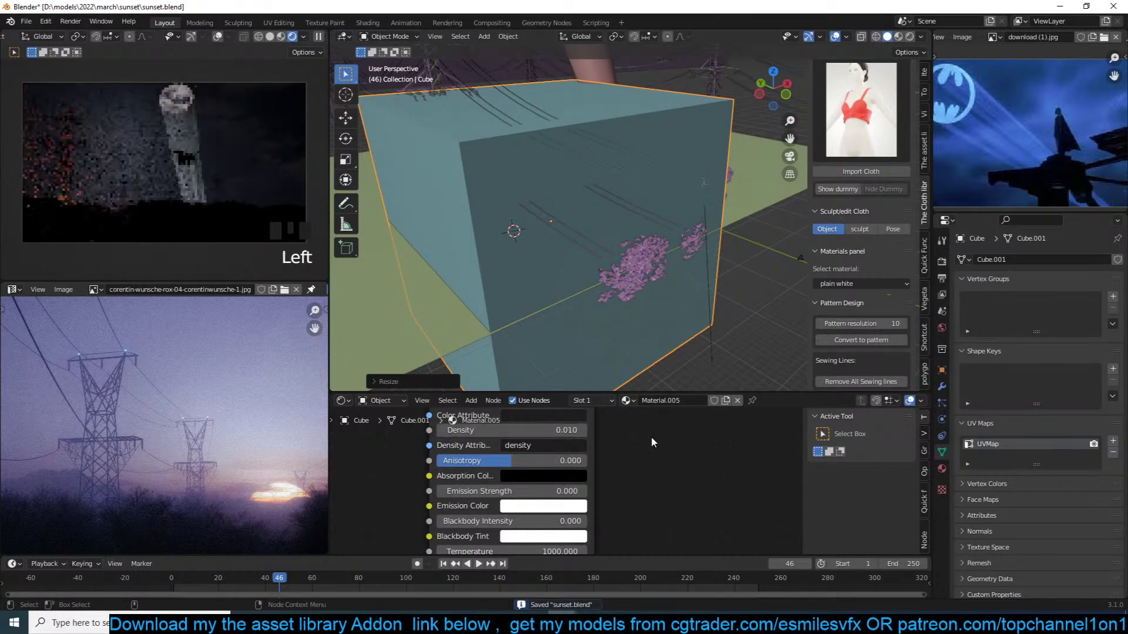
# Save the file and set the volume cube's viewport display to Wire
pyautogui.moveTo(619, 294); pyautogui.dragTo(616, 293, button='middle')
pyautogui.press('`')
pyautogui.scroll(3, 615, 292)
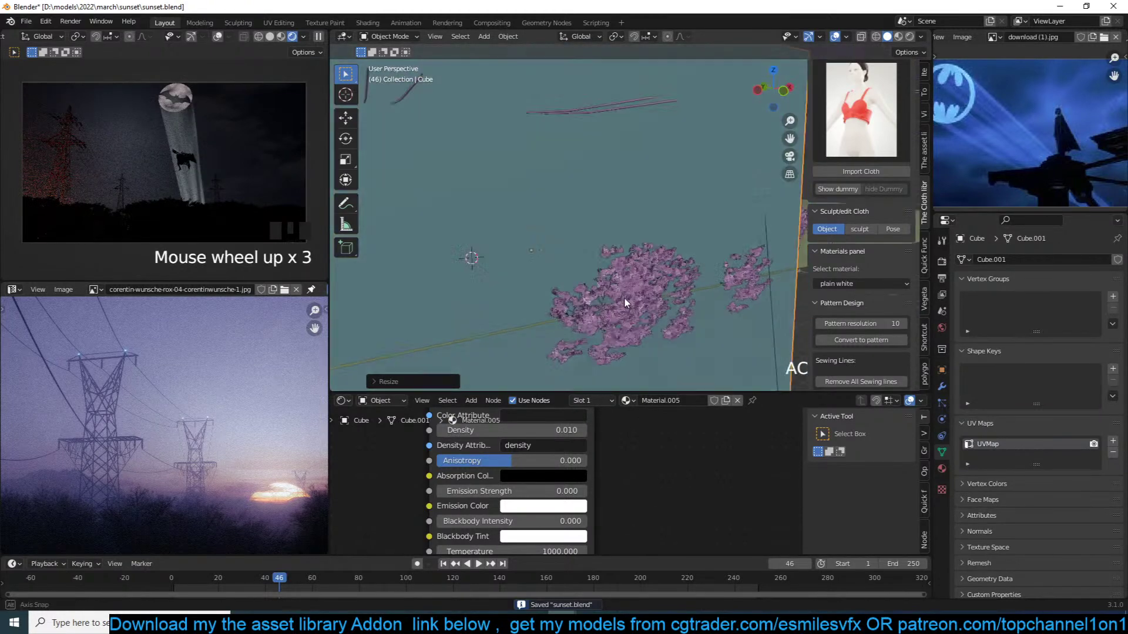
pyautogui.press('`')
pyautogui.scroll(-2, 616, 293)
pyautogui.hotkey('ctrl', 's')
pyautogui.click(942, 369)
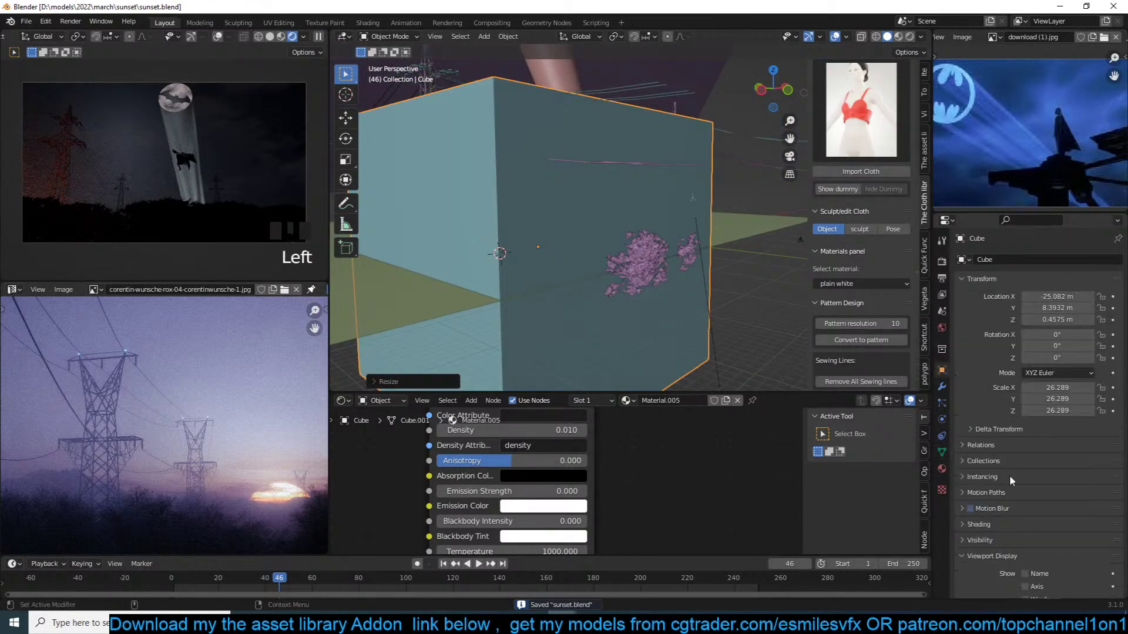
pyautogui.scroll(-4, 1028, 512)
pyautogui.click(1051, 585)
pyautogui.click(1051, 547)
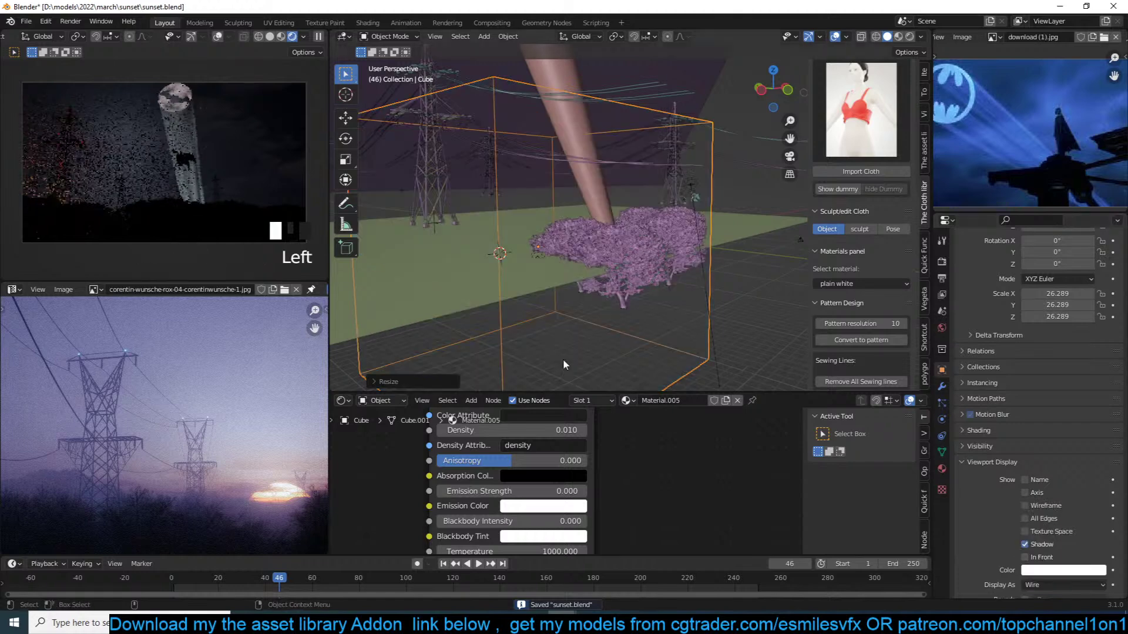
# Select the orange point light and move it up to the upper edge of the large bush
pyautogui.moveTo(611, 302); pyautogui.dragTo(678, 292, button='middle')
pyautogui.scroll(2, 617, 285)
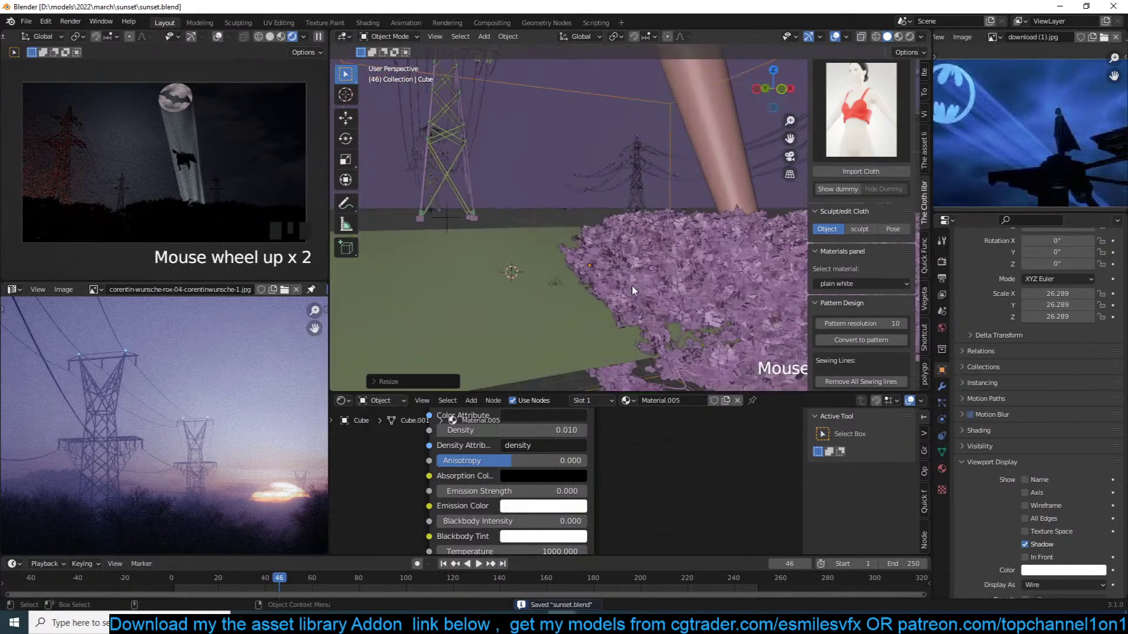
pyautogui.hotkey('alt', 'a')
pyautogui.doubleClick(557, 282)
pyautogui.press('g')
pyautogui.click(584, 250)
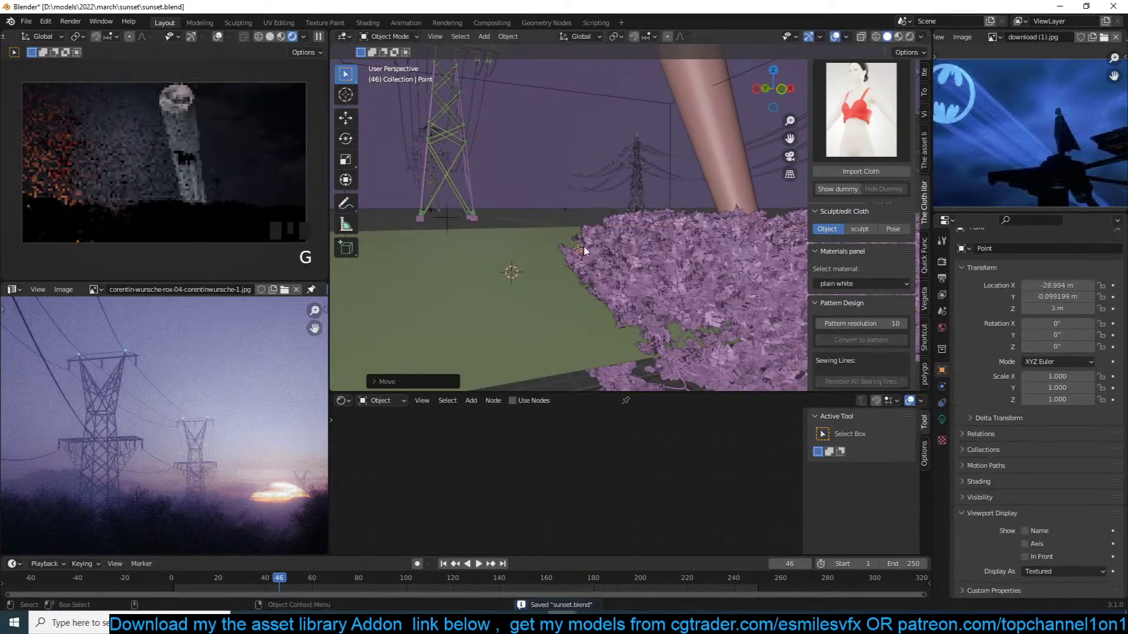
# Set the point light's power to 100000 W
pyautogui.click(942, 419)
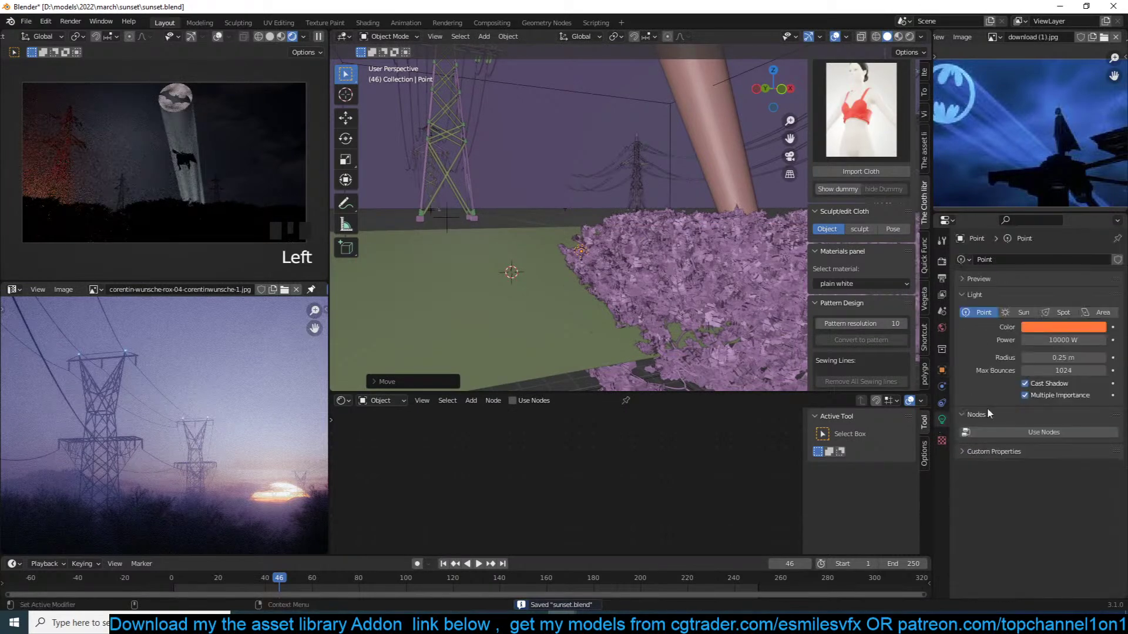
pyautogui.doubleClick(1043, 340)
pyautogui.press('Return')
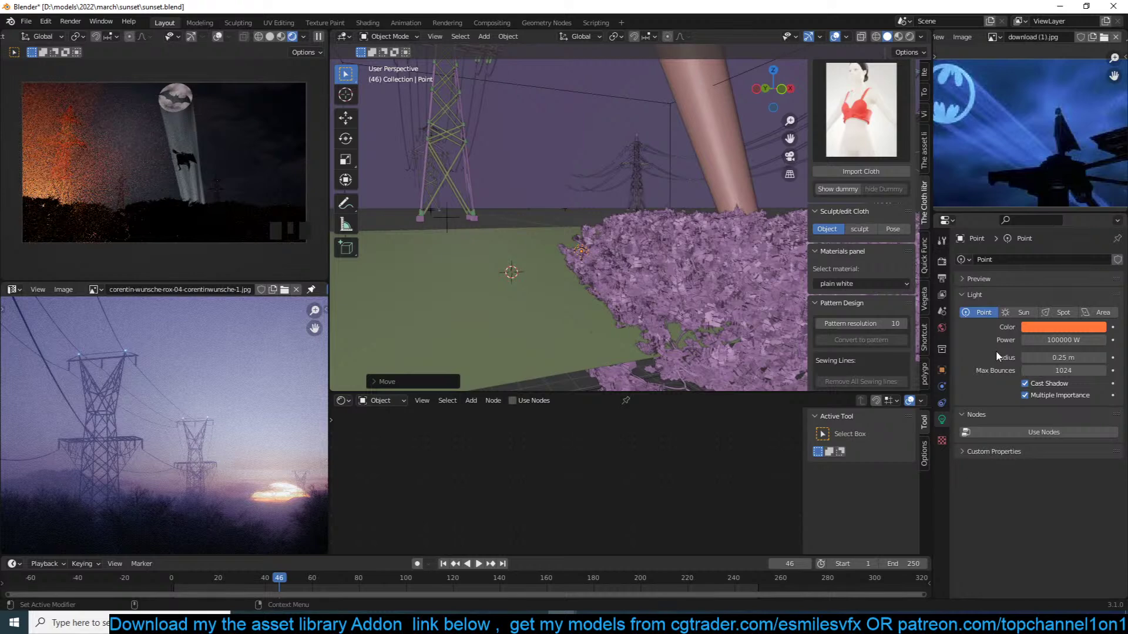
# Select the light-beam cylinder and snap it to the 3D cursor
pyautogui.scroll(-4, 543, 242)
pyautogui.scroll(-2, 564, 229)
pyautogui.click(691, 175)
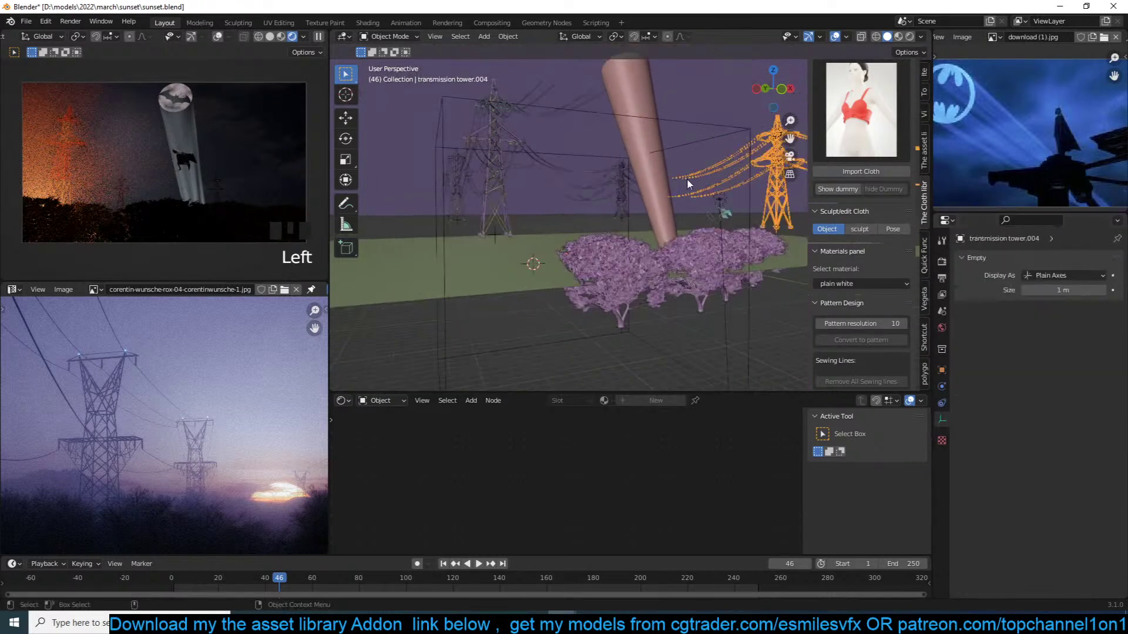
pyautogui.click(675, 192)
pyautogui.click(670, 208)
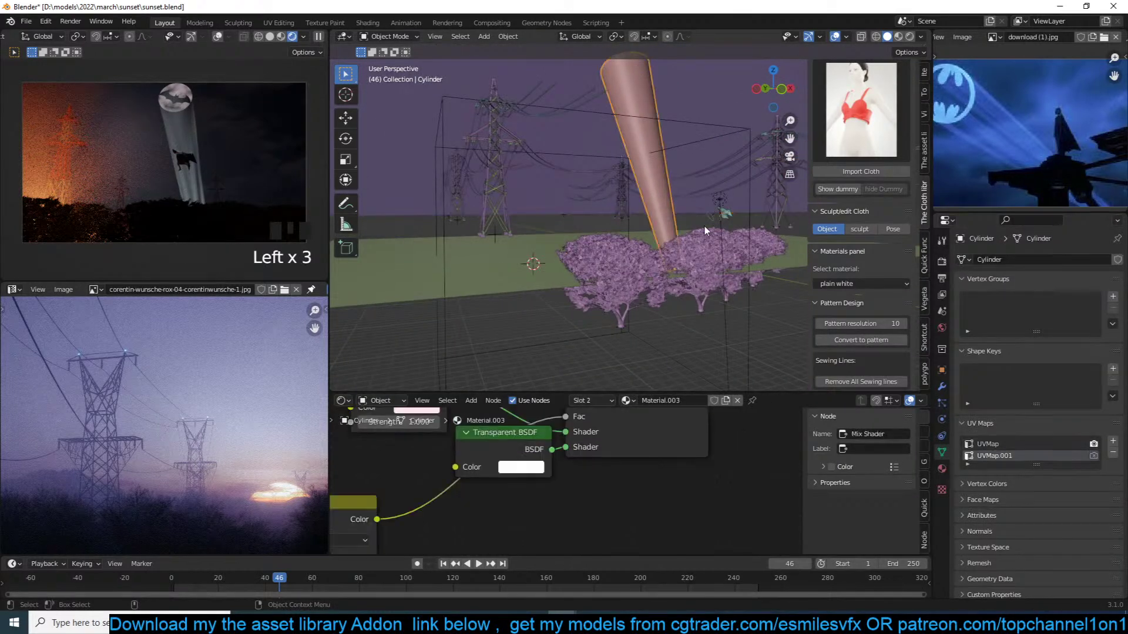
pyautogui.press('KP_3')
pyautogui.scroll(5, 703, 225)
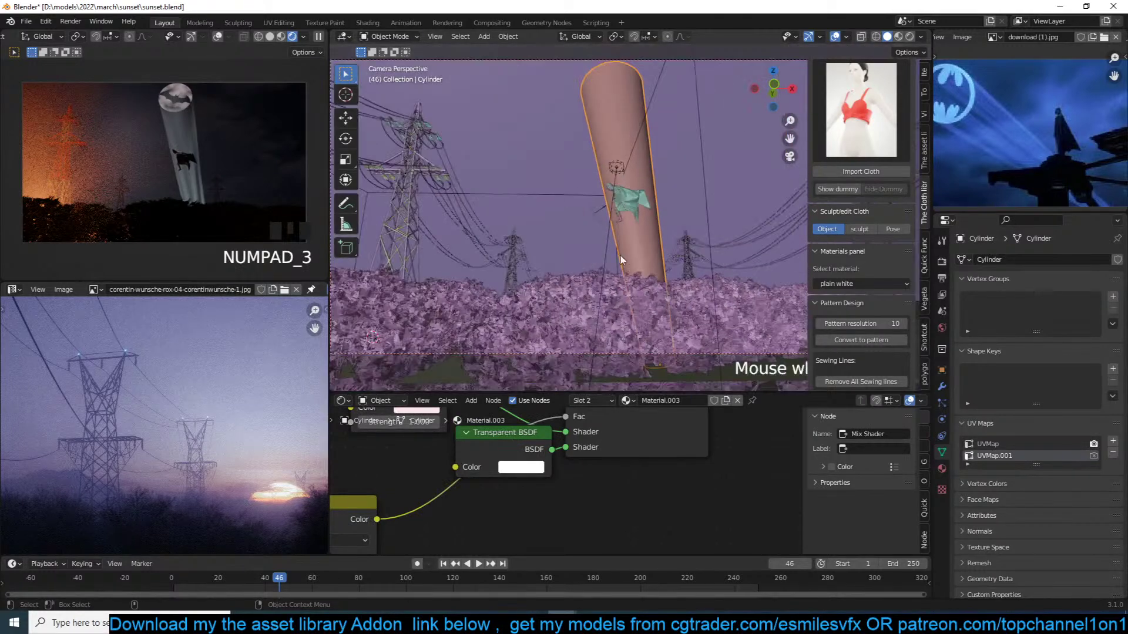
pyautogui.keyDown('shift'); pyautogui.moveTo(423, 303); pyautogui.dragTo(533, 281, button='middle'); pyautogui.keyUp('shift')
pyautogui.hotkey('shift', 's')
pyautogui.click(537, 136)
# Tilt the light beam diagonally and shift it along the hedge so its base sits just behind the bushes beside the large transmission tower
pyautogui.press('r')
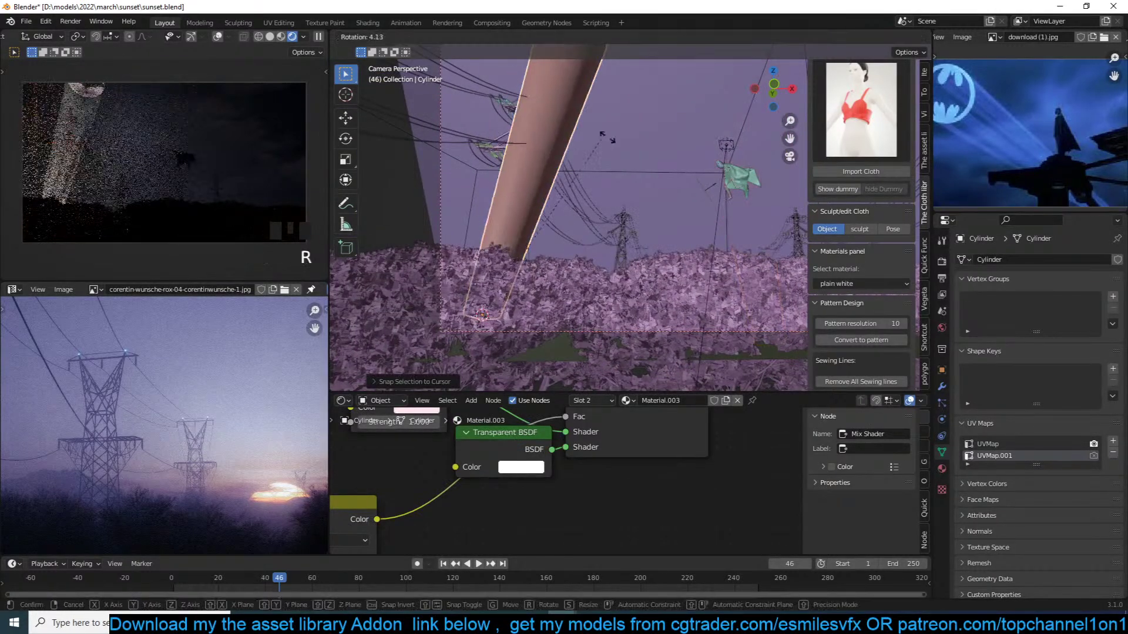
pyautogui.click(562, 230)
pyautogui.press('g')
pyautogui.press('g')
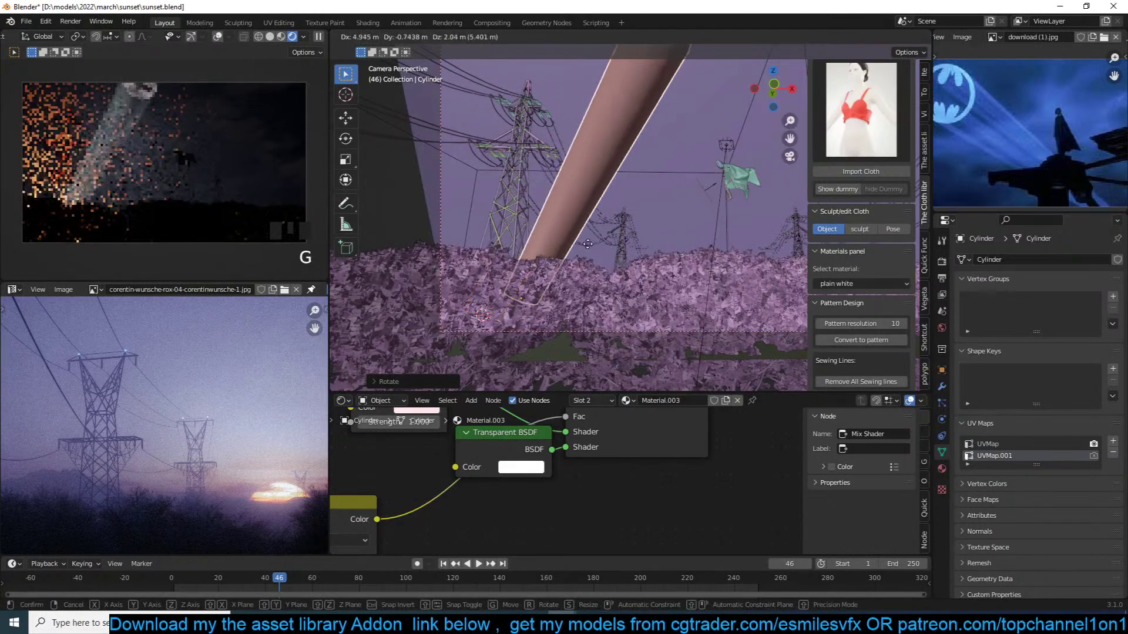
pyautogui.click(612, 259)
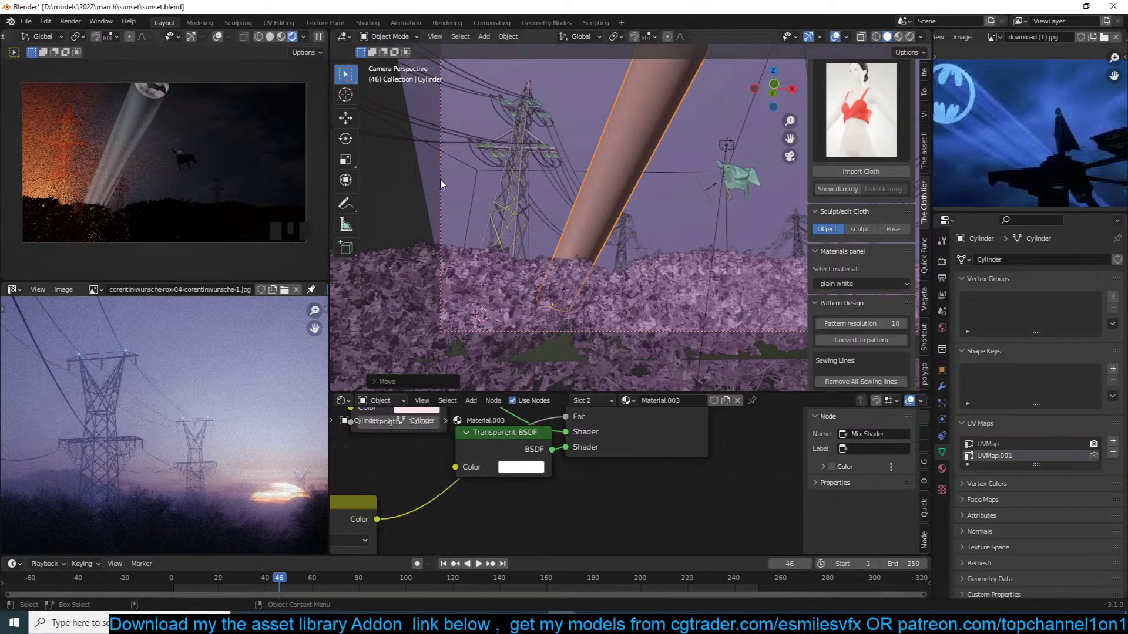
pyautogui.keyDown('shift'); pyautogui.moveTo(665, 255); pyautogui.dragTo(529, 256, button='middle'); pyautogui.keyUp('shift')
pyautogui.scroll(1, 657, 239)
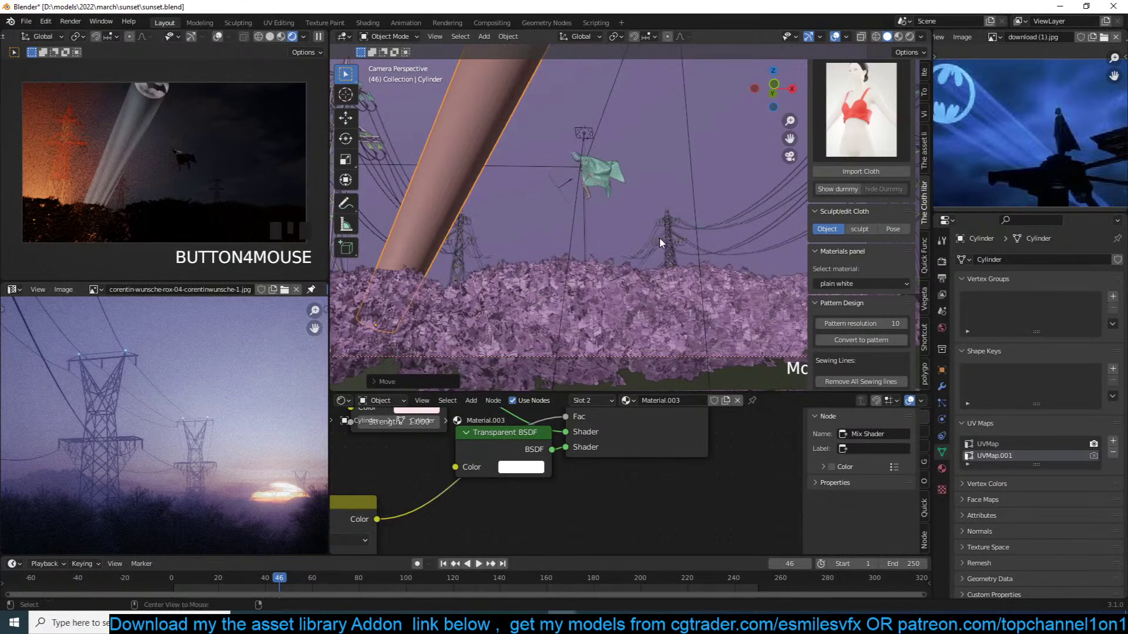
pyautogui.keyDown('shift'); pyautogui.moveTo(659, 237); pyautogui.dragTo(591, 230, button='middle'); pyautogui.keyUp('shift')
pyautogui.hotkey('alt', 'a')
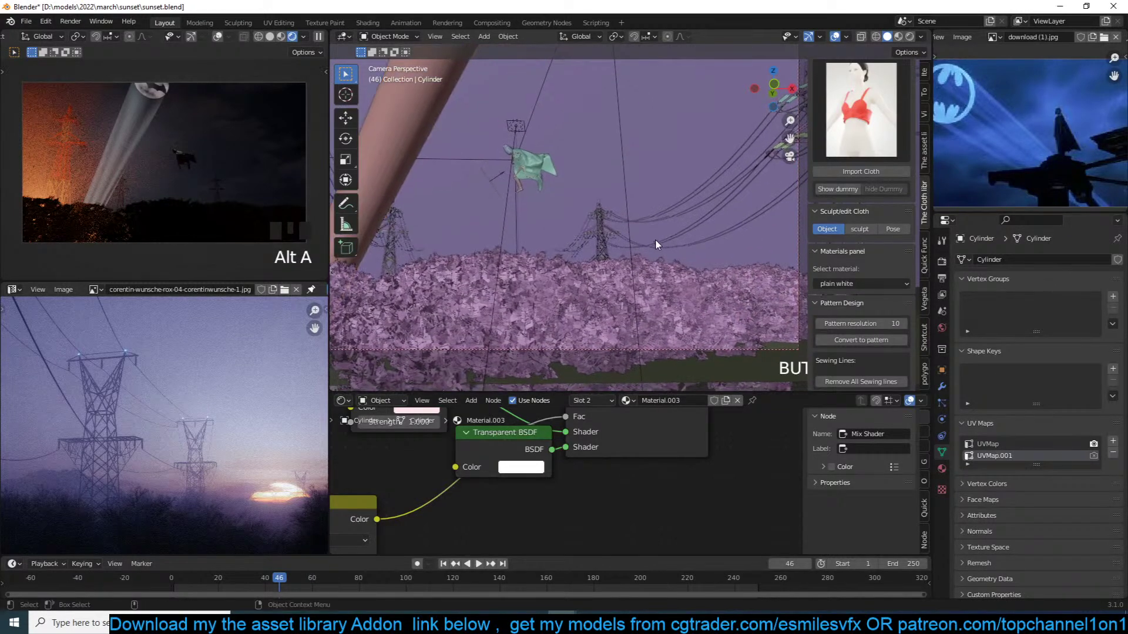
# Select the fog cube and slightly adjust the tint of its Principled Volume base color
pyautogui.scroll(-5, 660, 241)
pyautogui.click(615, 119)
pyautogui.click(615, 119)
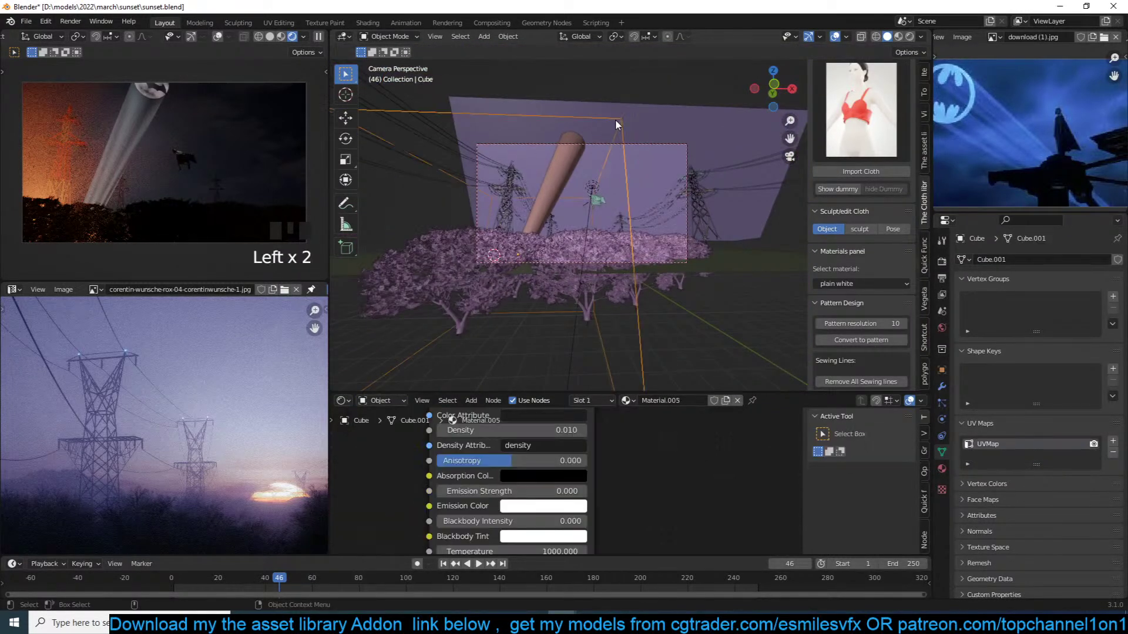
pyautogui.scroll(3, 554, 444)
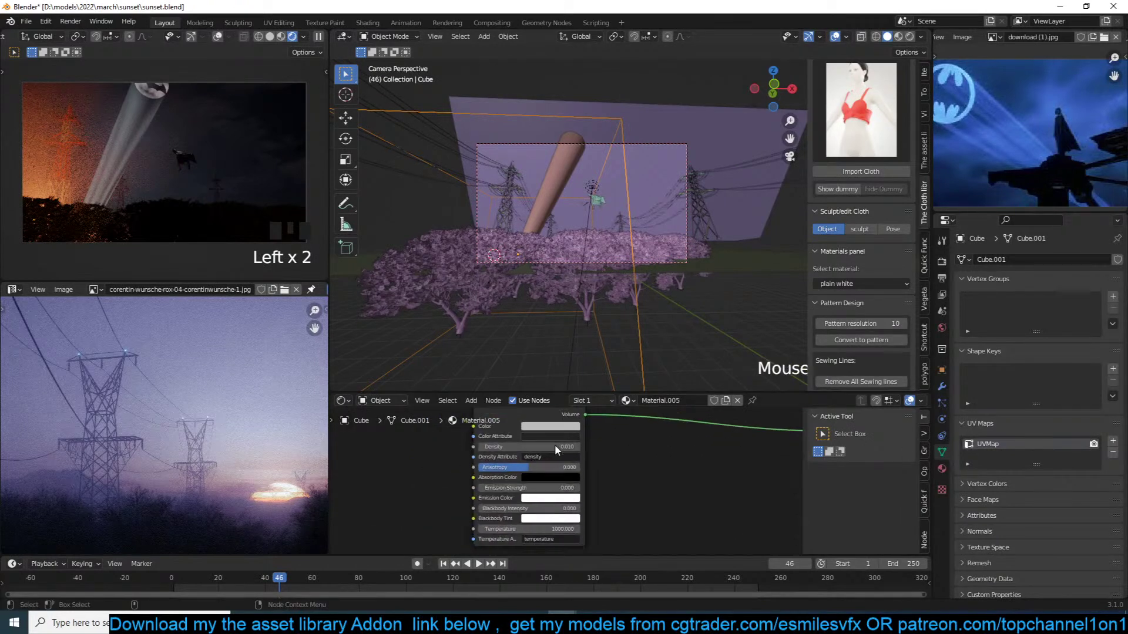
pyautogui.click(549, 503)
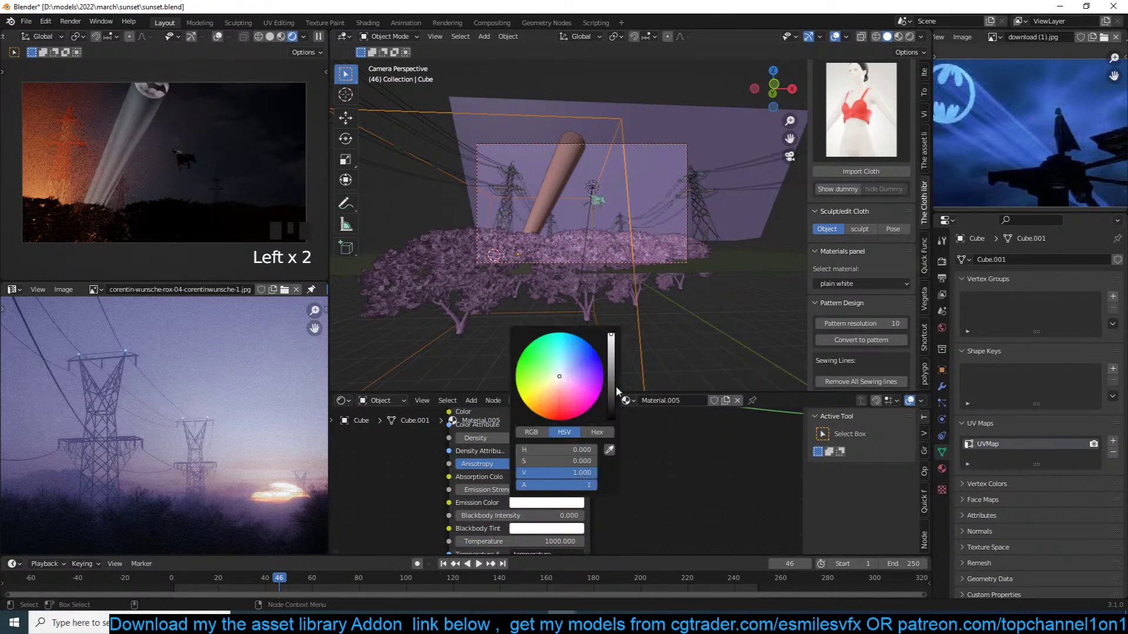
pyautogui.click(622, 451)
pyautogui.moveTo(571, 426); pyautogui.dragTo(597, 460, button='middle')
pyautogui.click(596, 446)
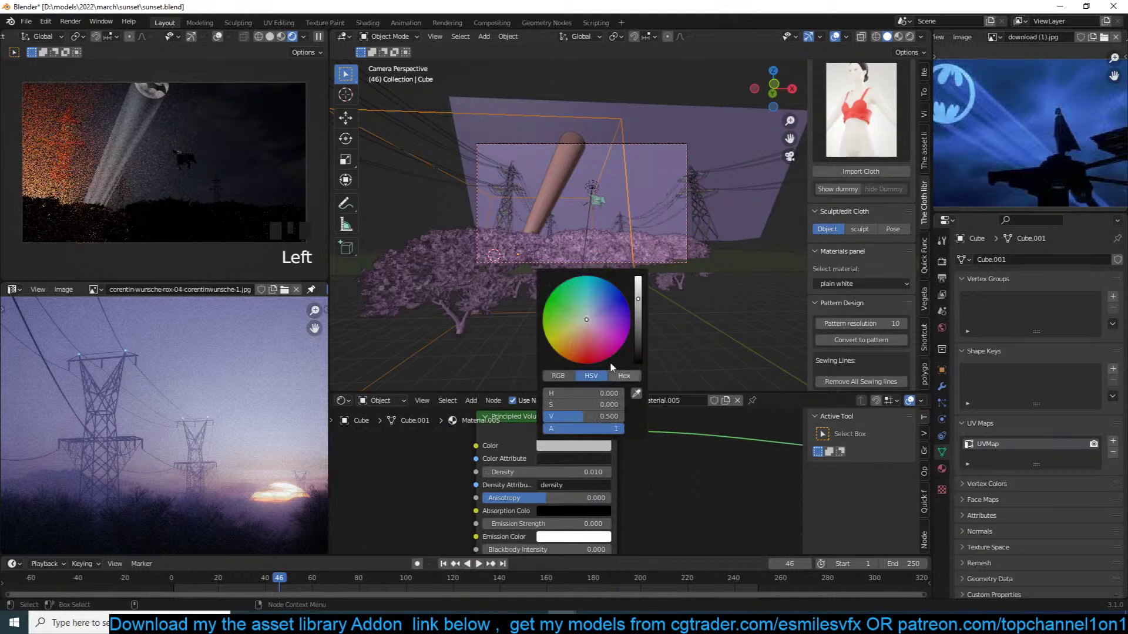
pyautogui.click(584, 319)
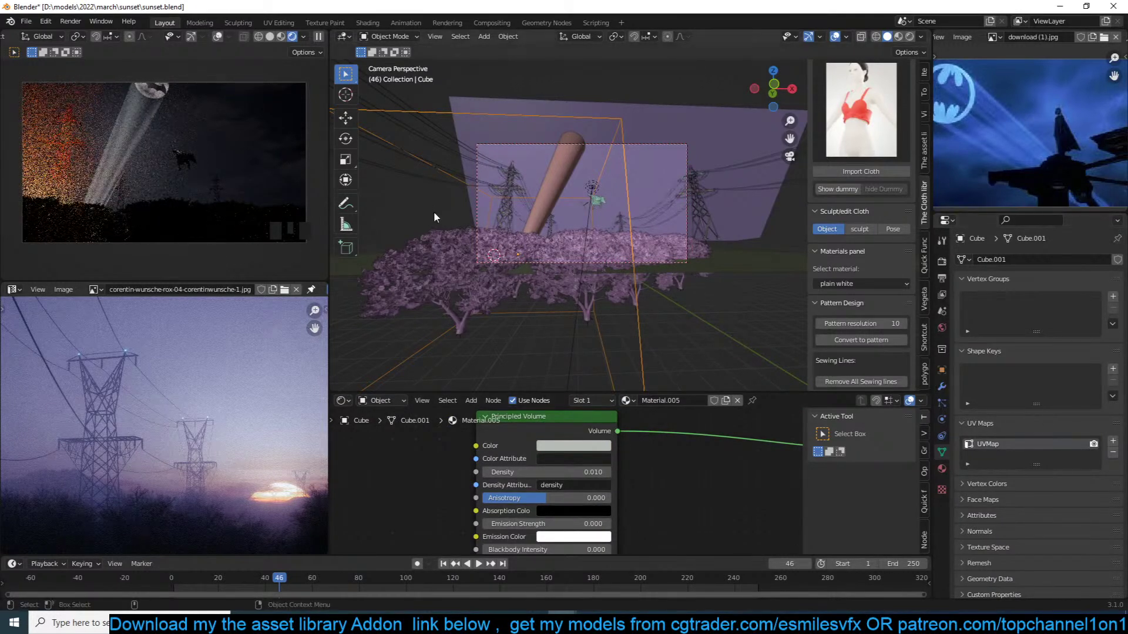
# Select the orange point light and reposition it at the outer edge of the bush near the beam's base
pyautogui.hotkey('shift', '`')
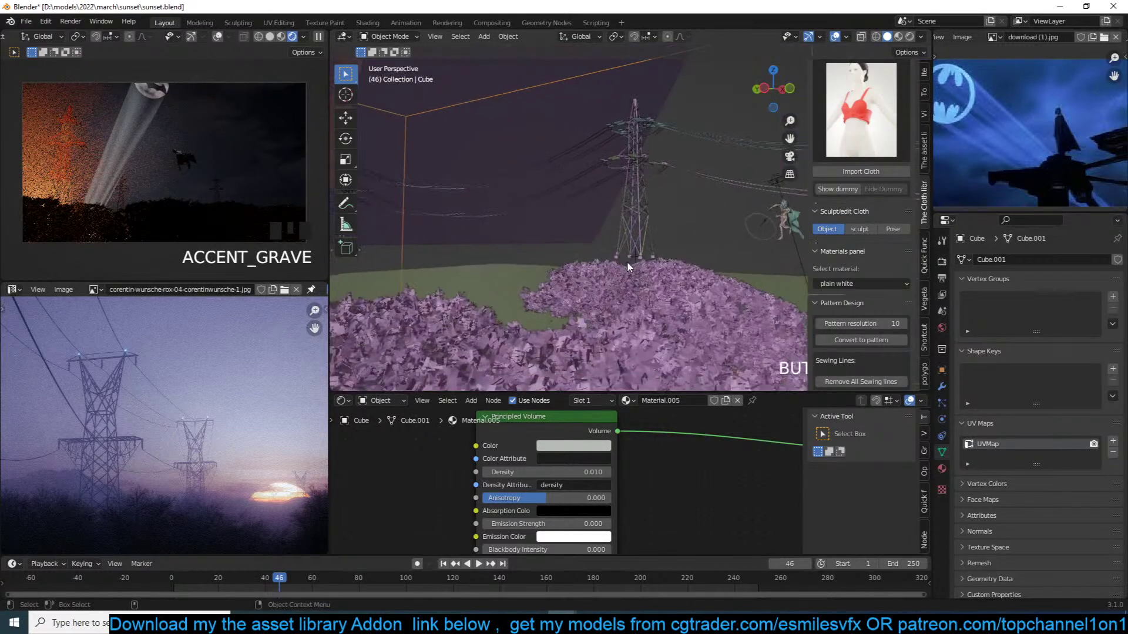
pyautogui.scroll(-8, 633, 283)
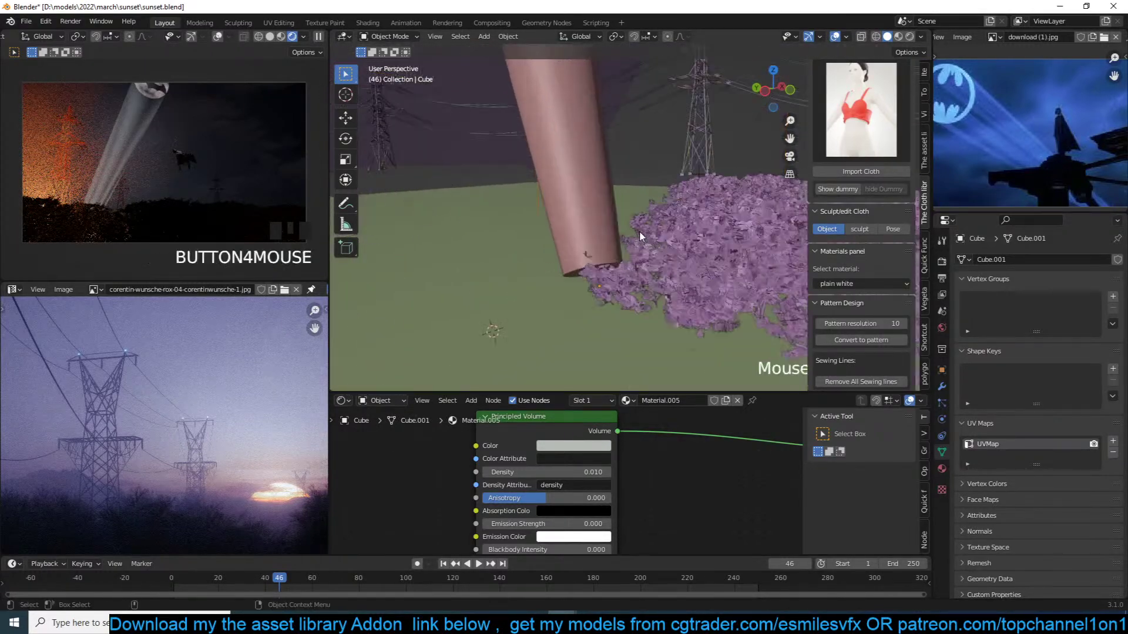
pyautogui.click(548, 293)
pyautogui.click(546, 293)
pyautogui.press('z')
pyautogui.scroll(-6, 569, 309)
pyautogui.press('z')
pyautogui.scroll(-3, 686, 318)
pyautogui.scroll(2, 681, 309)
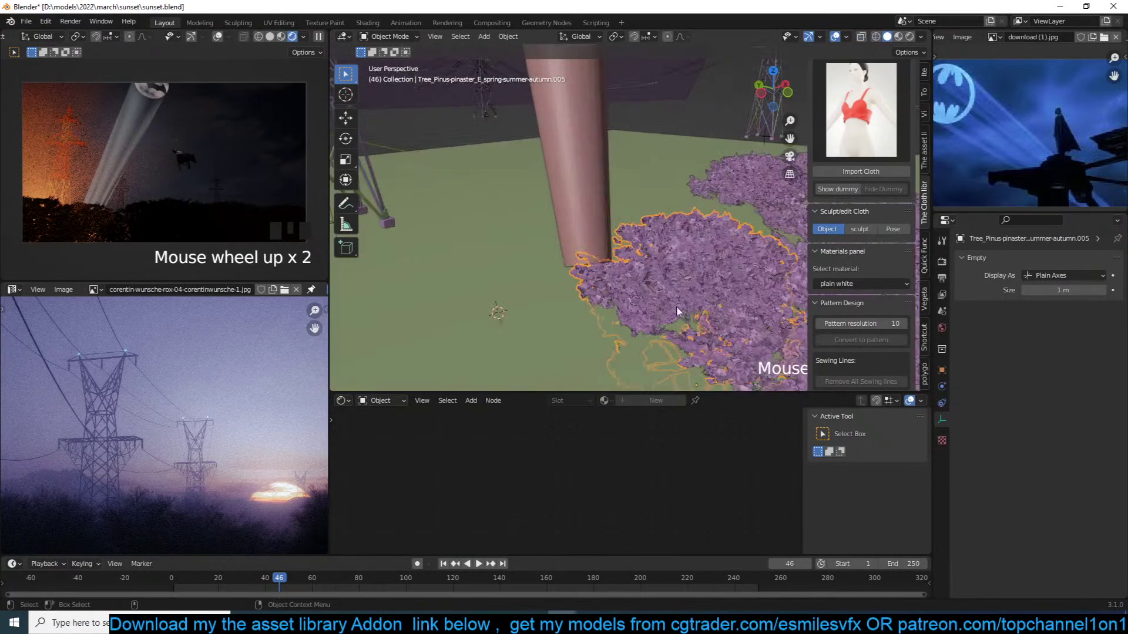
pyautogui.click(633, 302)
pyautogui.moveTo(634, 303); pyautogui.dragTo(589, 277, button='middle')
pyautogui.press('g')
pyautogui.click(505, 242)
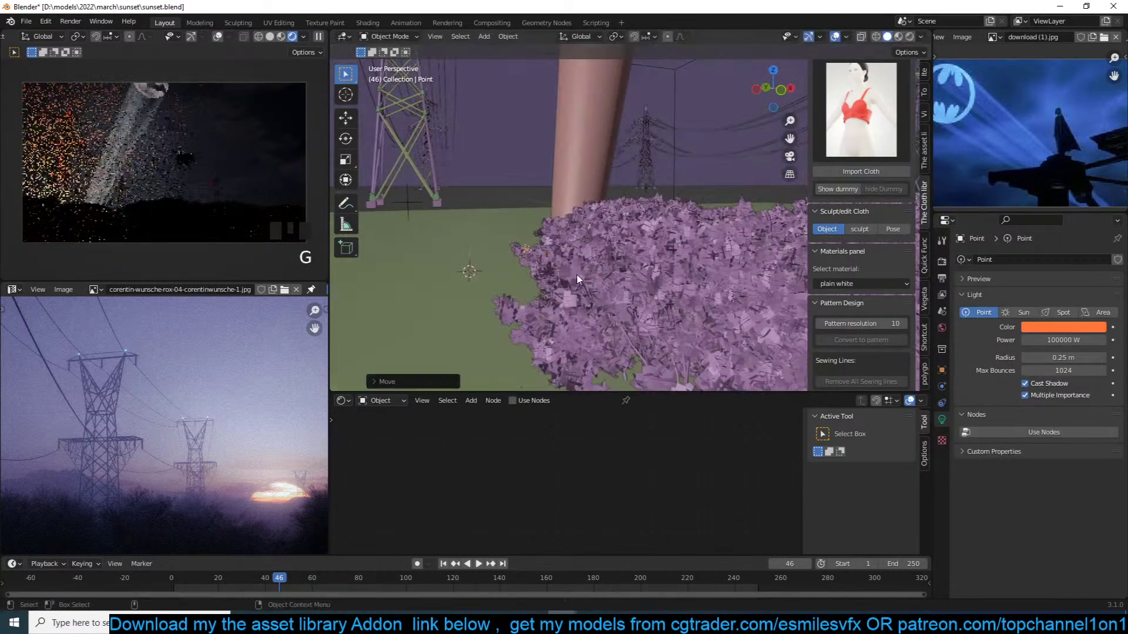
# Change the point light's color to a yellowish orange and save the file
pyautogui.click(1063, 327)
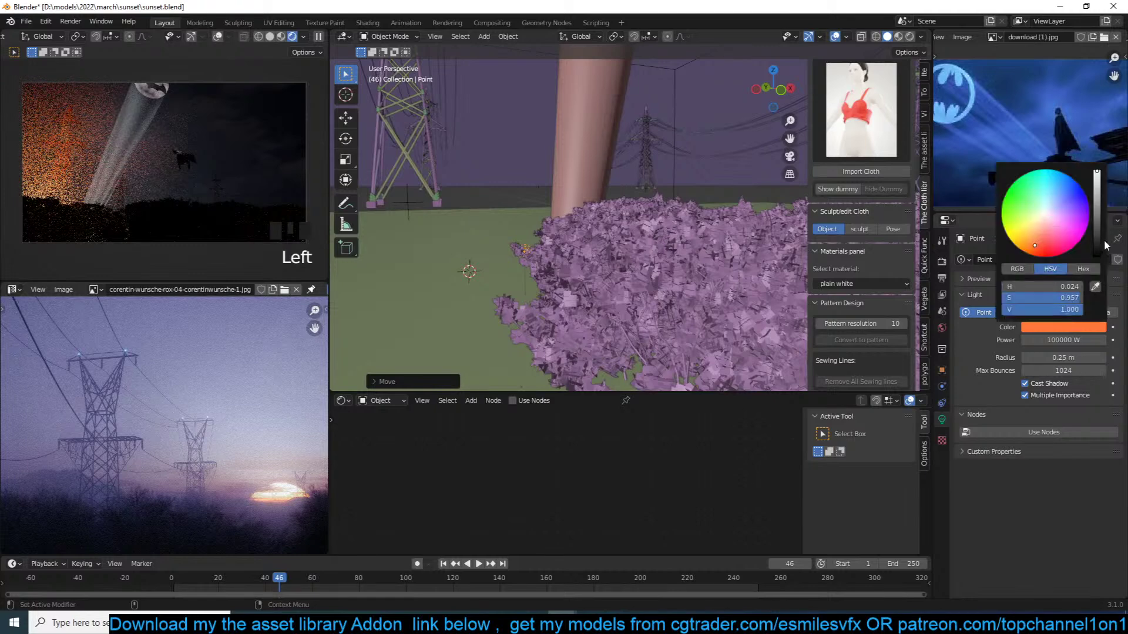
pyautogui.click(1060, 196)
pyautogui.click(1021, 221)
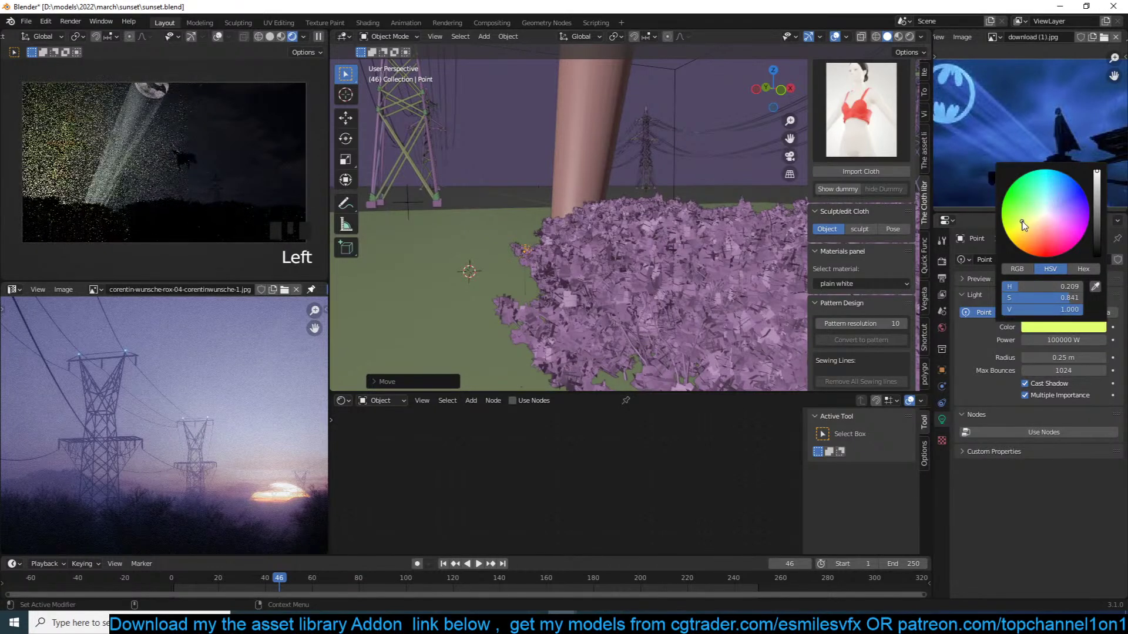
pyautogui.click(1046, 200)
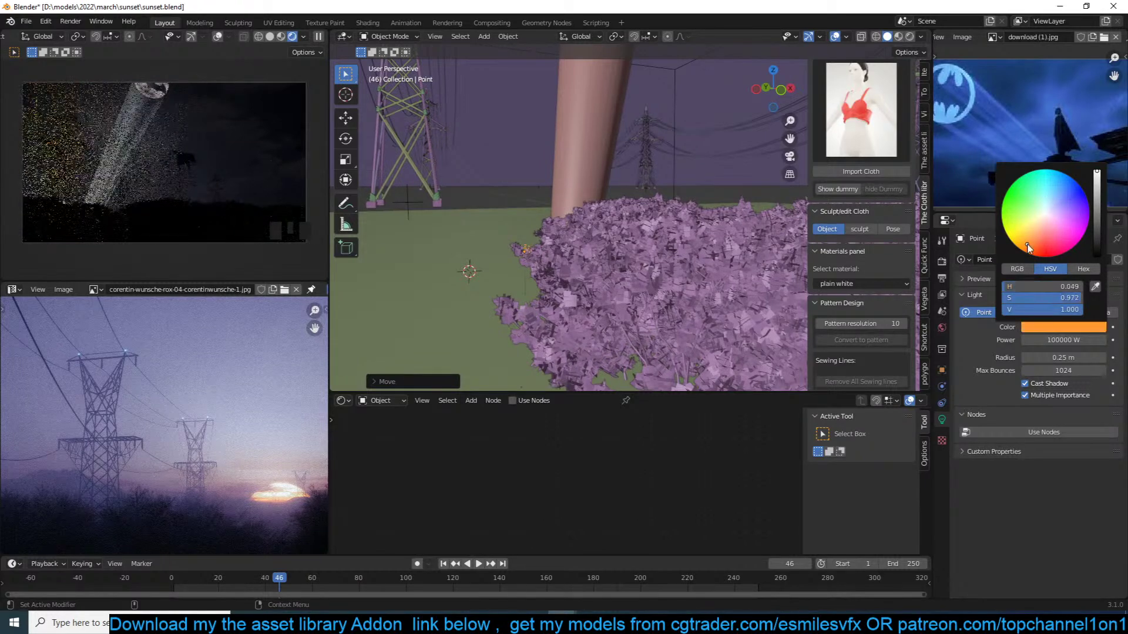
pyautogui.click(634, 245)
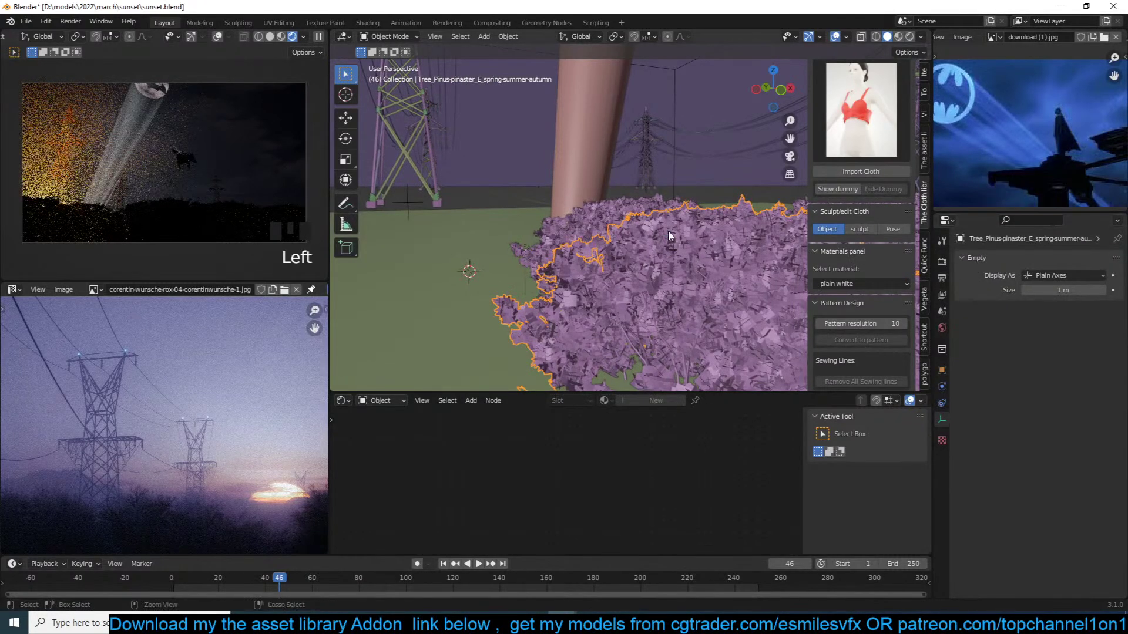
pyautogui.hotkey('ctrl', 's')
pyautogui.hotkey('alt', 'a')
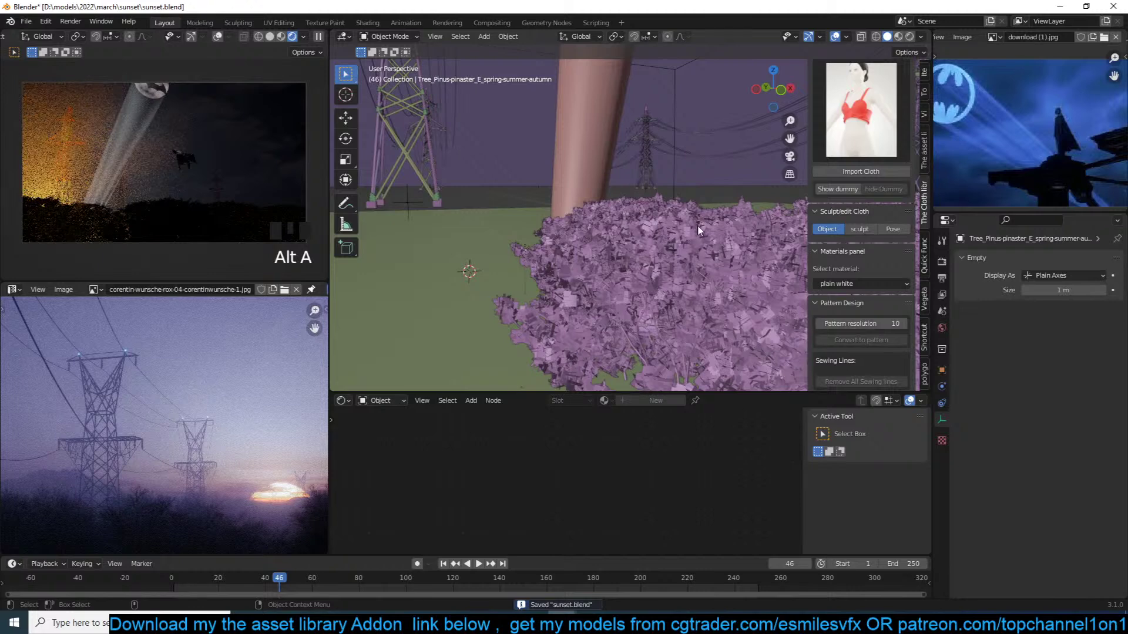
# Look over the hedge and the flying caped figure, and save the file
pyautogui.moveTo(695, 234); pyautogui.dragTo(634, 247, button='middle')
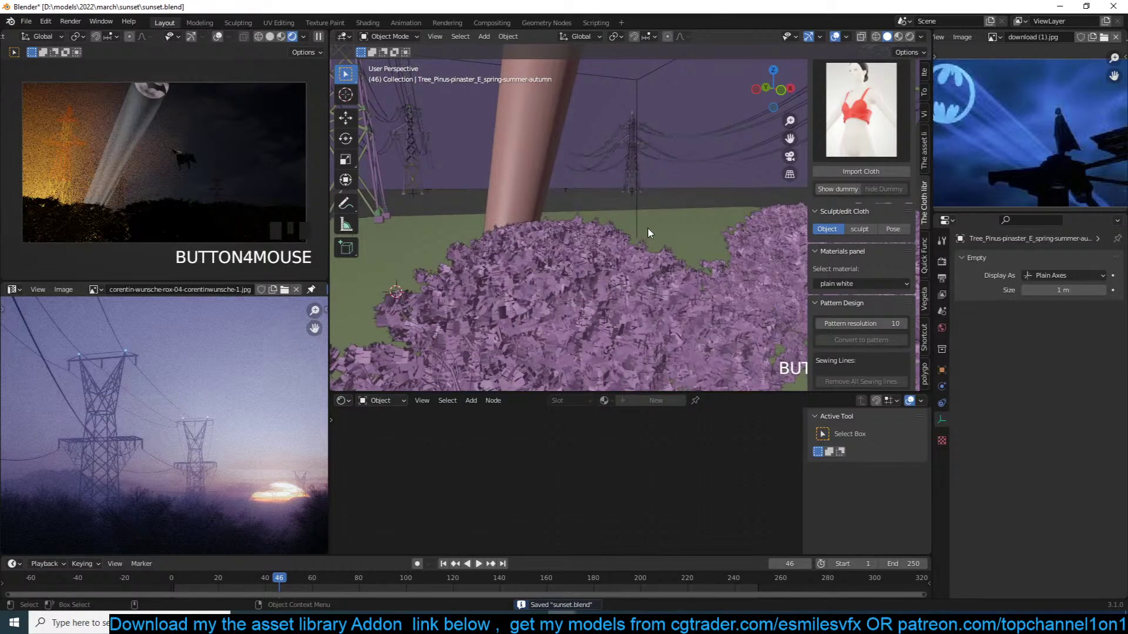
pyautogui.moveTo(678, 224); pyautogui.dragTo(545, 227, button='middle')
pyautogui.hotkey('ctrl', 's')
pyautogui.moveTo(627, 196); pyautogui.dragTo(530, 208, button='middle')
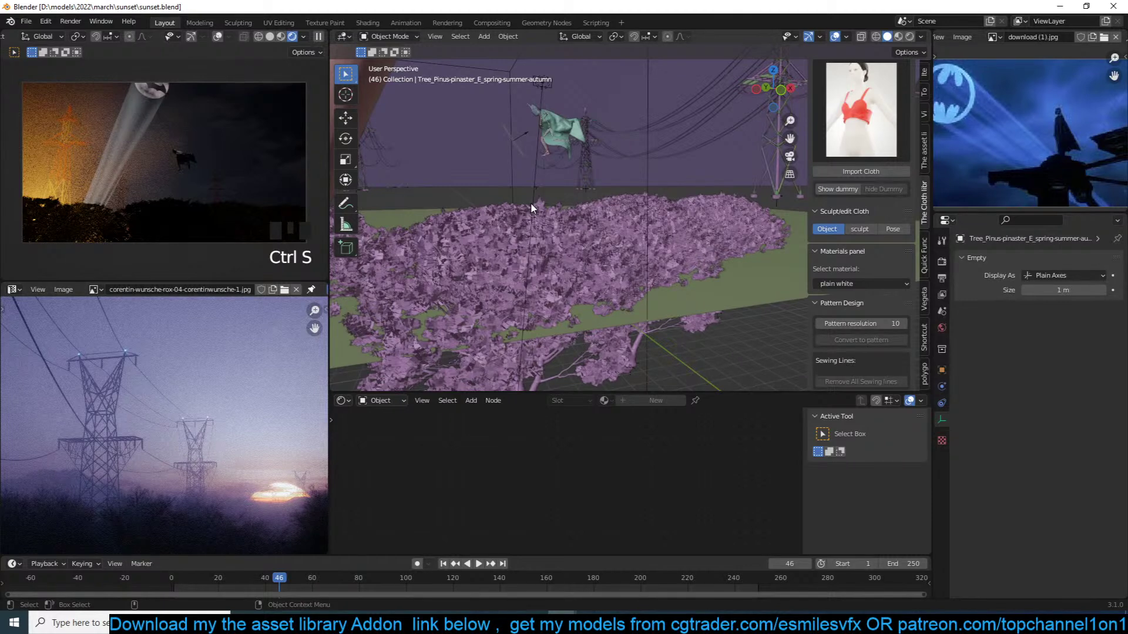
pyautogui.click(549, 152)
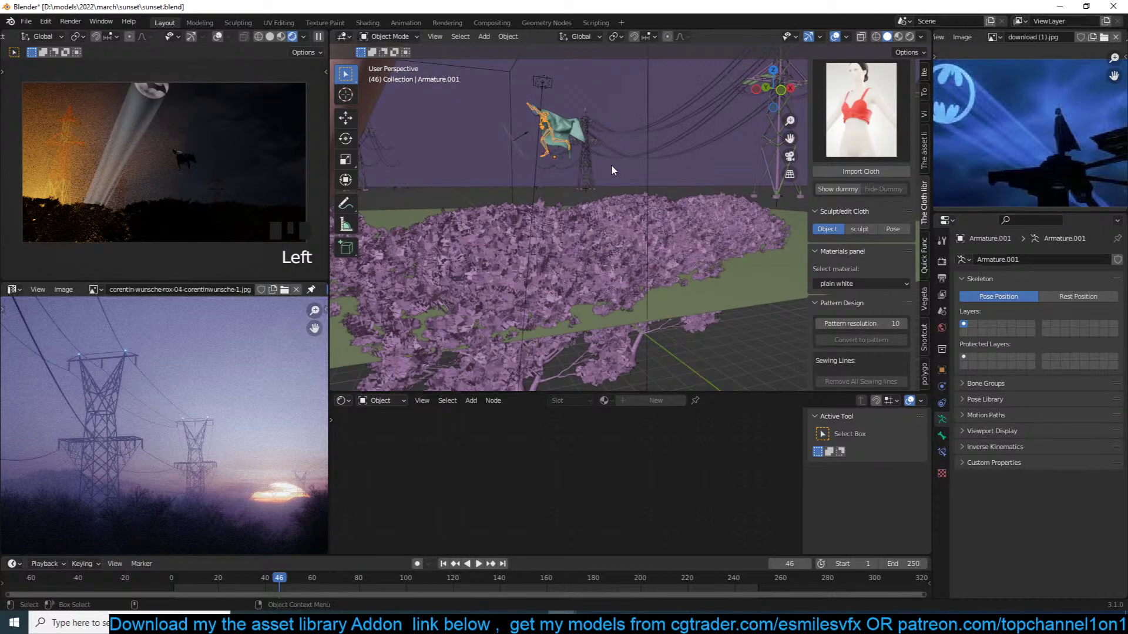
pyautogui.scroll(-5, 510, 182)
pyautogui.hotkey('alt', 'a')
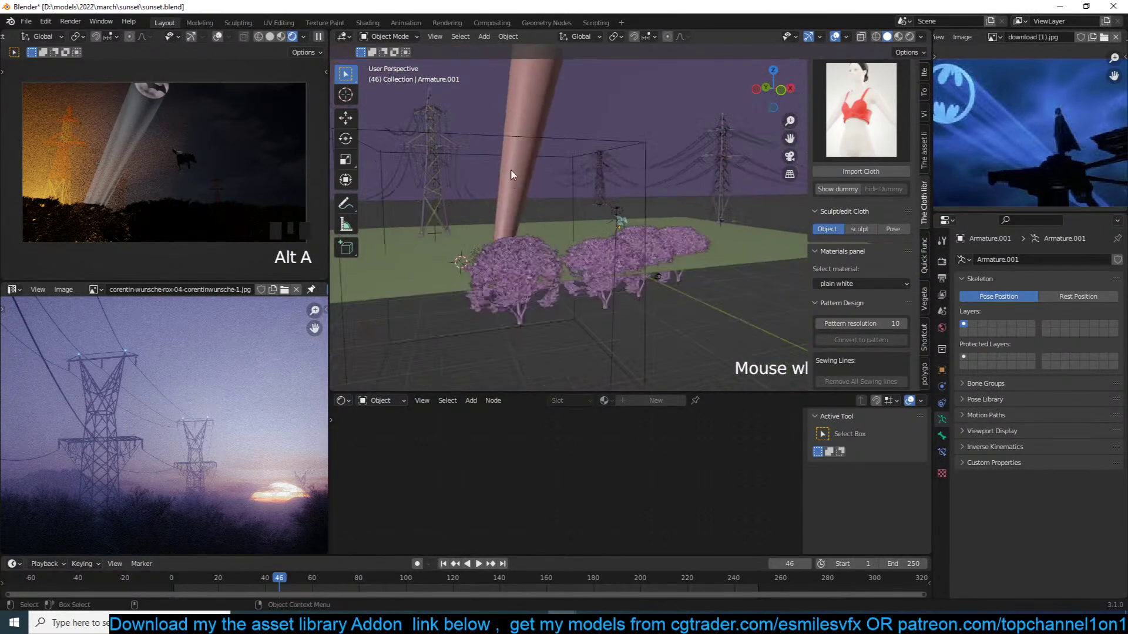
# Select the beam cylinder, save the file, and examine the noise, ColorRamp and Screen nodes of Material.003
pyautogui.click(512, 173)
pyautogui.hotkey('ctrl', 's')
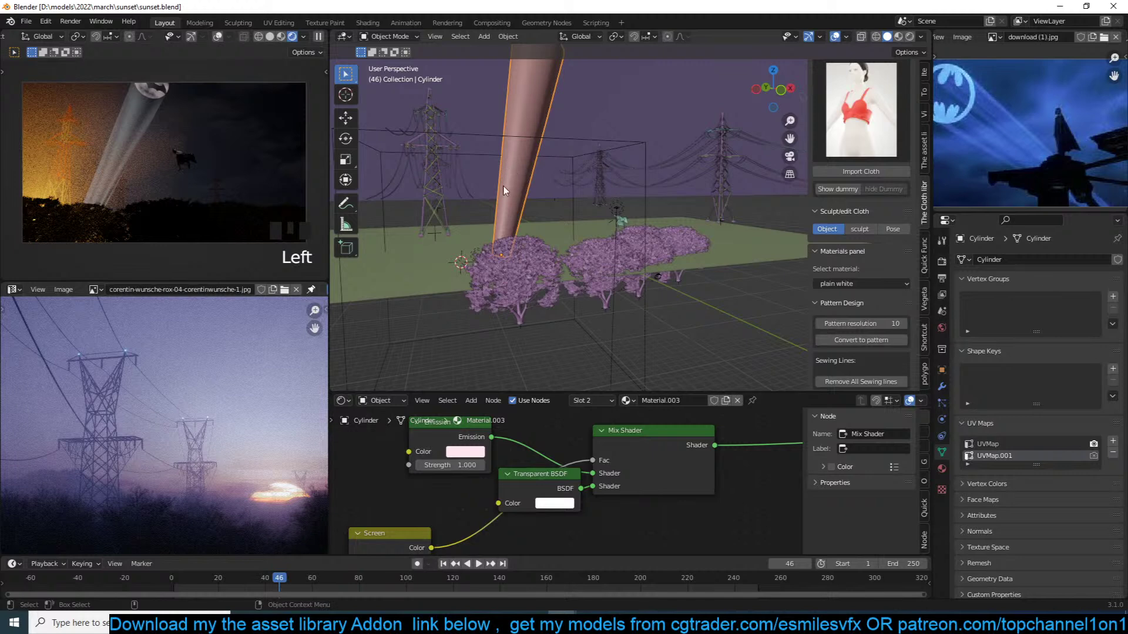
pyautogui.scroll(-11, 581, 464)
pyautogui.scroll(1, 587, 471)
pyautogui.moveTo(640, 474); pyautogui.dragTo(714, 445, button='middle')
pyautogui.scroll(8, 615, 462)
pyautogui.moveTo(578, 474); pyautogui.dragTo(643, 472, button='middle')
pyautogui.scroll(-1, 630, 422)
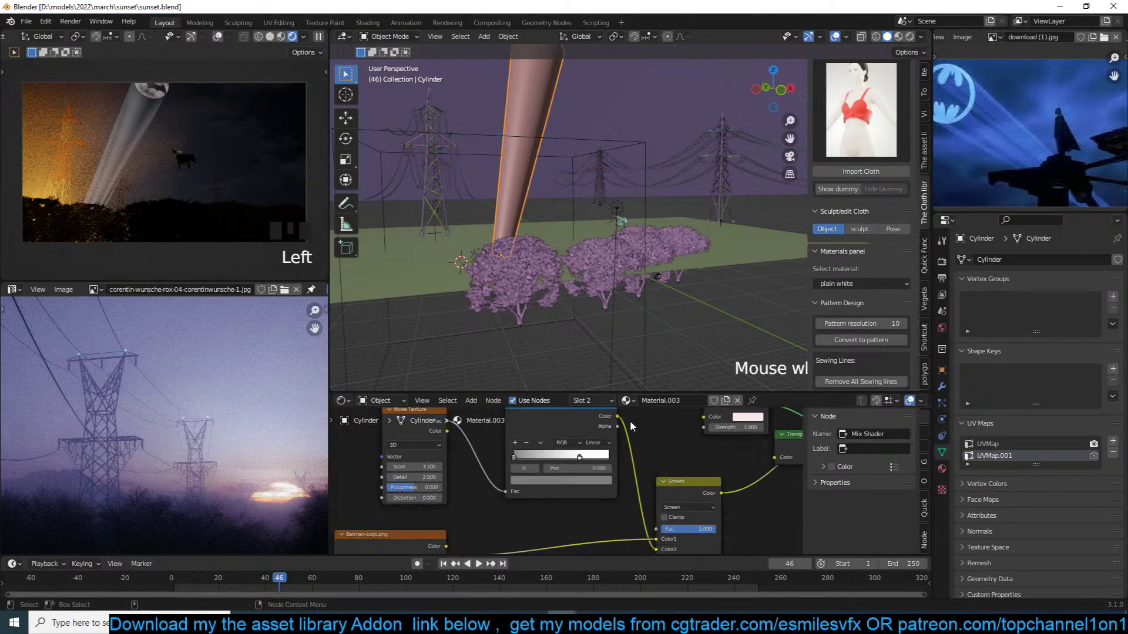
# In the beam's Material.002, move the noise ColorRamp's black stop to position 0.368
pyautogui.click(942, 468)
pyautogui.click(1012, 262)
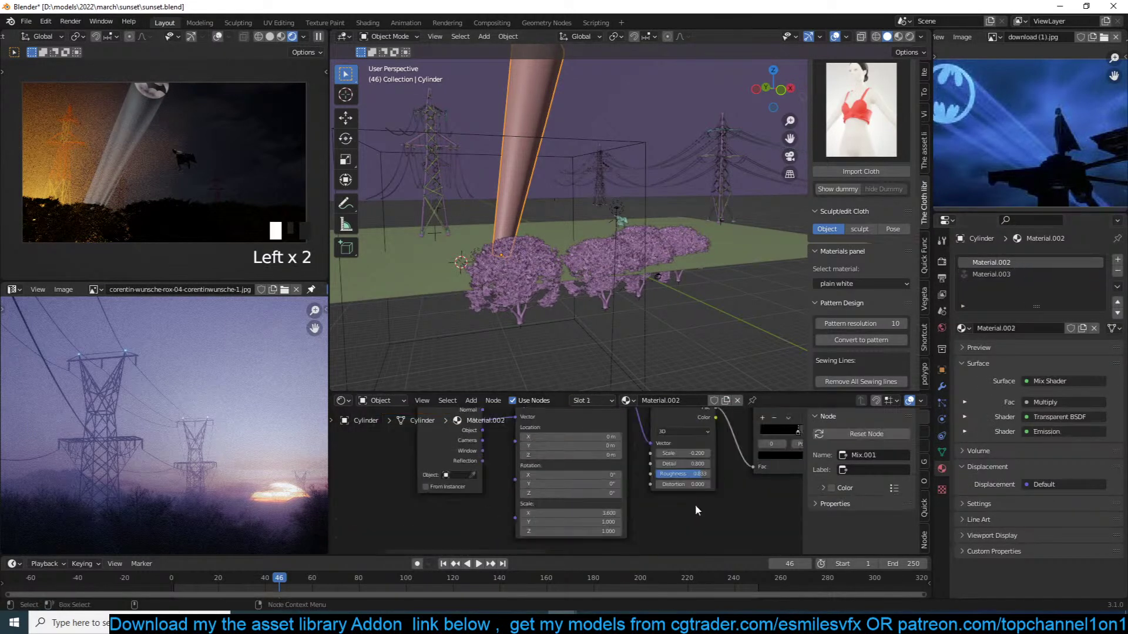
pyautogui.scroll(-5, 742, 491)
pyautogui.moveTo(742, 491); pyautogui.dragTo(556, 514, button='middle')
pyautogui.scroll(6, 573, 509)
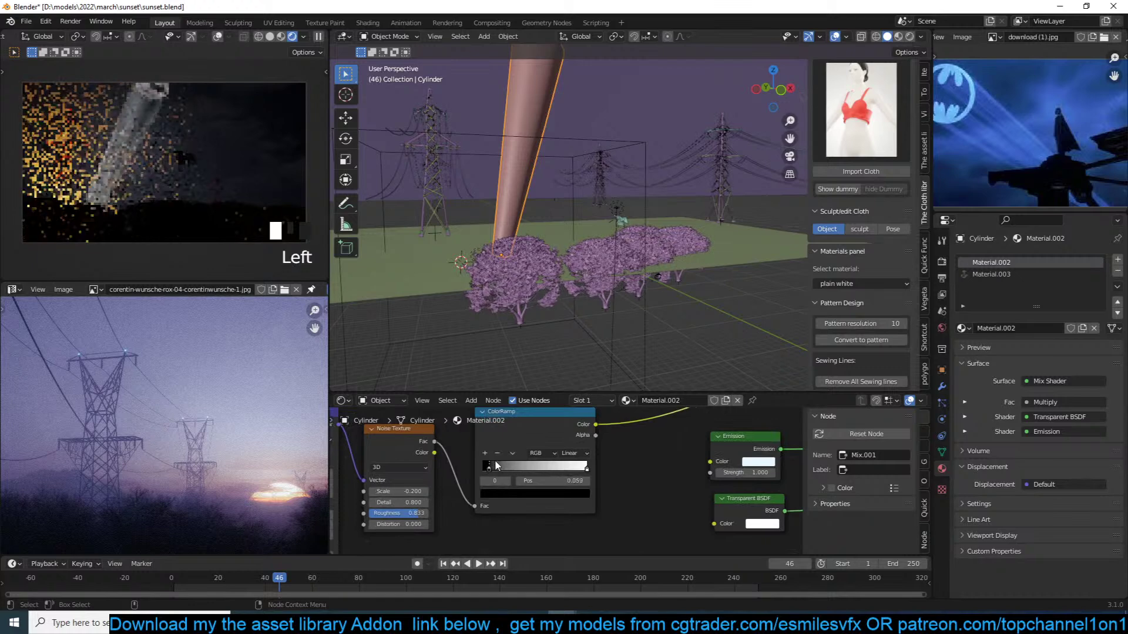
pyautogui.moveTo(494, 459); pyautogui.dragTo(522, 463)
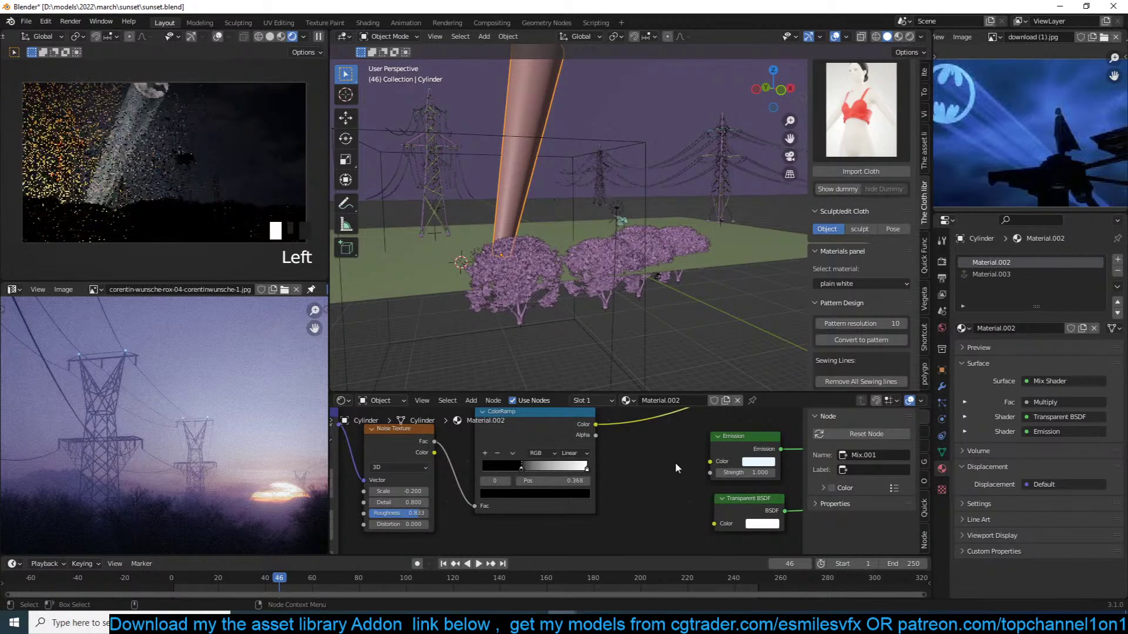
# Set the factor of the Multiply node feeding the Mix Shader to 1.000
pyautogui.moveTo(675, 463); pyautogui.dragTo(534, 475, button='middle')
pyautogui.scroll(-4, 645, 488)
pyautogui.scroll(3, 542, 492)
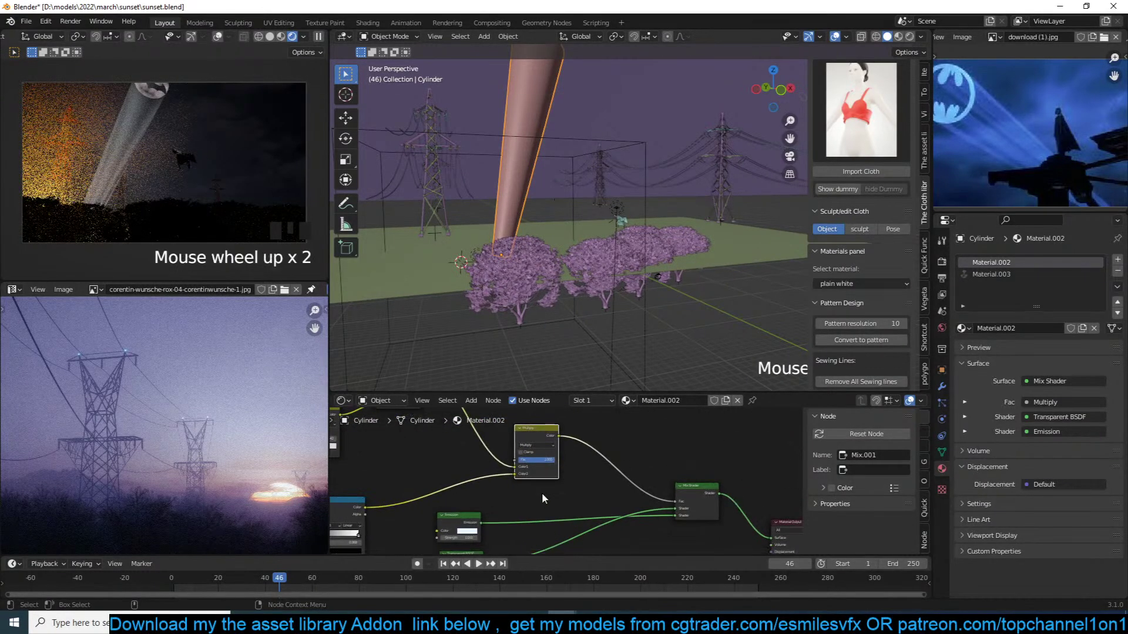
pyautogui.moveTo(515, 458); pyautogui.dragTo(555, 458)
pyautogui.moveTo(462, 492); pyautogui.dragTo(659, 455, button='middle')
# Preview the output of the noise ColorRamp and of the second Power node on the beam
pyautogui.keyDown('ctrl'); pyautogui.keyDown('shift'); pyautogui.click(497, 478); pyautogui.keyUp('shift'); pyautogui.keyUp('ctrl')
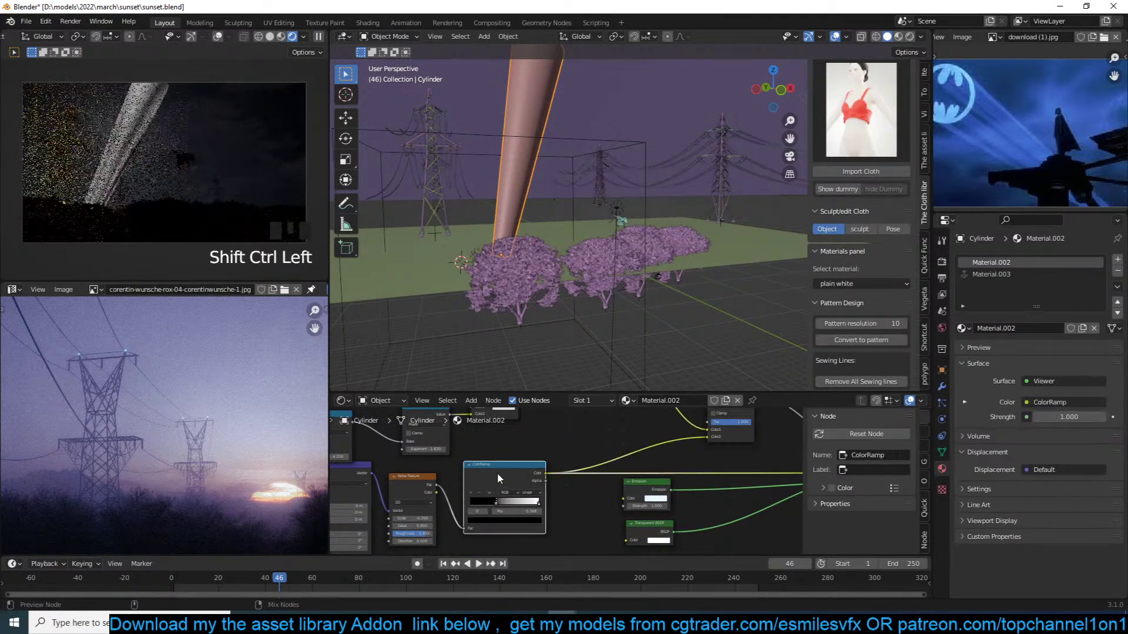
pyautogui.scroll(-2, 501, 476)
pyautogui.moveTo(594, 470); pyautogui.dragTo(604, 507, button='middle')
pyautogui.scroll(3, 604, 507)
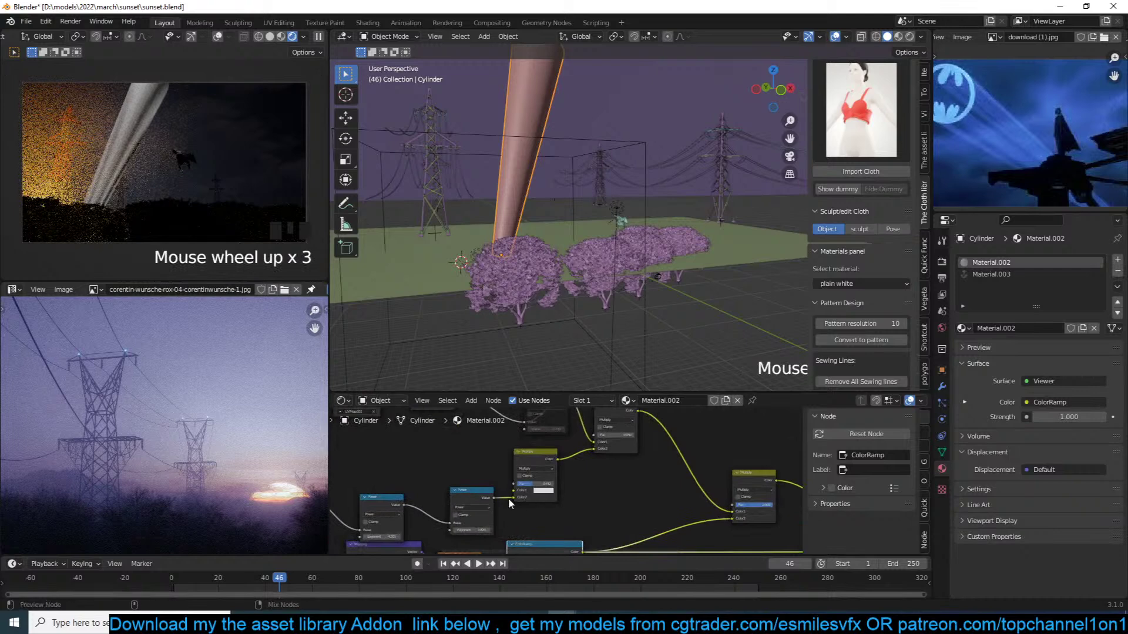
pyautogui.keyDown('ctrl'); pyautogui.keyDown('shift'); pyautogui.click(475, 494); pyautogui.keyUp('shift'); pyautogui.keyUp('ctrl')
pyautogui.moveTo(606, 462); pyautogui.dragTo(606, 472, button='middle')
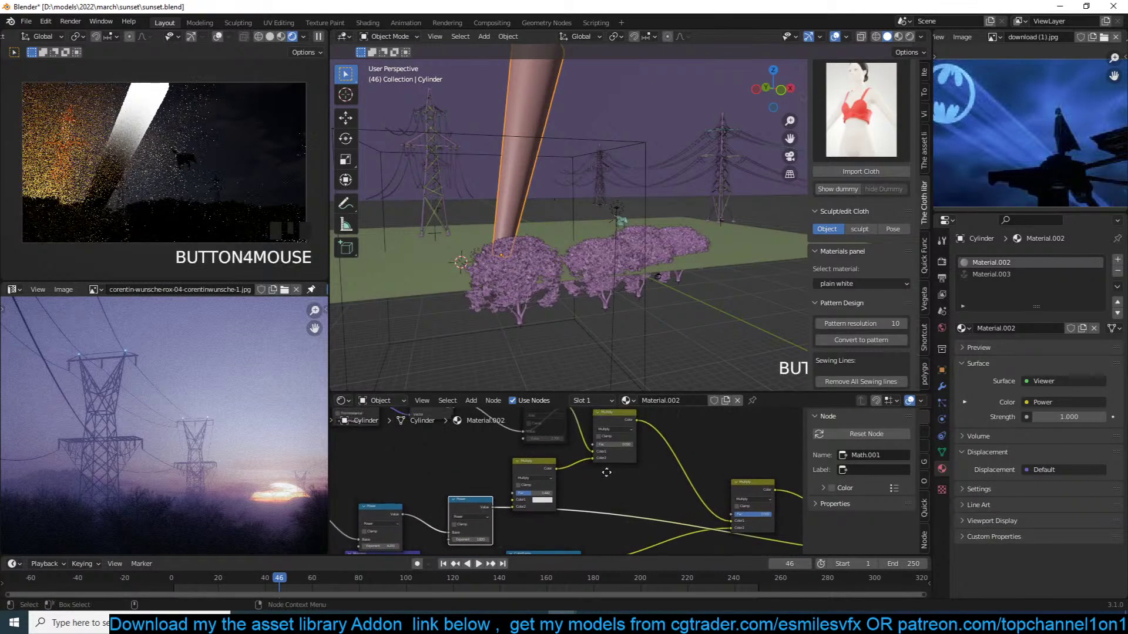
# Preview the output of the Multiply node after the second Power node on the beam, and restore the Mix Shader as the surface
pyautogui.keyDown('ctrl'); pyautogui.keyDown('shift'); pyautogui.click(531, 463); pyautogui.keyUp('shift'); pyautogui.keyUp('ctrl')
pyautogui.scroll(1, 587, 483)
pyautogui.moveTo(526, 495); pyautogui.dragTo(538, 495)
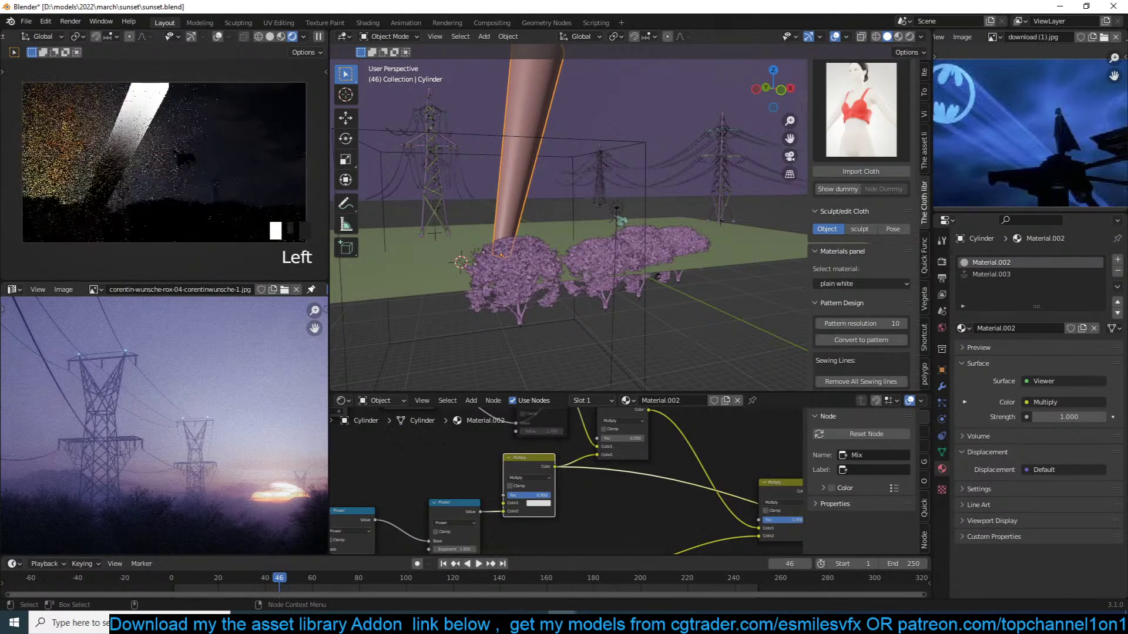
pyautogui.scroll(-4, 702, 488)
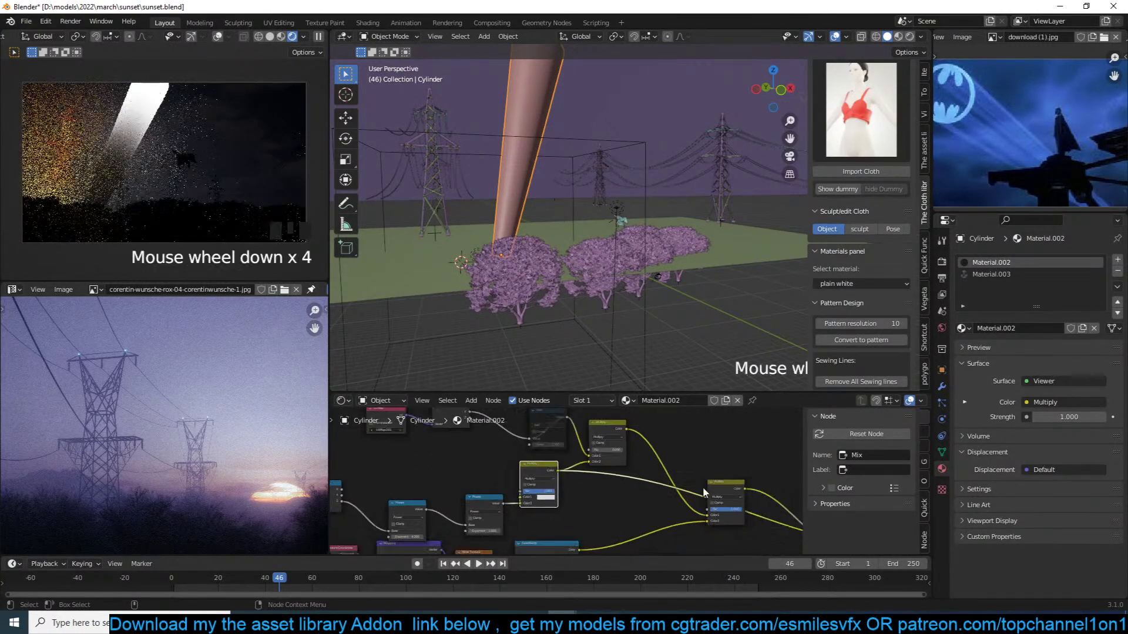
pyautogui.moveTo(702, 487); pyautogui.dragTo(634, 490, button='middle')
pyautogui.keyDown('ctrl'); pyautogui.keyDown('shift'); pyautogui.click(735, 521); pyautogui.keyUp('shift'); pyautogui.keyUp('ctrl')
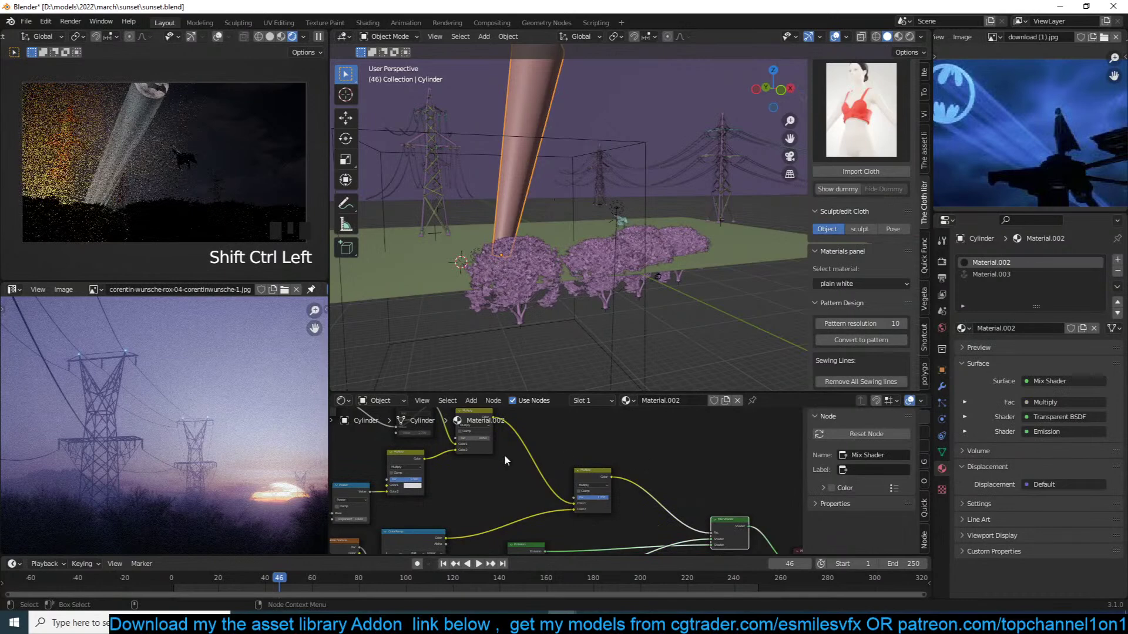
# Set the factor of the Multiply node after the Power nodes to 1.000 and of the Multiply node it feeds to about 0.675
pyautogui.moveTo(481, 454); pyautogui.dragTo(618, 474, button='middle')
pyautogui.scroll(4, 618, 474)
pyautogui.moveTo(547, 506); pyautogui.dragTo(621, 499)
pyautogui.moveTo(626, 450); pyautogui.dragTo(637, 454)
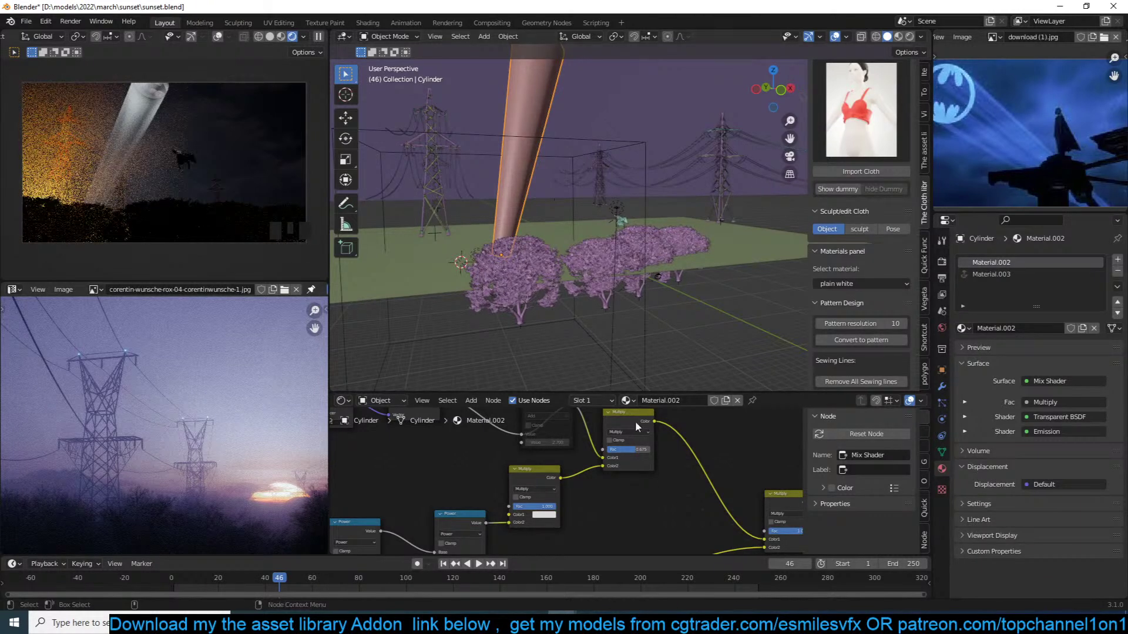
# Set the Noise Texture scale in the beam's Material.002 to 0.500
pyautogui.scroll(-3, 567, 482)
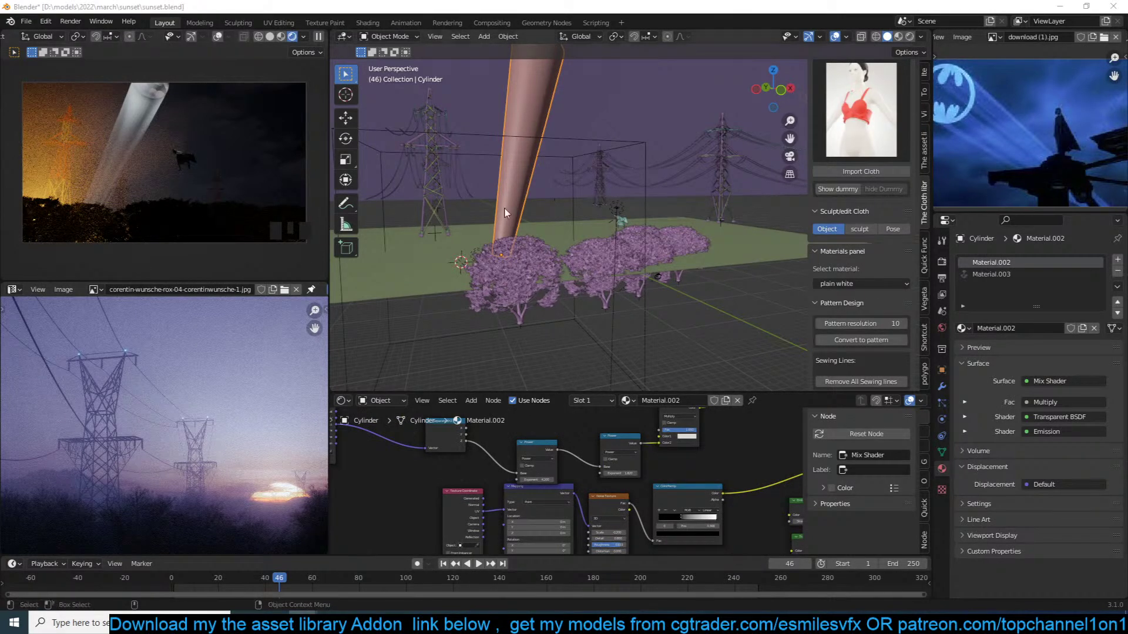
pyautogui.scroll(4, 610, 445)
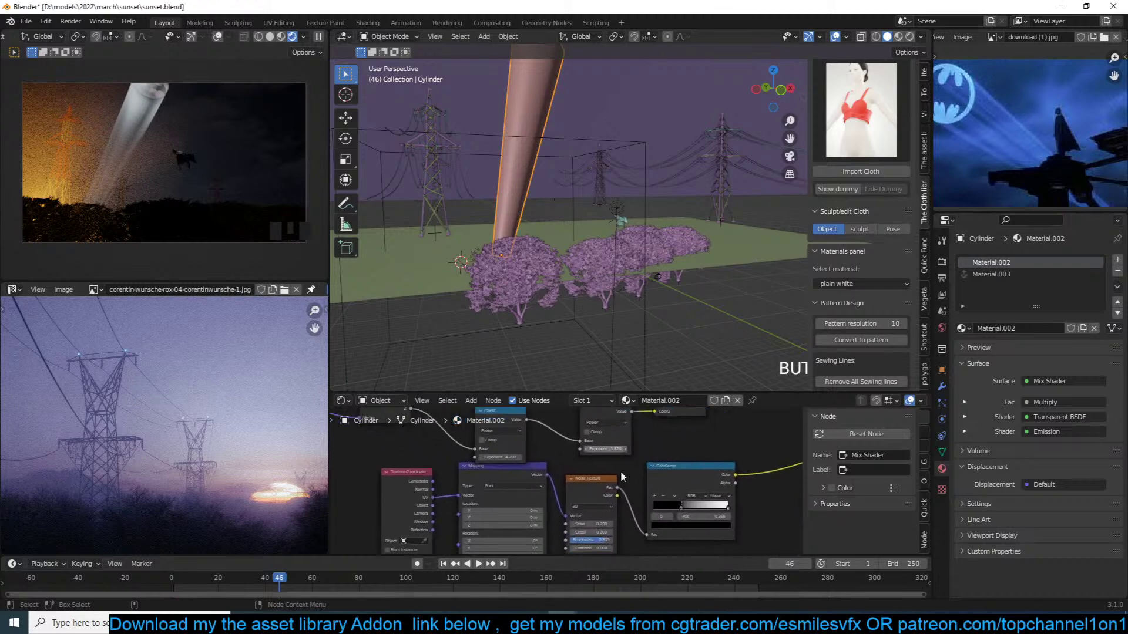
pyautogui.moveTo(580, 521); pyautogui.dragTo(605, 521)
pyautogui.scroll(-2, 734, 323)
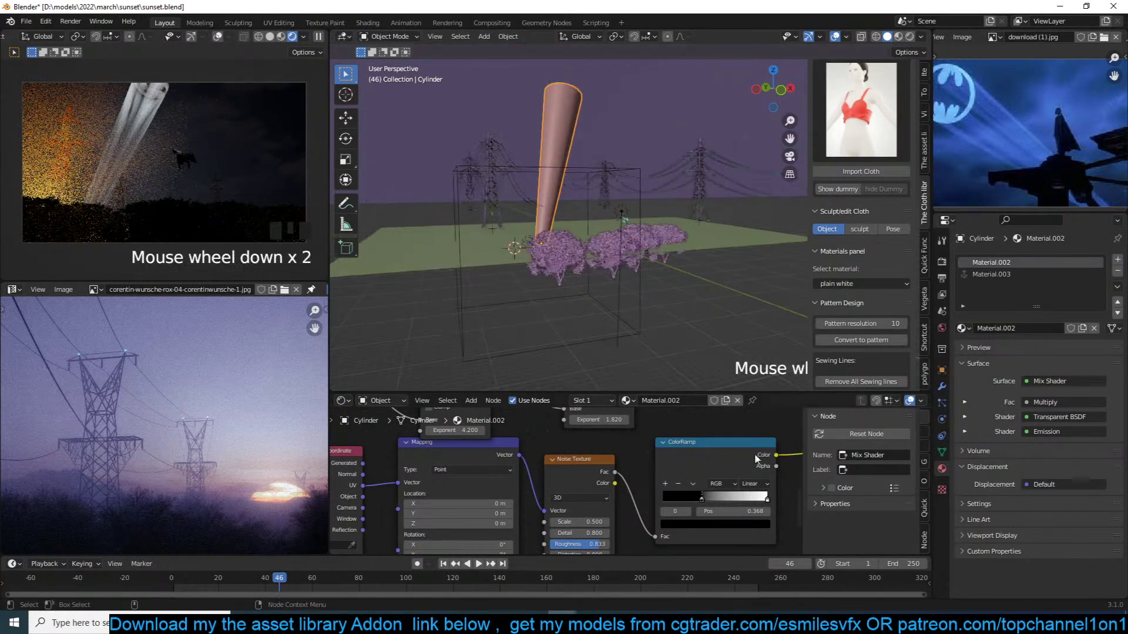
# Set the Emission strength of the beam's Material.003 to 10
pyautogui.click(998, 274)
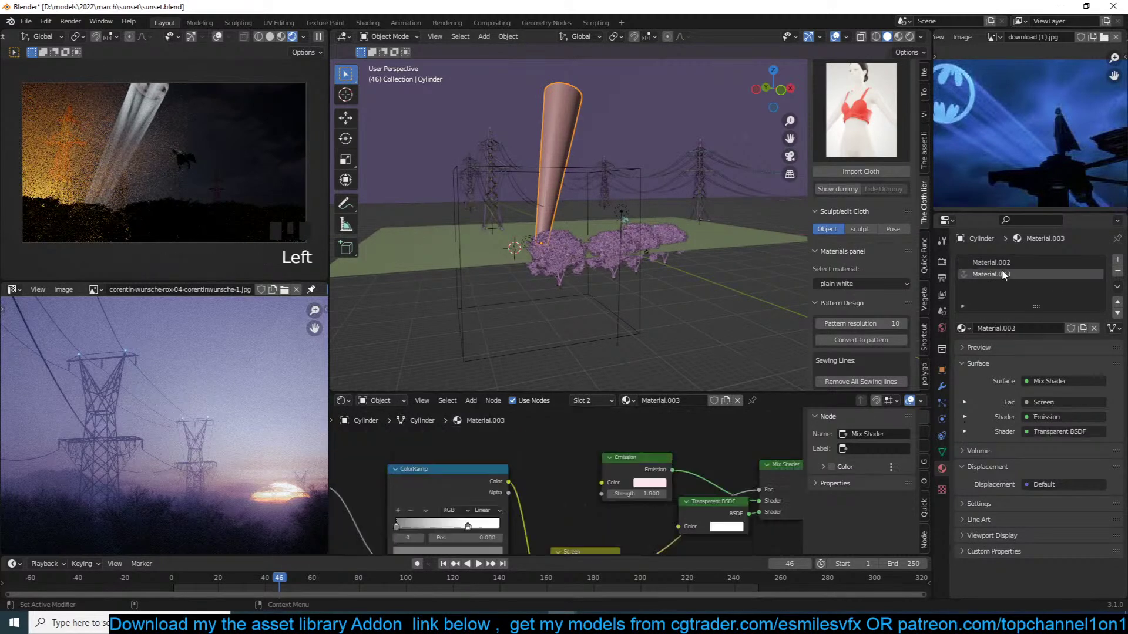
pyautogui.click(506, 492)
pyautogui.write('2')
pyautogui.press('Return')
pyautogui.click(509, 493)
pyautogui.write('10')
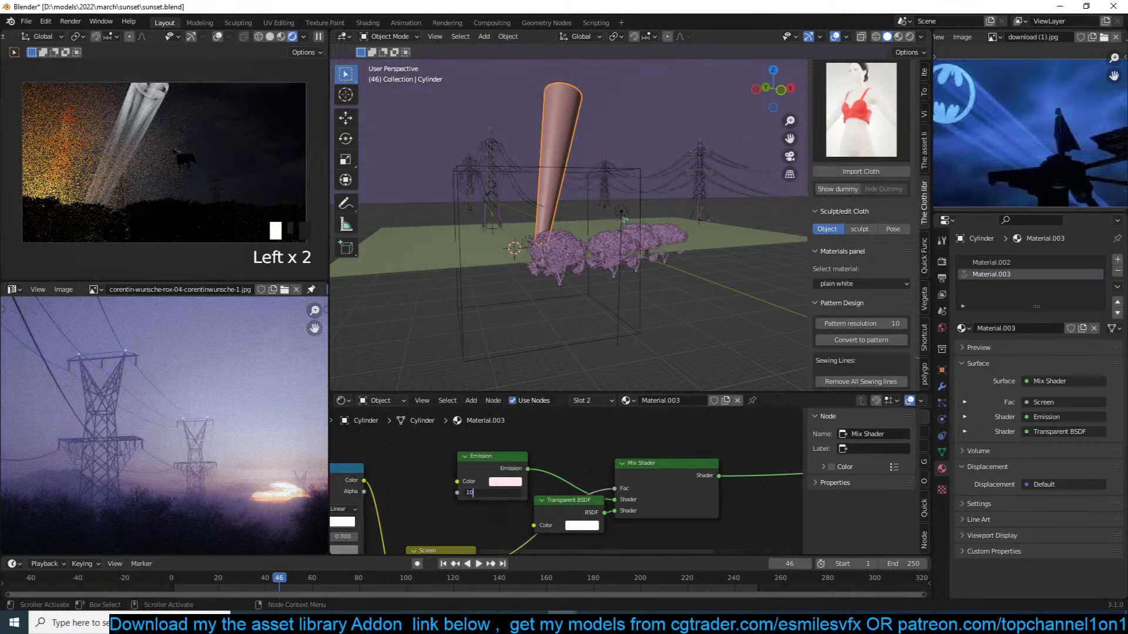
pyautogui.press('Return')
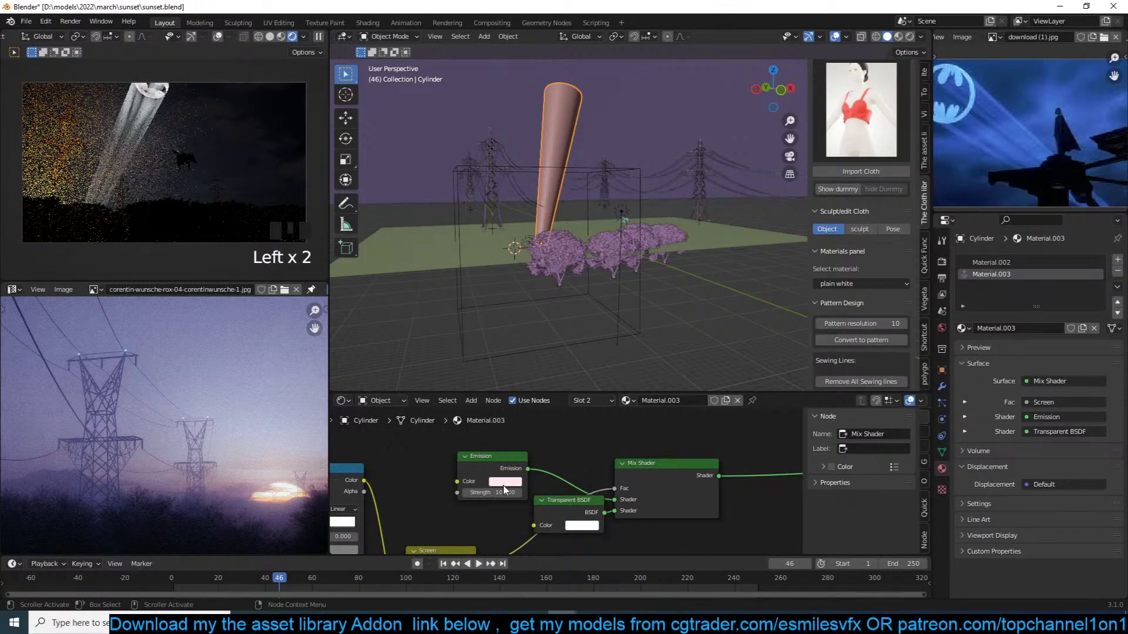
# Change the Emission color of Material.003 to light blue with hue 0.596 and saturation 0.321, and save the file
pyautogui.click(504, 482)
pyautogui.moveTo(532, 376); pyautogui.dragTo(535, 372)
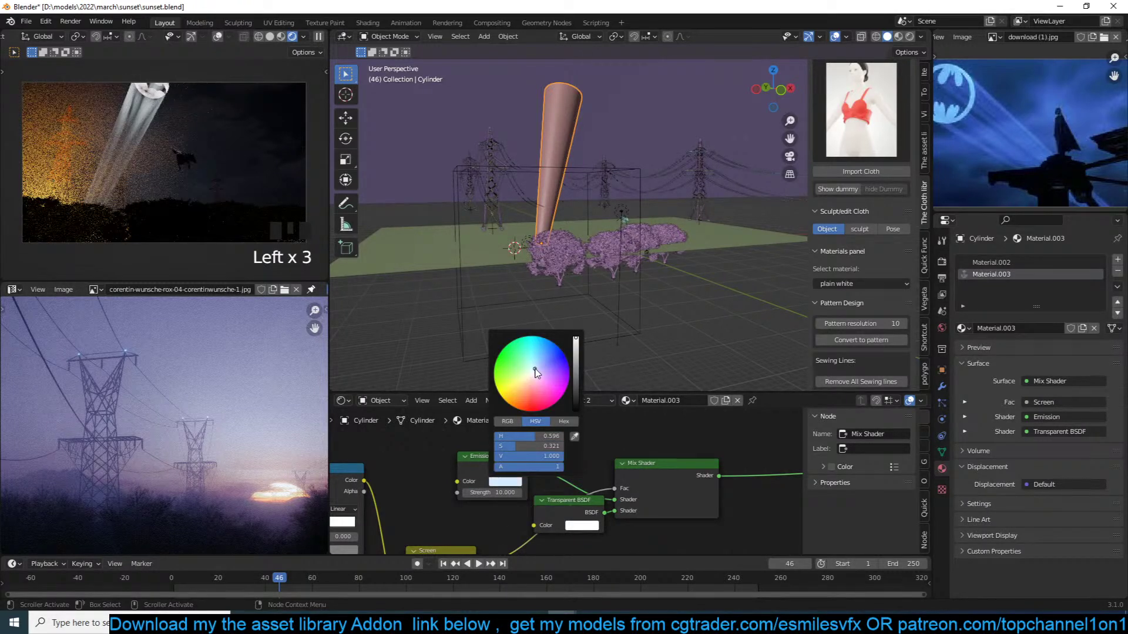
pyautogui.hotkey('ctrl', 's')
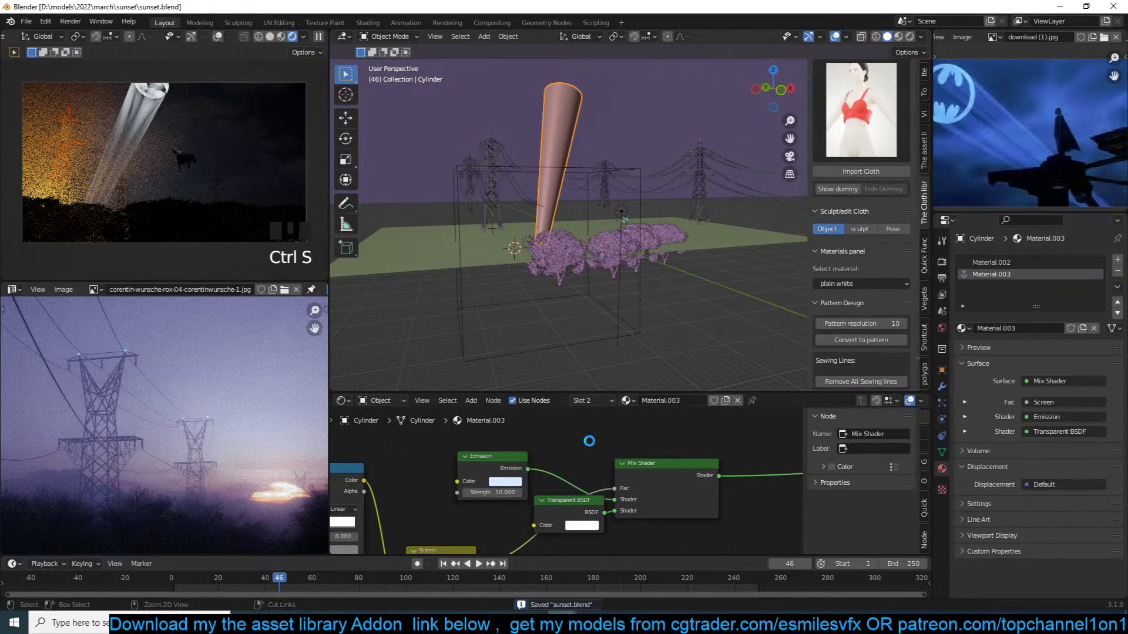
pyautogui.hotkey('ctrl', 's')
pyautogui.moveTo(412, 507); pyautogui.dragTo(542, 488, button='middle')
pyautogui.moveTo(451, 498); pyautogui.dragTo(542, 480, button='middle')
pyautogui.hotkey('ctrl', 's')
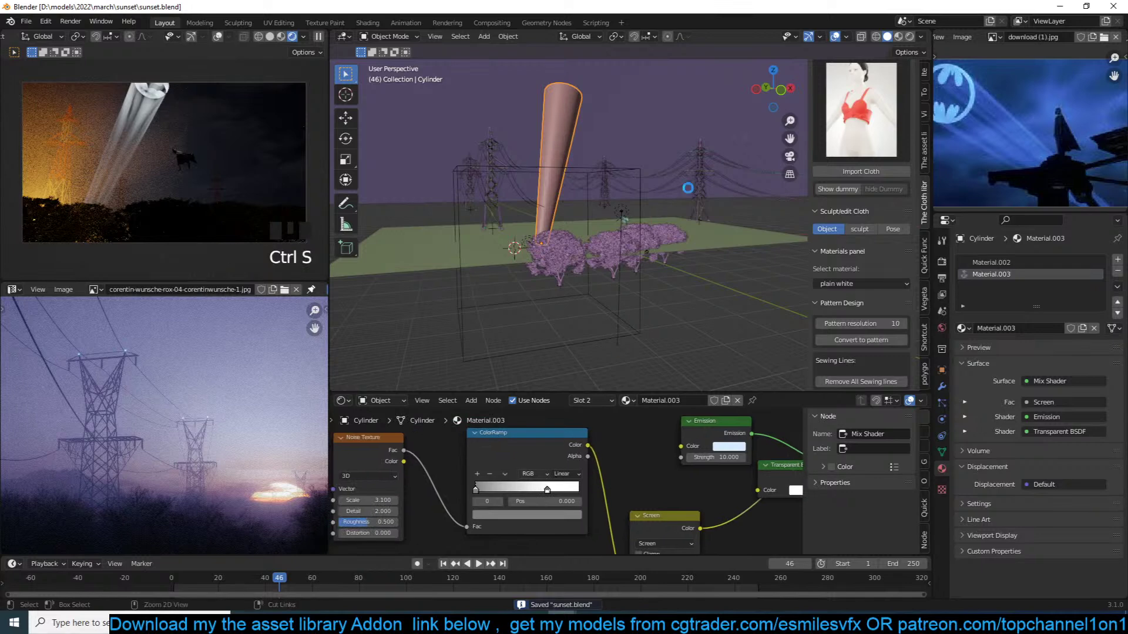
# Scale the beam cylinder down so its upper end fits inside the camera frame, and save the file
pyautogui.press('s')
pyautogui.click(668, 195)
pyautogui.hotkey('ctrl', 's')
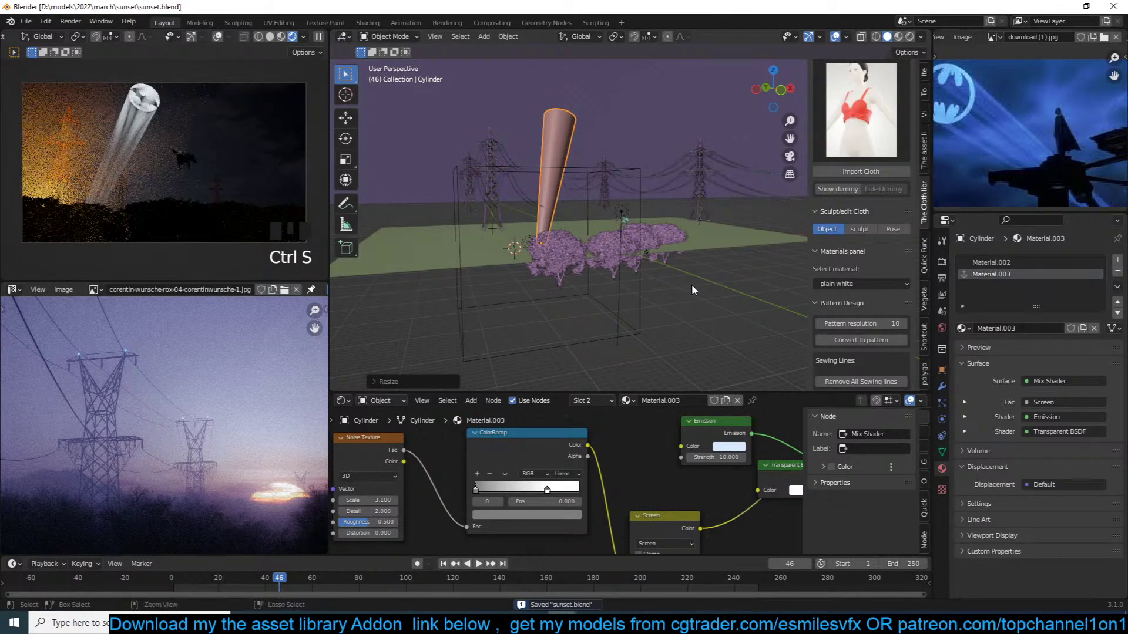
pyautogui.hotkey('ctrl', 's')
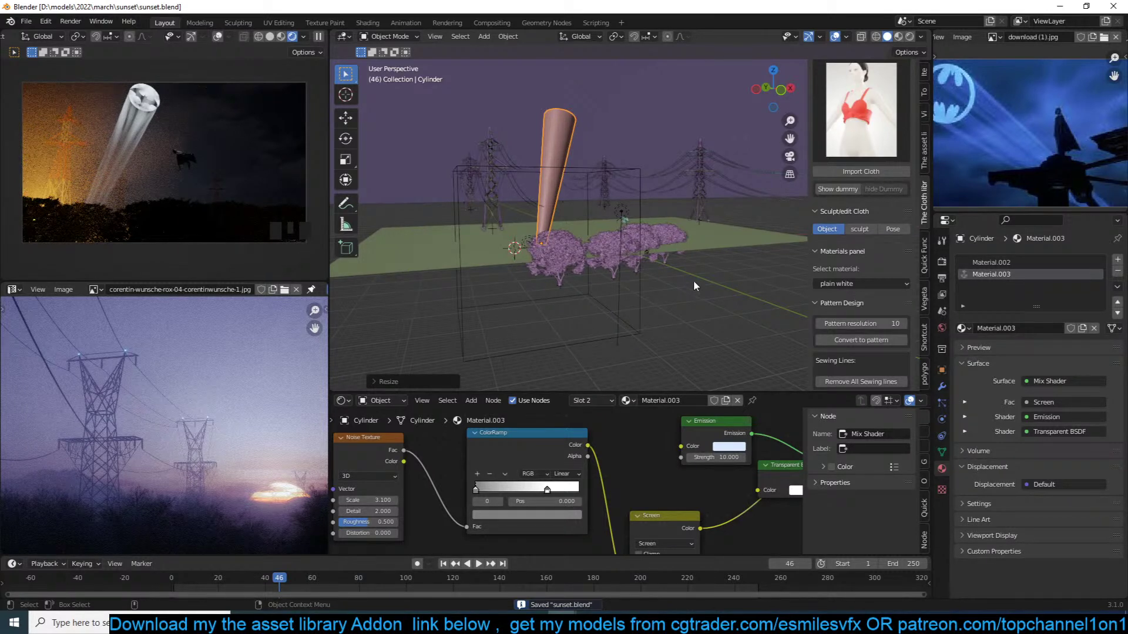
# Switch to the camera view, clear the previous asset search, and search the asset library's objects for "tire"
pyautogui.scroll(-4, 692, 284)
pyautogui.press('KP_0')
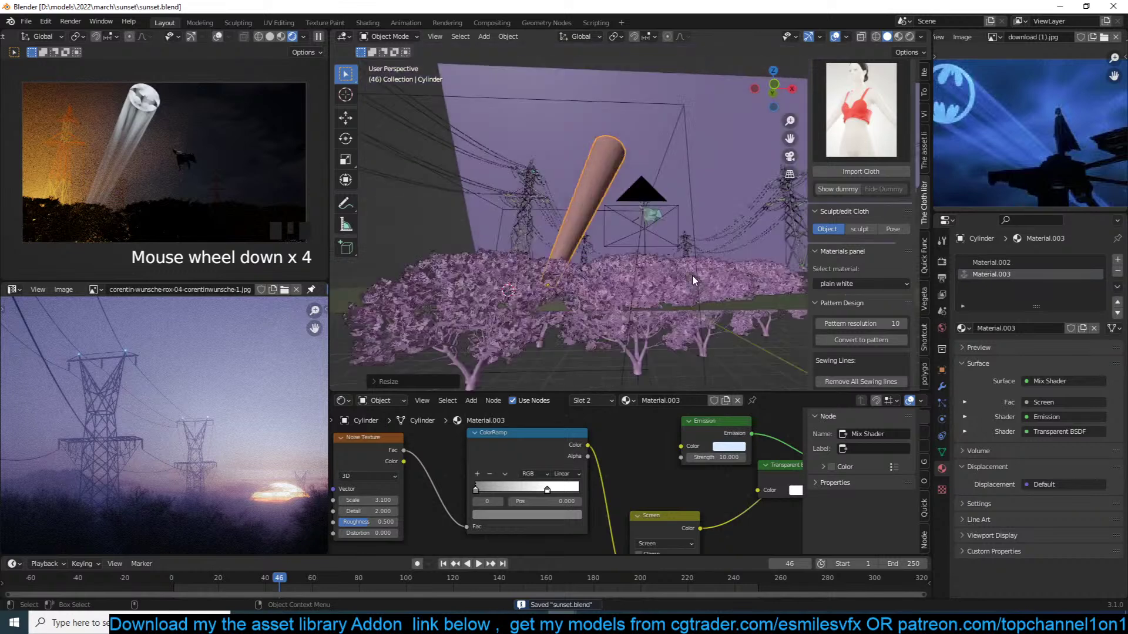
pyautogui.scroll(-6, 1087, 165)
pyautogui.scroll(3, 544, 279)
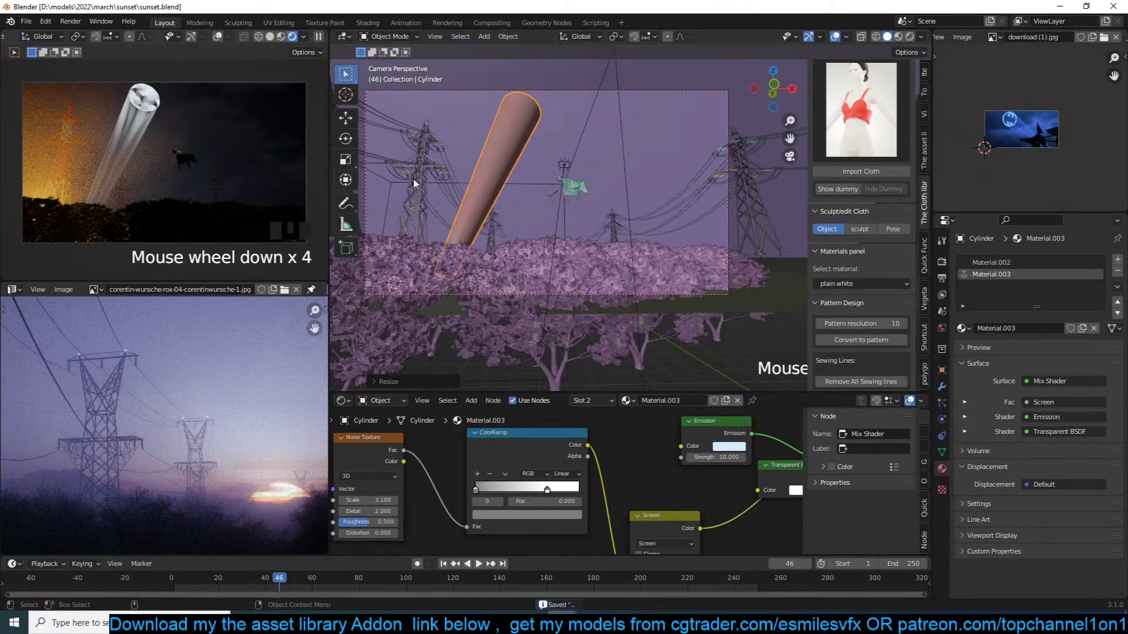
pyautogui.scroll(3, 915, 264)
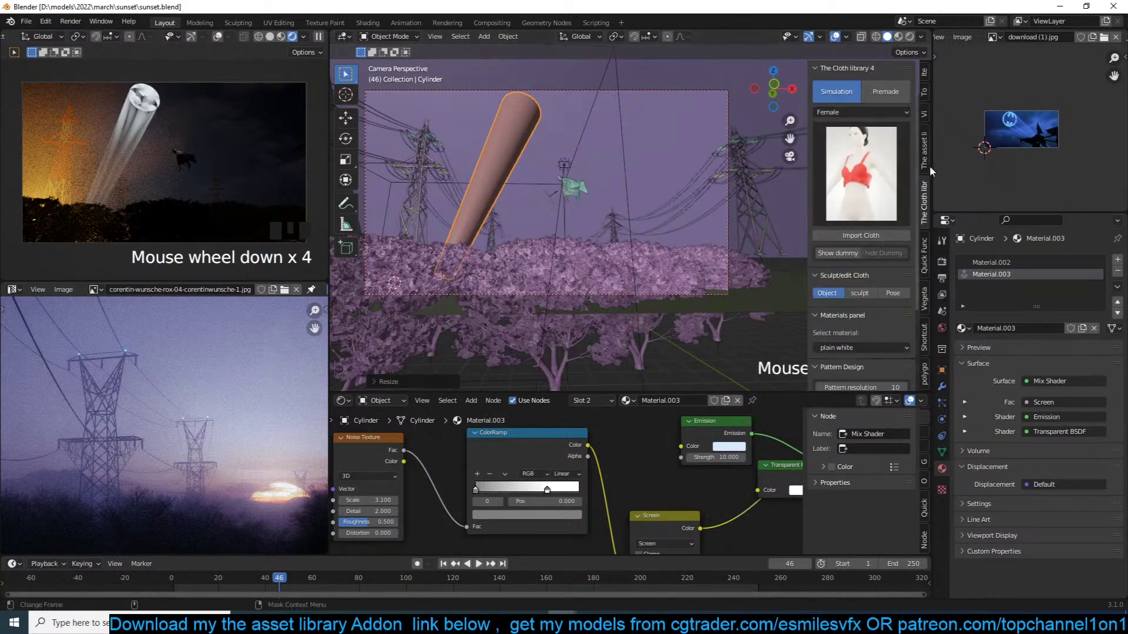
pyautogui.click(924, 149)
pyautogui.click(881, 182)
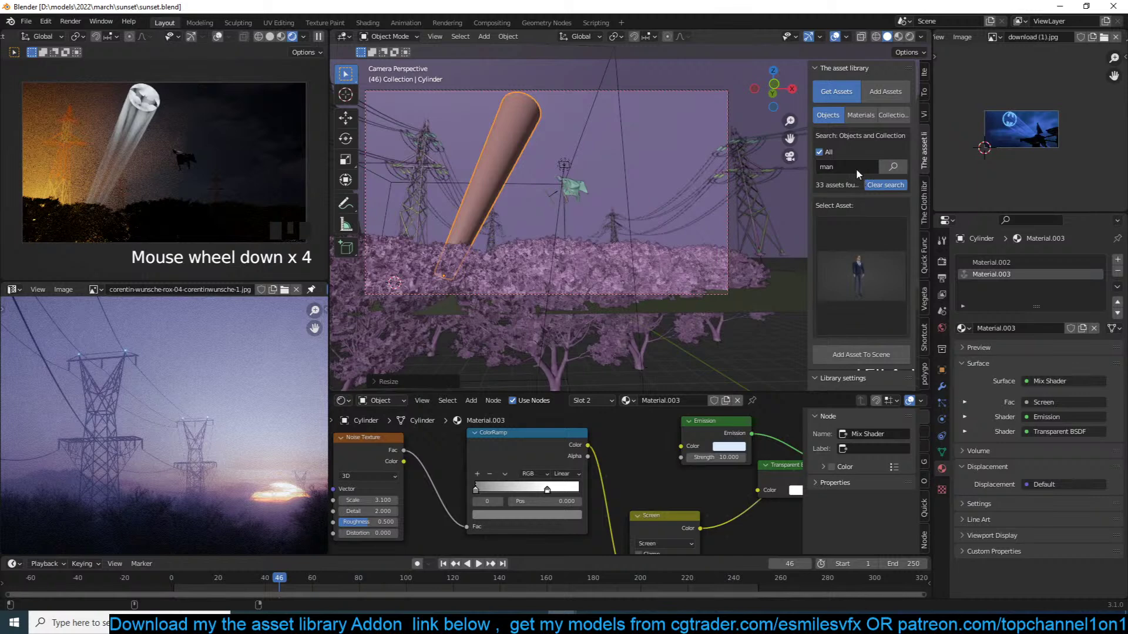
pyautogui.click(867, 261)
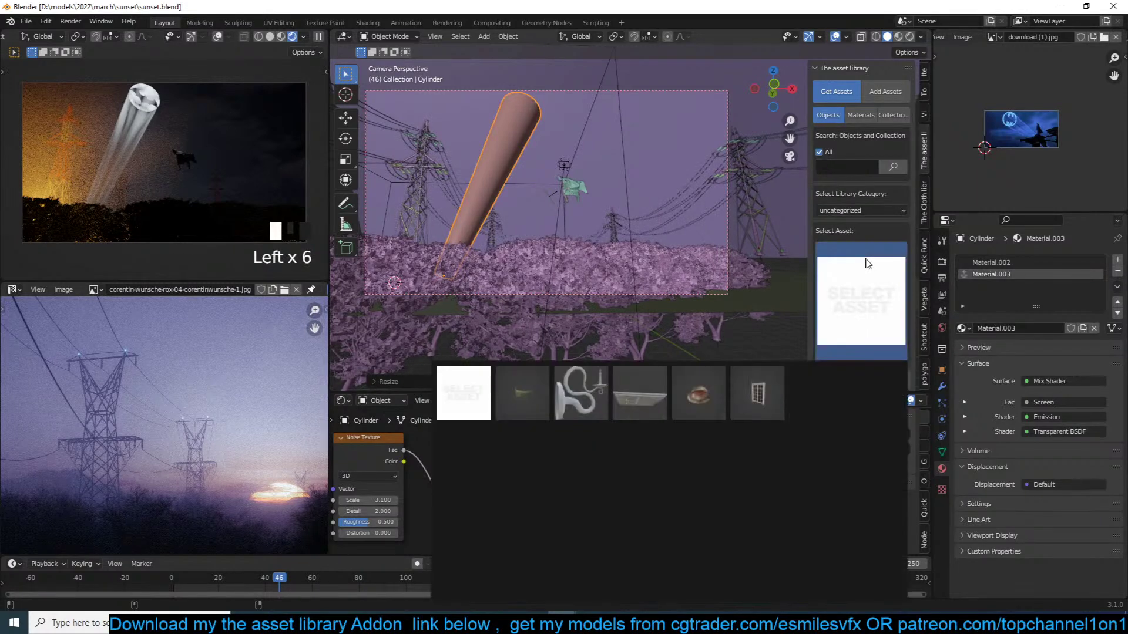
pyautogui.click(867, 276)
pyautogui.click(862, 167)
pyautogui.click(857, 166)
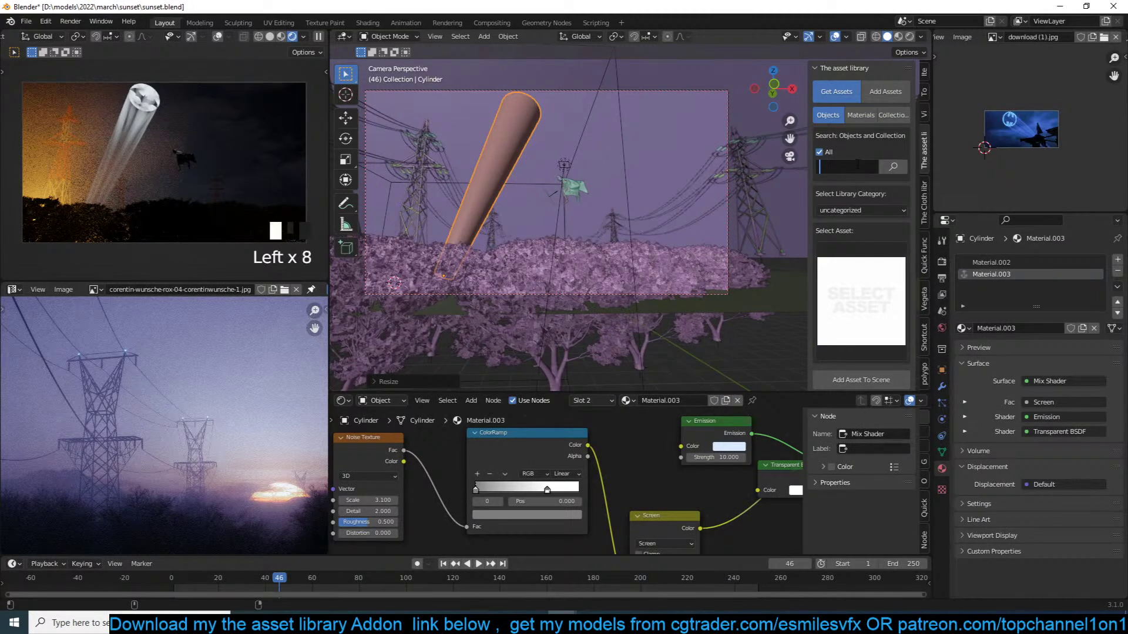
pyautogui.press('Return')
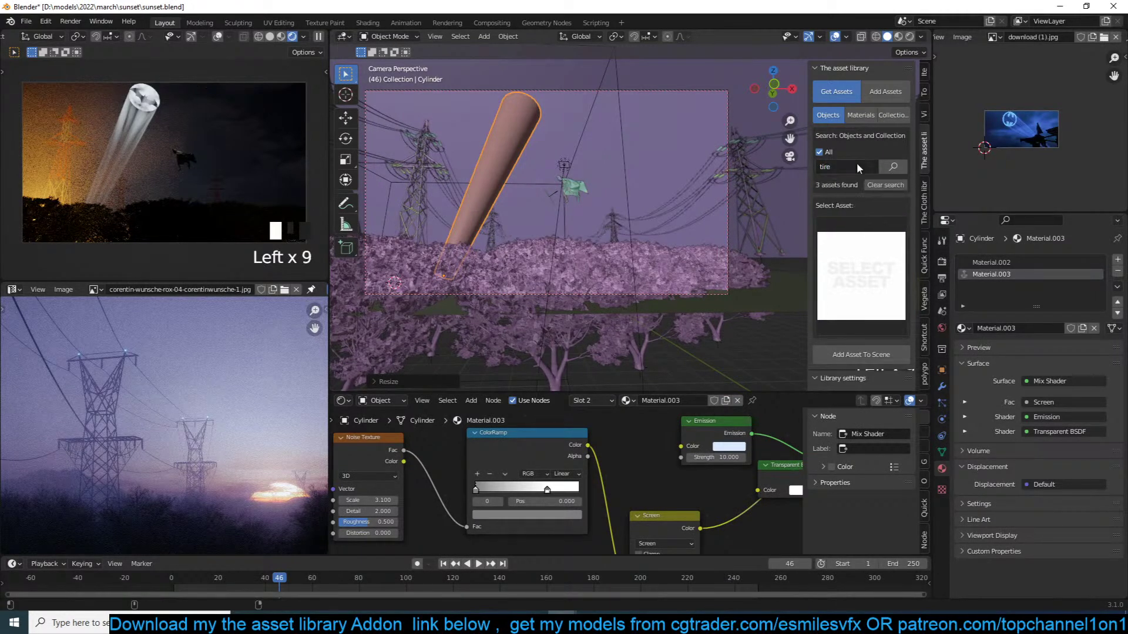
# Choose the tire asset, place the 3D cursor at the base of the left pylon, and add the tire to the scene
pyautogui.click(835, 250)
pyautogui.click(819, 373)
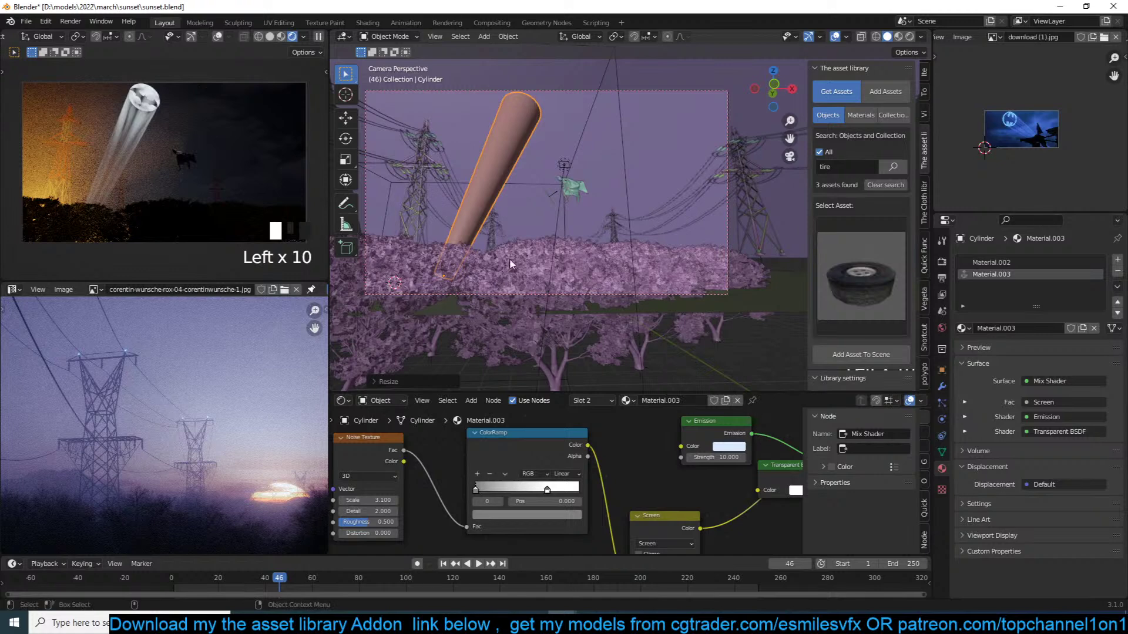
pyautogui.keyDown('shift'); pyautogui.moveTo(424, 250); pyautogui.dragTo(677, 248, button='middle'); pyautogui.keyUp('shift')
pyautogui.keyDown('shift'); pyautogui.rightClick(675, 240); pyautogui.keyUp('shift')
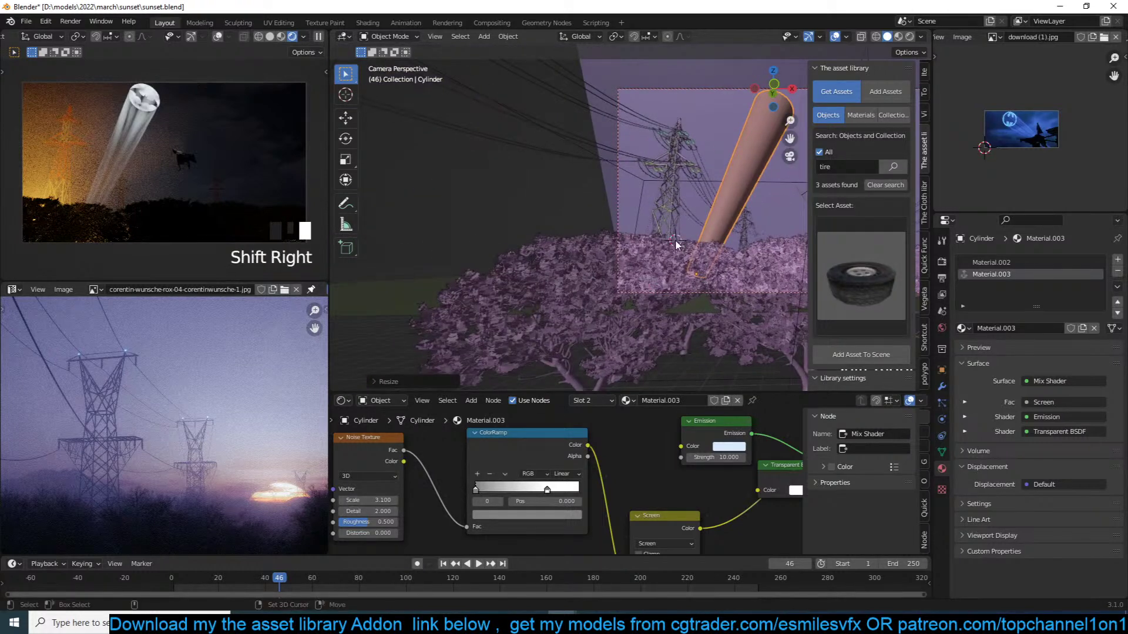
pyautogui.click(833, 352)
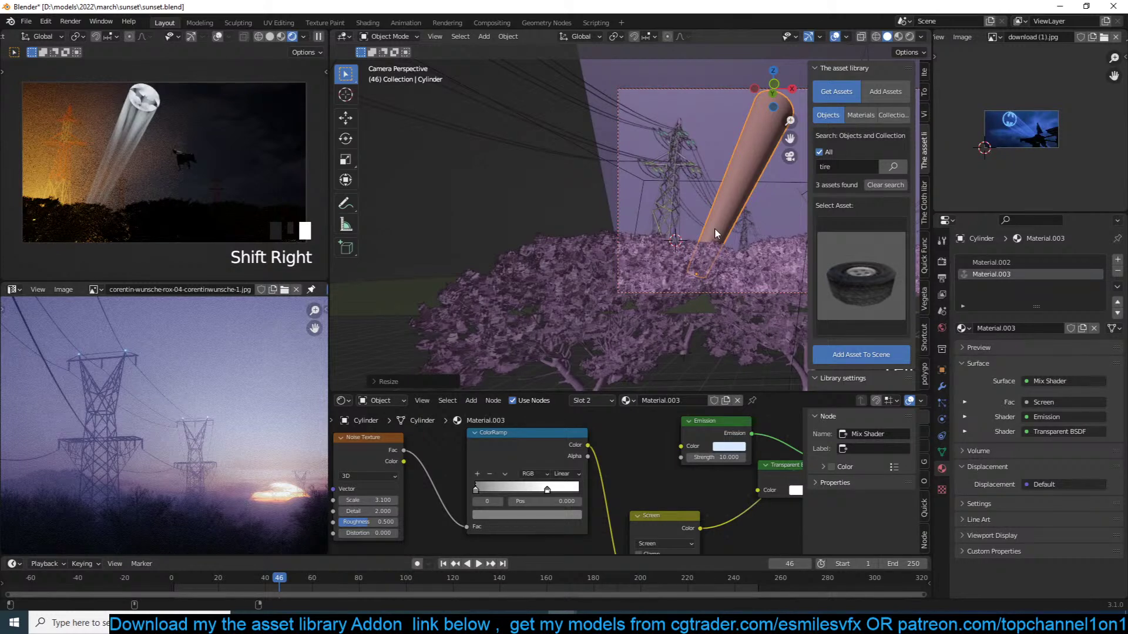
# Try the beam cylinder leaning left near the right pylon, pausing the rendered preview during the placement and resuming it for comparison
pyautogui.click(317, 37)
pyautogui.click(317, 37)
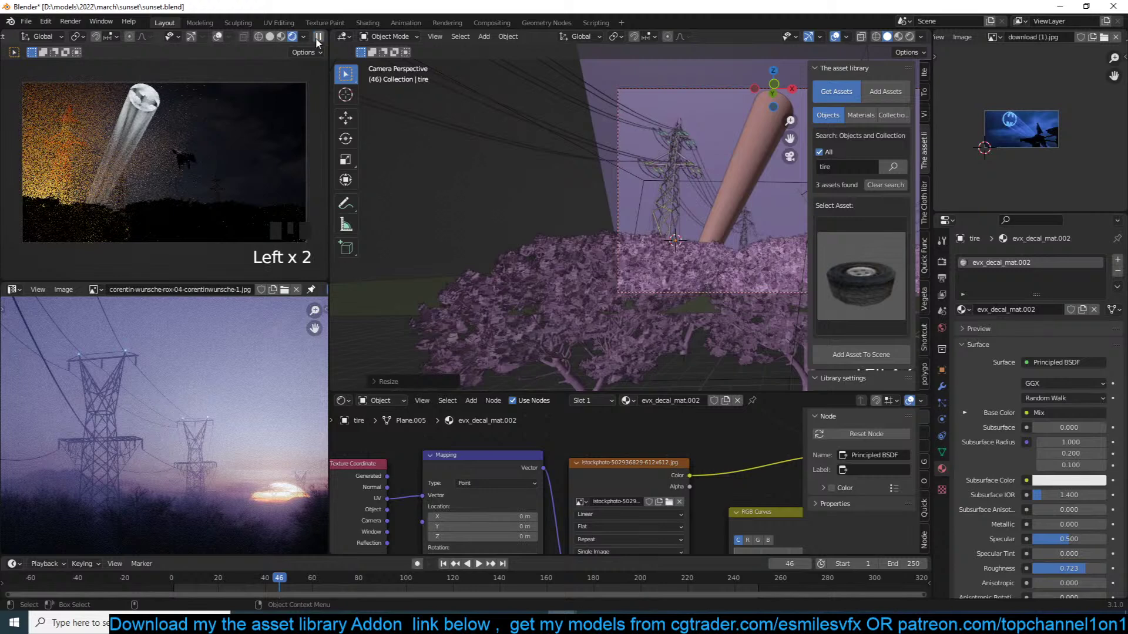
pyautogui.click(317, 37)
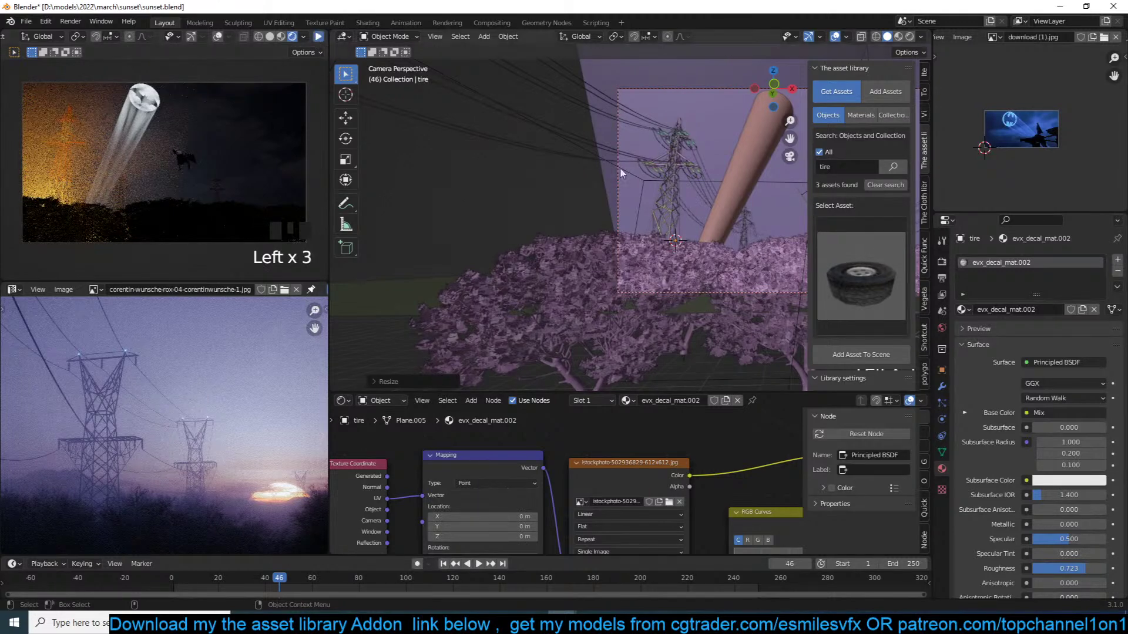
pyautogui.scroll(-3, 579, 156)
pyautogui.click(523, 219)
pyautogui.press('t')
pyautogui.press('t')
pyautogui.press('r')
pyautogui.click(439, 206)
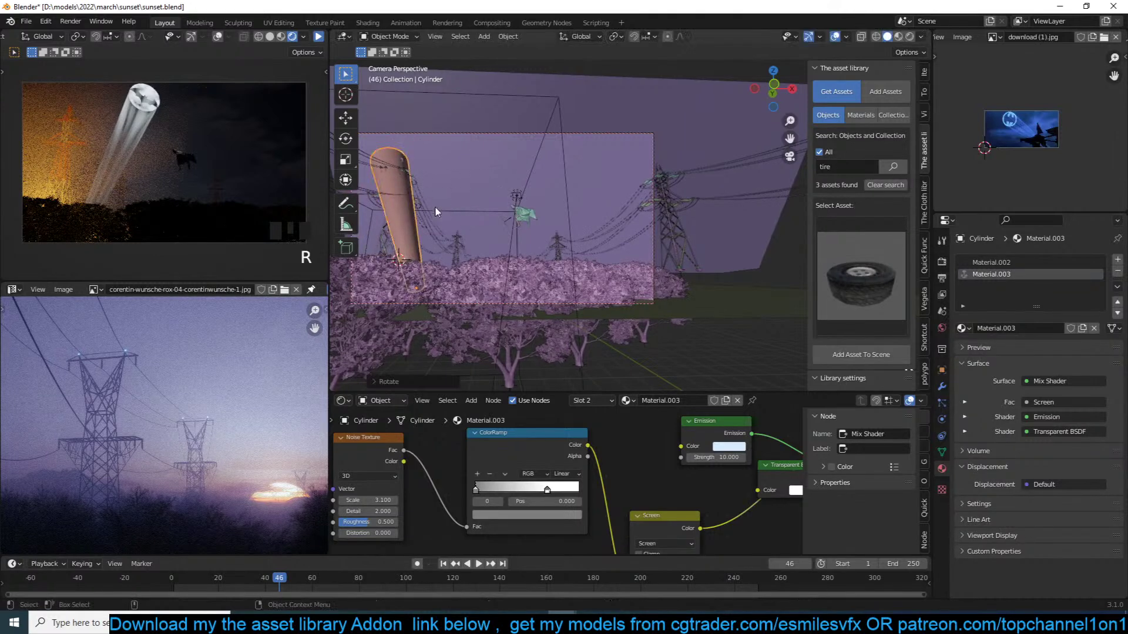
pyautogui.press('g')
pyautogui.click(666, 204)
pyautogui.press('r')
pyautogui.click(723, 232)
pyautogui.press('g')
pyautogui.click(700, 258)
pyautogui.click(319, 38)
# Rotate and move the beam so it leans right from the bushes beside the left pylon, and scale it to about 0.92
pyautogui.press('r')
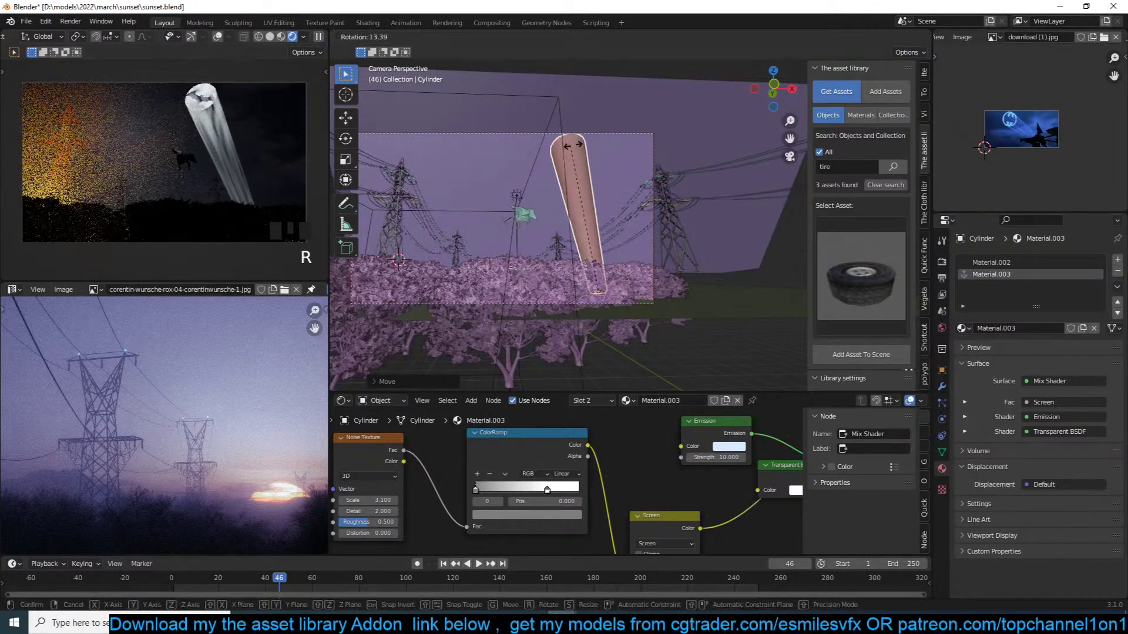
pyautogui.click(572, 197)
pyautogui.press('g')
pyautogui.click(456, 195)
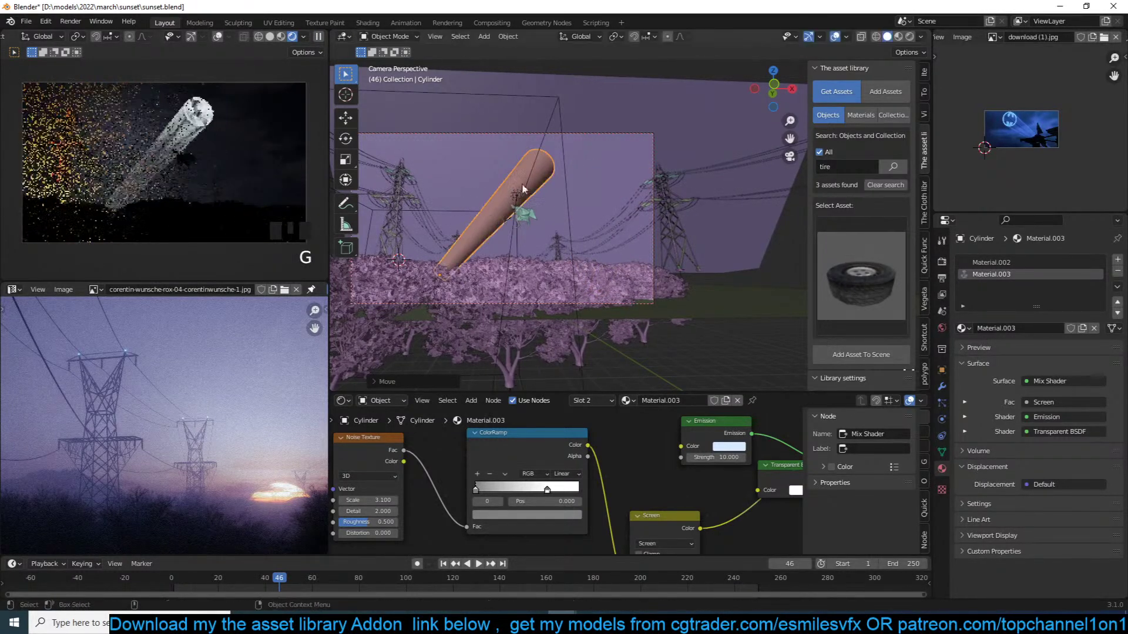
pyautogui.press('r')
pyautogui.click(483, 151)
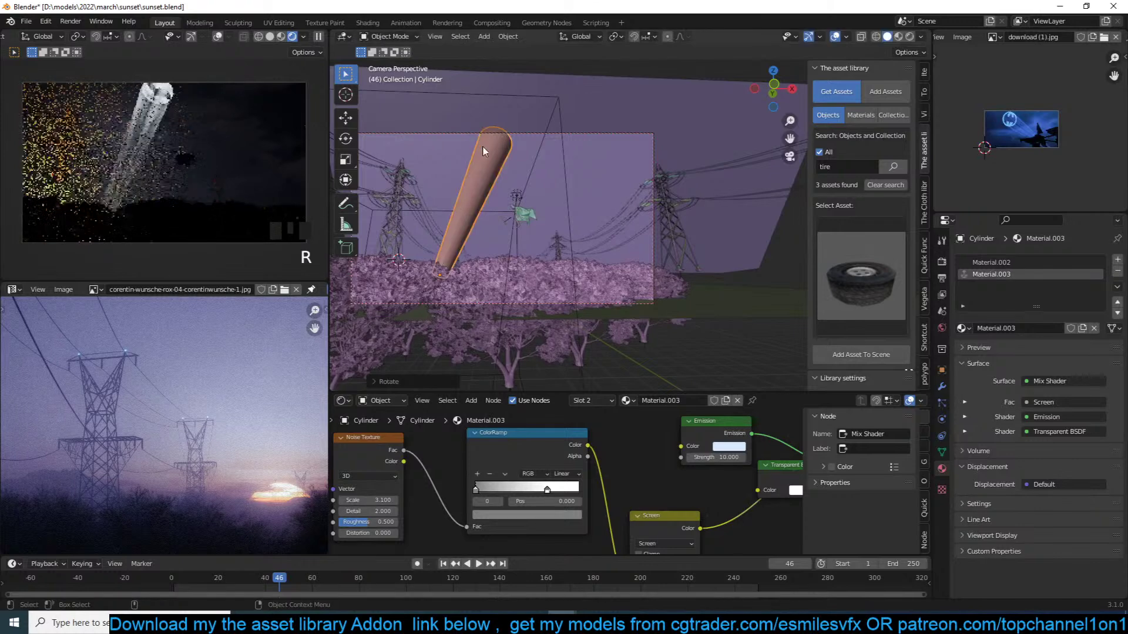
pyautogui.press('g')
pyautogui.click(507, 168)
pyautogui.press('s')
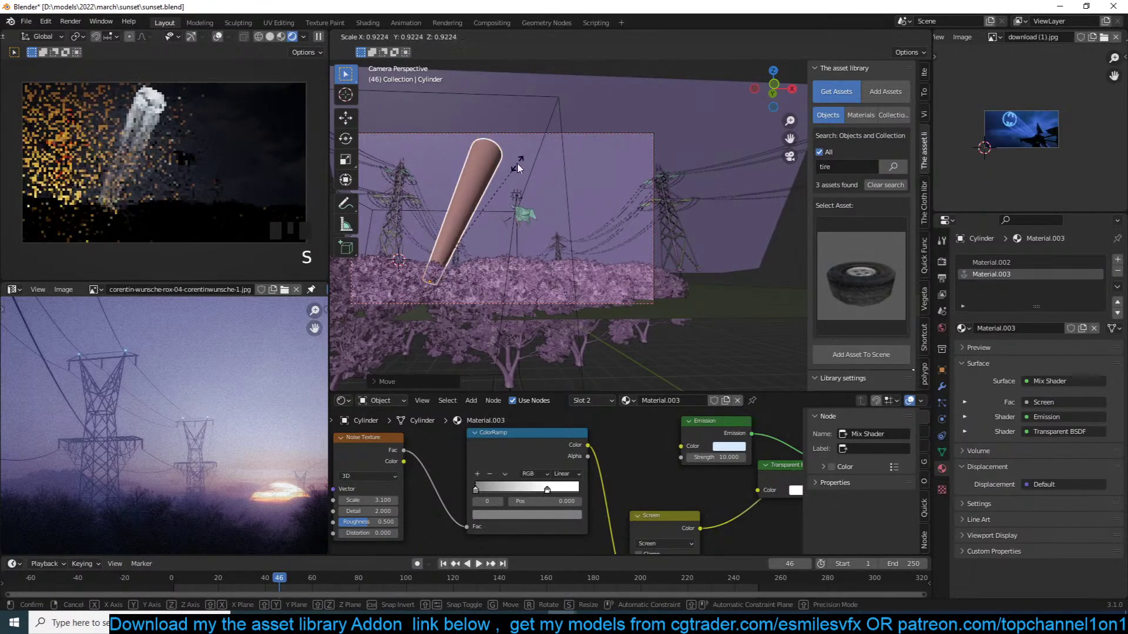
pyautogui.click(519, 168)
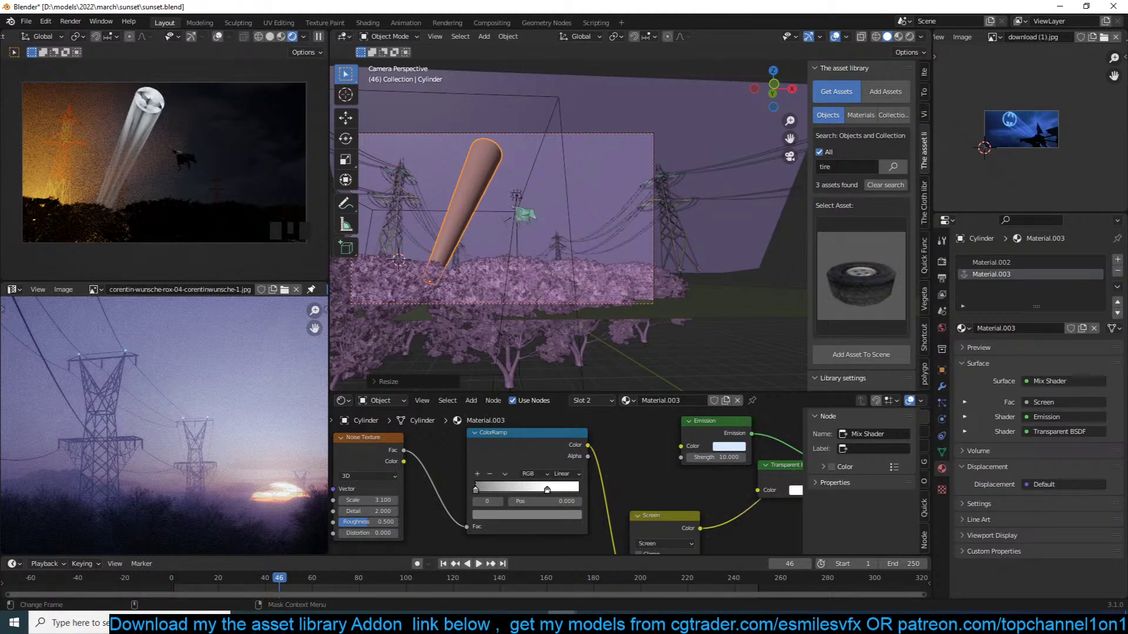
# Change the Emission color of the beam's Material.003 to a more saturated sky blue
pyautogui.moveTo(707, 456); pyautogui.dragTo(530, 456, button='middle')
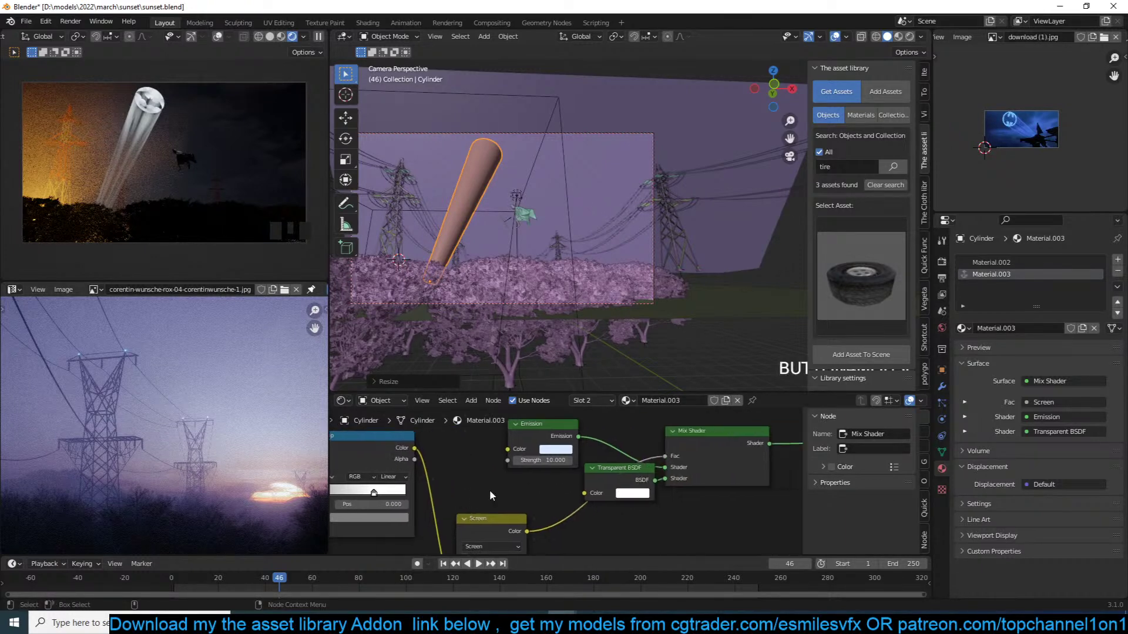
pyautogui.scroll(2, 530, 456)
pyautogui.click(555, 444)
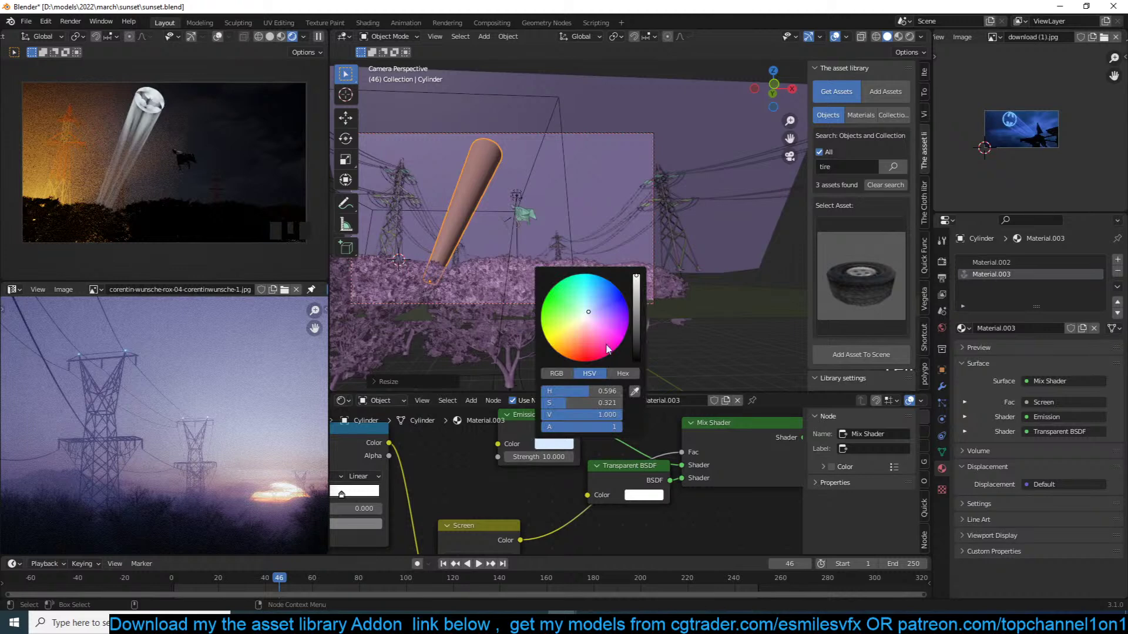
pyautogui.click(597, 297)
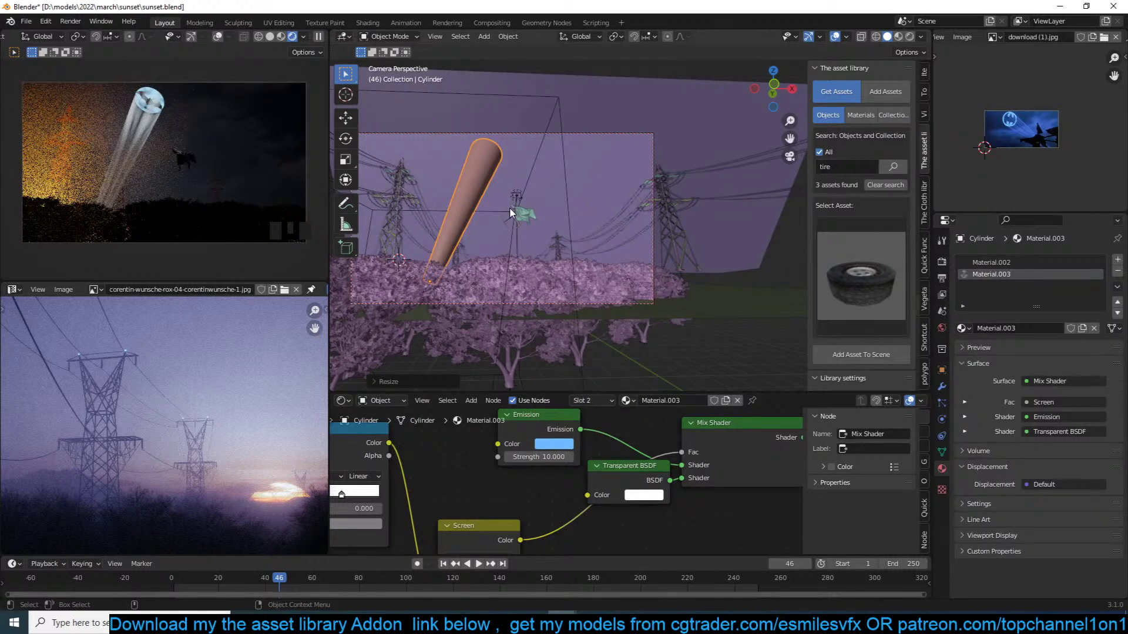
# Switch to the beam's Material.002 and change its Emission color to light cyan
pyautogui.click(991, 262)
pyautogui.scroll(-4, 671, 448)
pyautogui.moveTo(659, 457); pyautogui.dragTo(509, 523, button='middle')
pyautogui.scroll(-4, 728, 450)
pyautogui.moveTo(728, 451); pyautogui.dragTo(538, 513, button='middle')
pyautogui.moveTo(749, 506); pyautogui.dragTo(657, 456, button='middle')
pyautogui.scroll(-4, 656, 458)
pyautogui.moveTo(583, 495); pyautogui.dragTo(691, 520, button='middle')
pyautogui.moveTo(496, 485); pyautogui.dragTo(566, 433, button='middle')
pyautogui.scroll(6, 569, 473)
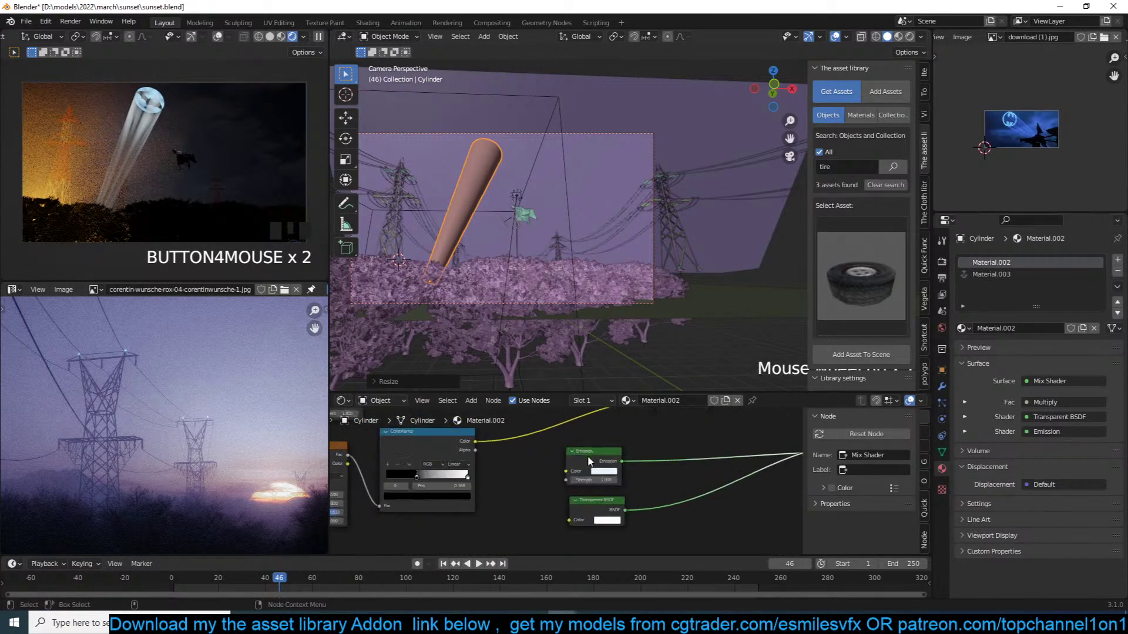
pyautogui.click(612, 474)
pyautogui.click(632, 363)
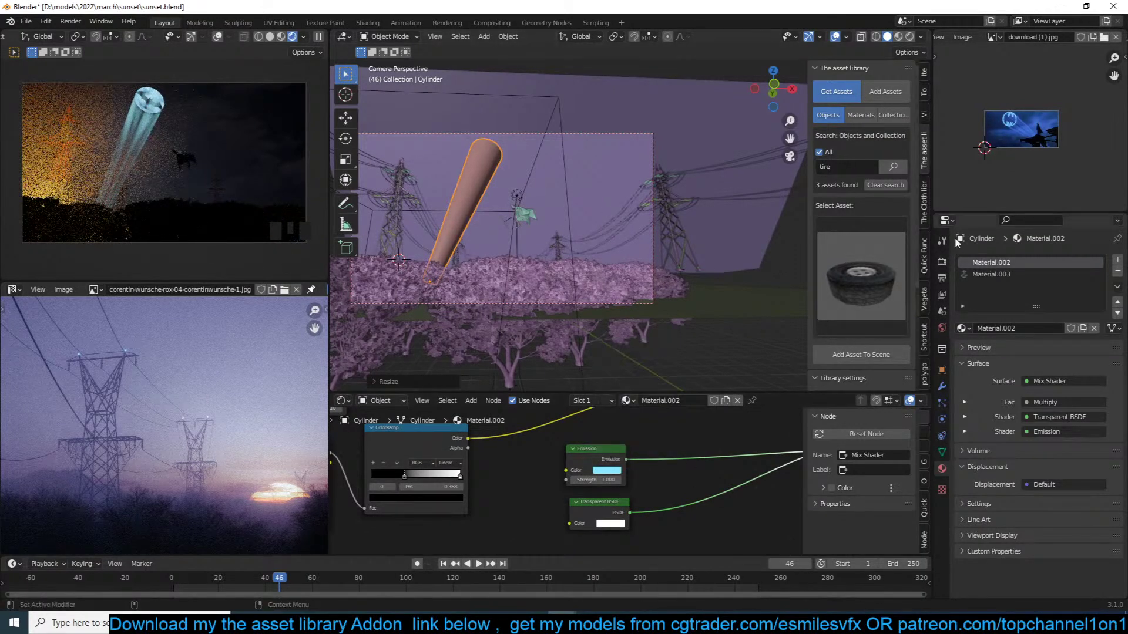
# Enlarge the Batman-signal reference, enable custom curves and colors in Quick Functions, and set the image exposure to 0.380
pyautogui.scroll(6, 1031, 129)
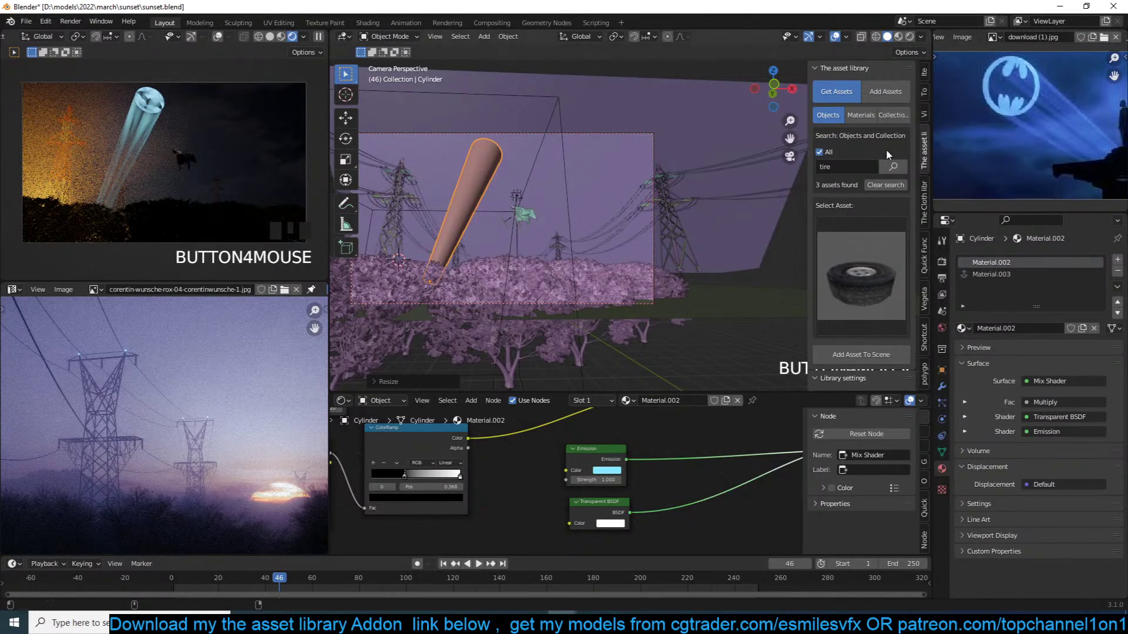
pyautogui.scroll(4, 925, 185)
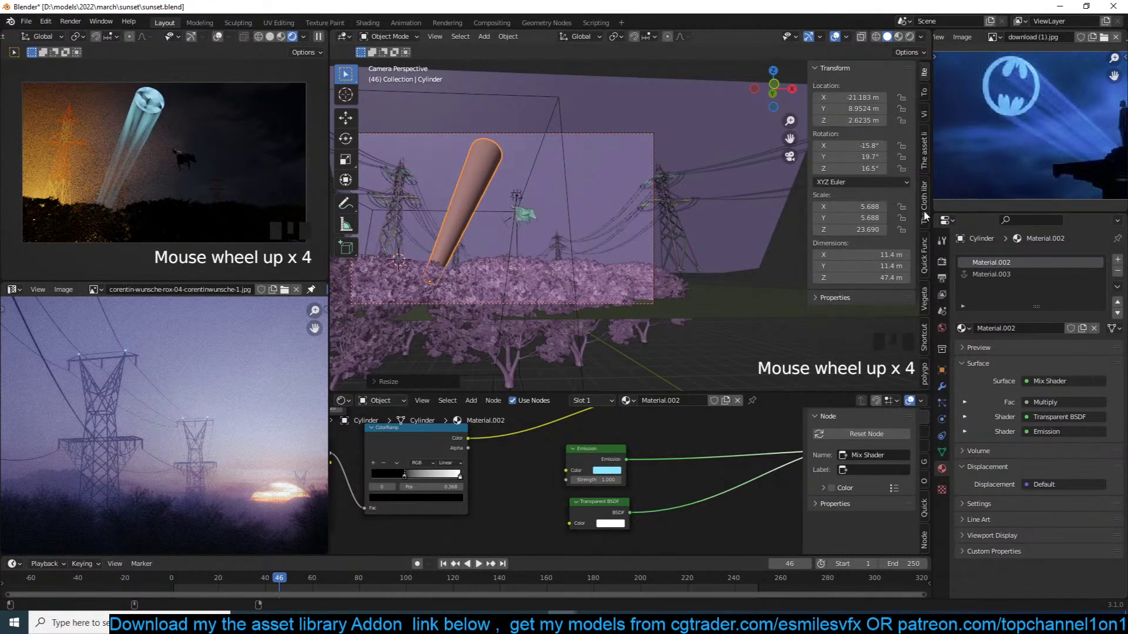
pyautogui.click(925, 213)
pyautogui.click(924, 255)
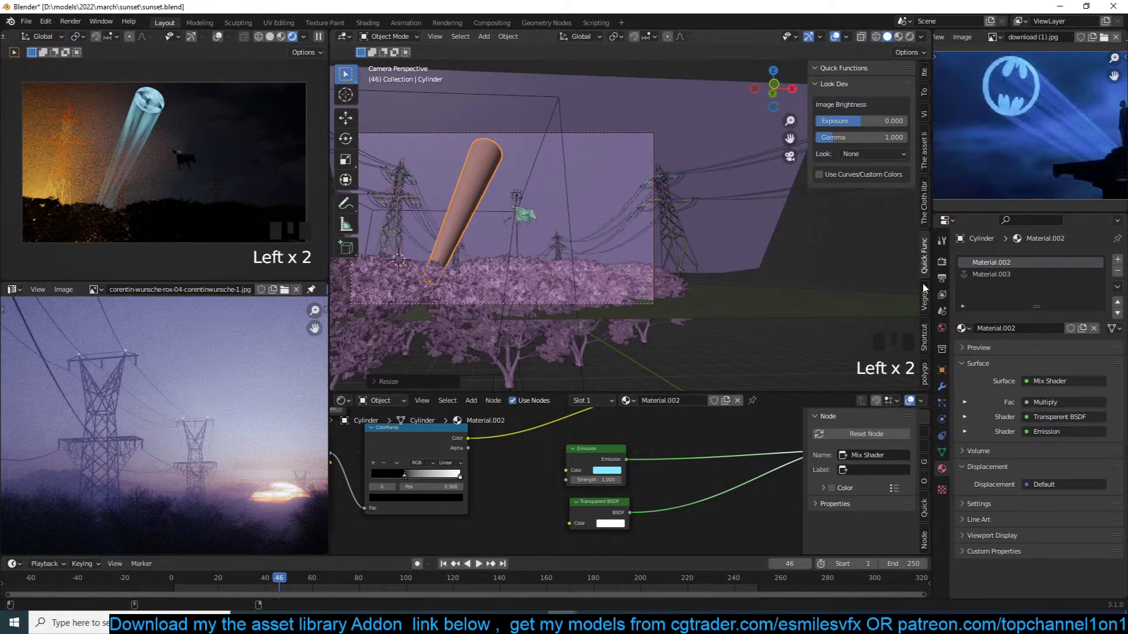
pyautogui.click(832, 175)
pyautogui.moveTo(864, 121)
pyautogui.mouseDown()
pyautogui.moveTo(887, 121)
pyautogui.moveTo(863, 121)
pyautogui.mouseUp()
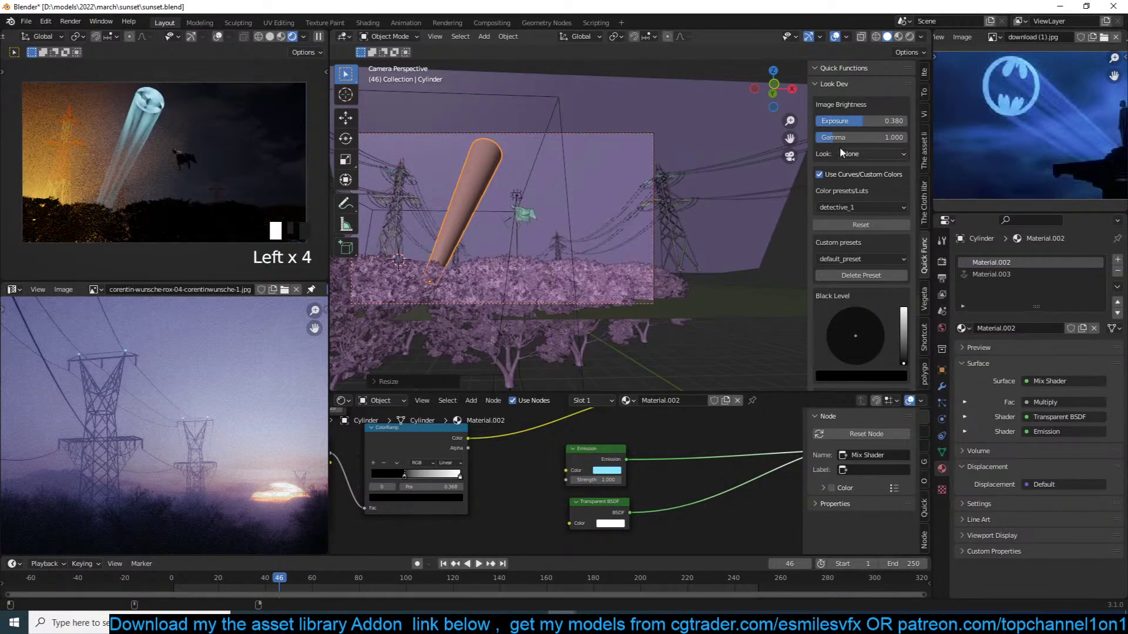
pyautogui.scroll(-5, 828, 254)
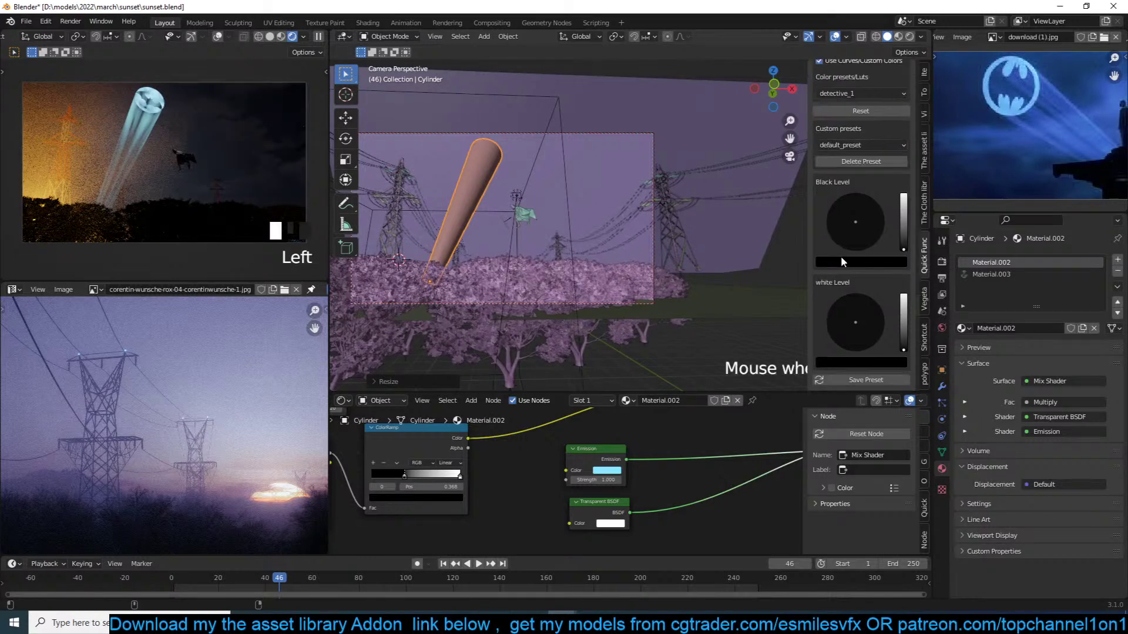
# Enable viewport denoising in the render settings and save the file
pyautogui.click(942, 260)
pyautogui.click(977, 386)
pyautogui.hotkey('ctrl', 's')
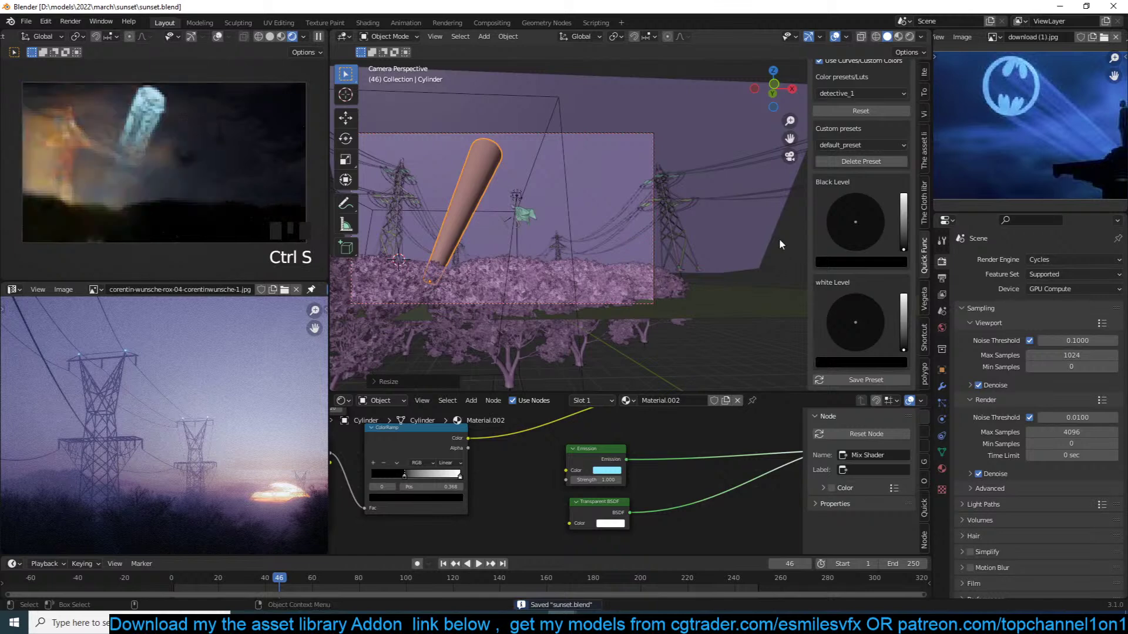
# Try raising the white level brightness, turn off the custom curves and colors, and hide the viewport sidebar
pyautogui.scroll(-4, 884, 301)
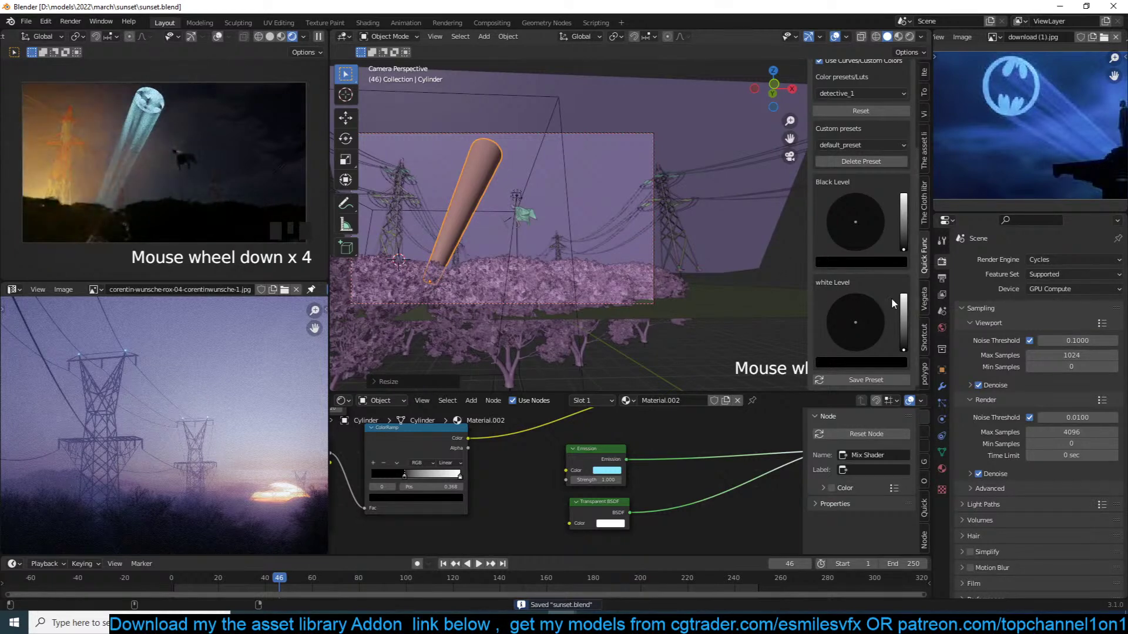
pyautogui.moveTo(902, 345); pyautogui.dragTo(903, 294)
pyautogui.scroll(3, 847, 140)
pyautogui.click(824, 133)
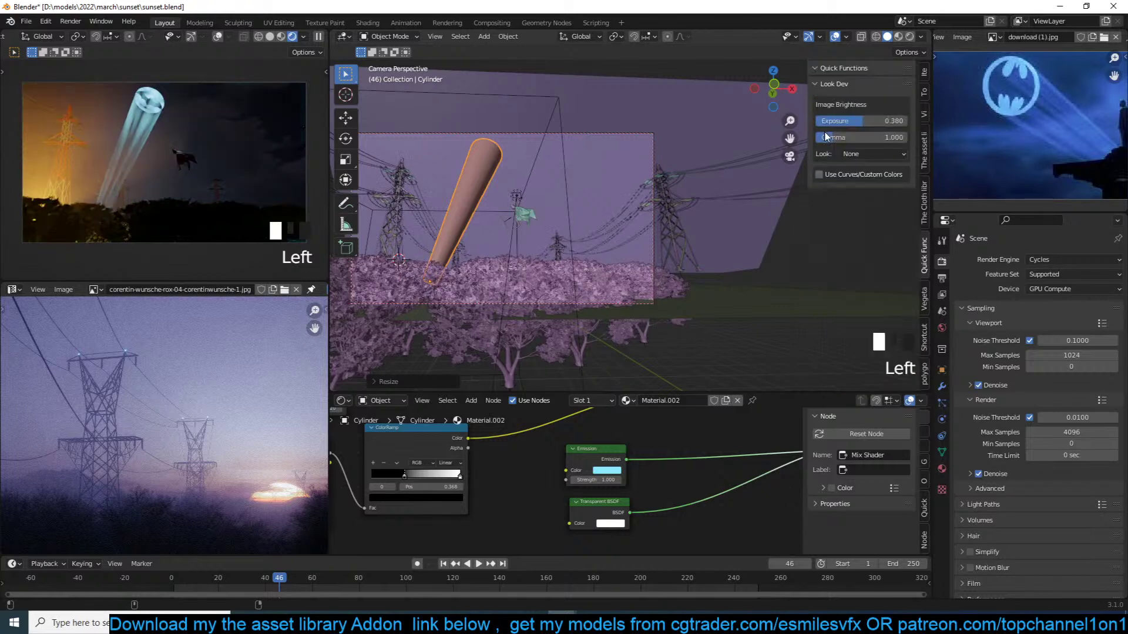
pyautogui.press('n')
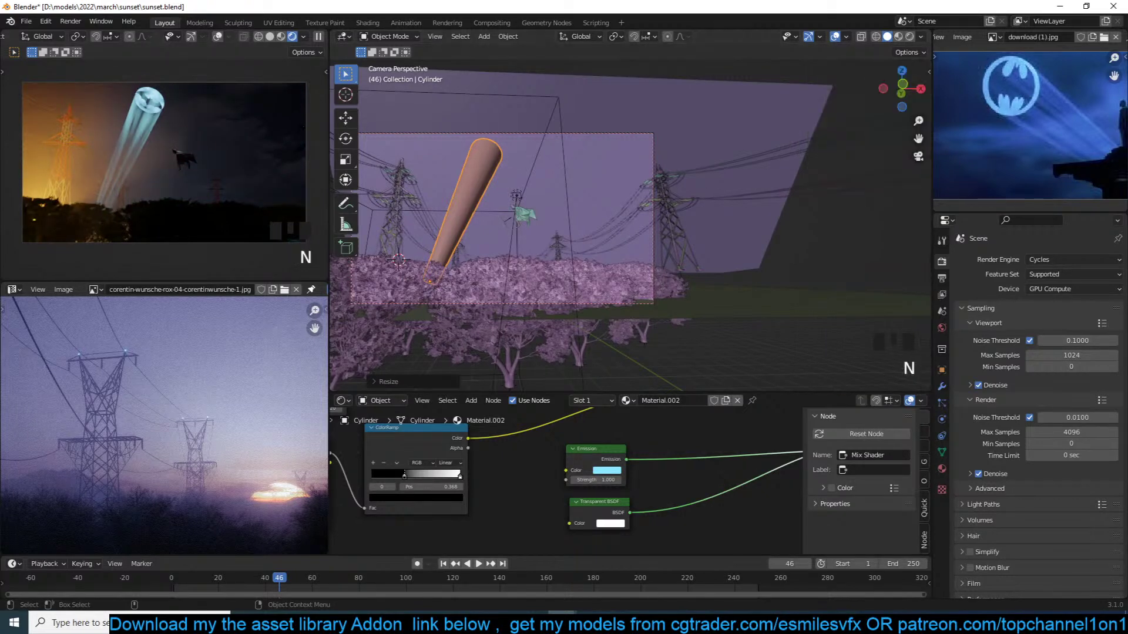
# Save the file, deselect everything, and place the 3D cursor at the top of the beam cylinder
pyautogui.hotkey('alt', 'Tab')
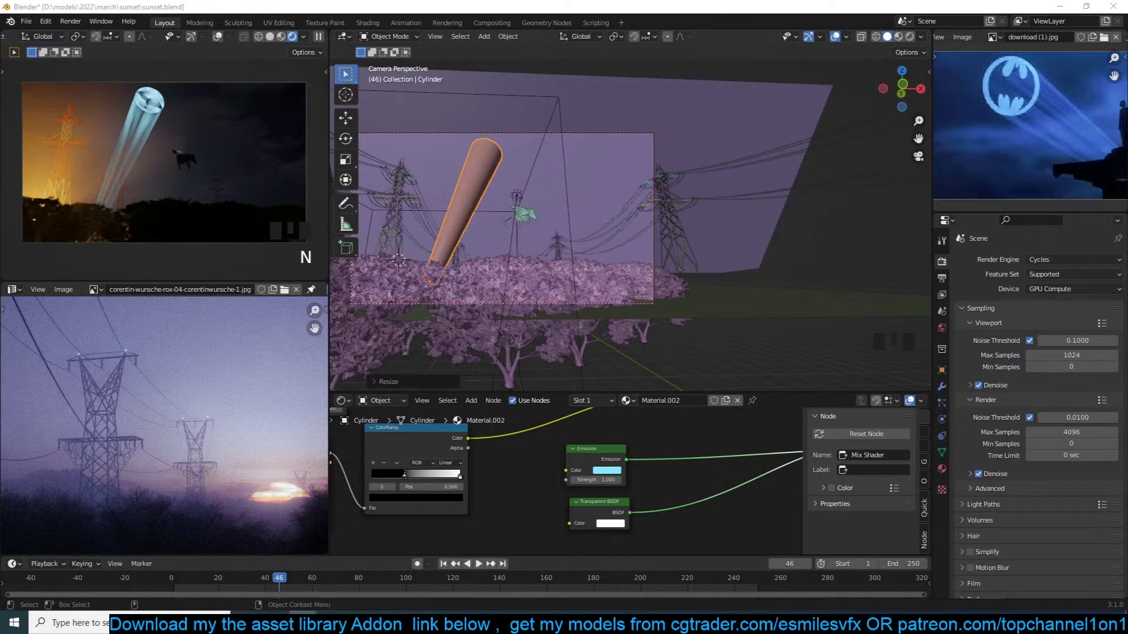
pyautogui.click(682, 199)
pyautogui.hotkey('ctrl', 's')
pyautogui.hotkey('alt', 'a')
pyautogui.scroll(4, 560, 171)
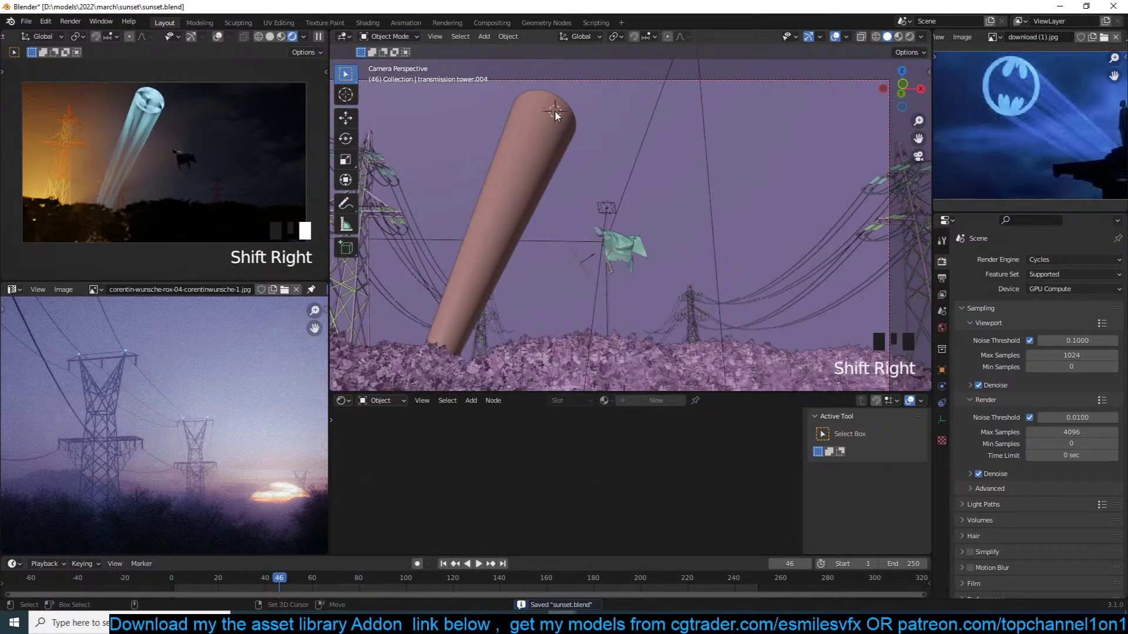
pyautogui.hotkey('shift', 'a')
pyautogui.press('Escape')
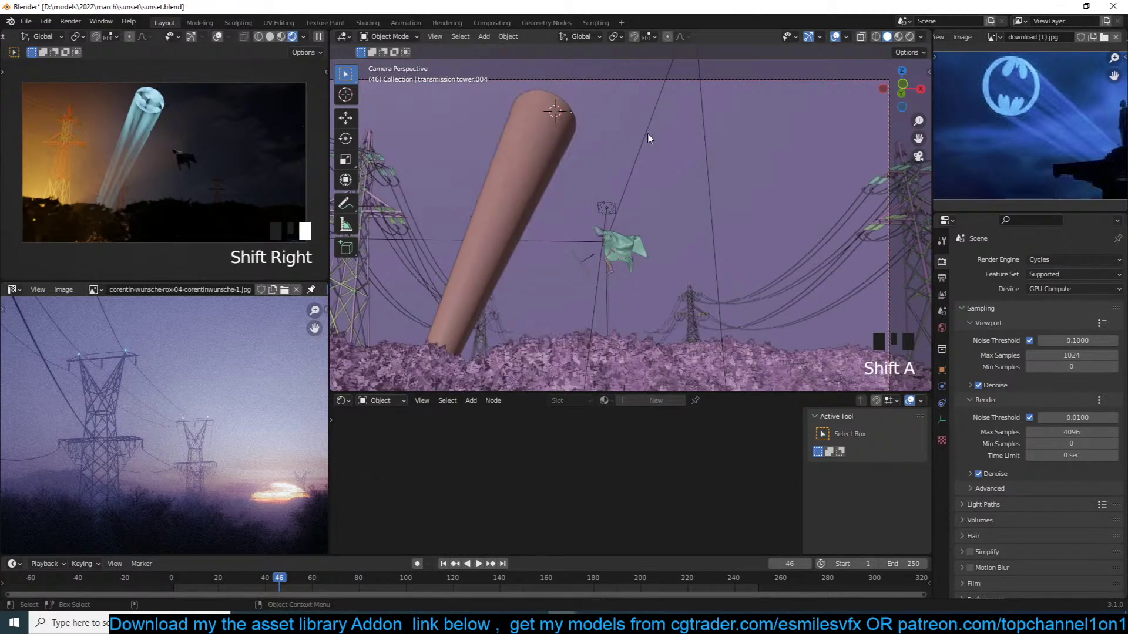
# Search the asset library's objects for "cloud", choose the white cloud asset, and add it to the scene
pyautogui.press('n')
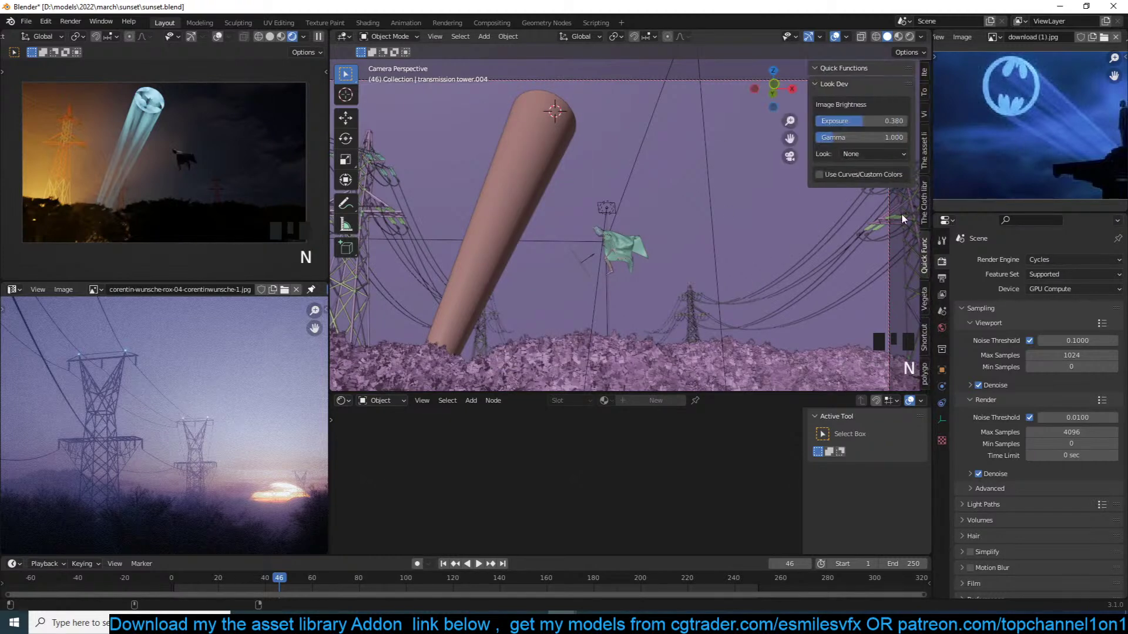
pyautogui.click(924, 151)
pyautogui.click(855, 166)
pyautogui.write('clou')
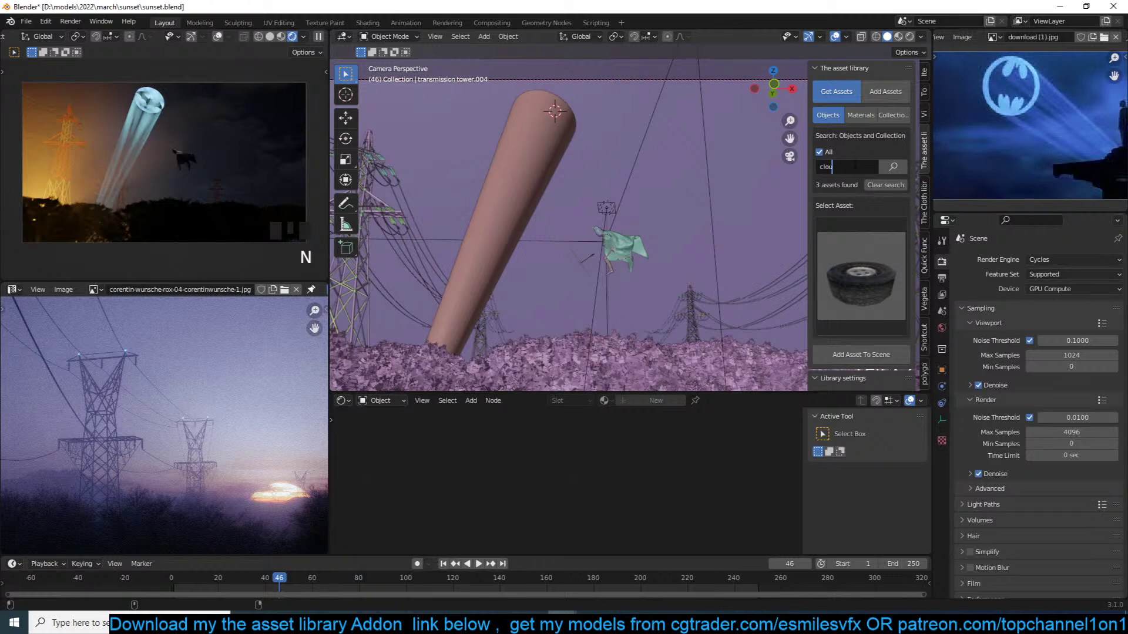
pyautogui.write('d')
pyautogui.press('Return')
pyautogui.click(887, 326)
pyautogui.click(907, 366)
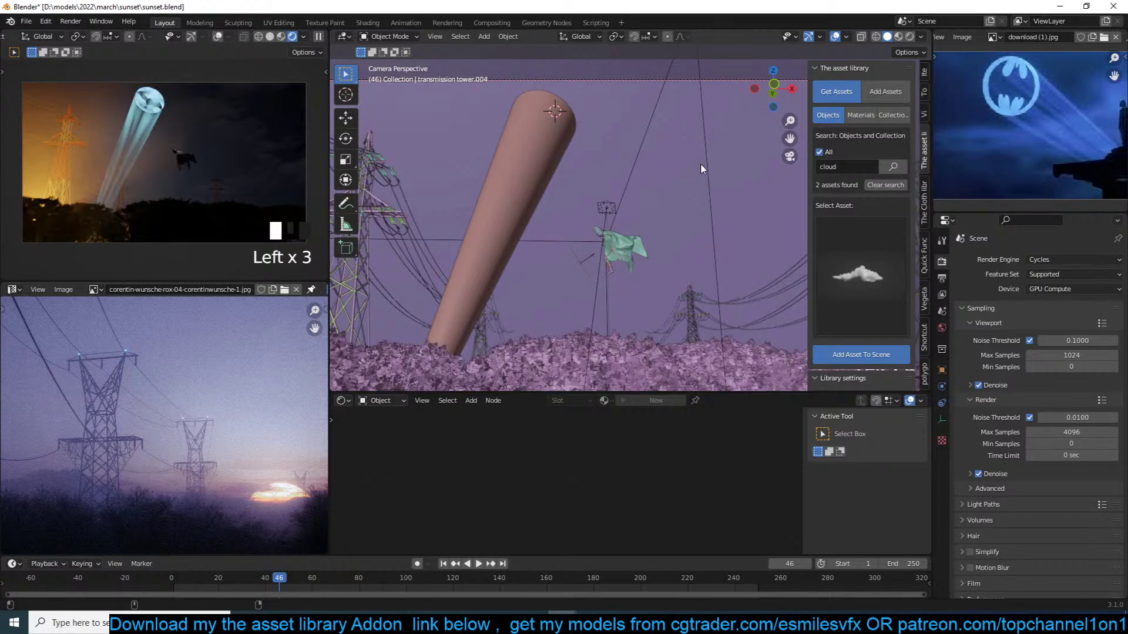
# Scale the cloud plane down so it spans a moderate area around the beam's top
pyautogui.press('s')
pyautogui.press('s')
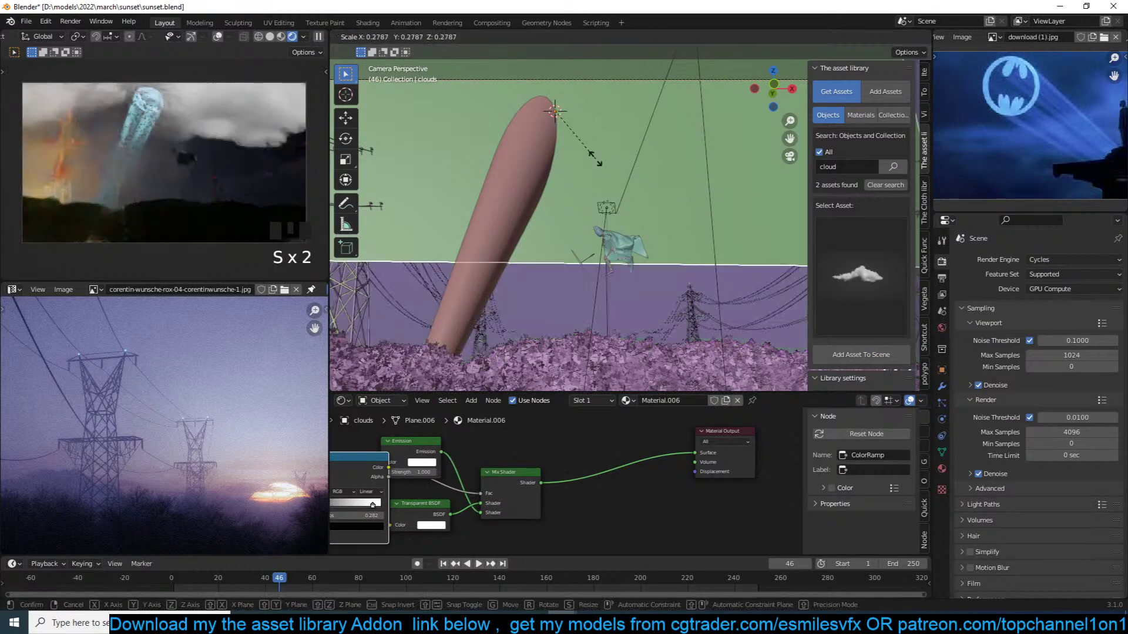
pyautogui.click(595, 151)
pyautogui.press('s')
pyautogui.click(576, 155)
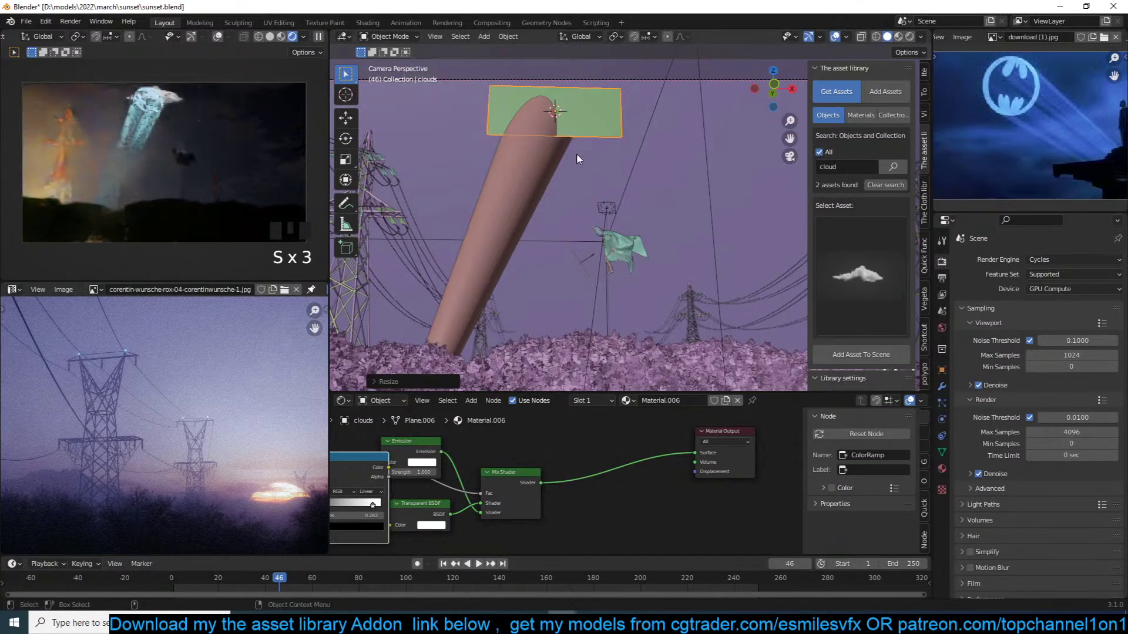
pyautogui.press('s')
pyautogui.click(702, 165)
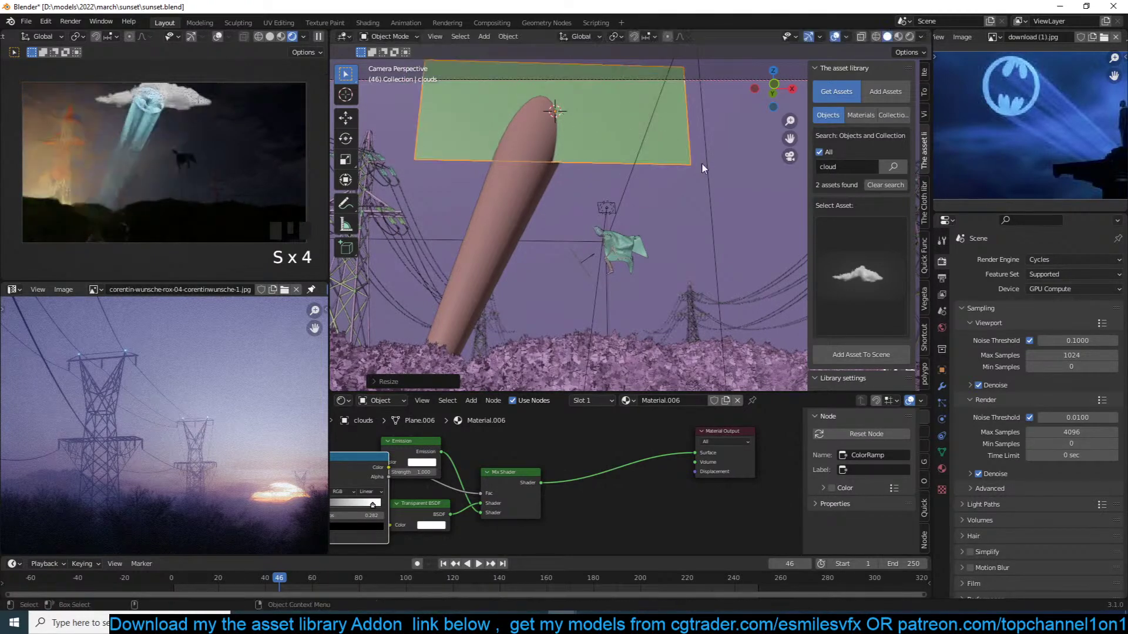
# Nudge the dark stop of the cloud's ColorRamp, move the Emission node aside, and darken the ramp's white stop to near black
pyautogui.moveTo(602, 478); pyautogui.dragTo(734, 468, button='middle')
pyautogui.moveTo(446, 495)
pyautogui.mouseDown()
pyautogui.moveTo(432, 499)
pyautogui.moveTo(450, 495)
pyautogui.mouseUp()
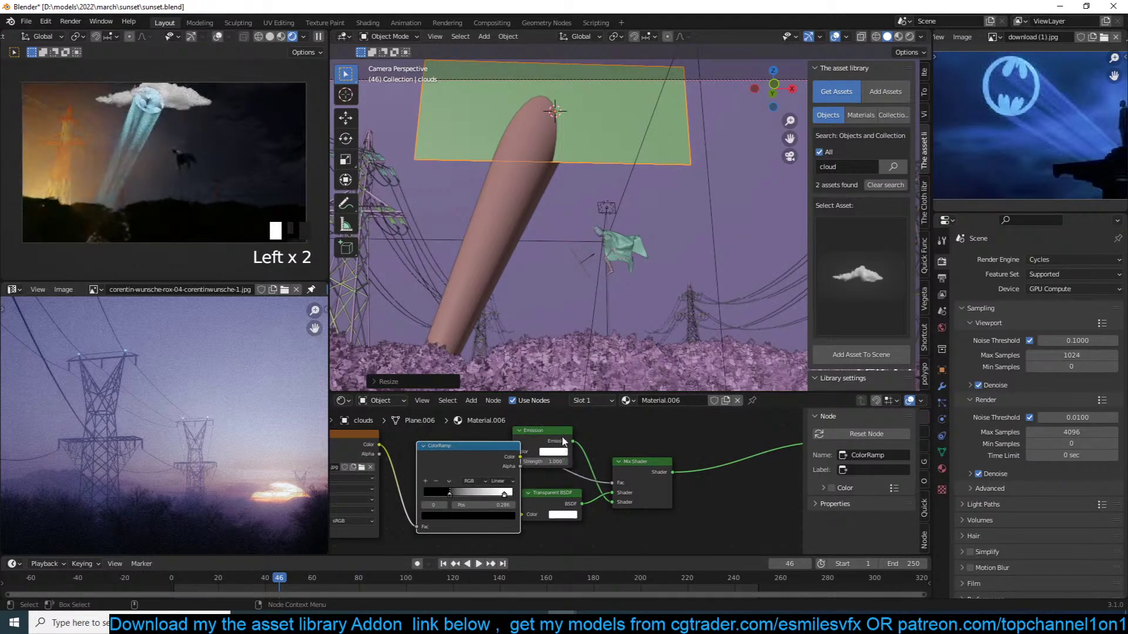
pyautogui.moveTo(529, 468); pyautogui.dragTo(547, 471)
pyautogui.click(506, 496)
pyautogui.click(499, 516)
pyautogui.moveTo(492, 431); pyautogui.dragTo(496, 435)
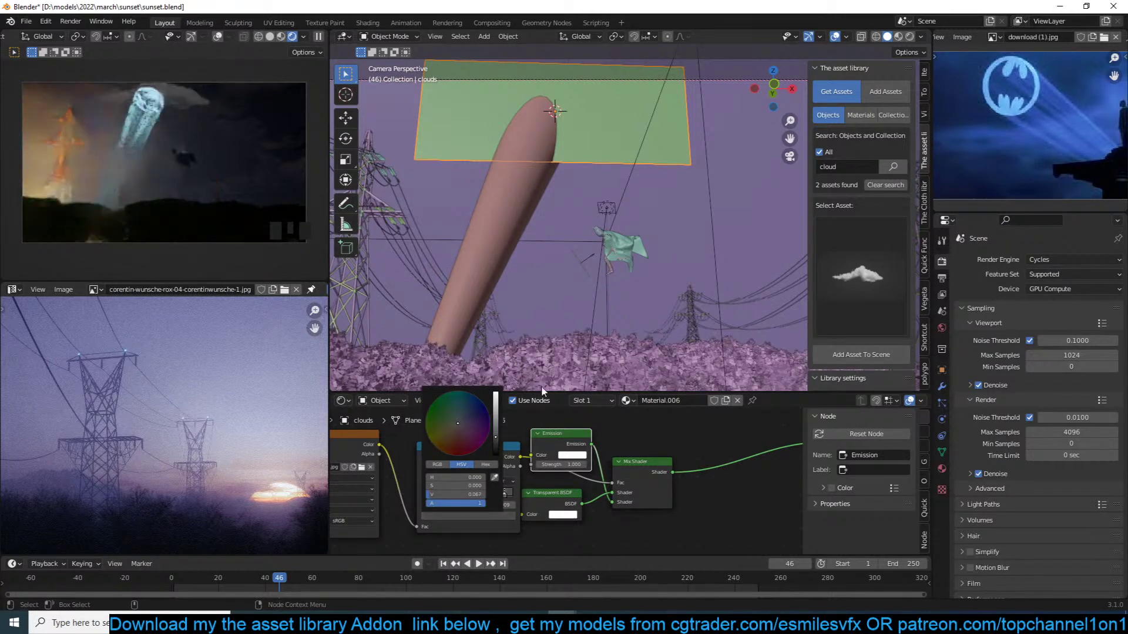
# Shrink and rotate the cloud plane at the beam's top, deselect it, and save the file
pyautogui.press('s')
pyautogui.click(642, 225)
pyautogui.press('r')
pyautogui.press('r')
pyautogui.click(640, 257)
pyautogui.press('s')
pyautogui.click(640, 252)
pyautogui.hotkey('alt', 'a')
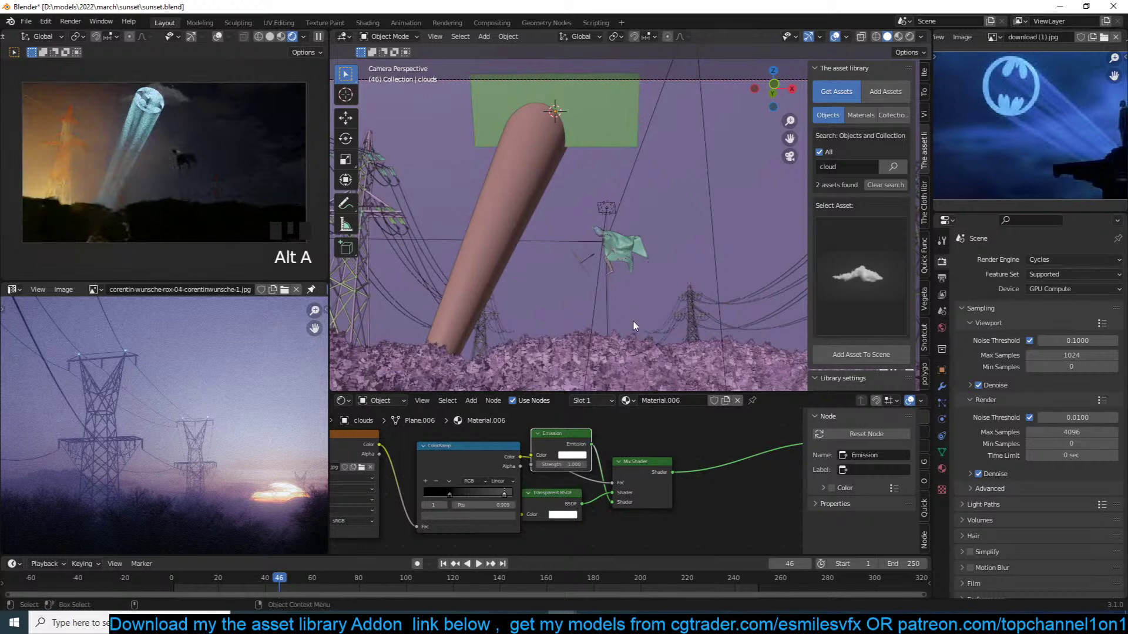
pyautogui.keyDown('shift'); pyautogui.moveTo(606, 286); pyautogui.dragTo(647, 276, button='middle'); pyautogui.keyUp('shift')
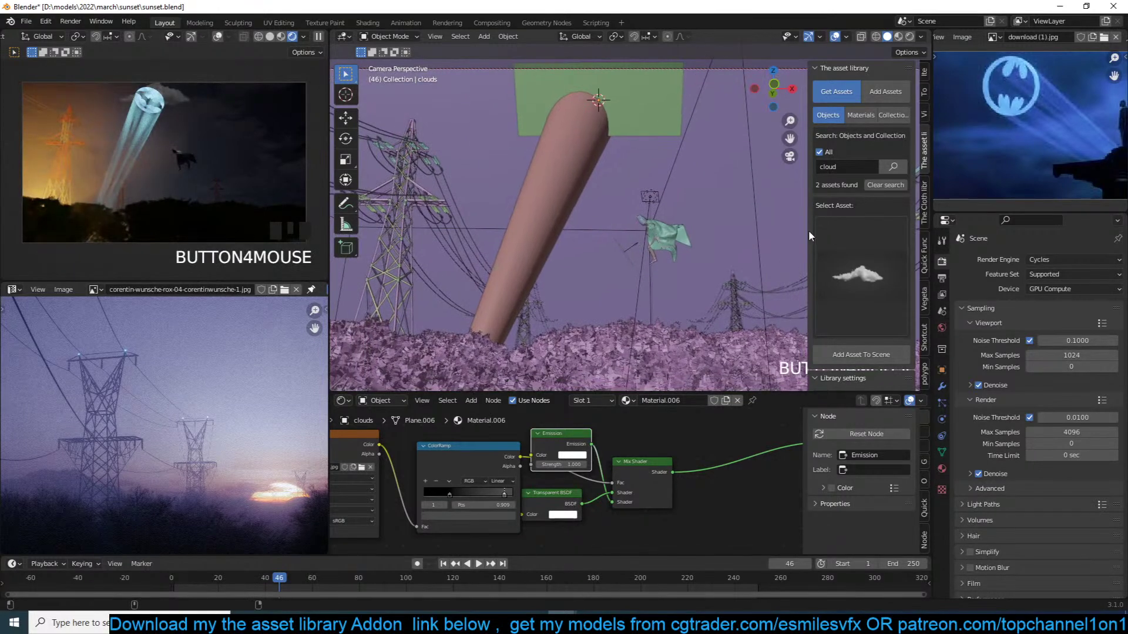
pyautogui.hotkey('ctrl', 's')
pyautogui.hotkey('ctrl', 's')
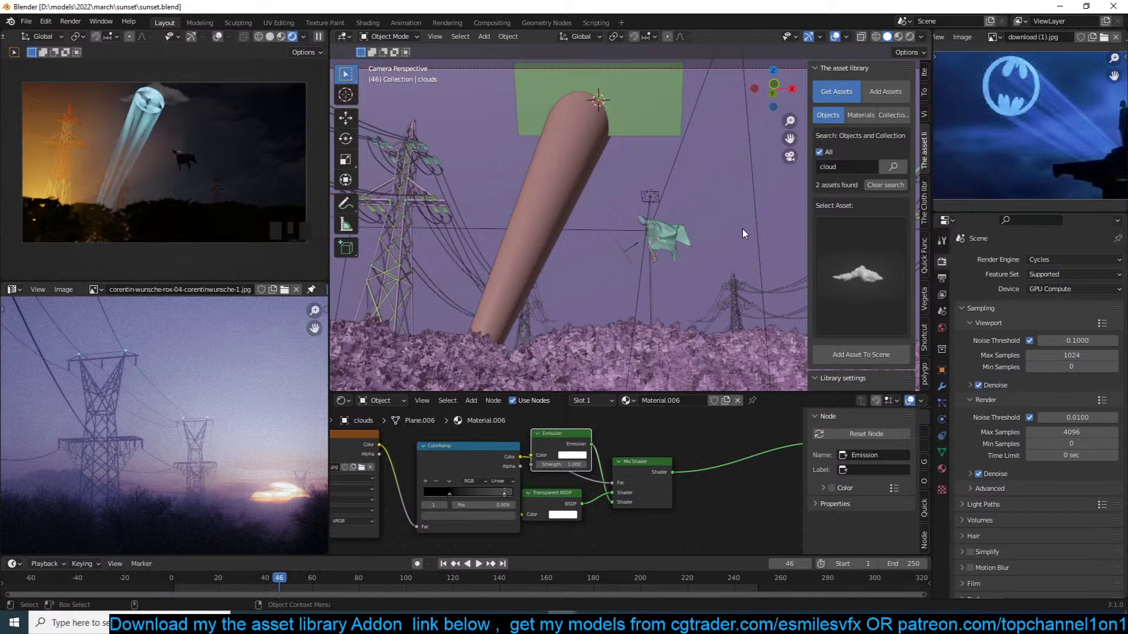
# Select the flying figure's cape together with its armature and parent the cape to the armature
pyautogui.scroll(5, 681, 248)
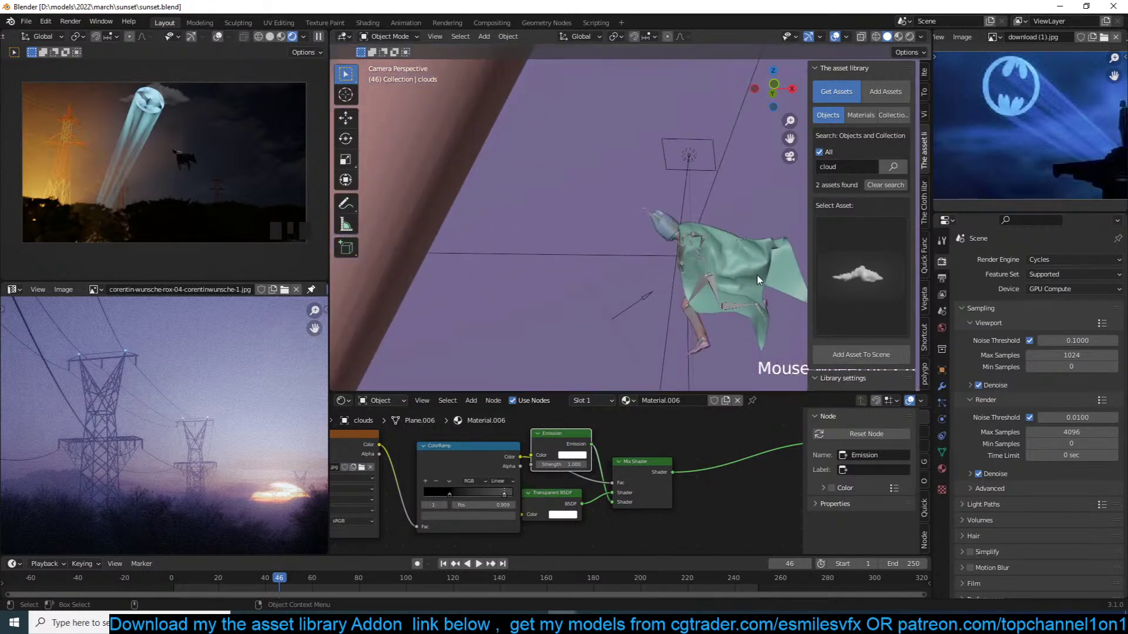
pyautogui.click(723, 298)
pyautogui.keyDown('shift'); pyautogui.click(695, 322); pyautogui.keyUp('shift')
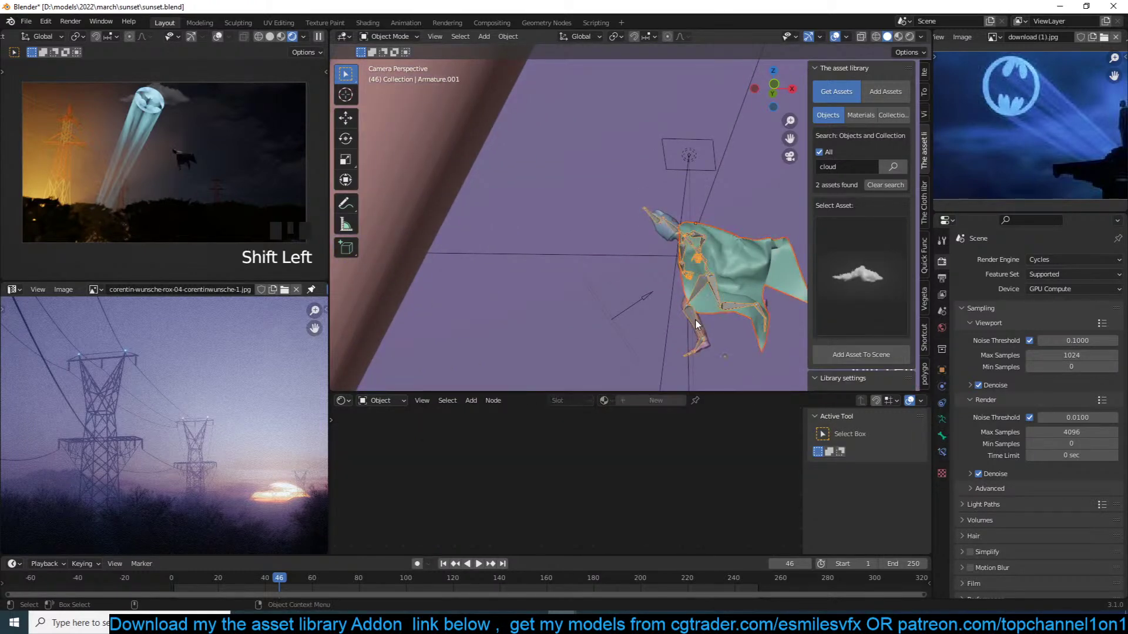
pyautogui.hotkey('ctrl', 'p')
pyautogui.click(696, 320)
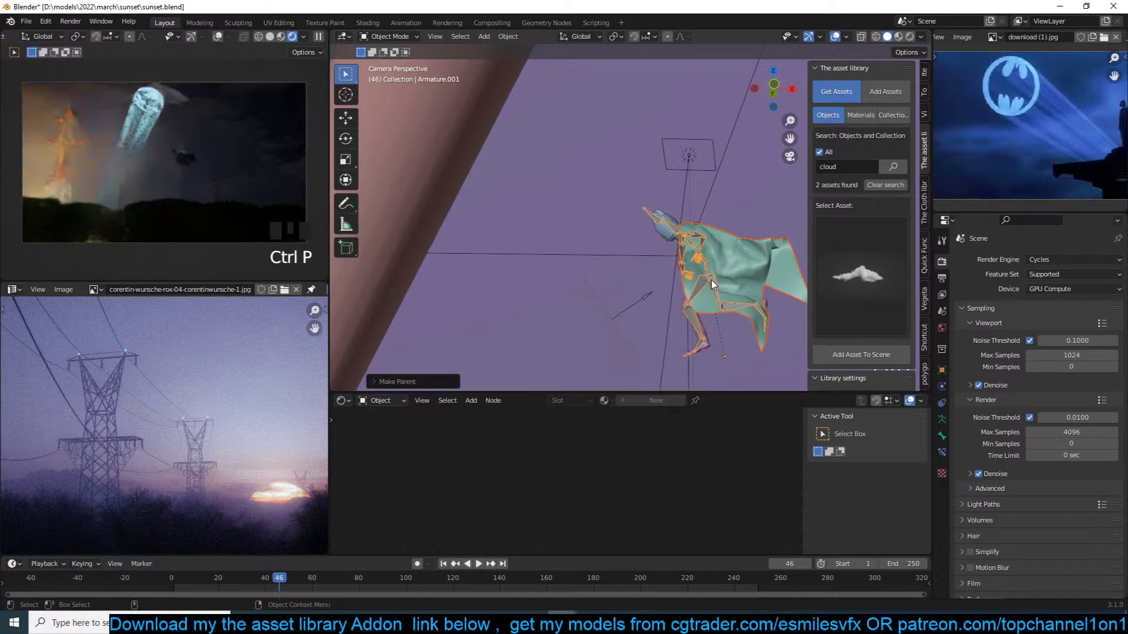
# Try moving the figure's armature onto the lower part of the beam, and undo the move
pyautogui.click(721, 313)
pyautogui.click(728, 288)
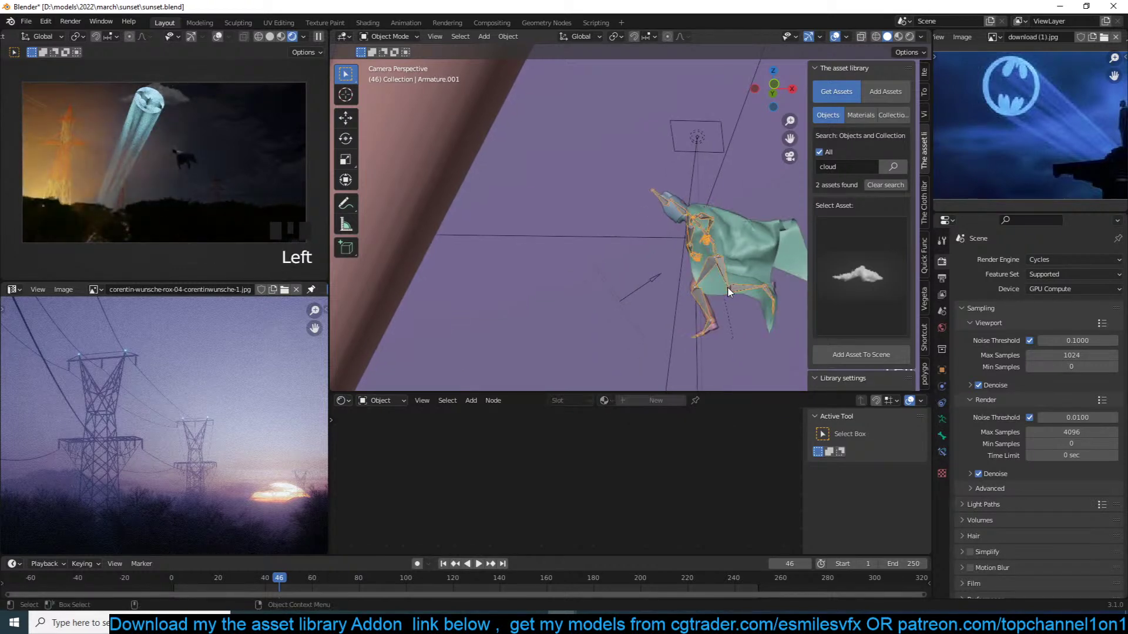
pyautogui.scroll(-4, 734, 302)
pyautogui.press('g')
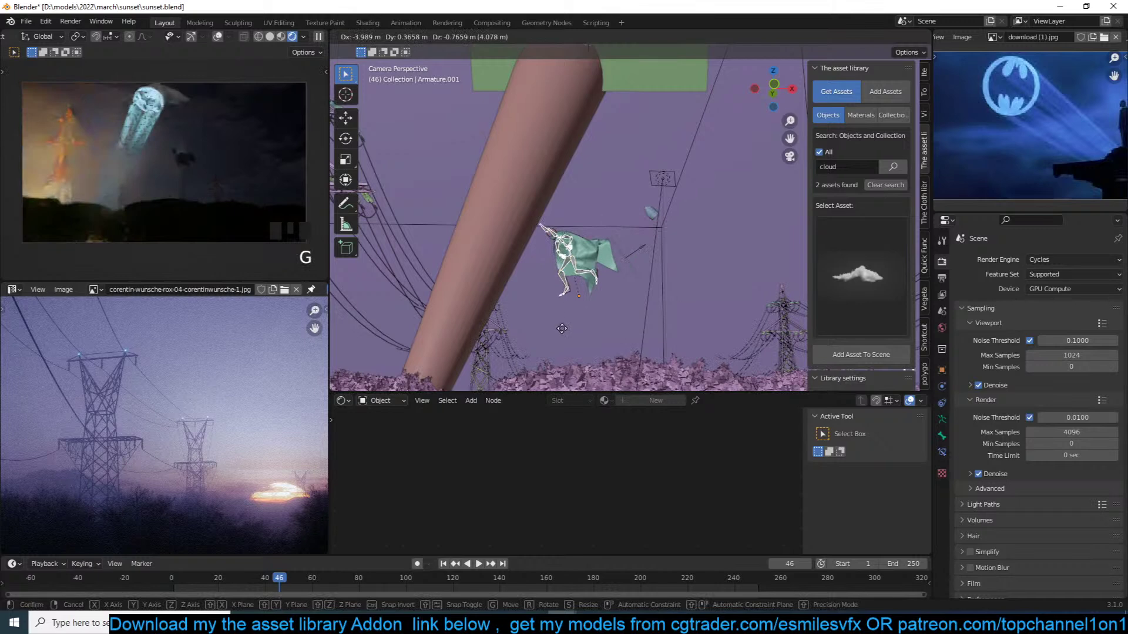
pyautogui.click(643, 269)
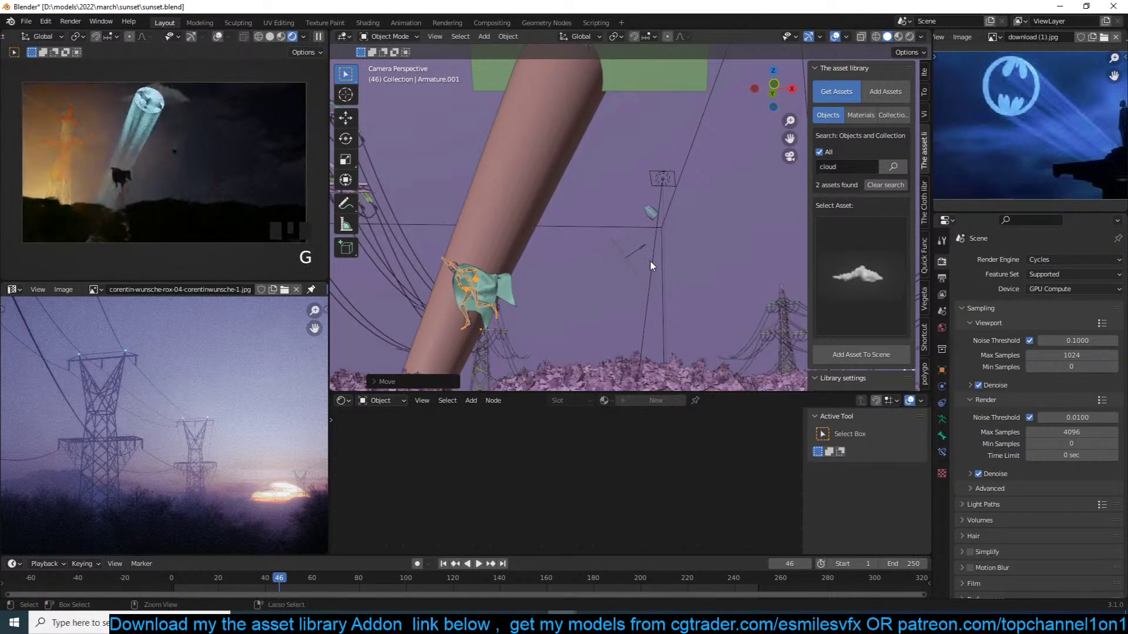
pyautogui.hotkey('ctrl', 'z')
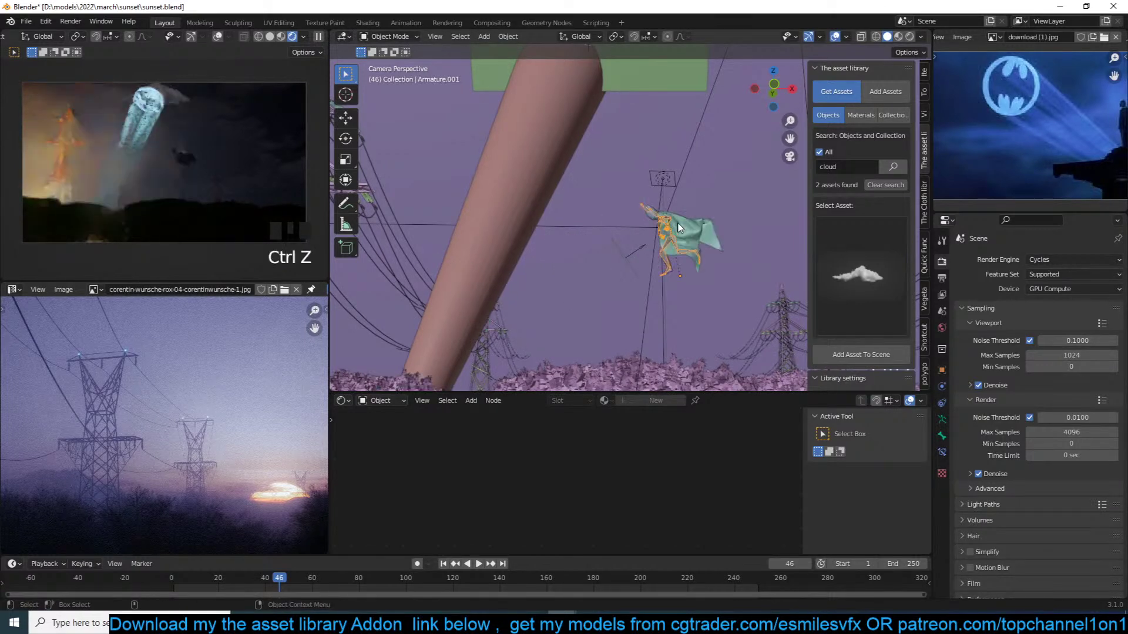
# Select the flying figure's head piece together with its armature and parent it to the armature using Object
pyautogui.scroll(6, 669, 234)
pyautogui.click(696, 216)
pyautogui.keyDown('shift'); pyautogui.click(682, 199); pyautogui.keyUp('shift')
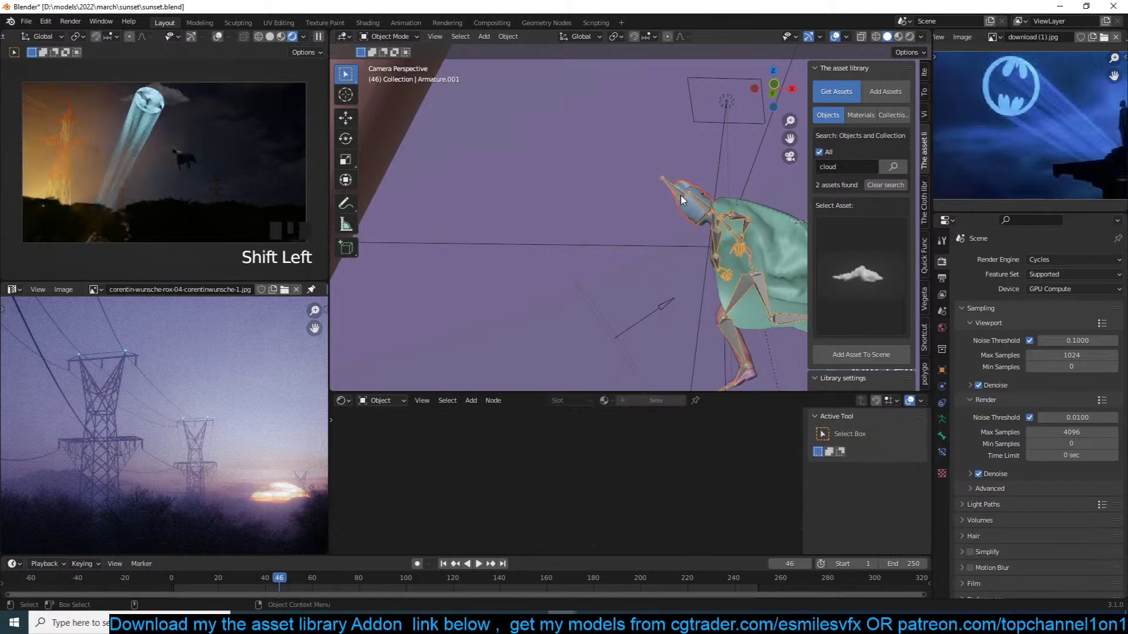
pyautogui.hotkey('ctrl', 'p')
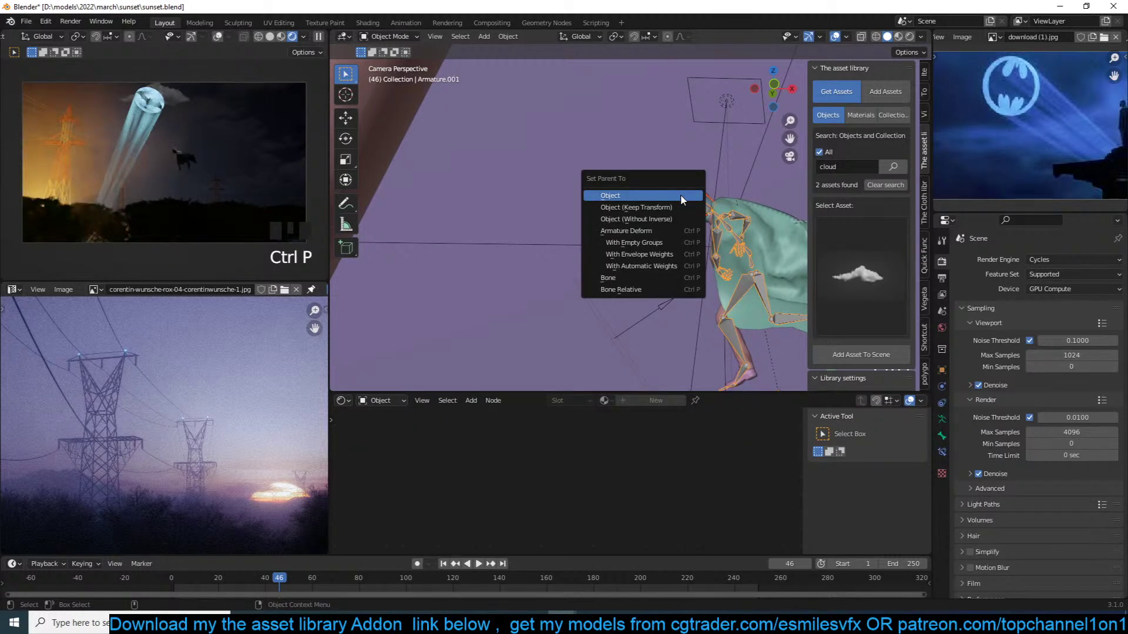
pyautogui.click(681, 199)
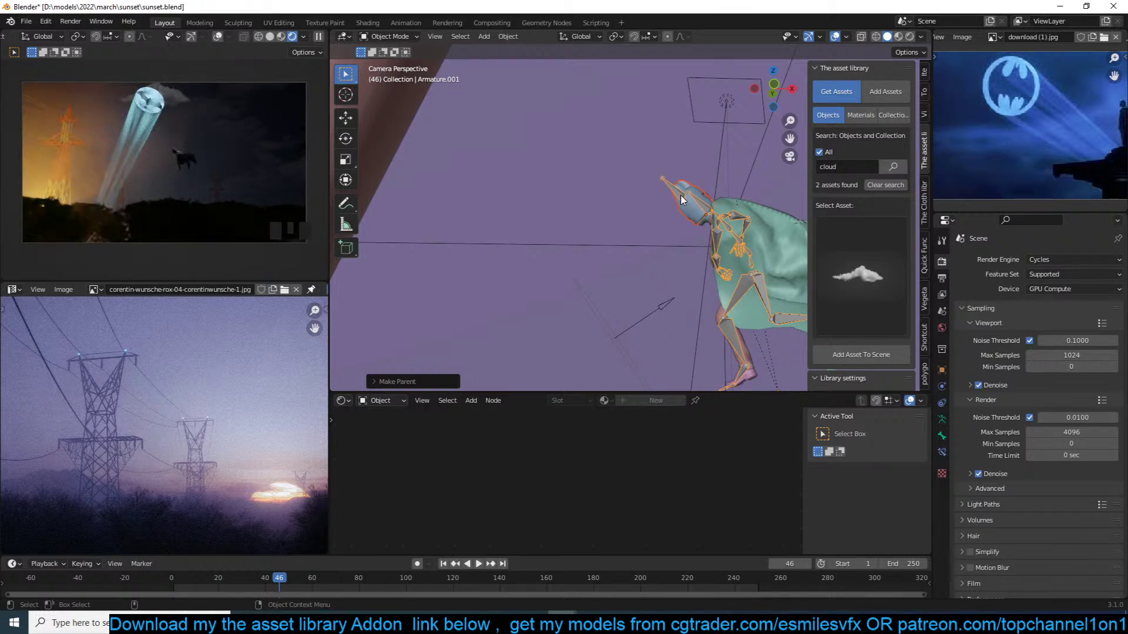
# Search the asset library's objects for "fire" and choose the asset showing low ground flames
pyautogui.scroll(3, 854, 182)
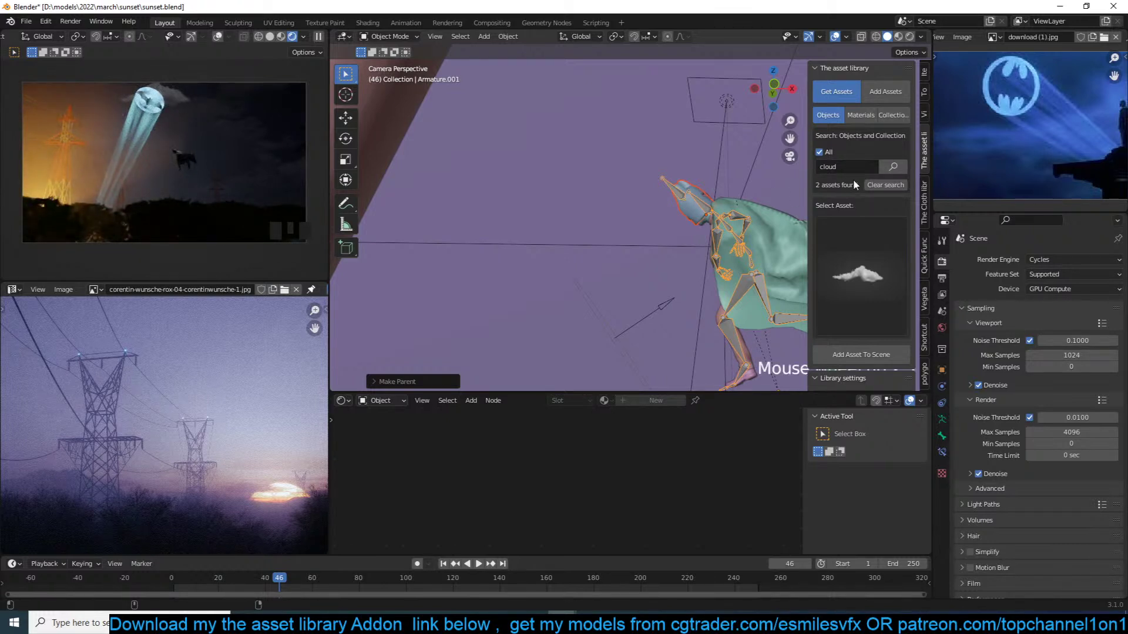
pyautogui.click(858, 167)
pyautogui.write('fire')
pyautogui.press('Return')
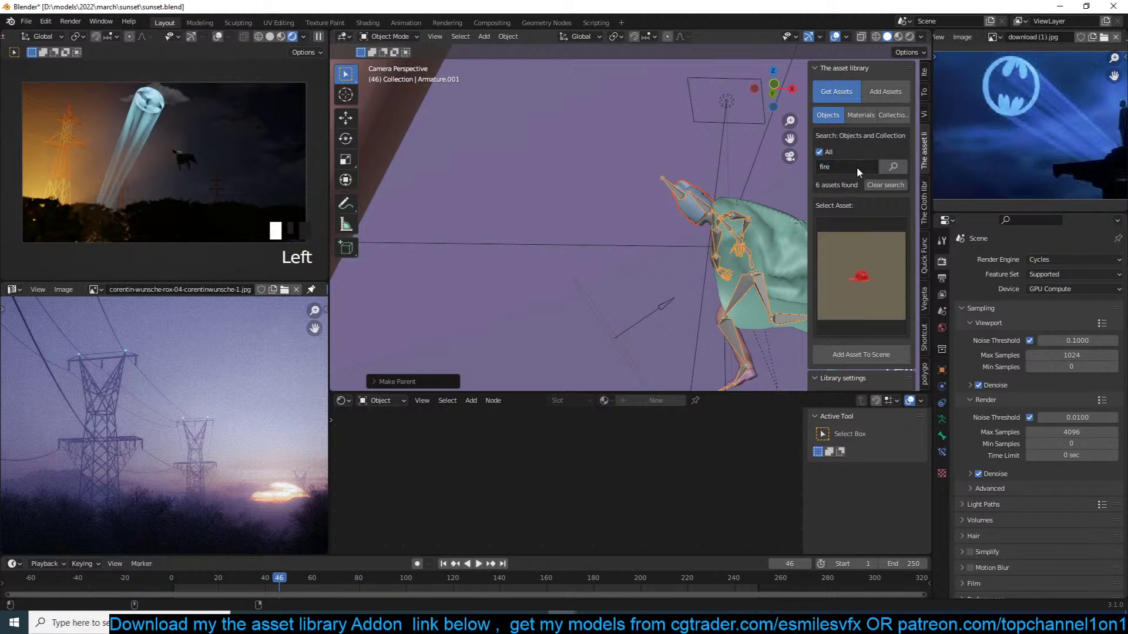
pyautogui.click(851, 237)
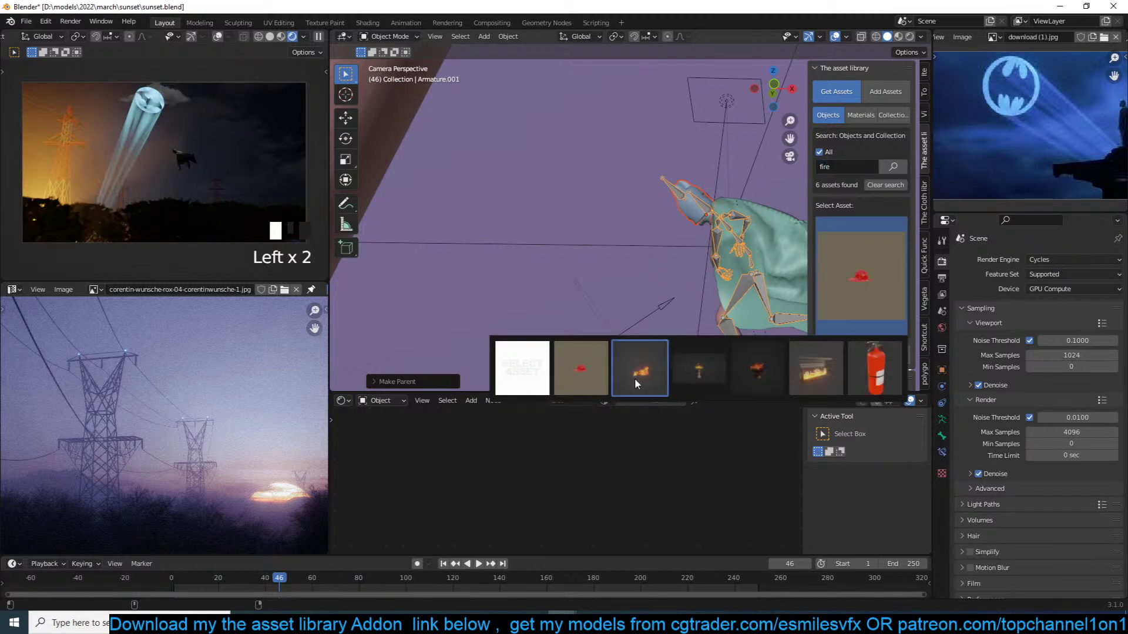
pyautogui.click(656, 379)
# Place the 3D cursor on the edge of the bushes near the transmission tower and add the fire place asset there
pyautogui.scroll(-5, 441, 282)
pyautogui.moveTo(486, 276); pyautogui.dragTo(715, 251, button='middle')
pyautogui.scroll(4, 621, 296)
pyautogui.keyDown('shift'); pyautogui.moveTo(621, 297); pyautogui.dragTo(691, 276, button='middle'); pyautogui.keyUp('shift')
pyautogui.keyDown('shift'); pyautogui.rightClick(690, 274); pyautogui.keyUp('shift')
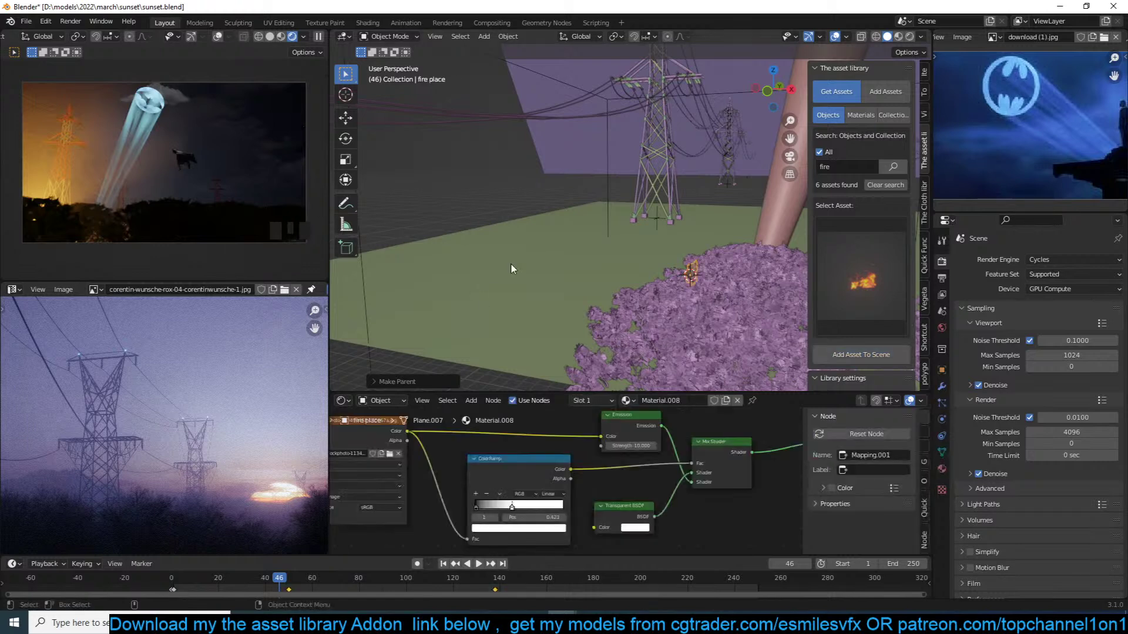
# Check the fire place object in isolation, and scale it up in the bushes to several times its size
pyautogui.press('s')
pyautogui.rightClick(801, 261)
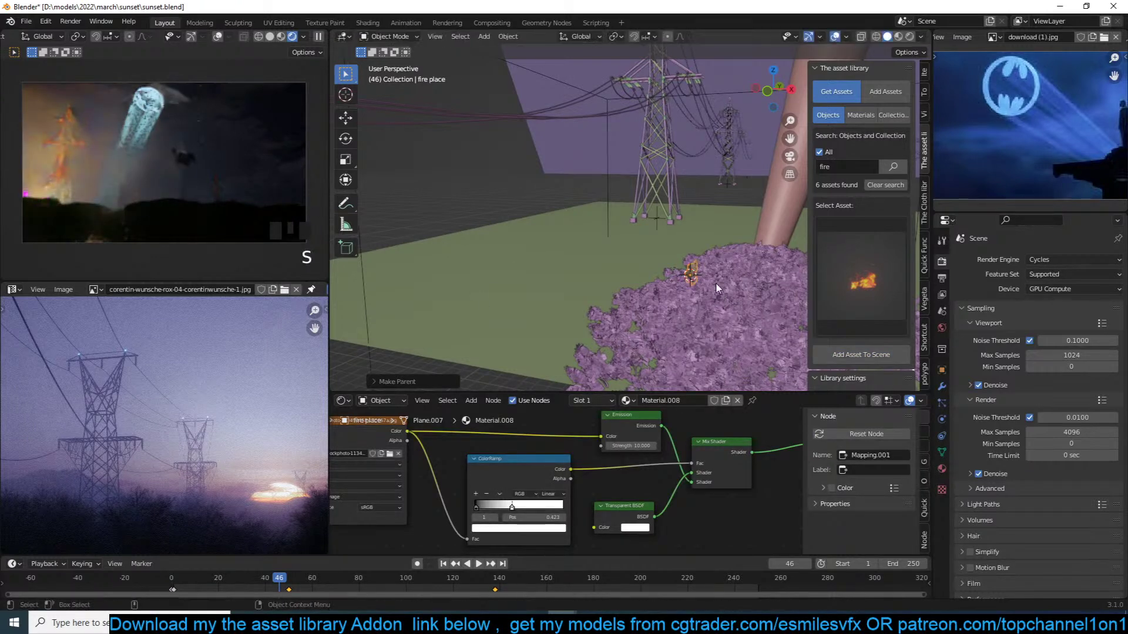
pyautogui.click(693, 271)
pyautogui.click(693, 270)
pyautogui.press('/')
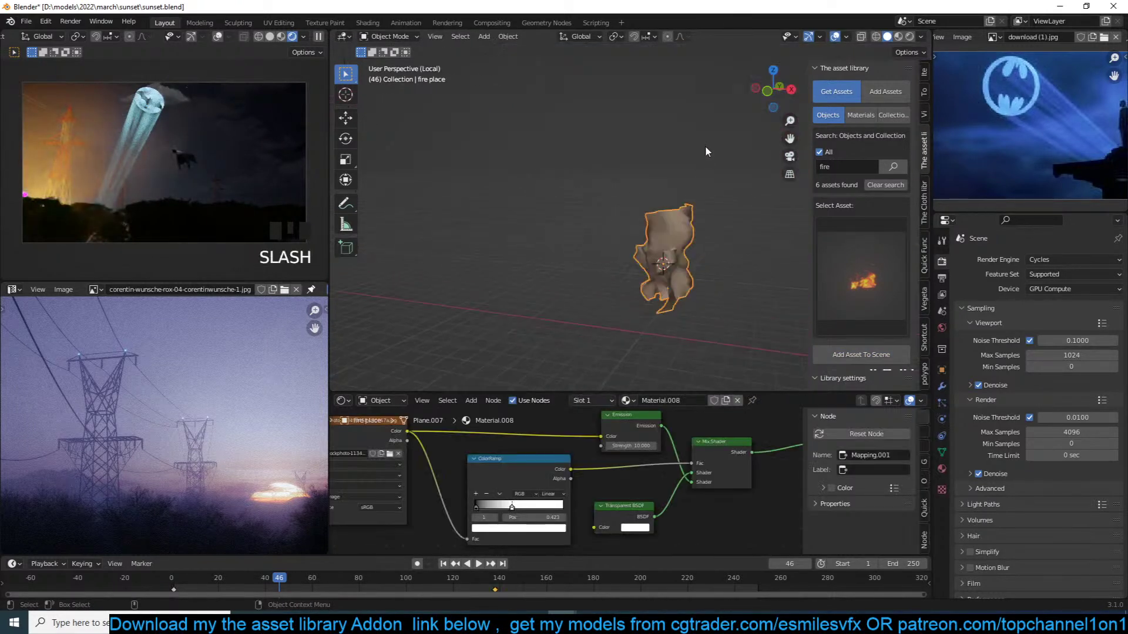
pyautogui.press('/')
pyautogui.press('/')
pyautogui.press('s')
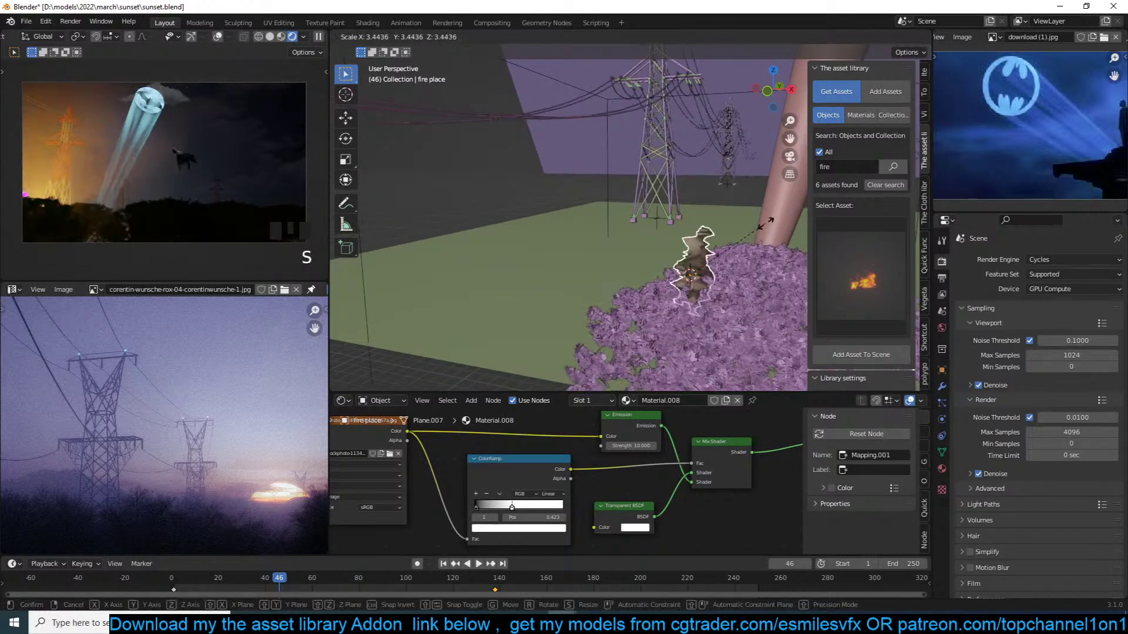
pyautogui.click(698, 262)
pyautogui.press('`')
pyautogui.moveTo(748, 249); pyautogui.dragTo(664, 252, button='middle')
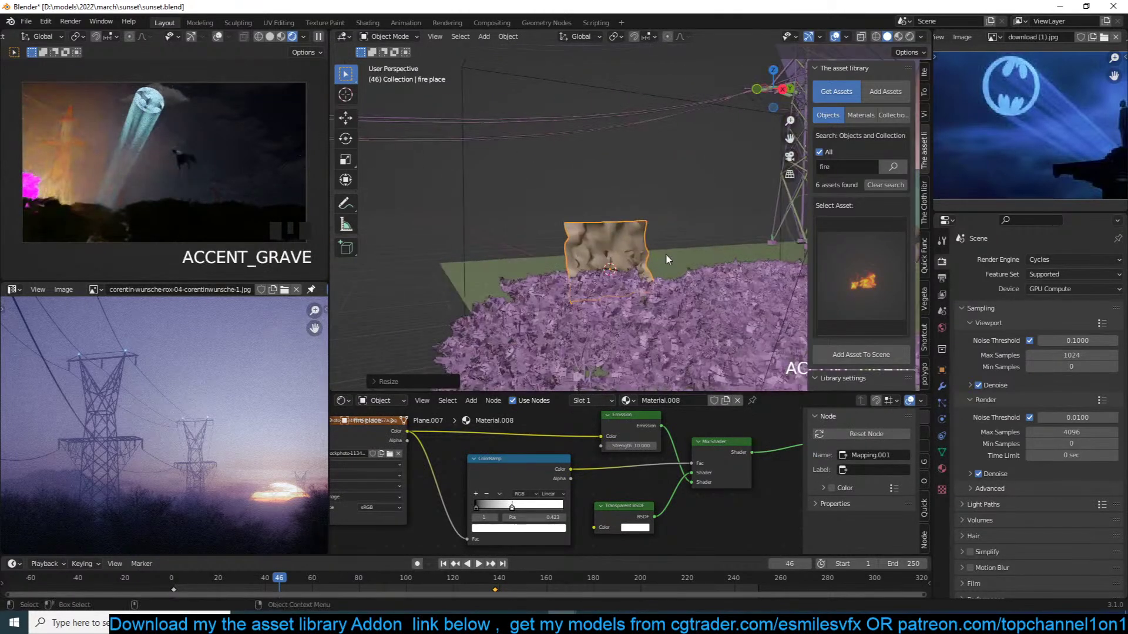
# Save the file and run Find Missing Files on the D:\resouces folder
pyautogui.hotkey('ctrl', 's')
pyautogui.click(32, 25)
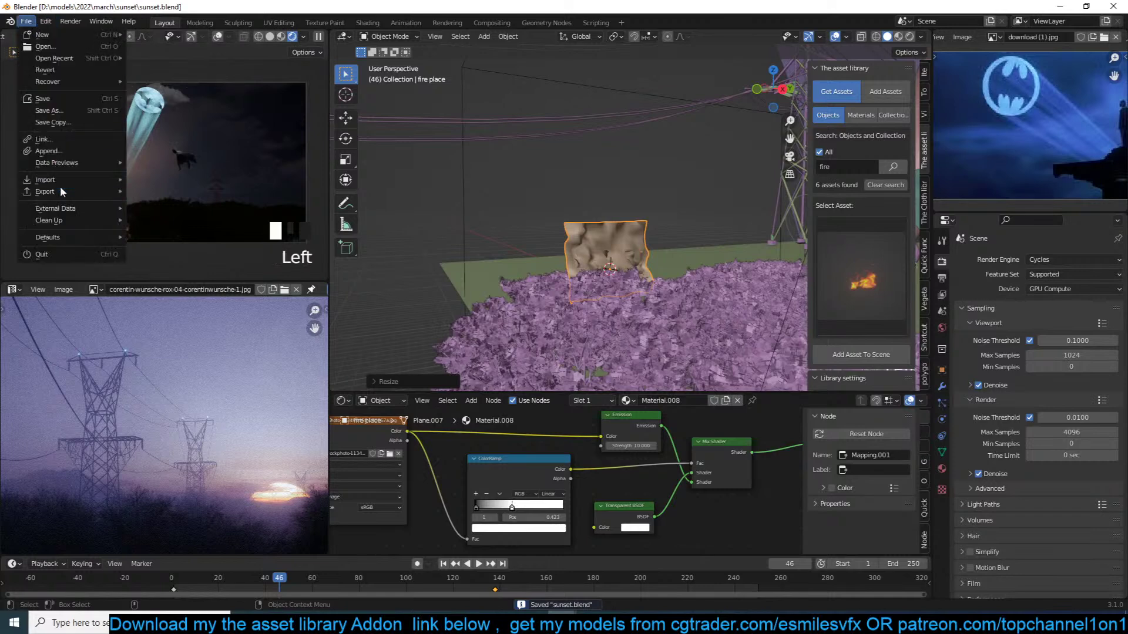
pyautogui.moveTo(66, 210)
pyautogui.click(158, 319)
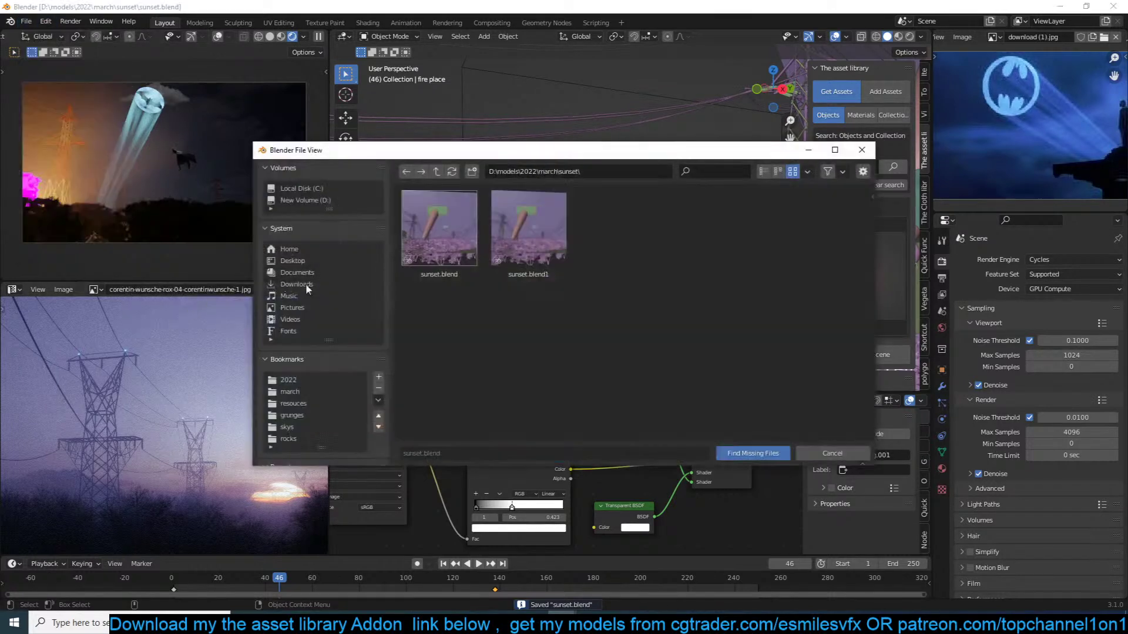
pyautogui.click(289, 415)
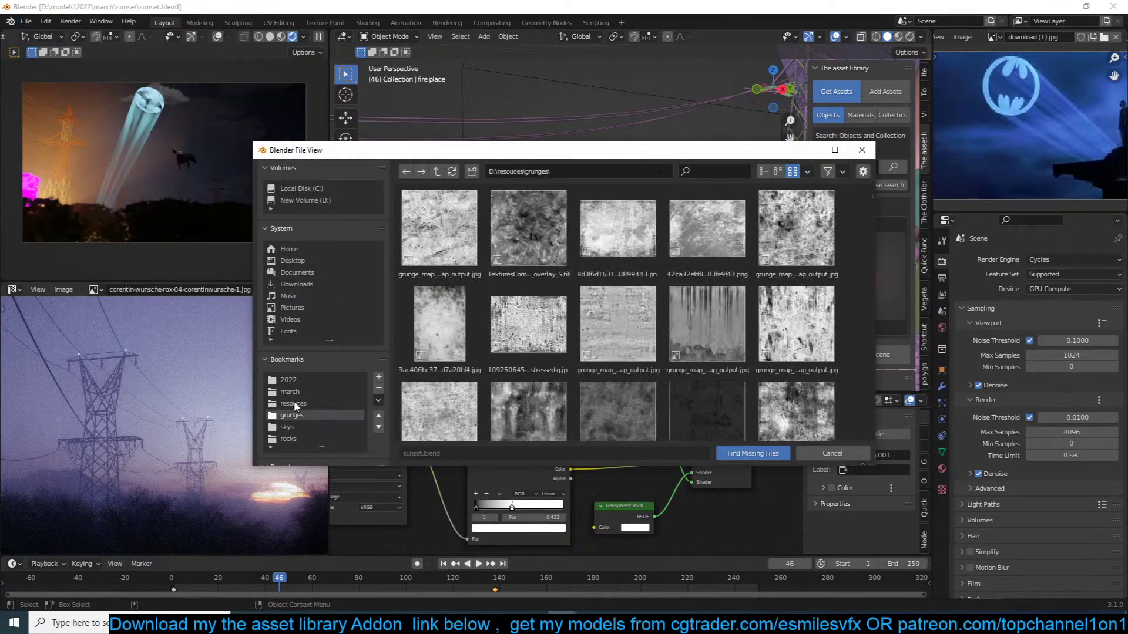
pyautogui.click(293, 403)
pyautogui.click(743, 458)
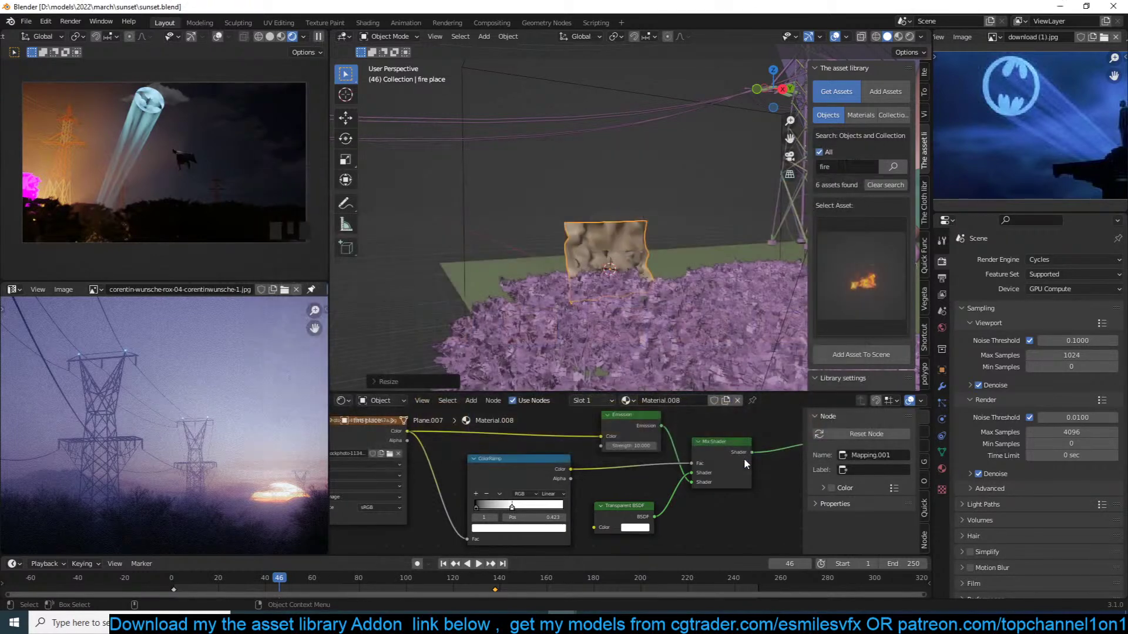
# Try adding the fire medieval torch asset on the bushes beside the fire plane, and delete it
pyautogui.scroll(-2, 617, 286)
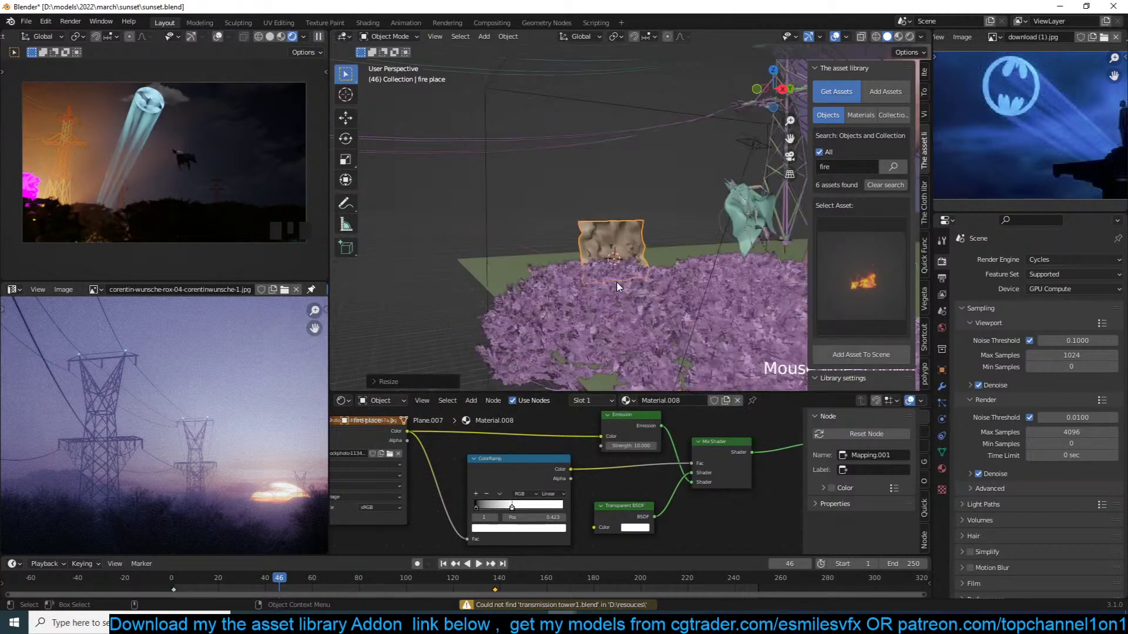
pyautogui.scroll(2, 616, 286)
pyautogui.click(852, 259)
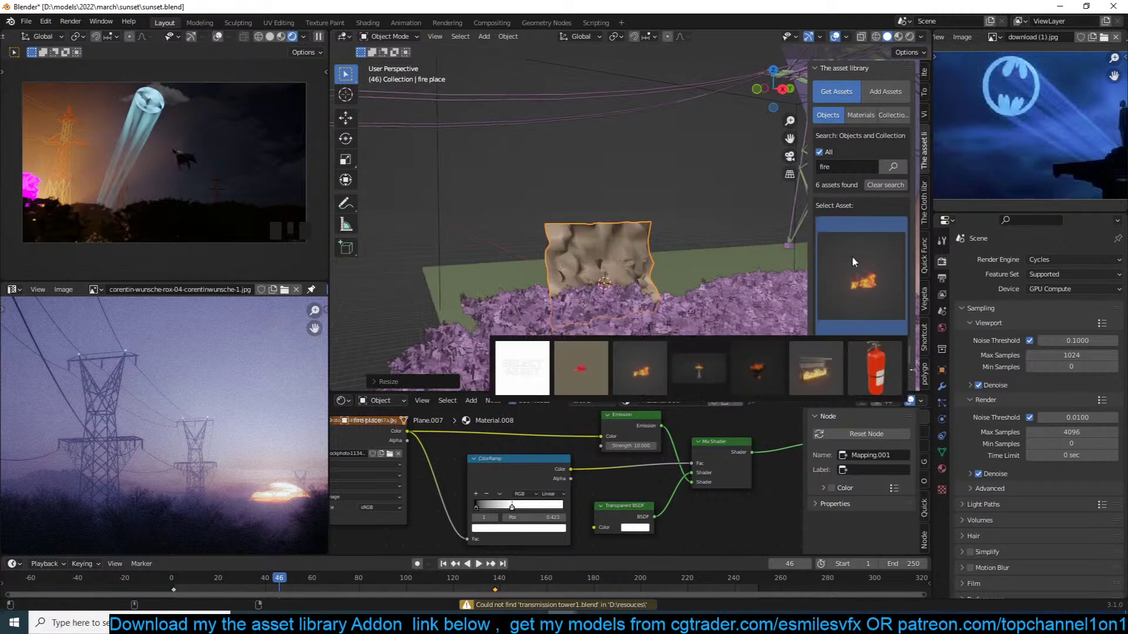
pyautogui.click(697, 368)
pyautogui.keyDown('shift'); pyautogui.rightClick(698, 288); pyautogui.keyUp('shift')
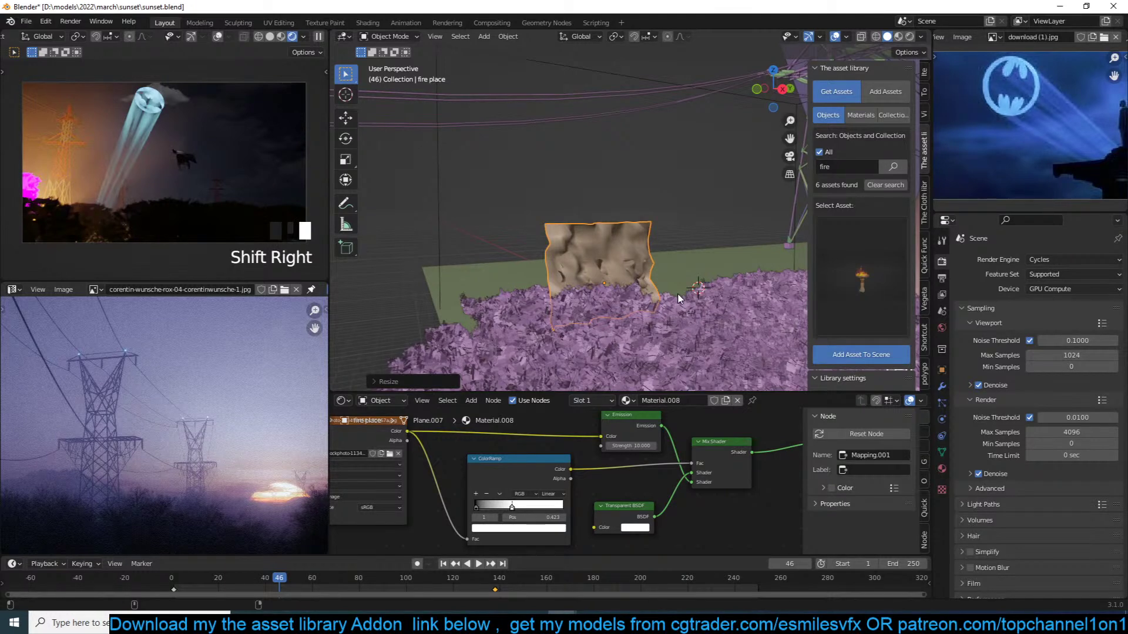
pyautogui.press('`')
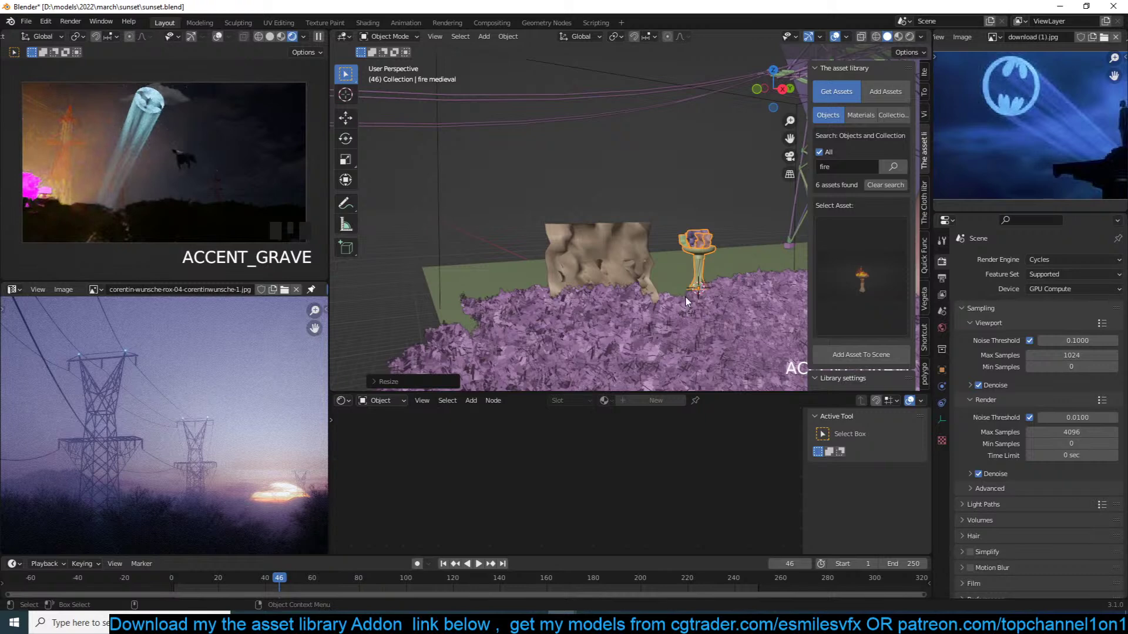
pyautogui.scroll(3, 685, 297)
pyautogui.press('x')
pyautogui.click(686, 297)
# Select the fire plane and examine the image file name in its material's Image Texture node
pyautogui.click(661, 359)
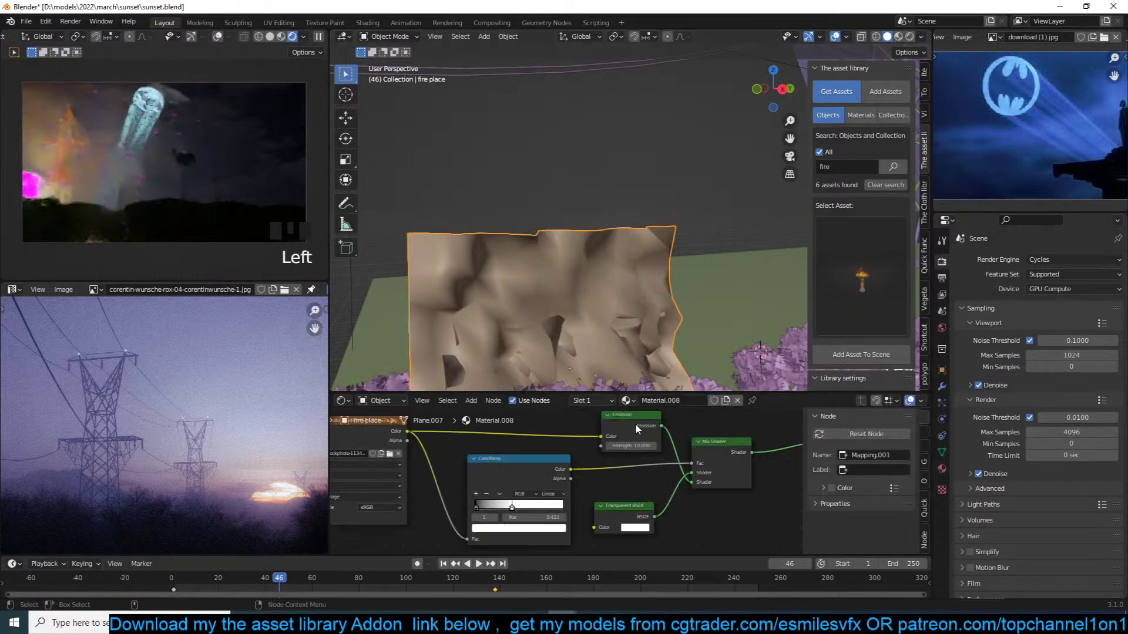
pyautogui.moveTo(642, 426); pyautogui.dragTo(726, 438, button='middle')
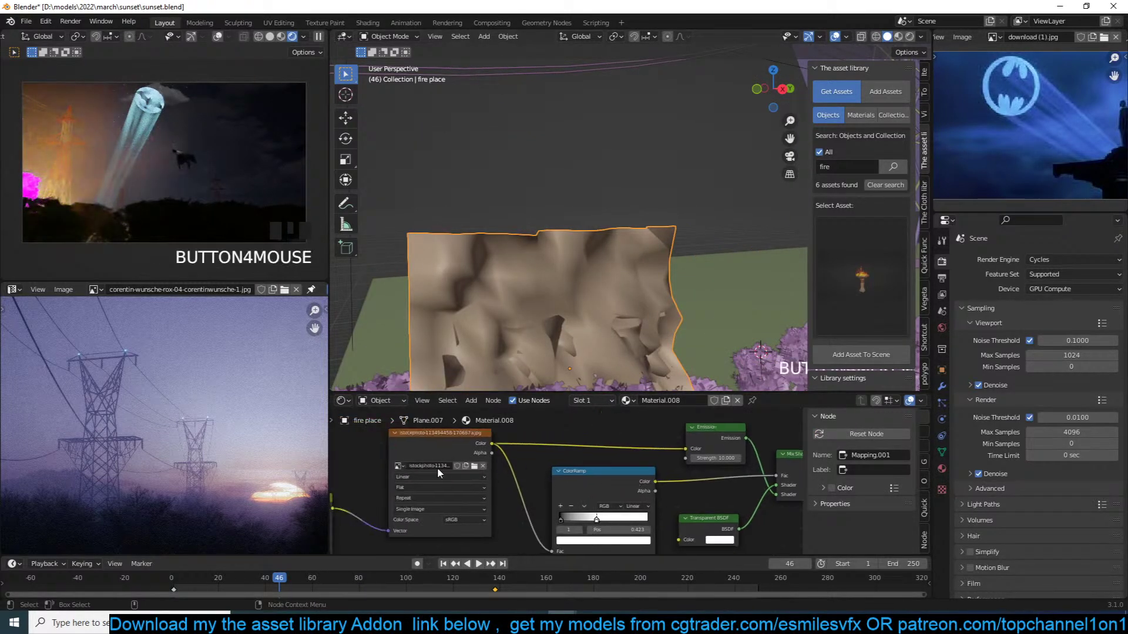
pyautogui.click(441, 466)
pyautogui.click(302, 622)
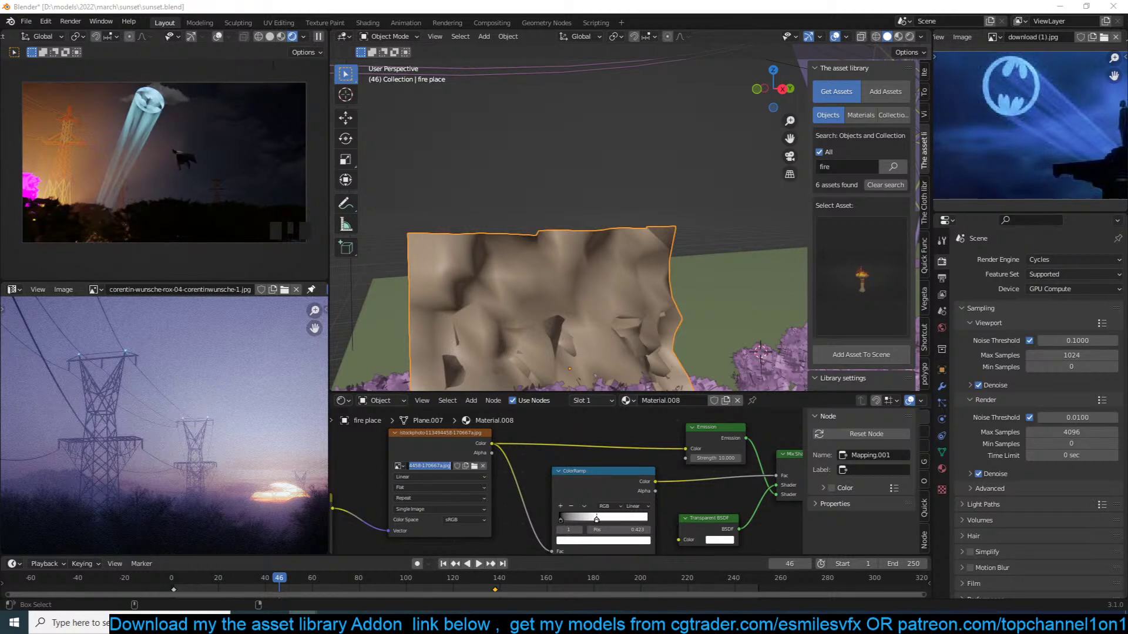
# Run Find Missing Files on the Downloads folder to locate the fire's texture
pyautogui.click(26, 21)
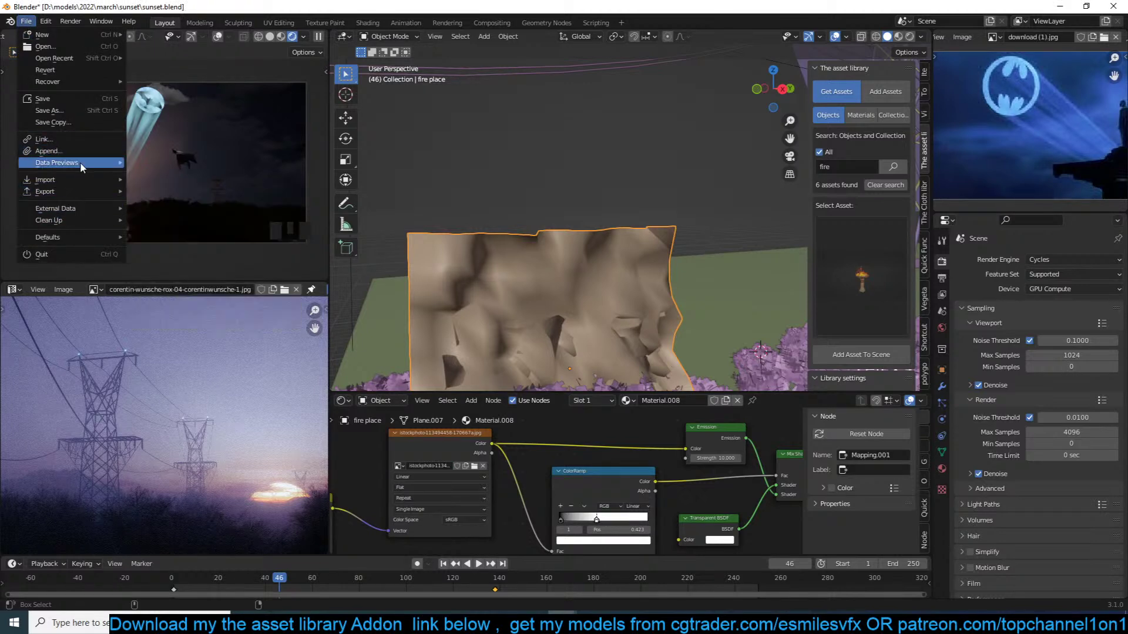
pyautogui.moveTo(89, 209)
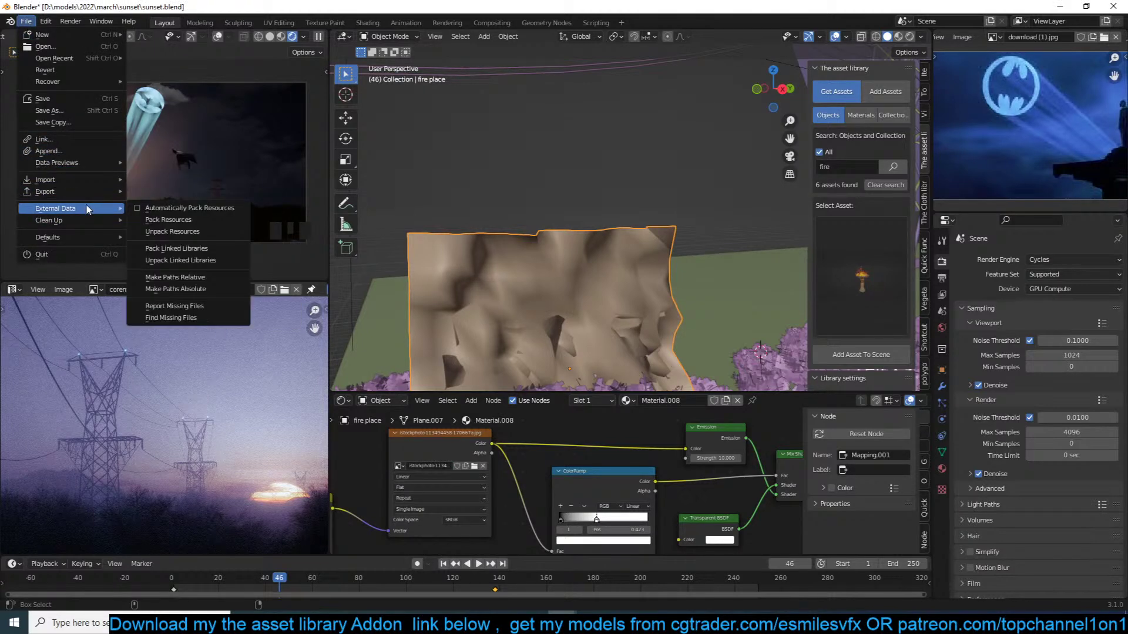
pyautogui.click(161, 318)
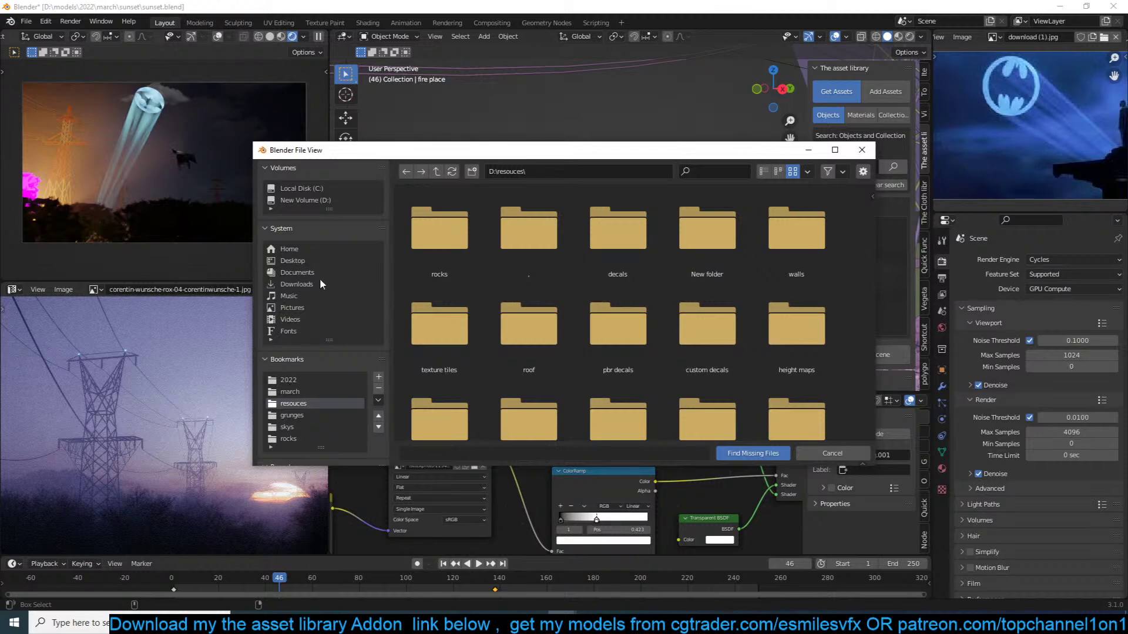
pyautogui.click(753, 454)
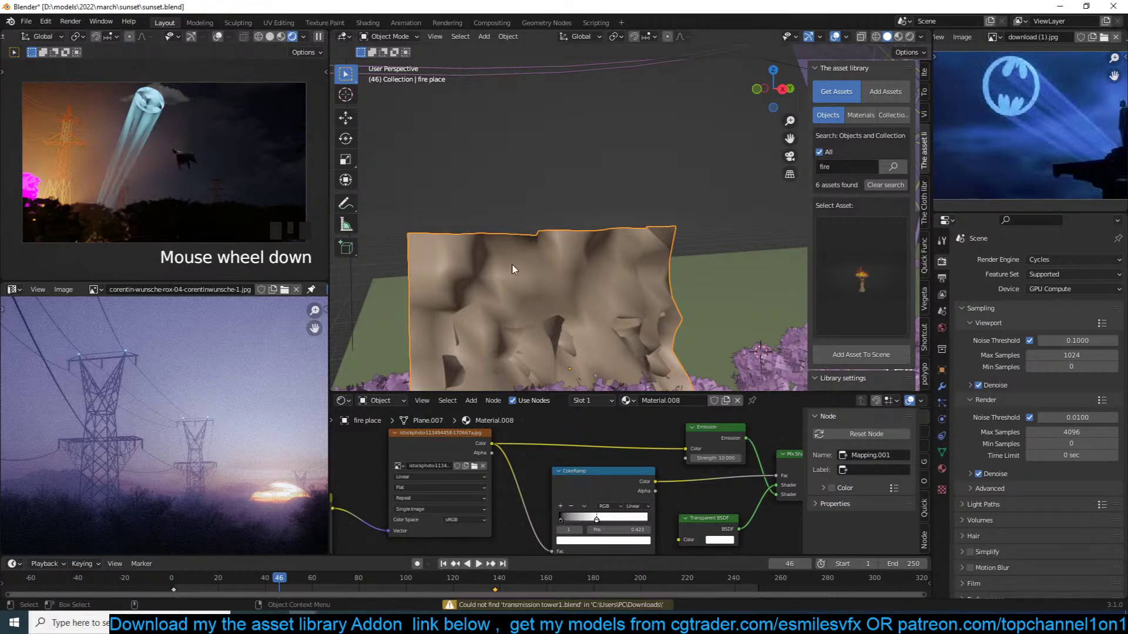
pyautogui.click(519, 339)
pyautogui.scroll(-3, 597, 327)
pyautogui.click(474, 466)
pyautogui.press('Escape')
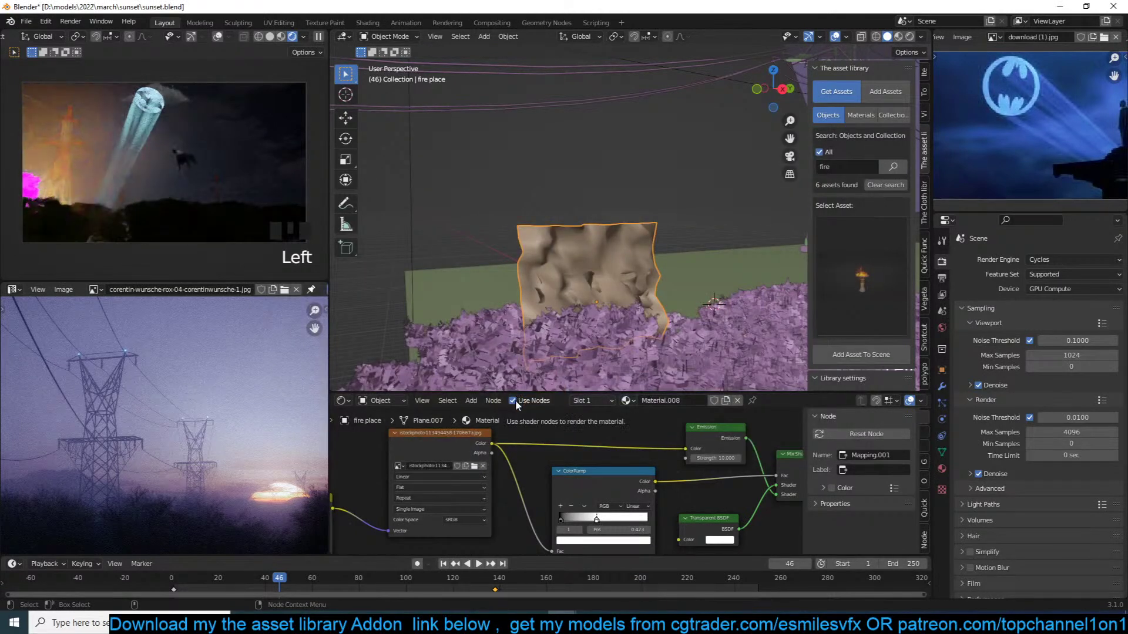
# Show the fire plane's whole node tree and its material properties, and save the file
pyautogui.scroll(-2, 558, 283)
pyautogui.scroll(-12, 485, 482)
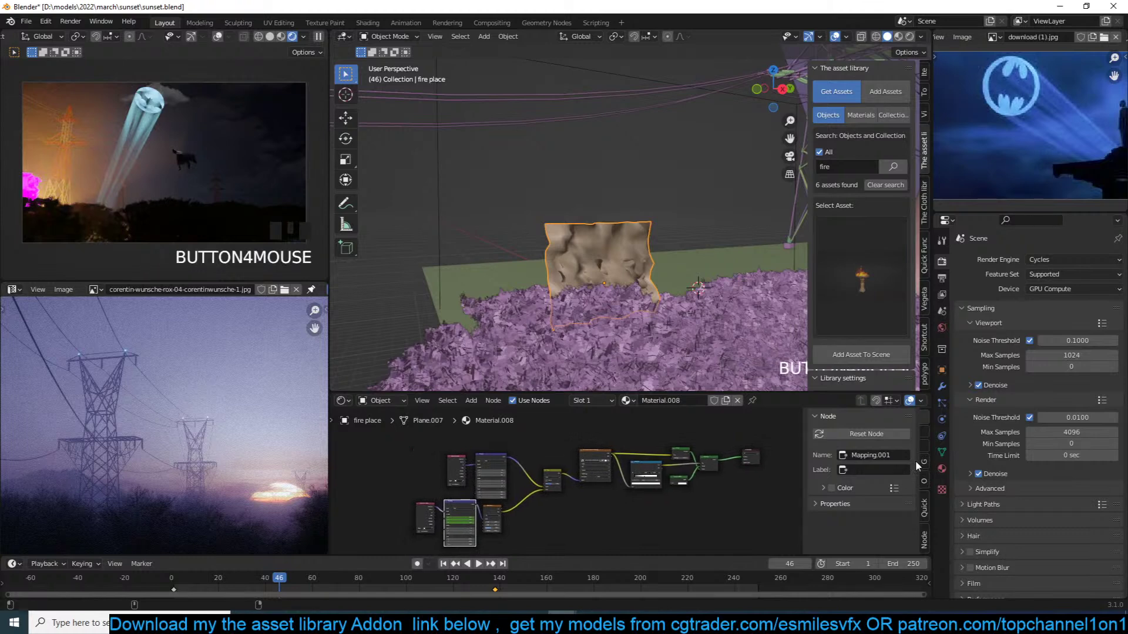
pyautogui.click(941, 468)
pyautogui.scroll(5, 569, 276)
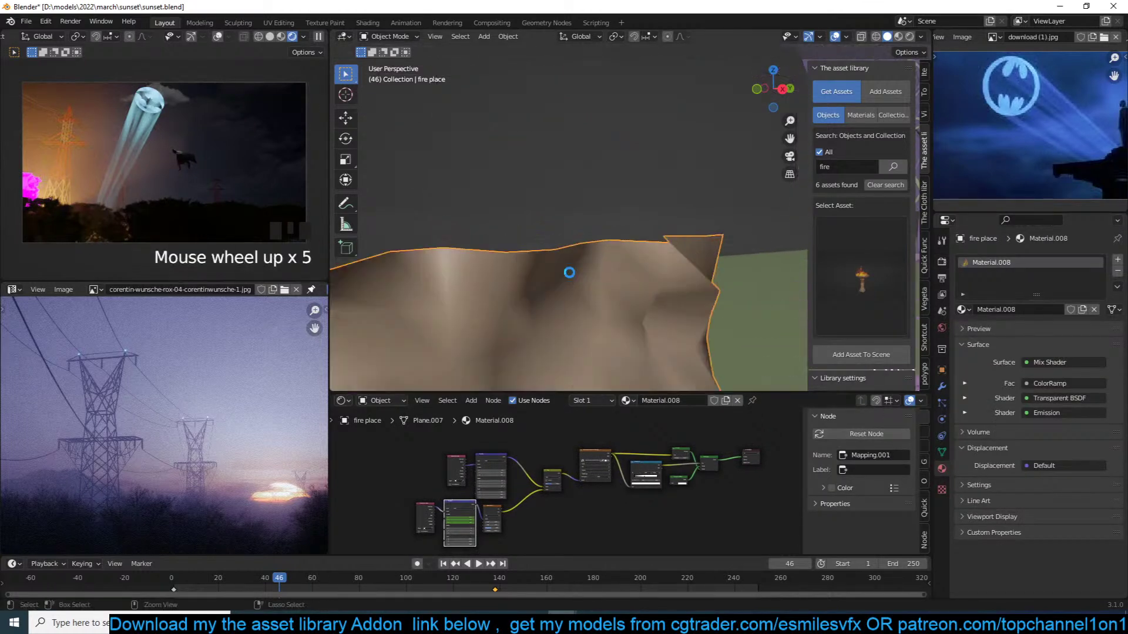
pyautogui.scroll(-3, 569, 272)
pyautogui.hotkey('ctrl', 's')
# Preview the fire material's Image Texture node by connecting it to a Viewer
pyautogui.press('`')
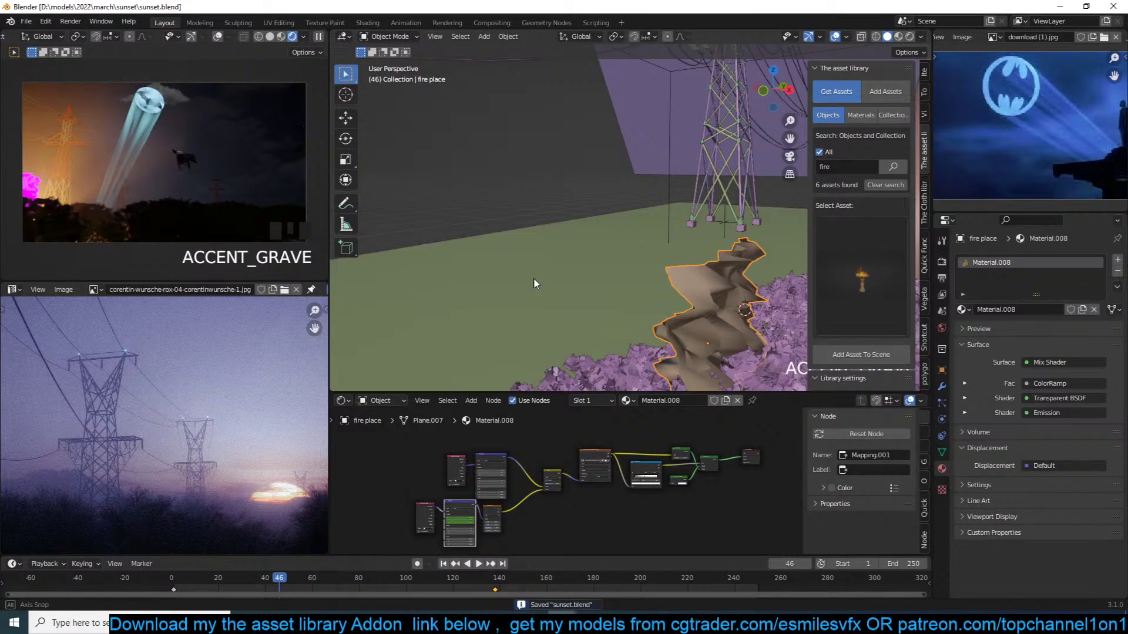
pyautogui.press('Tab')
pyautogui.press('Tab')
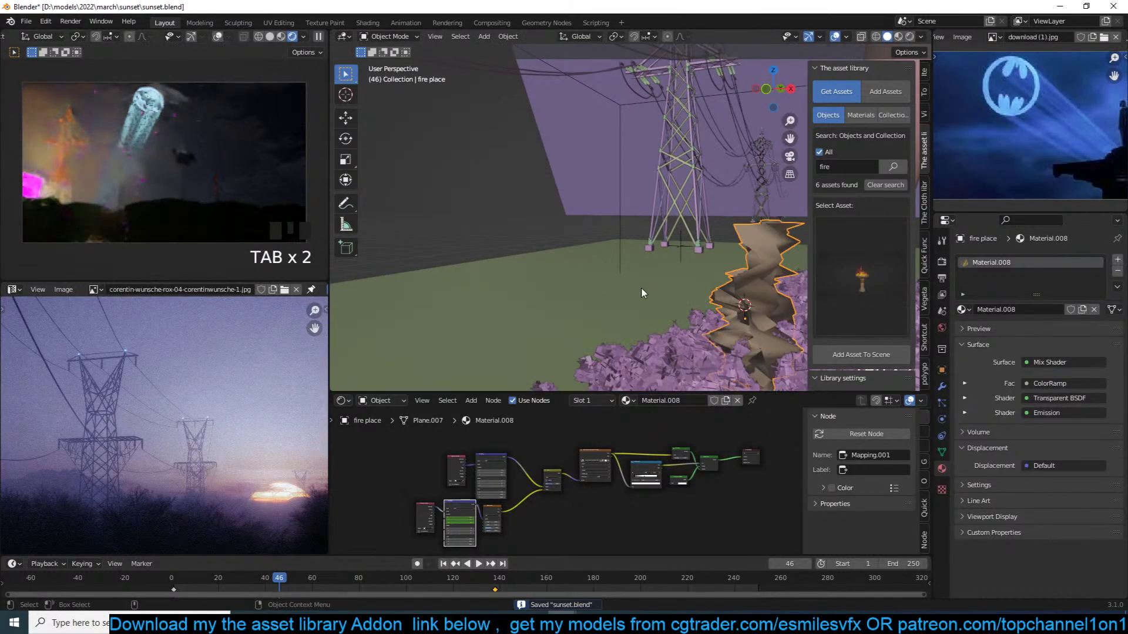
pyautogui.scroll(10, 594, 462)
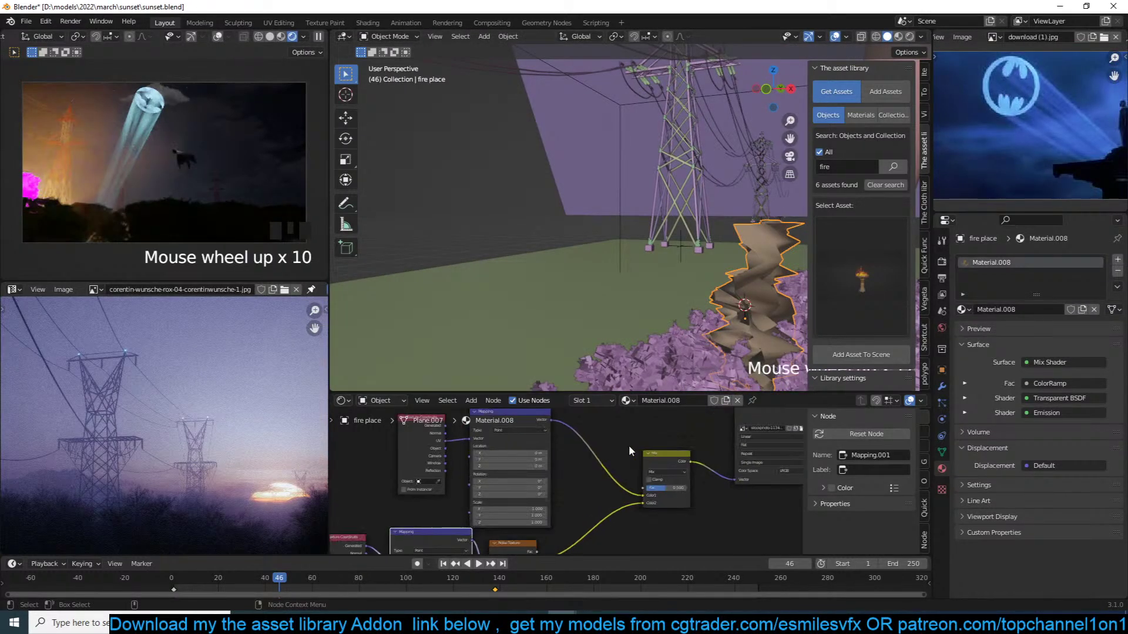
pyautogui.keyDown('ctrl'); pyautogui.keyDown('shift'); pyautogui.click(772, 438); pyautogui.keyUp('shift'); pyautogui.keyUp('ctrl')
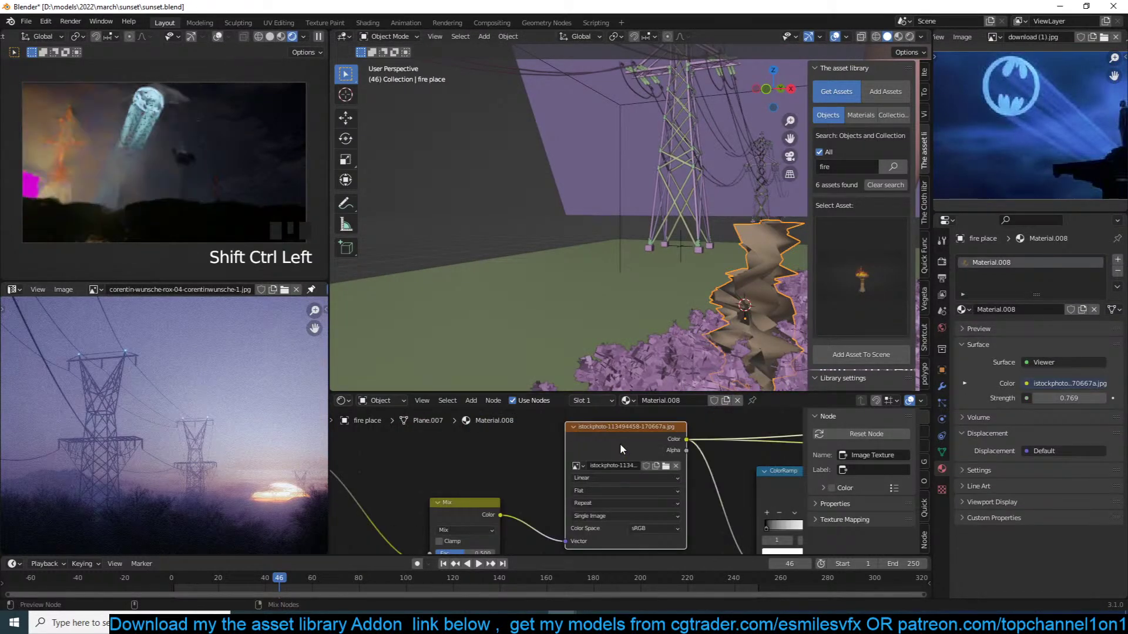
# Open the file selection for the fire's image texture, and return to the camera view
pyautogui.click(666, 466)
pyautogui.click(549, 428)
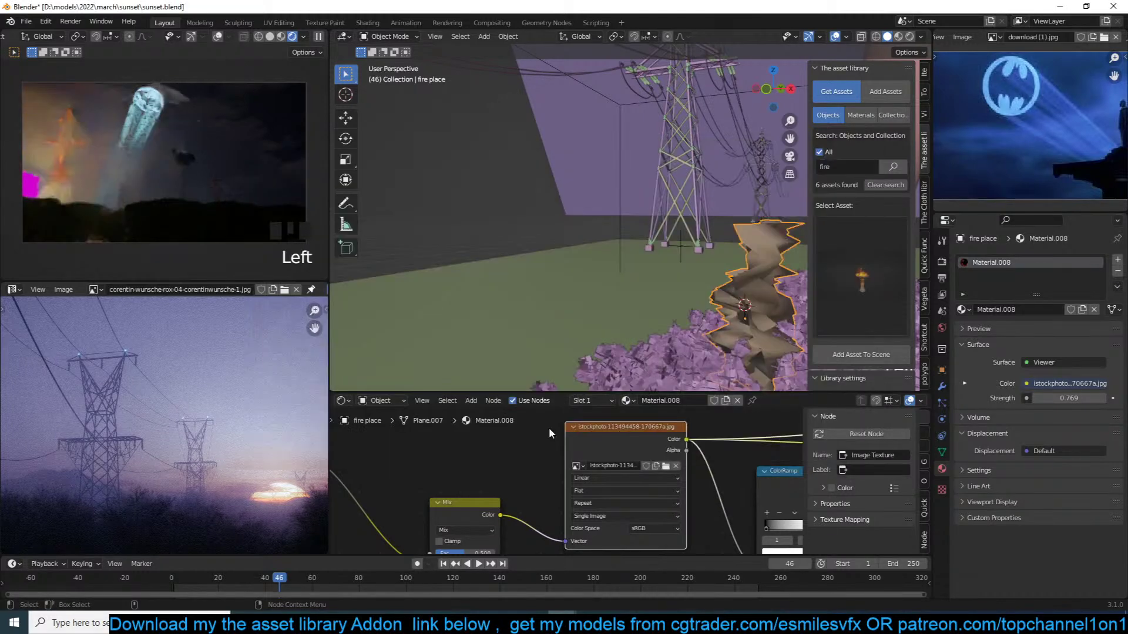
pyautogui.scroll(-3, 672, 256)
pyautogui.press('KP_0')
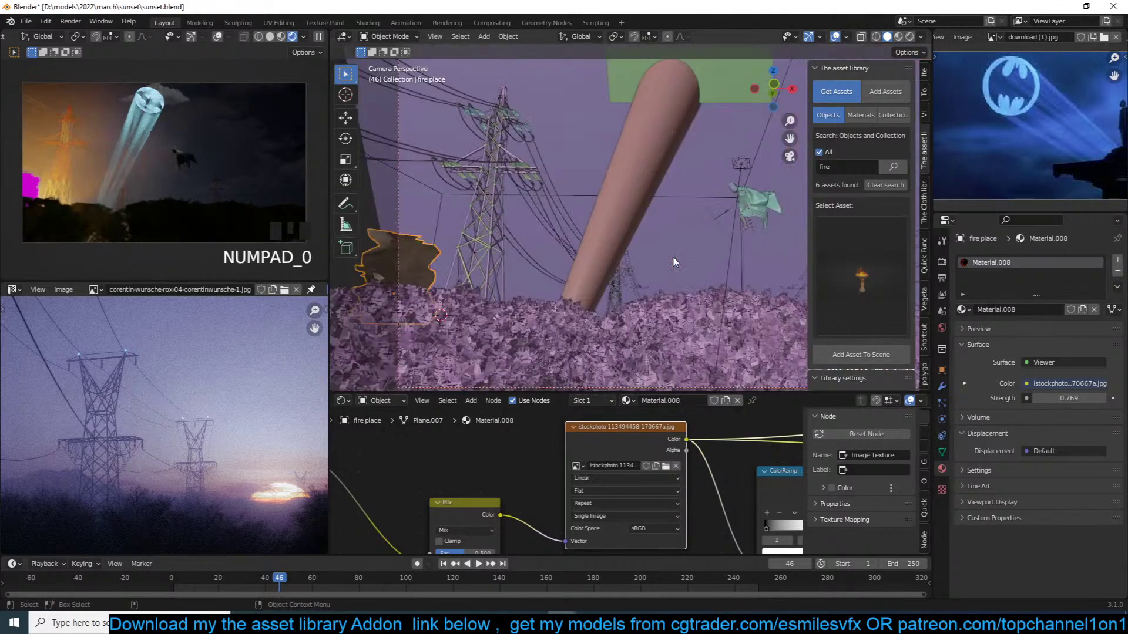
# Preview the fire material's Mix Shader and its Image Texture in turn, and save the file
pyautogui.hotkey('ctrl', 's')
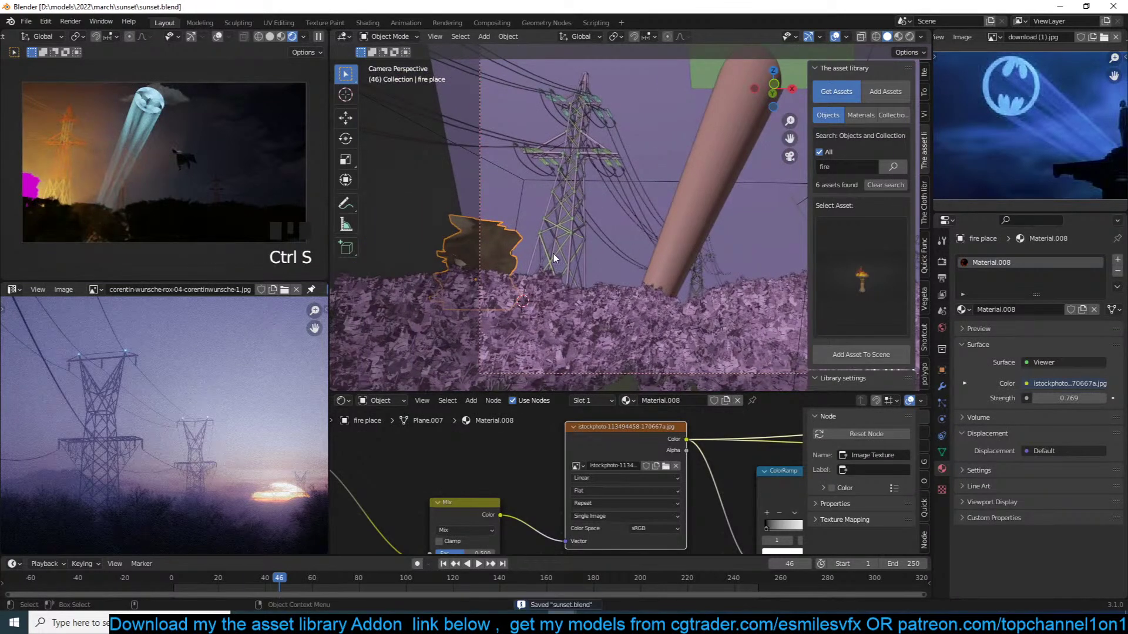
pyautogui.scroll(-6, 642, 431)
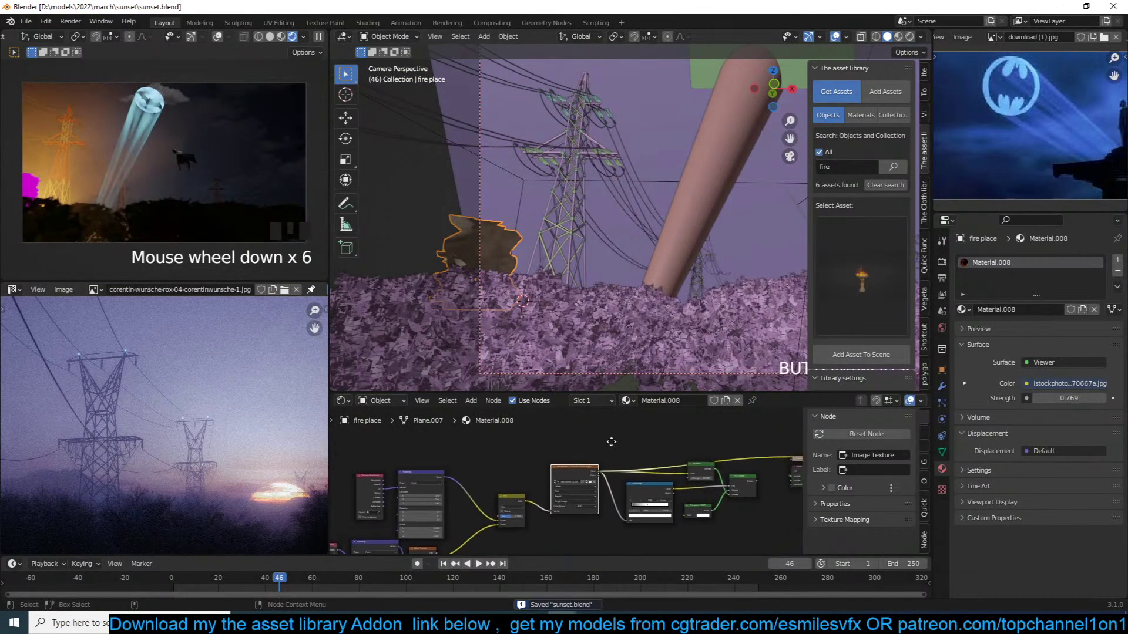
pyautogui.scroll(6, 568, 483)
pyautogui.keyDown('ctrl'); pyautogui.keyDown('shift'); pyautogui.click(646, 505); pyautogui.keyUp('shift'); pyautogui.keyUp('ctrl')
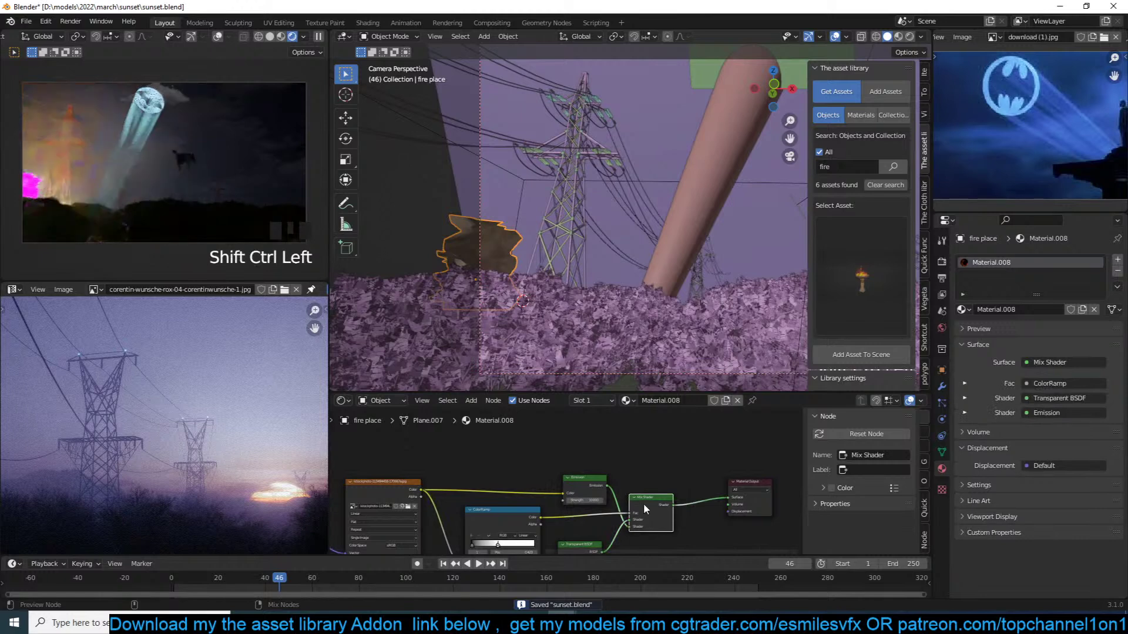
pyautogui.keyDown('ctrl'); pyautogui.keyDown('shift'); pyautogui.click(415, 492); pyautogui.keyUp('shift'); pyautogui.keyUp('ctrl')
pyautogui.hotkey('ctrl', 's')
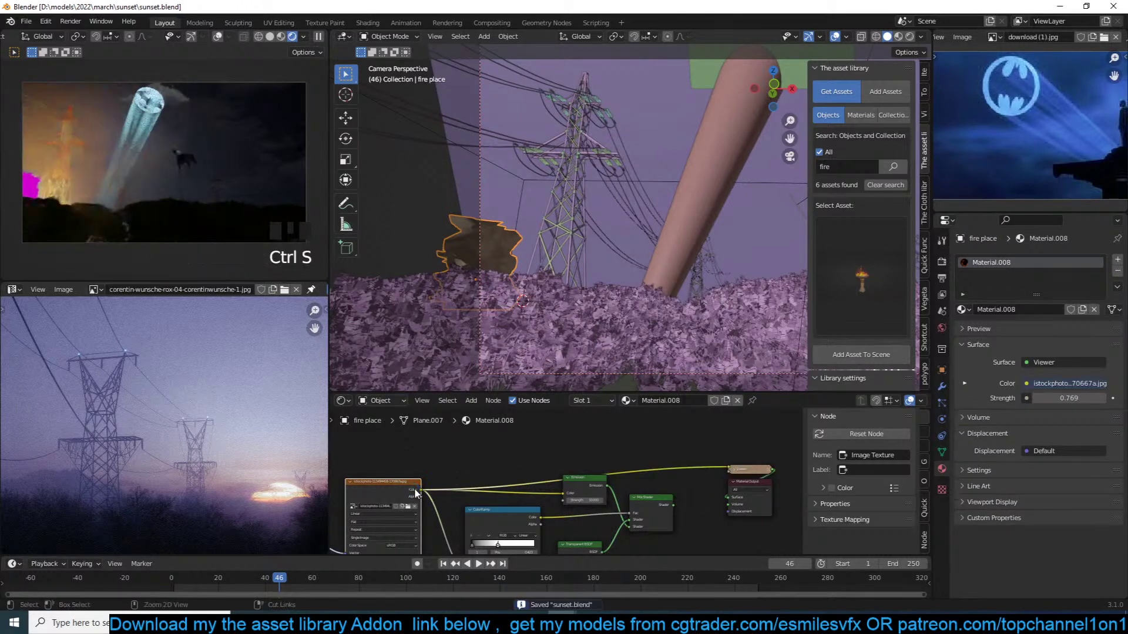
# Restart the rendered camera preview and connect the Mix Shader back to the fire material's output
pyautogui.scroll(7, 577, 454)
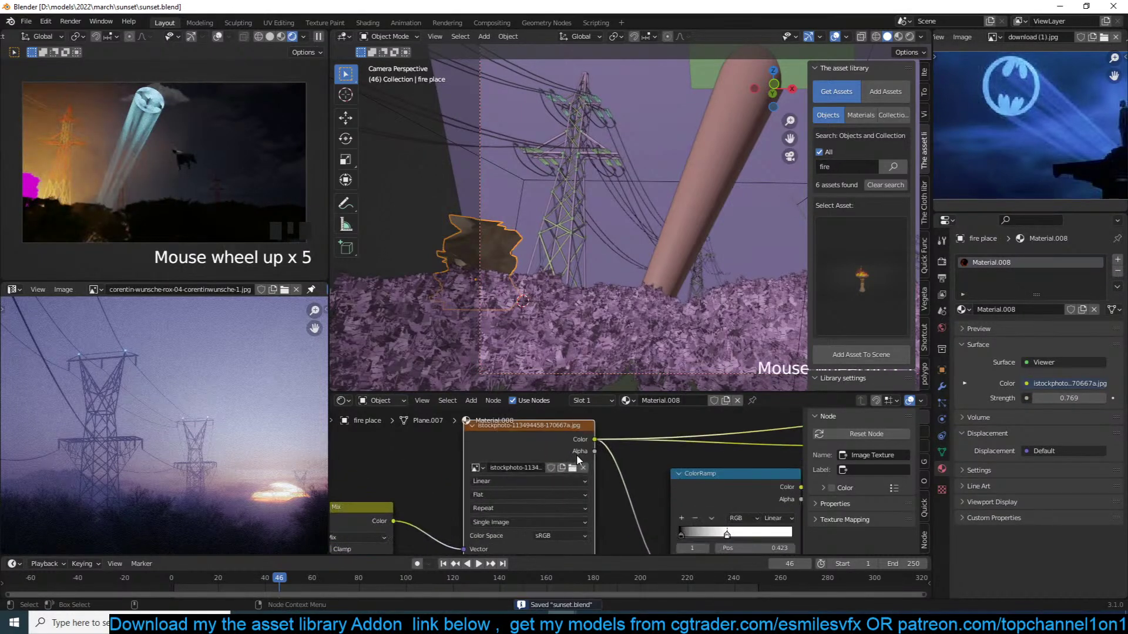
pyautogui.scroll(2, 568, 464)
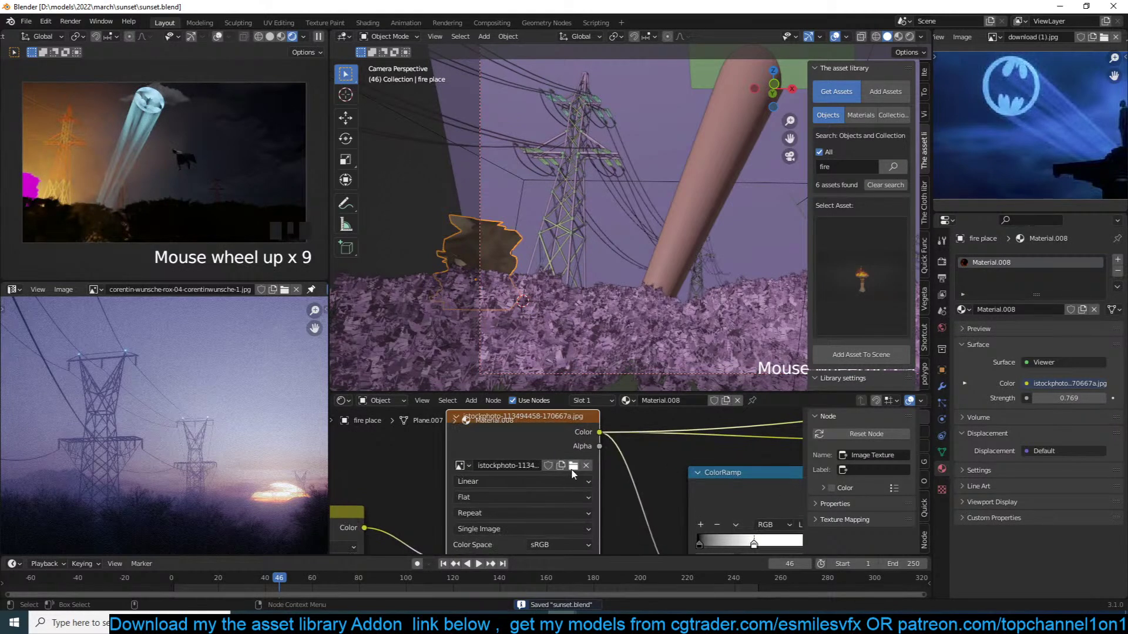
pyautogui.click(270, 37)
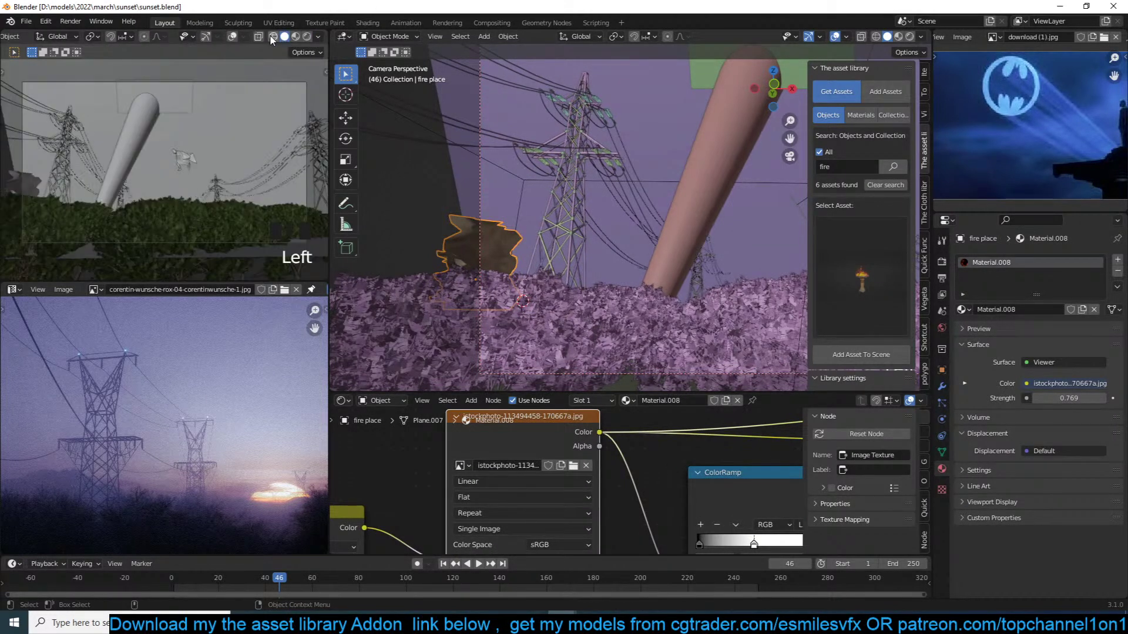
pyautogui.click(307, 37)
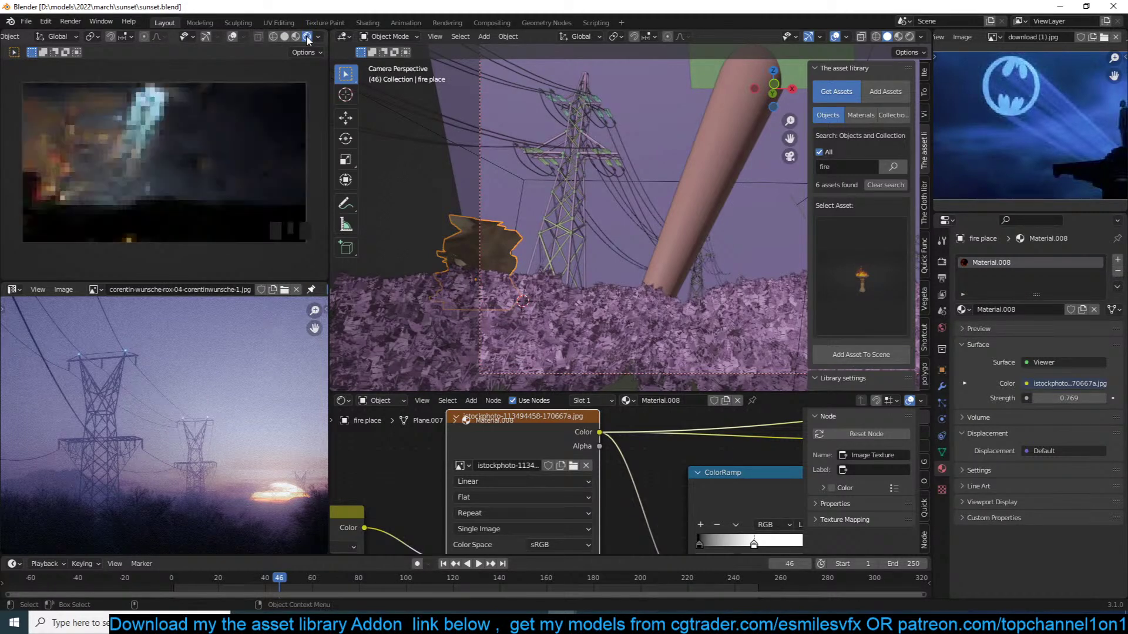
pyautogui.scroll(-11, 640, 436)
pyautogui.keyDown('ctrl'); pyautogui.keyDown('shift'); pyautogui.click(650, 485); pyautogui.keyUp('shift'); pyautogui.keyUp('ctrl')
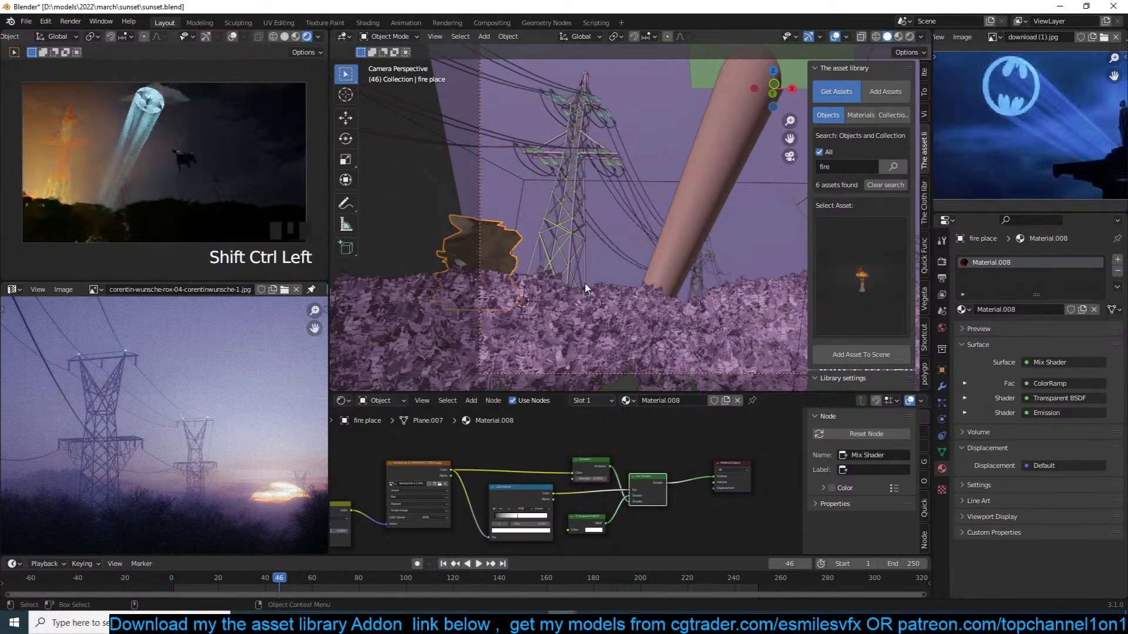
# Enlarge the fire plane about 1.85 times and set its material's Emission strength to 20
pyautogui.press('s')
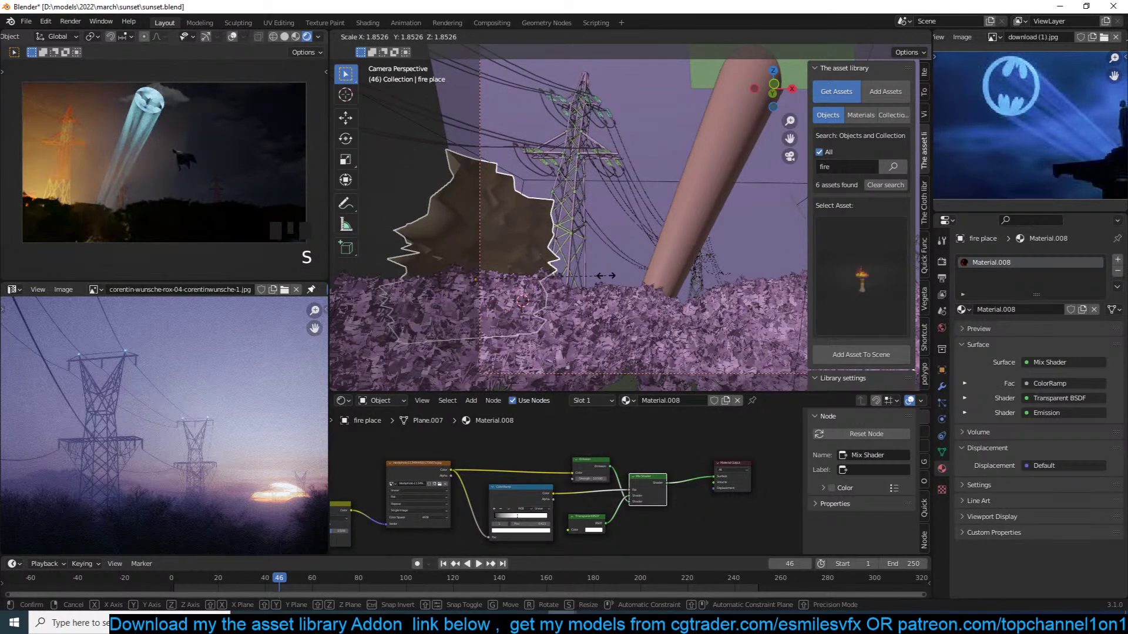
pyautogui.click(605, 275)
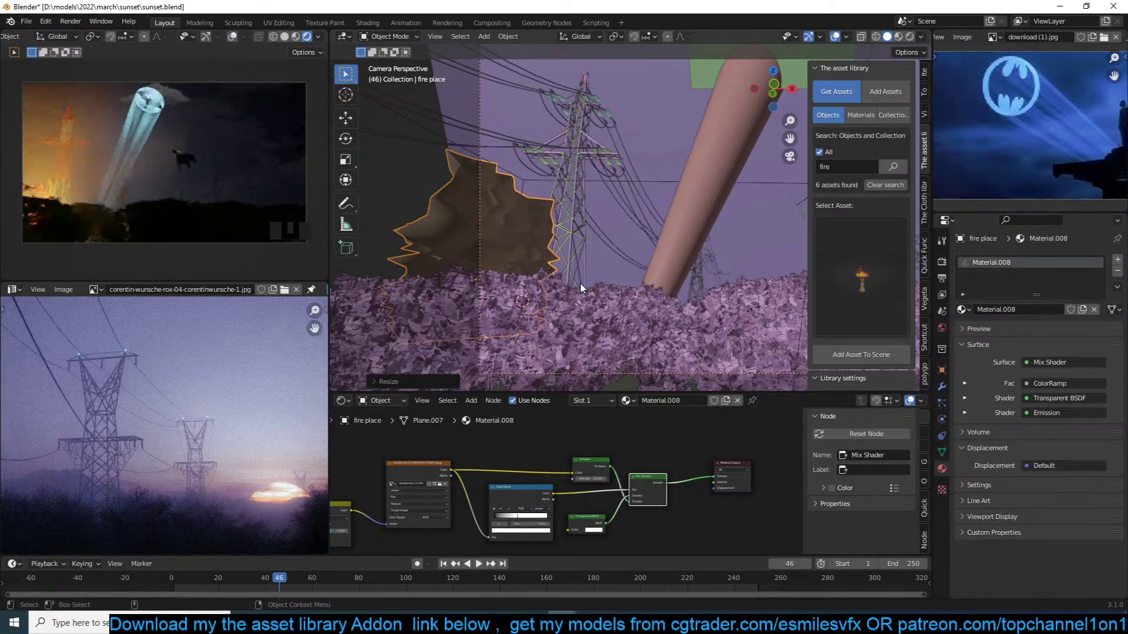
pyautogui.scroll(4, 607, 477)
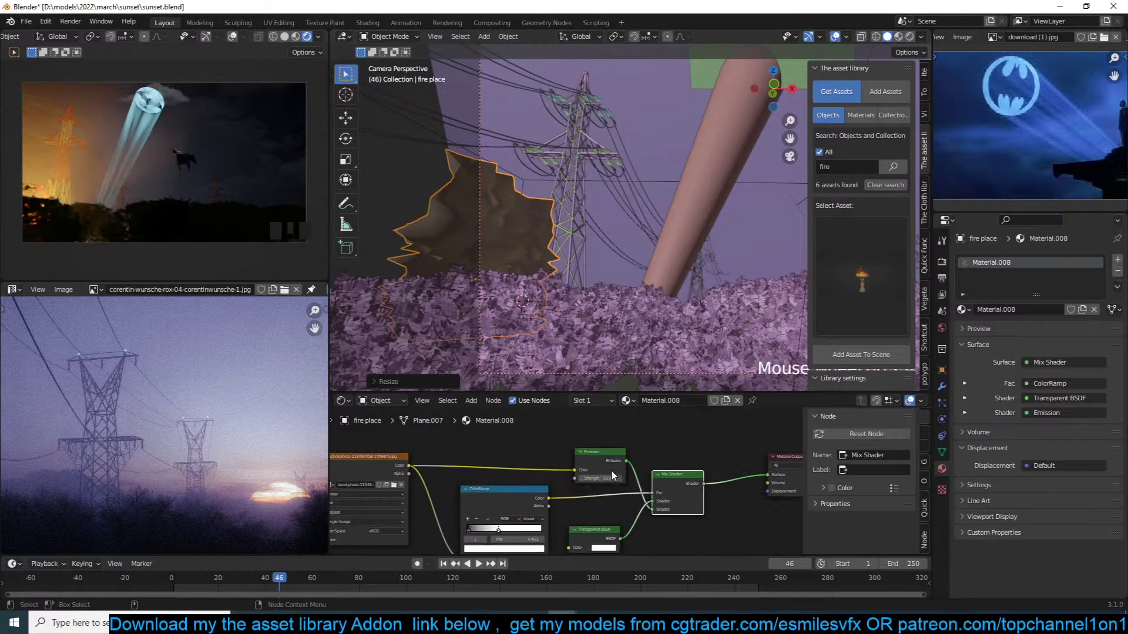
pyautogui.doubleClick(607, 478)
pyautogui.write('20')
pyautogui.click(604, 497)
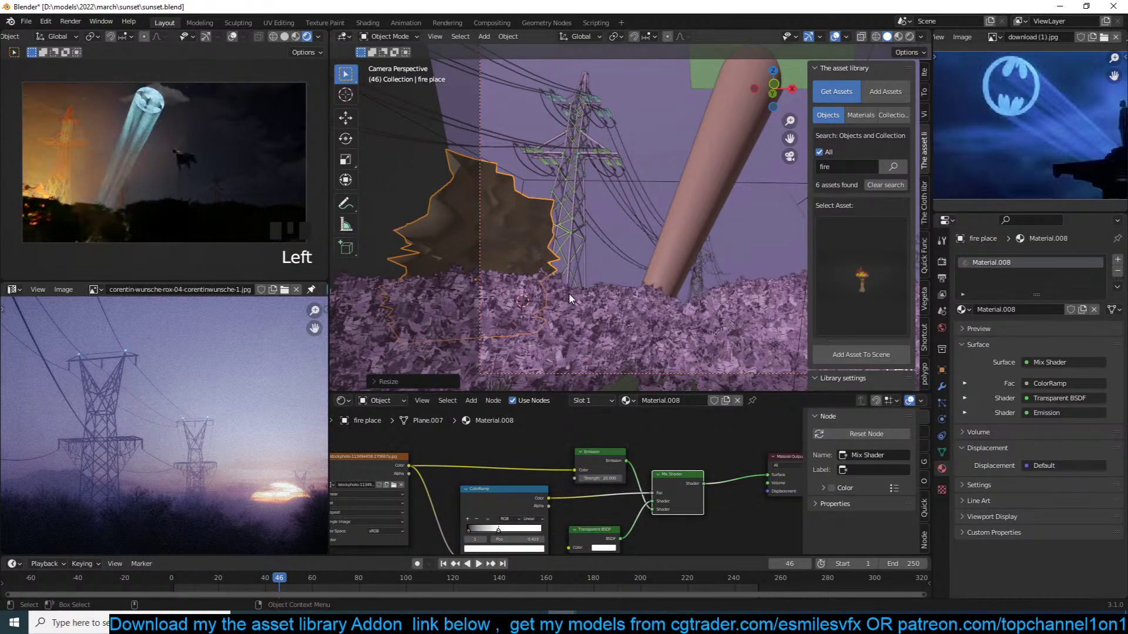
# Duplicate the fire plane in the top view, placing the rotated copy directly behind the original among the bushes
pyautogui.press('KP_7')
pyautogui.scroll(-3, 569, 292)
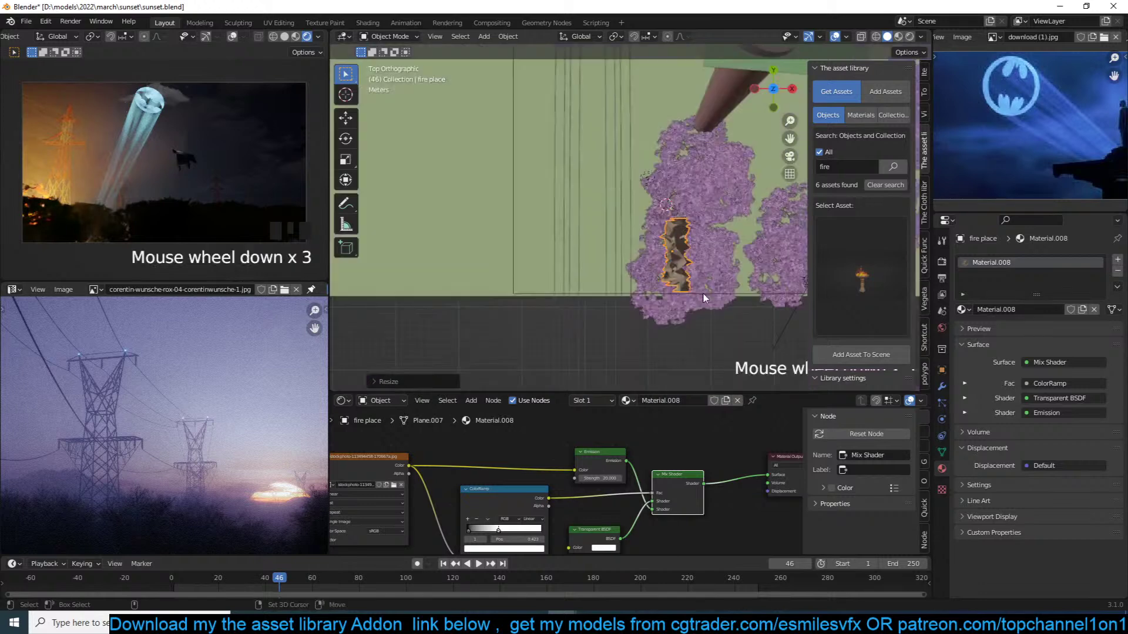
pyautogui.hotkey('shift', 'd')
pyautogui.press('r')
pyautogui.click(674, 250)
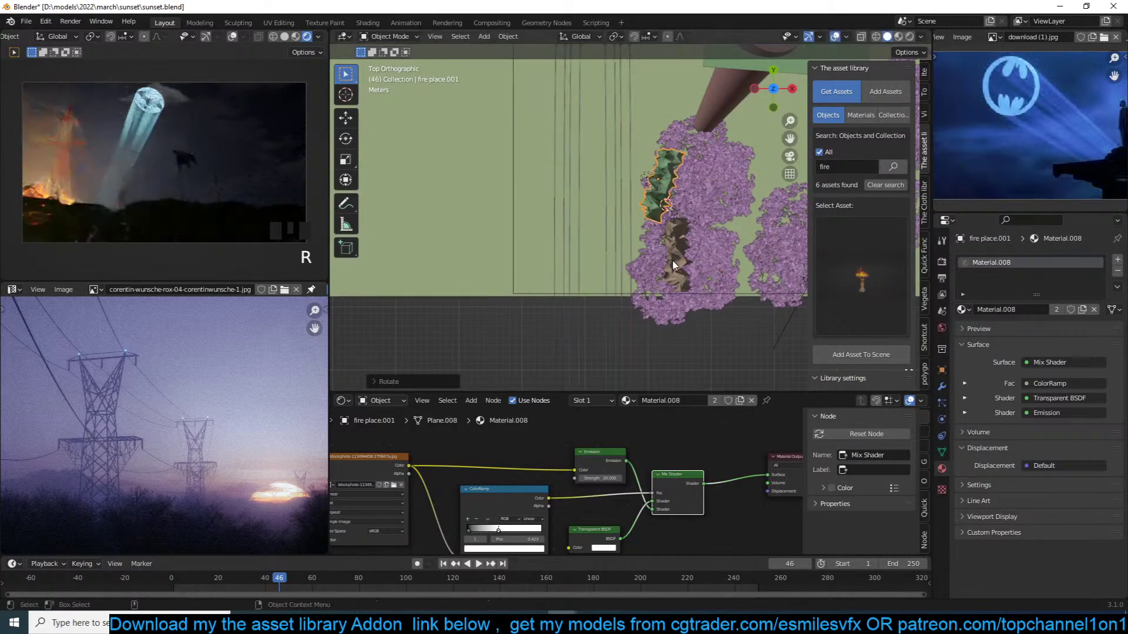
# Add two more fire copies on either side of the first copy, rotating the outer one about -15 degrees
pyautogui.hotkey('shift', 'd')
pyautogui.press('r')
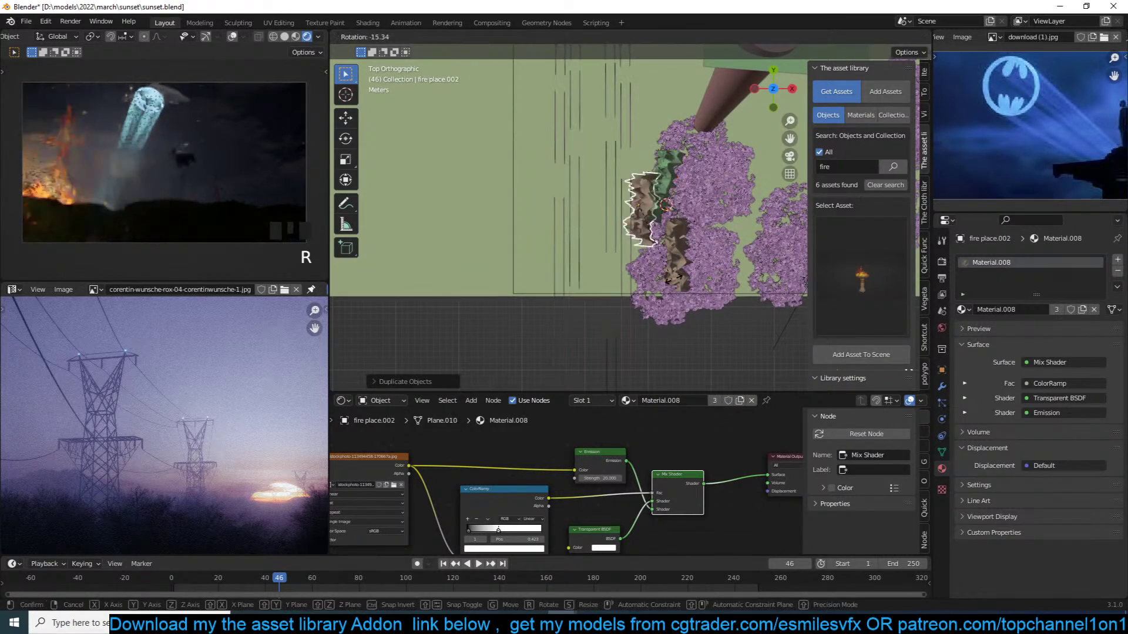
pyautogui.click(673, 279)
pyautogui.hotkey('shift', 'd')
pyautogui.click(709, 276)
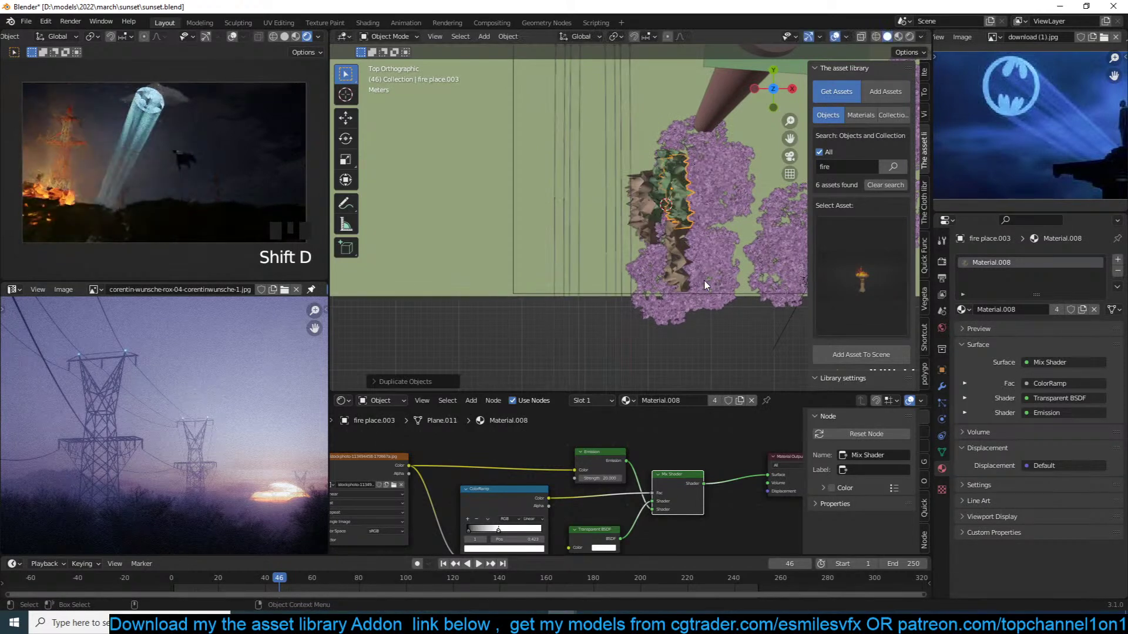
# In the camera view, stretch the newest fire copy about 1.24 times along the Z axis
pyautogui.press('KP_0')
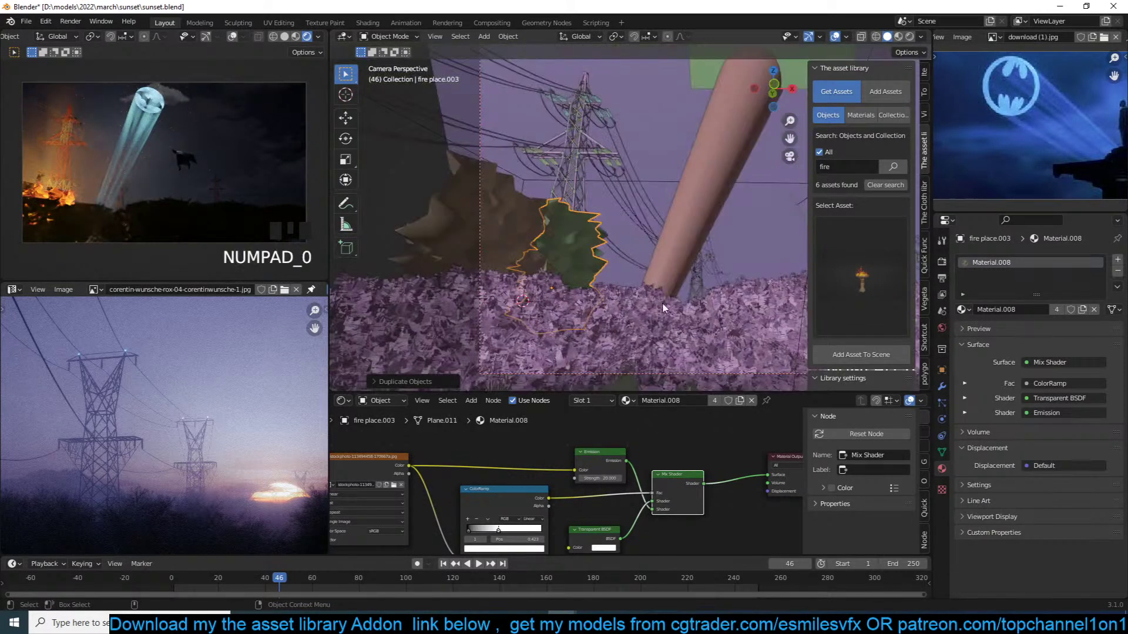
pyautogui.moveTo(544, 483); pyautogui.dragTo(653, 454, button='middle')
pyautogui.press('s')
pyautogui.press('z')
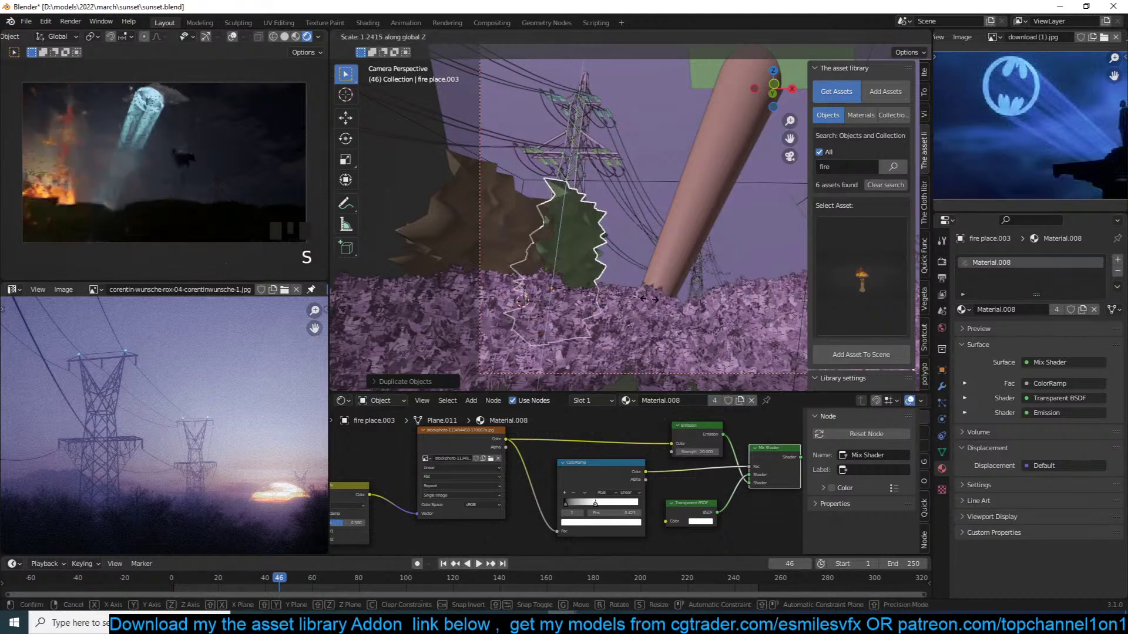
pyautogui.click(649, 299)
pyautogui.moveTo(564, 498)
pyautogui.mouseDown(button='middle')
pyautogui.moveTo(682, 483)
pyautogui.moveTo(667, 480)
pyautogui.moveTo(692, 494)
pyautogui.mouseUp(button='middle')
# Set the newest fire copy's Displace strength to 0.5 and stretch the copy taller along Z
pyautogui.click(941, 387)
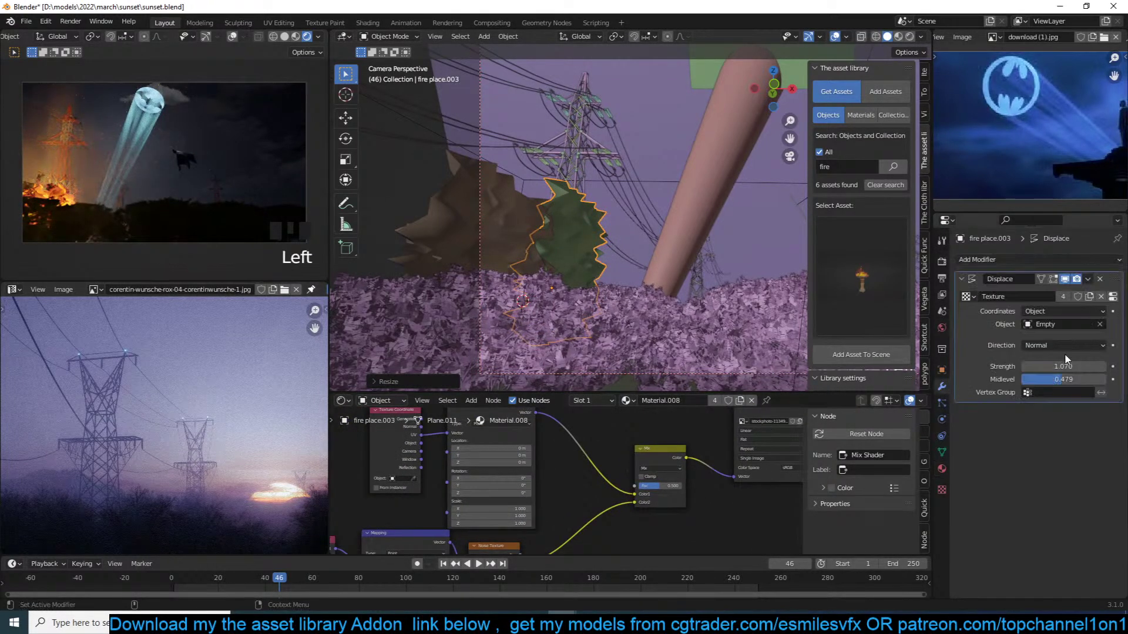
pyautogui.click(1071, 366)
pyautogui.write('0.5')
pyautogui.press('Return')
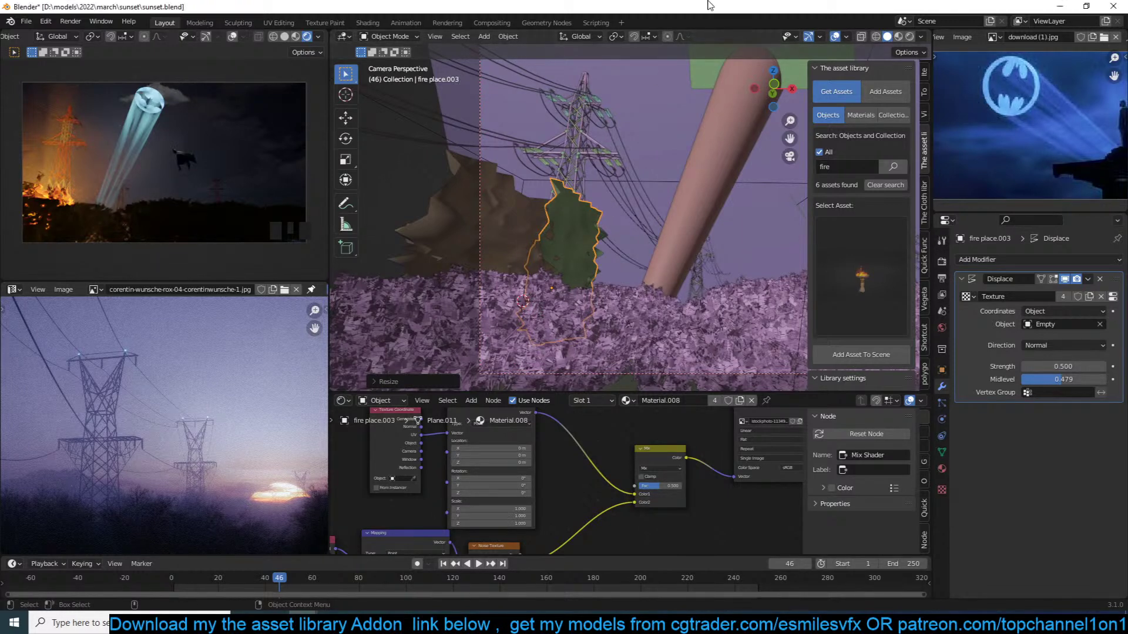
pyautogui.press('s')
pyautogui.press('z')
pyautogui.click(630, 109)
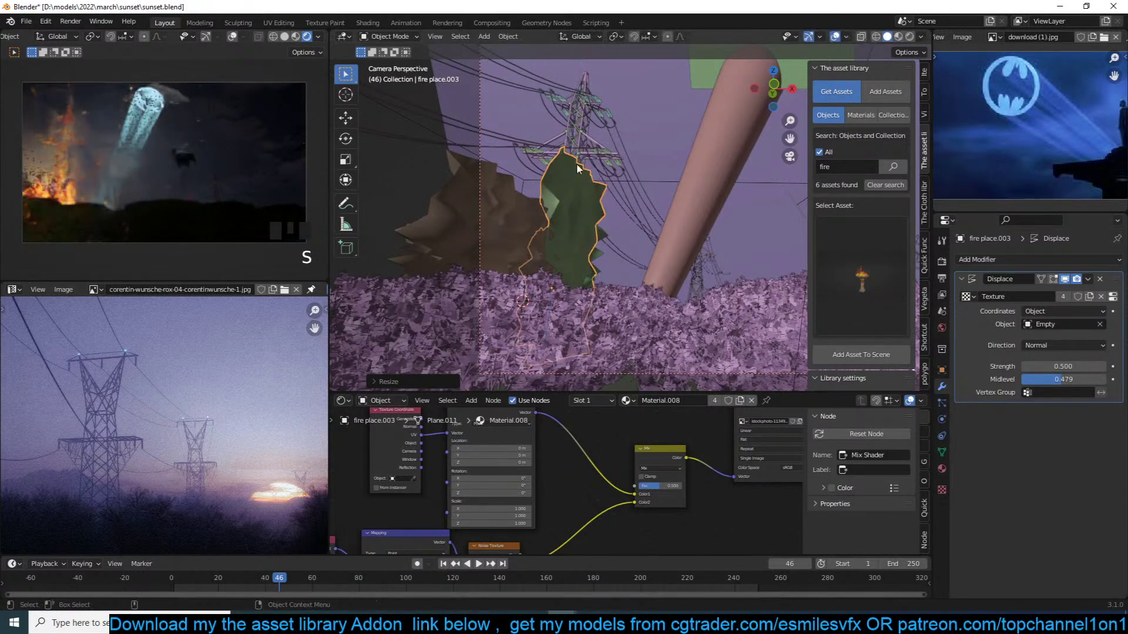
# Delete the original large fire plane in front of the copies
pyautogui.click(518, 210)
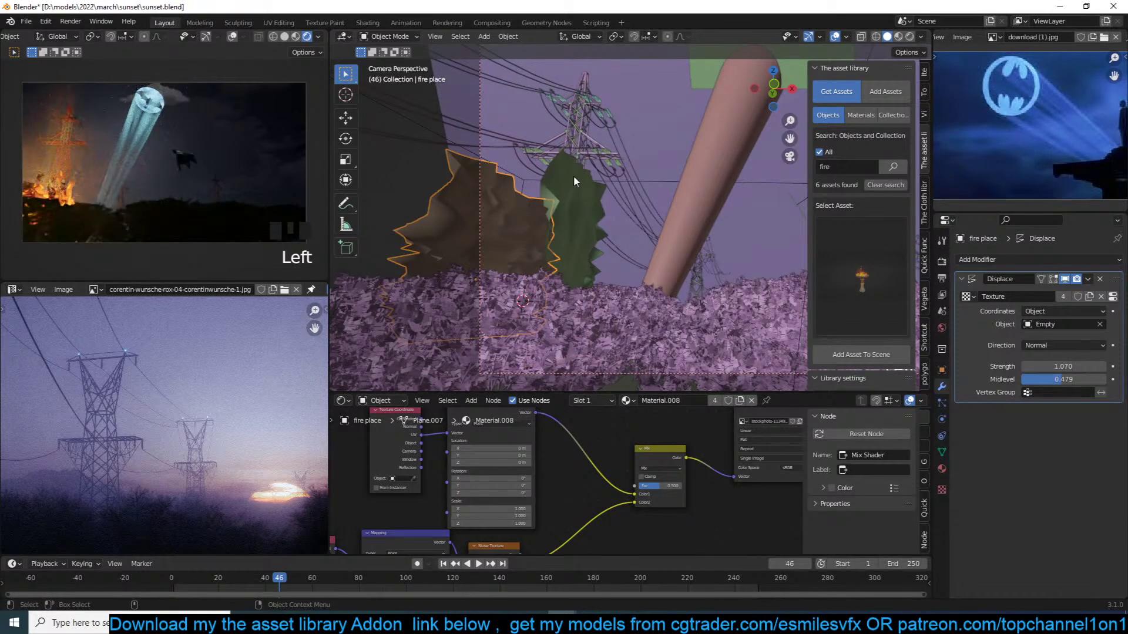
pyautogui.press('x')
pyautogui.press('c')
pyautogui.press('x')
# Set the fire material's Emission strength to 50, deselect everything and save the file
pyautogui.click(583, 234)
pyautogui.scroll(-3, 690, 486)
pyautogui.moveTo(691, 489); pyautogui.dragTo(552, 500, button='middle')
pyautogui.scroll(2, 616, 494)
pyautogui.moveTo(775, 479); pyautogui.dragTo(566, 477, button='middle')
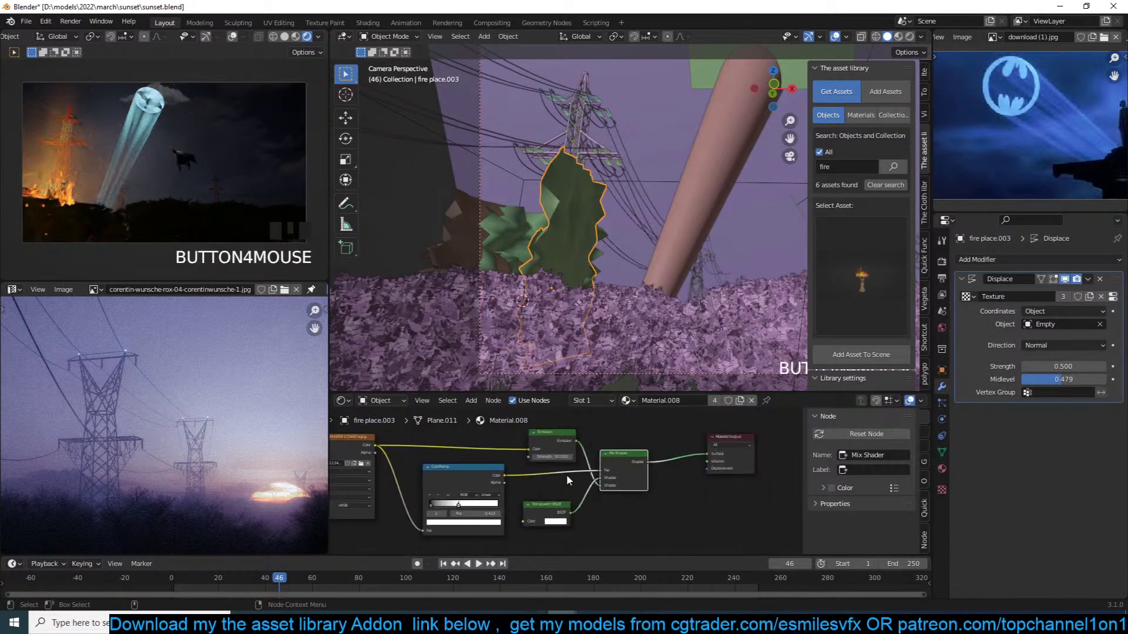
pyautogui.scroll(3, 565, 477)
pyautogui.click(548, 451)
pyautogui.write('50')
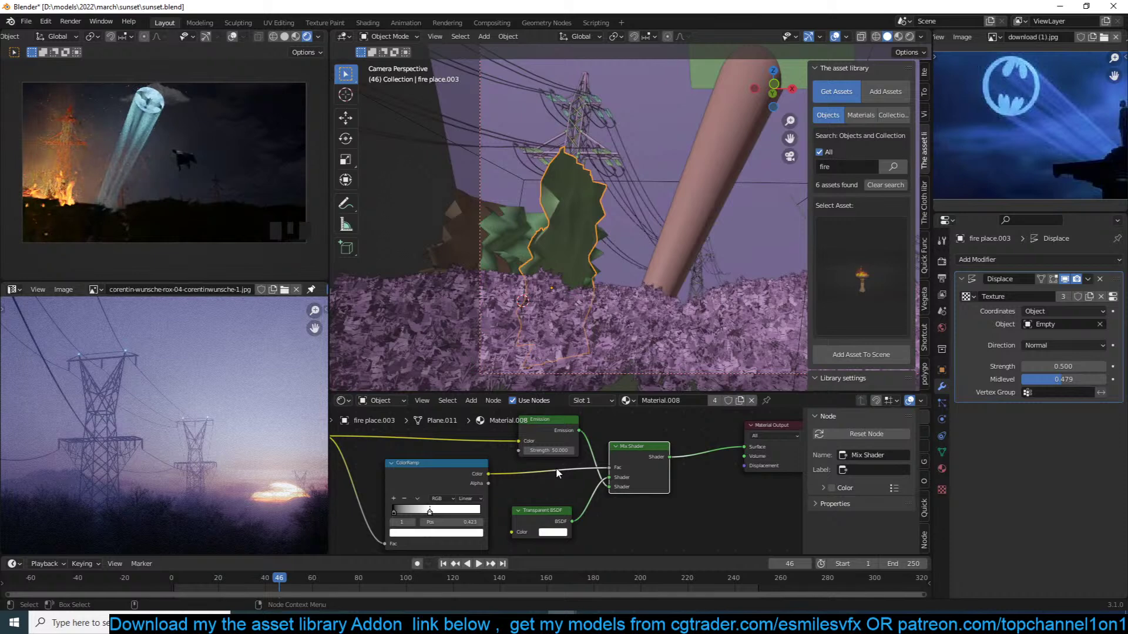
pyautogui.hotkey('ctrl', 's')
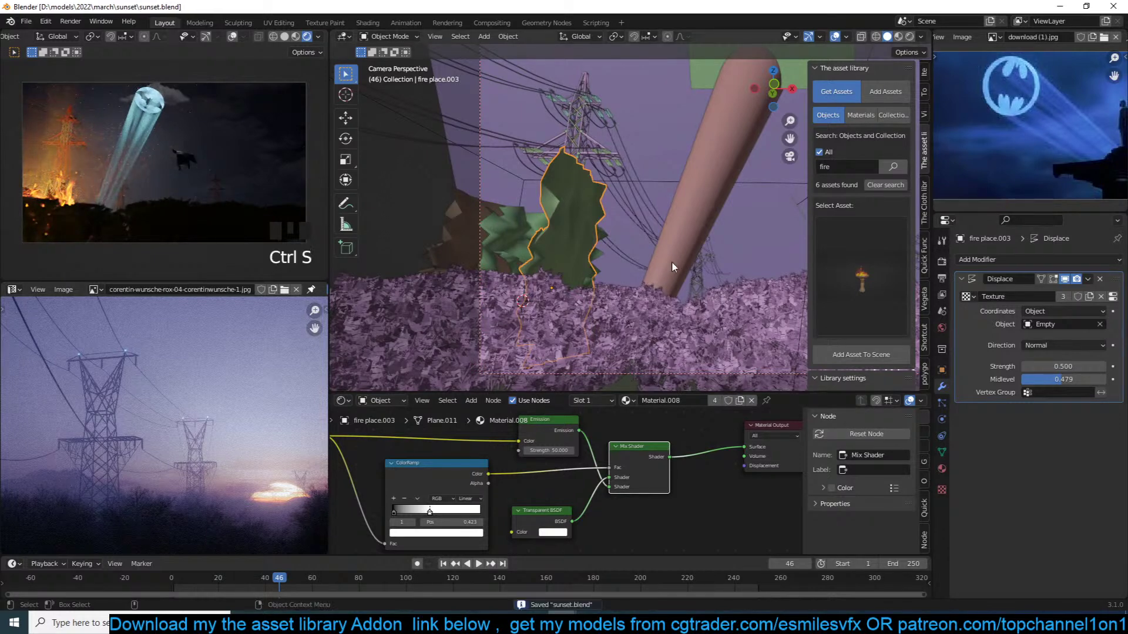
pyautogui.hotkey('alt', 'a')
pyautogui.hotkey('ctrl', 's')
pyautogui.scroll(-3, 668, 279)
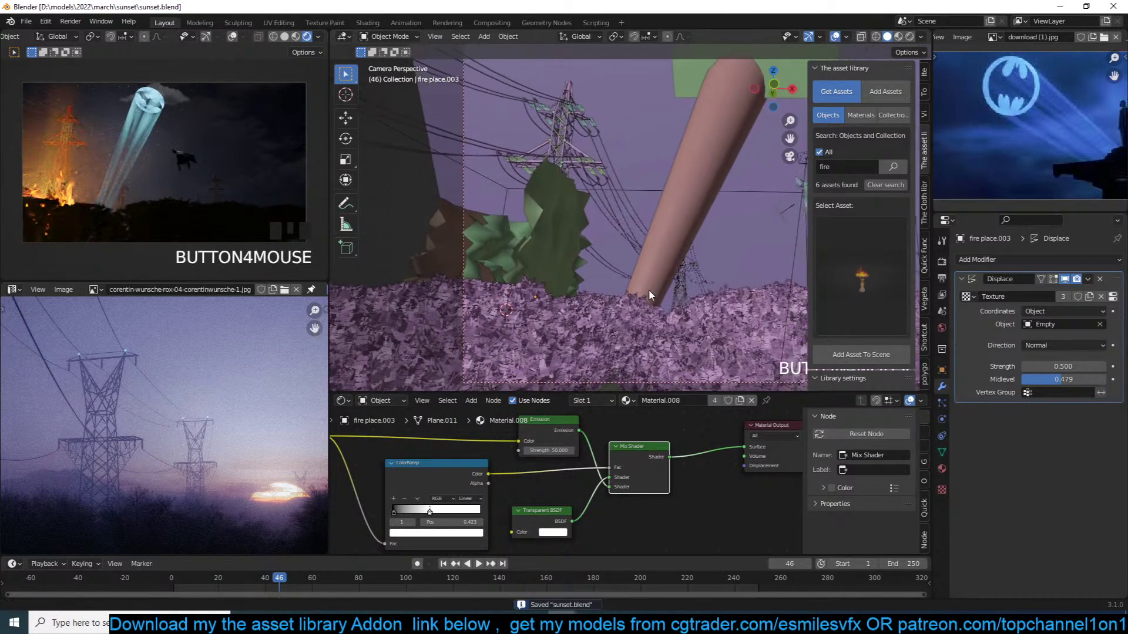
pyautogui.scroll(-1, 642, 295)
pyautogui.keyDown('shift'); pyautogui.moveTo(642, 295); pyautogui.dragTo(608, 275, button='middle'); pyautogui.keyUp('shift')
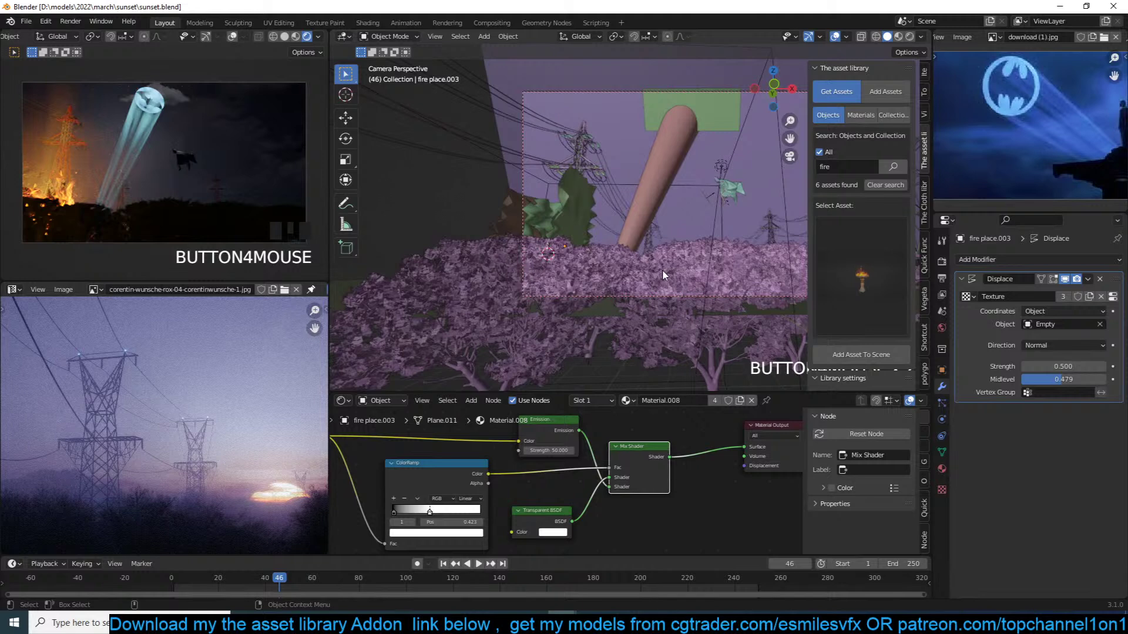
pyautogui.click(304, 623)
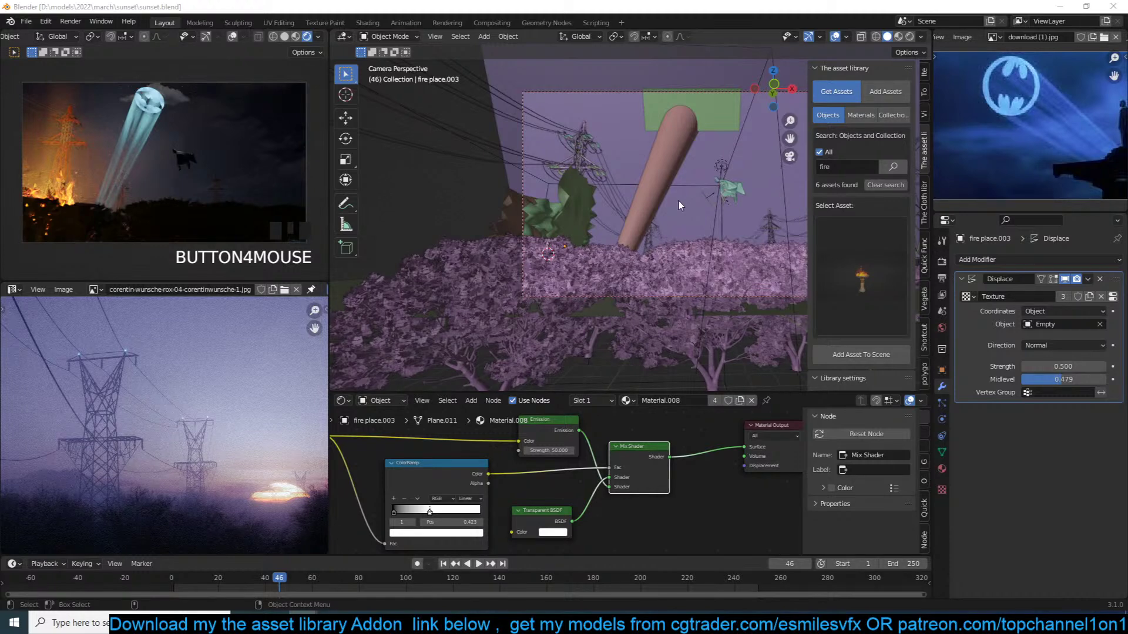
# Put the flying figure's armature in Pose Mode and rotate the left upper arm bone forward, out in front of the cape
pyautogui.scroll(4, 555, 251)
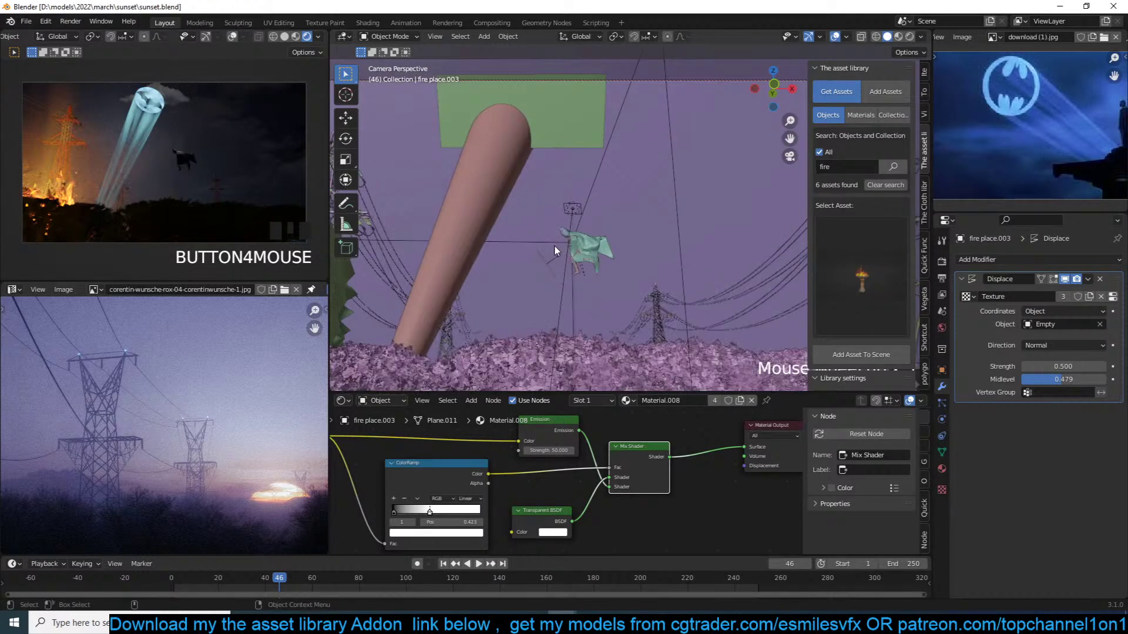
pyautogui.scroll(8, 555, 251)
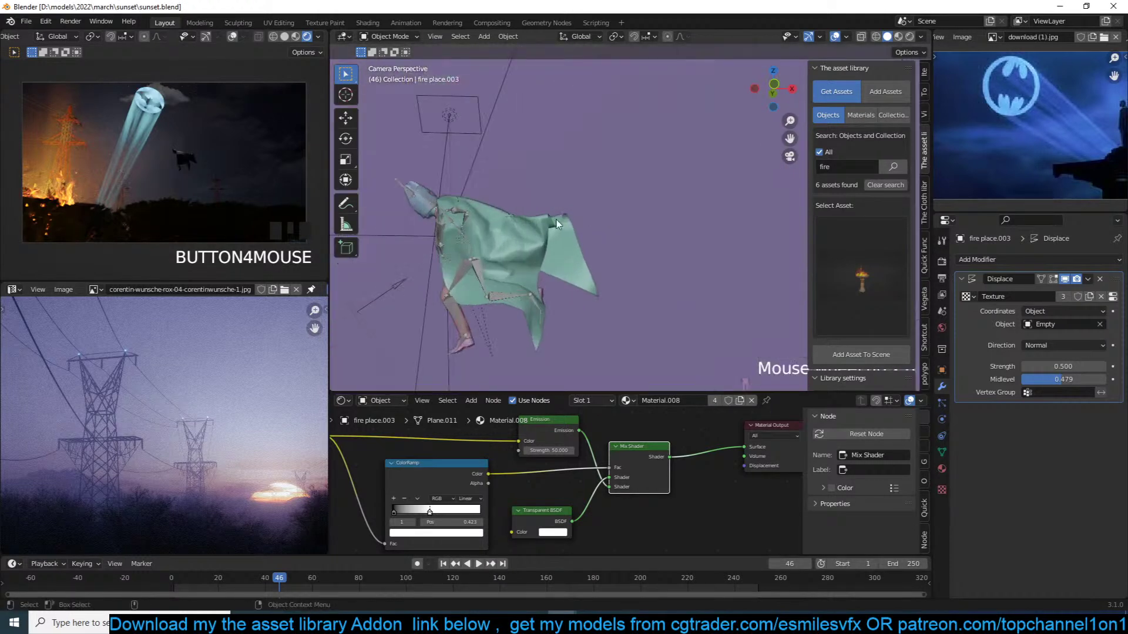
pyautogui.click(591, 246)
pyautogui.click(592, 246)
pyautogui.click(591, 246)
pyautogui.hotkey('ctrl', 'Tab')
pyautogui.click(559, 263)
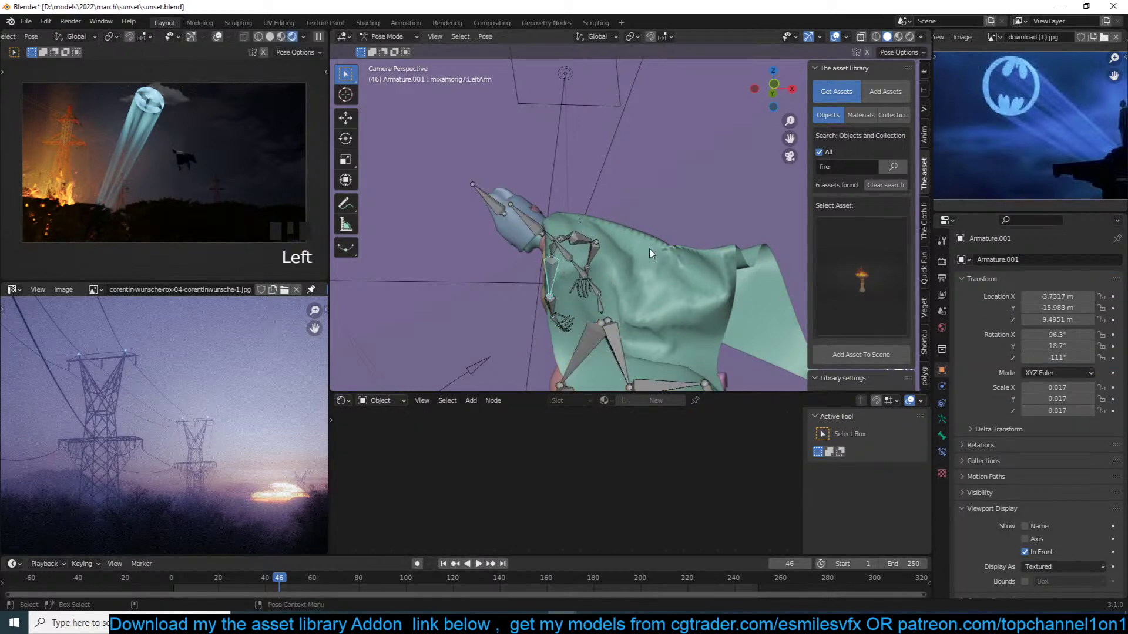
pyautogui.press('r')
pyautogui.click(592, 388)
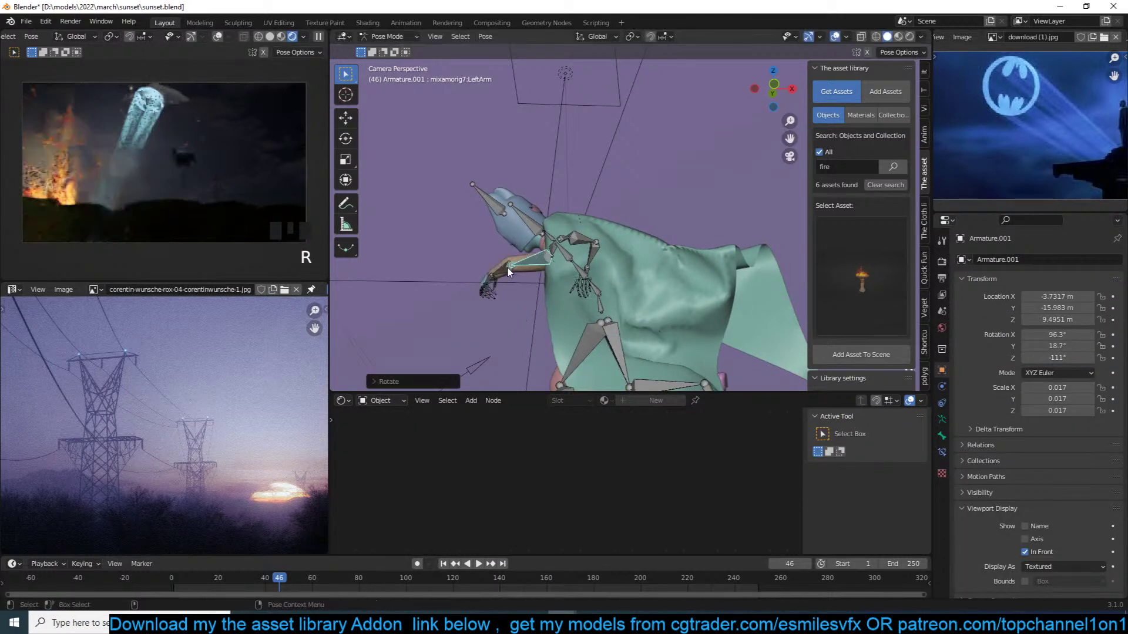
# Rotate the right upper arm bone forward so that the hand reaches ahead near the figure's head
pyautogui.click(601, 249)
pyautogui.click(587, 244)
pyautogui.press('r')
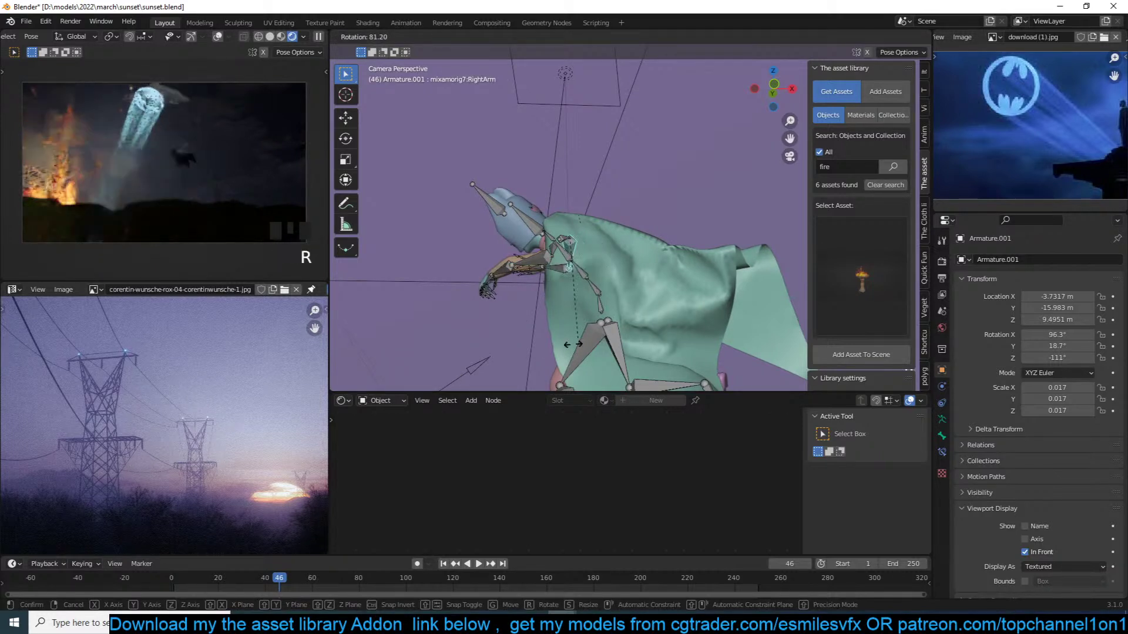
pyautogui.click(521, 350)
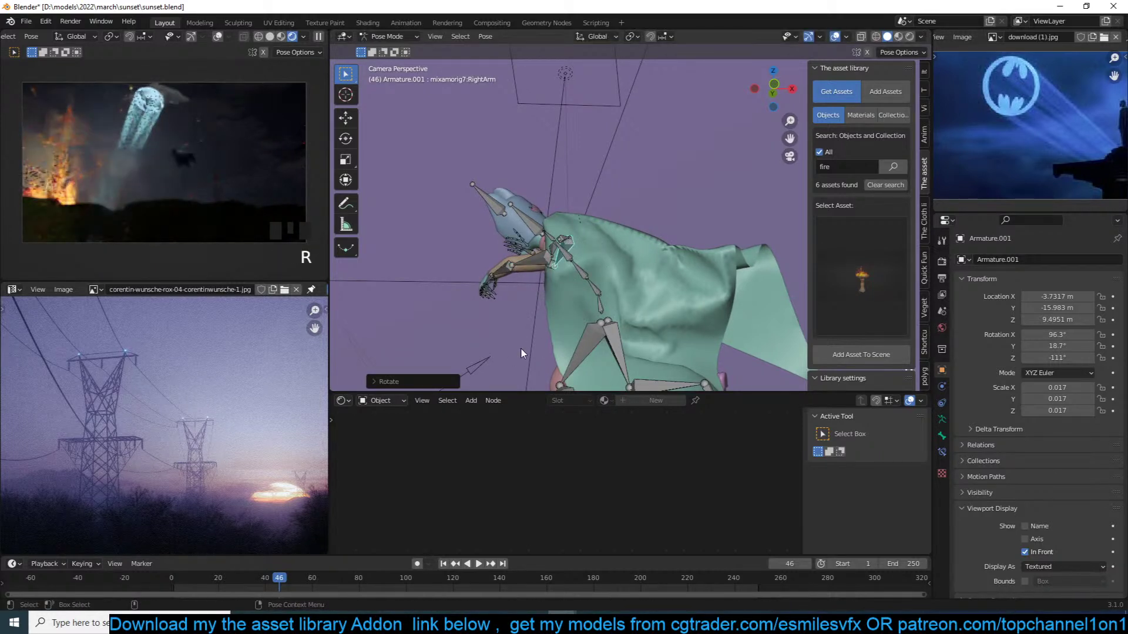
# Freely rotate the left upper arm bone so that the hand reaches further out ahead of the figure
pyautogui.click(547, 257)
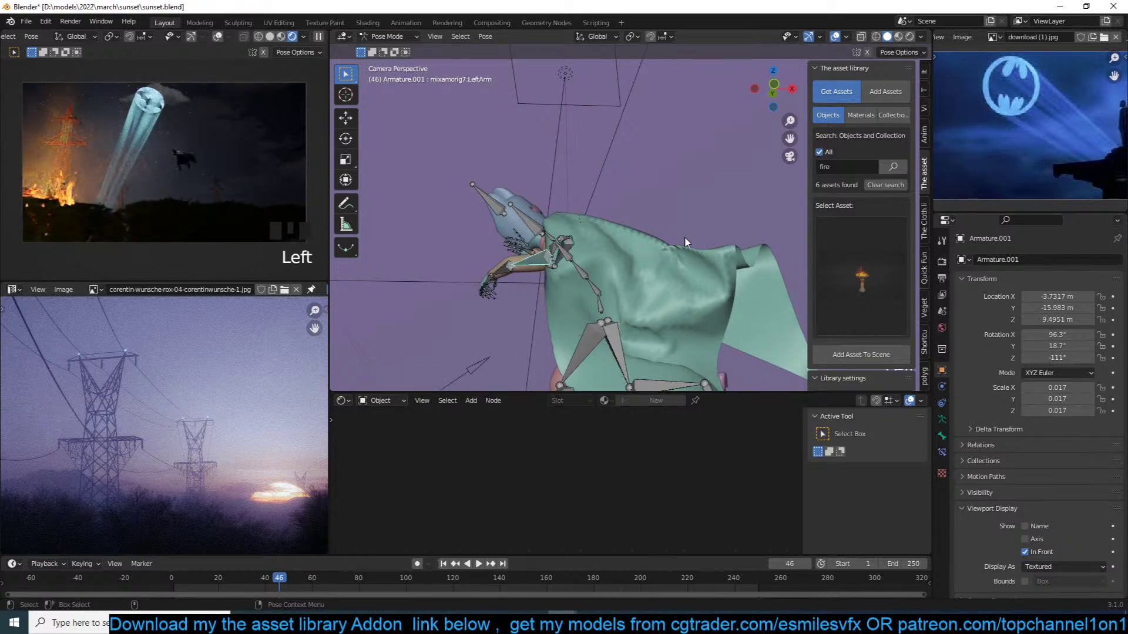
pyautogui.press('r')
pyautogui.press('r')
pyautogui.click(614, 251)
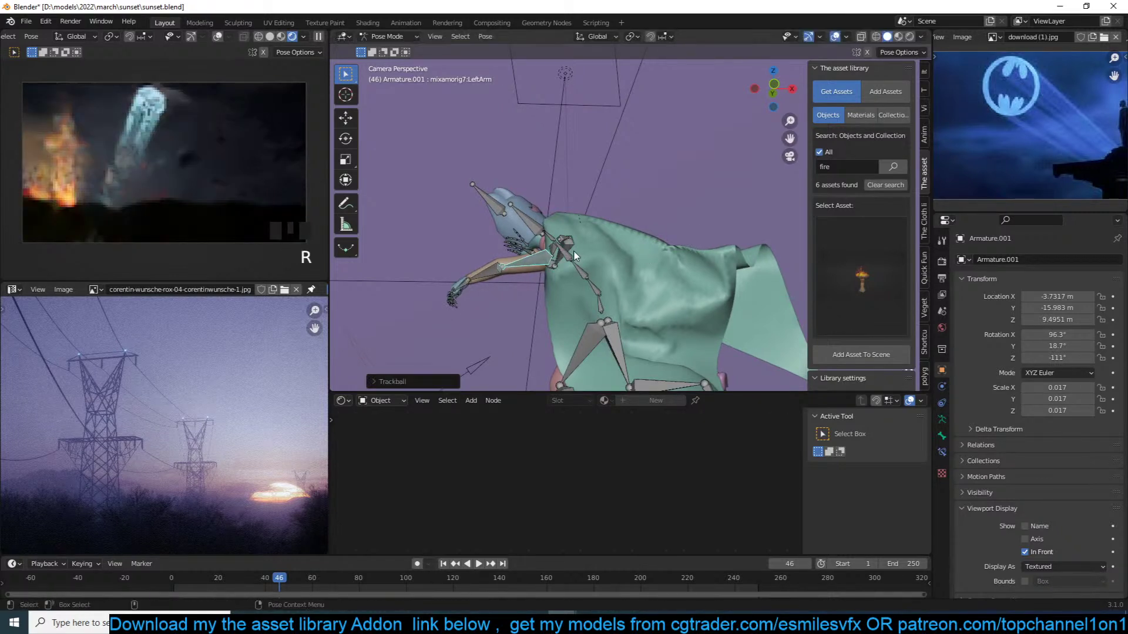
# Freely rotate the left shoulder bone so that the folded arm swings out of the cape and points forward
pyautogui.press('KP_Decimal')
pyautogui.scroll(-5, 574, 251)
pyautogui.press('`')
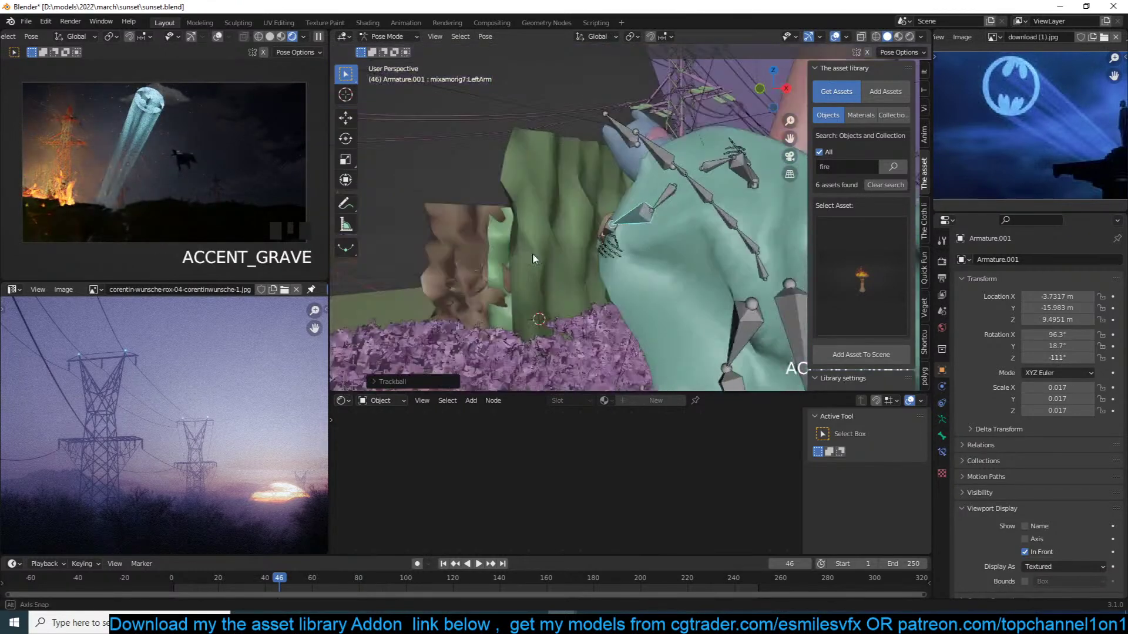
pyautogui.scroll(-7, 577, 234)
pyautogui.scroll(-3, 511, 284)
pyautogui.scroll(4, 511, 283)
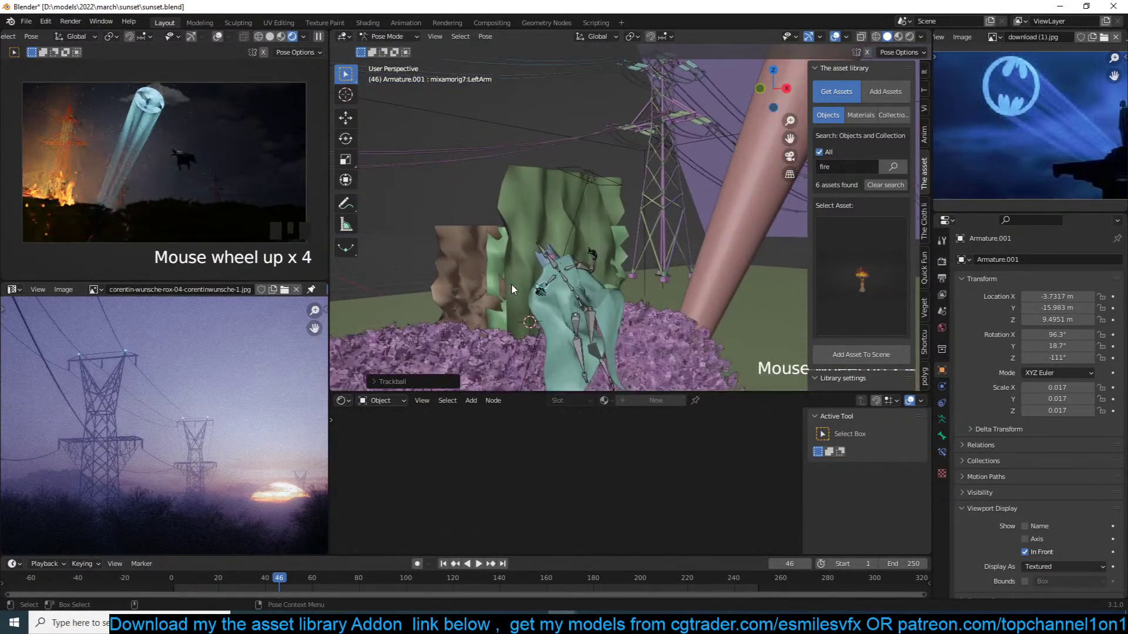
pyautogui.press('KP_Decimal')
pyautogui.scroll(-4, 562, 266)
pyautogui.press('`')
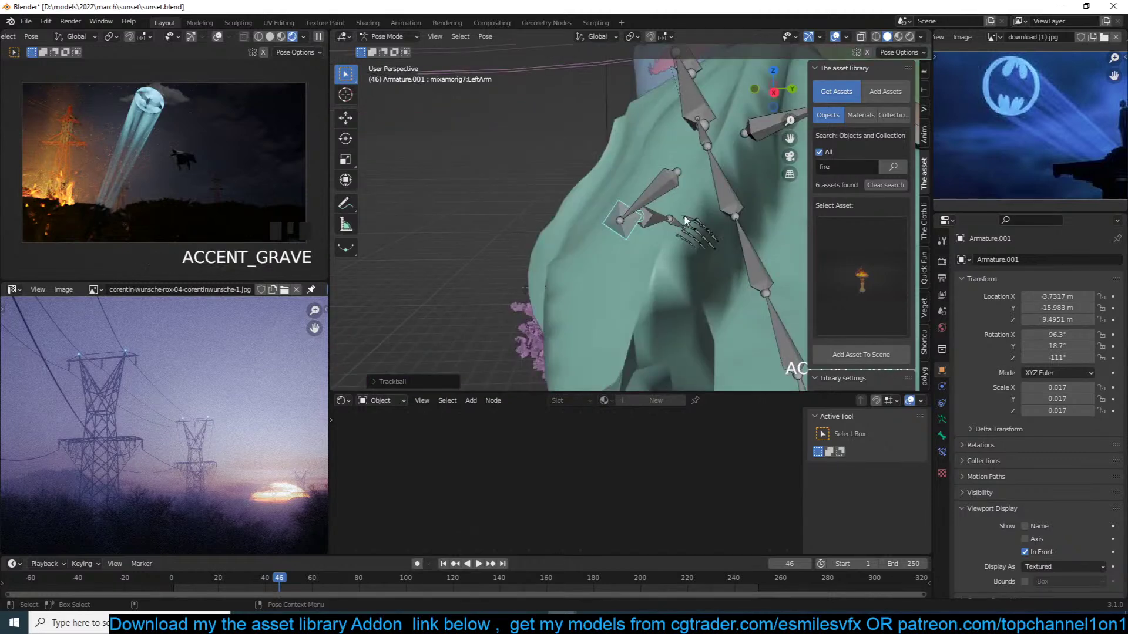
pyautogui.click(668, 212)
pyautogui.click(661, 184)
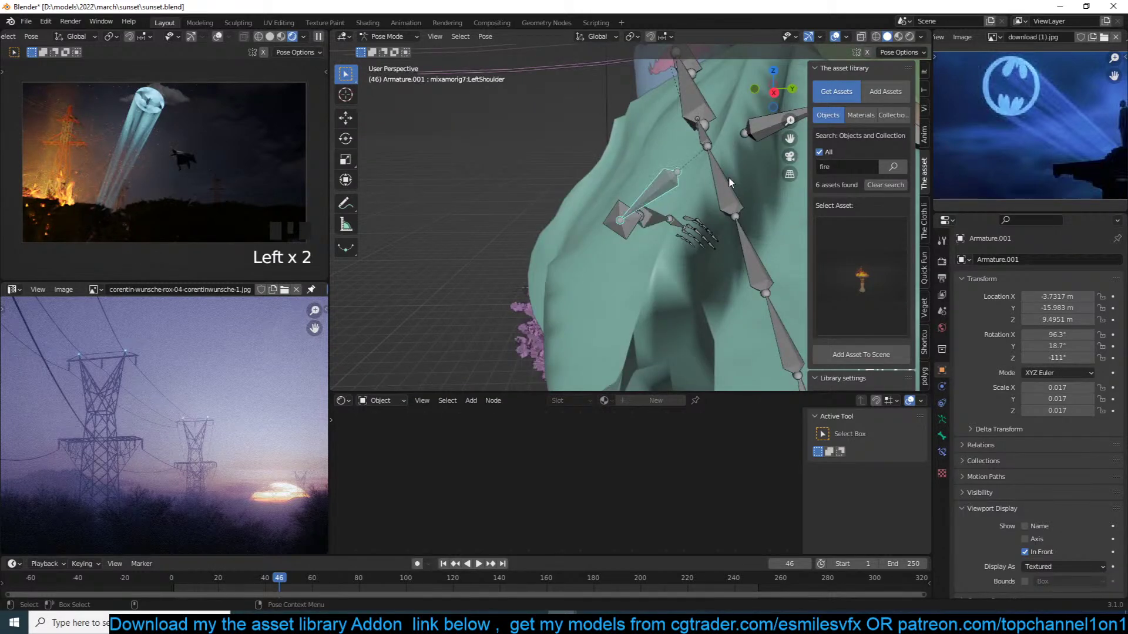
pyautogui.press('r')
pyautogui.press('r')
pyautogui.click(721, 194)
# Rotate the left shoulder bone to raise the arm beside the head, return to Object Mode and save the file
pyautogui.press('`')
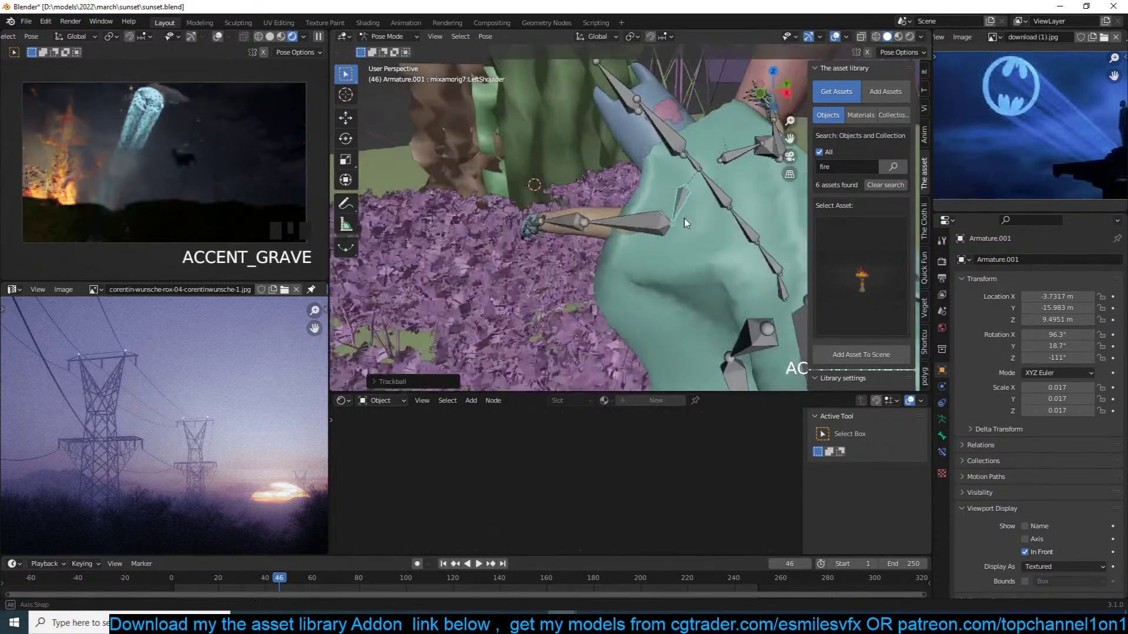
pyautogui.press('r')
pyautogui.click(674, 230)
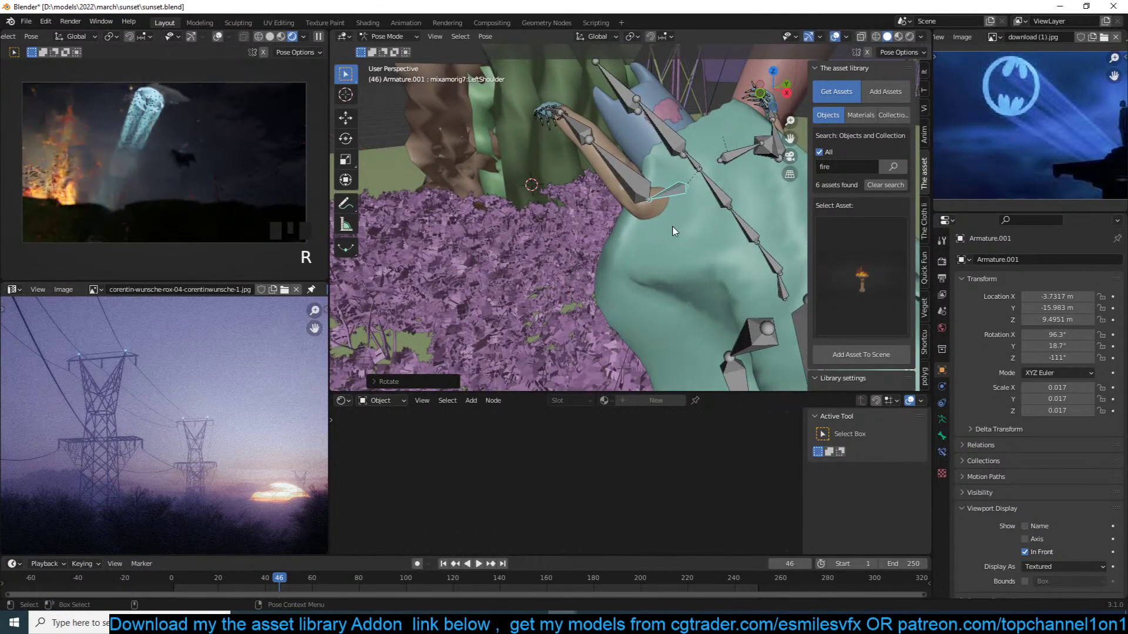
pyautogui.hotkey('ctrl', 'Tab')
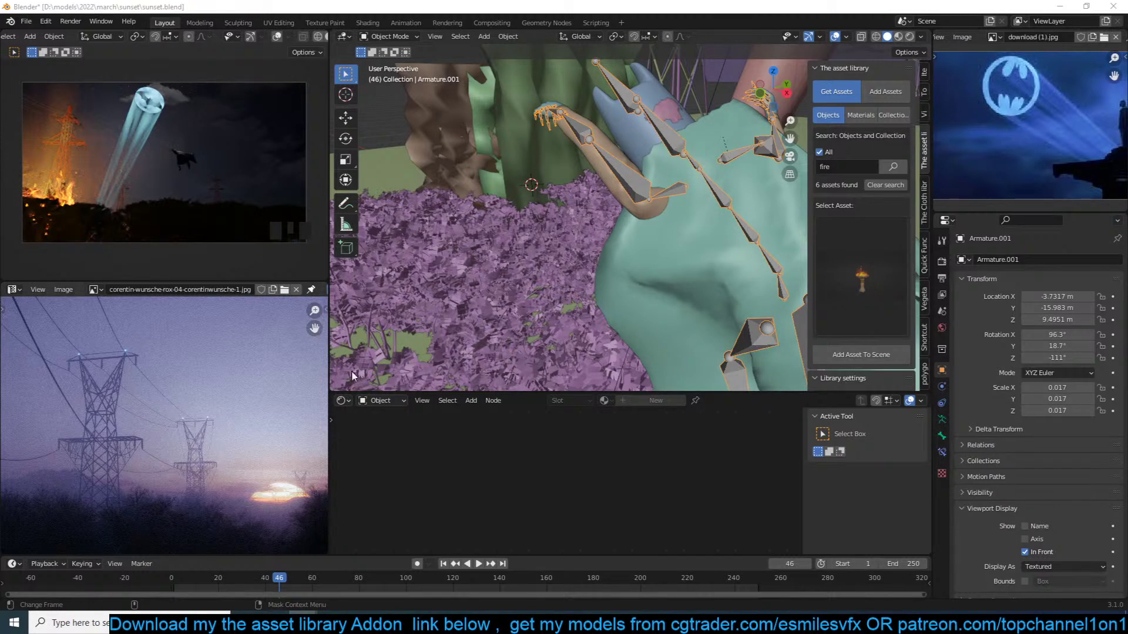
pyautogui.scroll(2, 516, 279)
pyautogui.click(517, 279)
pyautogui.hotkey('ctrl', 's')
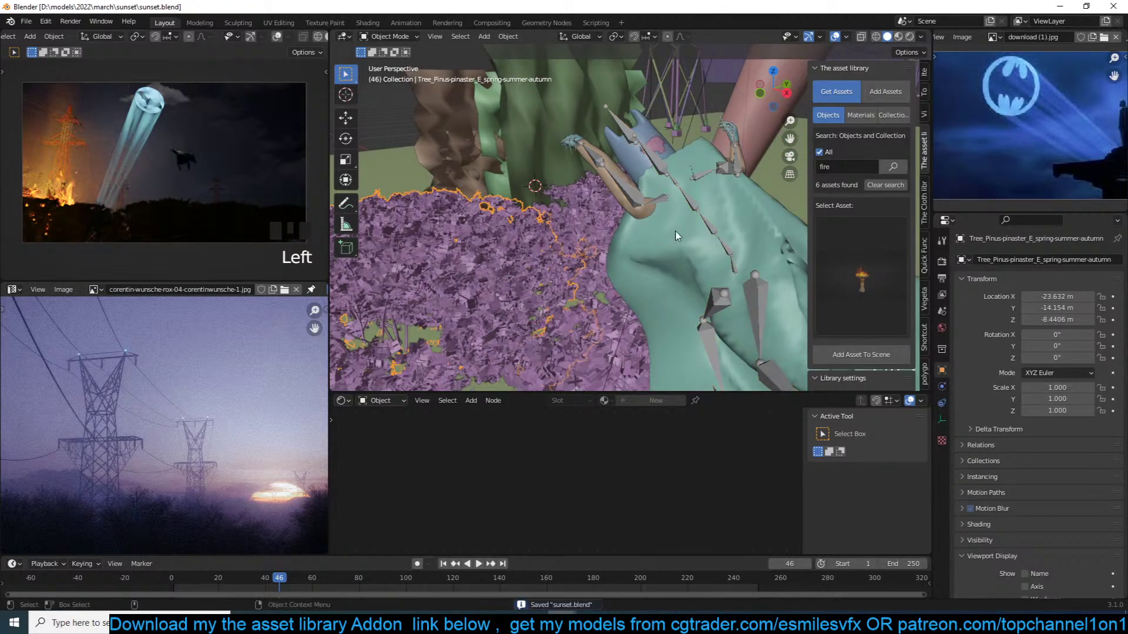
# Refine the left shoulder bone's free rotation in Pose Mode, return to Object Mode and deselect everything
pyautogui.click(658, 203)
pyautogui.hotkey('ctrl', 'Tab')
pyautogui.moveTo(658, 203); pyautogui.dragTo(700, 186, button='middle')
pyautogui.press('r')
pyautogui.press('r')
pyautogui.click(669, 204)
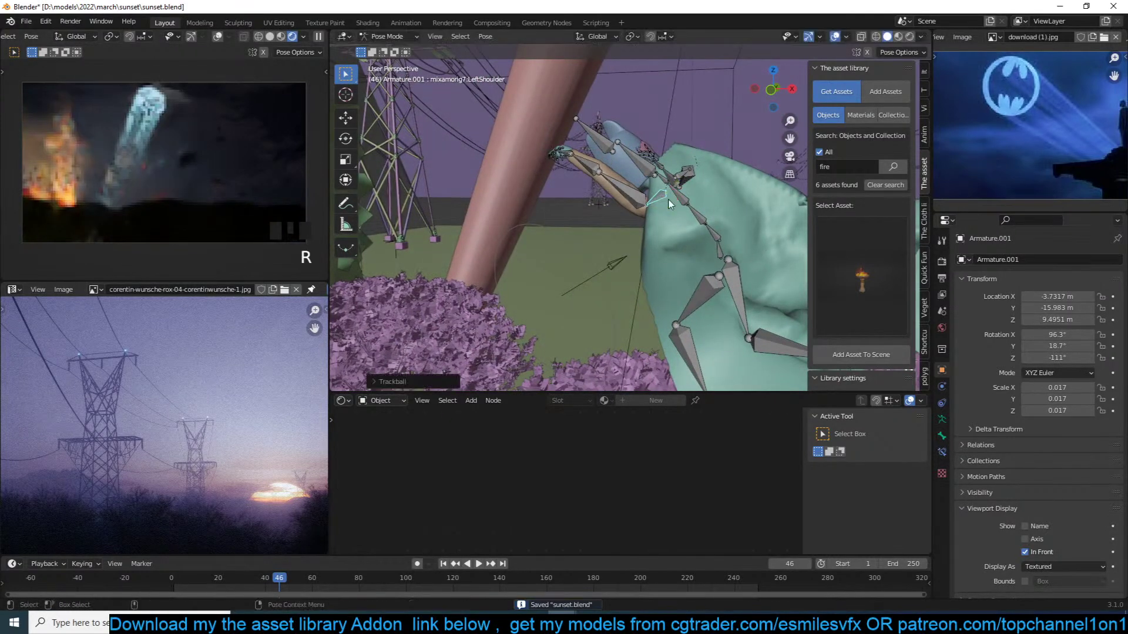
pyautogui.hotkey('ctrl', 'Tab')
pyautogui.hotkey('alt', 'a')
# Change the Emission color of the light beam cylinder's Material.002 to an almost pure white
pyautogui.click(506, 214)
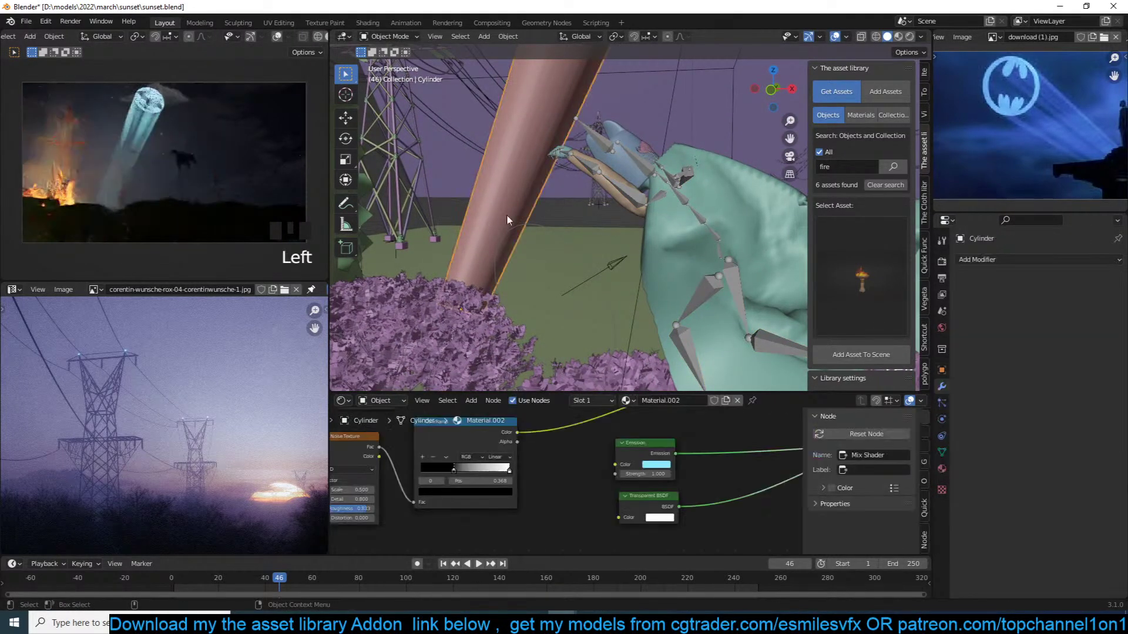
pyautogui.click(656, 464)
pyautogui.click(659, 391)
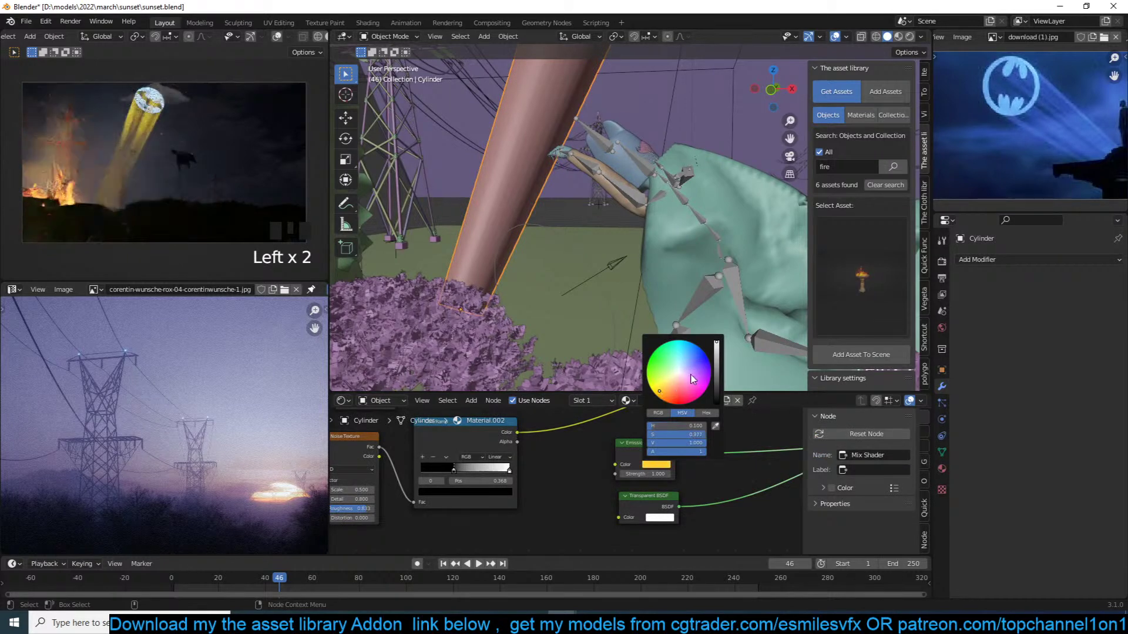
pyautogui.click(678, 371)
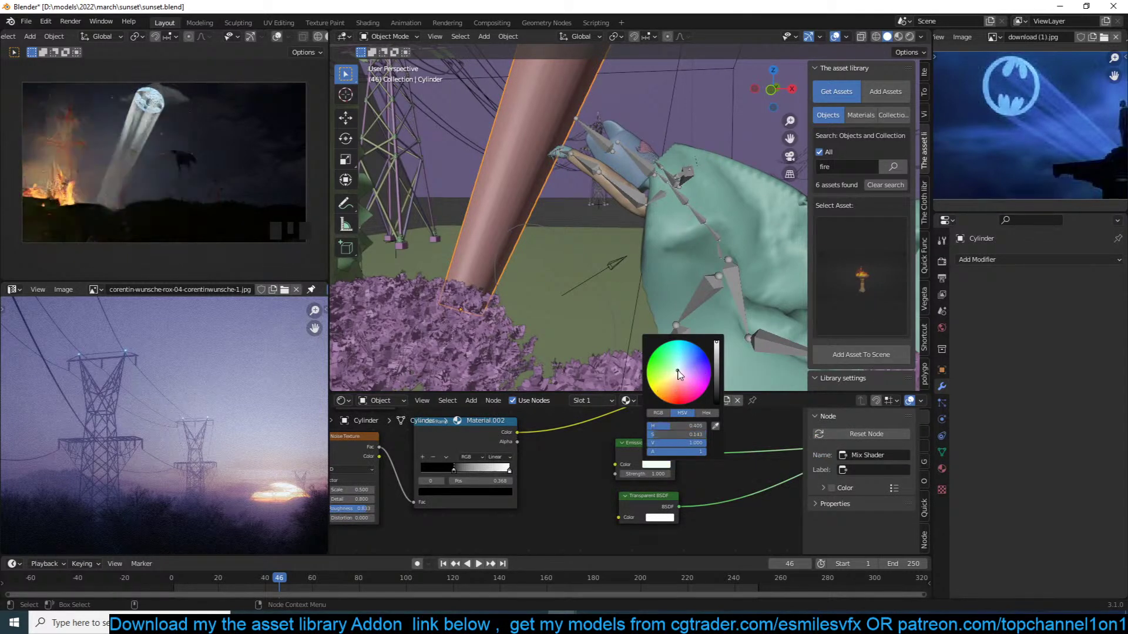
# Set the Emission color of the beam cylinder's second material, Material.003, to a very pale bluish white
pyautogui.scroll(-5, 625, 72)
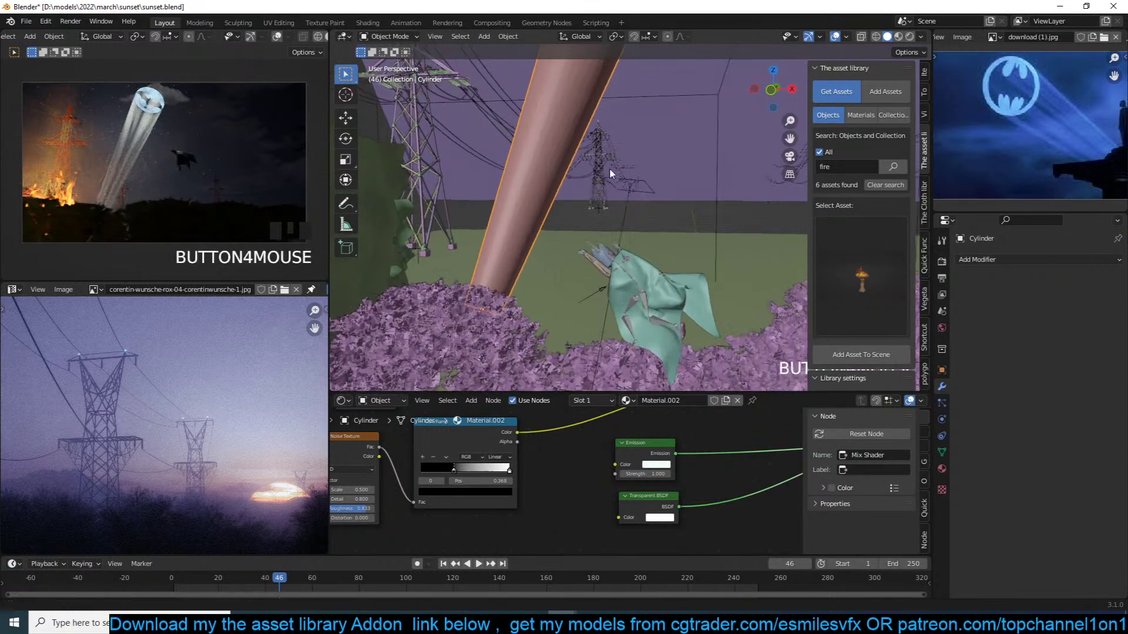
pyautogui.scroll(-13, 619, 158)
pyautogui.click(646, 137)
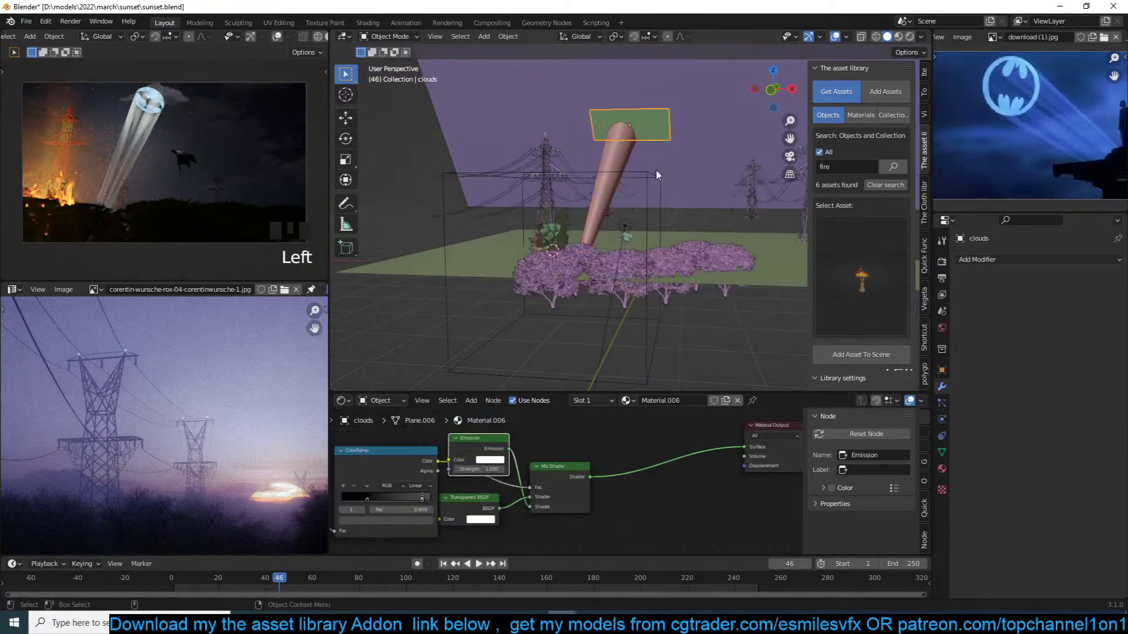
pyautogui.scroll(4, 556, 413)
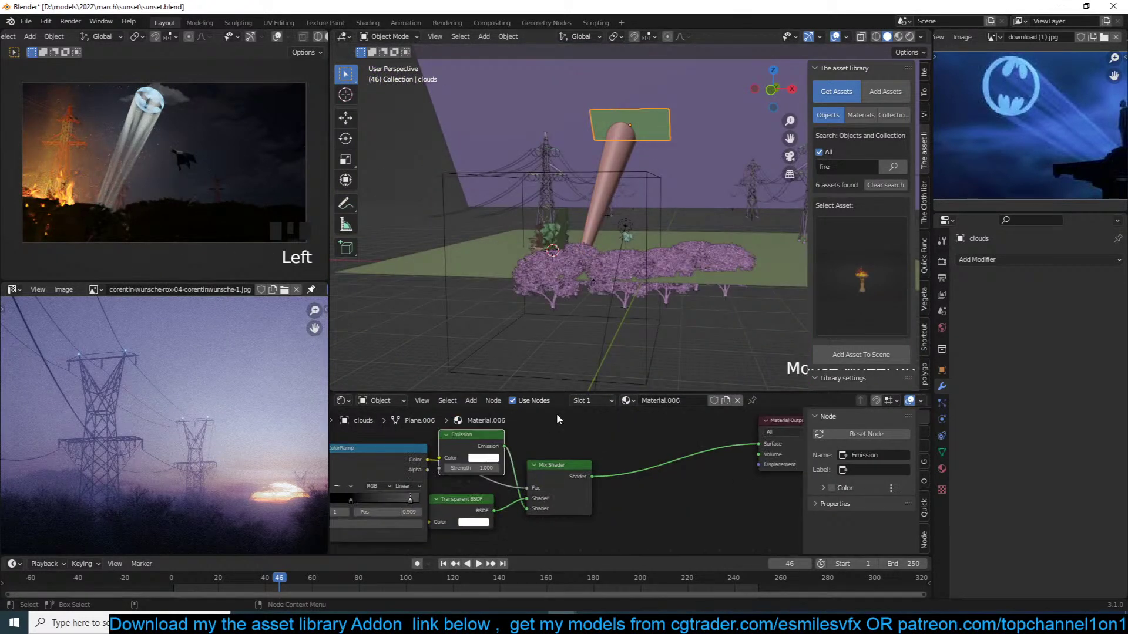
pyautogui.click(616, 178)
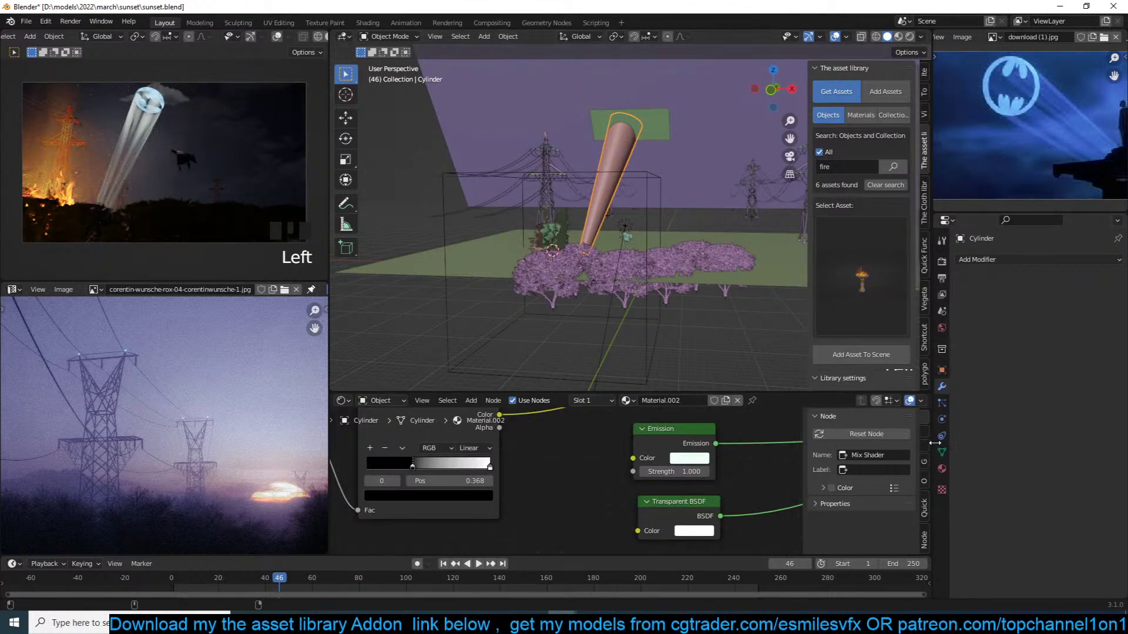
pyautogui.click(946, 469)
pyautogui.click(1014, 266)
pyautogui.click(986, 273)
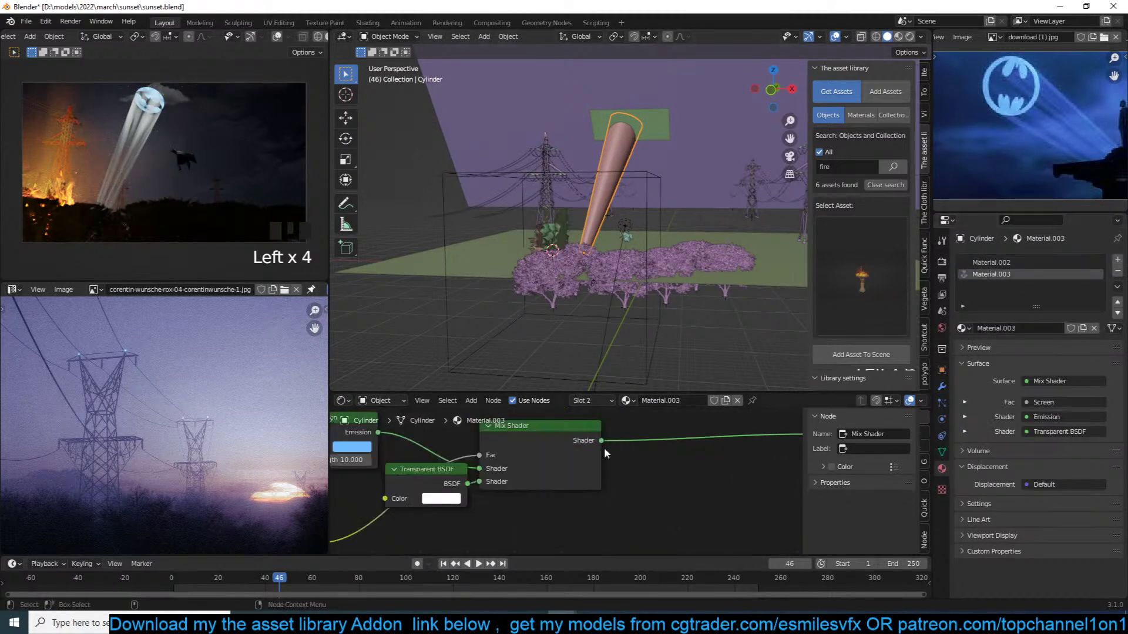
pyautogui.moveTo(439, 498); pyautogui.dragTo(545, 511, button='middle')
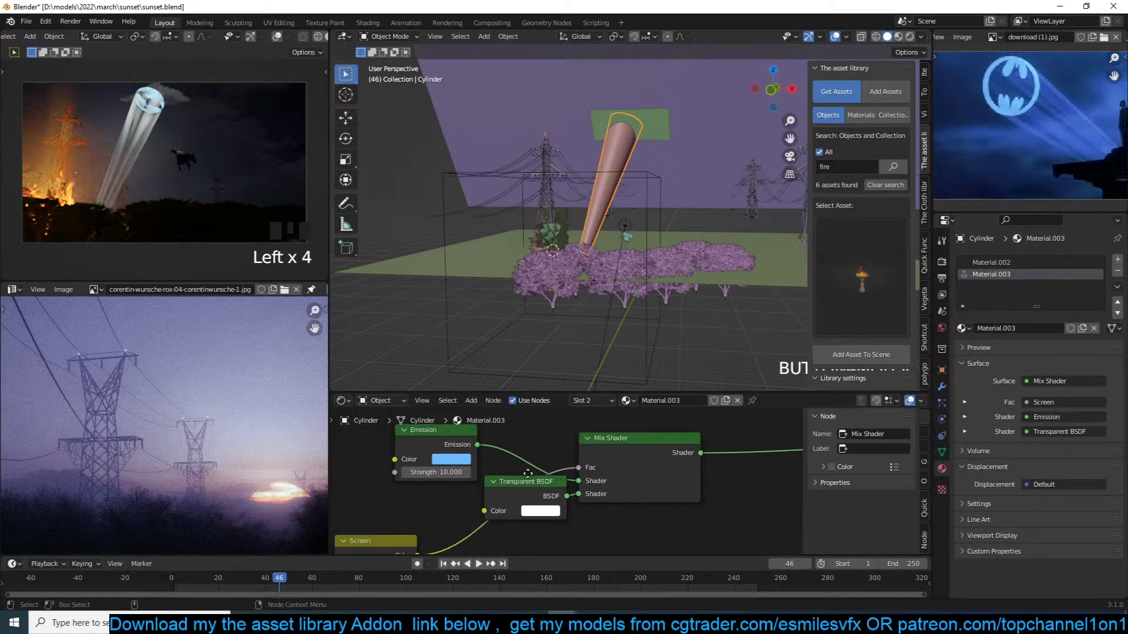
pyautogui.click(457, 458)
pyautogui.click(493, 330)
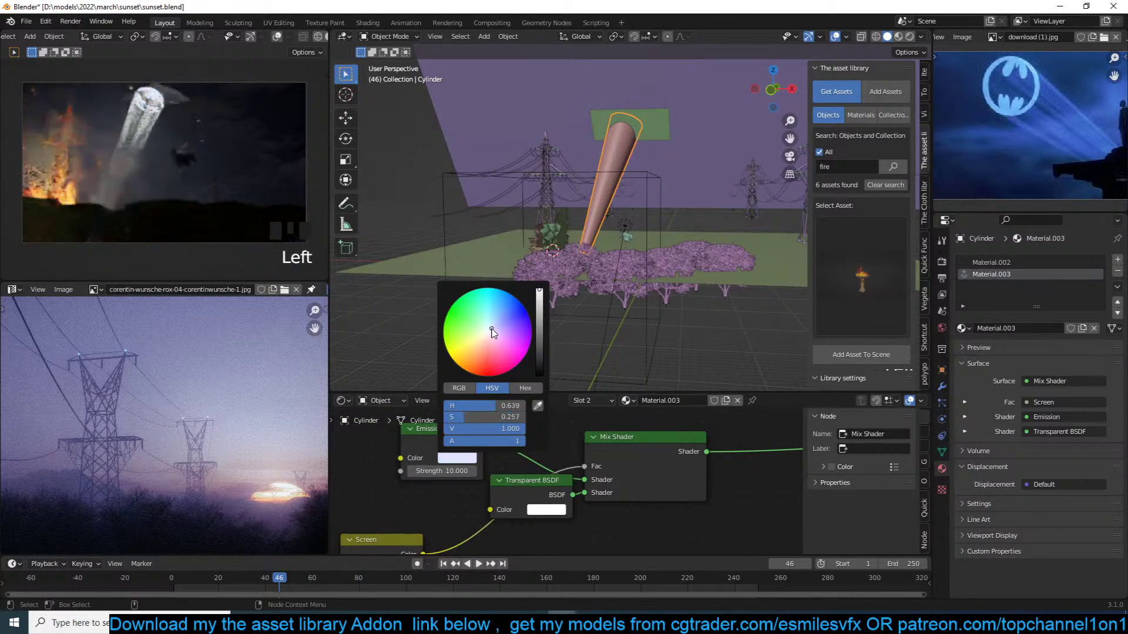
pyautogui.click(695, 323)
# Deselect everything and save the file
pyautogui.hotkey('ctrl', 's')
pyautogui.hotkey('alt', 'a')
pyautogui.scroll(-2, 682, 330)
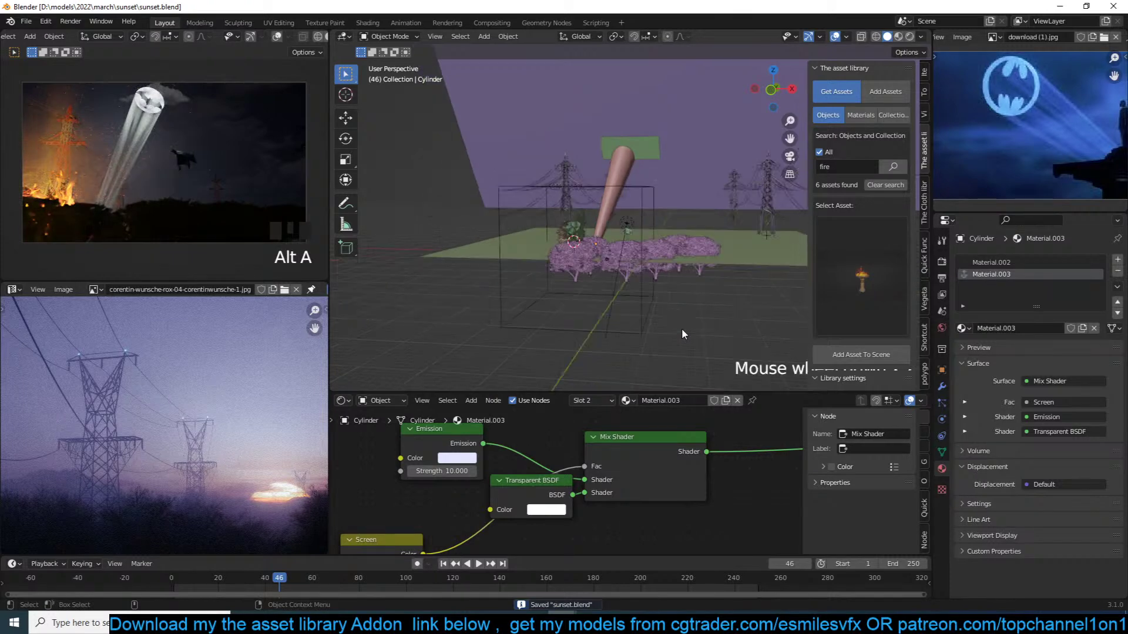
pyautogui.hotkey('ctrl', 's')
# Duplicate the area light above the flying figure, place the copy over the bushes beside the fire and tilt it towards the figure
pyautogui.scroll(5, 697, 319)
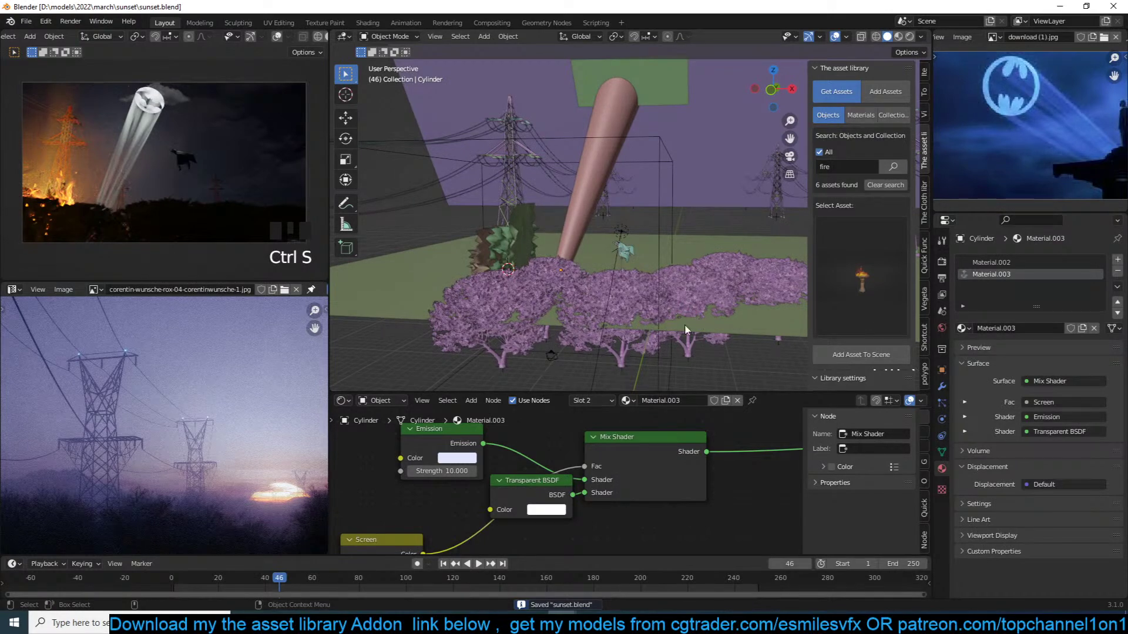
pyautogui.scroll(-2, 639, 339)
pyautogui.moveTo(639, 338); pyautogui.dragTo(684, 335, button='middle')
pyautogui.keyDown('shift'); pyautogui.moveTo(560, 325); pyautogui.dragTo(605, 339, button='middle'); pyautogui.keyUp('shift')
pyautogui.click(731, 249)
pyautogui.moveTo(730, 249); pyautogui.dragTo(708, 249, button='middle')
pyautogui.hotkey('shift', 'd')
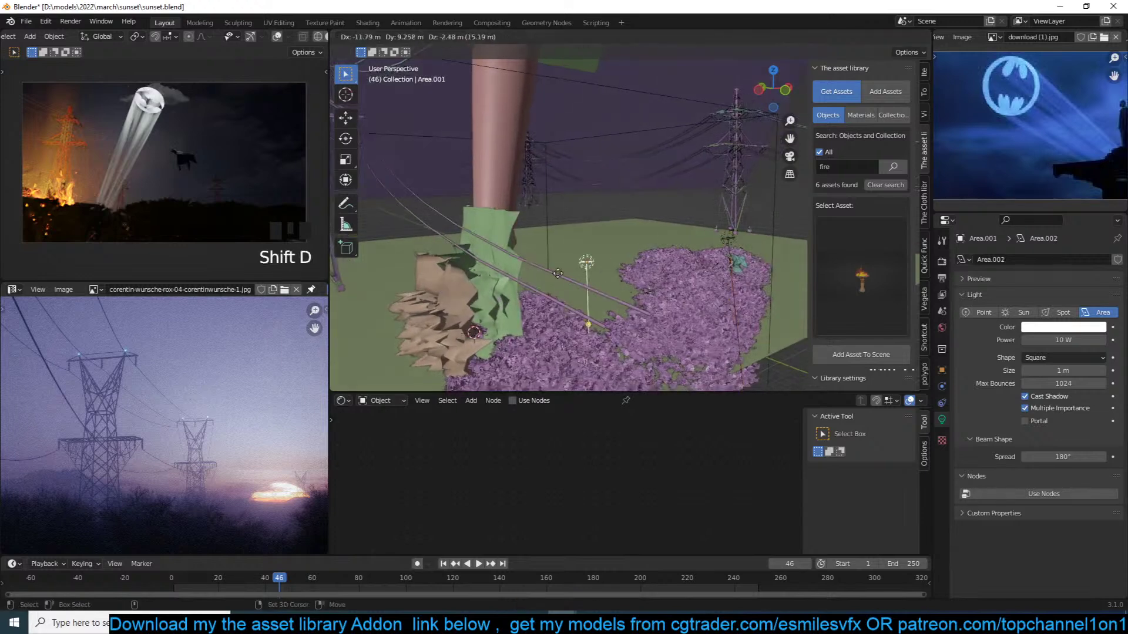
pyautogui.click(506, 286)
pyautogui.press('r')
pyautogui.click(552, 312)
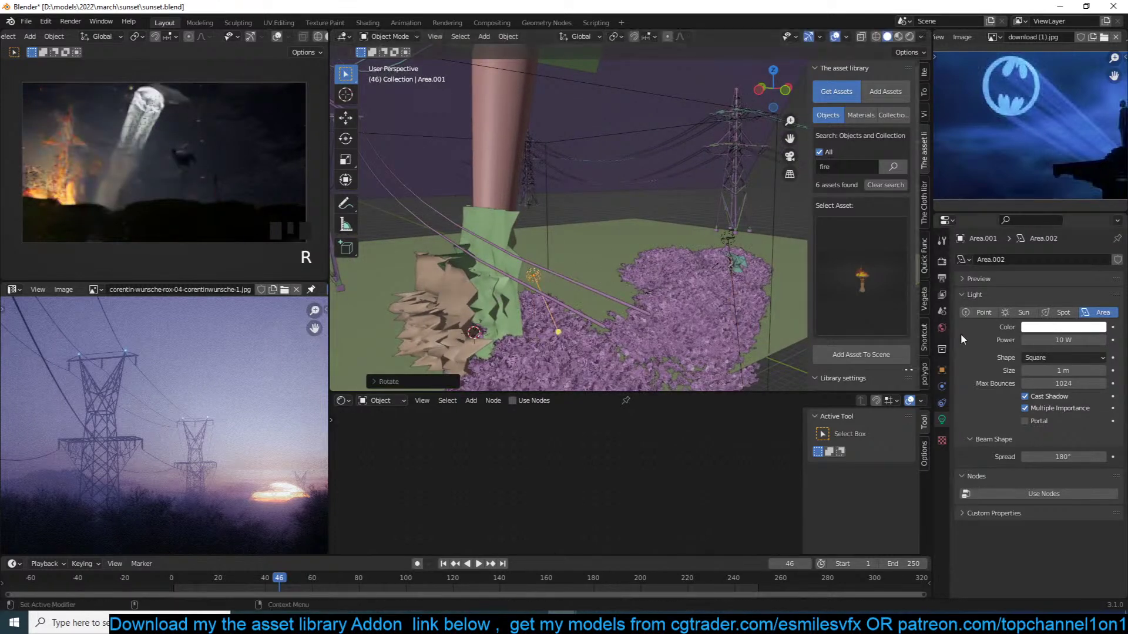
# Set the copied area light's power to 100 W and its color to yellow, save the file and deselect everything
pyautogui.doubleClick(1061, 340)
pyautogui.write('100')
pyautogui.press('Return')
pyautogui.click(1060, 329)
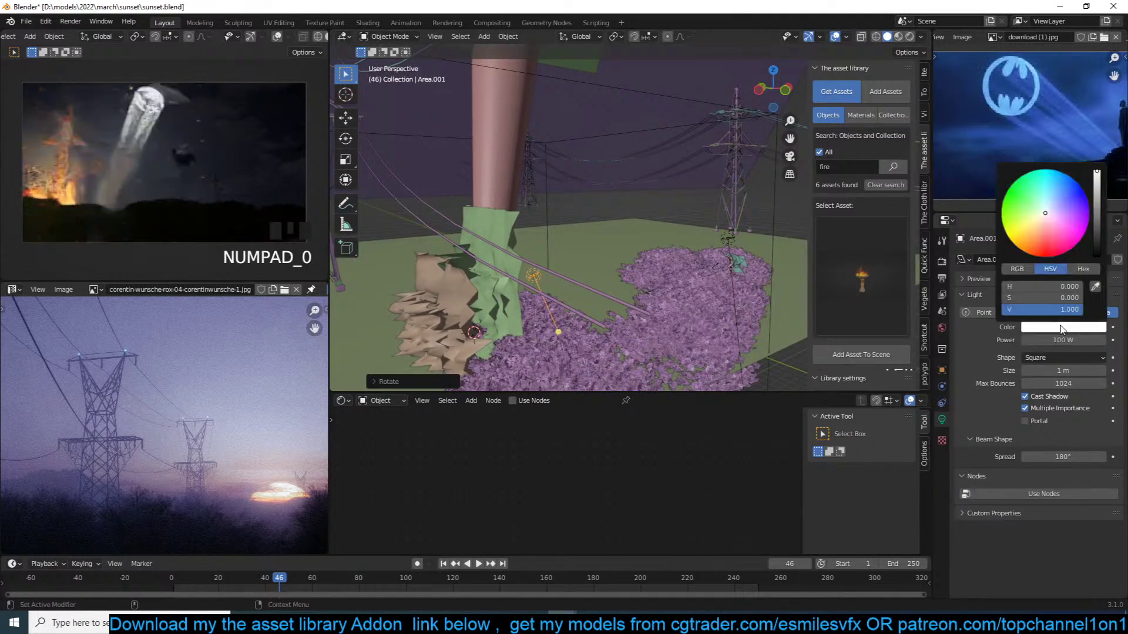
pyautogui.click(1021, 228)
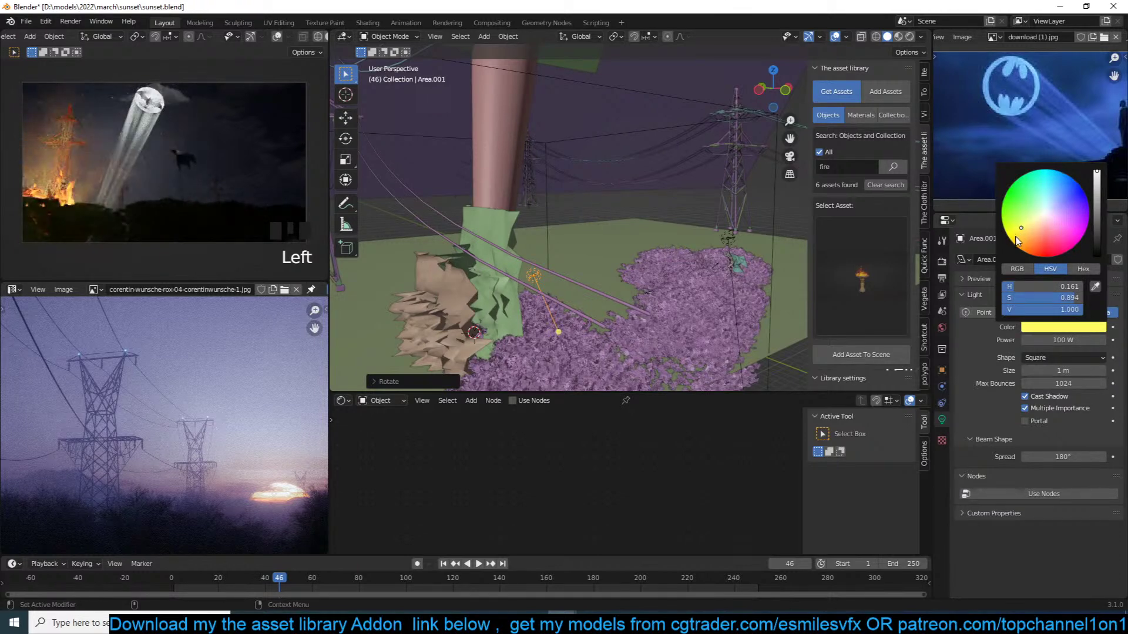
pyautogui.click(639, 373)
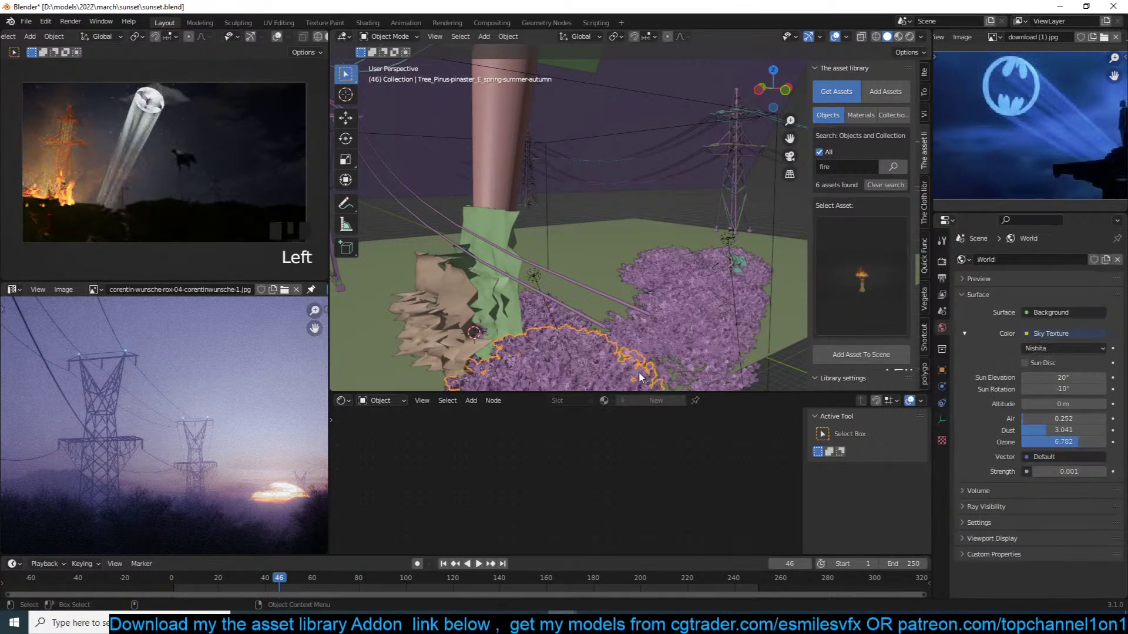
pyautogui.hotkey('ctrl', 's')
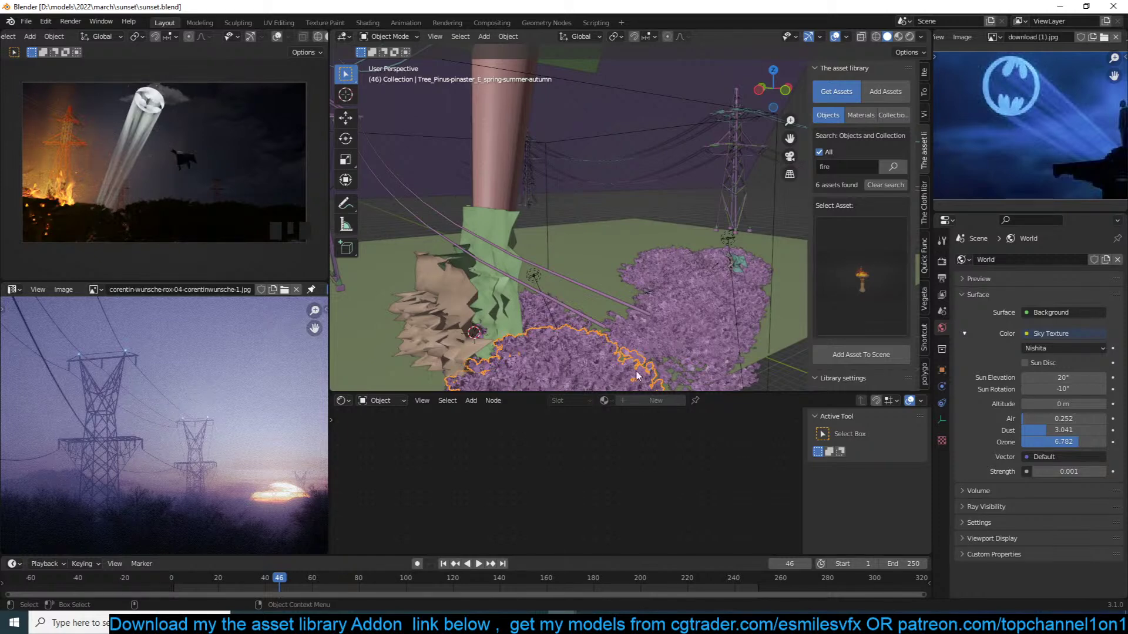
pyautogui.hotkey('alt', 'a')
pyautogui.moveTo(661, 287); pyautogui.dragTo(614, 294, button='middle')
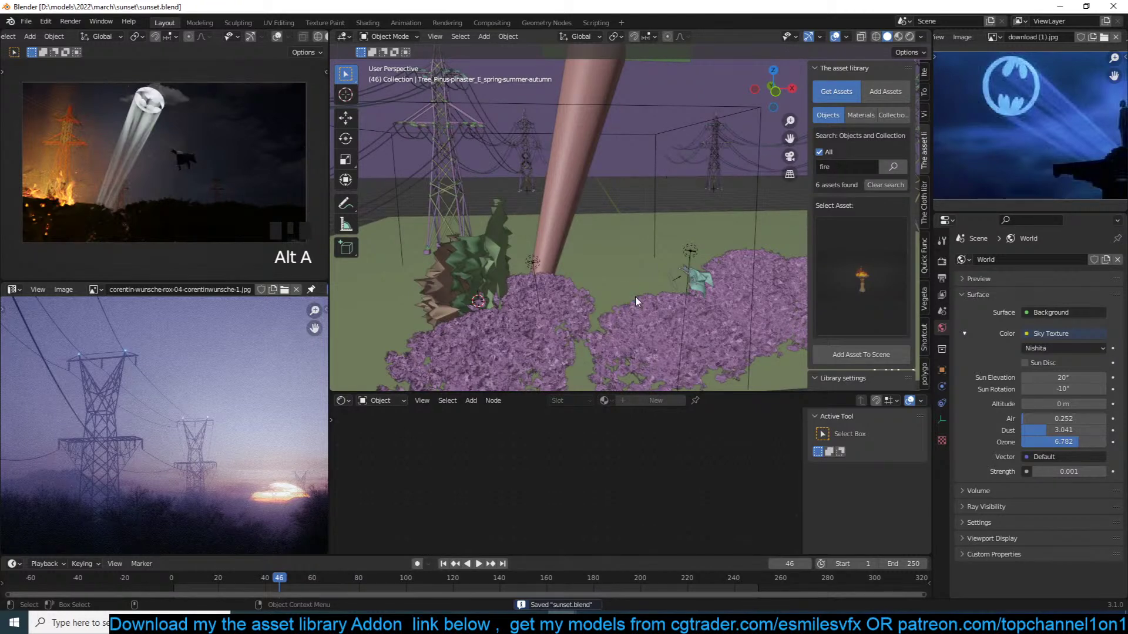
pyautogui.scroll(-3, 241, 447)
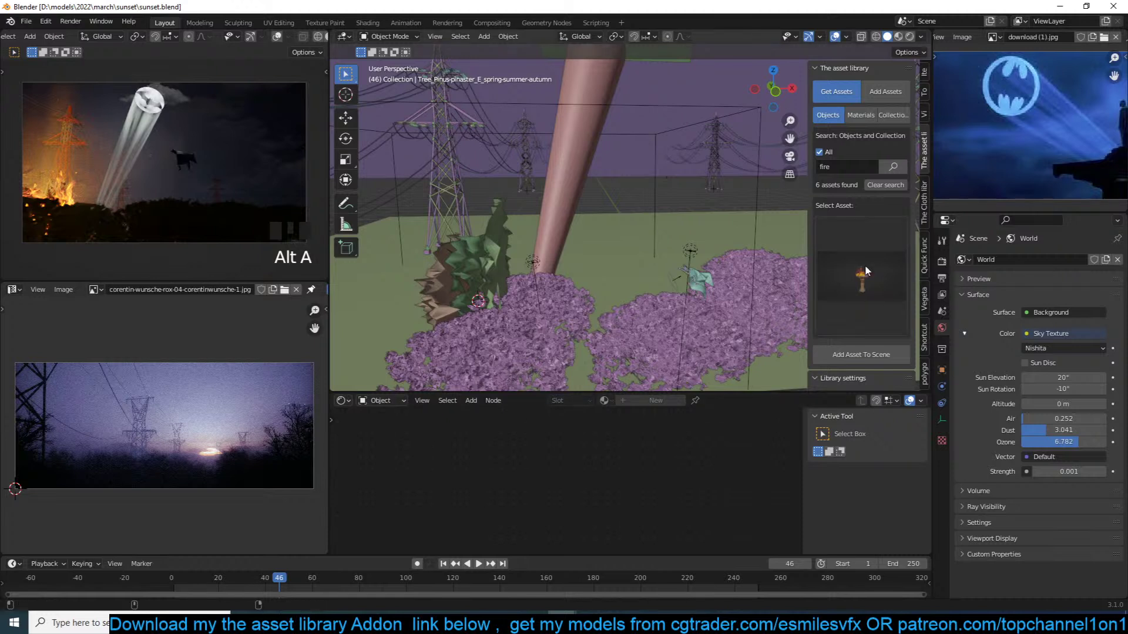
pyautogui.click(924, 339)
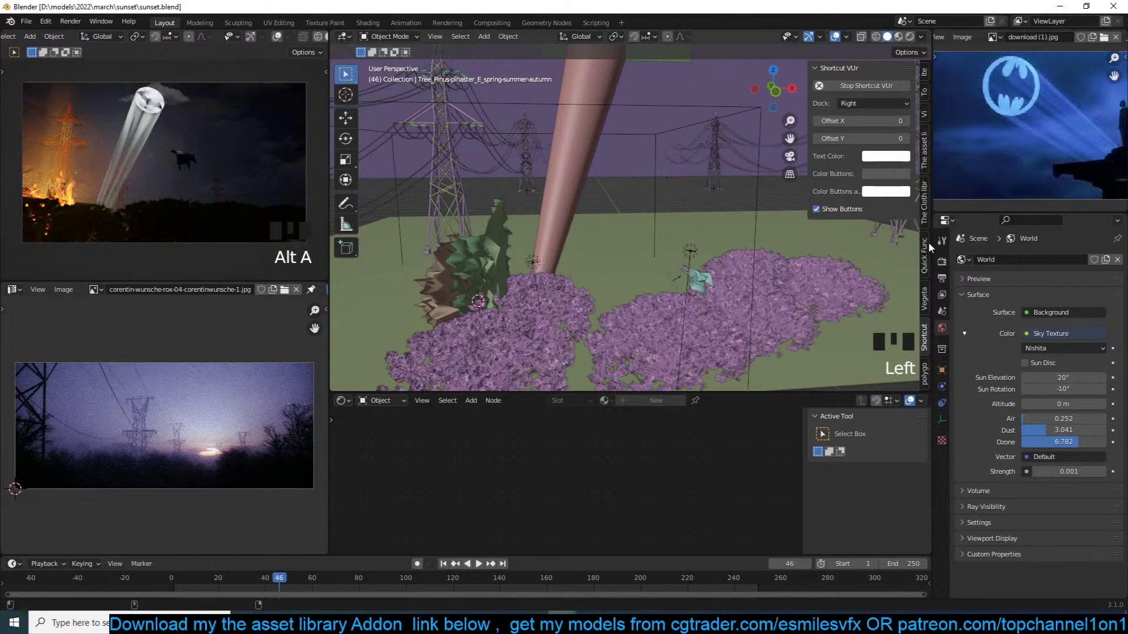
pyautogui.click(927, 220)
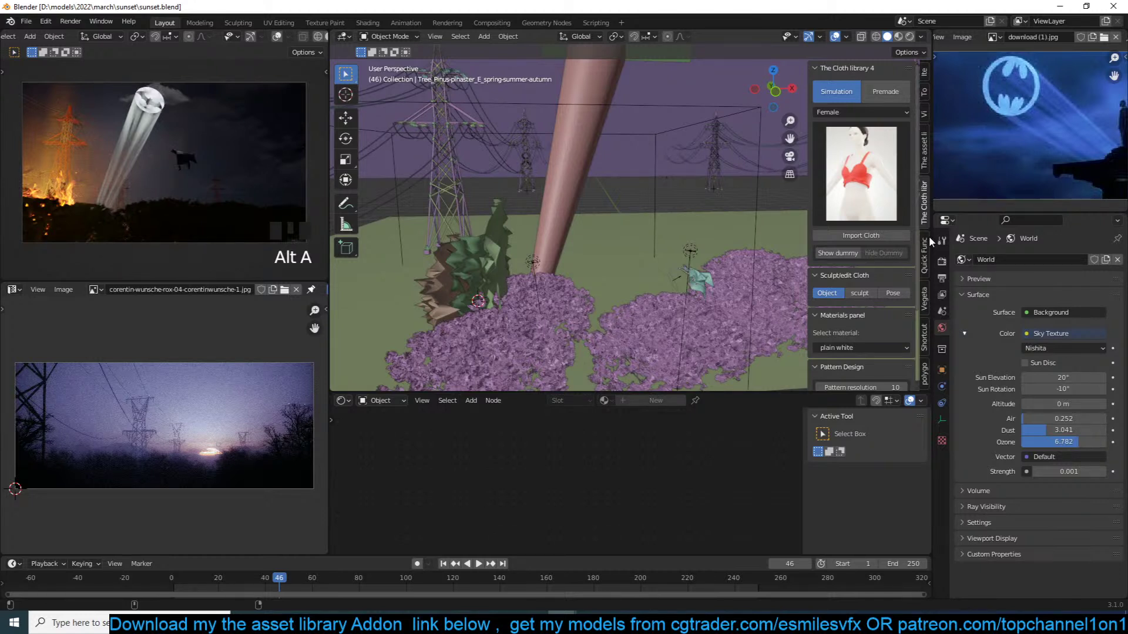
# Switch to the Chrome browser and open the Mixamo website
pyautogui.click(303, 622)
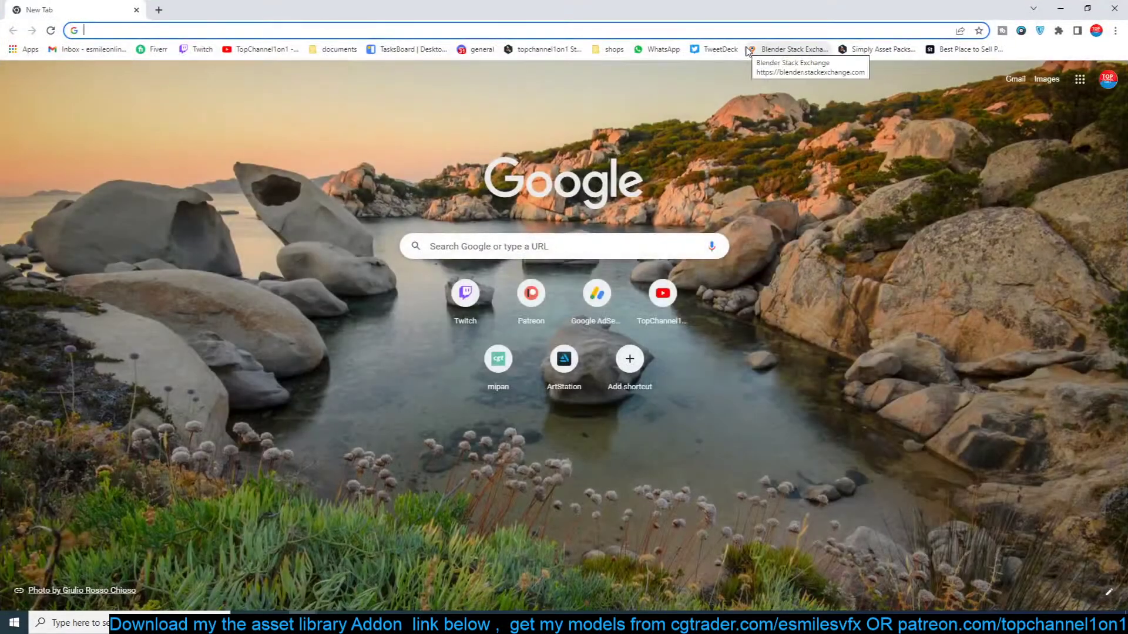
pyautogui.write('mixam')
pyautogui.press('Return')
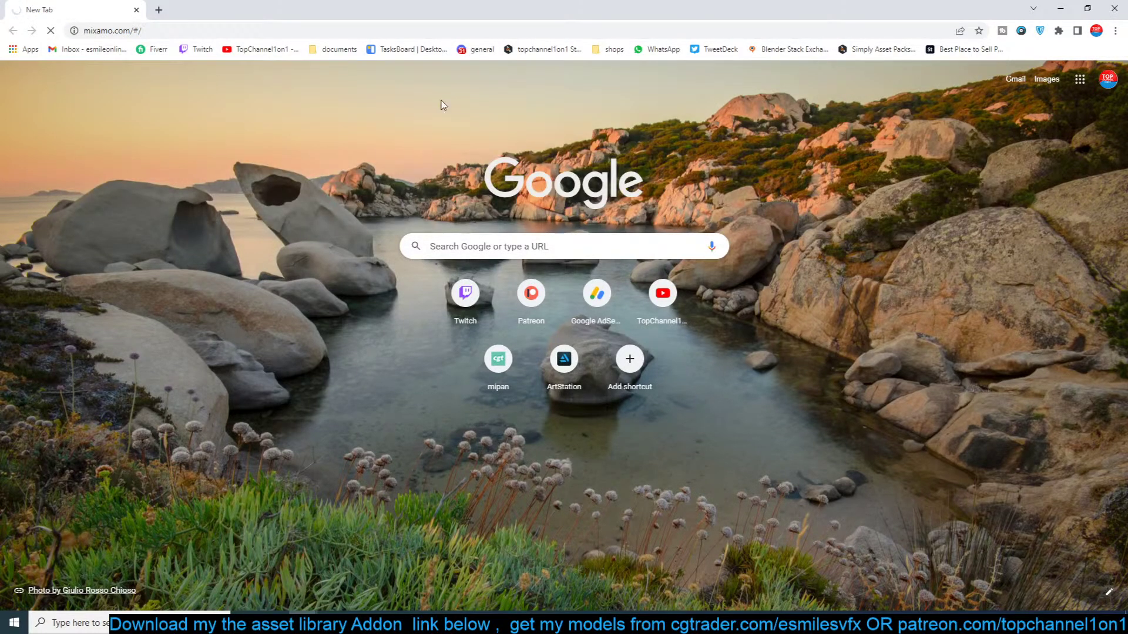
# Open a new browser tab and search the web for "3d heaven"
pyautogui.click(160, 10)
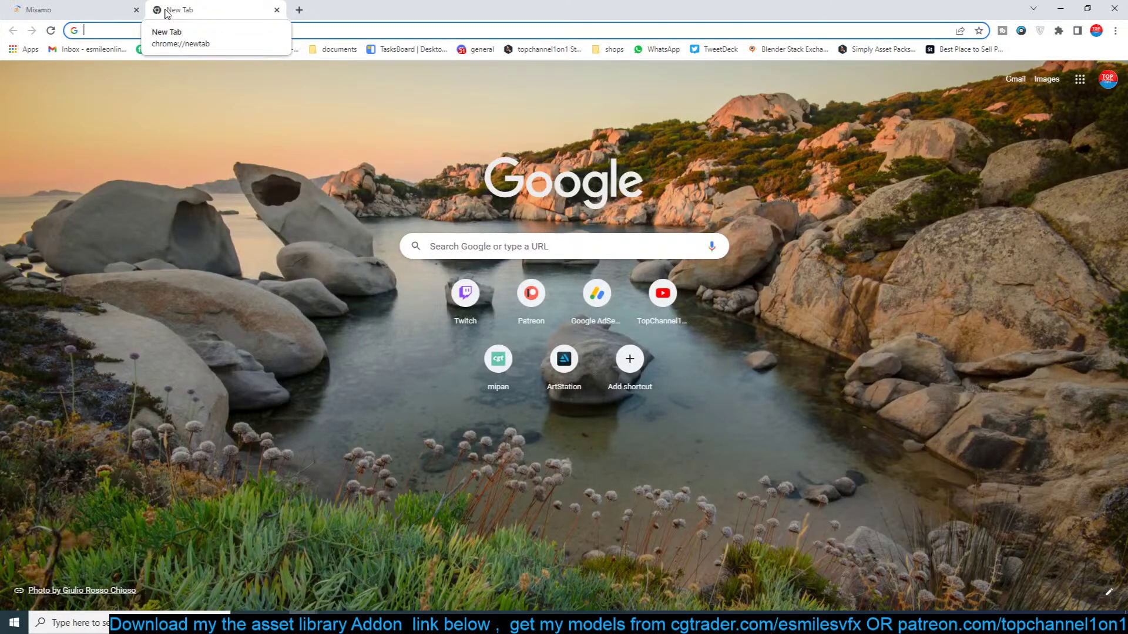
pyautogui.write('3dheav')
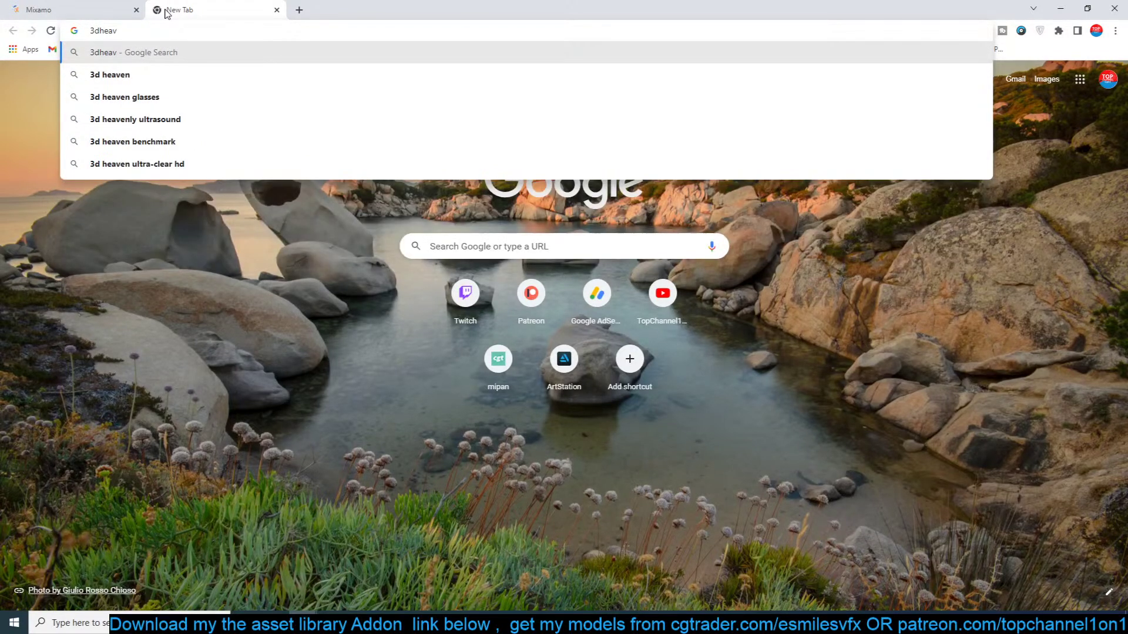
pyautogui.click(154, 81)
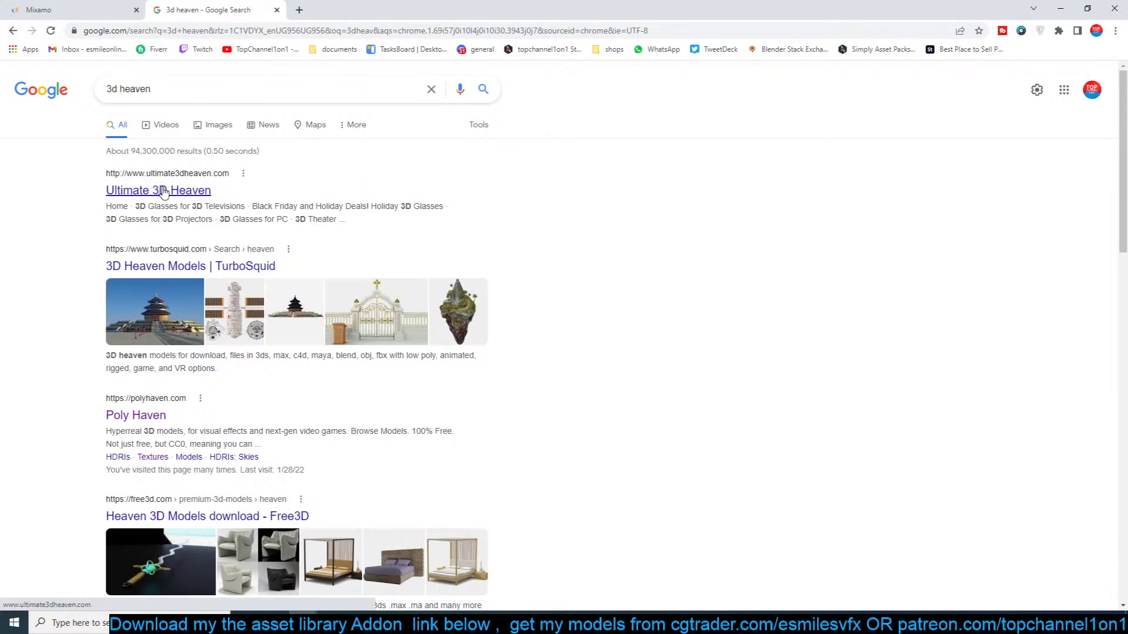
# Open the Ultimate 3D Heaven and Poly Haven search results in separate new tabs
pyautogui.rightClick(164, 193)
pyautogui.click(217, 200)
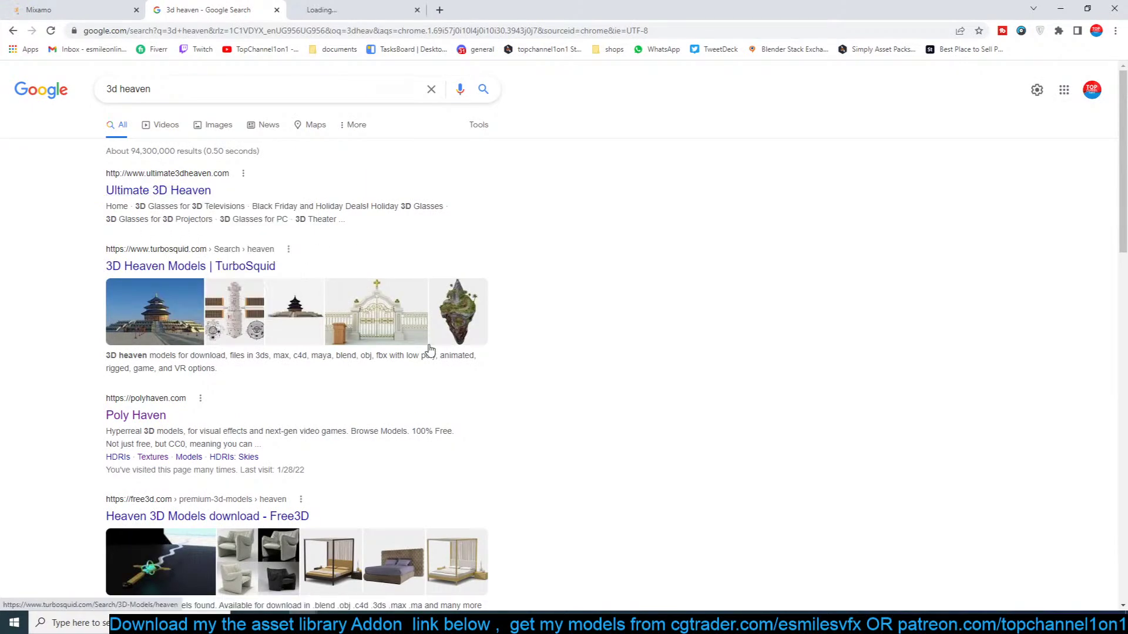
pyautogui.rightClick(162, 418)
pyautogui.click(223, 425)
pyautogui.scroll(-4, 282, 447)
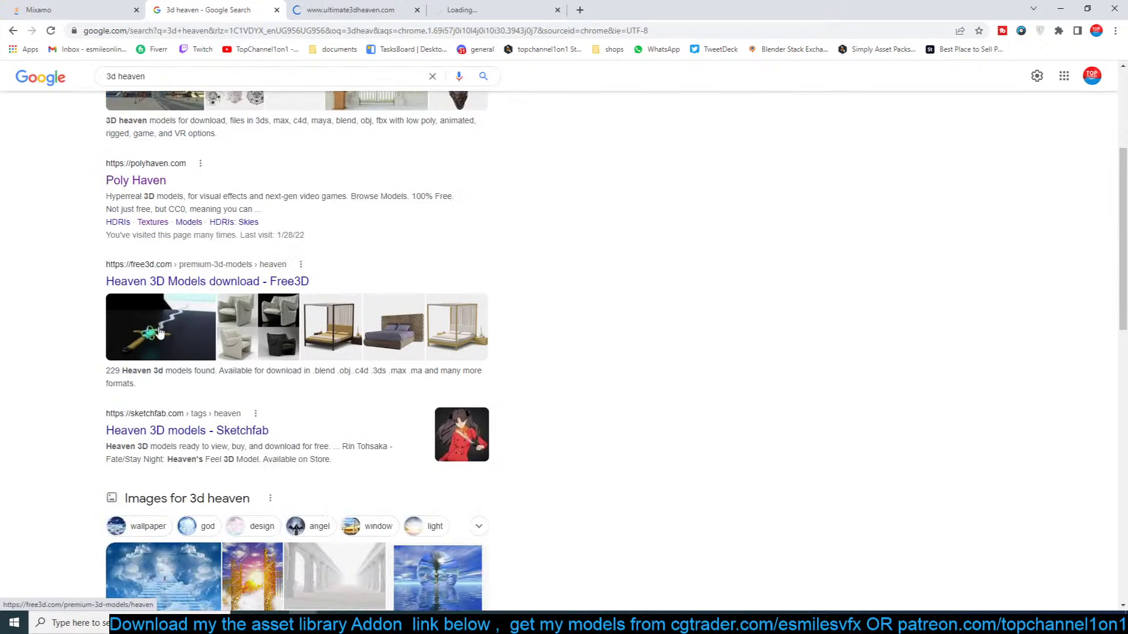
pyautogui.rightClick(190, 284)
pyautogui.click(243, 301)
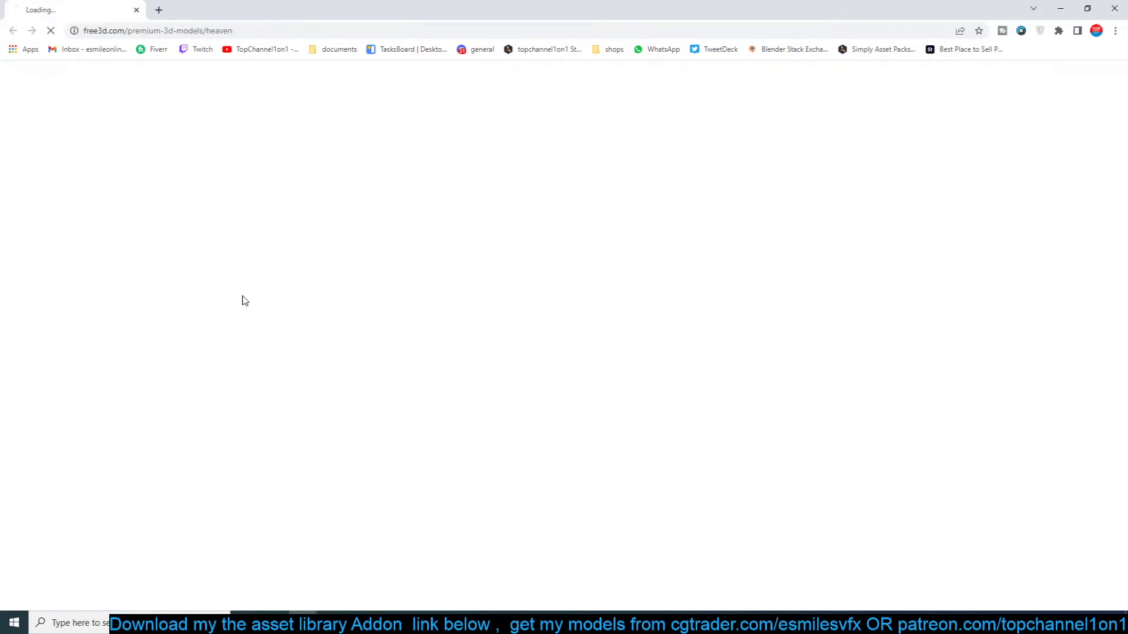
pyautogui.click(1113, 9)
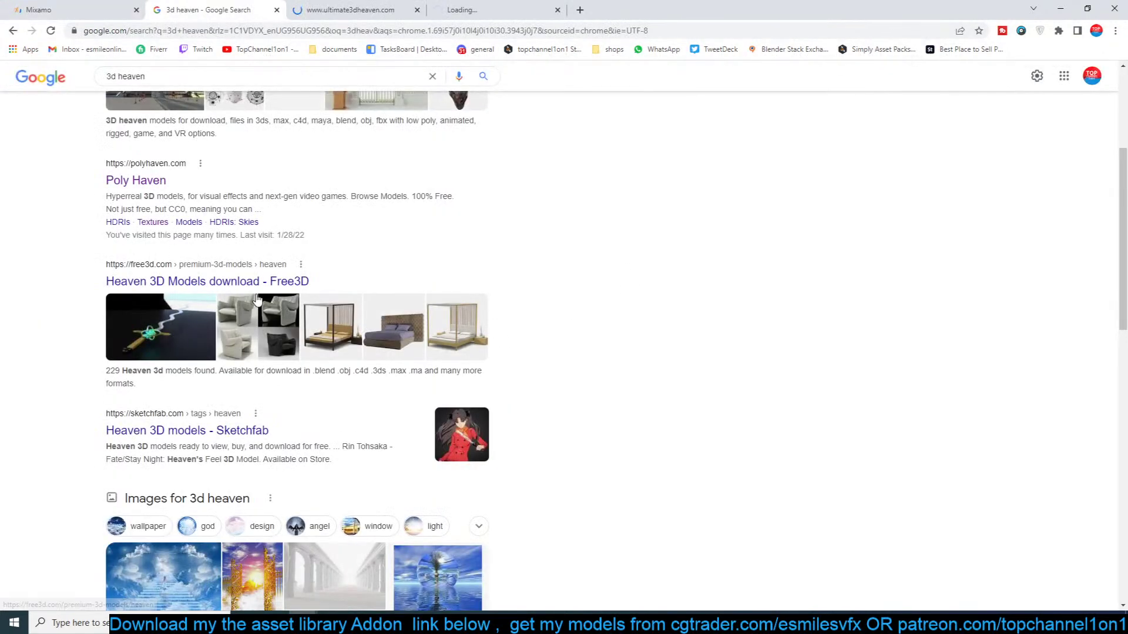
# Open the Heaven 3D Models result from Free3D in a new tab
pyautogui.rightClick(272, 287)
pyautogui.click(306, 295)
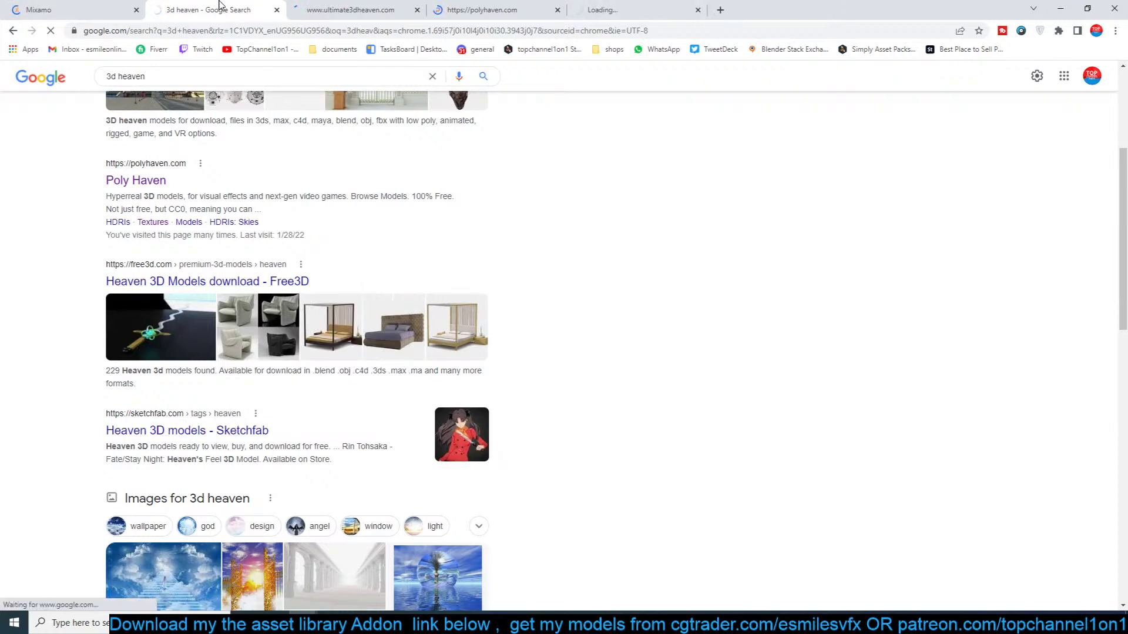
# Look over the Mixamo home page and browse the heaven models on the Sketchfab page
pyautogui.click(77, 9)
pyautogui.scroll(-8, 466, 473)
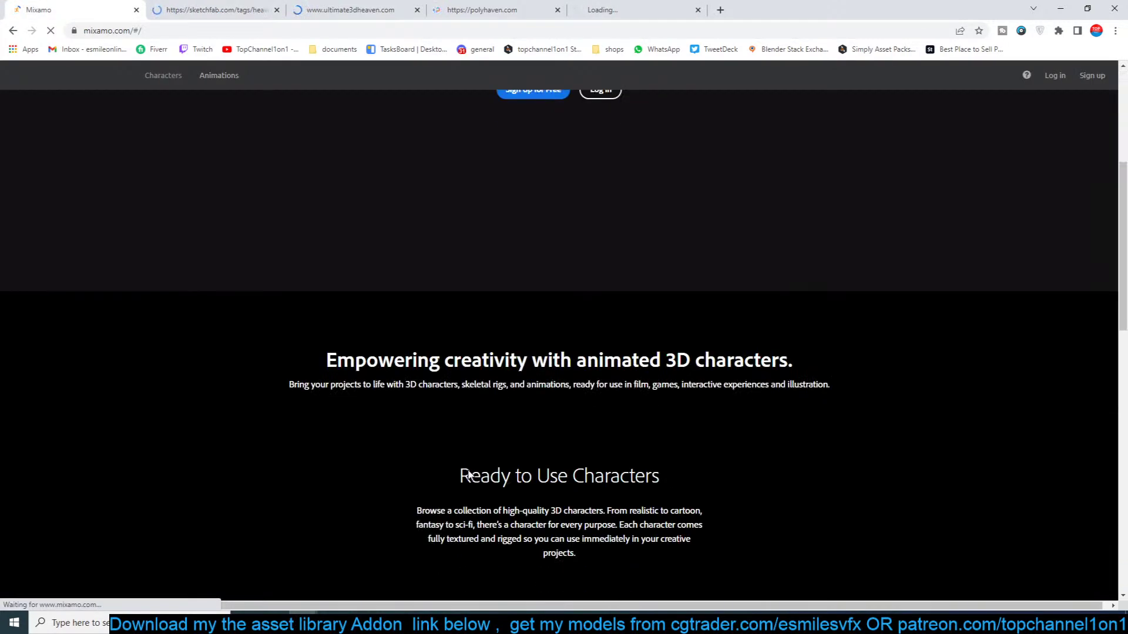
pyautogui.scroll(8, 557, 440)
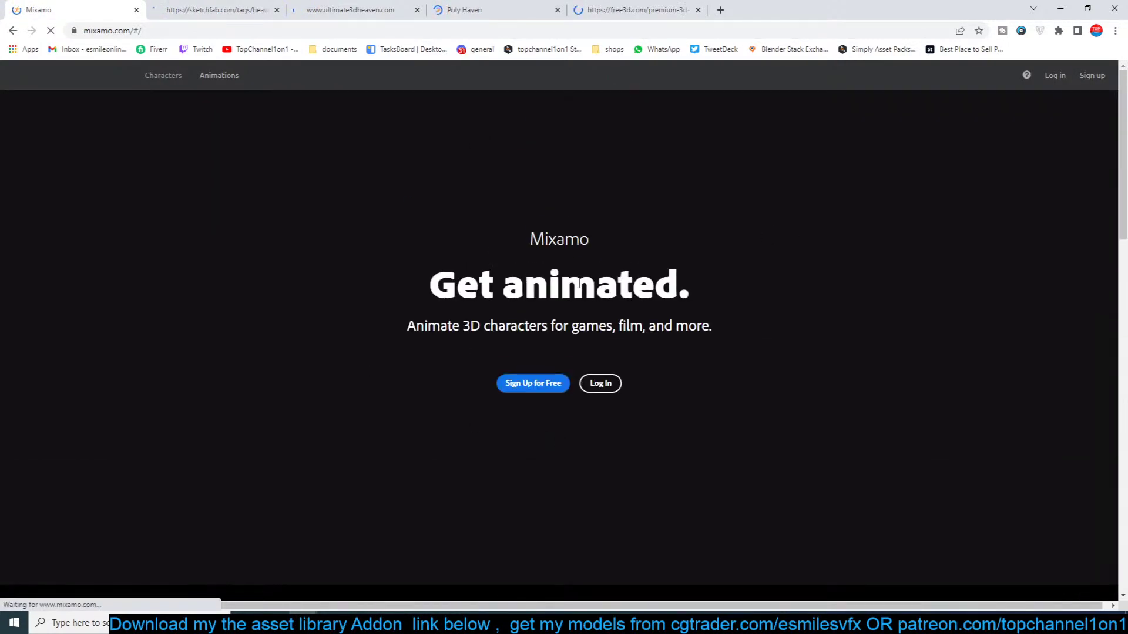
pyautogui.click(183, 5)
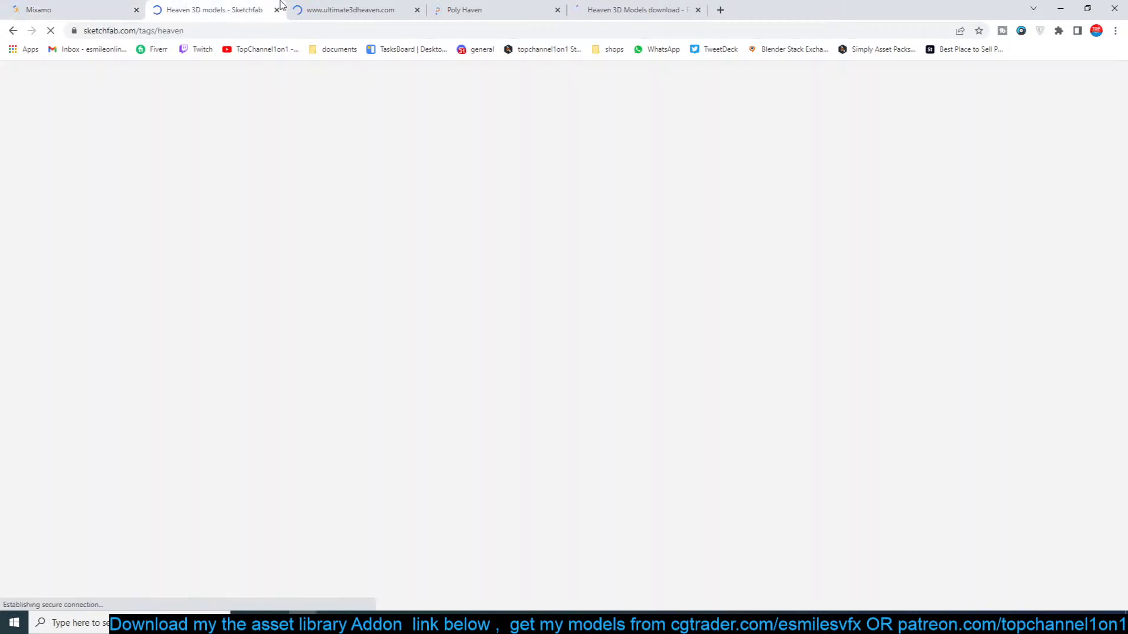
pyautogui.click(334, 5)
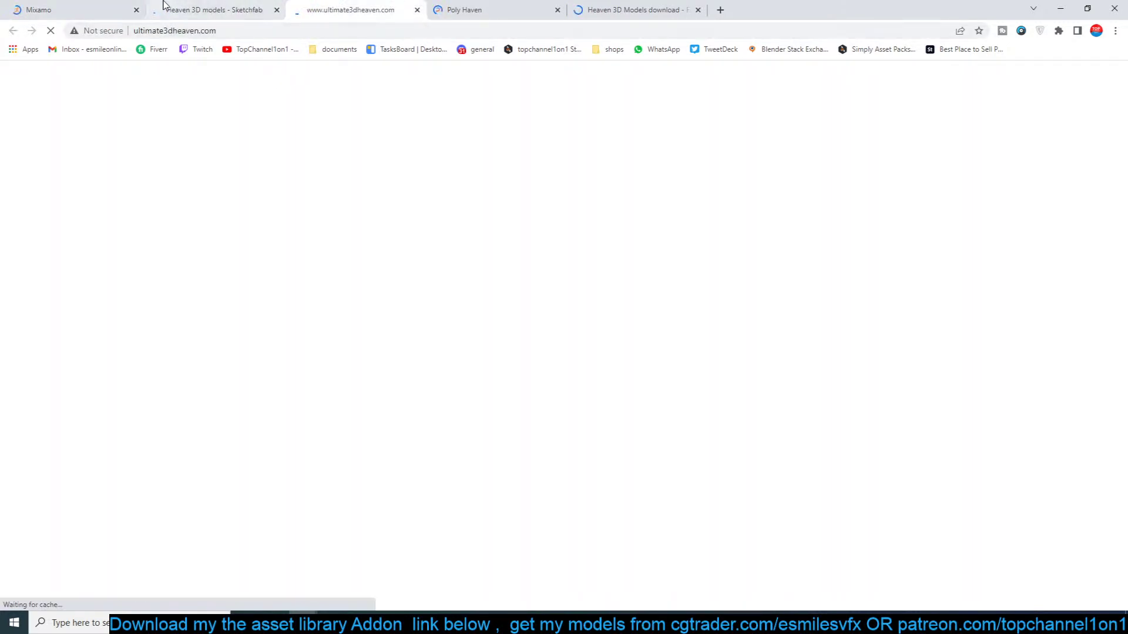
pyautogui.click(194, 9)
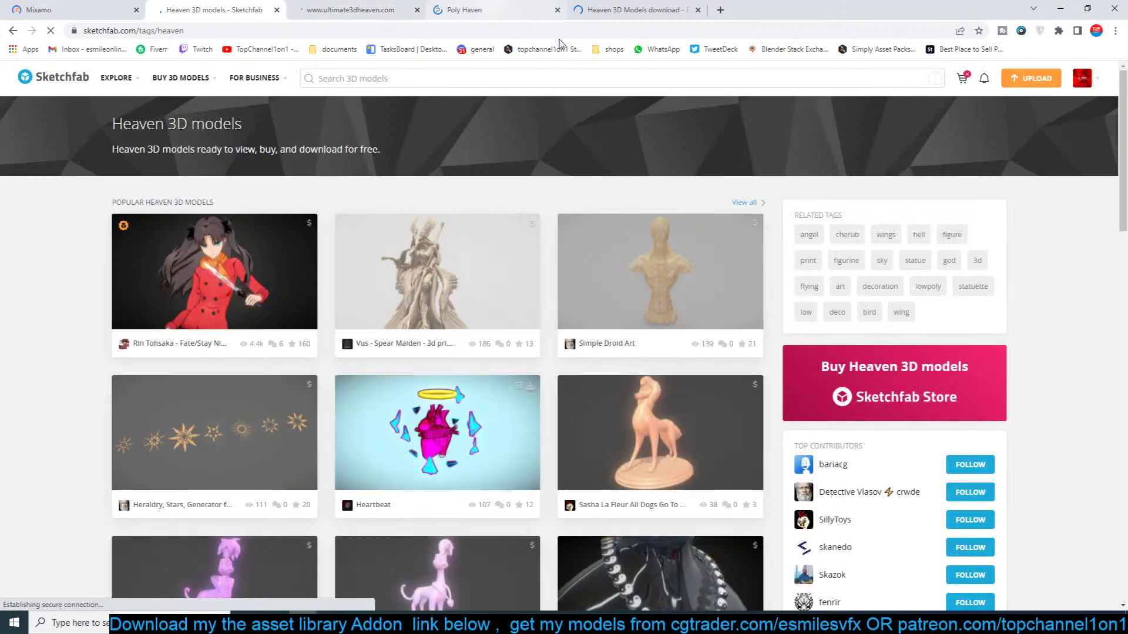
pyautogui.scroll(-7, 118, 410)
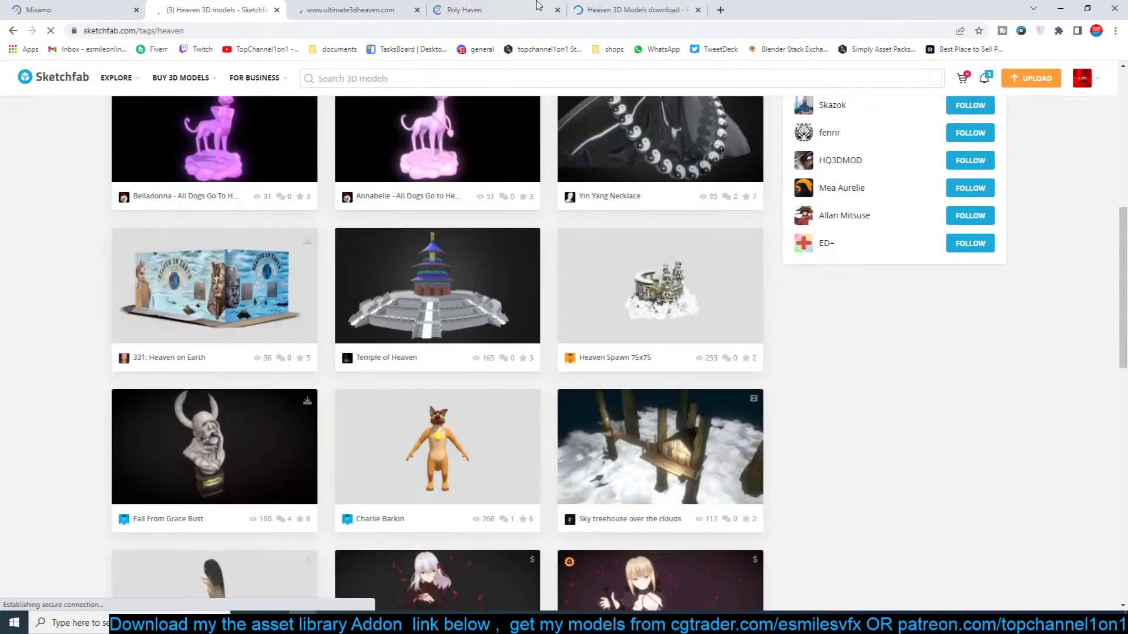
# View the opened Ultimate 3D Heaven, Poly Haven and Free3D pages one after another
pyautogui.click(321, 18)
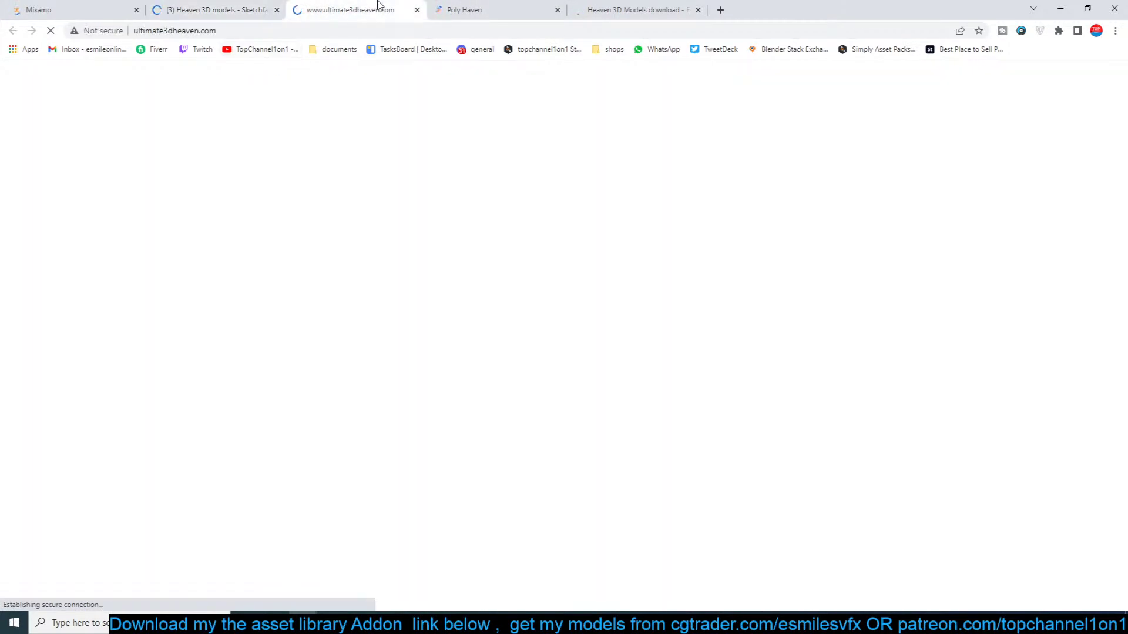
pyautogui.click(513, 7)
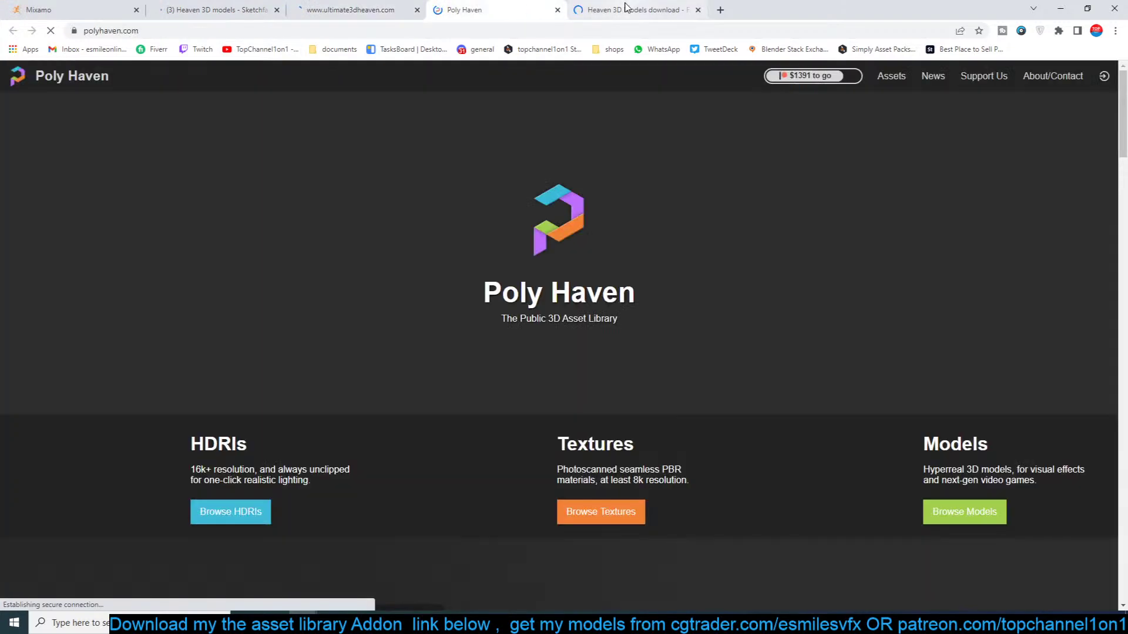
pyautogui.hotkey('ctrl', 'Tab')
pyautogui.click(528, 6)
pyautogui.click(627, 5)
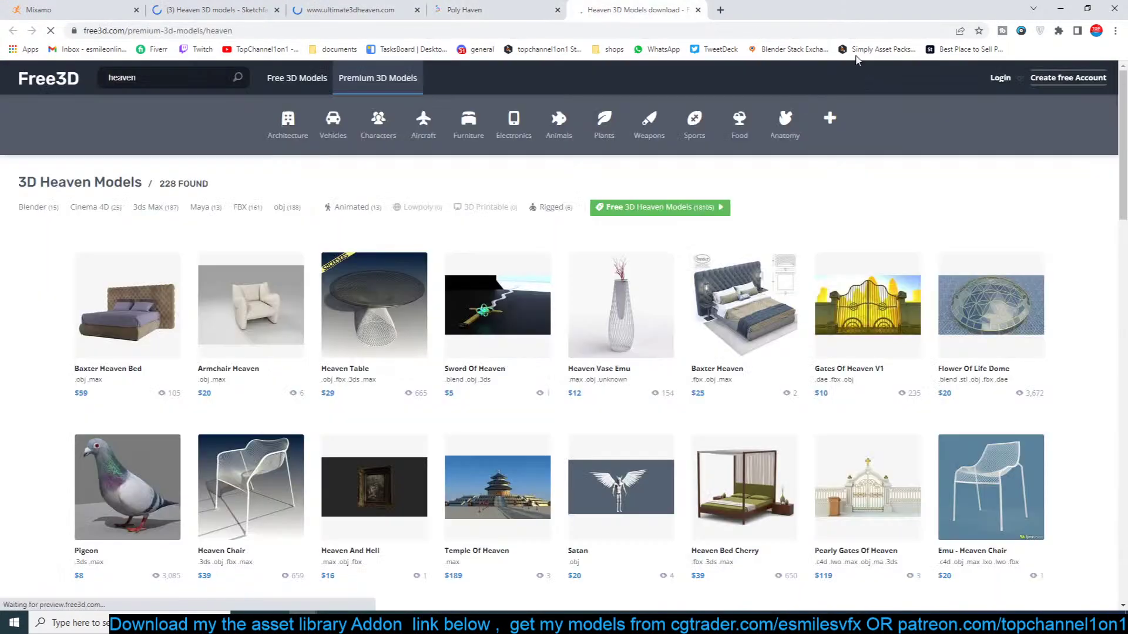
# Switch back to Blender and save the sunset.blend scene file
pyautogui.click(1060, 9)
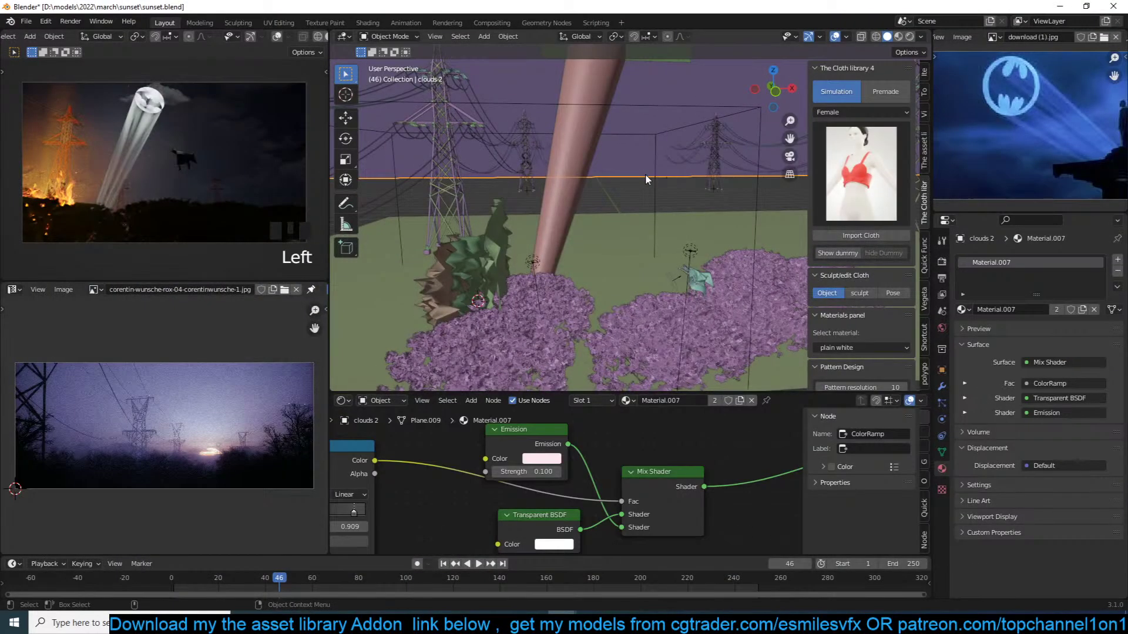
pyautogui.click(646, 151)
pyautogui.hotkey('ctrl', 's')
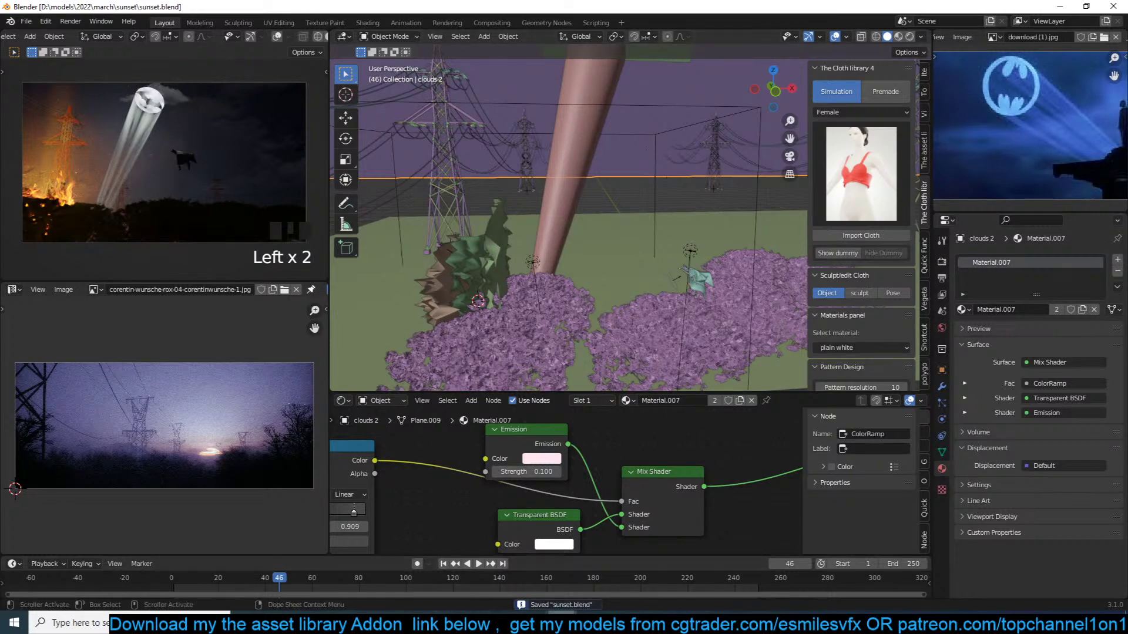
pyautogui.click(591, 621)
pyautogui.click(591, 621)
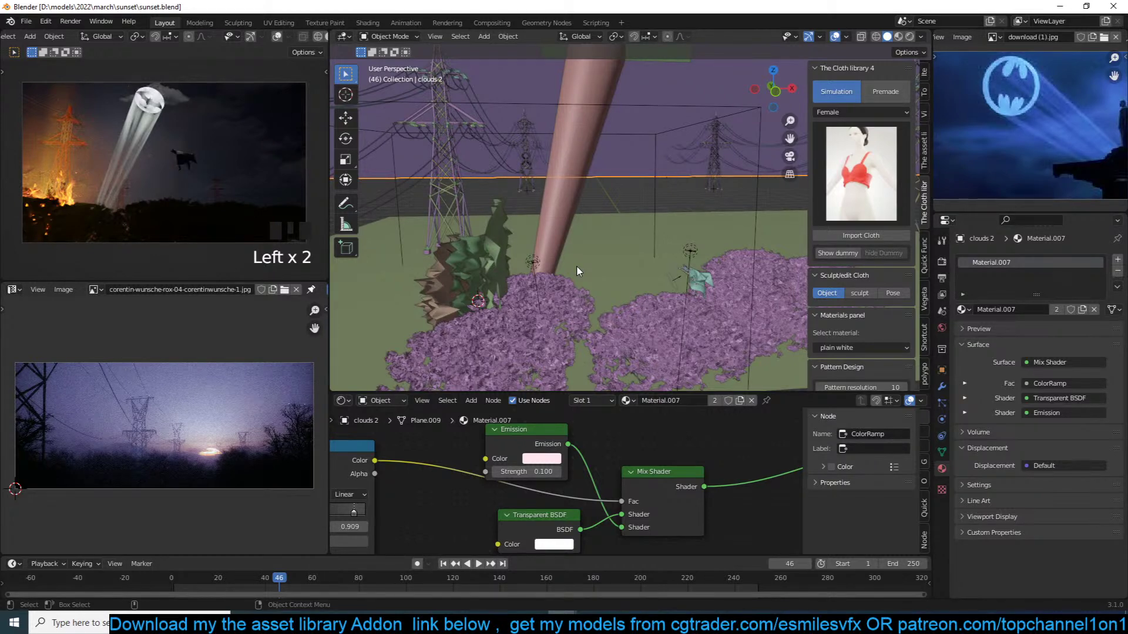
# Deselect everything in the scene and save the file
pyautogui.click(621, 203)
pyautogui.click(636, 201)
pyautogui.hotkey('ctrl', 's')
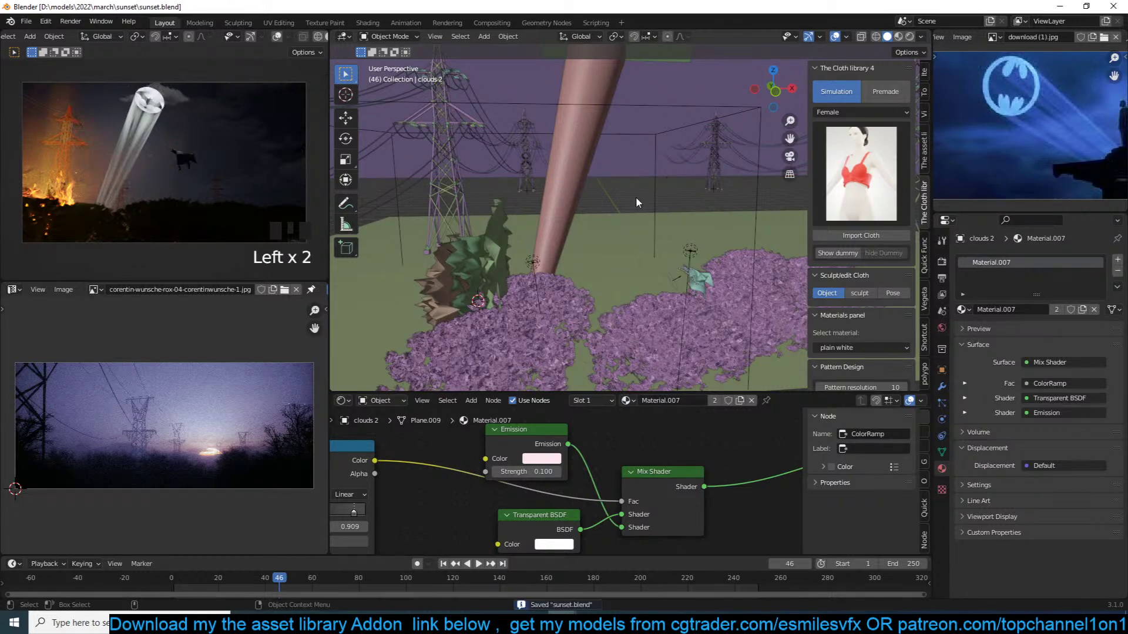
pyautogui.click(636, 196)
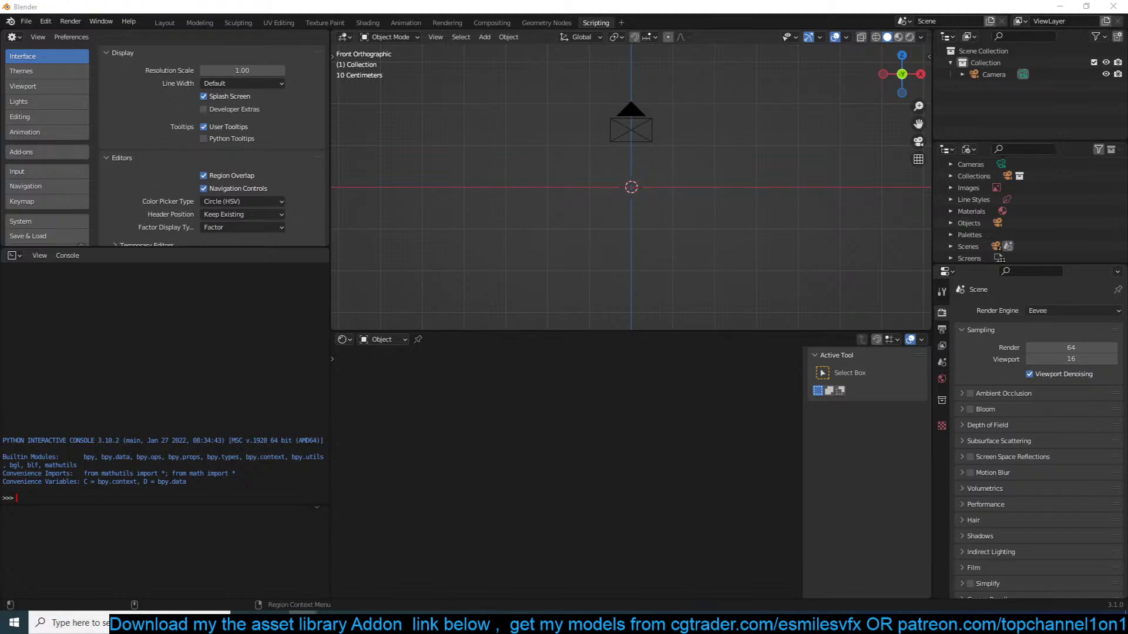
pyautogui.moveTo(1127, 5); pyautogui.dragTo(676, 1)
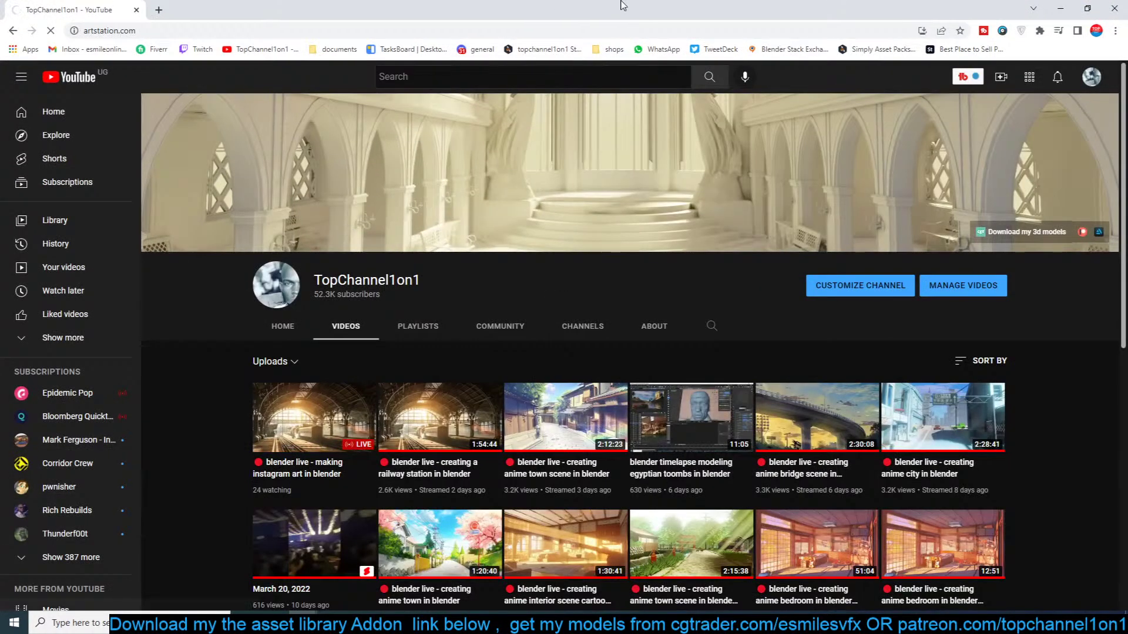
pyautogui.moveTo(622, 1); pyautogui.dragTo(0, 120)
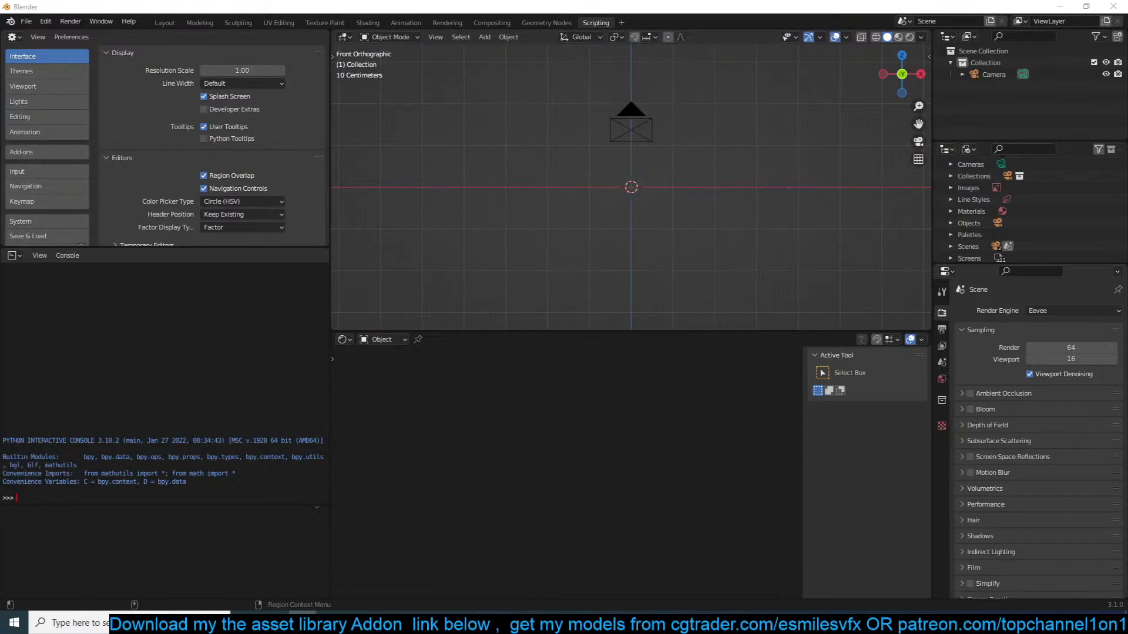